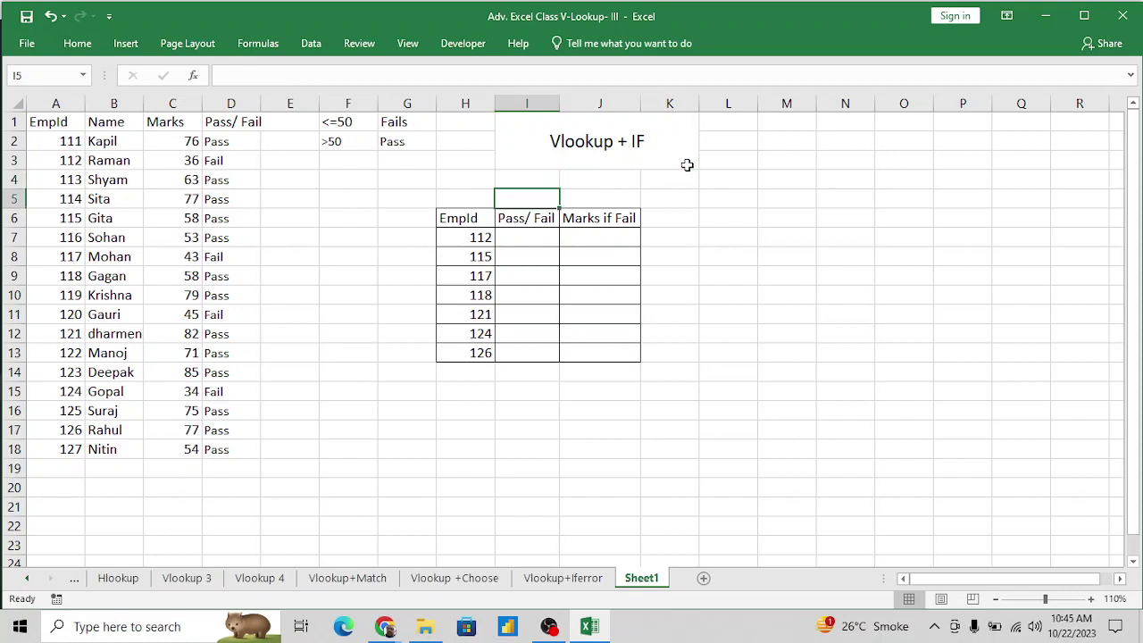
Review the source table's headers and marks alongside the lookup table's EmpId, Pass/ Fail and Marks if Fail columns.
key("Down")
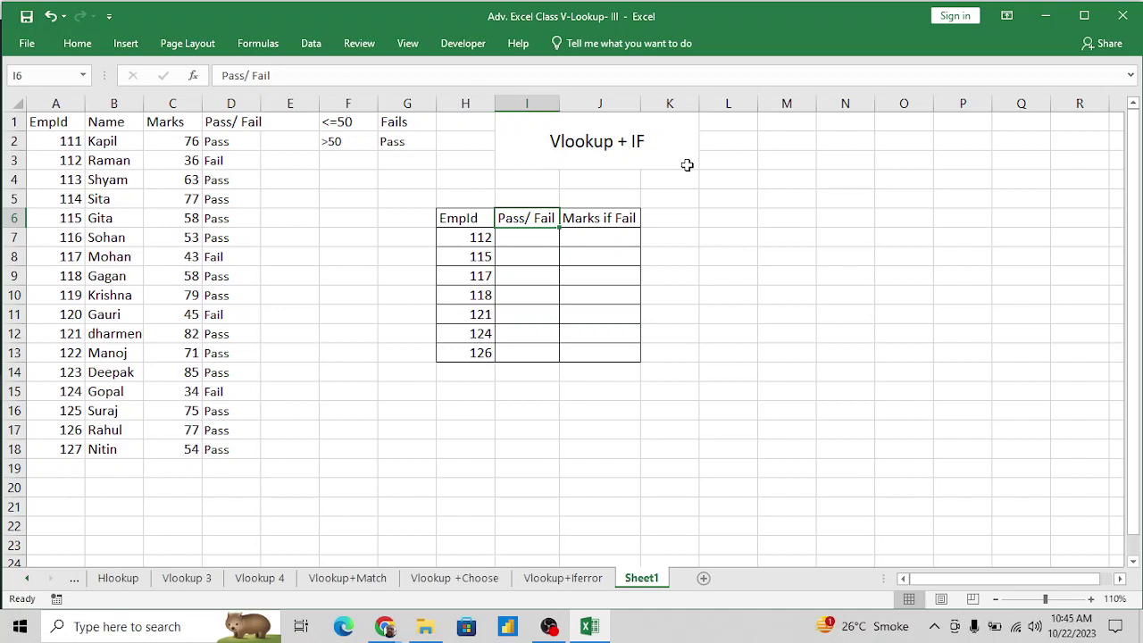
left_click(592, 146)
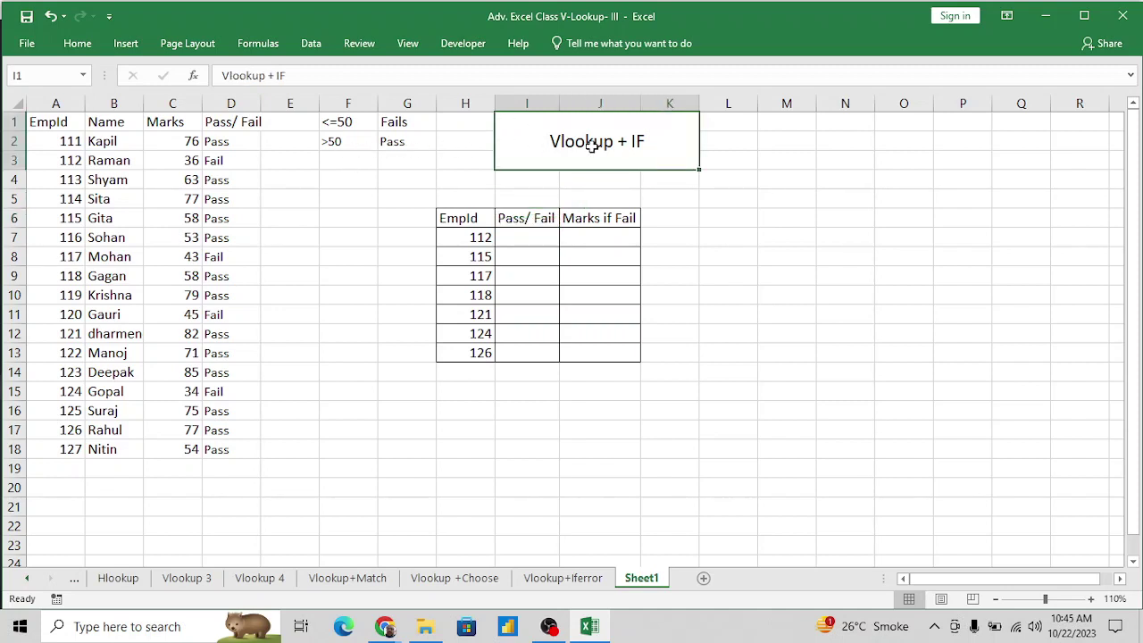
left_click(540, 237)
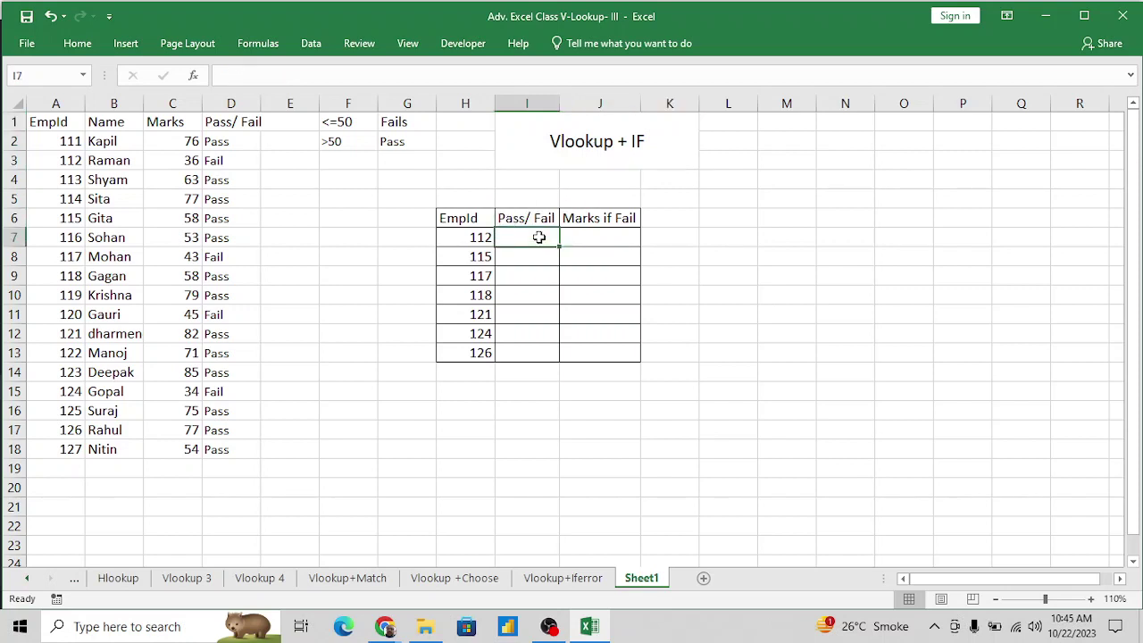
key("Up")
key("Left")
key("Down")
key("Down")
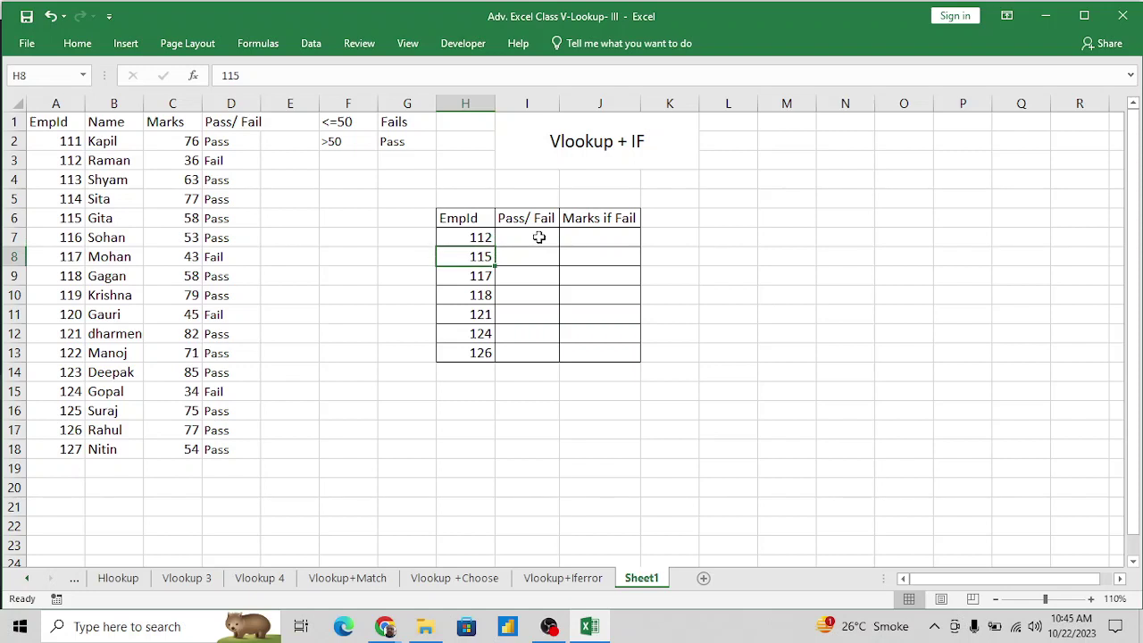
left_click_drag(56, 125, 105, 122)
key("shift+Right")
key("Right")
key("Right")
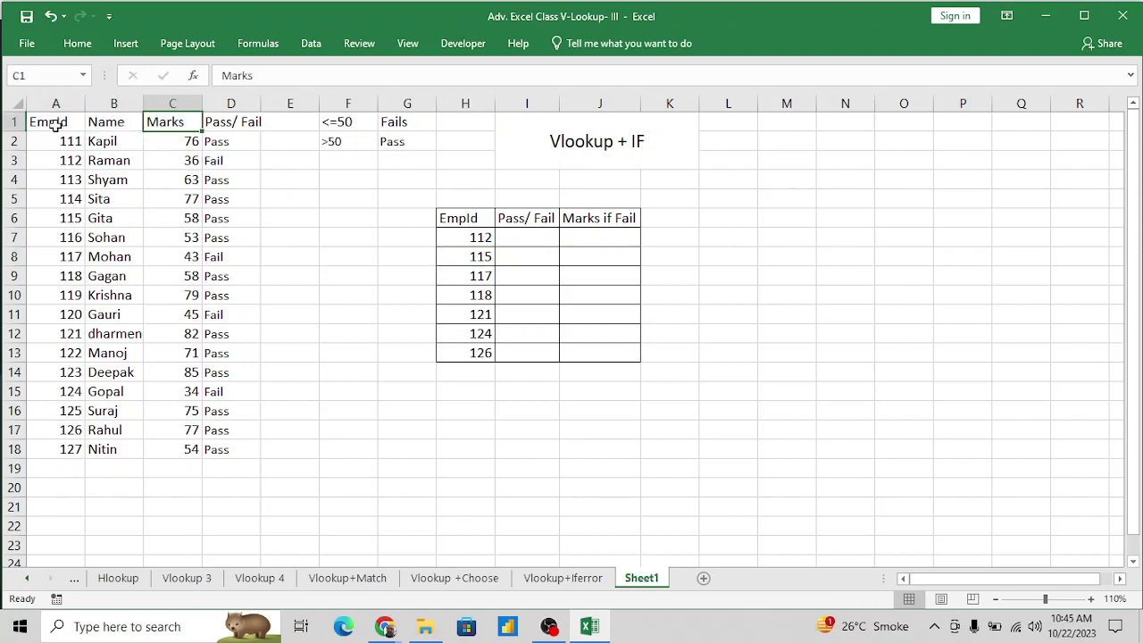
key("shift+Right")
key("Down")
key("Down")
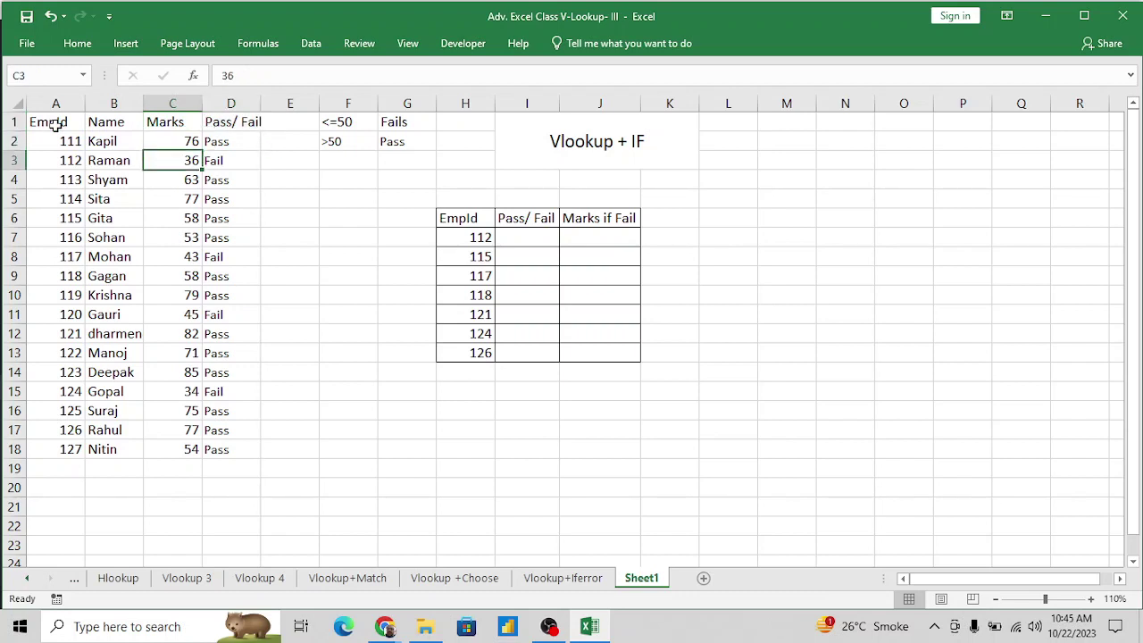
key("Down")
key("Right")
key("Right")
key("Right")
key("Down")
key("Down")
key("Right")
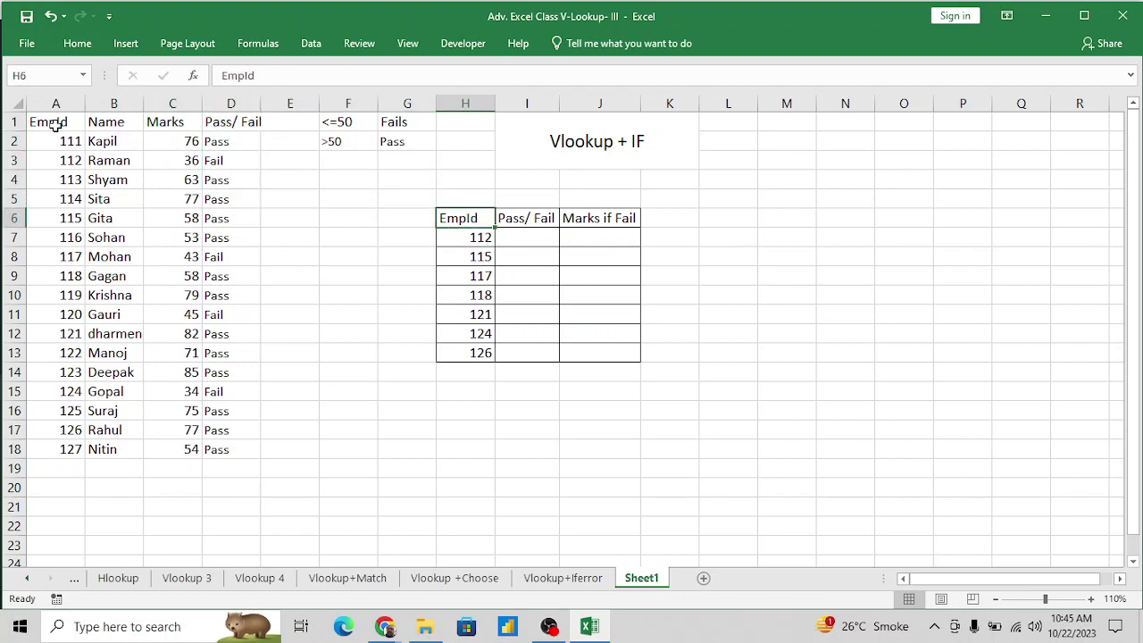
left_click(536, 223)
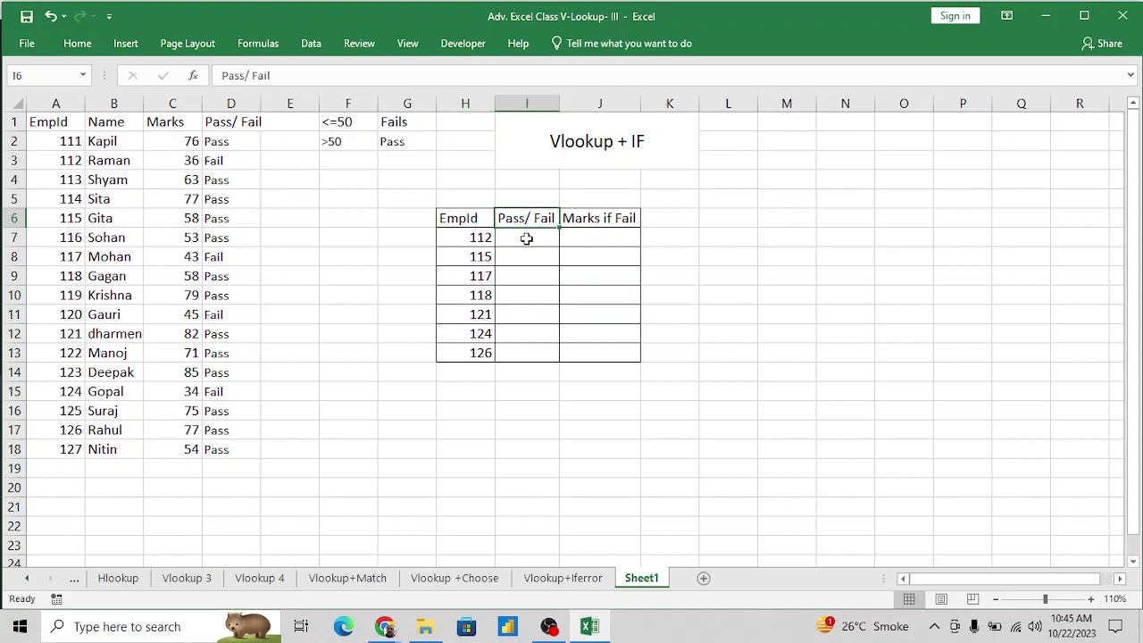
left_click(625, 222)
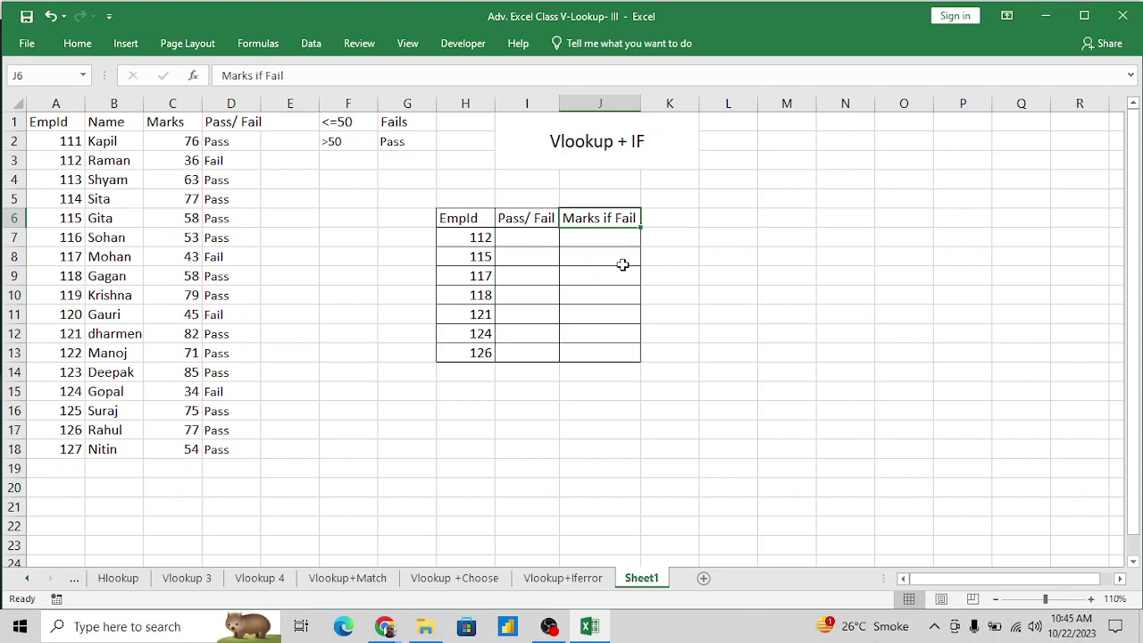
Start a VLOOKUP formula in I7 with H7 as the lookup value.
left_click(521, 242)
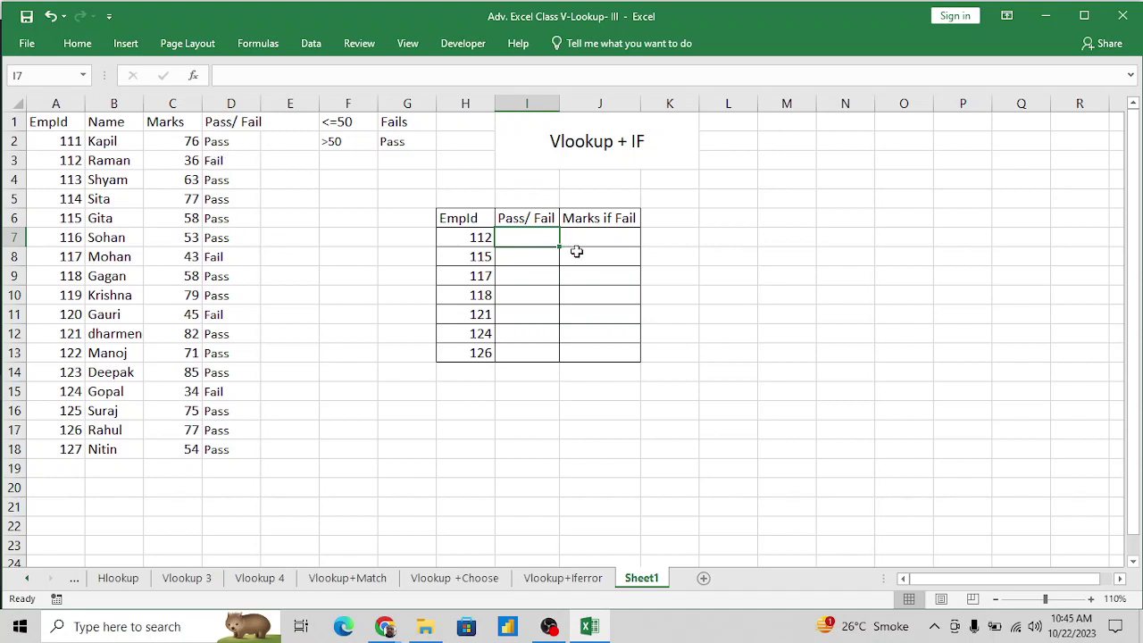
type("=vl")
key("Tab")
key("Left")
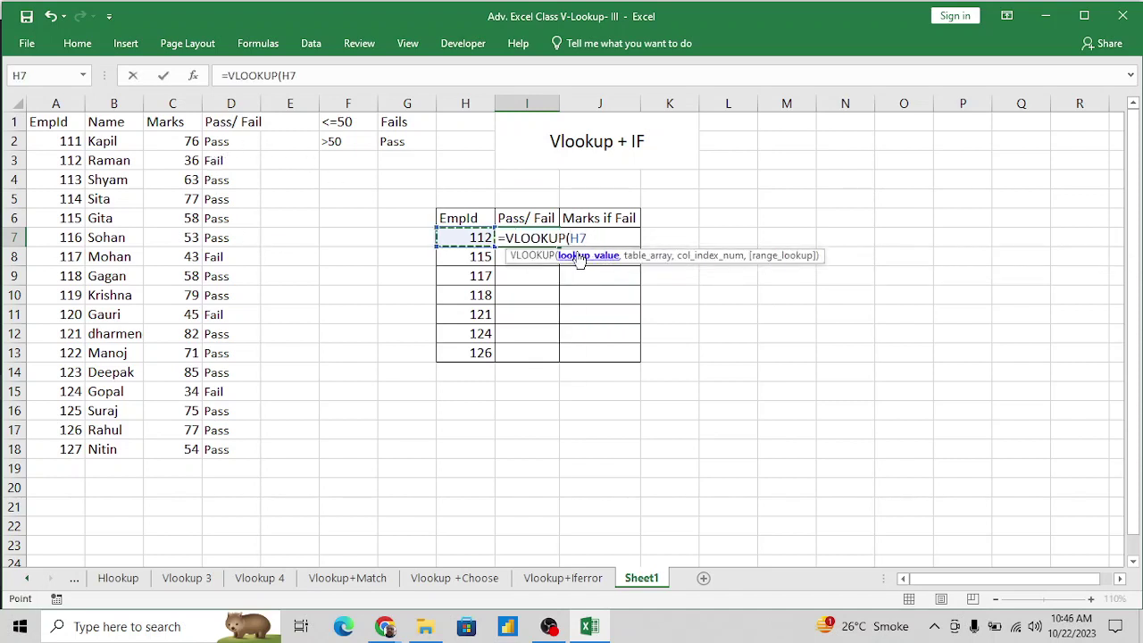
type(",")
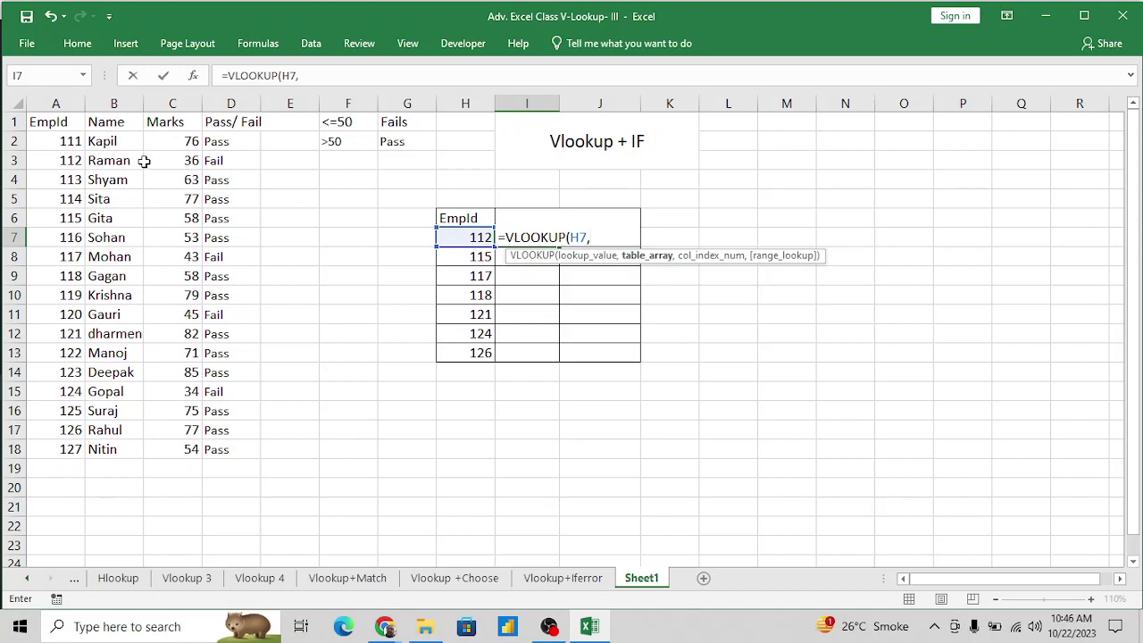
Set the VLOOKUP's table array to the whole source table as the absolute range $A$1:$D$18.
left_click(69, 141)
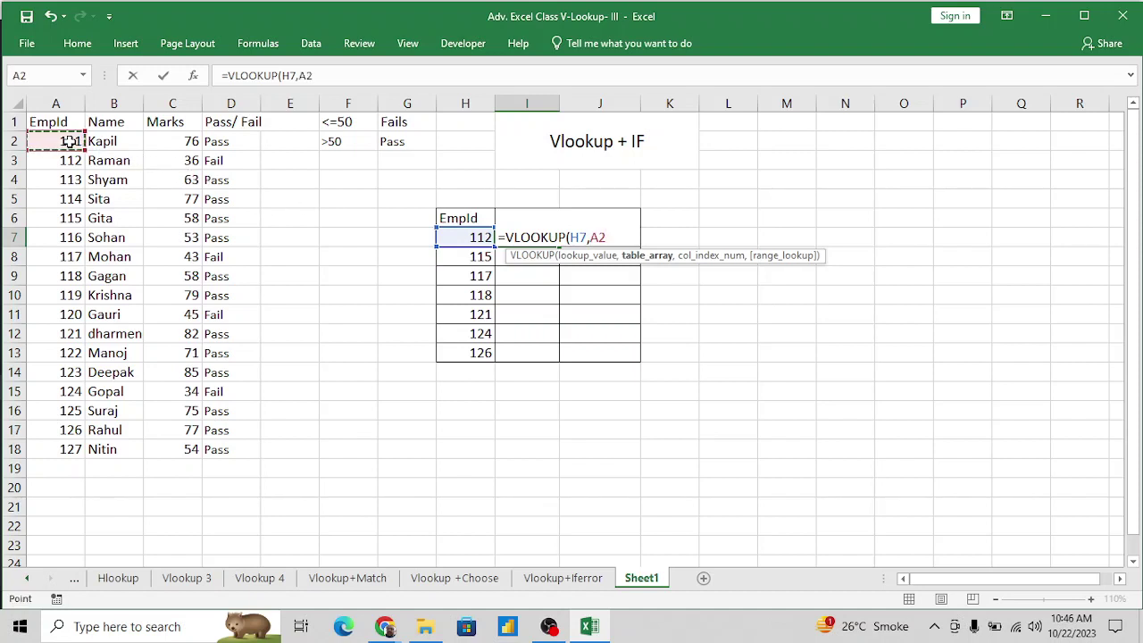
key("Up")
key("shift+Right")
key("shift+Right")
key("shift+Right")
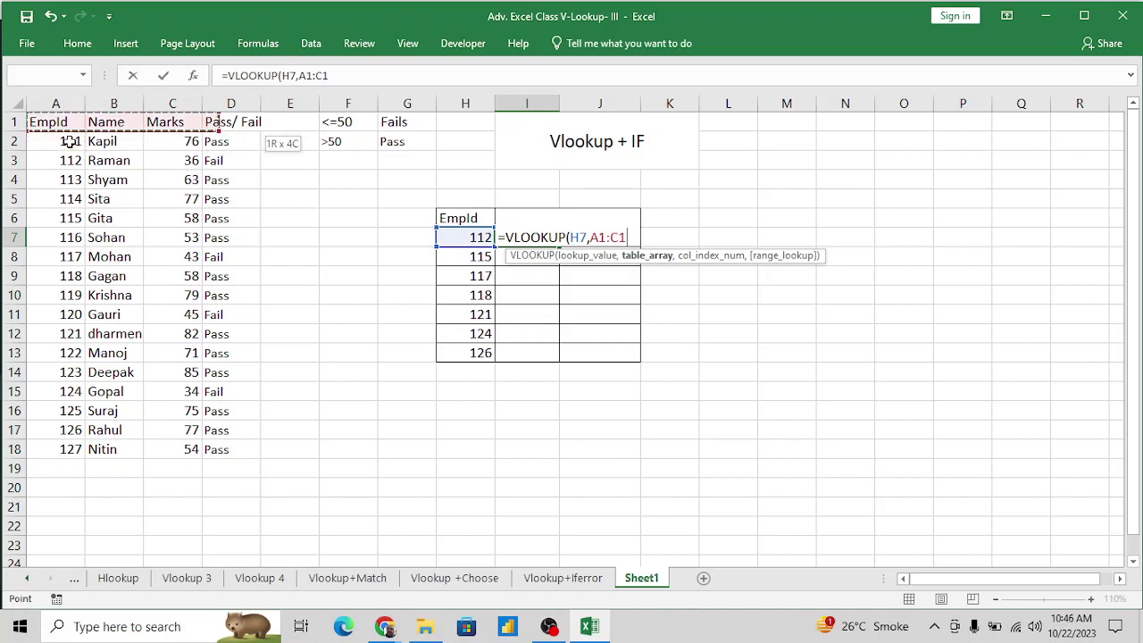
key("ctrl+shift+Down")
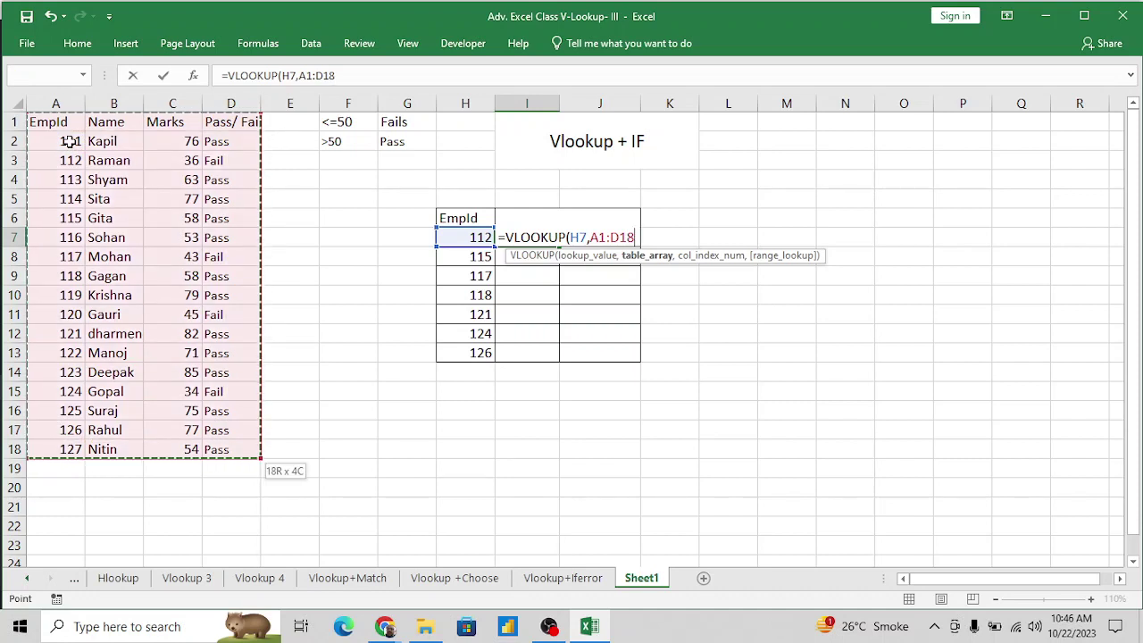
key("F4")
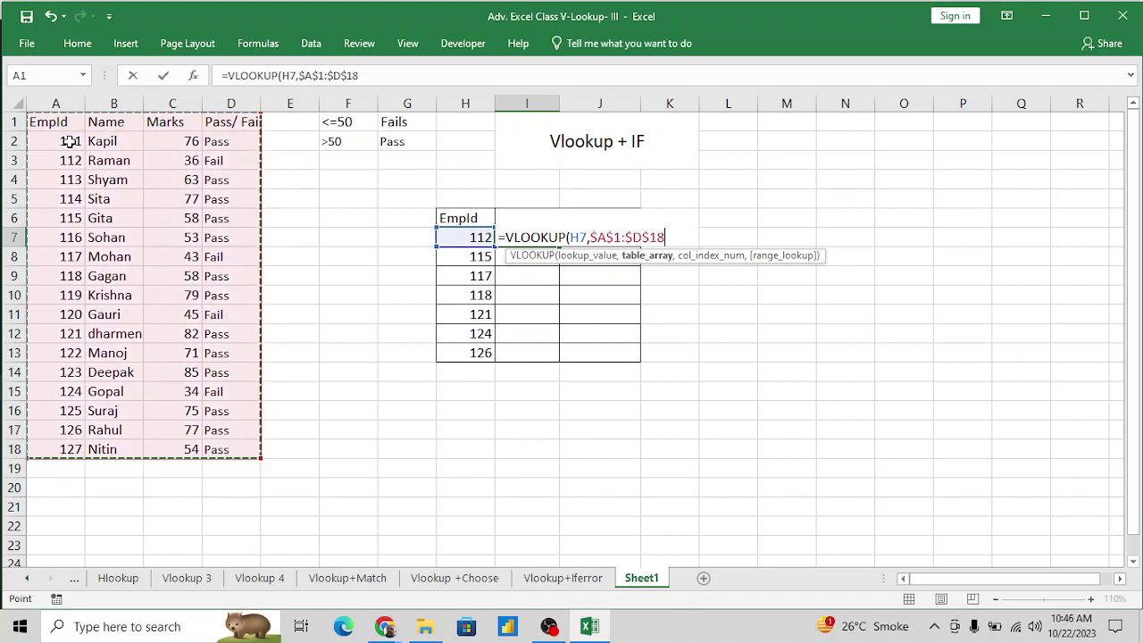
type(",")
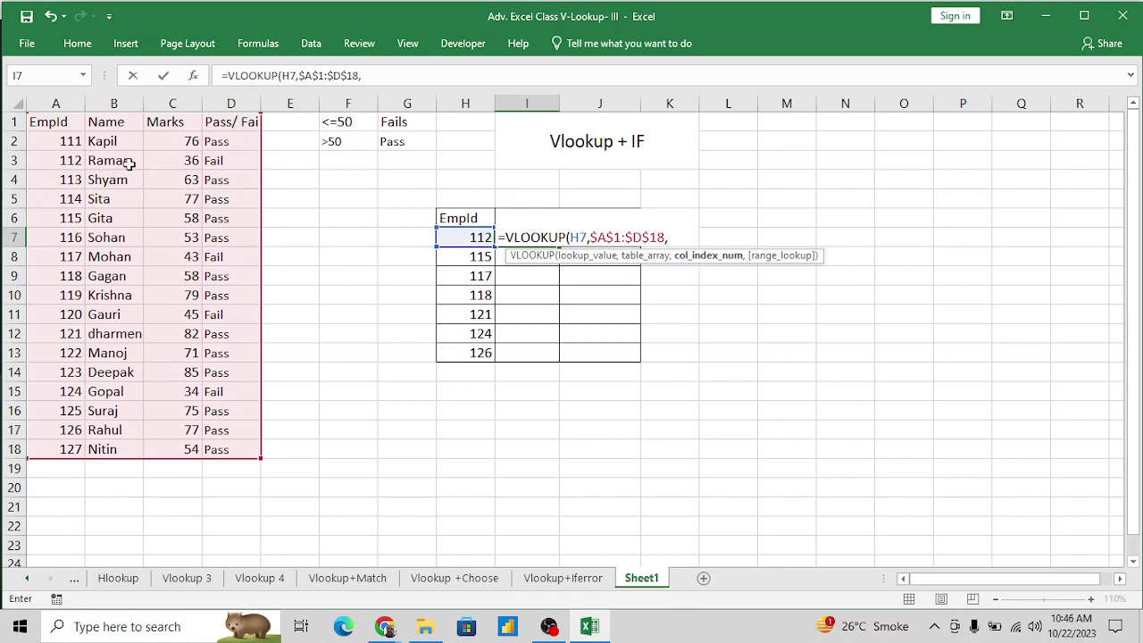
Complete the VLOOKUP in I7 with column index 4 and exact match 0.
type("4,")
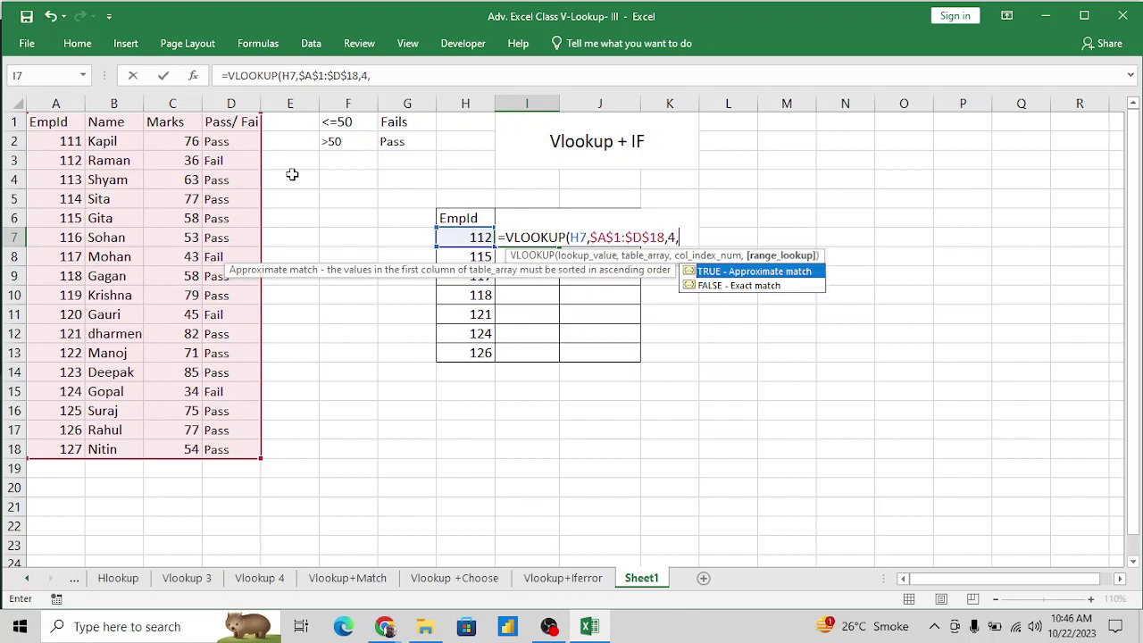
type("0)")
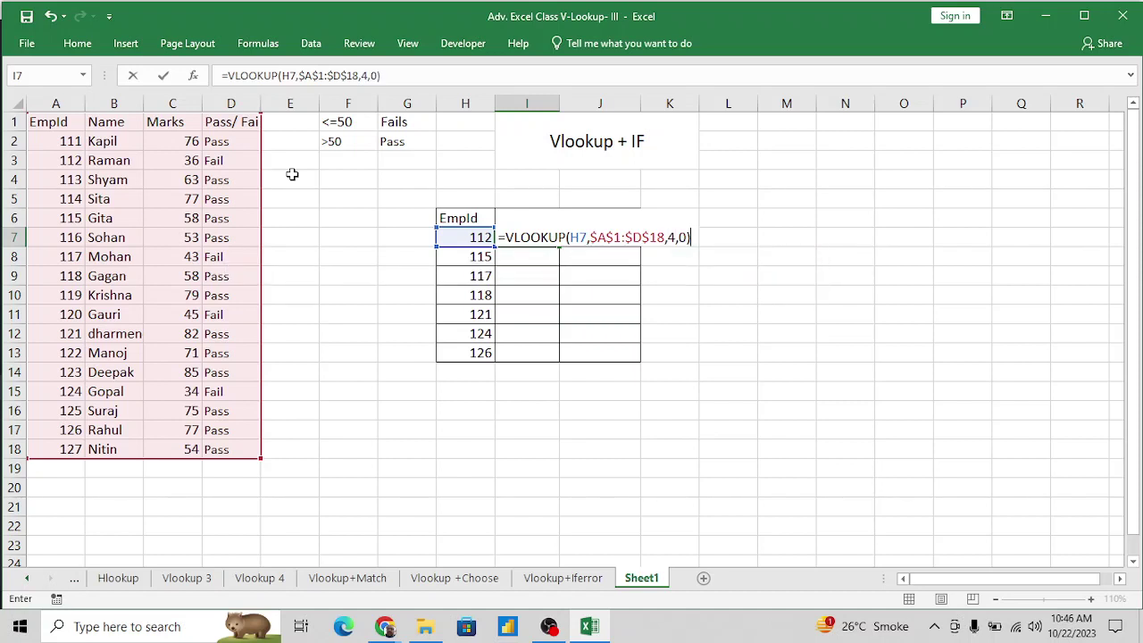
key("Return")
Fill the VLOOKUP formula from I7 down through I13.
key("Left")
key("ctrl+Down")
key("Right")
key("ctrl+shift+Up")
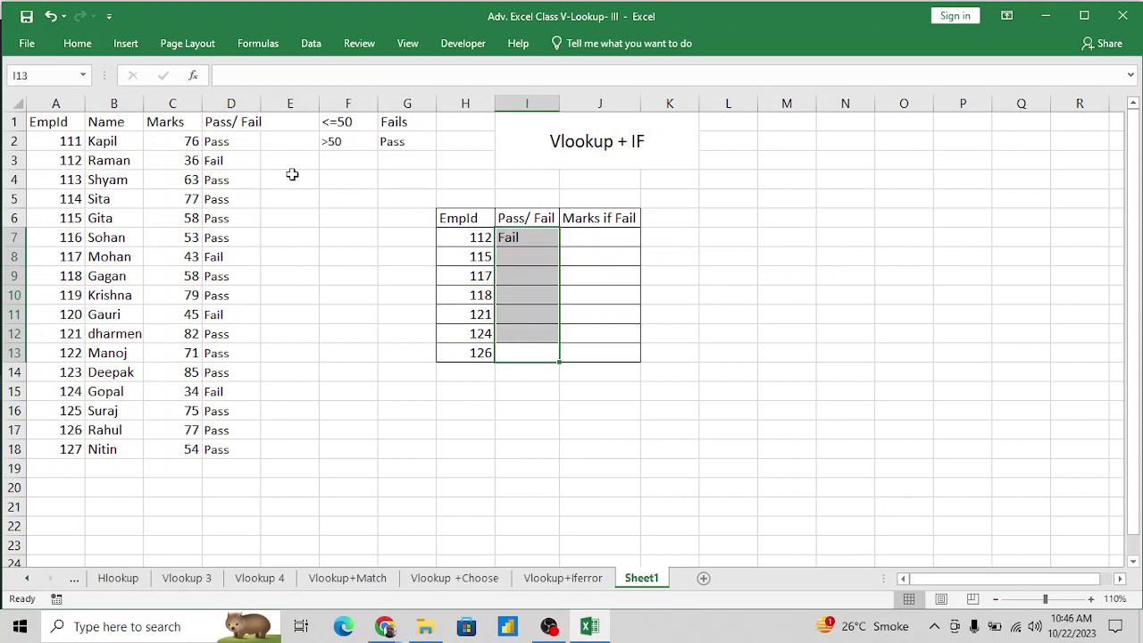
key("ctrl+d")
Check the filled Pass/ Fail results for EmpIds such as 112 and 124 against the source table.
key("Down")
key("Up")
key("Up")
key("Up")
key("Up")
key("Up")
key("Up")
key("Up")
key("Up")
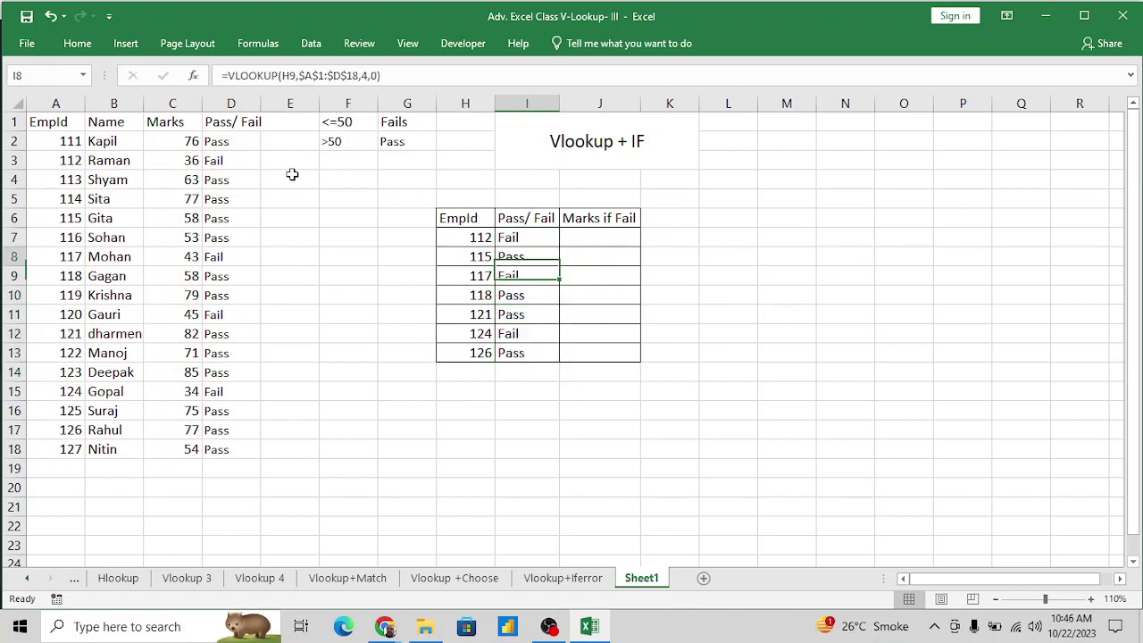
key("Down")
key("Left")
key("shift+Right")
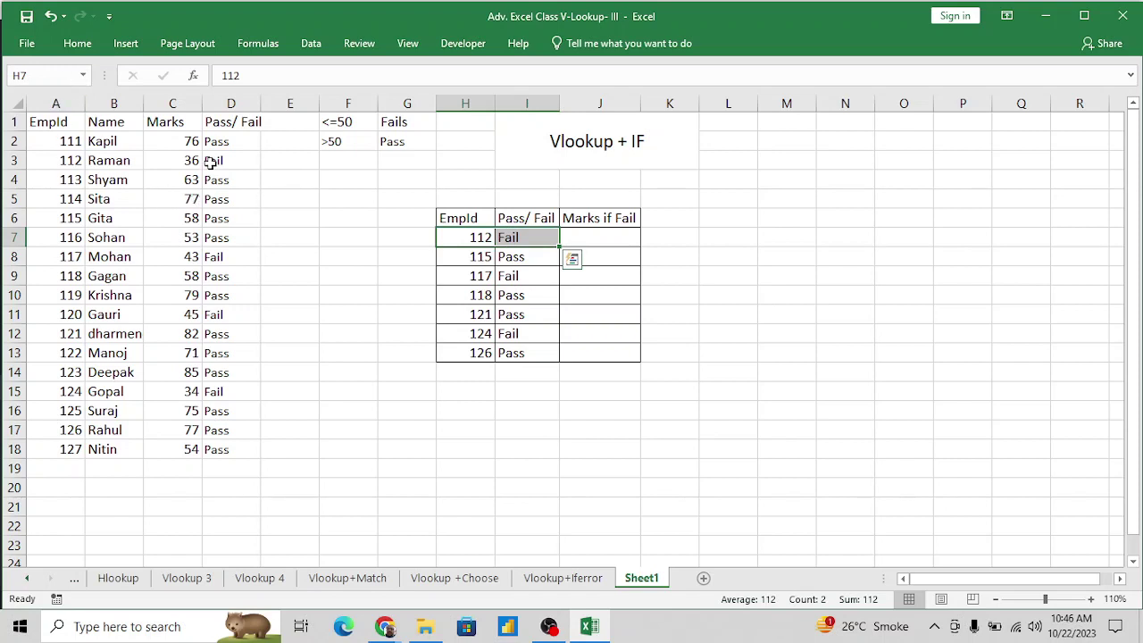
left_click(479, 333)
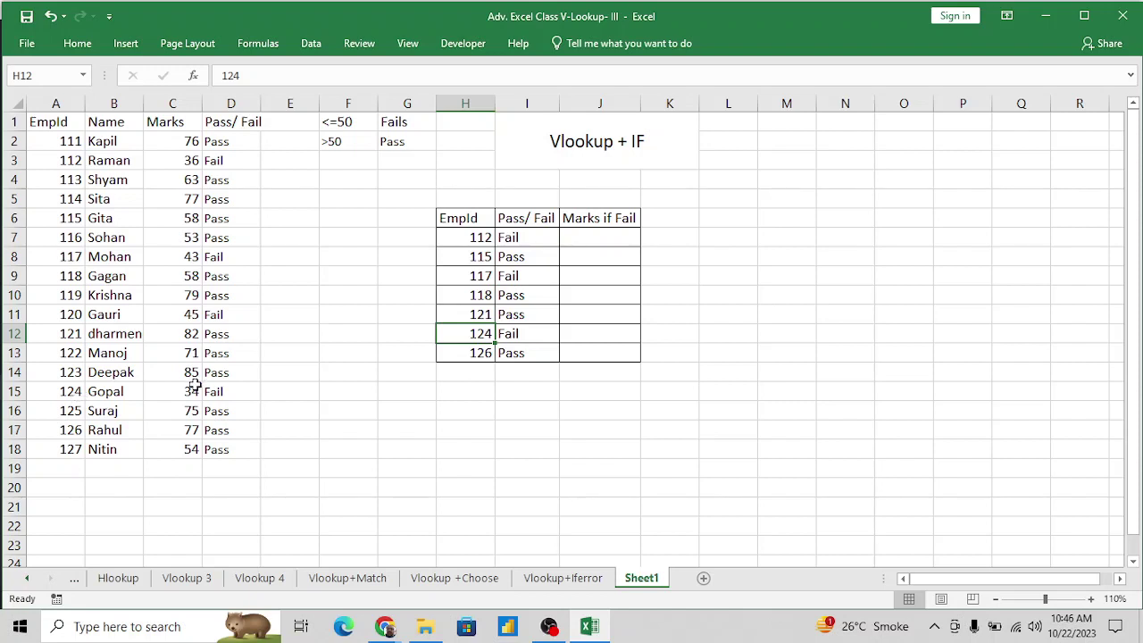
left_click(536, 333)
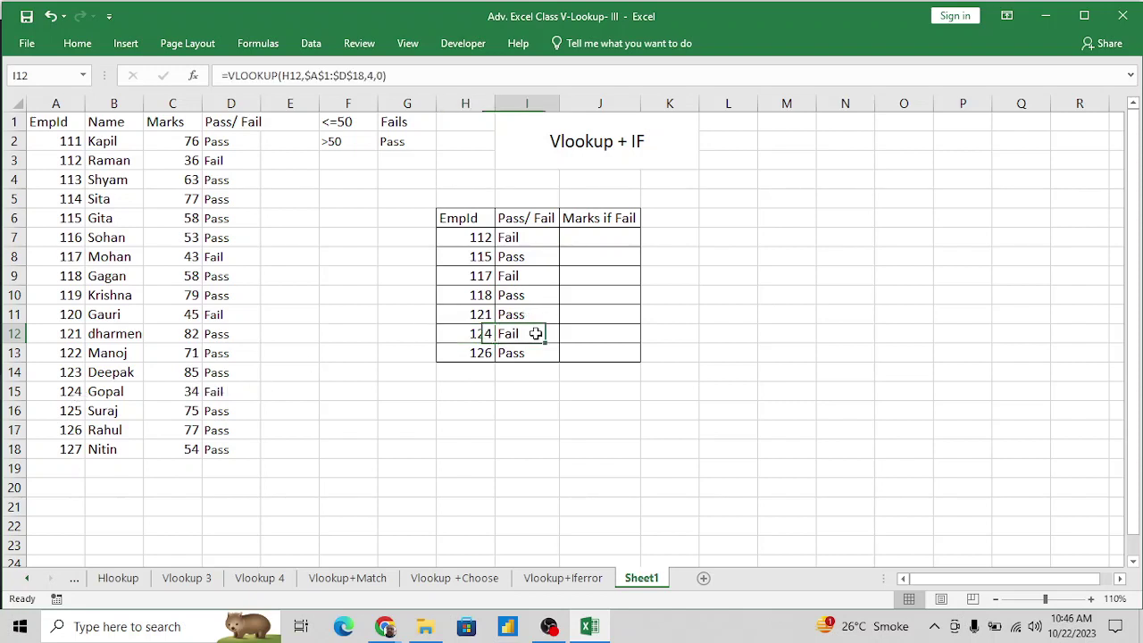
key("Right")
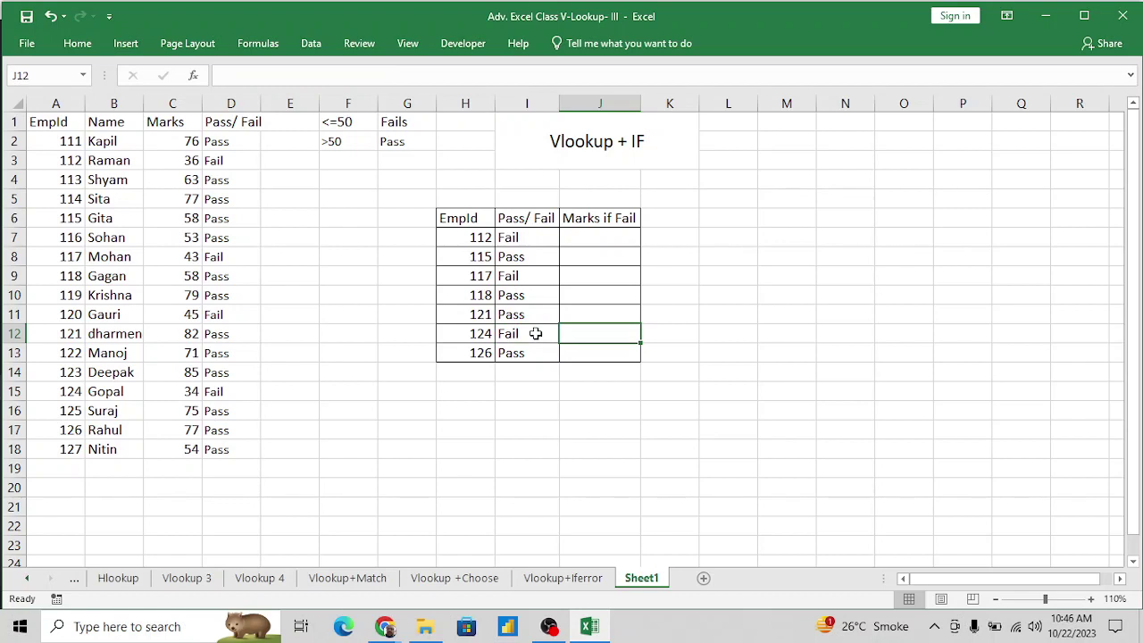
Examine how the Pass/ Fail column relates to the empty Marks if Fail column in the lookup table.
key("ctrl+Up")
key("Down")
key("Left")
key("Left")
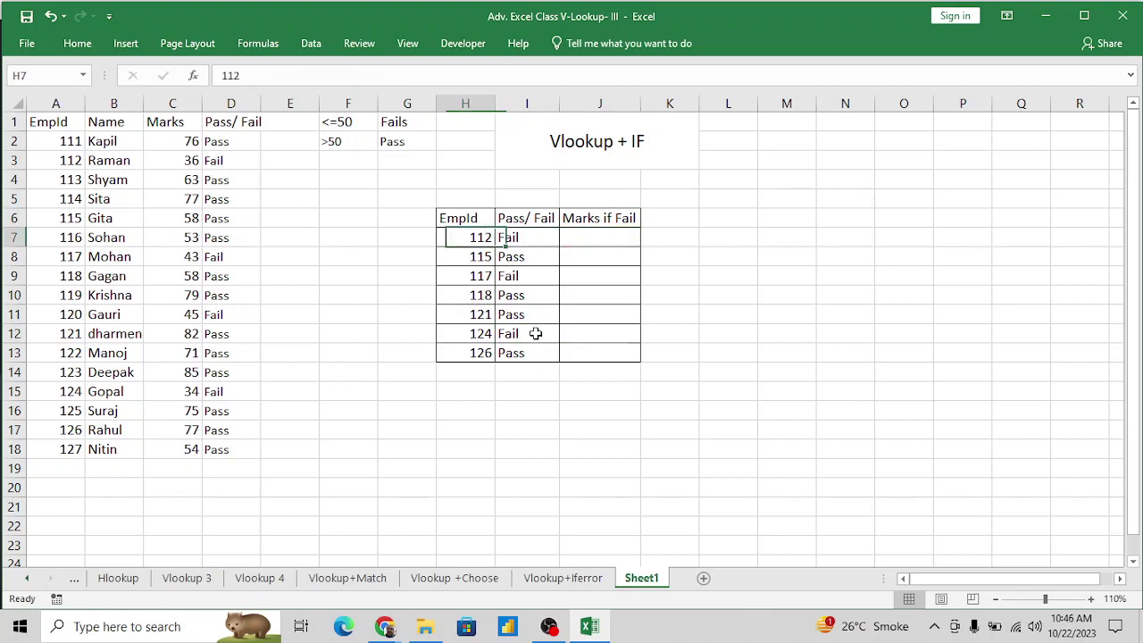
key("Right")
key("Up")
key("ctrl+space")
key("shift+Right")
key("shift+Right")
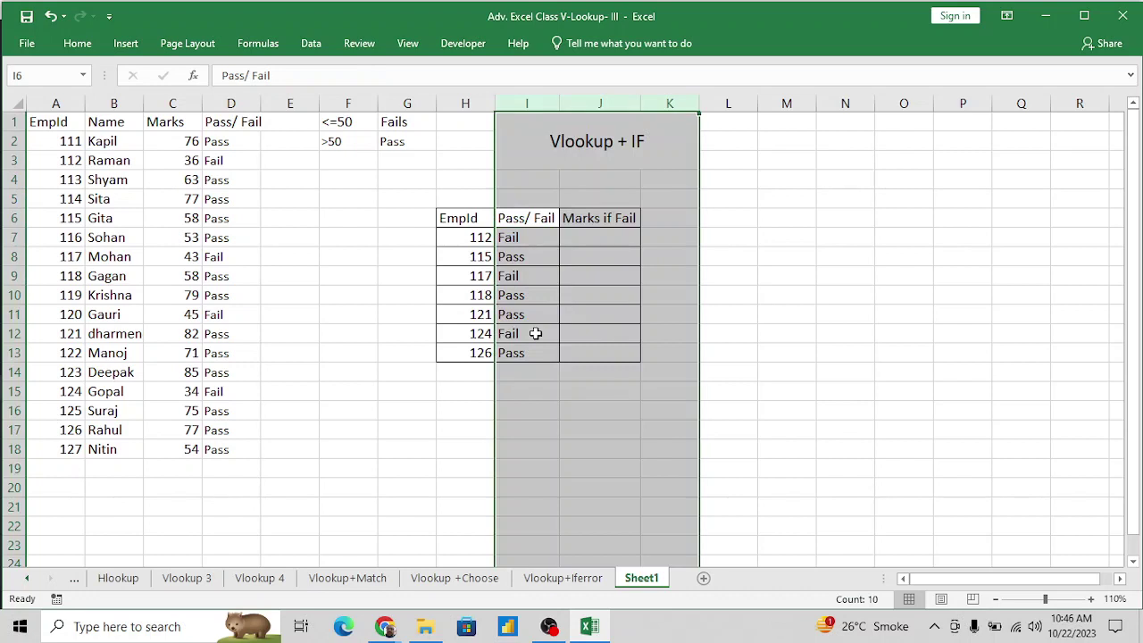
key("Left")
key("Right")
key("Down")
key("Down")
key("Down")
key("Up")
key("Up")
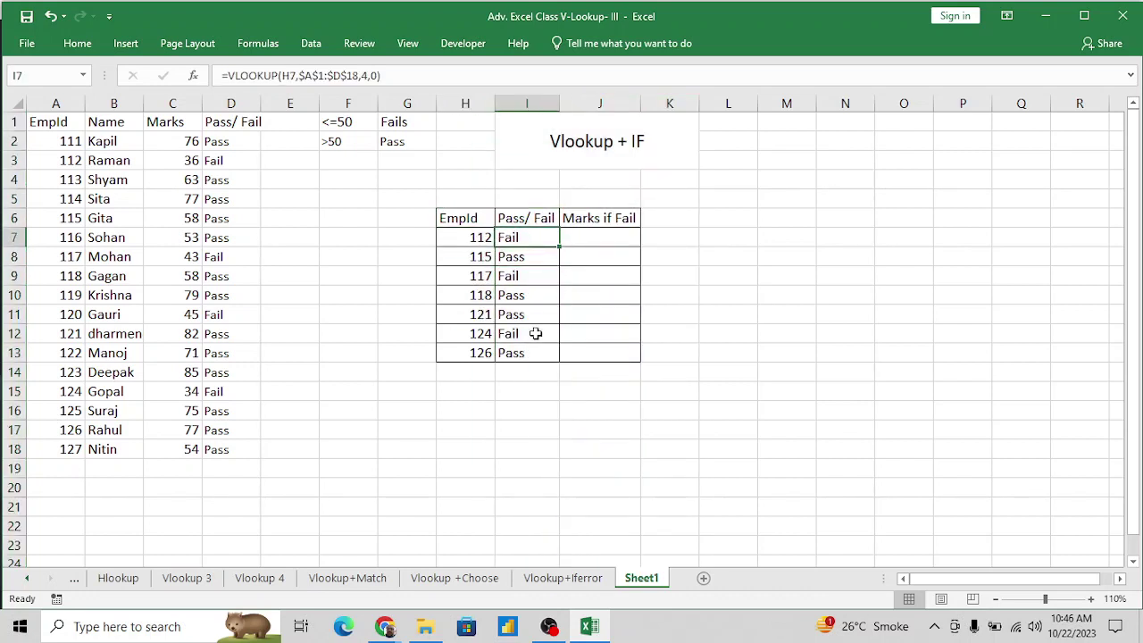
key("Up")
key("Right")
key("Down")
key("Down")
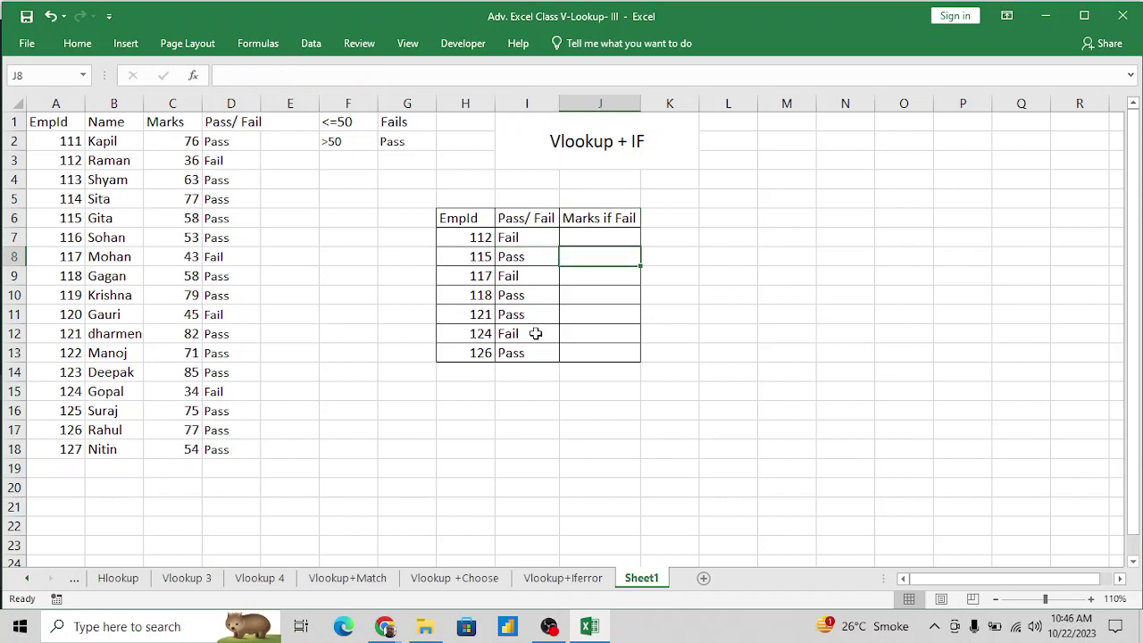
Begin an IF formula in J7 with the logical test I7="Fail".
key("Up")
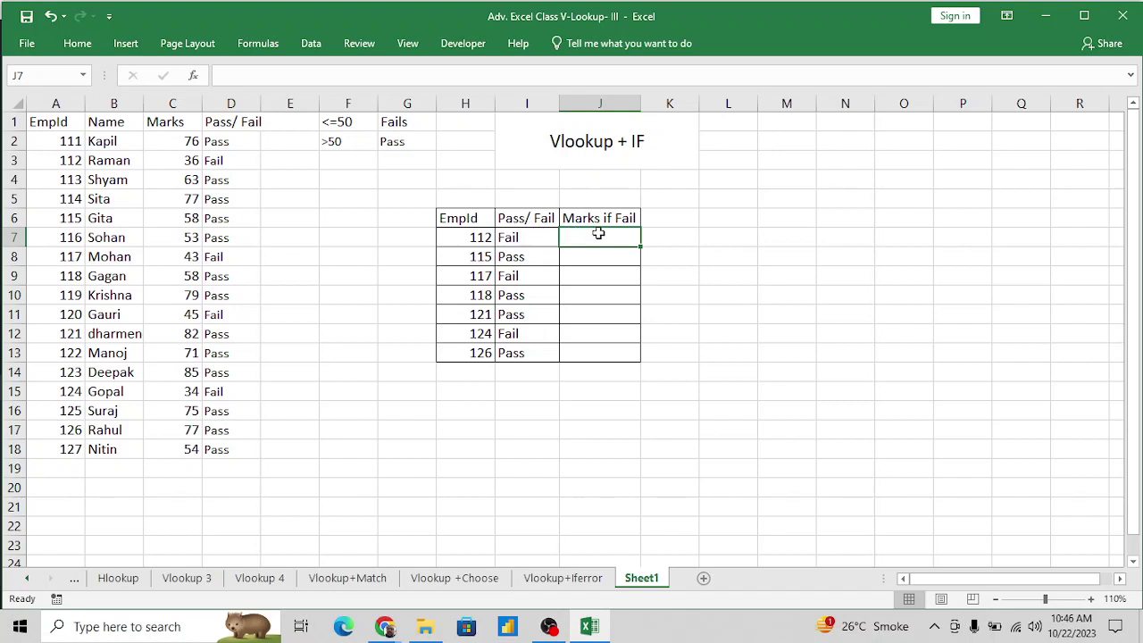
type("=IF(")
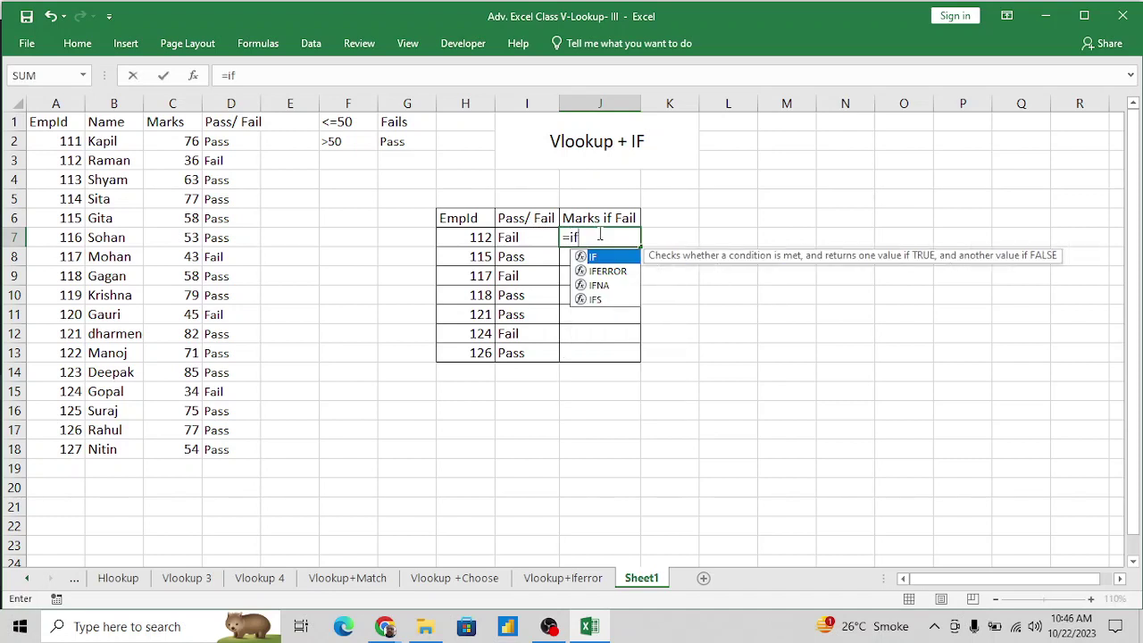
key("Left")
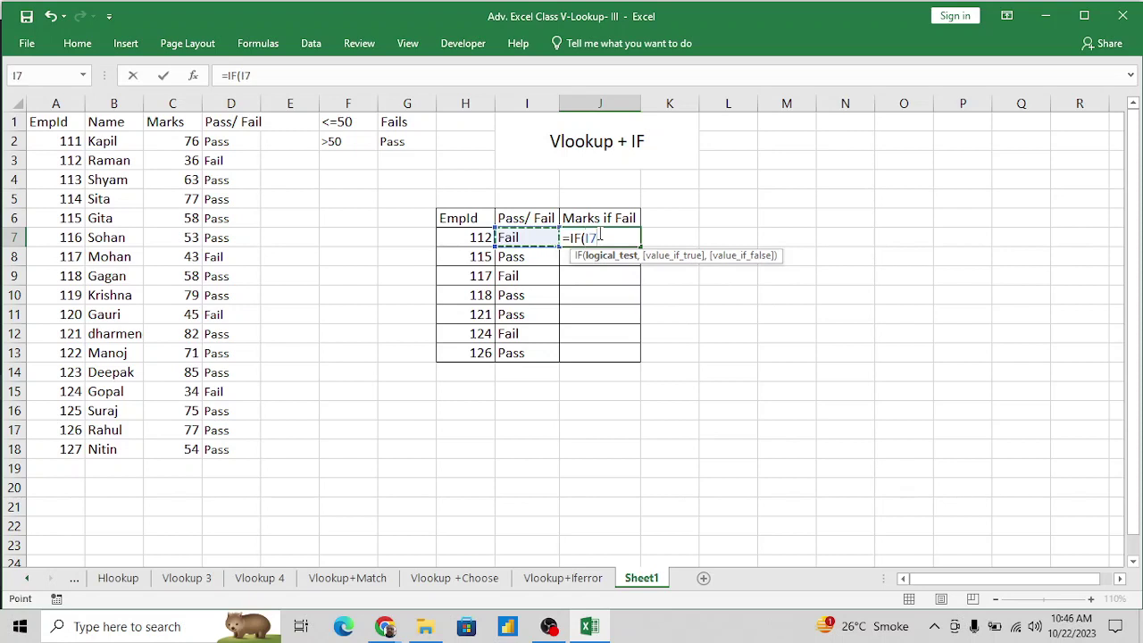
type("=\"F")
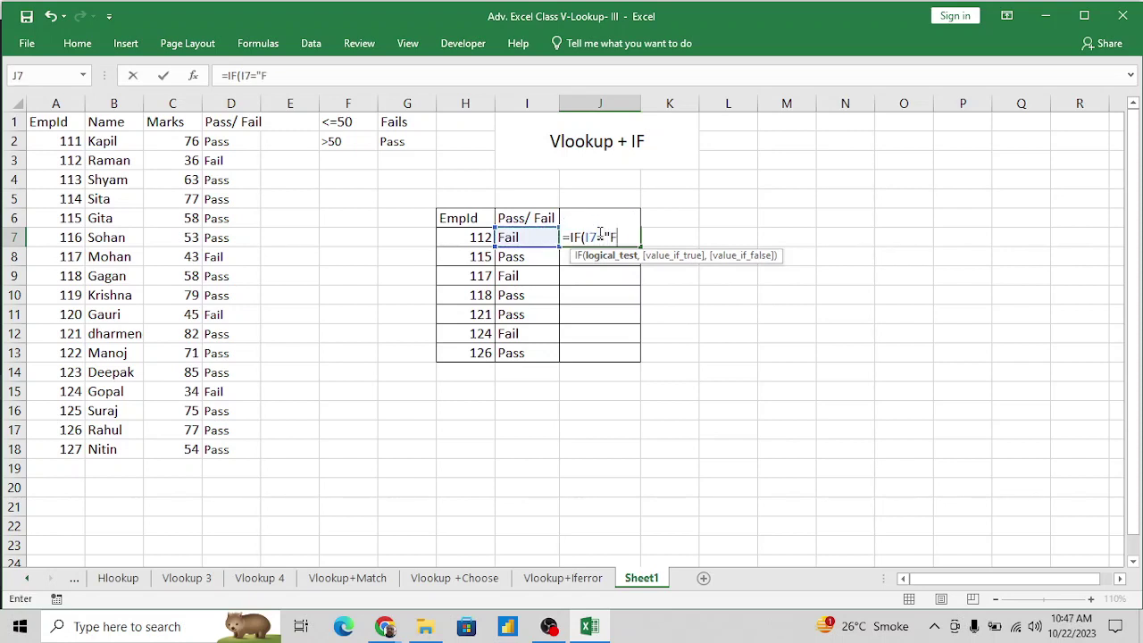
type("ail\",")
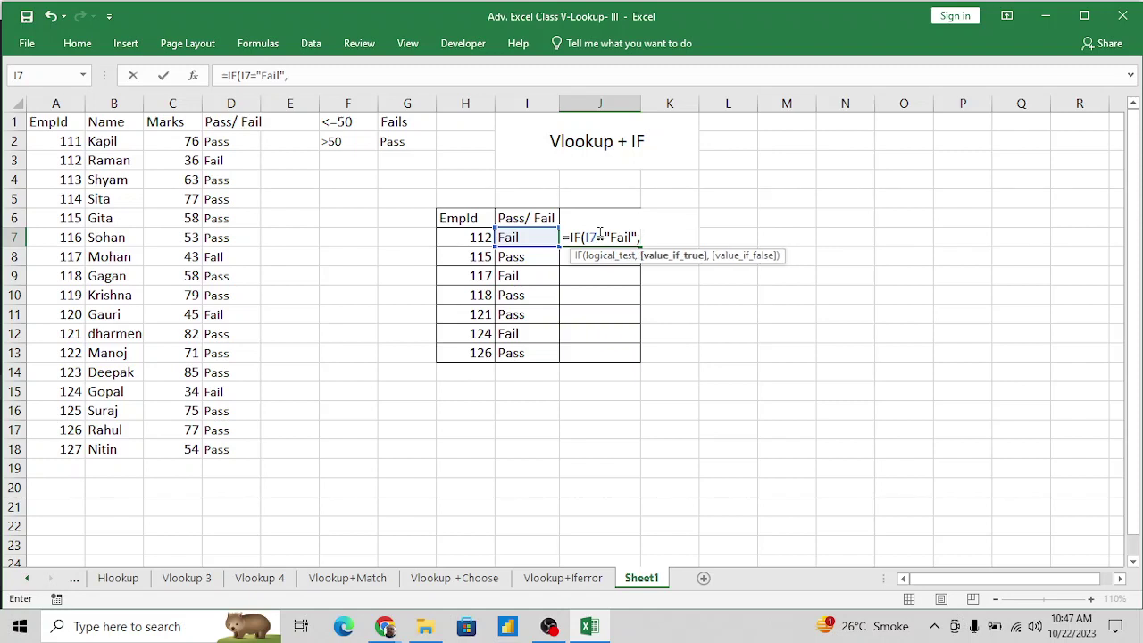
Nest a VLOOKUP as the IF formula's value if true, using H7 as the lookup value.
type("vl")
key("Tab")
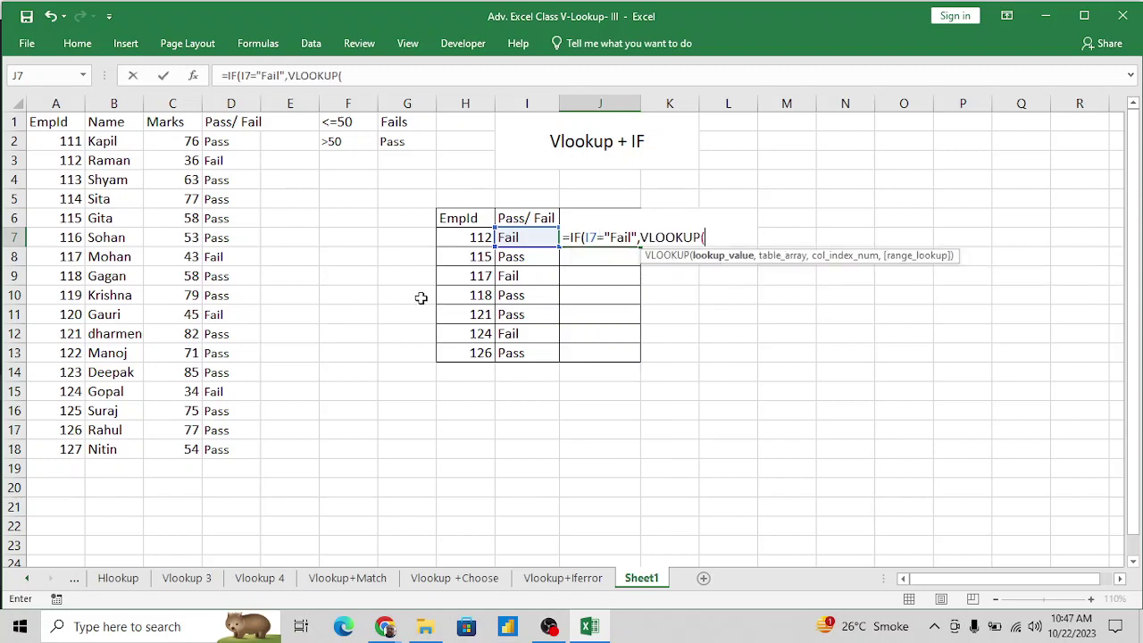
left_click(474, 237)
type(",")
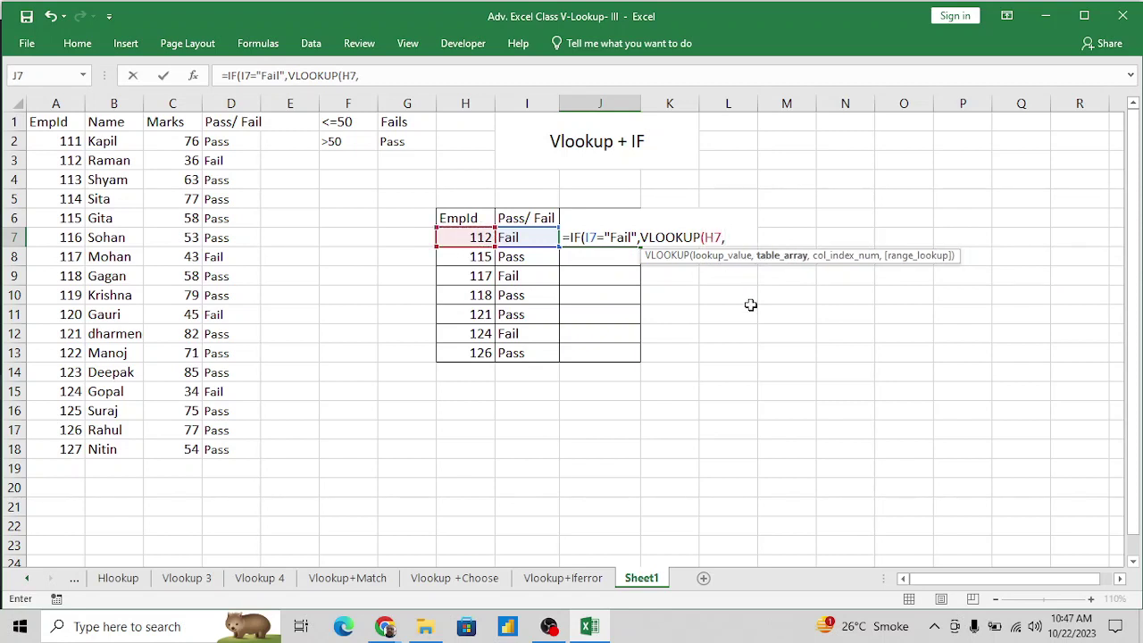
Set the nested VLOOKUP's table array to the absolute range $A$1:$D$18.
left_click(66, 122)
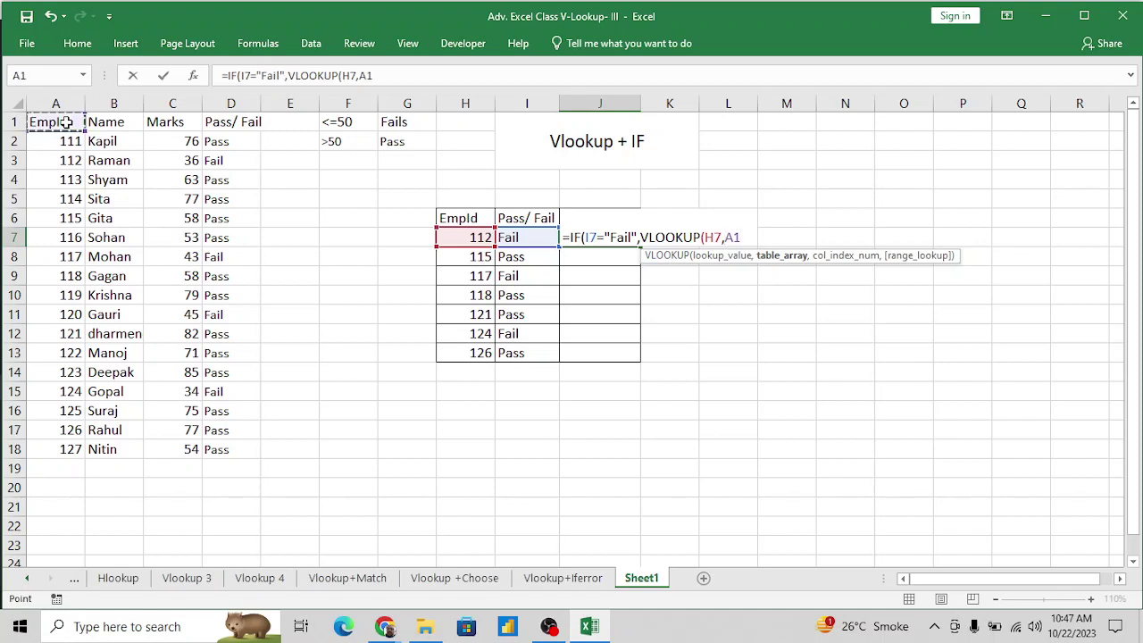
key("shift+Right")
key("shift+Right")
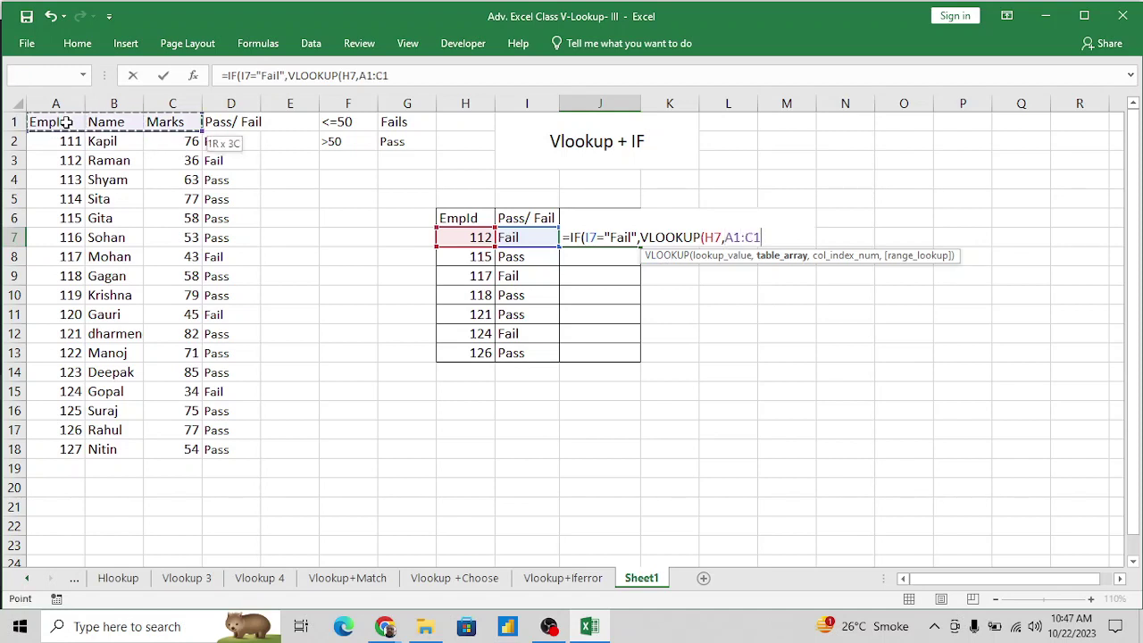
key("shift+Down")
key("shift+Down")
key("ctrl+shift+Down")
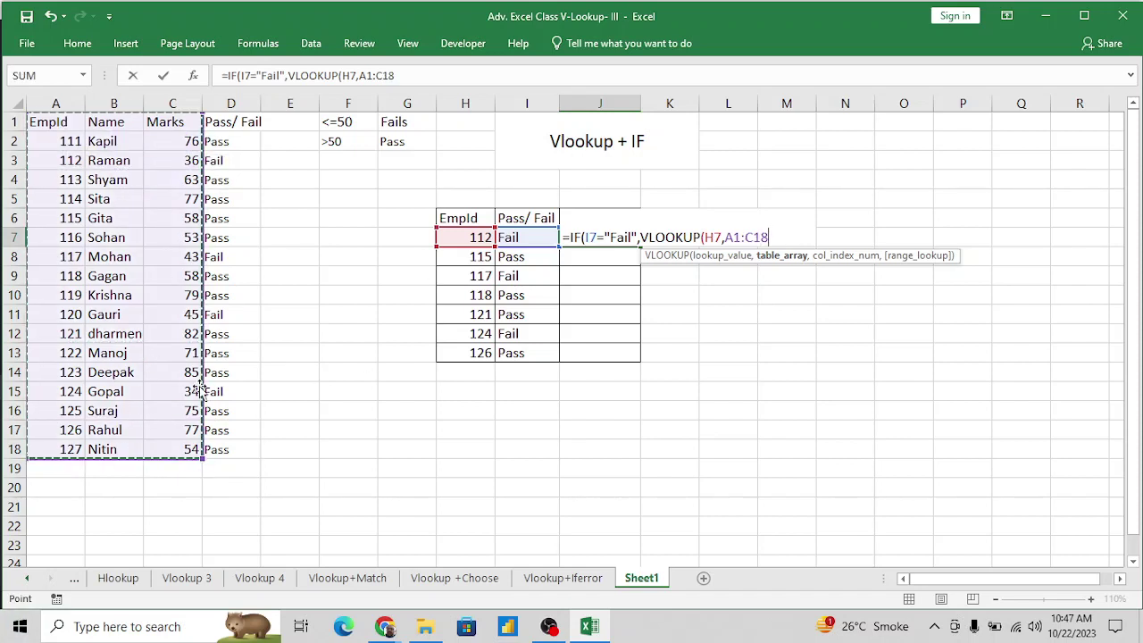
key("shift+Up")
key("shift+Up")
key("shift+Up")
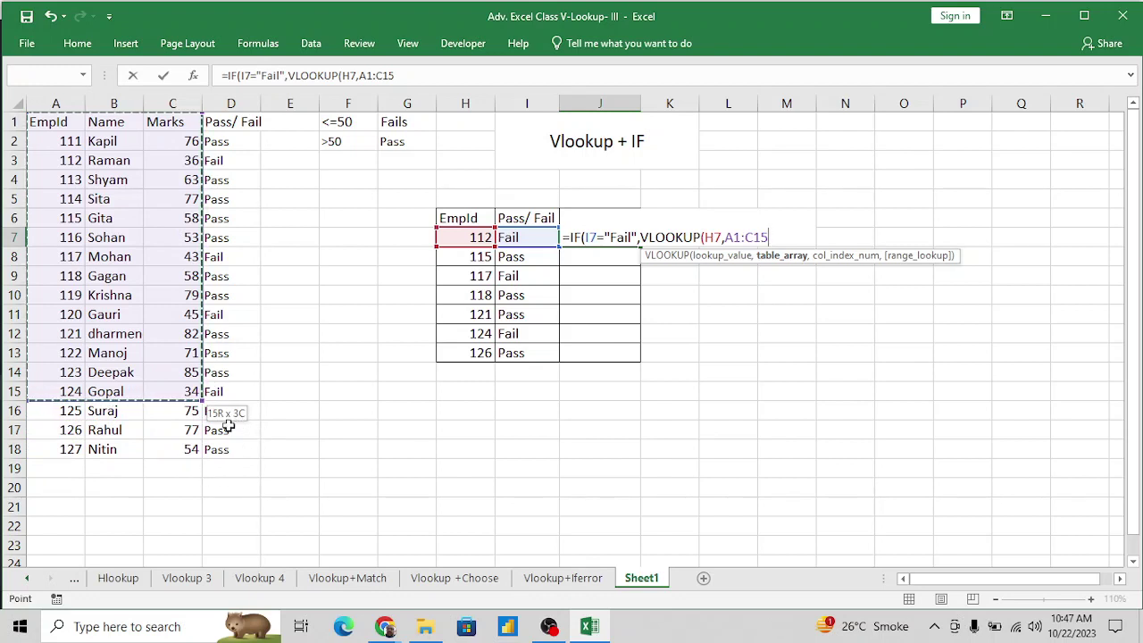
key("shift+Right")
key("shift+Left")
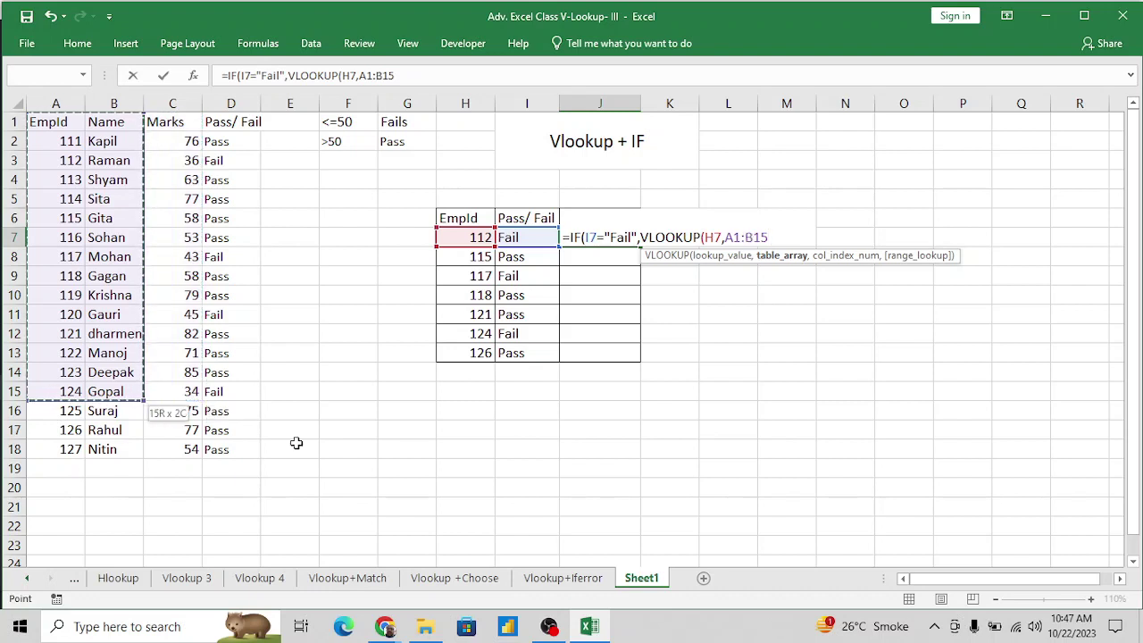
key("shift+Down")
key("shift+Down")
key("shift+Down")
key("shift+Down")
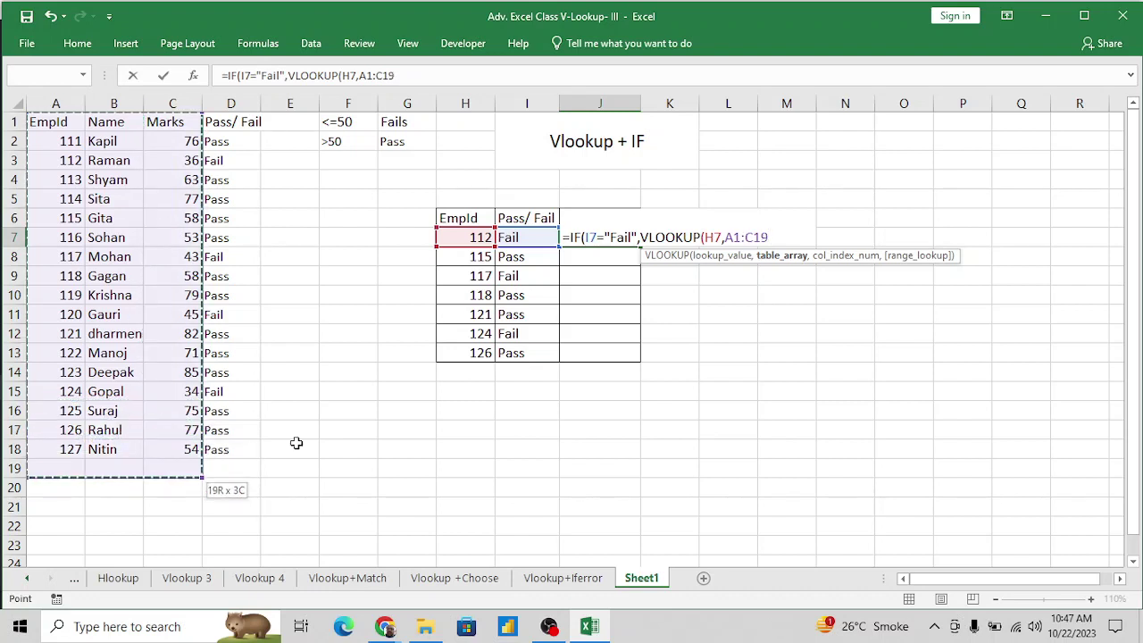
key("shift+Up")
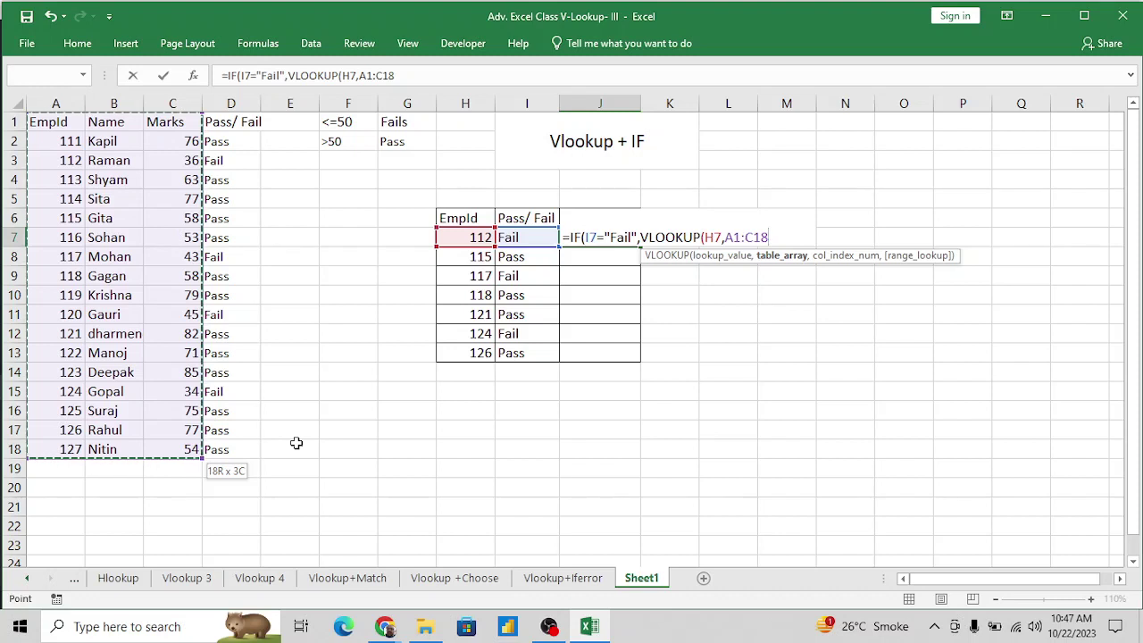
key("shift+Right")
key("F4")
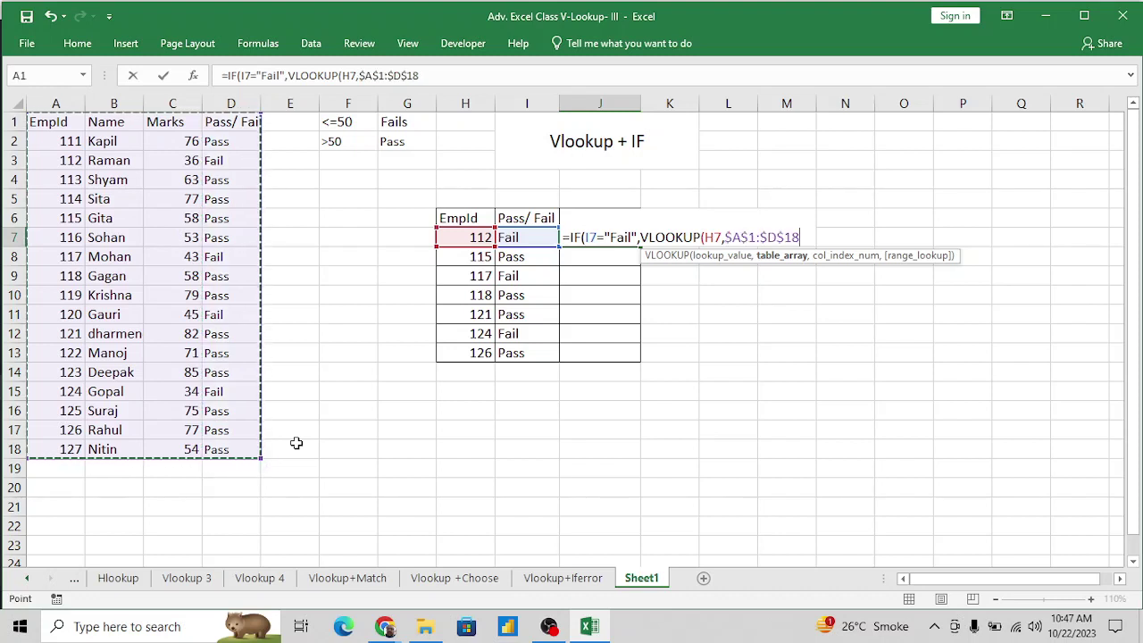
Complete the J7 formula with column index 3 and exact match 0, and enter it.
type(",")
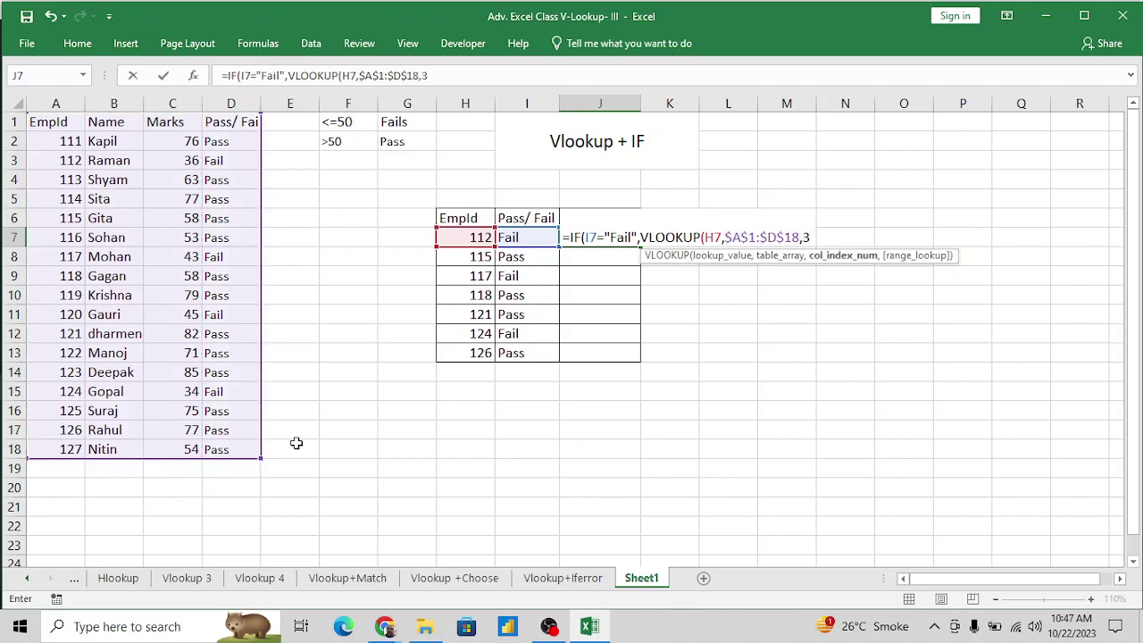
type("3,0")
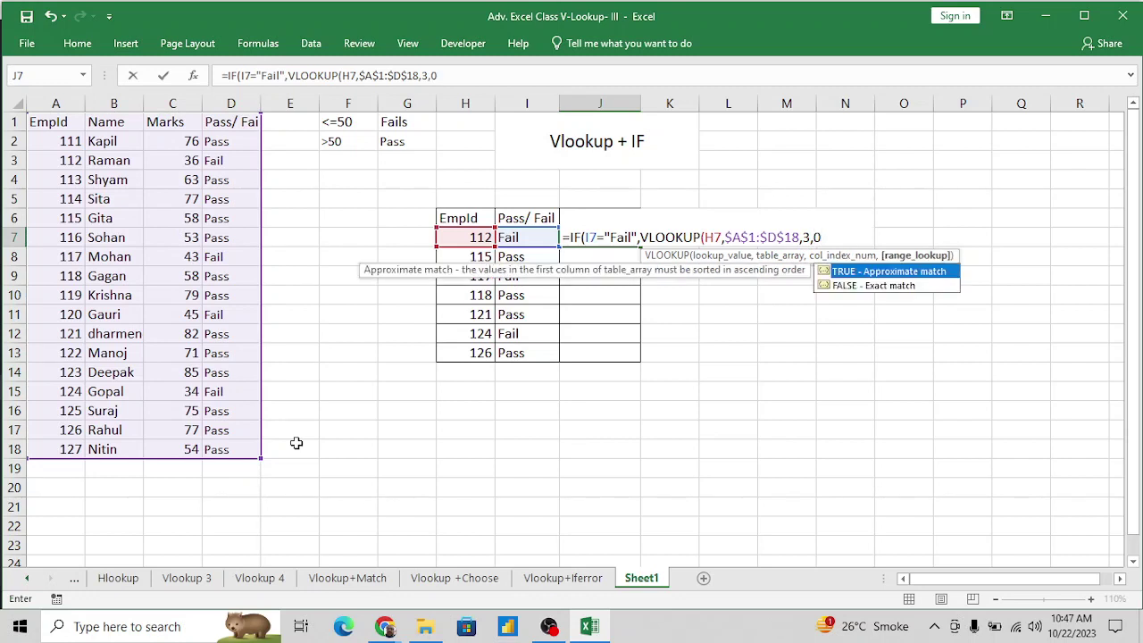
key("Return")
key("Return")
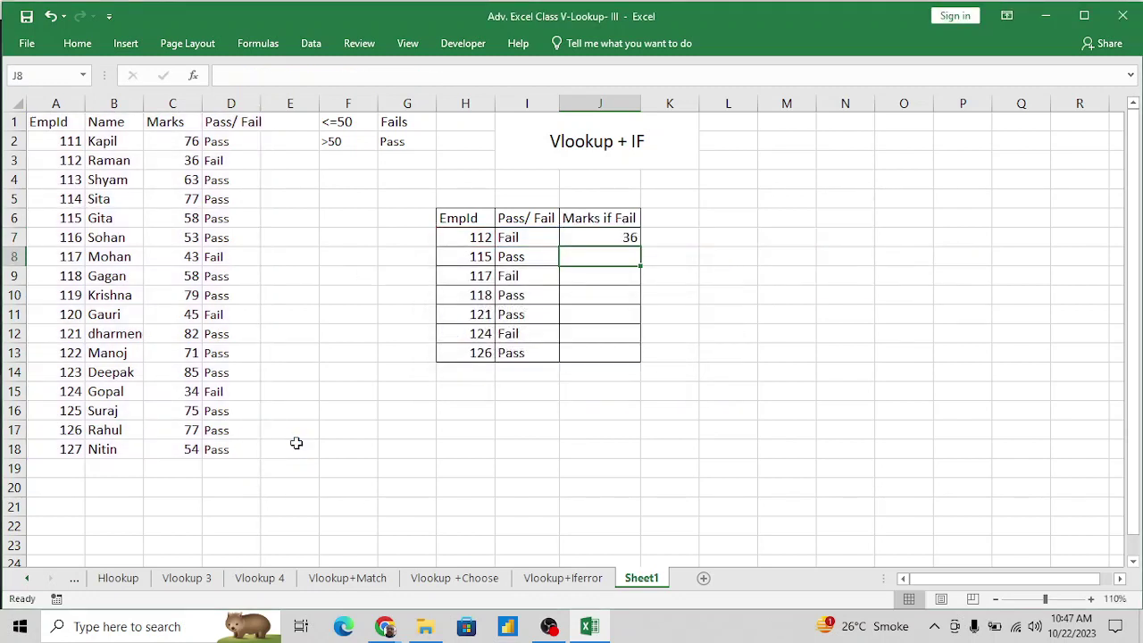
Fill the IF and VLOOKUP formula from J7 down through J13.
key("Up")
key("shift+Down")
key("shift+Down")
key("shift+Down")
key("shift+Down")
key("shift+Down")
key("shift+Down")
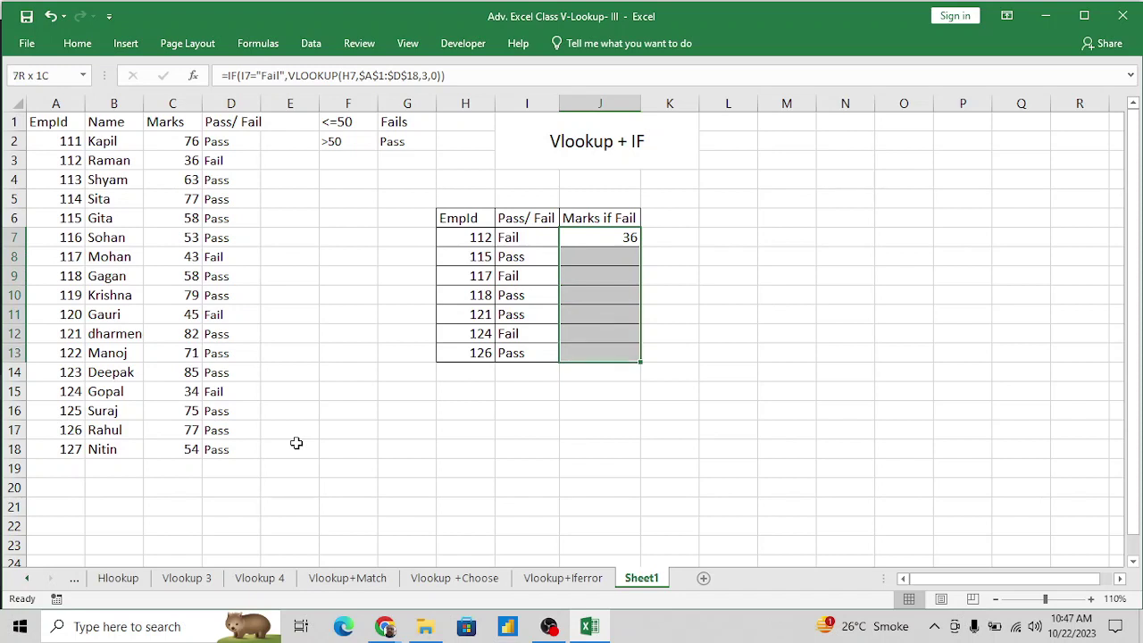
key("ctrl+d")
Compare each row's Pass/ Fail status with its Marks if Fail result in the lookup table.
key("Down")
key("Down")
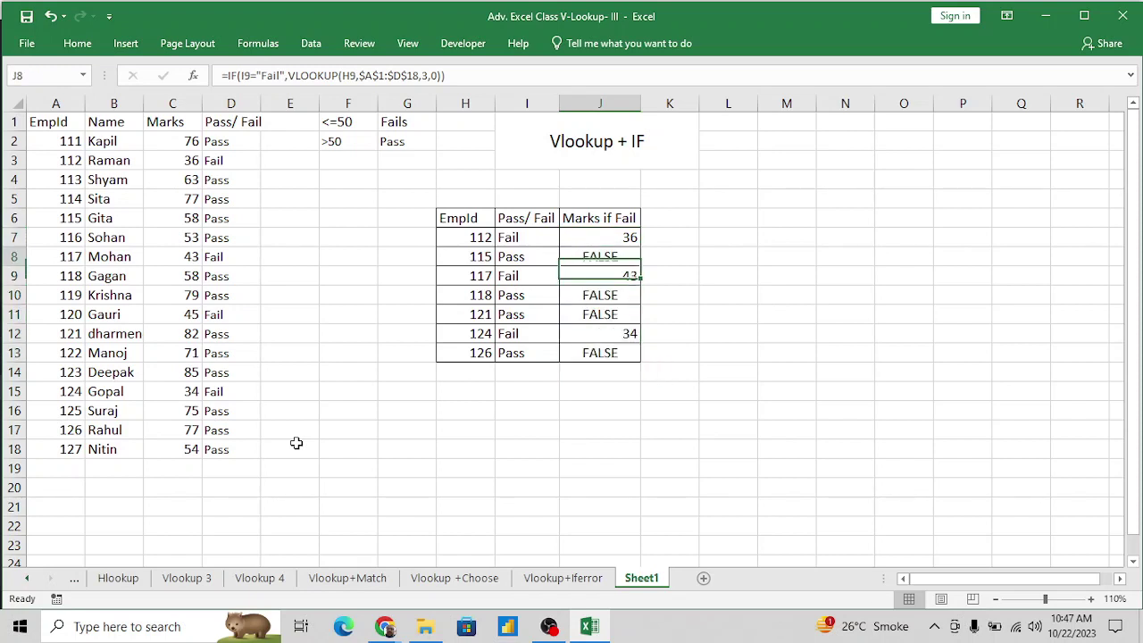
key("Up")
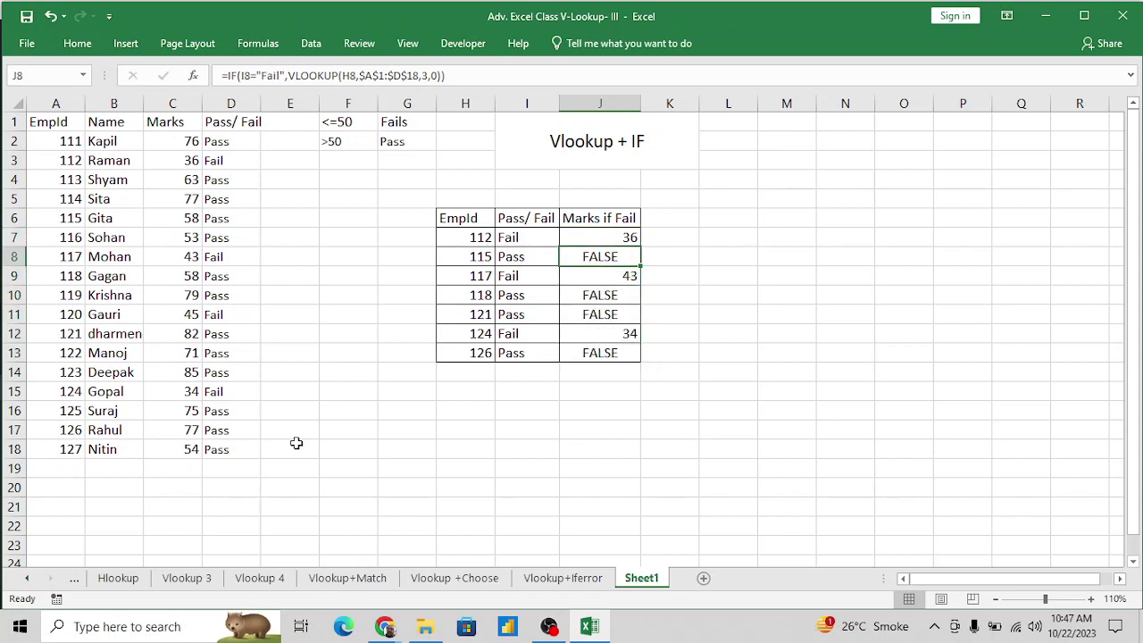
key("Up")
key("Left")
key("shift+Right")
key("Down")
key("Down")
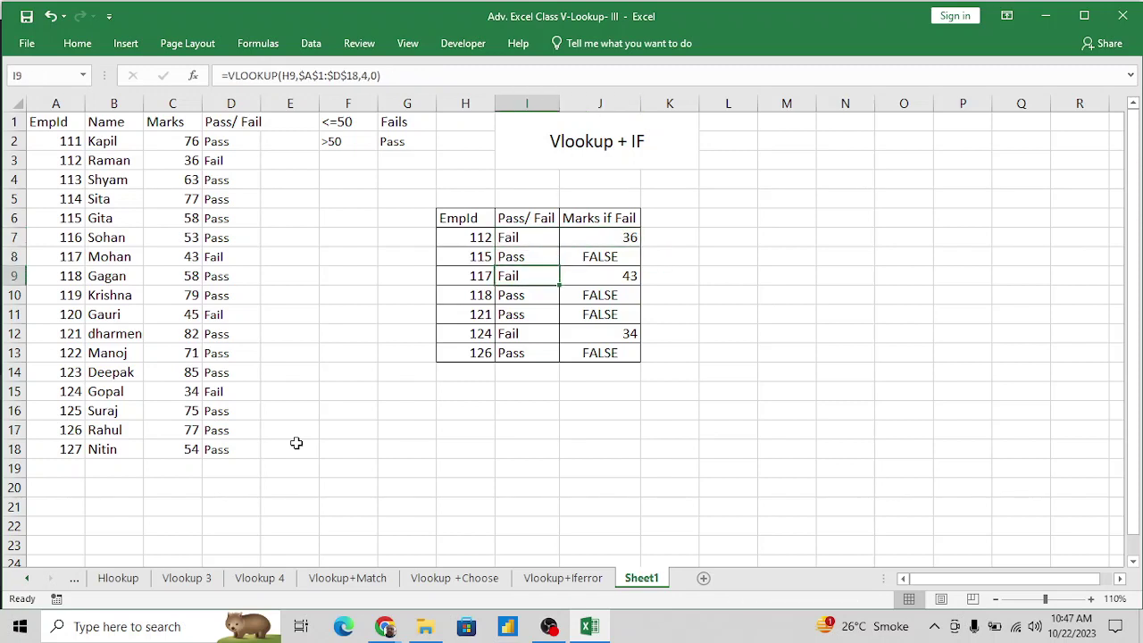
key("shift+Right")
key("Down")
key("Down")
key("Down")
key("shift+Right")
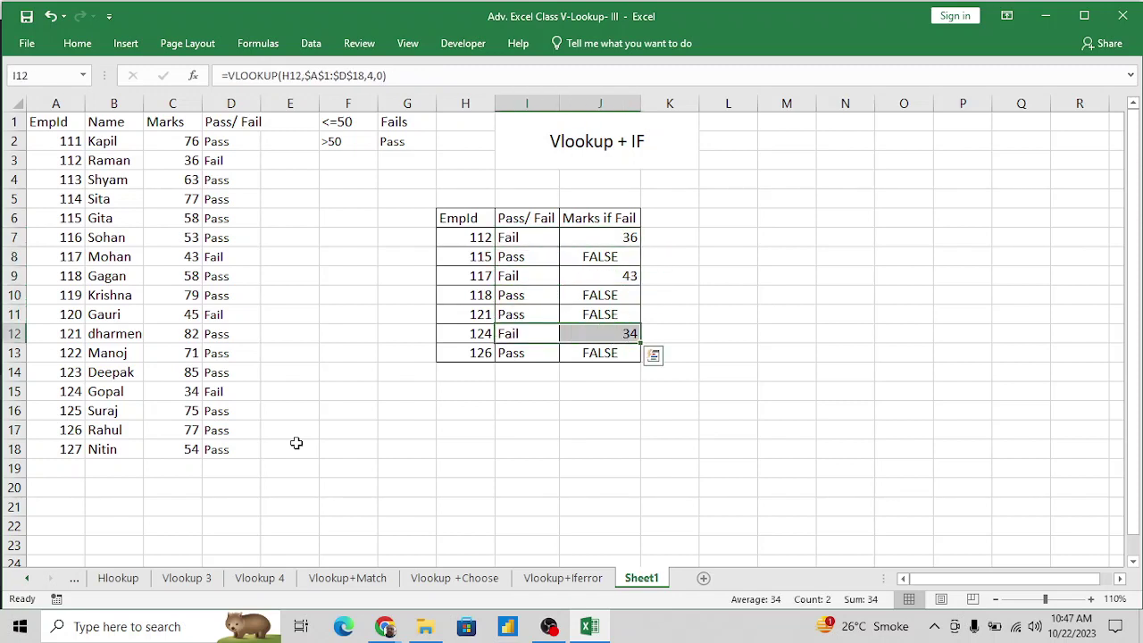
key("Down")
key("Down")
key("Up")
key("shift+Right")
key("Up")
key("Up")
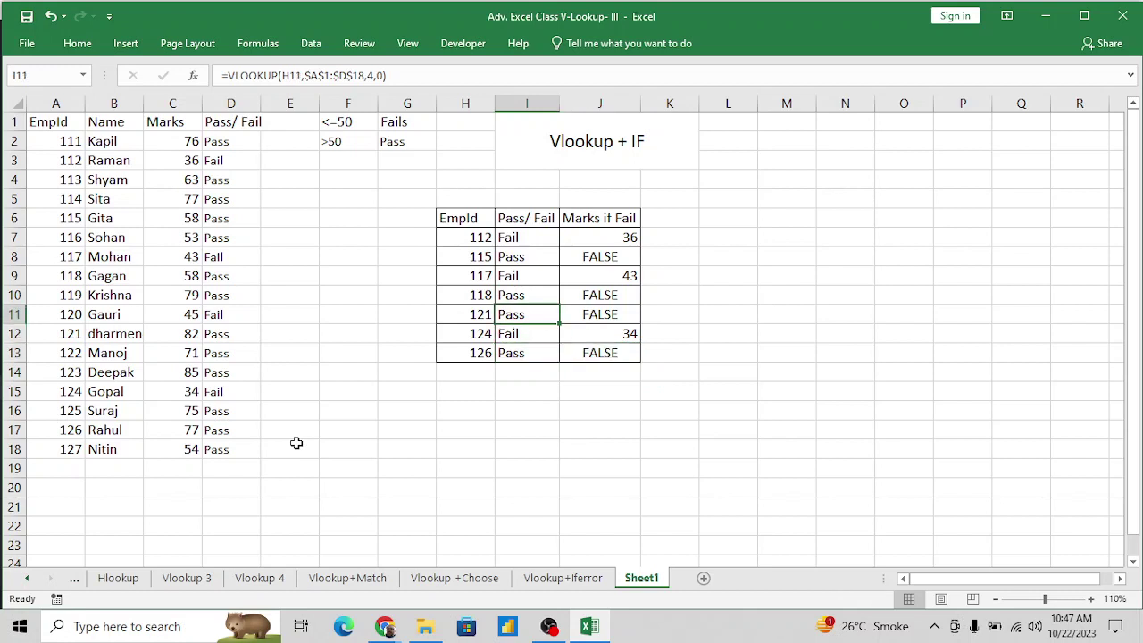
key("Right")
key("Up")
key("Up")
key("Up")
key("Up")
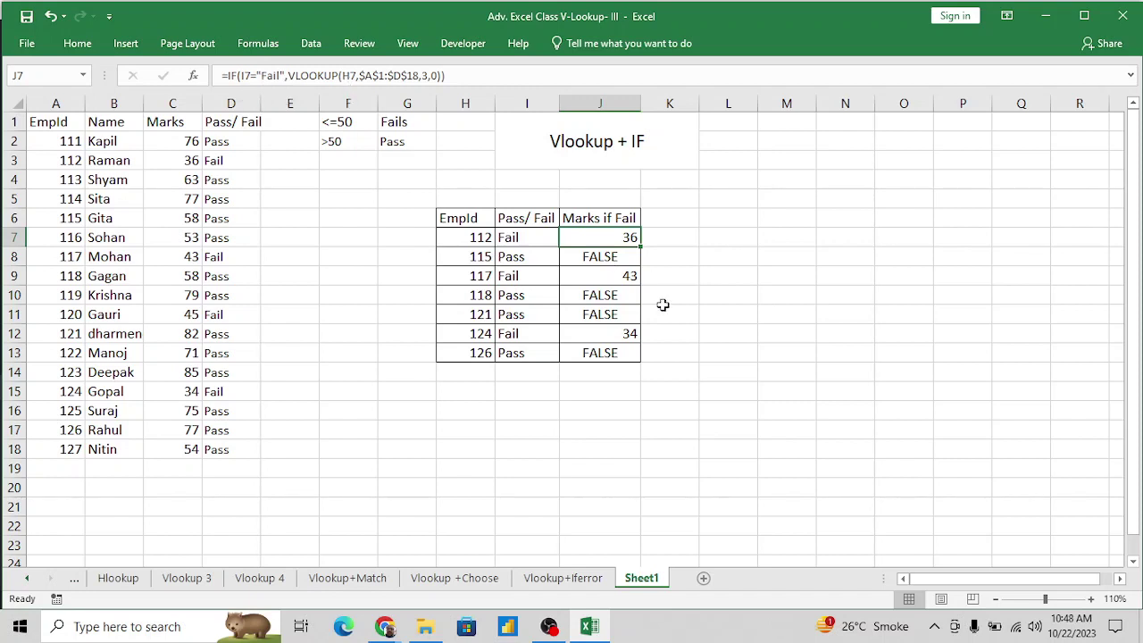
Copy the Marks if Fail header from J6 into K6.
key("Up")
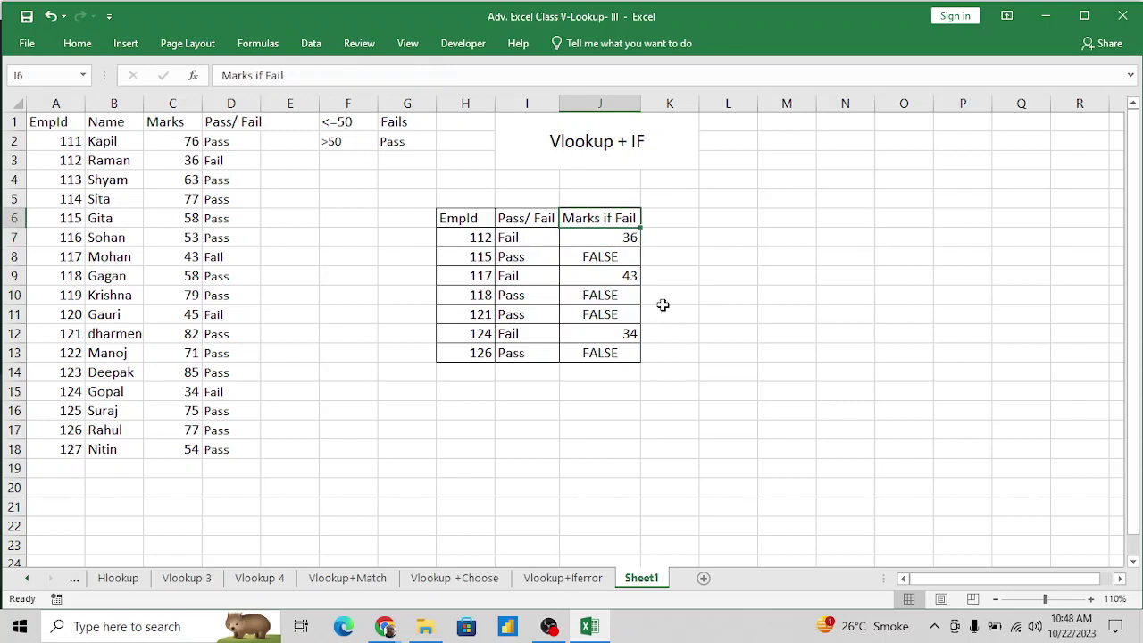
key("ctrl+c")
key("Right")
key("Return")
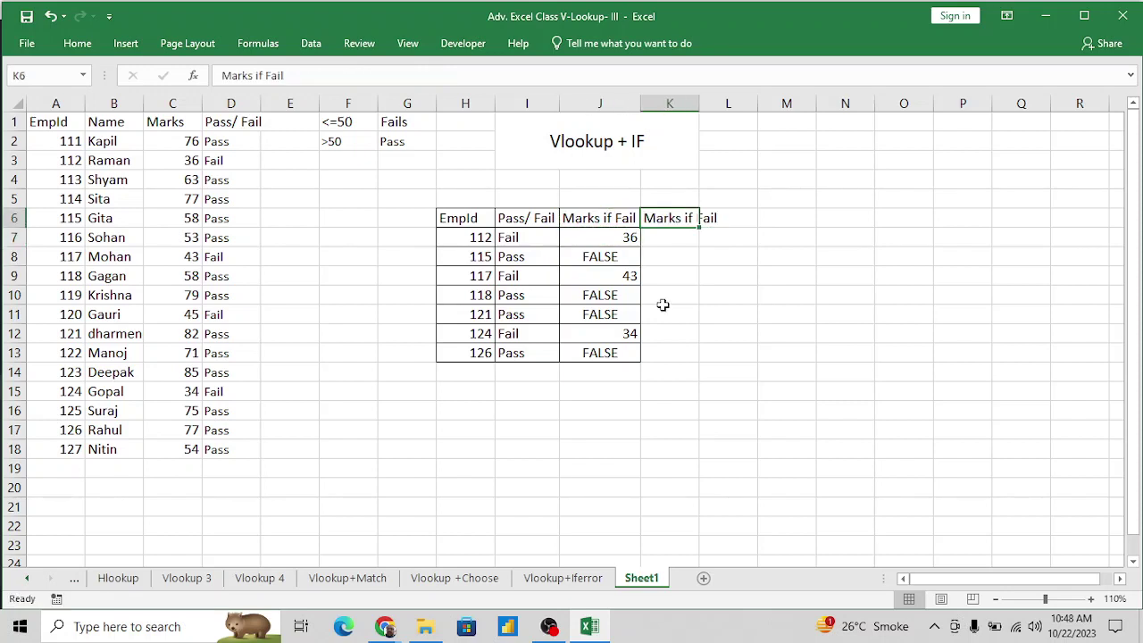
key("Down")
type("=vl")
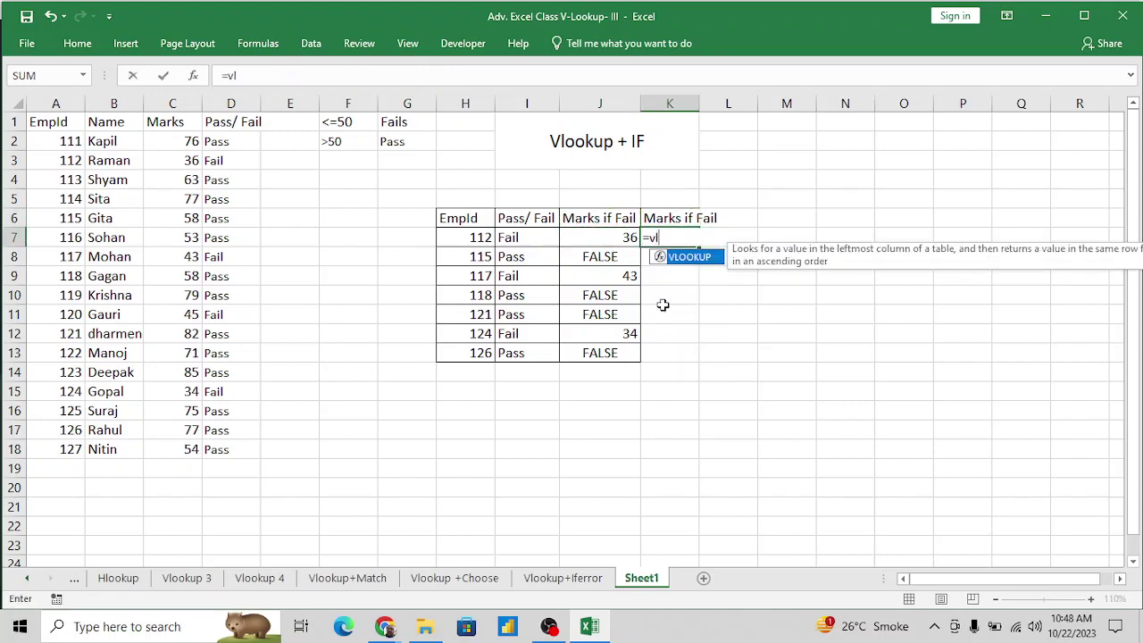
key("Tab")
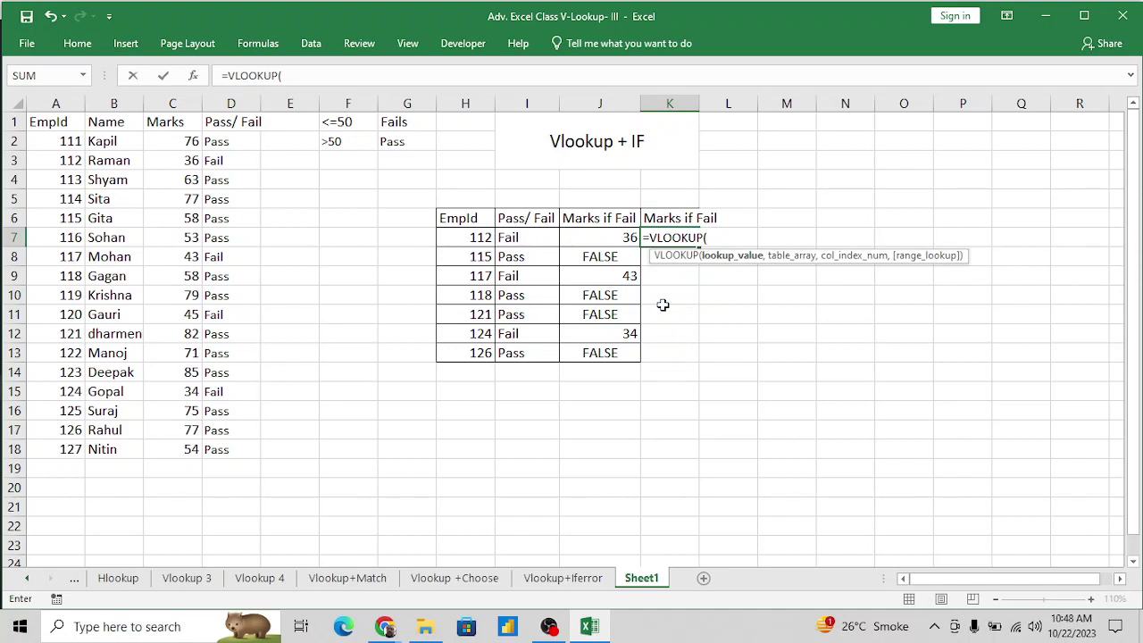
key("Left")
key("Left")
key("Left")
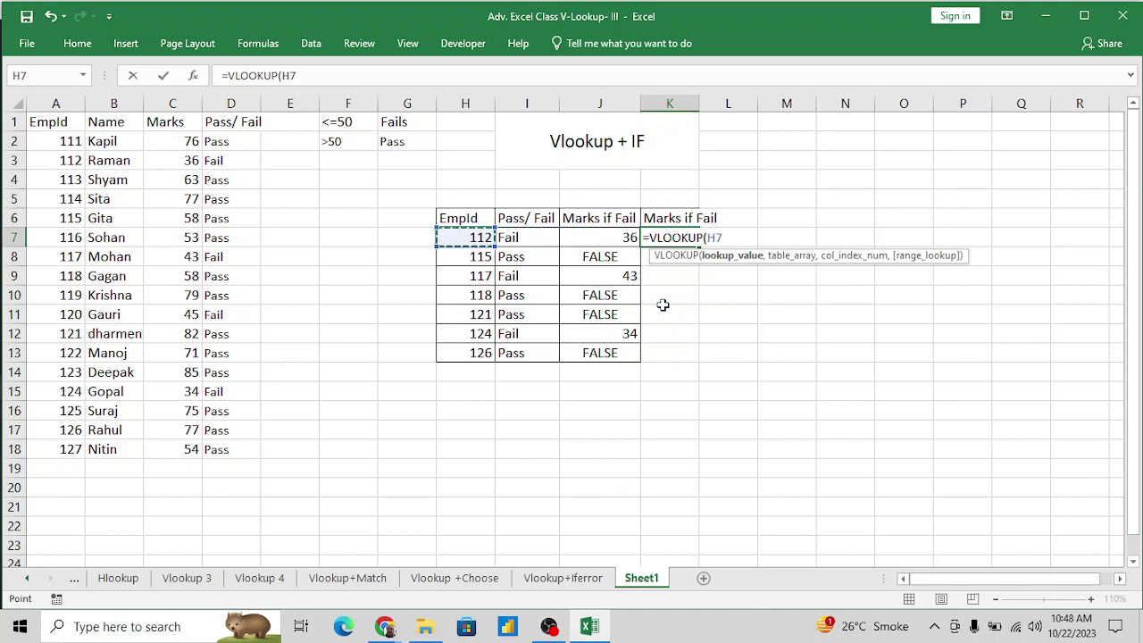
key("Escape")
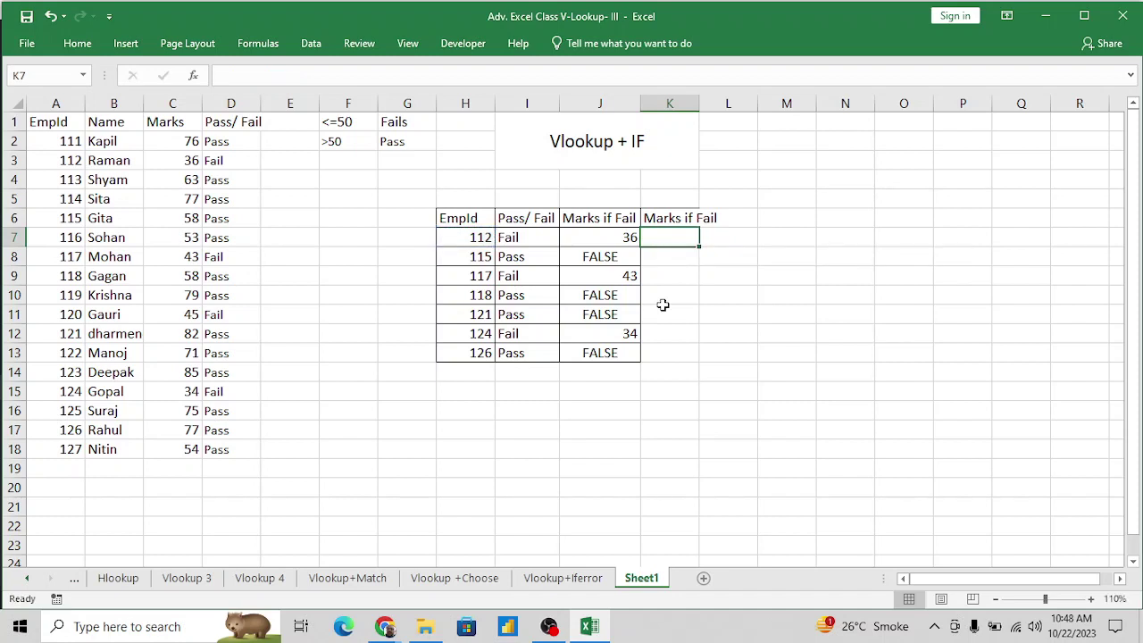
Review the arguments of the combined IF and VLOOKUP formula in J7.
key("Left")
key("Left")
key("Right")
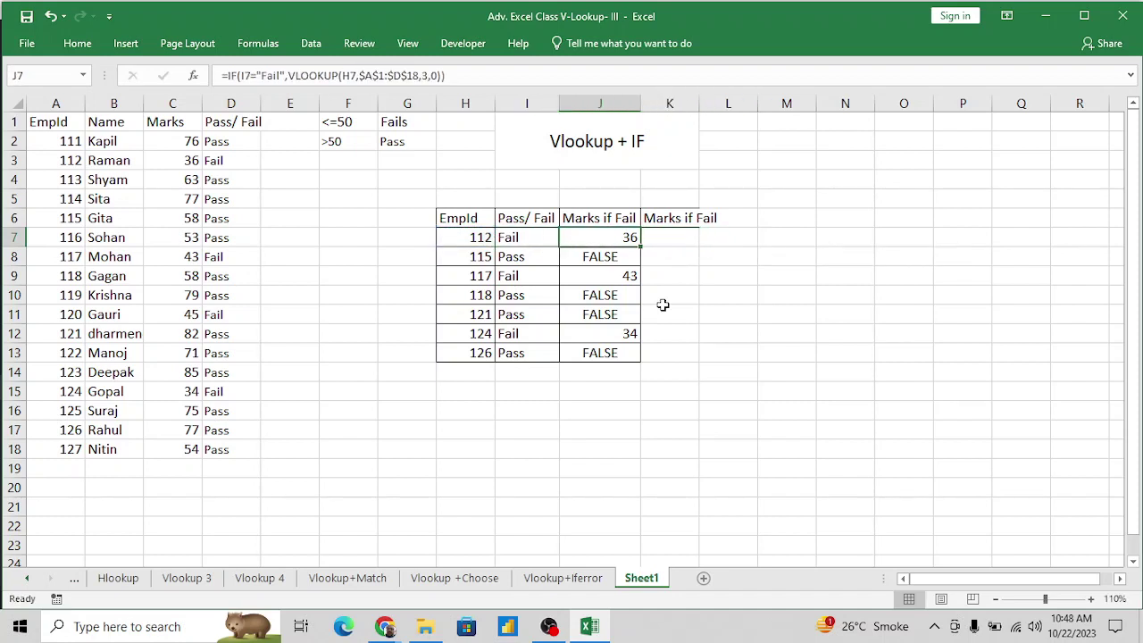
left_click(610, 71)
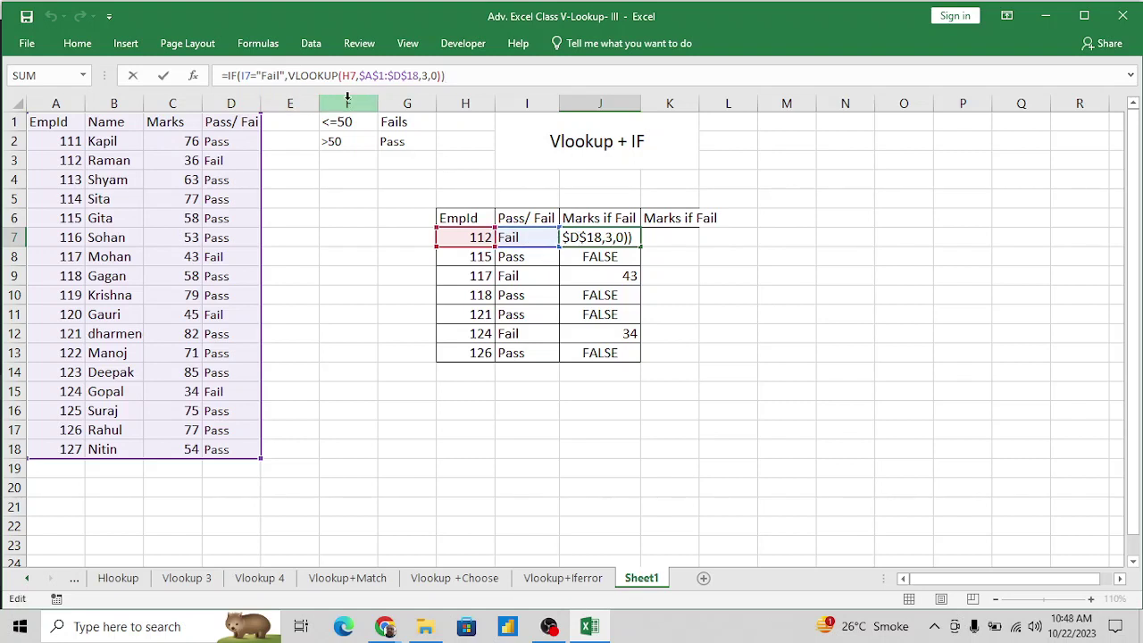
key("Tab")
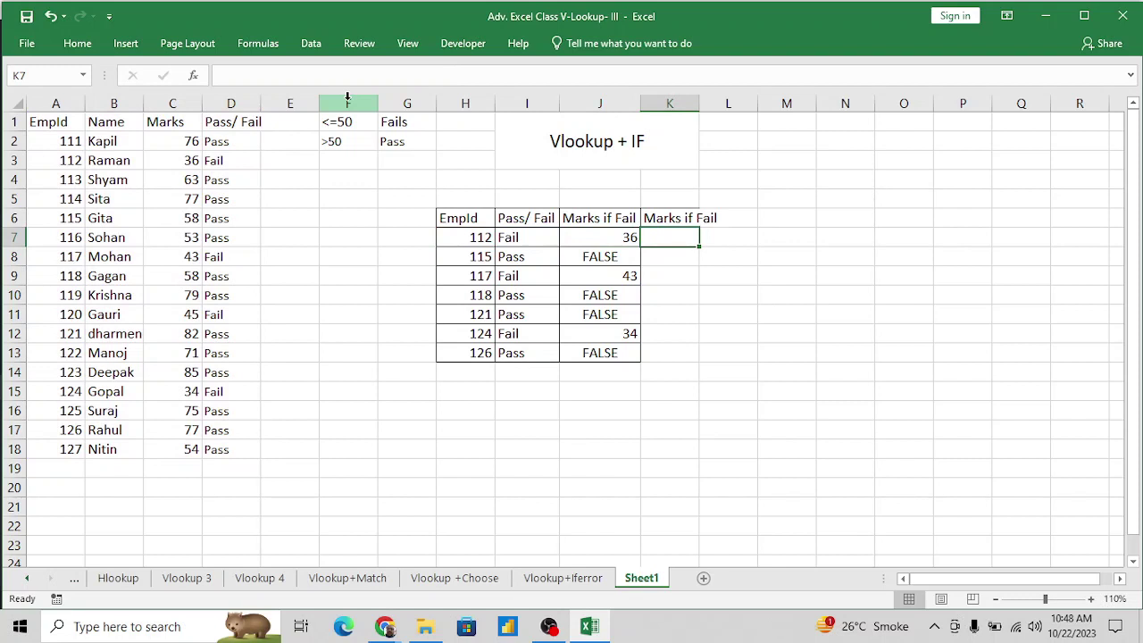
Enter =VLOOKUP(H7,$A$1:$D$18,4,0) in K7 to look up the employee's Pass/ Fail status.
type("=")
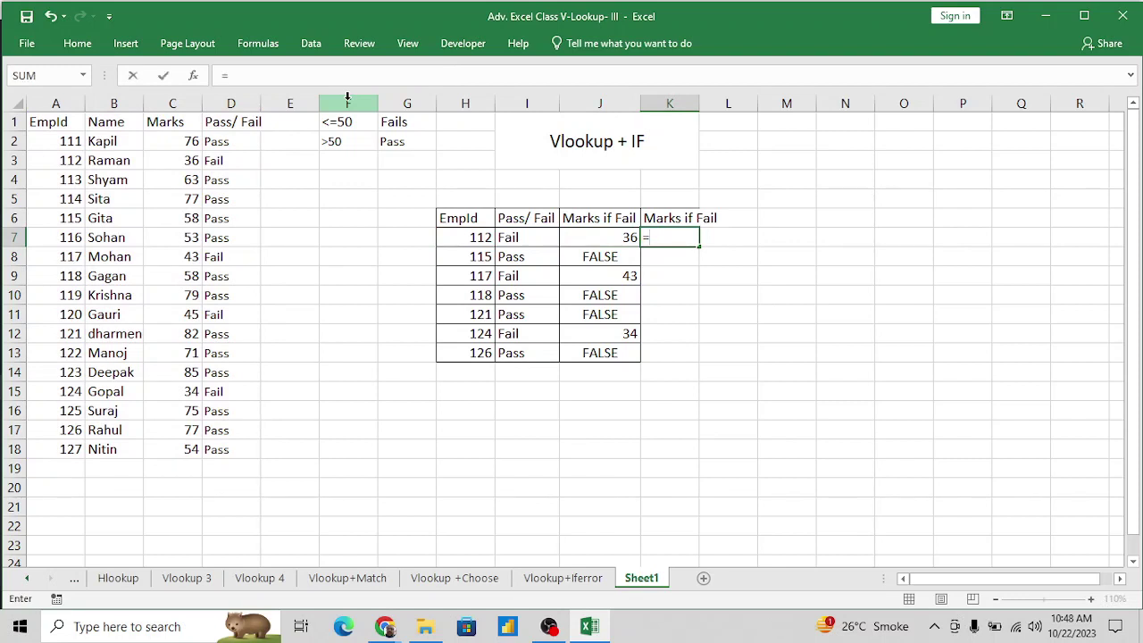
type("vl")
key("Tab")
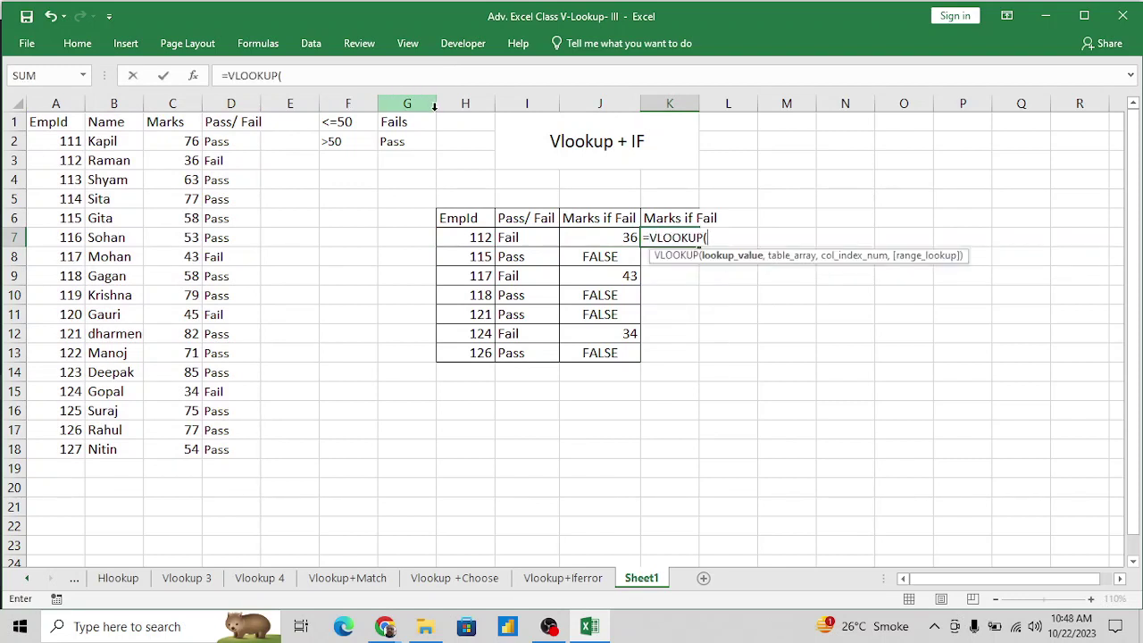
left_click(471, 238)
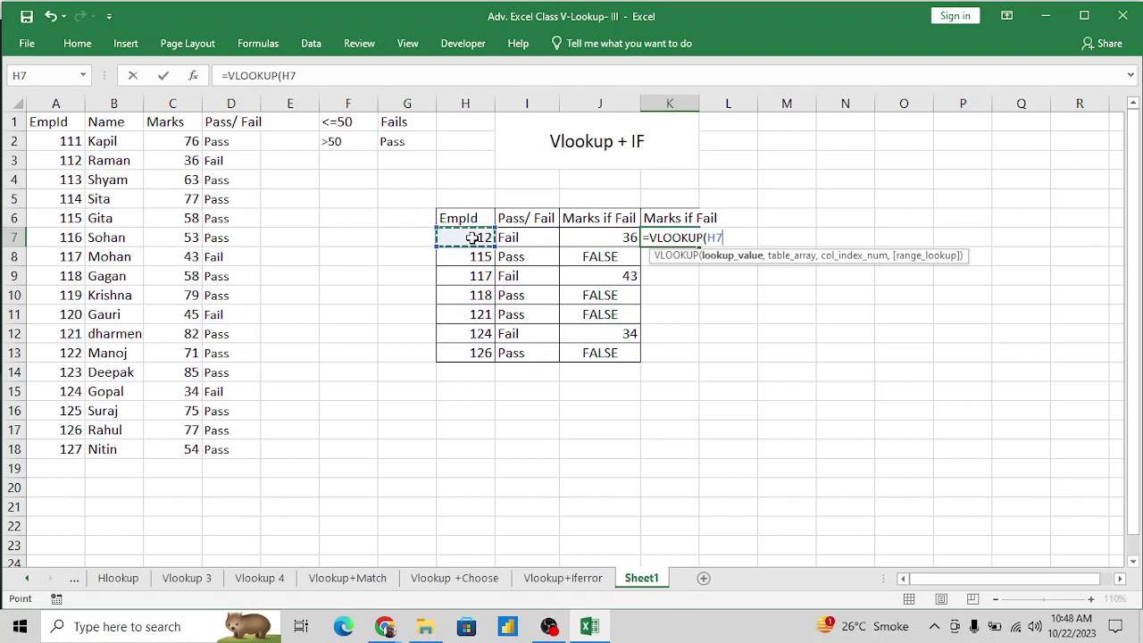
type(",")
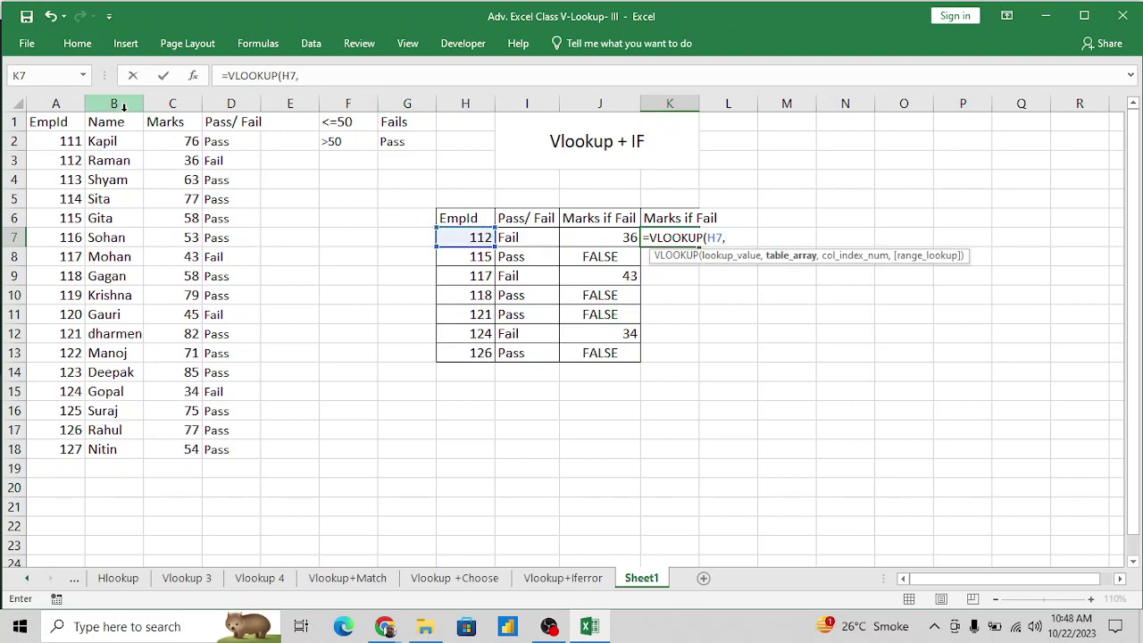
left_click(60, 123)
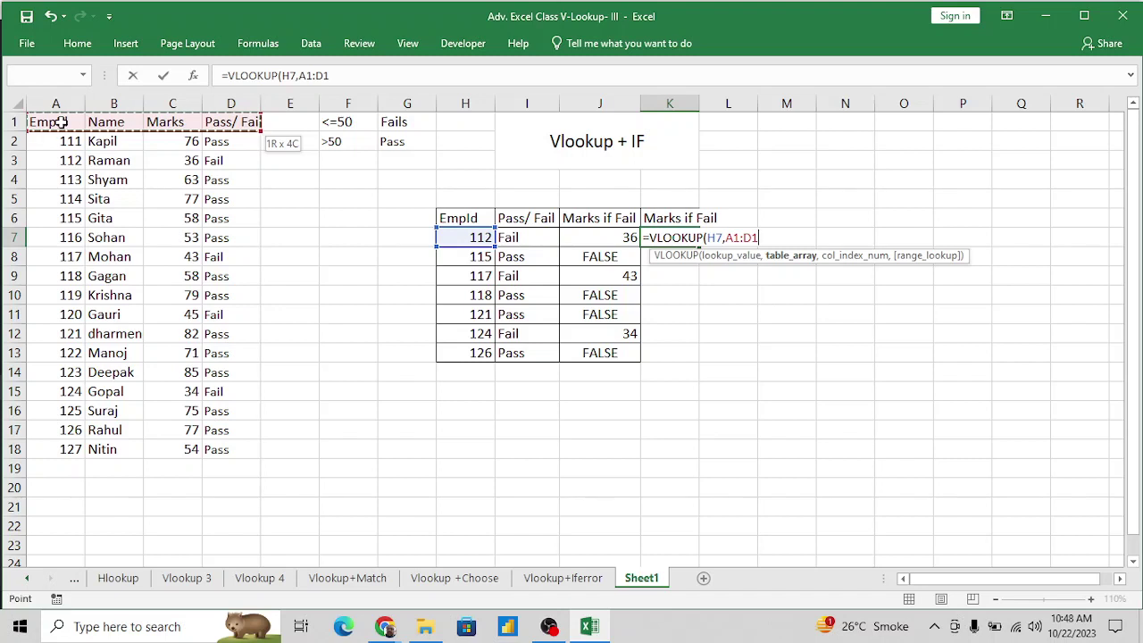
key("ctrl+shift+Down")
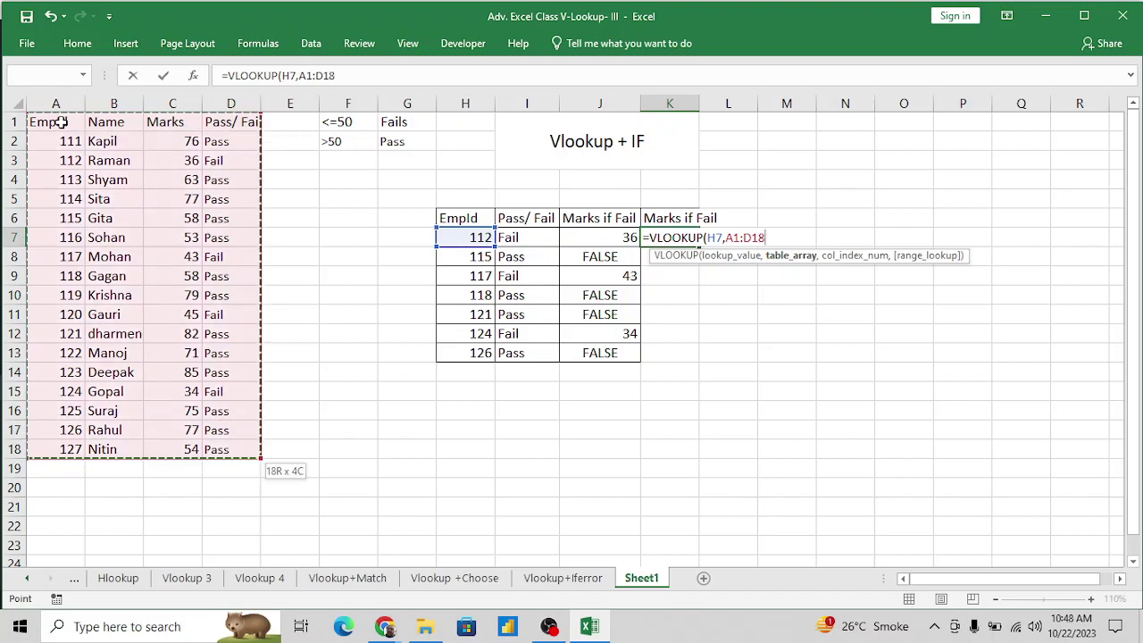
key("F4")
type(",4,0")
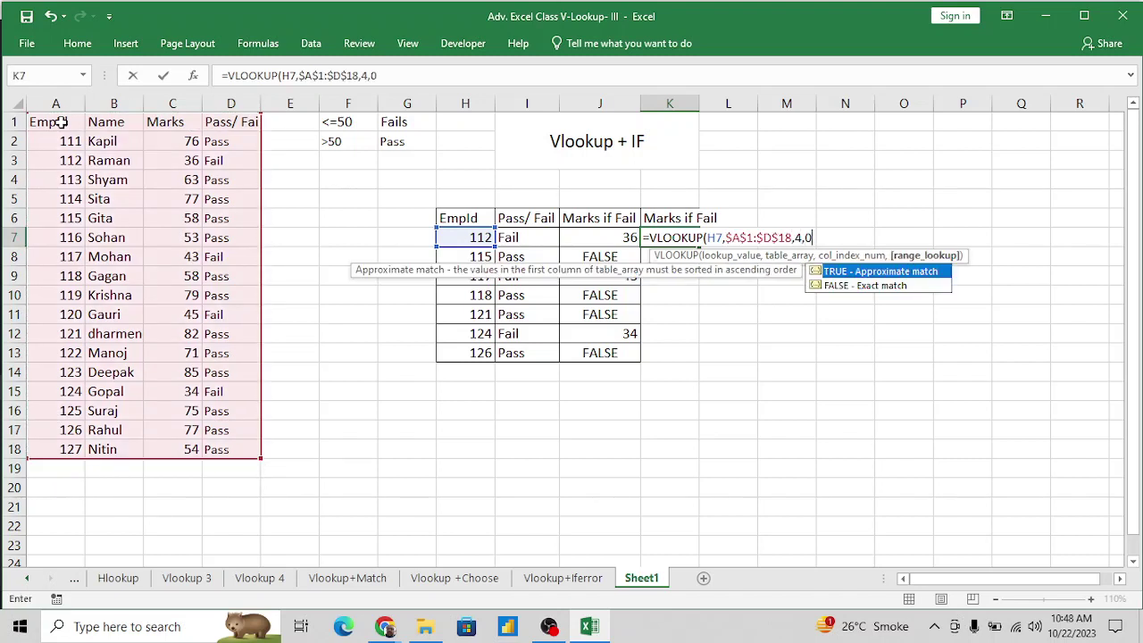
key("Return")
Fill the VLOOKUP formula from K7 down through K13.
key("Left")
key("ctrl+Down")
key("Right")
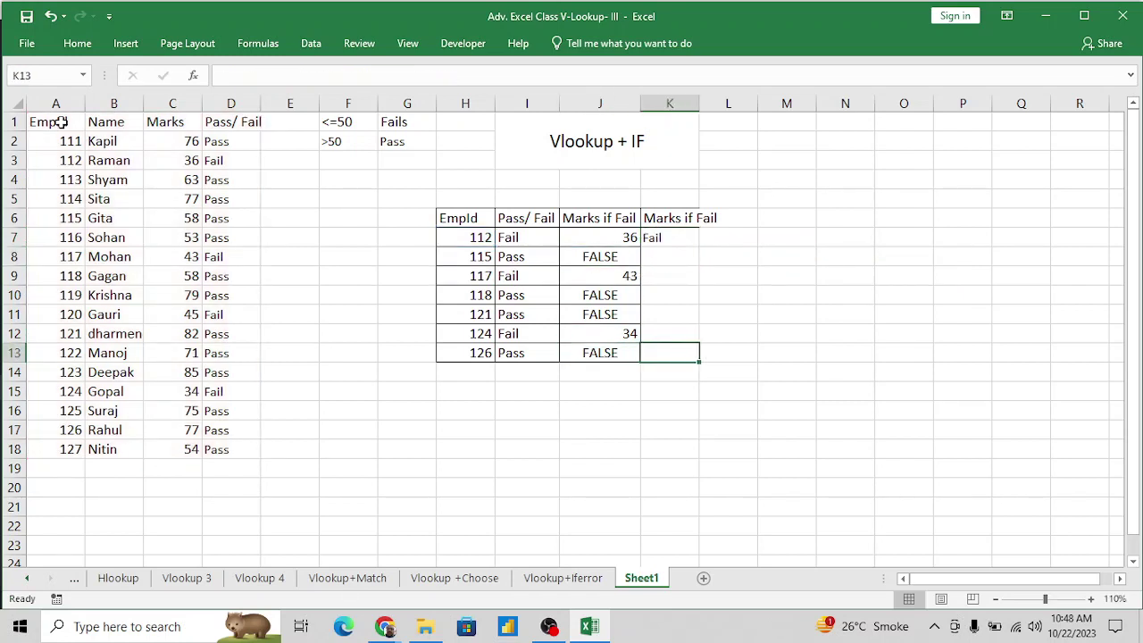
key("ctrl+shift+Up")
key("ctrl+d")
key("ctrl+Up")
key("Down")
key("Down")
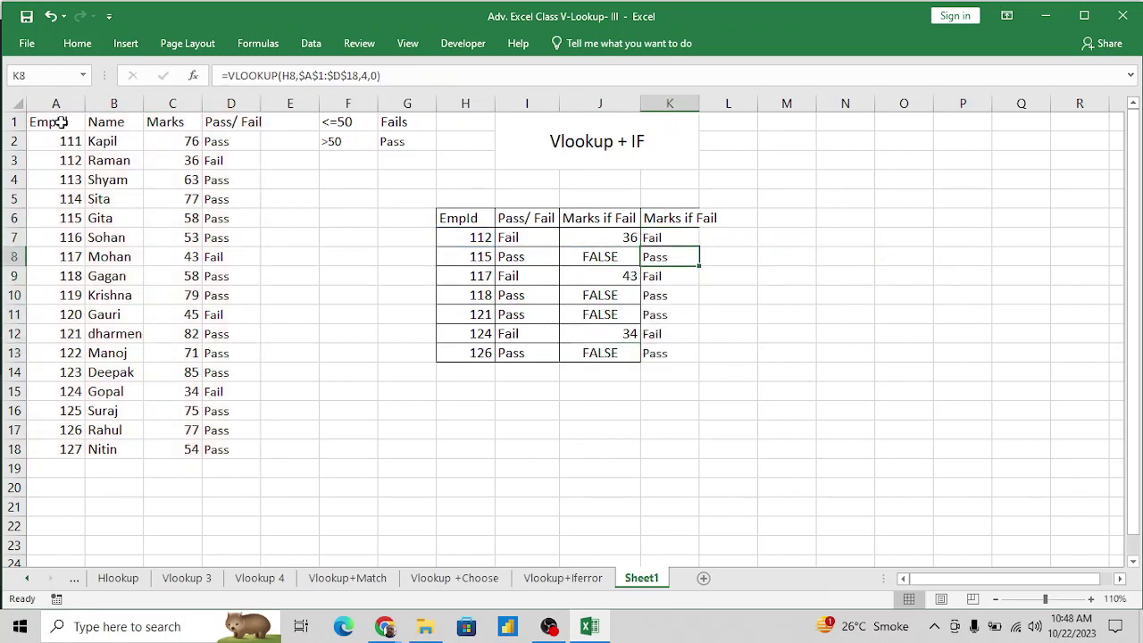
Wrap the K7 VLOOKUP in an IF function that tests whether its result equals "Fail".
key("Up")
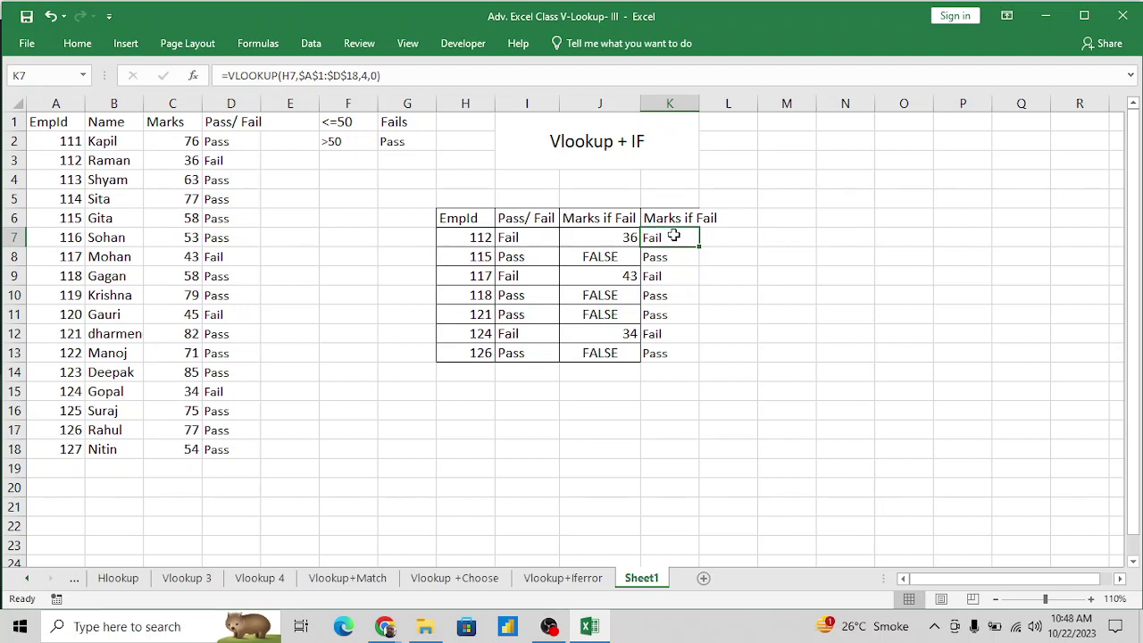
left_click(229, 76)
type("IF(")
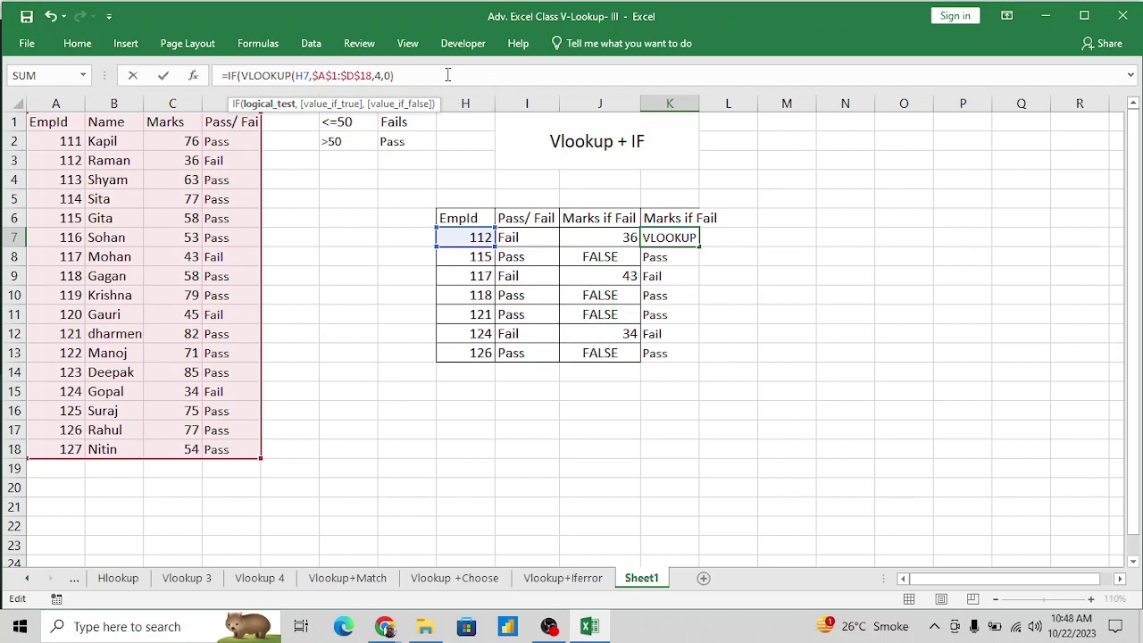
type("=\"Fail")
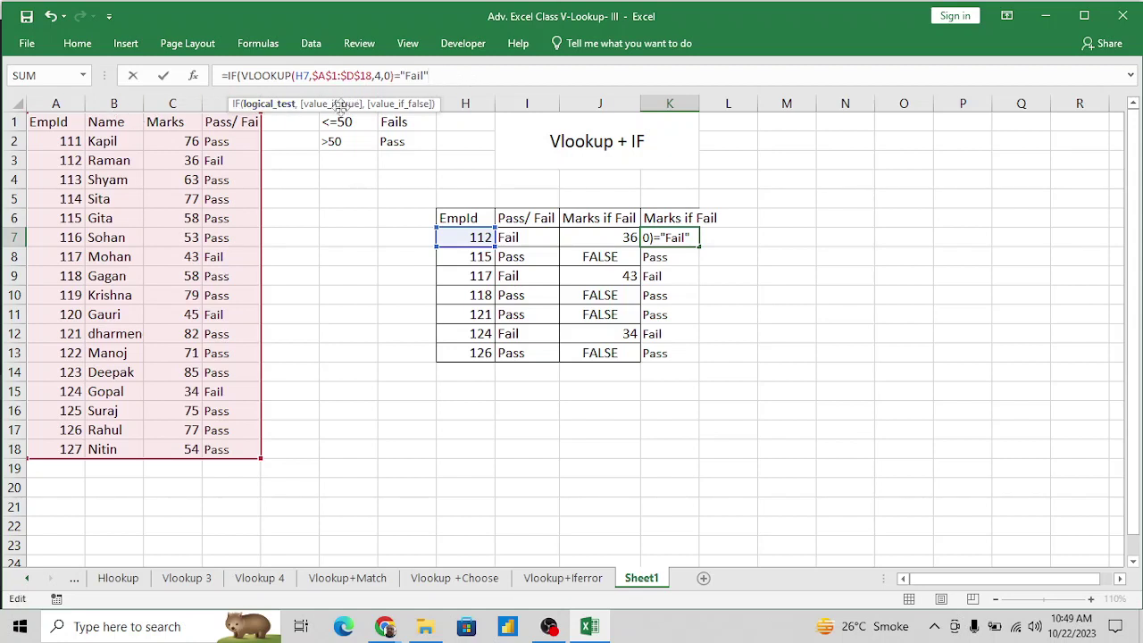
type(",")
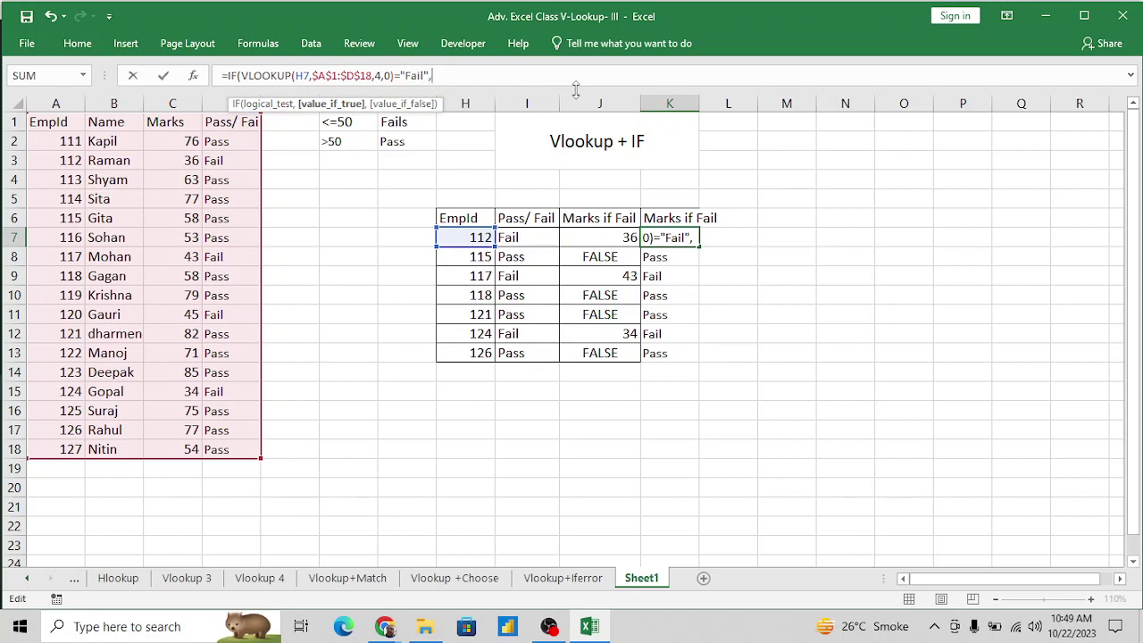
Complete K7's IF with VLOOKUP(H7,$A$1:$D$18,3,0) as the value if true, accepting the closing parenthesis correction.
type("VLOOKUP(")
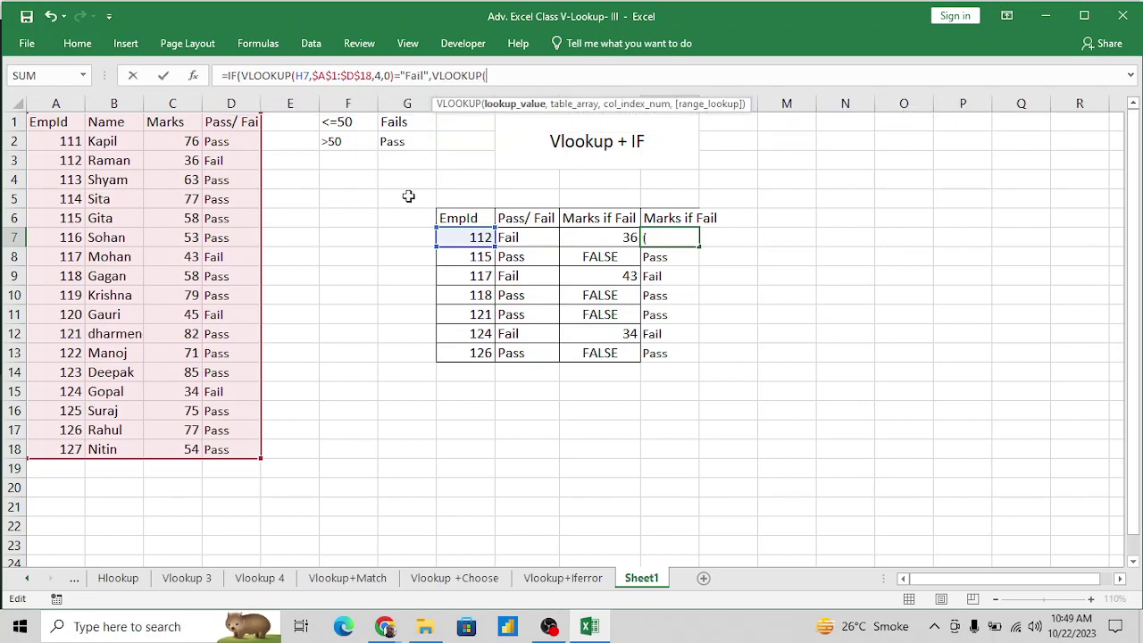
left_click(466, 236)
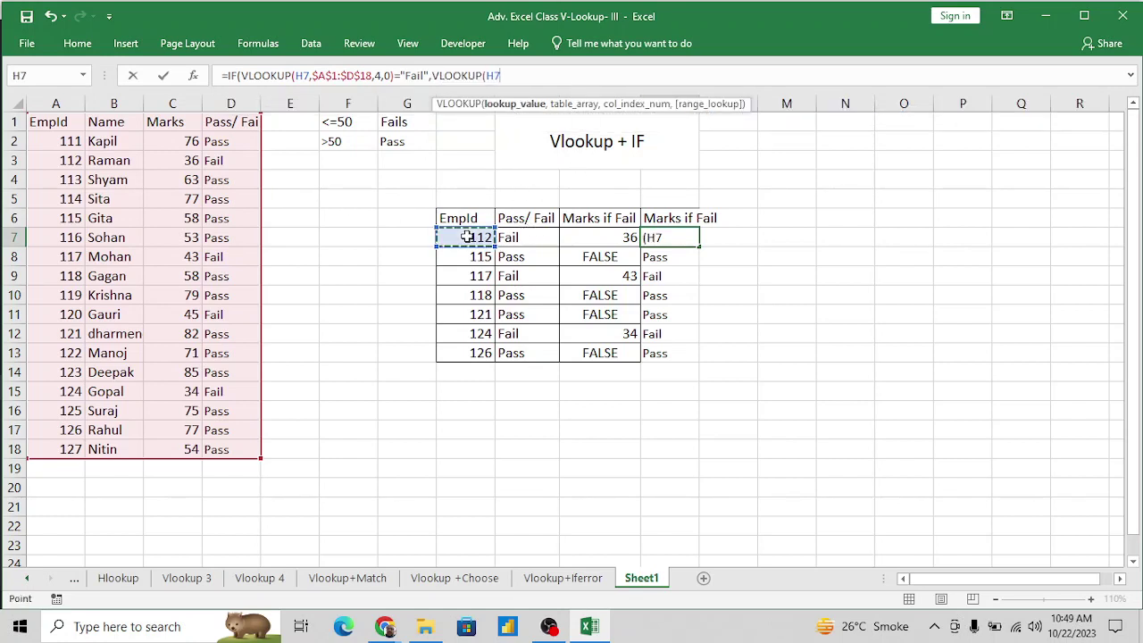
type(",")
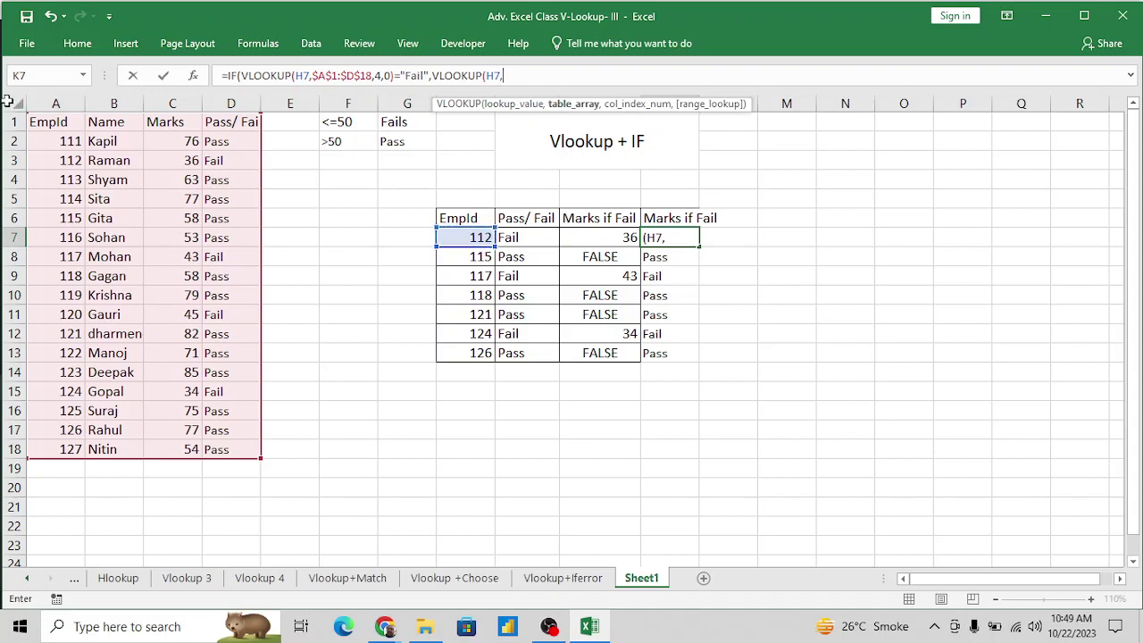
left_click(52, 123)
key("shift+Right")
key("shift+Right")
key("shift+Right")
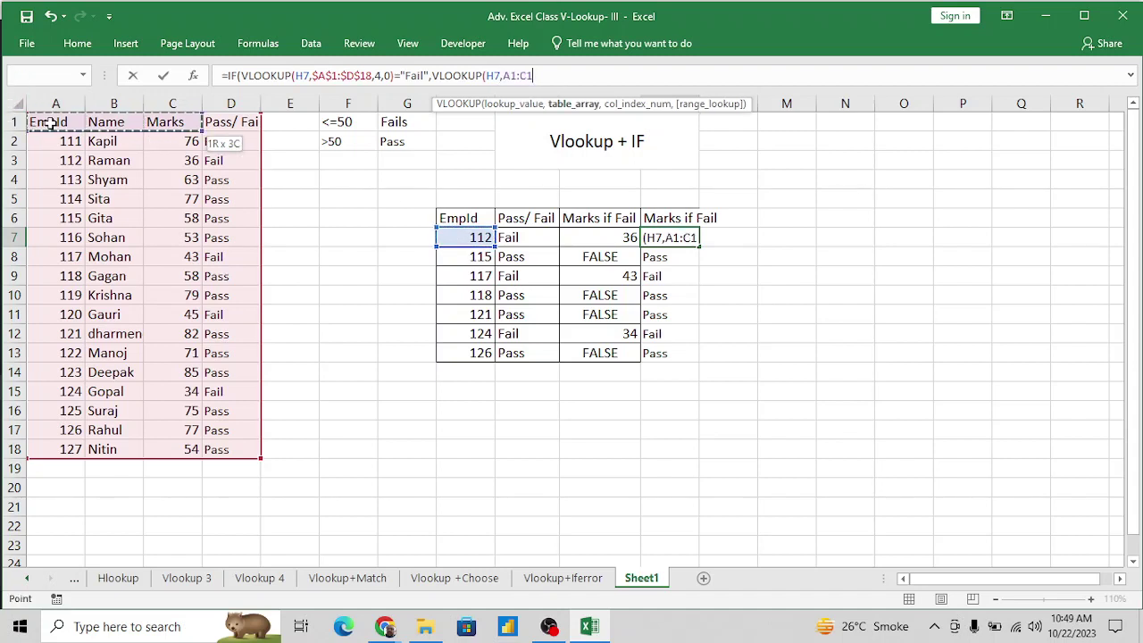
key("ctrl+shift+Down")
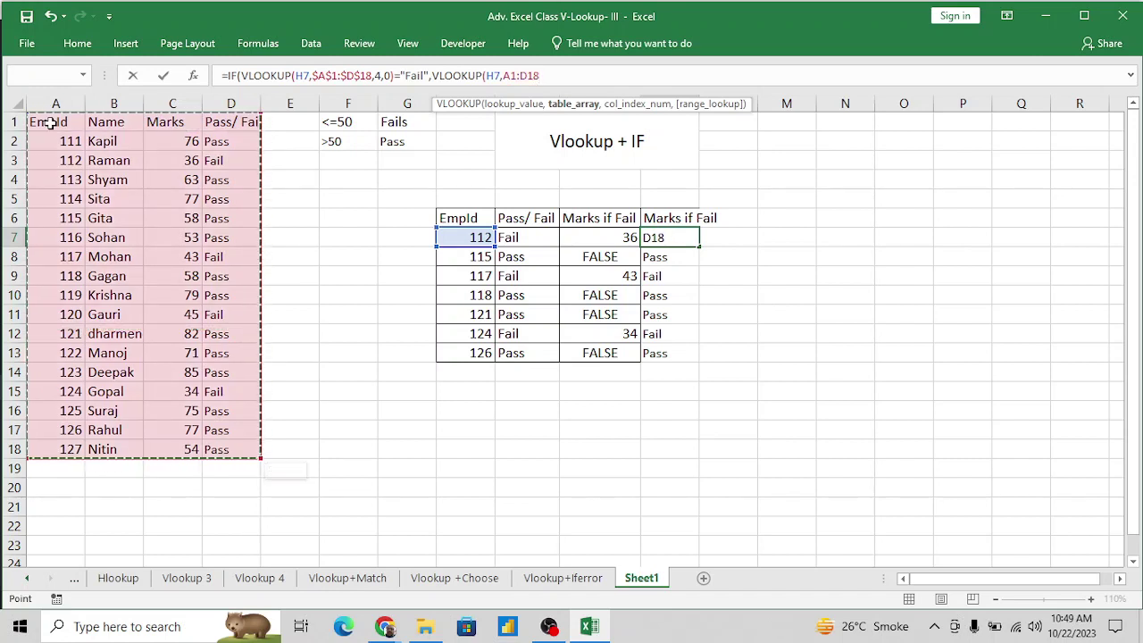
key("F4")
type(",3")
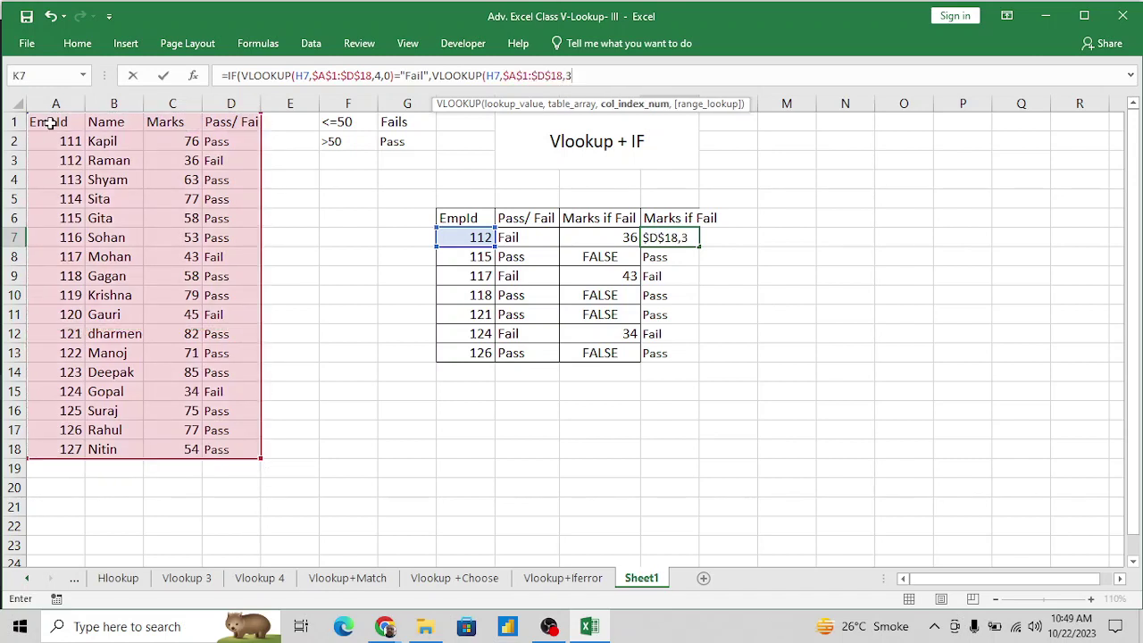
type(",0")
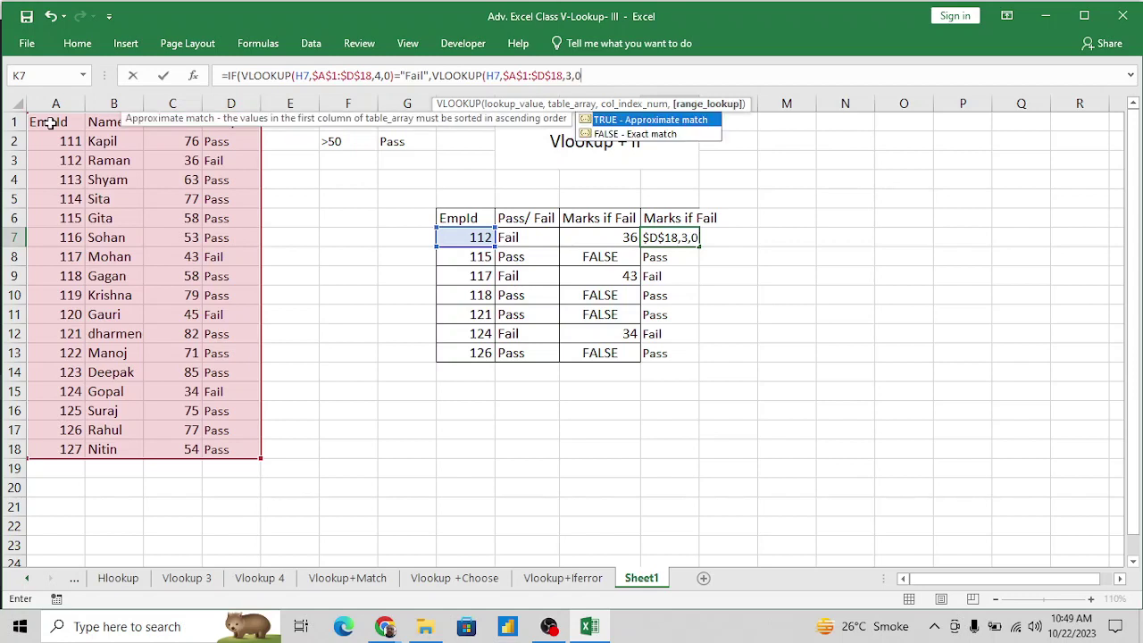
type(")")
key("Return")
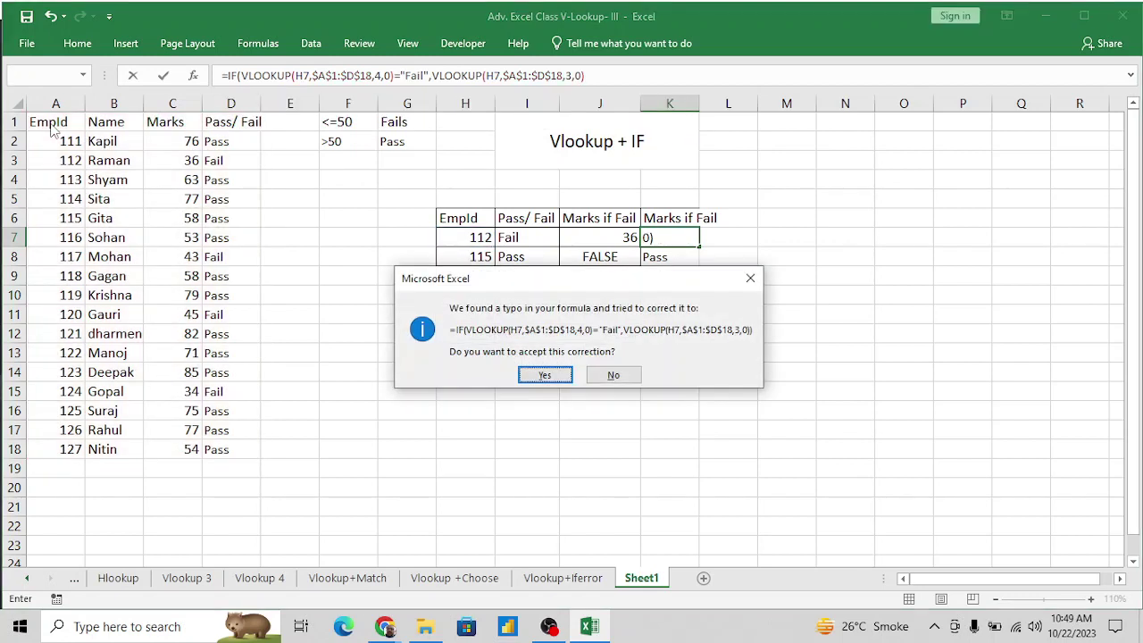
key("Return")
Fill the nested IF and VLOOKUP formula from K7 down through K13.
key("Up")
key("shift+Down")
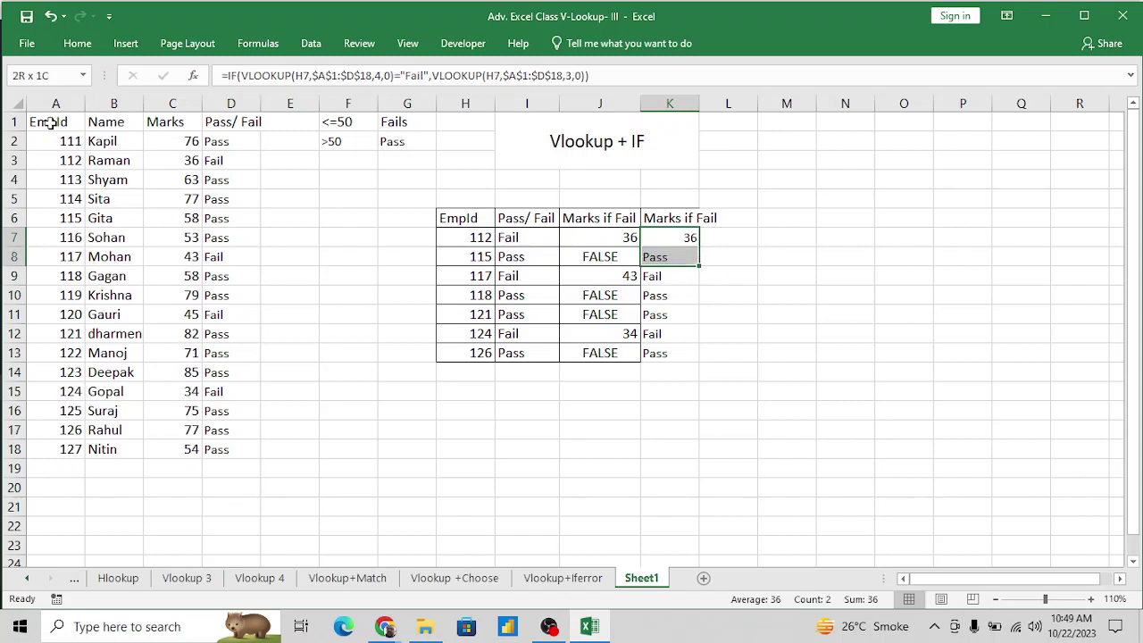
key("shift+Down")
key("shift+Down")
key("shift+Down")
key("shift+Down")
key("shift+Down")
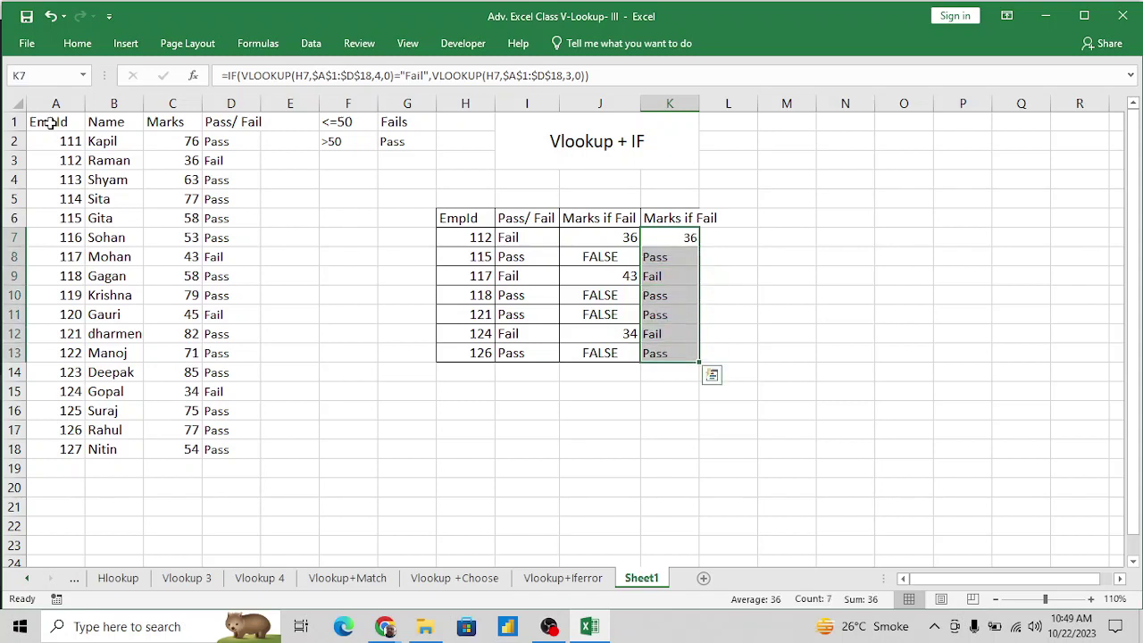
key("ctrl+d")
key("Down")
key("Down")
key("Up")
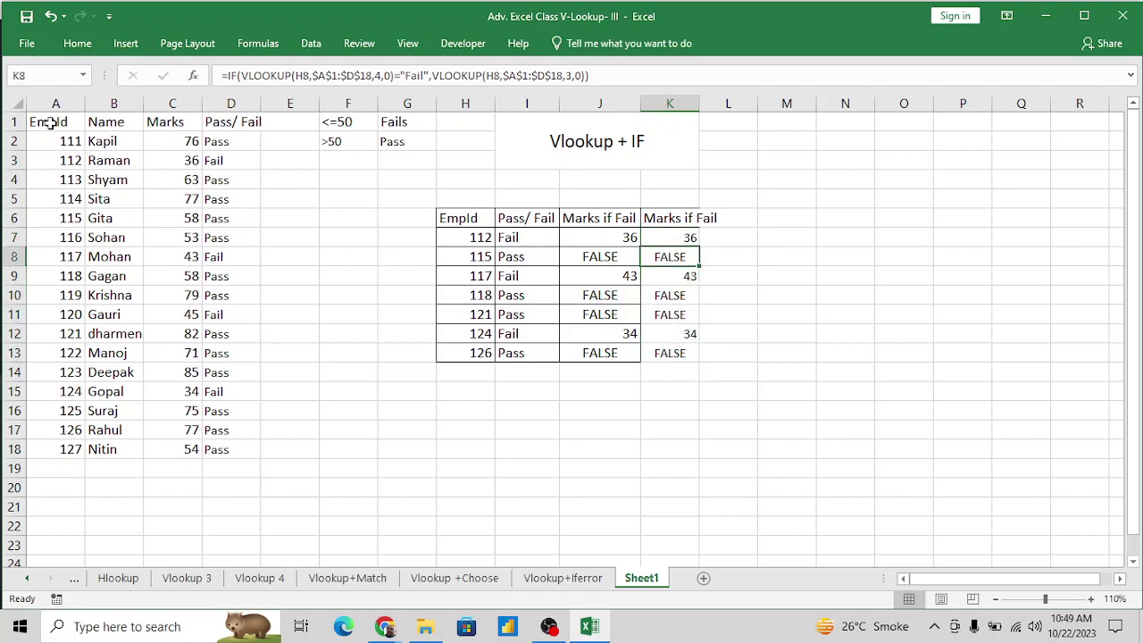
Compare the results of the two Marks if Fail columns, J and K, from row 7 down.
key("Up")
key("Left")
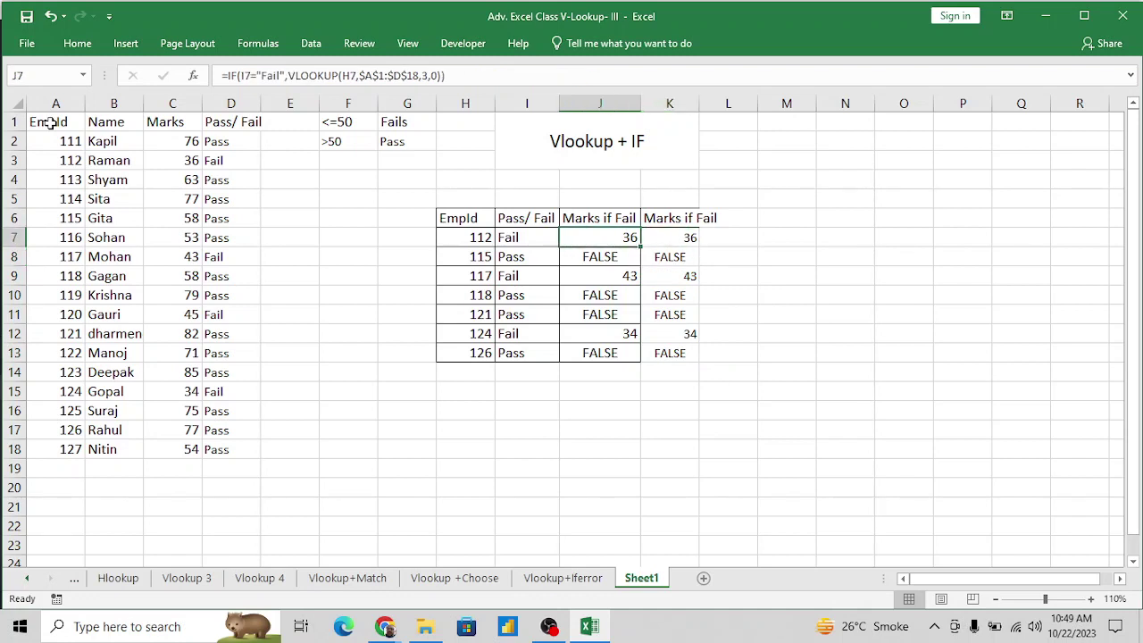
key("shift+Right")
key("shift+Down")
key("shift+Down")
key("shift+Down")
key("shift+Down")
key("shift+Down")
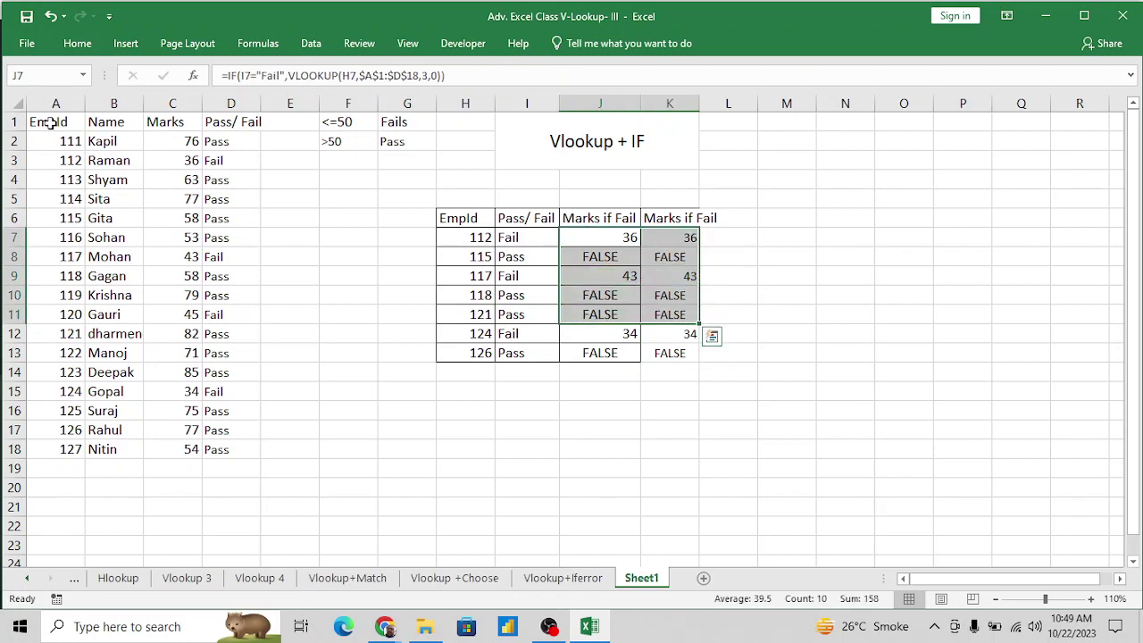
key("Up")
key("Down")
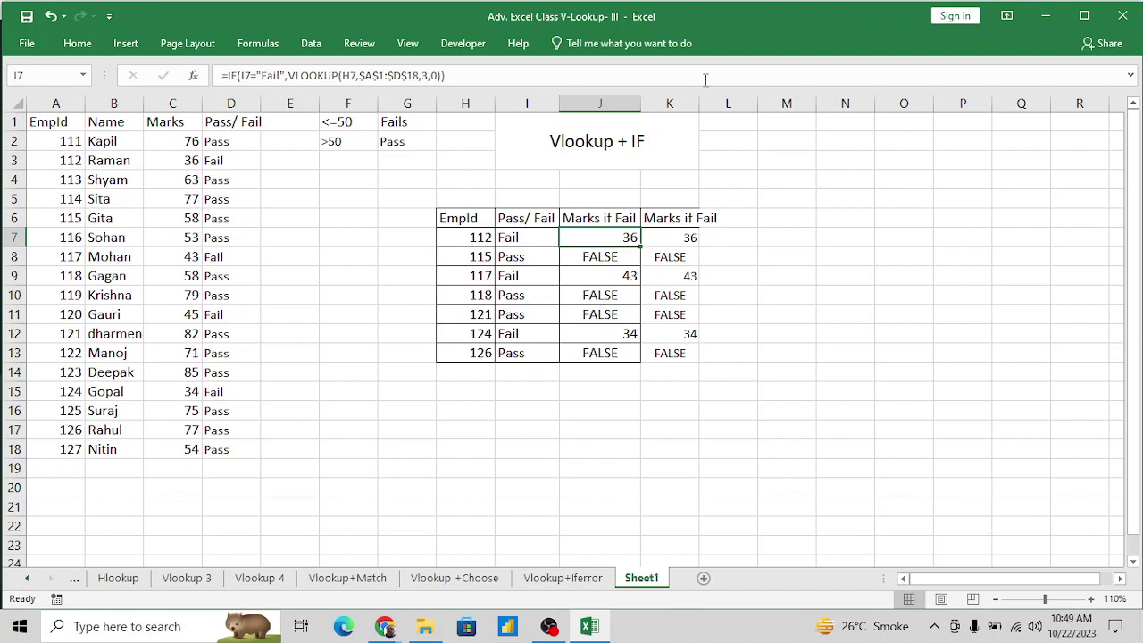
Examine how the logical test in J7's IF formula differs from the nested VLOOKUP test in K7.
left_click(641, 75)
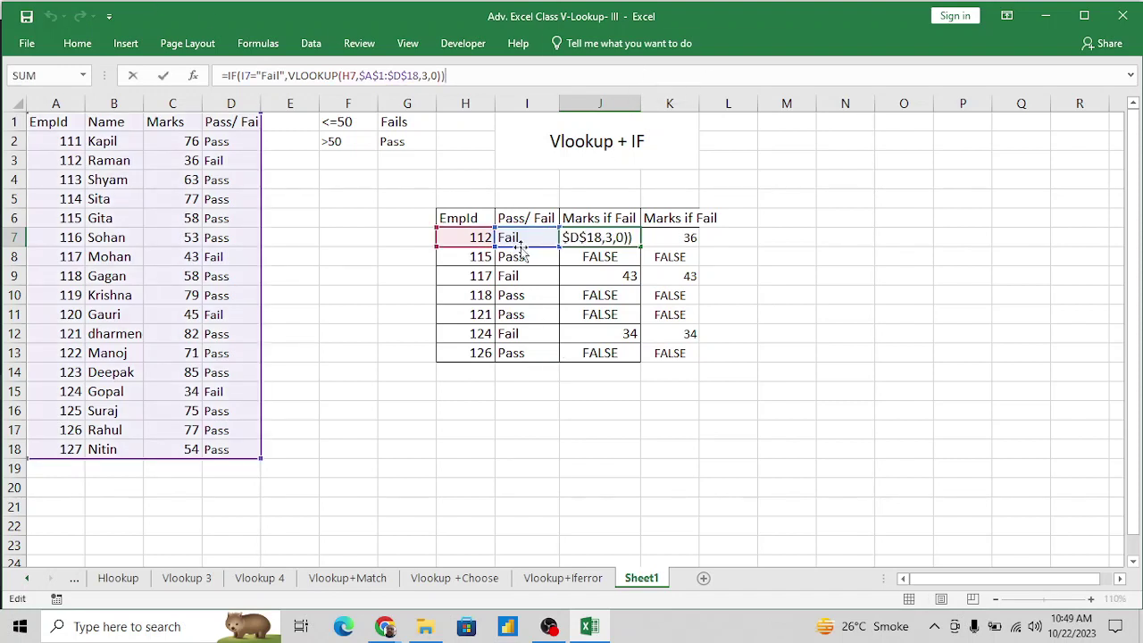
key("ctrl+Return")
key("Right")
key("Left")
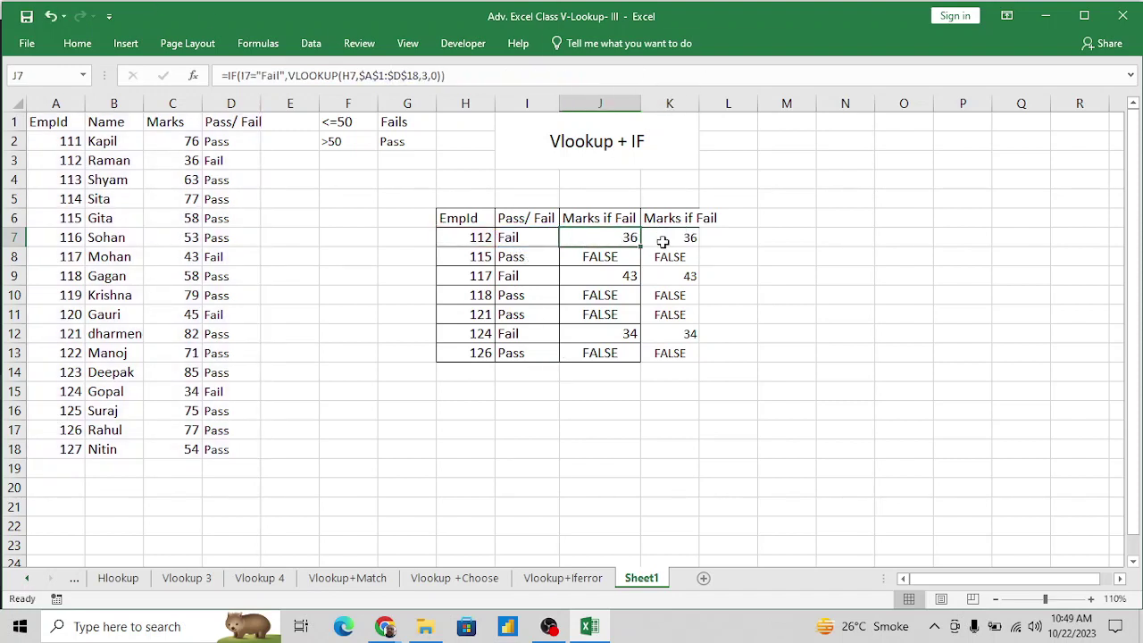
key("Right")
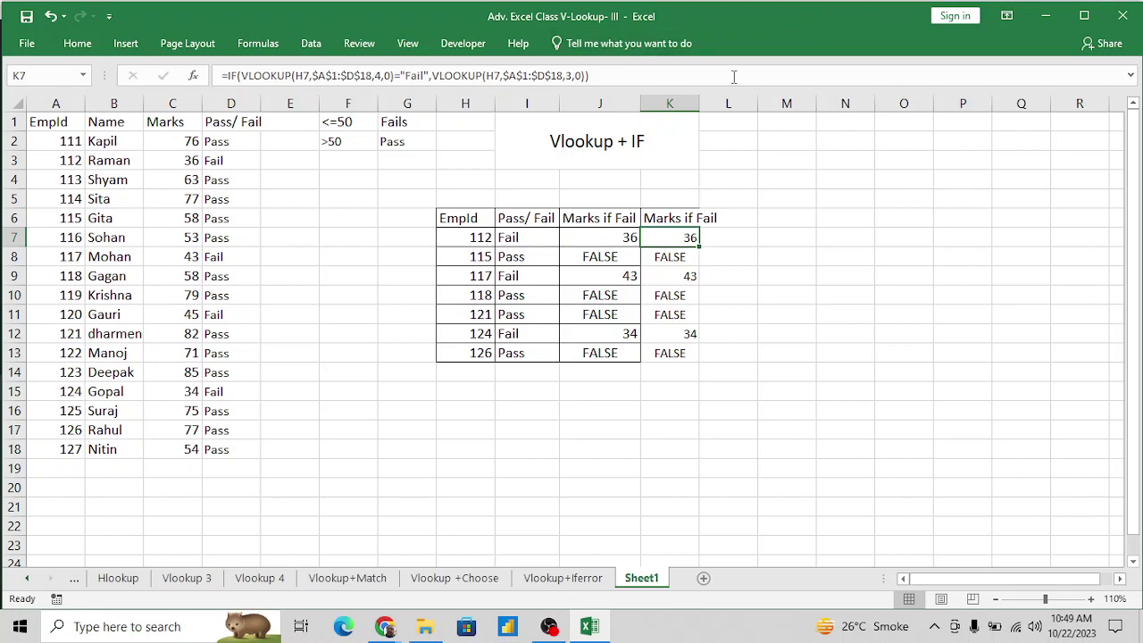
left_click(733, 78)
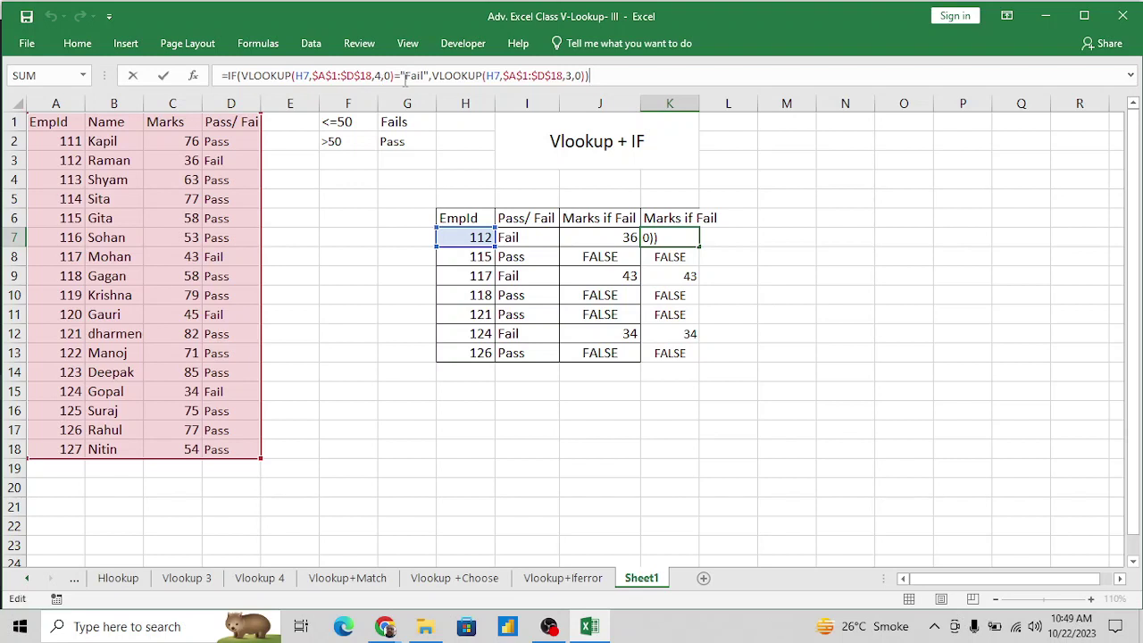
key("Return")
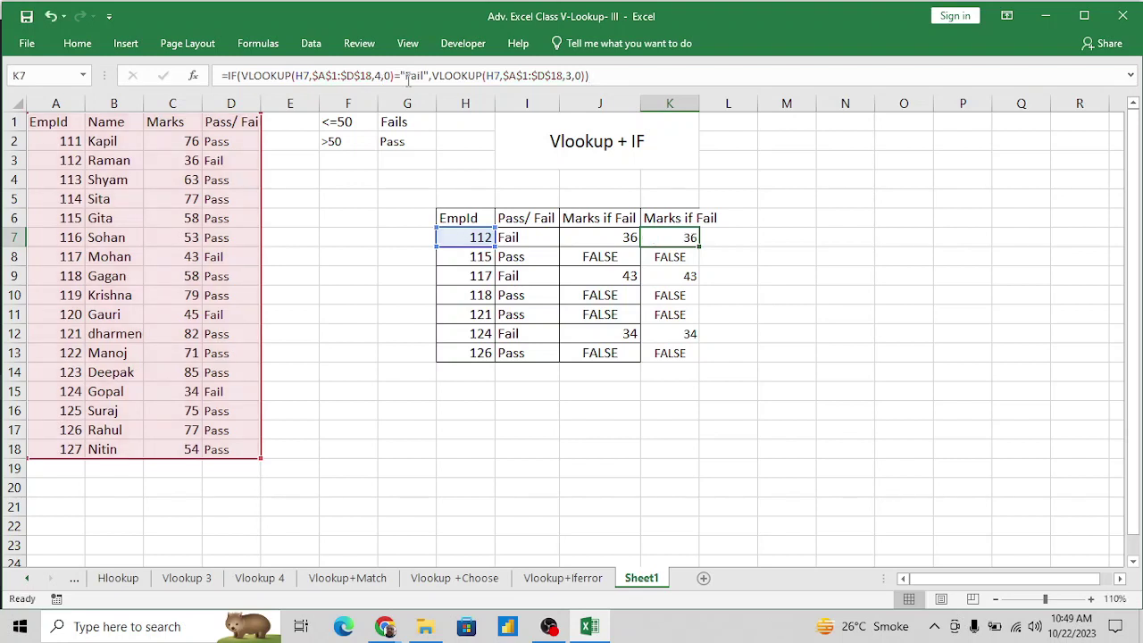
key("Up")
key("Down")
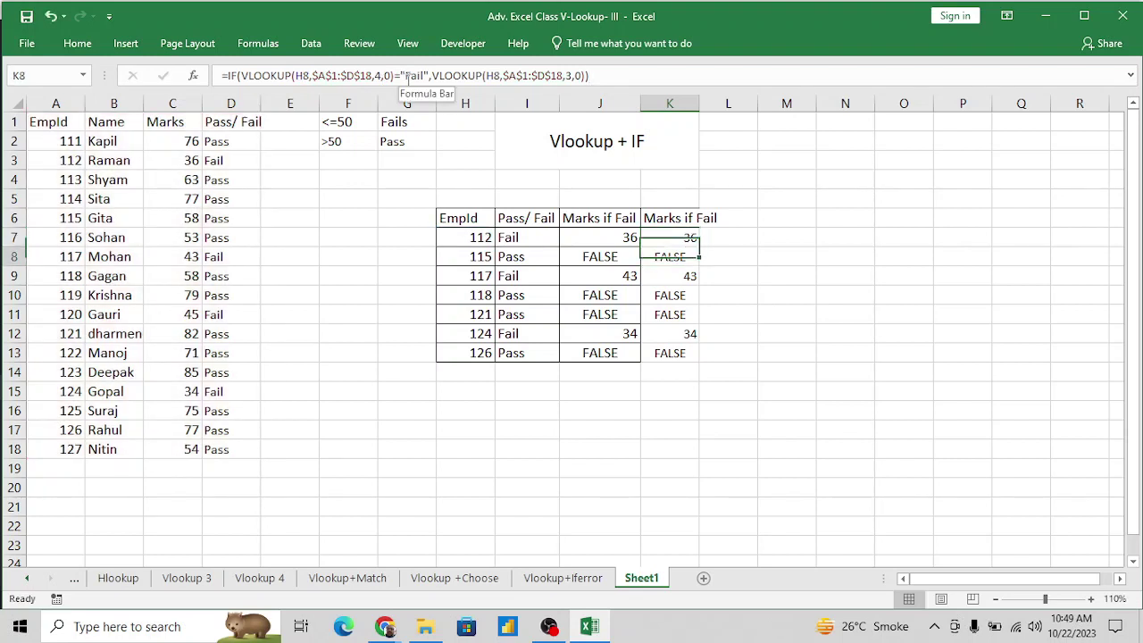
key("Up")
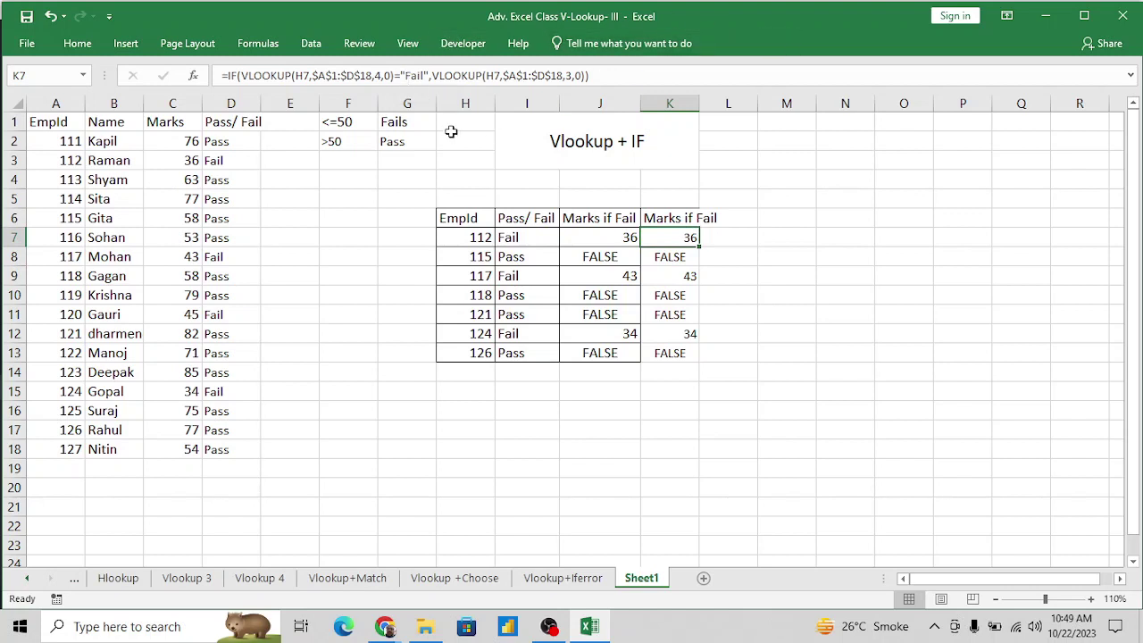
Add an empty text string ("") as the value if false in K7's IF formula.
left_click(585, 76)
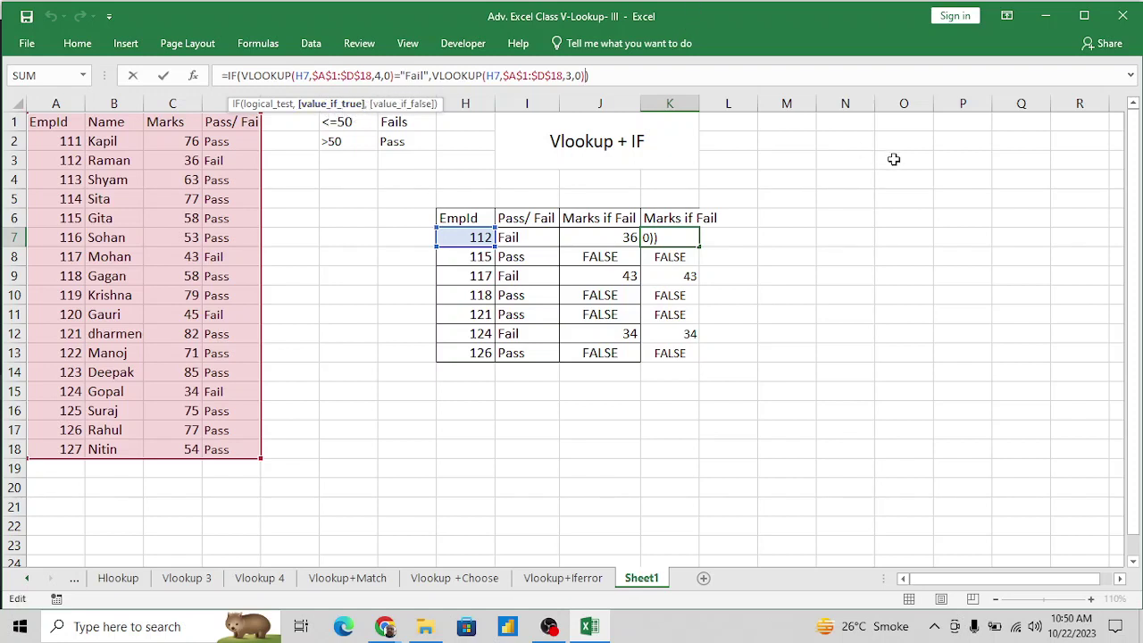
type(",\"\"")
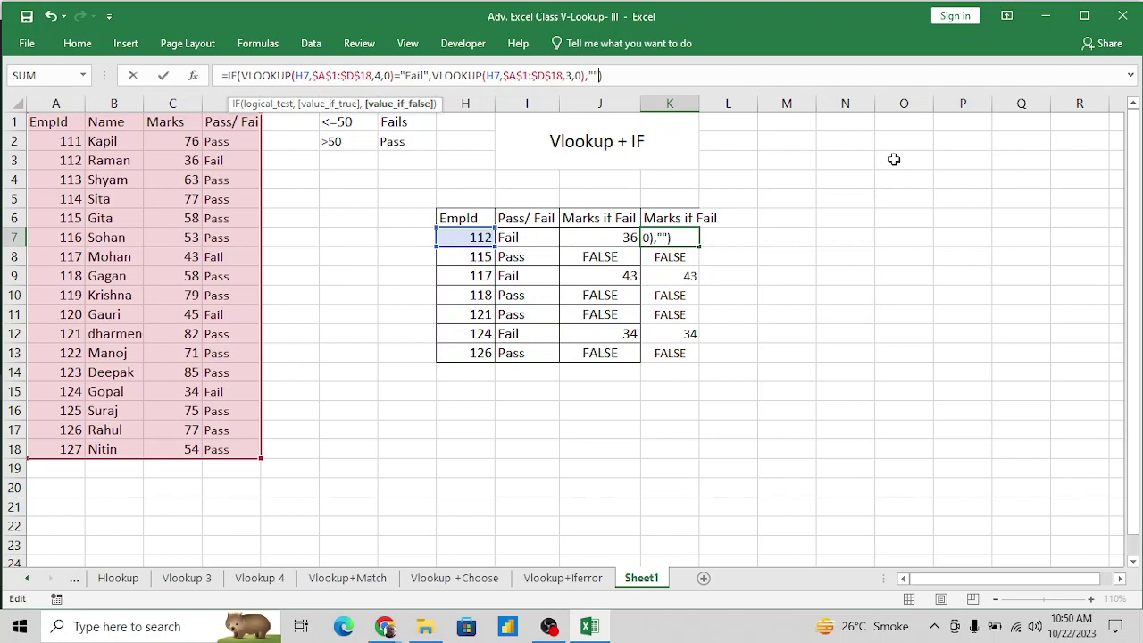
key("ctrl+Return")
Fill K7's formula with the empty-string result down through K13.
key("shift+Down")
key("shift+Down")
key("shift+Down")
key("shift+Down")
key("shift+Down")
key("shift+Down")
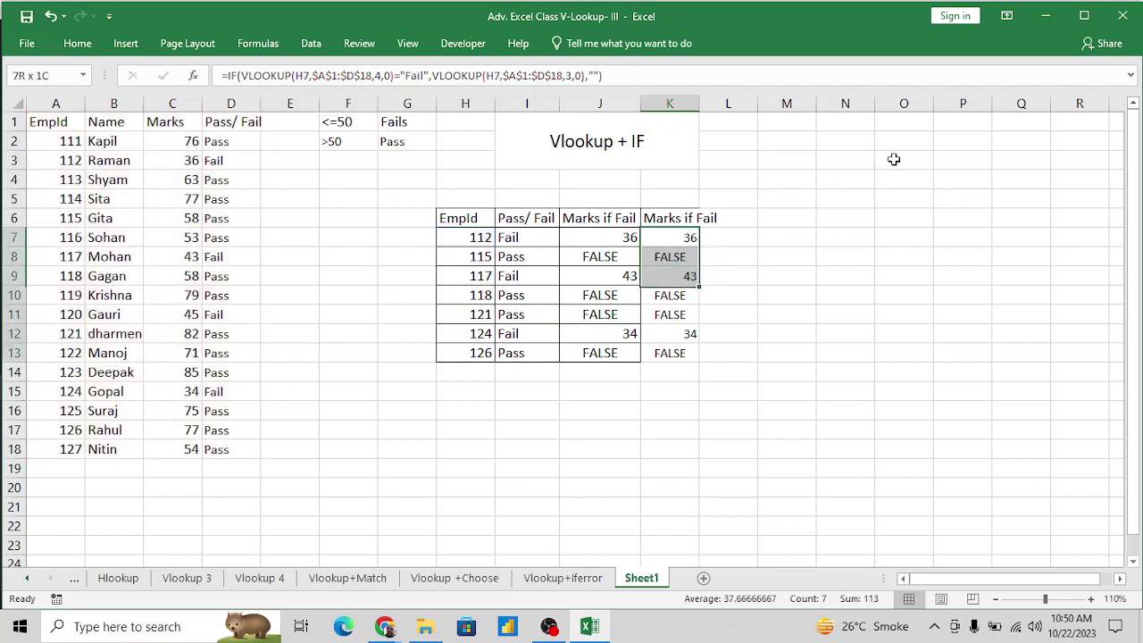
key("ctrl+d")
key("Down")
key("Down")
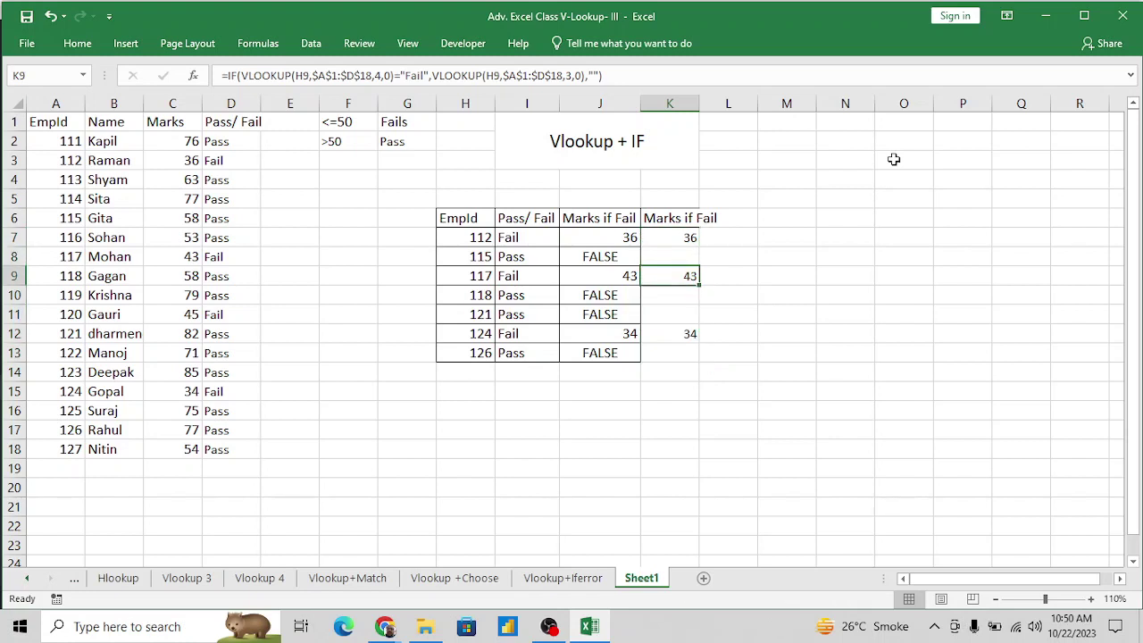
Examine the column K results and formulas from row 7 to row 13 against the values in column J.
key("Up")
key("Up")
key("Up")
key("Down")
key("Down")
key("Down")
key("Down")
key("Down")
key("Down")
key("Down")
key("Down")
key("Up")
key("Up")
key("Up")
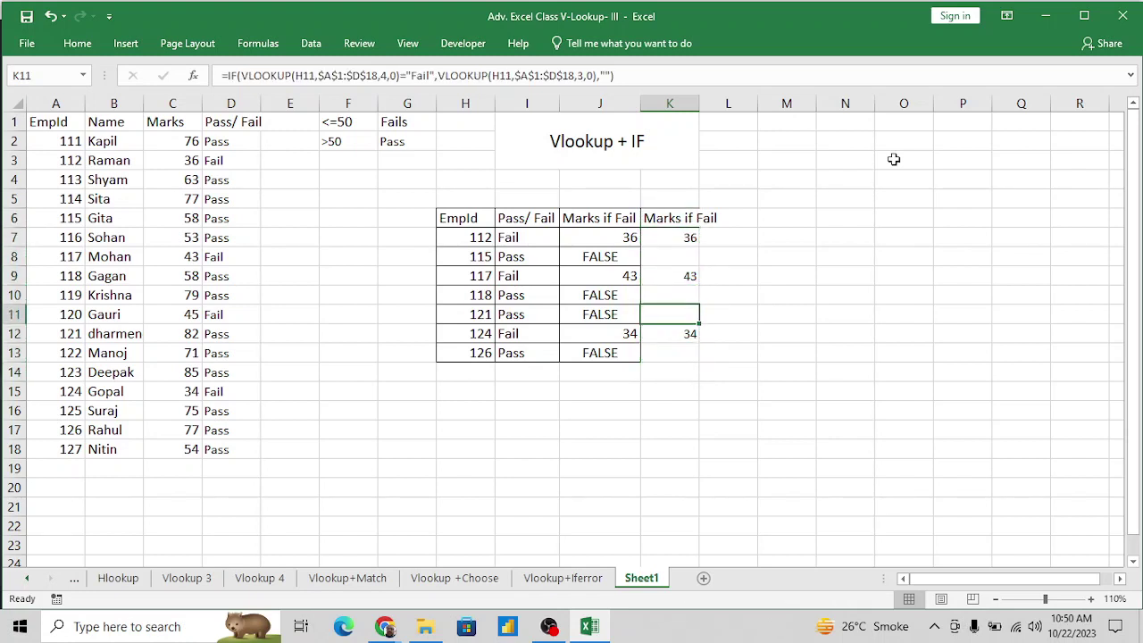
key("Up")
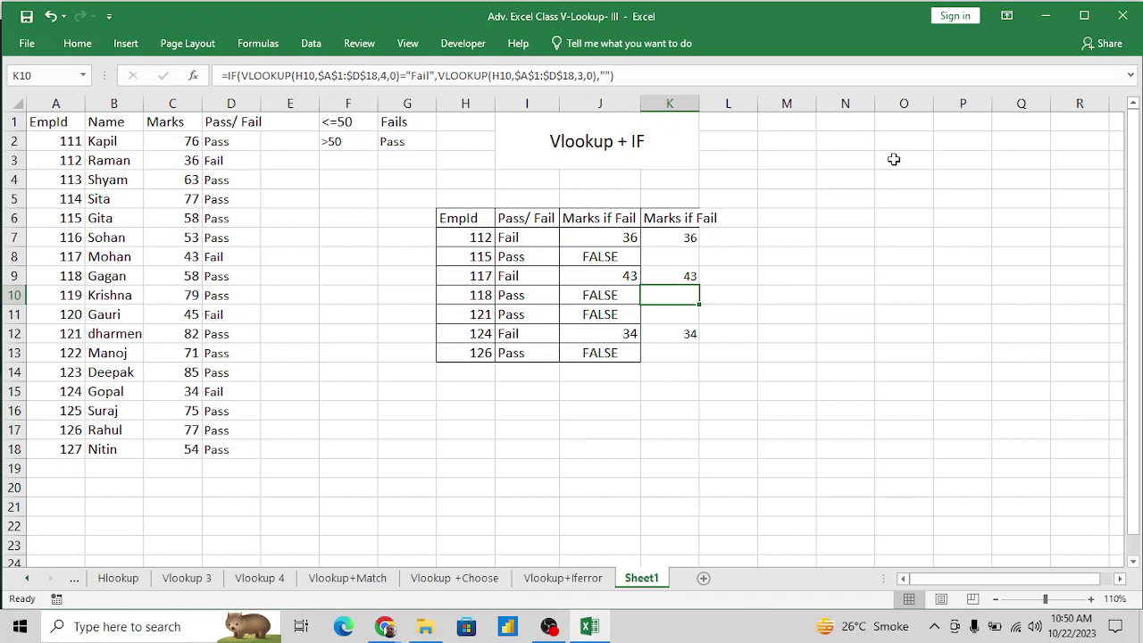
key("Up")
key("Up")
key("Up")
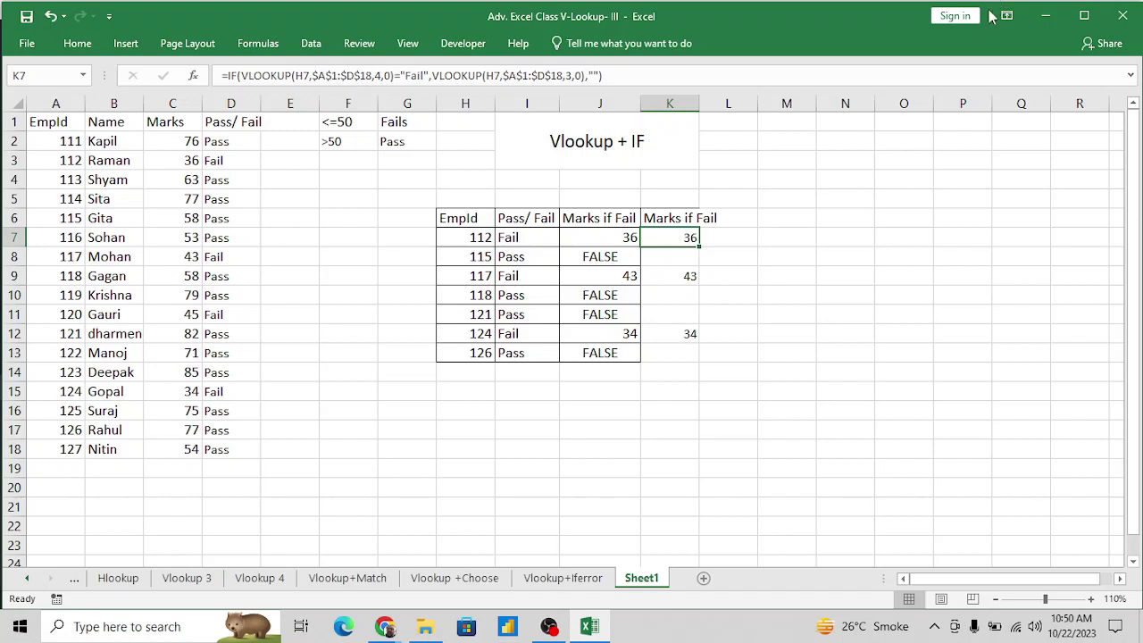
Set the value if false in K7's IF formula to "Pass".
left_click(595, 76)
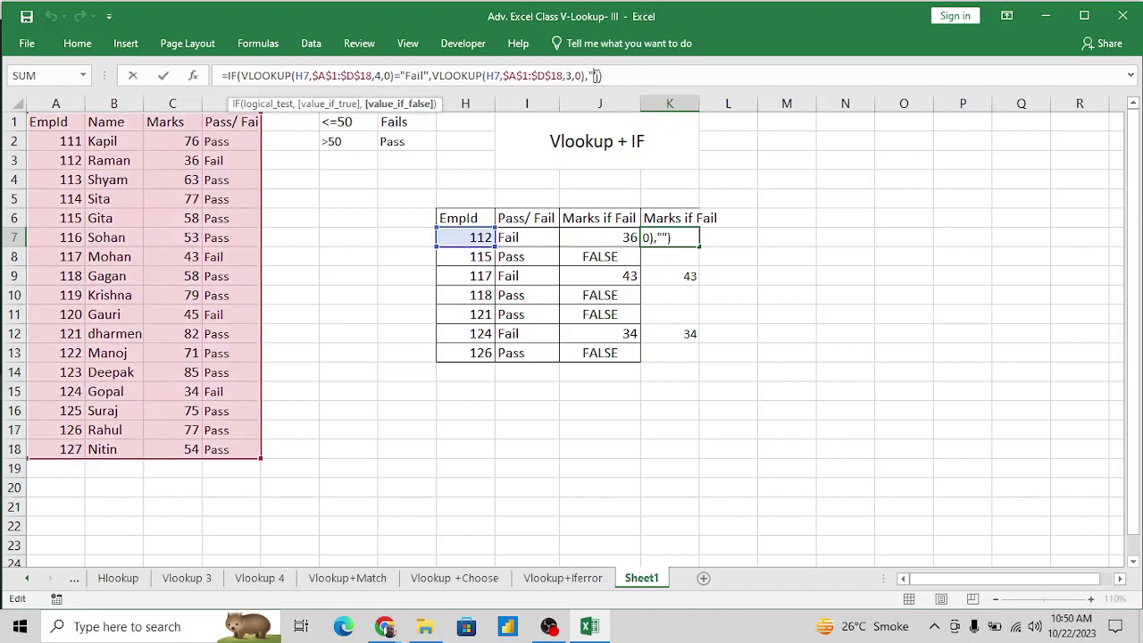
type("Pass")
key("Return")
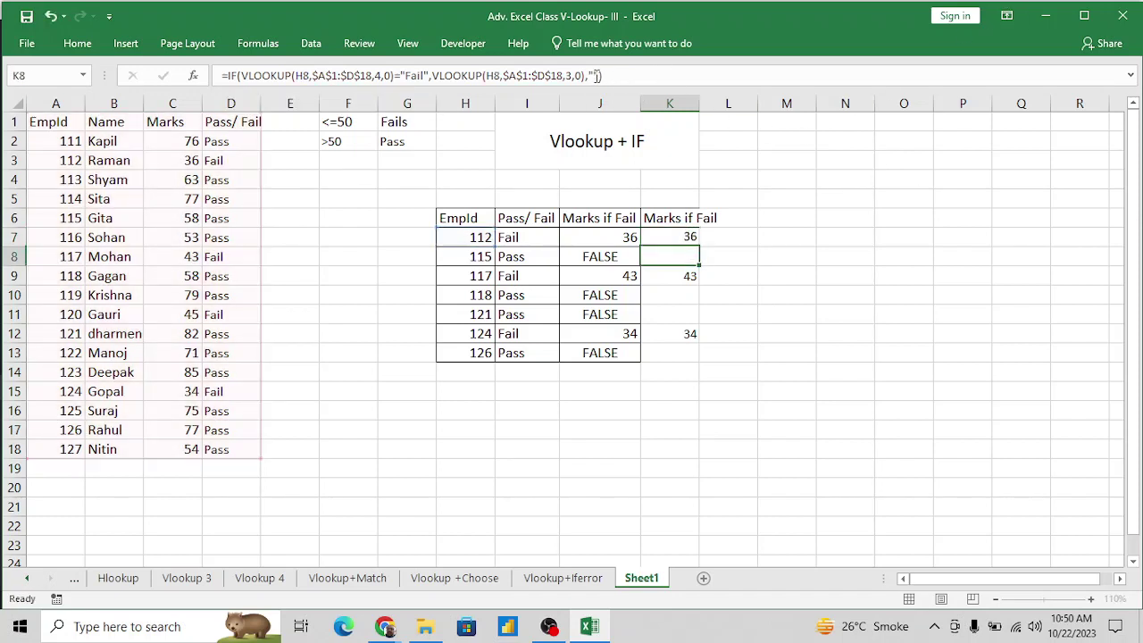
Copy K7's formula with the "Pass" alternative down through K13 and check the filled cells.
key("Up")
key("ctrl+c")
key("shift+Down")
key("shift+Down")
key("shift+Down")
key("shift+Down")
key("shift+Down")
key("shift+Down")
key("Return")
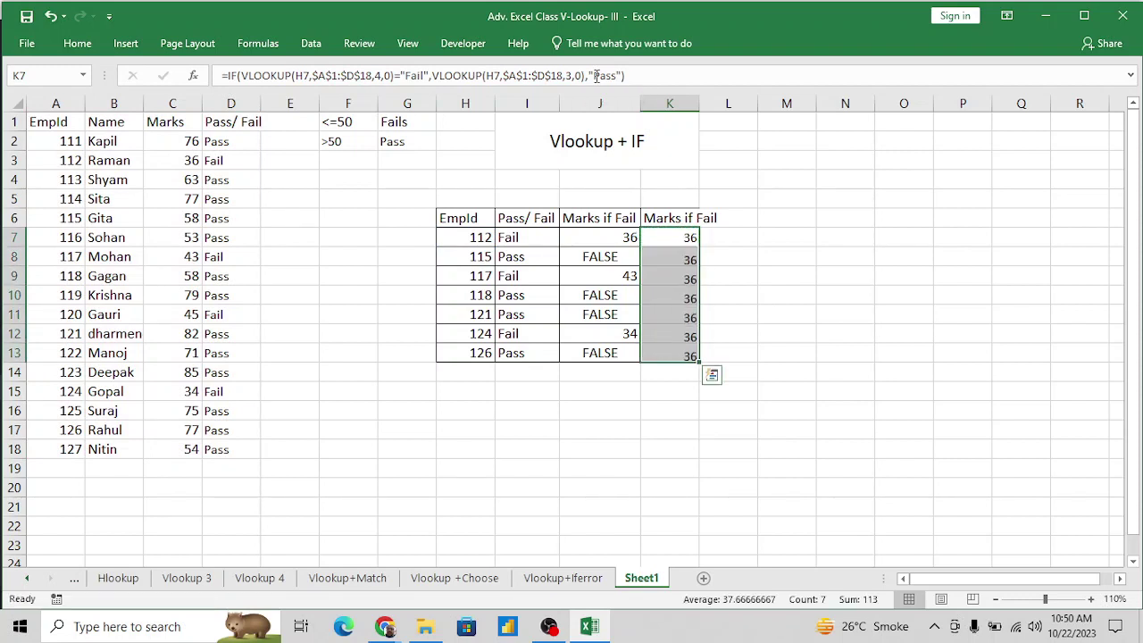
key("Down")
key("Down")
key("Up")
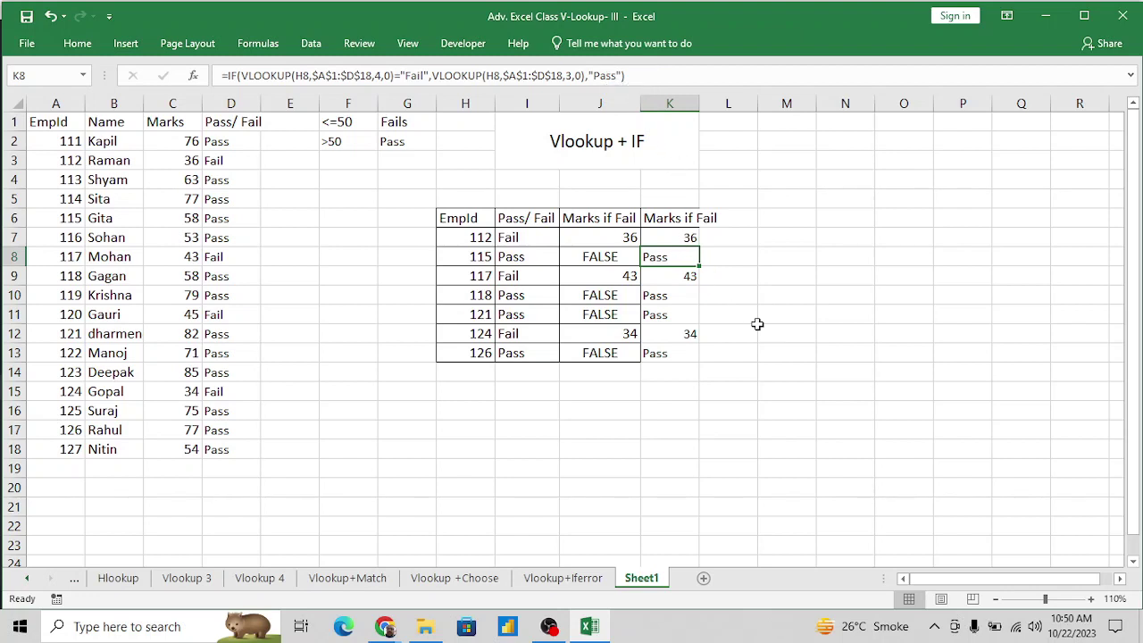
left_click(695, 311)
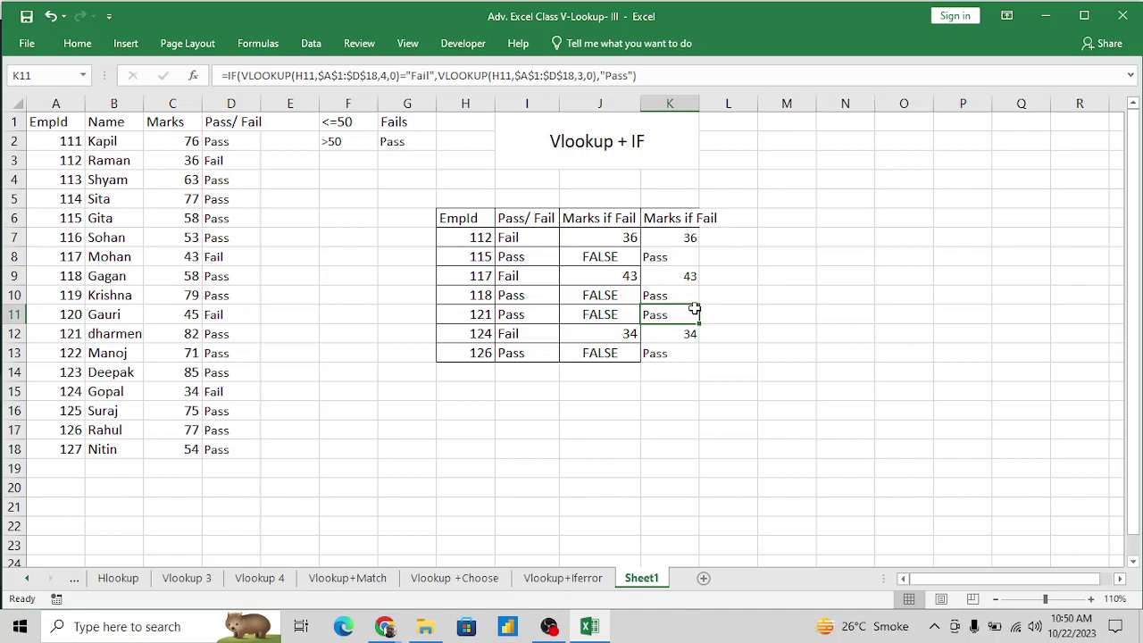
left_click(530, 236)
key("ctrl+space")
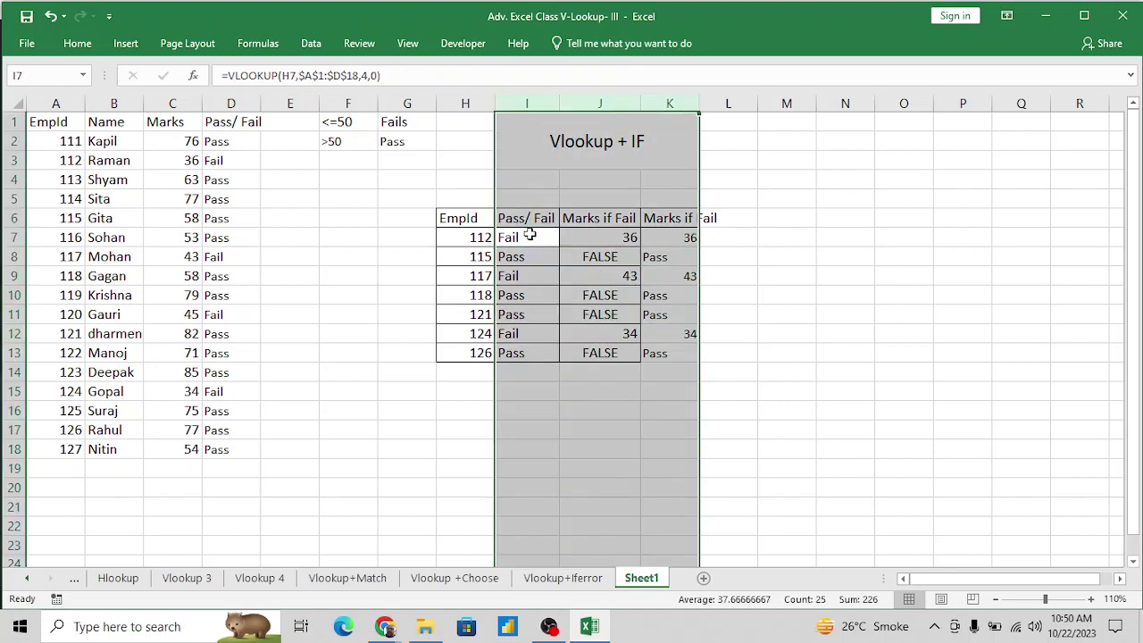
left_click(529, 235)
type("0")
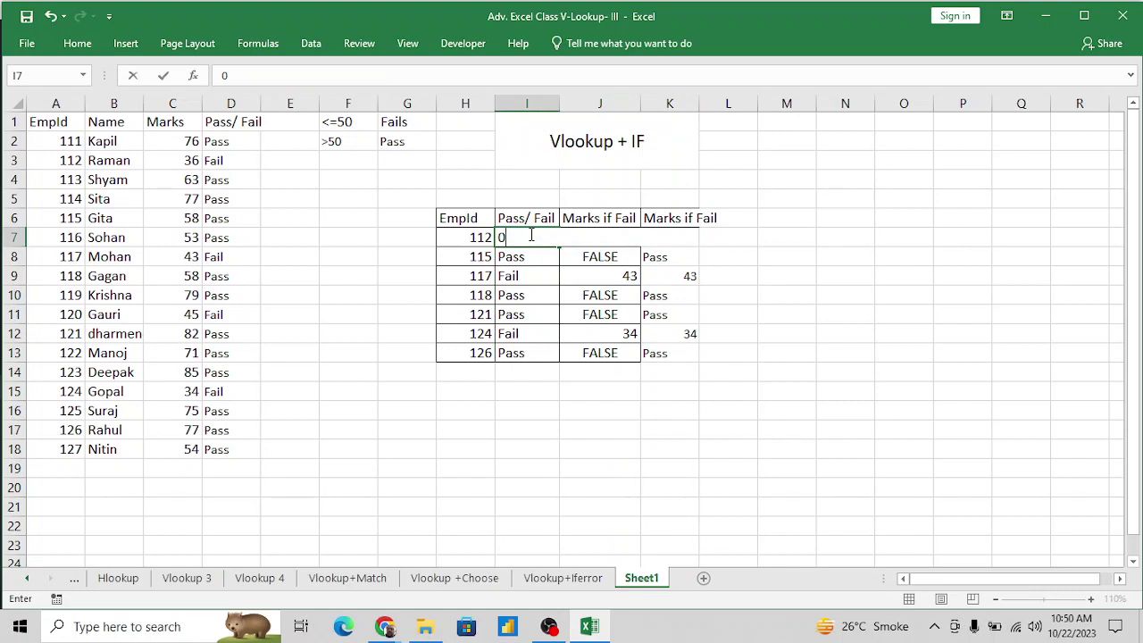
key("Escape")
AutoFit the width of column K to its Marks if Fail header in K6.
key("Right")
key("Right")
key("Right")
key("Left")
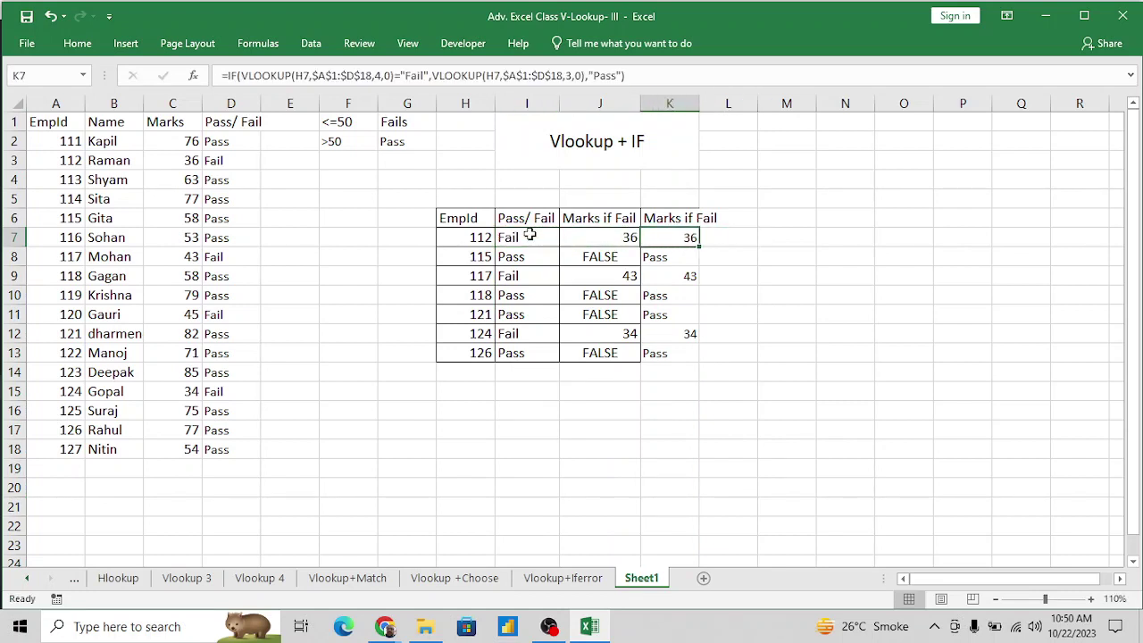
key("Up")
key("Up")
key("Down")
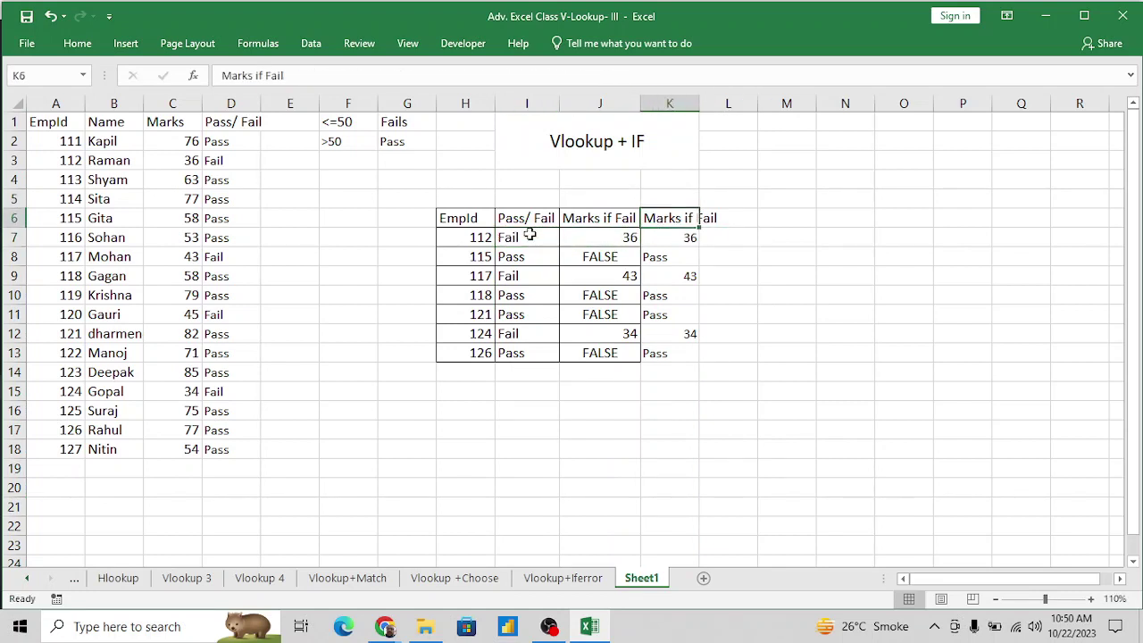
key("alt+h")
key("o")
key("i")
key("Down")
key("Down")
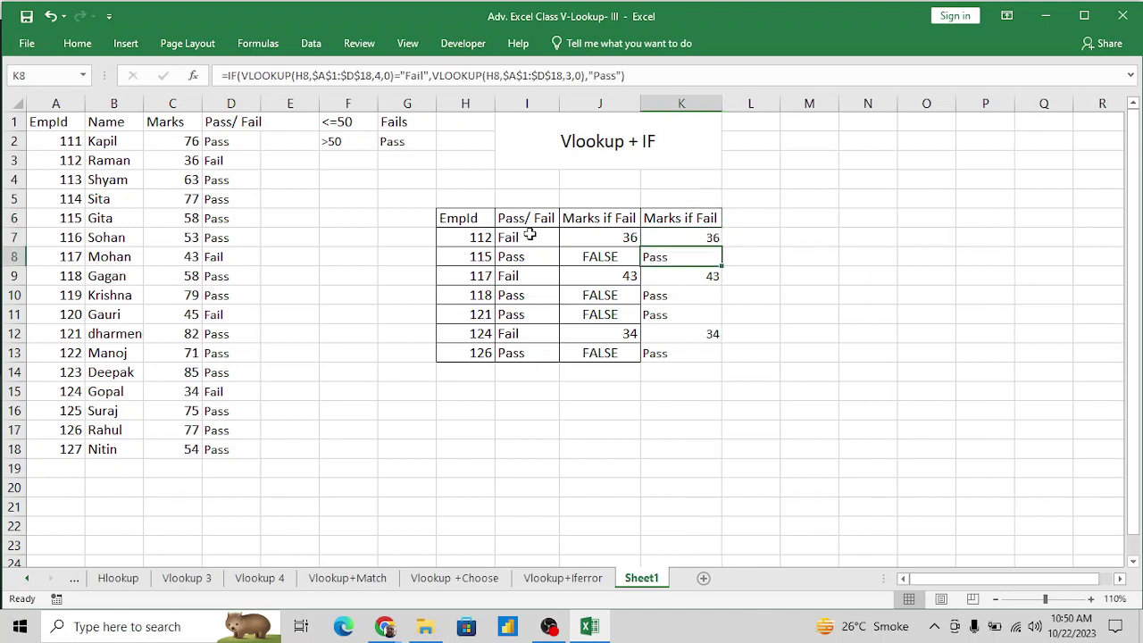
key("Up")
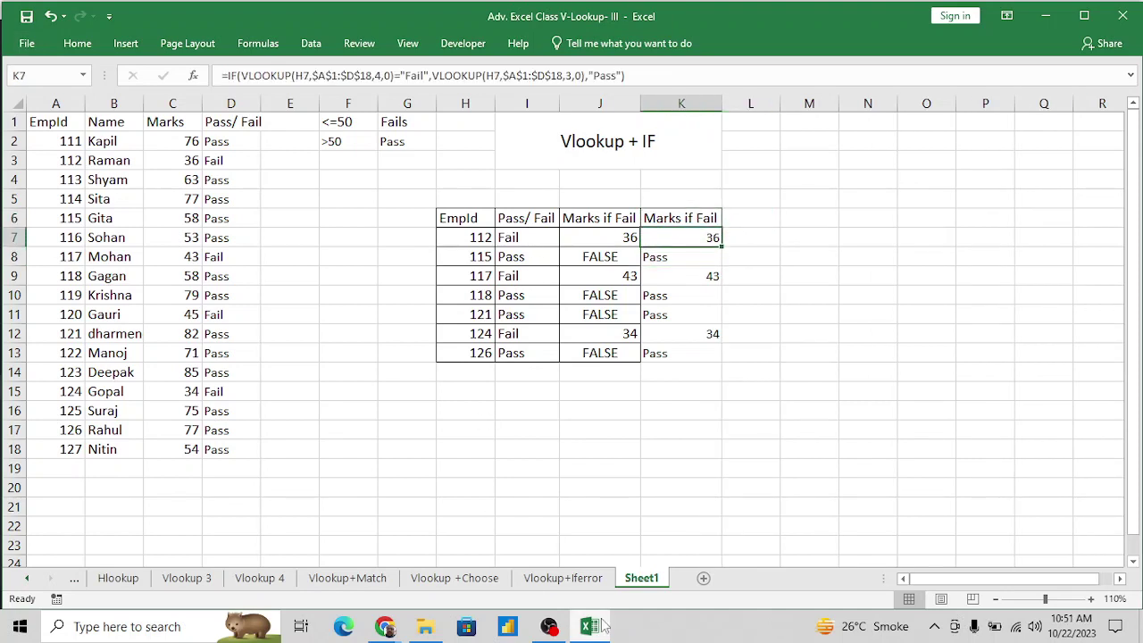
Review the IFERROR formula with two VLOOKUPs in L5 on the Vlookup+Iferror sheet, leaving it as it is.
left_click(572, 583)
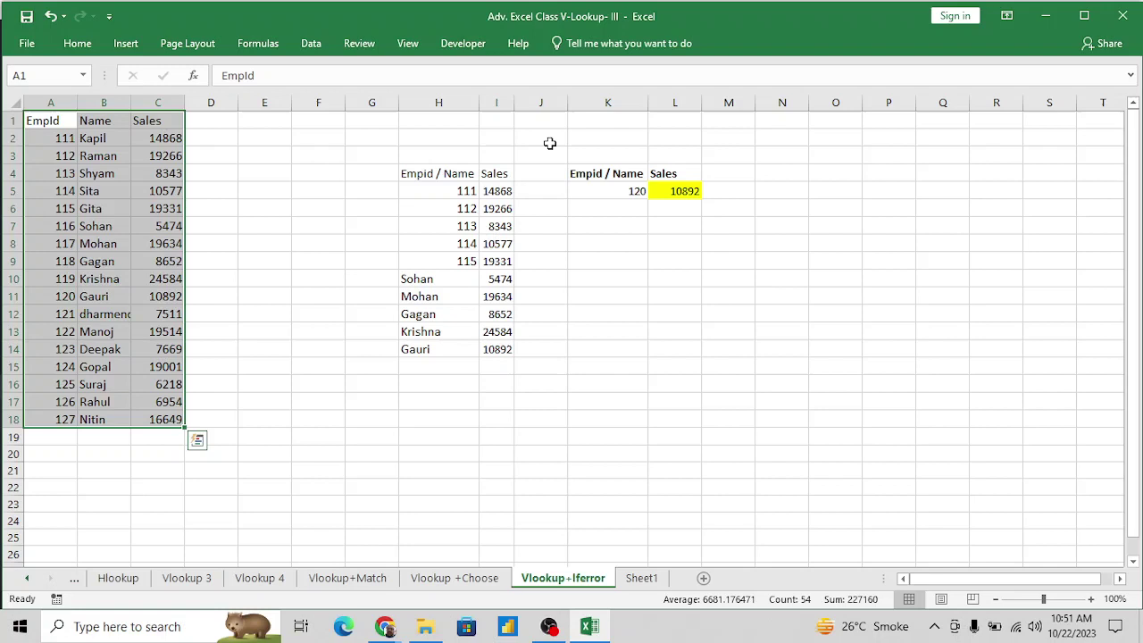
left_click(452, 231)
key("Up")
key("Up")
key("Right")
key("Right")
key("Right")
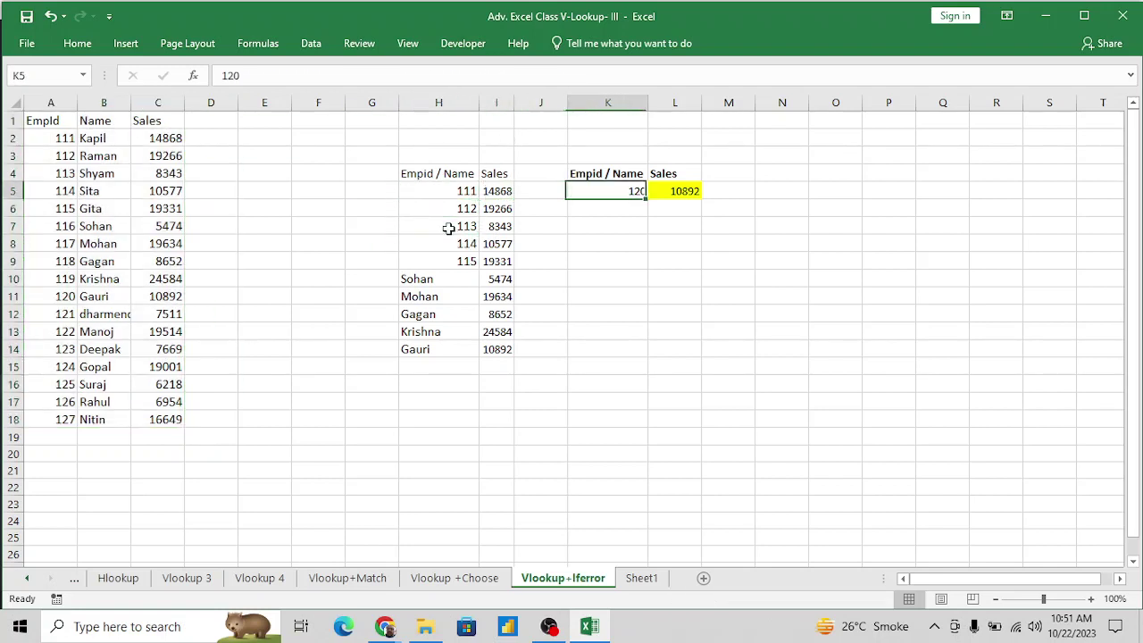
key("Right")
key("Right")
key("Left")
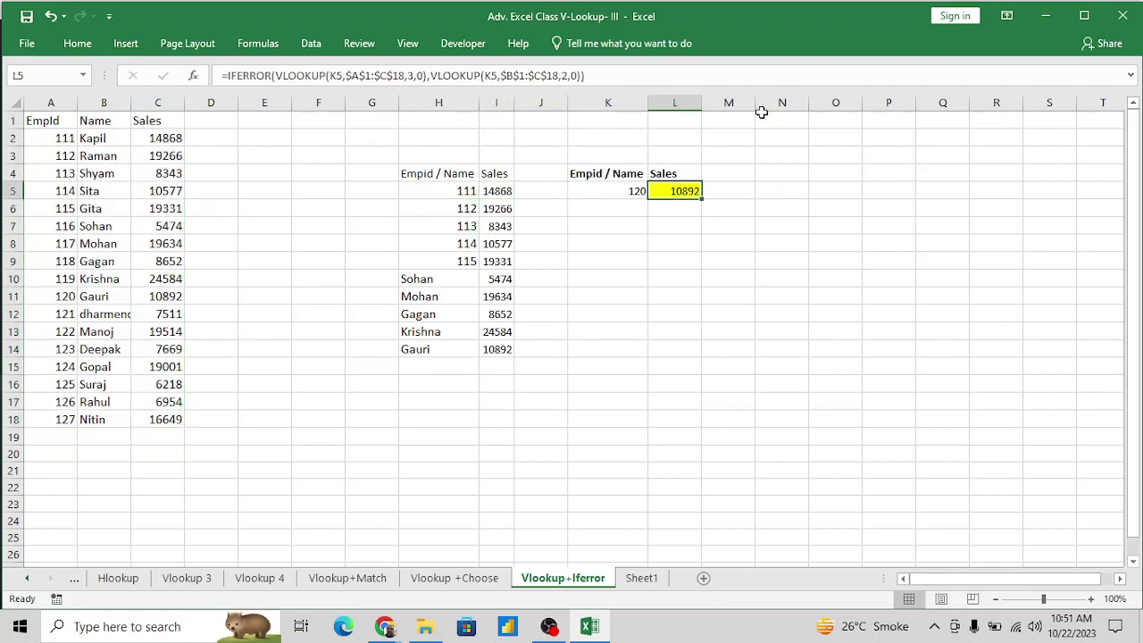
left_click(606, 75)
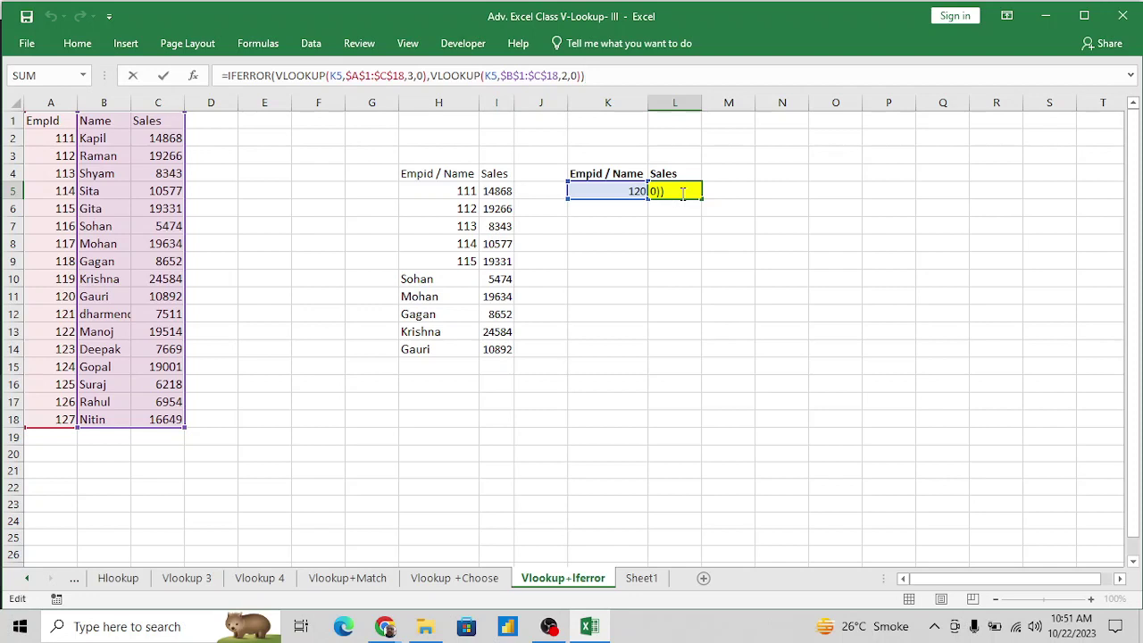
key("ctrl+Return")
key("Left")
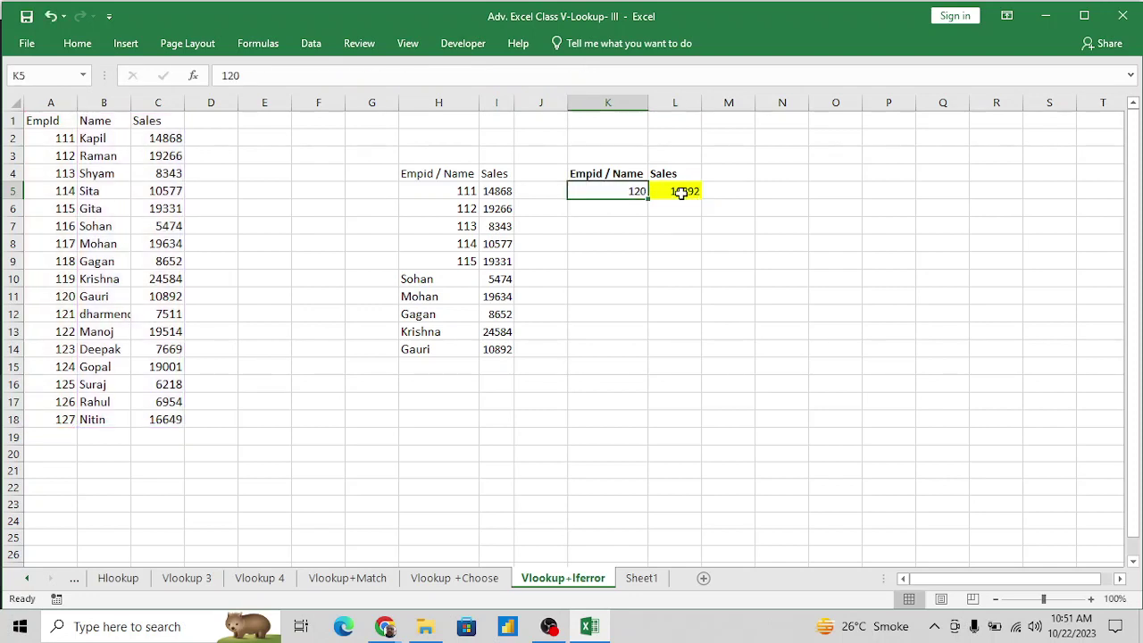
left_click(682, 193)
left_click(668, 74)
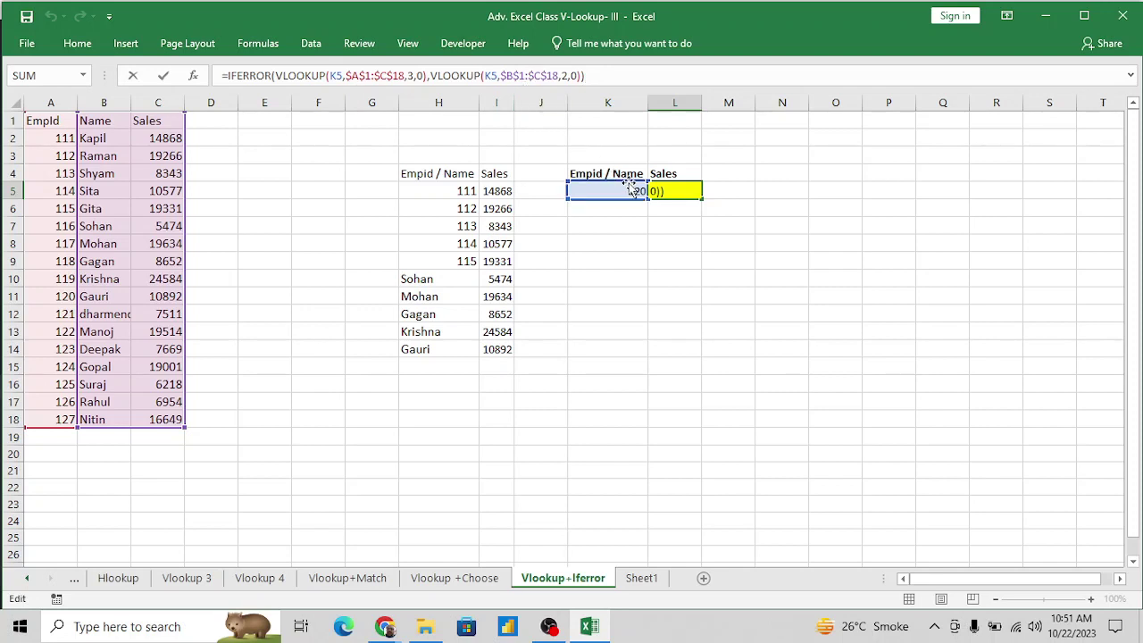
key("ctrl+Return")
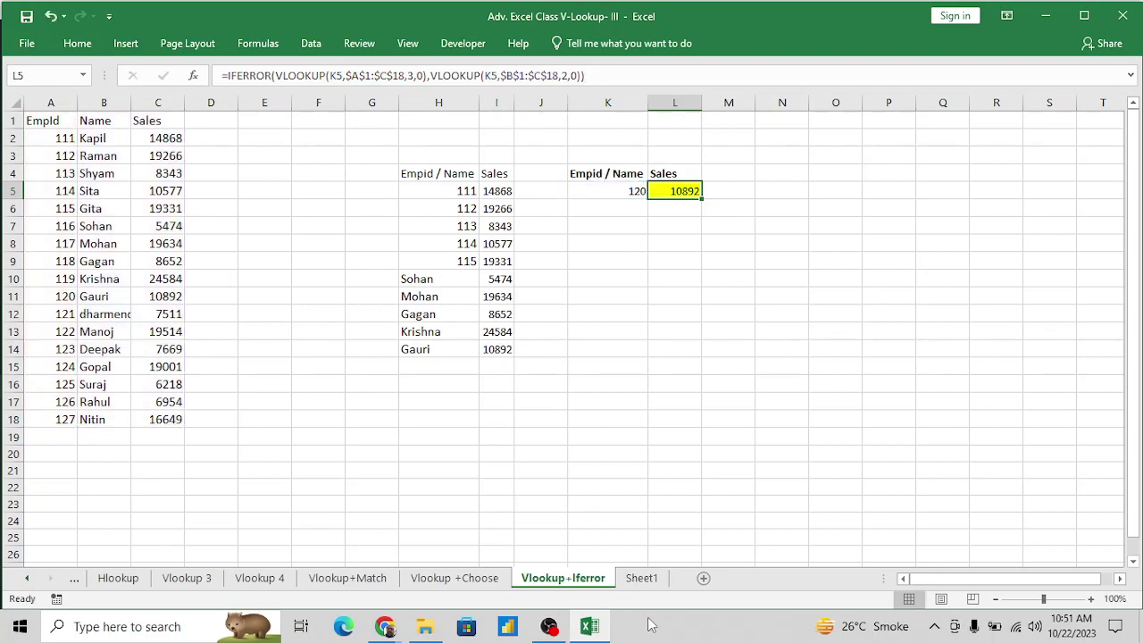
Rename Sheet1 as "Vlookup +IF".
left_click(643, 580)
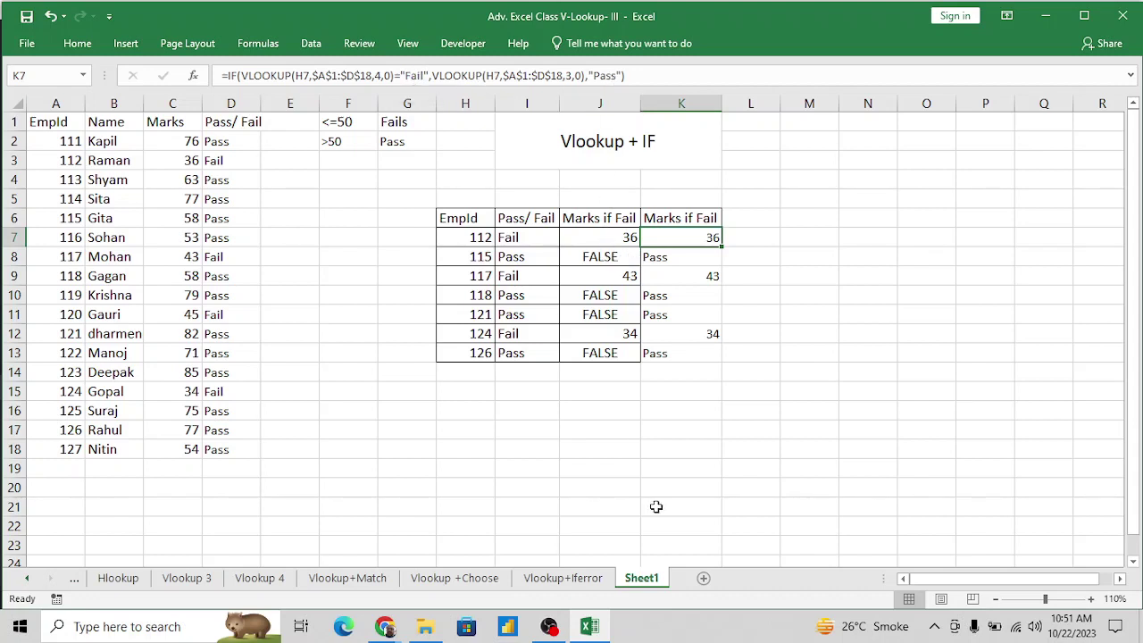
double_click(644, 579)
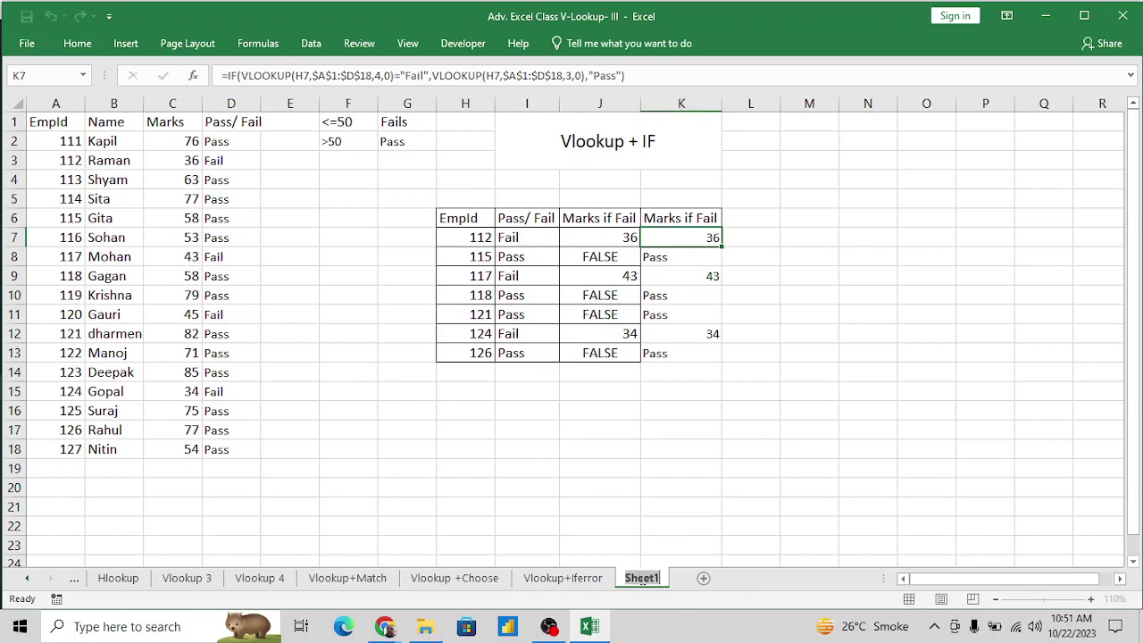
type("Vlookup")
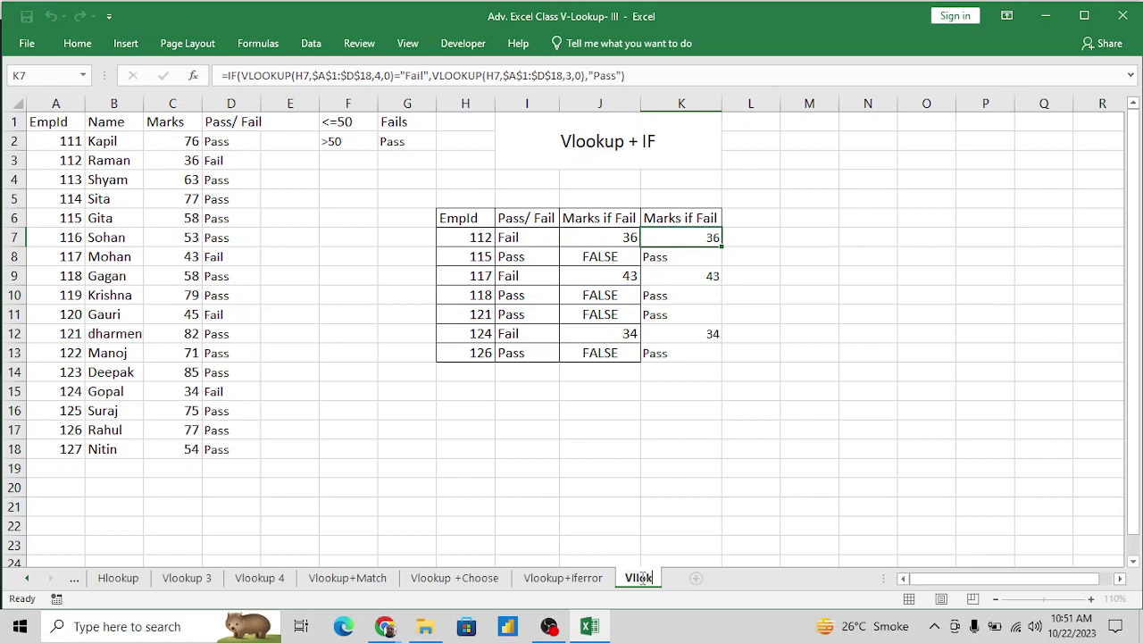
key("BackSpace")
key("BackSpace")
key("BackSpace")
key("BackSpace")
key("BackSpace")
type("ookup +IF")
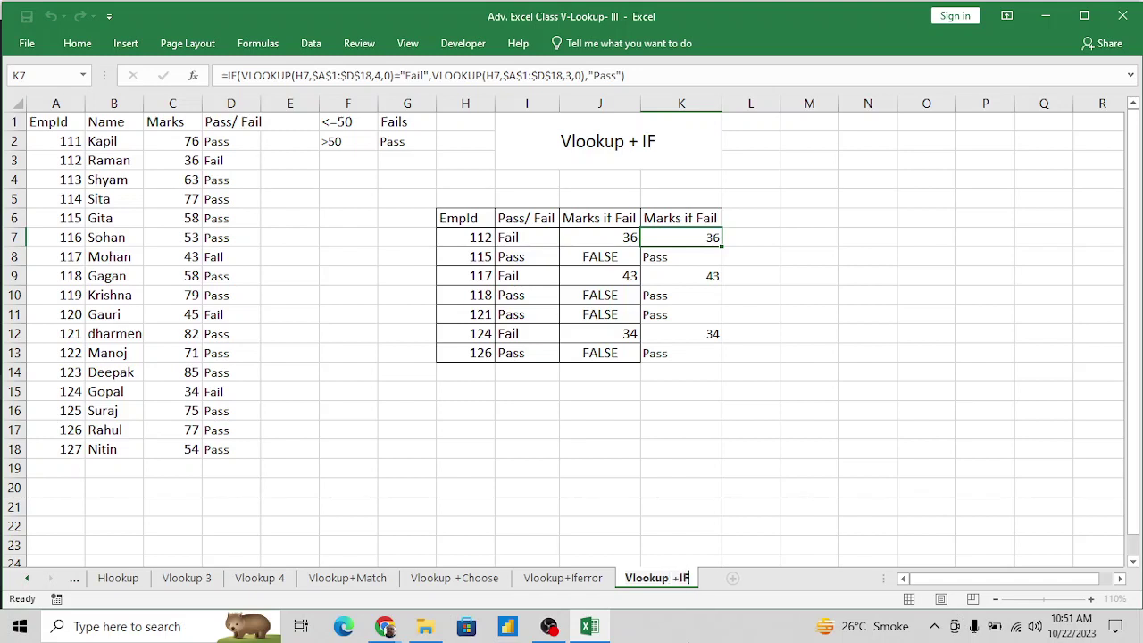
key("Return")
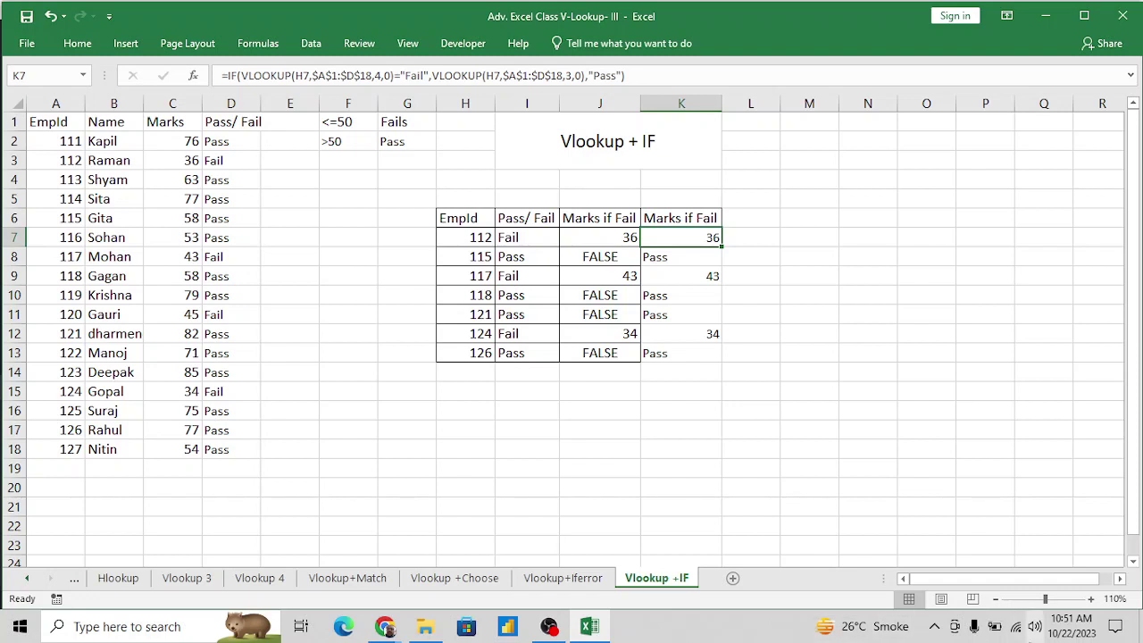
Copy the EmpId, Name and Marks table in A1:C18 into a new worksheet starting at A1.
left_click(55, 120)
key("shift+Right")
key("shift+Right")
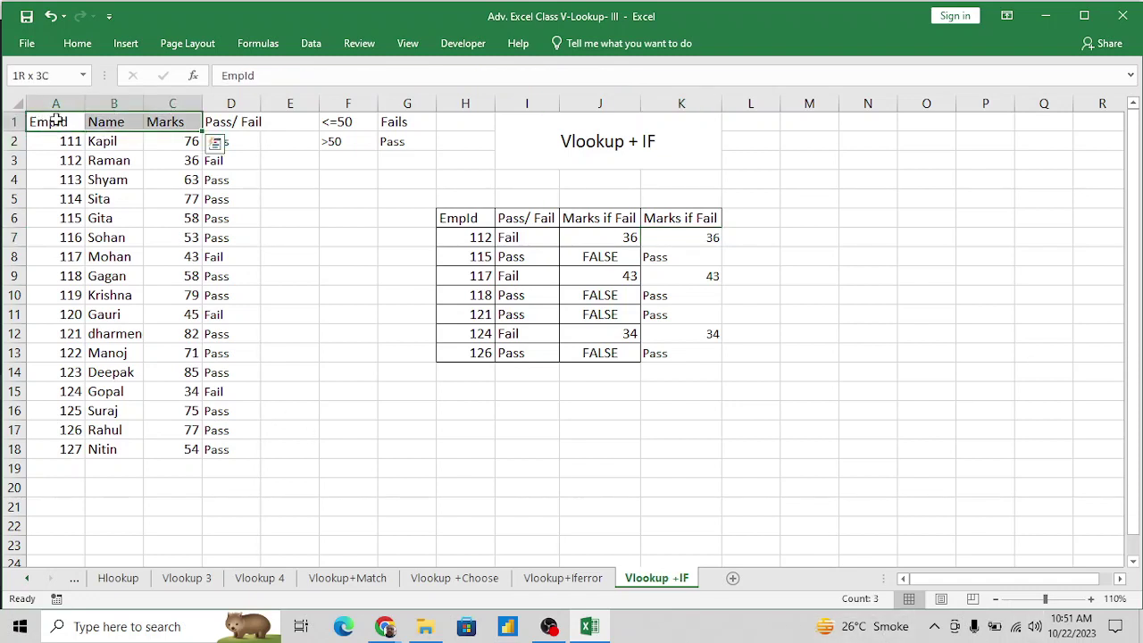
key("ctrl+shift+Down")
key("ctrl+c")
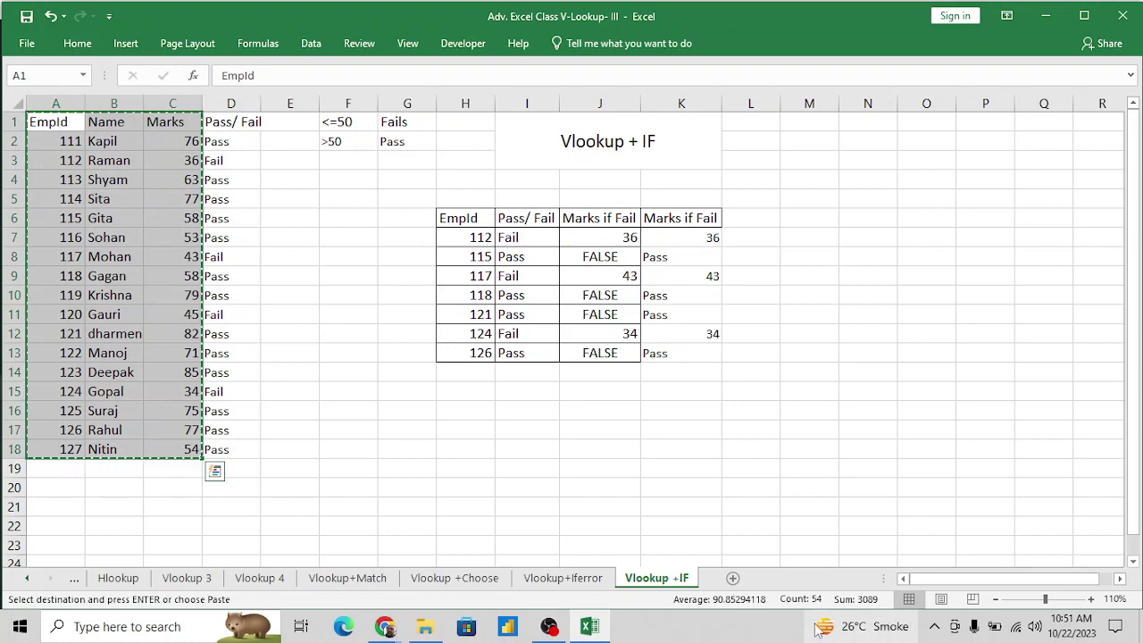
left_click(733, 578)
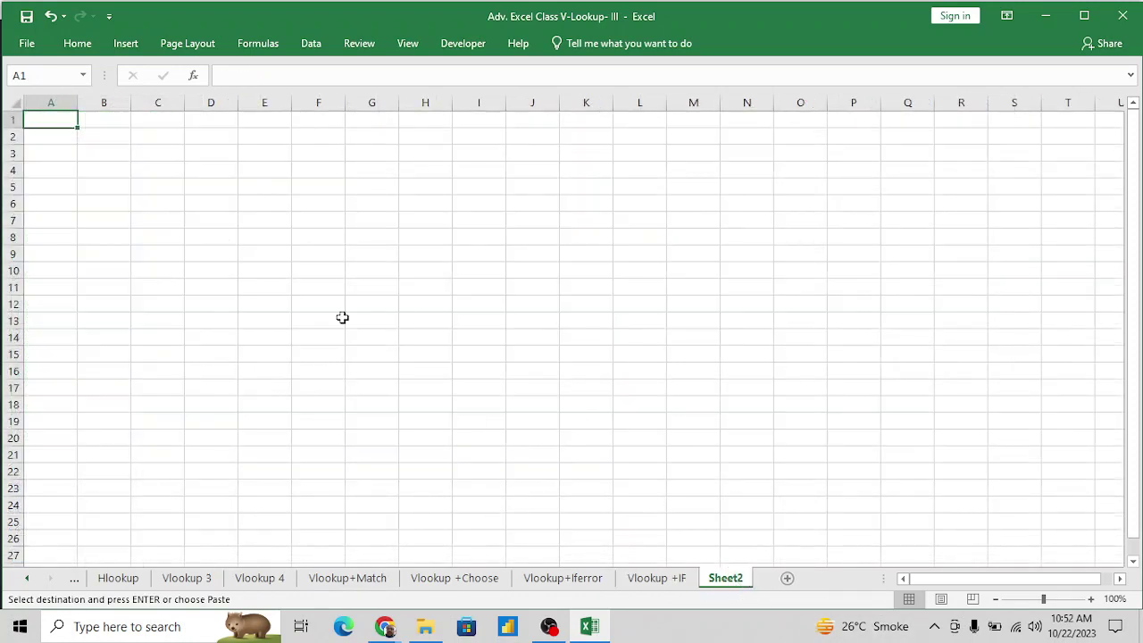
key("ctrl+v")
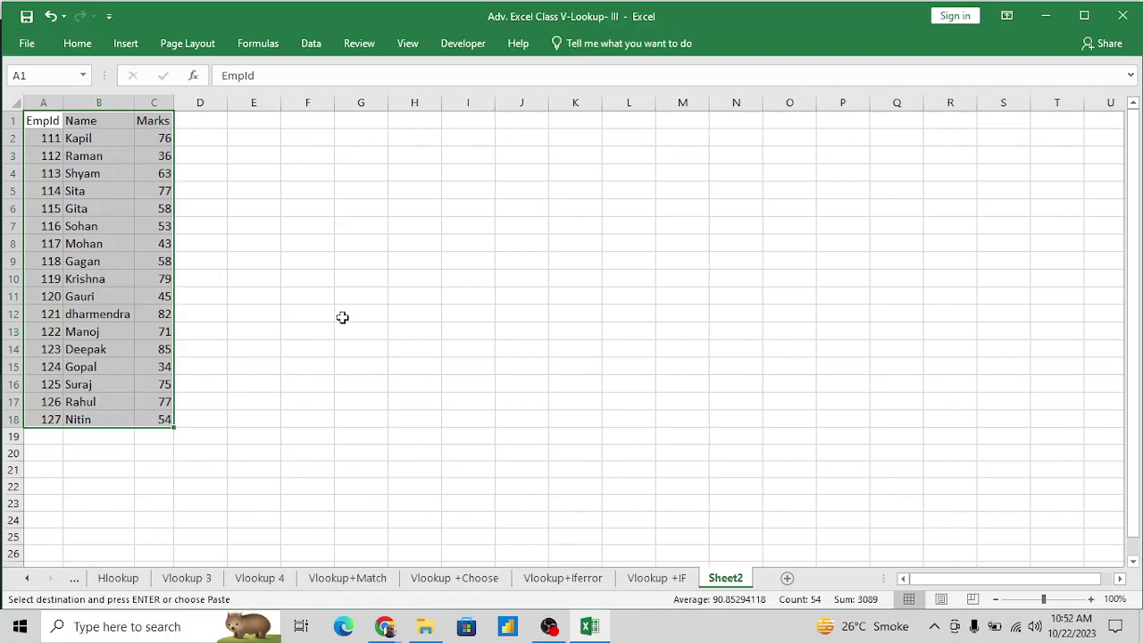
key("Right")
key("Down")
key("Down")
key("Down")
key("Down")
key("Down")
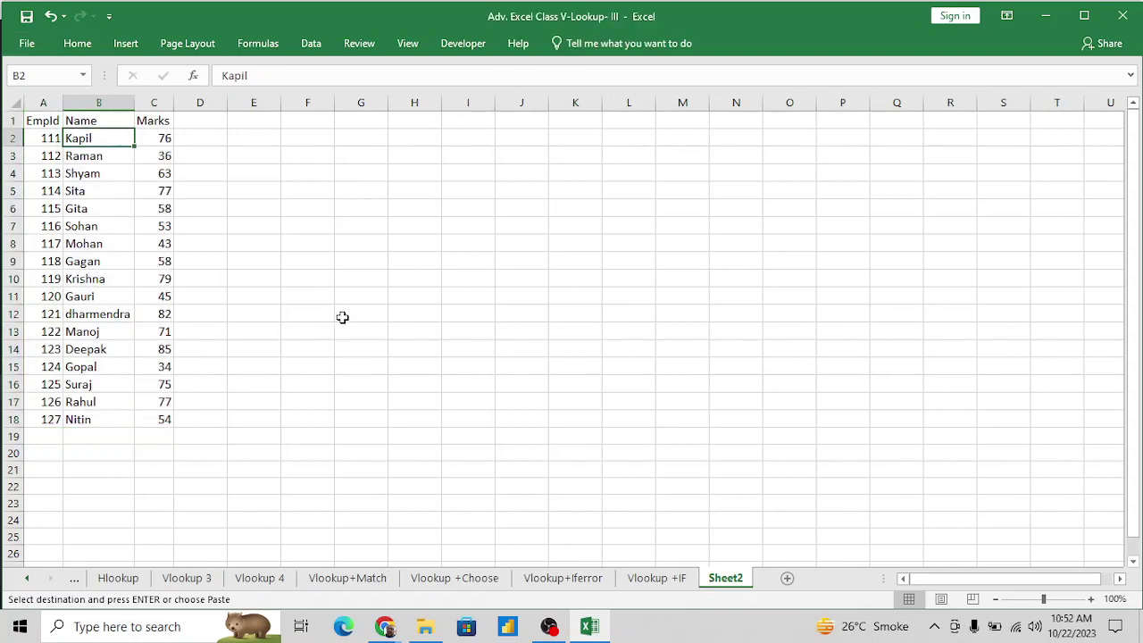
Examine the Name entries and the EmpId, Name and Marks headers of the copied table.
key("Down")
key("Down")
key("Down")
key("Down")
key("Down")
key("Down")
key("Down")
key("Down")
key("Down")
key("Down")
key("Down")
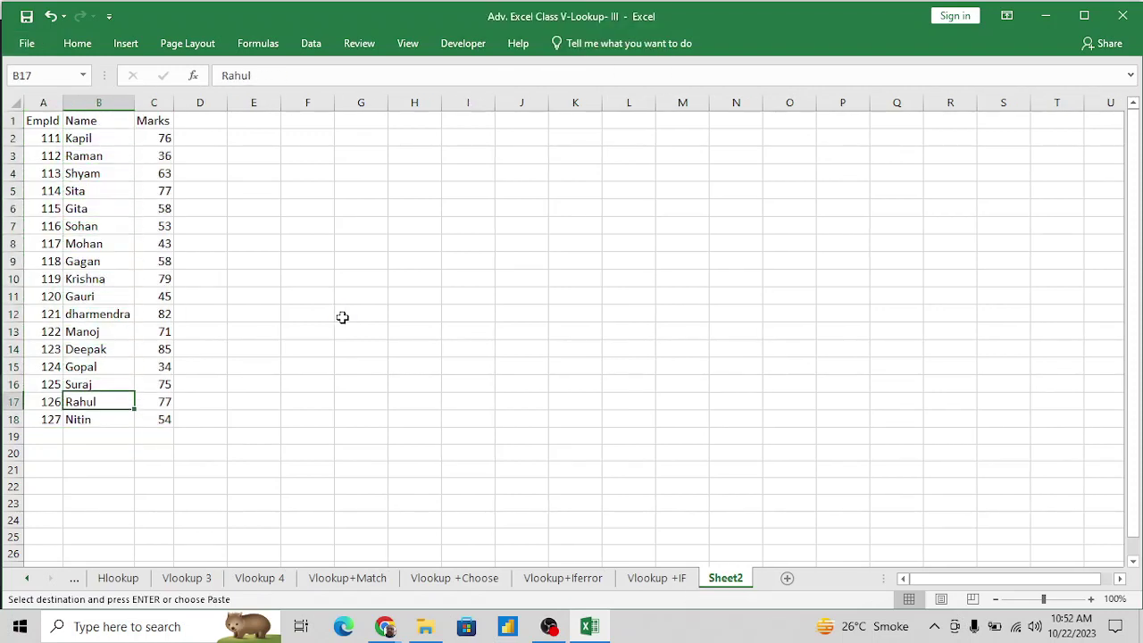
key("ctrl+Up")
key("Right")
key("Right")
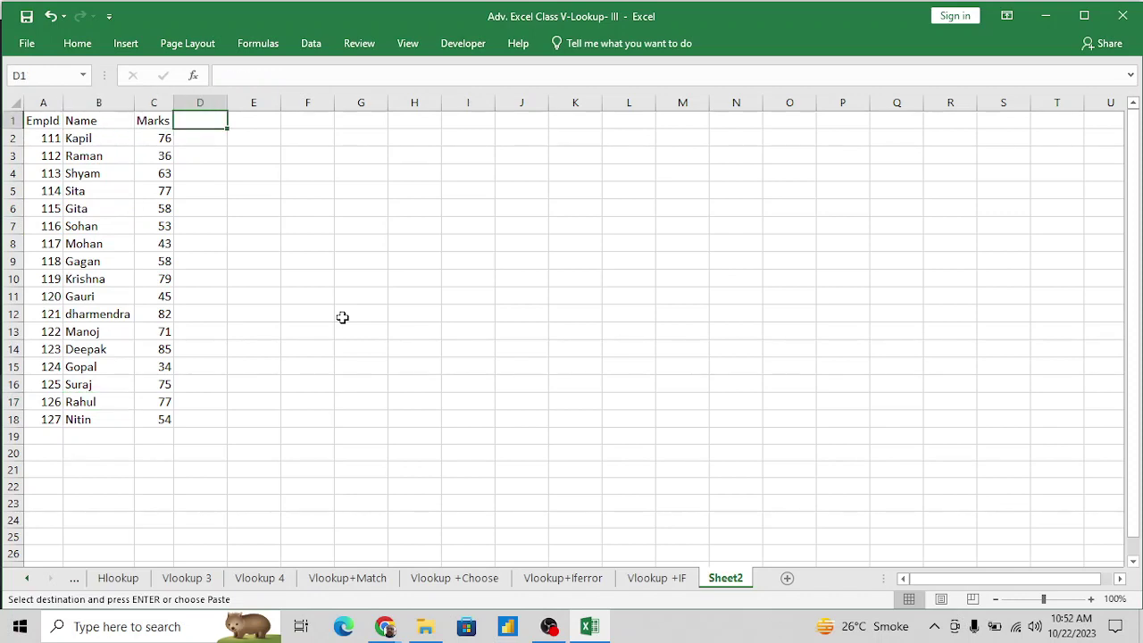
key("Left")
key("Left")
key("Left")
key("Right")
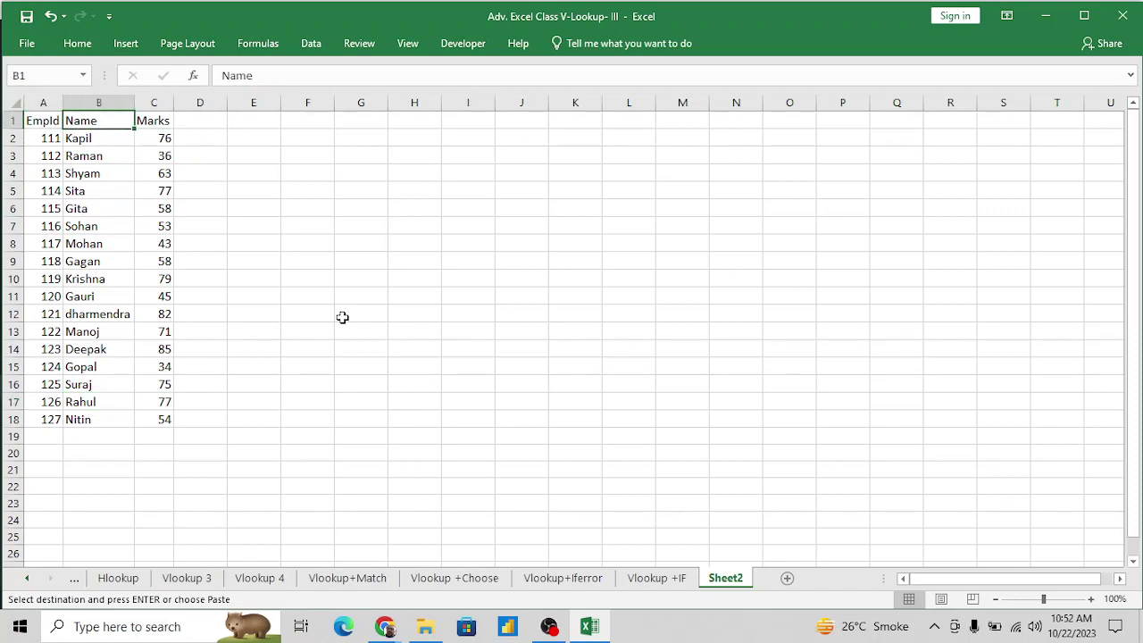
key("Right")
key("Right")
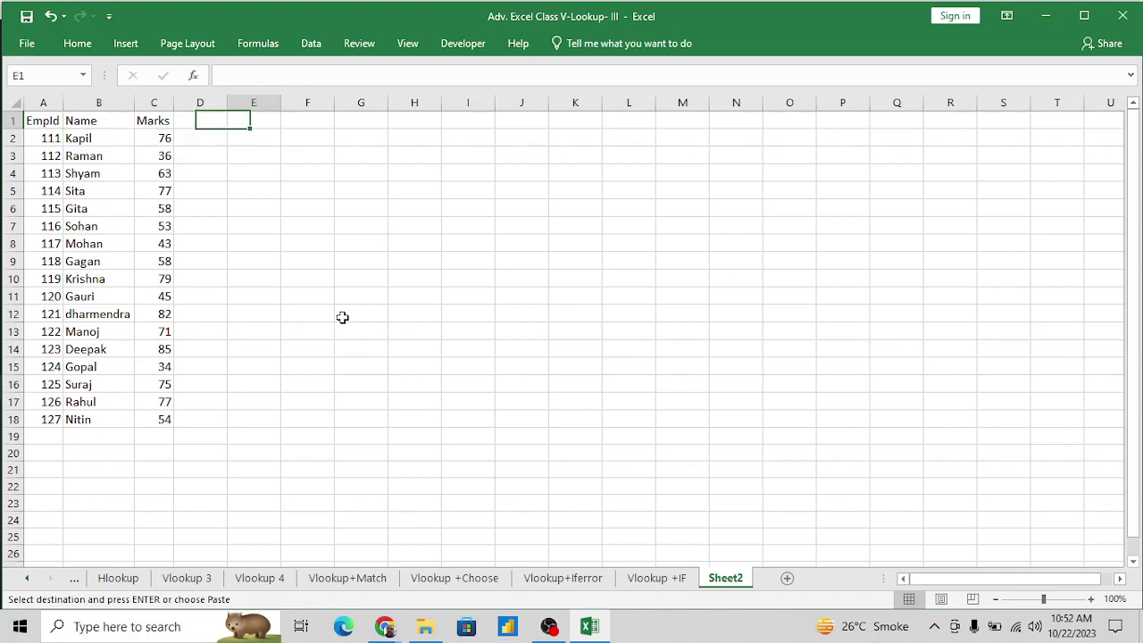
key("Right")
key("Right")
key("Right")
key("Down")
key("Down")
key("Down")
key("Down")
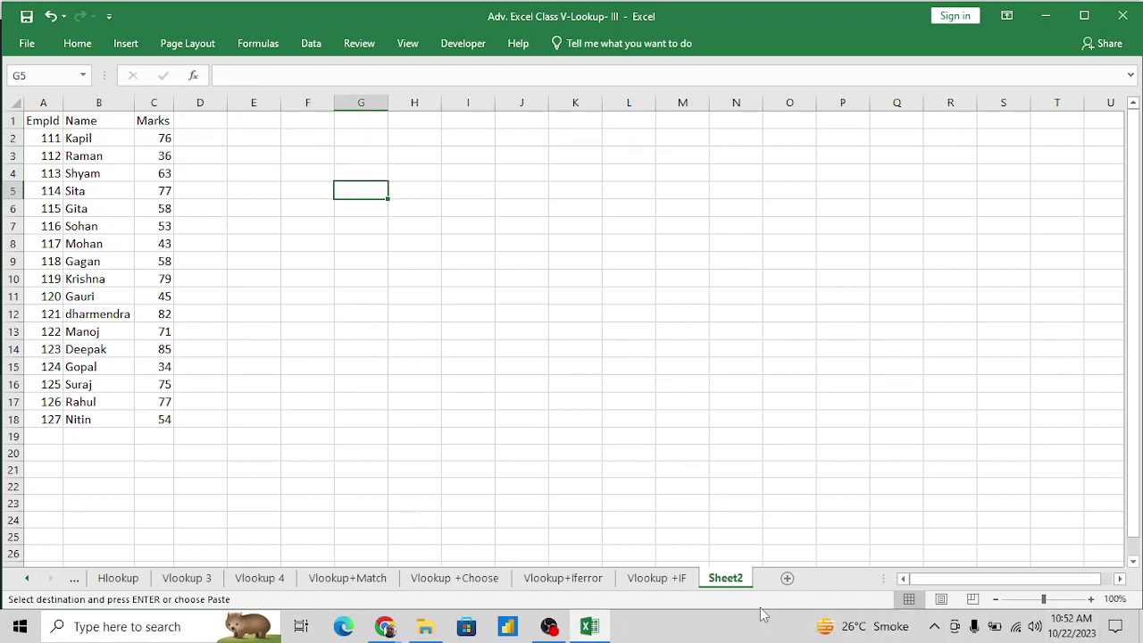
Rename Sheet2 as "Vlookup +Max_Min".
double_click(725, 578)
type("V")
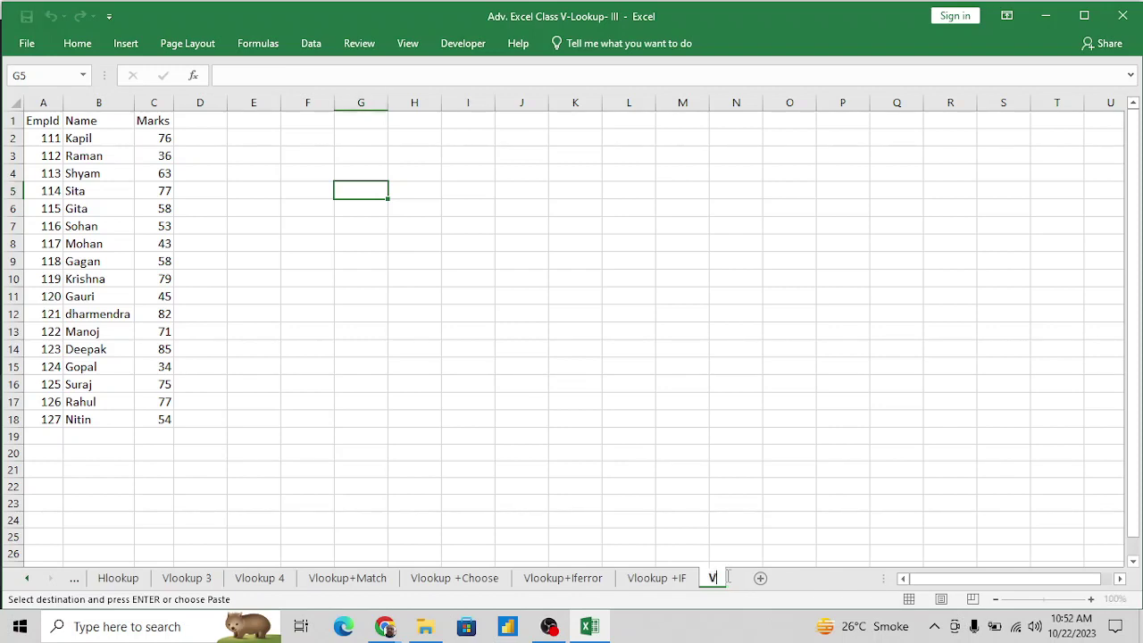
type("lookup ")
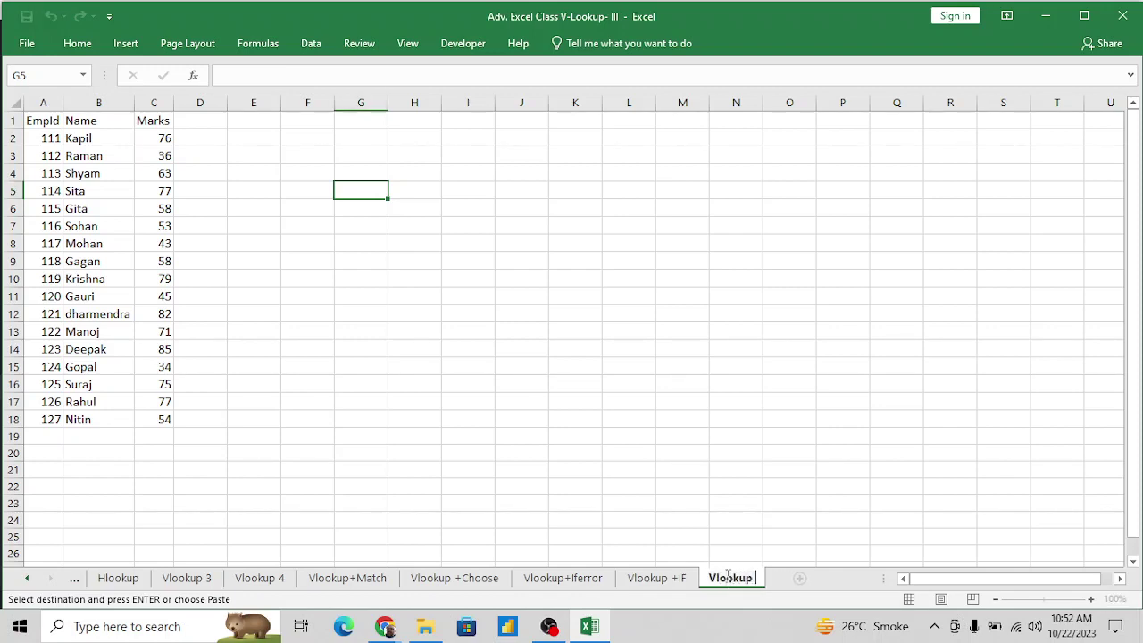
type("+MAx")
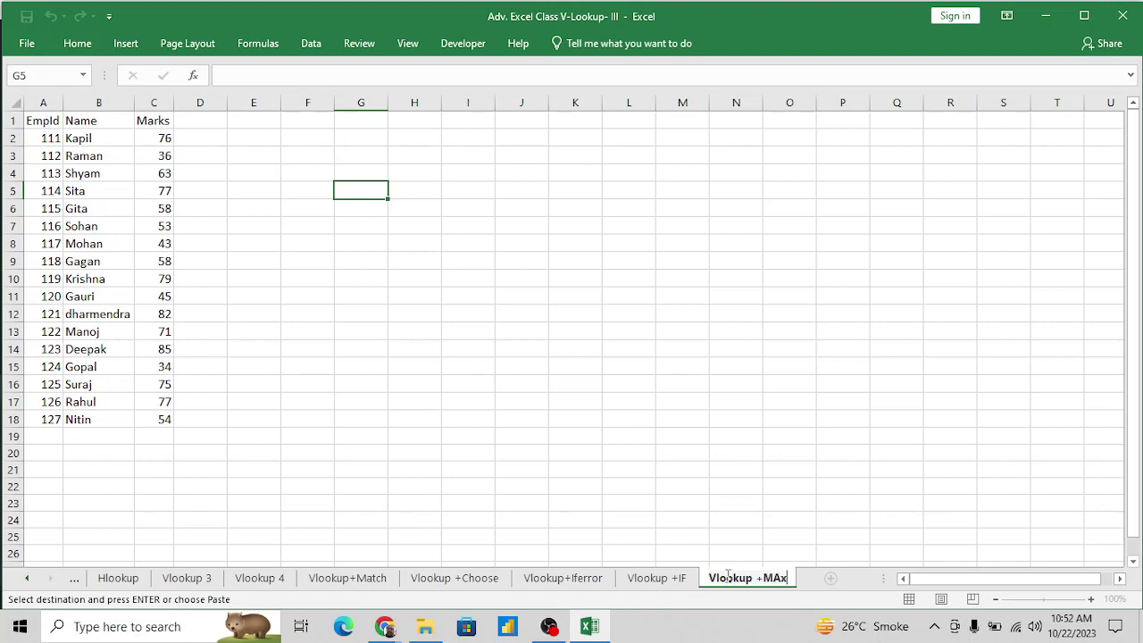
type("  Mix")
key("Left")
key("Left")
key("Left")
key("BackSpace")
key("BackSpace")
key("BackSpace")
type("n")
key("BackSpace")
type("a")
key("Return")
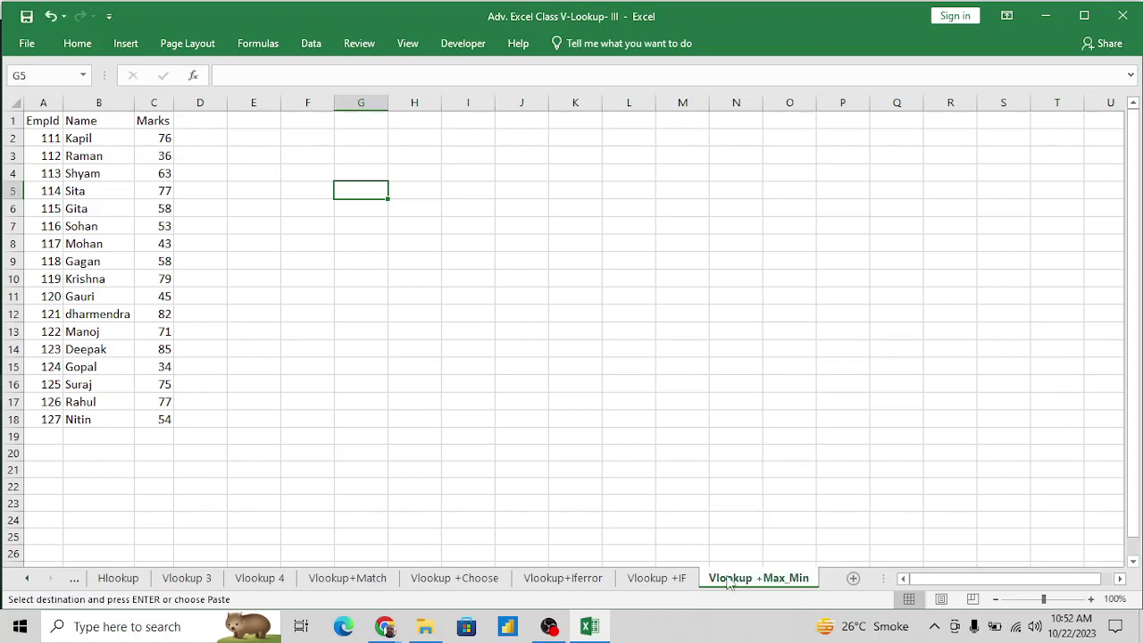
Clear the EmpId header and its values from A1:A18.
left_click(355, 229)
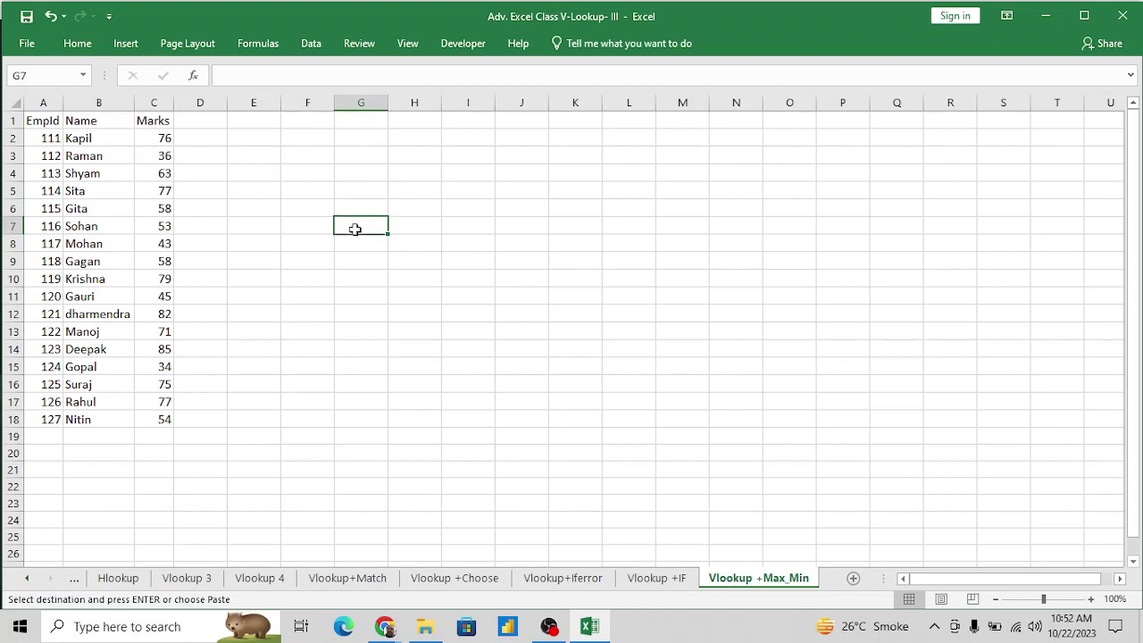
key("ctrl+Up")
key("Left")
key("Left")
key("Left")
key("Left")
key("Left")
key("Left")
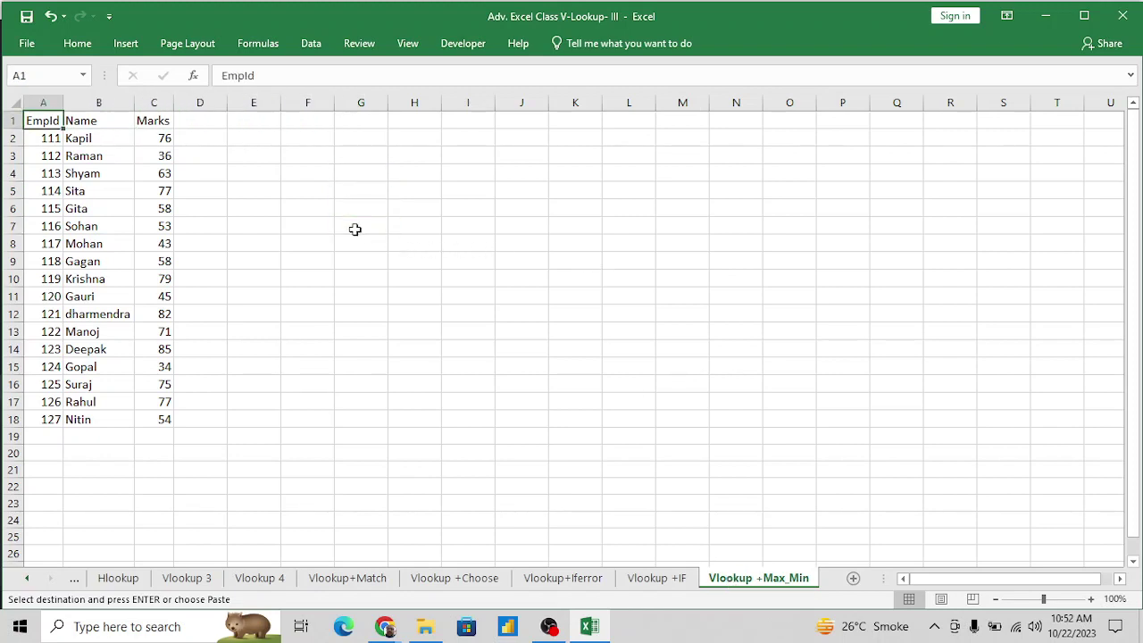
key("ctrl+shift+Right")
key("ctrl+space")
key("Left")
key("ctrl+shift+Down")
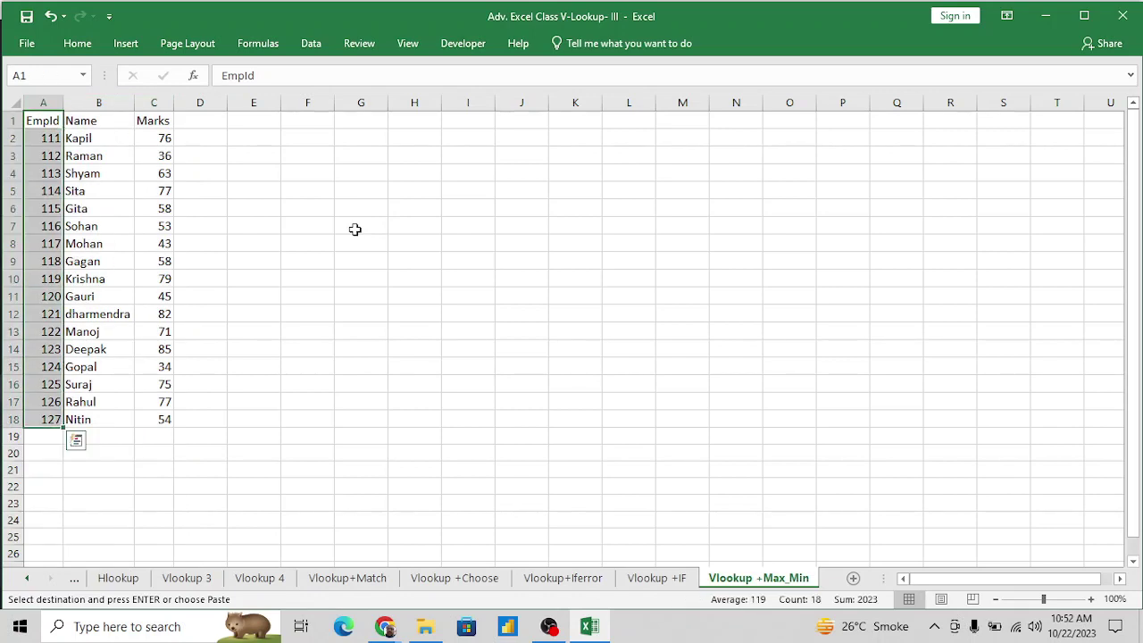
key("Delete")
Clear the contents of the whole Marks column C.
key("Right")
key("Right")
key("ctrl+shift+Down")
key("ctrl+space")
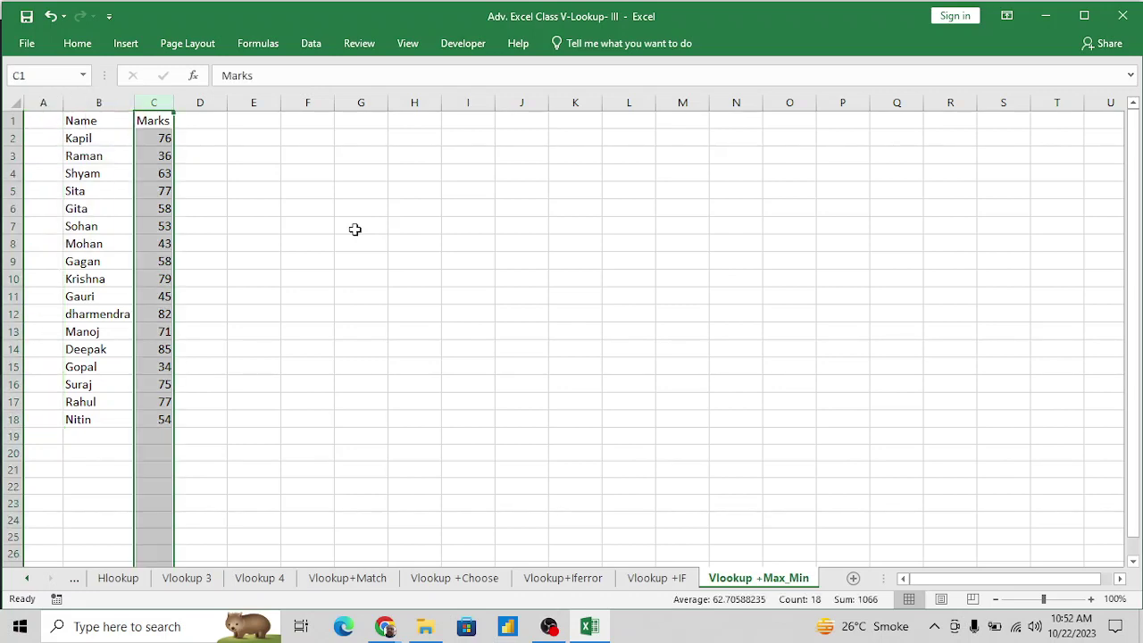
key("Delete")
Enter the header Sales in A1 and the formula =RANDBETWEEN(1000,5000) in A2.
key("Left")
key("Left")
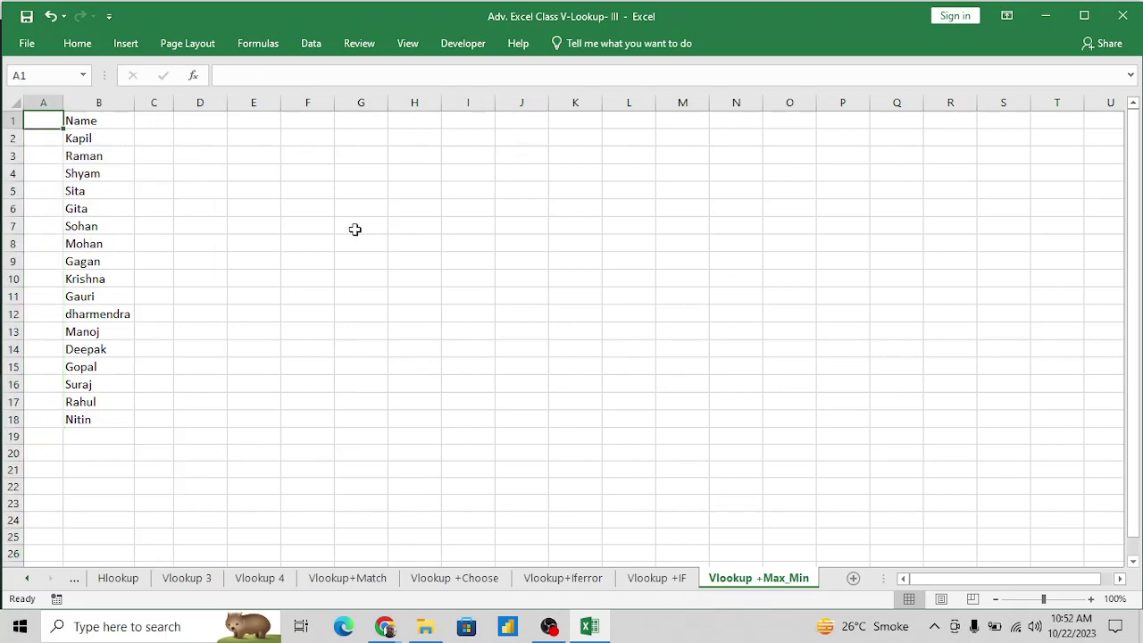
type("Sales")
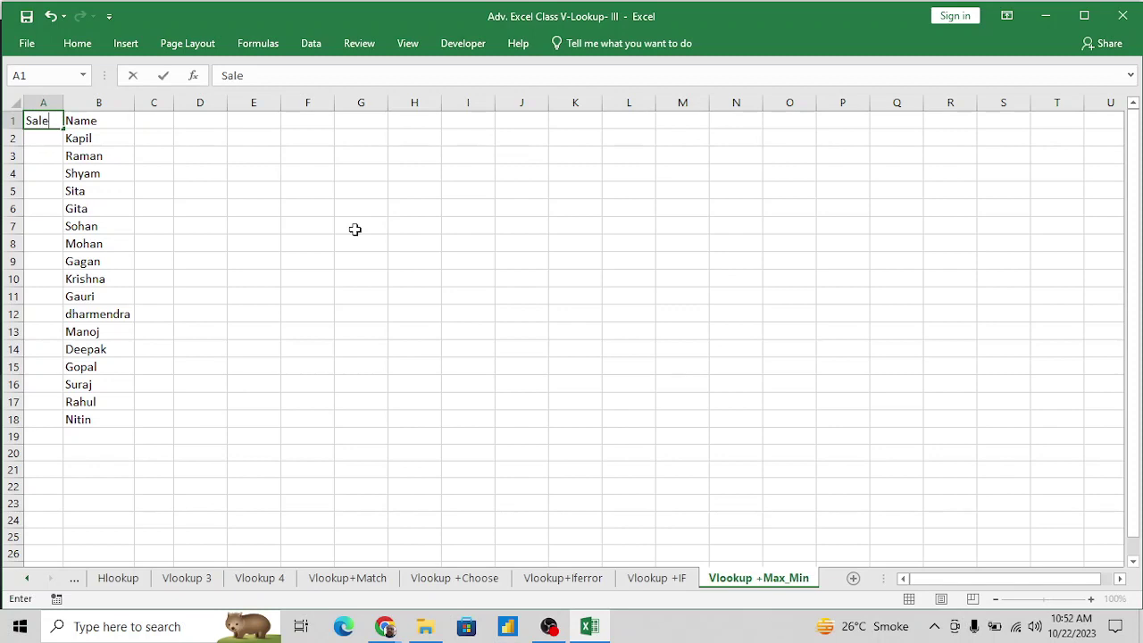
key("Return")
type("=Rand")
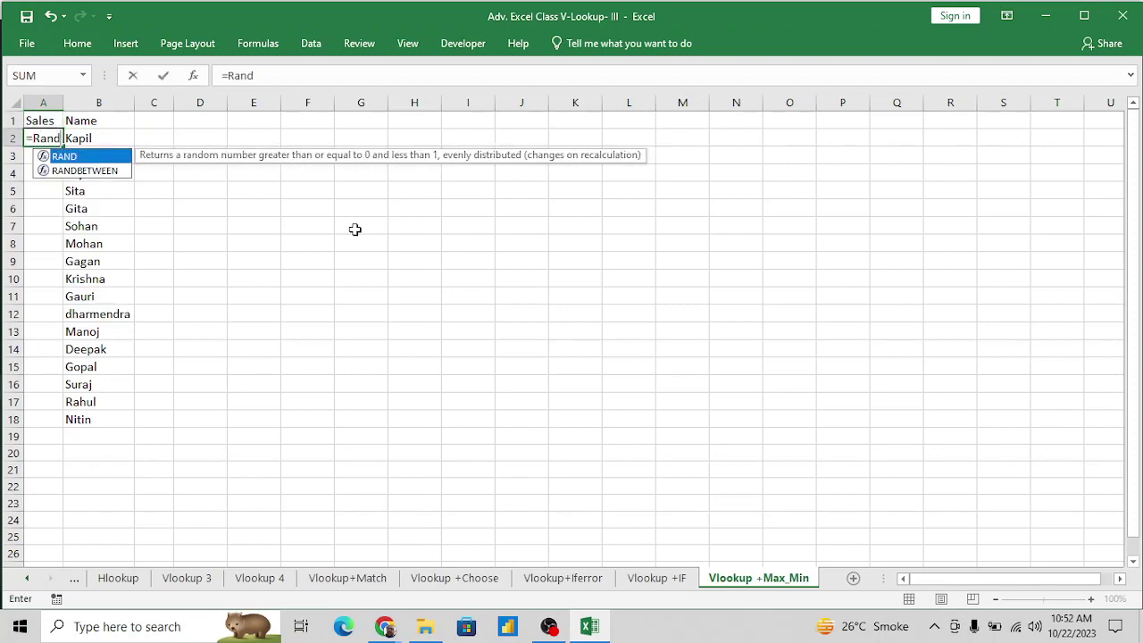
key("Down")
key("Tab")
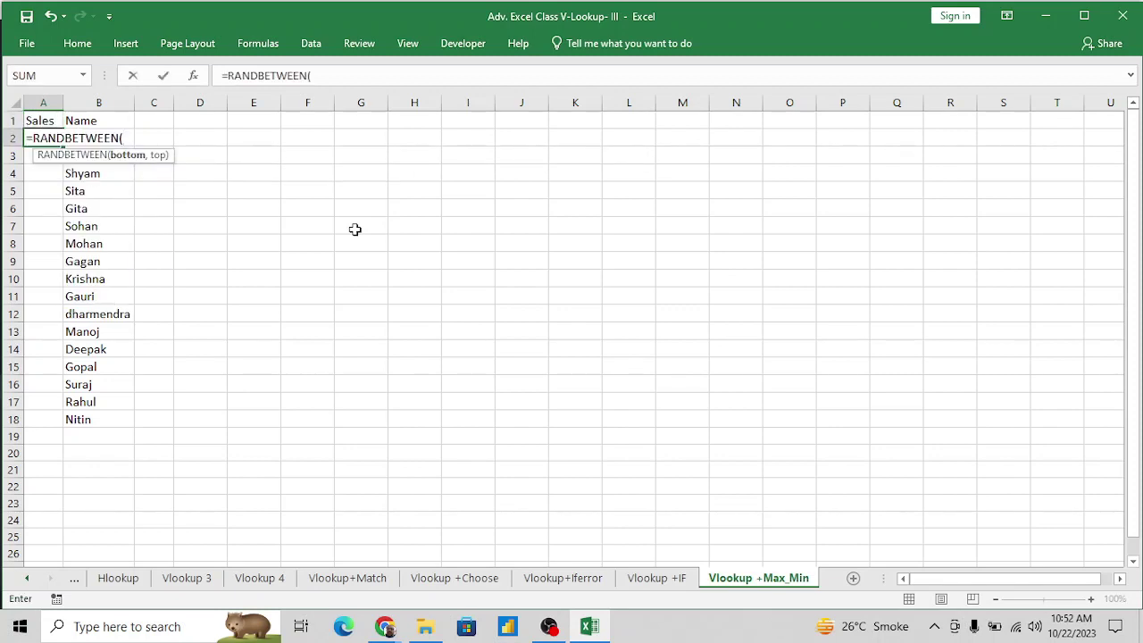
type("1000,5000")
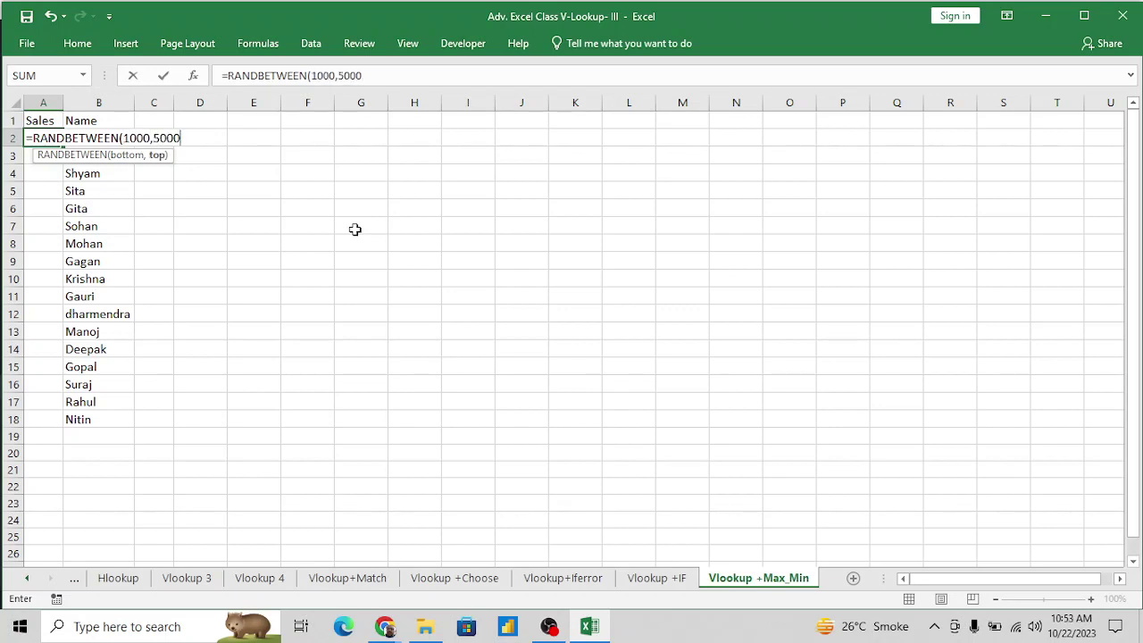
key("Return")
Fill the RANDBETWEEN formula from A2 down to A18, alongside the last name.
key("Up")
key("Right")
key("ctrl+Down")
key("Left")
key("ctrl+shift+Up")
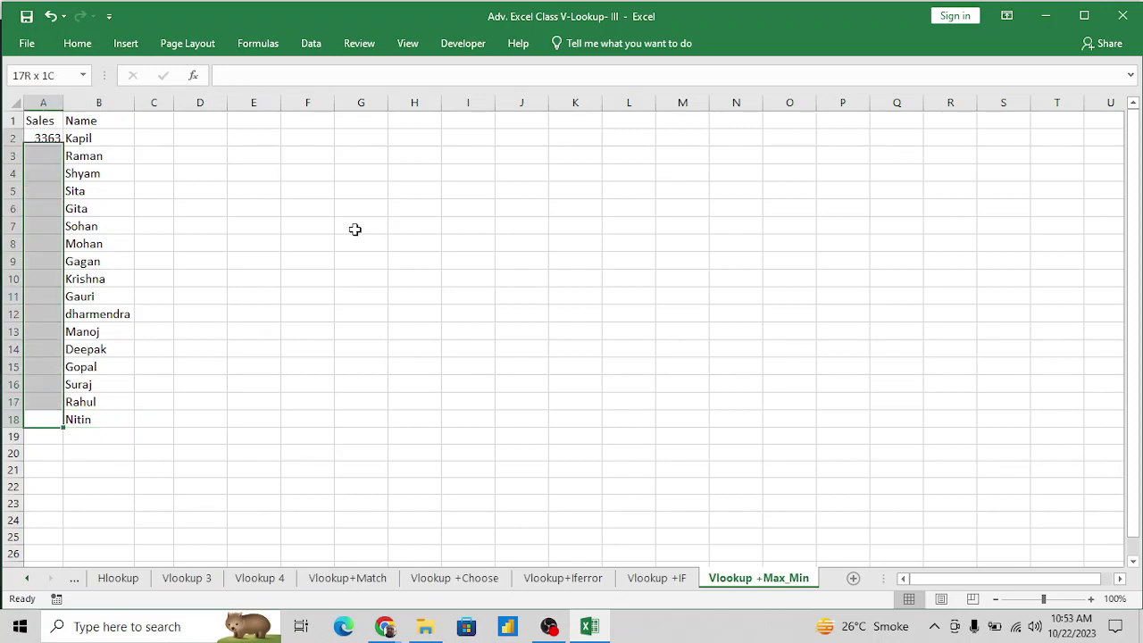
key("ctrl+d")
key("ctrl+Up")
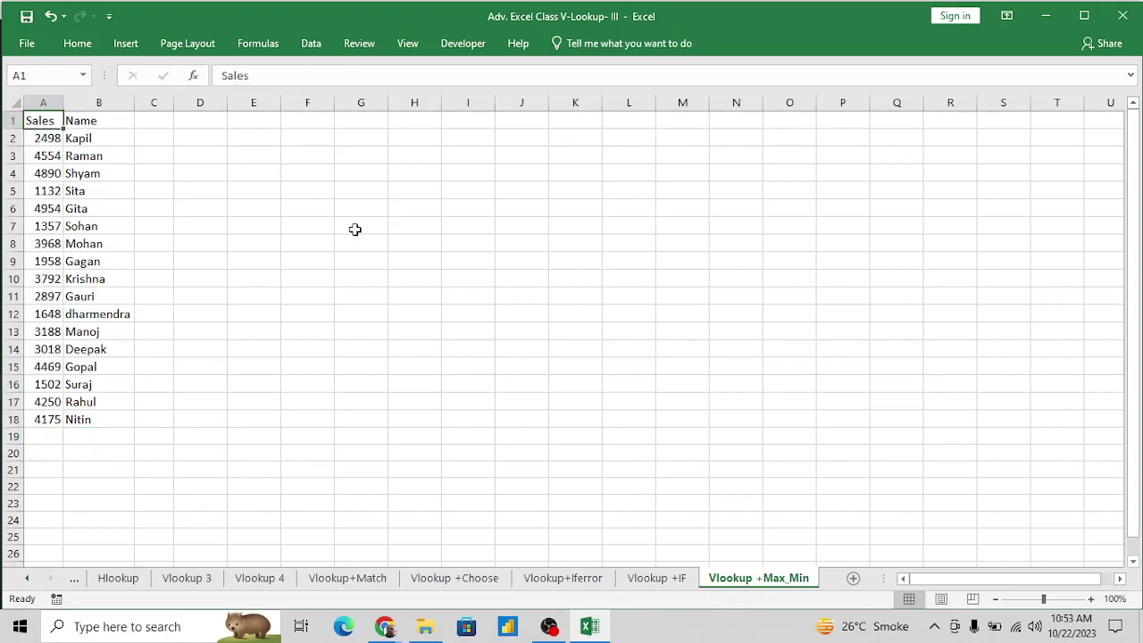
AutoFit the widths of the Sales and Name columns to their contents.
key("ctrl+a")
key("alt+o")
key("c")
key("a")
key("Right")
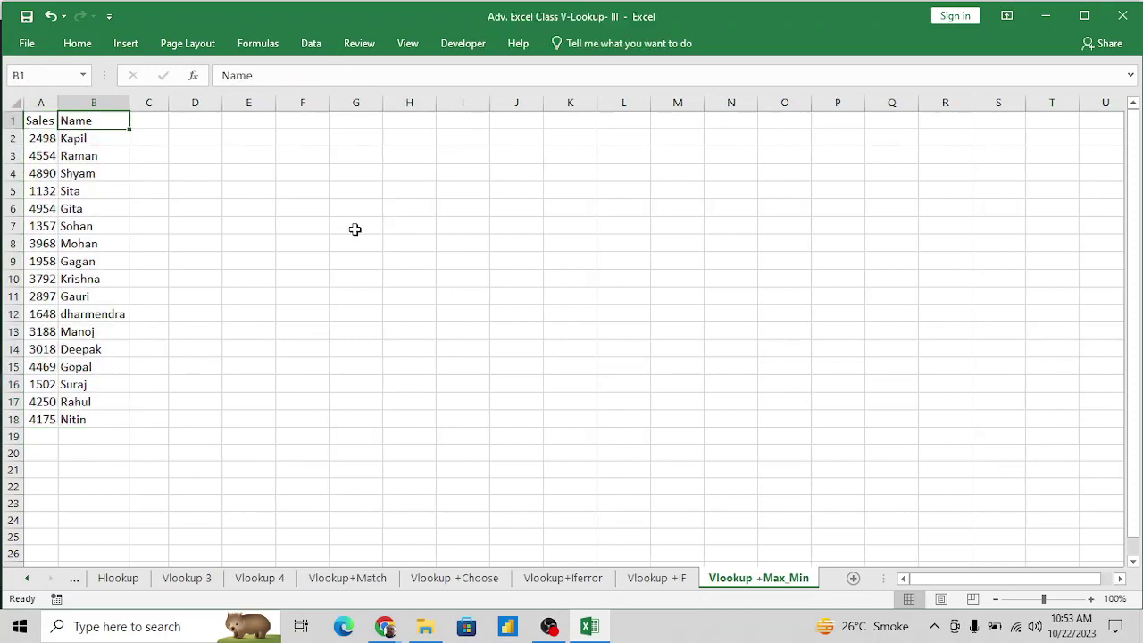
Replace the random-number formulas in column A with their static values using Paste Special Values.
key("Left")
key("Down")
key("ctrl+space")
key("ctrl+c")
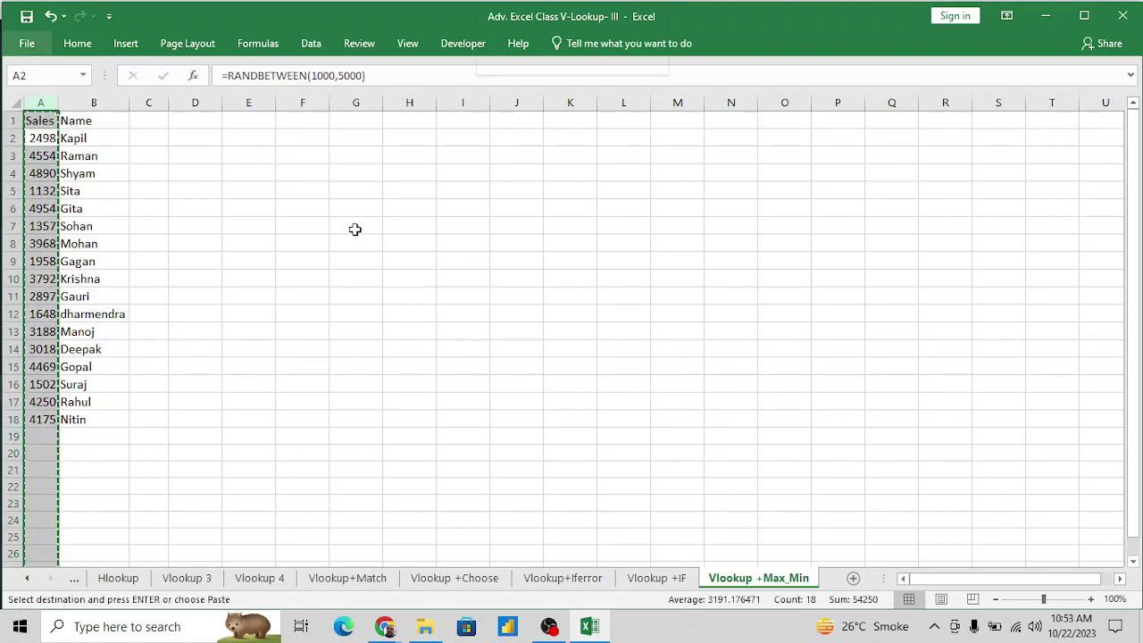
key("ctrl+alt+v")
key("v")
key("Return")
key("Escape")
Examine the Sales figures in A2:A18 together with the employee names in column B.
key("Up")
key("Right")
key("Left")
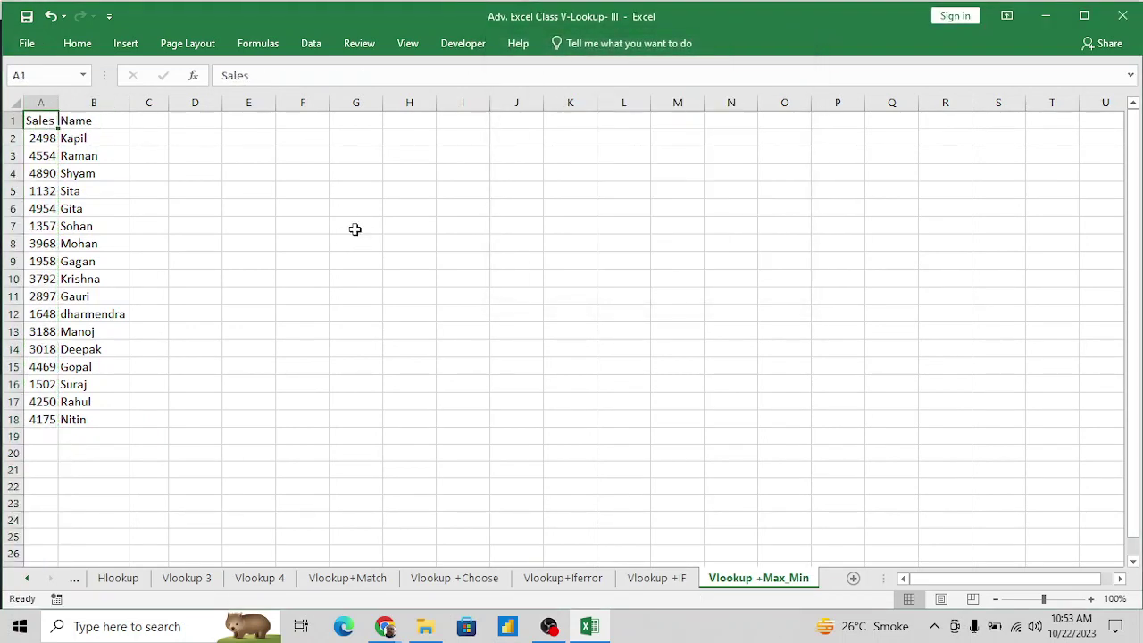
key("Right")
key("Down")
key("Down")
key("Down")
key("Down")
key("Down")
key("Down")
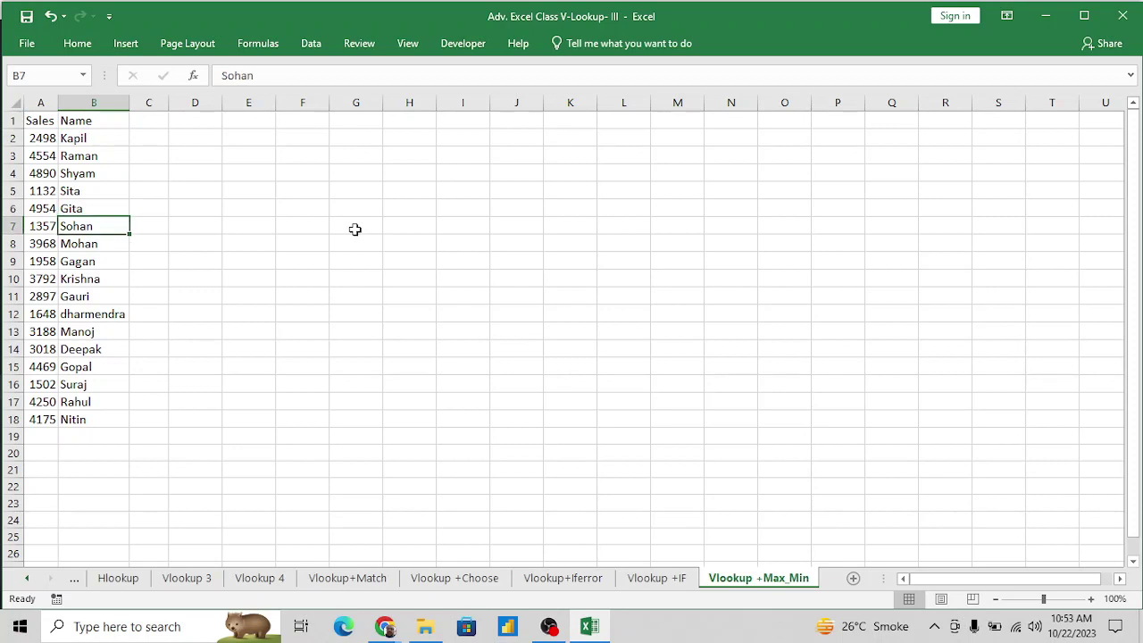
key("Left")
key("Up")
key("Up")
key("Up")
key("Up")
key("Up")
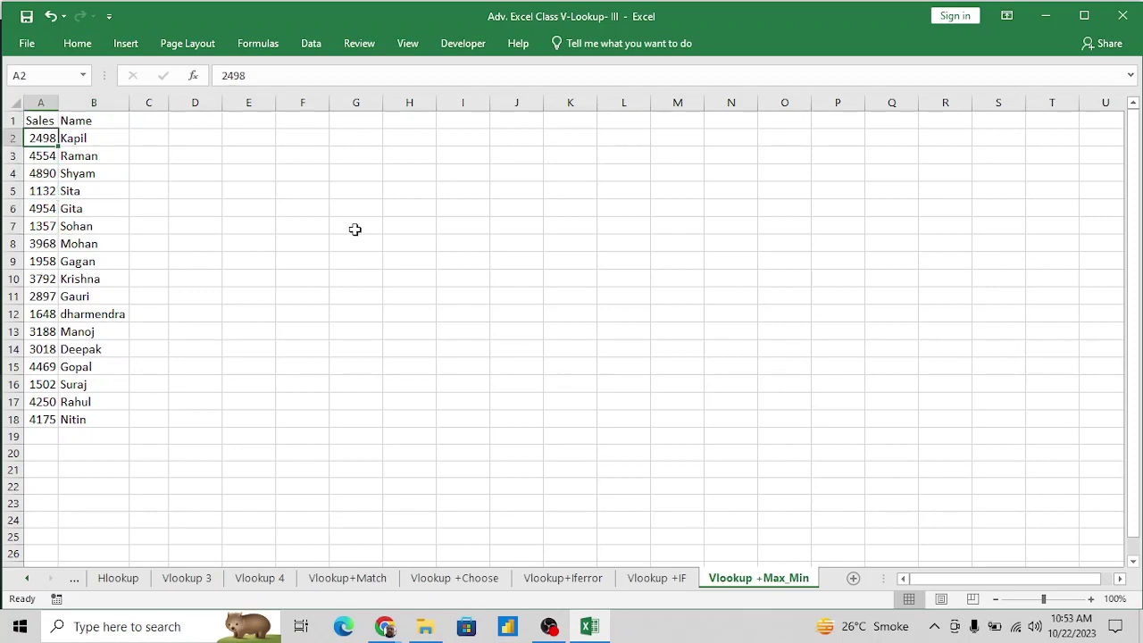
key("Up")
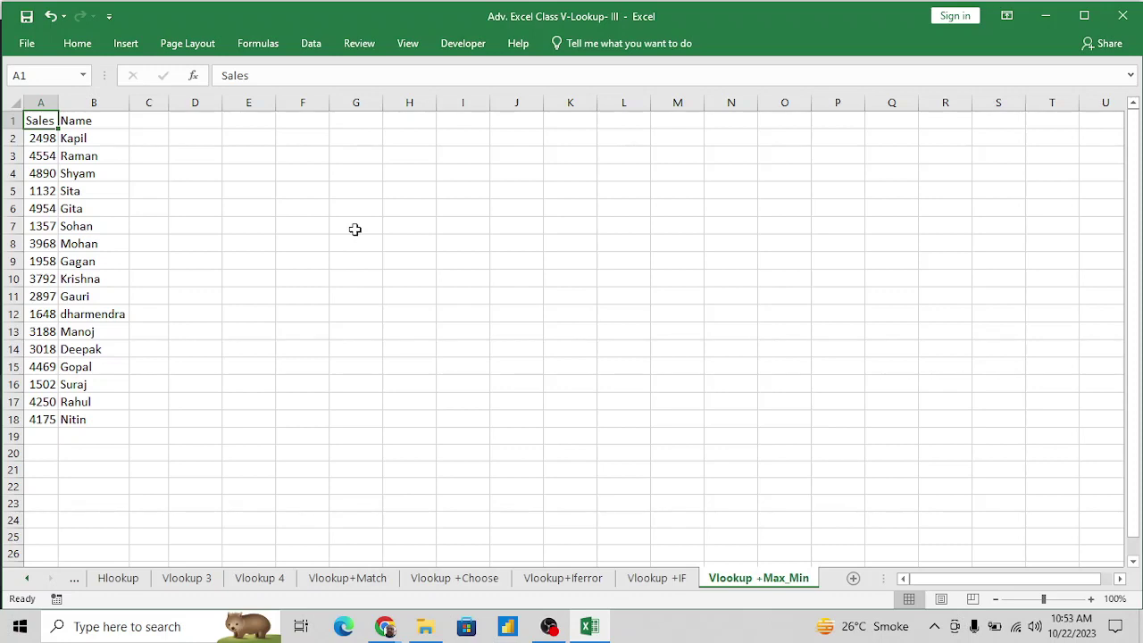
key("Down")
key("Down")
key("Right")
key("Up")
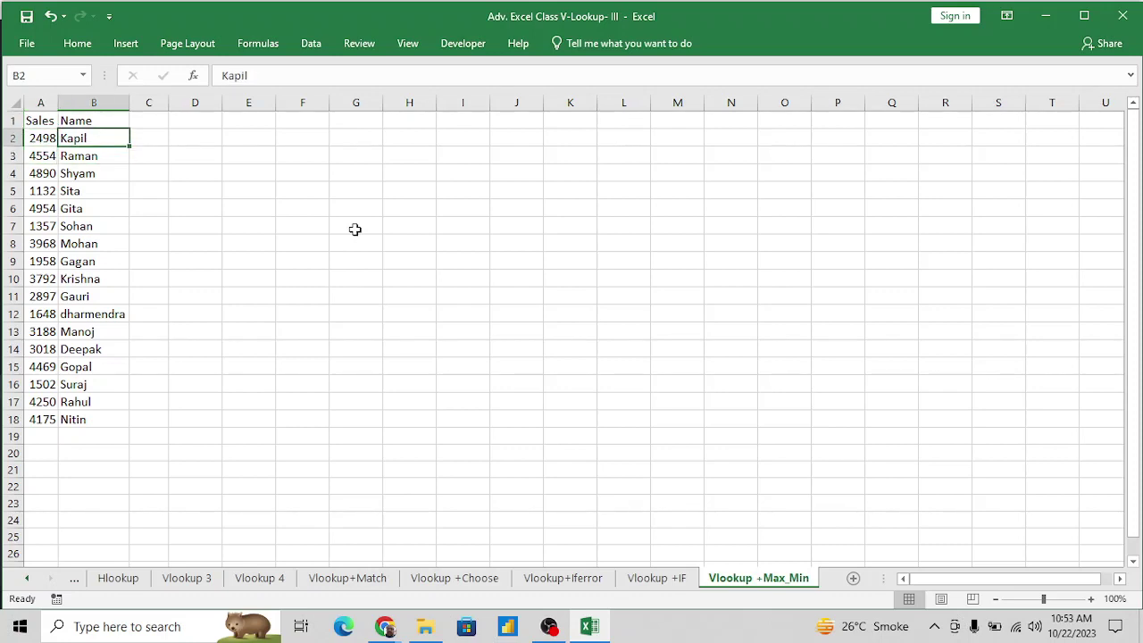
key("Left")
key("Right")
key("Left")
key("Down")
key("Down")
key("Down")
key("Down")
key("Down")
key("Down")
key("Down")
key("Down")
key("Down")
key("Down")
key("Down")
key("Down")
key("Down")
key("Down")
key("Down")
key("Down")
key("Up")
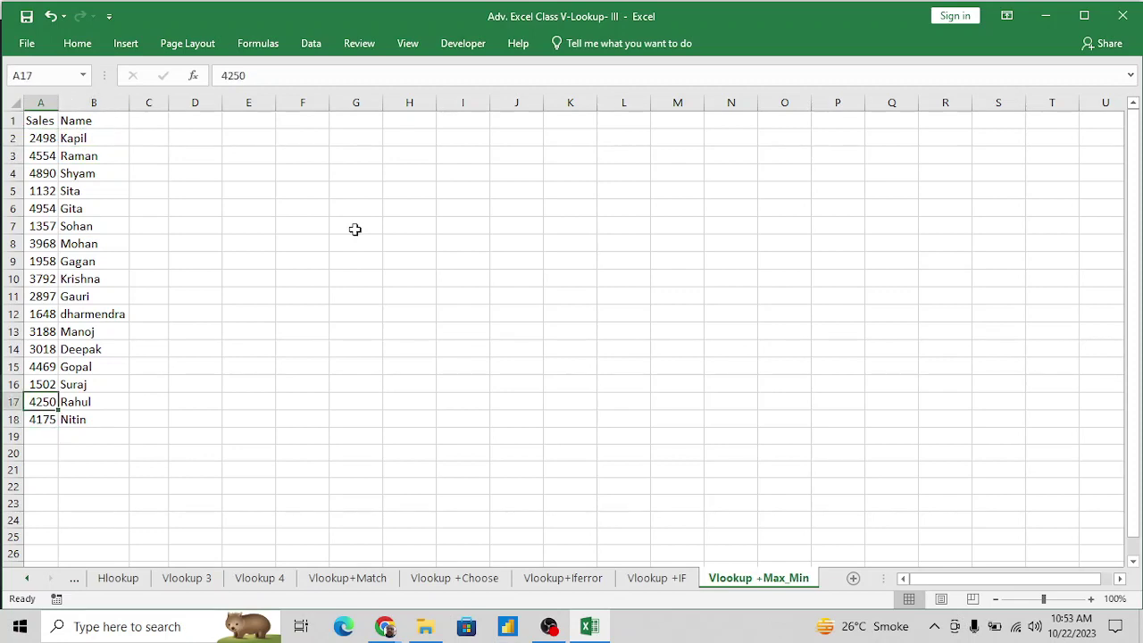
key("ctrl+Up")
key("Down")
key("ctrl+shift+Down")
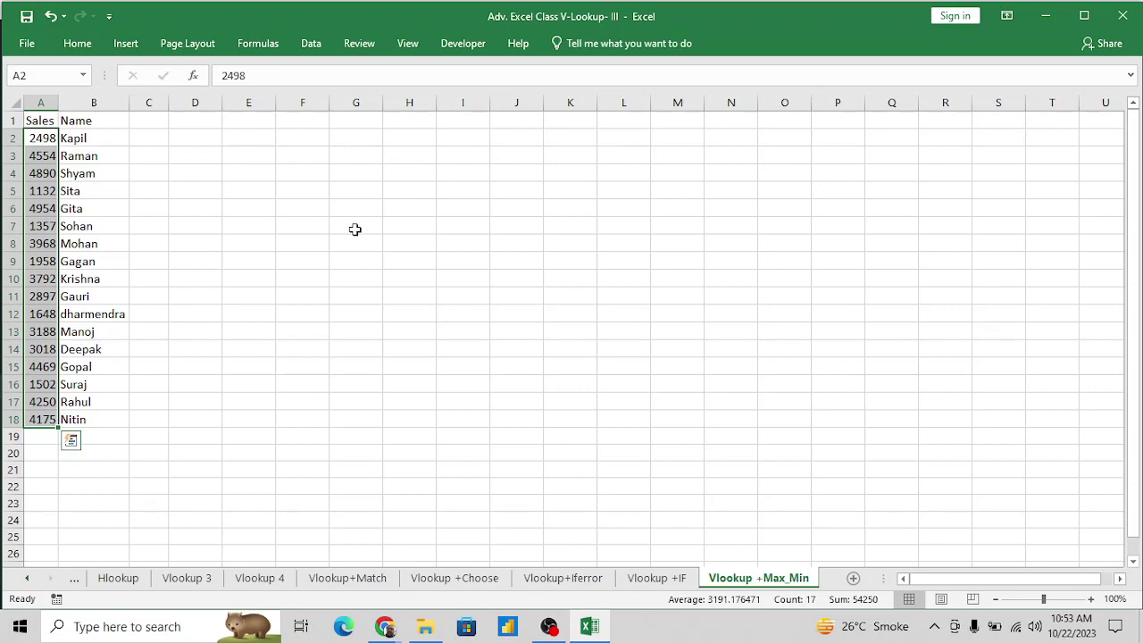
key("ctrl+shift+Up")
key("Down")
key("Down")
key("Down")
key("Down")
key("Down")
key("Down")
key("Down")
key("Down")
key("Down")
key("Down")
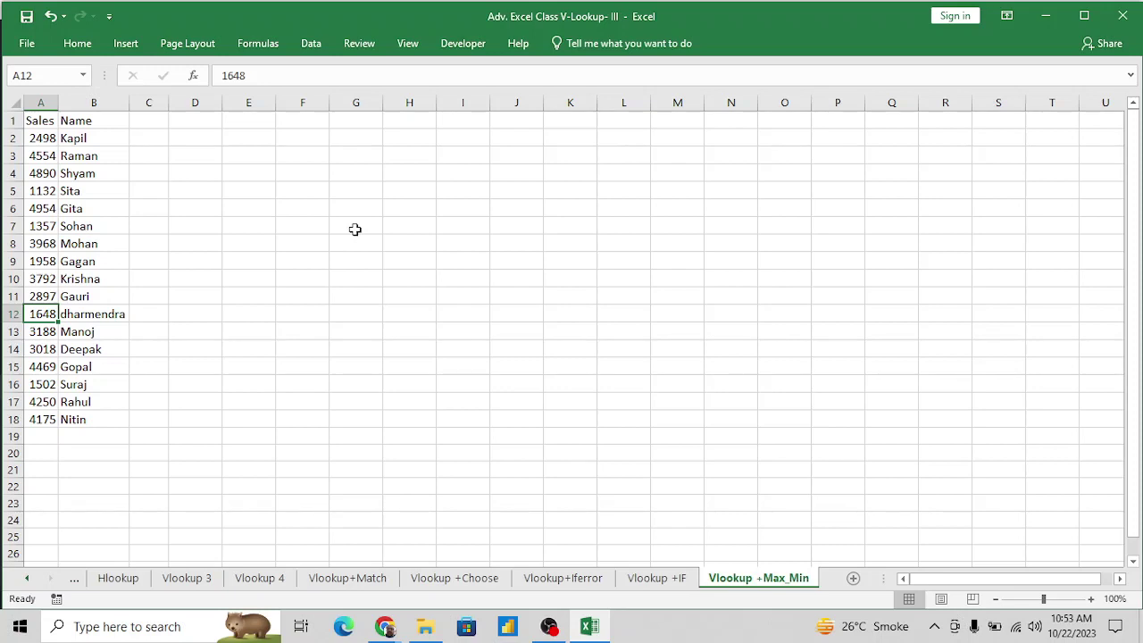
key("Down")
key("ctrl+Up")
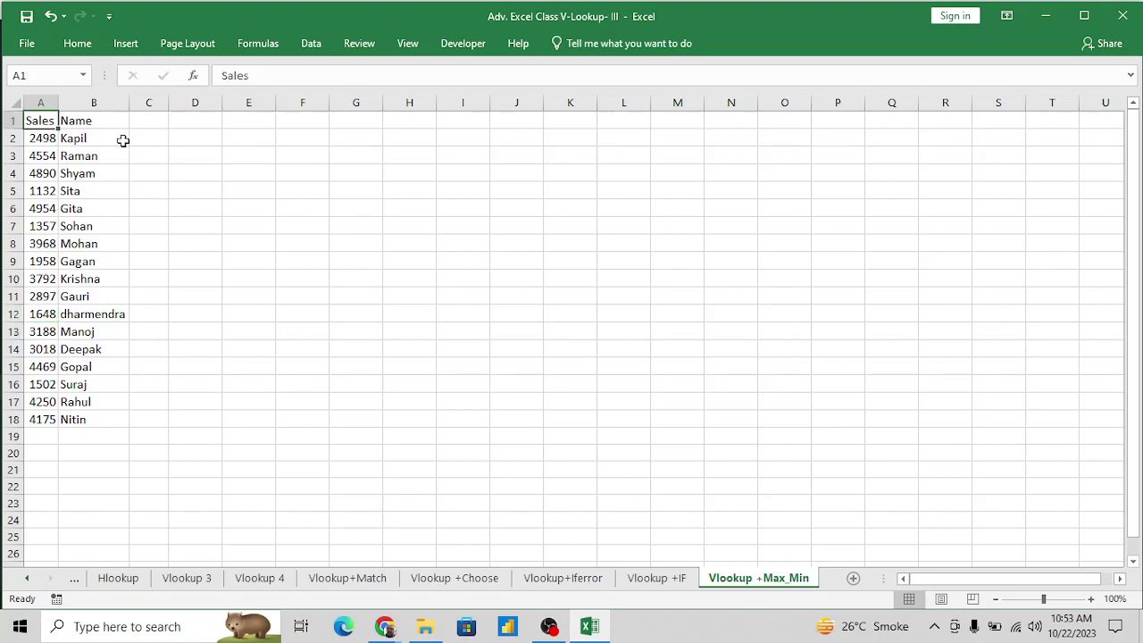
Widen column A and change its header in A1 to "Daily Sales".
left_click_drag(58, 103, 84, 103)
double_click(62, 121)
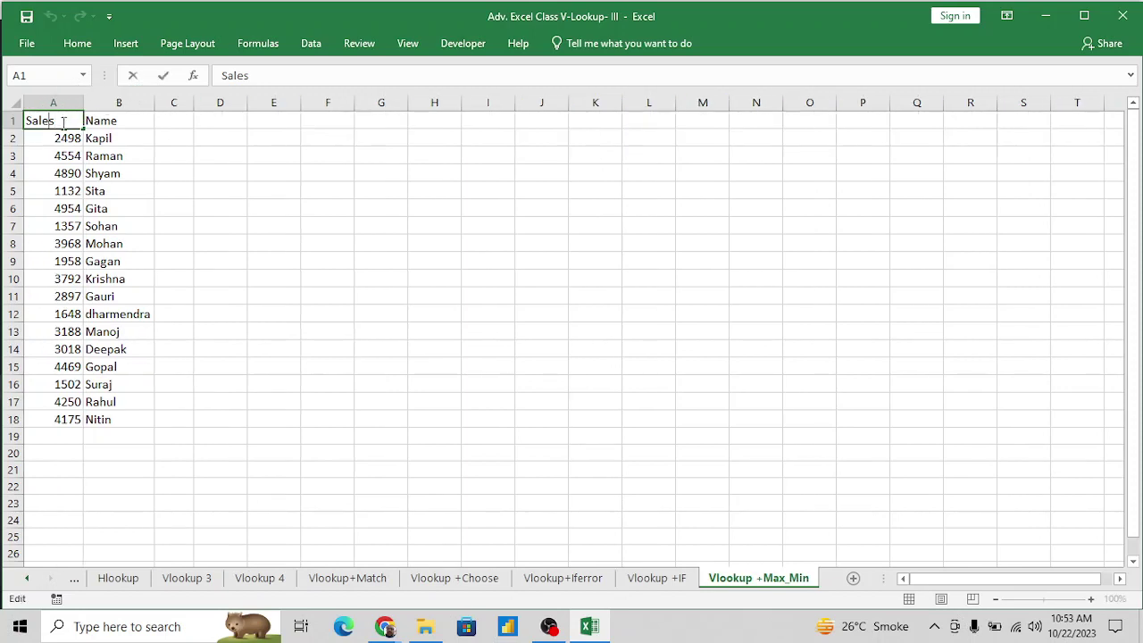
key("Home")
type("Dailyn ")
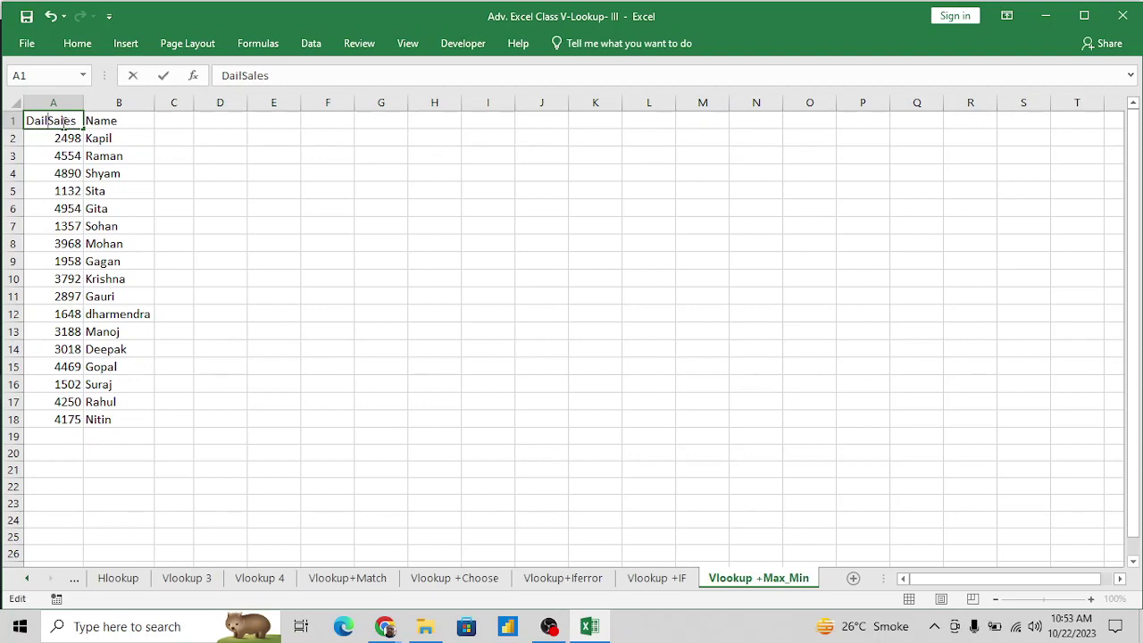
type("wis")
key("BackSpace")
key("BackSpace")
key("BackSpace")
key("BackSpace")
key("BackSpace")
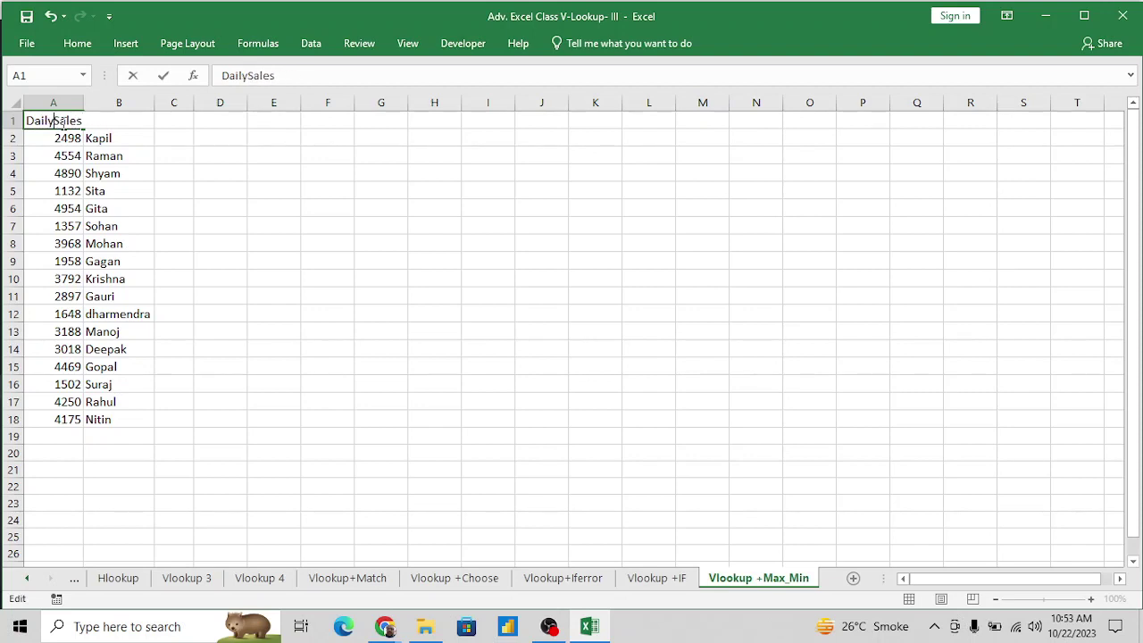
key("Return")
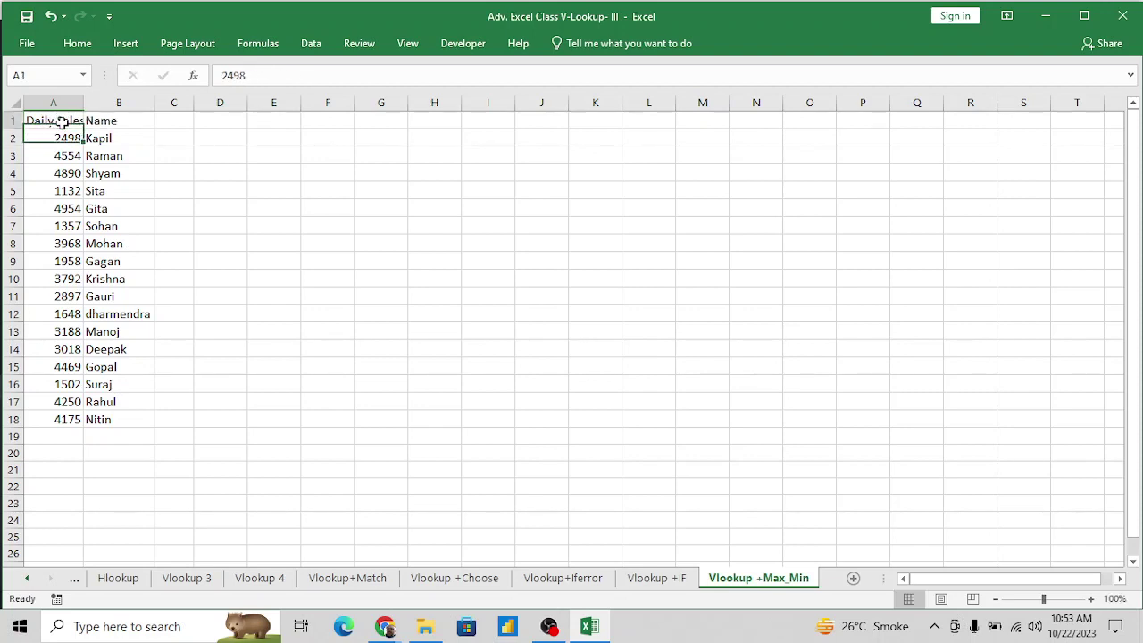
AutoFit the width of column A to the Daily Sales header.
left_click(61, 123)
key("alt+o")
key("c")
key("a")
Select the daily sales figures in A2:A18 to review the range.
key("Right")
key("Right")
key("Down")
key("Down")
key("Down")
key("Down")
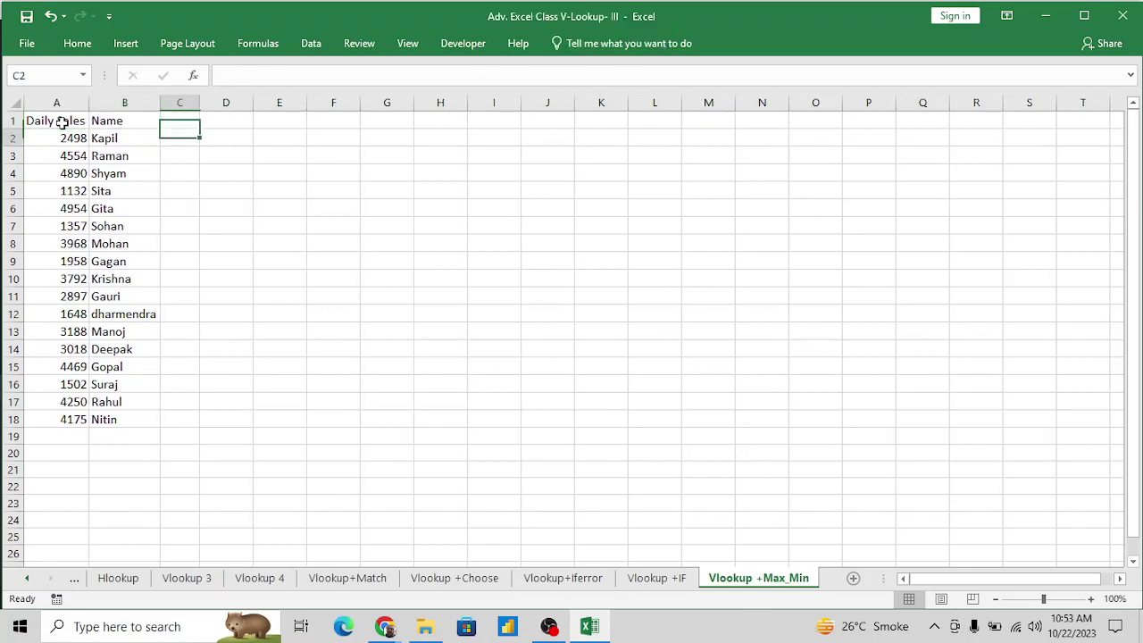
key("Left")
key("Left")
key("Up")
key("Up")
key("Up")
key("Up")
key("Down")
key("ctrl+shift+Down")
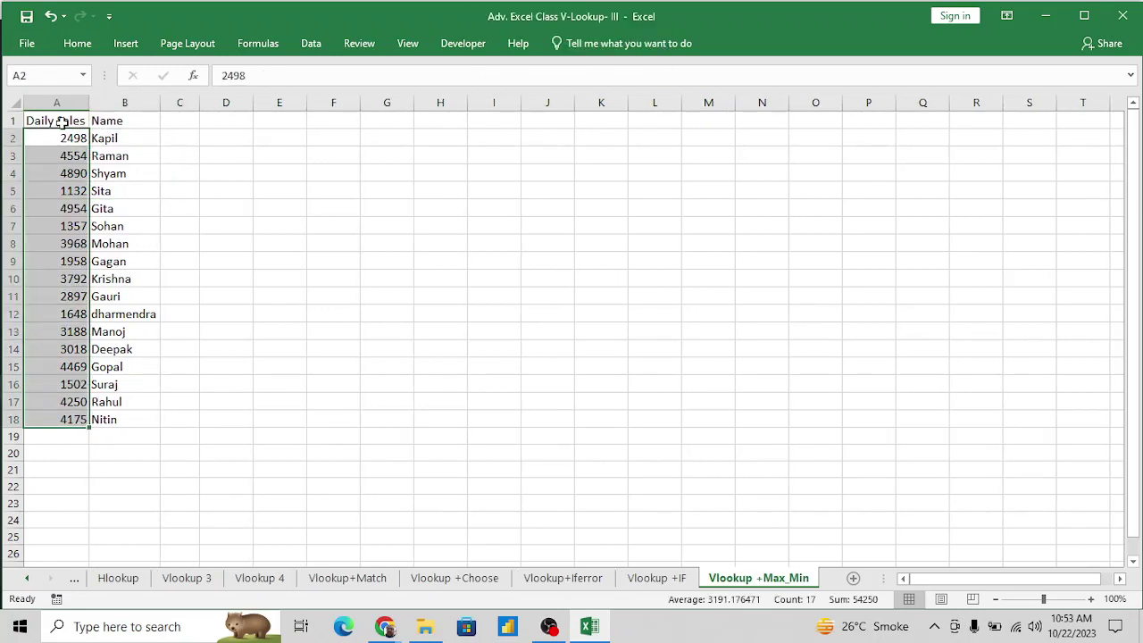
Enter the label "Max" in cell F3.
key("Down")
key("Right")
key("Right")
key("Right")
key("Right")
key("Right")
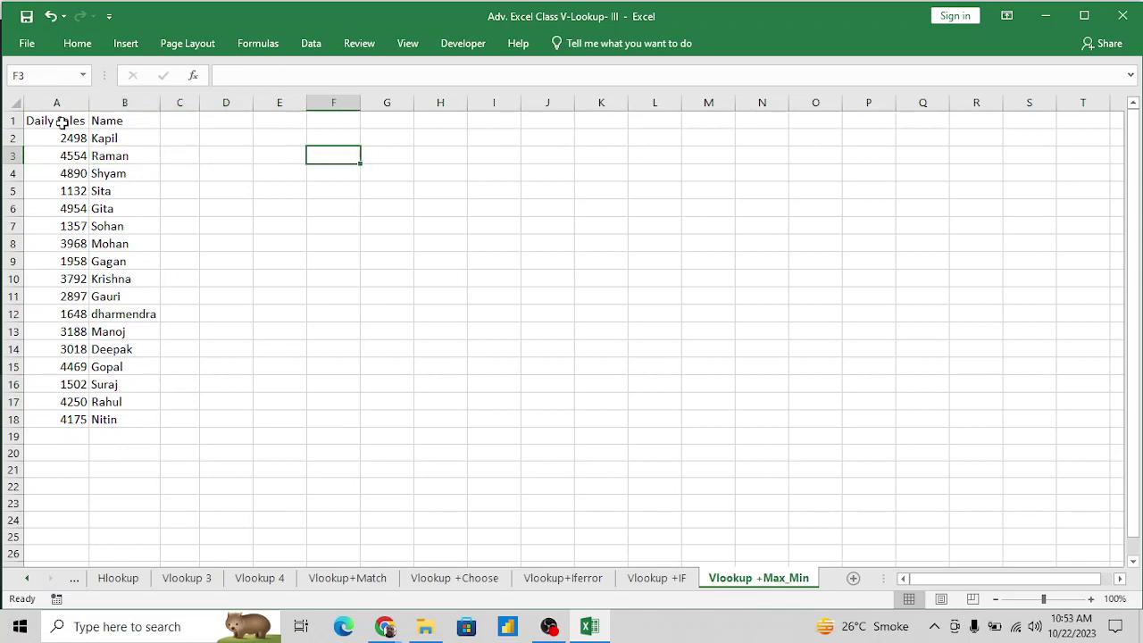
key("Right")
key("Left")
key("Right")
key("Left")
type("MAx")
key("Right")
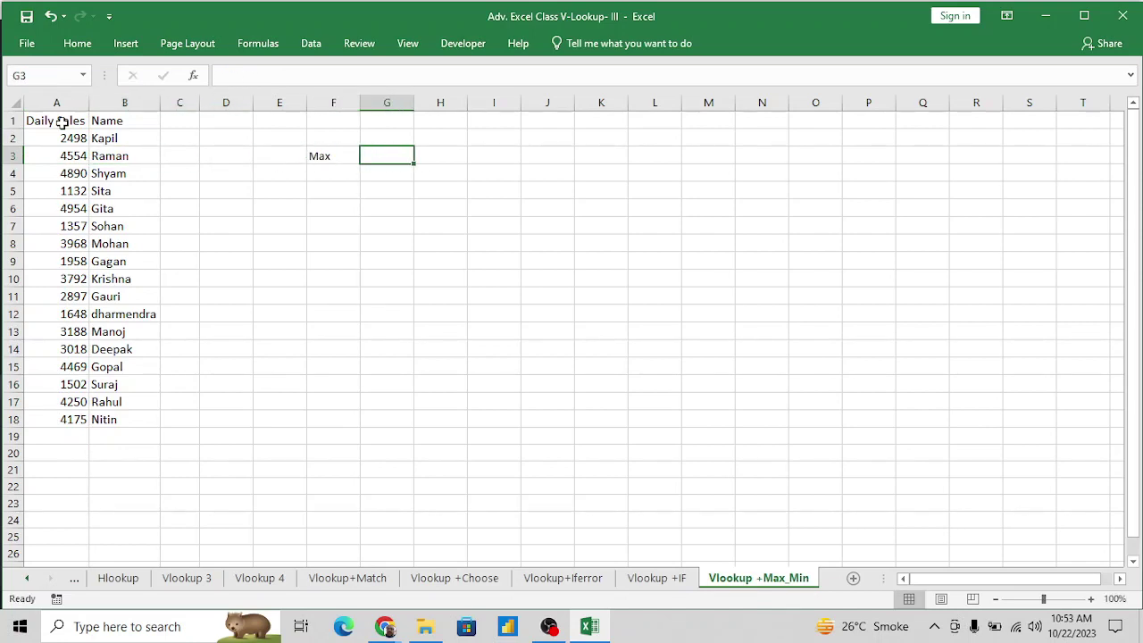
Calculate the maximum daily sale in G3 with =MAX(A2:A18).
type("=MA")
key("Down")
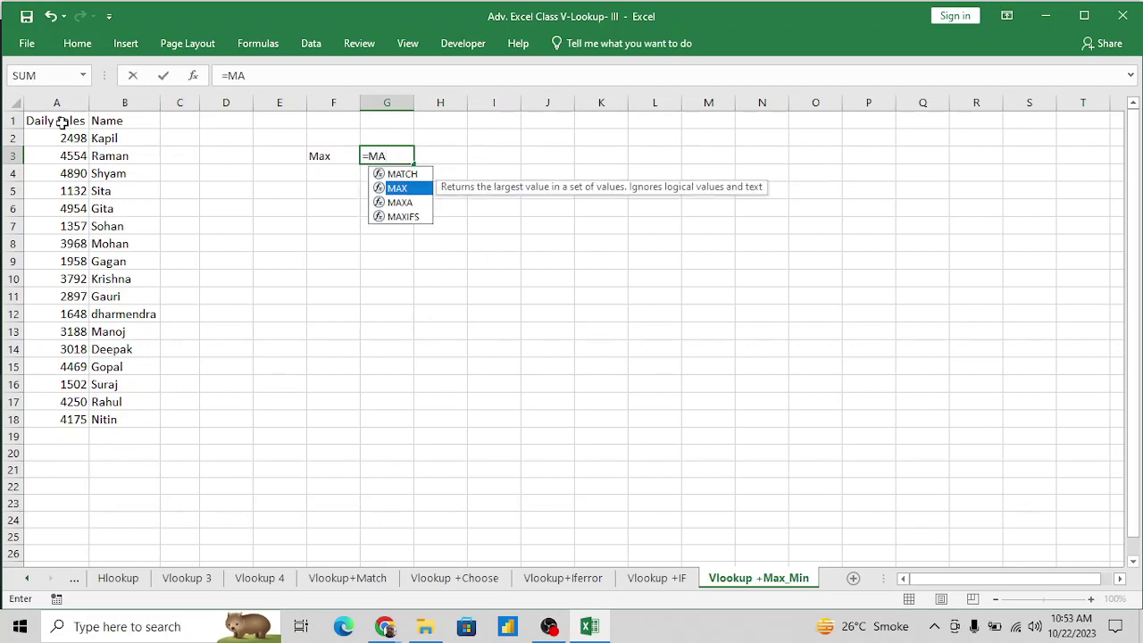
key("Tab")
key("Left")
key("Left")
key("Left")
key("Left")
key("Left")
key("Left")
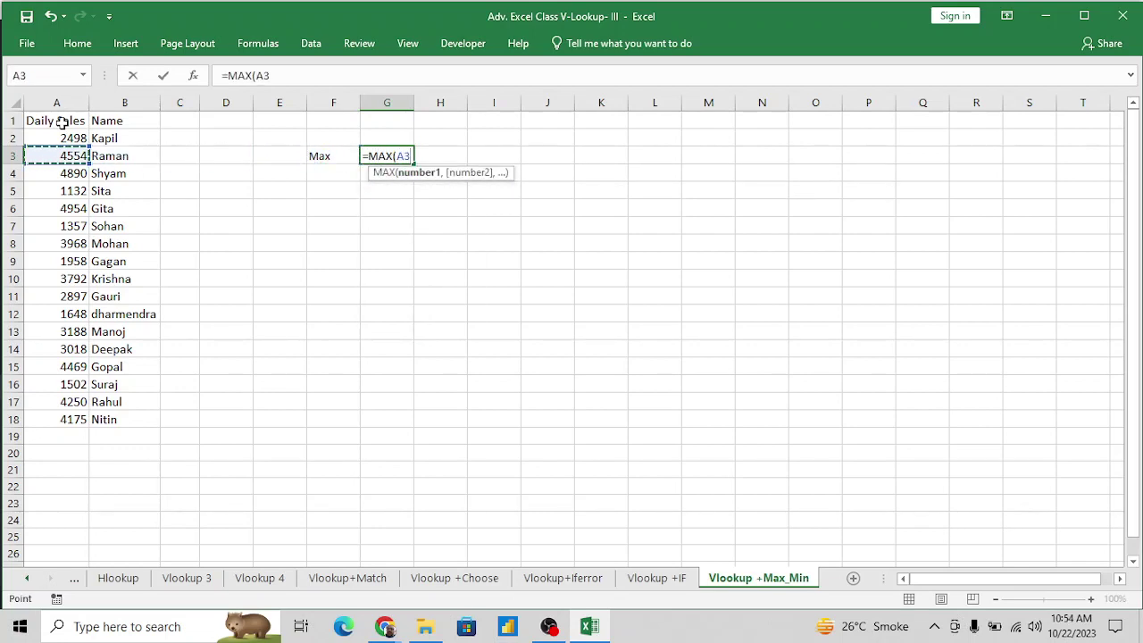
key("Up")
key("ctrl+shift+Down")
key("Return")
key("Up")
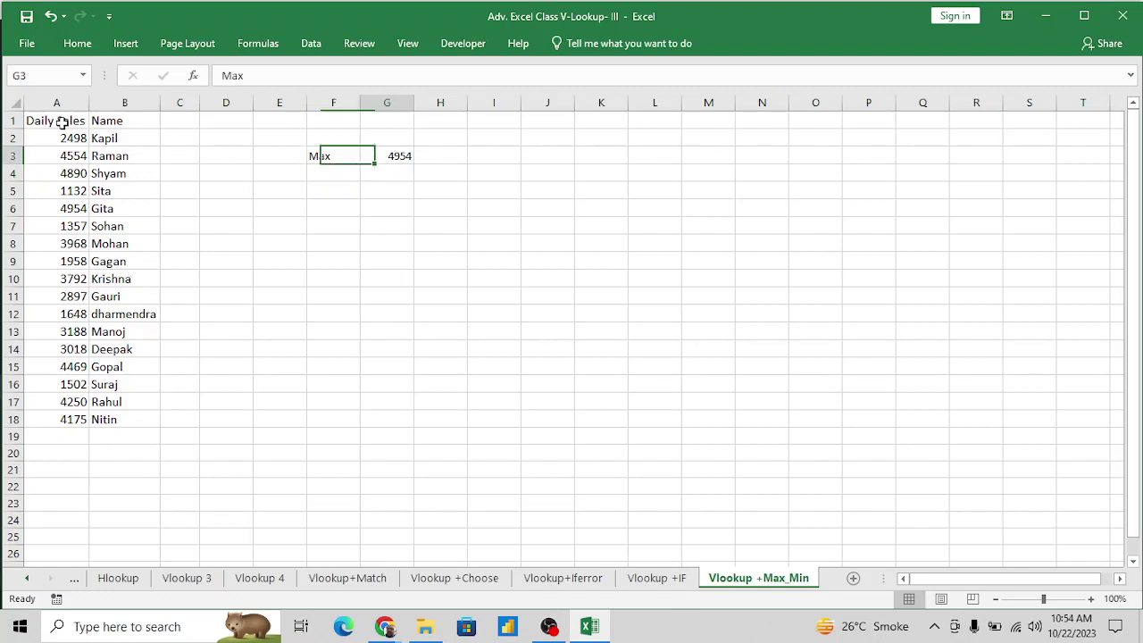
key("Right")
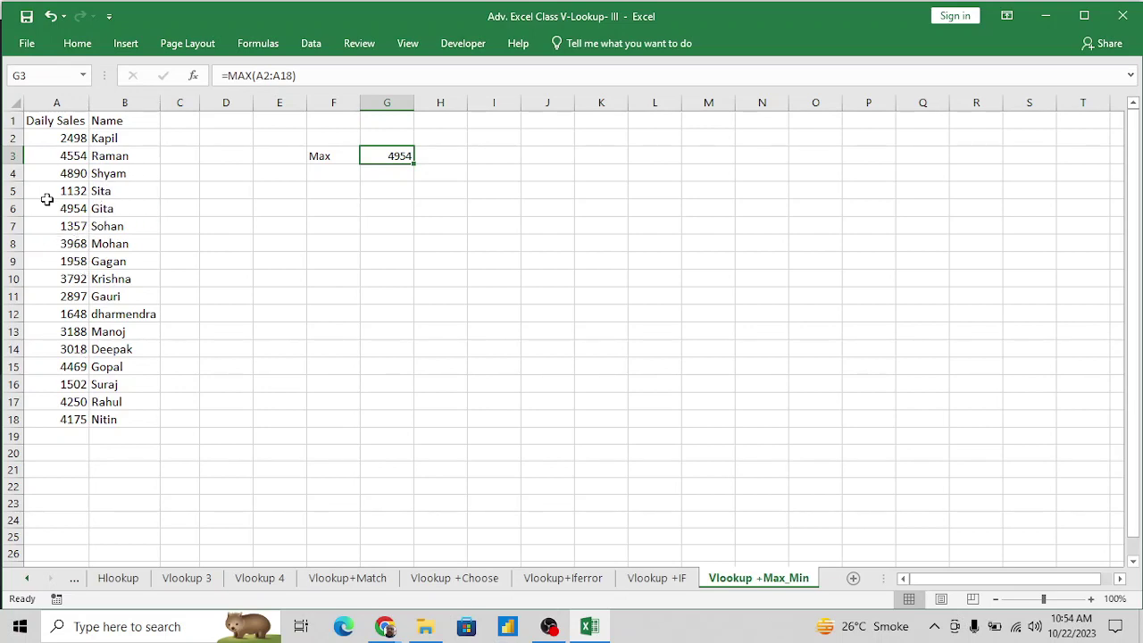
Check the daily sales figure and the name beside it in row 6.
left_click(49, 205)
key("shift+Right")
key("Right")
key("Right")
key("Right")
key("Right")
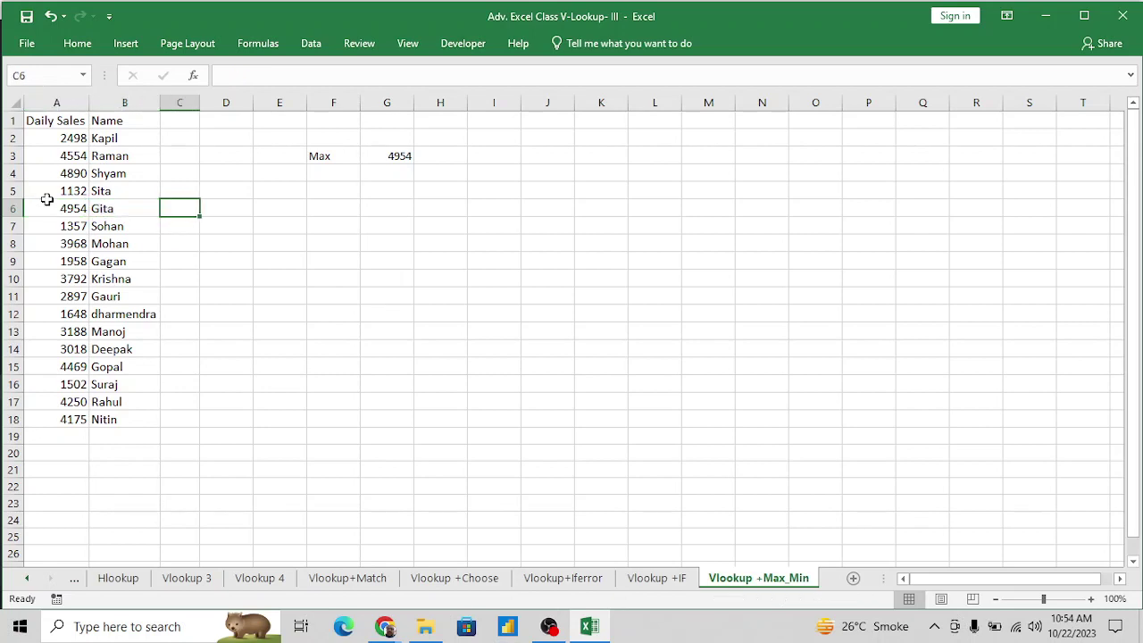
Search column A for the maximum value 4954 copied from G3 and select the name beside the match.
key("Up")
key("Up")
key("Up")
key("Right")
key("Right")
key("ctrl+c")
key("Left")
key("Left")
key("Left")
key("Left")
key("Left")
key("Left")
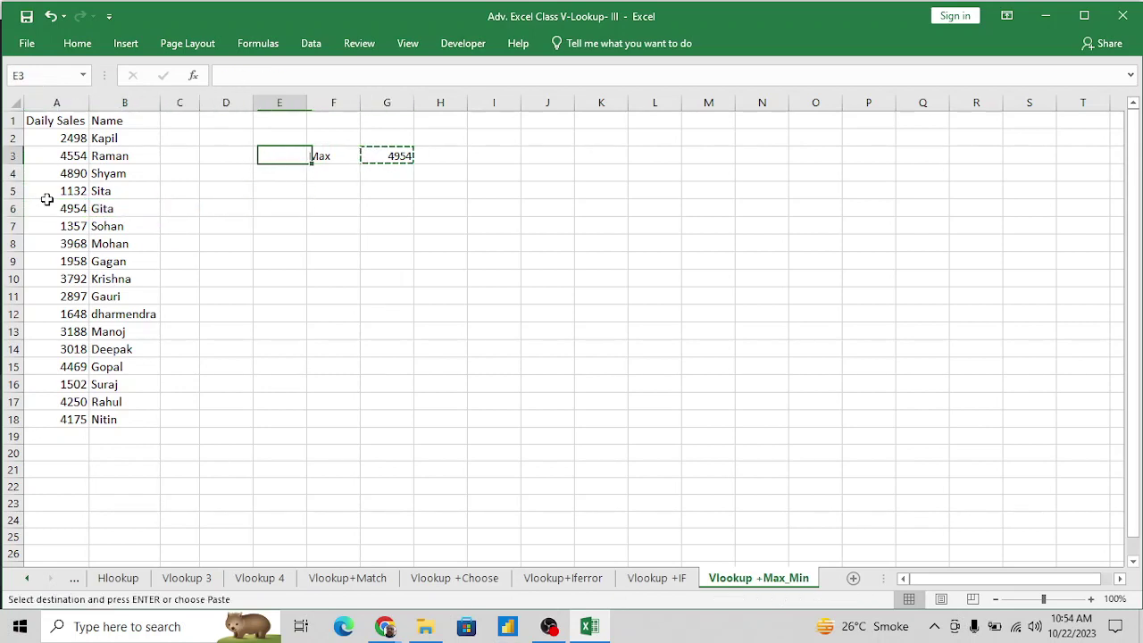
key("ctrl+space")
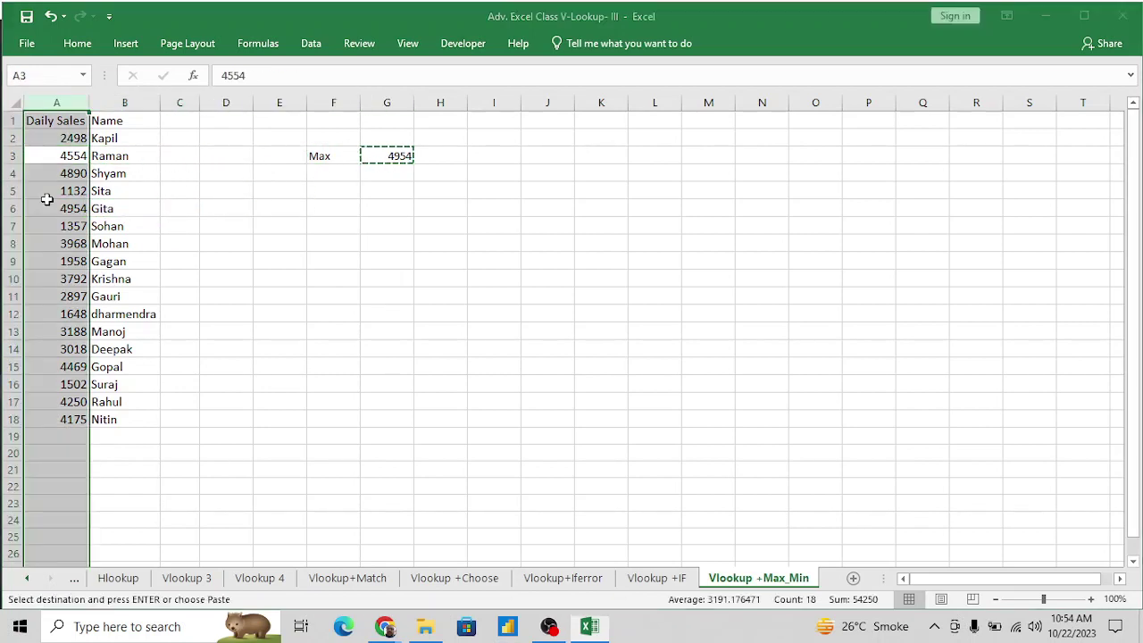
key("ctrl+f")
key("Return")
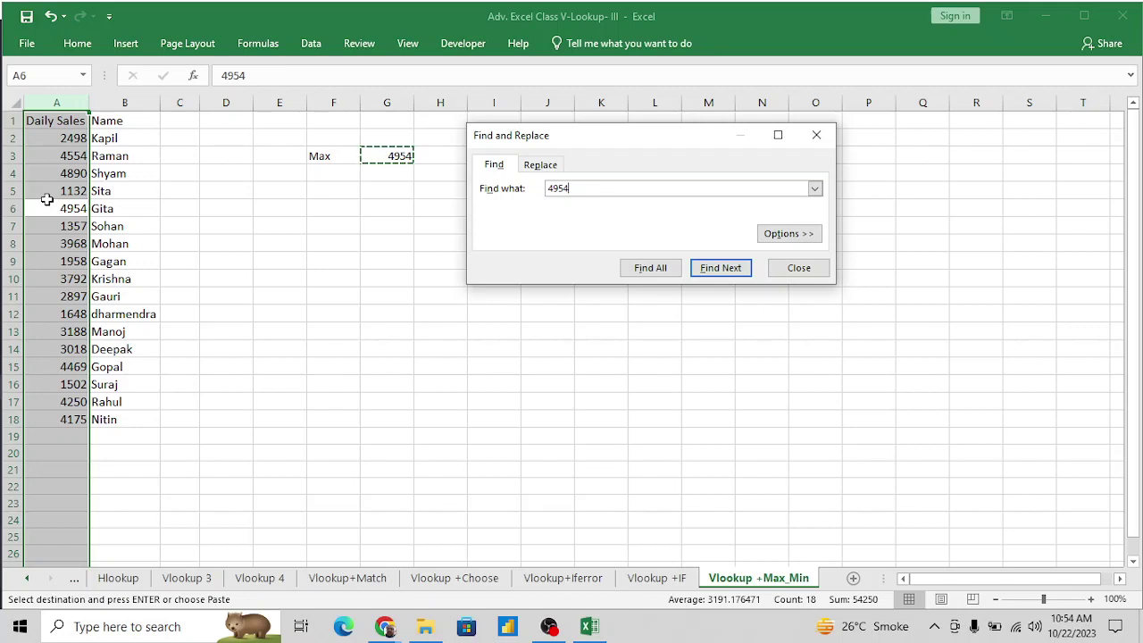
key("Escape")
key("Escape")
left_click(49, 207)
key("Right")
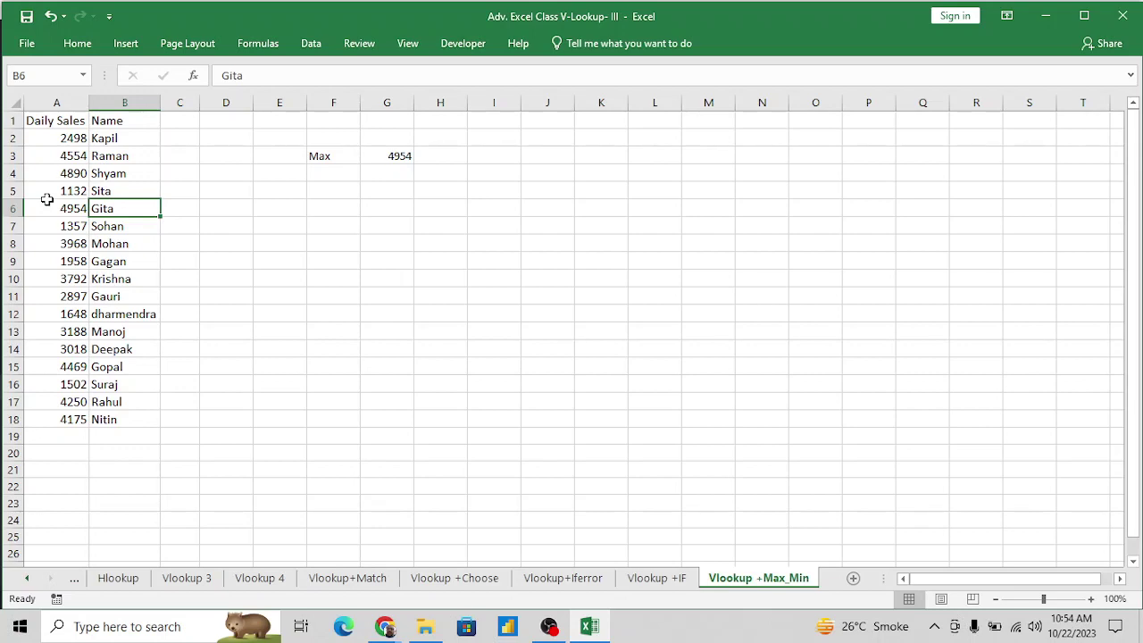
Enter the label "Min" in cell F4, below the Max label.
key("Up")
key("Right")
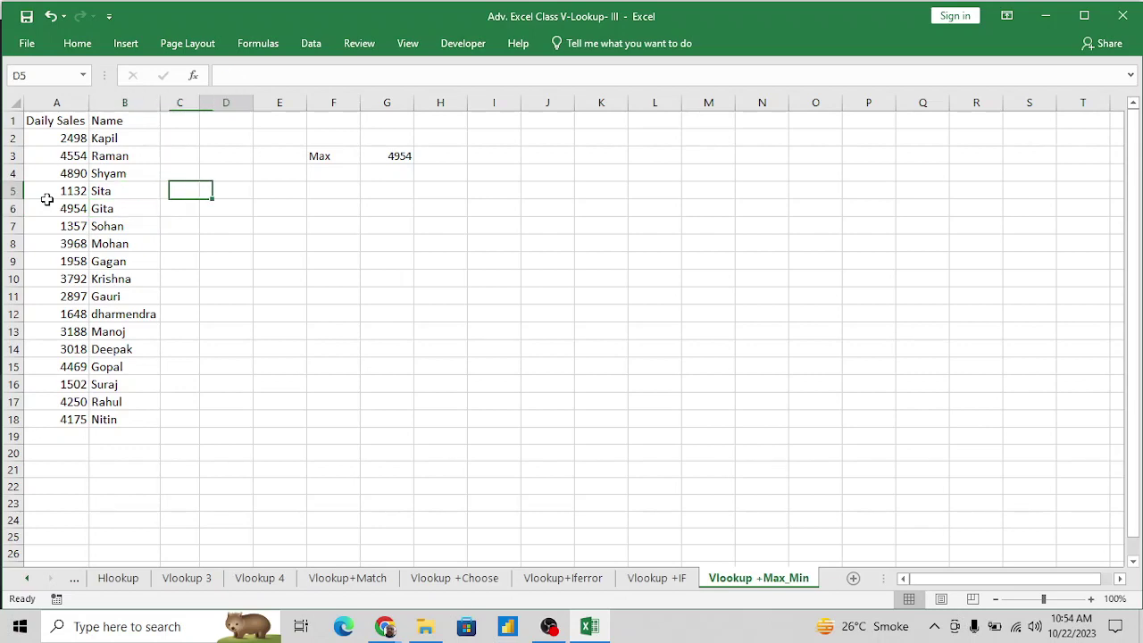
key("Right")
key("Right")
key("Right")
key("Up")
type("Min")
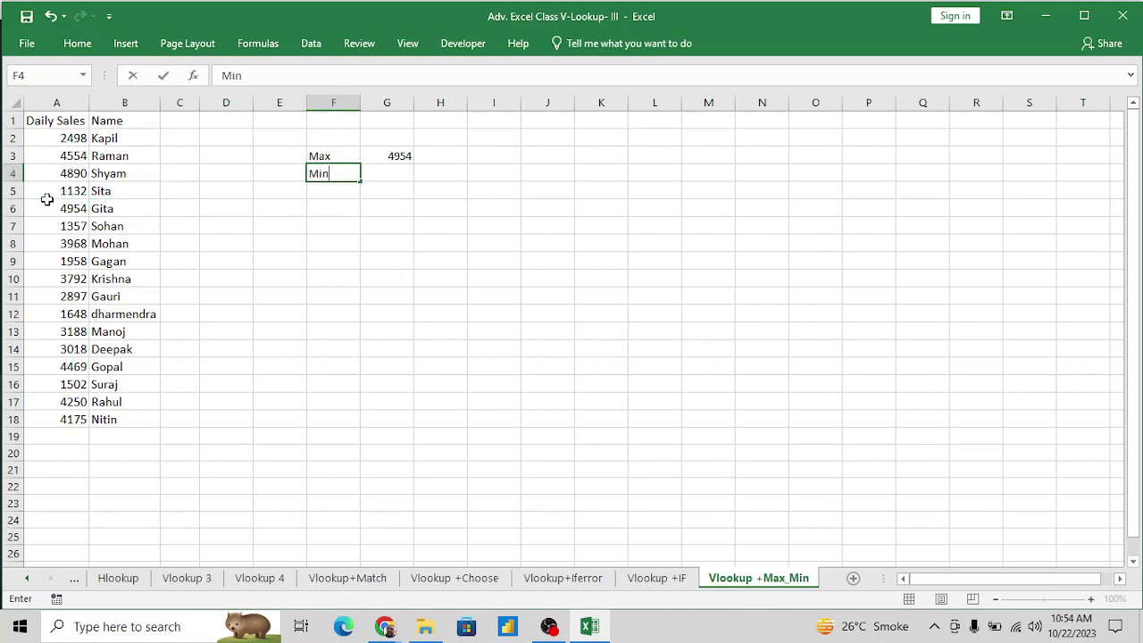
key("Right")
Calculate the minimum daily sale in G4 with =MIN(A2:A18).
type("=min")
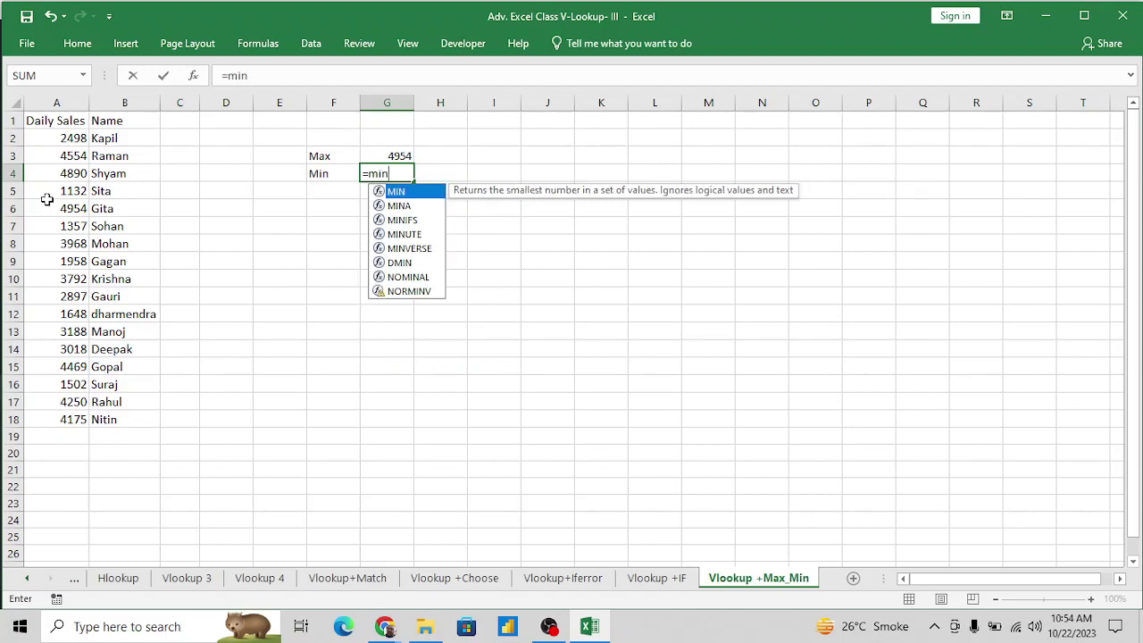
key("Tab")
key("Left")
key("Left")
key("Left")
key("Left")
key("Left")
key("Left")
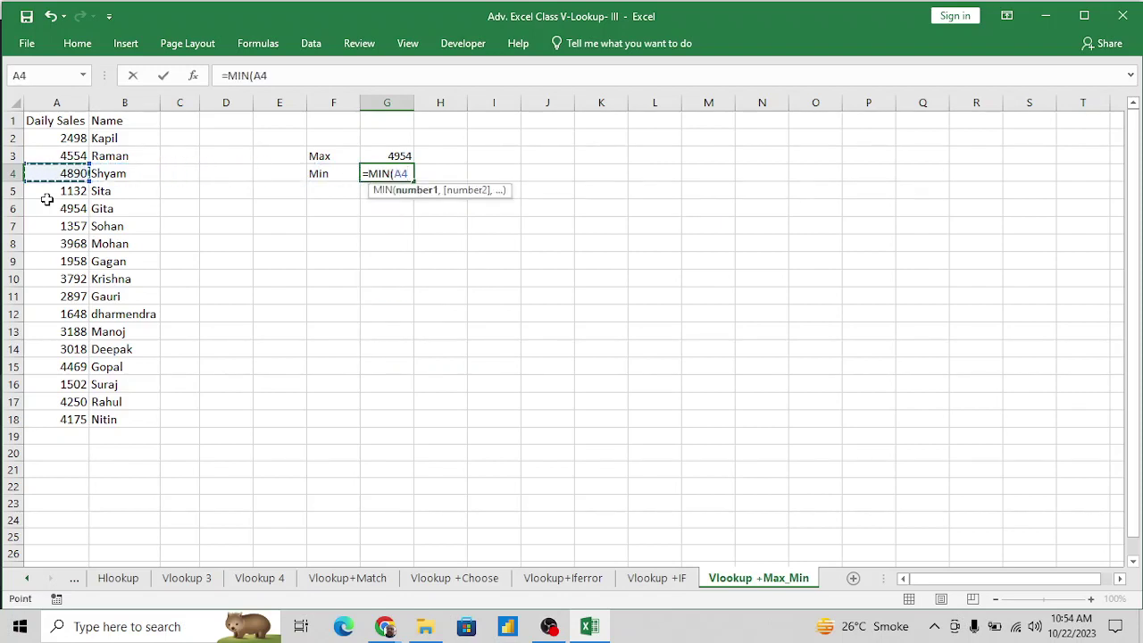
key("Up")
key("Up")
key("Up")
key("Down")
key("ctrl+shift+Down")
key("Return")
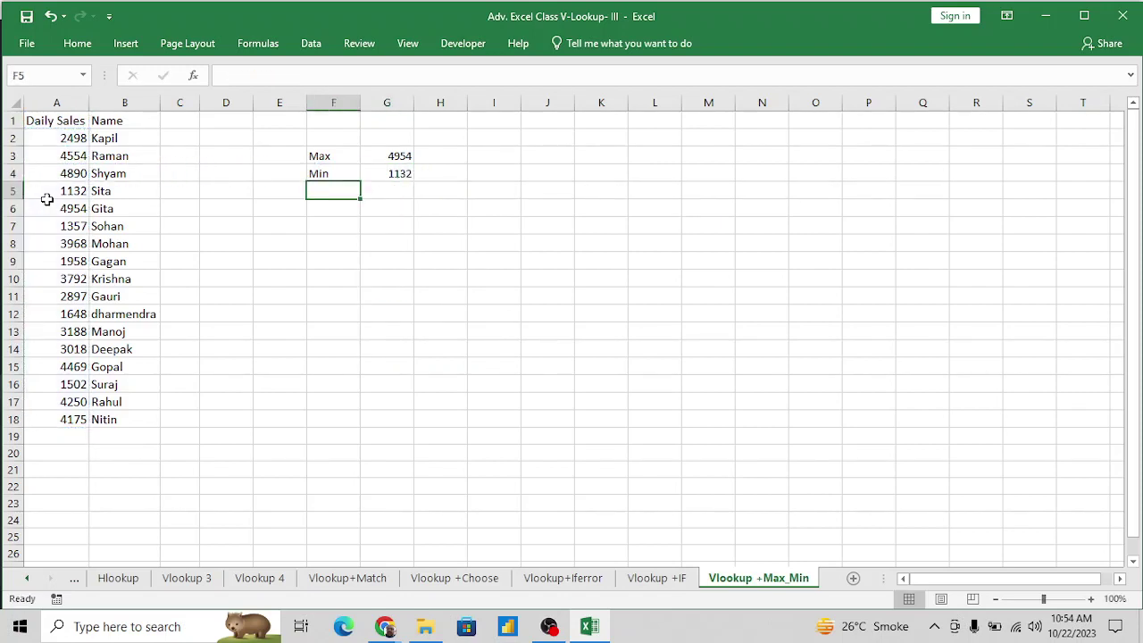
key("Right")
key("Up")
key("Up")
key("Down")
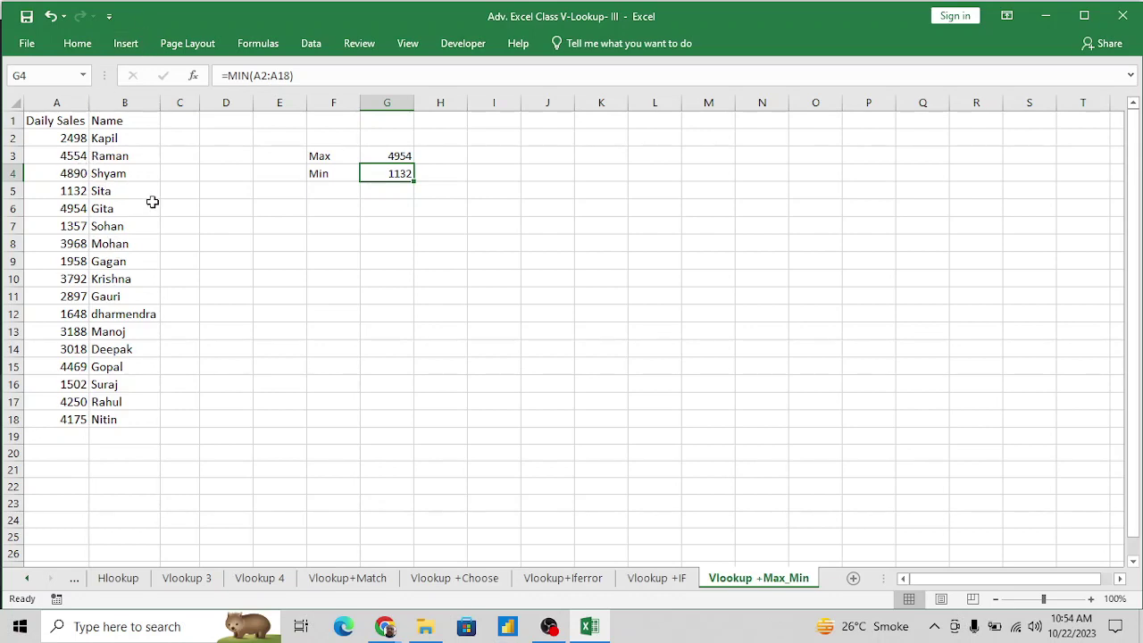
Enter the question "find the name of persion who have maximum sales" in cell H6.
left_click(349, 242)
key("Right")
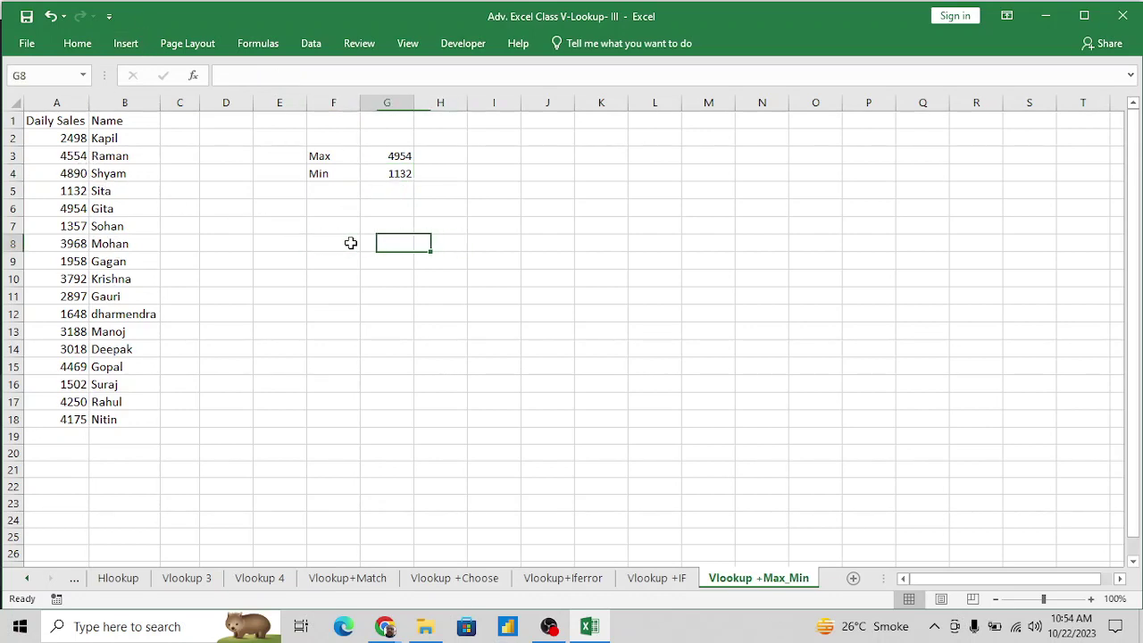
key("Up")
key("Up")
key("Right")
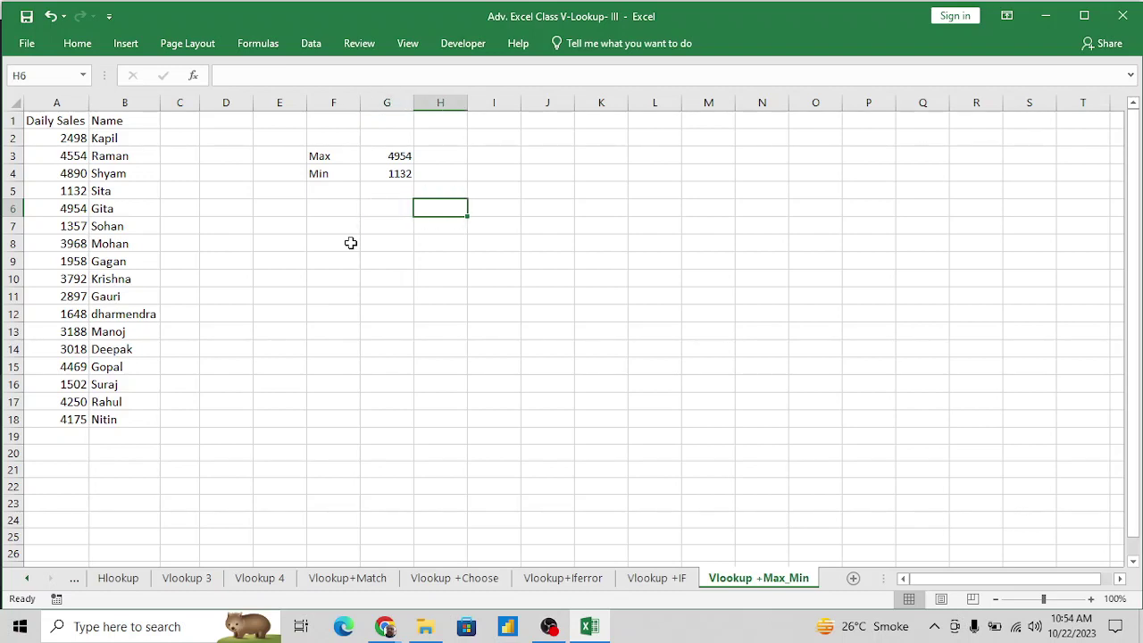
type("find the")
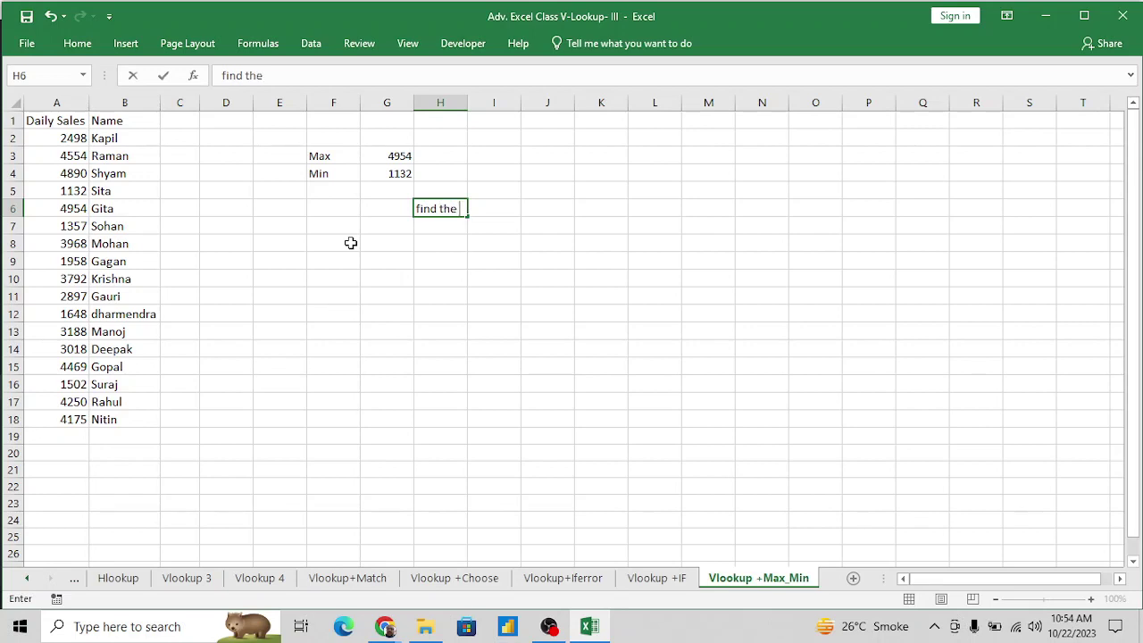
type(" name of per")
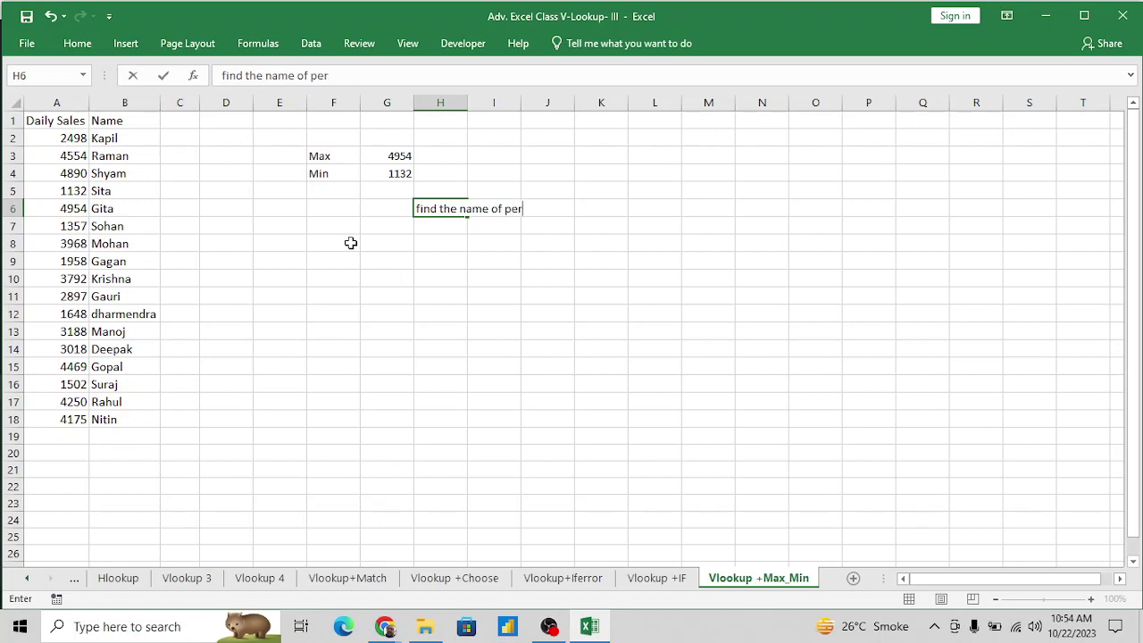
type("sion who have max")
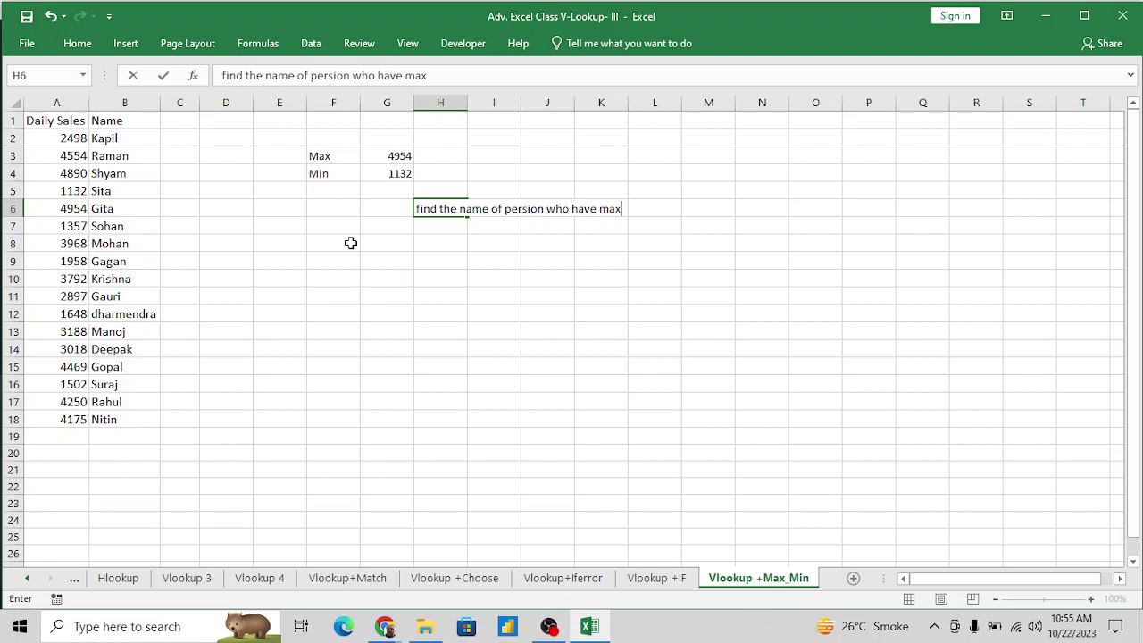
type("imumm")
key("BackSpace")
type("sales")
key("Return")
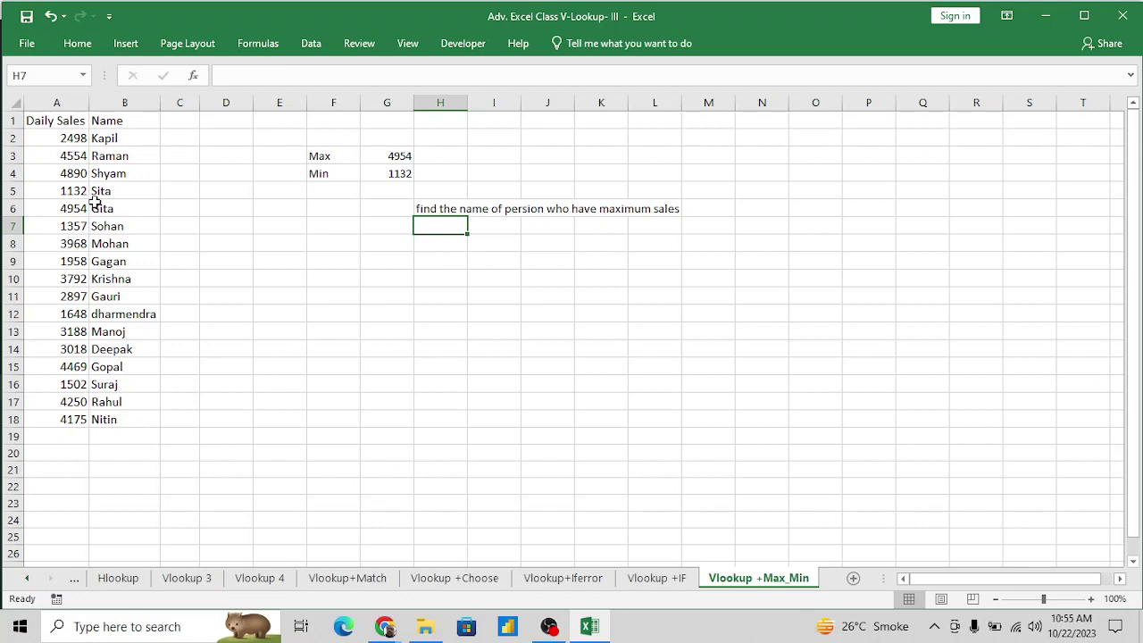
Enter the label "Name of Max Sale" in cell G8.
left_click(437, 250)
key("Left")
key("Right")
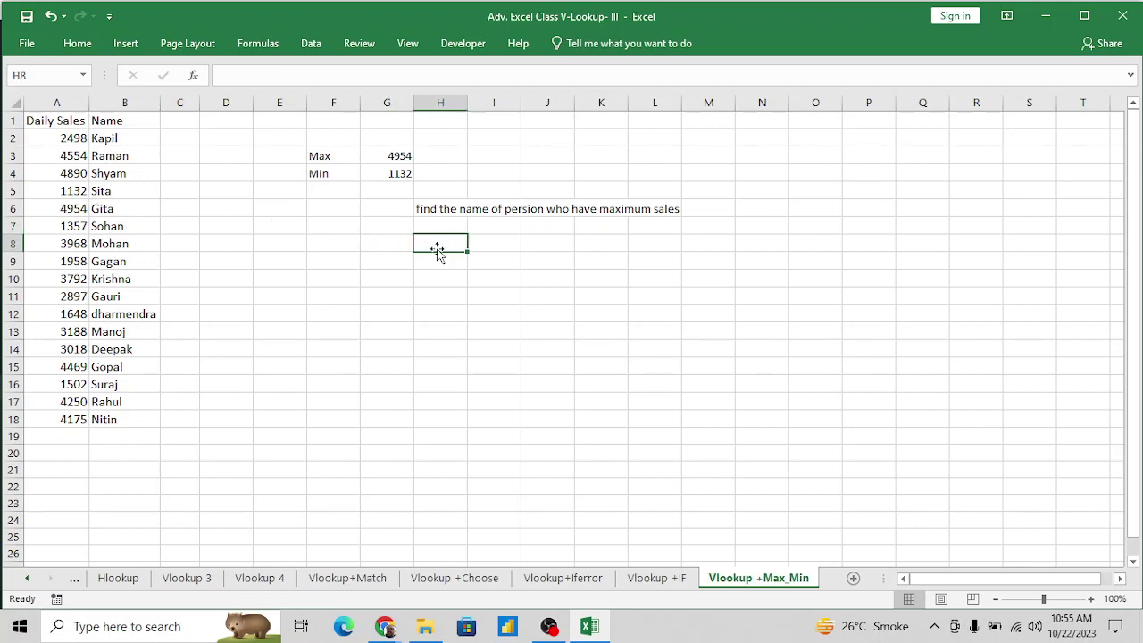
key("Left")
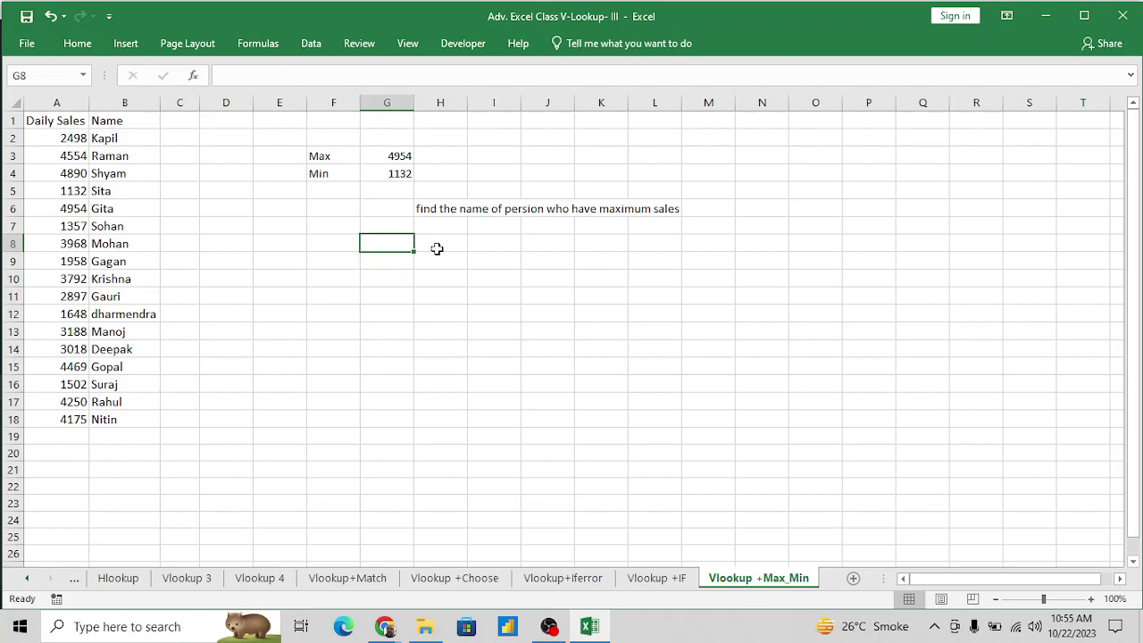
type("Name of")
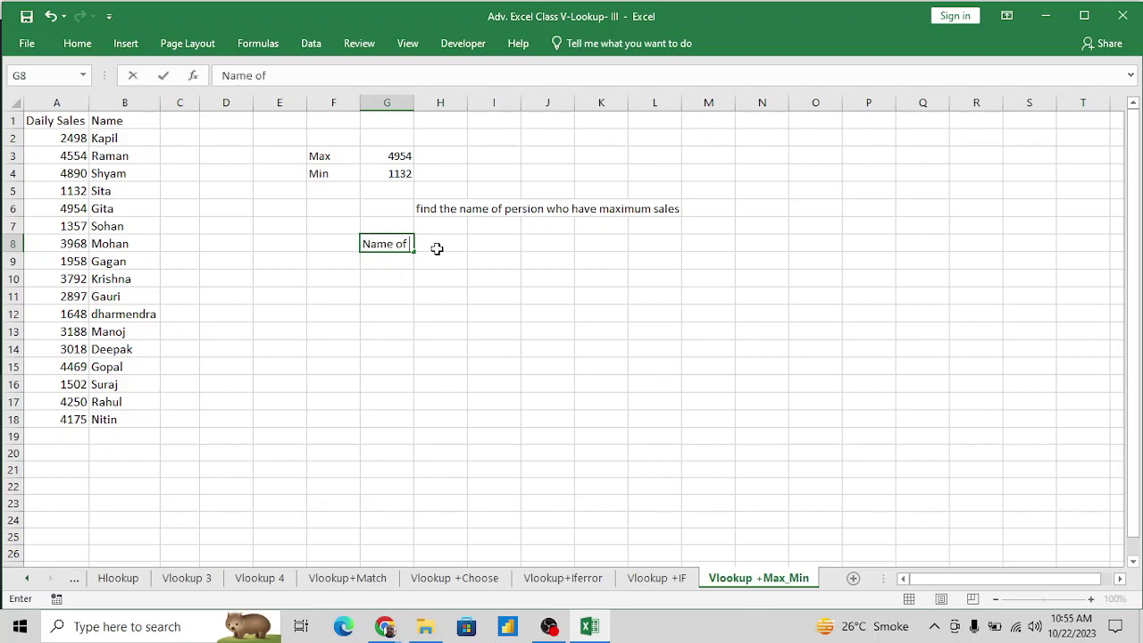
type(" Max Sale")
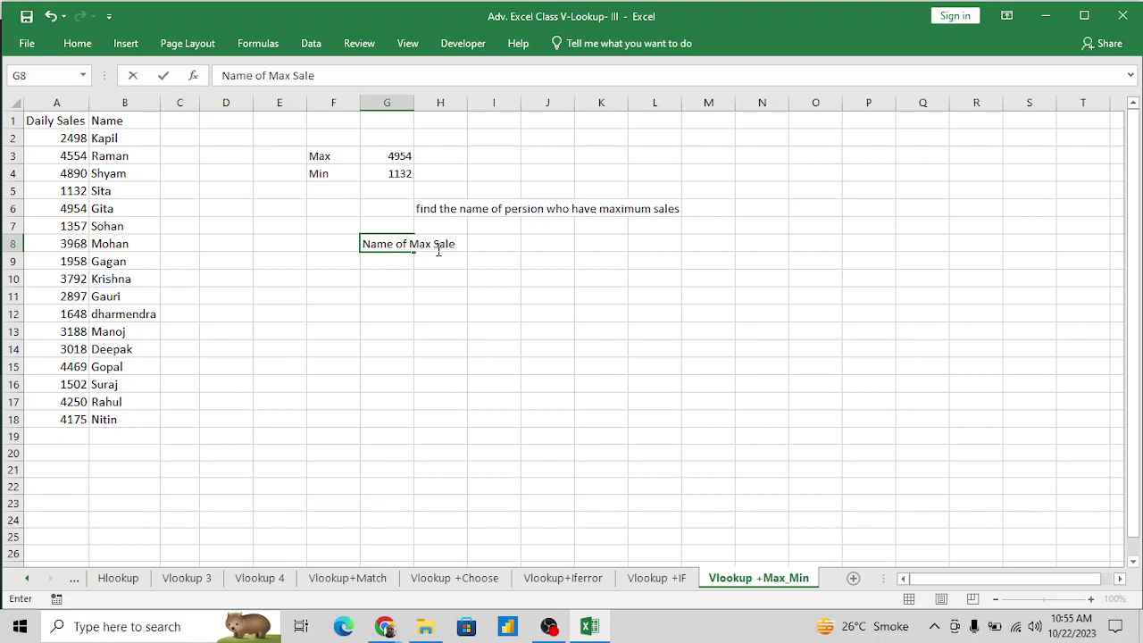
key("Return")
AutoFit column G to the label in G8 and select the adjacent cell H8.
key("Up")
key("alt+o")
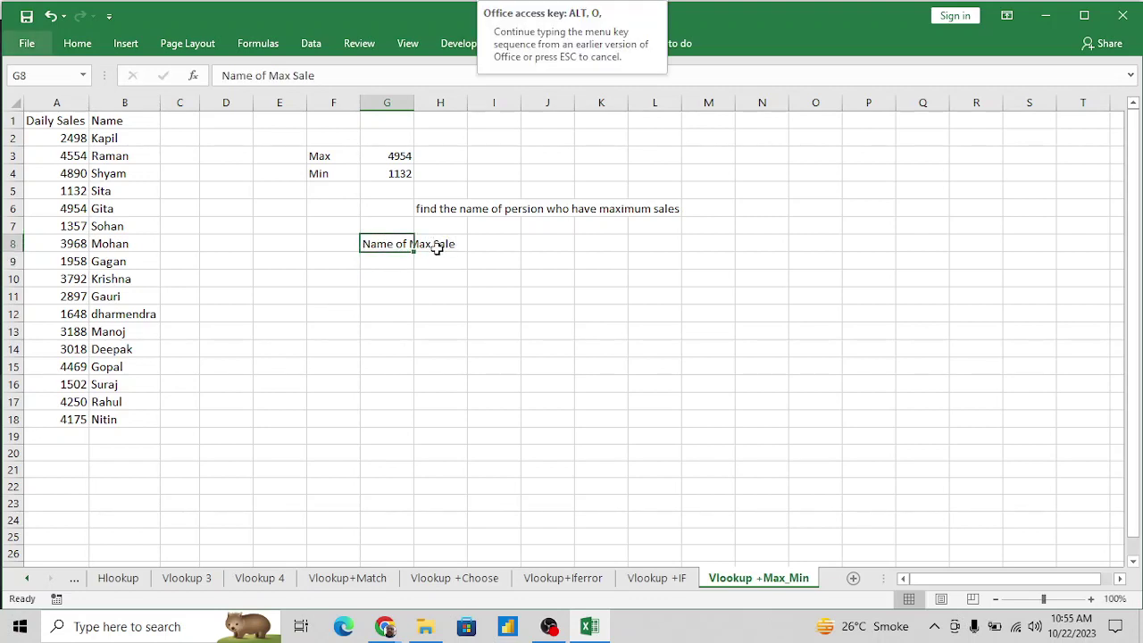
key("c")
key("a")
key("Right")
key("Right")
key("Left")
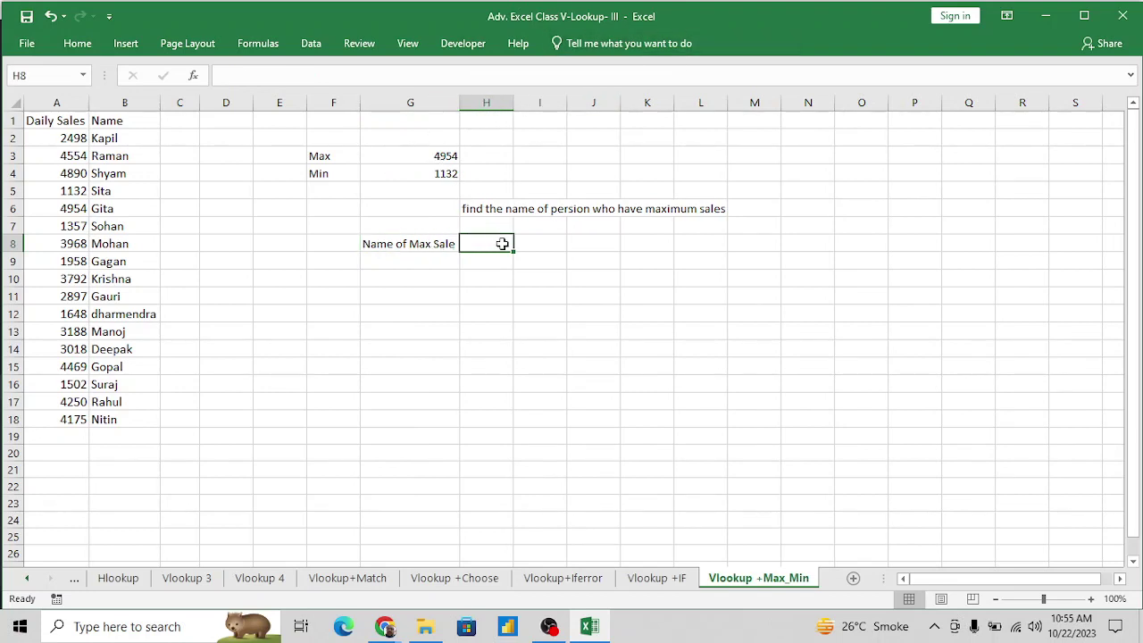
type("=ma")
key("Down")
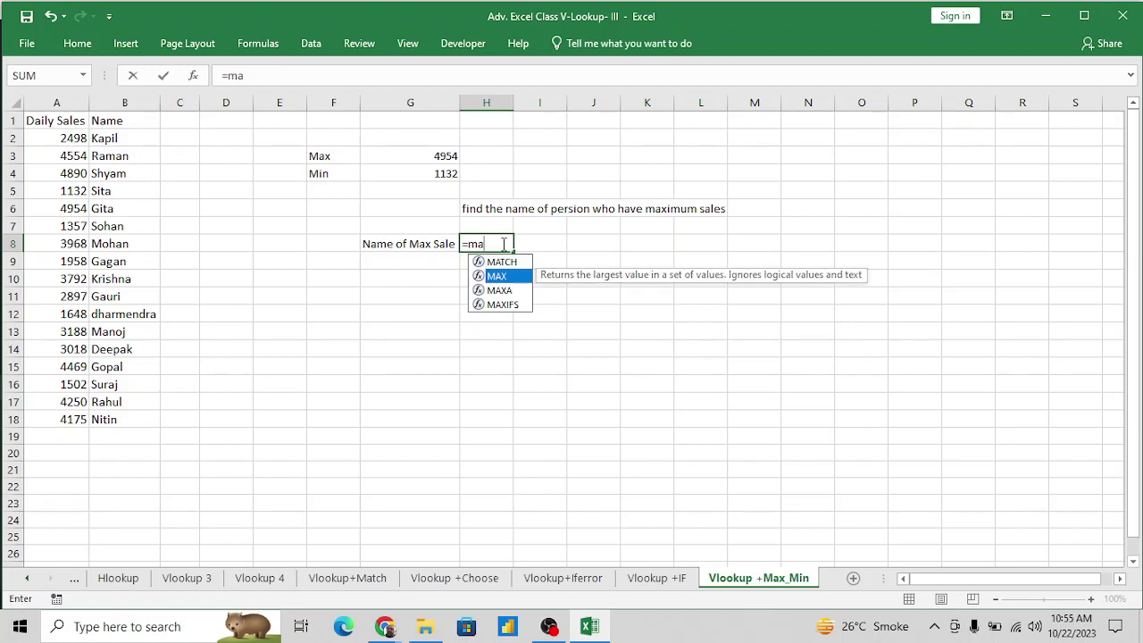
key("Return")
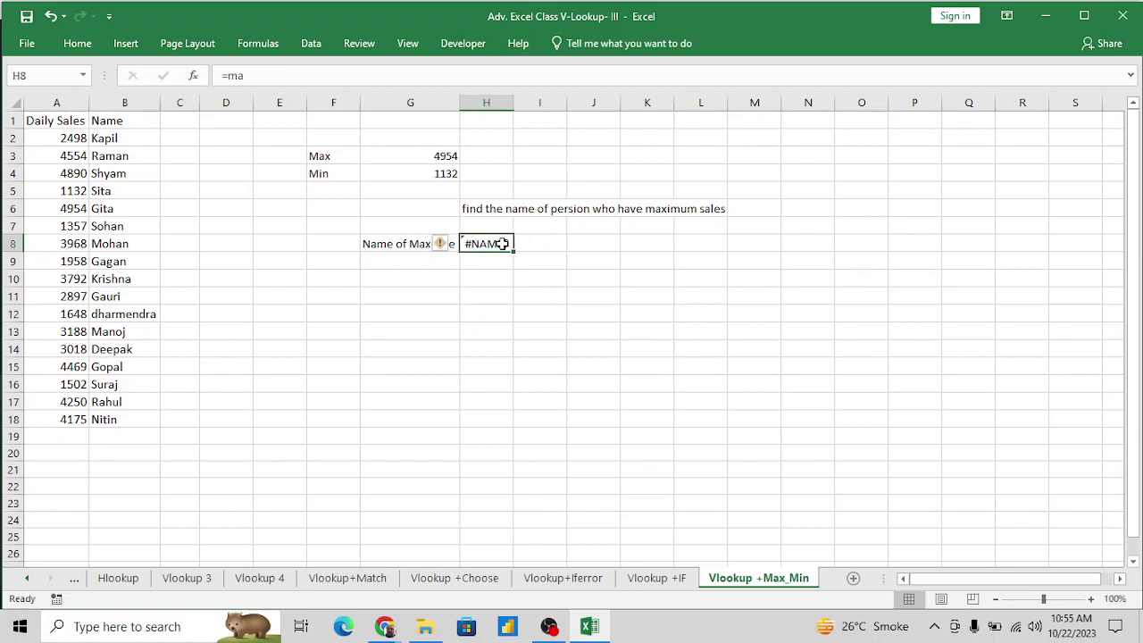
Calculate the maximum daily sale in H8 with =MAX(A2:A18).
type("=mx")
key("BackSpace")
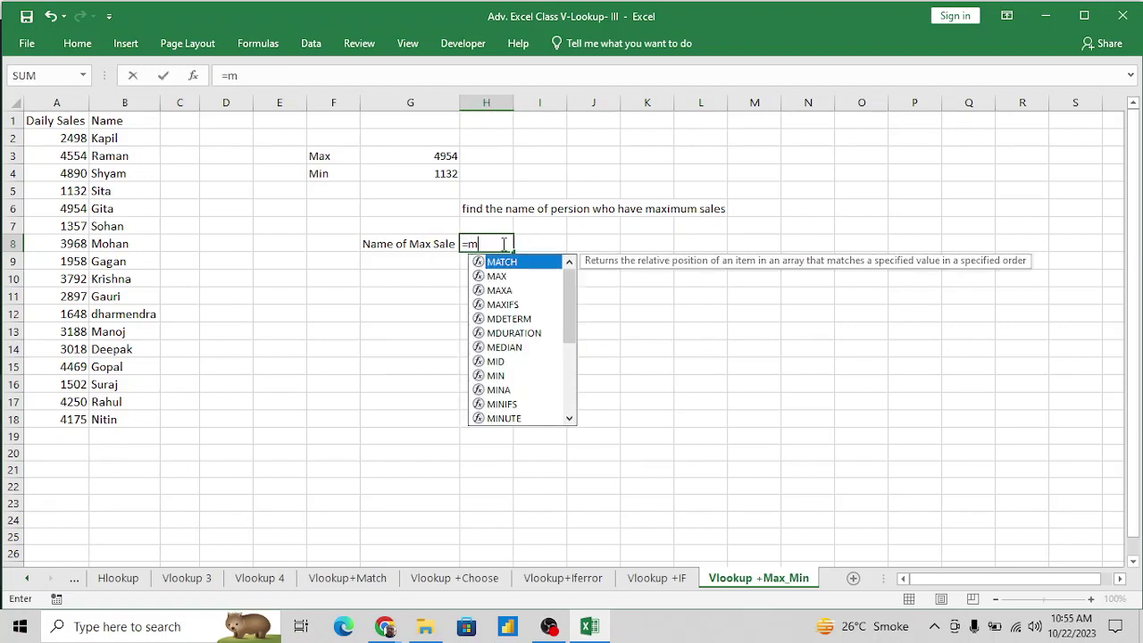
type("a")
key("Down")
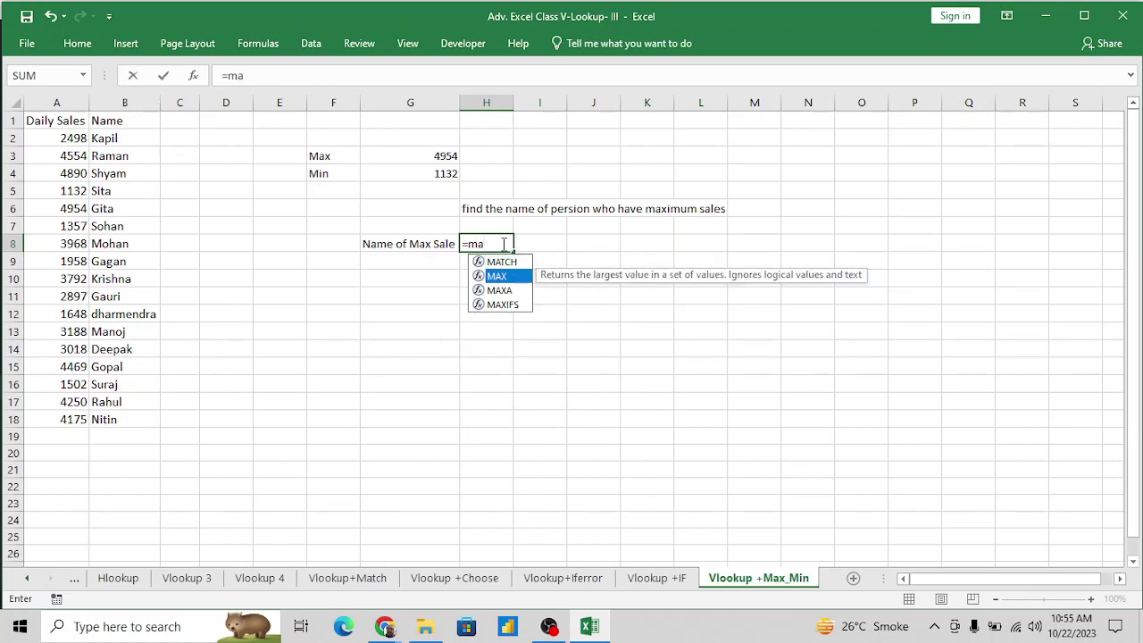
key("Tab")
key("Left")
key("Left")
key("Left")
key("Left")
key("Left")
key("Left")
key("Left")
key("Up")
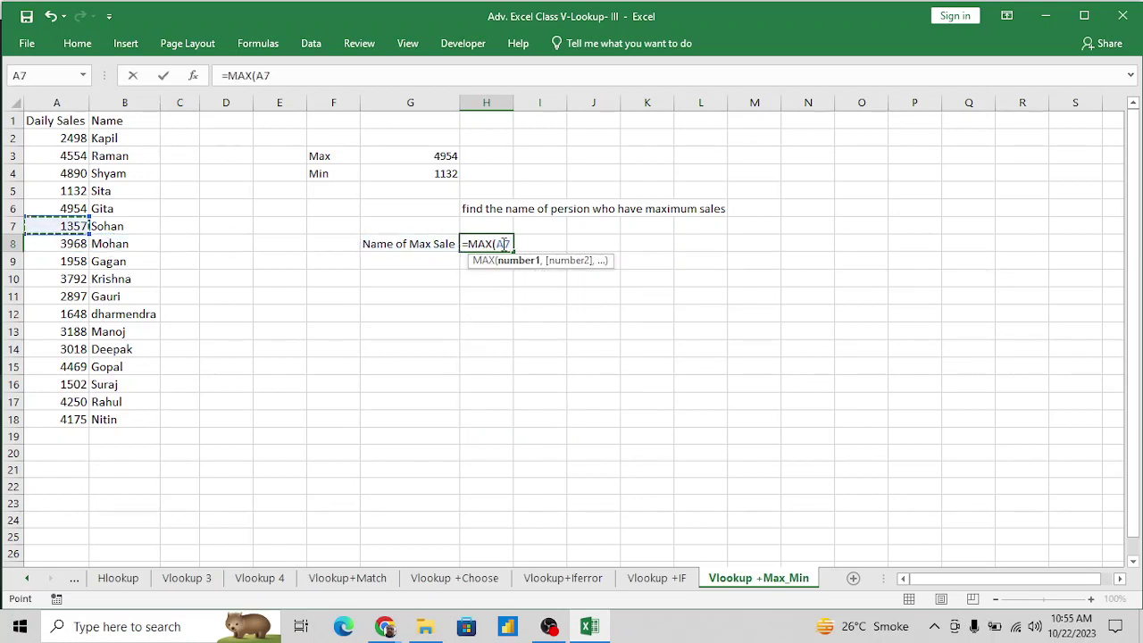
key("ctrl+Up")
key("Down")
key("ctrl+shift+Down")
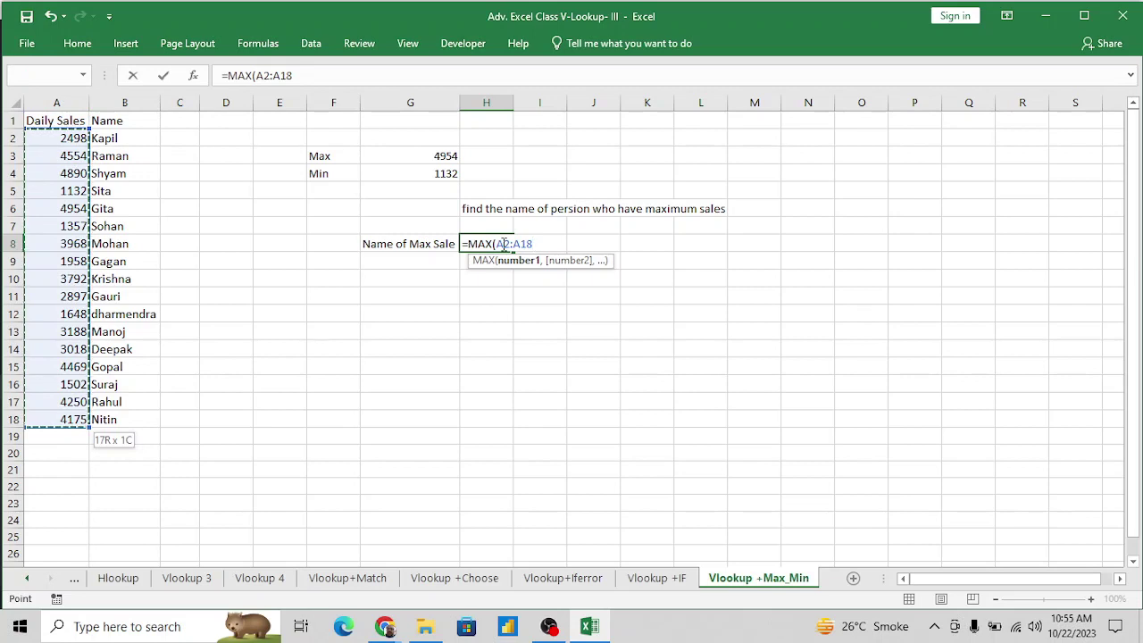
key("Return")
left_click(503, 244)
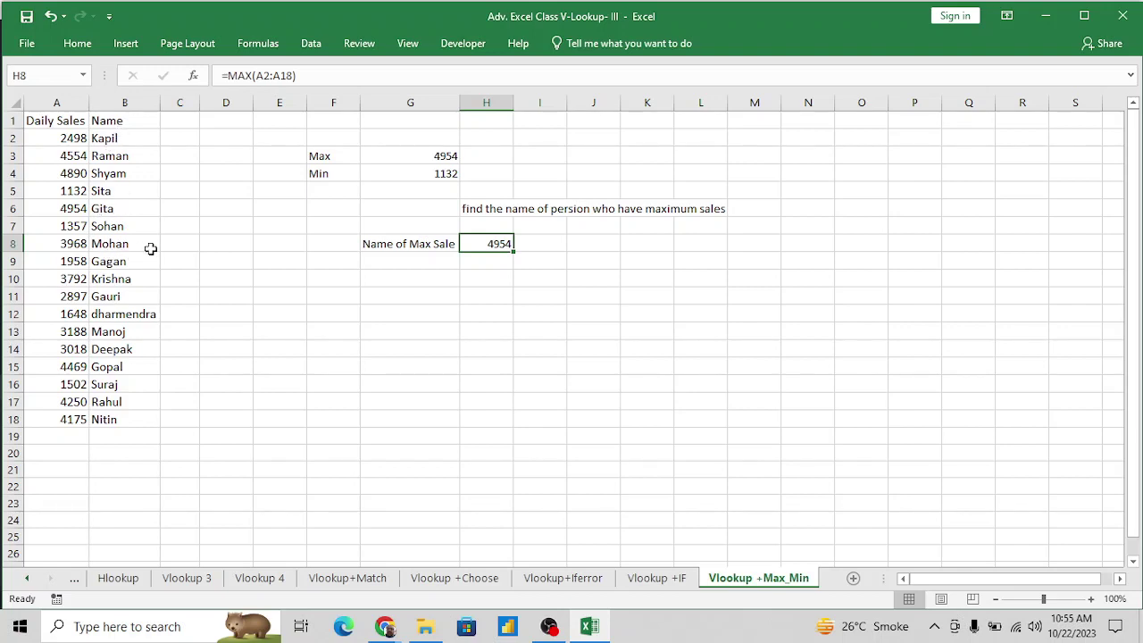
Look up the name for the H8 value in I8 with =VLOOKUP(H8,$A$2:$B$18,2,0).
left_click(558, 243)
type("=vl")
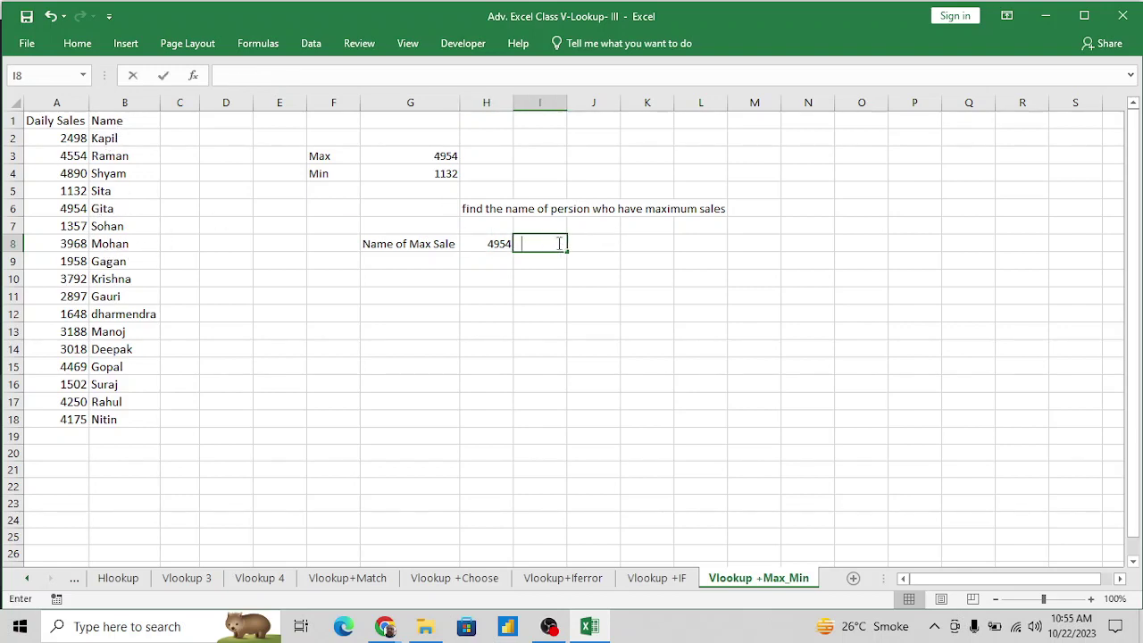
key("Tab")
key("Left")
type(",")
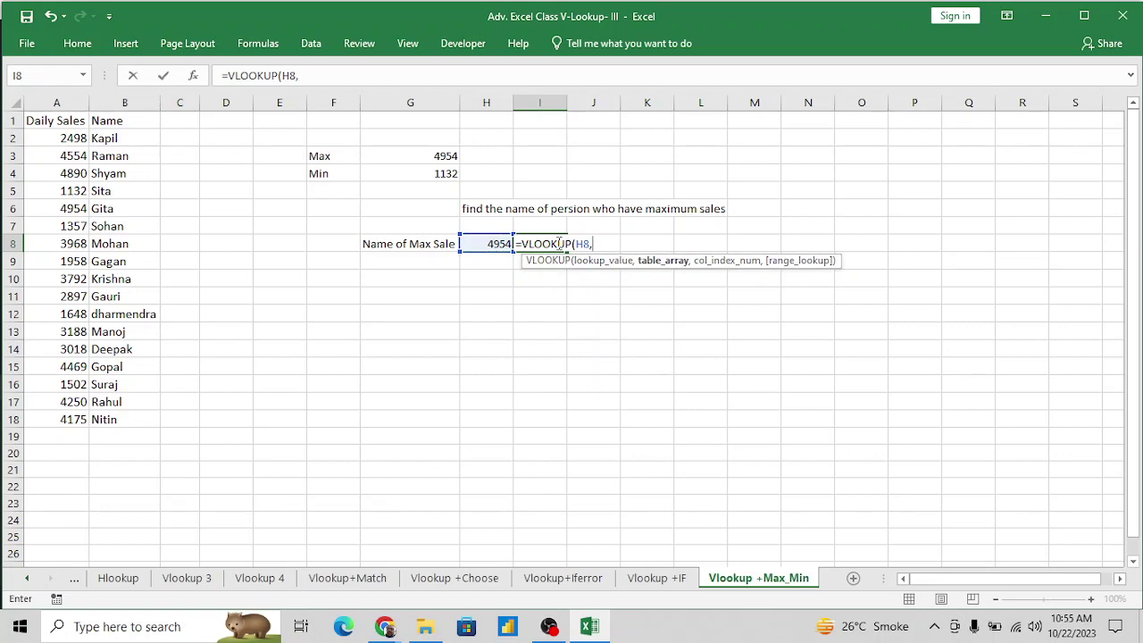
left_click_drag(77, 136, 73, 136)
key("ctrl+shift+Down")
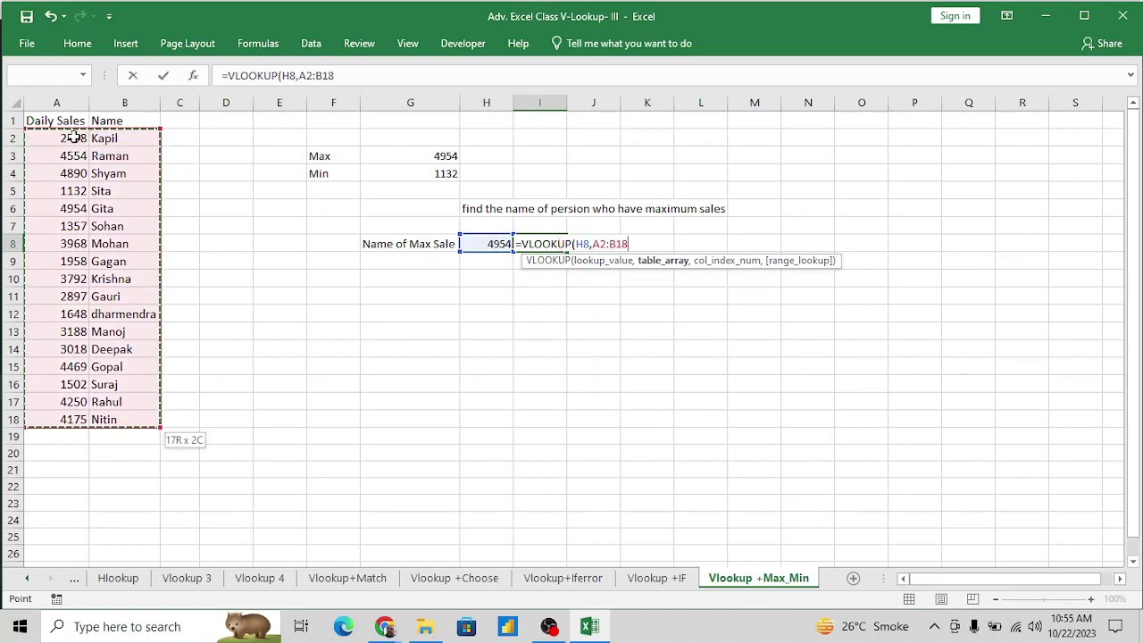
key("F4")
type(",2,")
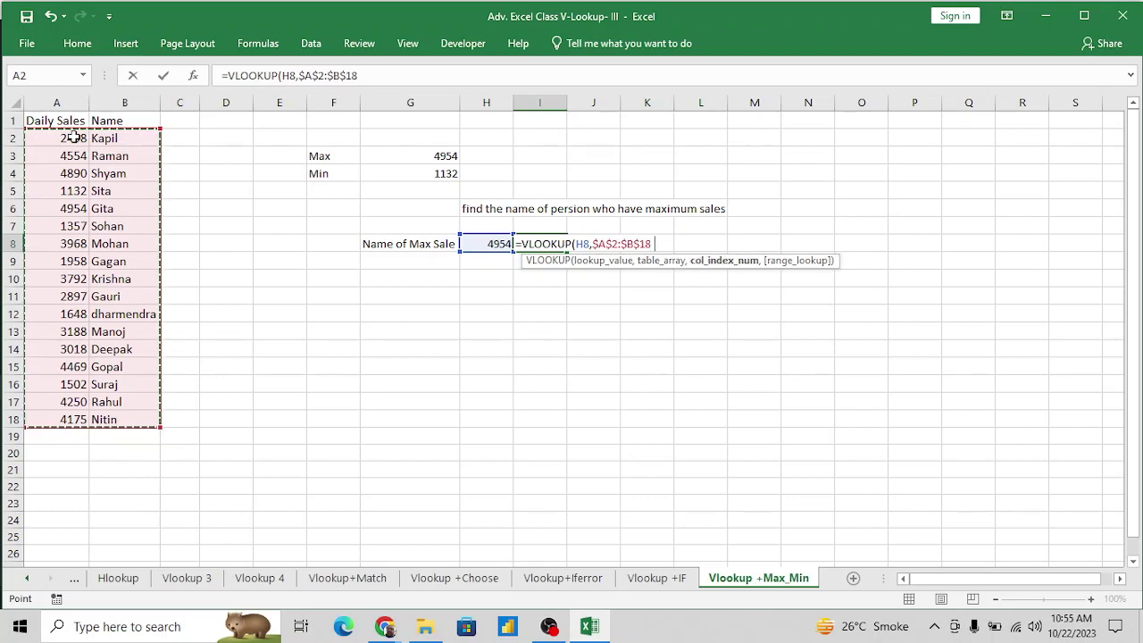
type("0")
key("Return")
key("Up")
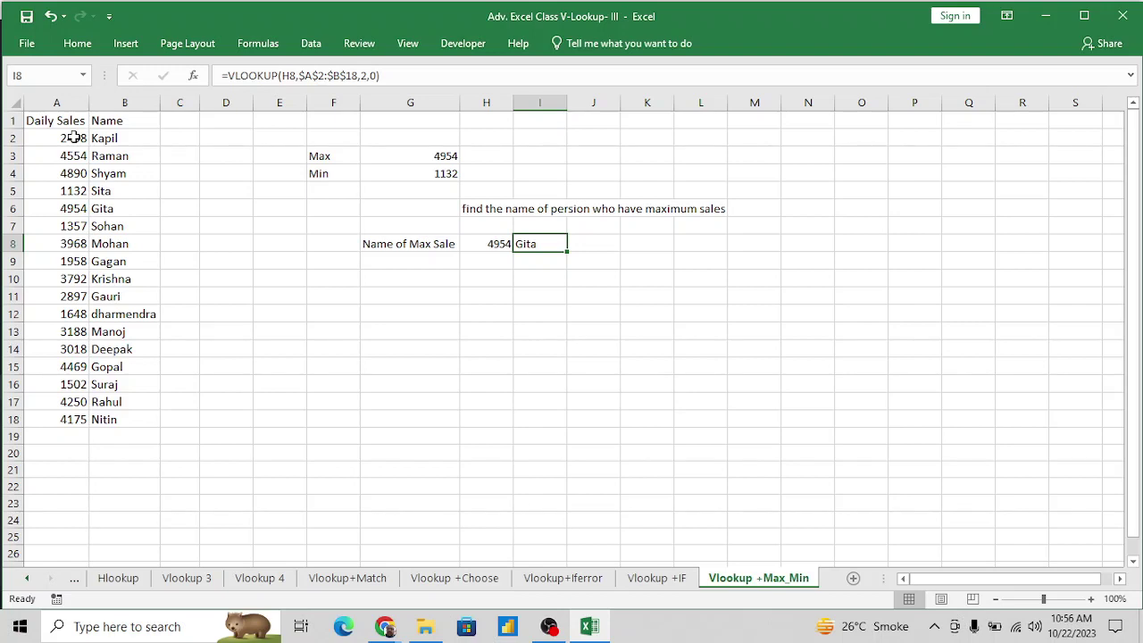
Compare the maximum and name in H8:I8 with the matching row in the Daily Sales table.
key("Left")
key("Left")
key("Left")
key("Right")
key("Right")
key("Left")
key("Home")
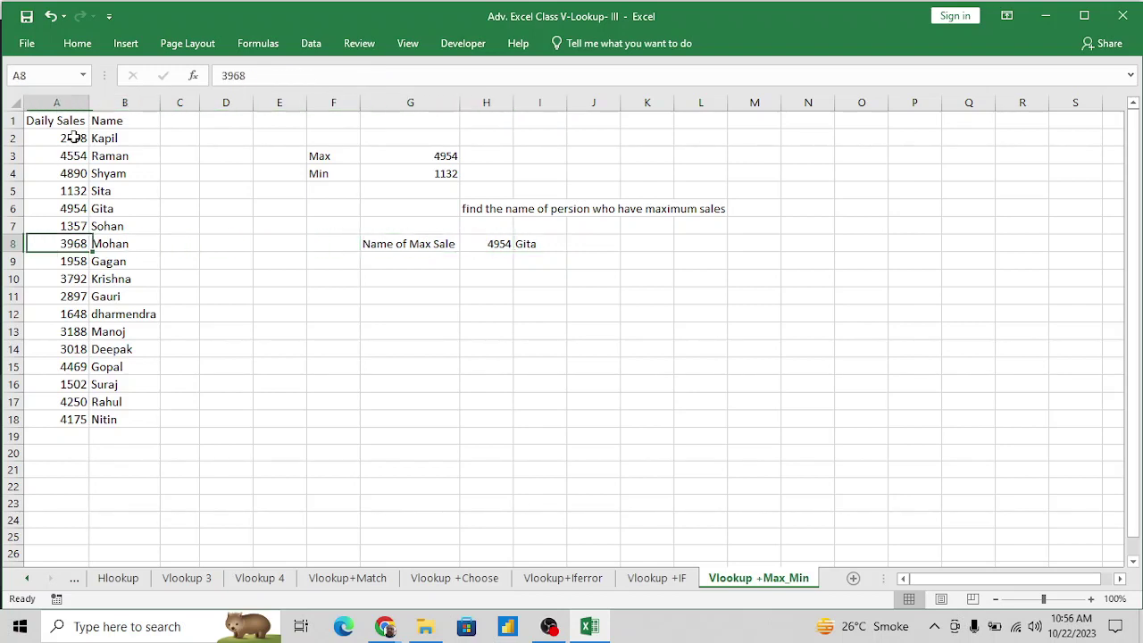
key("Up")
key("Up")
key("Right")
key("Left")
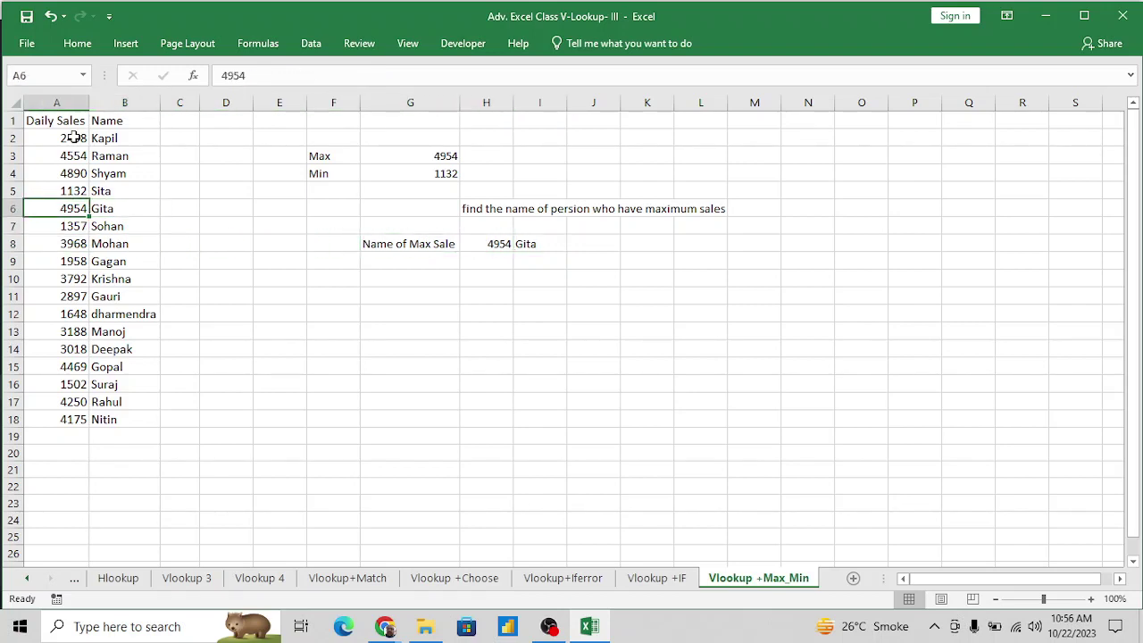
Change the daily sale in A6 to 3000 to test the lookup.
key("Down")
key("Down")
key("Down")
key("Up")
key("Up")
key("Up")
type("30")
key("Return")
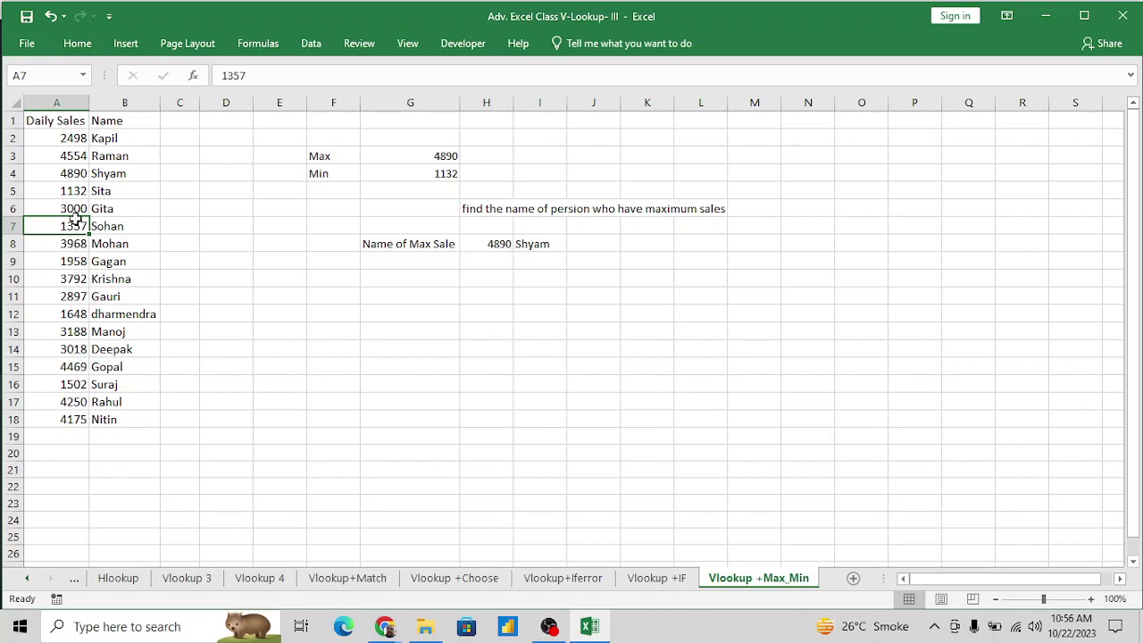
Check the sales and name in row 4 of the table against the formula results in H8 and I8.
left_click(76, 176)
key("shift+Right")
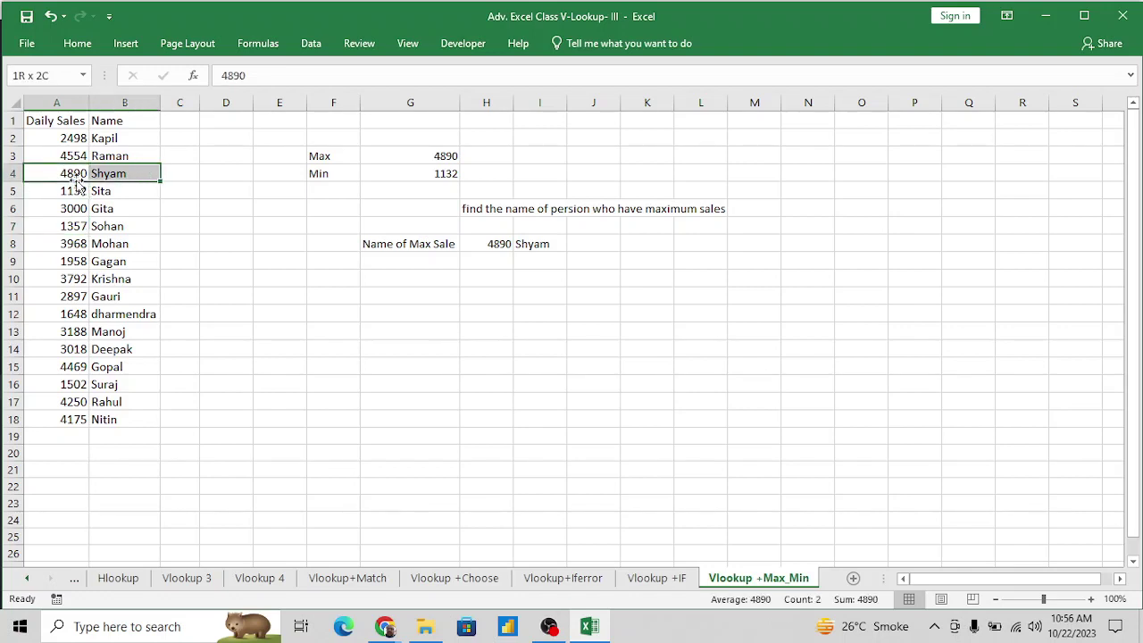
key("Right")
key("Right")
key("Down")
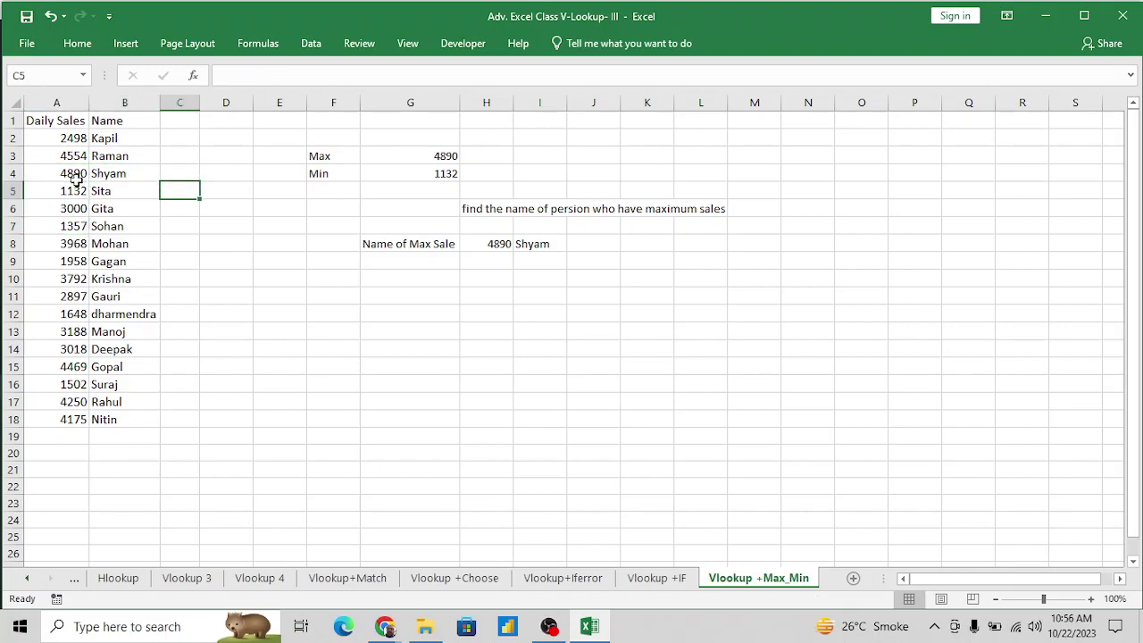
left_click(502, 254)
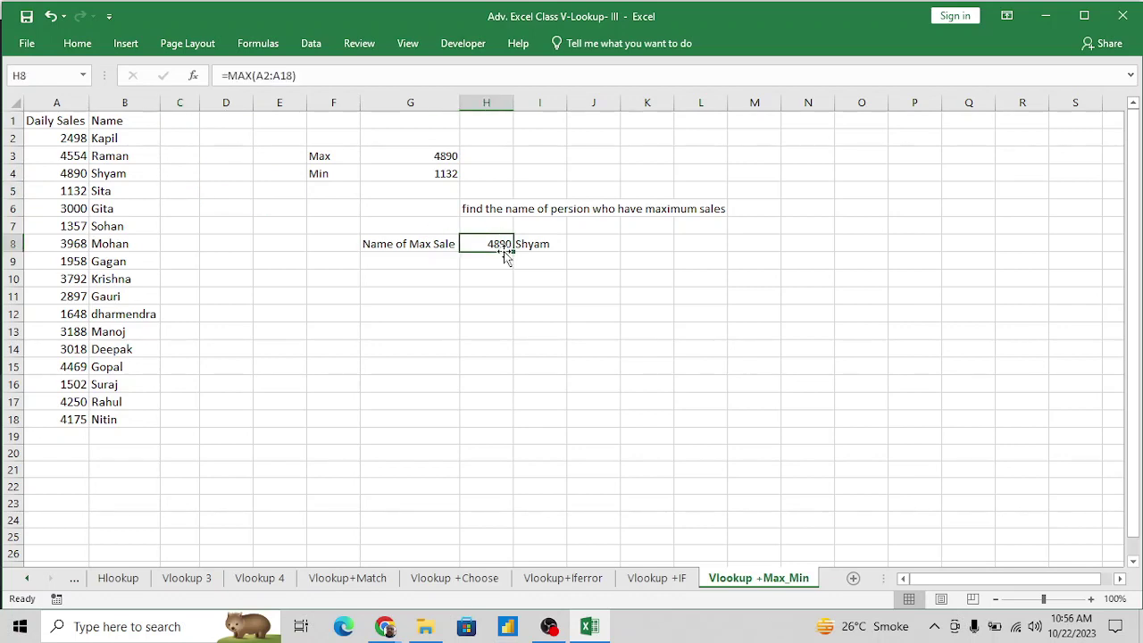
key("Right")
Merge and center H7:I7 above the lookup result and enter the heading "With Helping Column".
left_click(505, 254)
key("Up")
key("shift+Right")
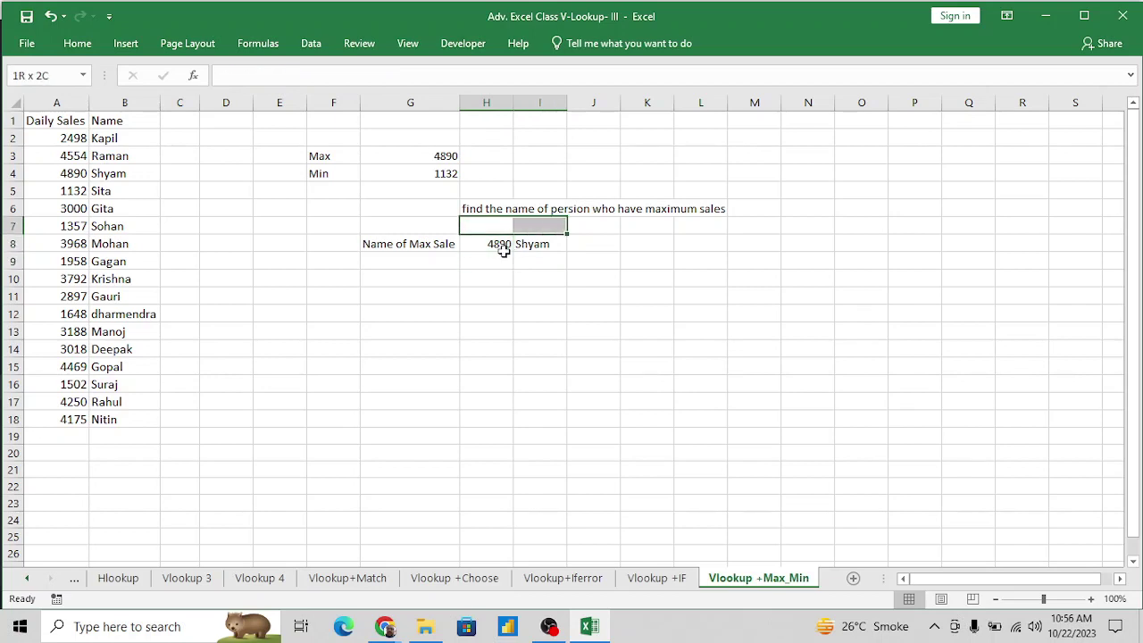
key("alt+h")
type("mc")
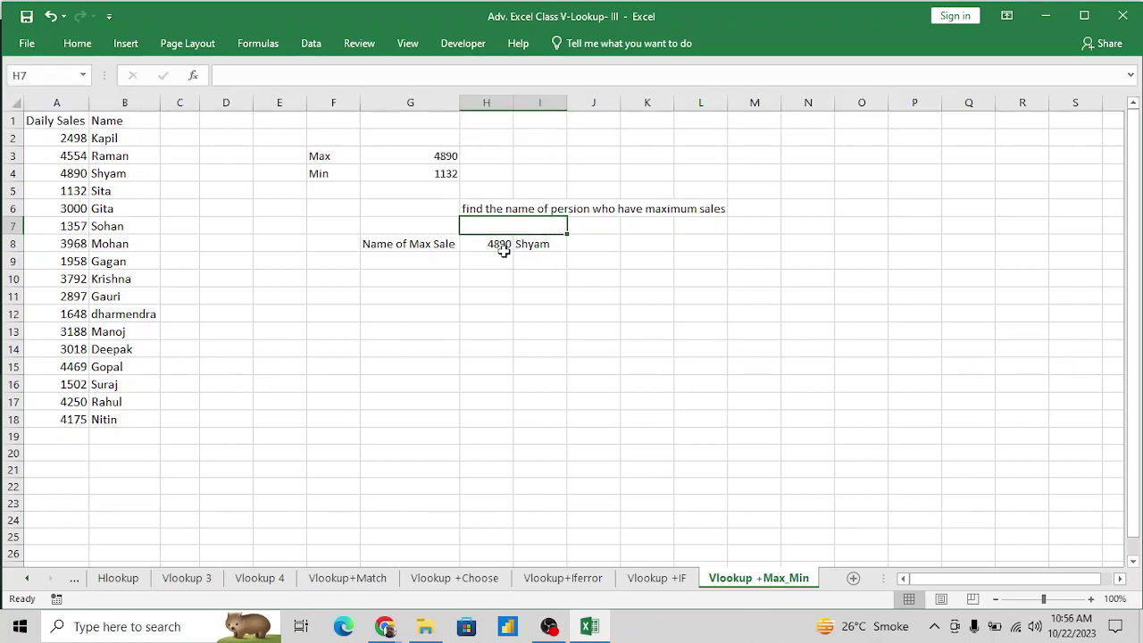
type("With H")
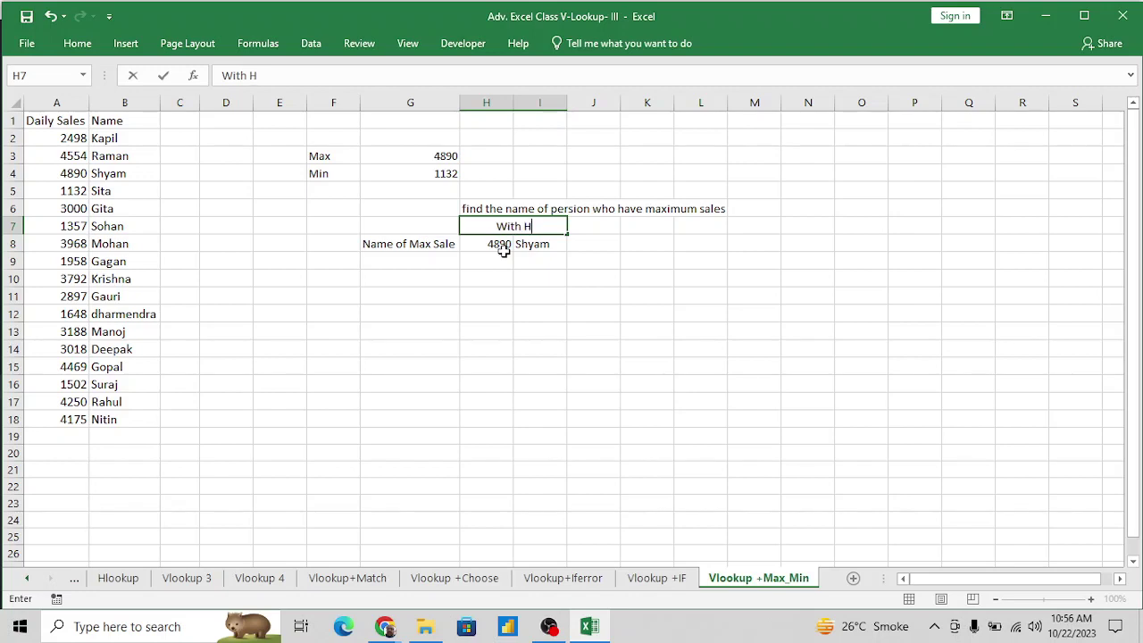
type("elping Col")
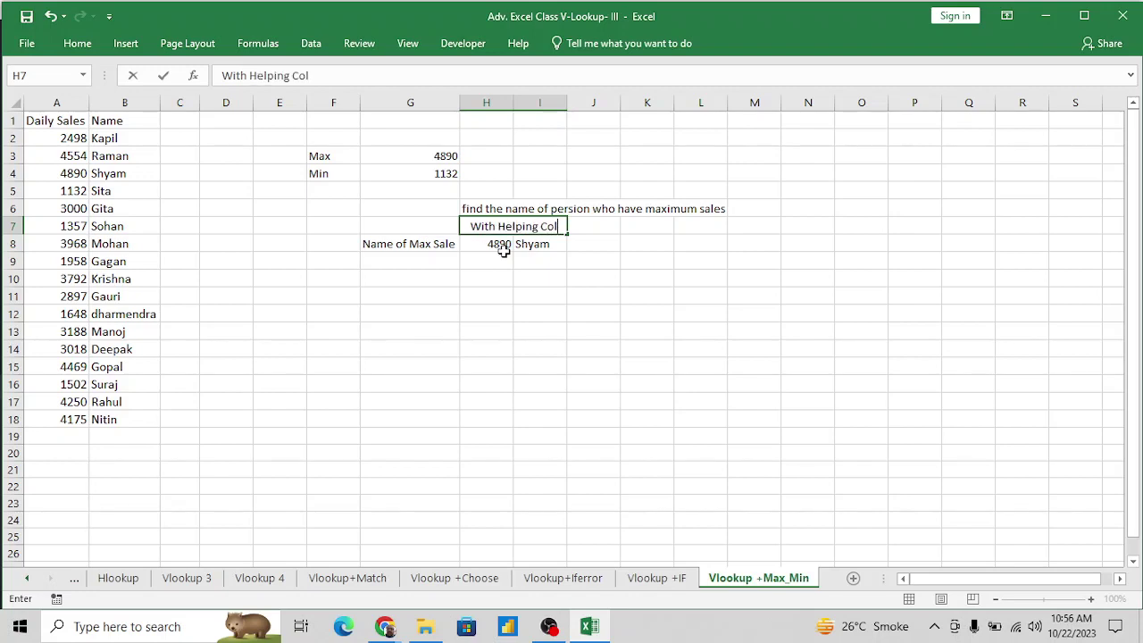
type("umn")
key("Return")
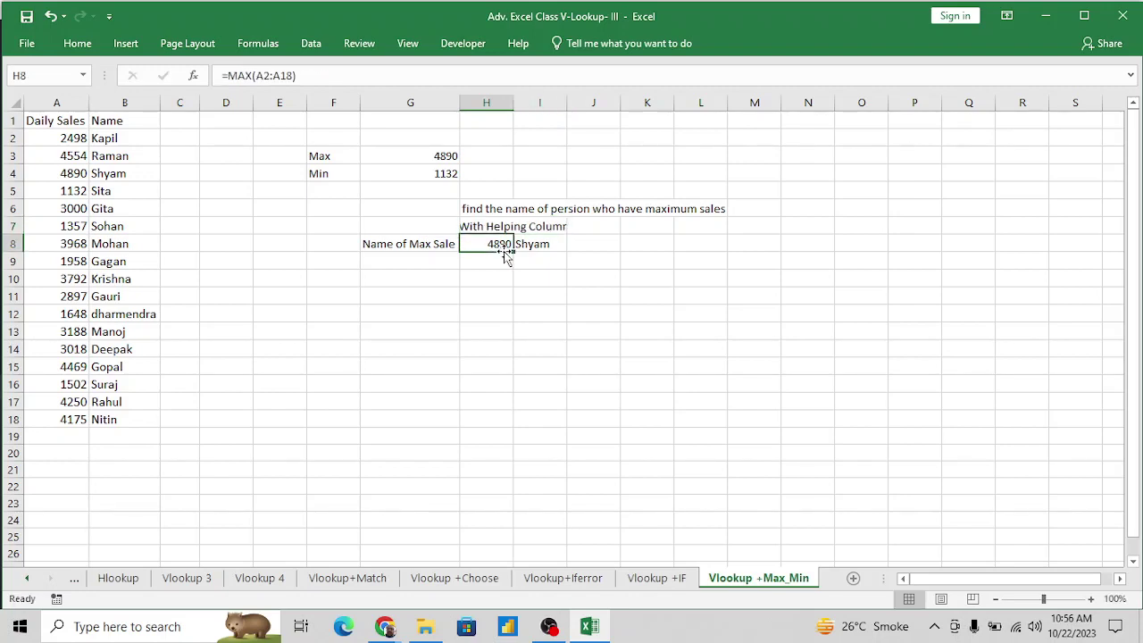
Copy the merged "With Helping Column" heading from H7 to H12.
key("Up")
key("ctrl+c")
key("Down")
key("Down")
key("Down")
key("Down")
key("Down")
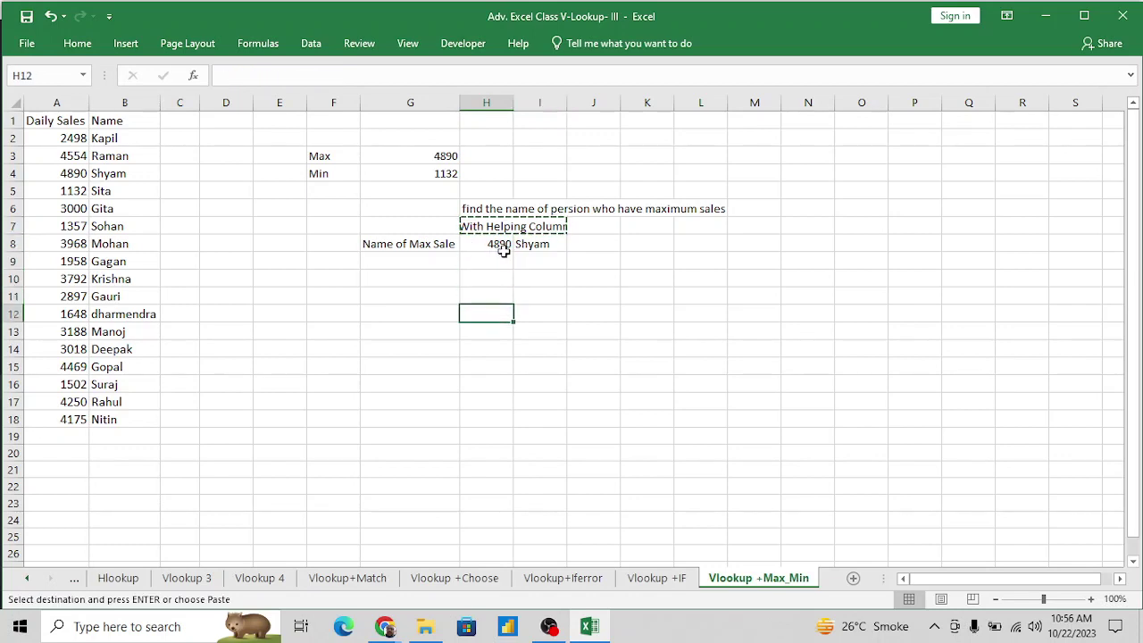
key("Return")
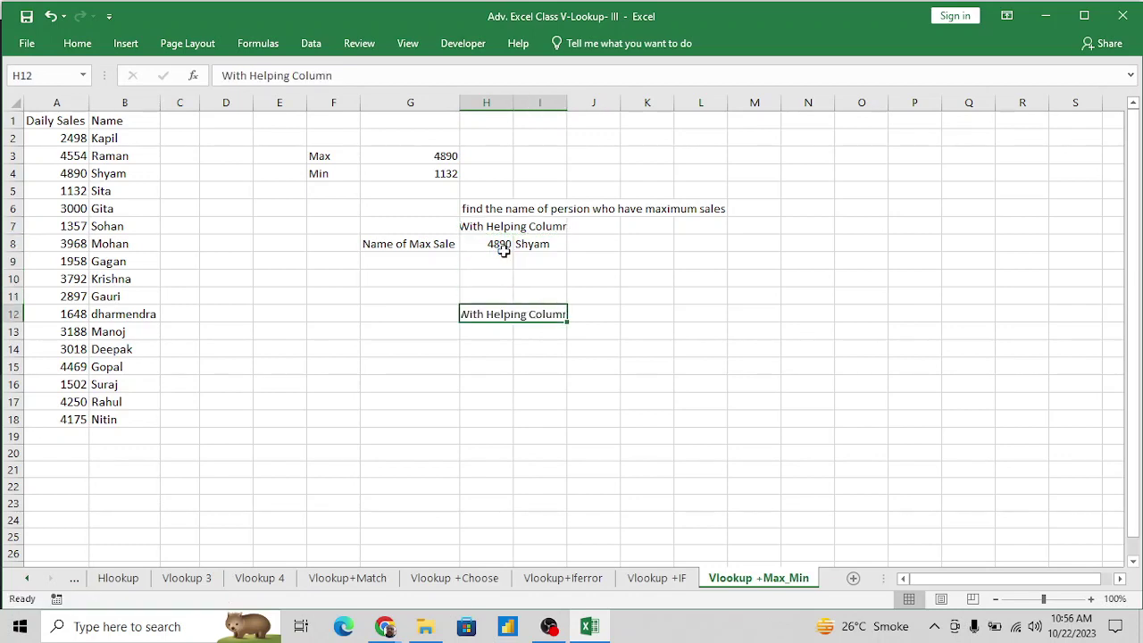
Edit the copied heading in H12 to read "Without Helping Column".
left_click(249, 75)
type("u")
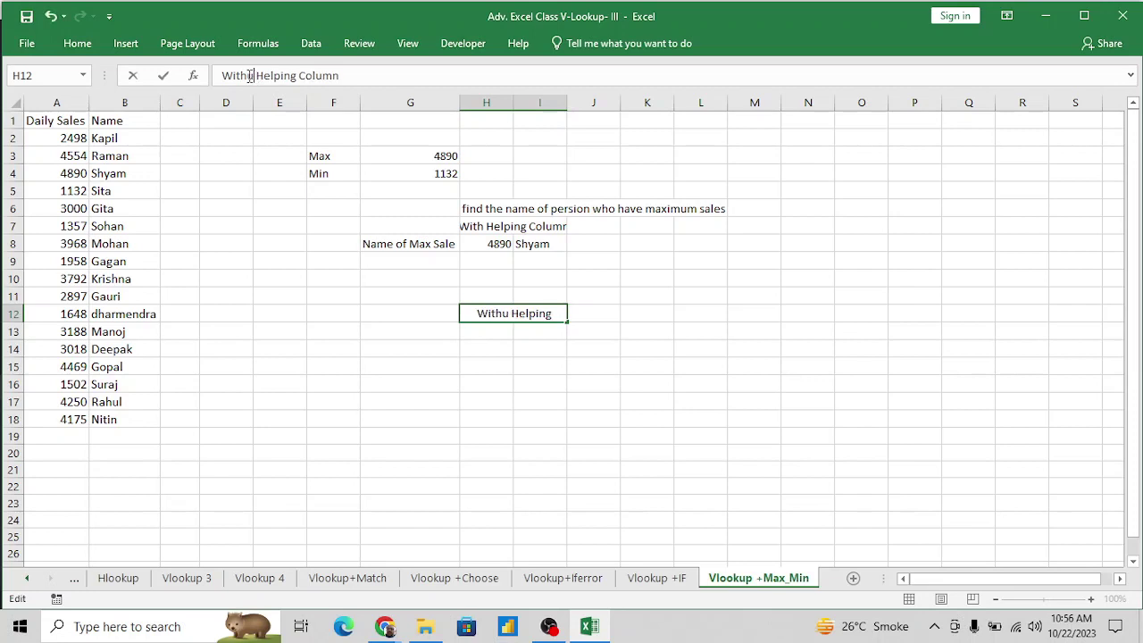
key("BackSpace")
type("out")
key("Return")
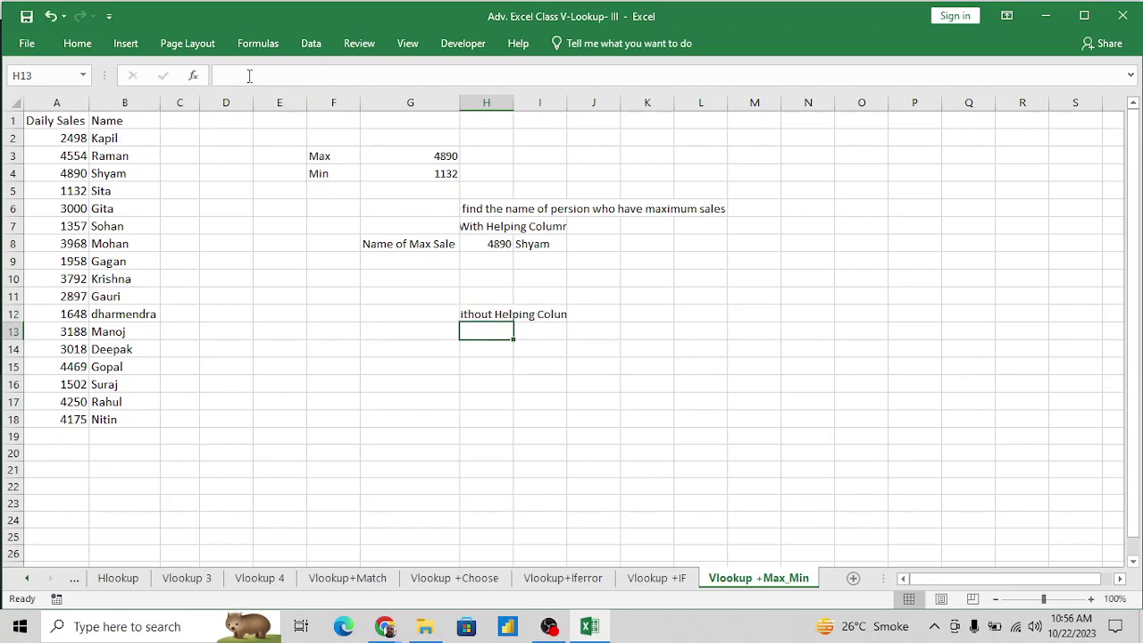
Widen column I so the merged heading in H12 fits completely.
key("Up")
key("alt+o")
key("c")
key("a")
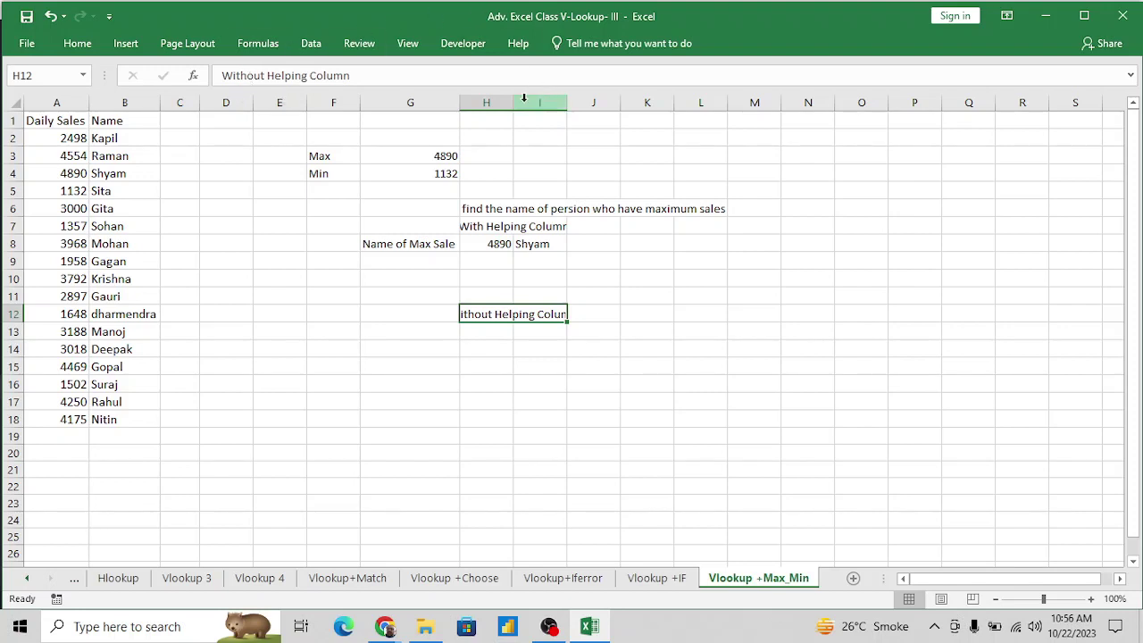
left_click_drag(564, 102, 617, 102)
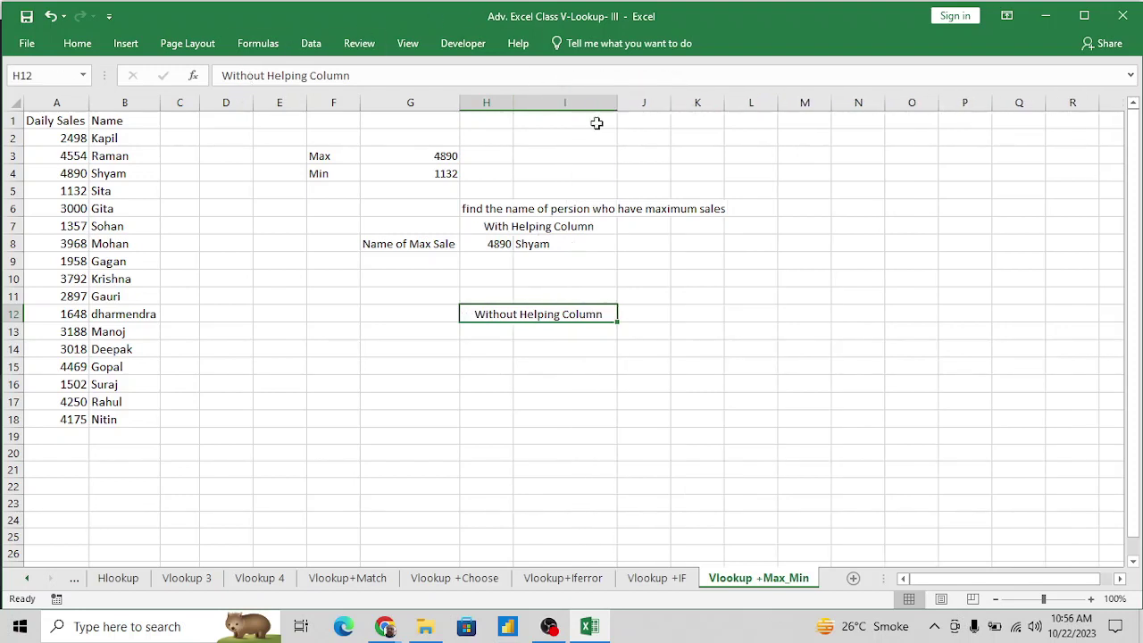
Copy the "Name of Max Sale" label from G8 to G14 and select the adjacent cell H14.
left_click(436, 250)
key("ctrl+c")
key("Down")
key("Down")
key("Down")
key("Down")
key("Down")
key("Down")
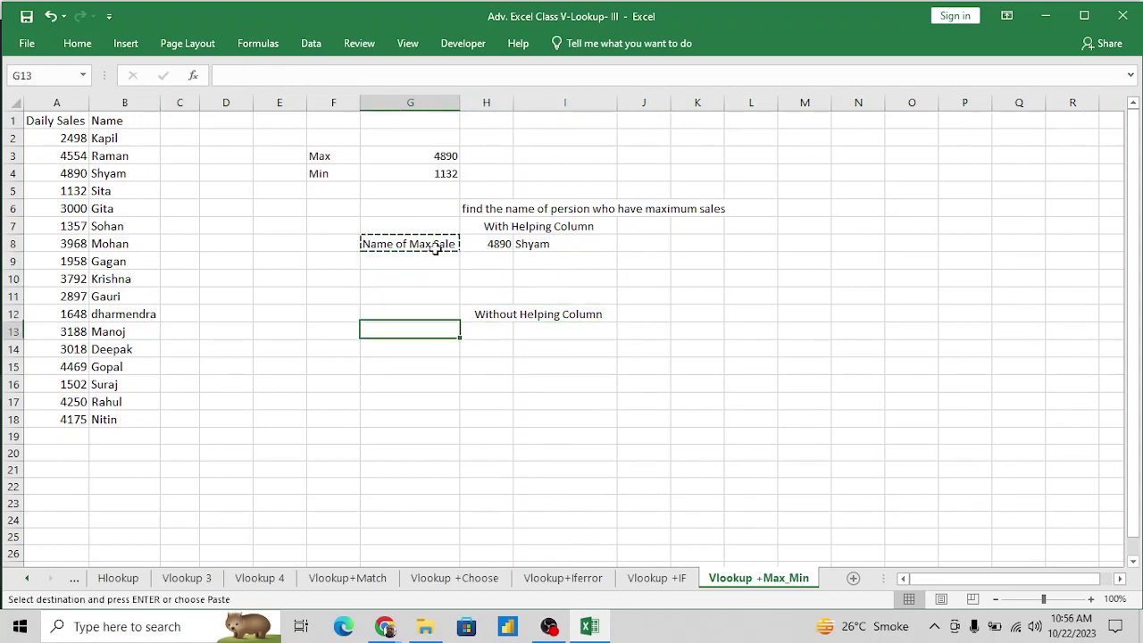
key("Return")
key("Right")
key("Left")
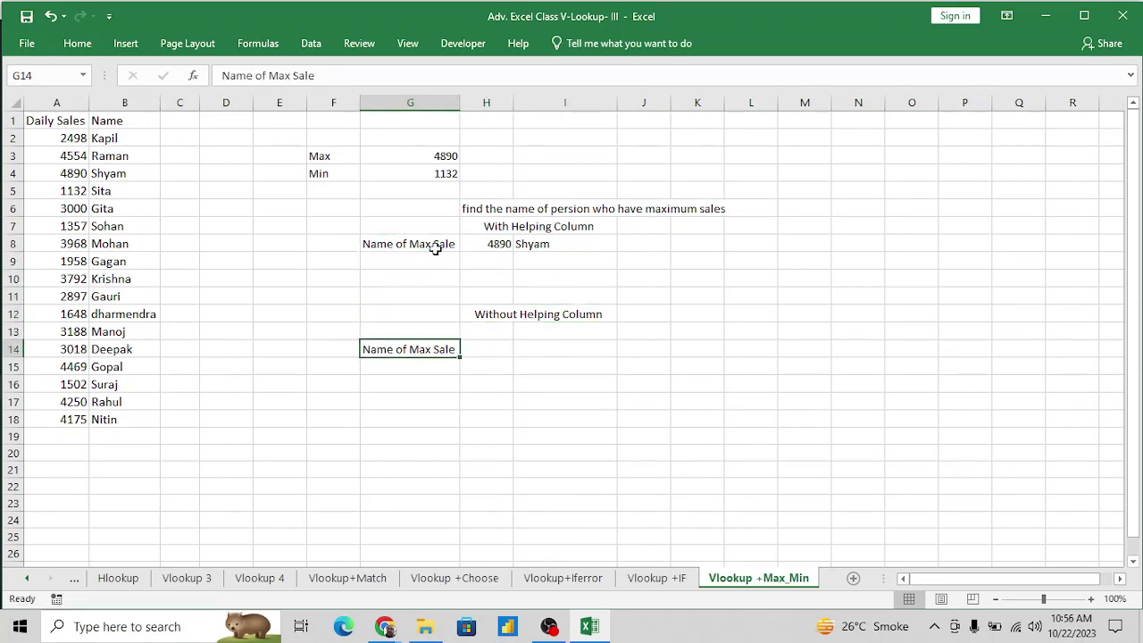
key("Right")
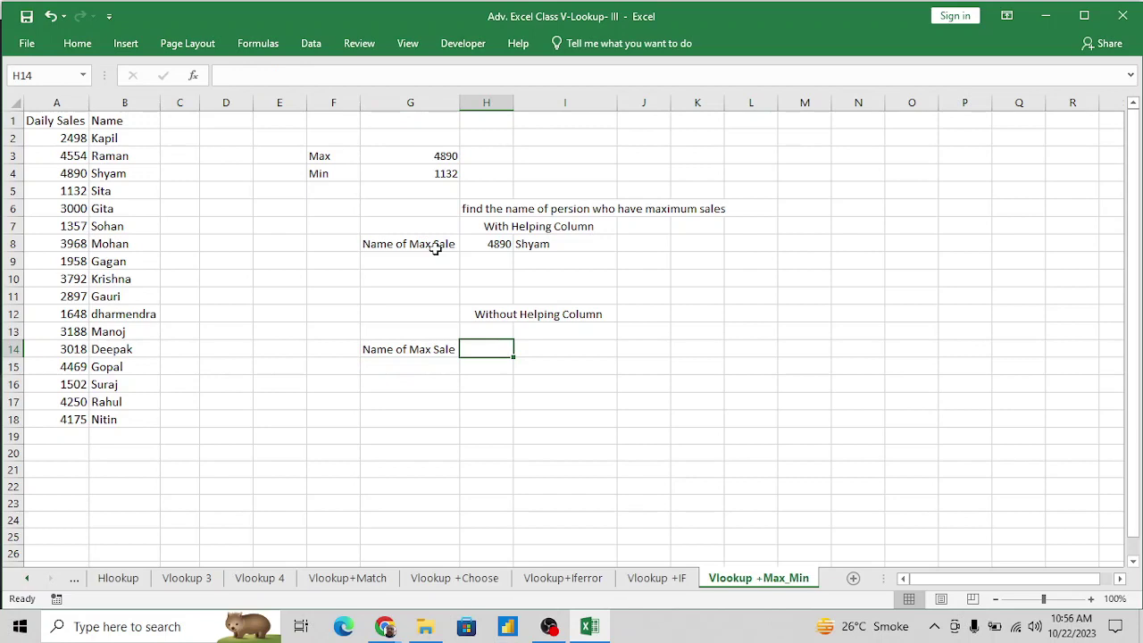
Review the MAX formula in H8 and the lookup value in the I8 VLOOKUP formula, and move to I14.
left_click(498, 243)
key("Right")
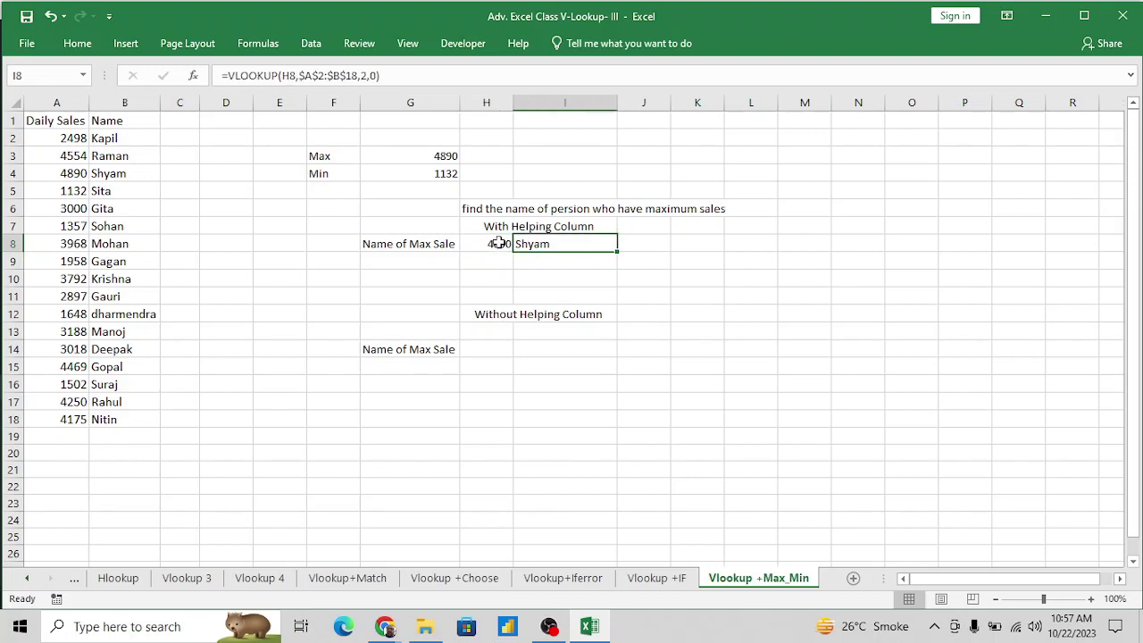
left_click(499, 243)
key("Right")
left_click(494, 243)
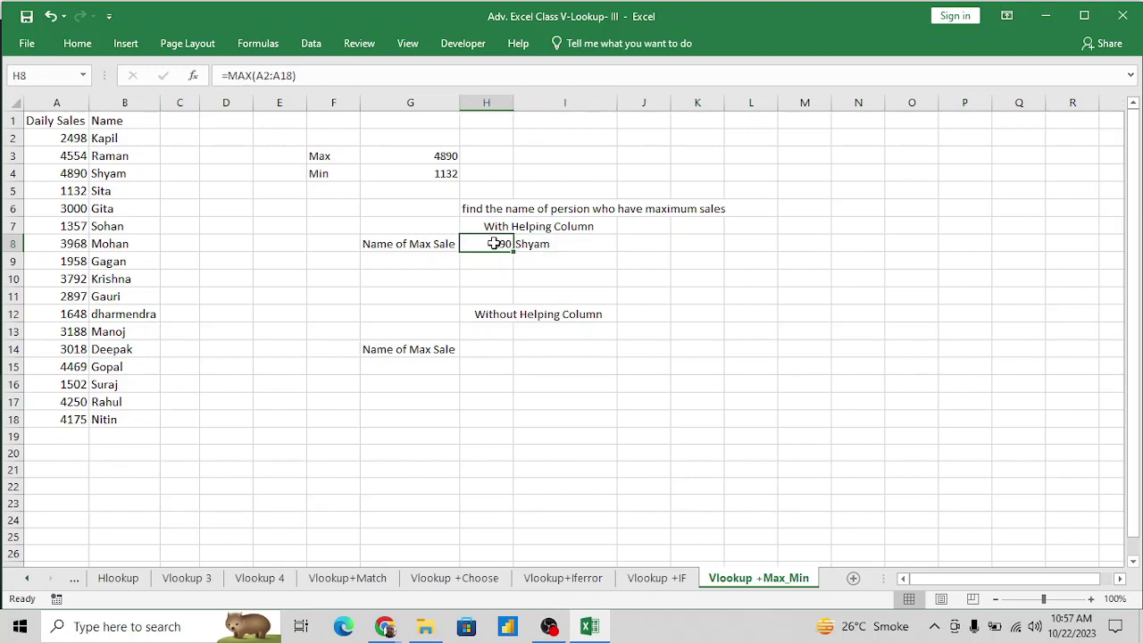
left_click(572, 244)
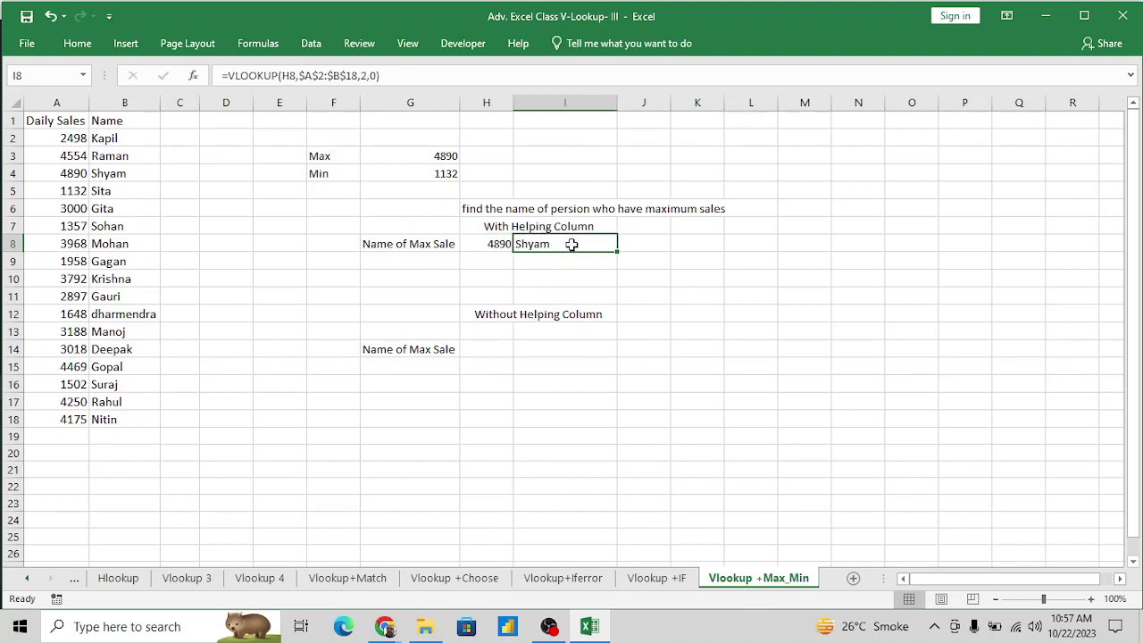
left_click(292, 75)
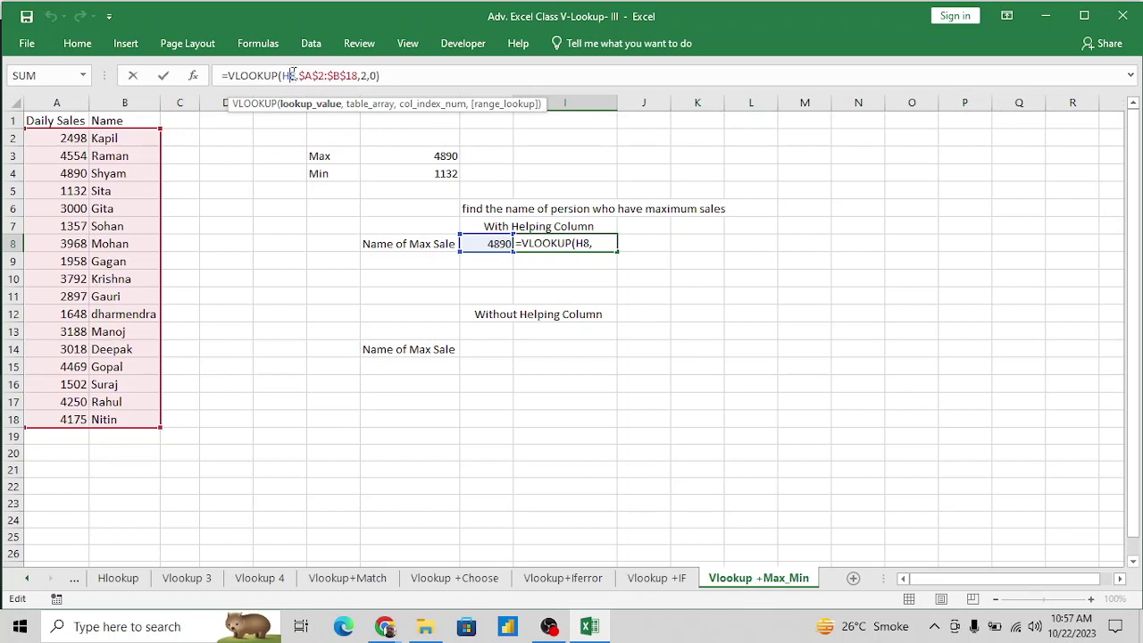
key("Return")
key("Return")
key("Return")
key("Return")
key("Return")
key("Return")
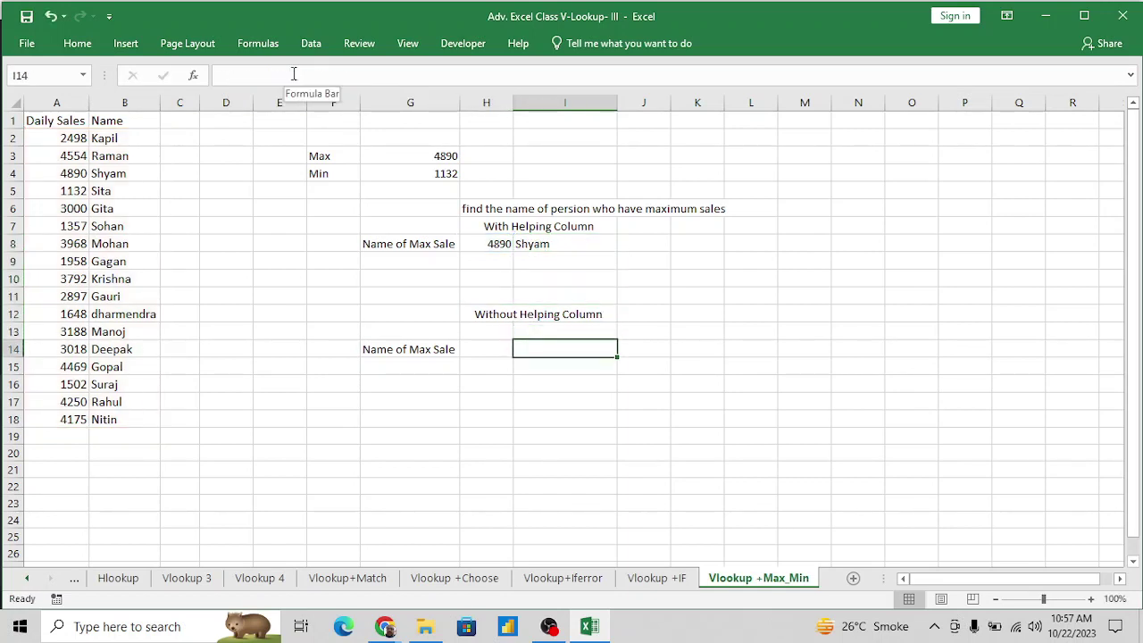
Enter =MAX(A2:A18) in I14 to get the highest daily sale under the "Without Helping Column" heading.
type("=")
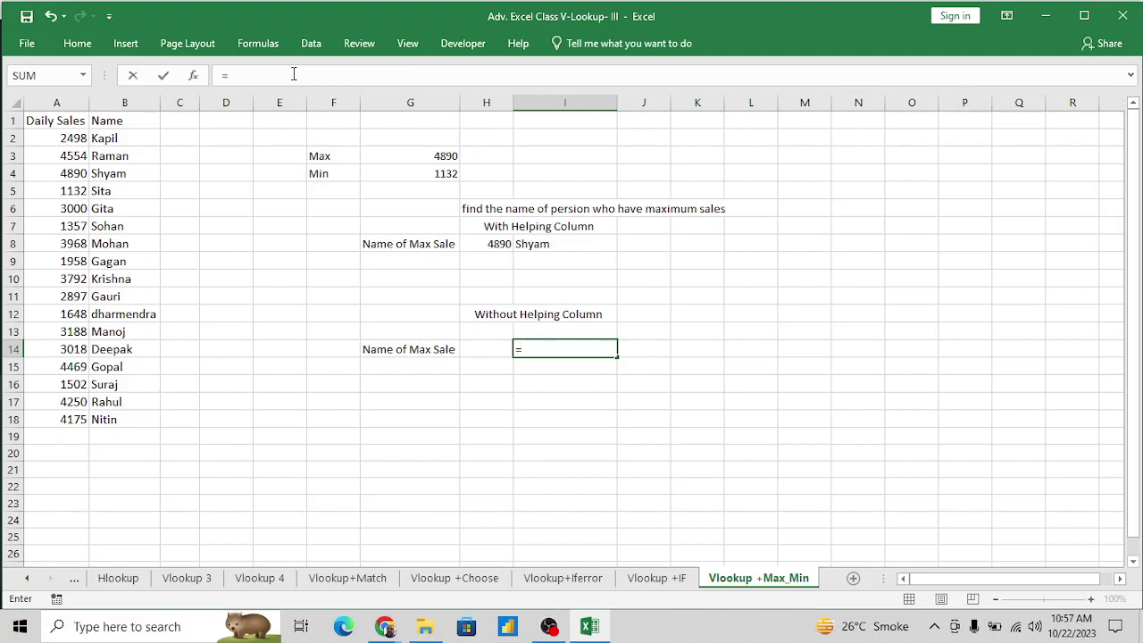
type("ma")
key("Down")
key("Tab")
key("Left")
key("Left")
key("Left")
key("Left")
key("Left")
key("Left")
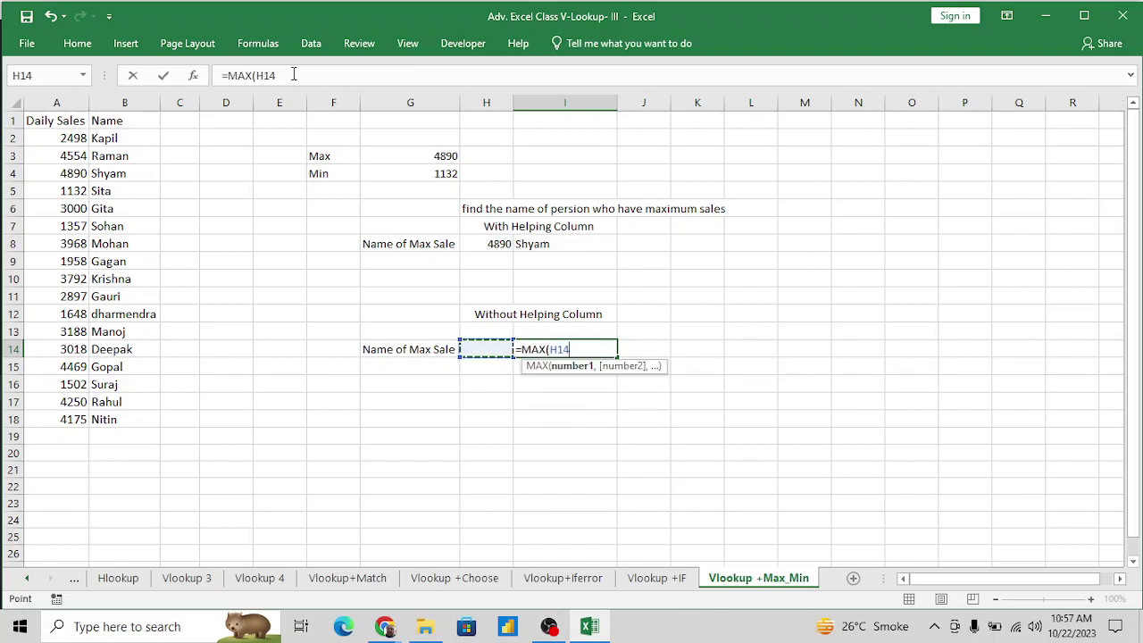
key("Left")
key("Left")
key("ctrl+Up")
key("Down")
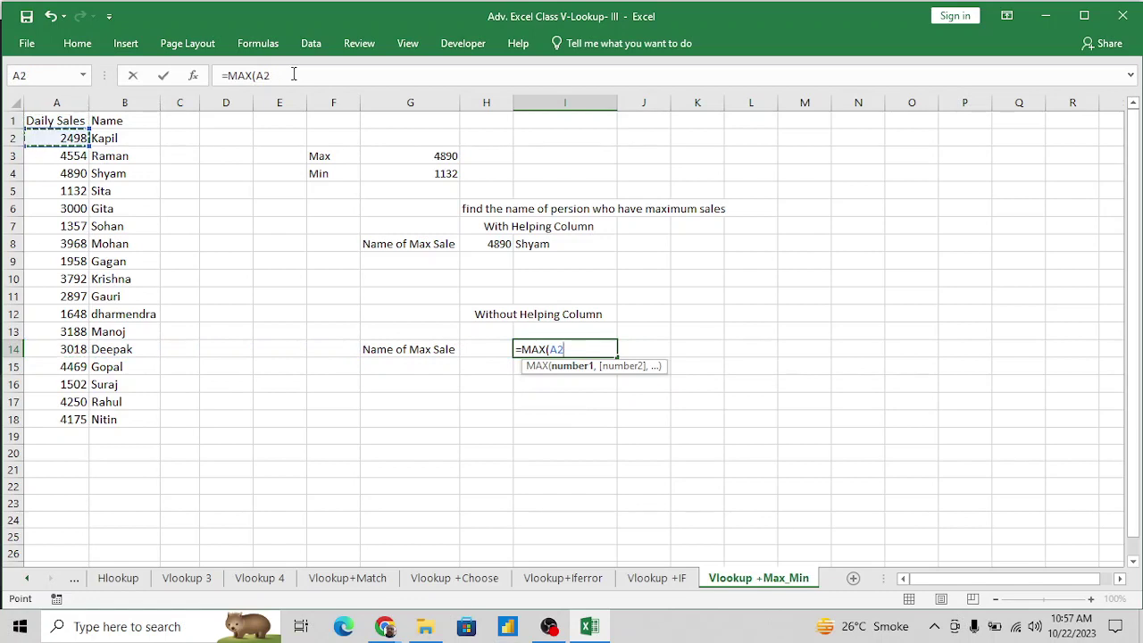
key("ctrl+shift+Down")
type(")")
key("Return")
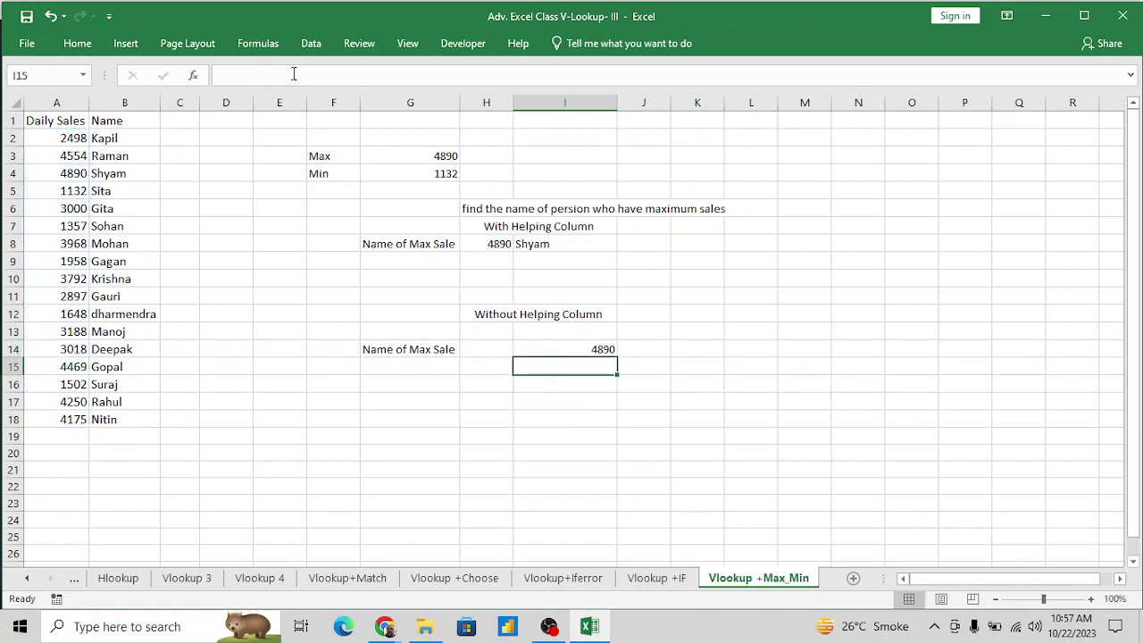
Nest the I14 MAX formula as the lookup value in =VLOOKUP(MAX(A2:A18),$A$2:$B$18,2,0).
key("Up")
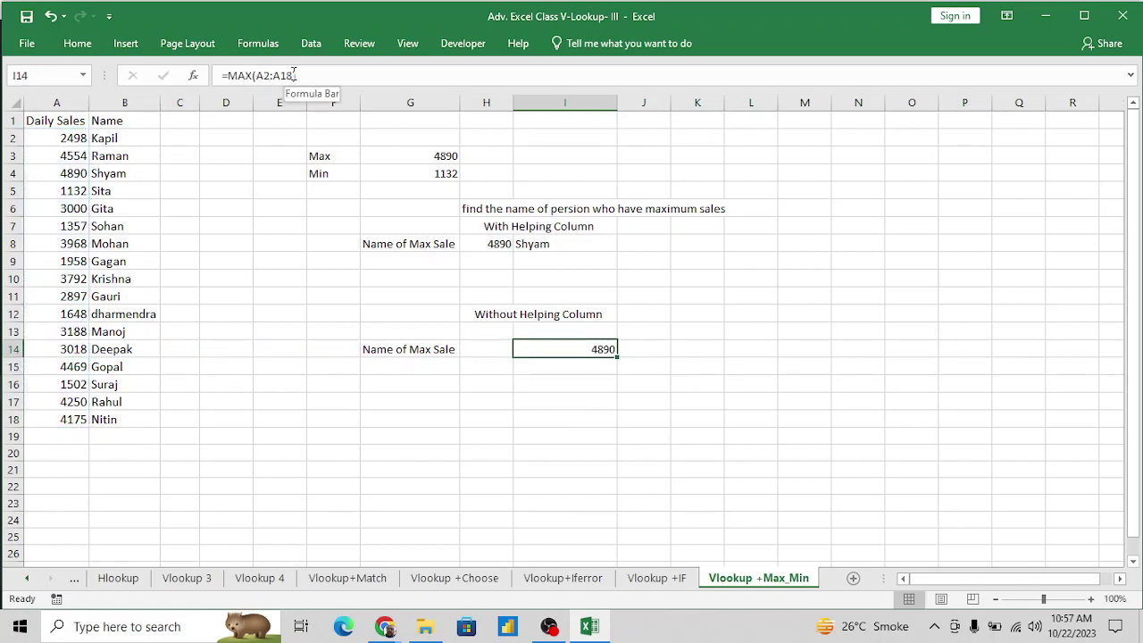
left_click(229, 76)
type("vl")
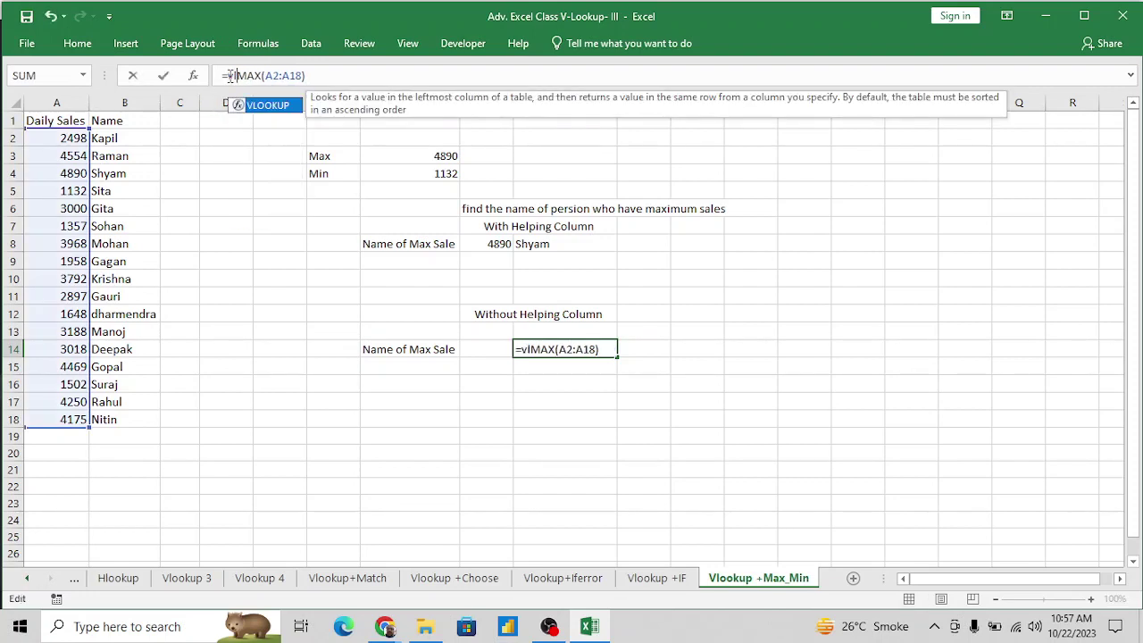
key("Tab")
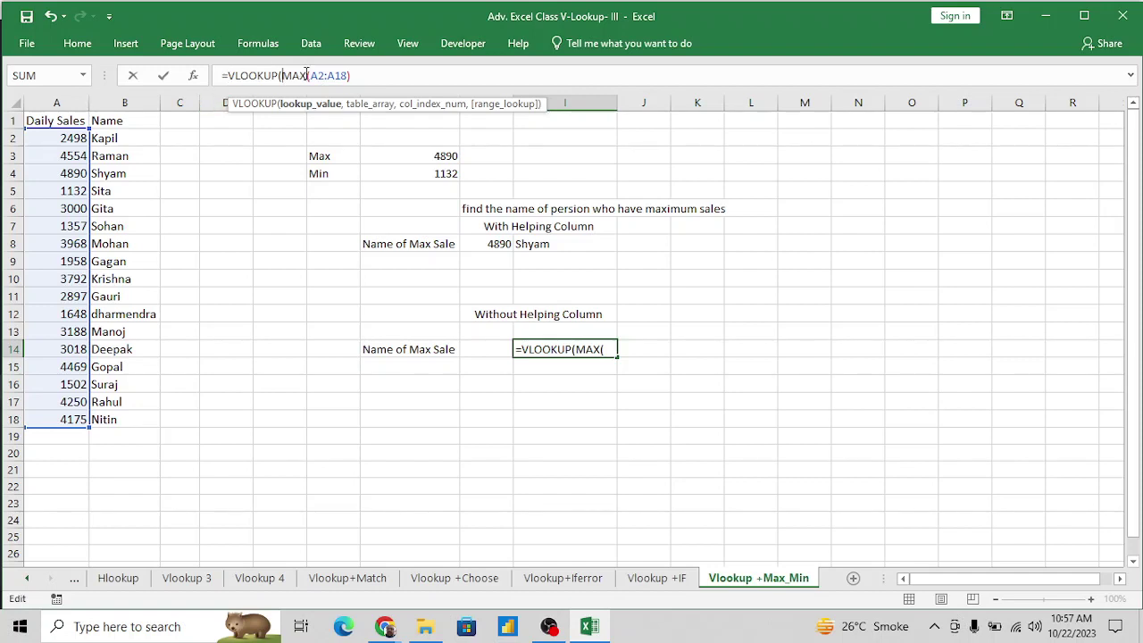
type(",")
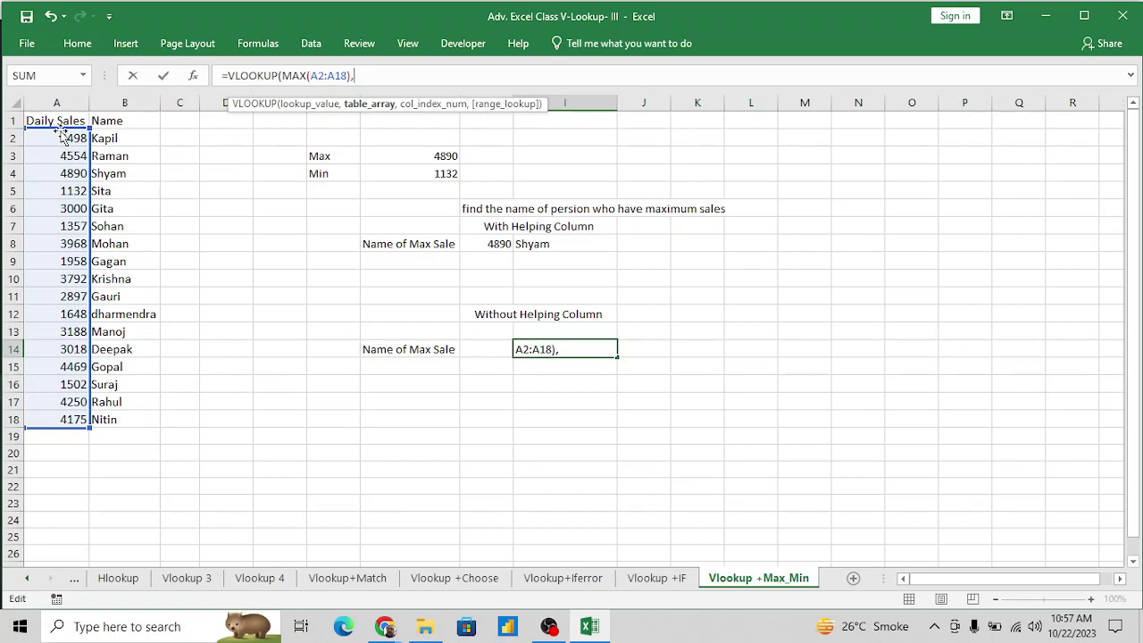
left_click_drag(66, 139, 67, 139)
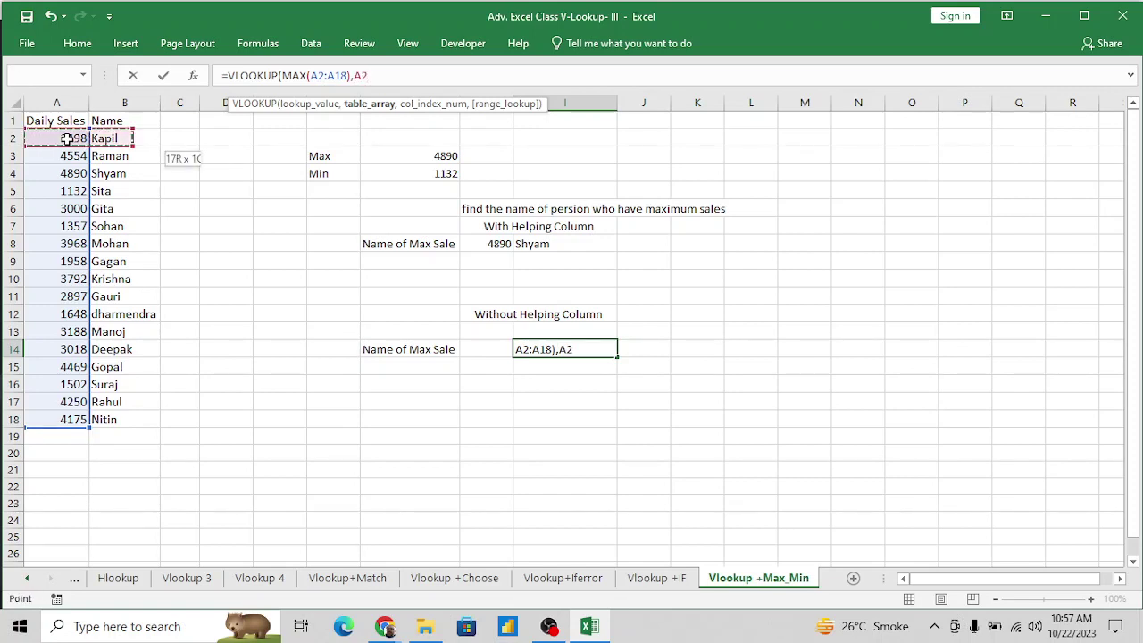
key("shift+Right")
key("ctrl+shift+Down")
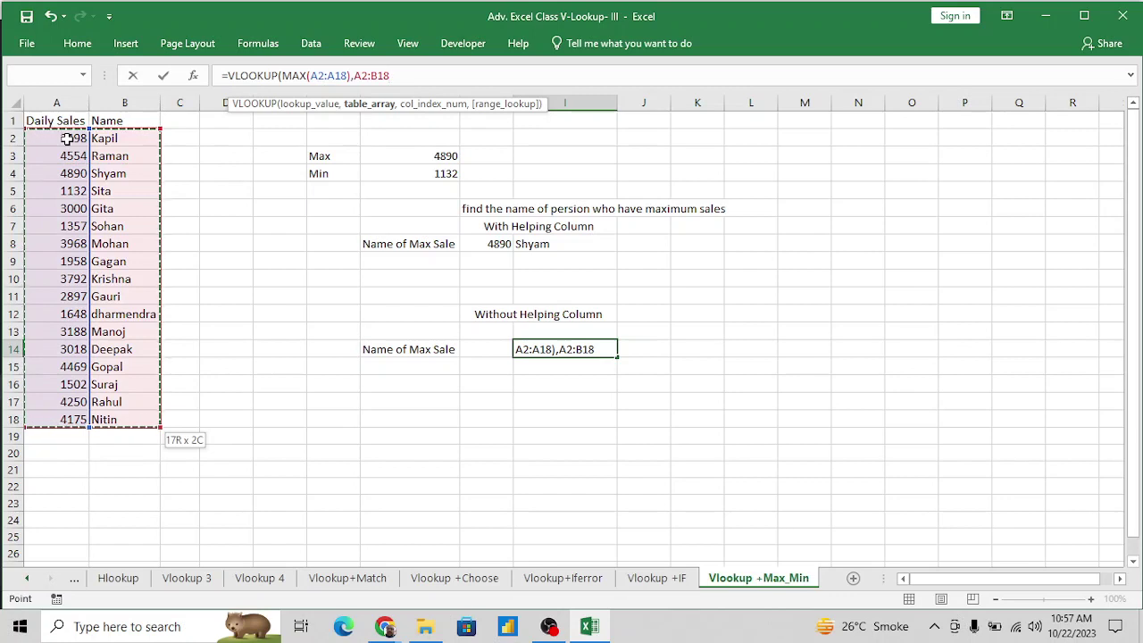
key("F4")
type(",")
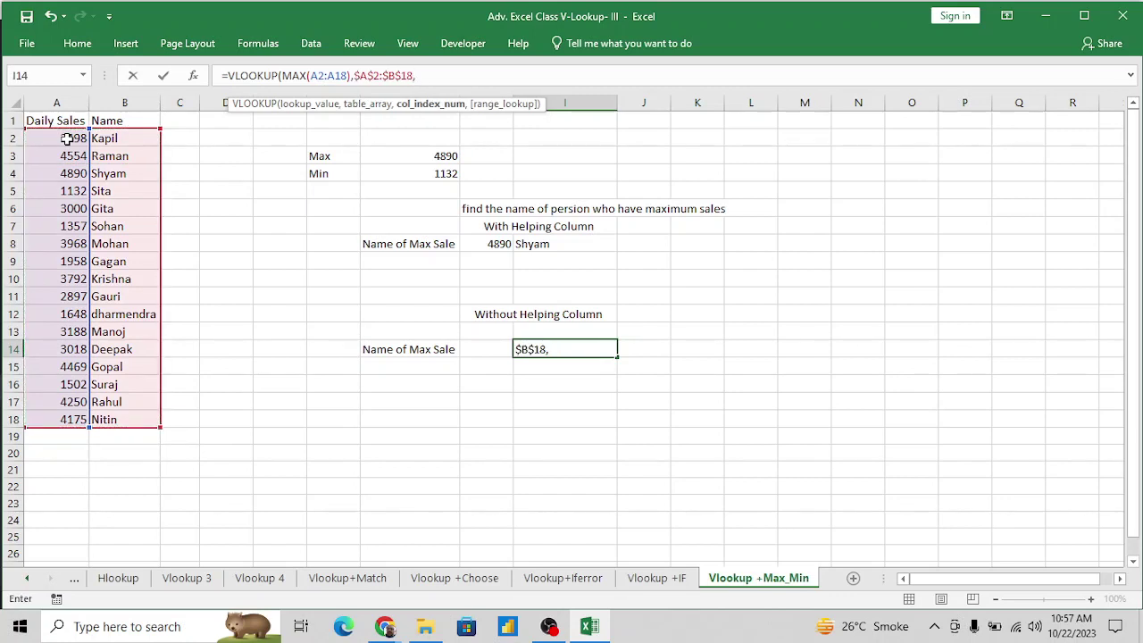
type("2,0")
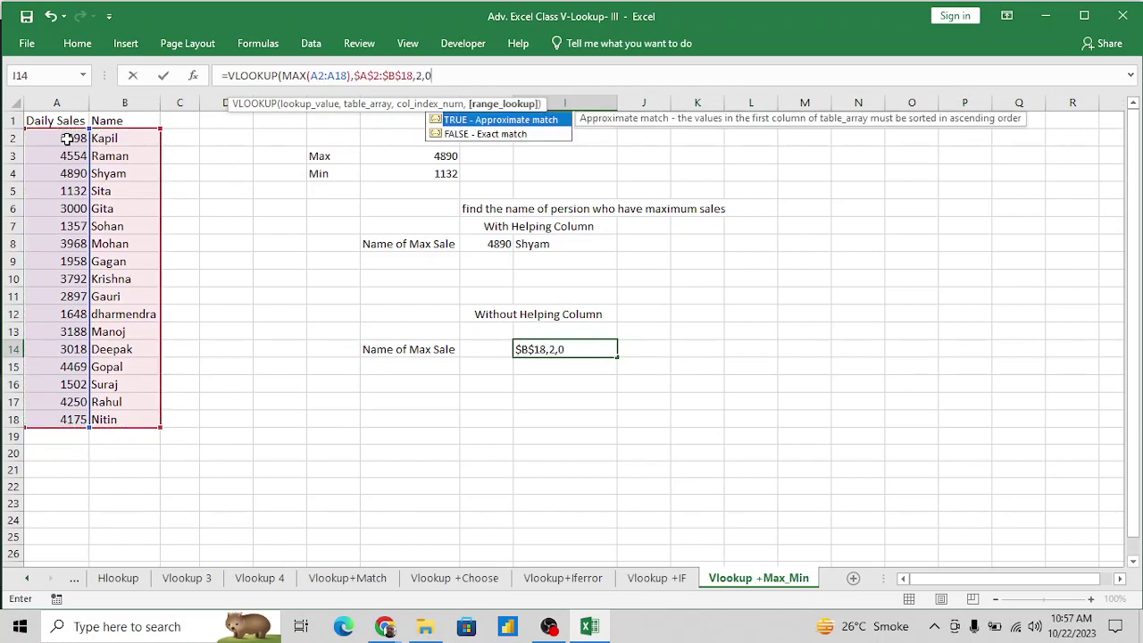
type(")")
key("ctrl+Return")
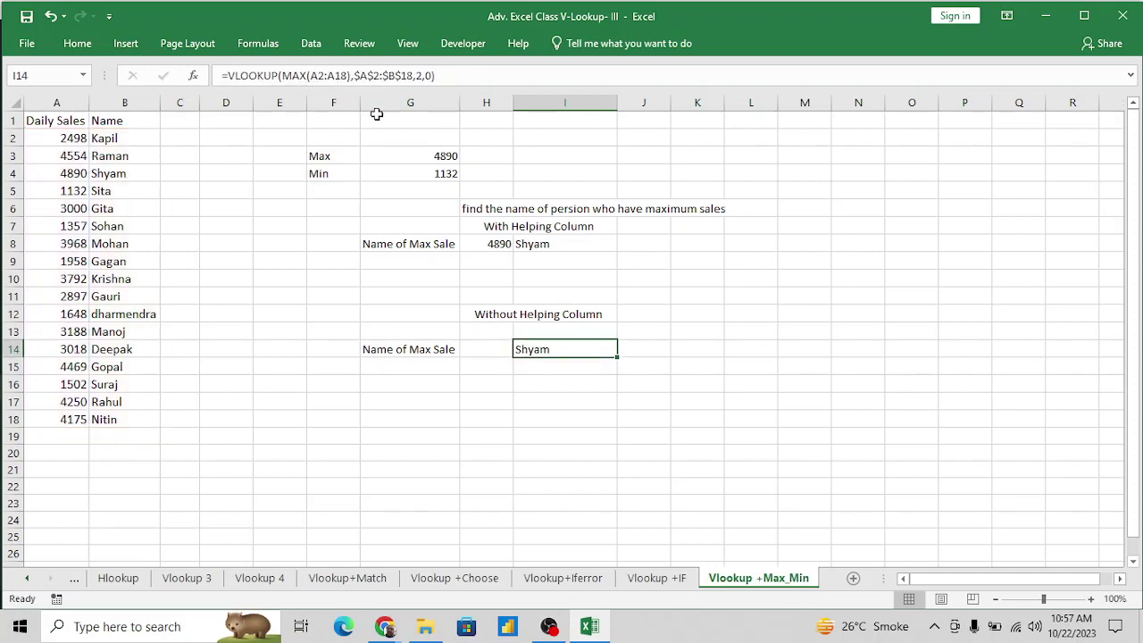
Compare the I8 and I14 VLOOKUP formulas, examining the nested MAX lookup value in I14.
left_click(570, 243)
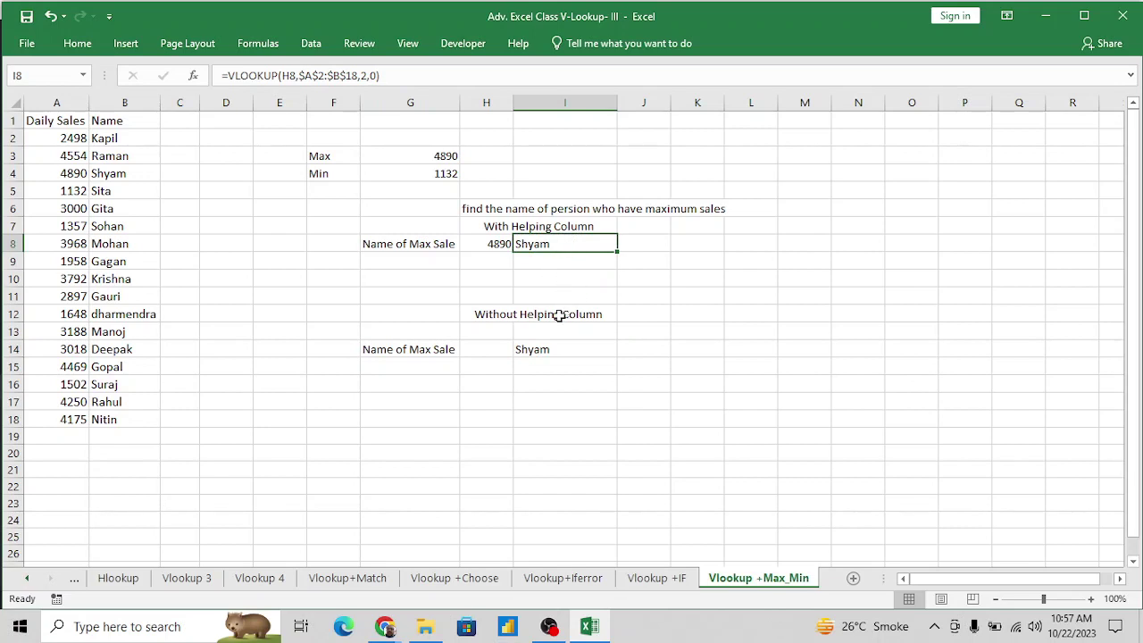
left_click(551, 349)
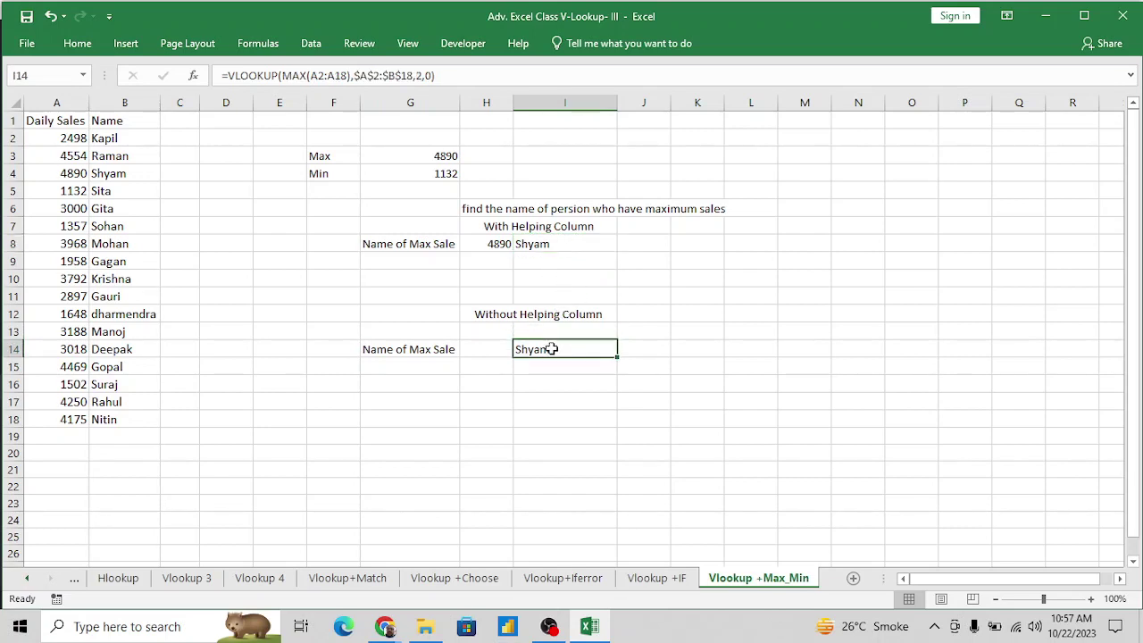
left_click(354, 75)
key("shift+Left")
key("shift+Left")
key("shift+Left")
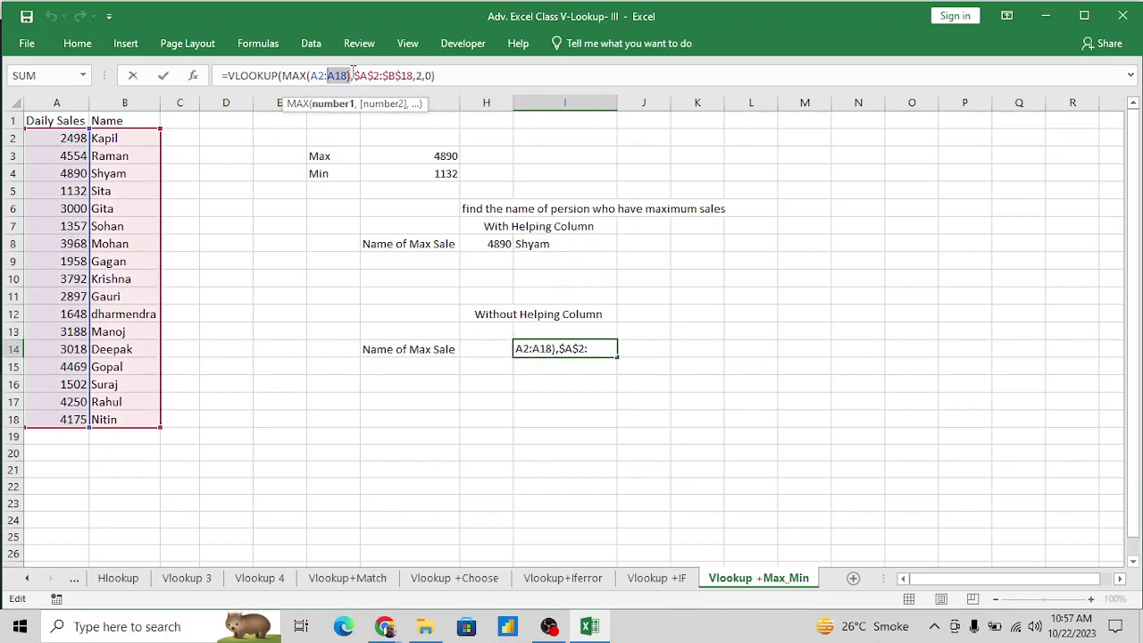
key("shift+Left")
key("shift+Left")
key("shift+Left")
key("shift+Left")
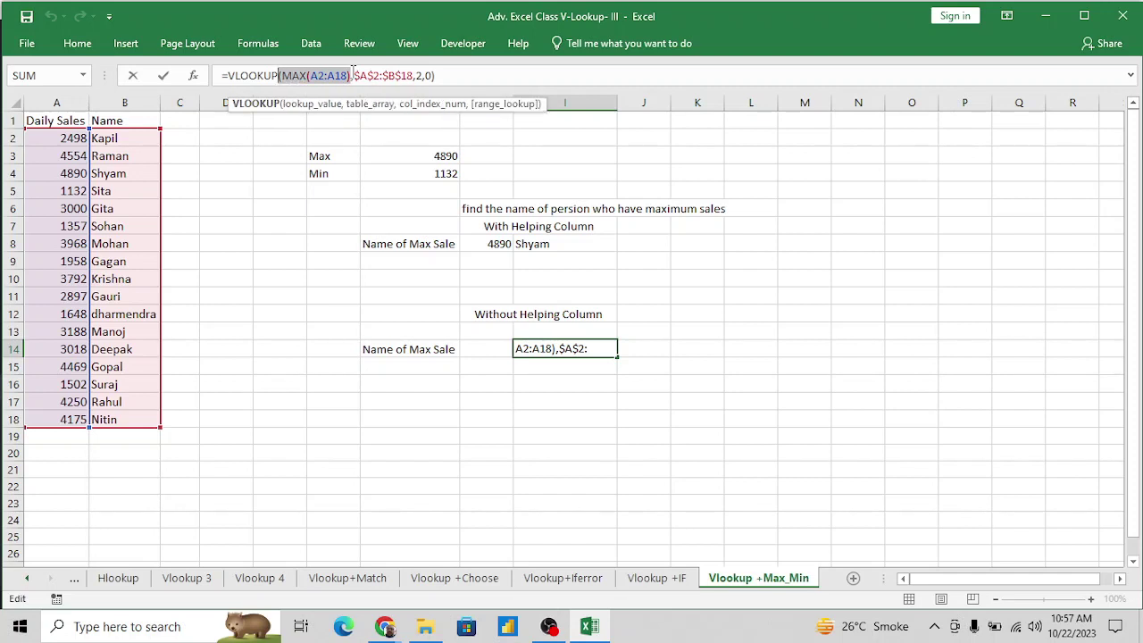
key("shift+Left")
key("shift+Left")
key("shift+Left")
key("shift+Left")
key("shift+Left")
key("shift+Left")
key("shift+Left")
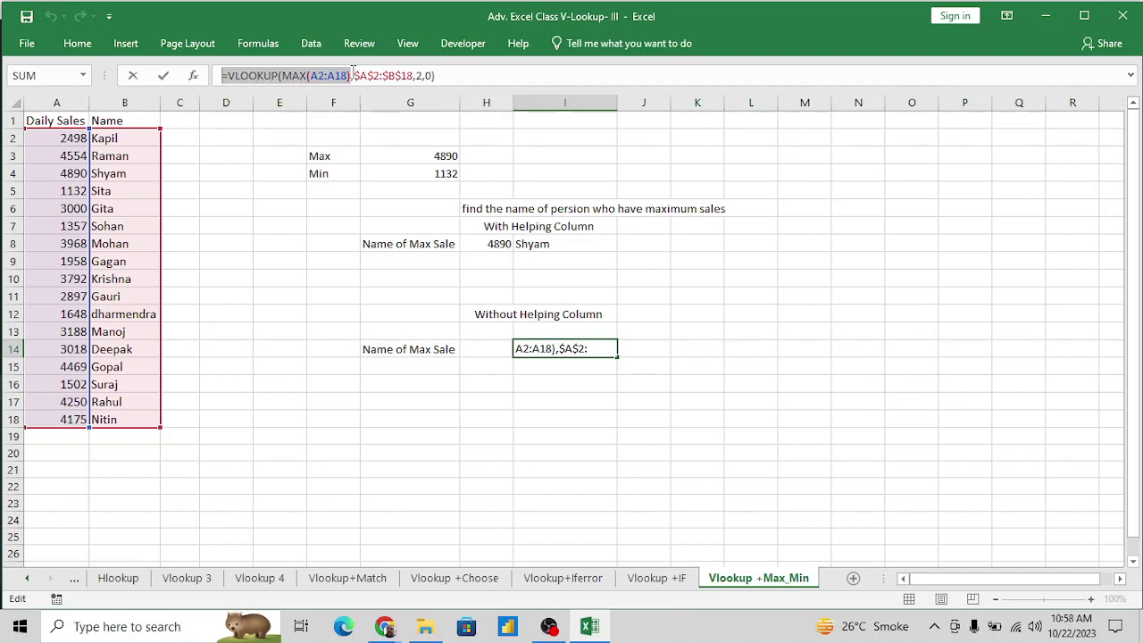
key("Escape")
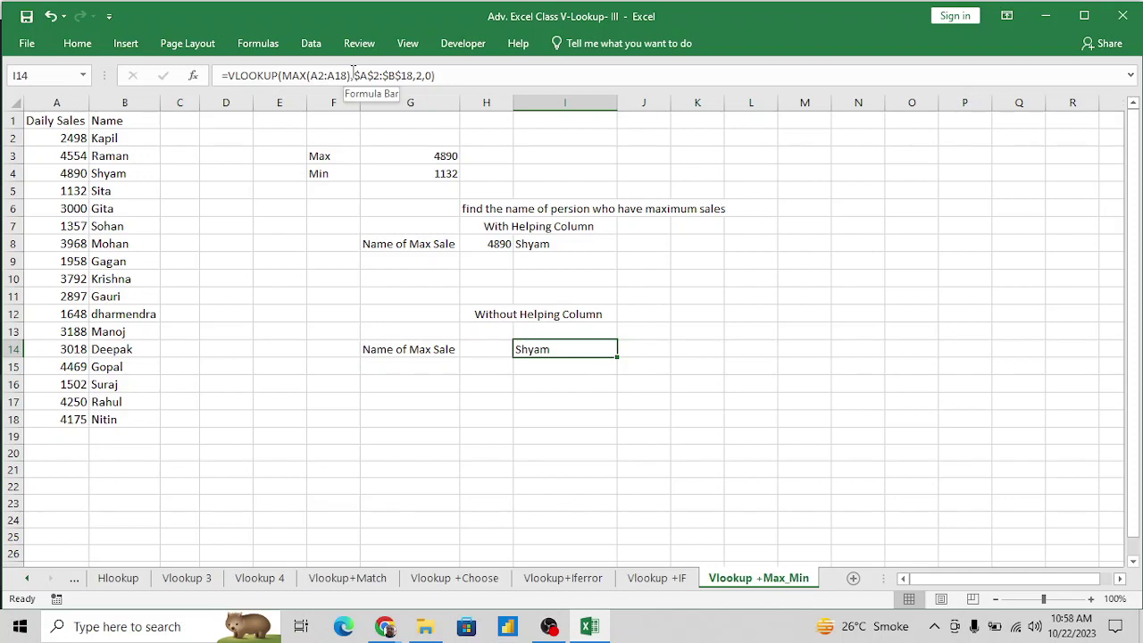
Clear the formula in I14 and review the MAX formula in H8 and the VLOOKUP formula in I8.
key("Up")
key("Up")
key("Up")
key("Up")
key("Up")
key("Up")
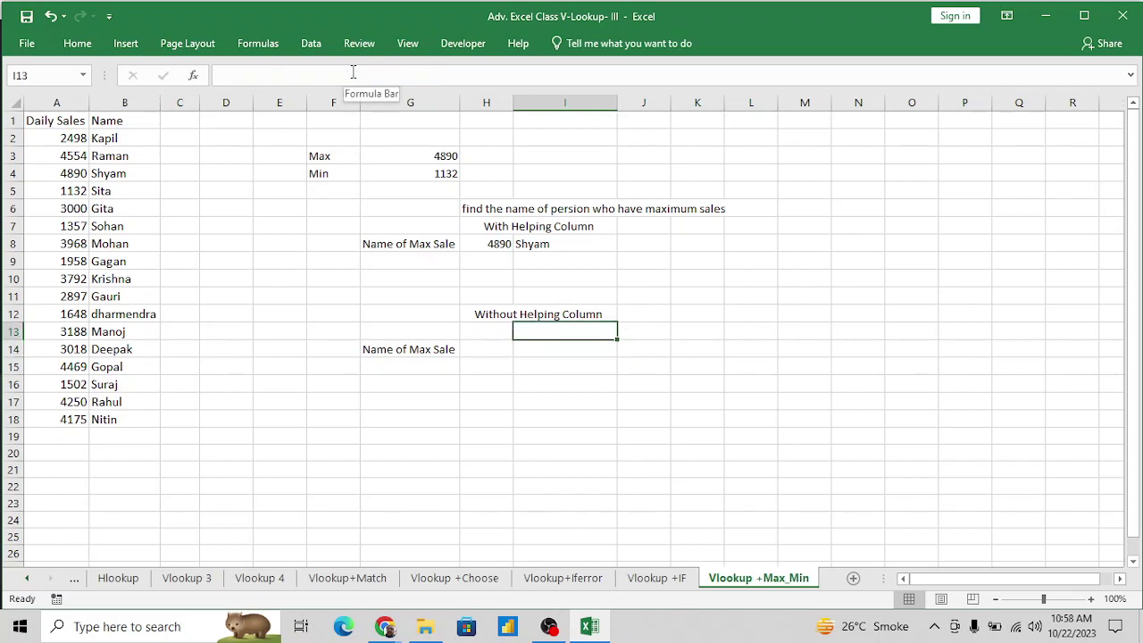
key("Left")
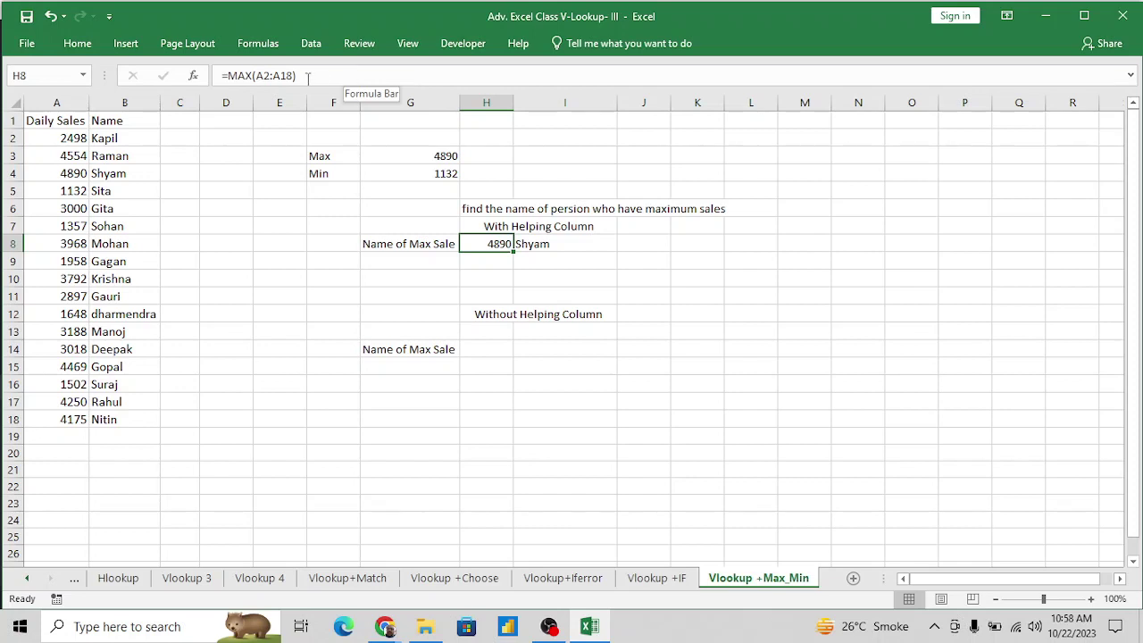
key("Right")
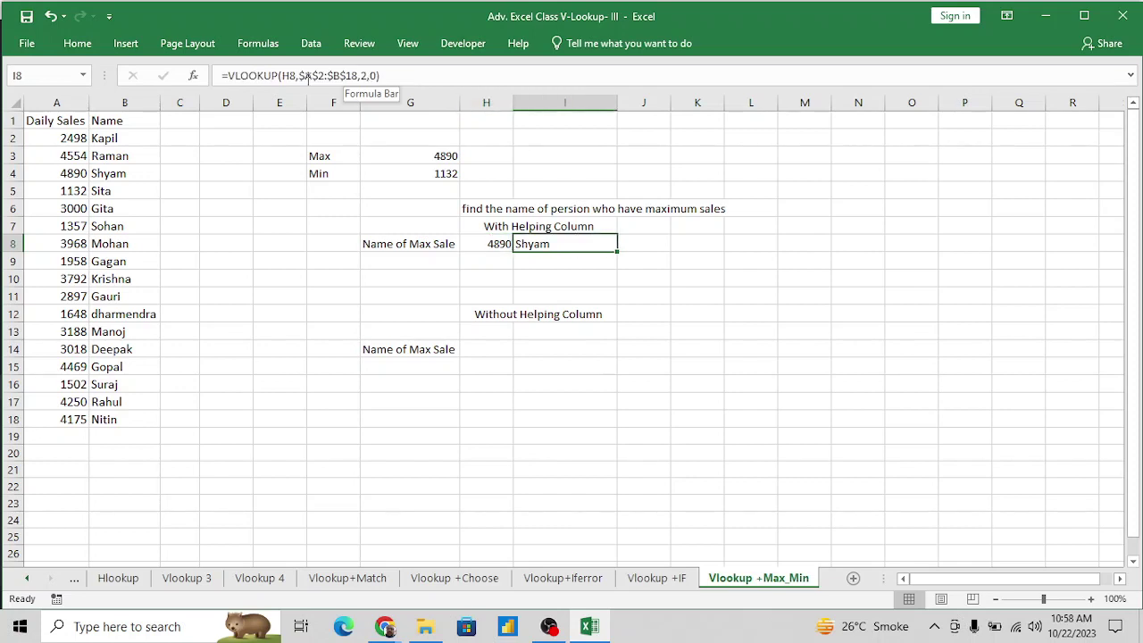
left_click(514, 79)
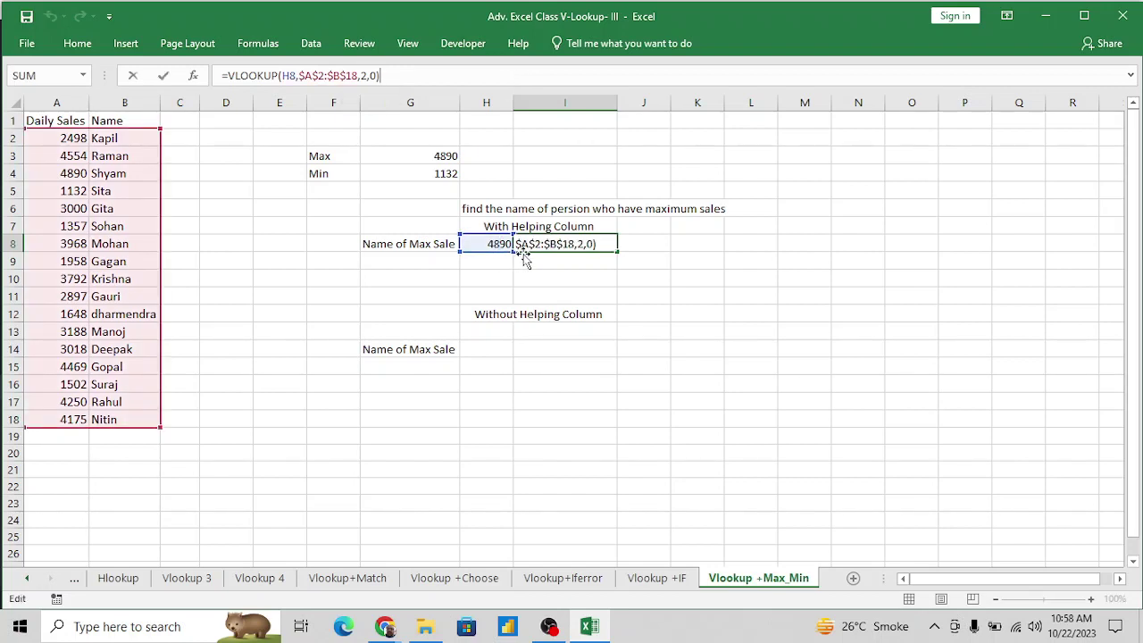
key("Return")
Enter the formula =MAX(A2:A18) in the empty cell I14 and reselect that cell.
key("Down")
key("Down")
key("Down")
key("Down")
key("Down")
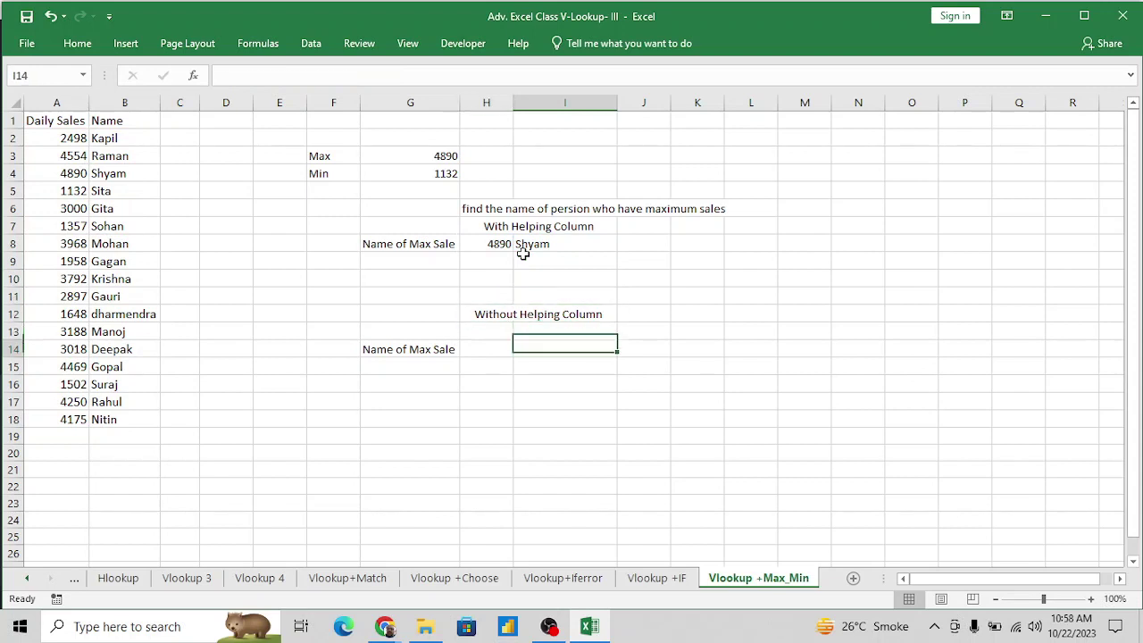
type("=ma")
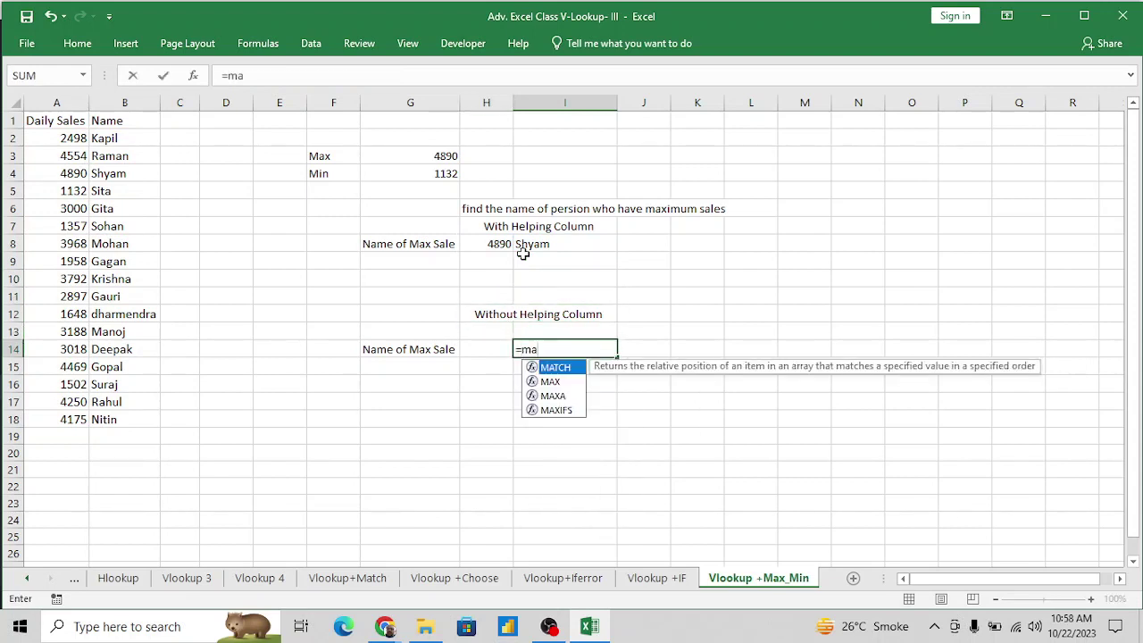
type("x")
key("Tab")
key("Left")
key("Left")
key("Left")
key("Left")
key("Left")
key("Left")
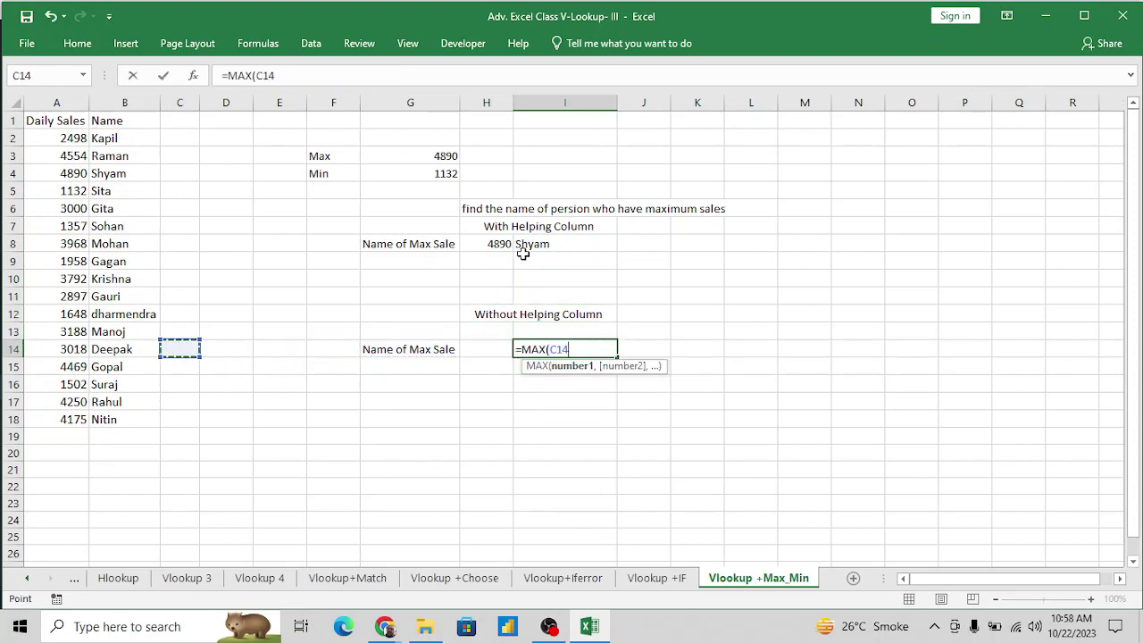
key("Left")
key("Left")
key("ctrl+Up")
key("Down")
key("ctrl+shift+Down")
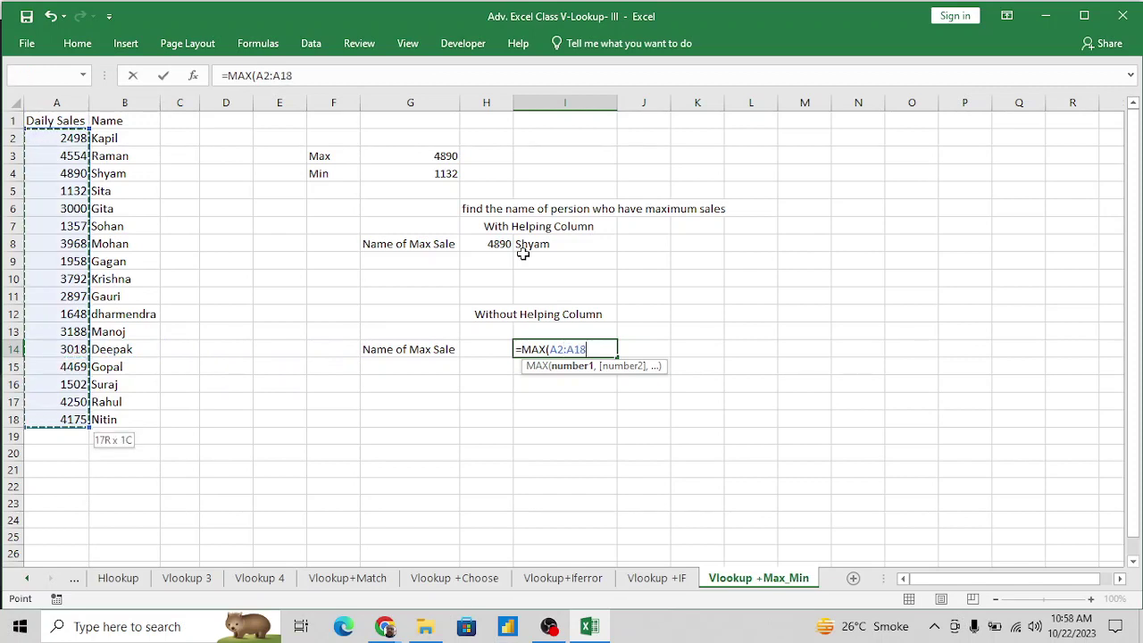
key("Return")
key("Up")
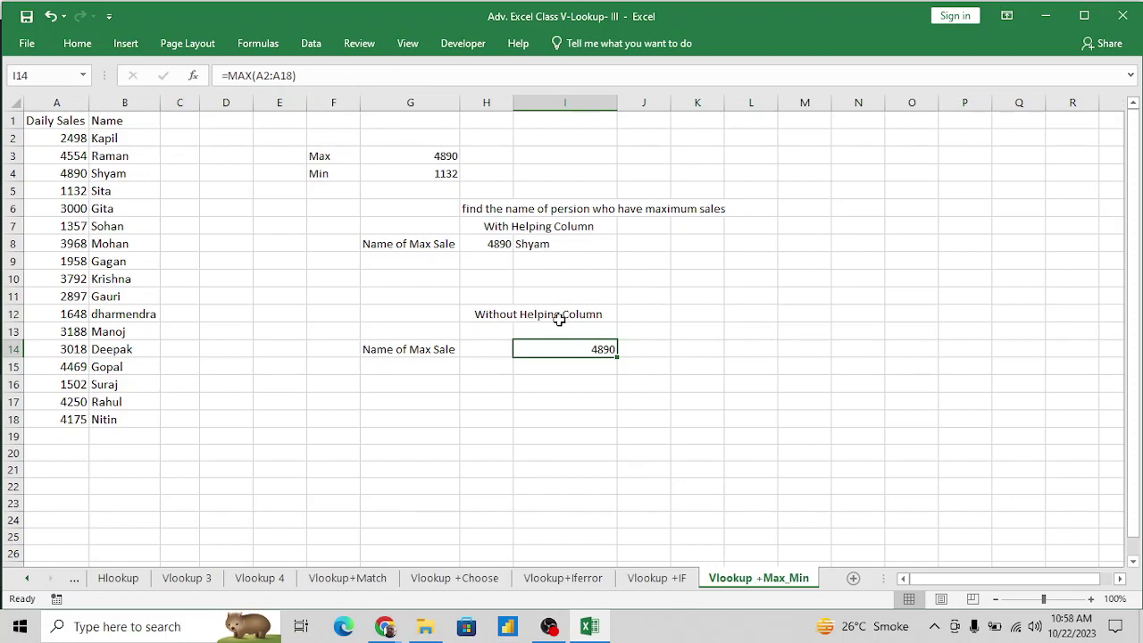
left_click(229, 75)
type("VLOOKUP(")
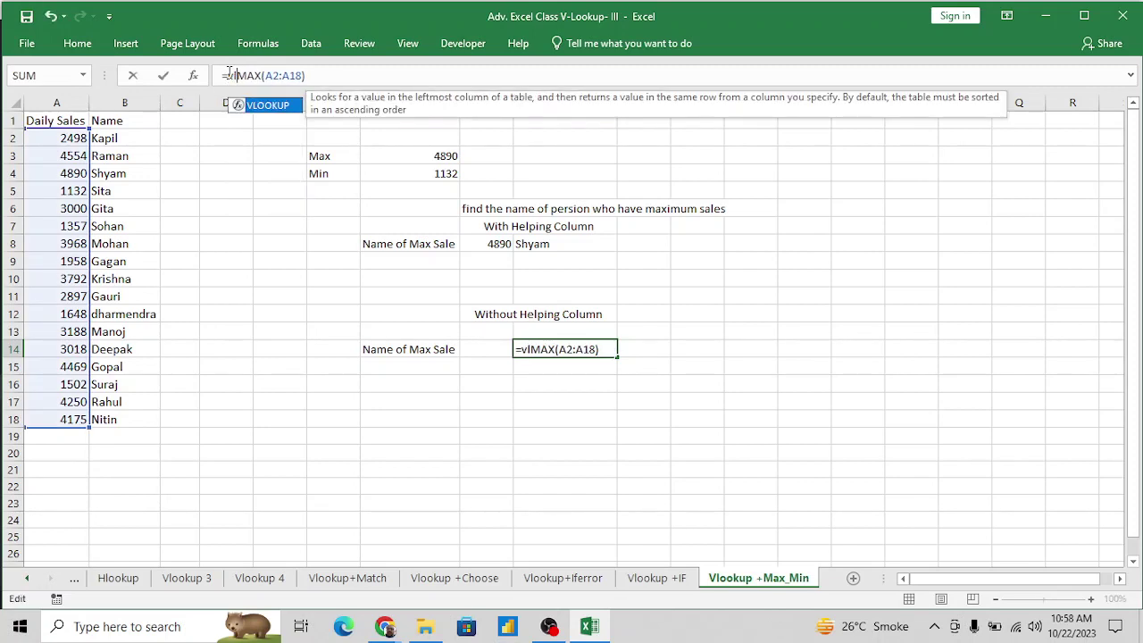
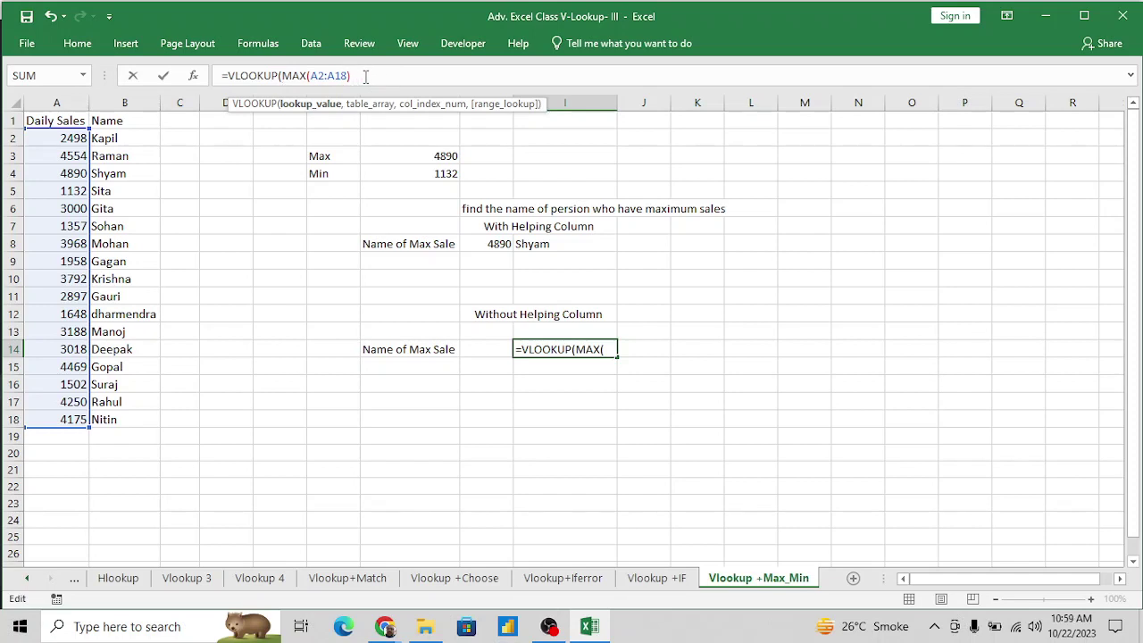
key("Escape")
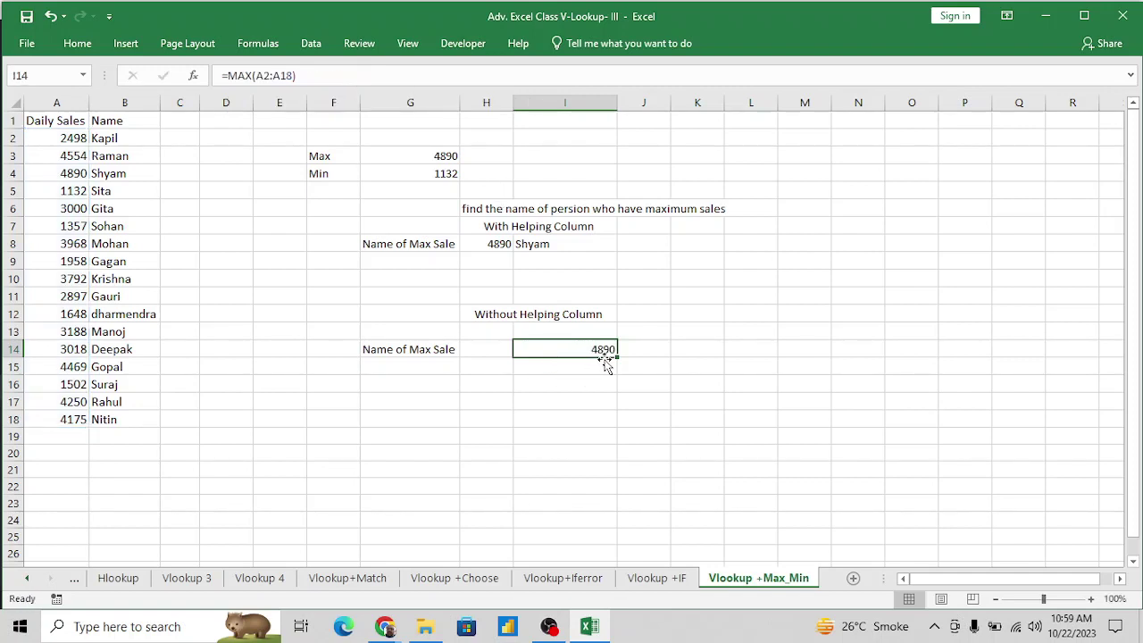
Nest the MAX formula in I14 as a lookup value, making it =VLOOKUP(MAX(A2:A18),$A$2:$B$18,2,0).
left_click(227, 75)
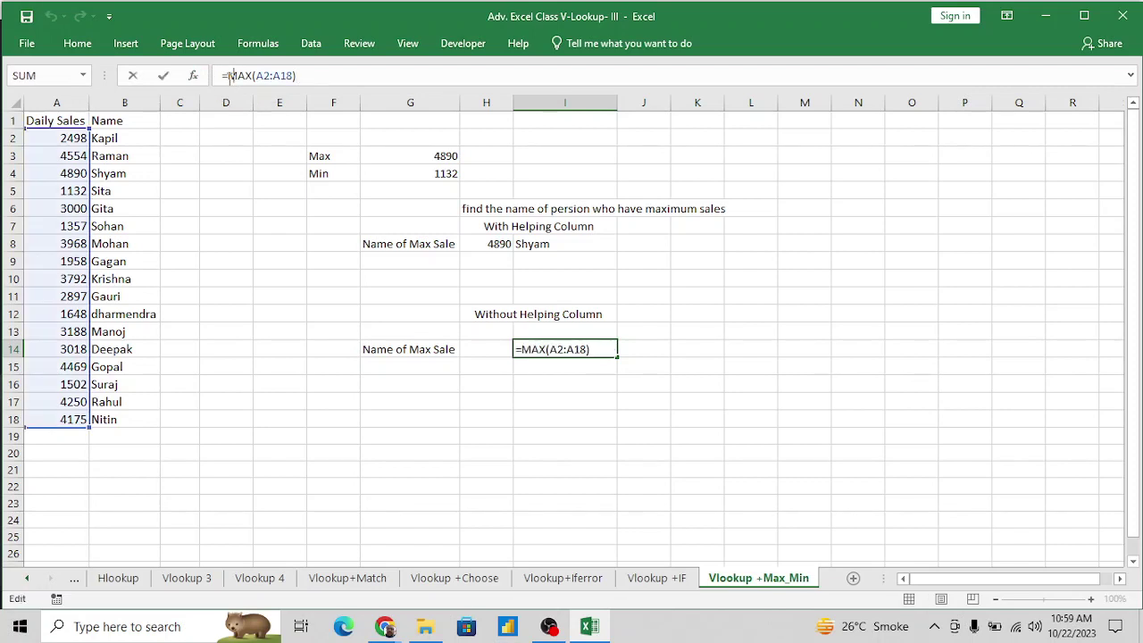
type("VLOOKUP(")
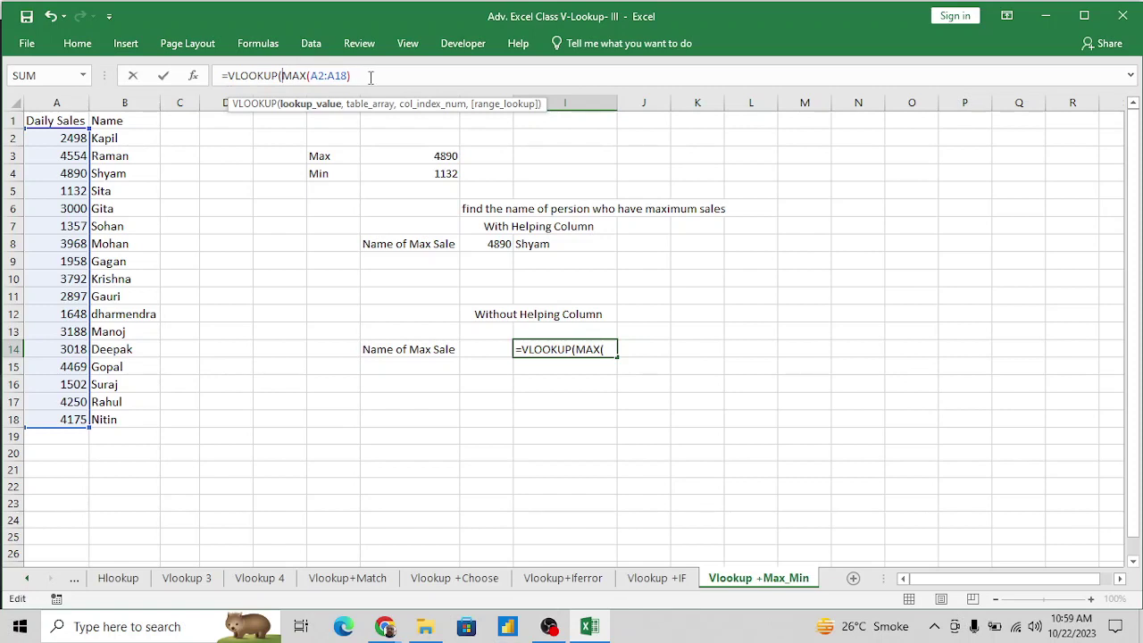
type(",")
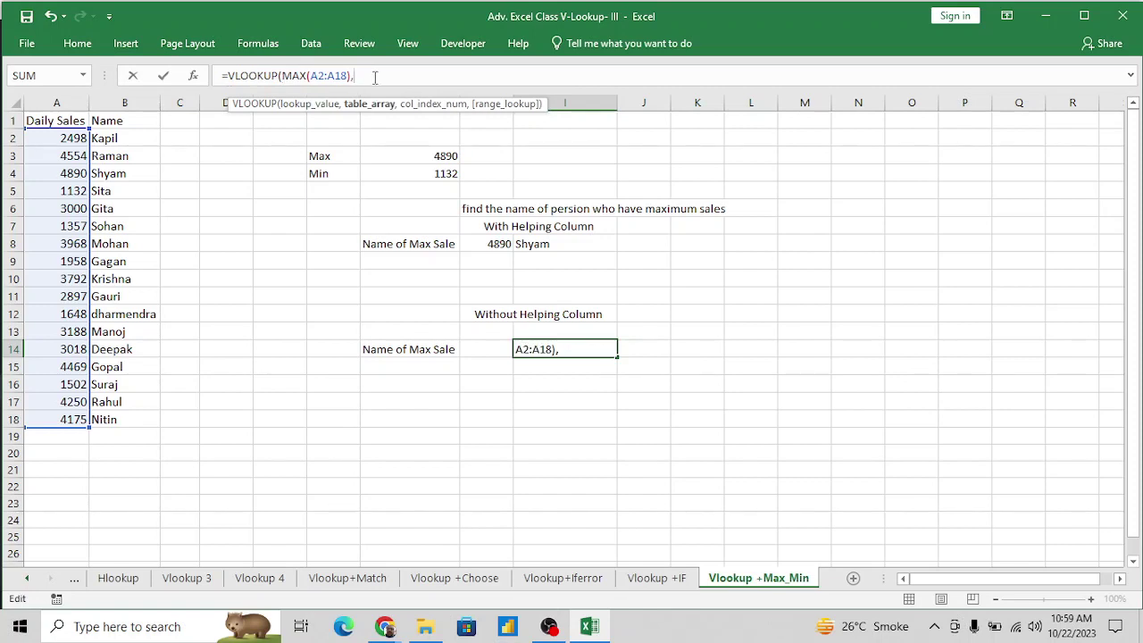
left_click(51, 134)
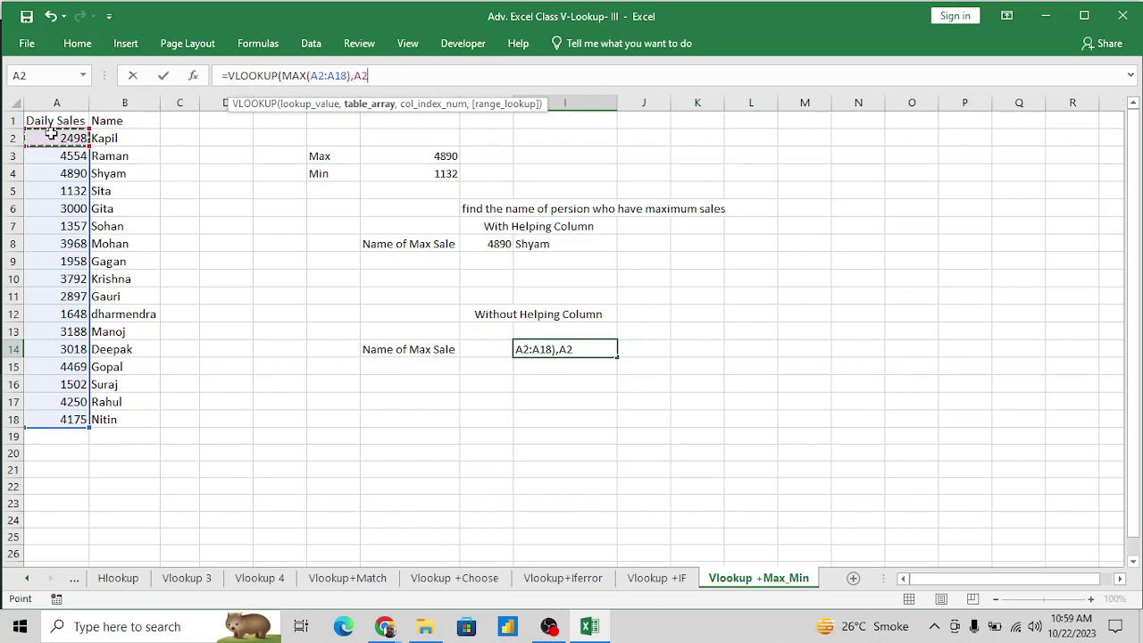
left_click_drag(51, 134, 152, 420)
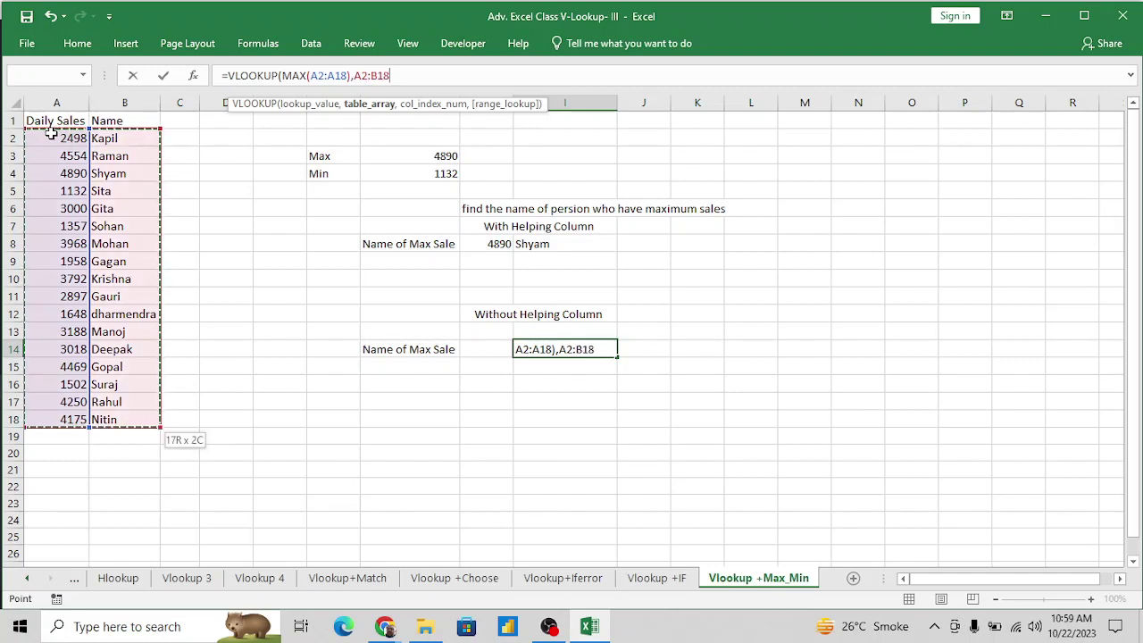
key("F4")
type(",")
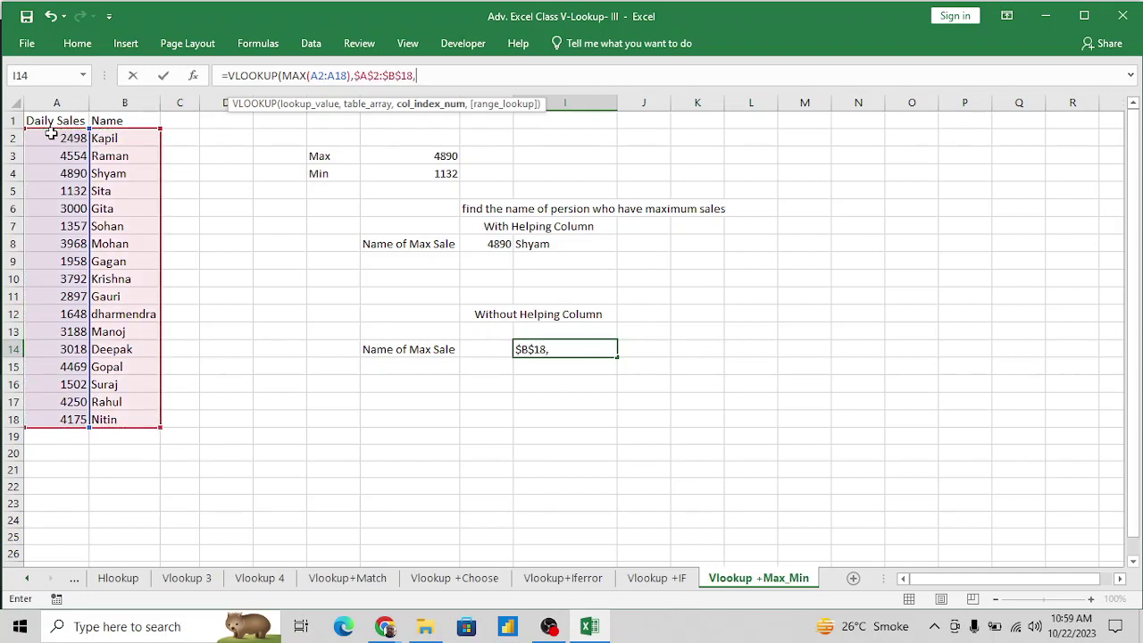
type("2,0")
key("Return")
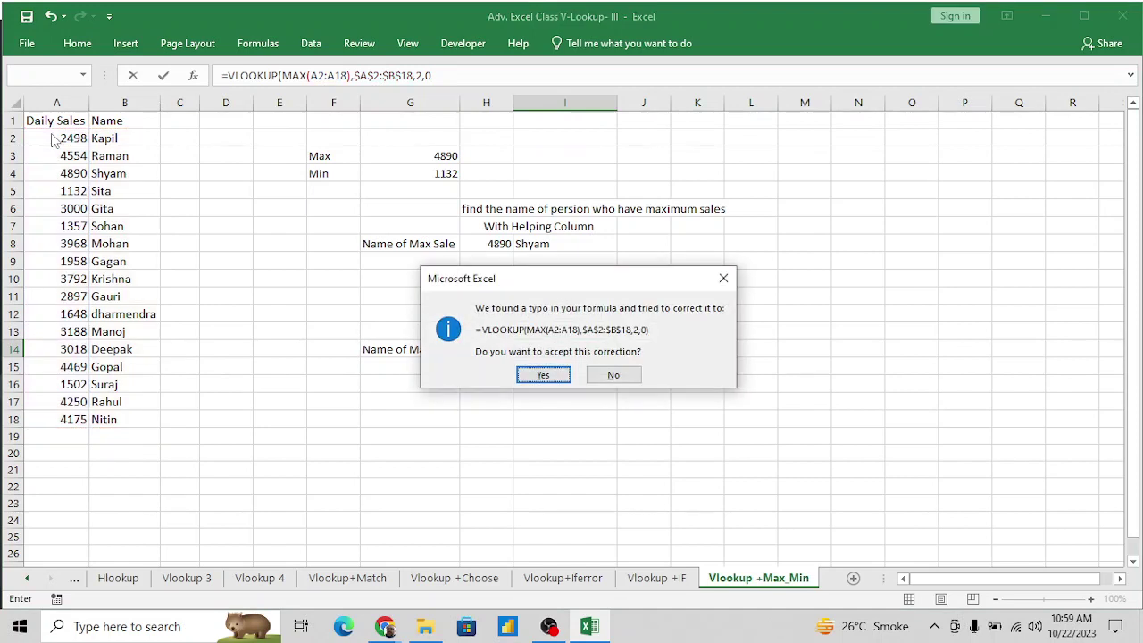
key("Return")
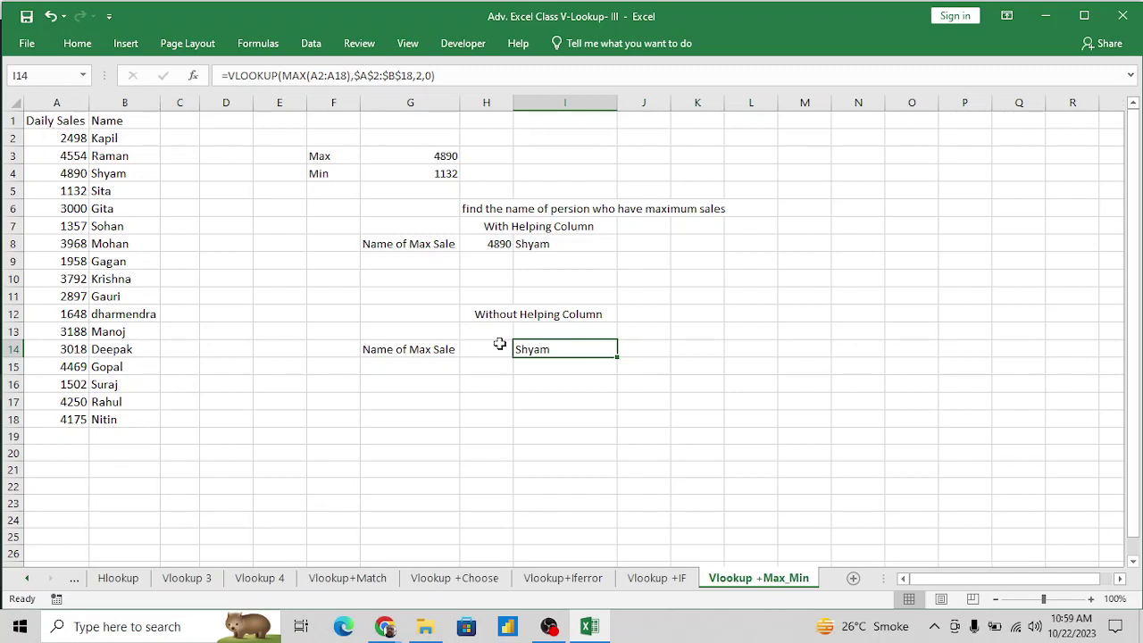
left_click(641, 347)
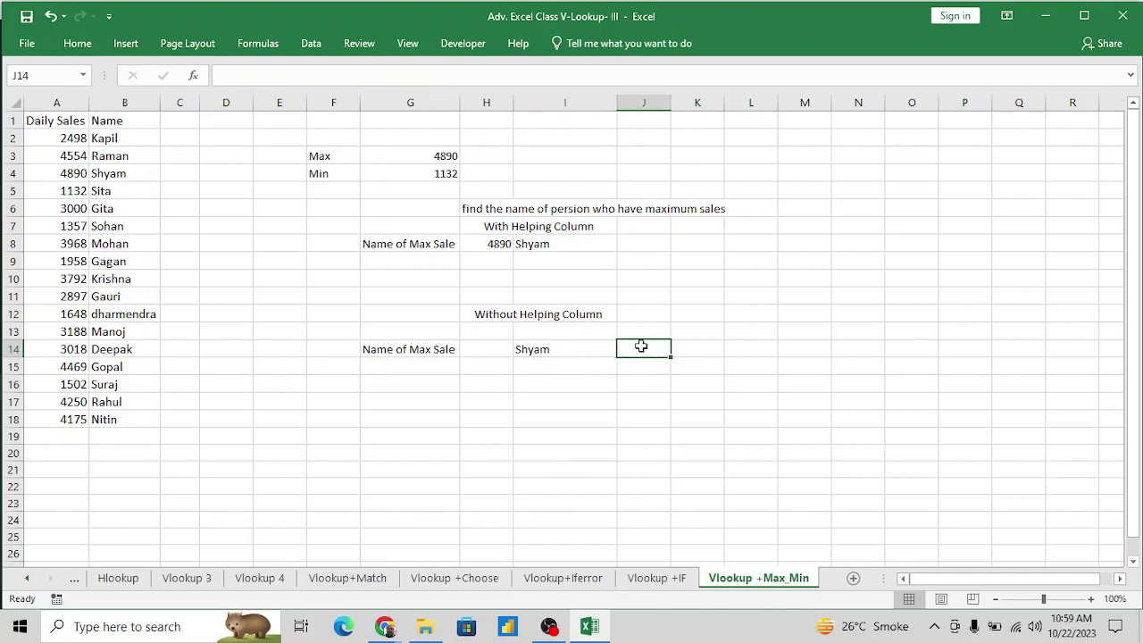
type("=vl")
key("Tab")
key("Left")
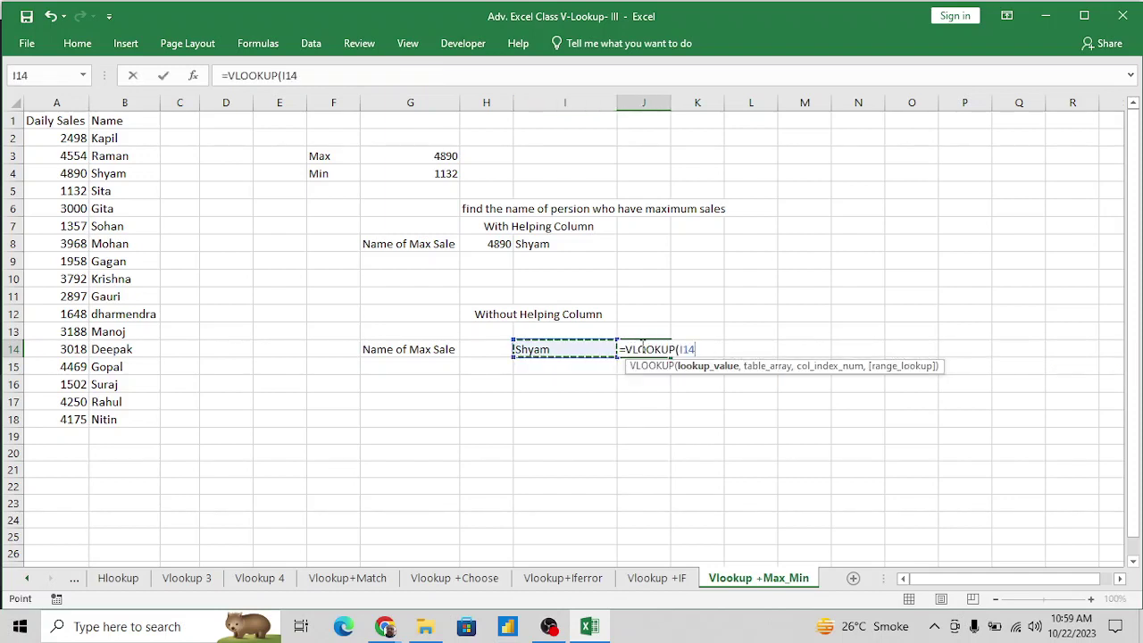
key("Left")
key("Left")
key("Left")
key("Left")
key("Left")
key("Left")
key("Left")
key("Left")
key("ctrl+Up")
key("Down")
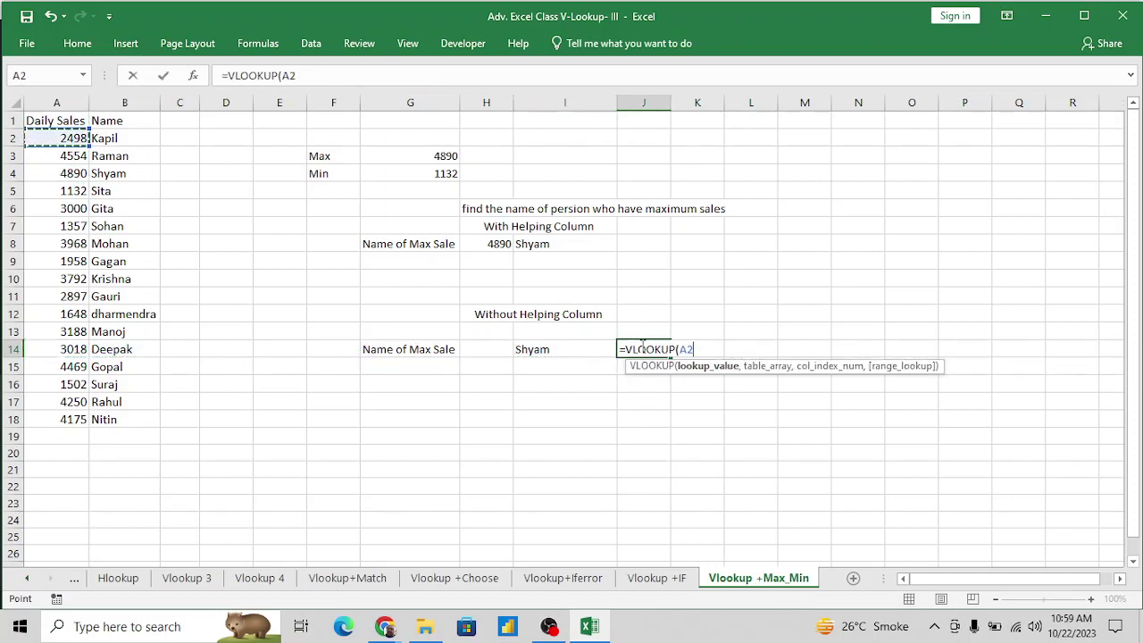
key("Up")
key("Down")
key("Up")
key("Right")
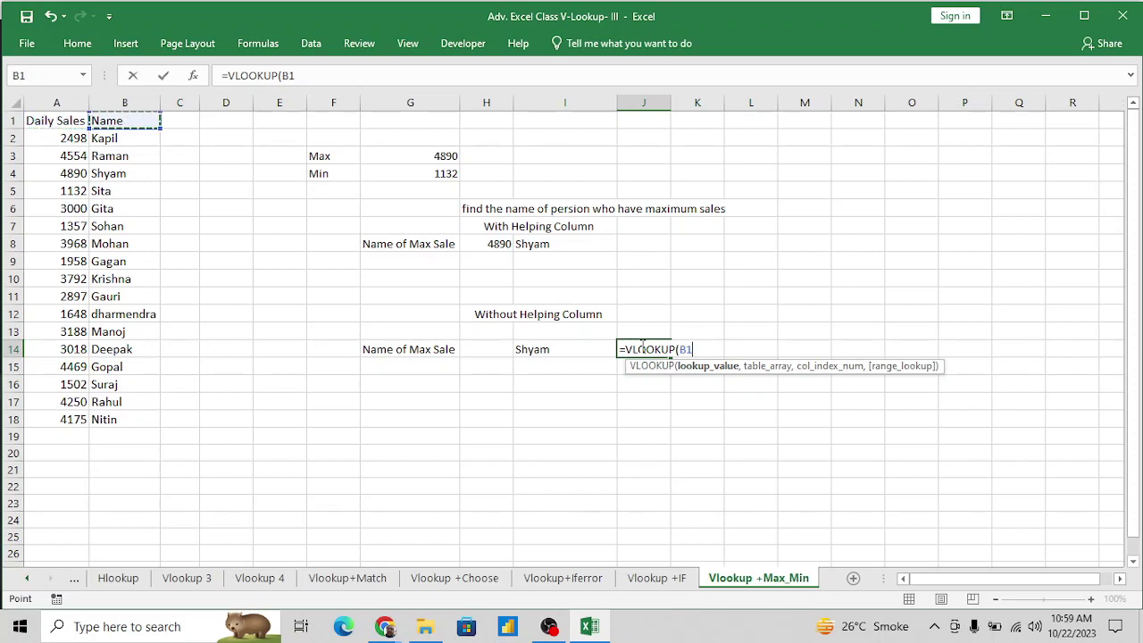
key("shift+Left")
key("ctrl+shift+Down")
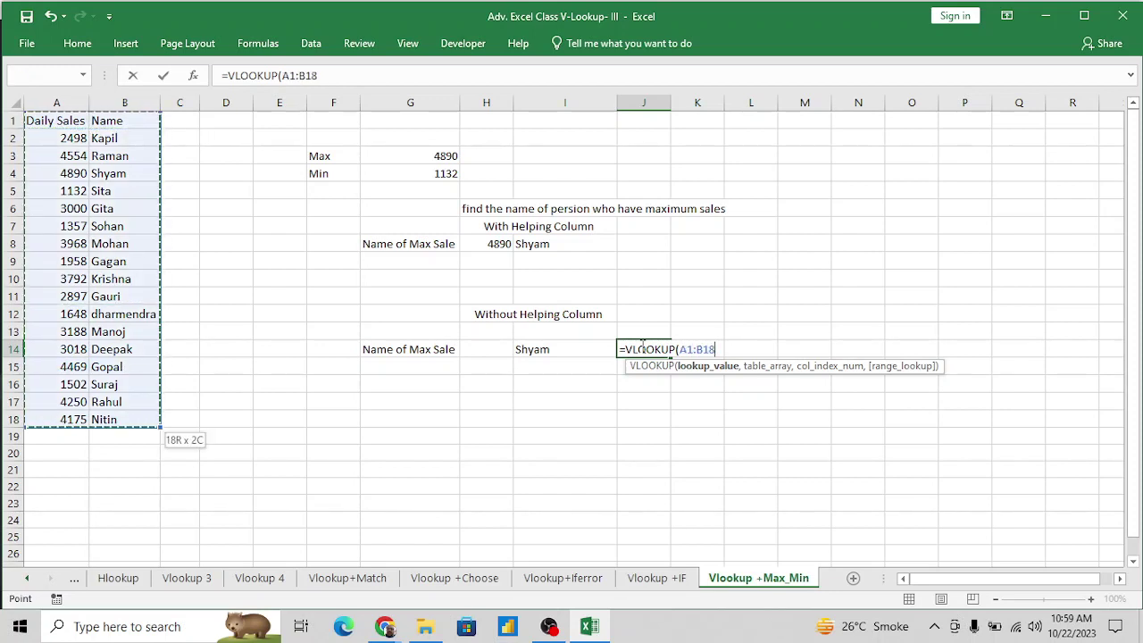
key("Escape")
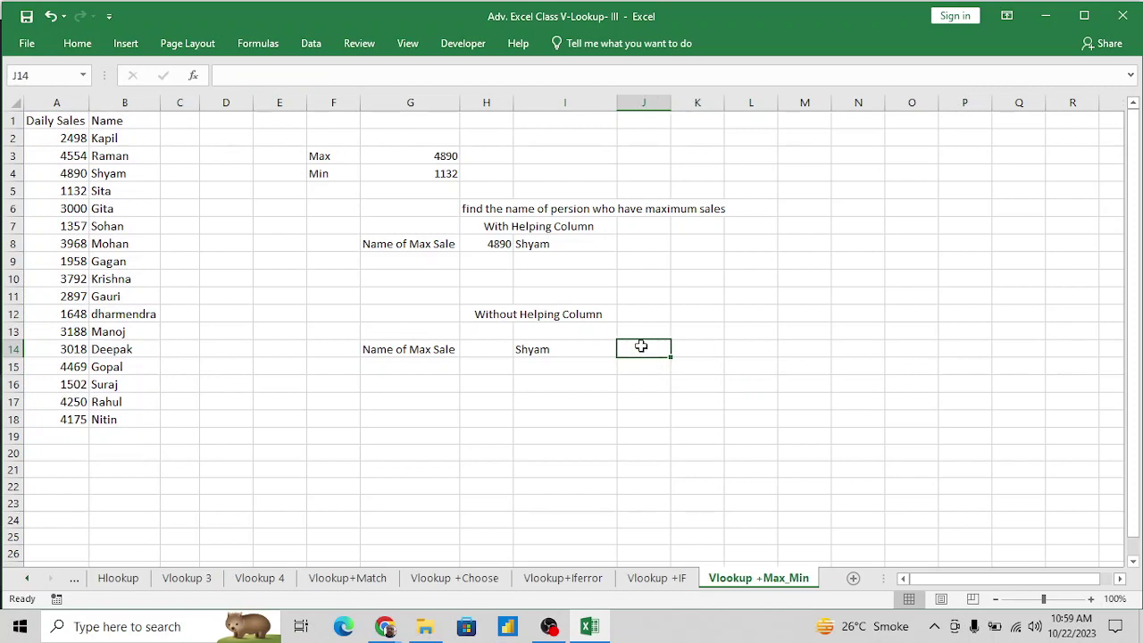
key("Left")
key("Left")
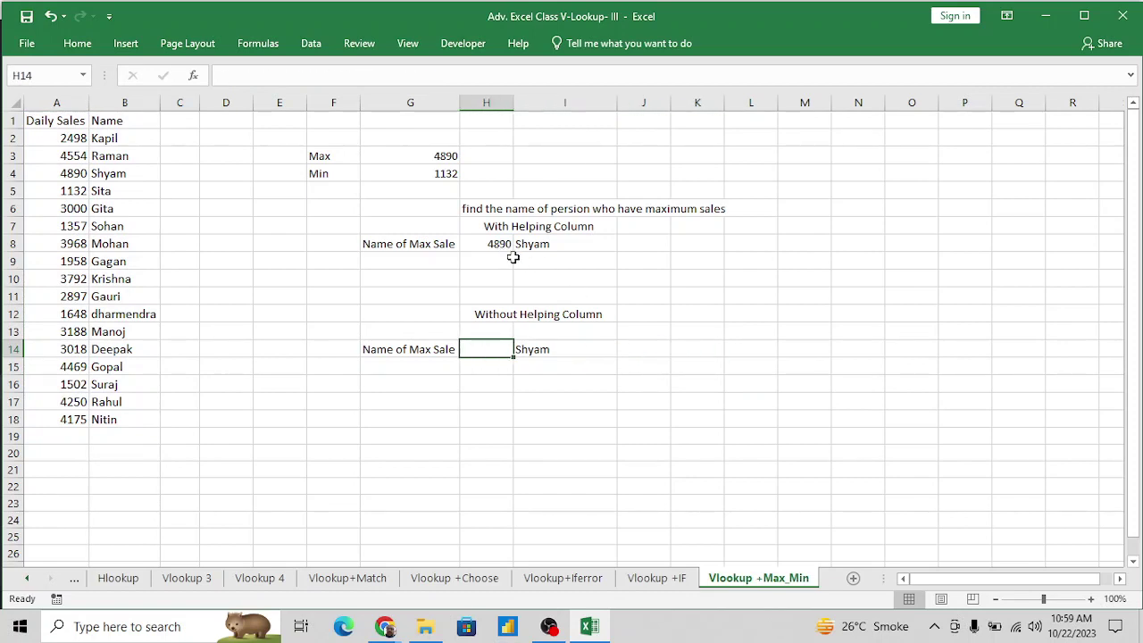
Enter =VLOOKUP(H14,$A$1:$B$18,2,0) in J14, using the empty cell H14 as the lookup value.
left_click(653, 348)
type("=vl")
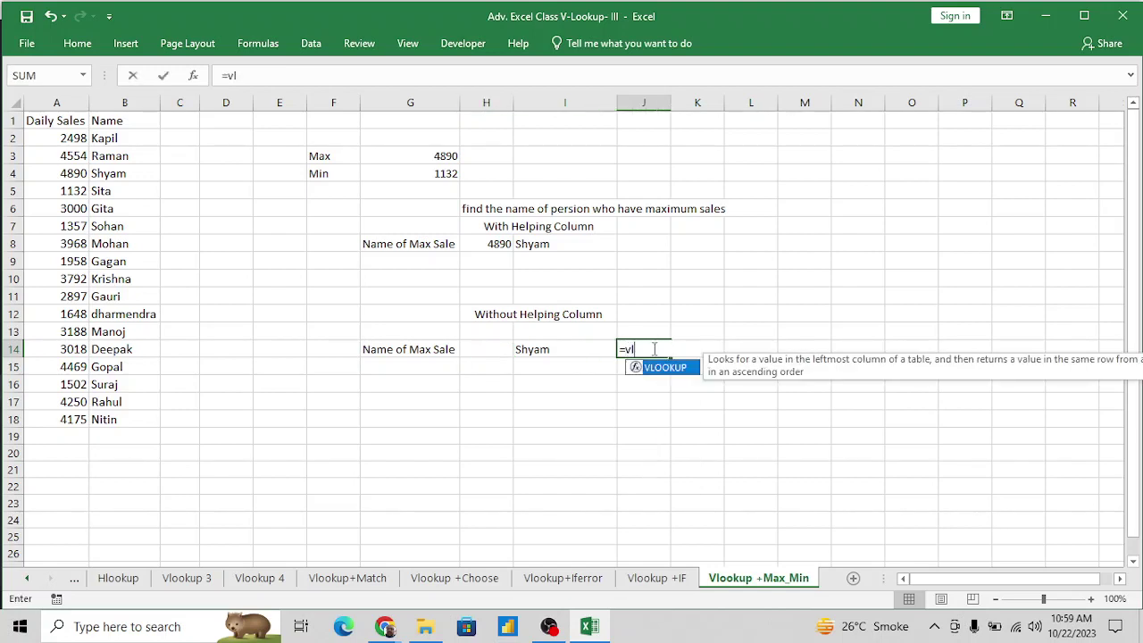
key("Tab")
key("Left")
key("Left")
key("Left")
key("Right")
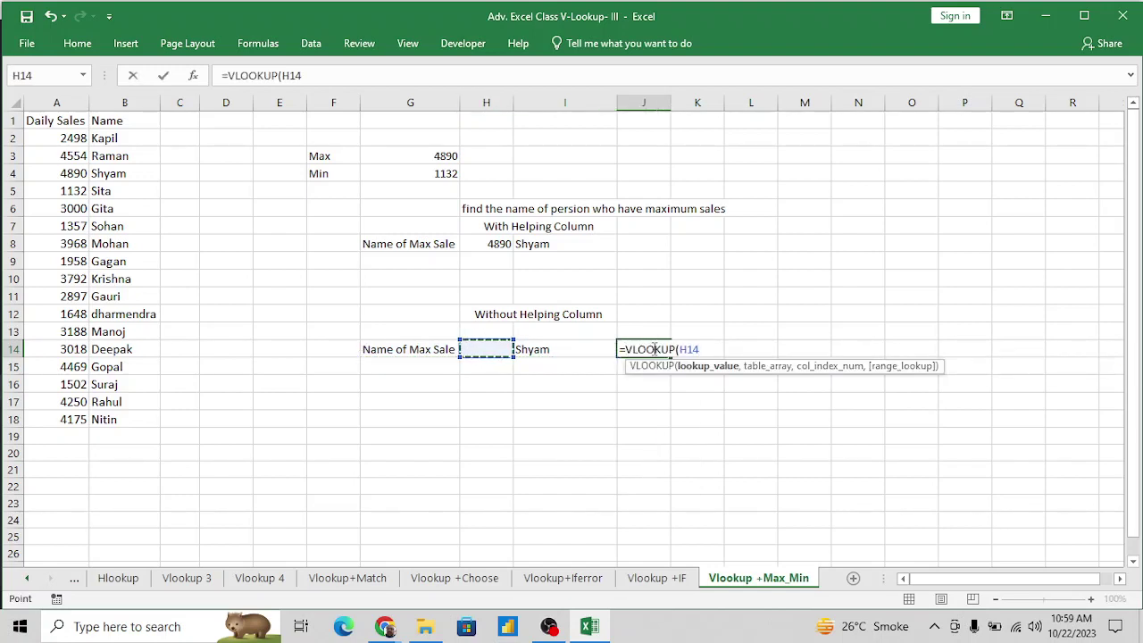
type(",")
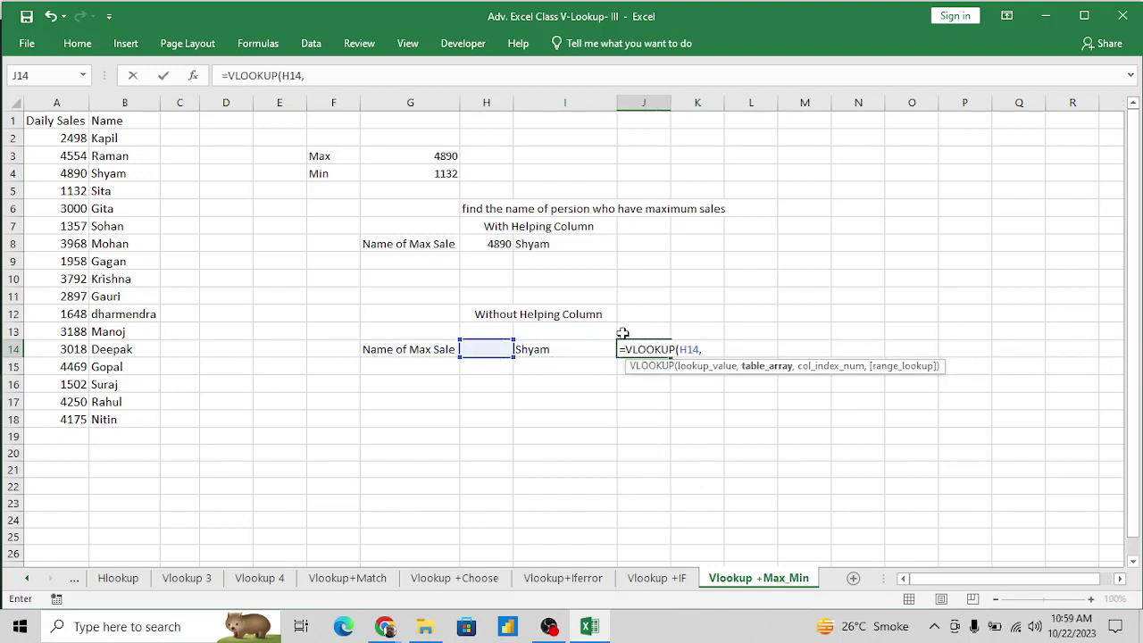
left_click(75, 129)
key("ctrl+shift+Right")
key("ctrl+shift+Down")
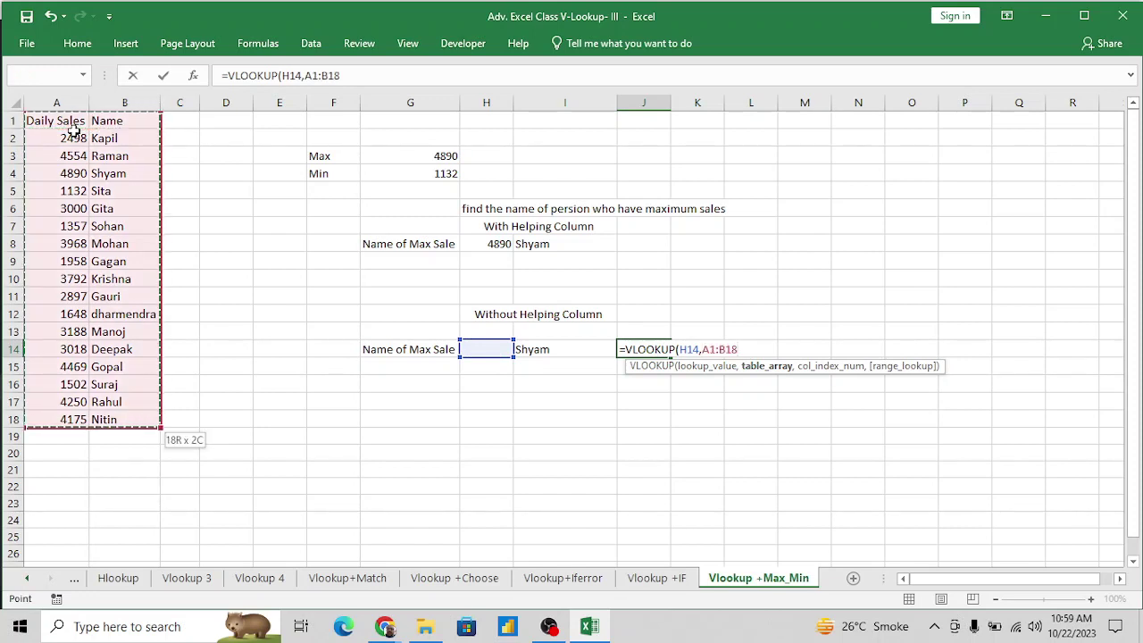
key("F4")
type(",")
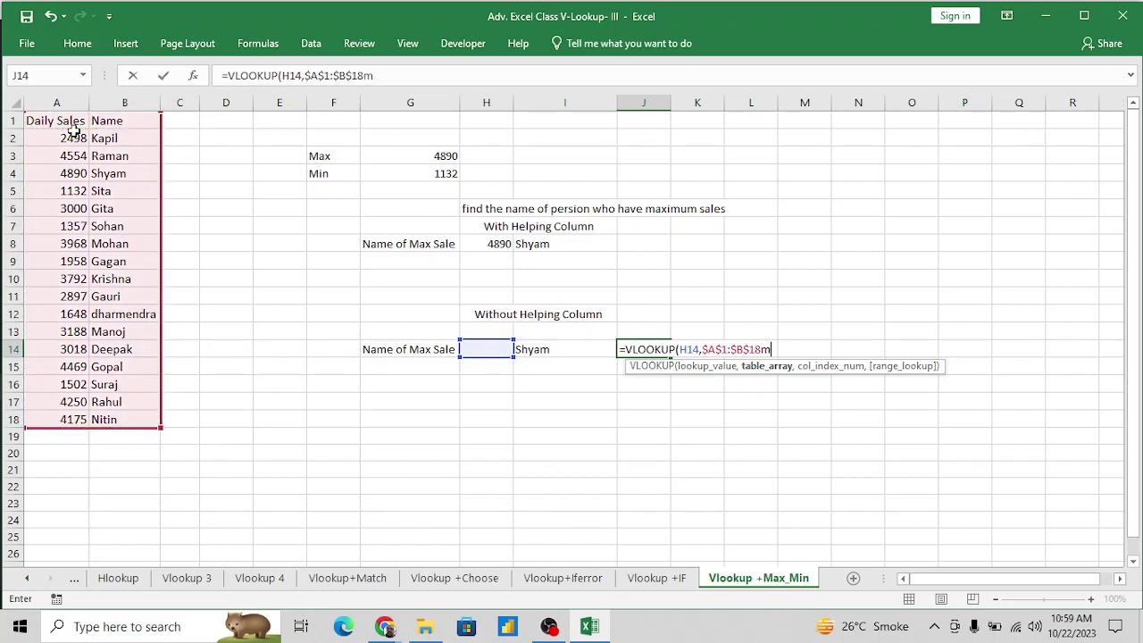
type("2,0")
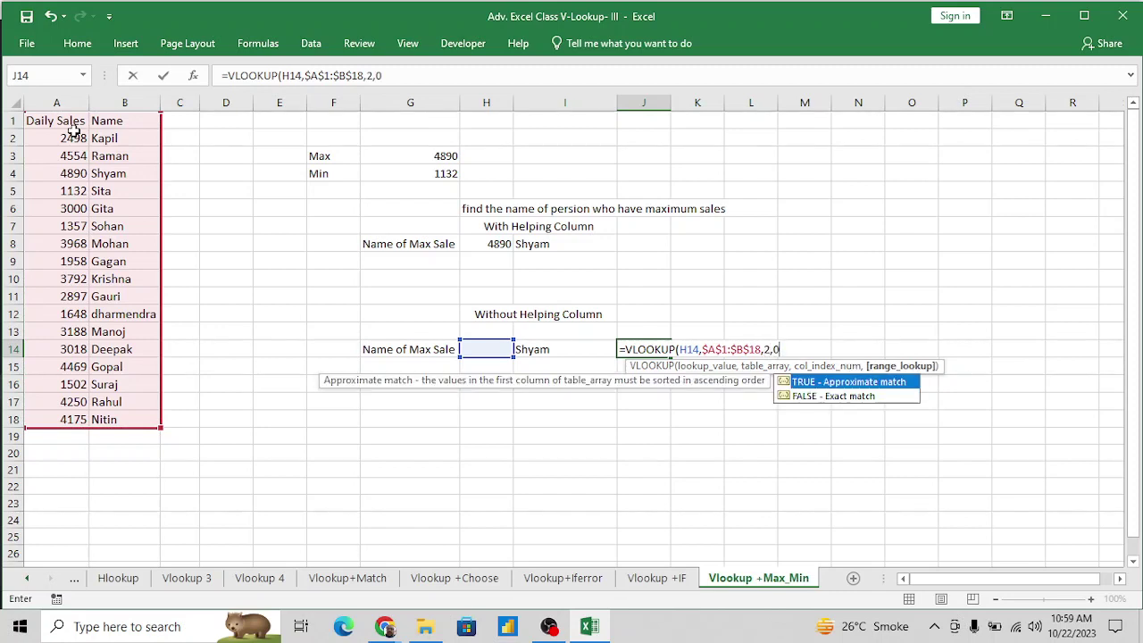
key("Return")
key("Up")
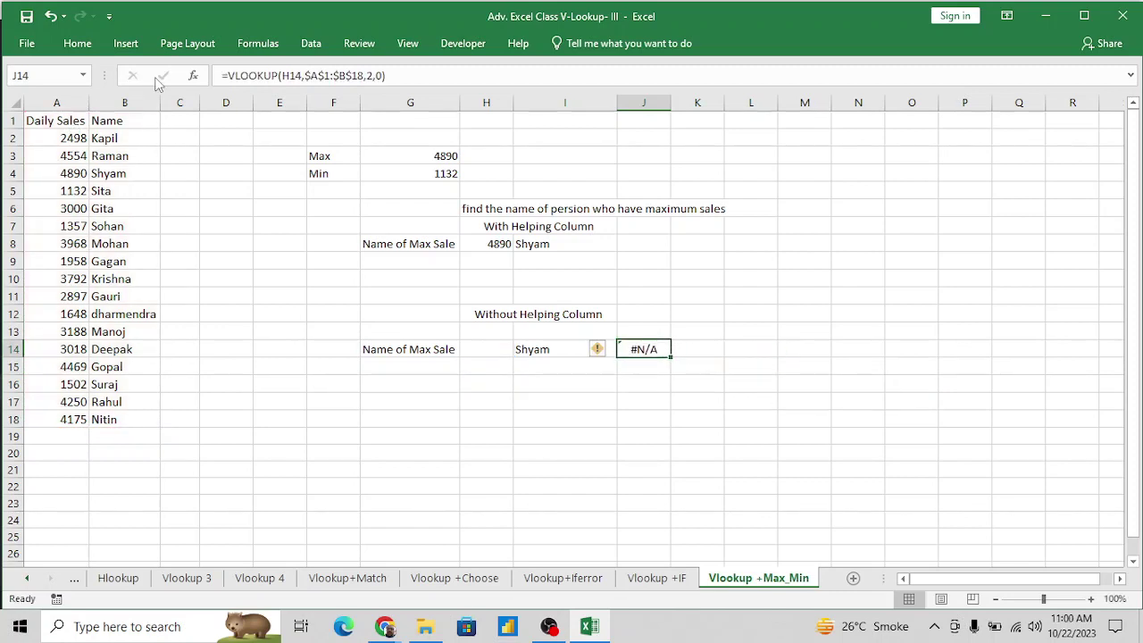
Replace the H14 lookup value in the J14 formula with MAX(A2:A18) and compare it with the I14 formula.
left_click(301, 77)
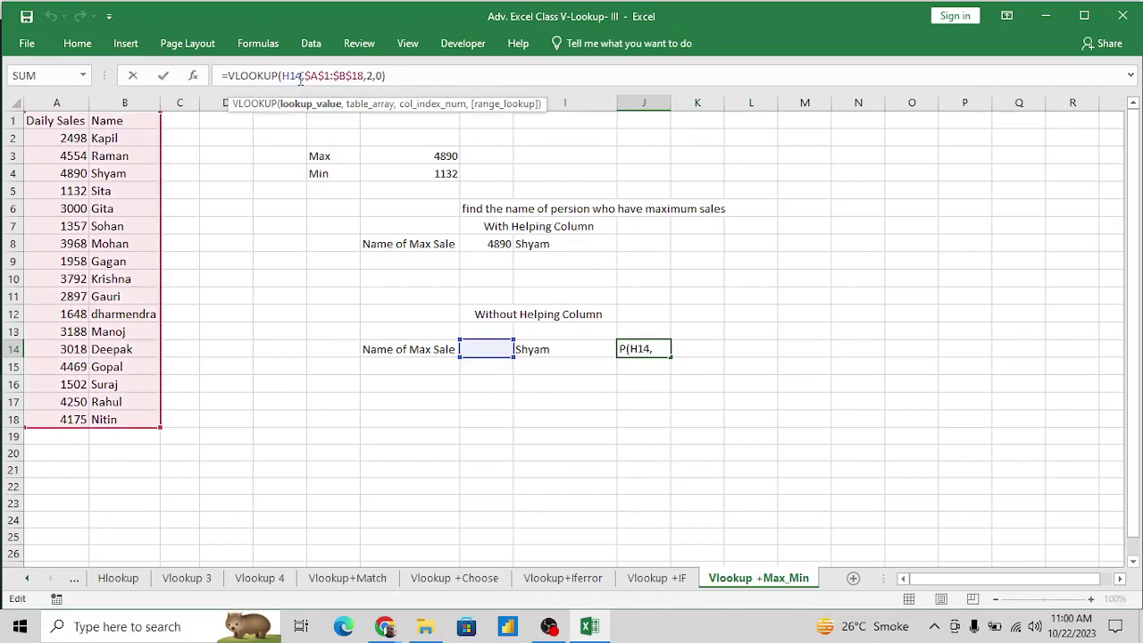
key("shift+Left")
key("shift+Left")
key("shift+Left")
type("max")
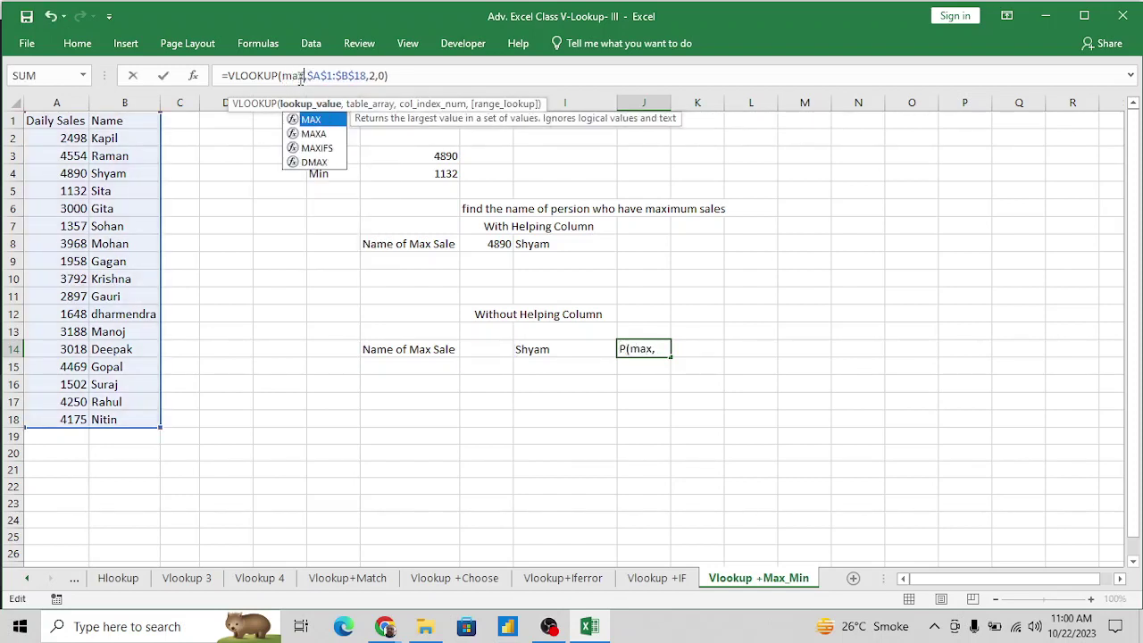
key("Tab")
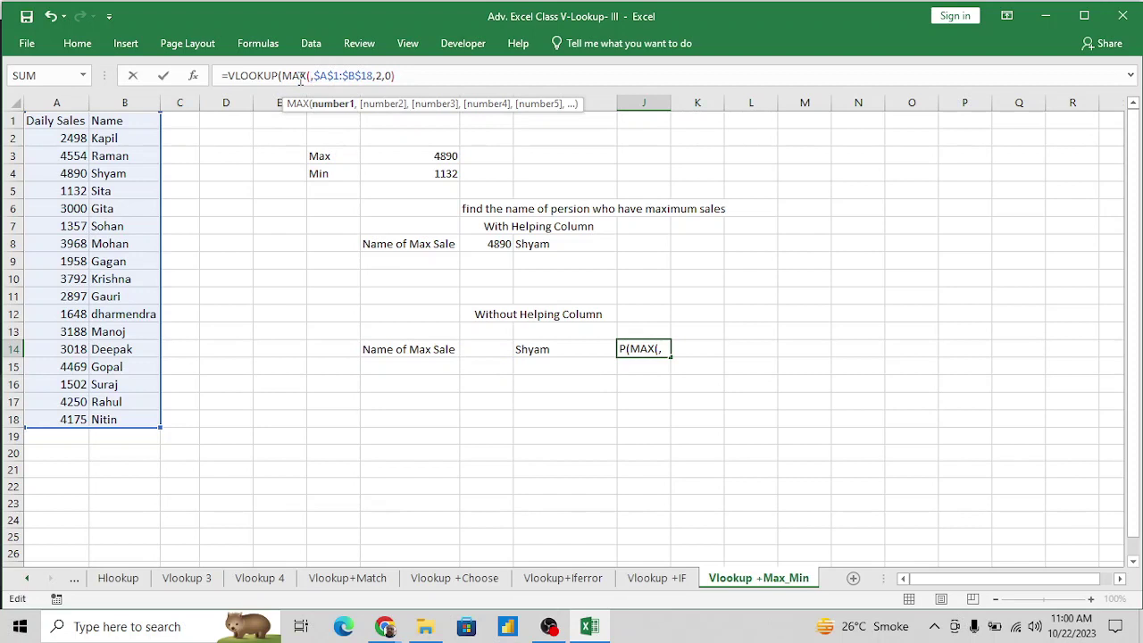
left_click(71, 136)
key("ctrl+shift+Down")
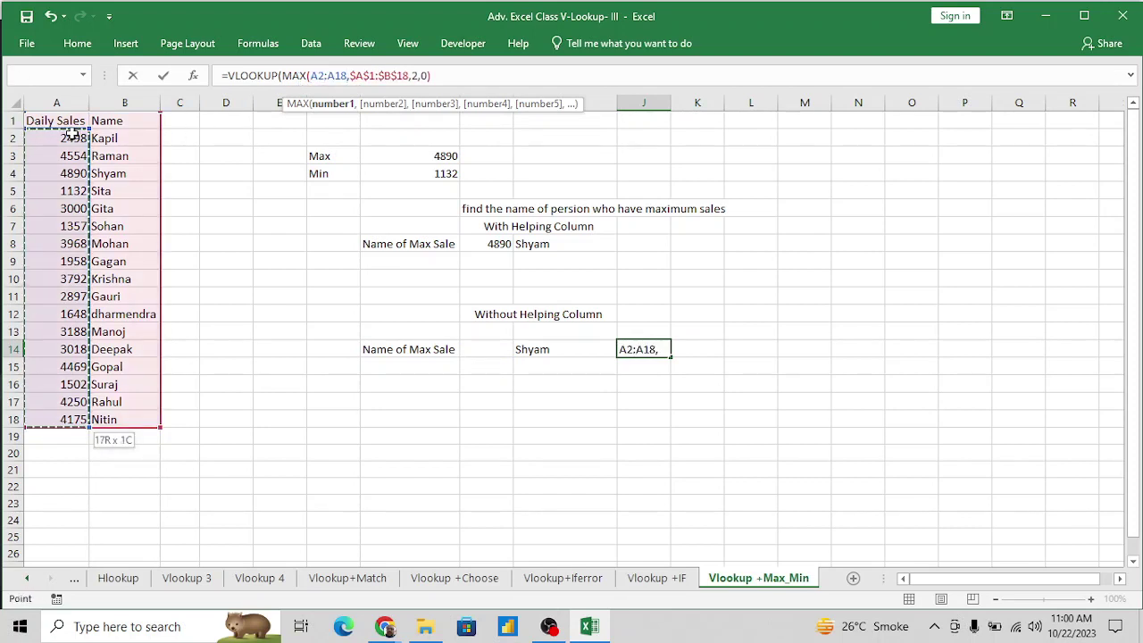
type(")")
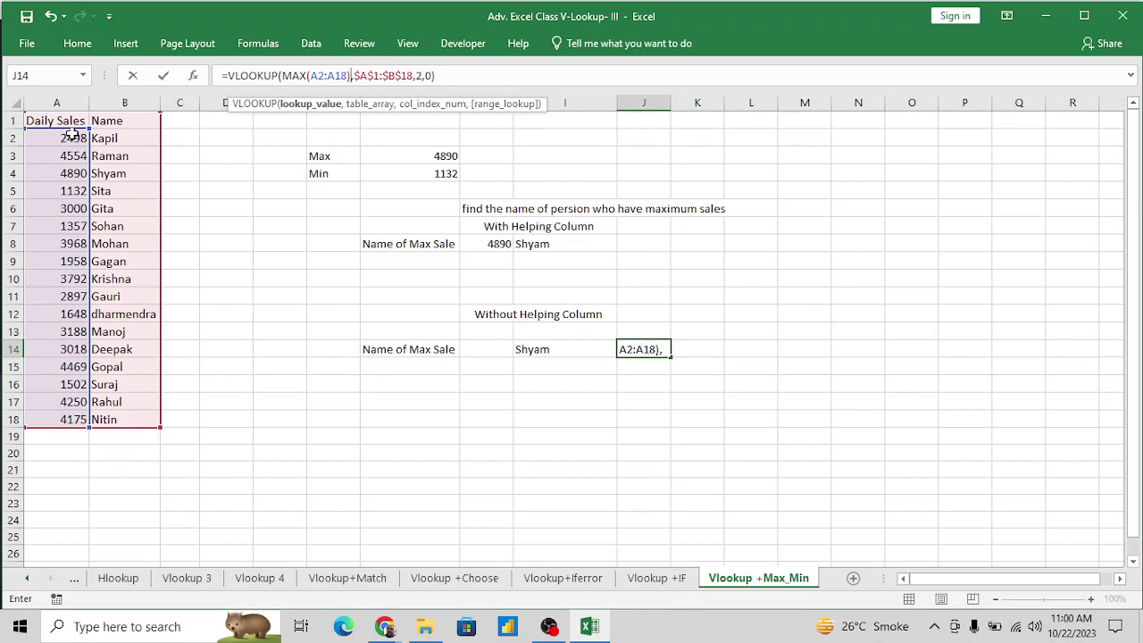
key("Return")
key("Up")
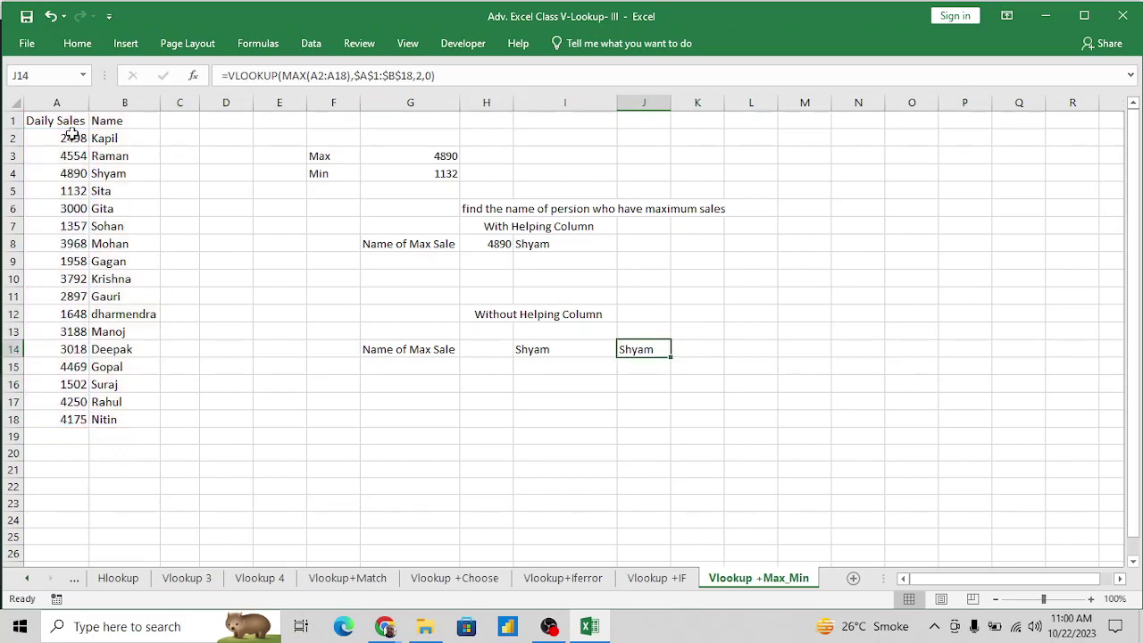
key("Left")
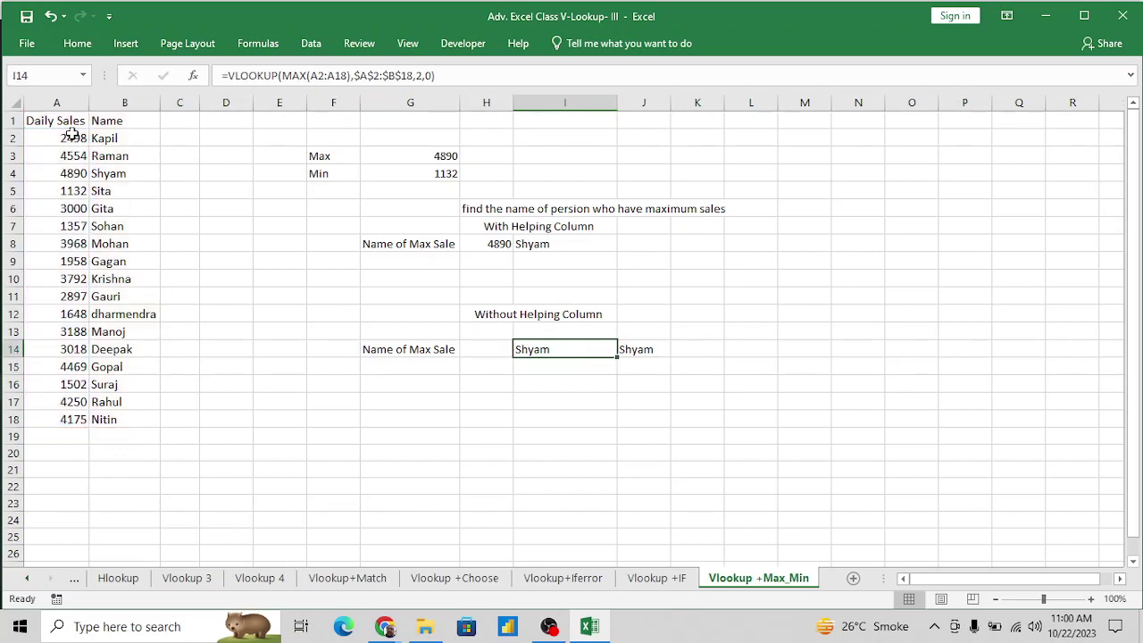
key("Right")
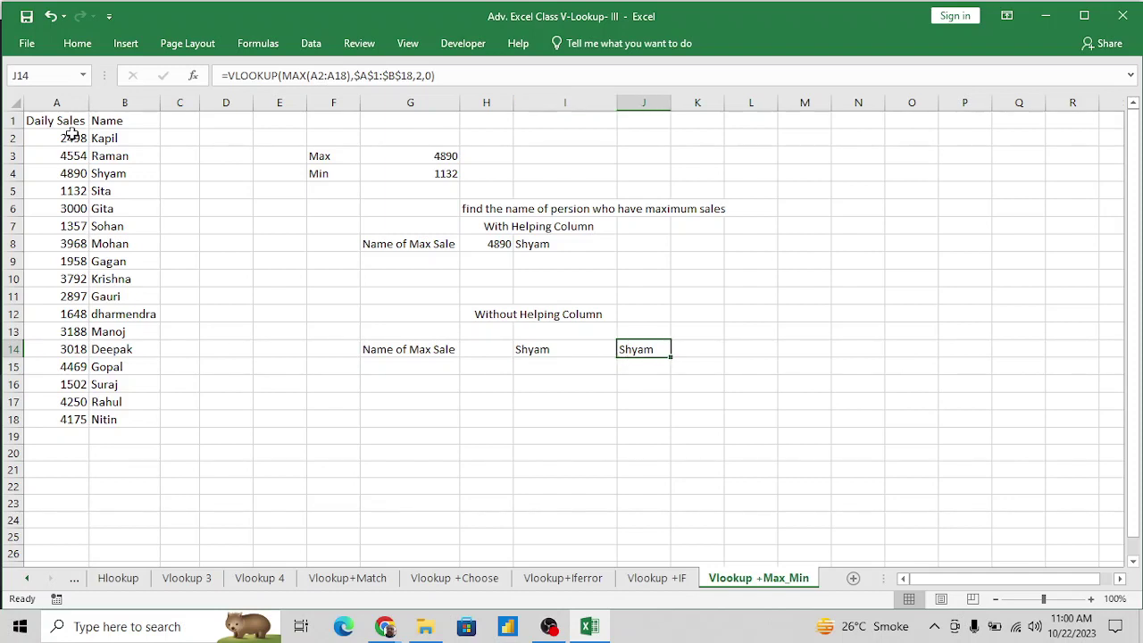
Copy the "Name of Max Sale" label from G14 to G16.
key("Left")
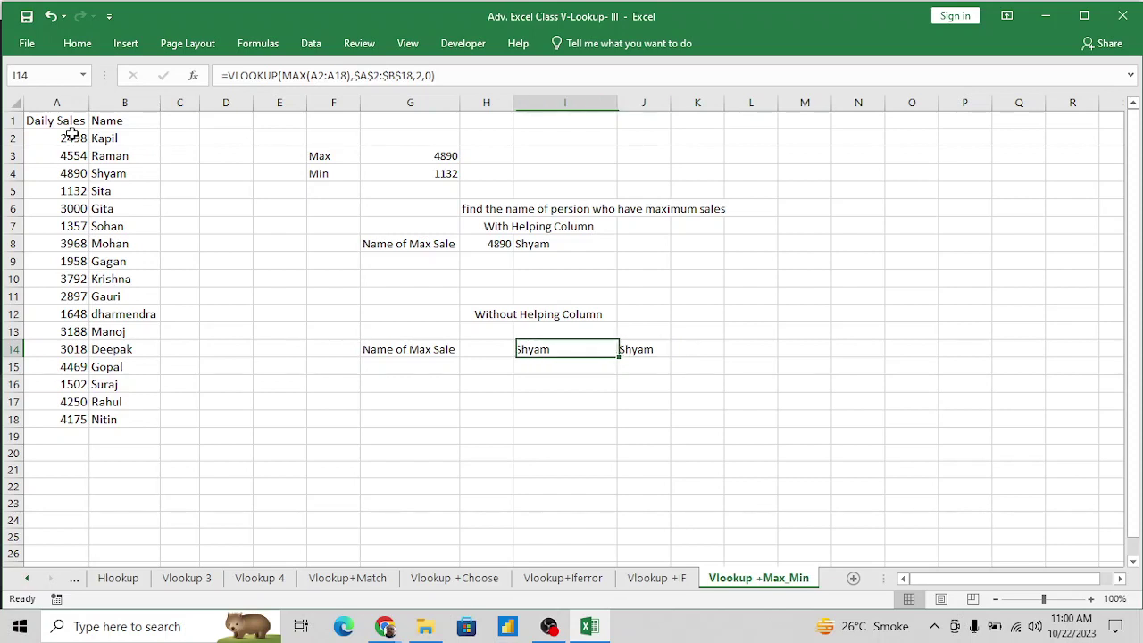
key("Left")
key("Left")
key("ctrl+c")
key("Down")
key("Down")
key("Return")
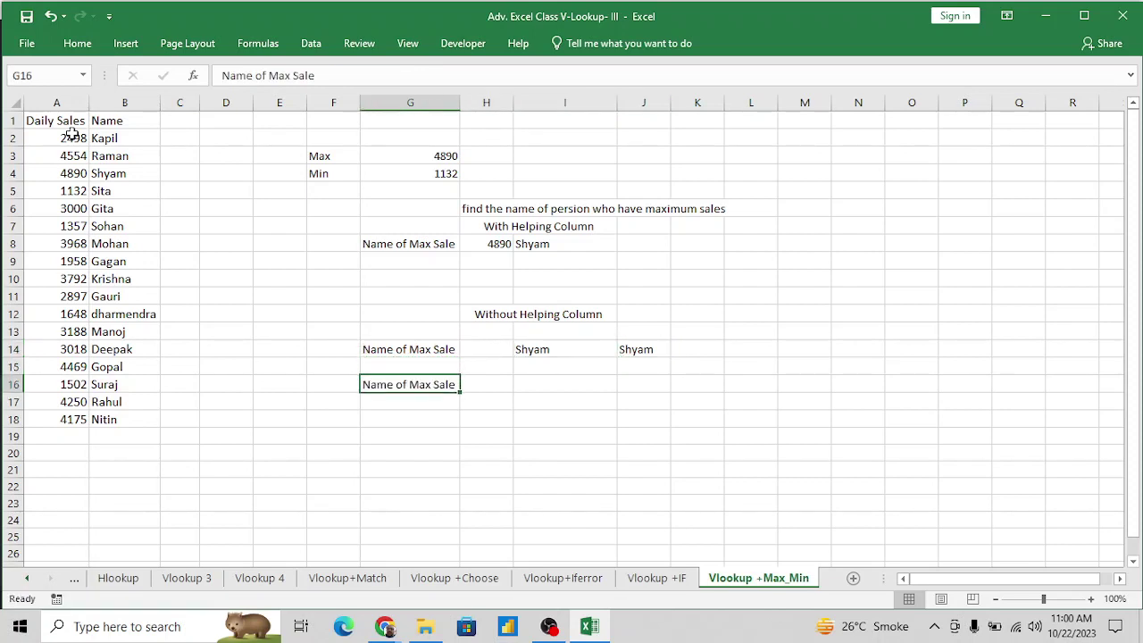
Edit the label in G16 to read "Name of Min Sale".
key("F2")
key("BackSpace")
key("BackSpace")
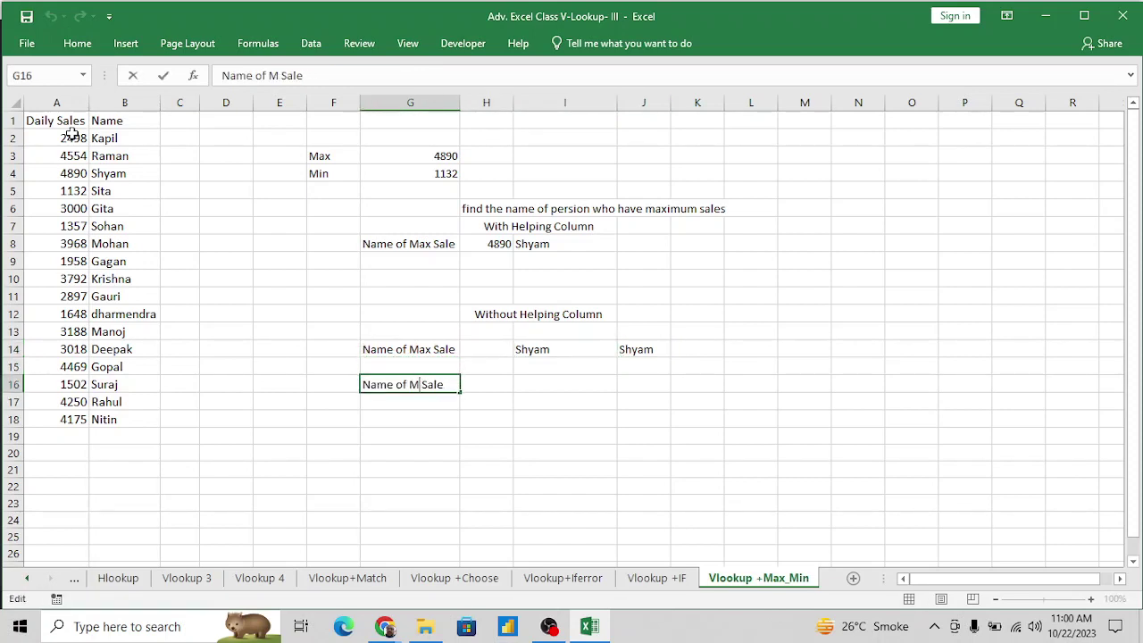
type("in")
key("Return")
key("Up")
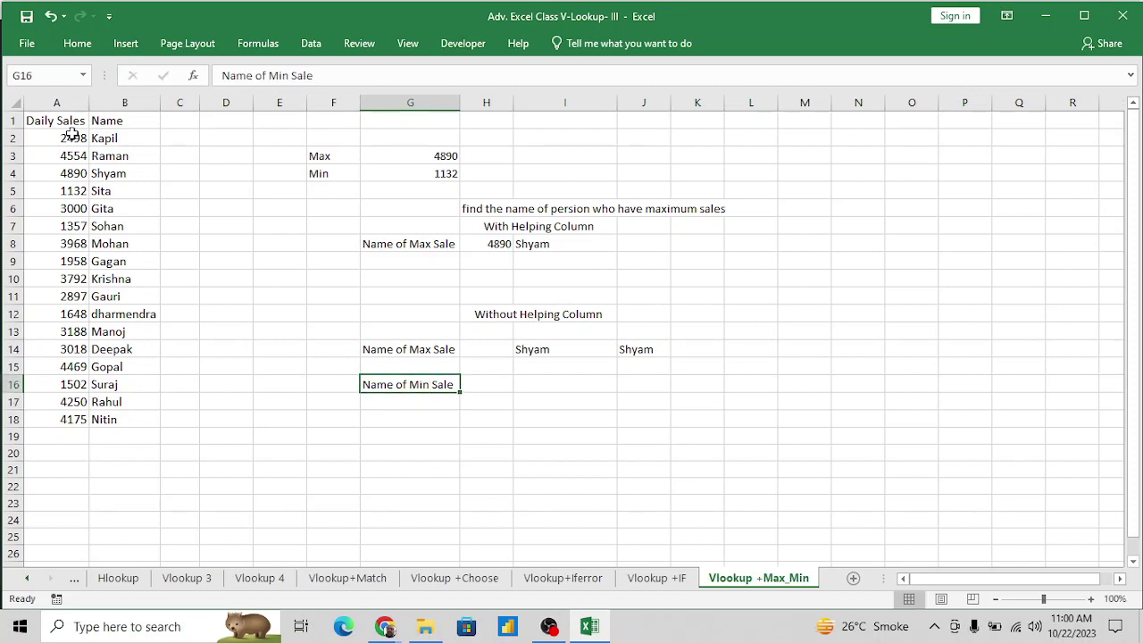
key("Up")
key("Up")
key("Up")
key("Up")
key("Up")
key("Up")
key("Up")
key("Up")
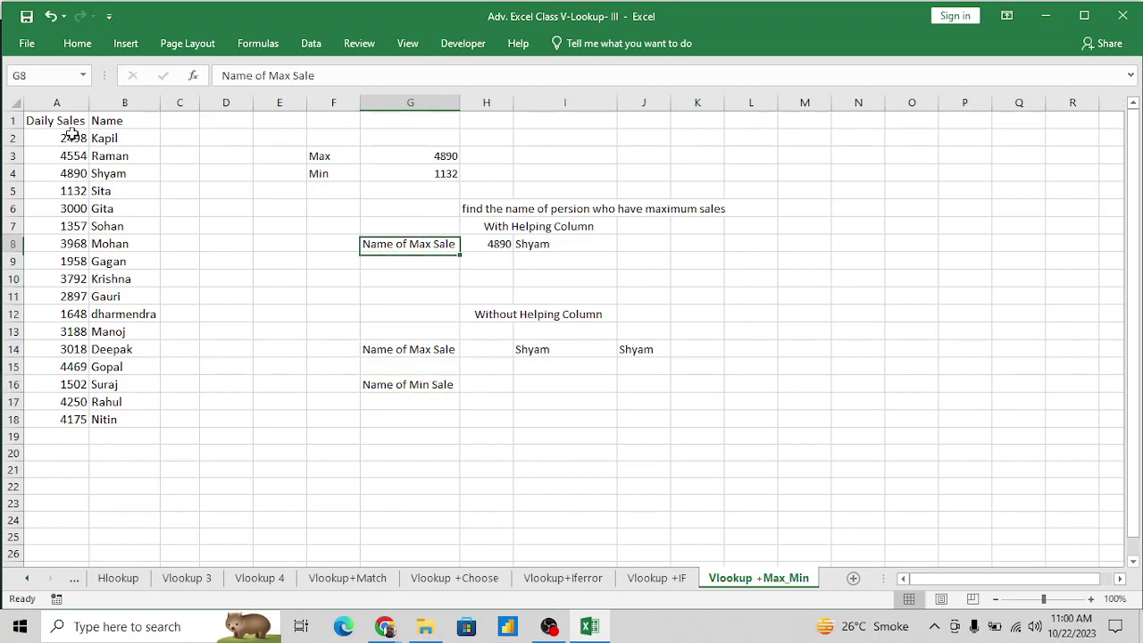
key("Down")
key("Down")
key("Down")
key("Down")
key("Down")
key("Down")
key("Down")
key("Down")
key("Right")
key("Right")
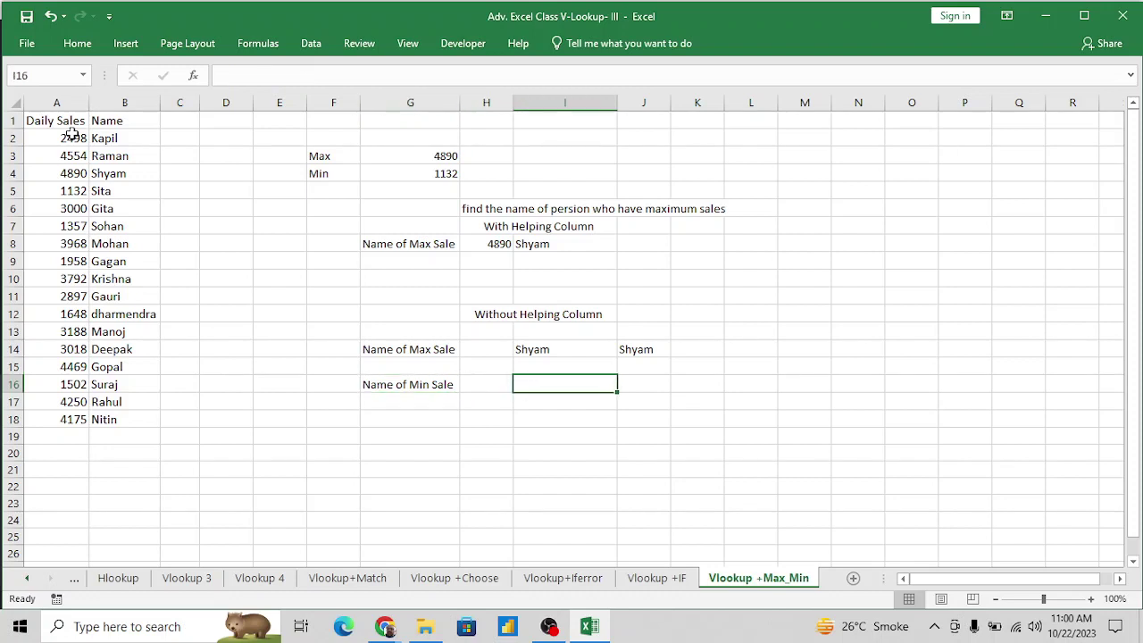
type("=mi")
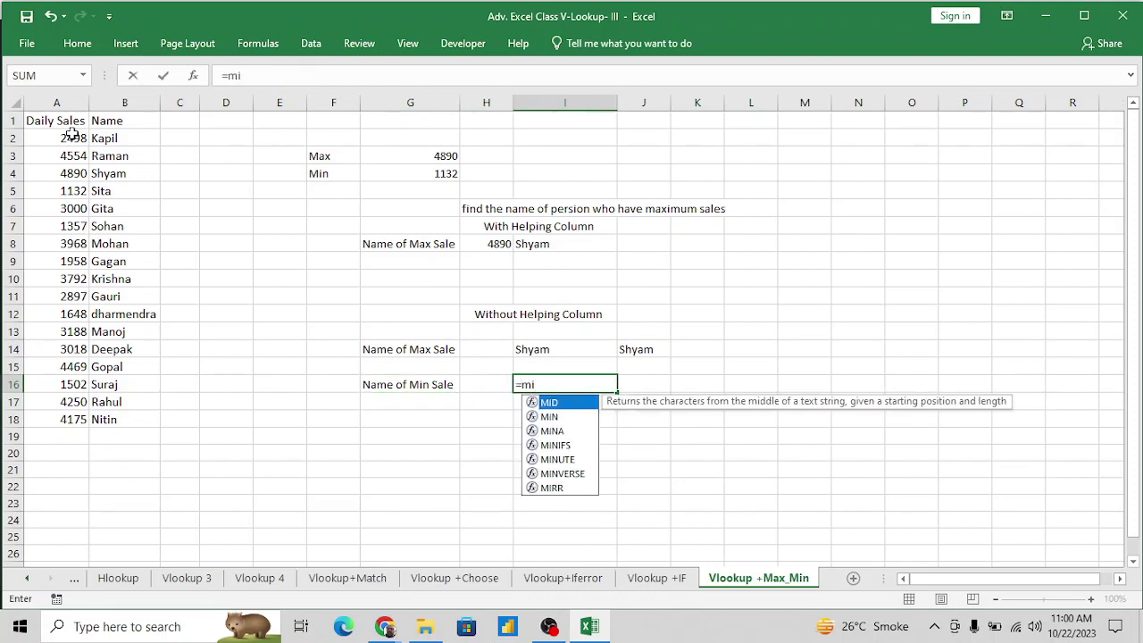
key("Down")
key("Escape")
key("Escape")
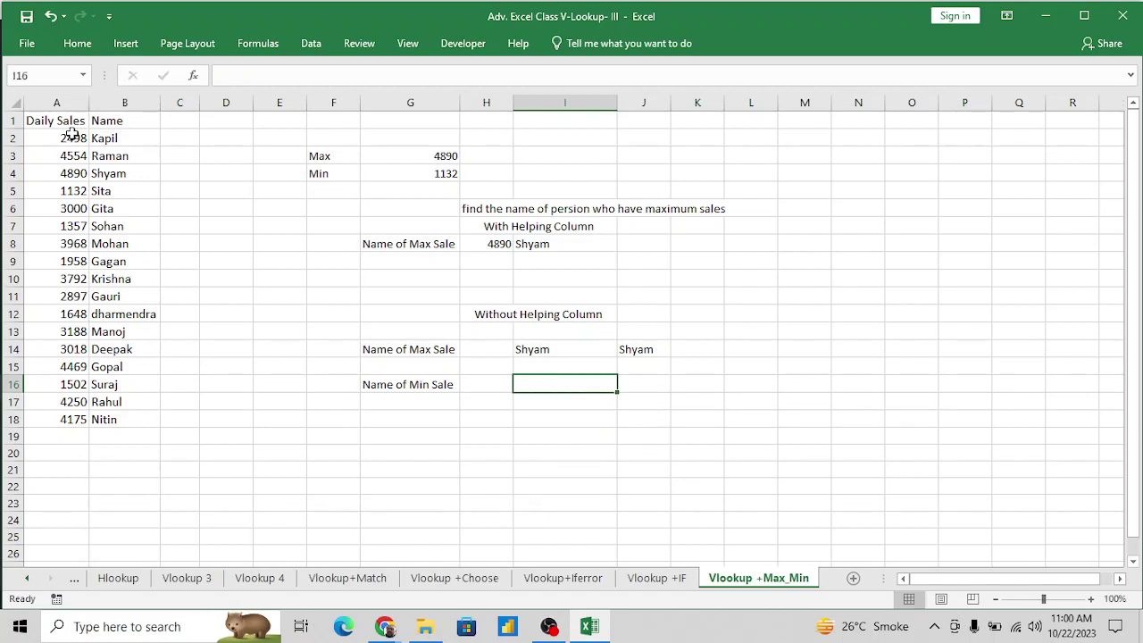
type("mi")
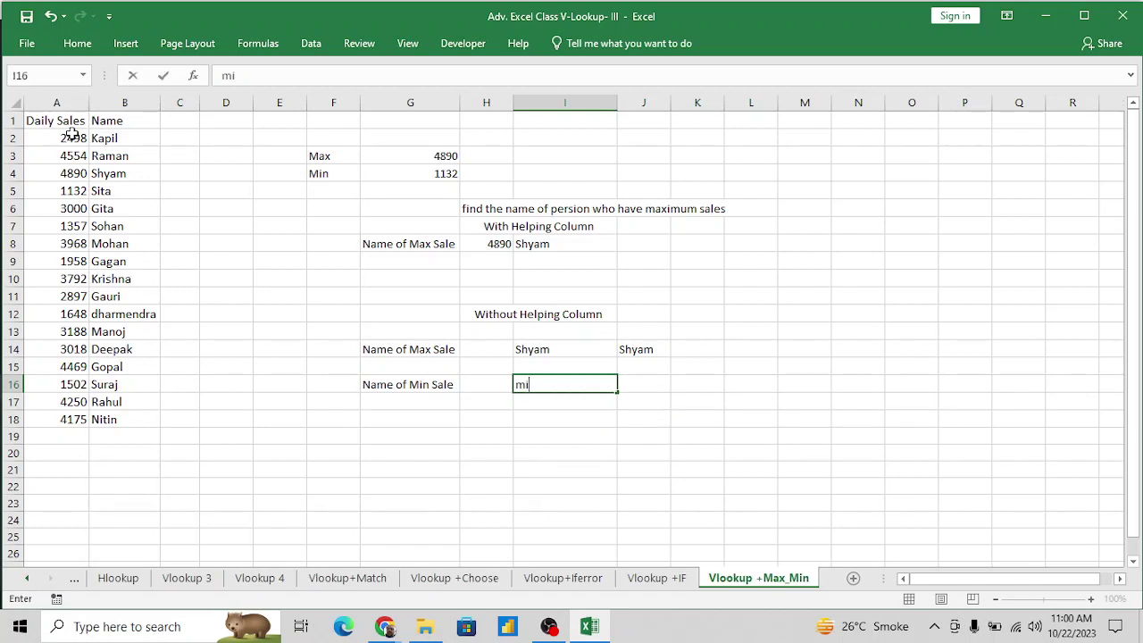
key("BackSpace")
key("BackSpace")
Enter =MIN(A2:A18) in I16 to find the lowest daily sale.
type("=mi")
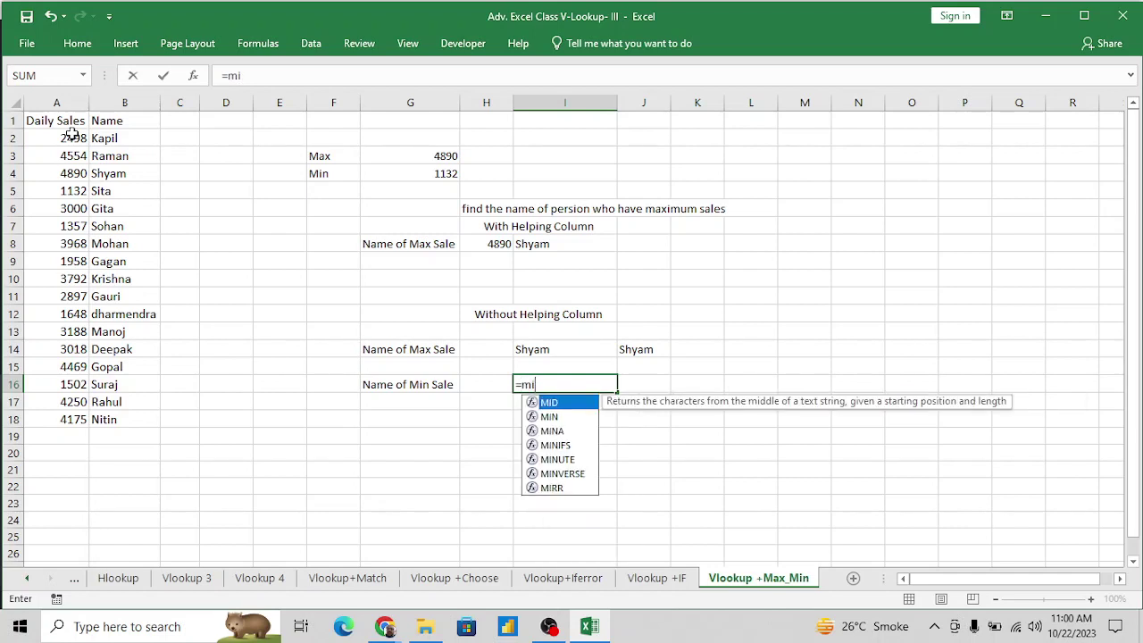
key("Down")
key("Tab")
key("Left")
key("Left")
key("Left")
key("Left")
key("Left")
key("Left")
key("Left")
key("Left")
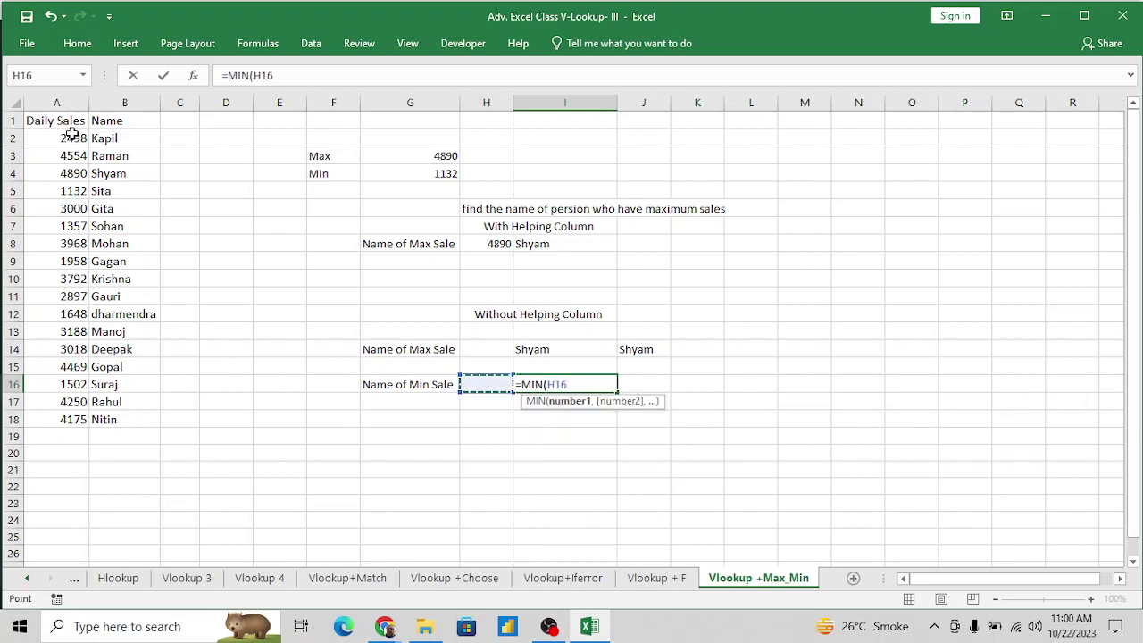
left_click(71, 134)
key("ctrl+shift+Down")
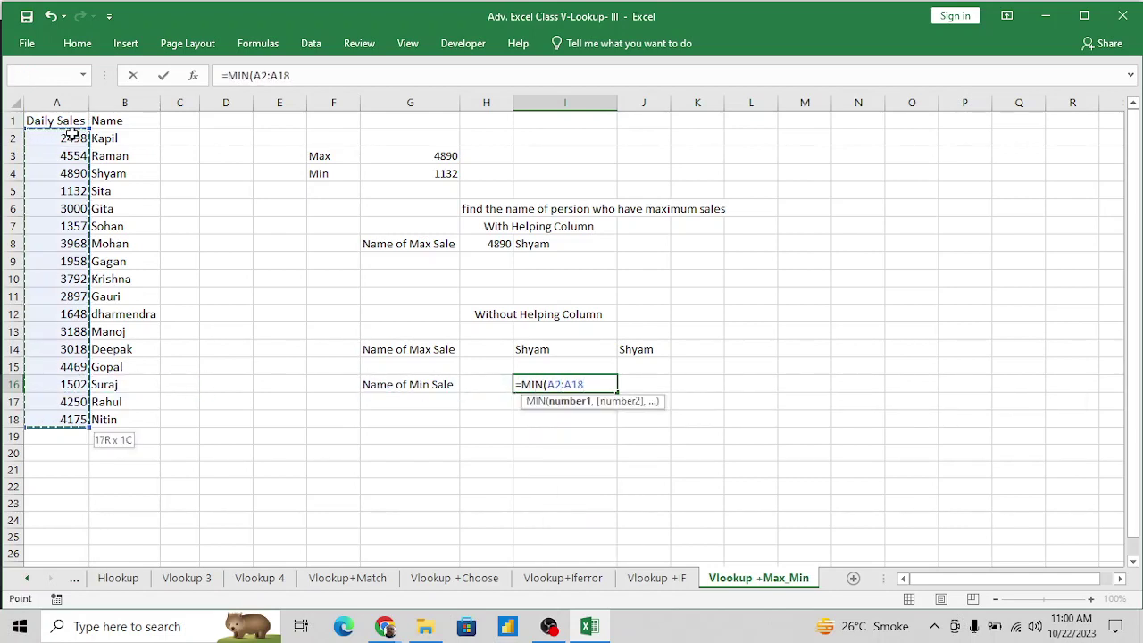
type(")")
key("Return")
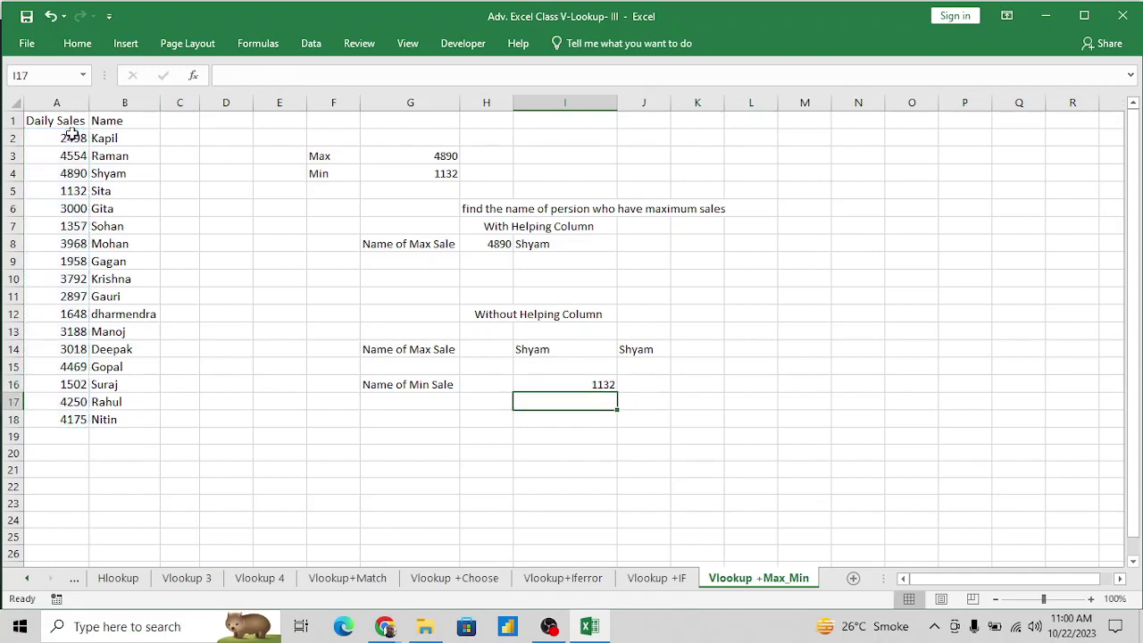
Wrap the MIN(A2:A18) formula in I16 in a VLOOKUP, using it as the lookup value.
key("Up")
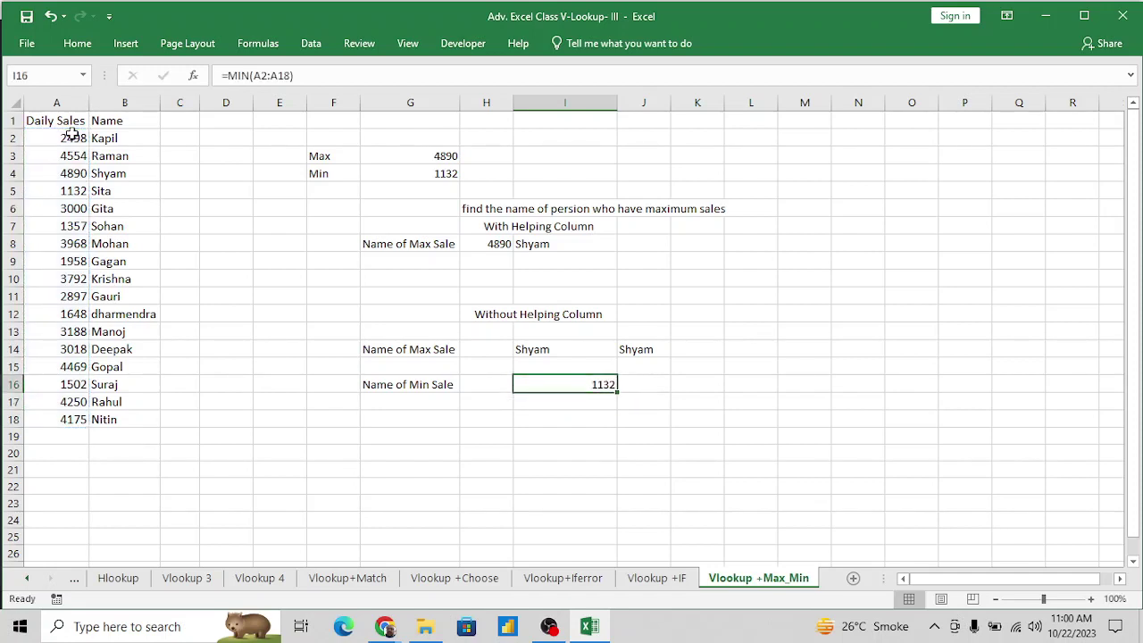
left_click(230, 77)
type("VLOOKUP(")
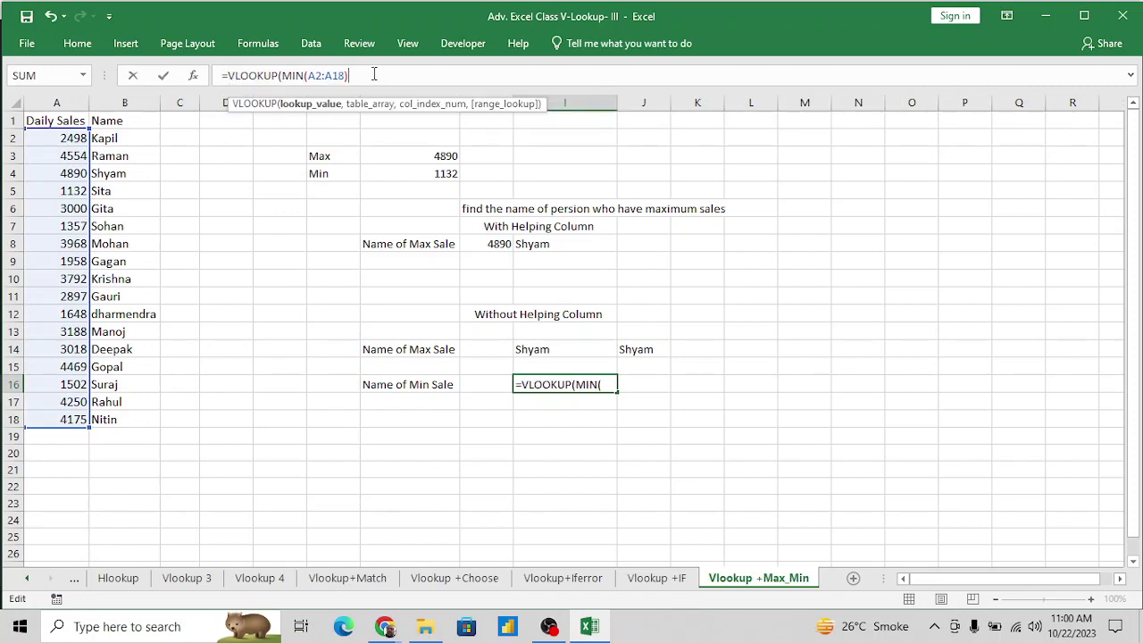
type(",")
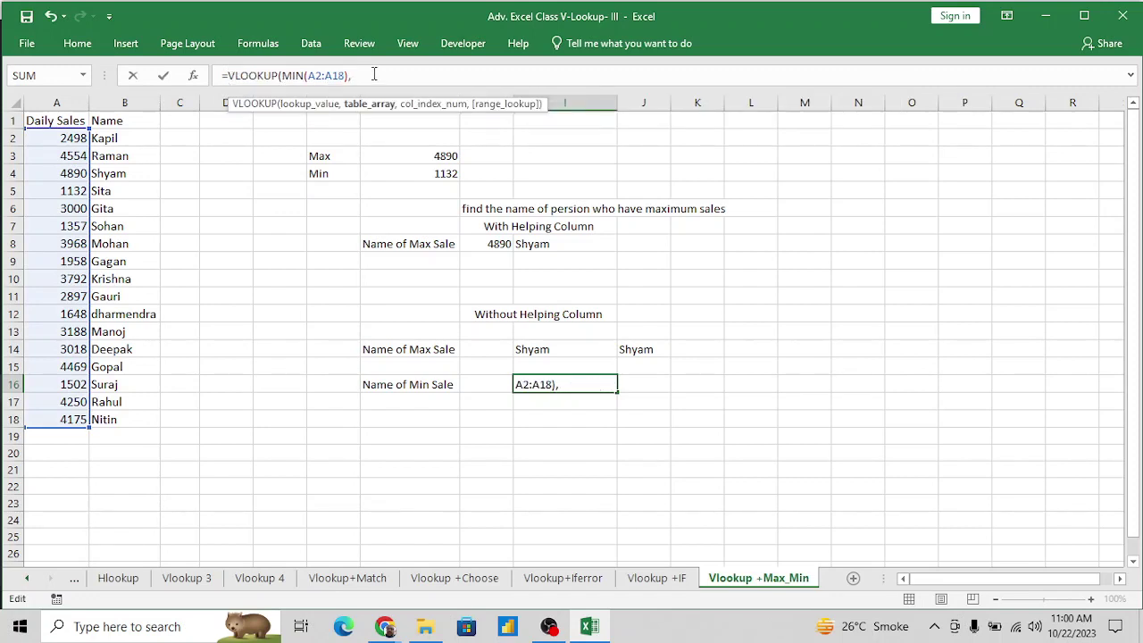
Give the VLOOKUP in I16 the absolute table range $A$2:$B$18, covering the sales and name data.
left_click(67, 134)
key("shift+Right")
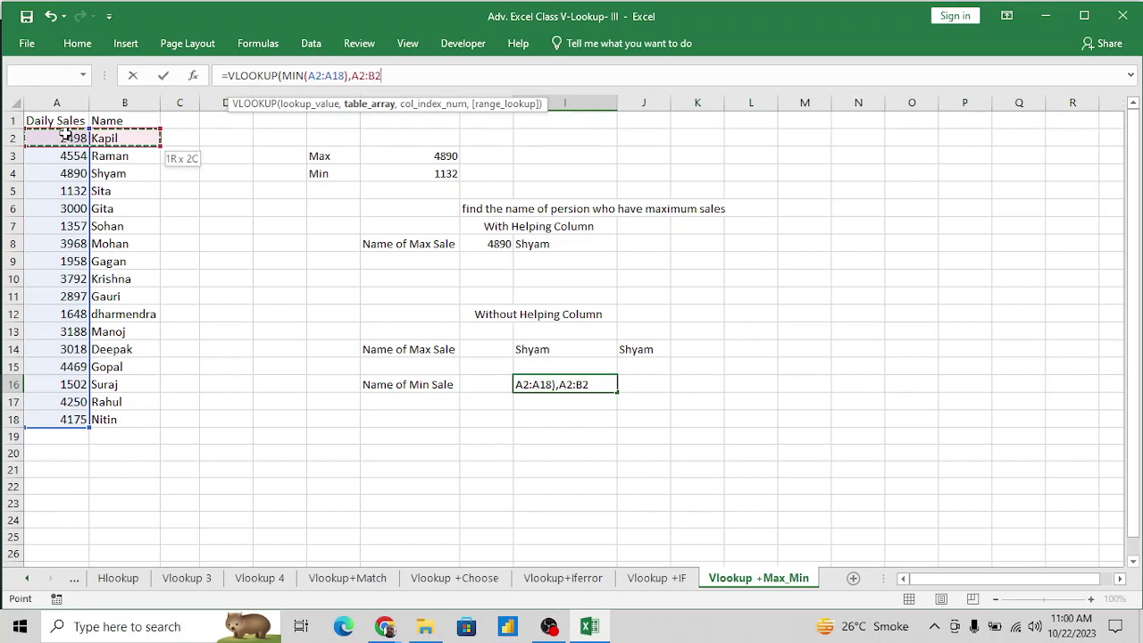
key("Up")
key("Down")
key("shift+Right")
key("Up")
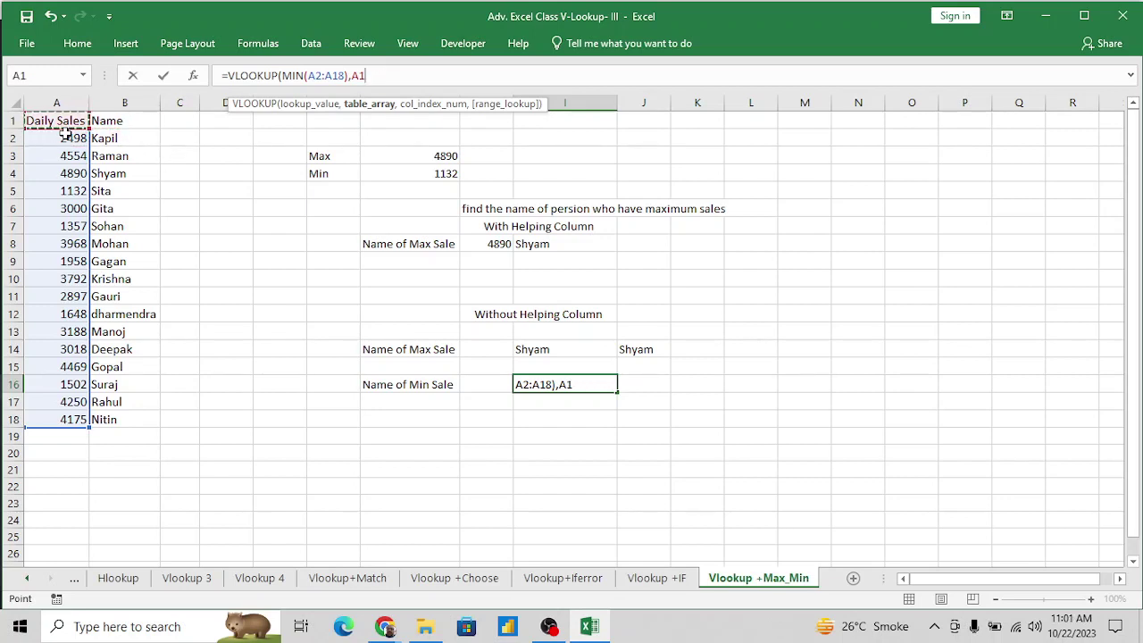
key("Down")
key("Up")
key("shift+Right")
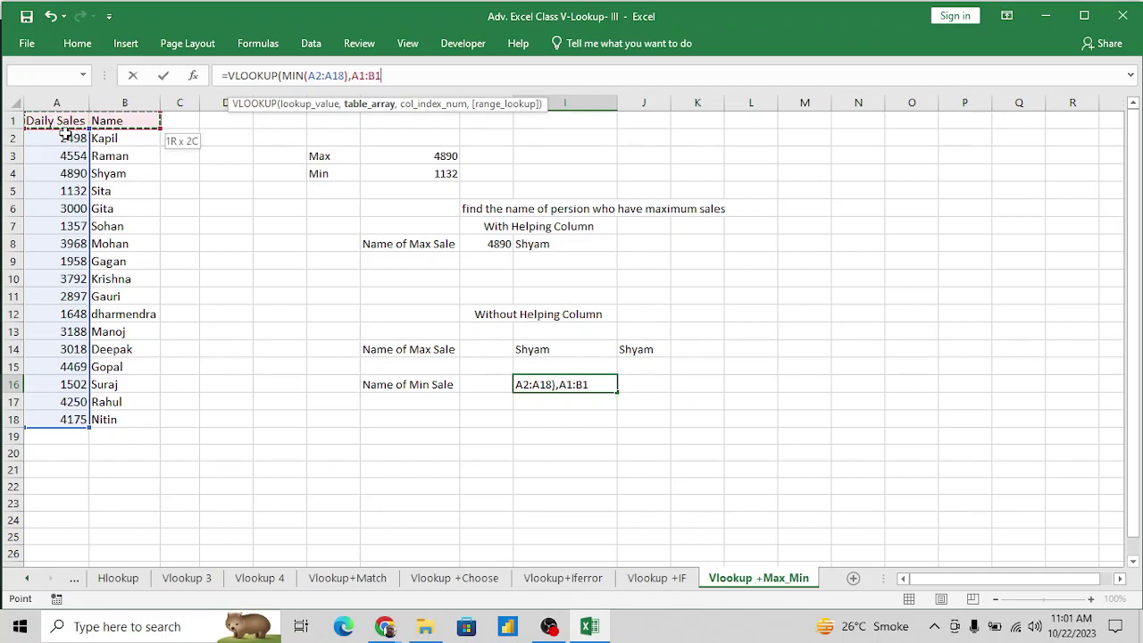
key("Down")
key("shift+Right")
key("ctrl+shift+Down")
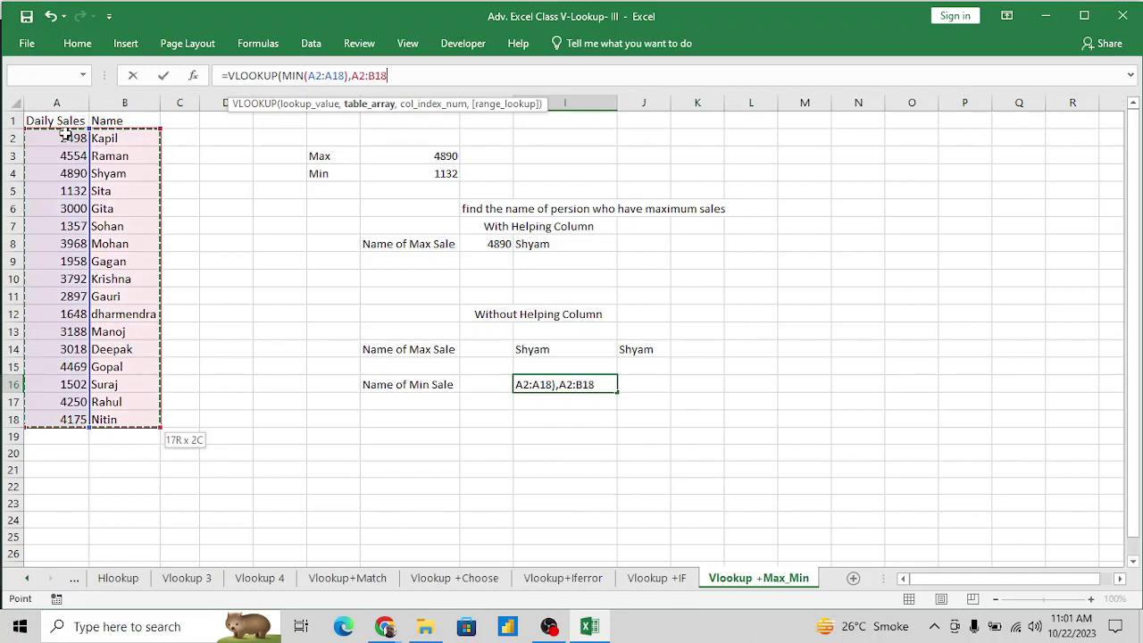
key("F4")
type(",")
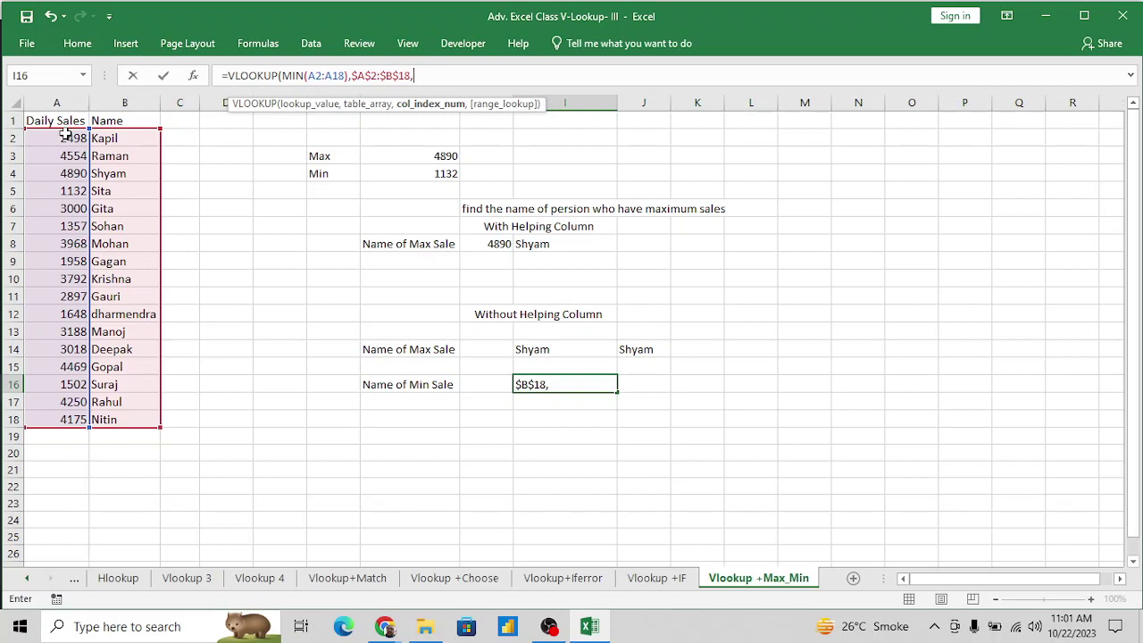
Complete the I16 VLOOKUP with column index 2 and exact match 0, and review the finished formula.
type("2,0")
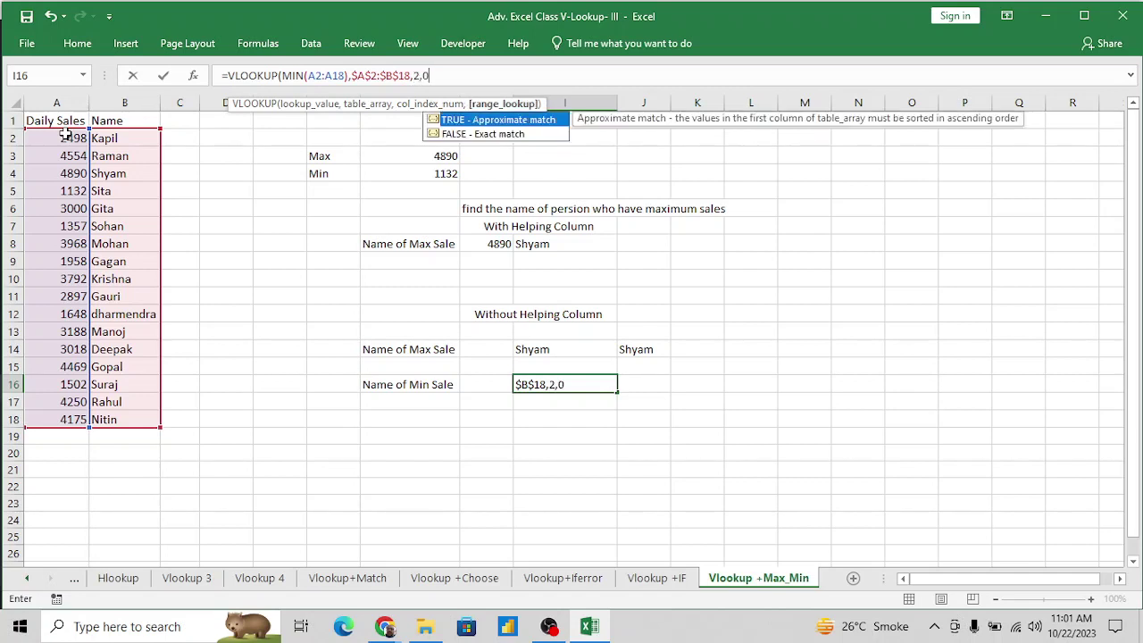
type(")")
key("Return")
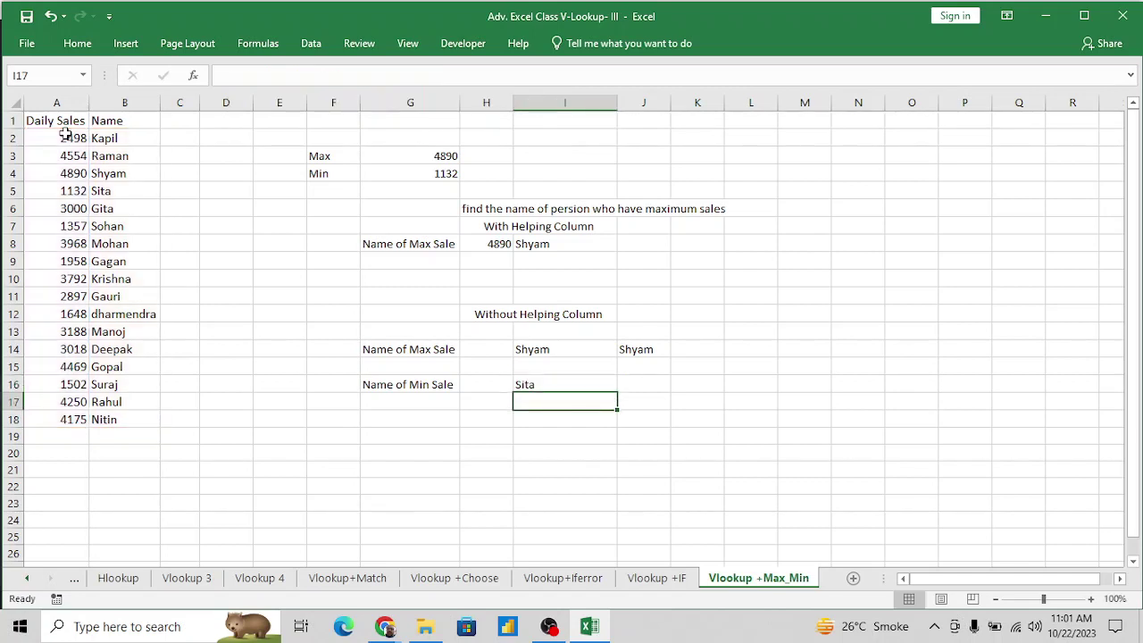
key("Up")
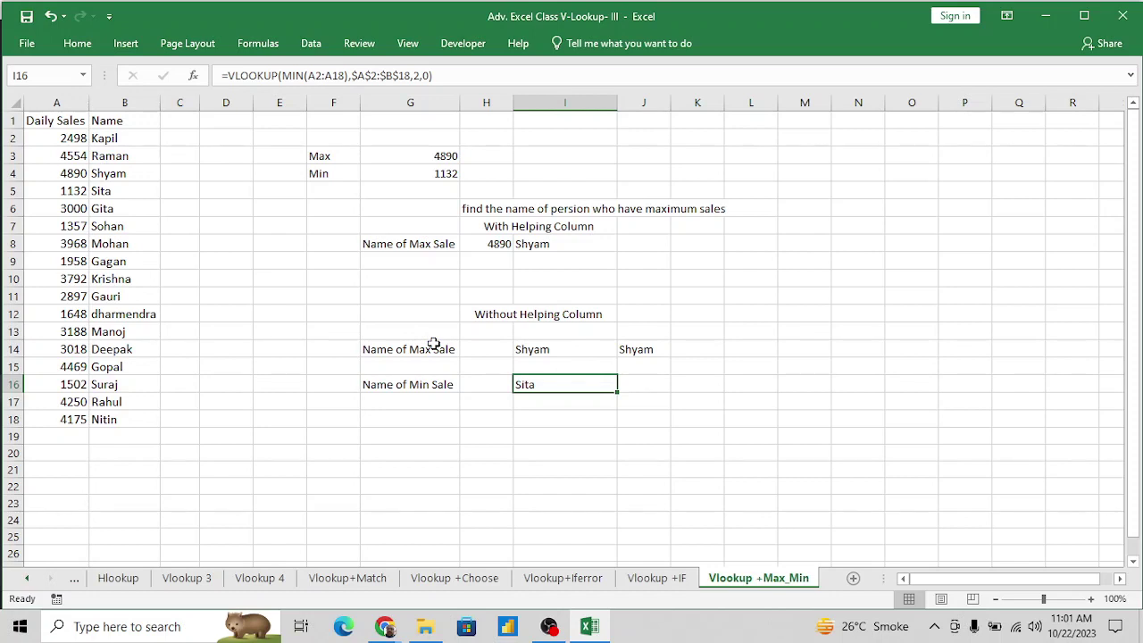
Add a new worksheet and rename it "Vlookup + Wildcard".
left_click(853, 580)
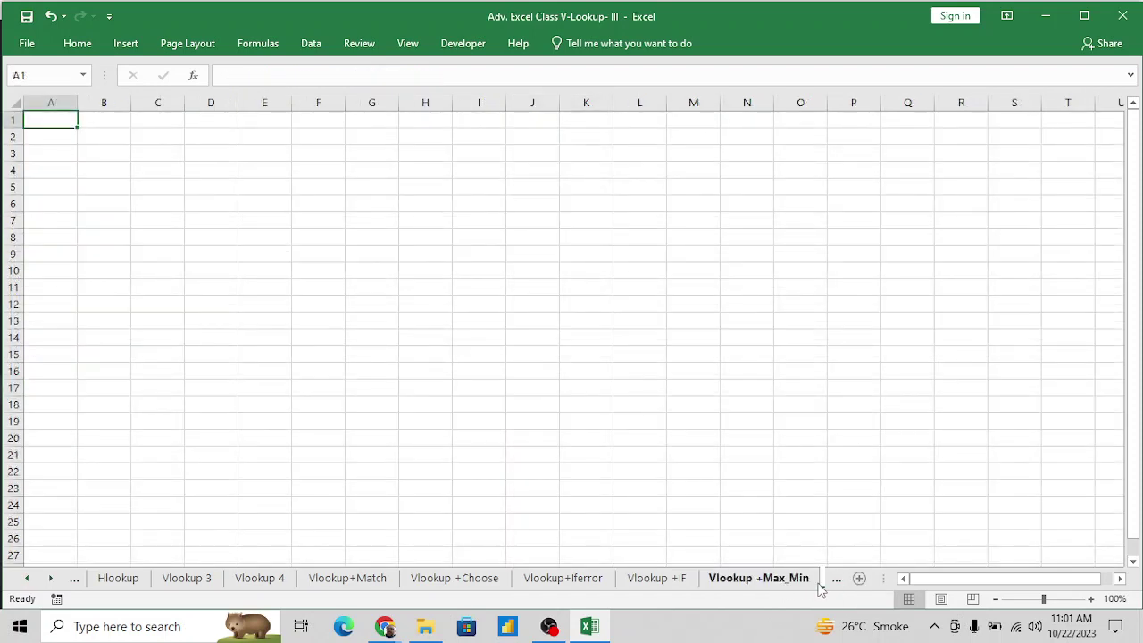
left_click(30, 580)
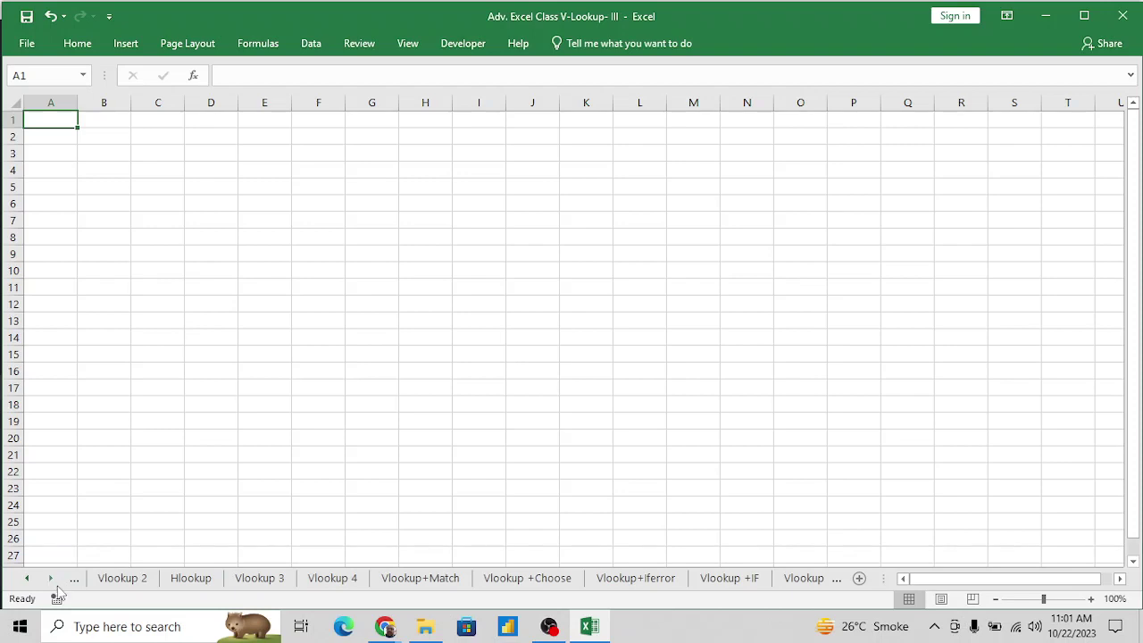
left_click(51, 580)
left_click(51, 580)
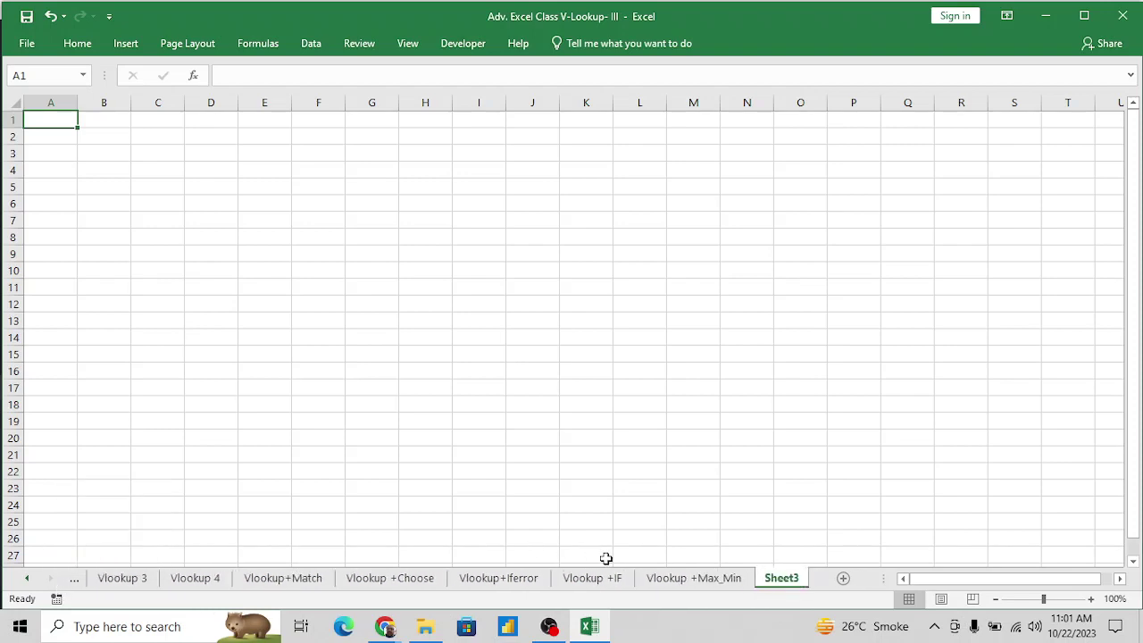
double_click(783, 578)
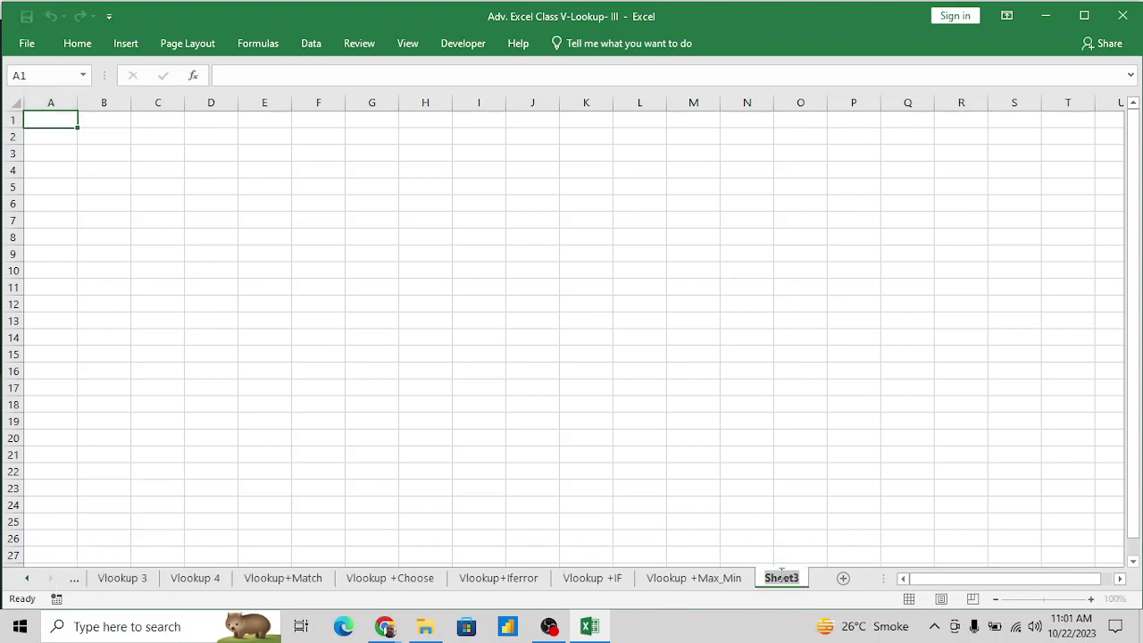
type("Vlo")
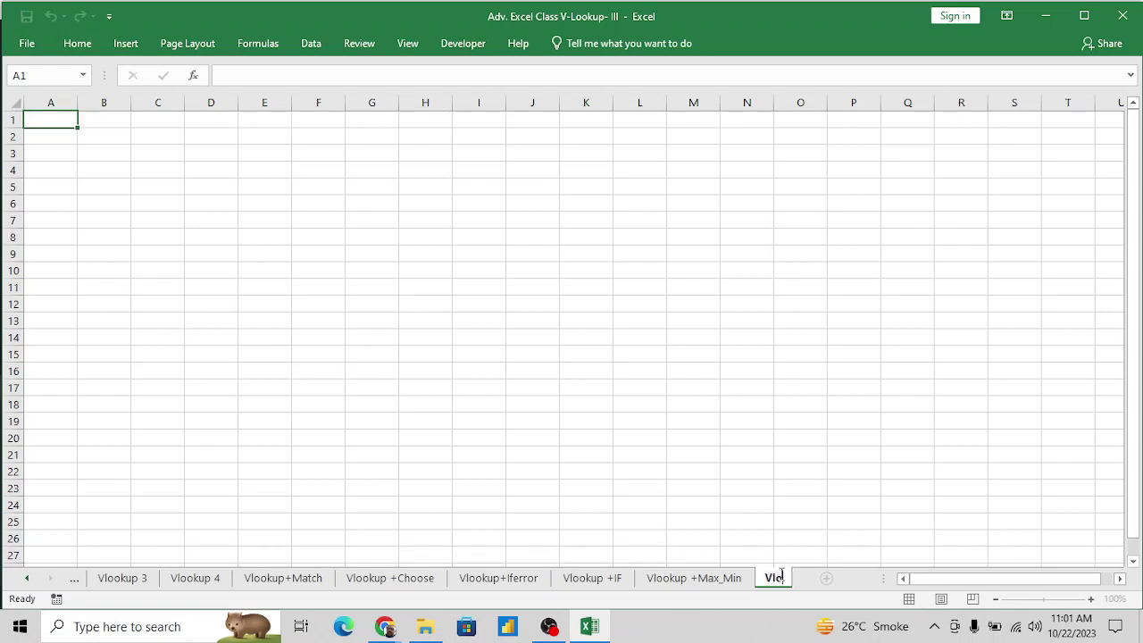
type("okup +")
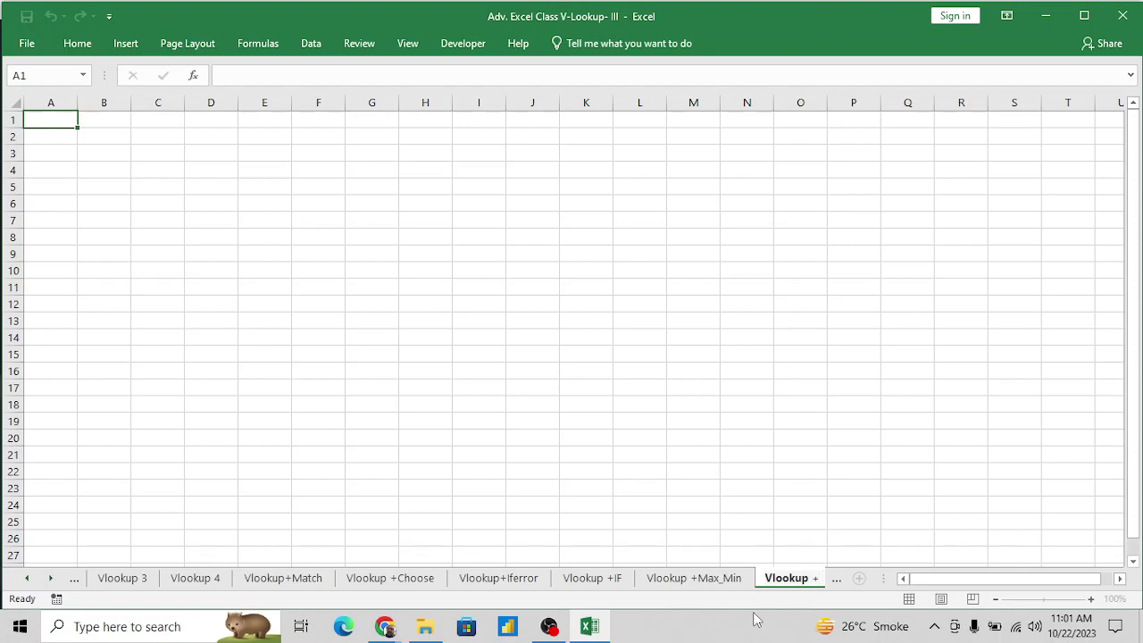
type(" Wold")
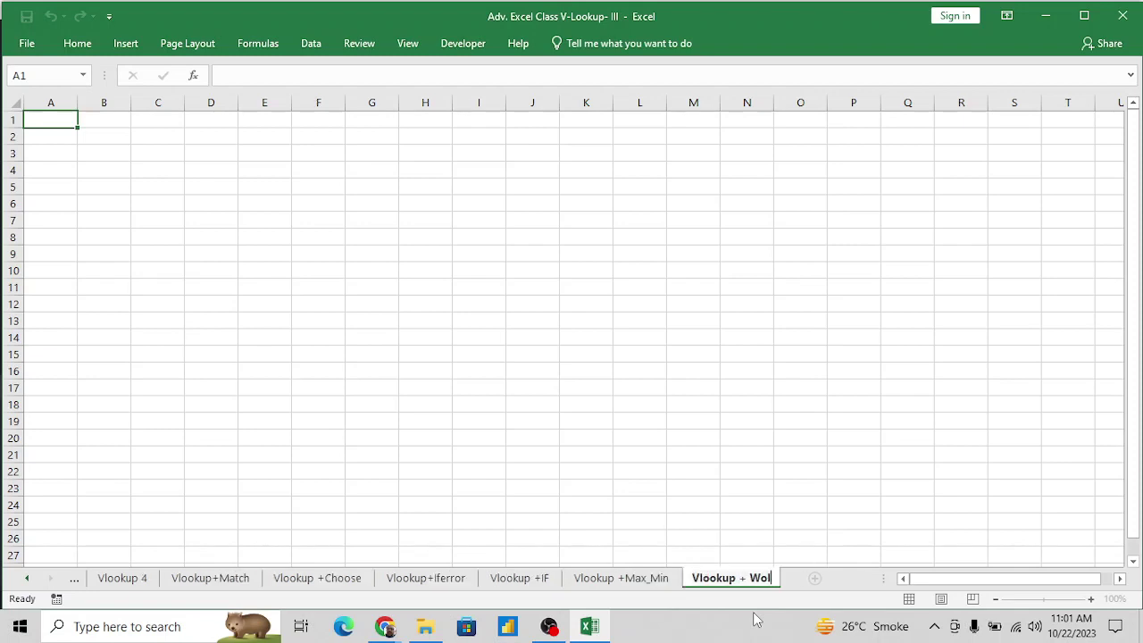
key("BackSpace")
key("BackSpace")
key("BackSpace")
type("ildcard")
key("Return")
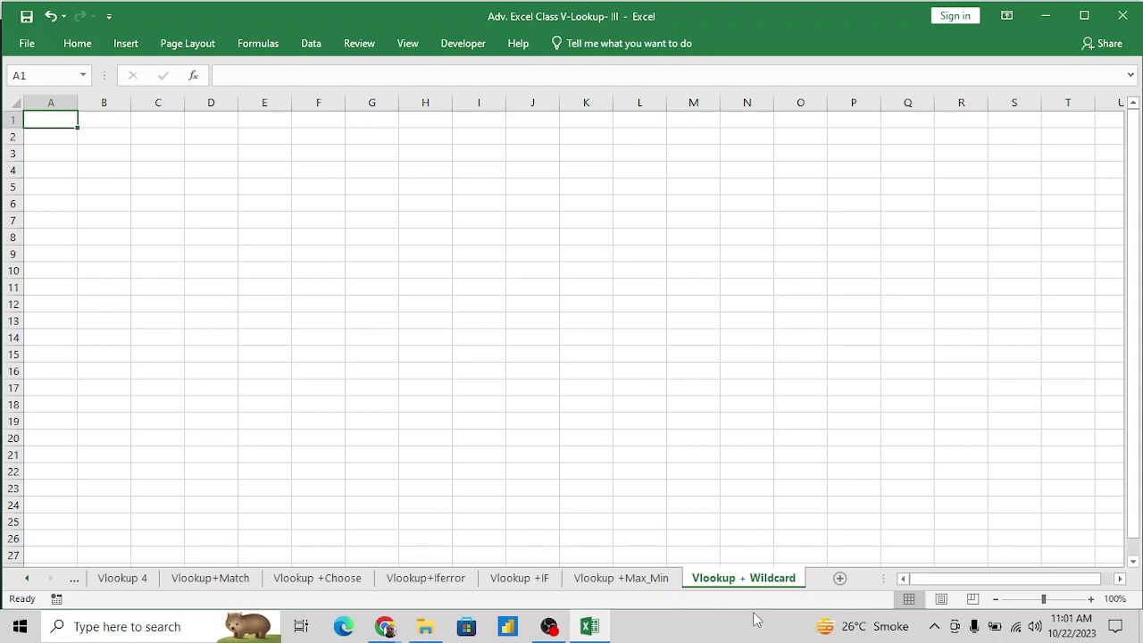
Enter "Wildcard" in K1 of the new sheet and clear it again.
key("Right")
key("Right")
key("Right")
key("Right")
key("Right")
key("Right")
key("Right")
key("Right")
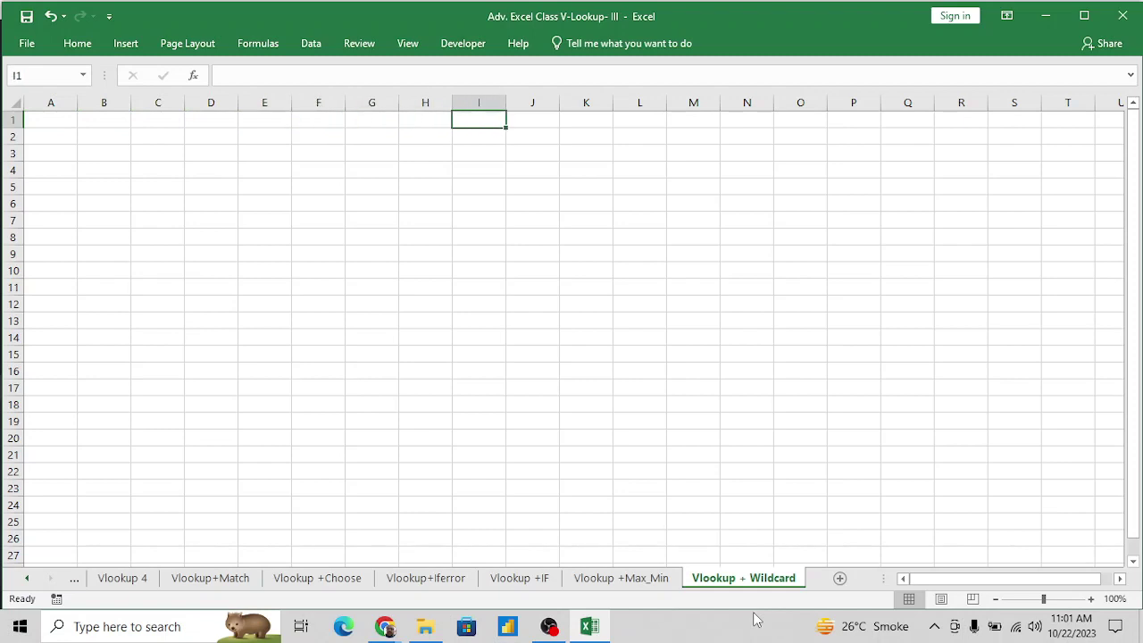
key("Right")
key("Right")
key("Down")
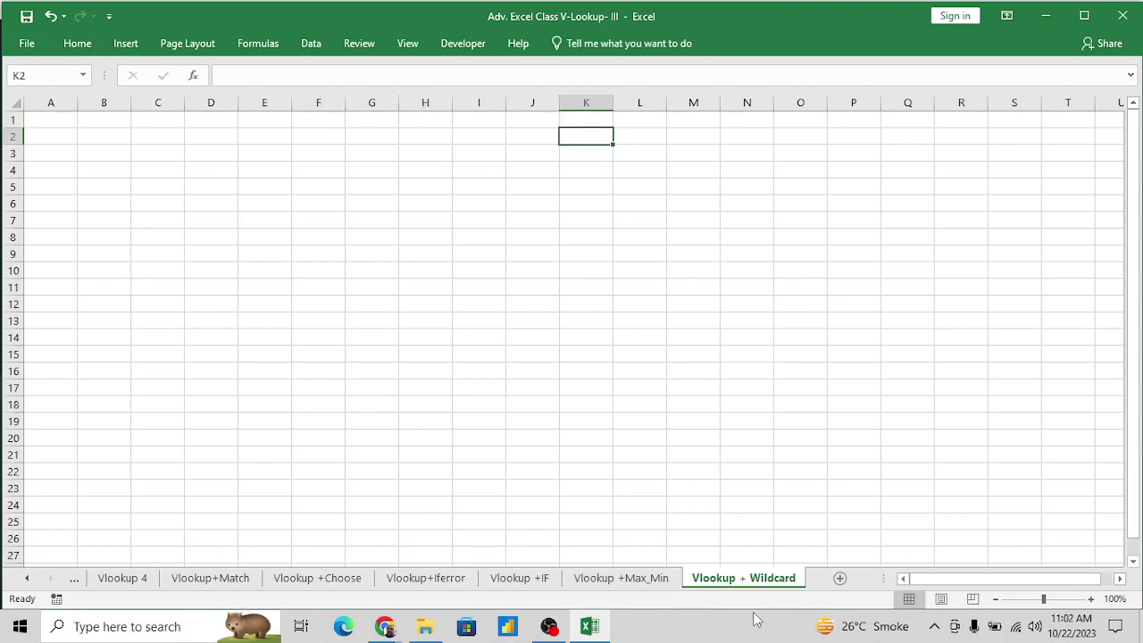
key("Up")
type("W")
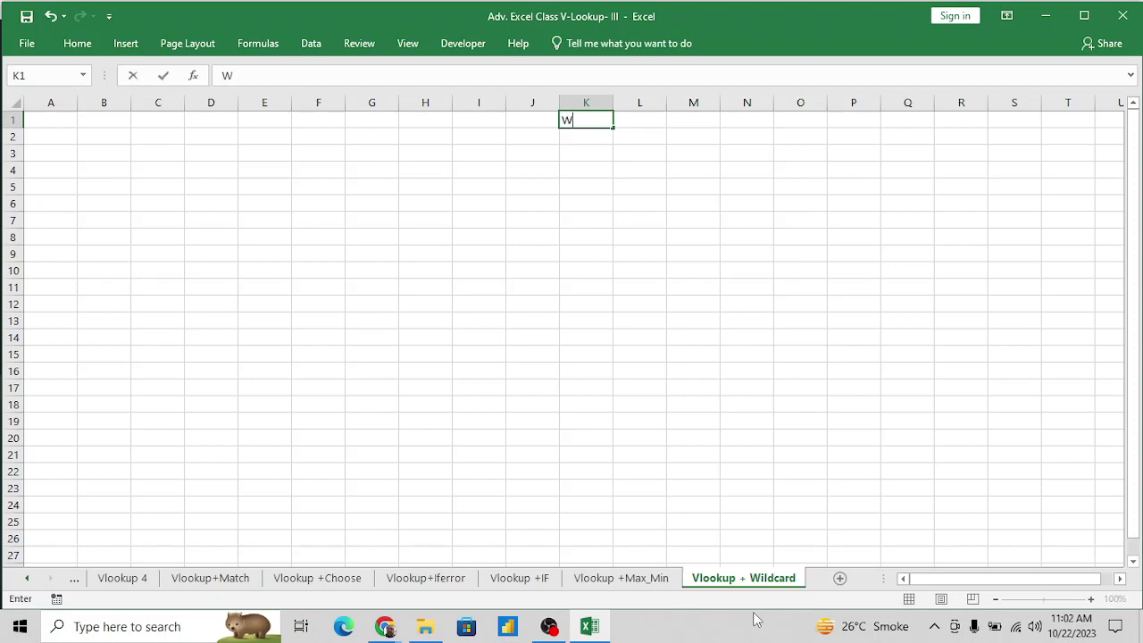
type("ildcadd")
key("Return")
key("Up")
type("Wildcard")
key("Return")
key("Up")
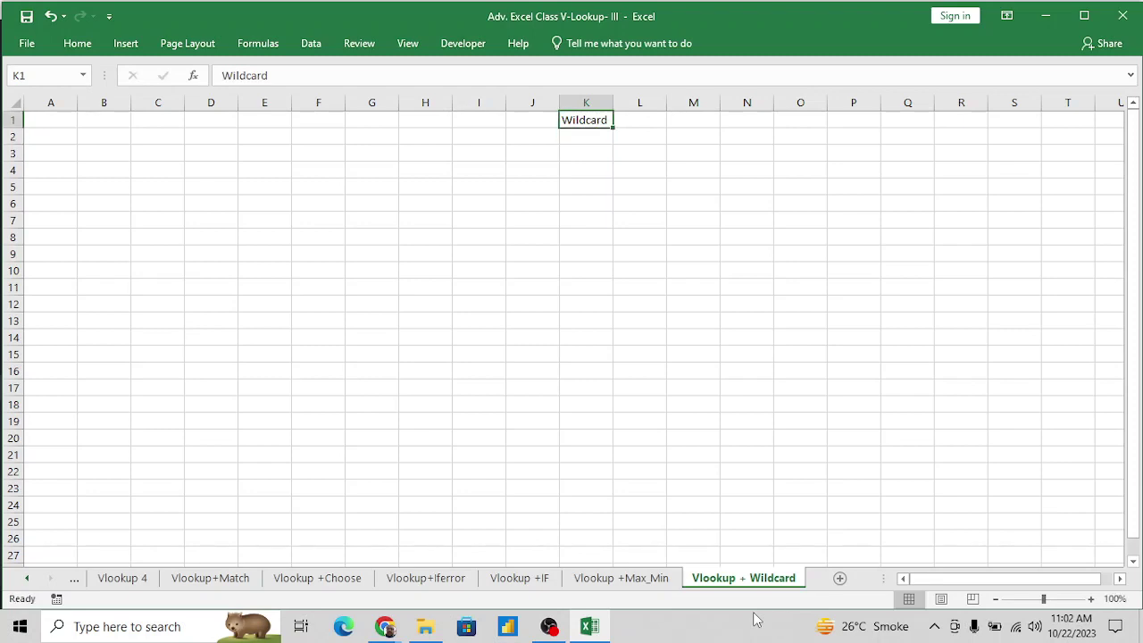
key("Delete")
Enter the heading "Wildcard" in K6.
key("Down")
key("Down")
key("Down")
key("Down")
key("Down")
type("W")
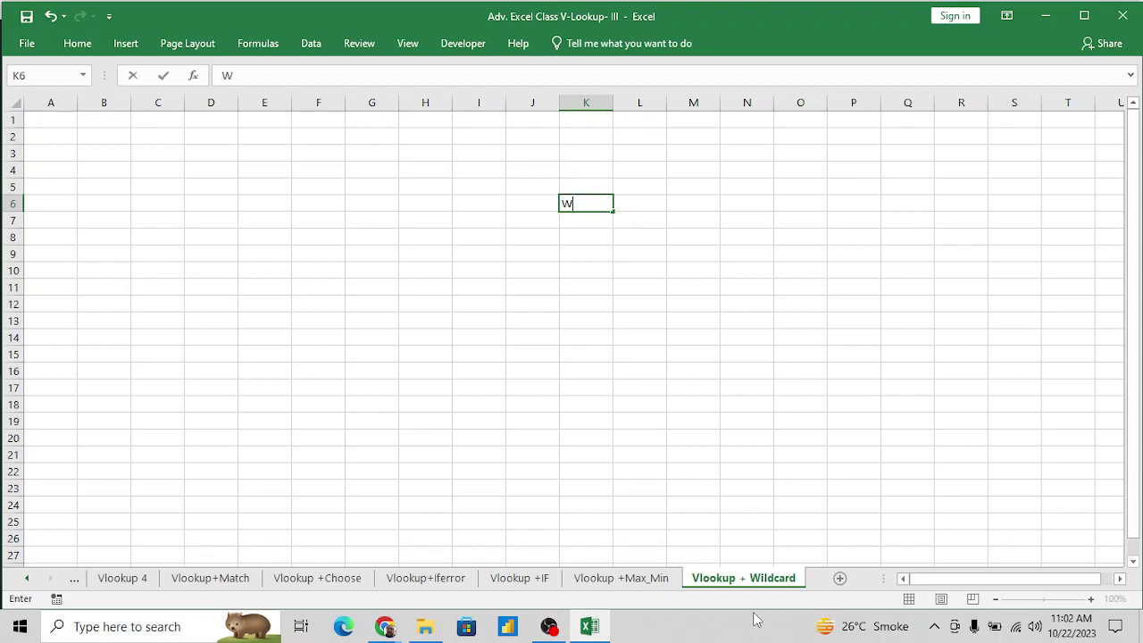
type("ildcard")
key("Return")
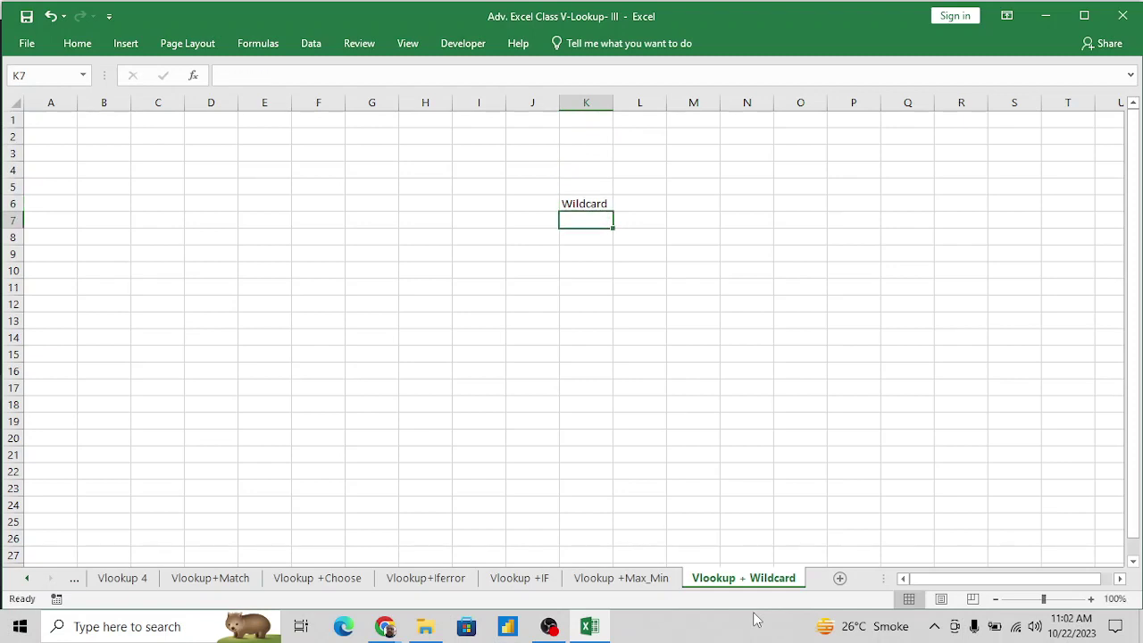
key("Up")
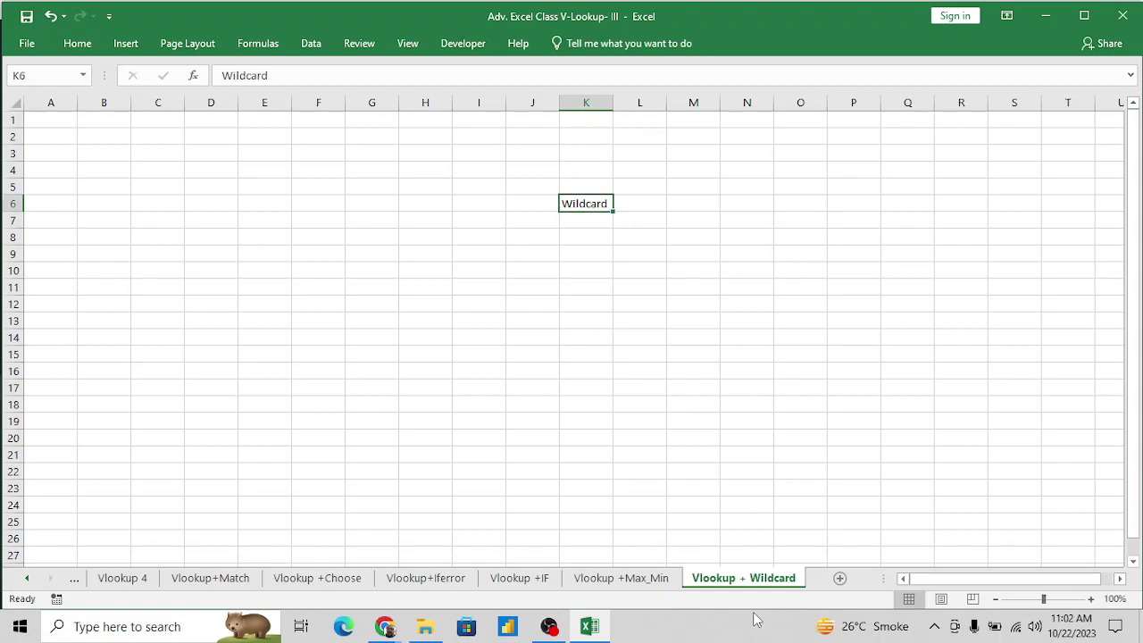
Enter the wildcard symbols "?" in M6 and "*" in M7.
left_click(1090, 598)
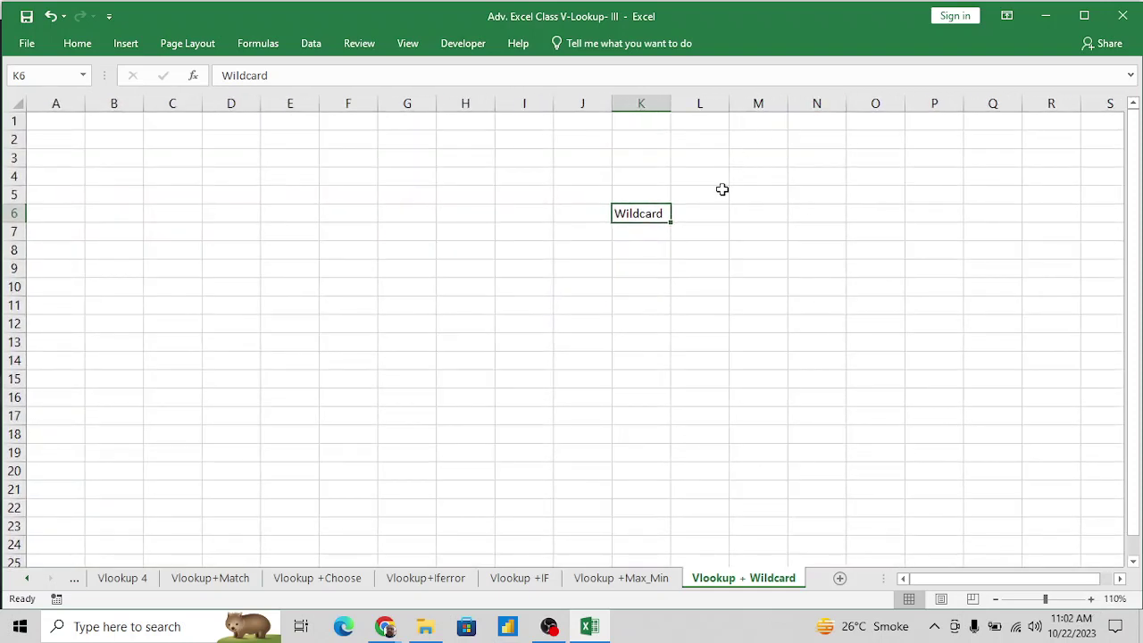
left_click(710, 216)
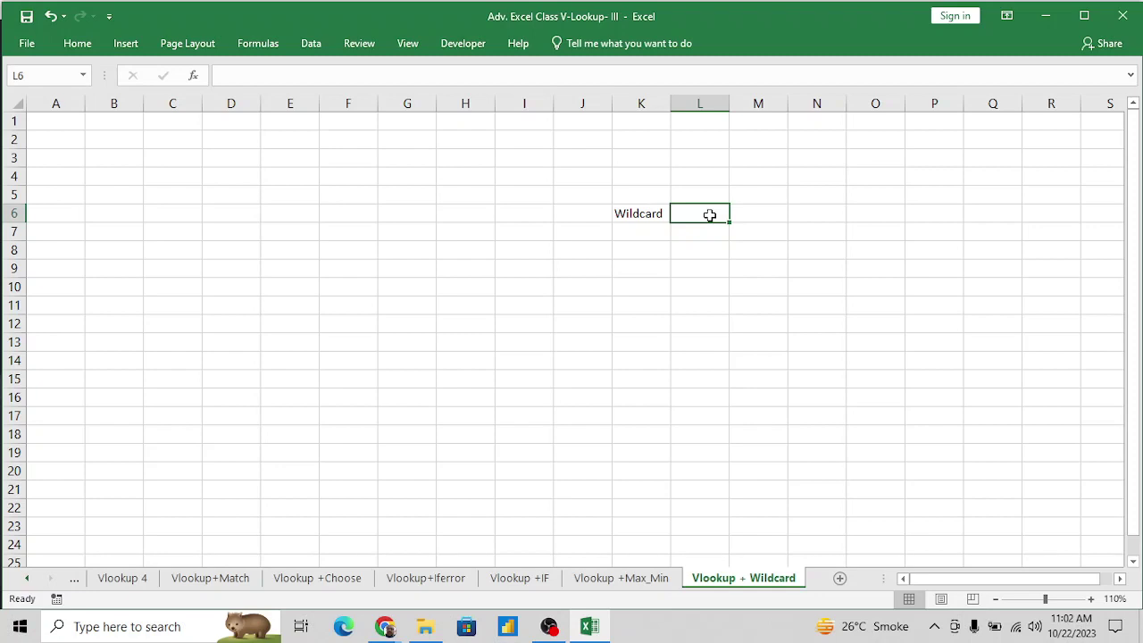
key("Down")
key("Up")
key("Right")
type("?")
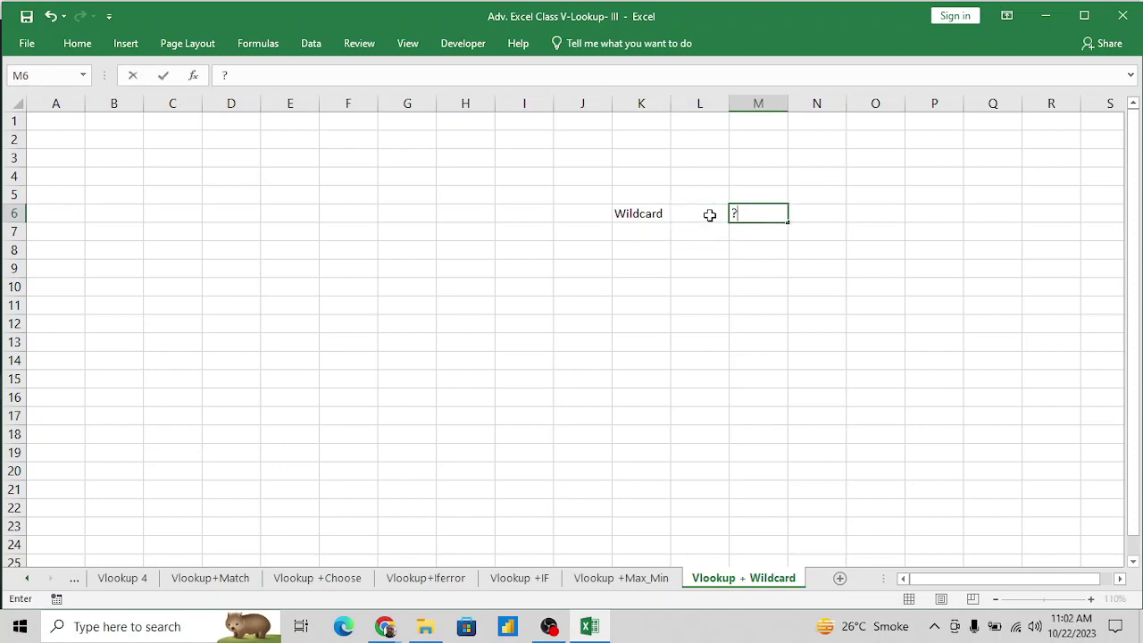
key("Return")
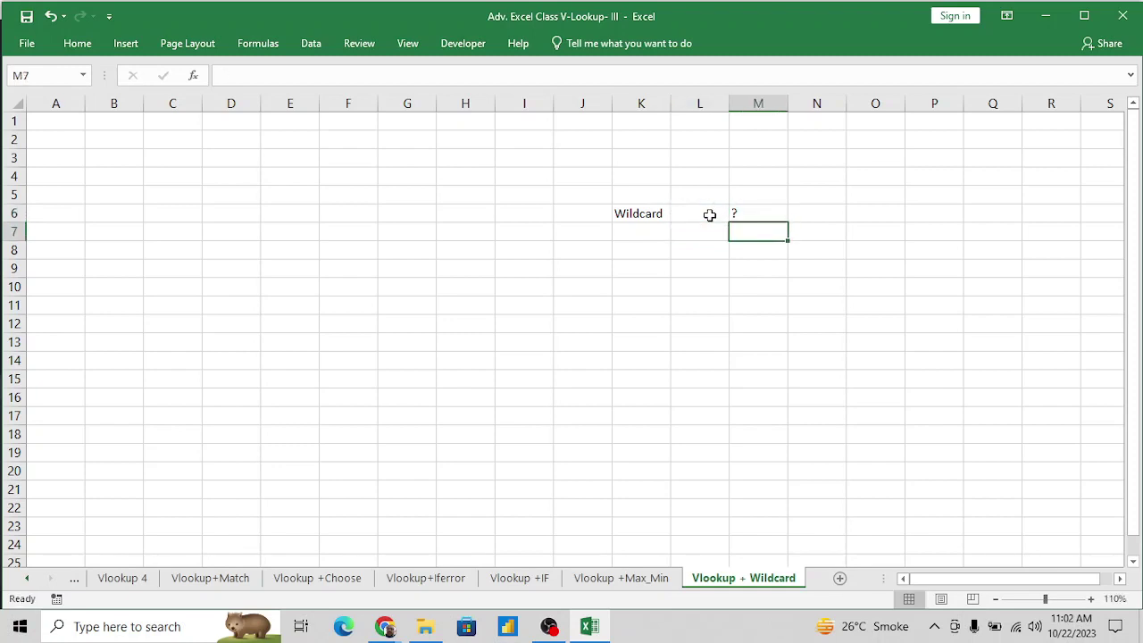
type("*")
key("Return")
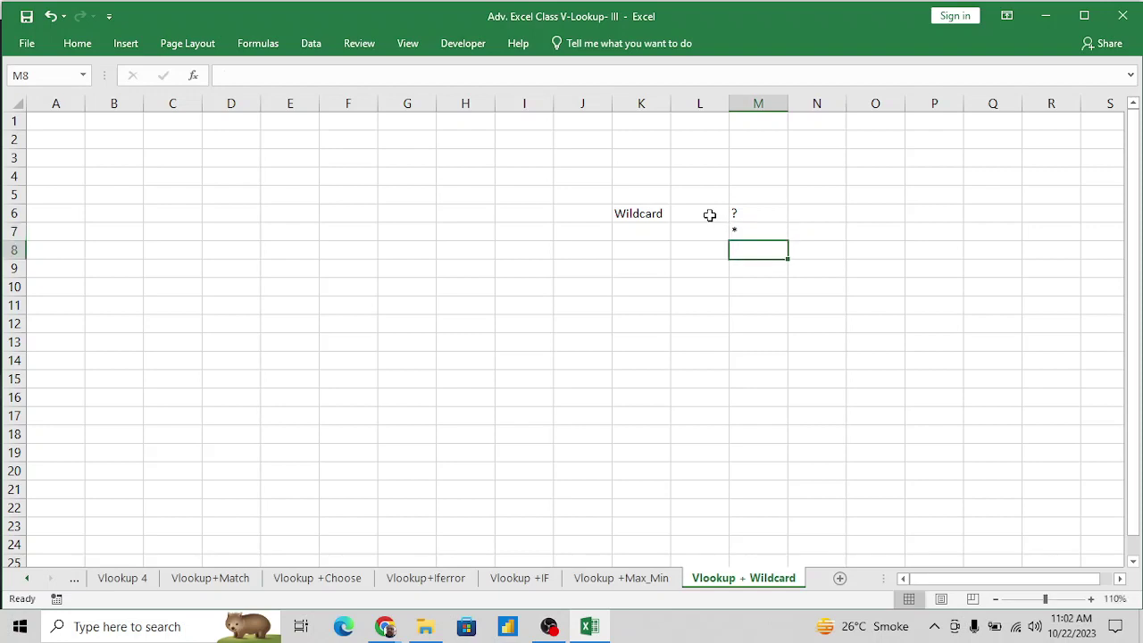
Enter the description "Single Char" in N6 beside the question mark wildcard.
key("Up")
key("Up")
key("Right")
type("S")
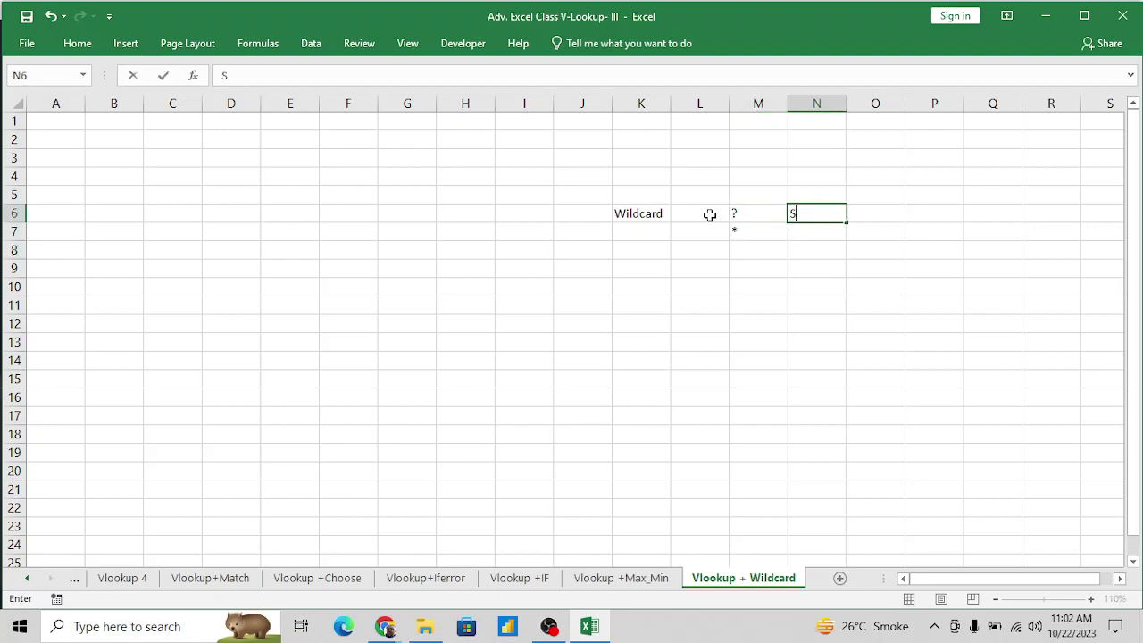
type("ingle Cahr")
key("Return")
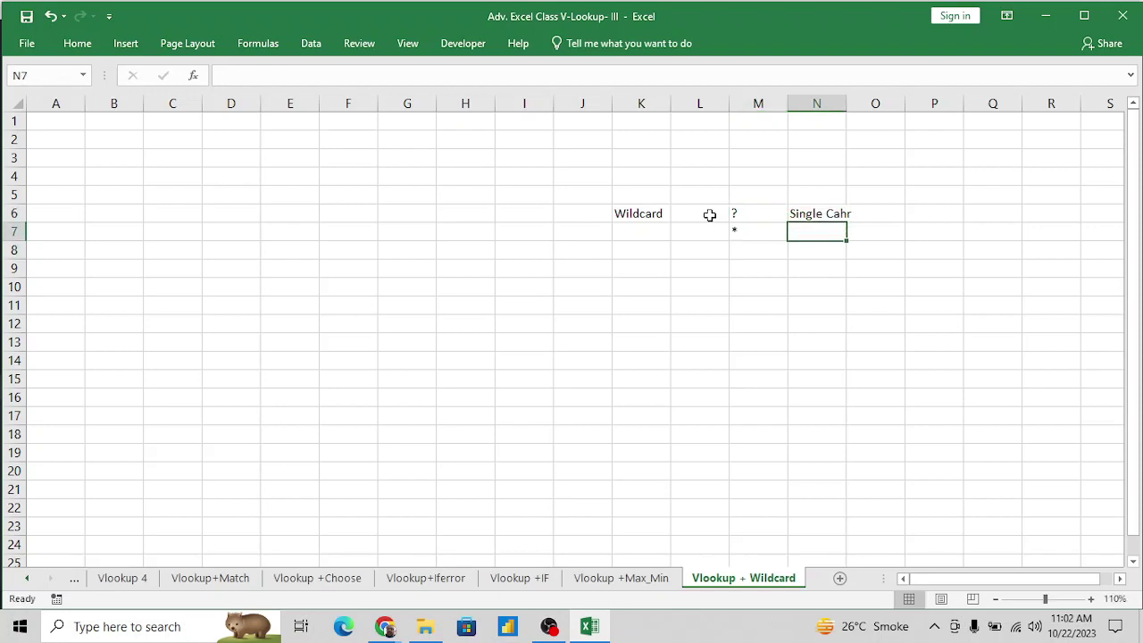
key("Up")
key("F2")
key("BackSpace")
key("BackSpace")
key("BackSpace")
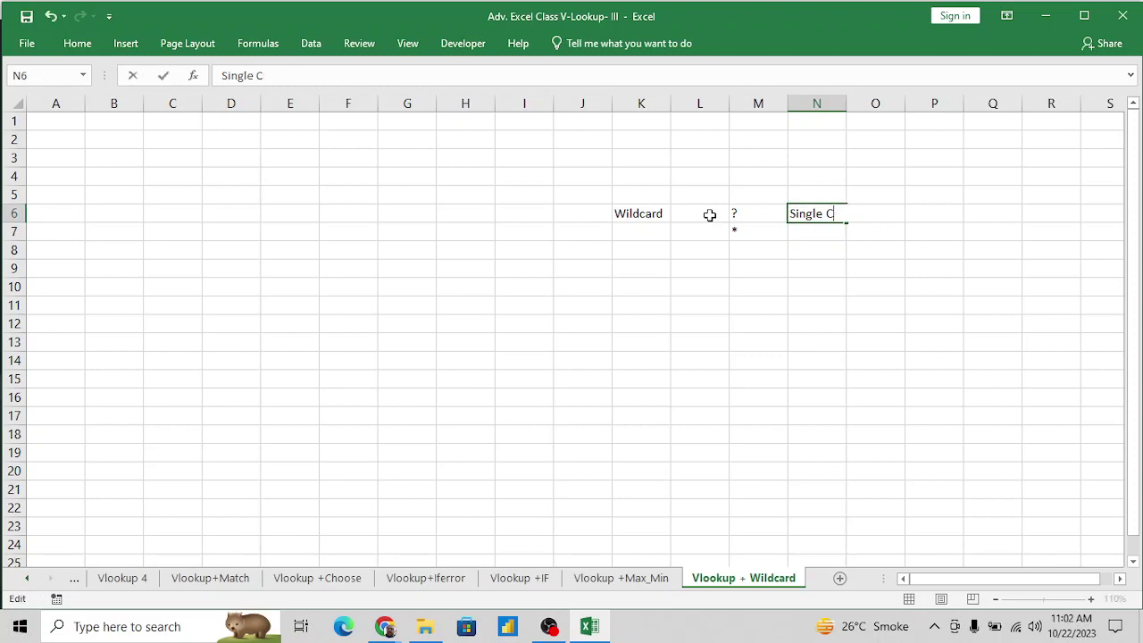
type("har")
key("Return")
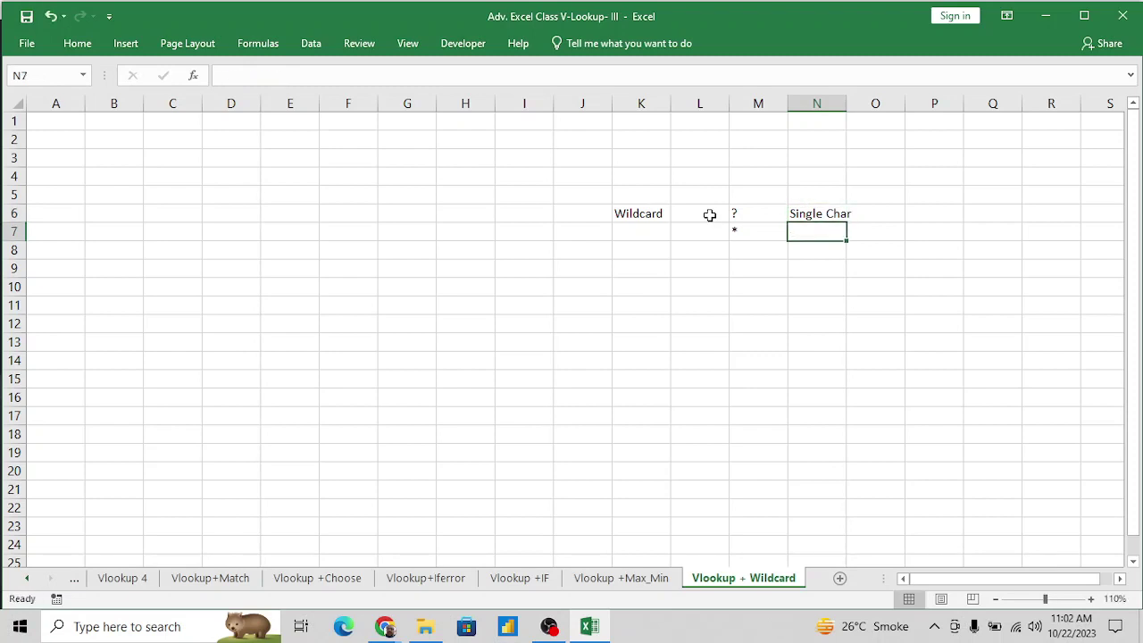
Enter the description "Single and multiple" in N7 beside the asterisk wildcard.
key("Left")
key("Right")
type("Single ")
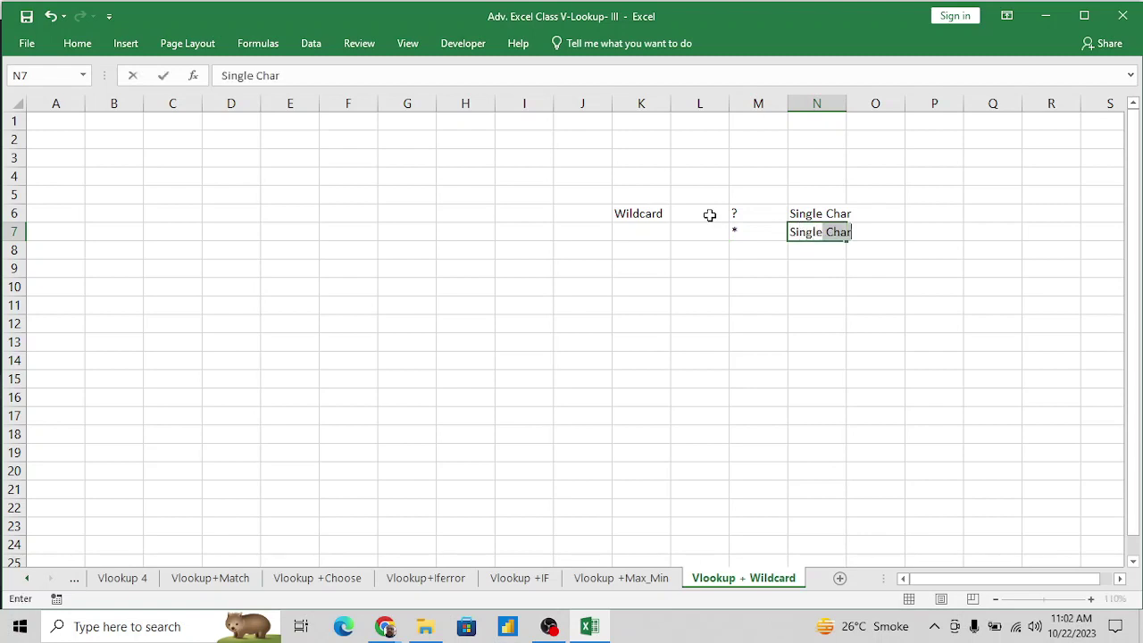
type("and ")
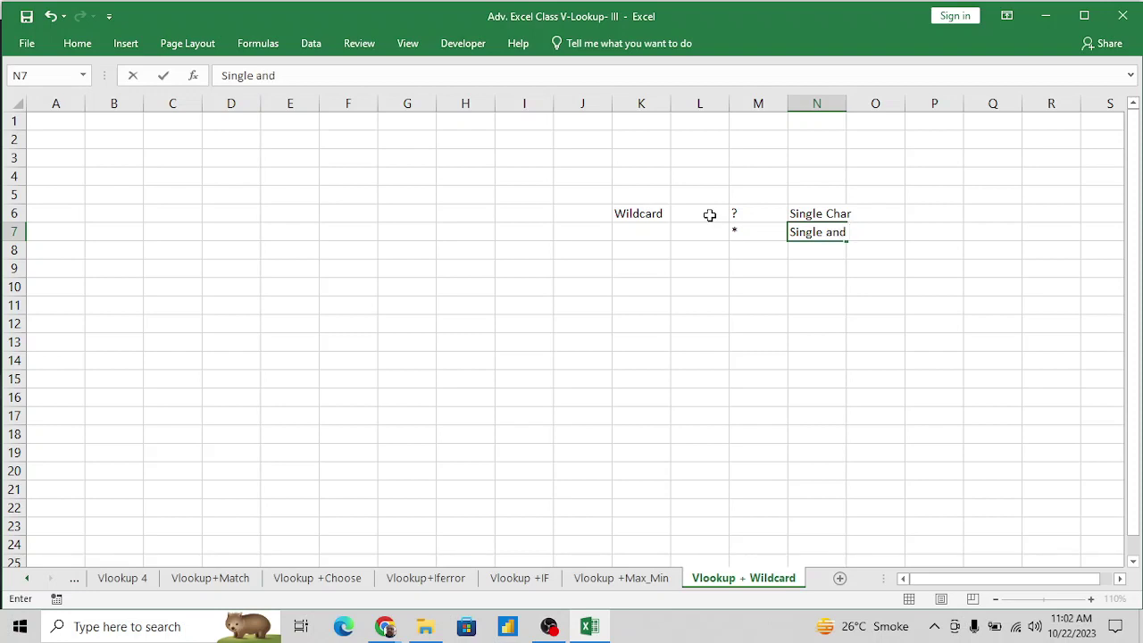
type("multiple")
key("Return")
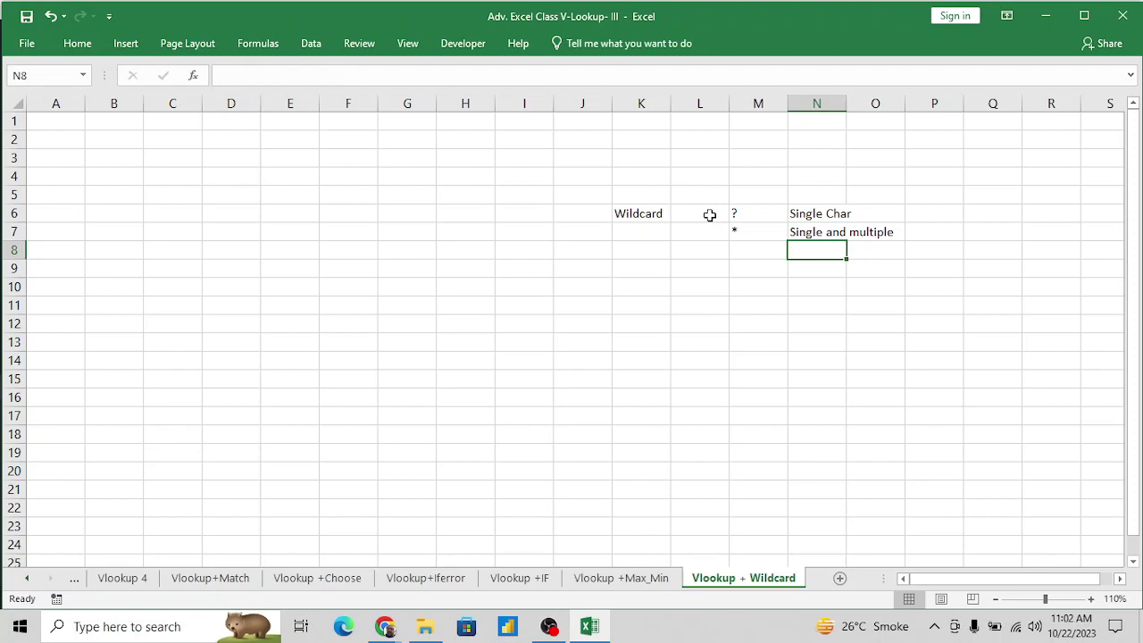
key("Up")
key("Up")
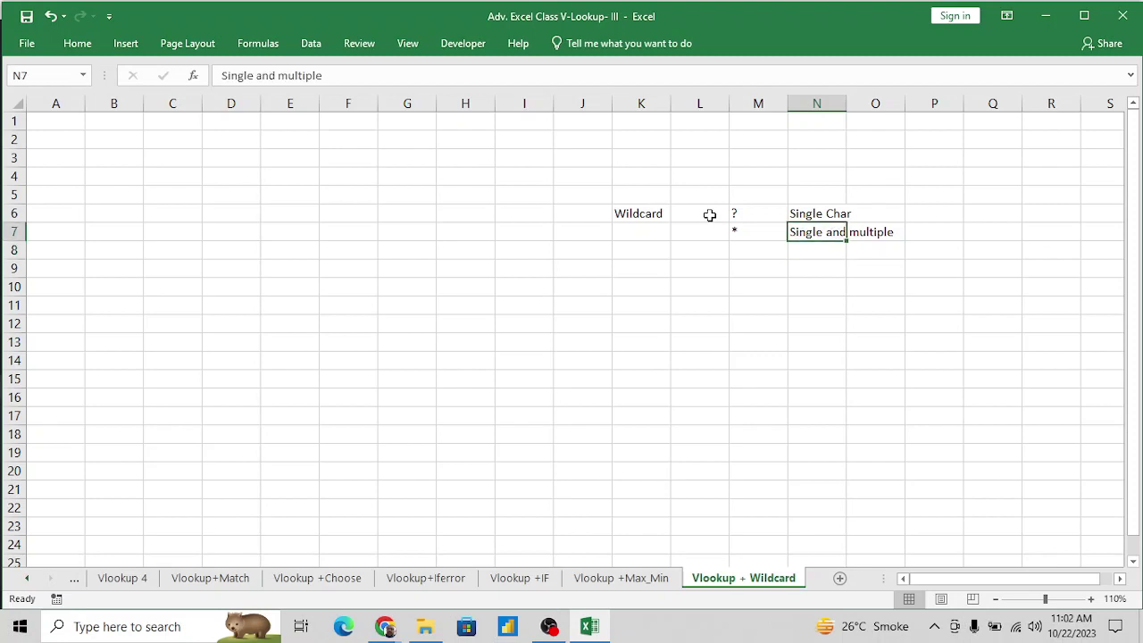
key("Down")
key("Down")
key("Down")
key("Down")
key("Down")
key("Left")
key("Left")
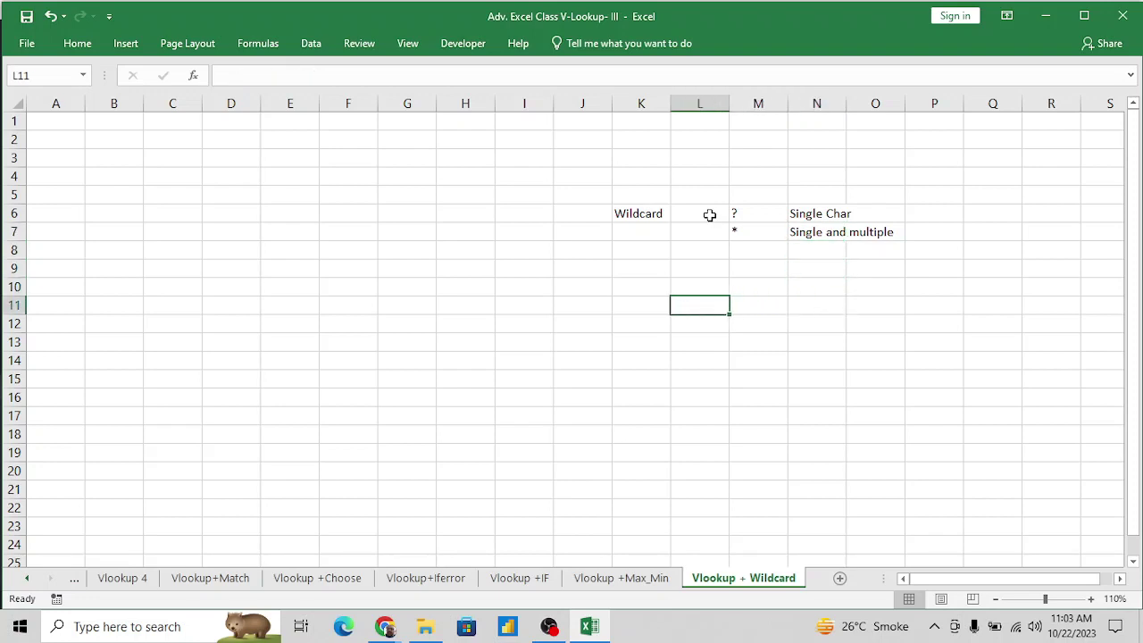
Enter a sample first name starting with K in L11 and the label "Starting with K" in N11.
type("Kapil")
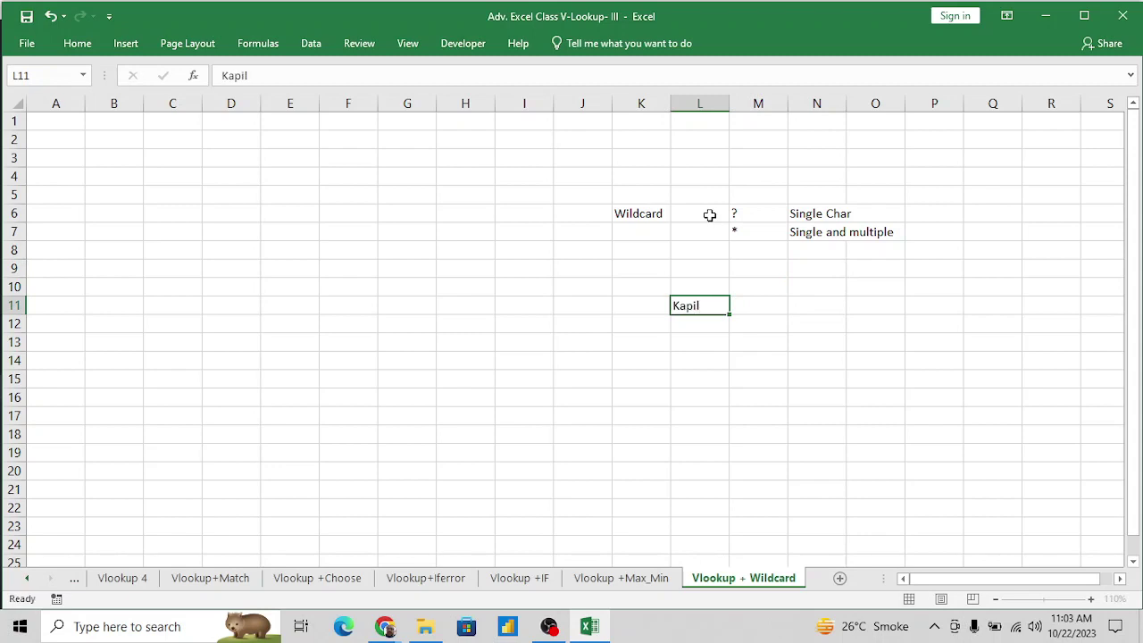
key("Return")
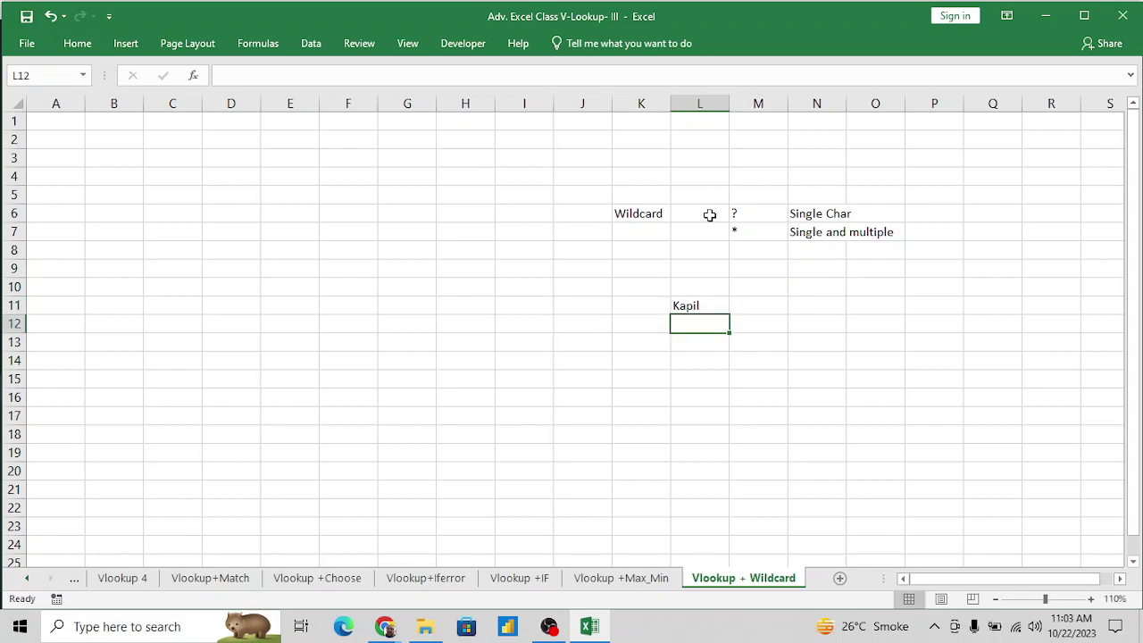
key("Up")
key("Up")
key("Right")
key("Down")
key("Right")
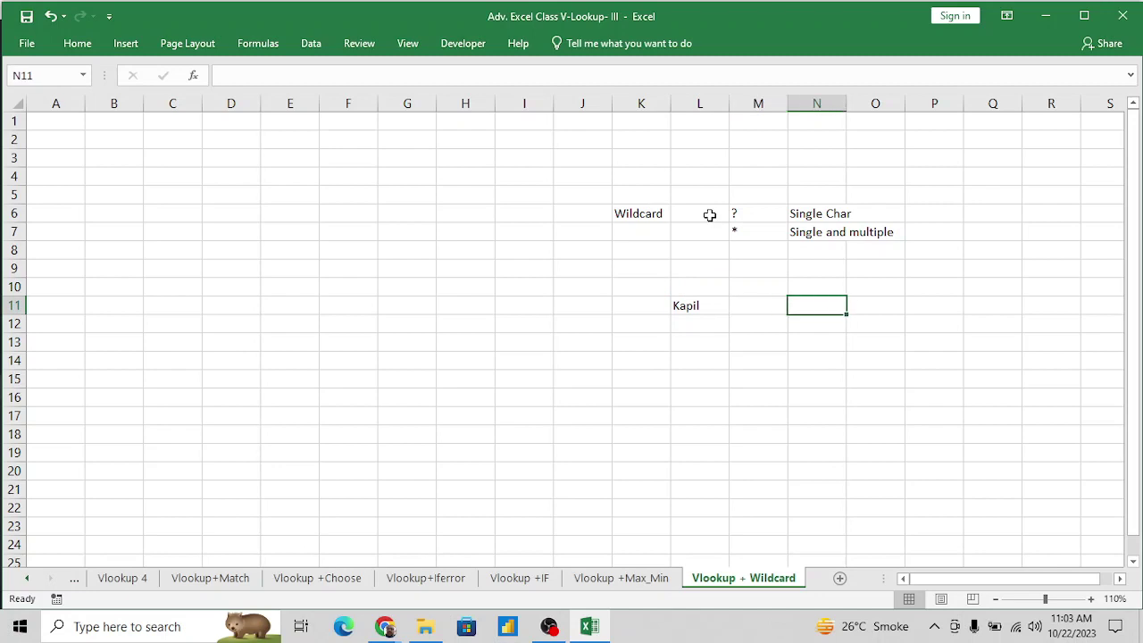
type("Star")
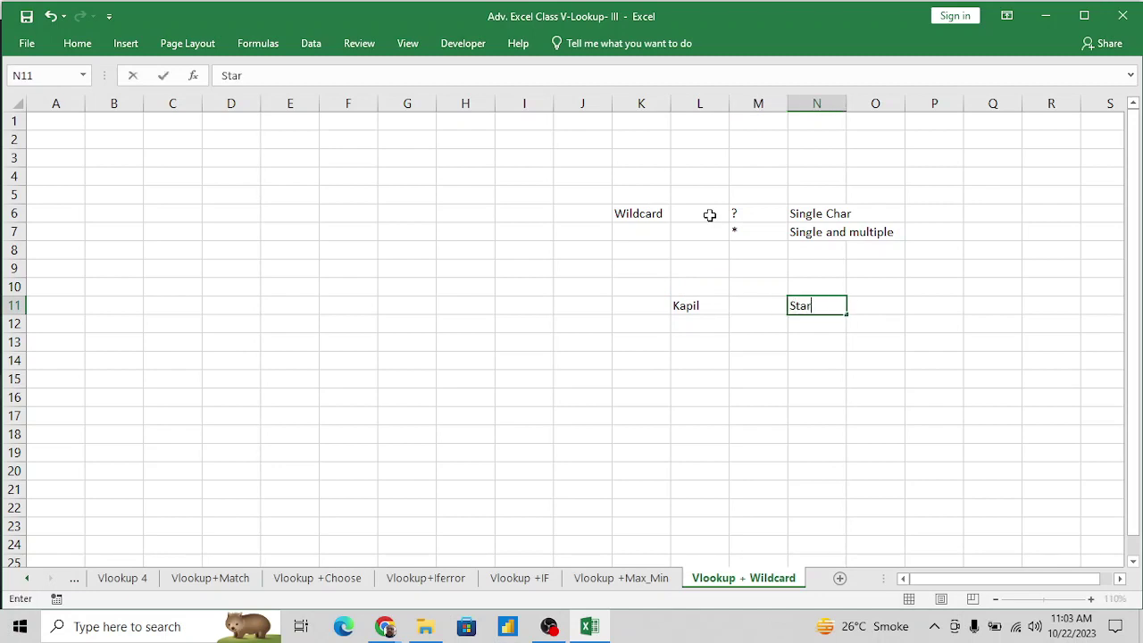
type("ting with K")
key("Return")
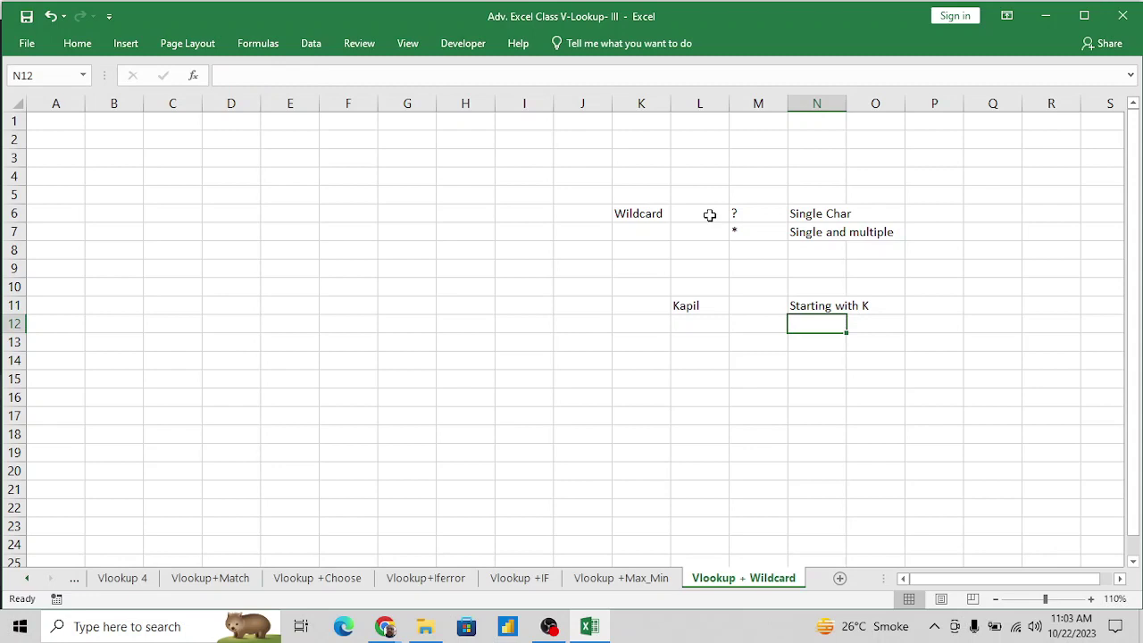
Autofill the first name in L11 down to L22 to generate a list of sample names.
key("Left")
key("Left")
key("Up")
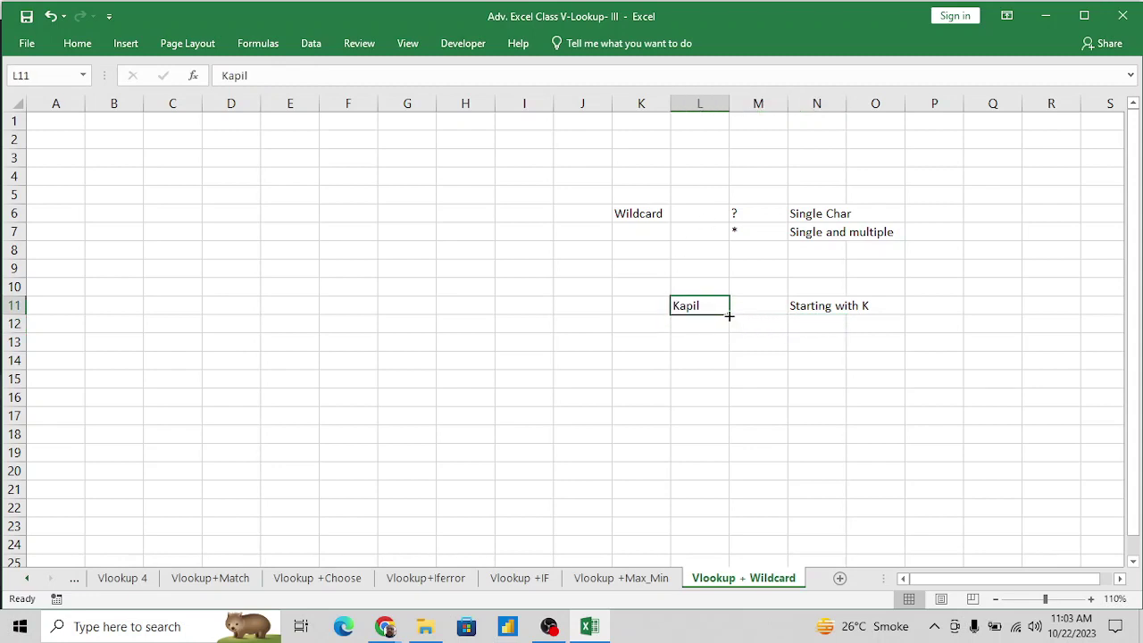
left_click_drag(728, 314, 738, 526)
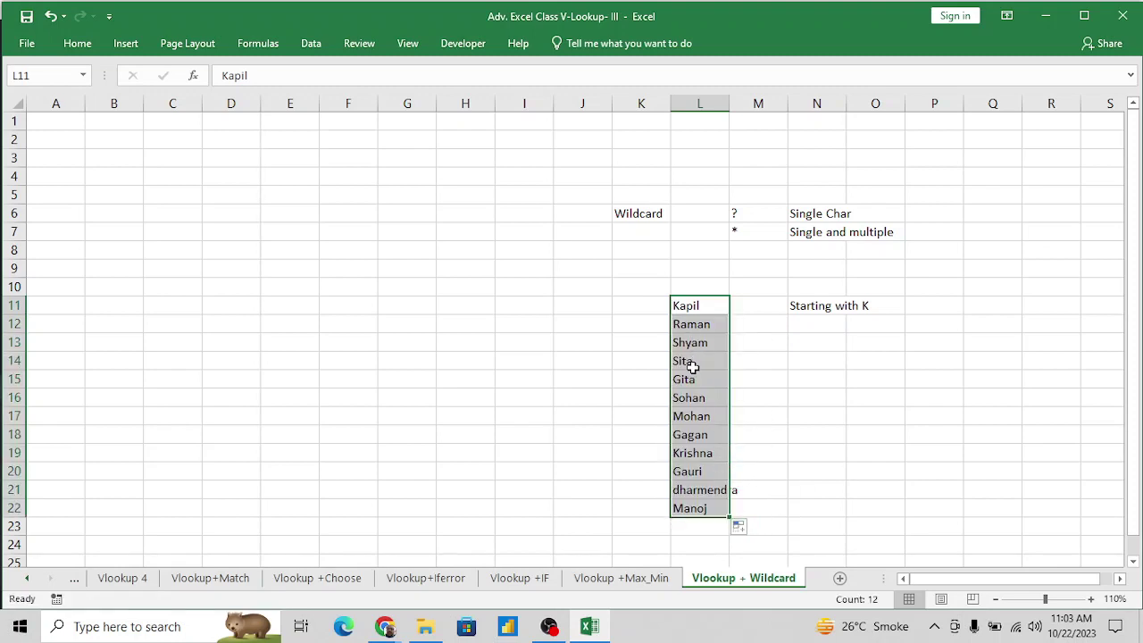
Count the names beginning with K in N13 with the formula =COUNTIF(L11:L22,"K*").
left_click(800, 347)
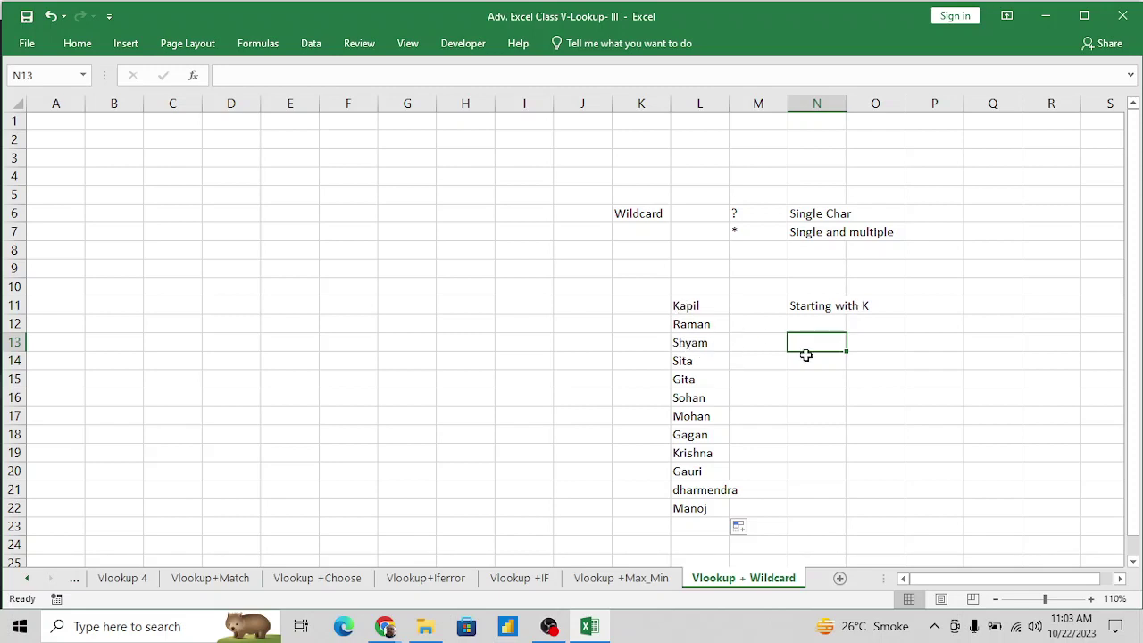
type("=coun")
key("Down")
key("Down")
key("Down")
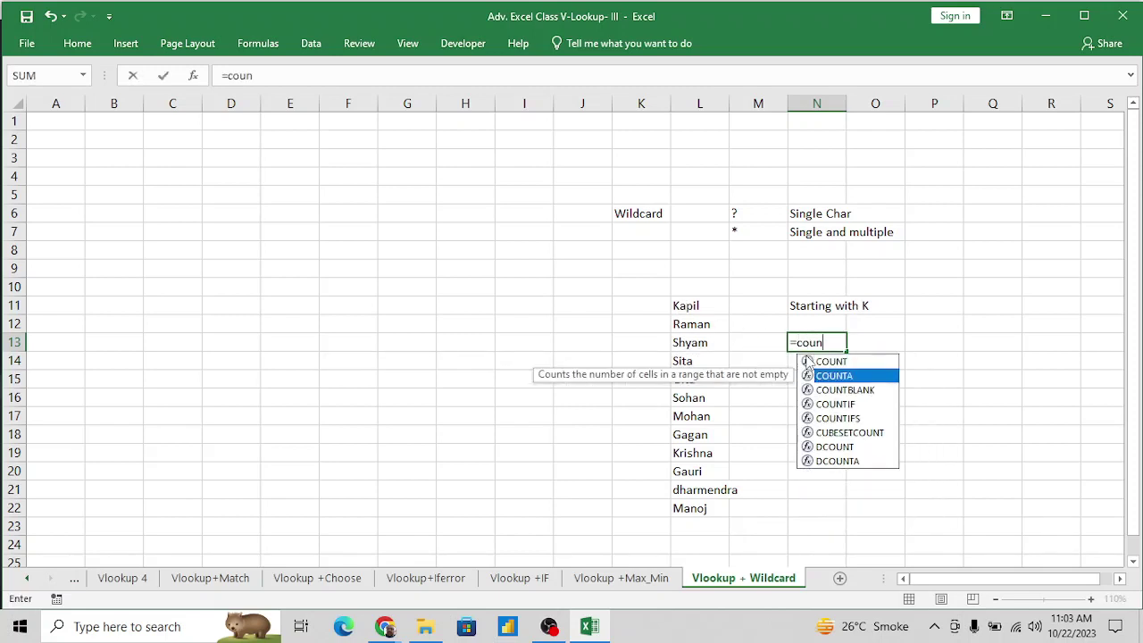
key("Tab")
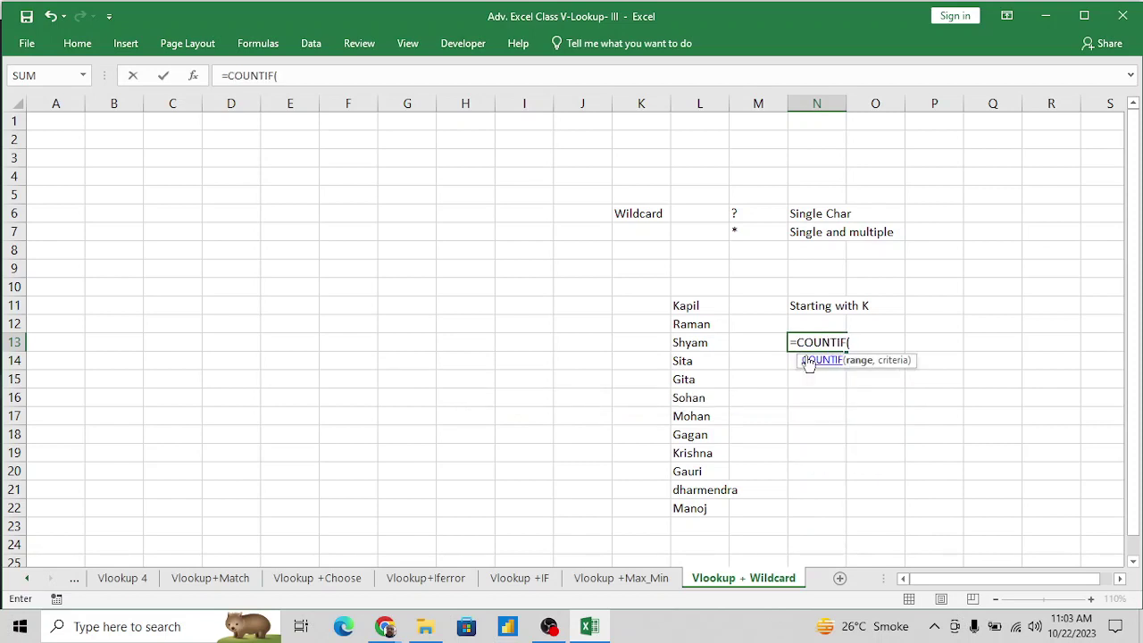
key("Left")
key("Left")
key("Up")
key("Up")
key("ctrl+shift+Down")
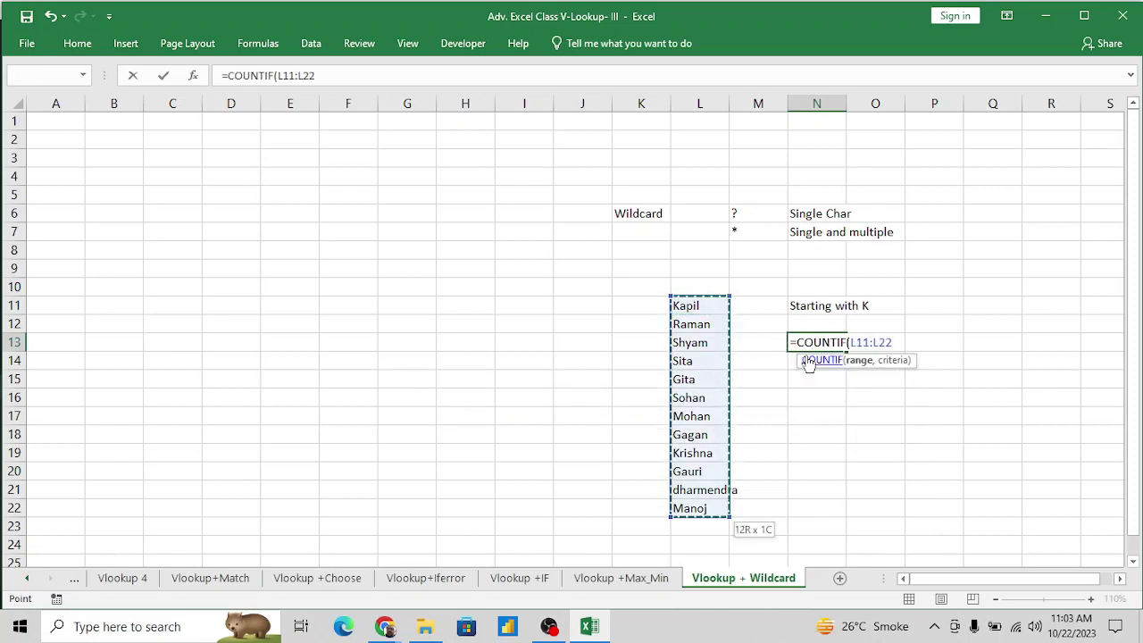
type(",")
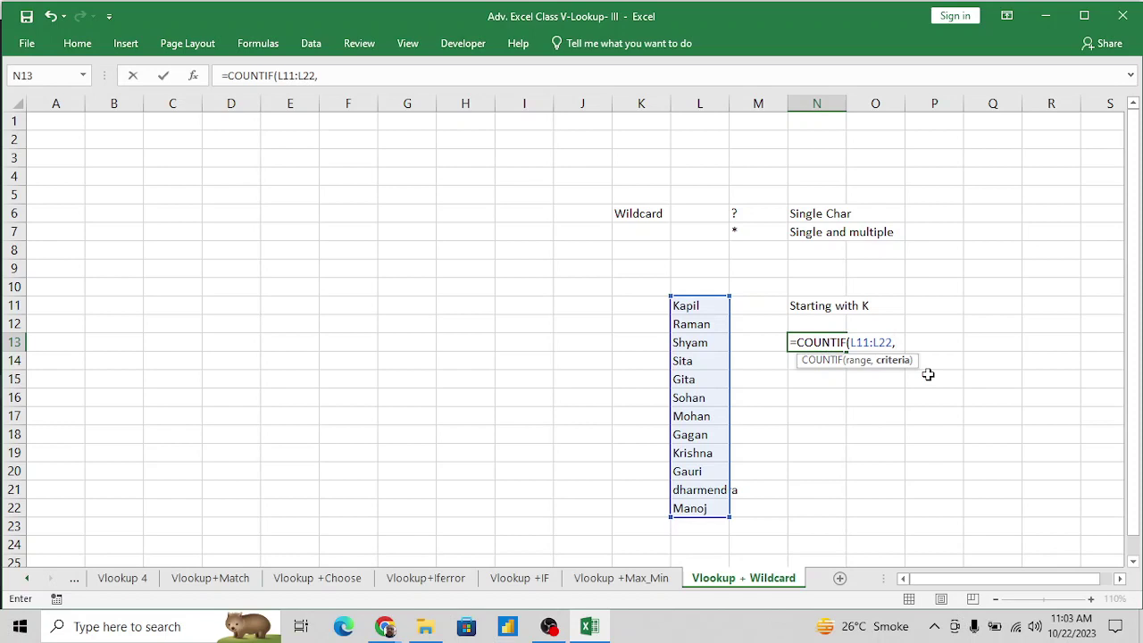
type("\"K*\"")
key("Return")
key("Up")
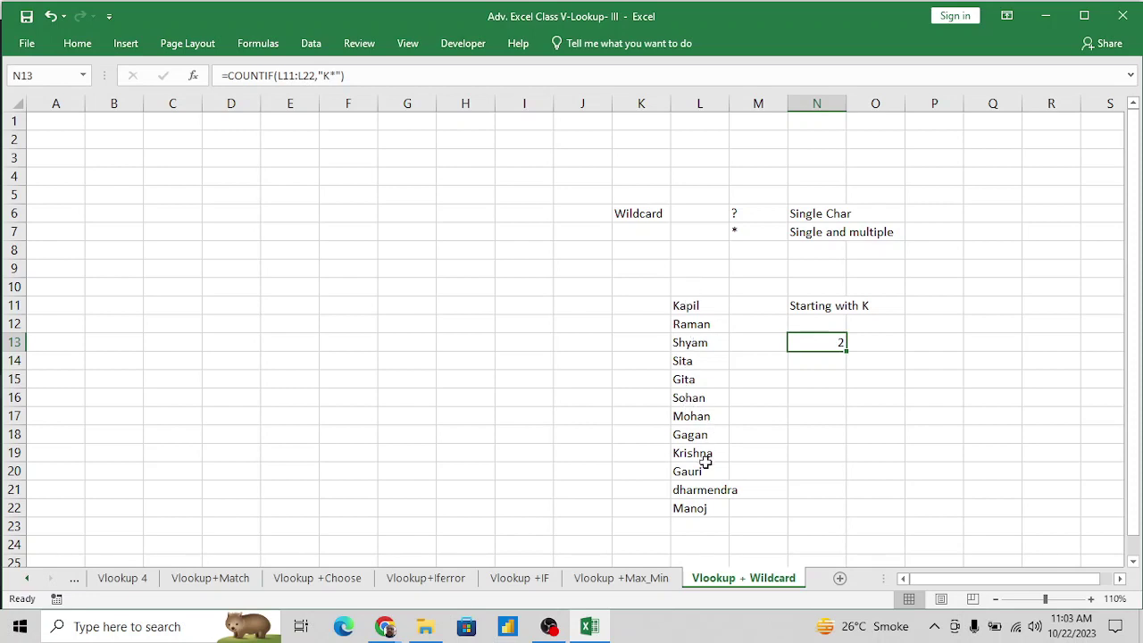
Replace the sample name in L16 with a different first name that starts with K.
left_click(702, 404)
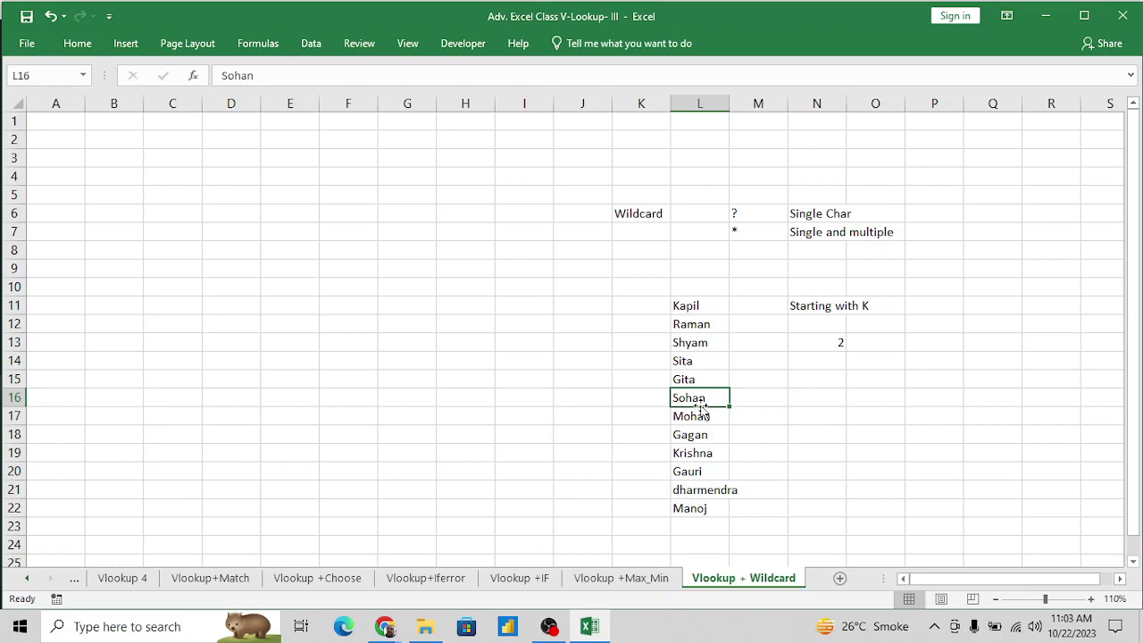
type("Karami")
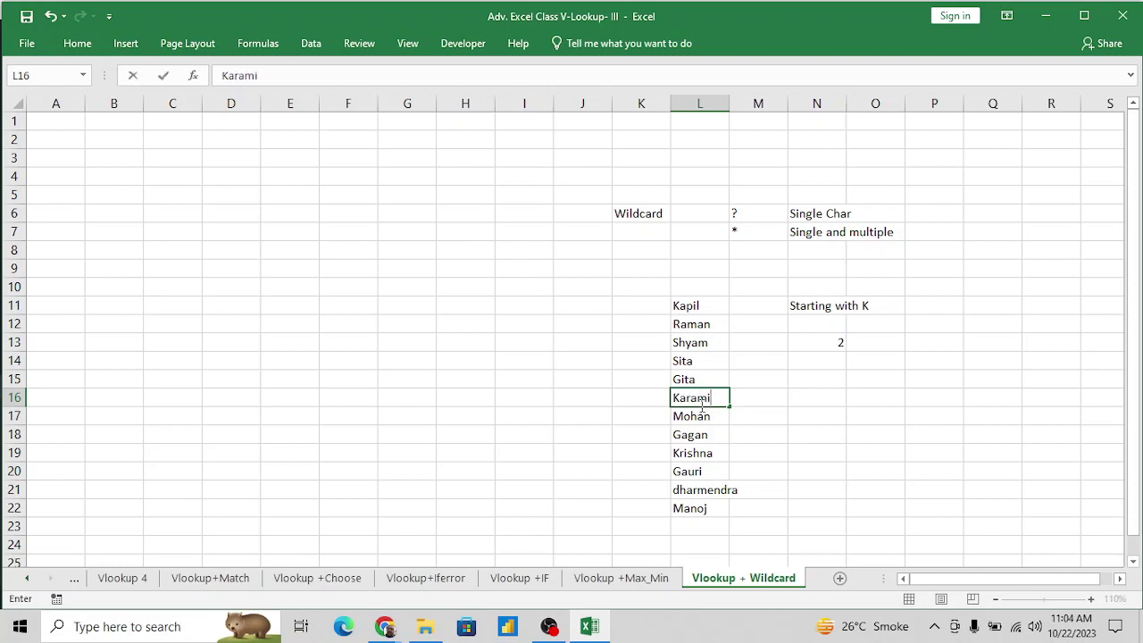
key("Return")
left_click(703, 407)
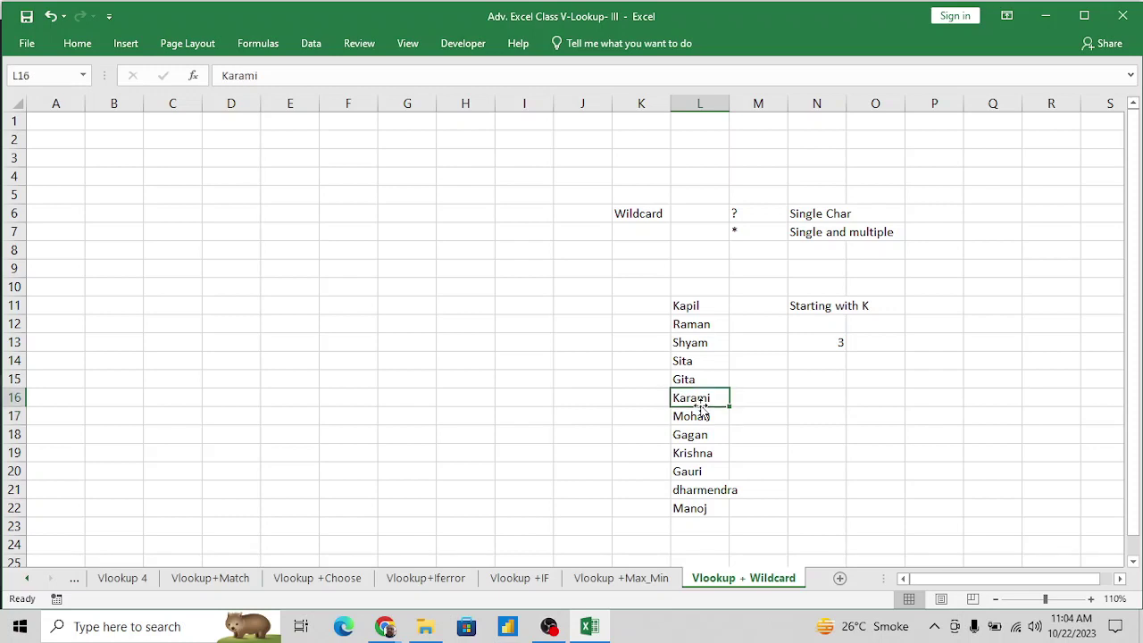
type("K")
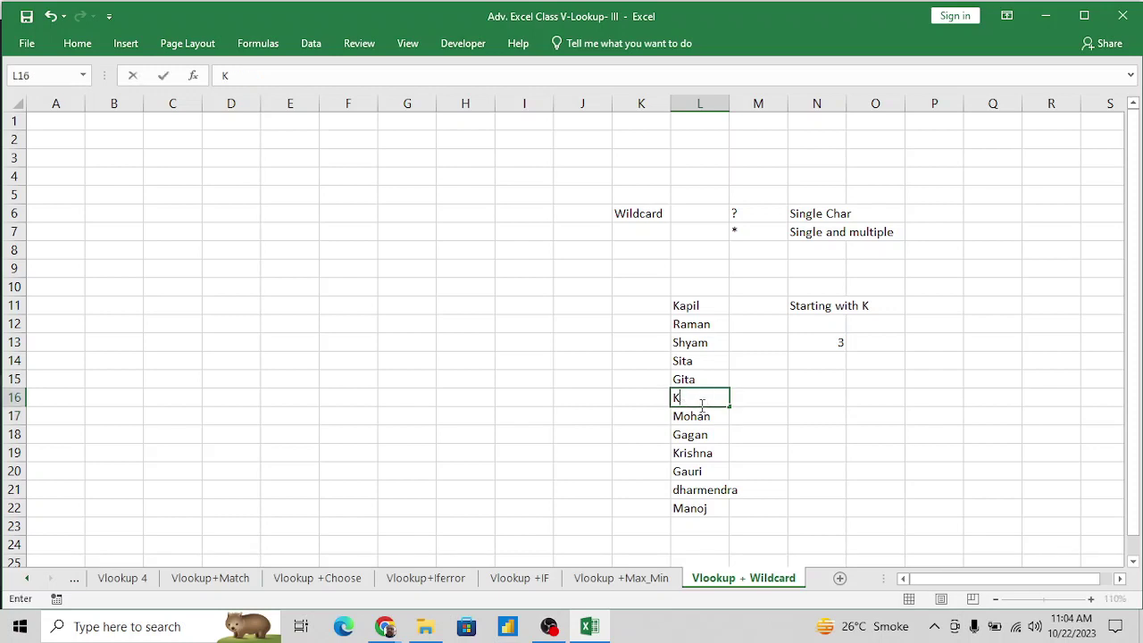
type("amran")
key("Return")
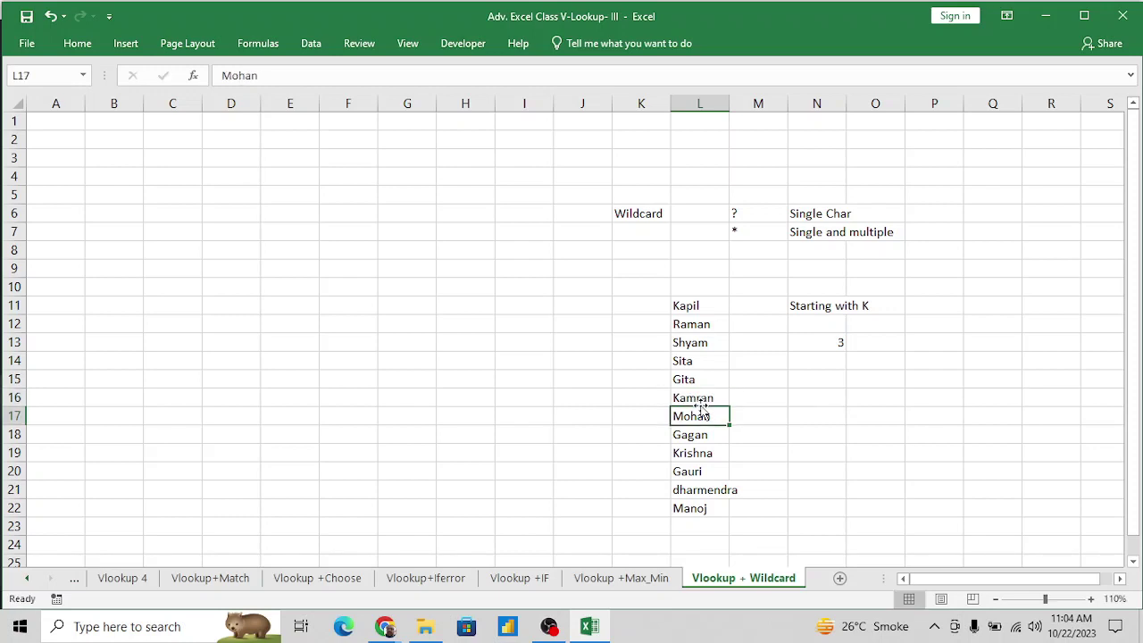
Check the names in column L against the COUNTIF formula in N13.
key("Down")
key("Down")
key("Down")
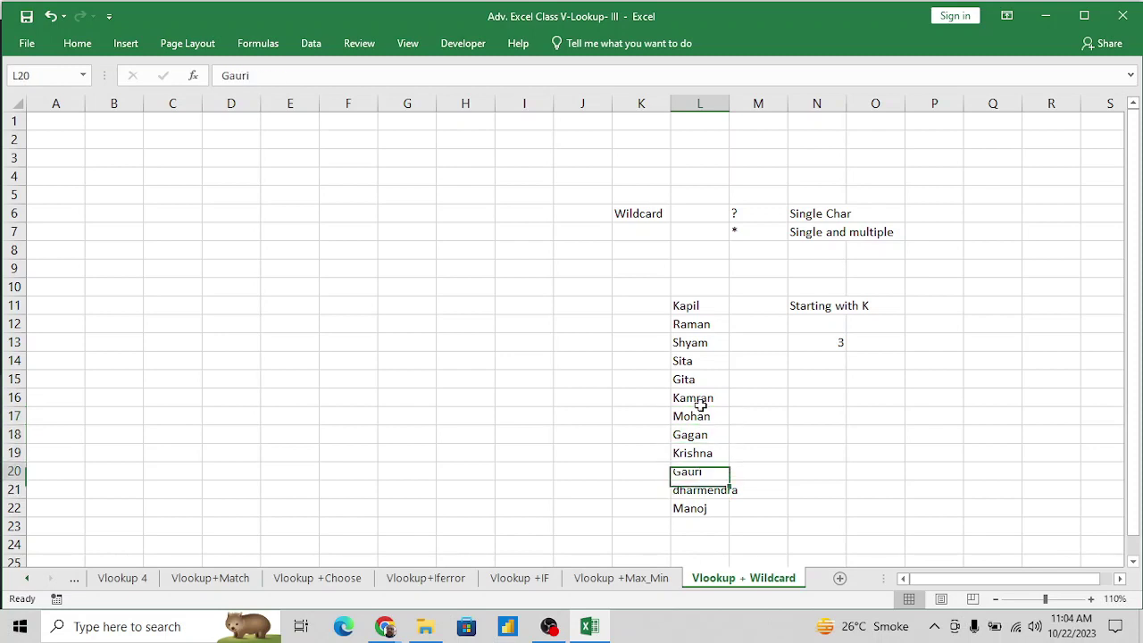
key("Up")
key("Up")
key("Up")
key("Up")
key("Up")
key("Up")
key("Up")
key("Up")
key("Right")
key("Down")
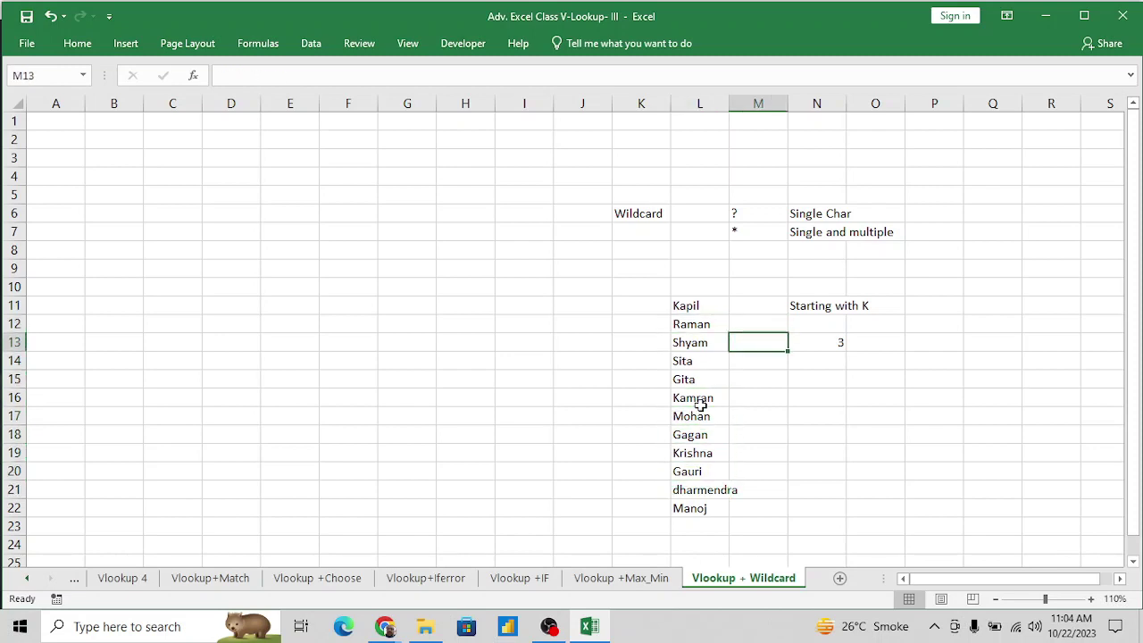
key("Right")
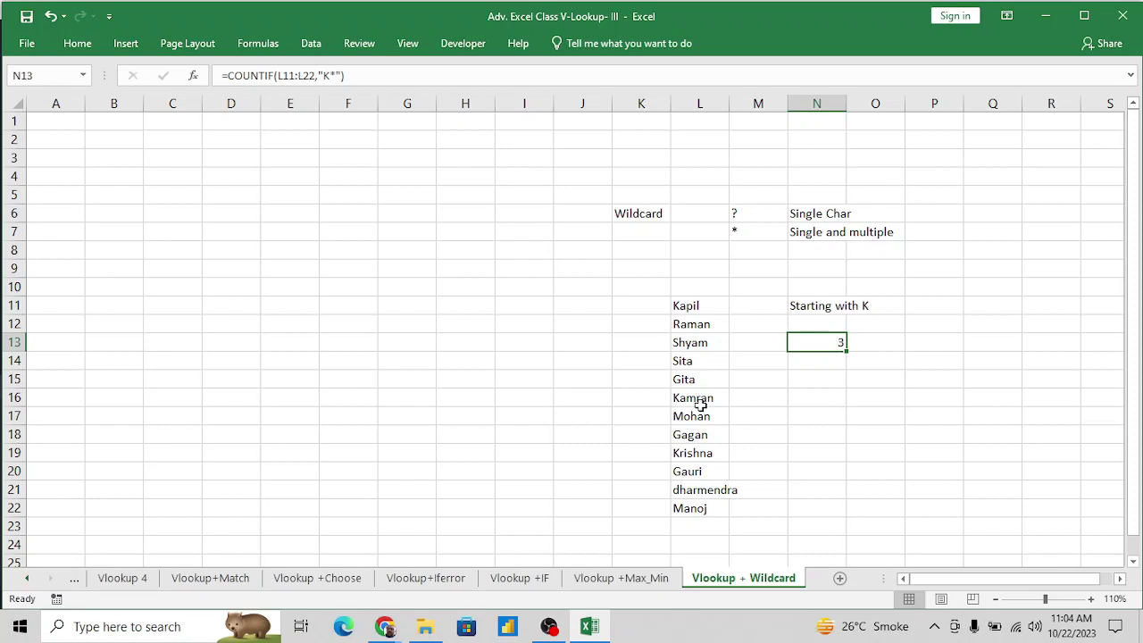
Review the wildcard symbols and their descriptions in rows 6 and 7.
key("Up")
key("Up")
key("Up")
key("Up")
key("Up")
key("Up")
key("Up")
key("Up")
key("Up")
key("Up")
key("Up")
key("Left")
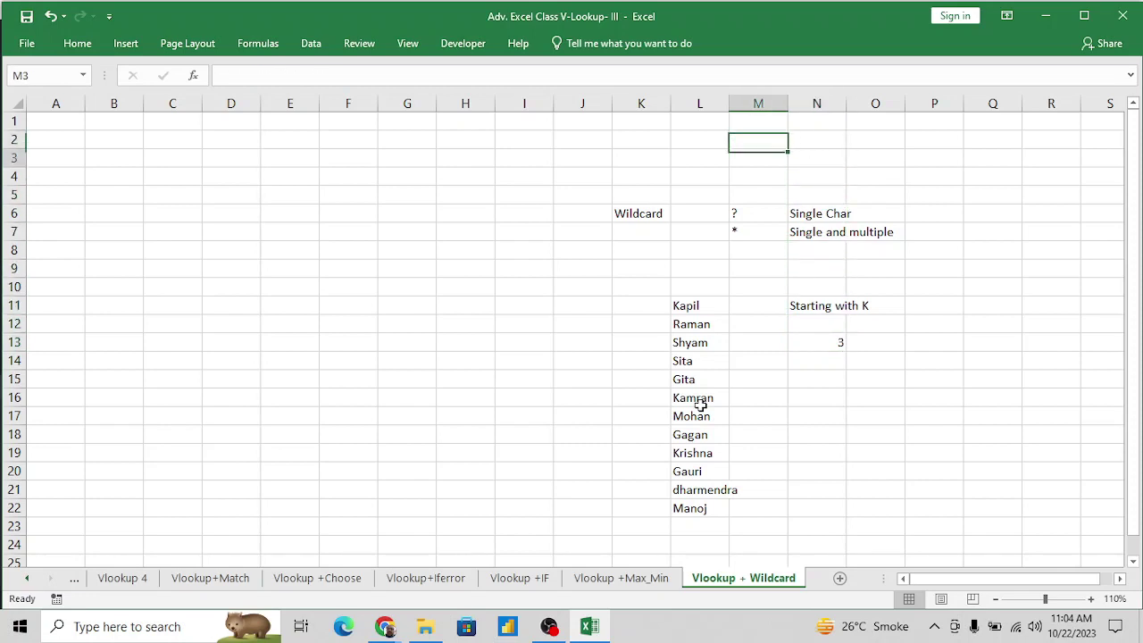
key("Down")
key("Down")
key("Down")
key("Down")
key("Down")
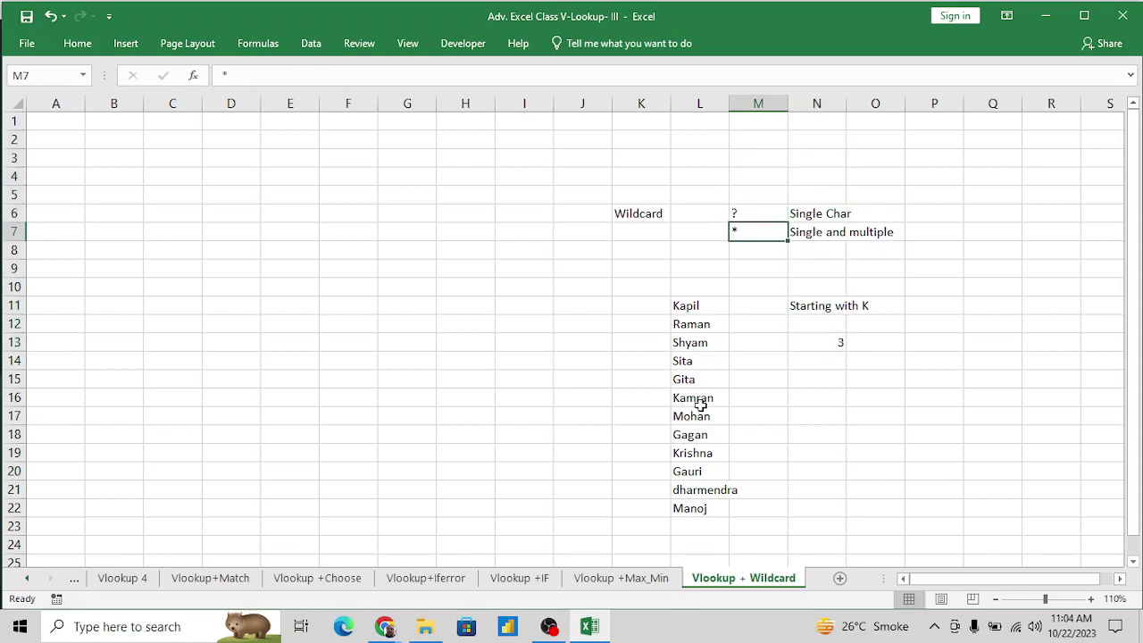
key("Up")
key("Up")
key("Up")
key("Up")
key("Up")
key("Up")
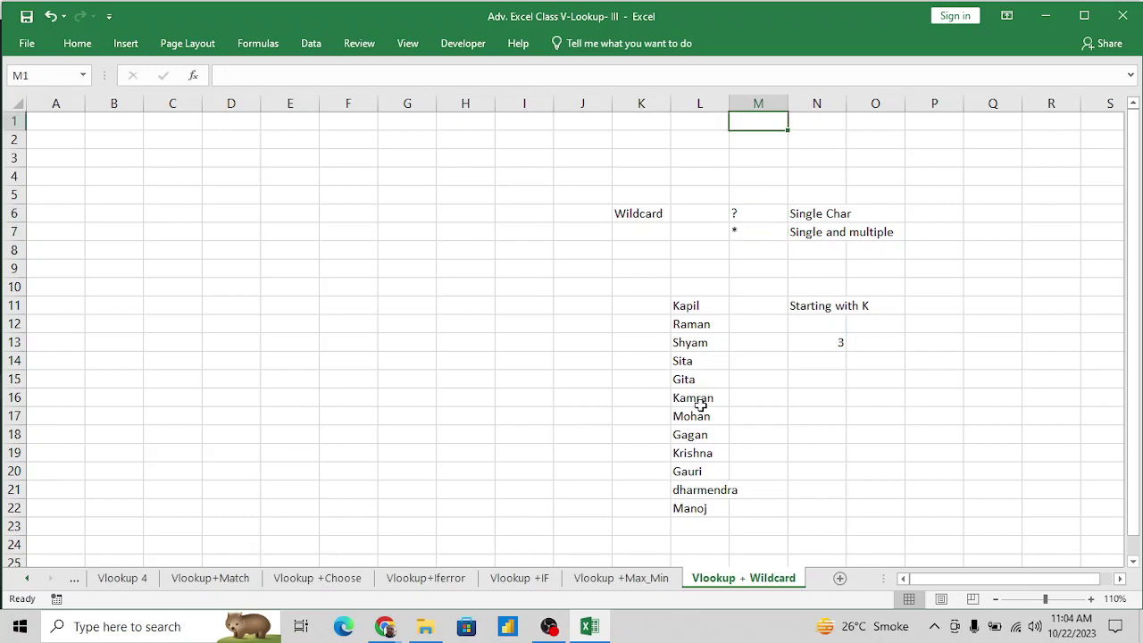
Copy the EmpId and Name columns, A1:B18, from the Vlookup +IF sheet.
key("Home")
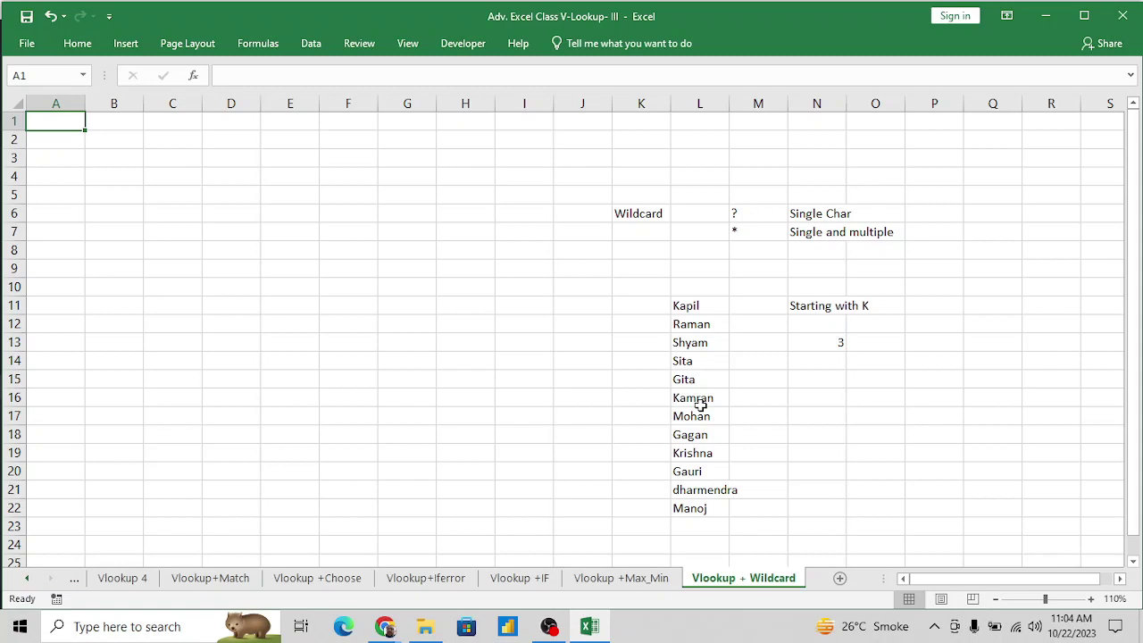
key("ctrl+Page_Up")
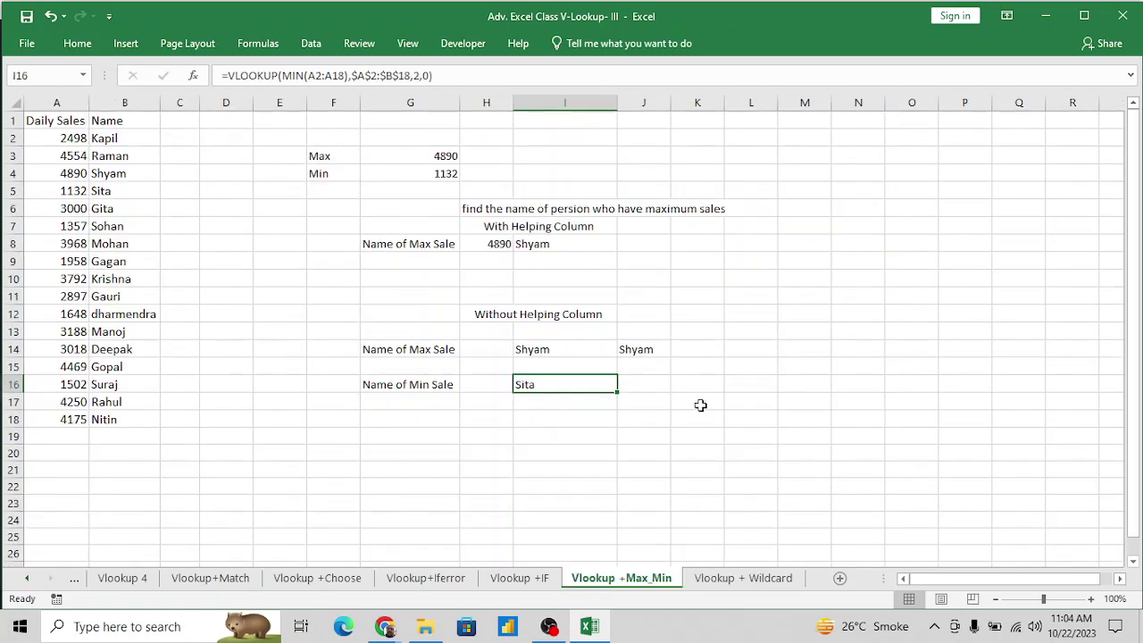
key("Right")
key("Left")
key("Left")
key("Left")
key("Left")
key("Left")
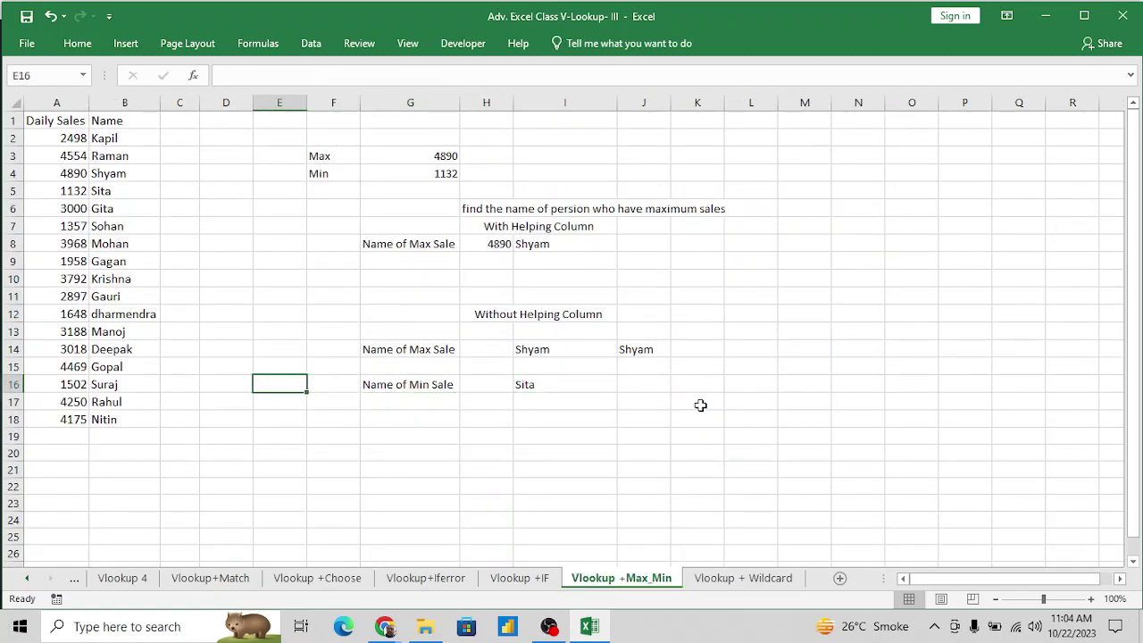
key("ctrl+Page_Up")
key("Up")
key("Down")
key("Up")
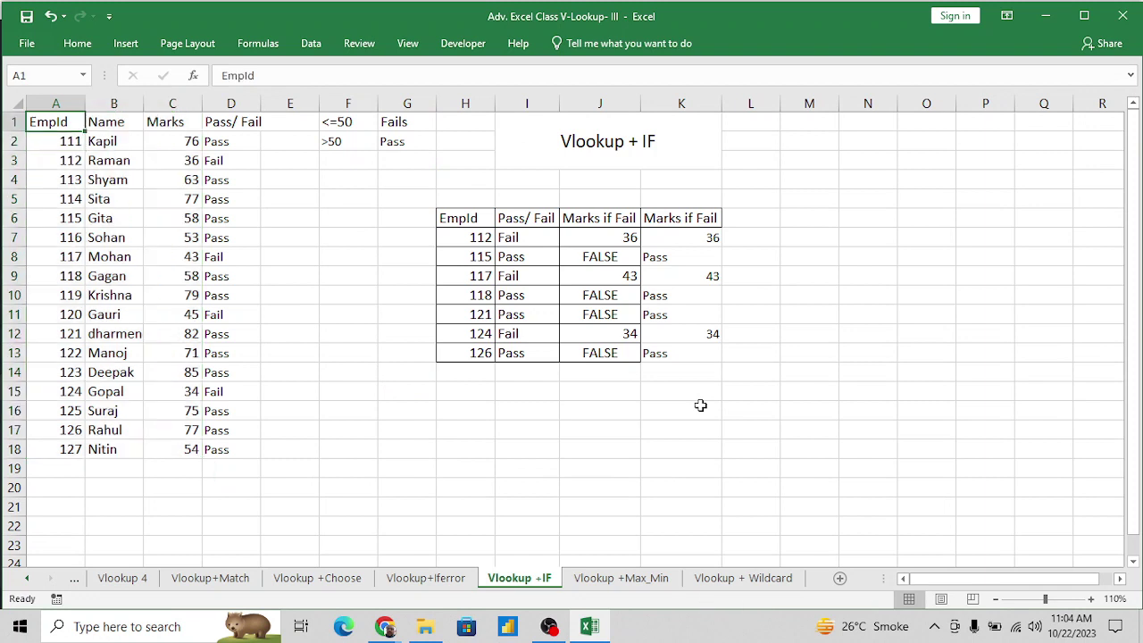
key("shift+Right")
key("ctrl+shift+Down")
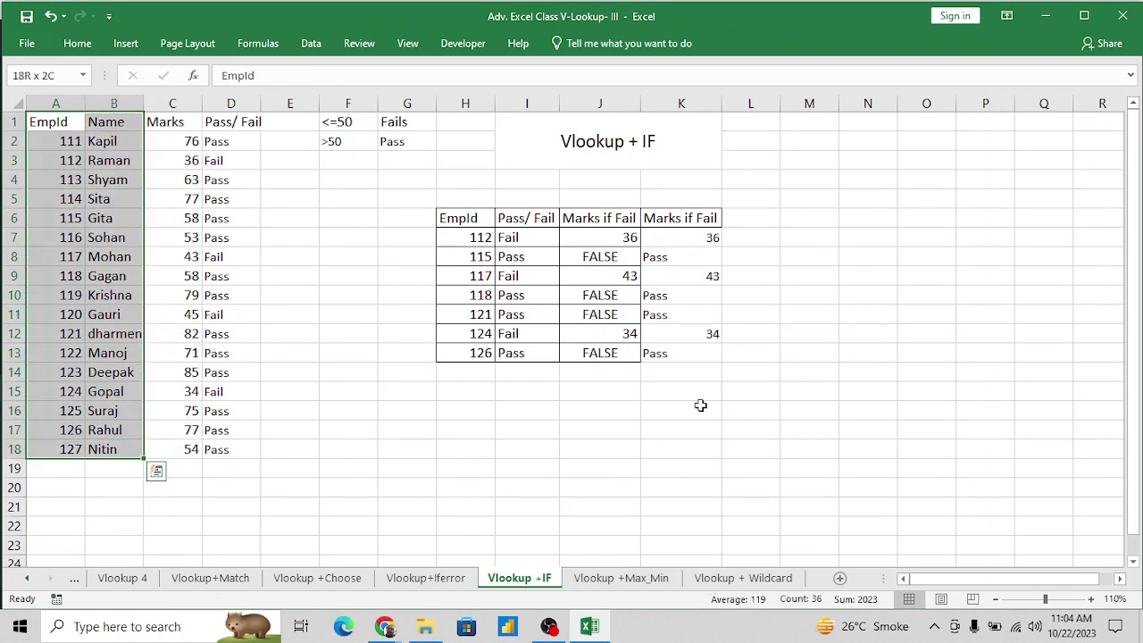
key("ctrl+c")
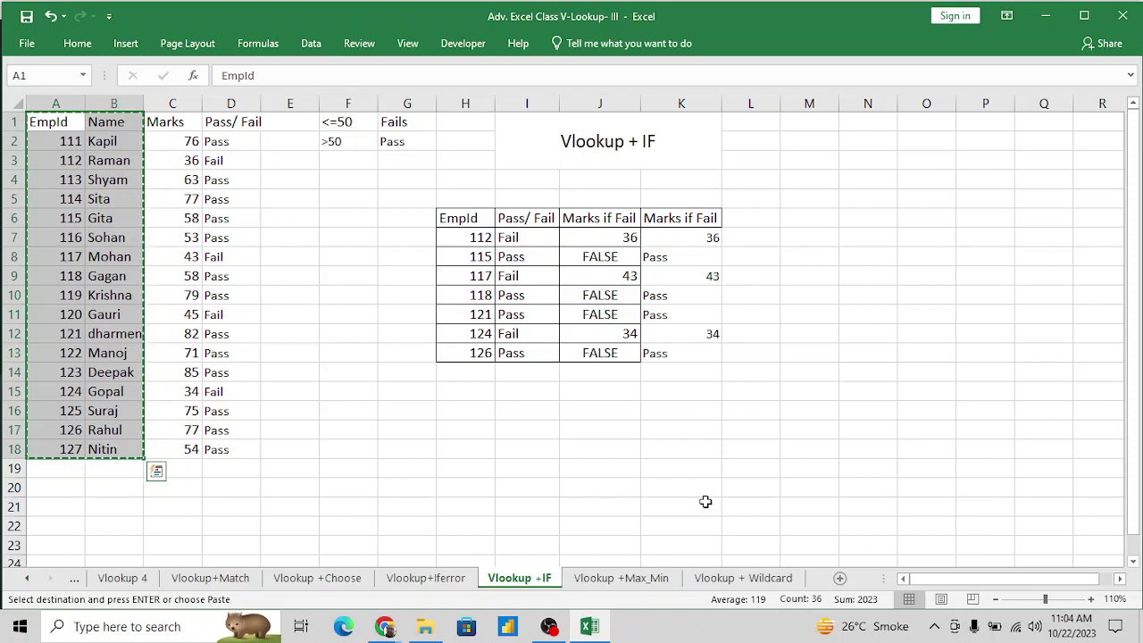
Paste the copied EmpId and Name data into the Vlookup + Wildcard sheet starting at A1.
left_click(743, 579)
key("ctrl+v")
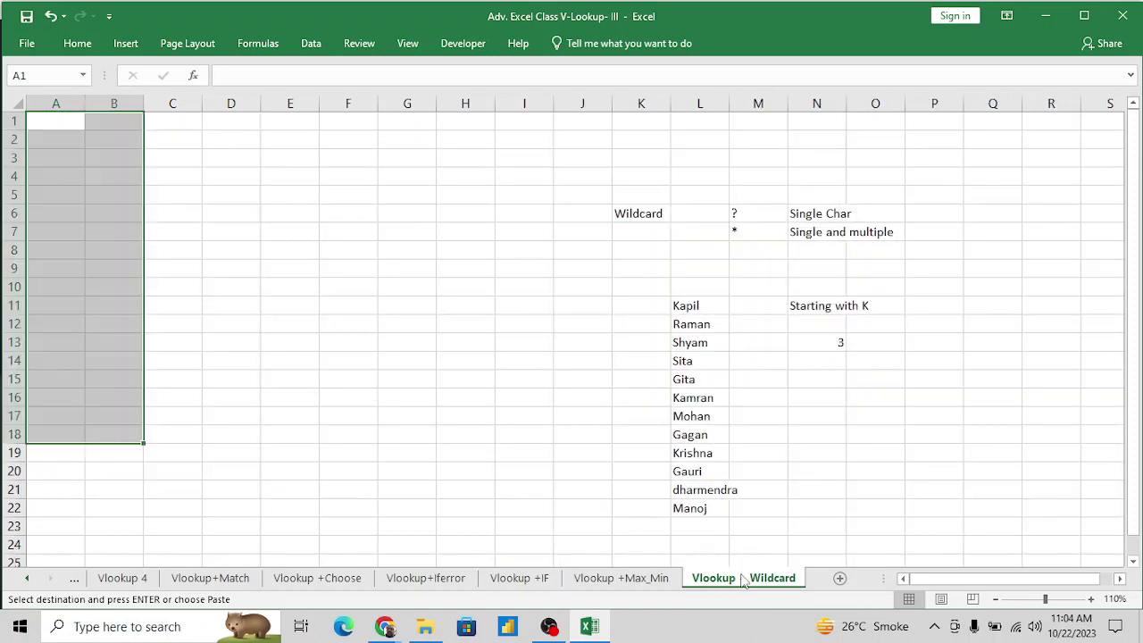
key("Left")
key("Right")
key("Down")
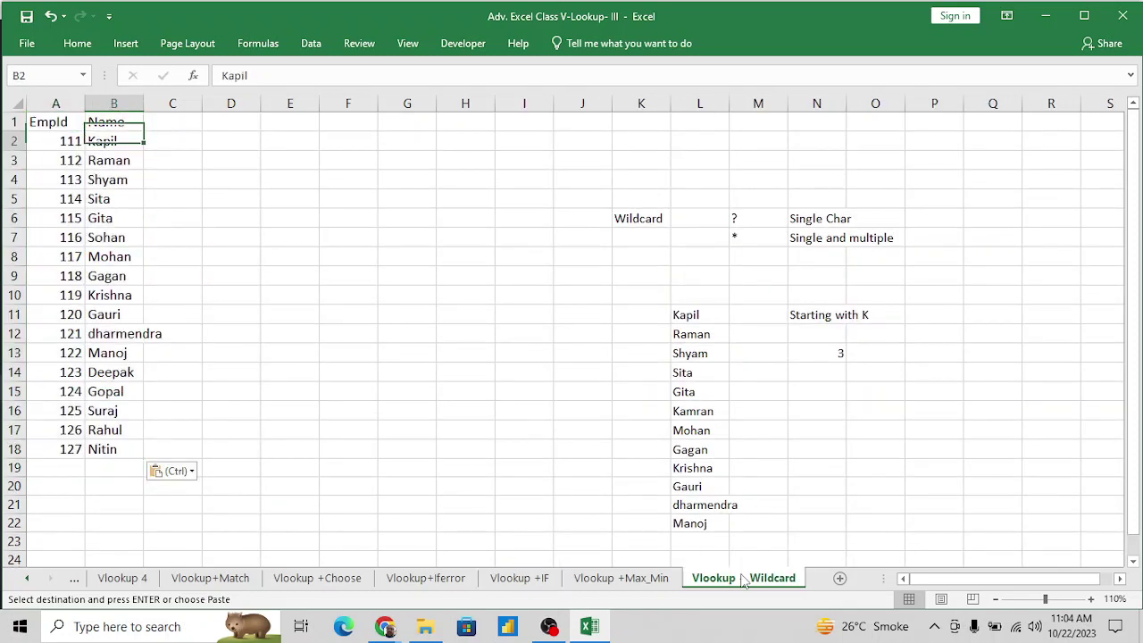
key("Down")
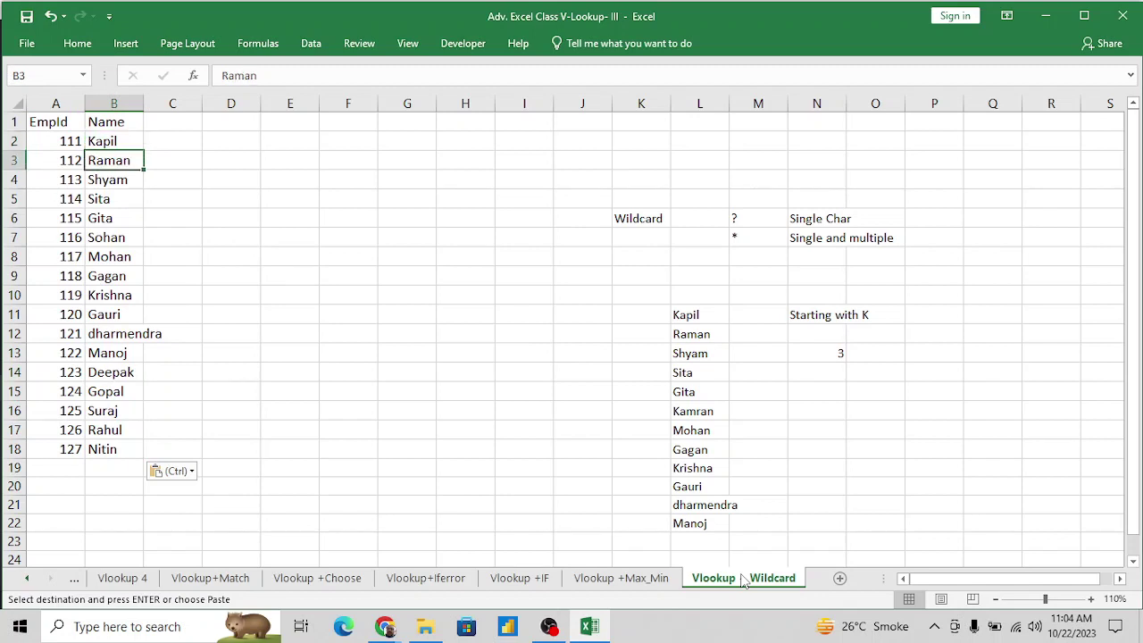
key("Left")
key("Up")
key("Down")
key("Down")
key("Down")
key("Down")
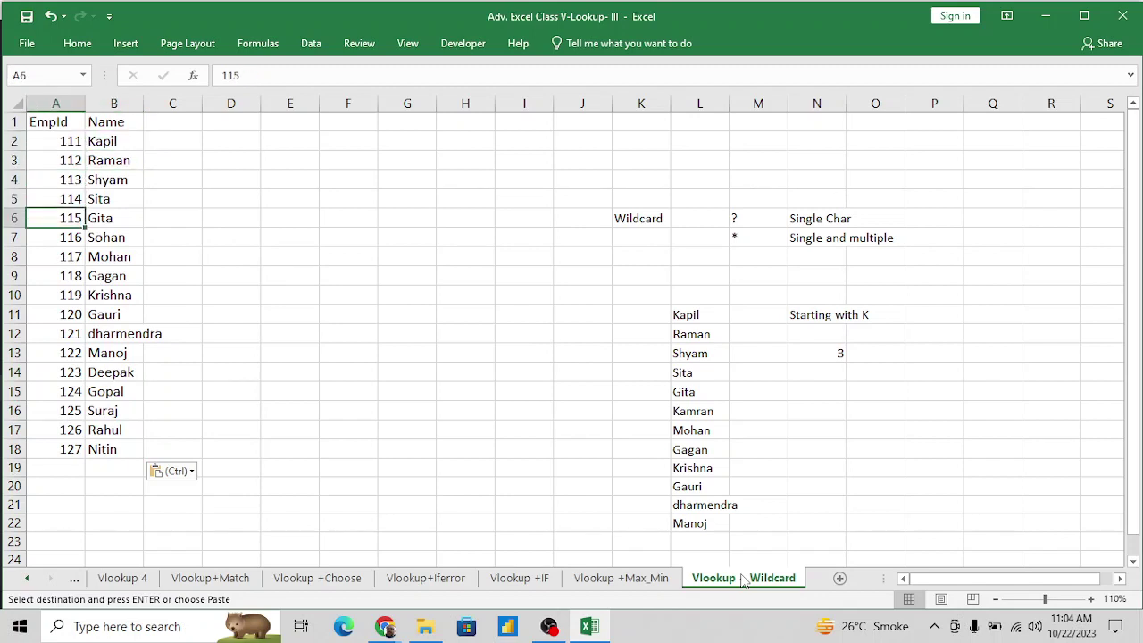
key("Up")
key("Up")
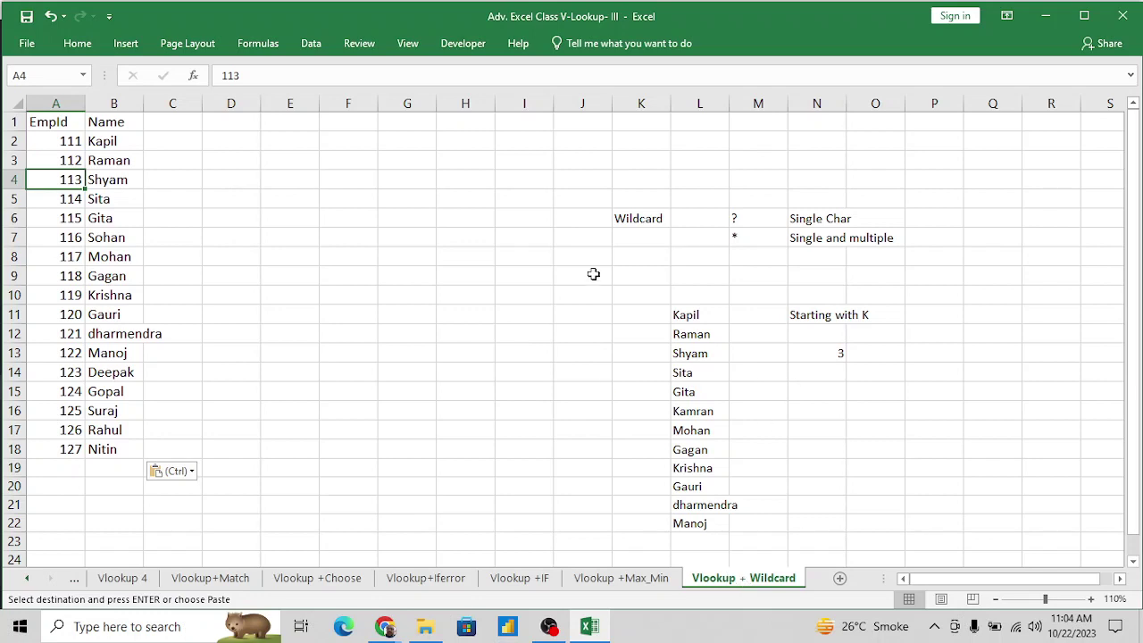
Extend the EmpId entry in A4 to the combined list 113, 114, 115.
left_click(281, 79)
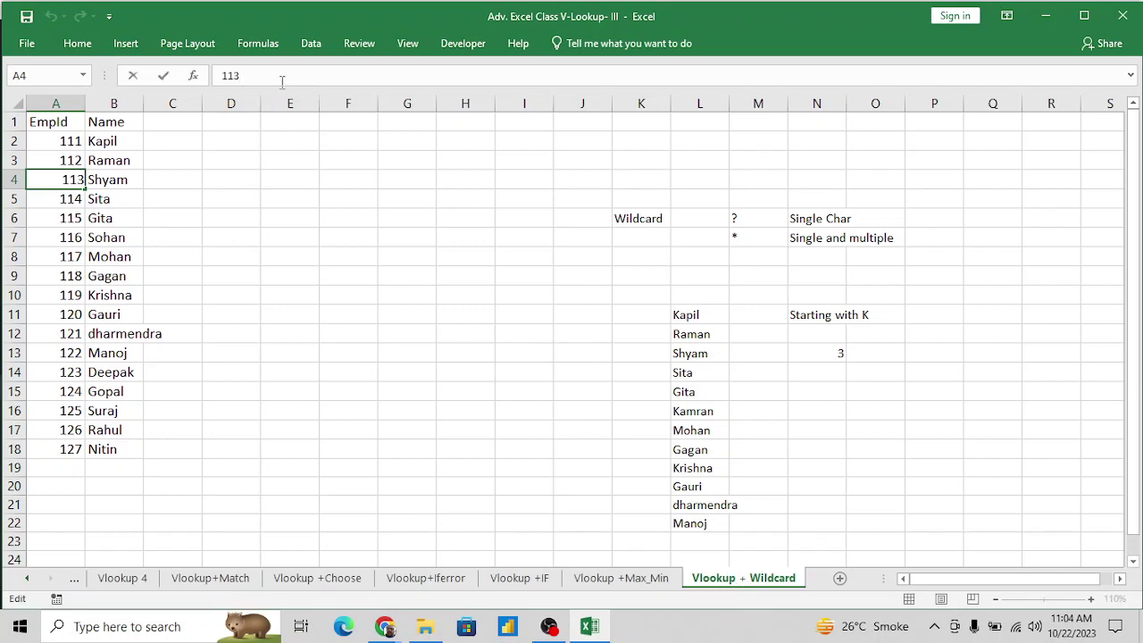
type(", 114, 115")
key("Return")
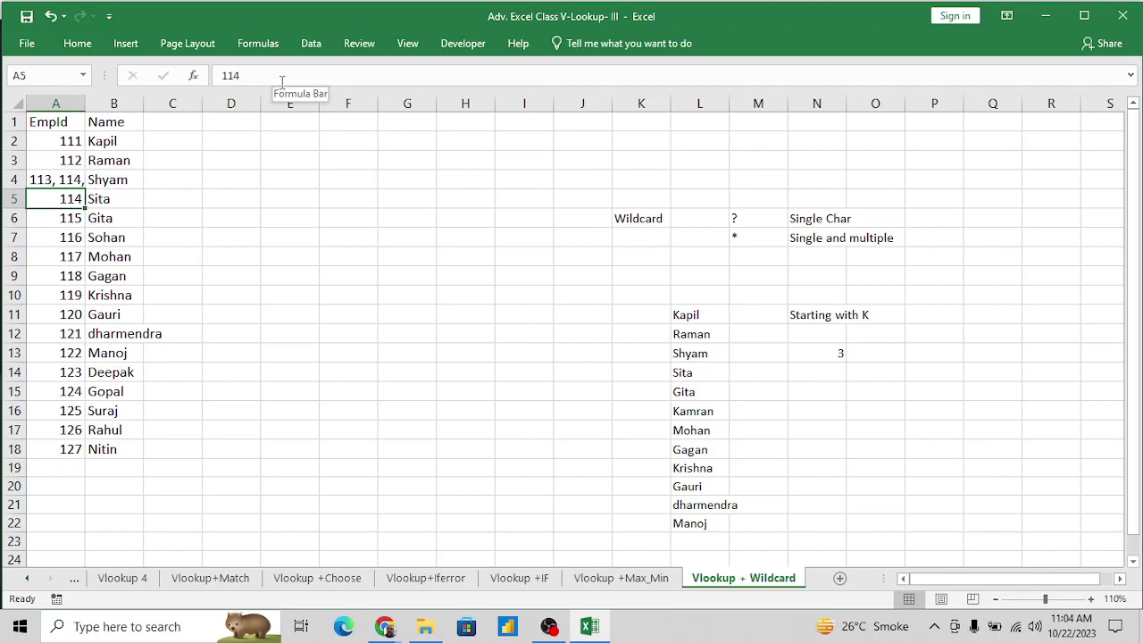
Clear the separate records for EmpIds 114 and 115 in A5:B6.
key("shift+Down")
key("shift+Right")
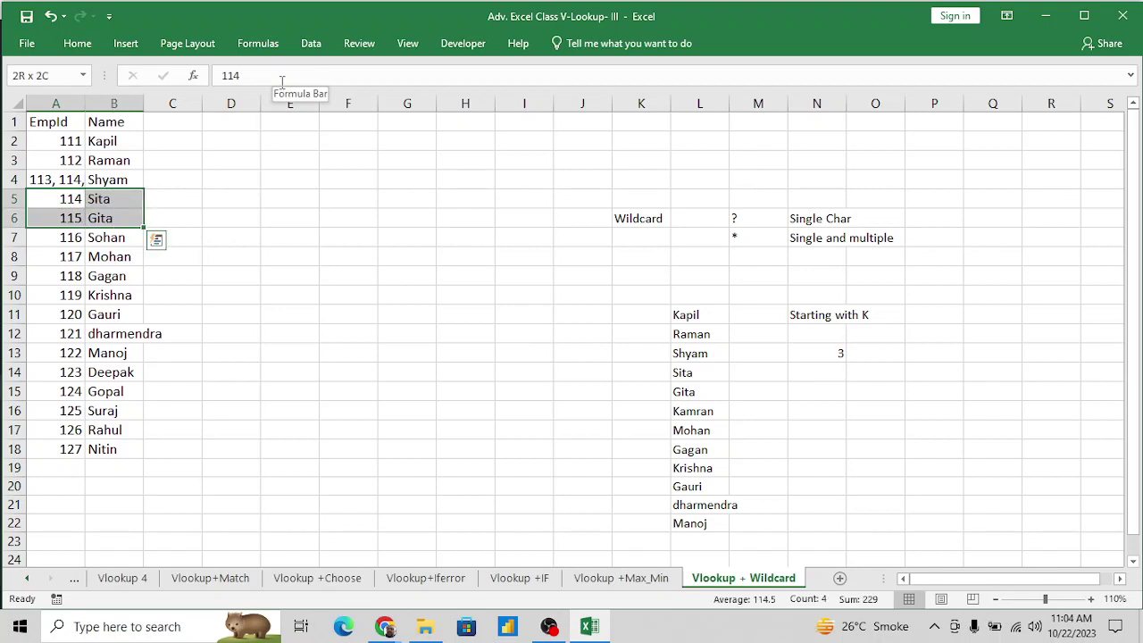
key("Delete")
AutoFit the width of the EmpId column to the combined entry in A4.
key("Left")
key("Up")
key("Right")
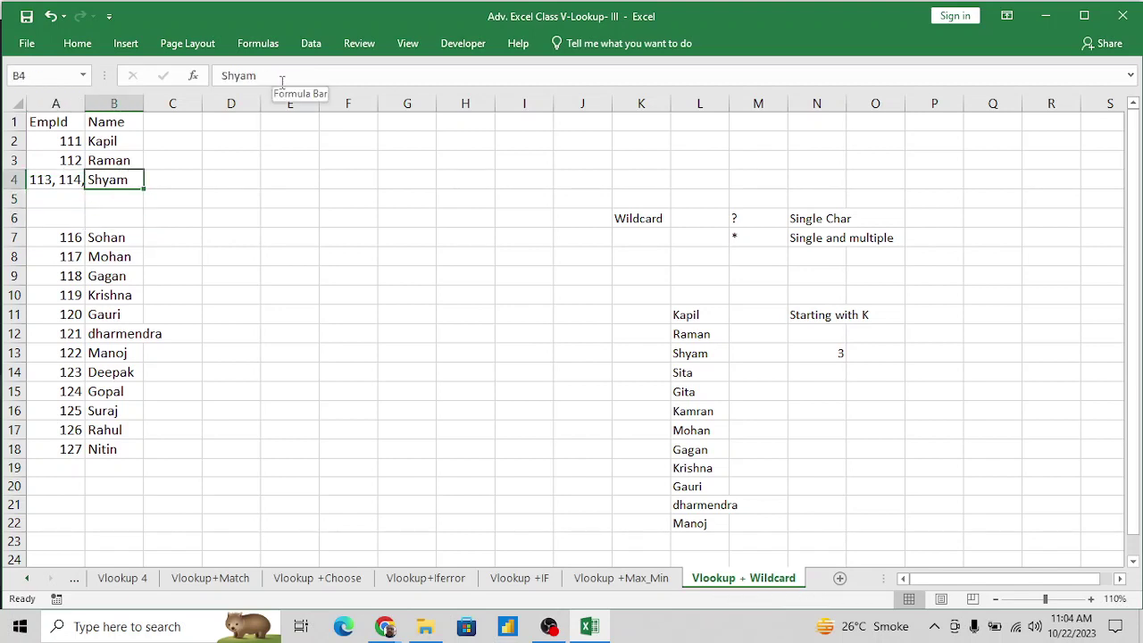
key("Left")
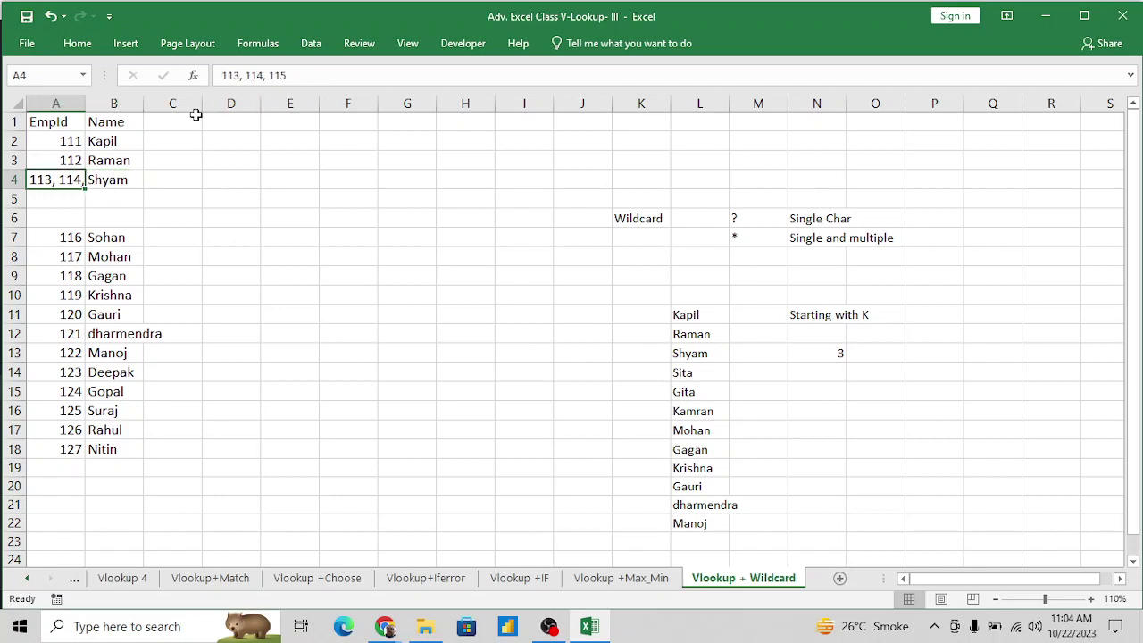
key("alt+h")
key("o")
key("i")
key("Right")
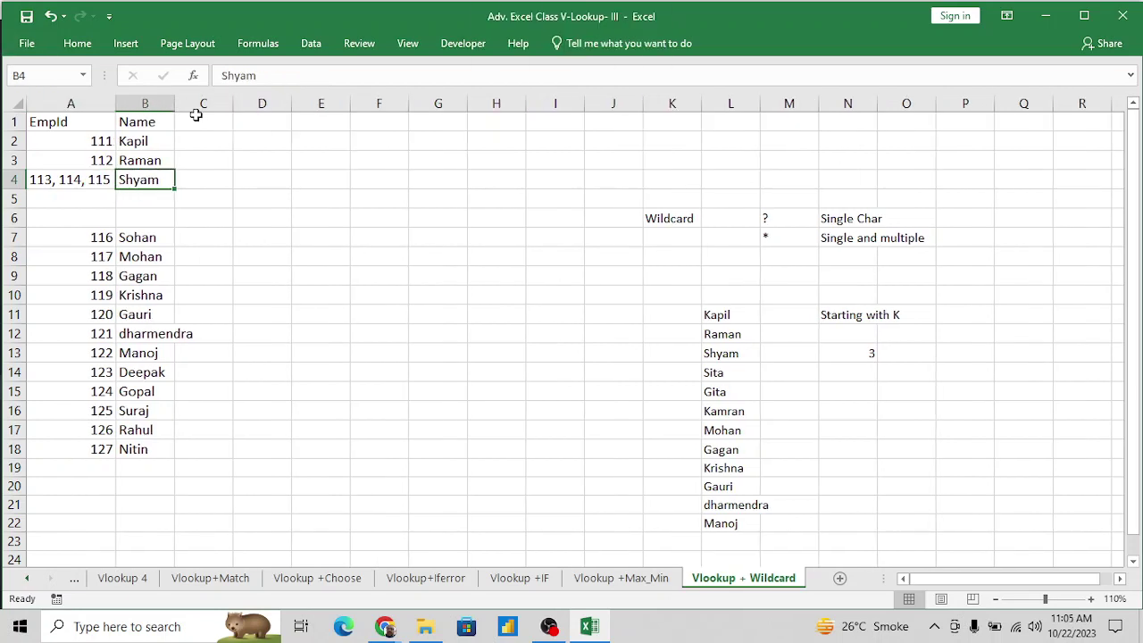
Replace the Name header in B1 with Area.
left_click(147, 126)
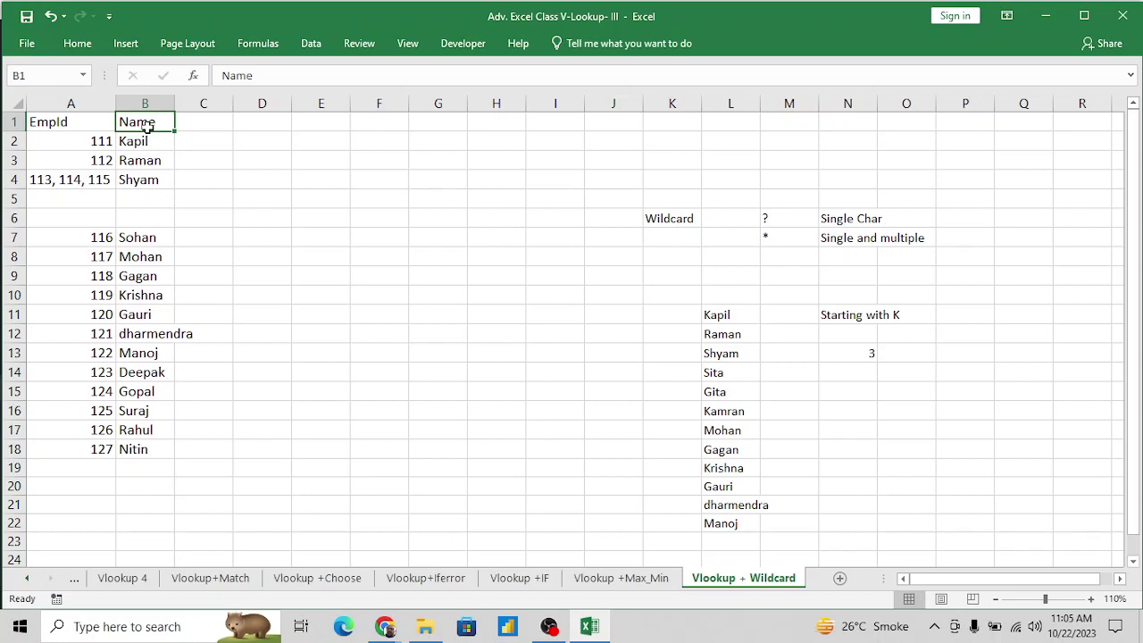
type("Ara")
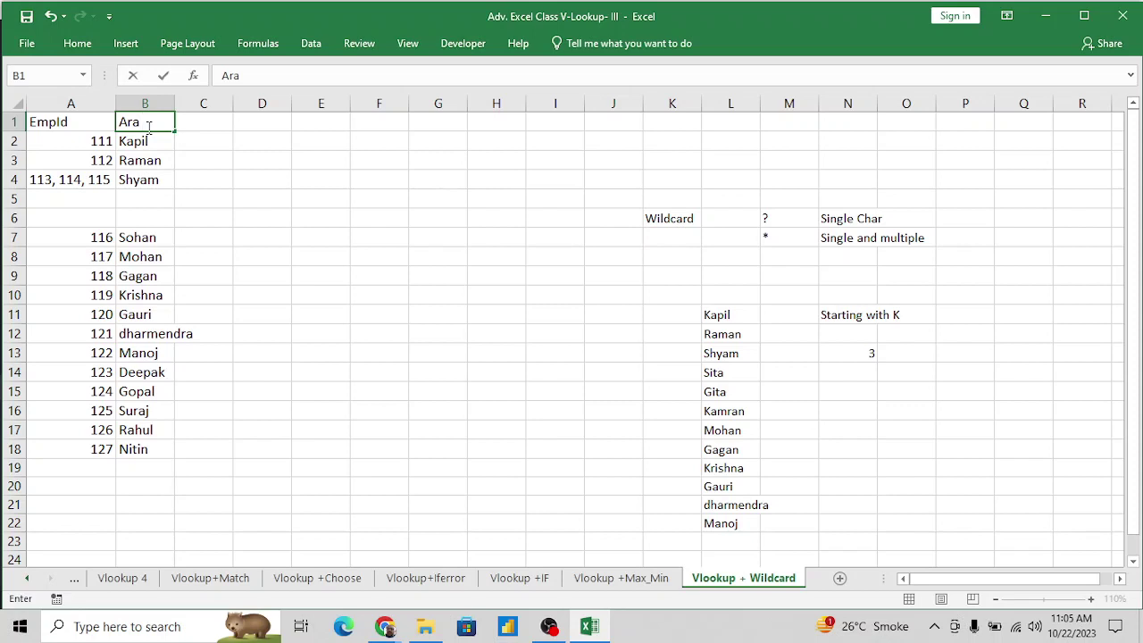
key("BackSpace")
type("rea")
key("Return")
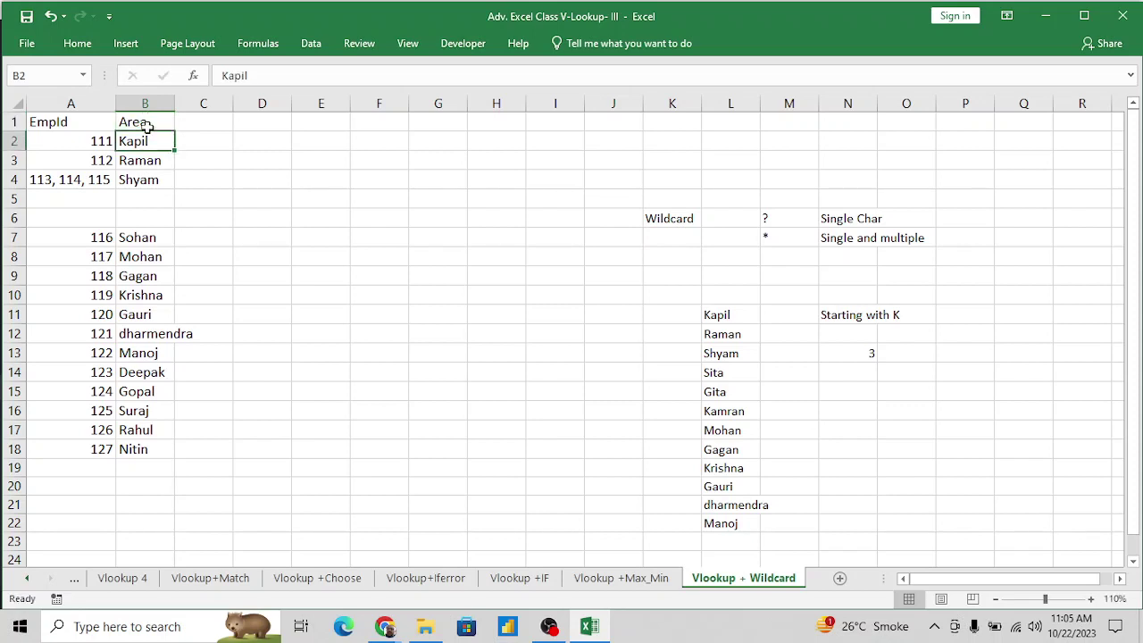
Set the column header in B1 to Location.
left_click(147, 127)
type("Location")
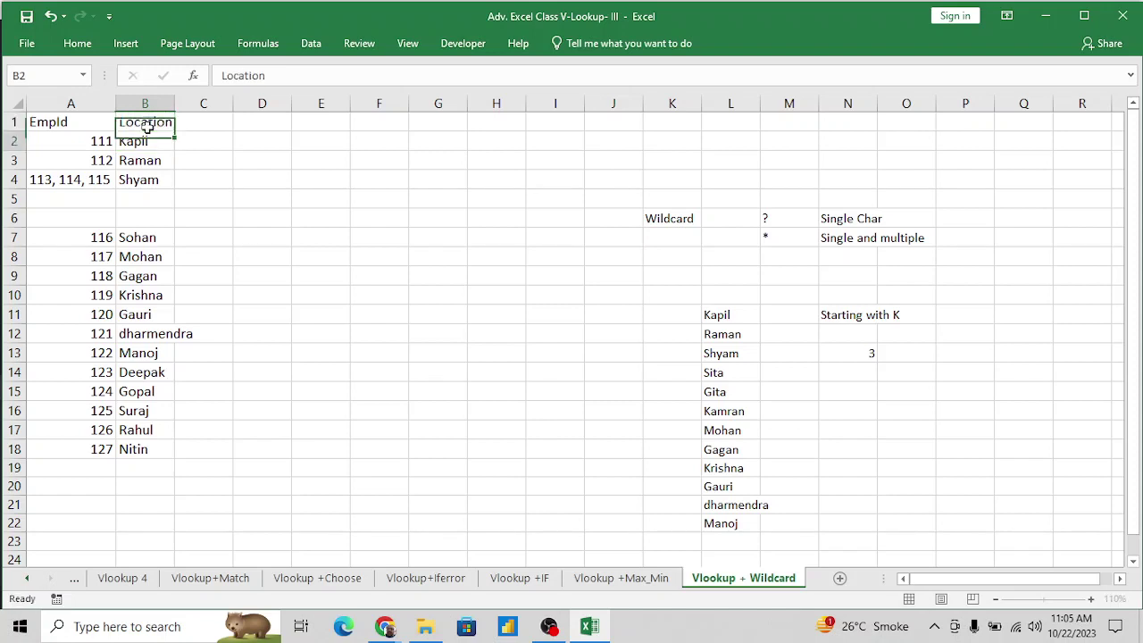
key("Return")
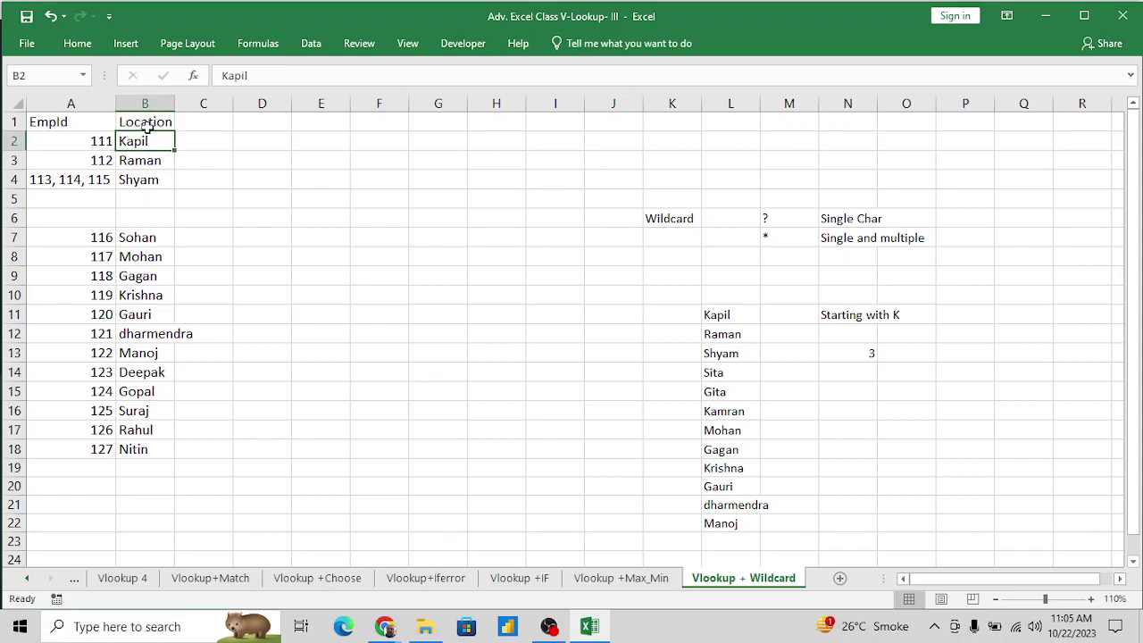
Clear all the names below the Location header, B2:B18.
key("ctrl+shift+Down")
key("ctrl+shift+Down")
key("ctrl+shift+Down")
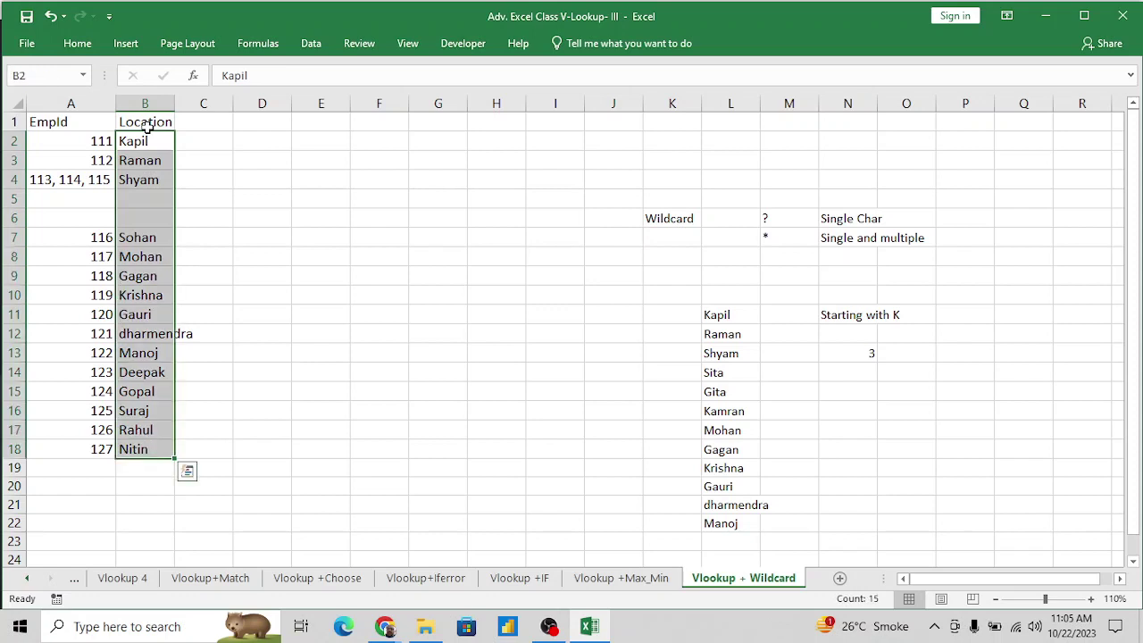
key("Delete")
Move EmpIds 116 to 127 from A7:A18 up to start at A5, closing the gap.
key("Down")
key("Down")
key("Down")
key("Left")
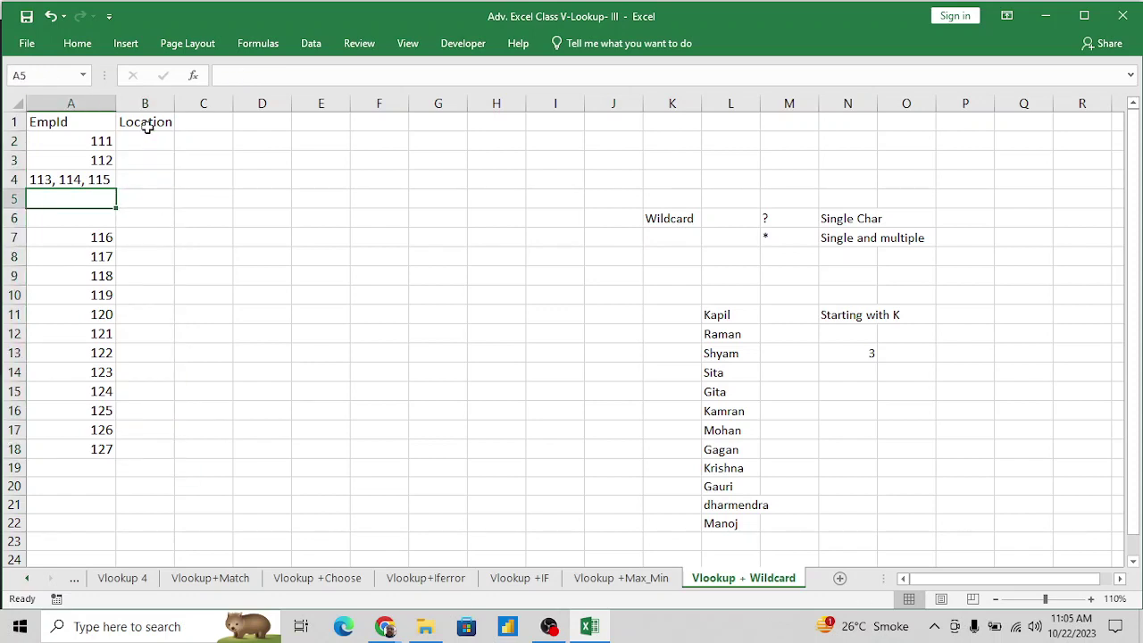
key("Down")
key("Down")
key("ctrl+shift+Down")
key("ctrl+x")
key("Up")
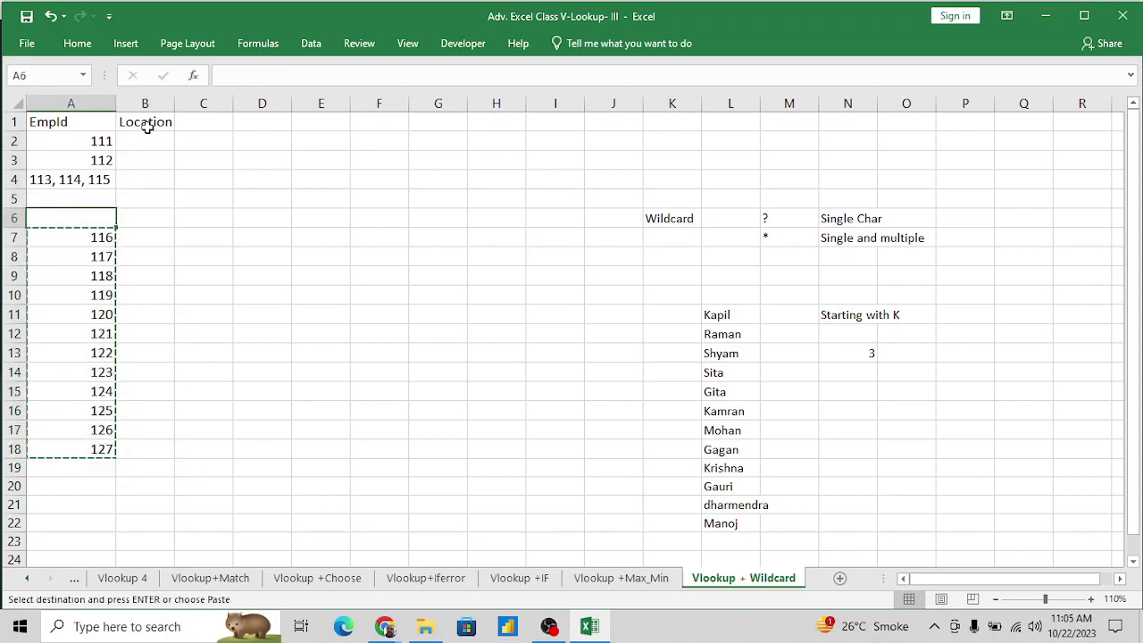
key("Up")
key("ctrl+v")
Combine two EmpIds in A8 as 119, 120 and clear the separate 120 in A9.
key("Down")
key("Down")
key("Down")
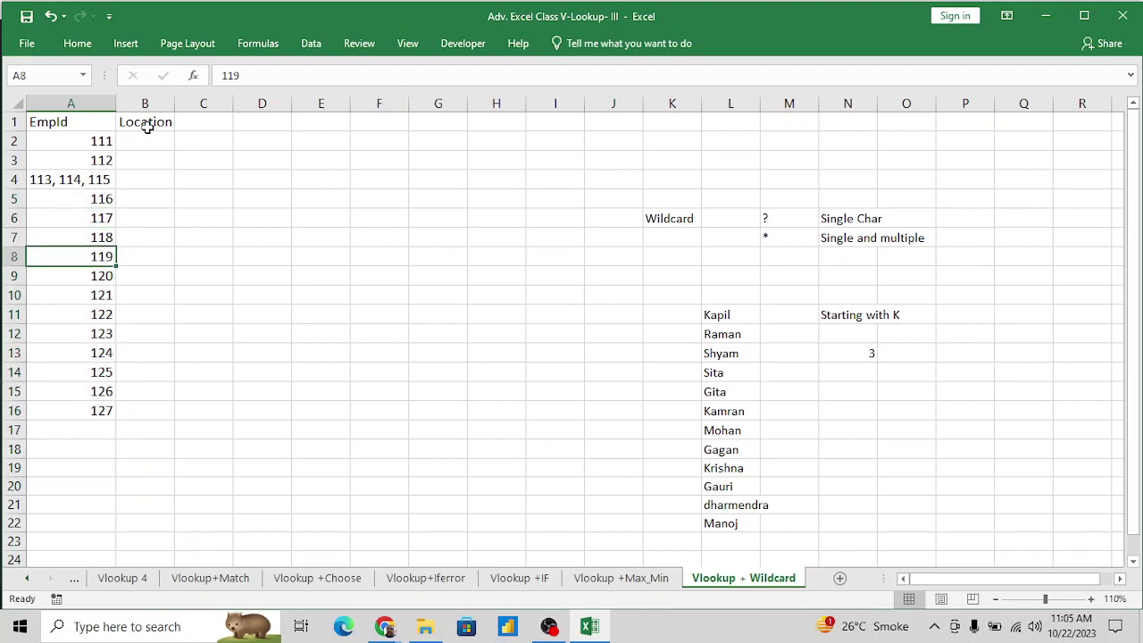
left_click(282, 78)
type(", 120")
key("Return")
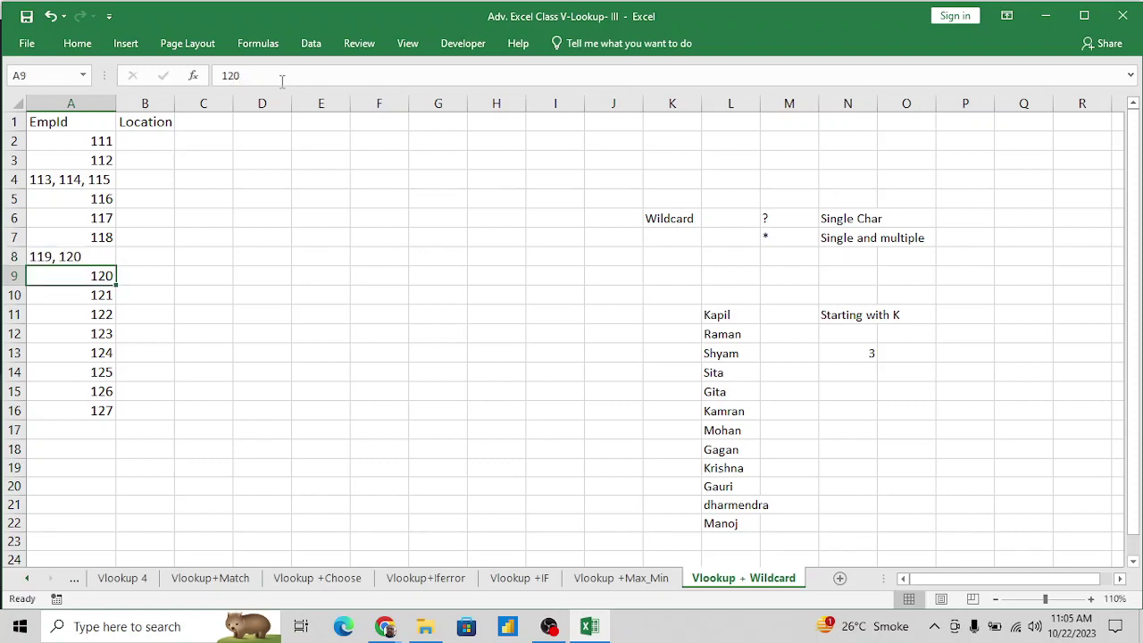
key("Delete")
Extend the EmpId entry in A13 to the combined list 124, 125, 128, 130.
key("Down")
key("Down")
key("Down")
key("Down")
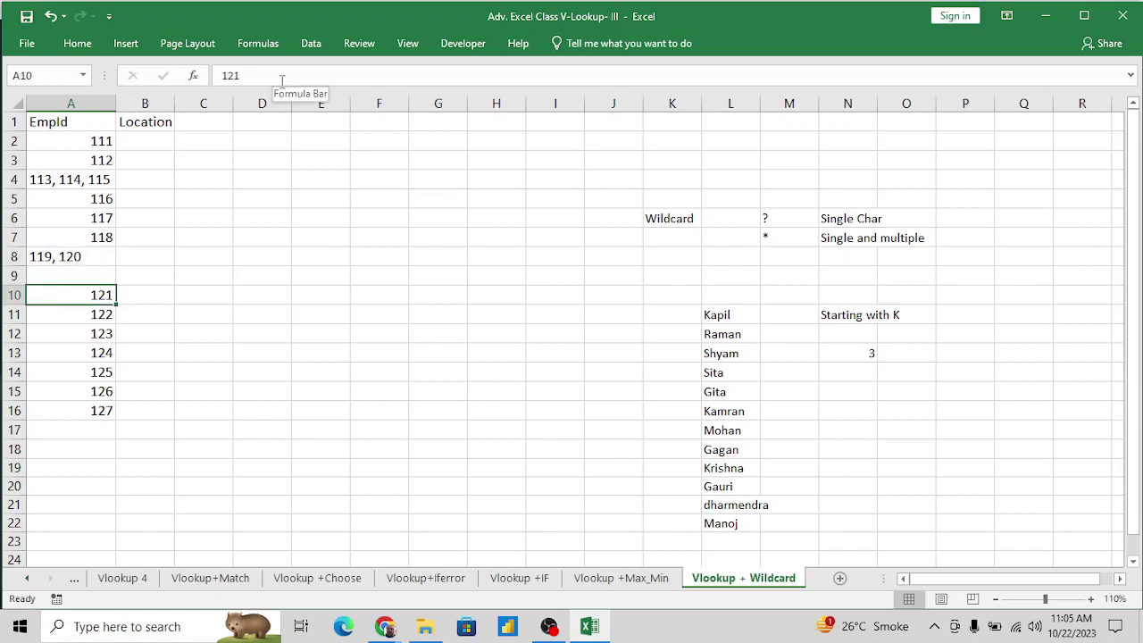
left_click(270, 76)
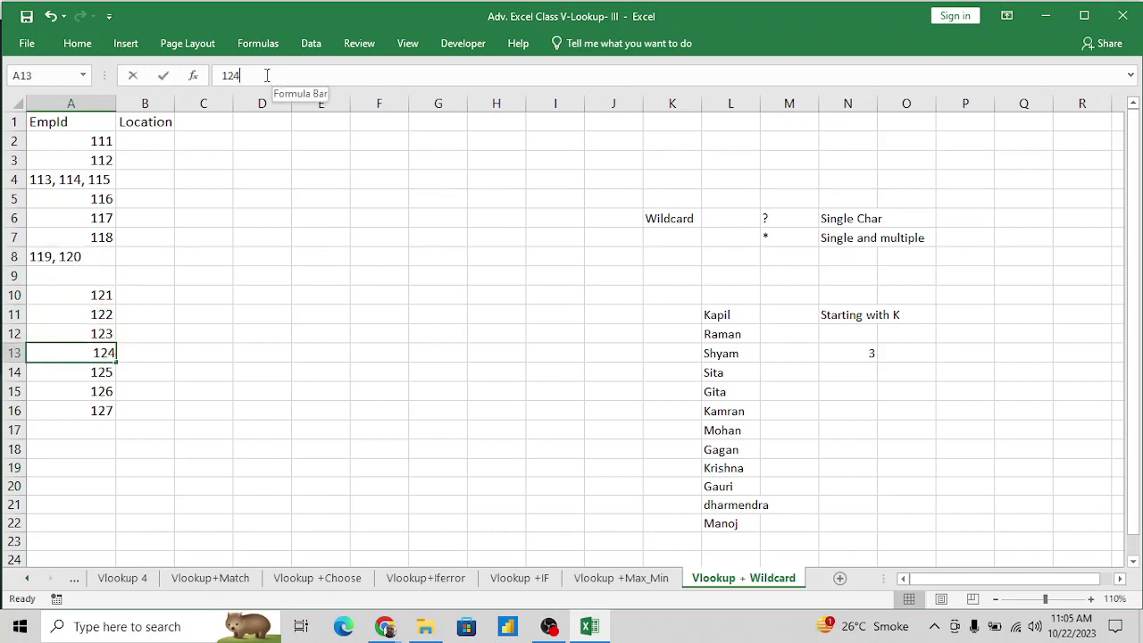
type(", 125, 128")
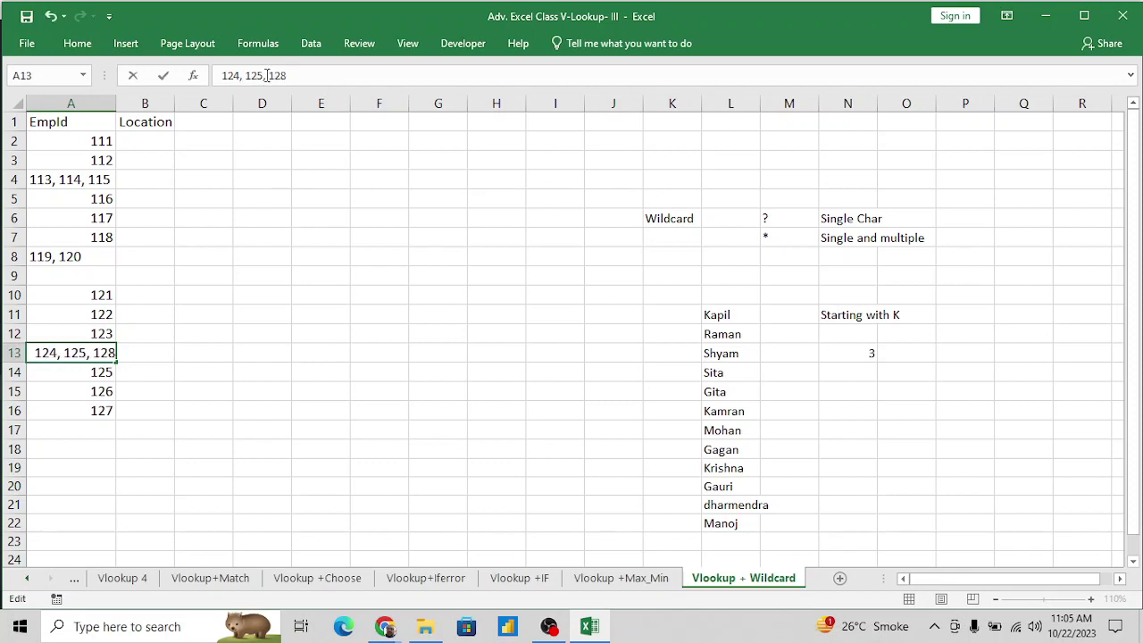
type(", 130")
key("Return")
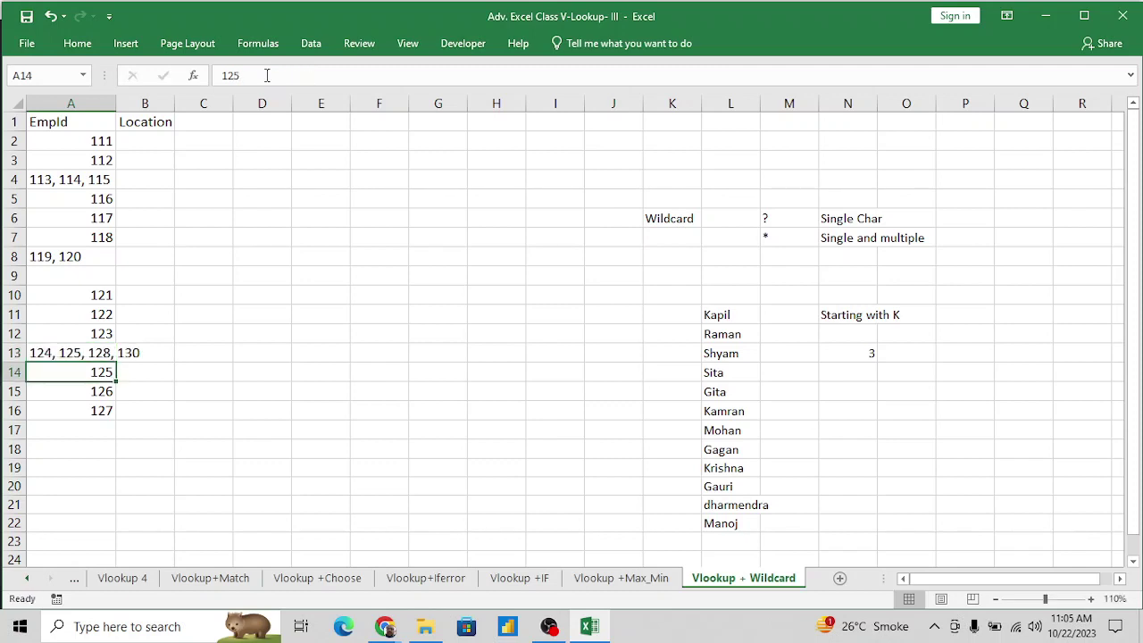
Clear the separate EmpId 125 in A14 that duplicates part of the combined entry above it.
key("Up")
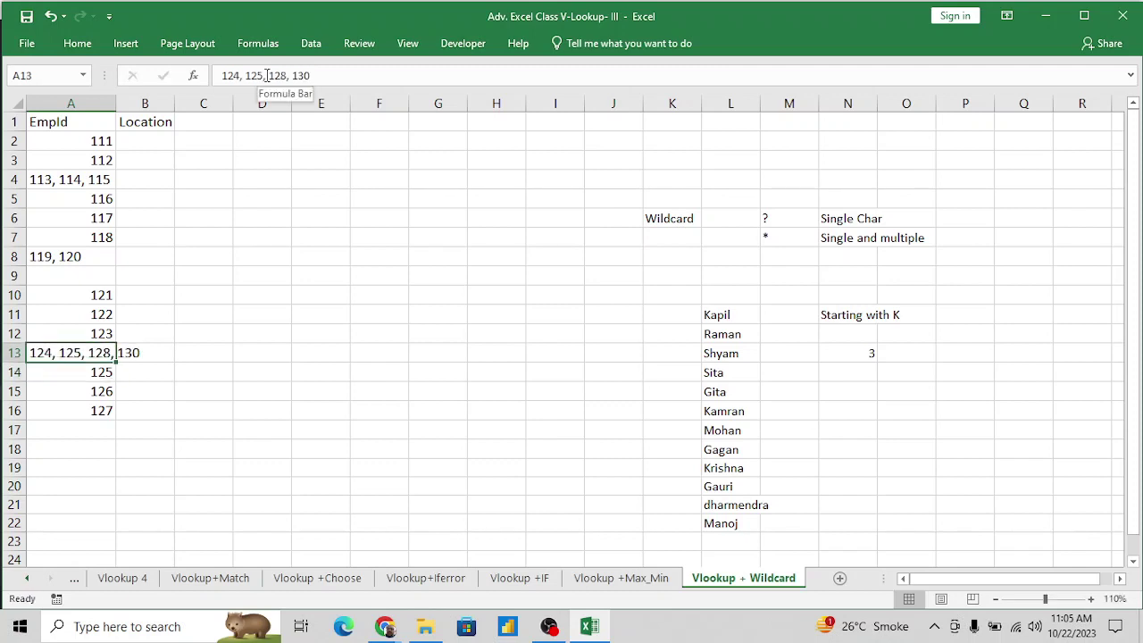
key("Down")
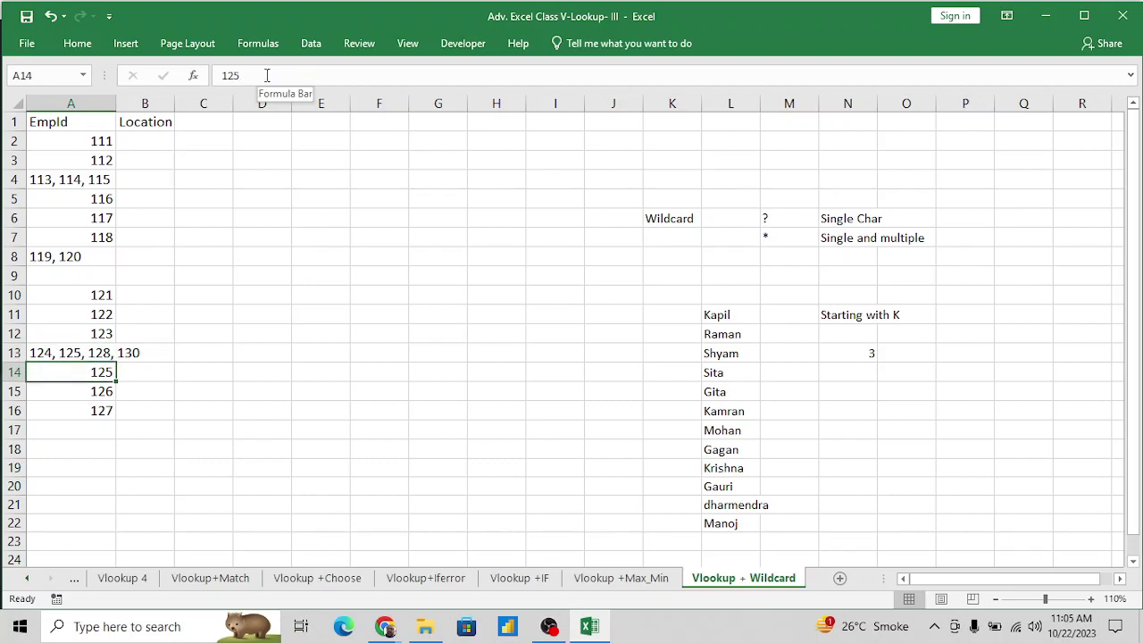
key("Delete")
Copy EmpIds 126 and 127 from A15:A16 up one row and clear the leftover duplicate in A16.
key("Down")
key("shift+Down")
key("ctrl+c")
key("Up")
key("Return")
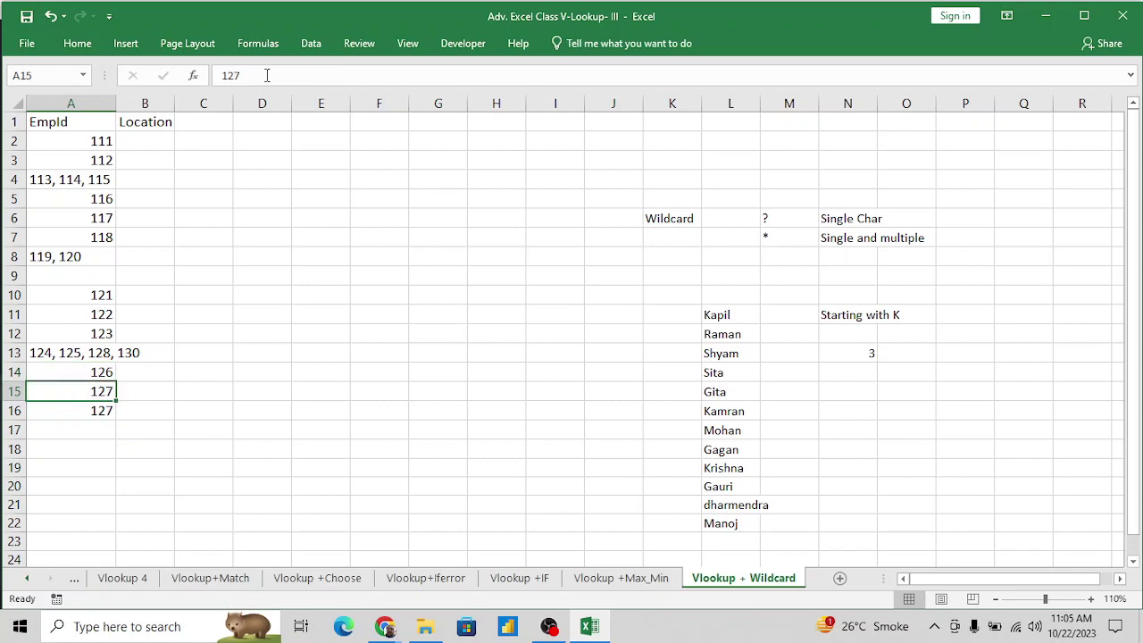
key("Down")
key("Delete")
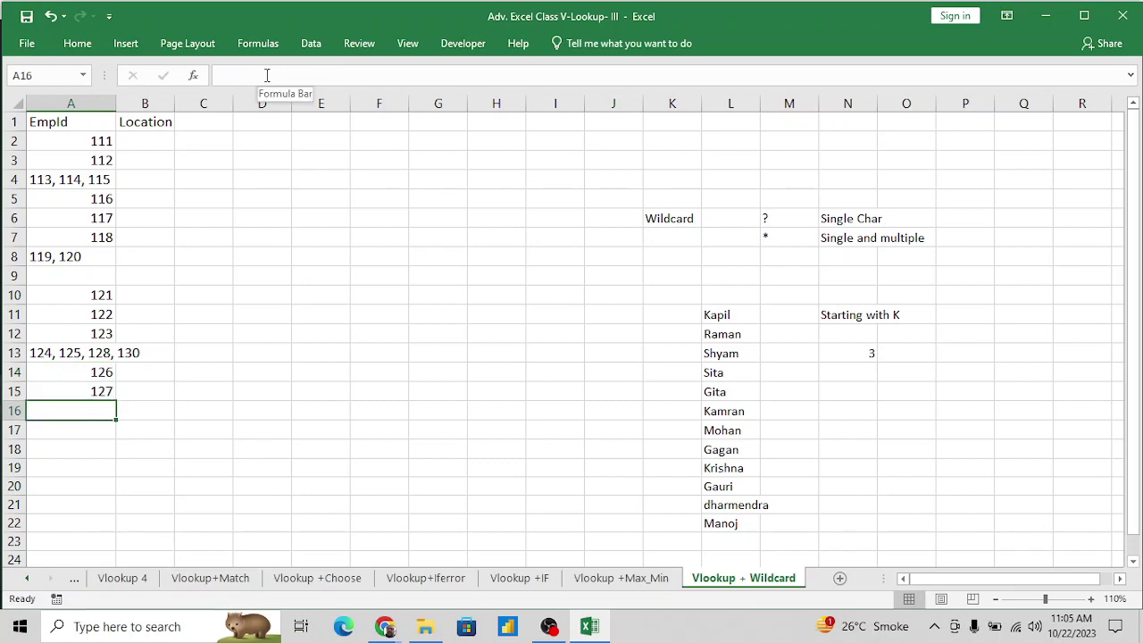
Move the EmpIds in A10:A15 up one row to fill the blank cell A9.
key("Up")
key("Up")
key("Up")
key("Up")
key("Up")
key("Up")
key("ctrl+shift+Down")
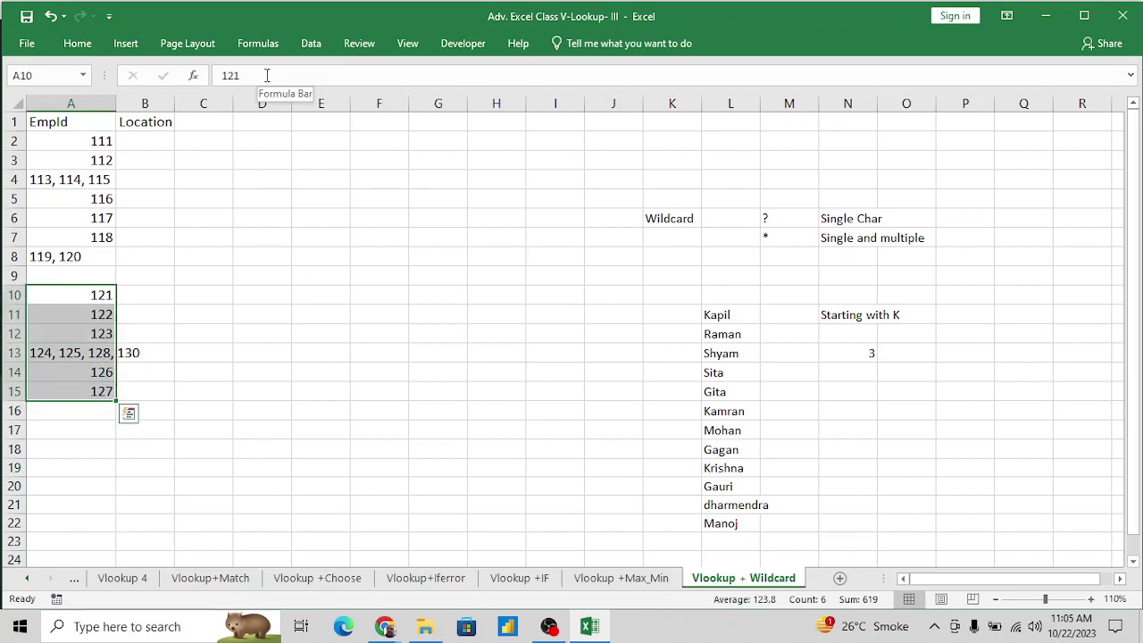
key("ctrl+x")
key("Up")
key("Return")
Review the single and combined EmpId entries in column A.
key("Down")
key("Down")
key("Up")
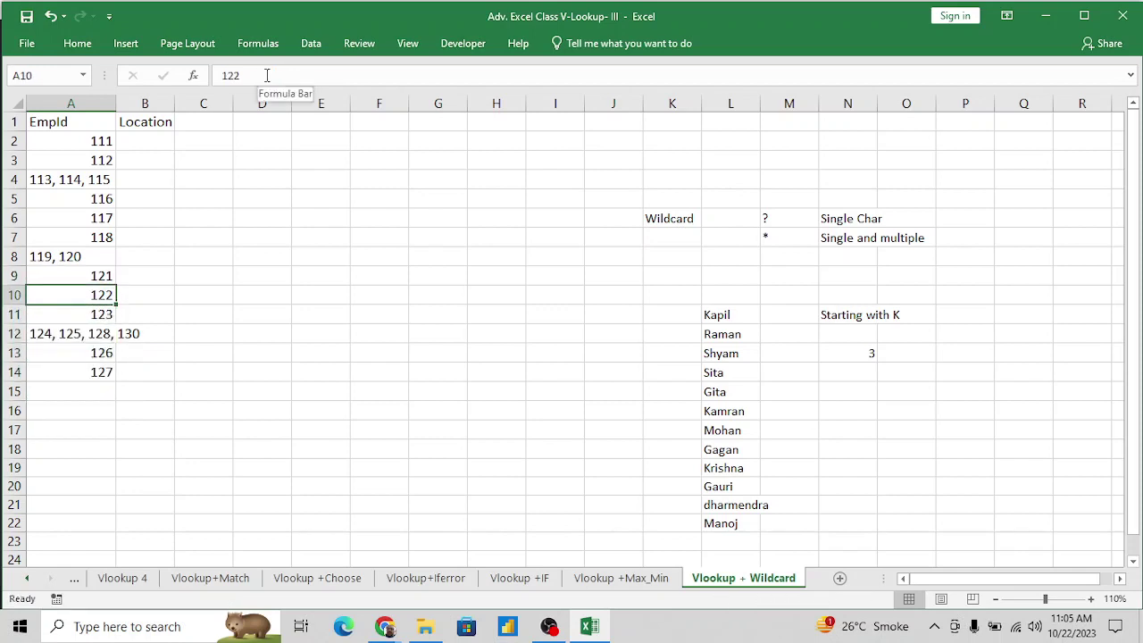
key("ctrl+Up")
key("Down")
key("Down")
key("Down")
key("Down")
key("Down")
key("Down")
key("Down")
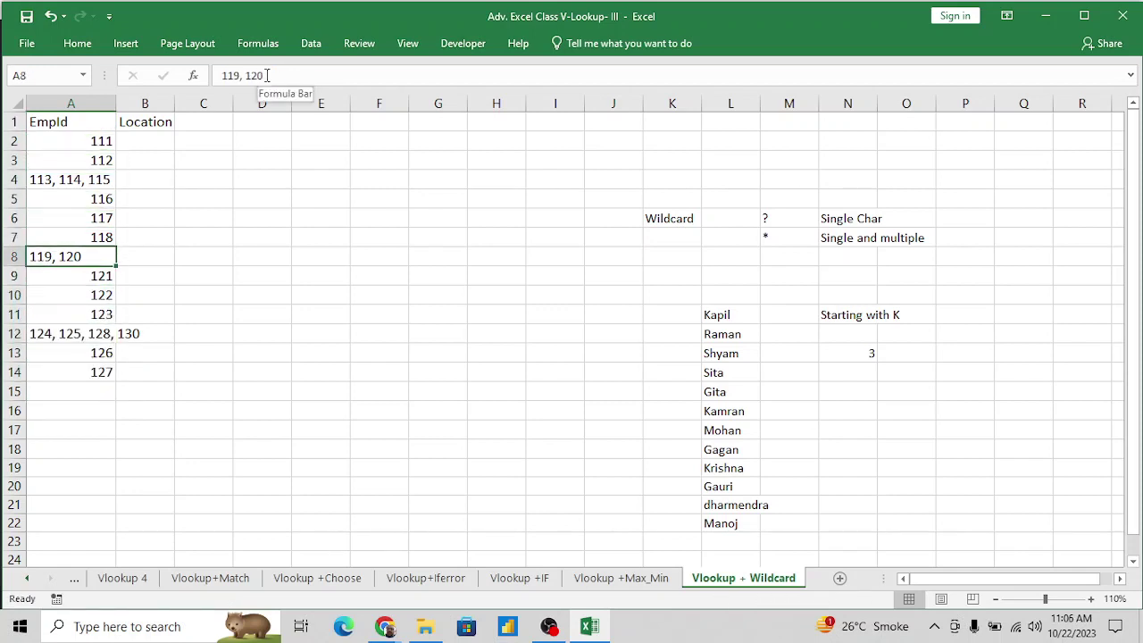
key("Up")
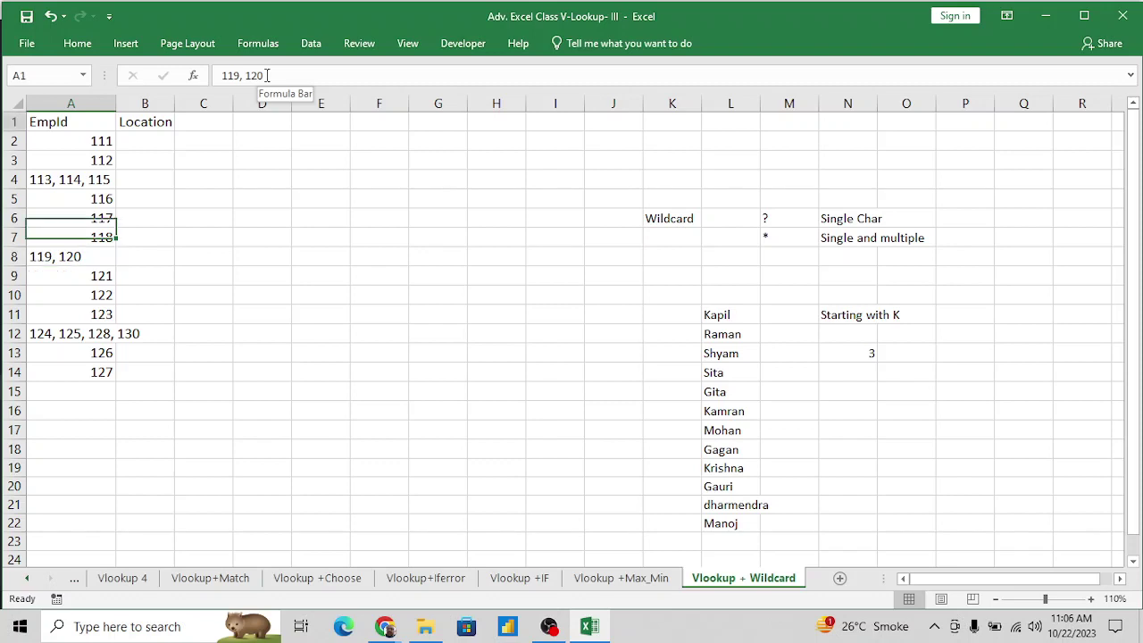
AutoFit column A to the contents of the EmpId list in A1:A14.
key("ctrl+Up")
key("ctrl+shift+Down")
key("alt+o")
key("c")
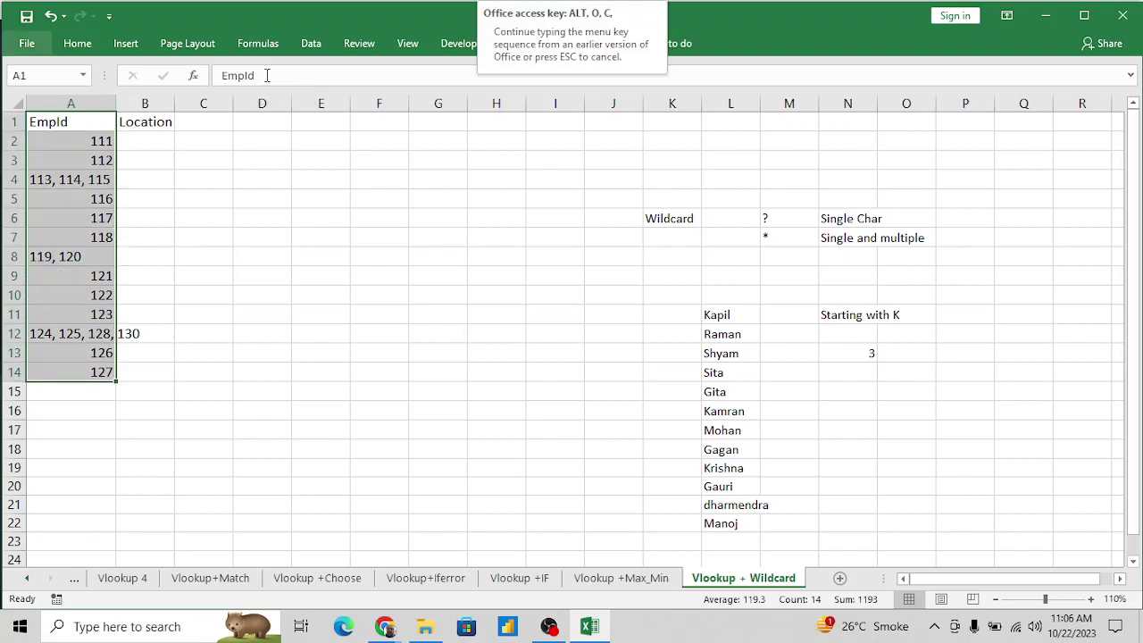
key("a")
key("Right")
key("Down")
key("Down")
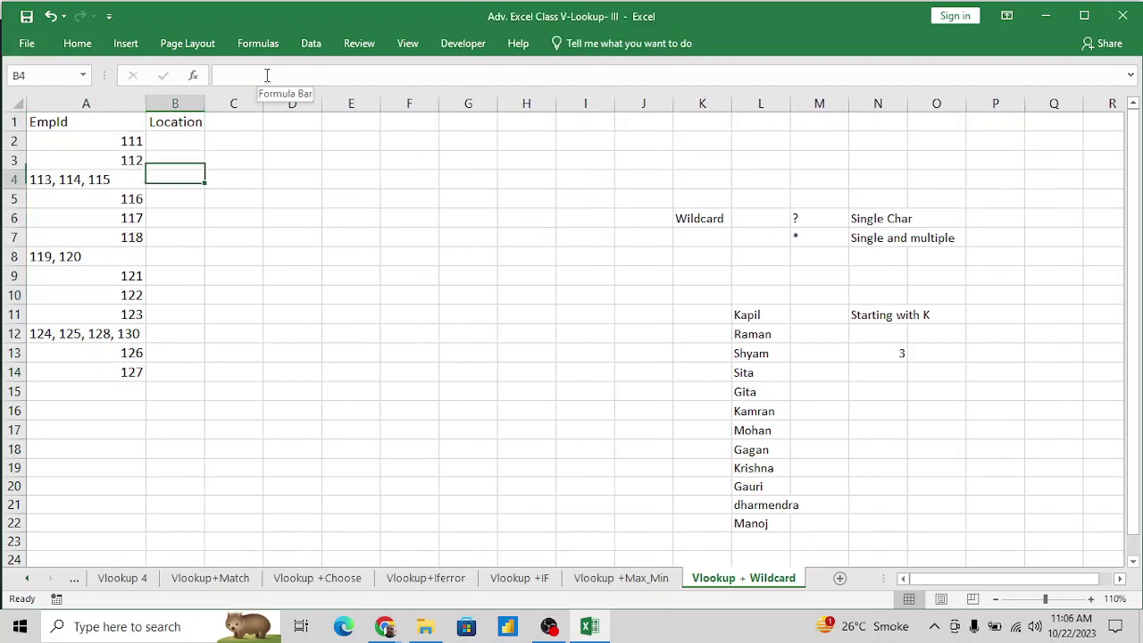
Right-align the EmpId entries in A2:A14 and select the first cell under Location, B2.
key("Left")
key("Up")
key("ctrl+shift+Down")
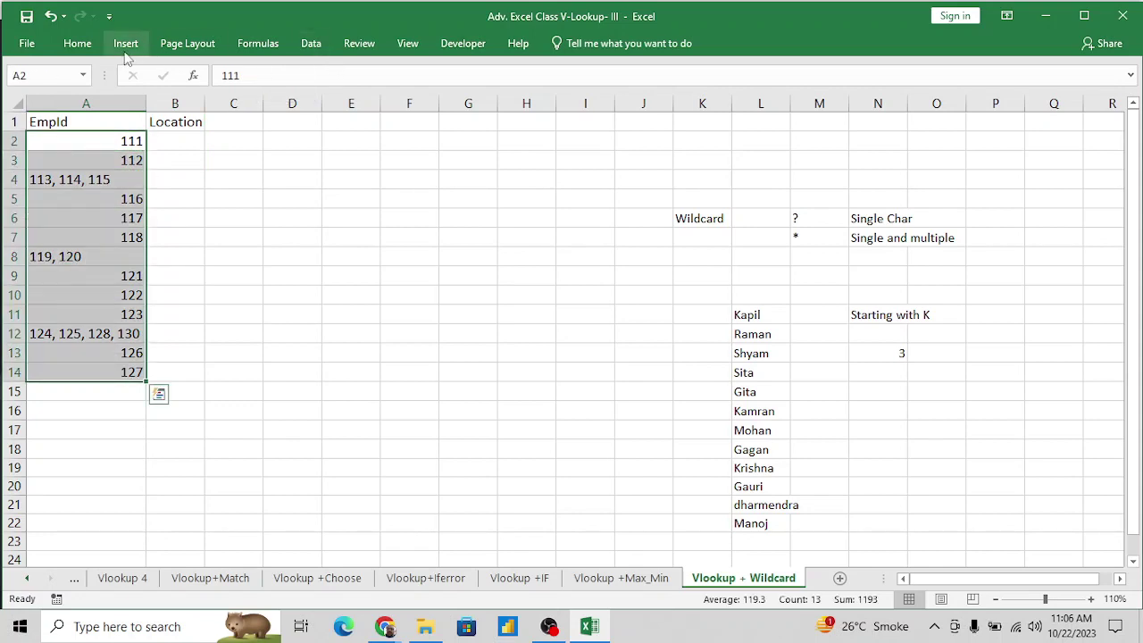
left_click(77, 43)
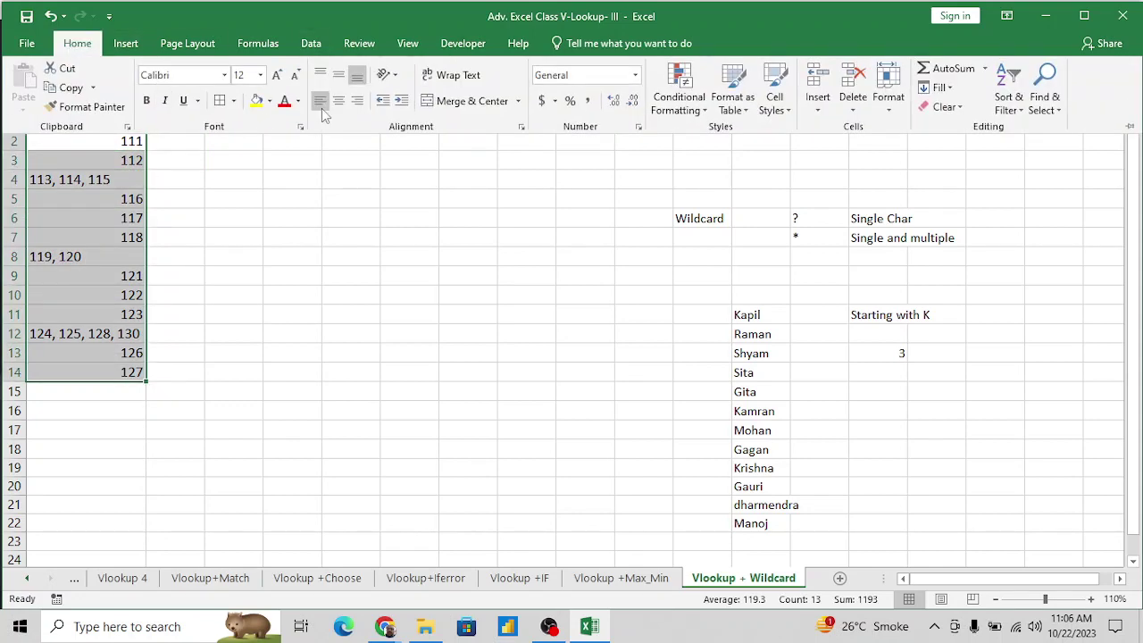
left_click(358, 101)
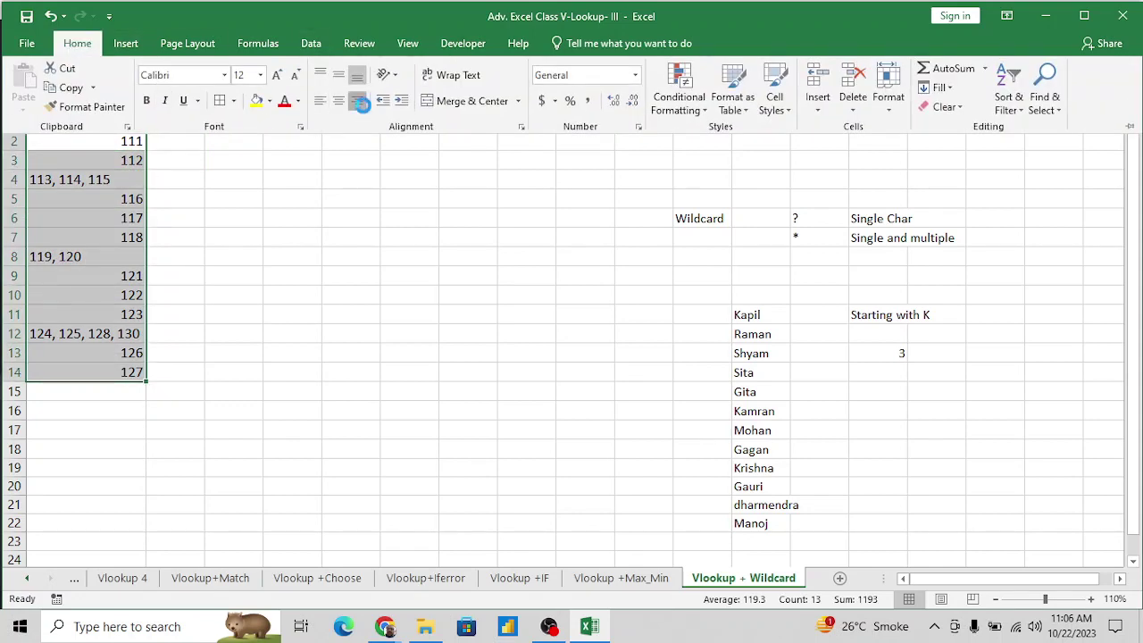
left_click(168, 202)
key("Up")
key("Right")
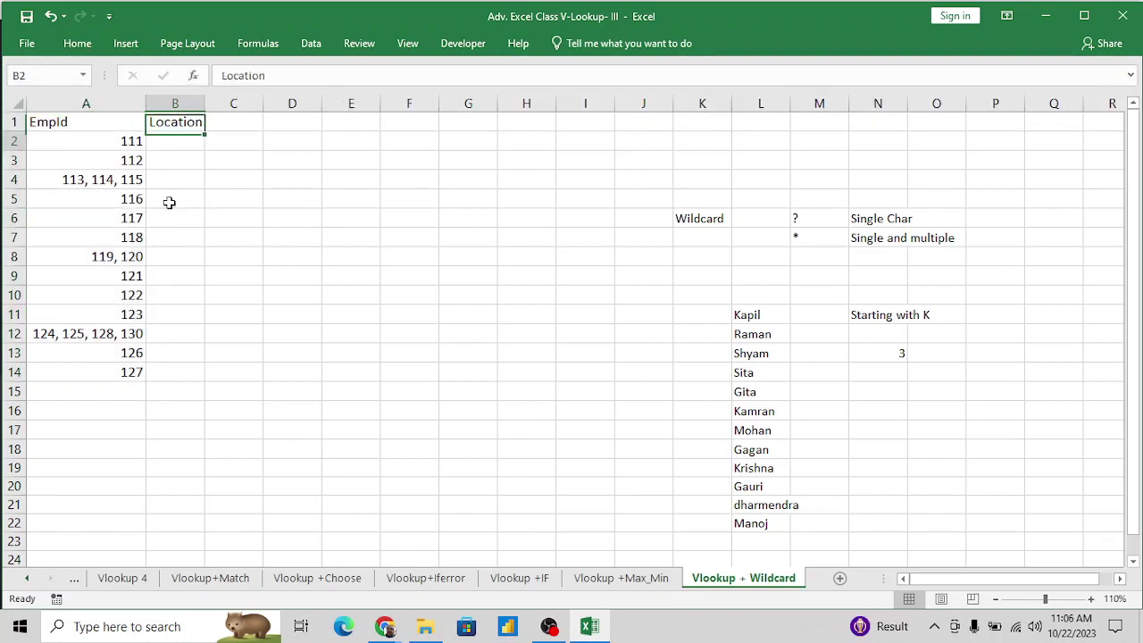
key("Down")
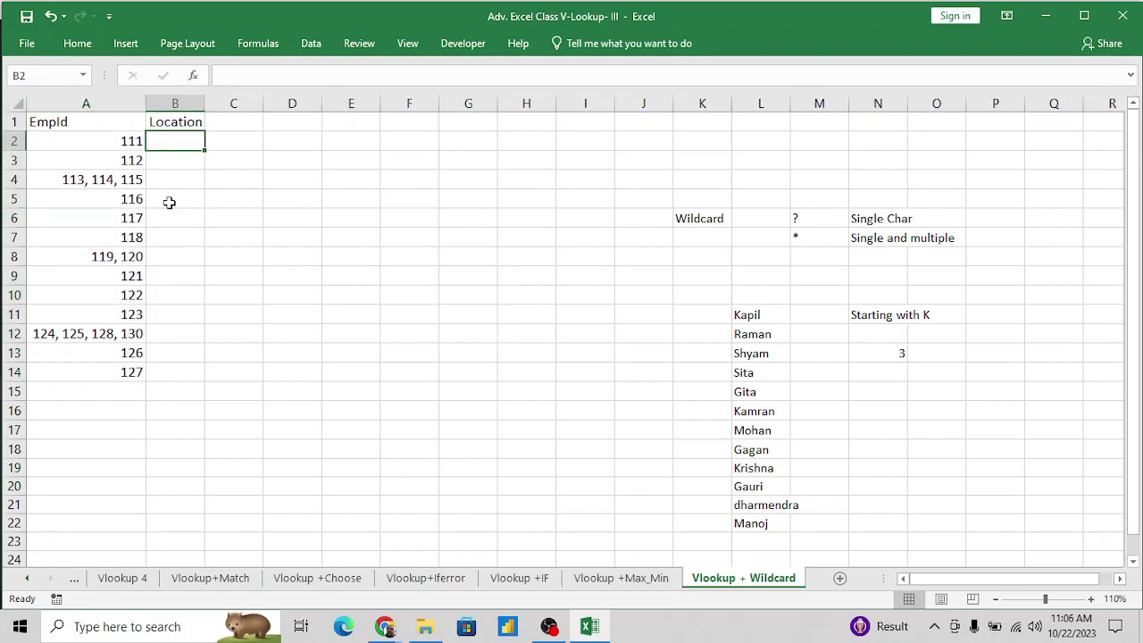
Enter the locations Delhi and Mumbai in B2:B3 for the first two EmpIds.
type("Delhi")
key("Return")
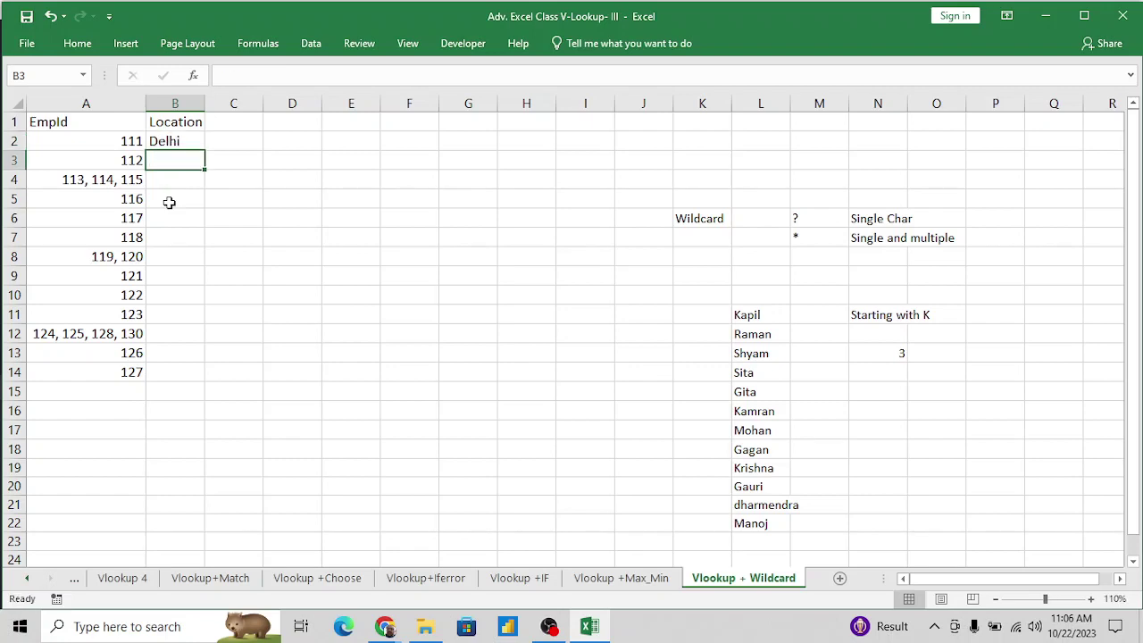
type("Mi=u")
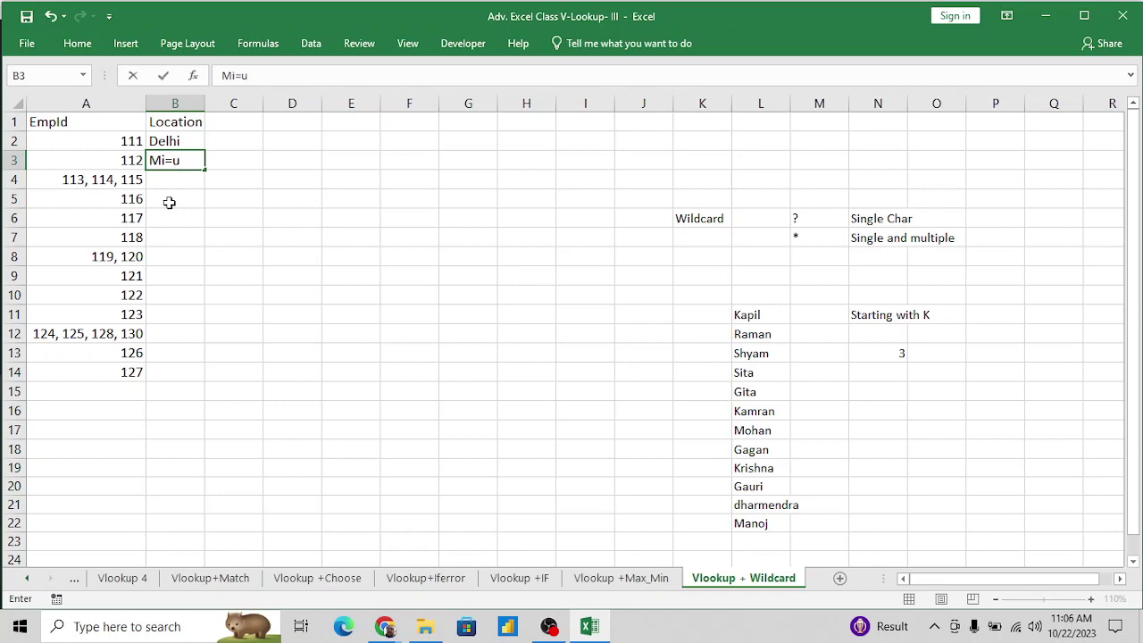
key("BackSpace")
key("BackSpace")
key("BackSpace")
type("umbai")
key("Return")
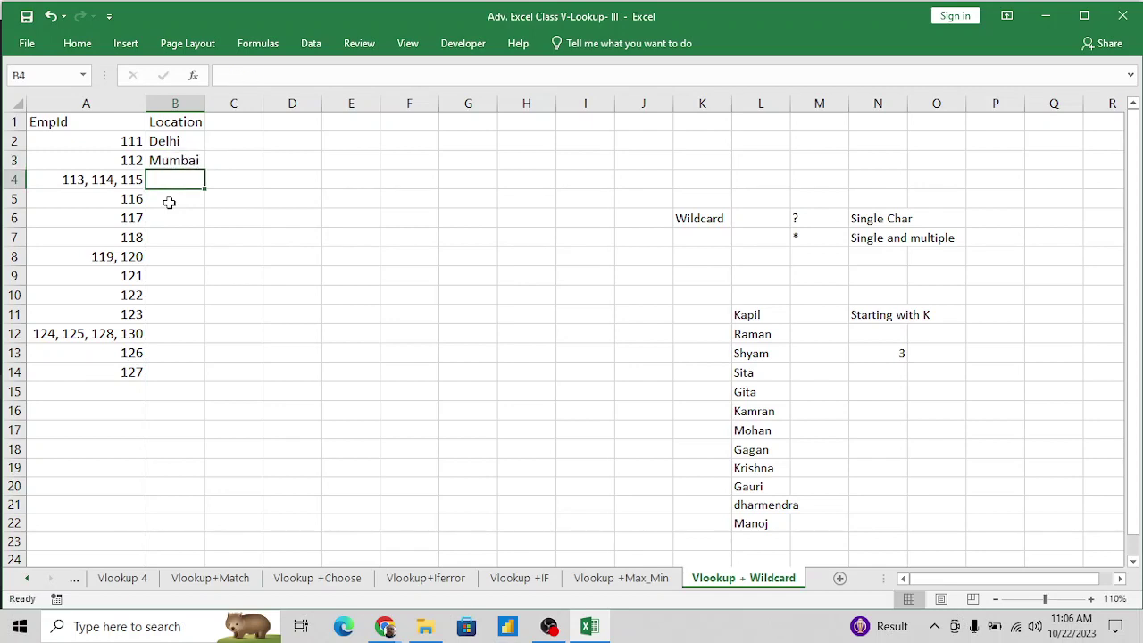
Fill the locations in B4:B6 with Kolkatta, Agra and Lucknow.
type("Kolk")
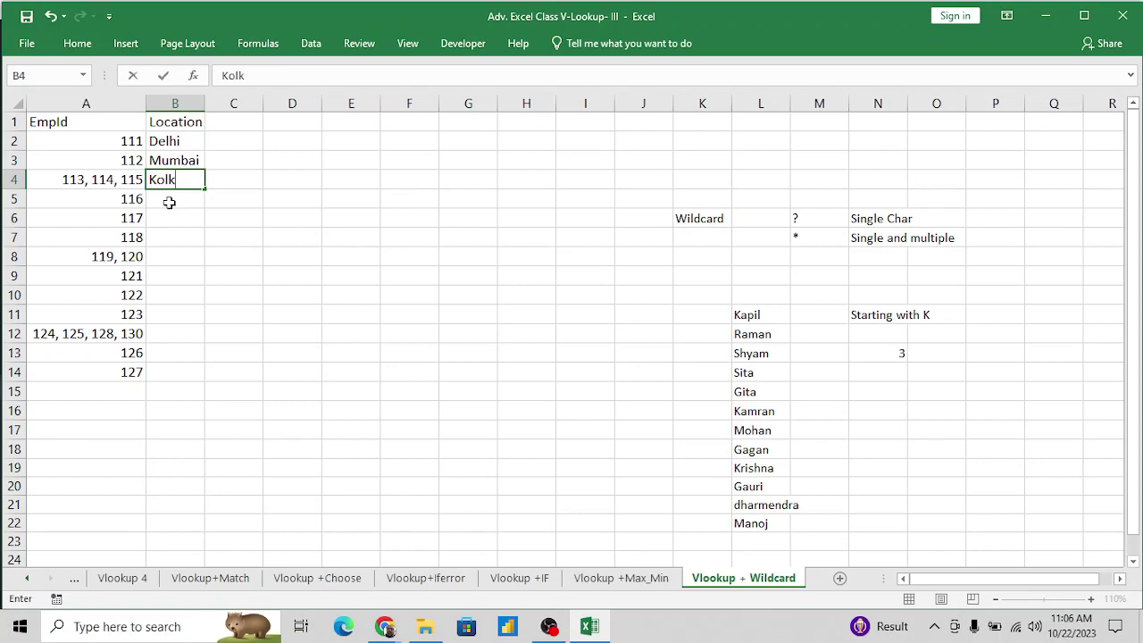
type("atta")
key("Return")
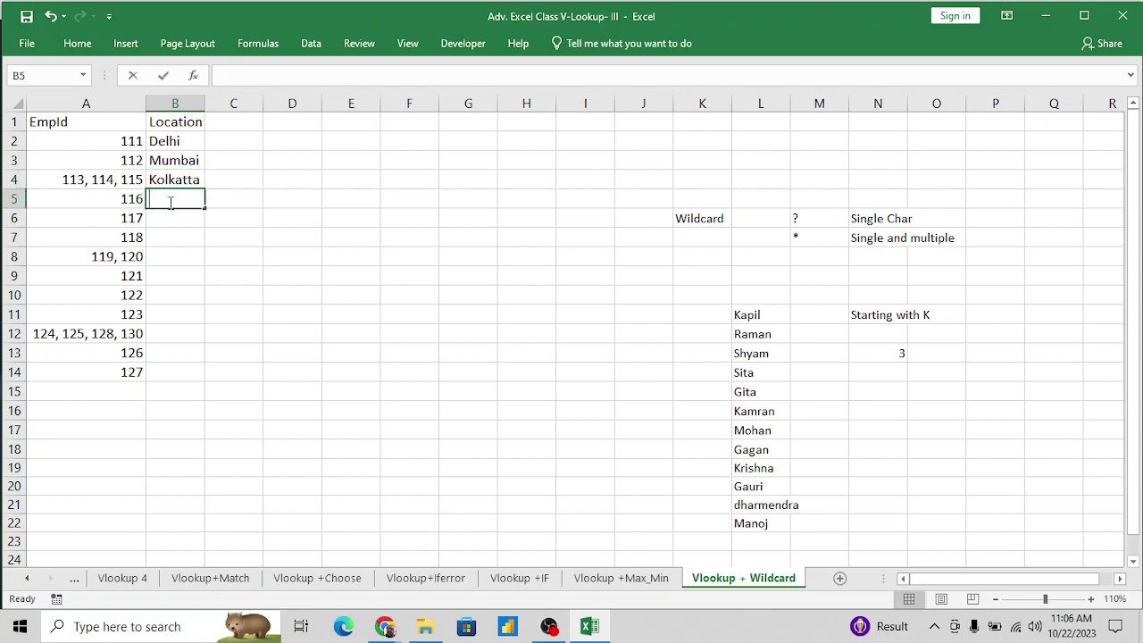
type("Agra")
key("Return")
type("Lucknow")
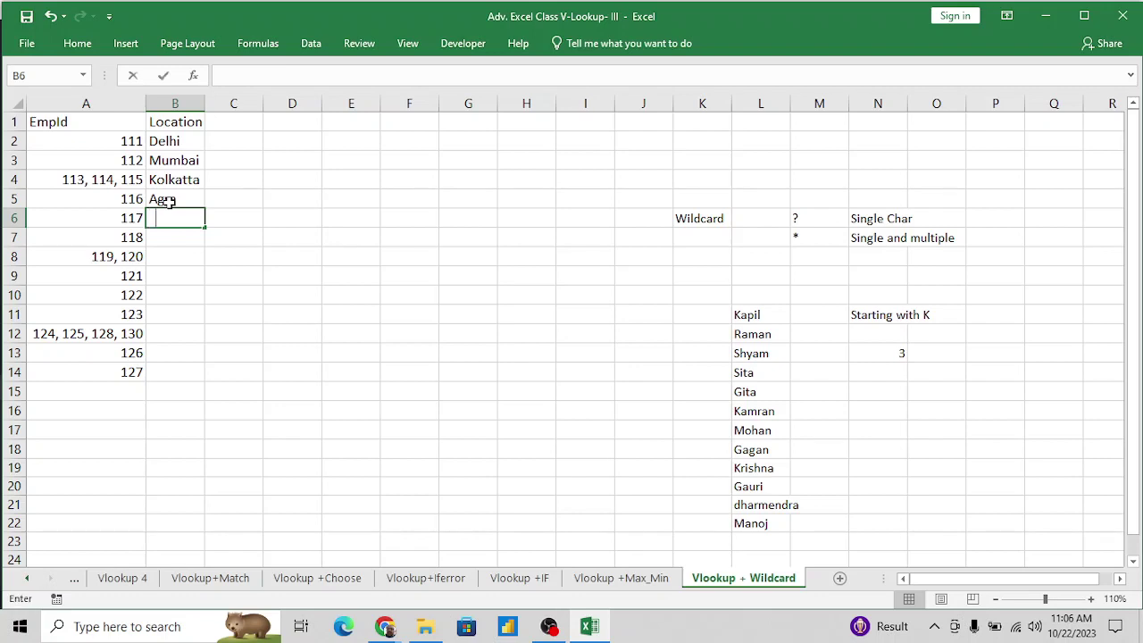
key("Return")
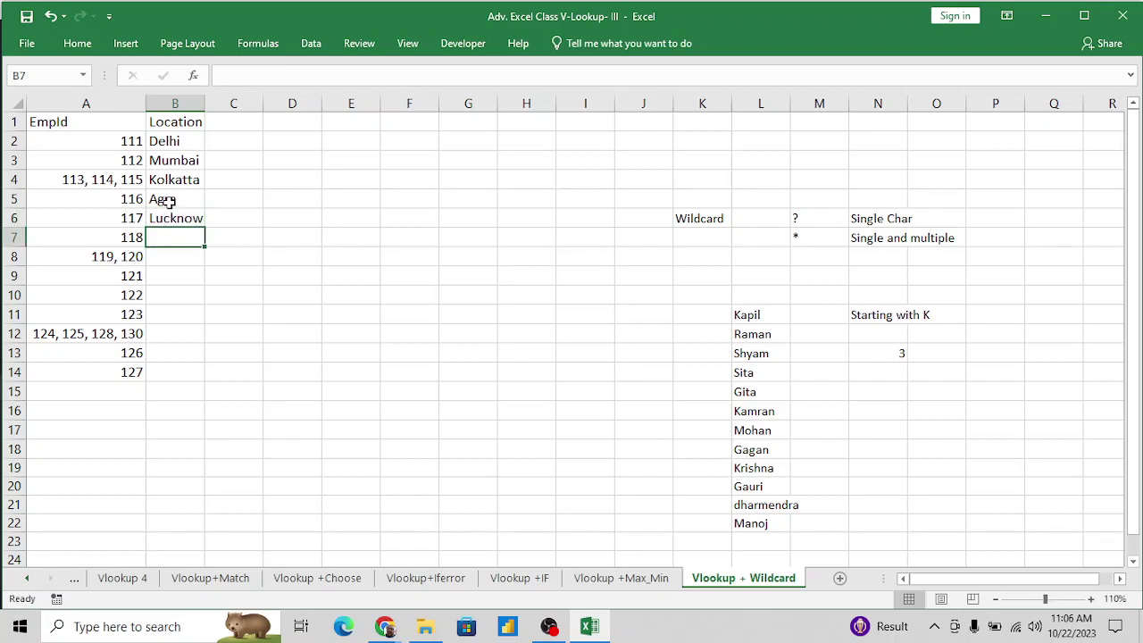
Enter Noida in B7 and Gurgaon in B8 as the locations.
type("Noida")
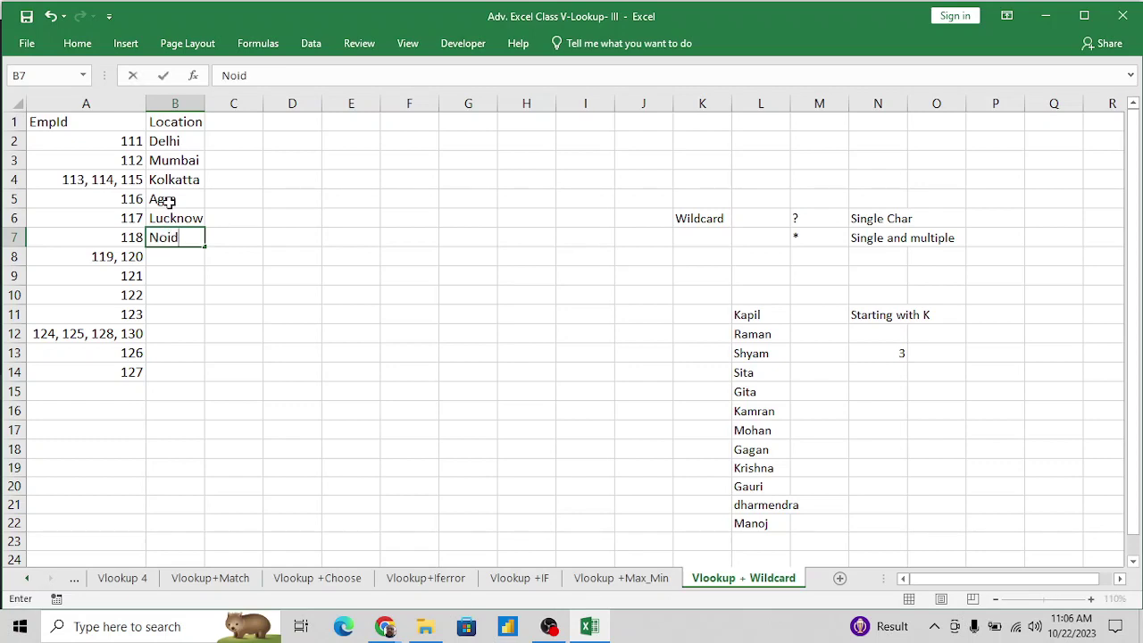
key("Return")
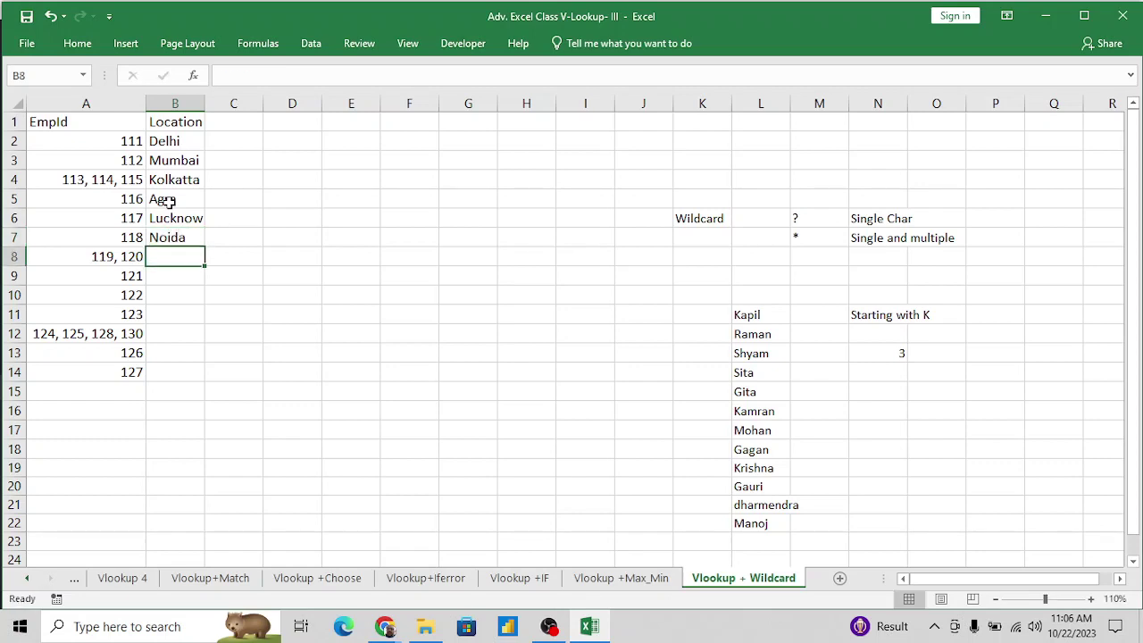
type("D")
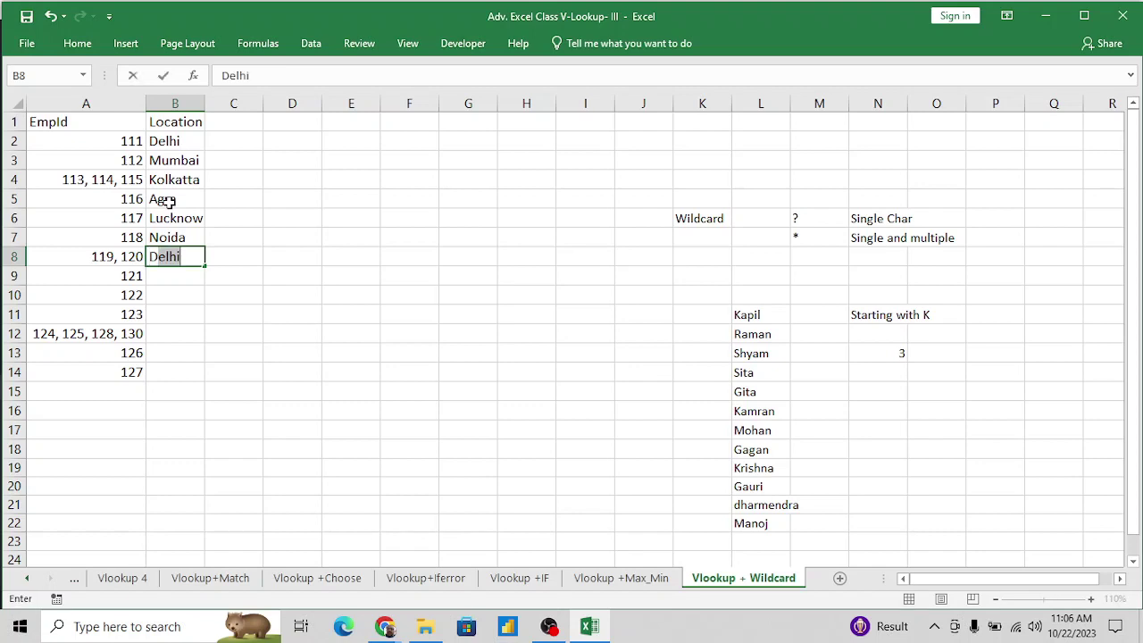
key("BackSpace")
key("BackSpace")
type("Giur")
key("BackSpace")
key("BackSpace")
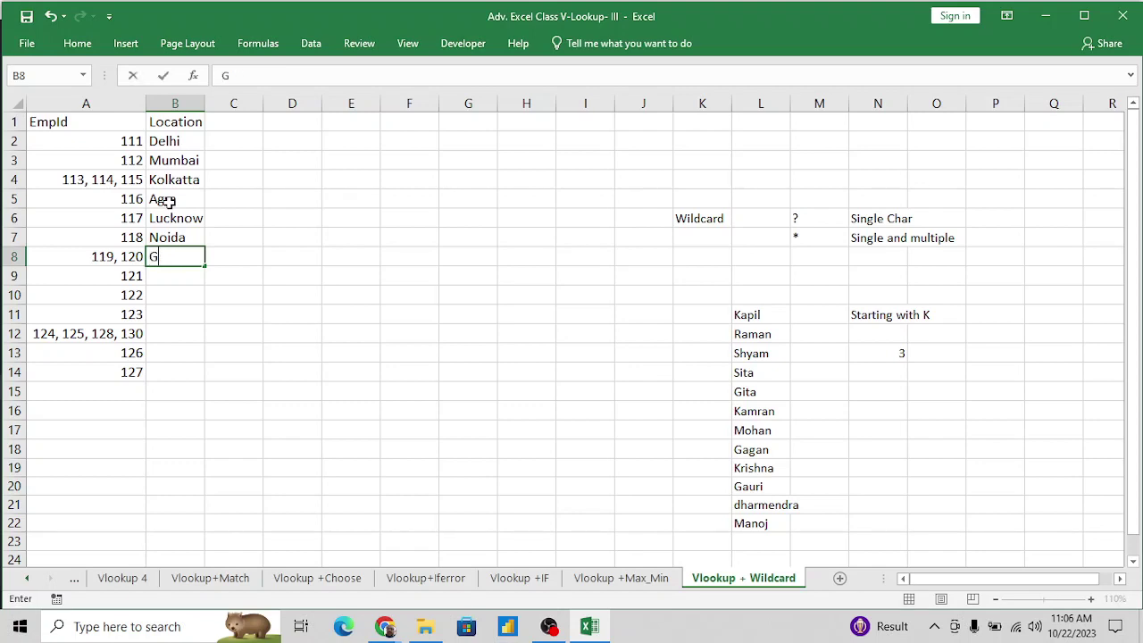
type("urgaon")
key("Return")
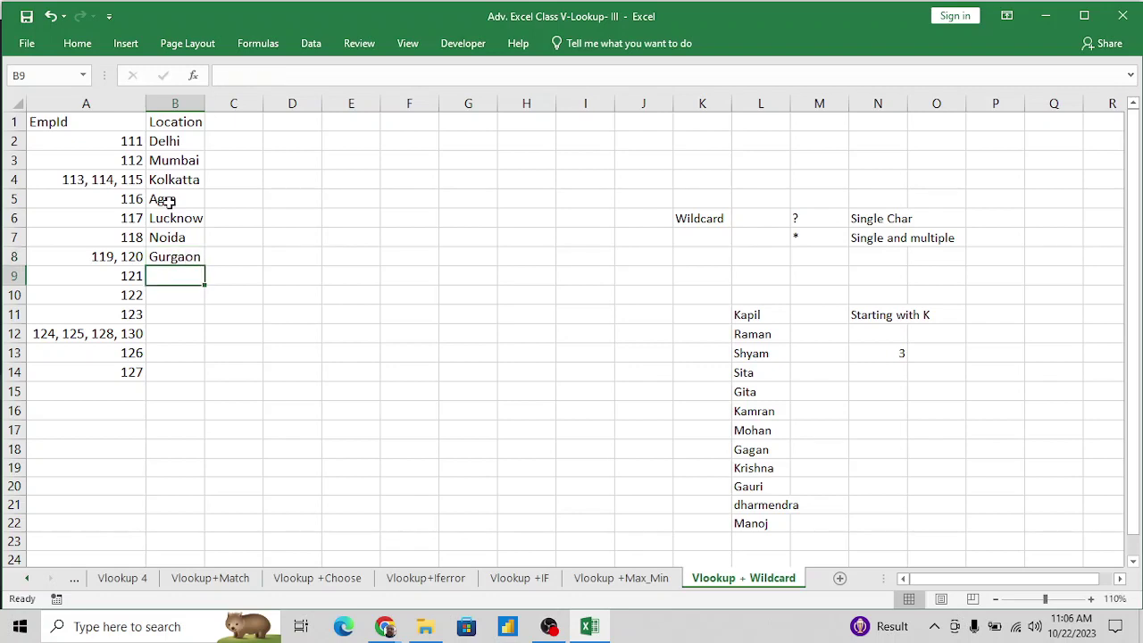
Copy the seven locations in B2:B8 into the Location column starting at B9.
key("Up")
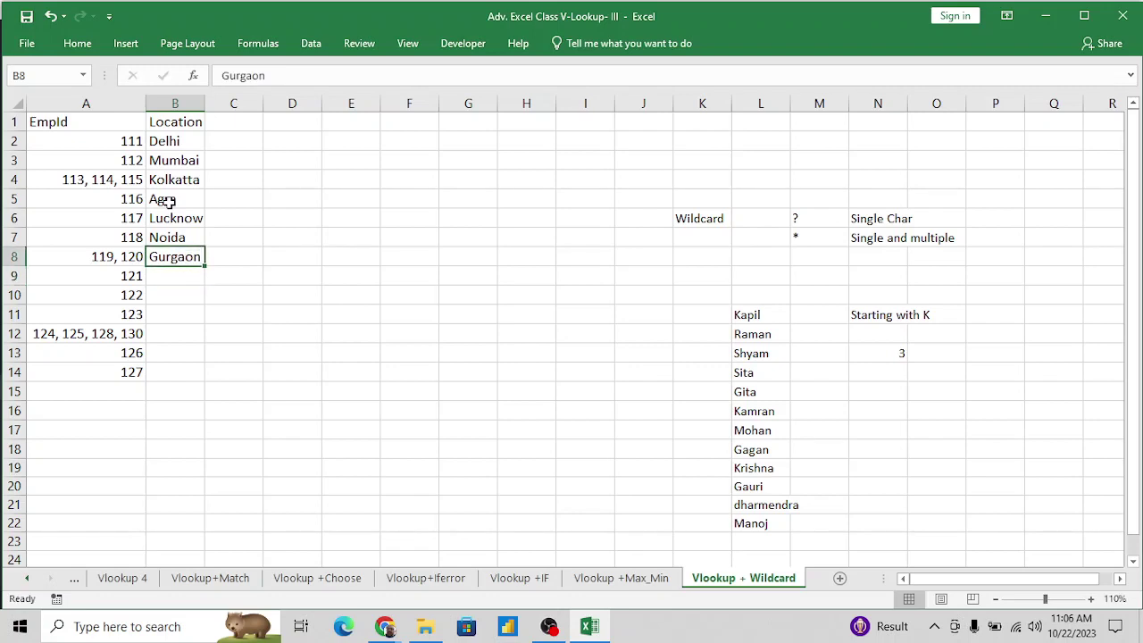
key("ctrl+Up")
key("Down")
key("ctrl+shift+Down")
key("ctrl+c")
key("Down")
key("Down")
key("Down")
key("Down")
key("Down")
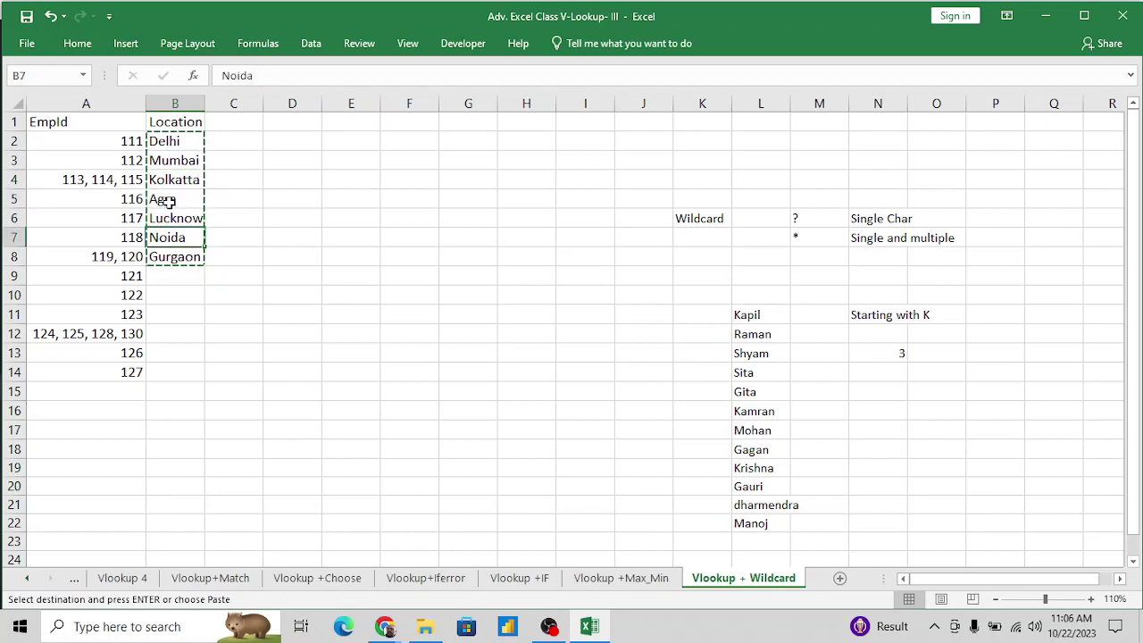
key("Down")
key("Down")
key("ctrl+v")
Enter 131 as the EmpId in A15 beside the last Gurgaon entry.
key("Down")
key("Down")
key("Down")
key("Down")
key("Down")
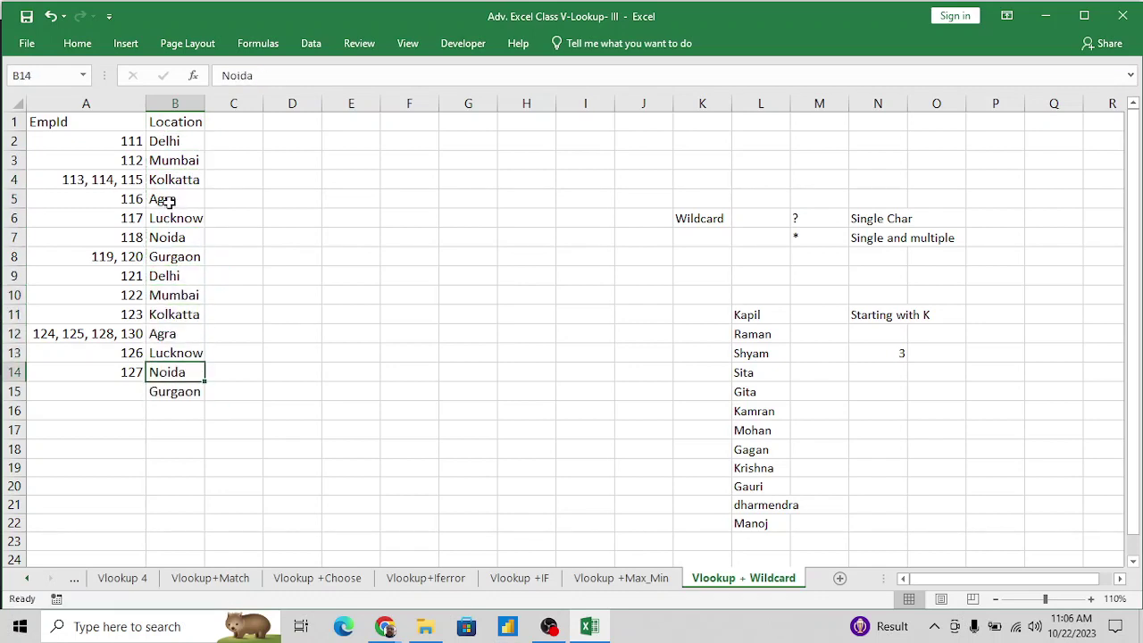
key("Down")
key("Left")
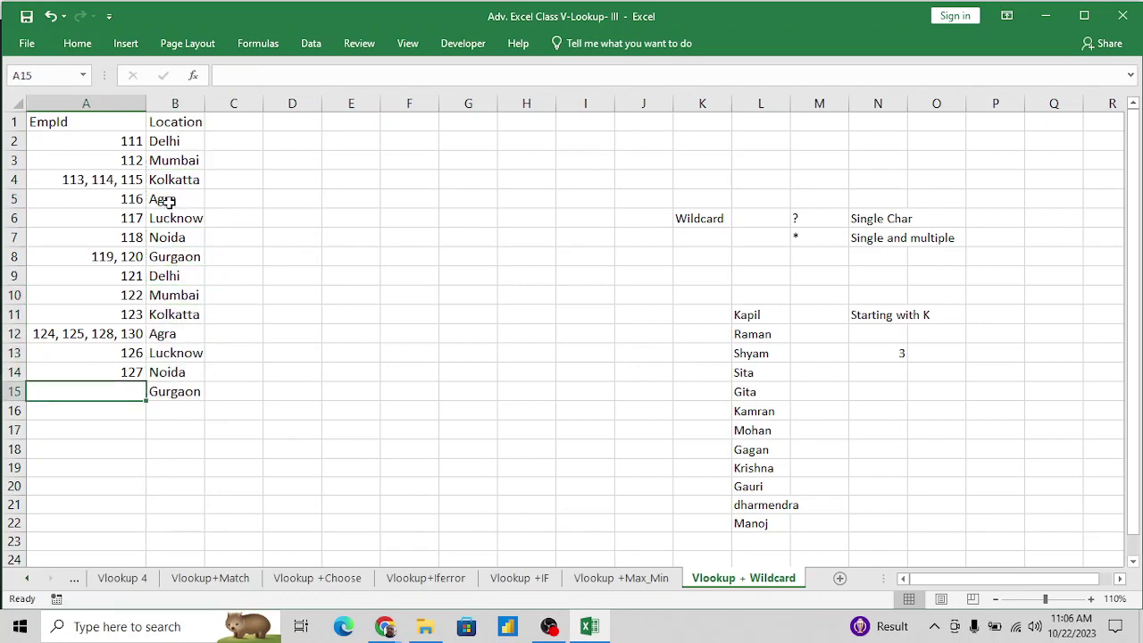
type("131")
key("Return")
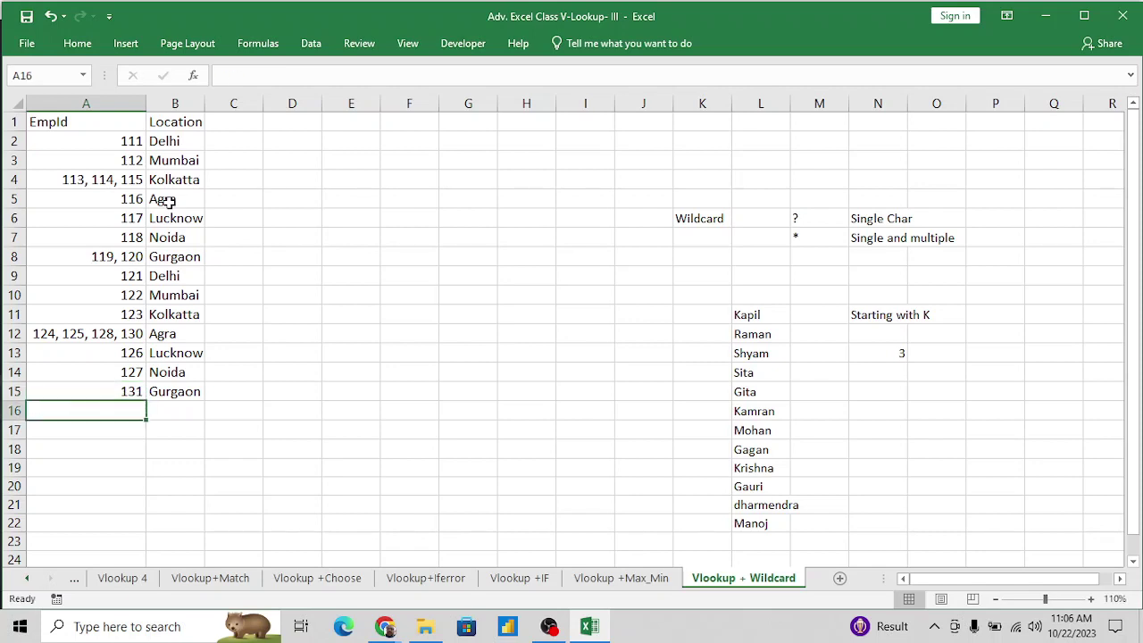
Review the locations in column B against the single and combined EmpIds in column A.
key("Up")
key("Up")
key("Right")
key("Up")
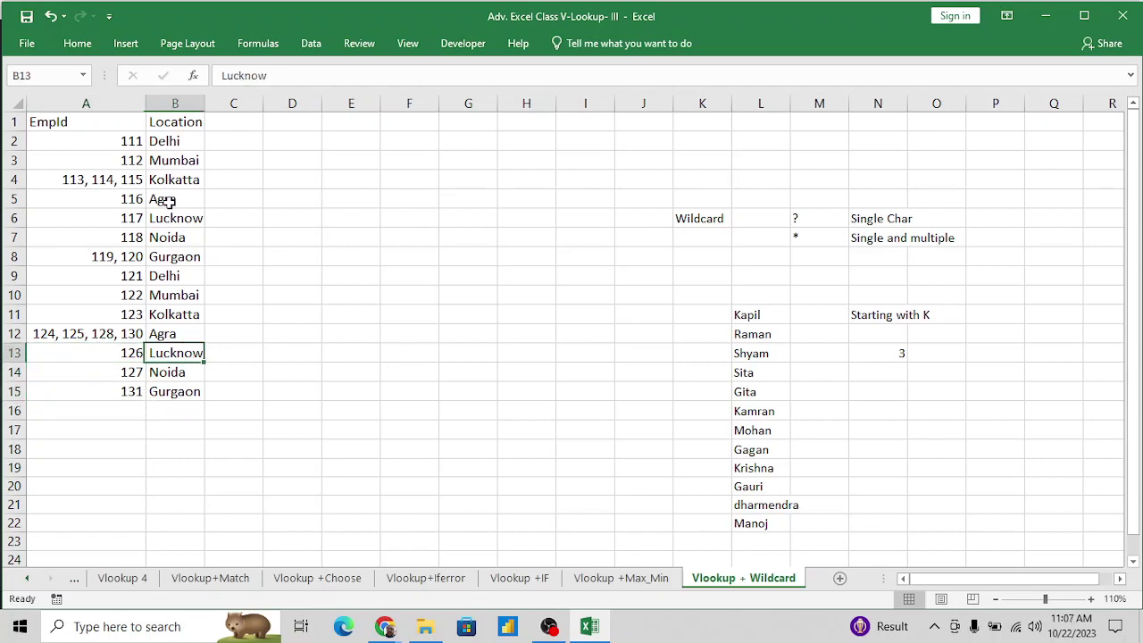
key("ctrl+Up")
key("Down")
key("Down")
key("Down")
key("Down")
key("Down")
key("Down")
key("Down")
key("Down")
key("Down")
key("Down")
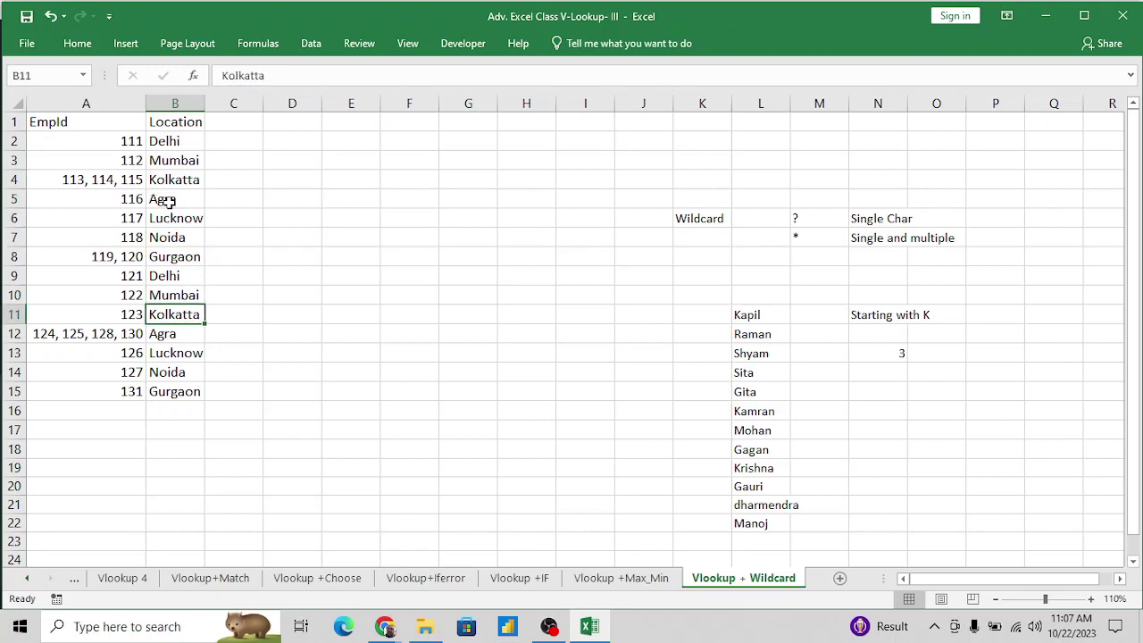
key("Up")
key("Up")
key("Up")
key("Up")
key("Up")
key("Up")
key("Up")
key("Up")
key("Up")
key("Down")
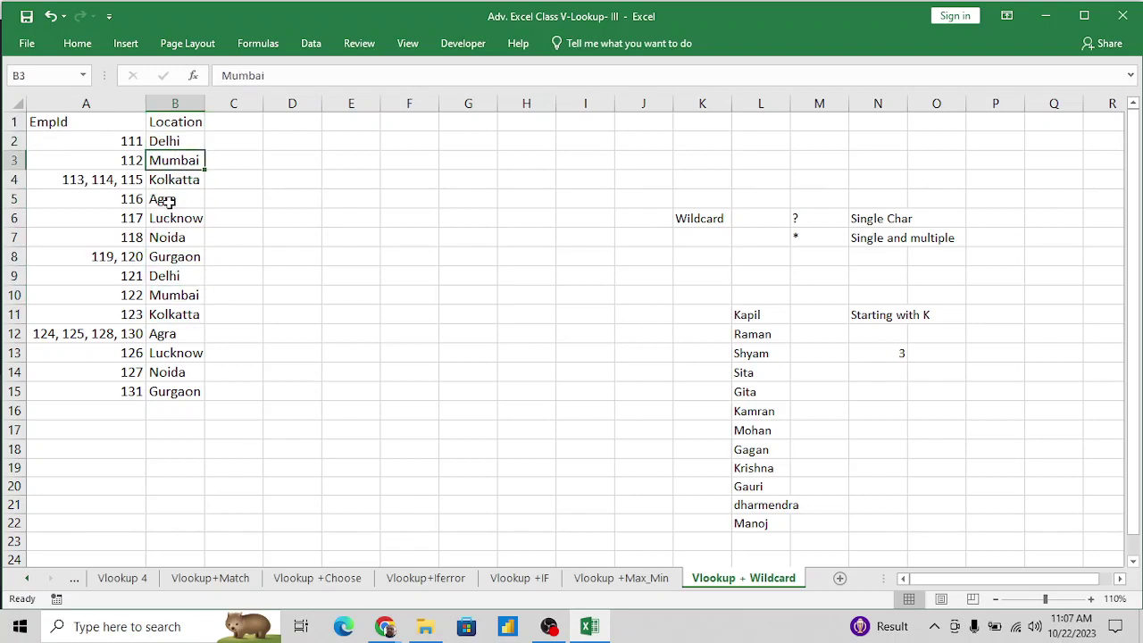
key("Down")
key("Up")
key("Down")
key("Down")
key("Up")
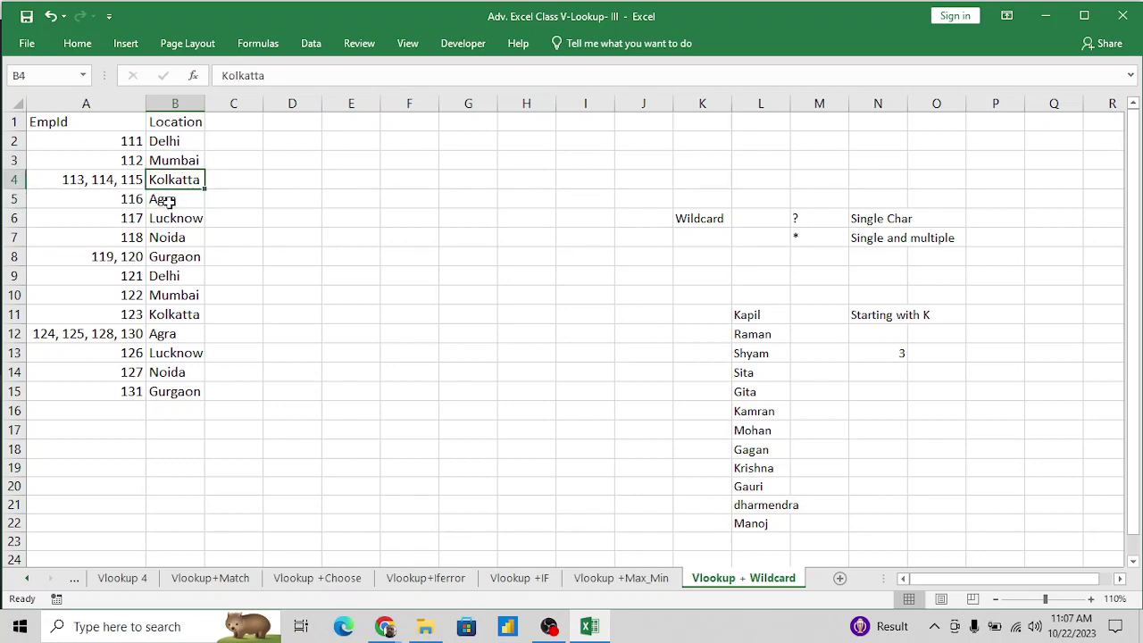
key("Up")
key("Up")
key("Left")
key("Down")
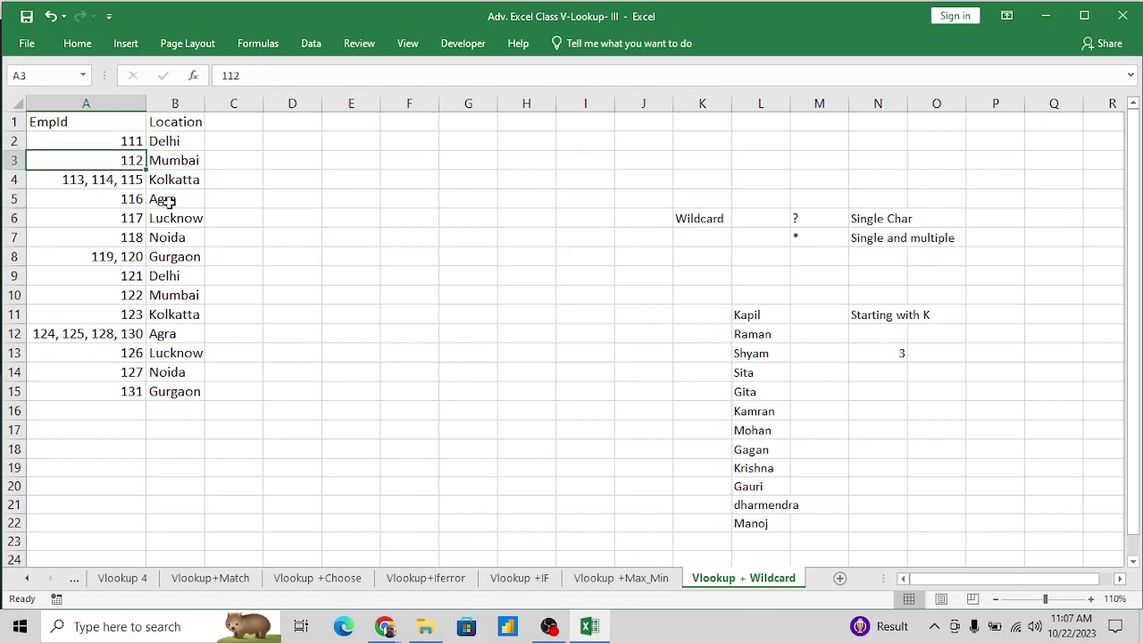
Enter the lookup table headers Emp ID in F5 and Location in G5.
left_click(537, 202)
key("Up")
key("Left")
key("Down")
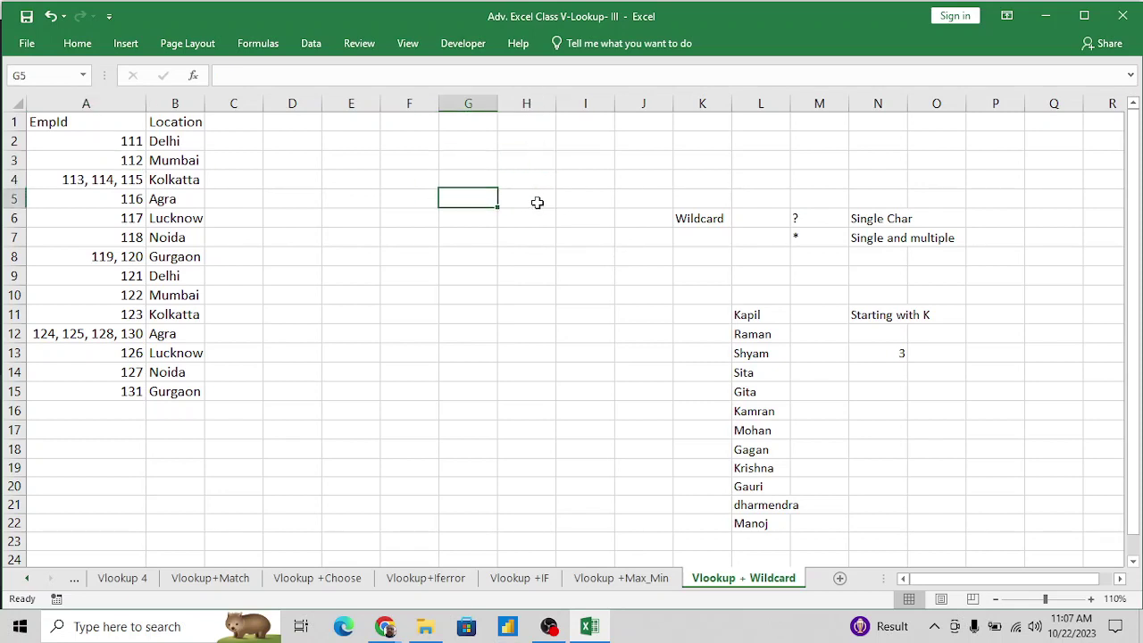
key("Down")
key("Down")
key("Left")
key("Up")
key("Up")
type("=vlo")
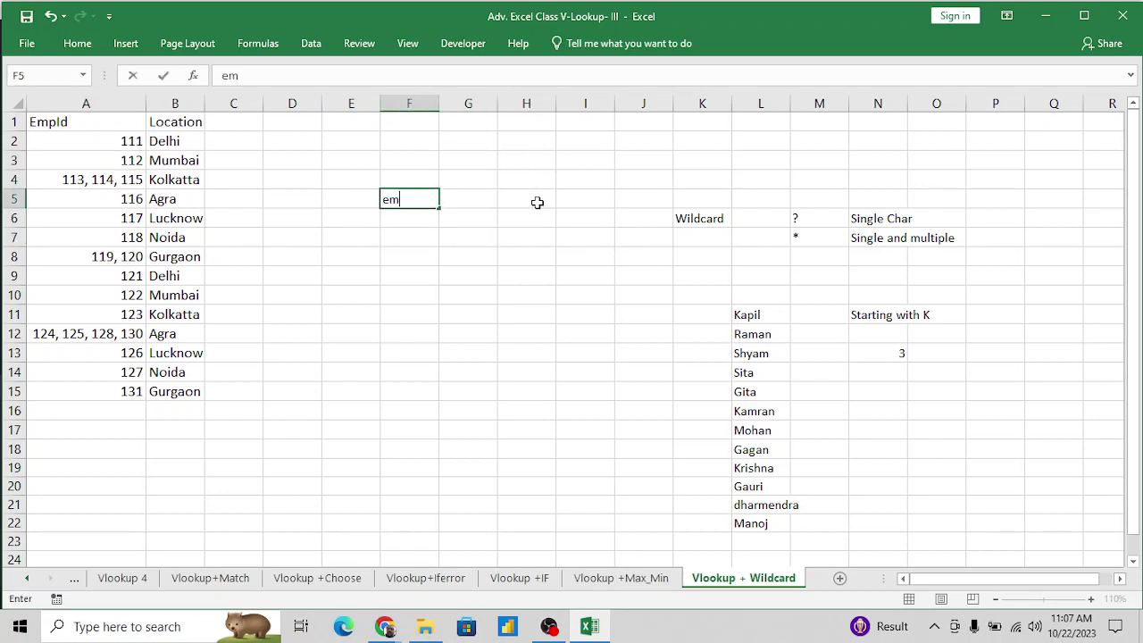
key("BackSpace")
key("BackSpace")
key("BackSpace")
key("BackSpace")
type("Emp ID")
key("Tab")
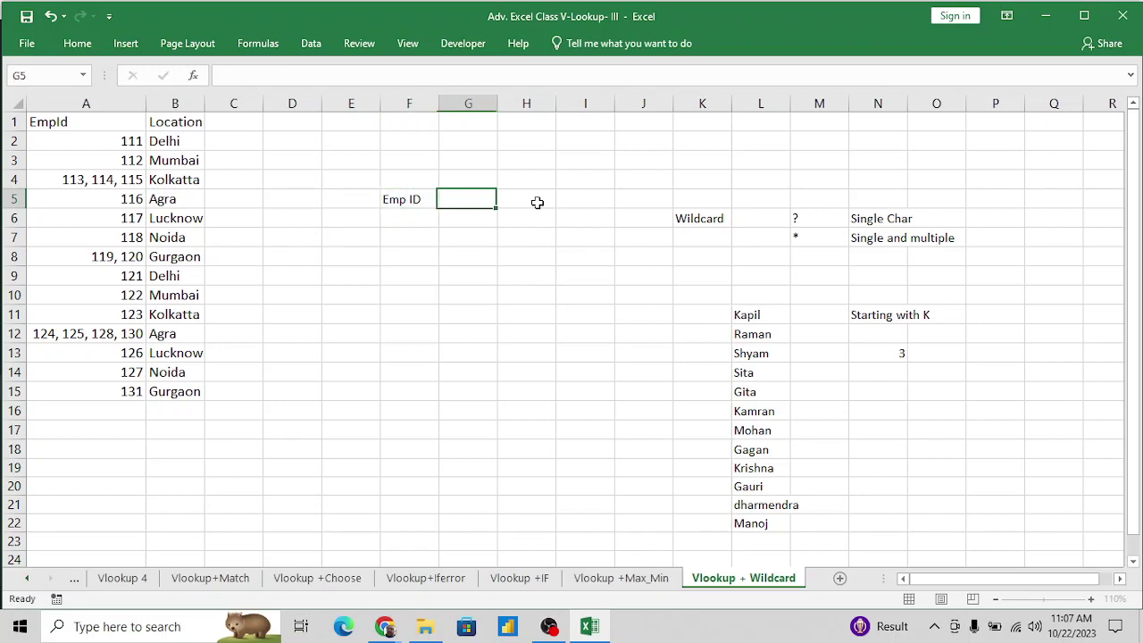
type("Location")
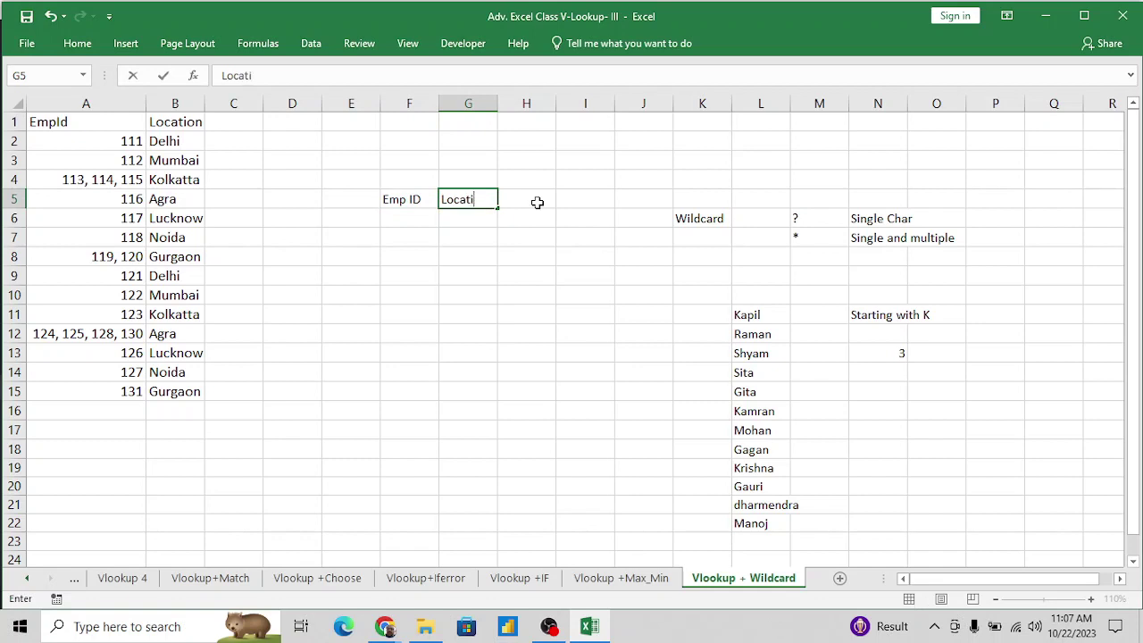
key("Return")
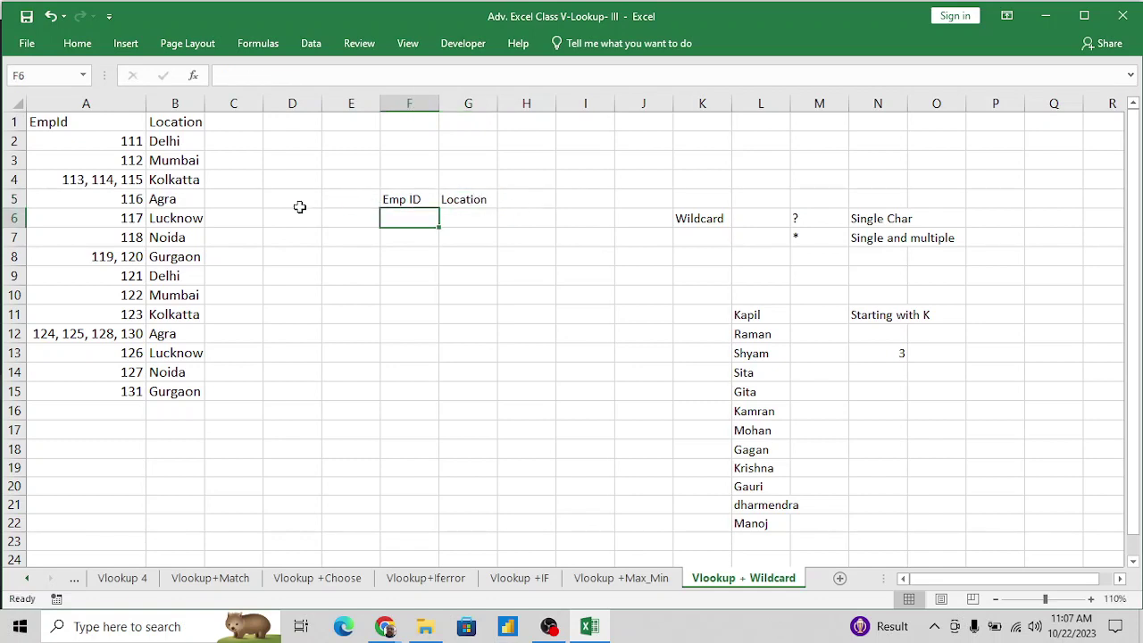
Check the combined EmpId entry in A4 and enter 111 and 120 as lookup Emp IDs in F6:F7.
left_click(125, 179)
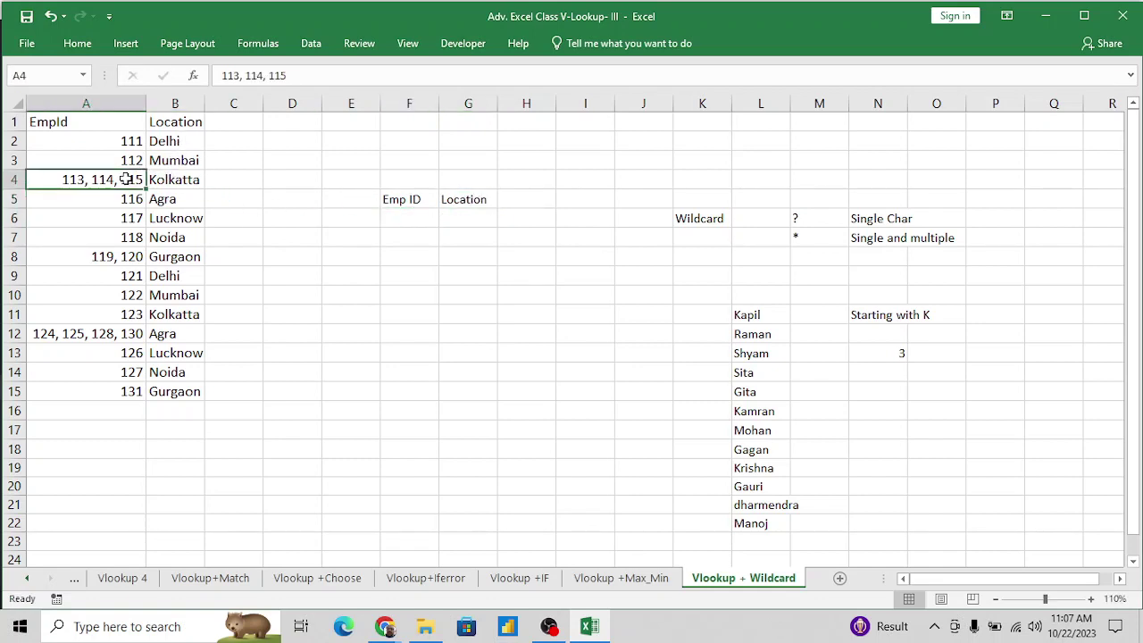
key("ctrl+space")
left_click(126, 179)
left_click(427, 219)
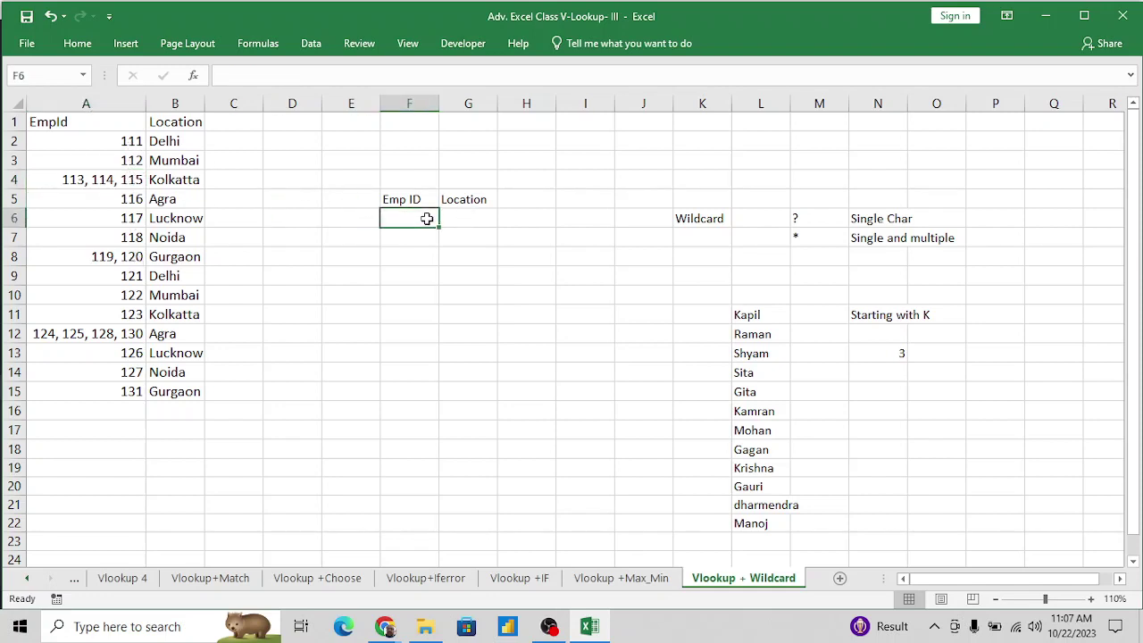
type("111")
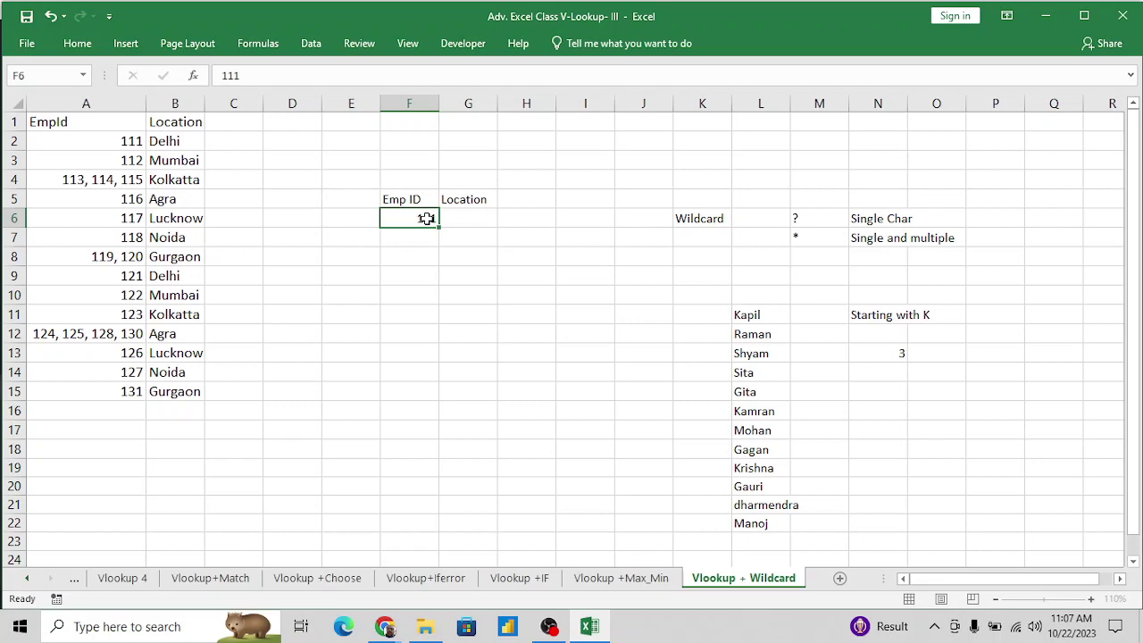
key("Return")
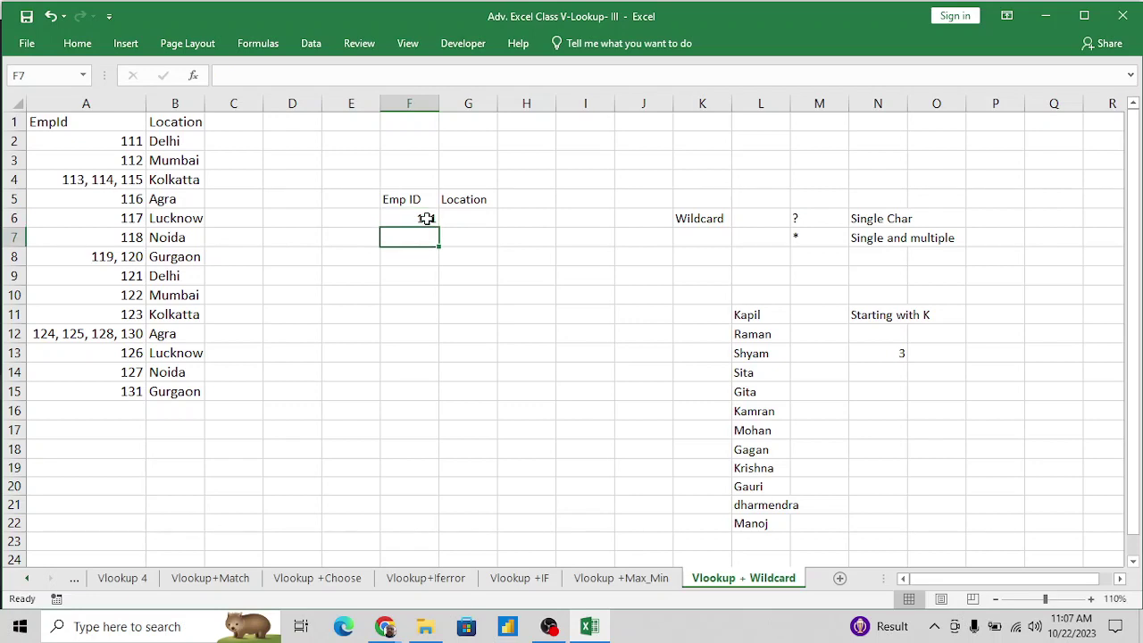
type("120")
key("Return")
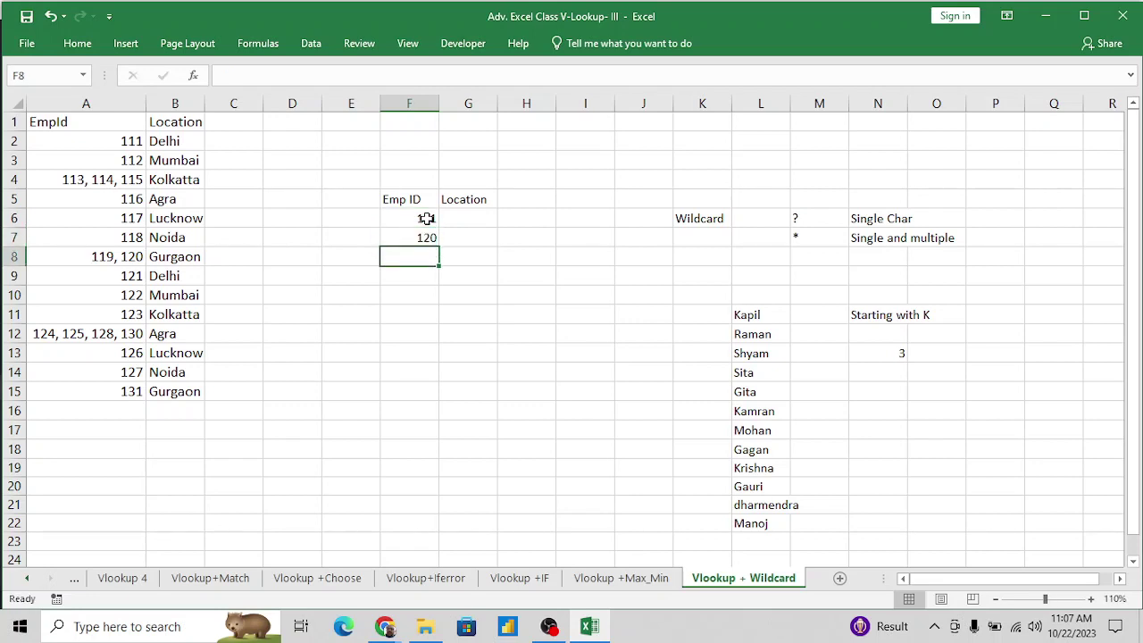
Enter 115, 122, 125, 131 and 130 as the remaining lookup Emp IDs in F8:F12.
type("1")
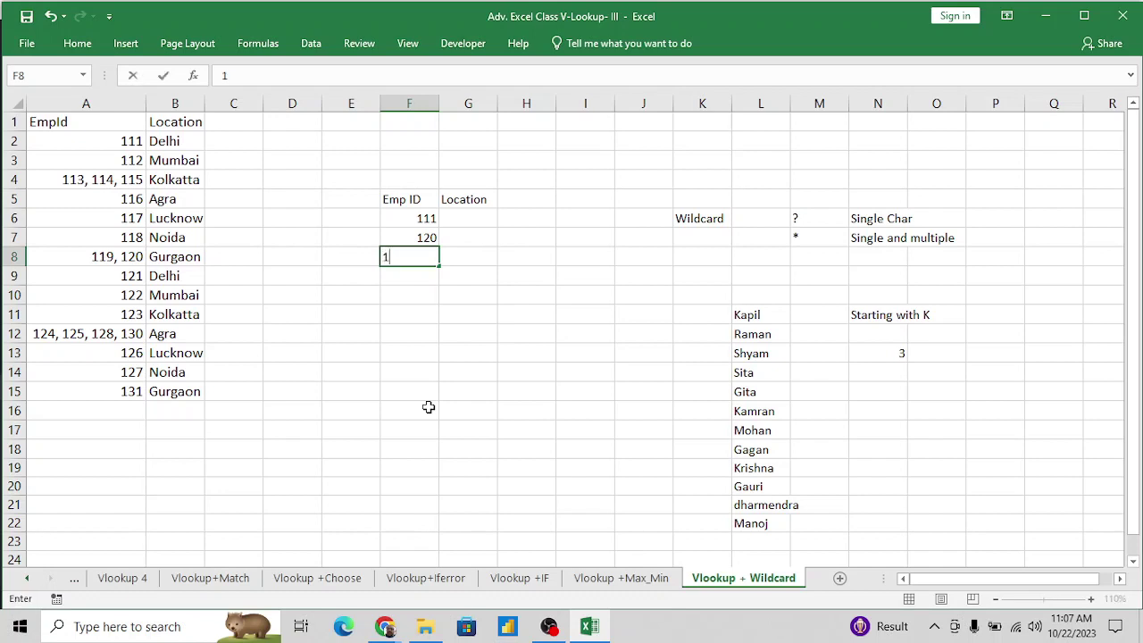
type("15")
key("Return")
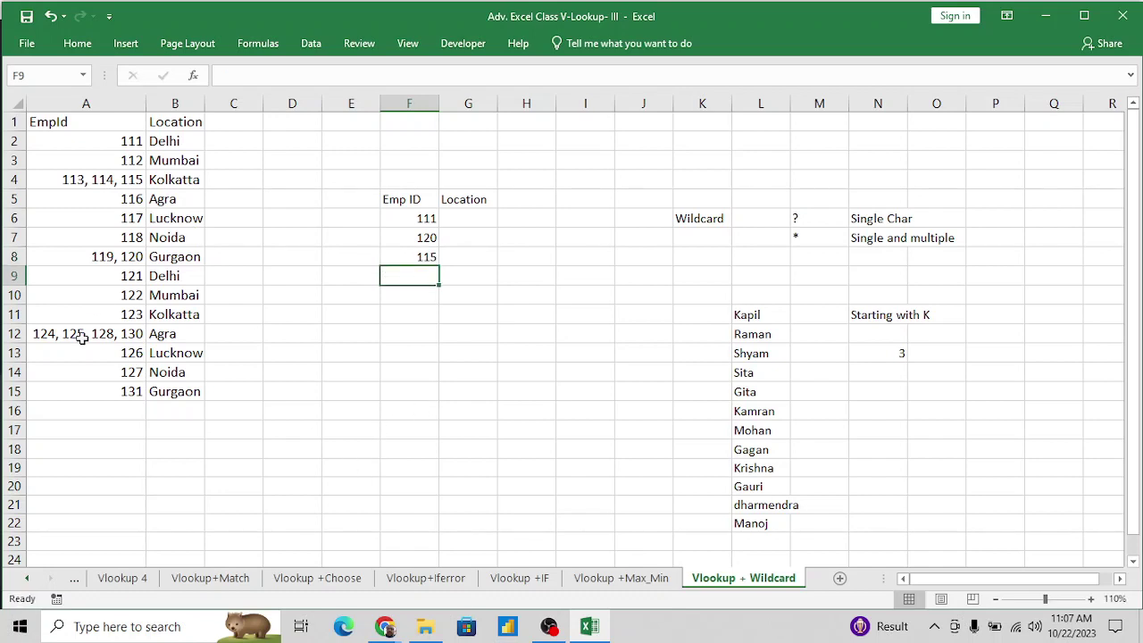
type("12")
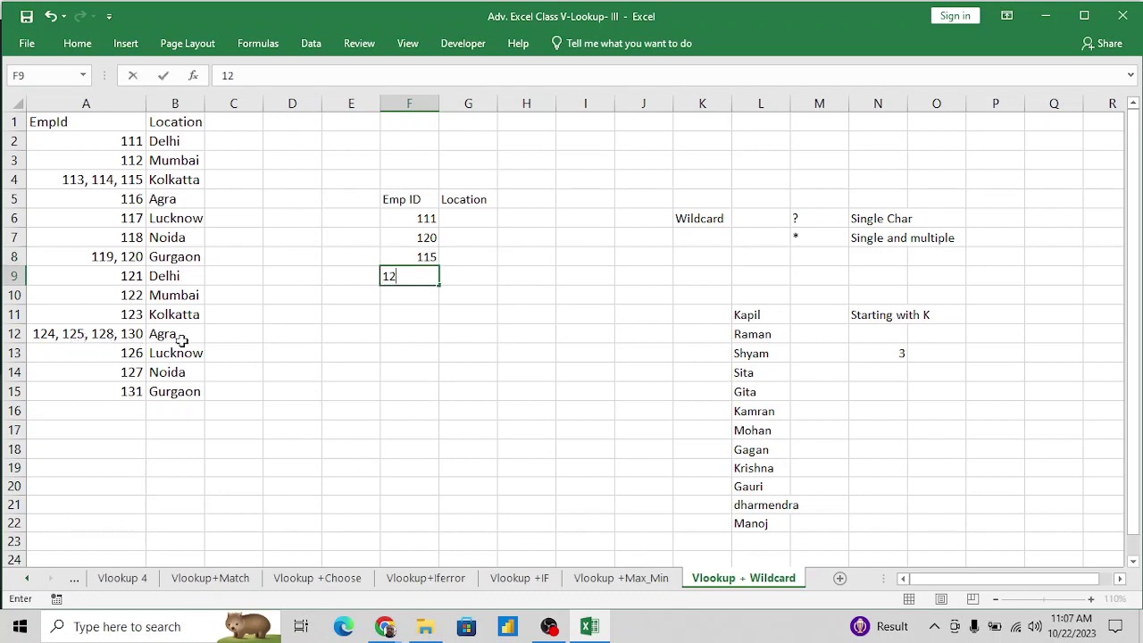
type("2")
key("Return")
type("125")
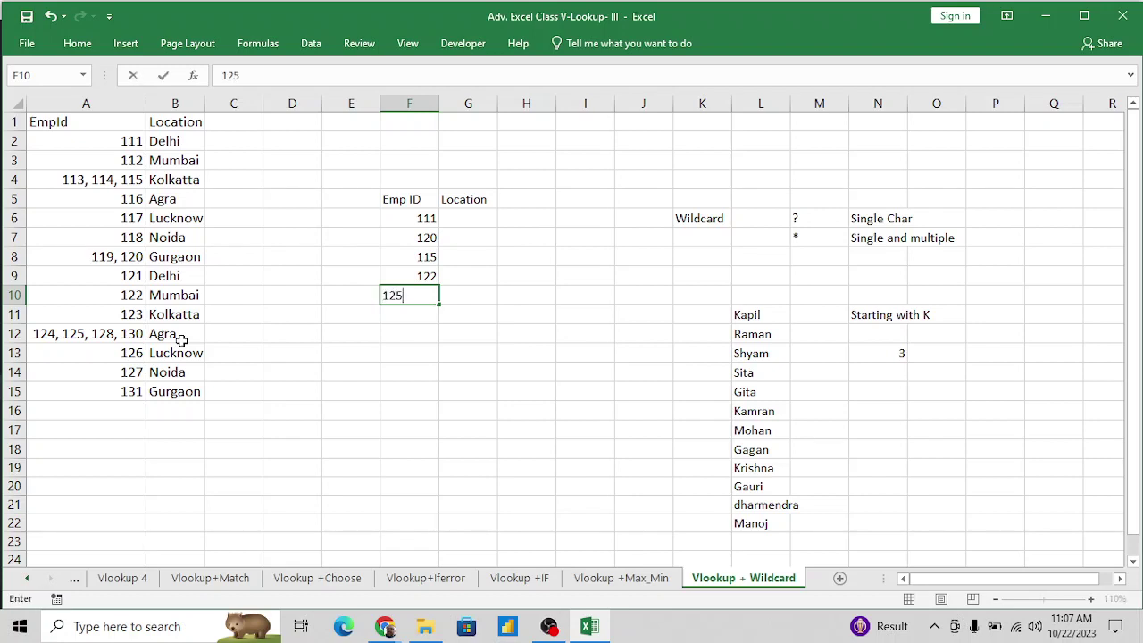
key("Return")
type("131")
key("Return")
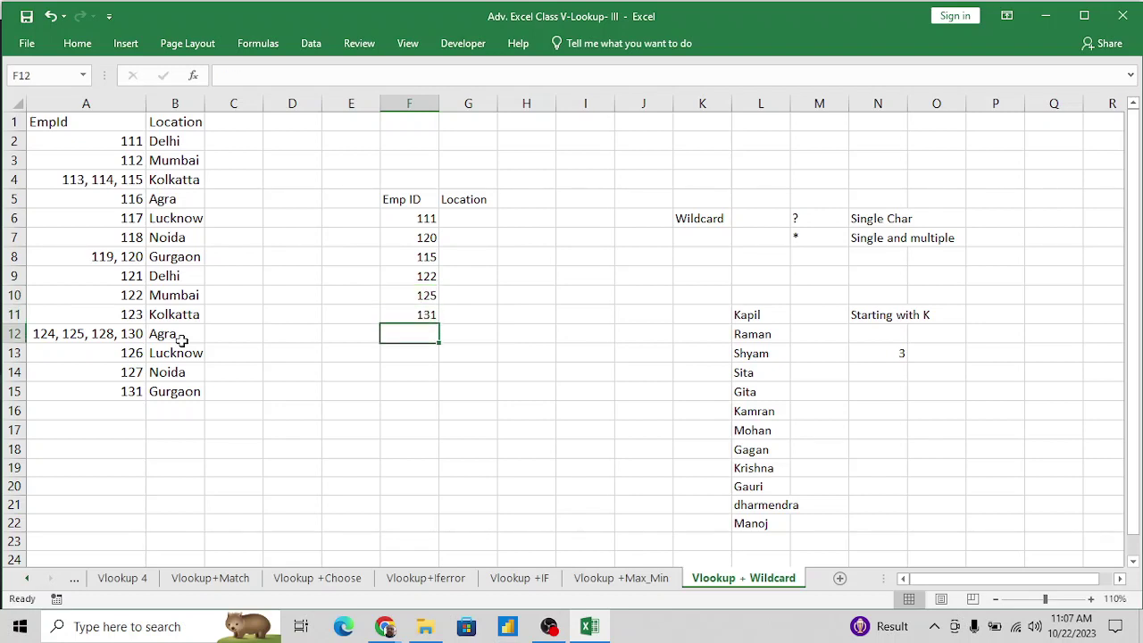
type("130")
key("Return")
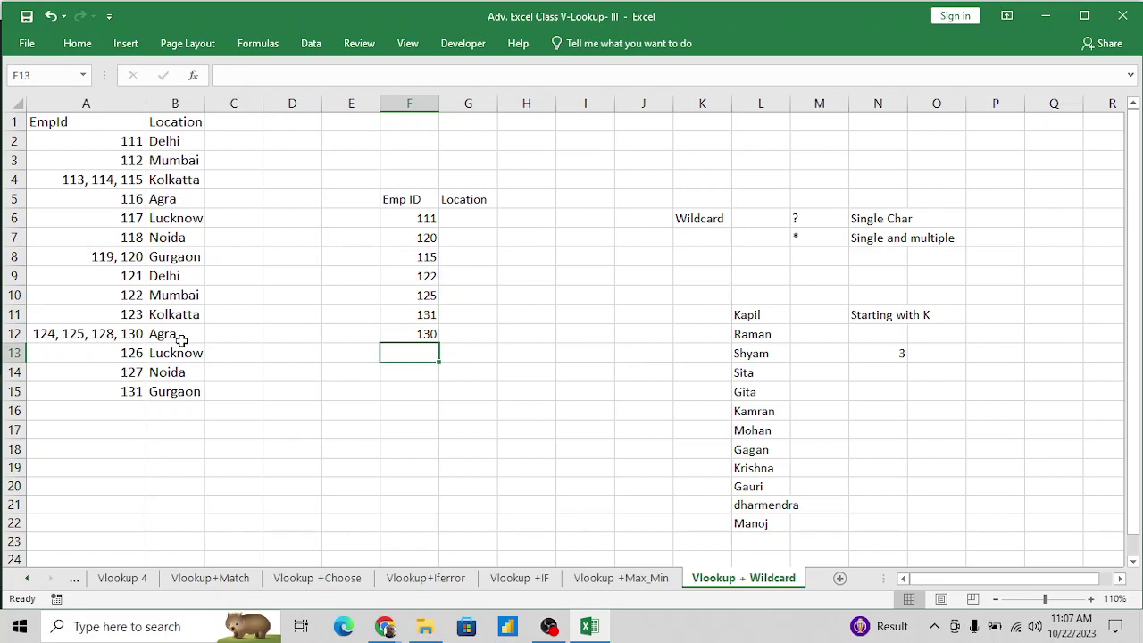
Review the lookup Emp IDs in column F and the source locations in B2:B4.
key("Up")
key("Up")
key("Up")
key("Up")
key("Up")
key("Up")
key("Up")
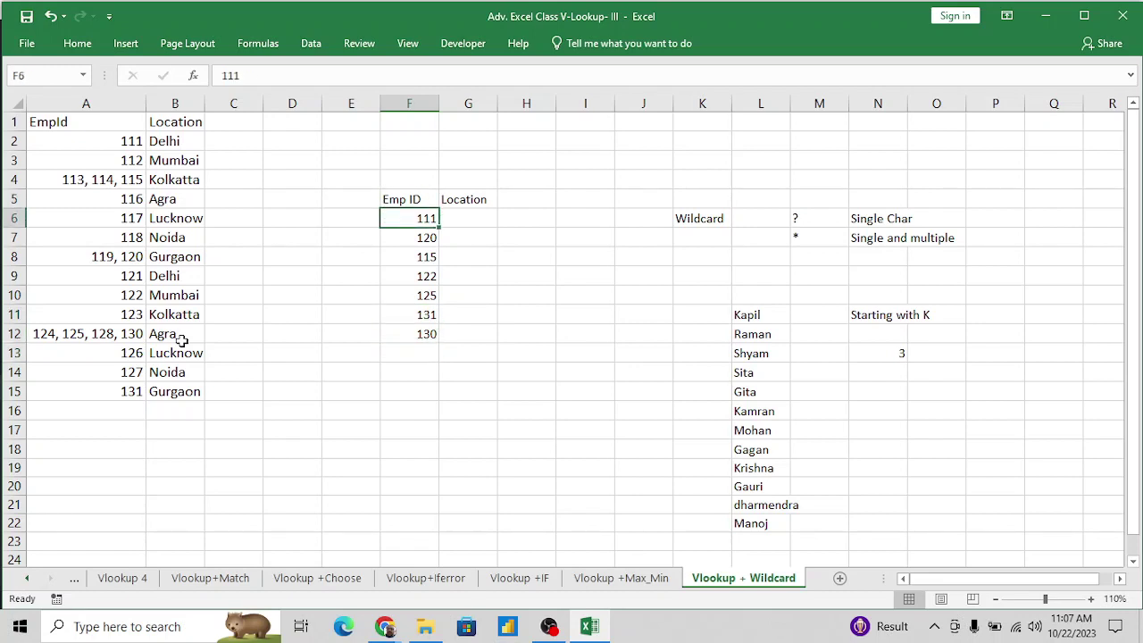
key("Right")
key("Left")
left_click(190, 180)
key("Up")
key("Up")
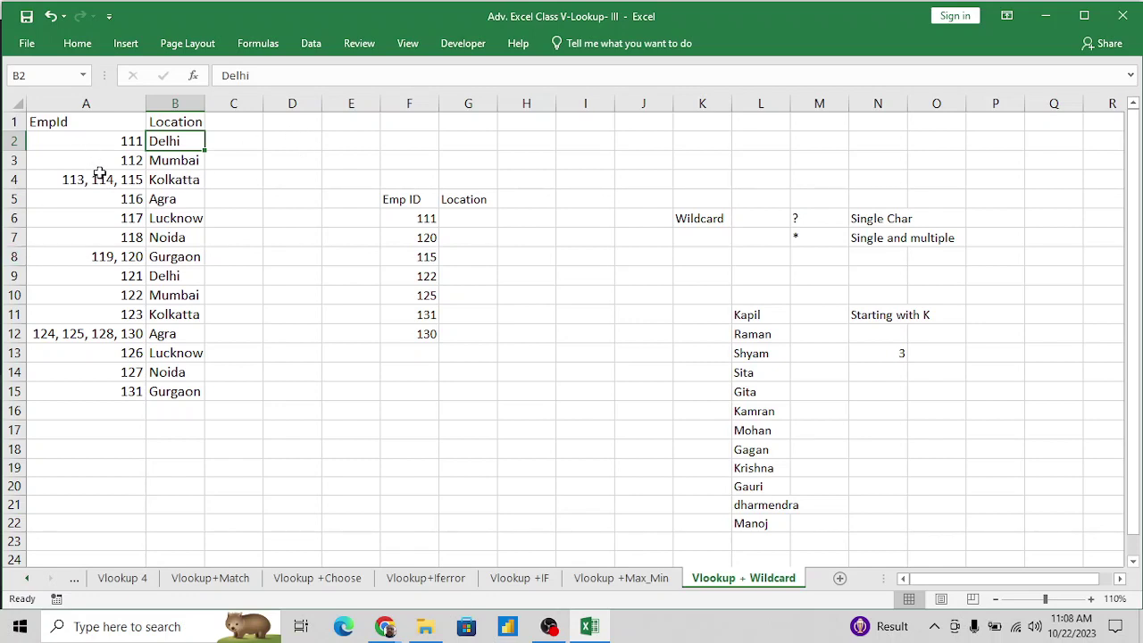
left_click(475, 227)
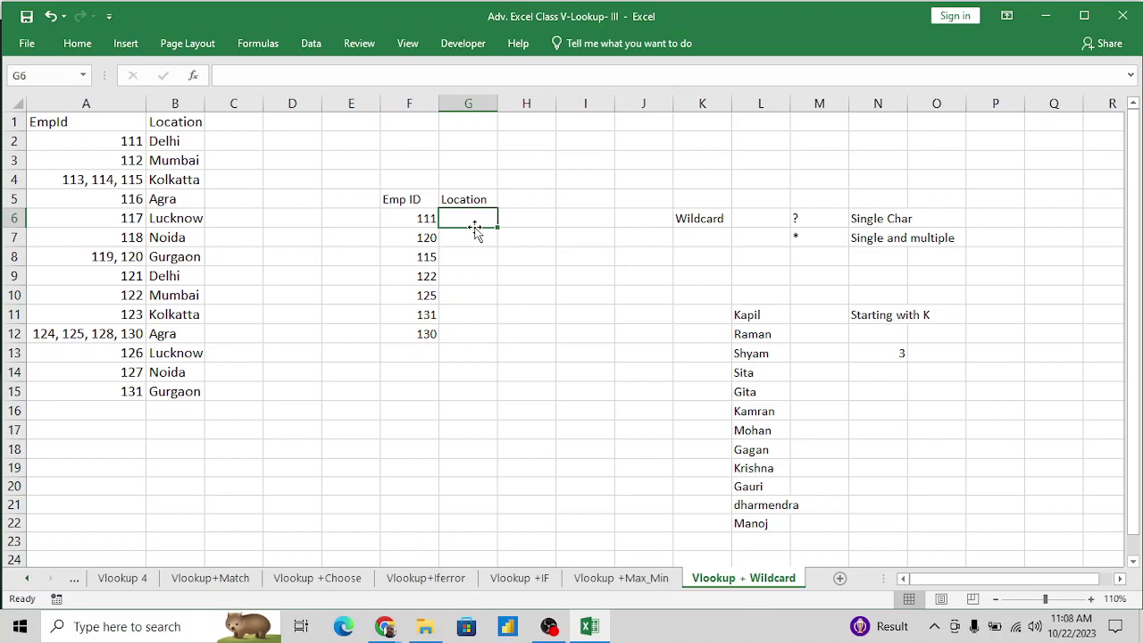
type("=vl")
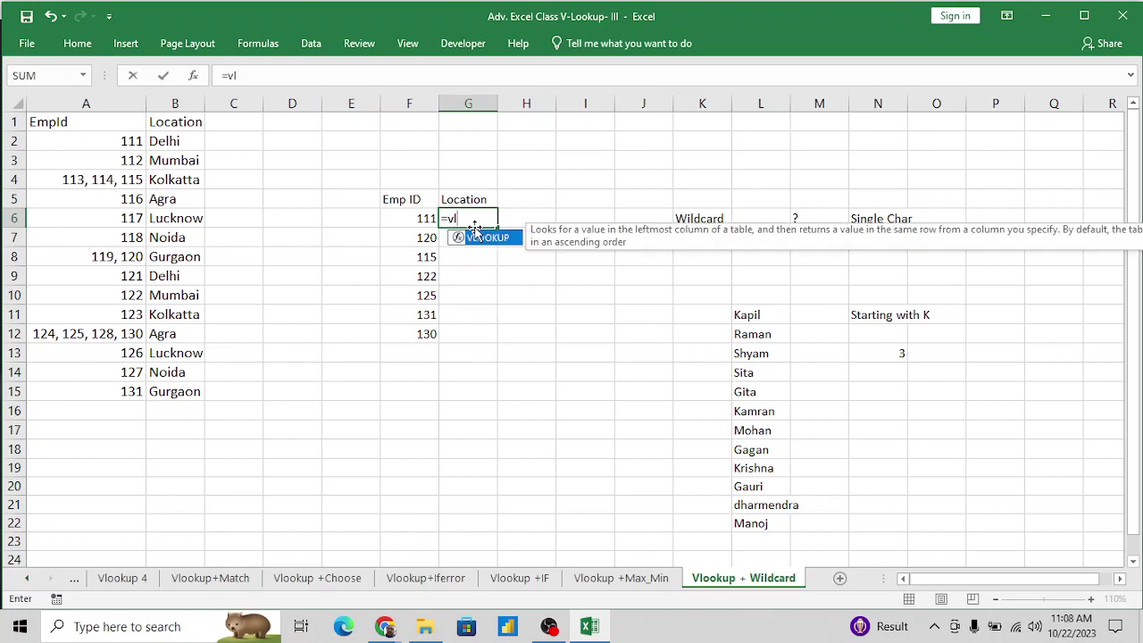
key("Escape")
Copy Emp ID 111 from F6 and find it in the EmpId column A.
key("Left")
key("ctrl+c")
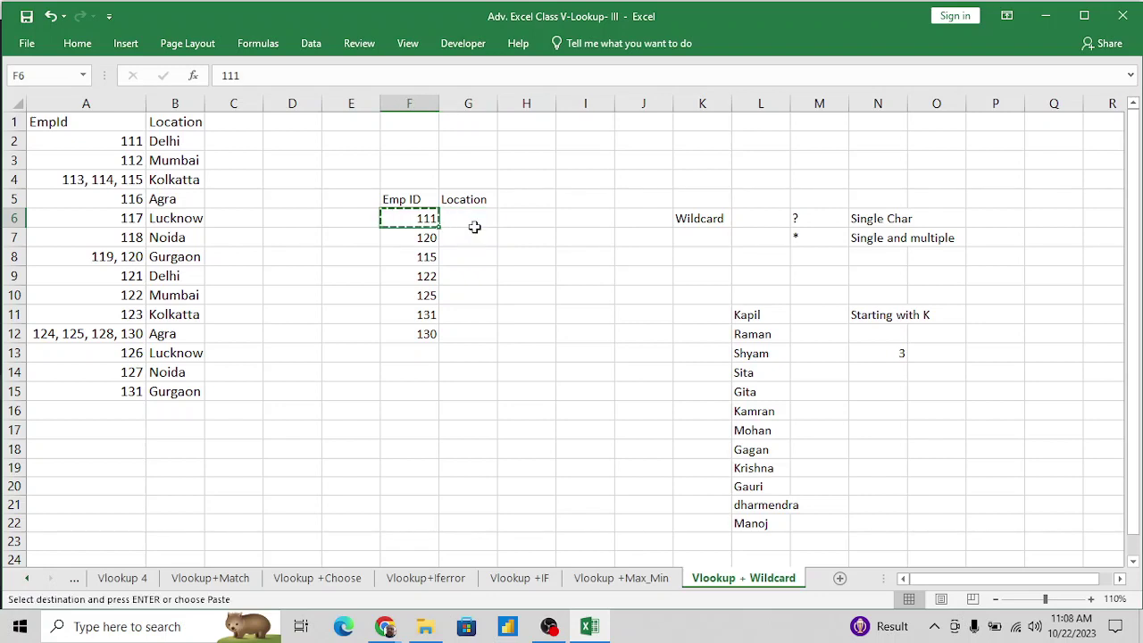
key("Left")
key("Left")
key("Left")
key("Left")
key("Left")
key("ctrl+Up")
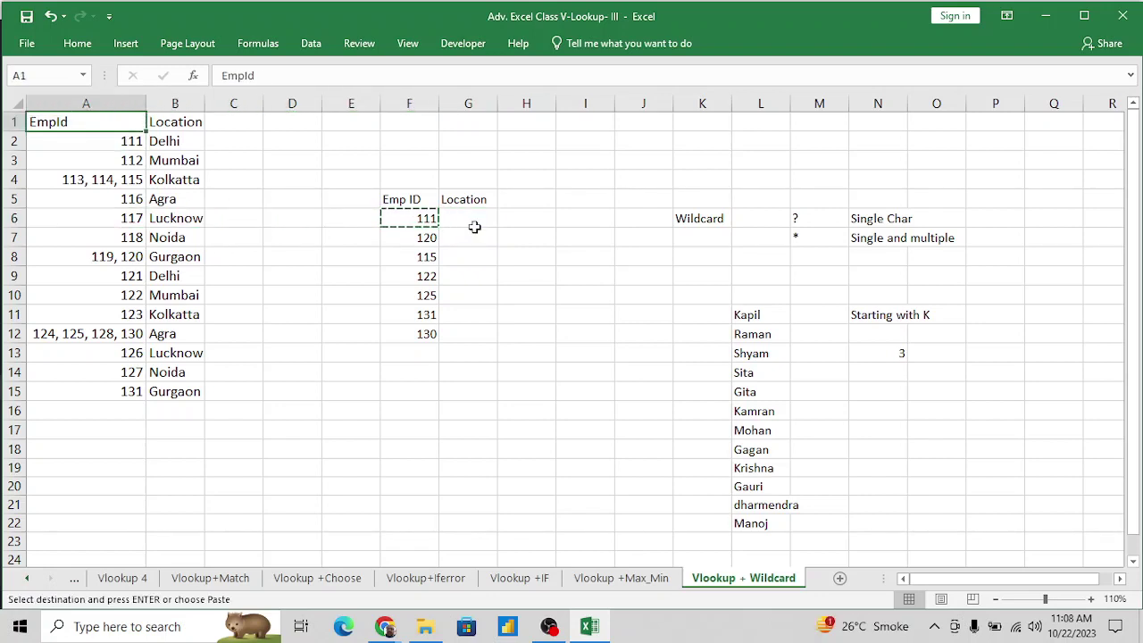
key("ctrl+space")
key("ctrl+f")
key("ctrl+v")
key("Return")
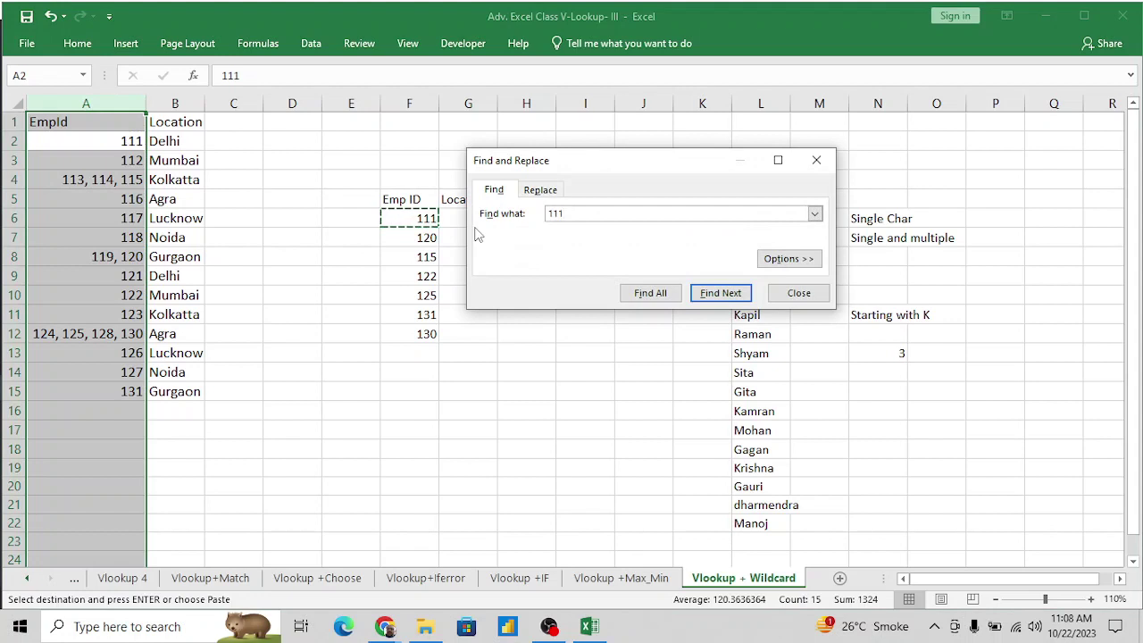
key("Escape")
Copy the location Delhi from B2 into G6 beside Emp ID 111.
key("Right")
key("ctrl+c")
key("Right")
key("Right")
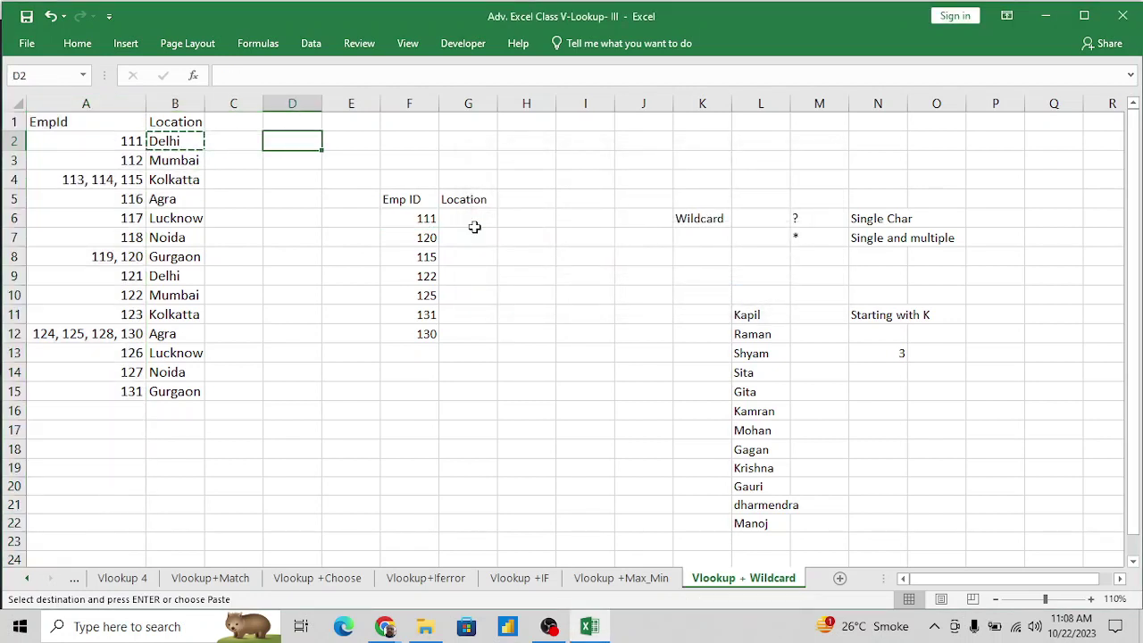
key("Right")
key("Right")
key("Down")
key("Down")
key("Down")
key("Down")
key("Right")
key("Return")
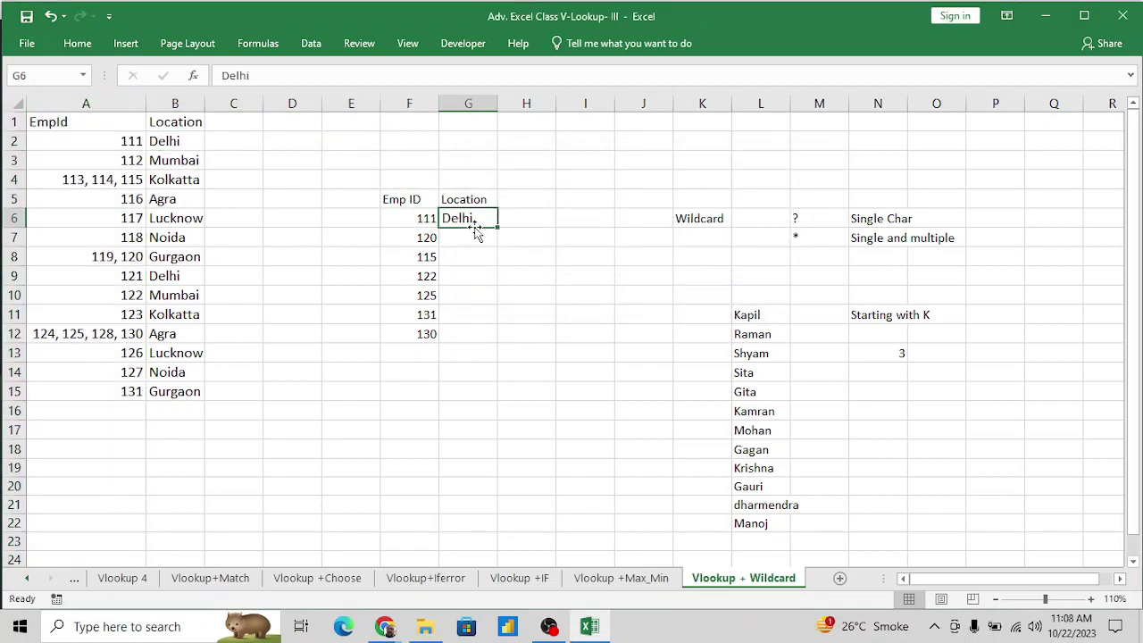
Copy Emp ID 115 from F8 and find it in the EmpId column A.
key("Down")
key("Down")
key("Left")
key("ctrl+c")
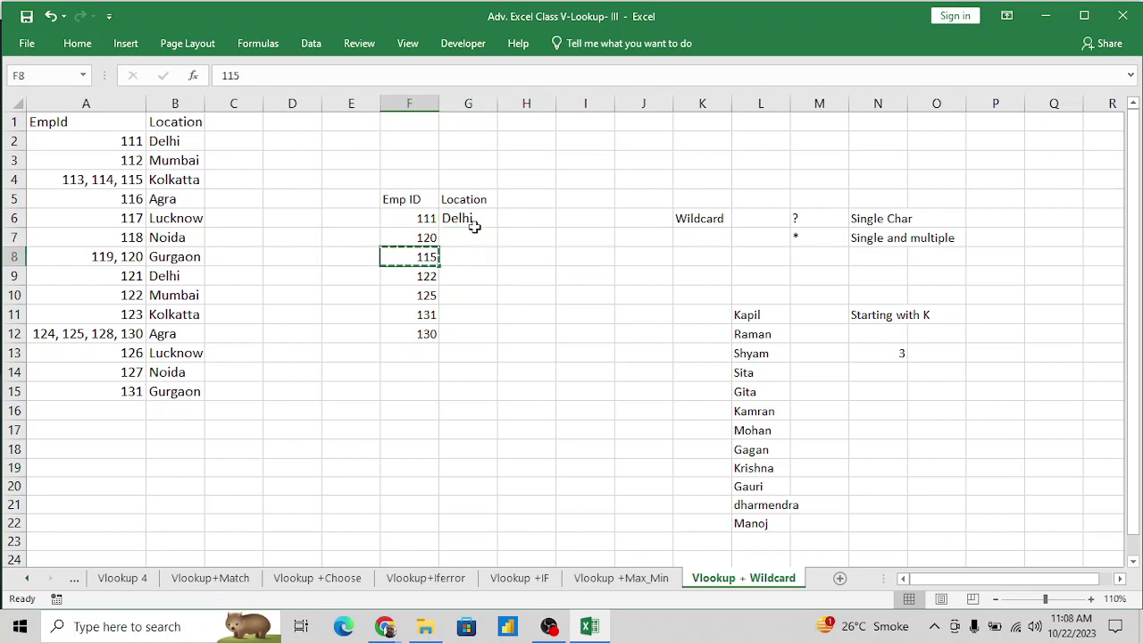
key("Left")
key("Left")
key("Left")
key("Left")
key("Left")
key("ctrl+space")
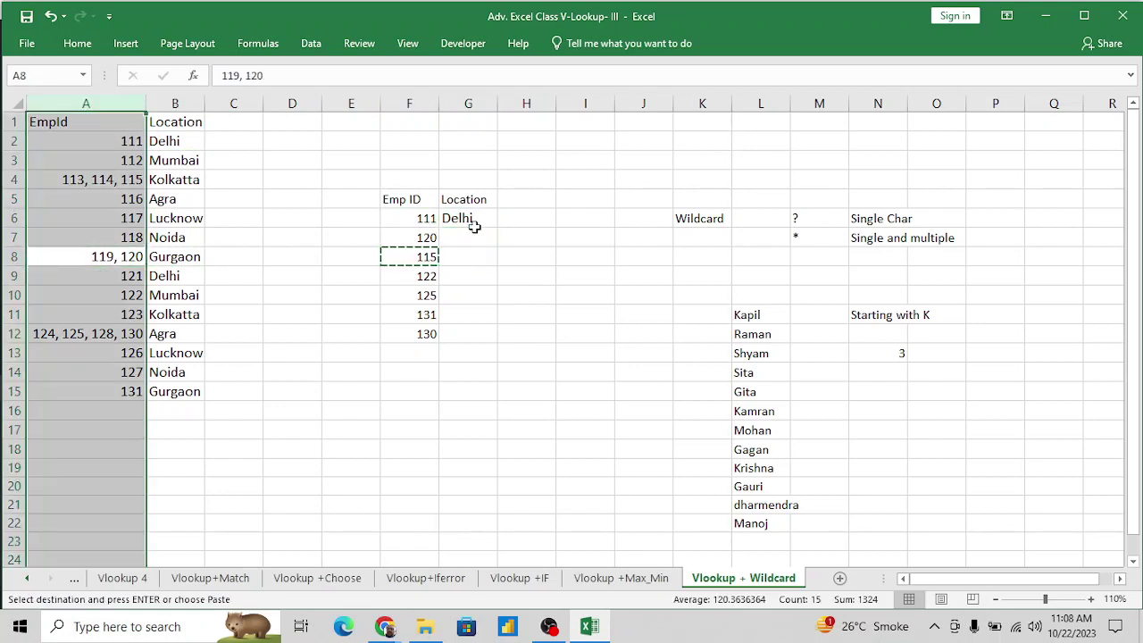
key("ctrl+f")
key("ctrl+v")
key("Return")
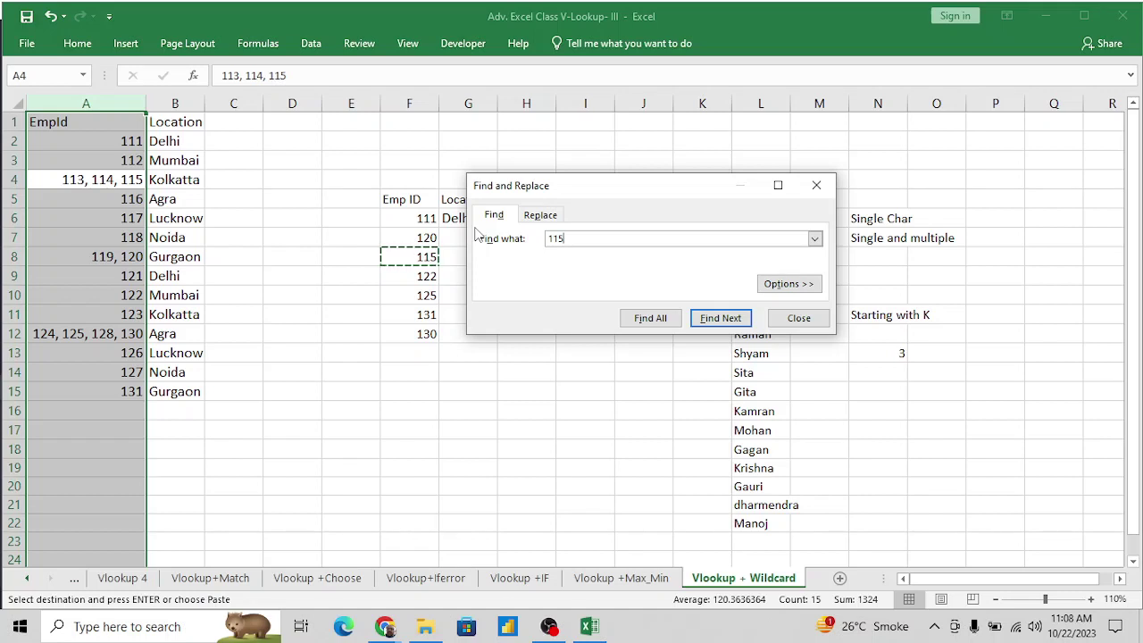
key("Escape")
Replace the pasted location in G6 with a VLOOKUP formula that uses F6 as its lookup value.
key("Right")
key("Right")
key("Right")
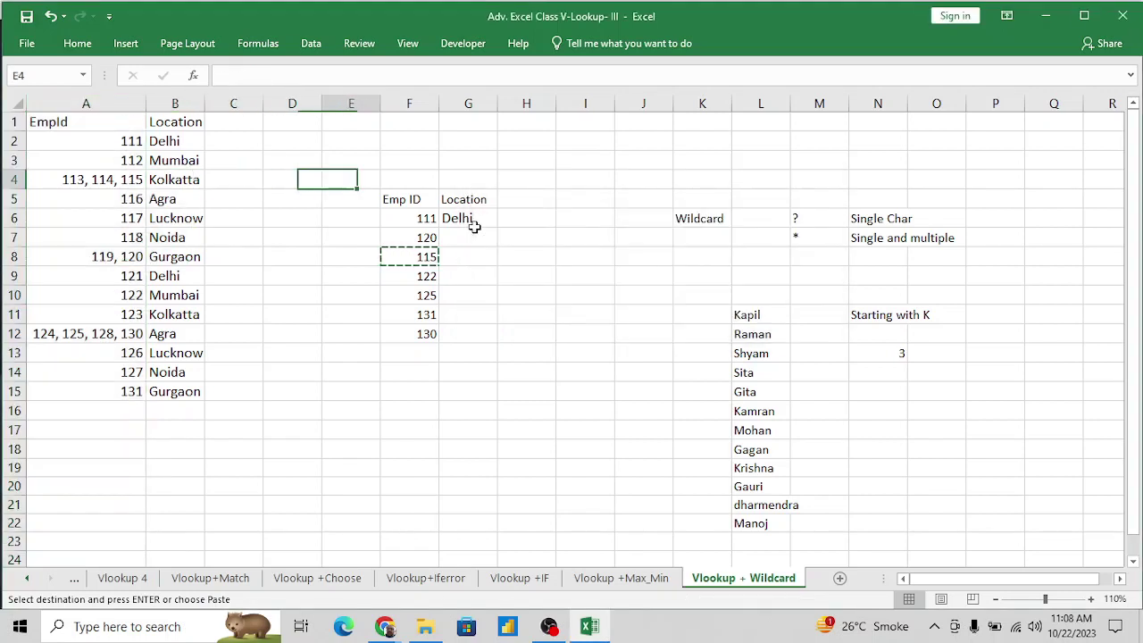
key("Right")
key("Down")
key("Right")
key("Down")
key("Right")
key("BackSpace")
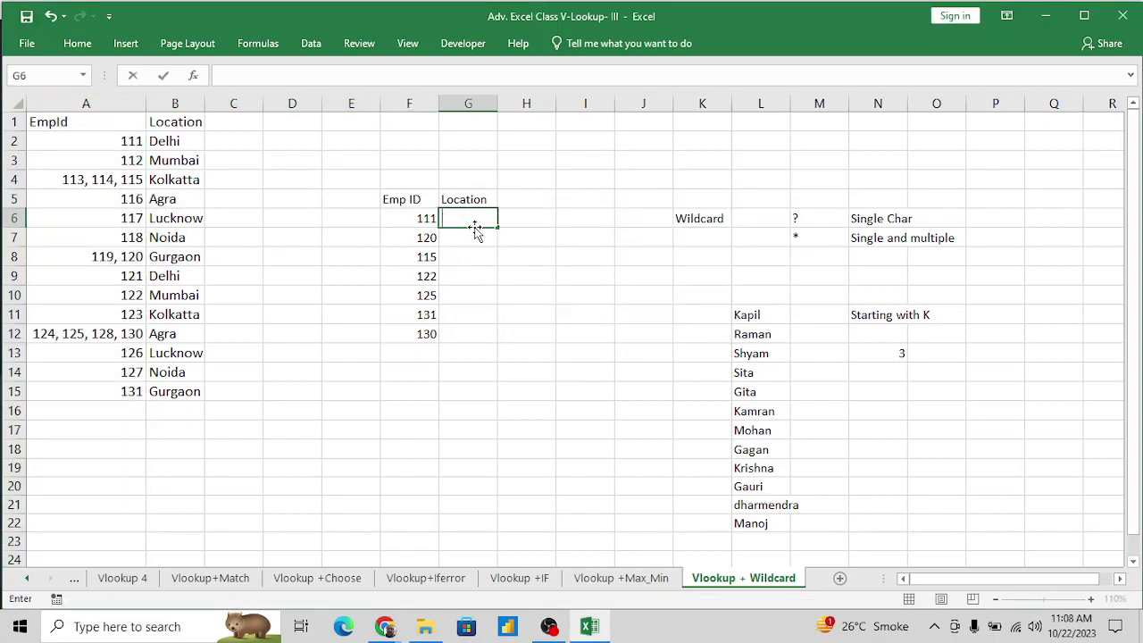
key("Escape")
type("=vl")
key("Tab")
key("Left")
type(",")
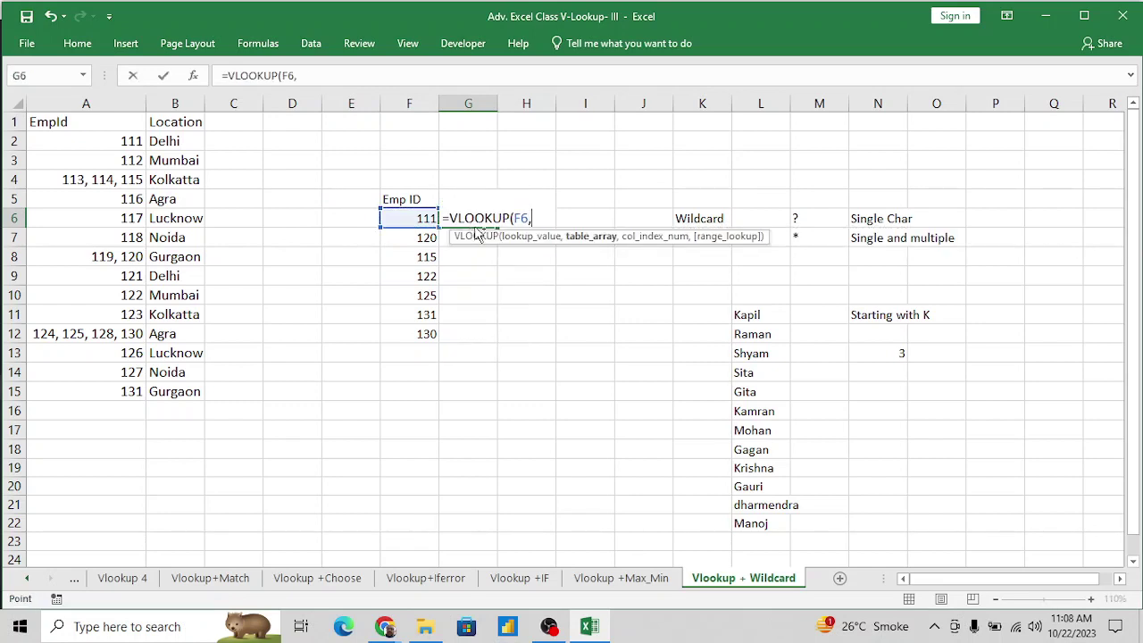
Complete the VLOOKUP in G6 with the absolute table range $A$1:$B$15, column index 2 and range lookup 0.
key("Left")
key("Left")
key("Left")
key("Left")
key("Left")
key("Left")
key("Up")
key("Up")
key("Up")
key("Up")
key("Up")
key("shift+Right")
key("ctrl+shift+Down")
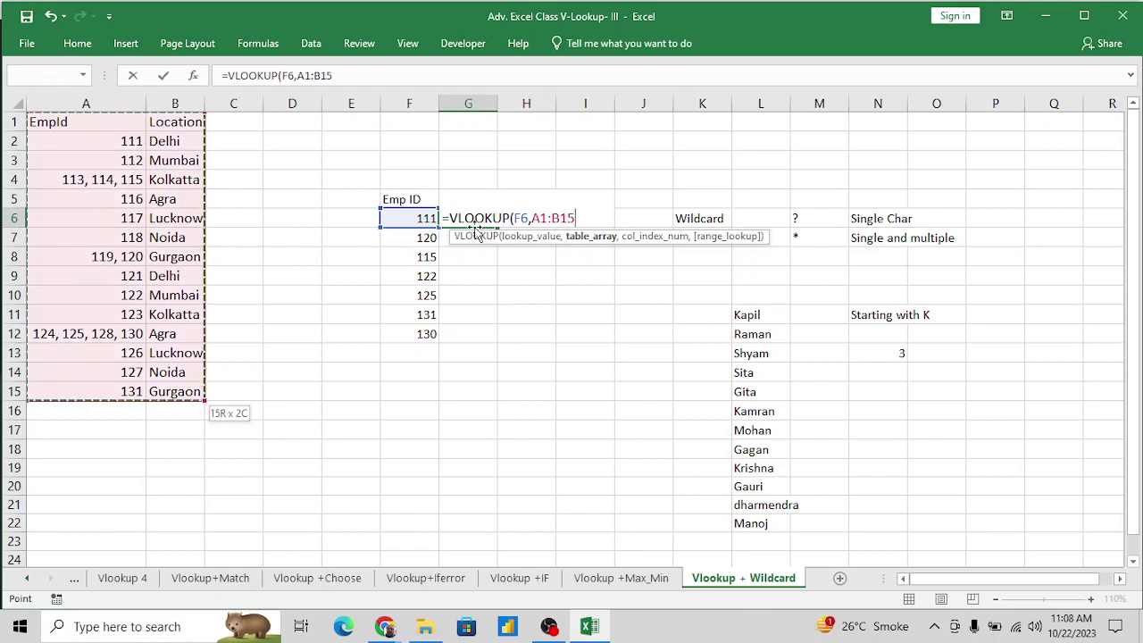
key("F4")
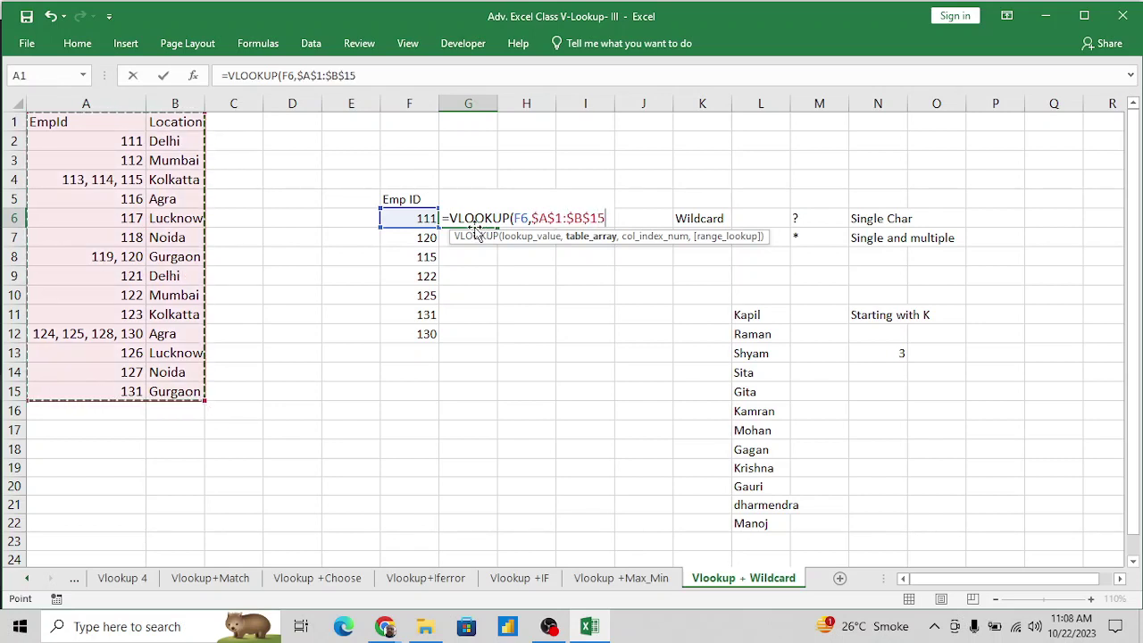
type(",2,0")
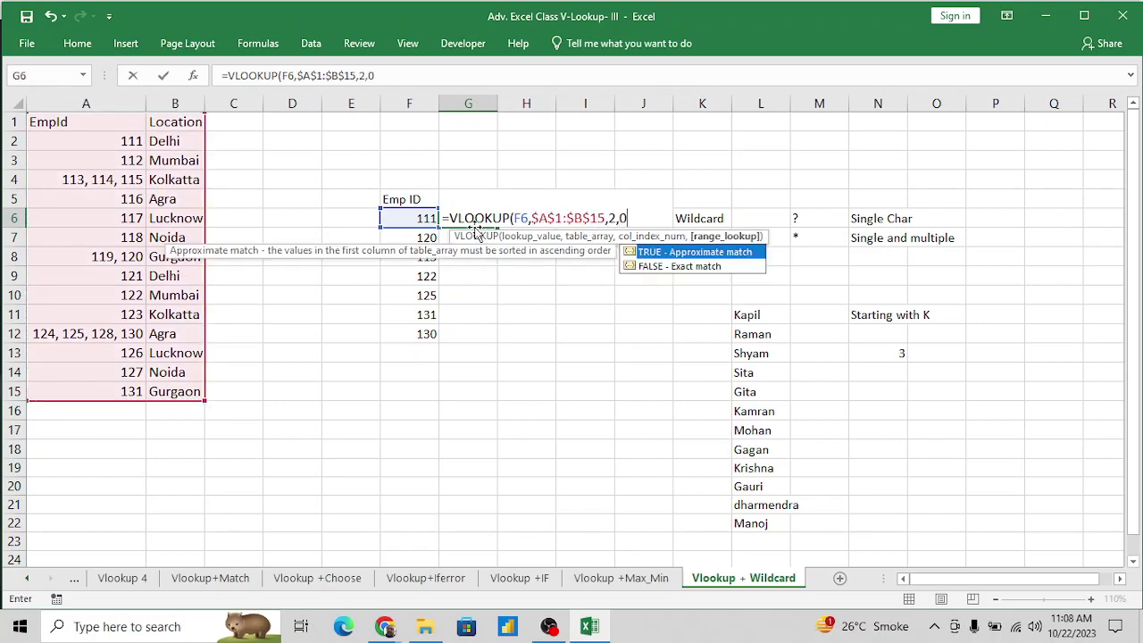
key("Return")
Fill the VLOOKUP formula from G6 down through G12.
left_click(475, 226)
key("shift+Down")
key("shift+Down")
key("shift+Down")
key("shift+Down")
key("shift+Down")
key("shift+Down")
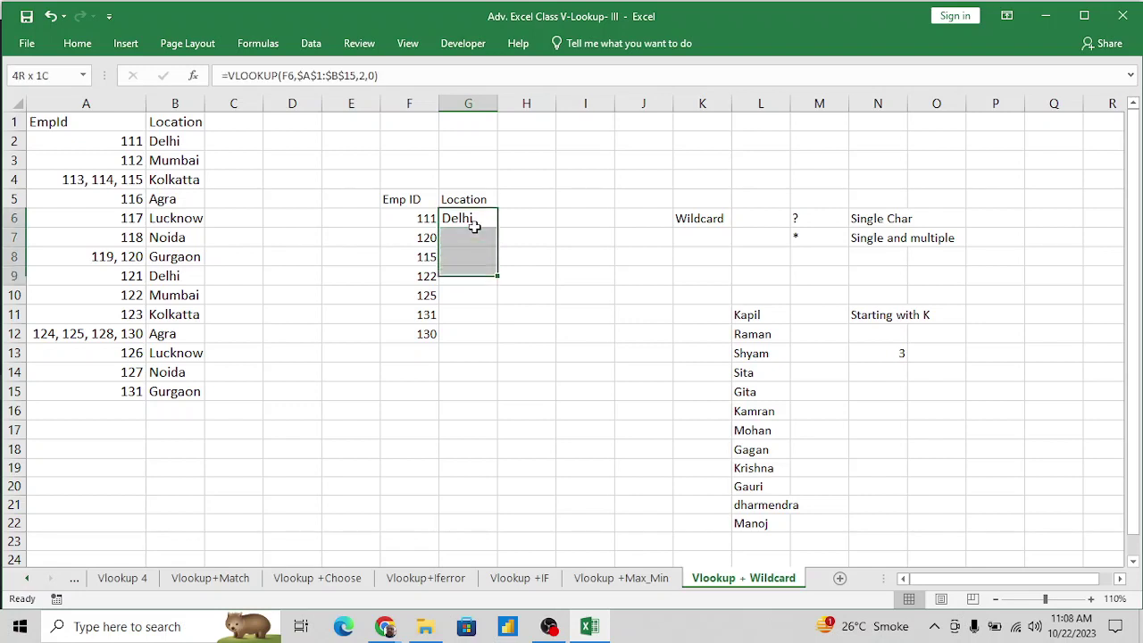
key("ctrl+d")
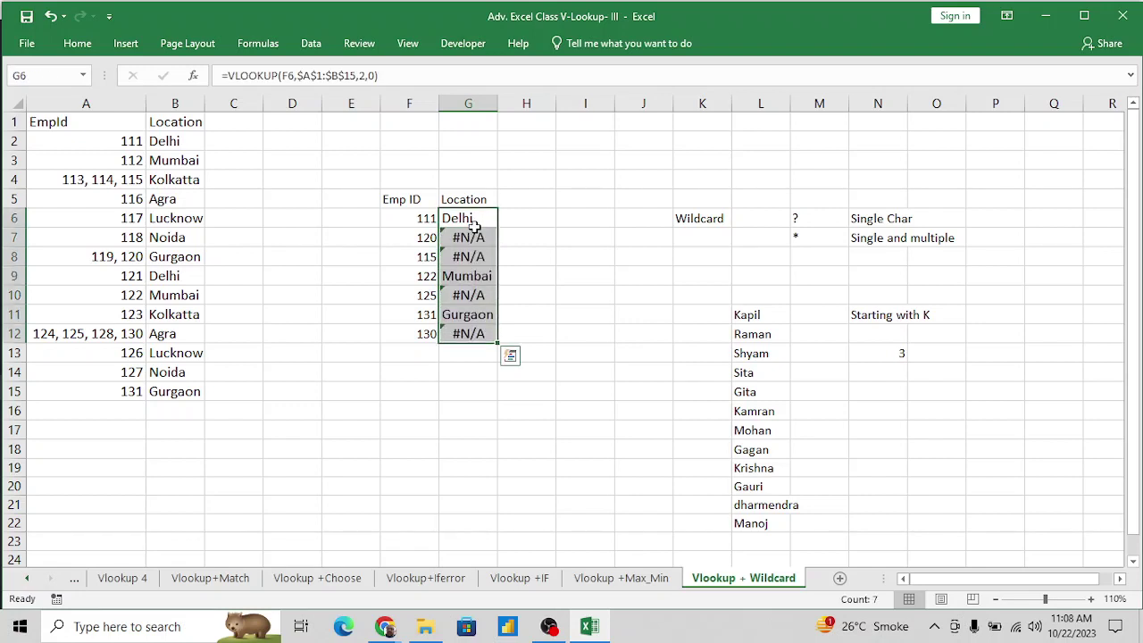
Compare the lookup results in G6:G8 with the combined EmpId entry in A8 and its location in B8.
key("Down")
key("Down")
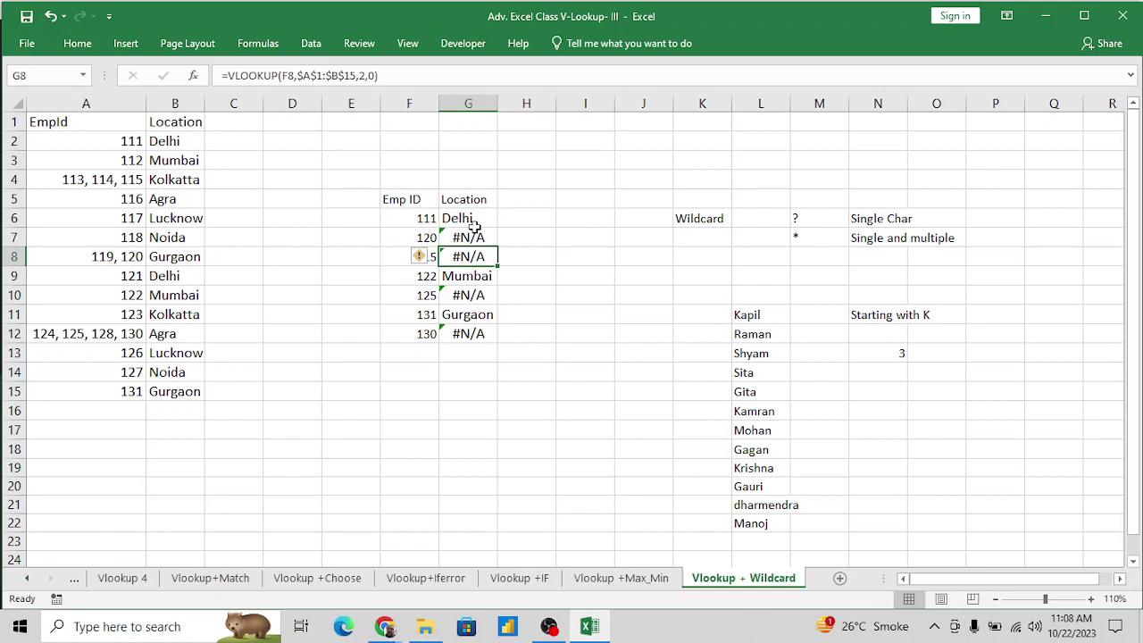
left_click(467, 233)
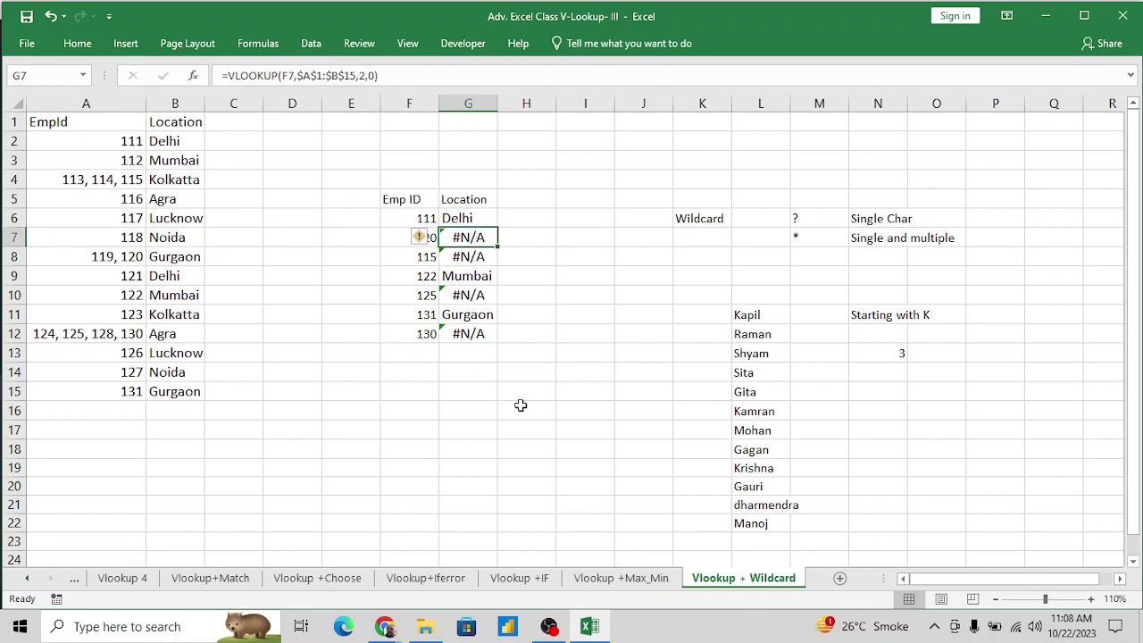
left_click(561, 372)
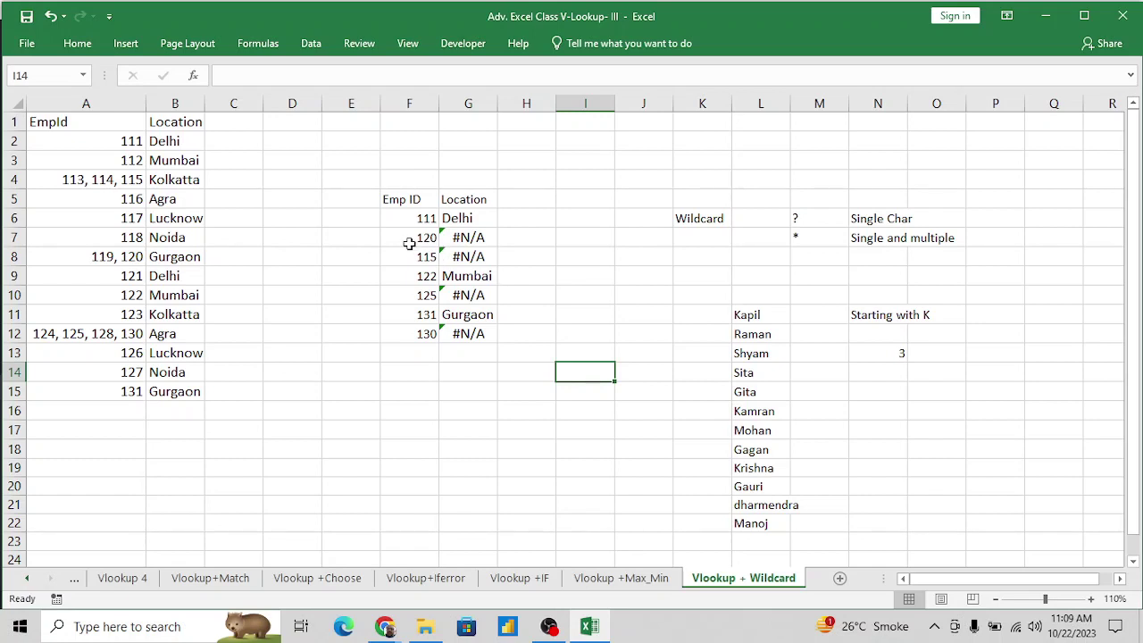
left_click(138, 257)
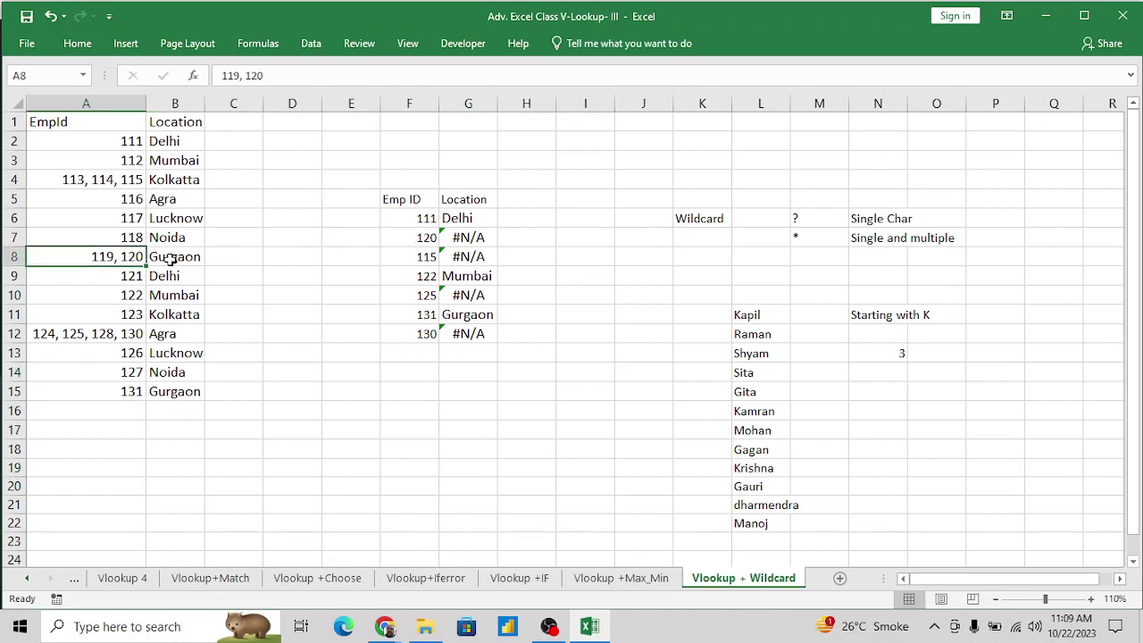
left_click(170, 258)
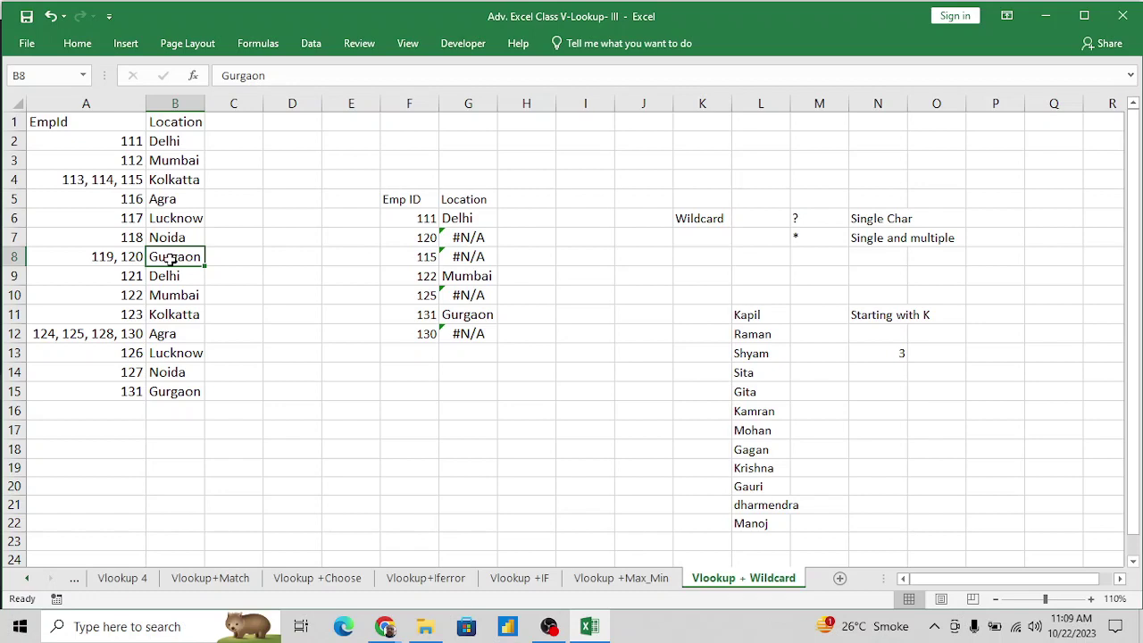
left_click(477, 232)
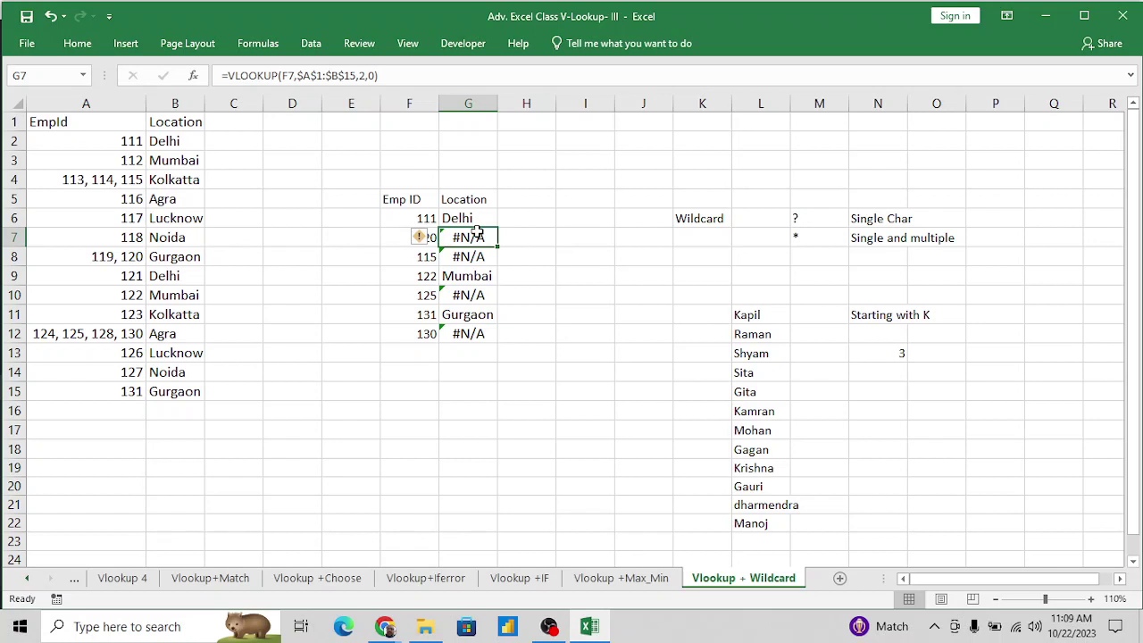
key("Up")
key("Up")
key("Down")
key("Down")
key("Down")
key("Up")
key("Up")
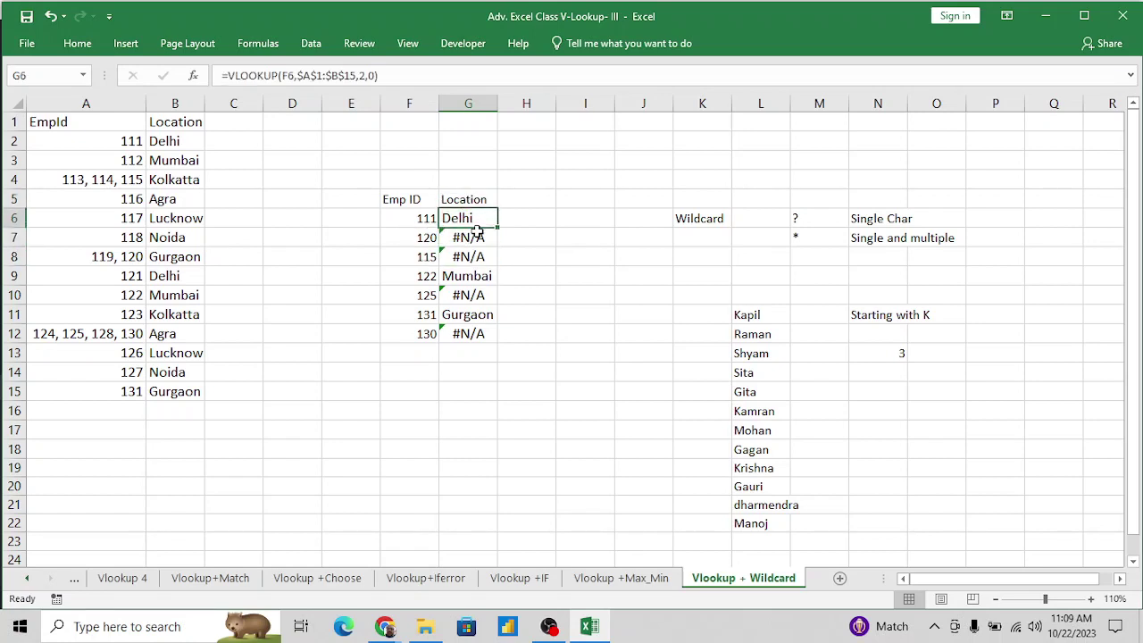
key("Down")
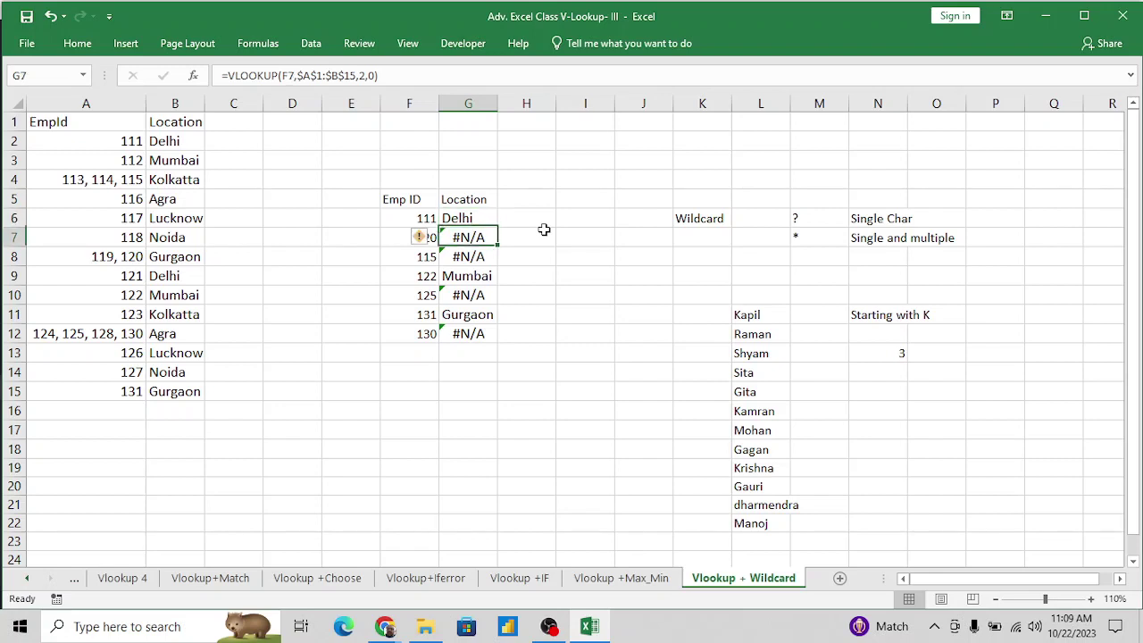
key("Up")
key("Down")
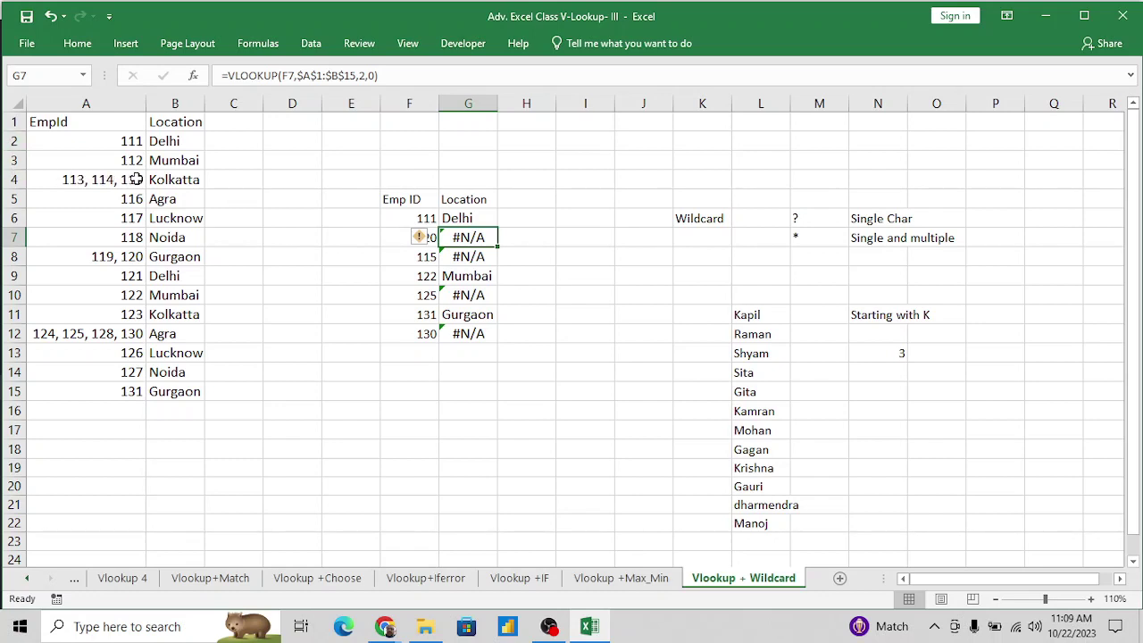
Copy the Location header from G5 into H5 to start a second result column.
left_click(457, 273)
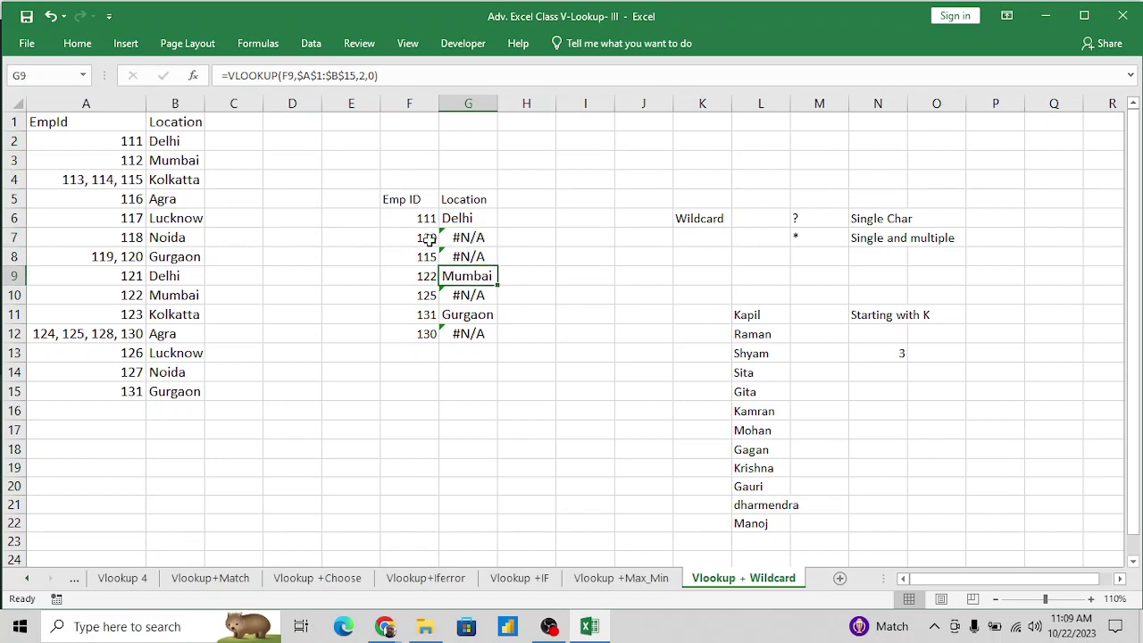
left_click(93, 256)
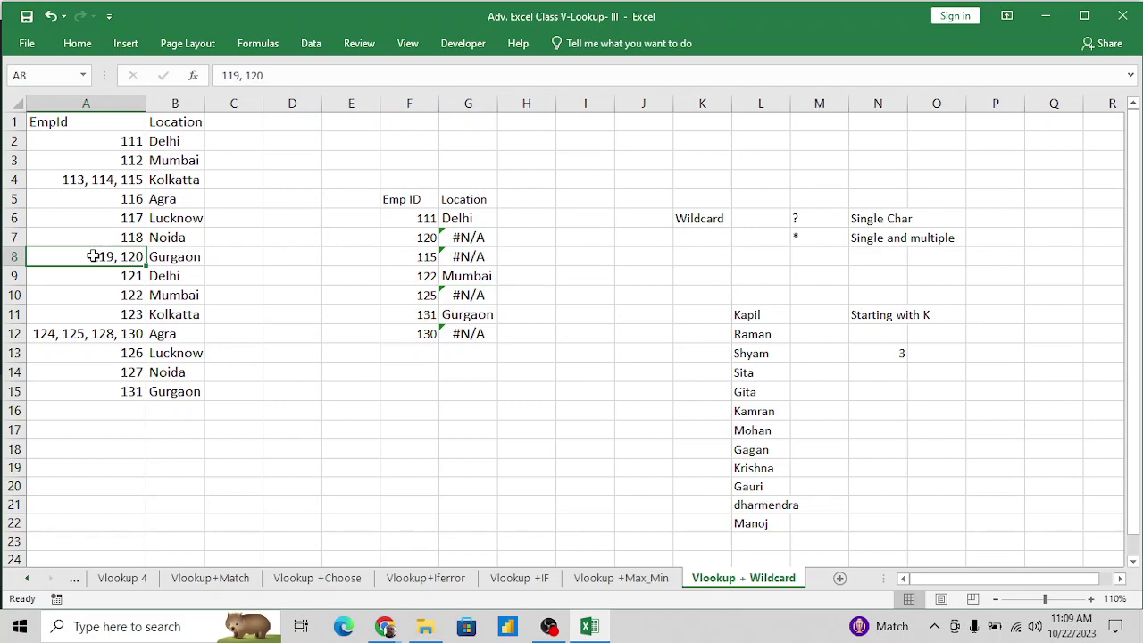
key("Right")
key("Right")
key("Right")
key("Right")
key("Right")
key("Right")
key("Up")
key("Up")
key("Up")
key("Down")
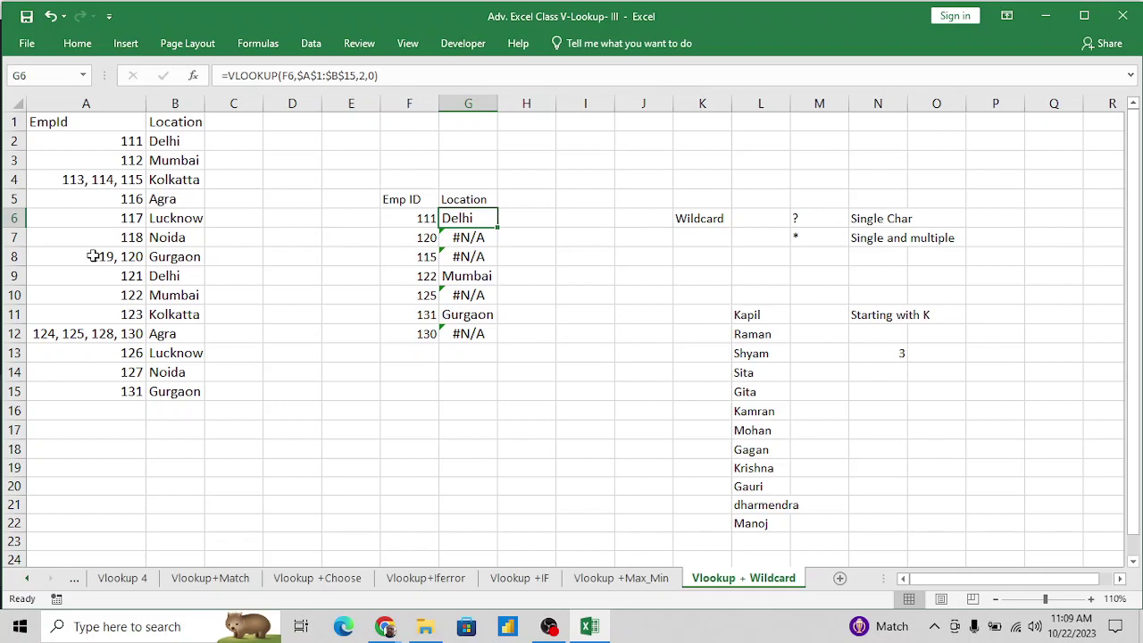
key("Up")
key("Right")
key("Left")
key("ctrl+c")
key("Right")
key("Return")
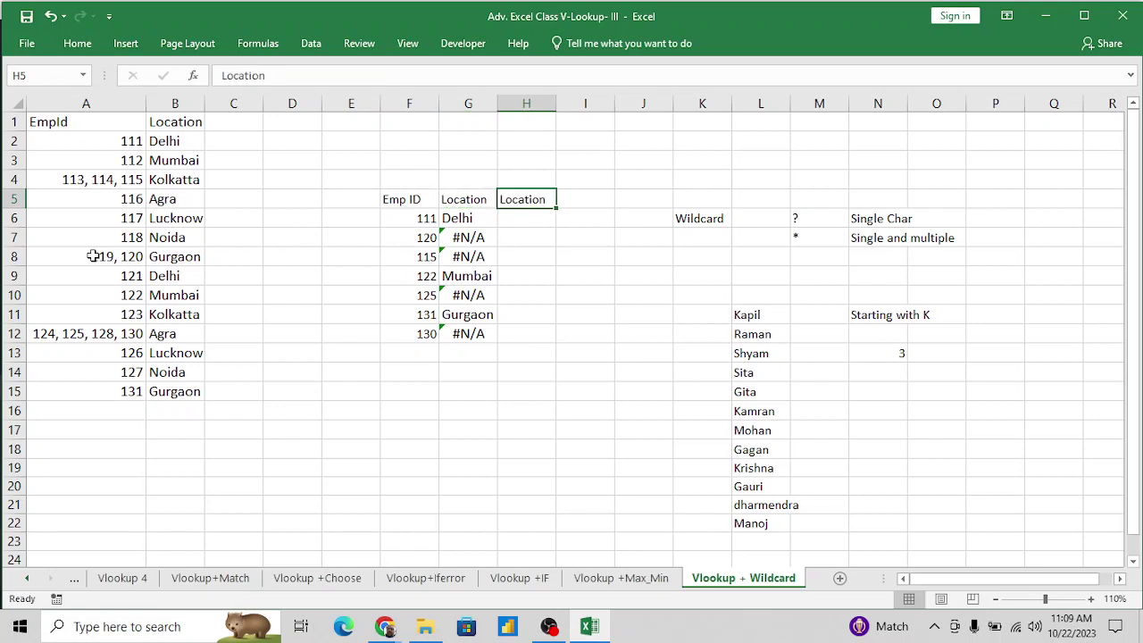
Start a VLOOKUP formula in H6 with F6 as the lookup value.
key("Down")
type("=")
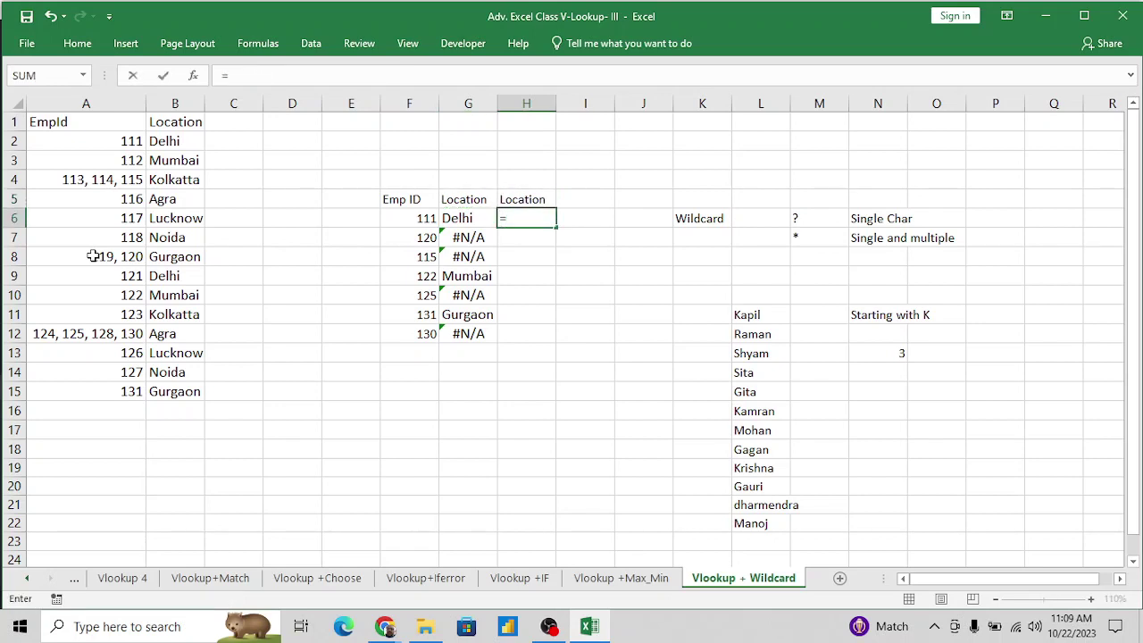
type("vl")
key("Tab")
key("Left")
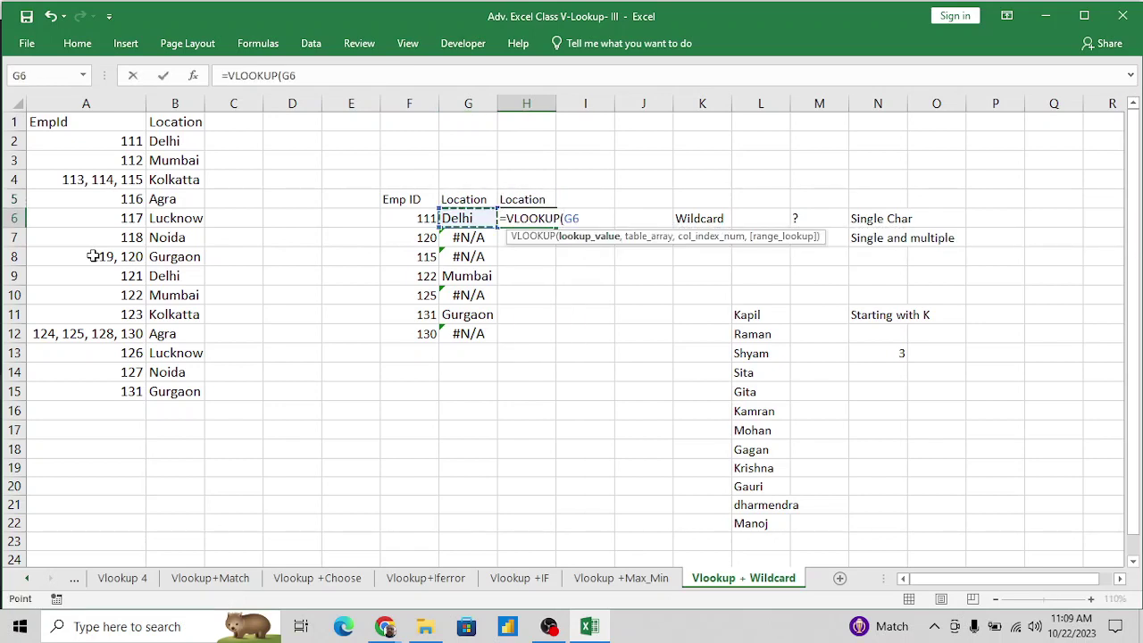
key("Left")
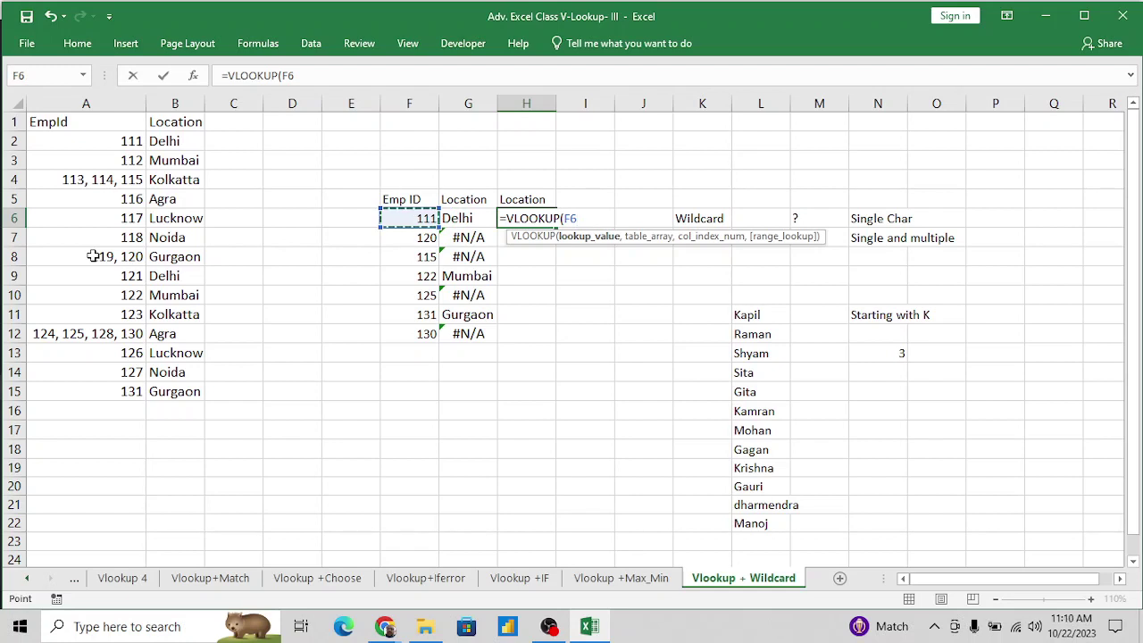
Complete the H6 VLOOKUP with the absolute table range $A$1:$B$15, column index 2 and range lookup 0.
type(",")
key("Left")
key("Left")
key("Left")
key("Left")
key("Left")
key("Left")
key("Left")
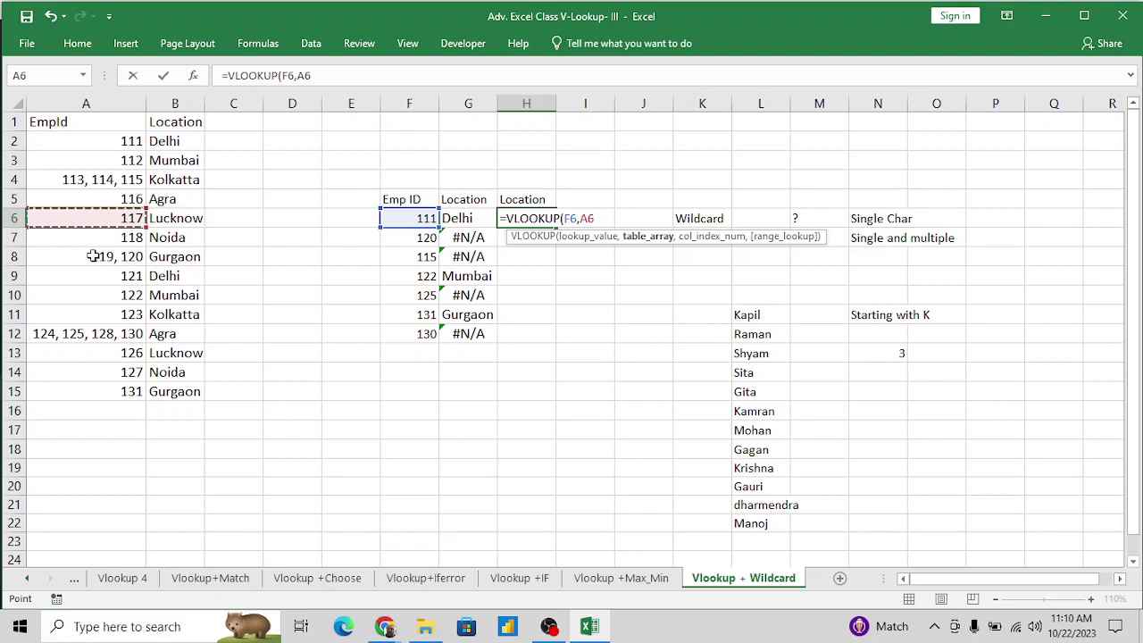
key("ctrl+Up")
key("shift+Right")
key("ctrl+shift+Down")
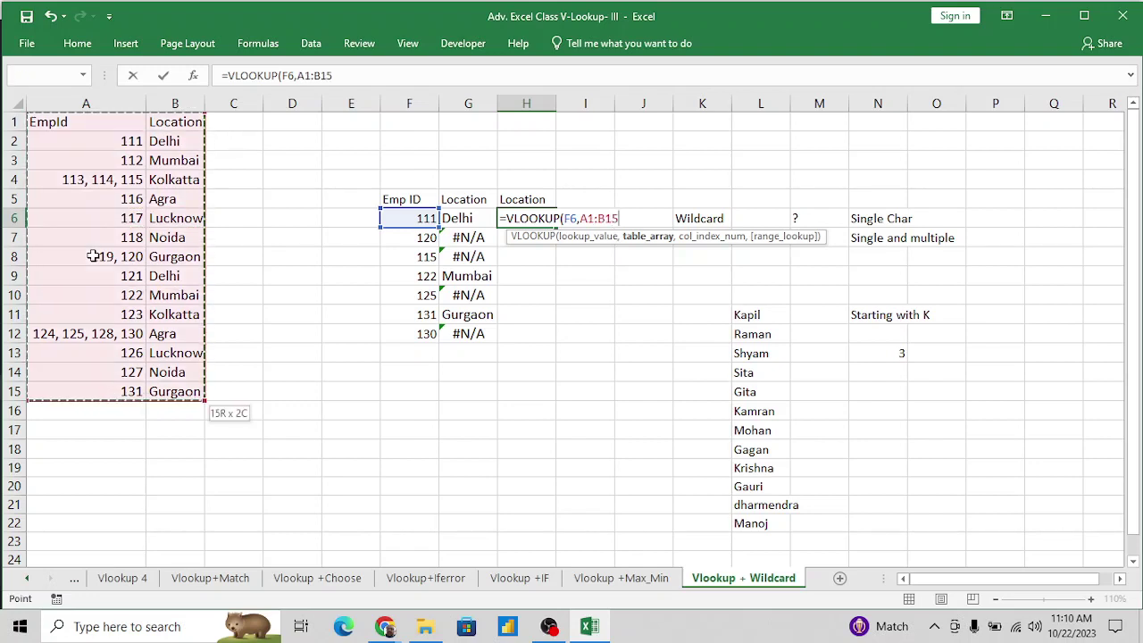
key("F4")
type(",")
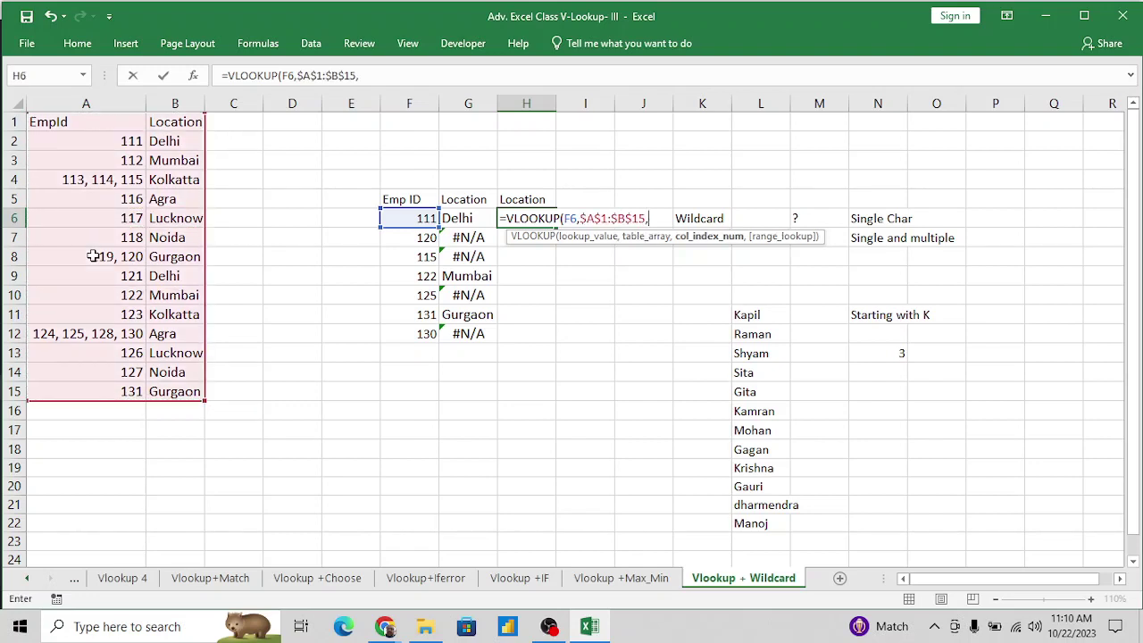
type("2,0")
key("Return")
Fill the VLOOKUP formula from H6 down through H12.
key("Left")
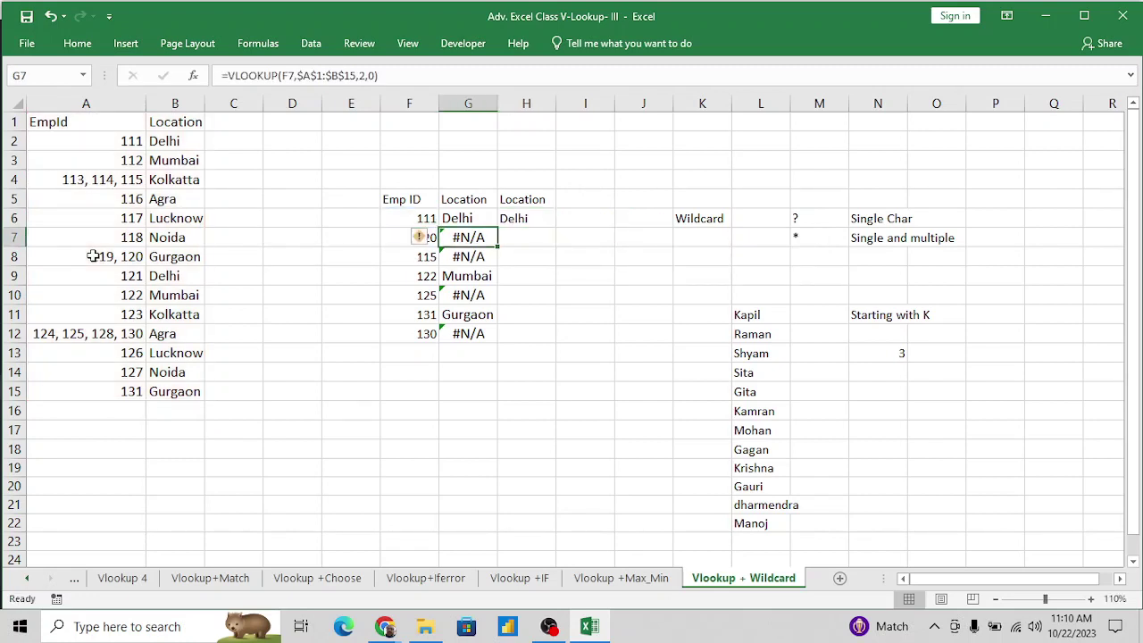
key("ctrl+Down")
key("Right")
key("ctrl+shift+Up")
key("ctrl+d")
key("Down")
key("Up")
key("Up")
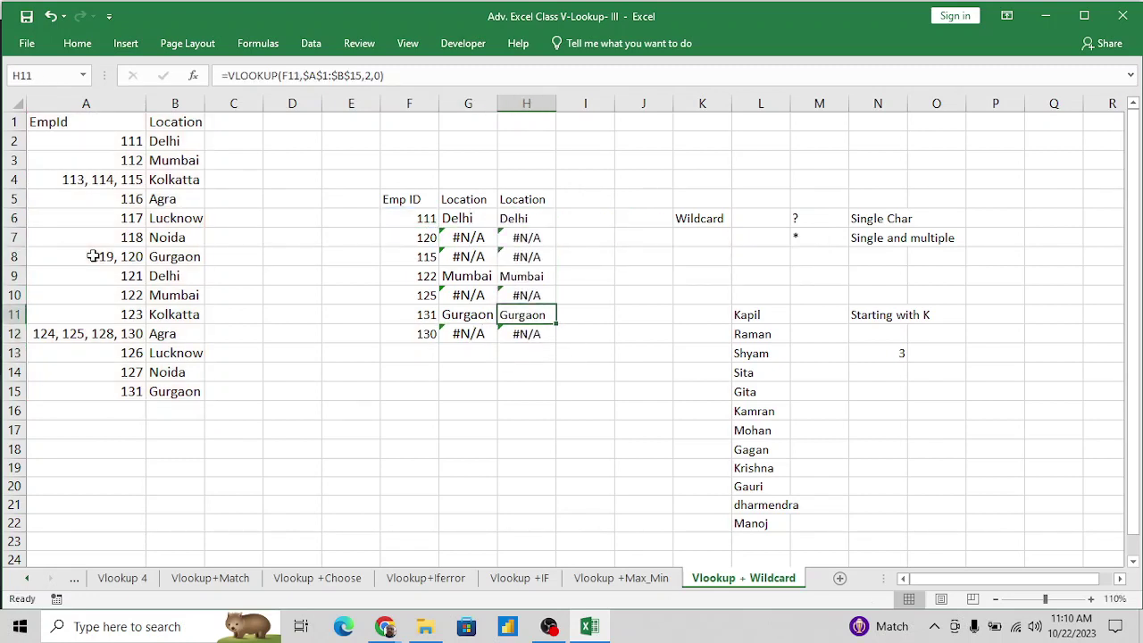
Change the lookup value in H6's VLOOKUP to "*"&F6&"*" so it matches IDs inside combined entries.
key("ctrl+Up")
key("ctrl+Up")
key("Down")
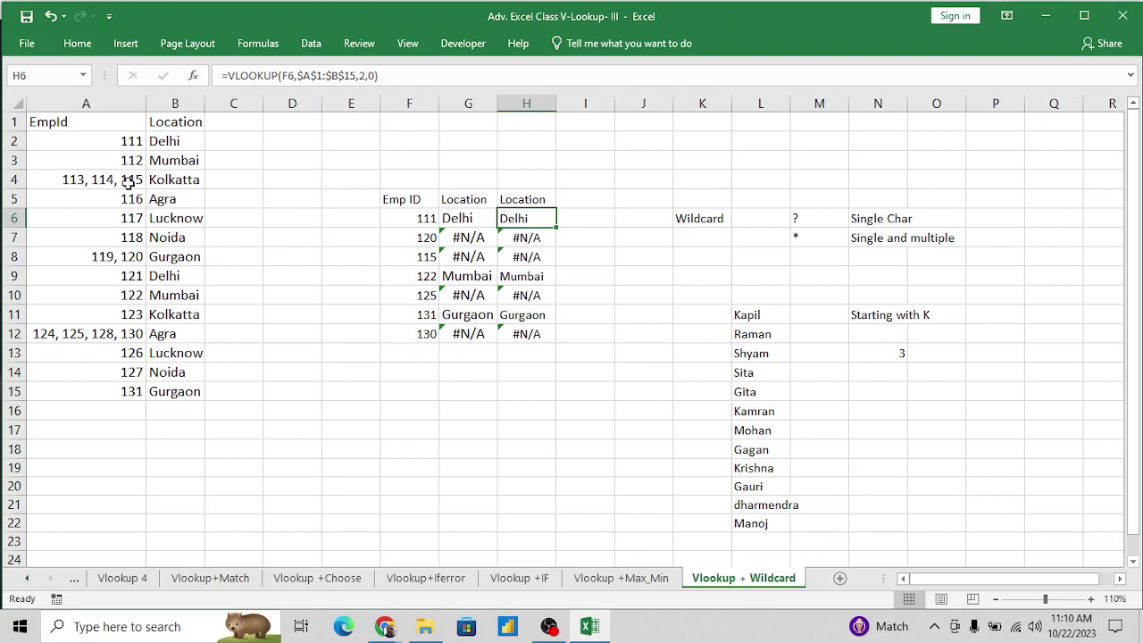
left_click(280, 75)
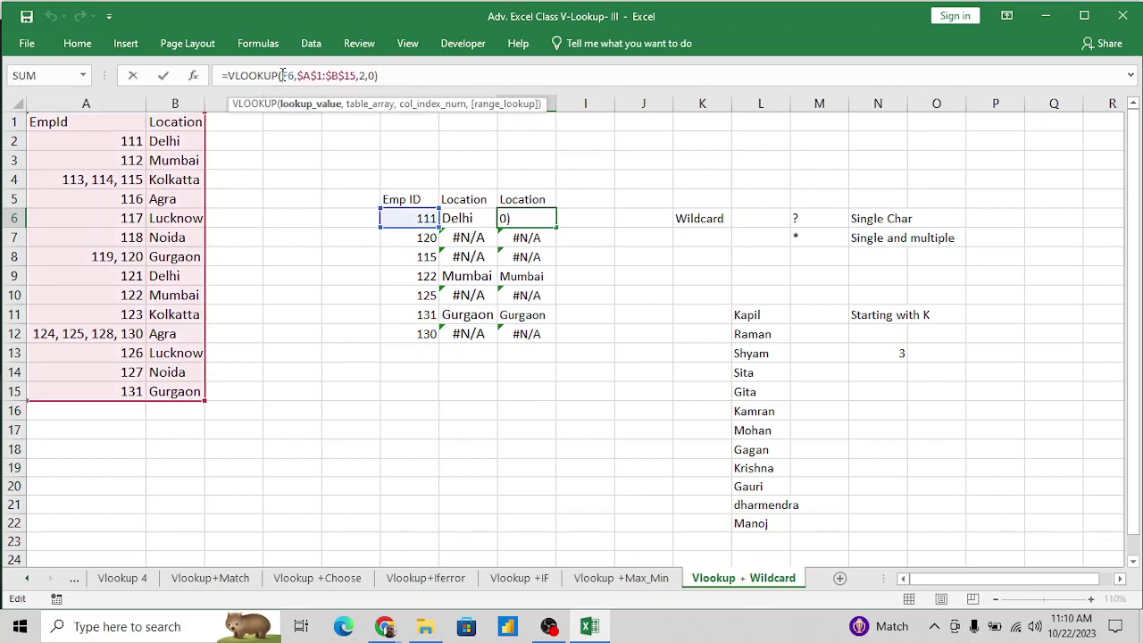
type("\"*\"")
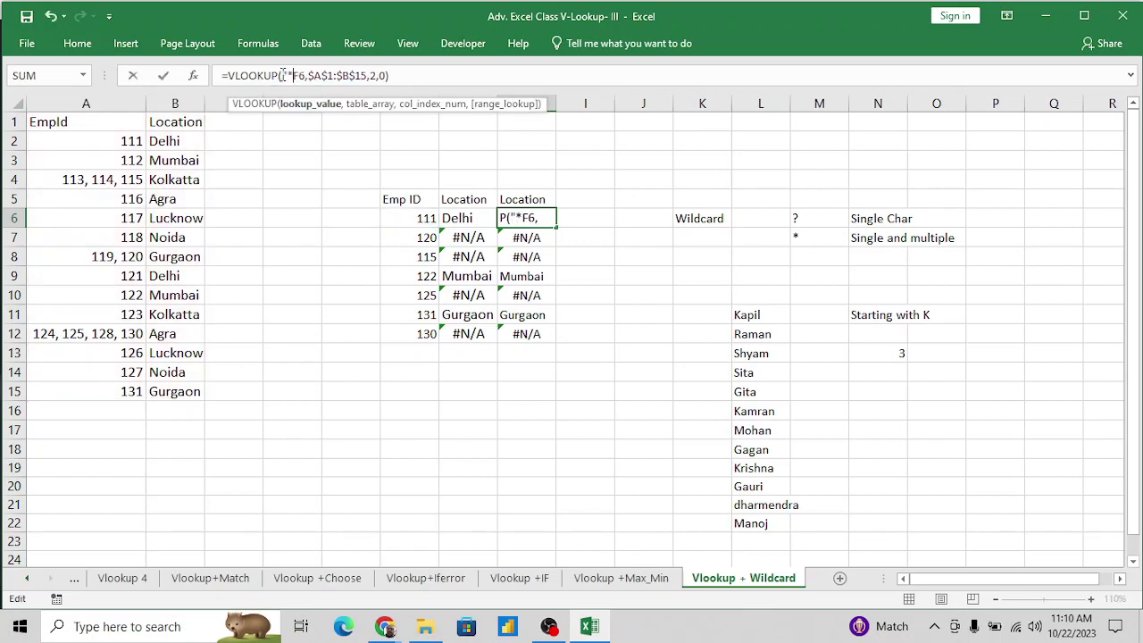
type("&F6")
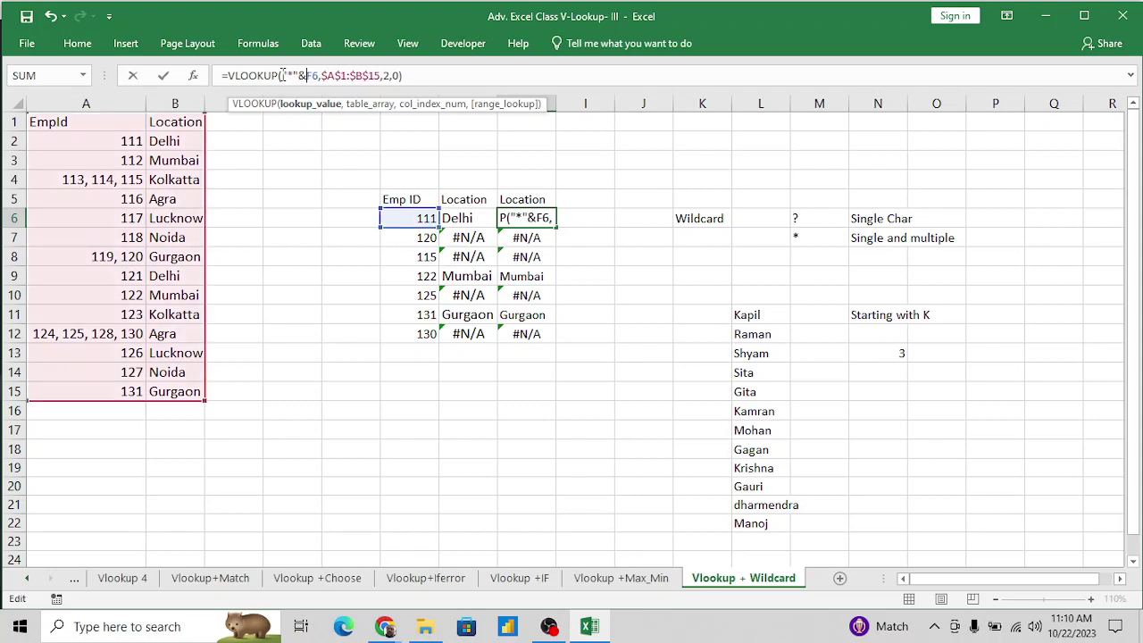
type("&")
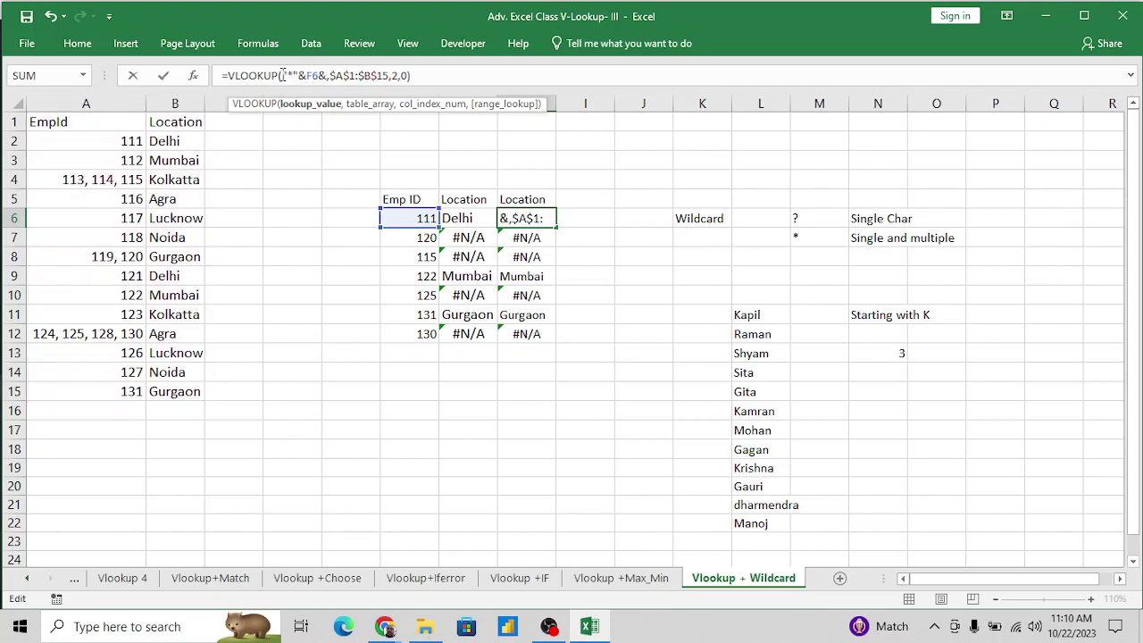
type("\"")
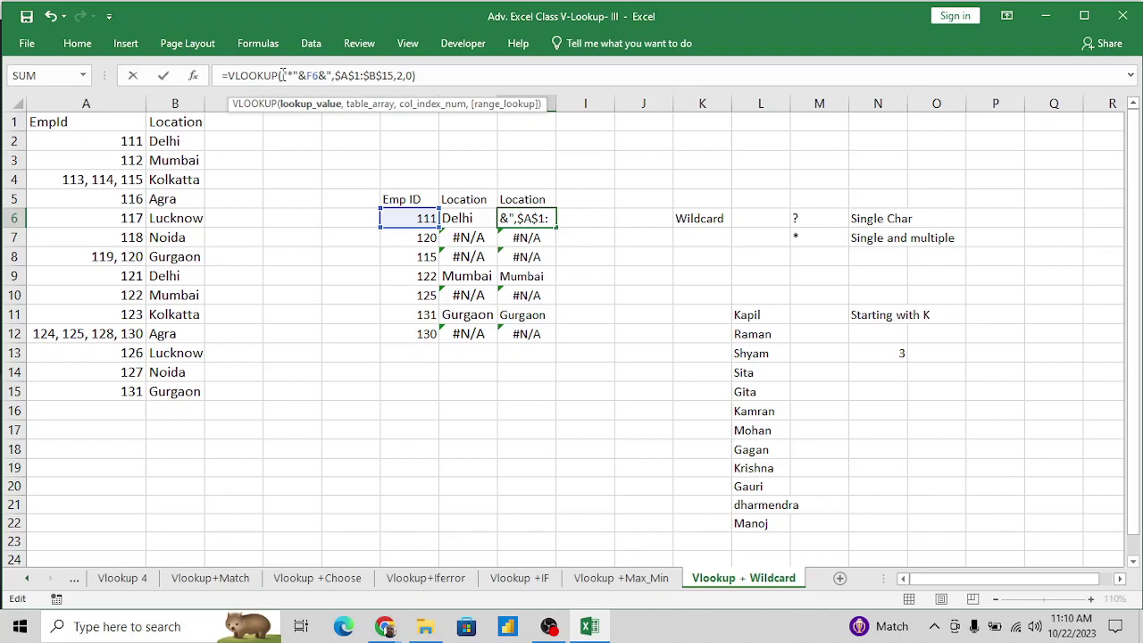
type("8\"")
key("BackSpace")
key("BackSpace")
type("*\"")
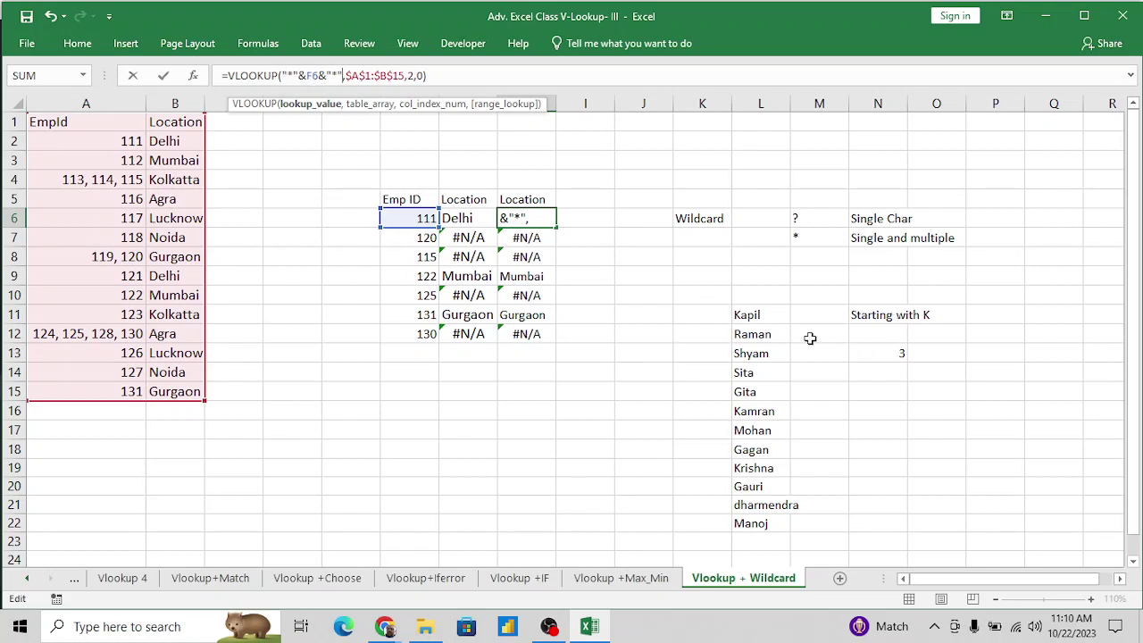
key("Return")
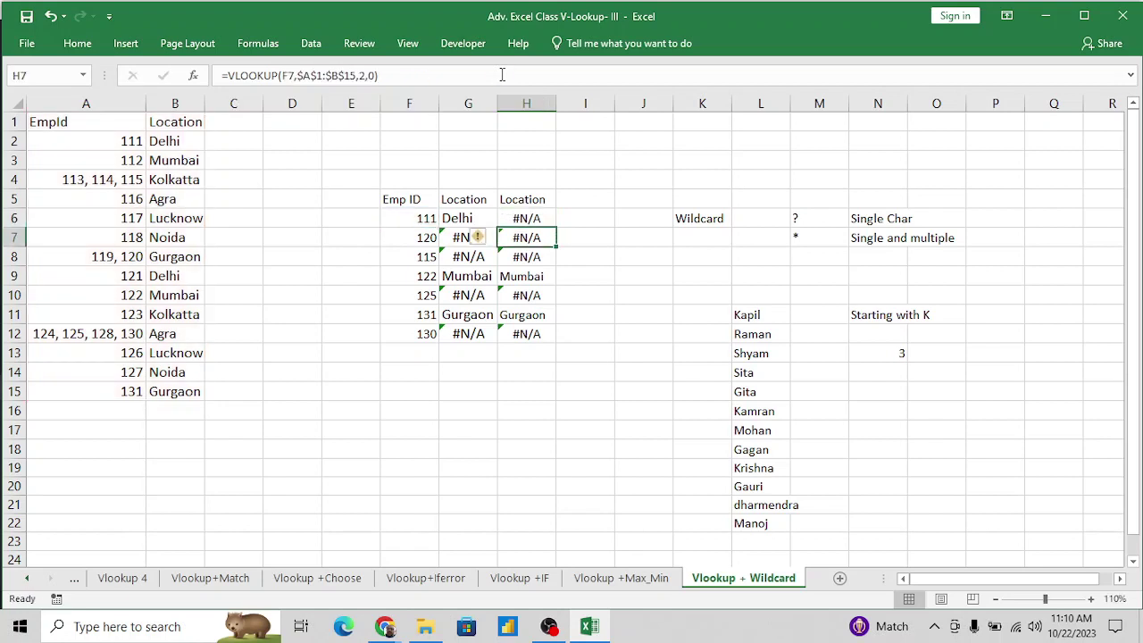
Change the COUNTIF criterion in N13 to "*K*".
left_click(888, 352)
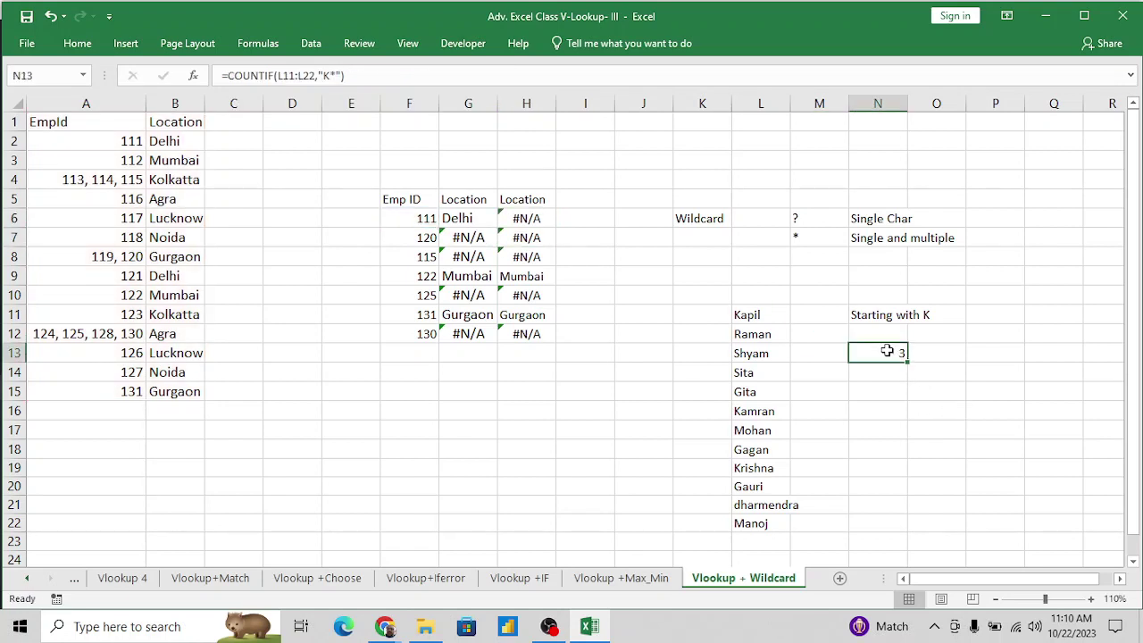
left_click(325, 76)
type("*")
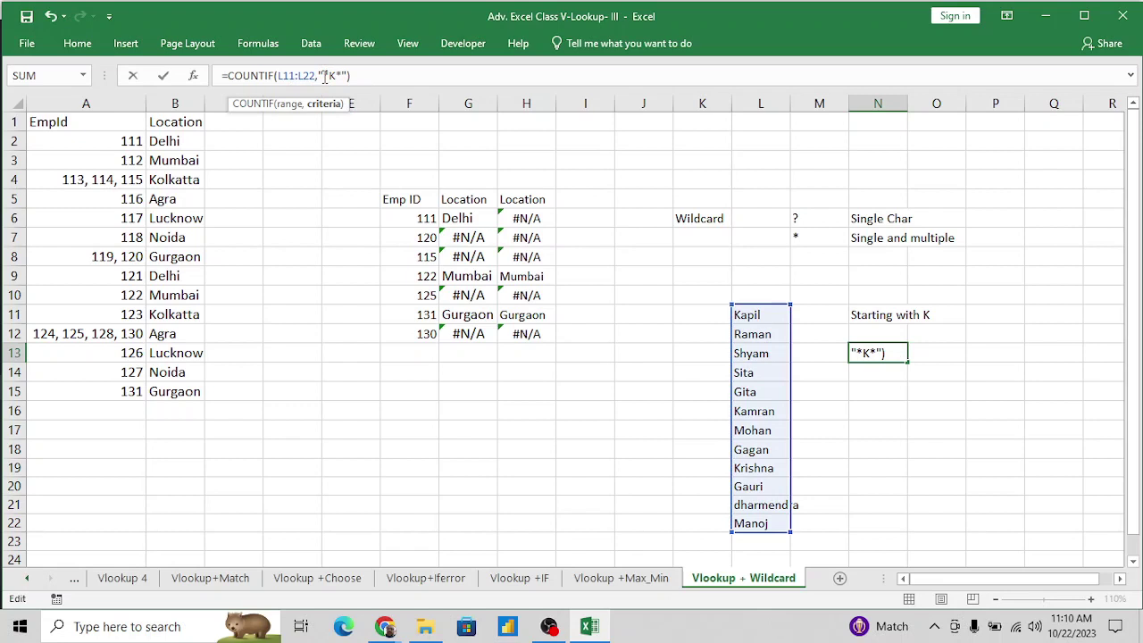
key("Return")
key("Up")
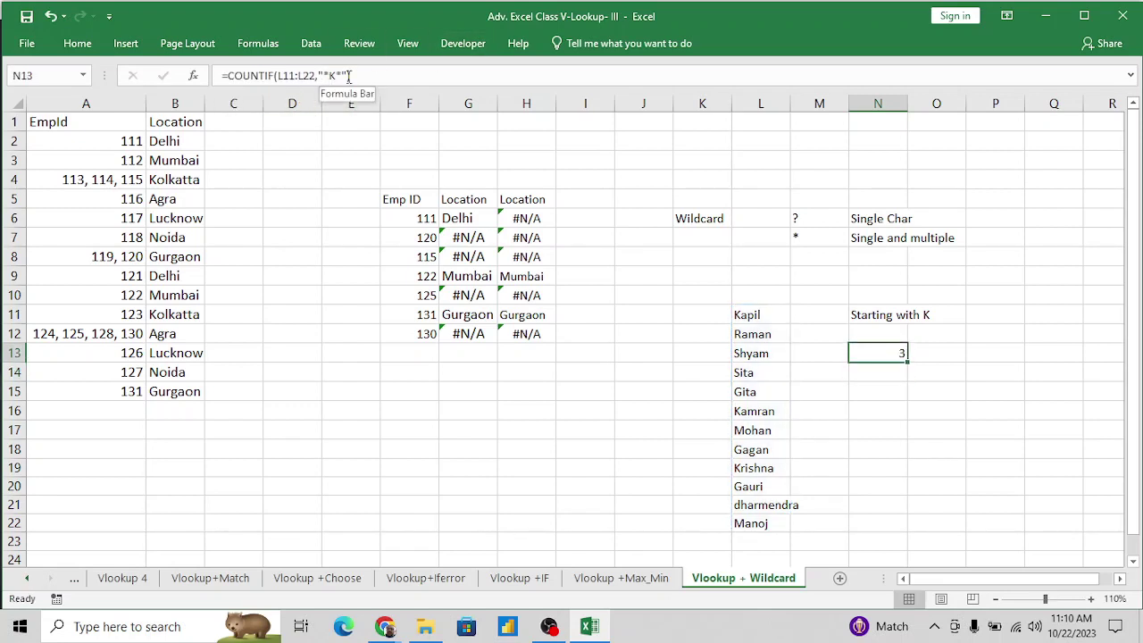
Fill the wildcard VLOOKUP formula from H6 down through H12 and compare its results with column G.
left_click(535, 219)
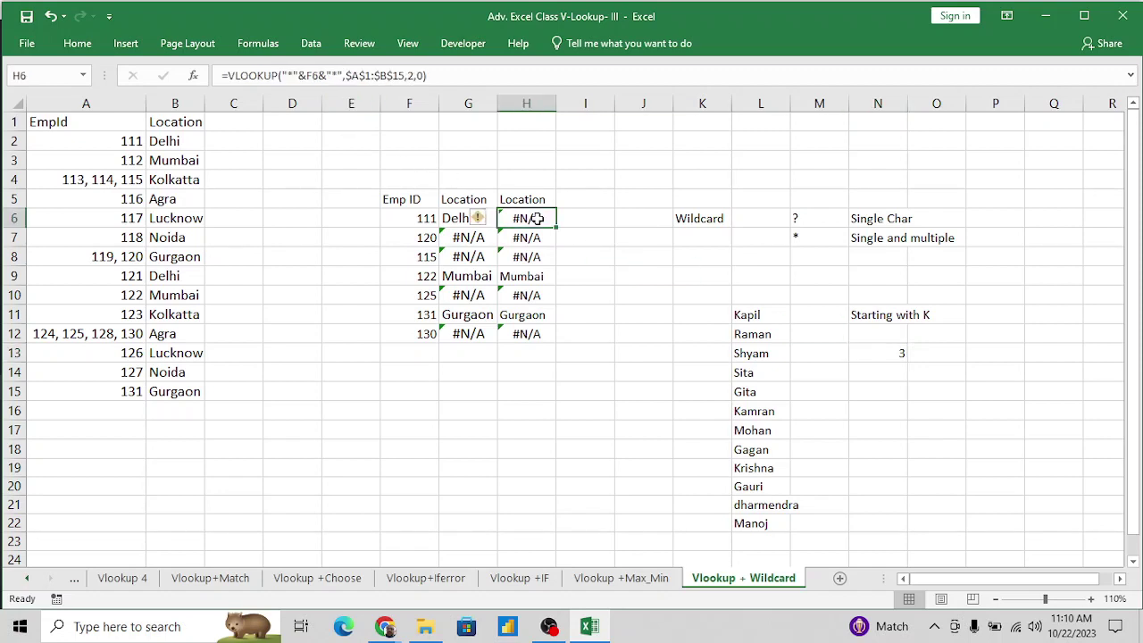
left_click(326, 75)
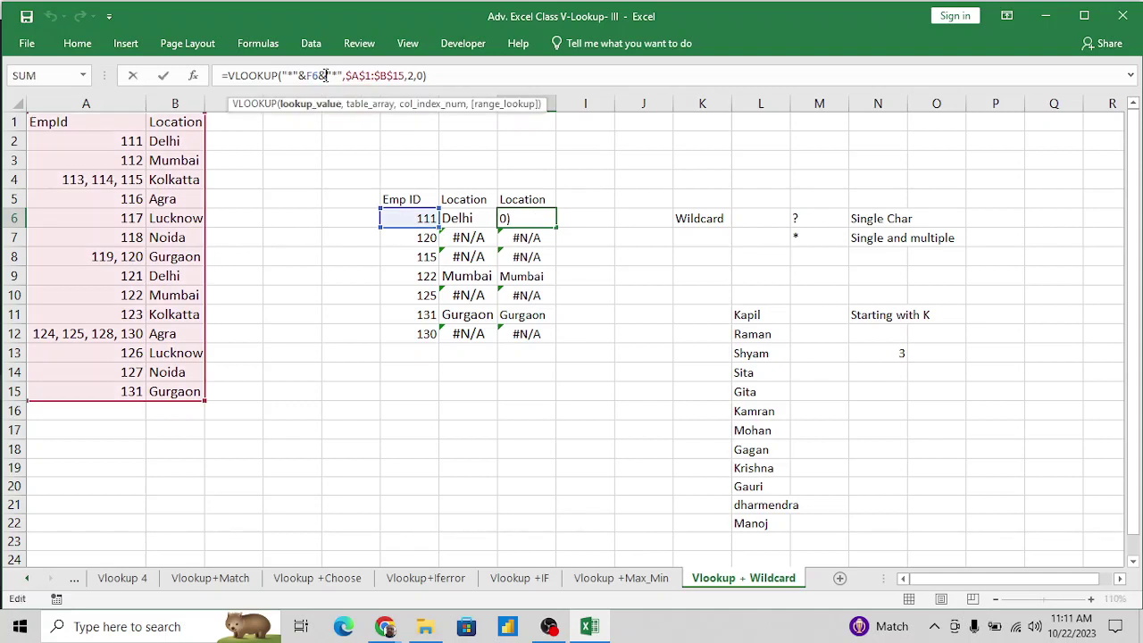
key("ctrl+Return")
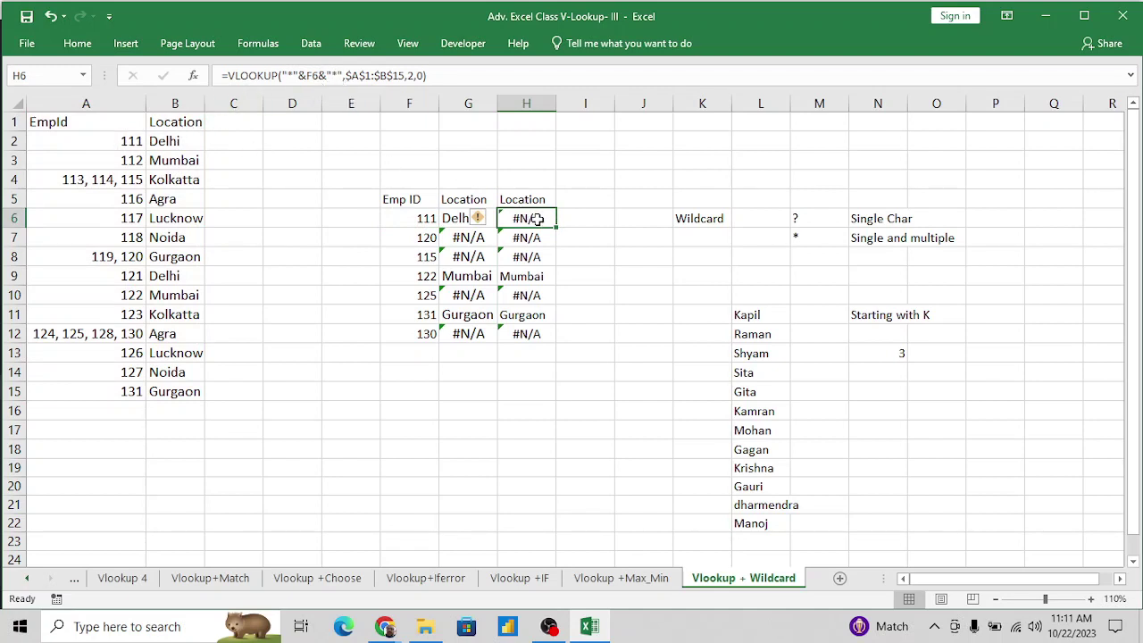
key("ctrl+shift+Down")
key("ctrl+v")
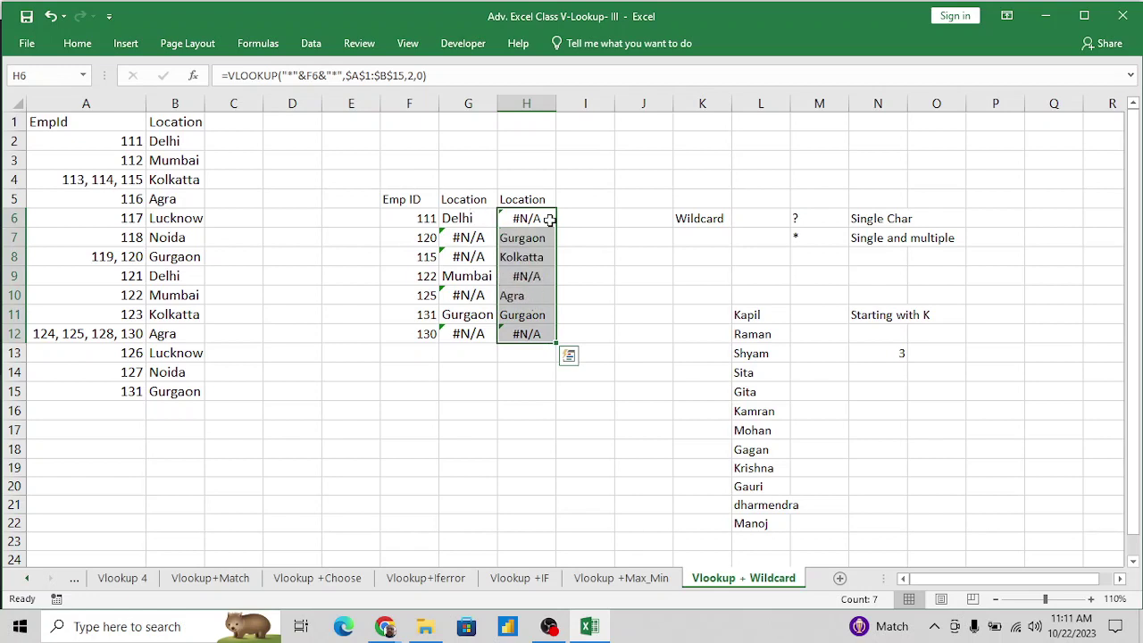
key("Down")
key("Left")
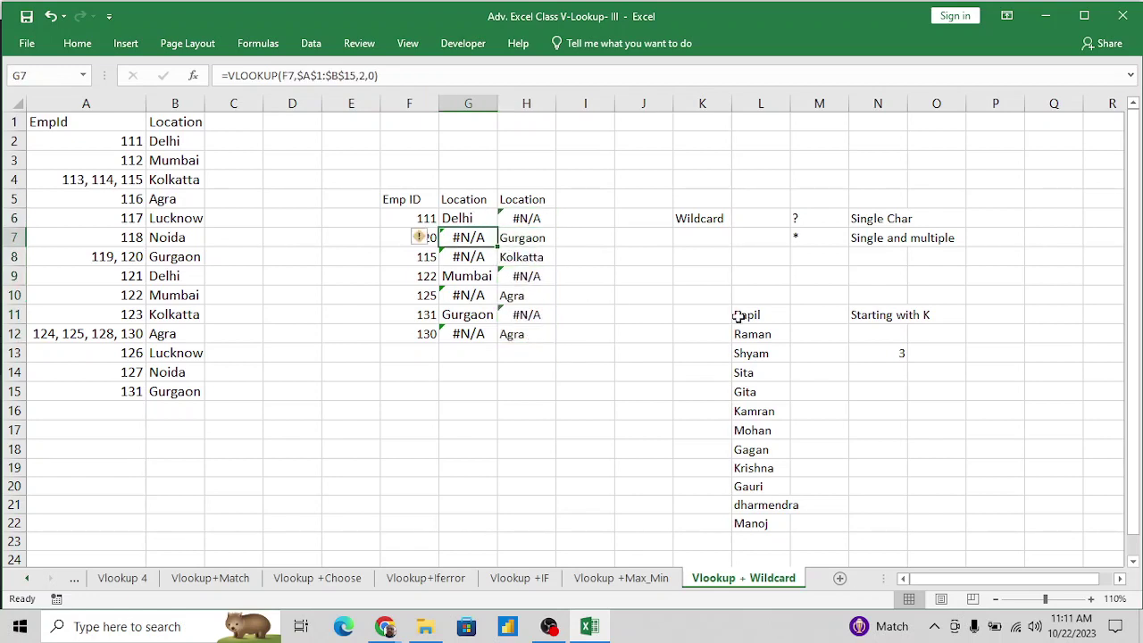
key("shift+Right")
key("Down")
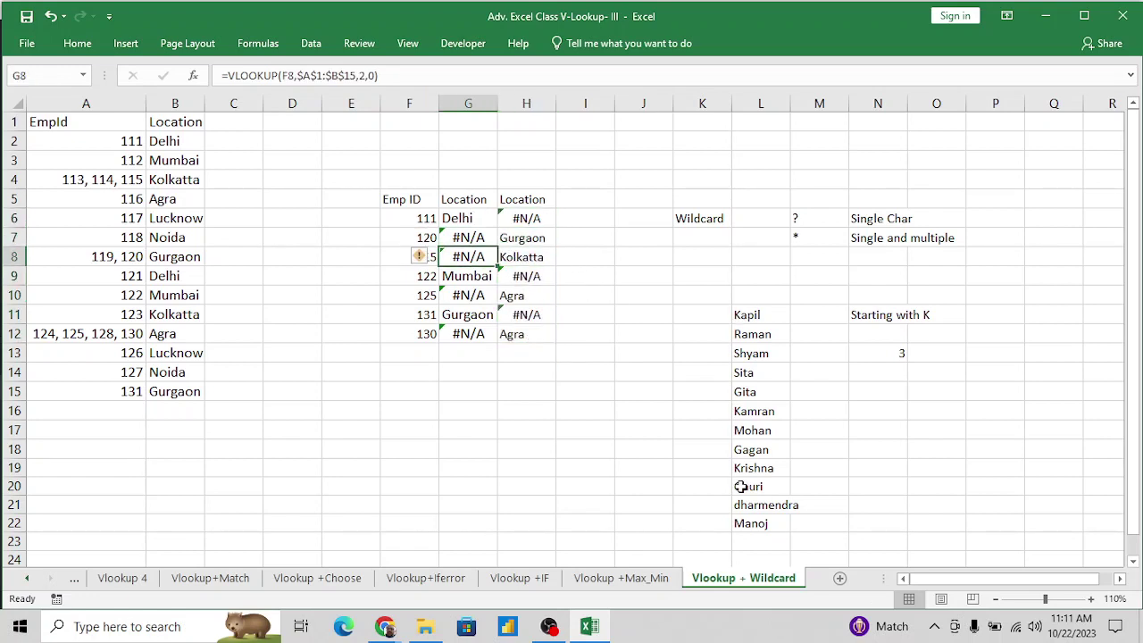
left_click(597, 289)
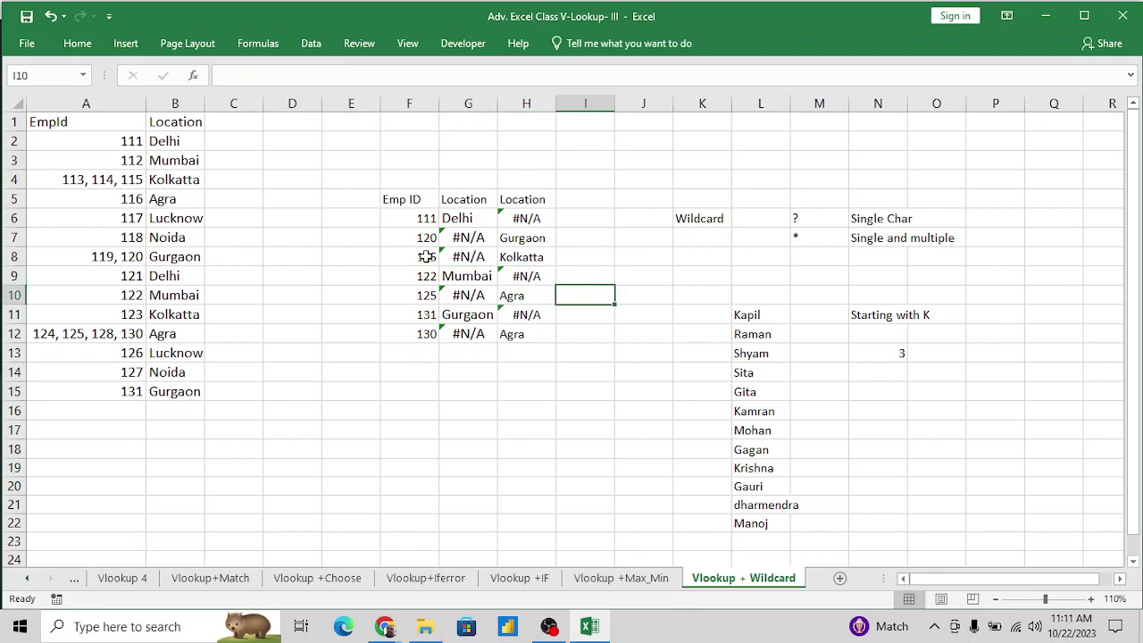
Copy the Location header from H5 into I5 for a third result column.
left_click(528, 218)
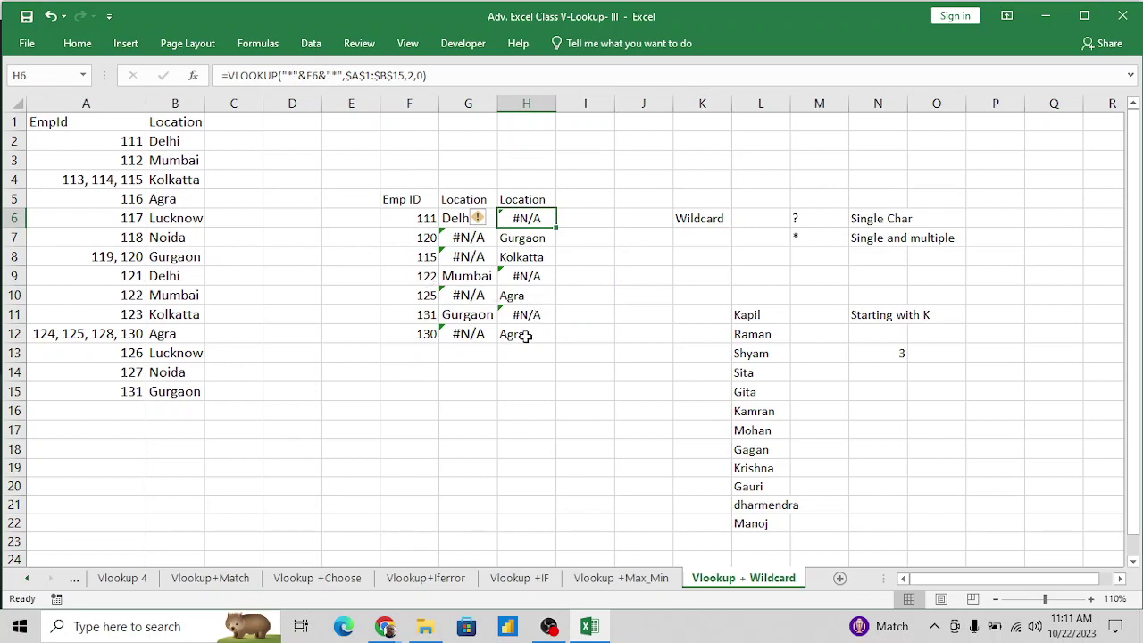
key("Right")
key("Up")
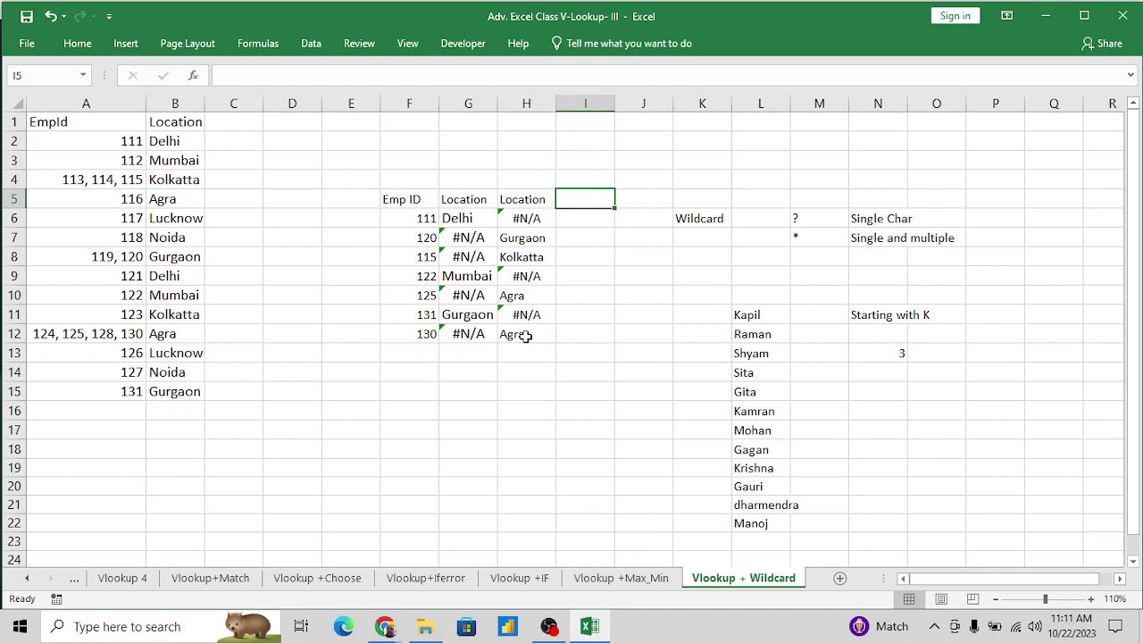
key("Left")
key("ctrl+c")
key("Right")
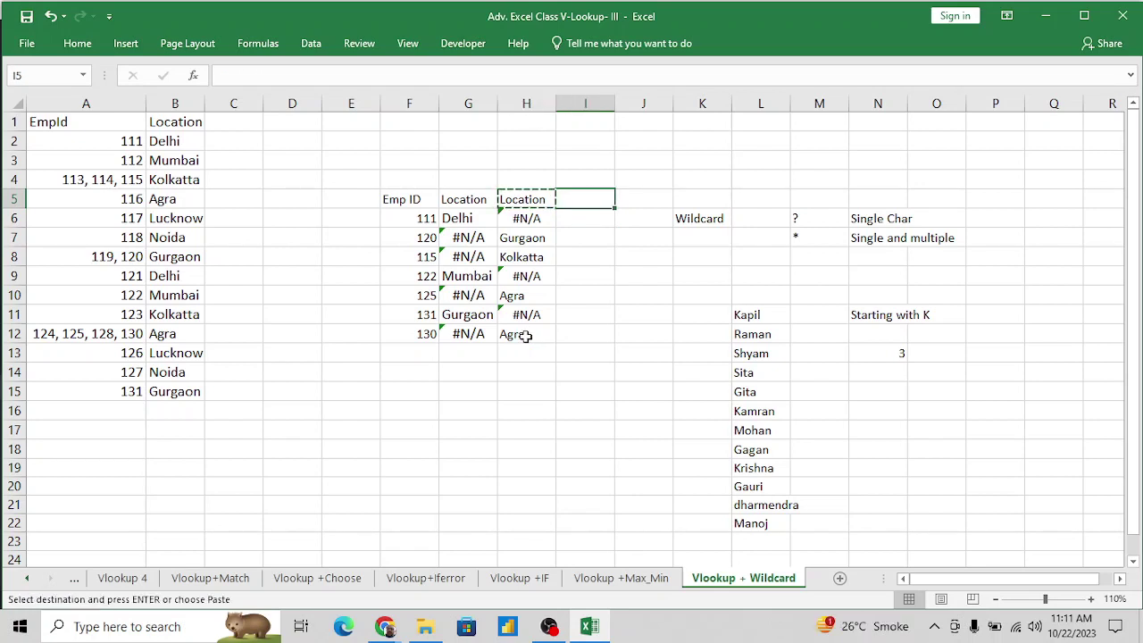
key("Return")
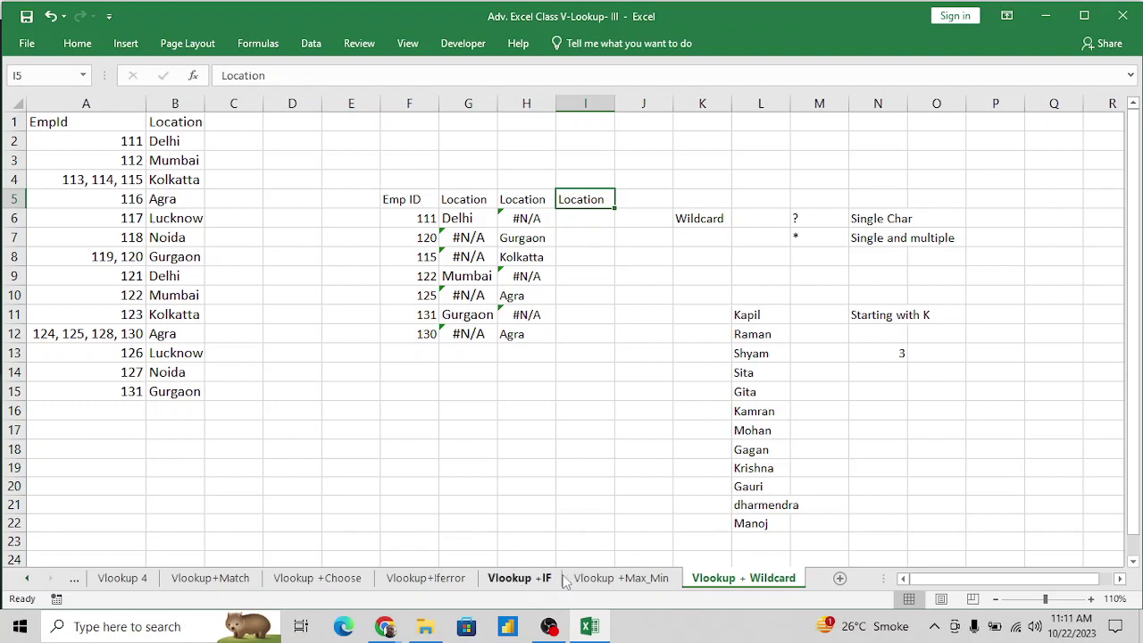
Review the IFERROR formula combining two VLOOKUPs on the Vlookup+Iferror sheet, and return to the wildcard sheet's H7 formula.
left_click(444, 586)
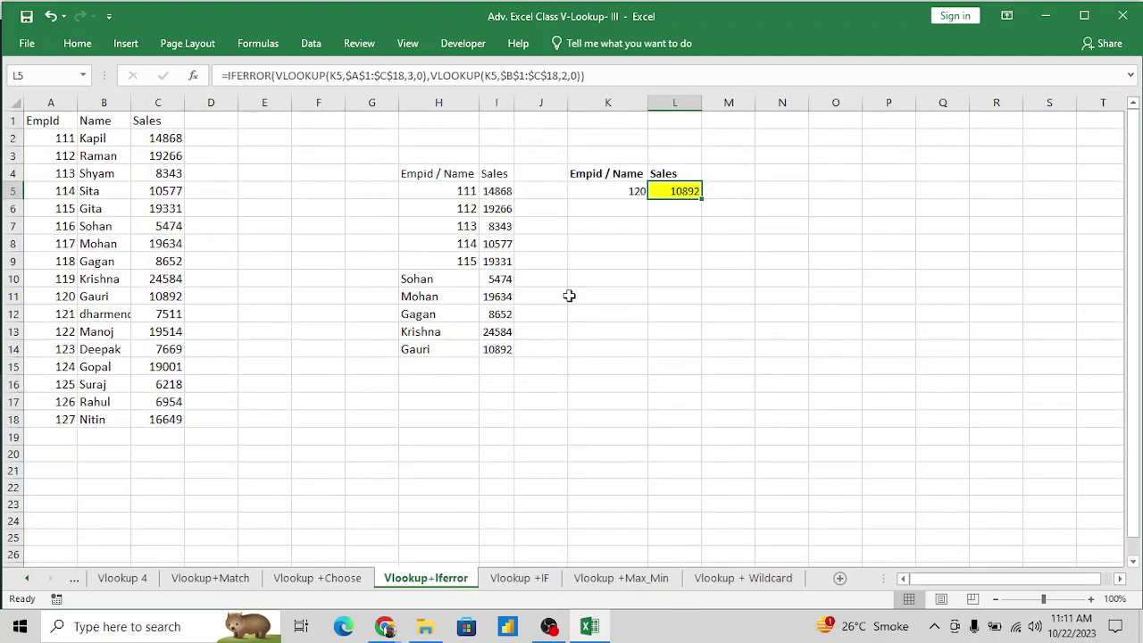
left_click(501, 247)
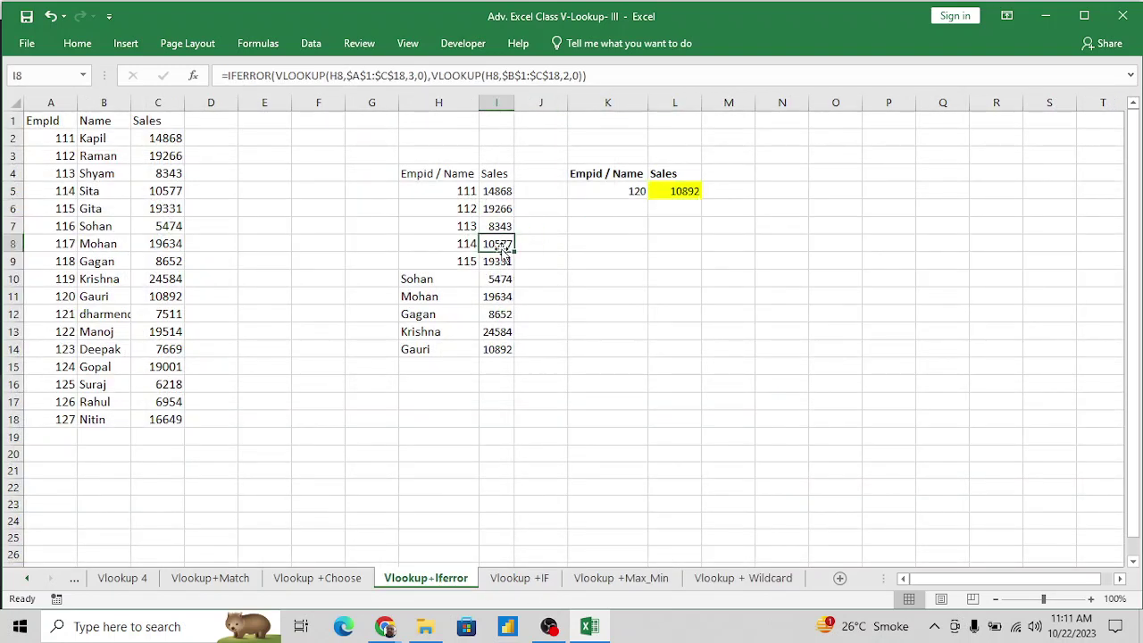
left_click(743, 579)
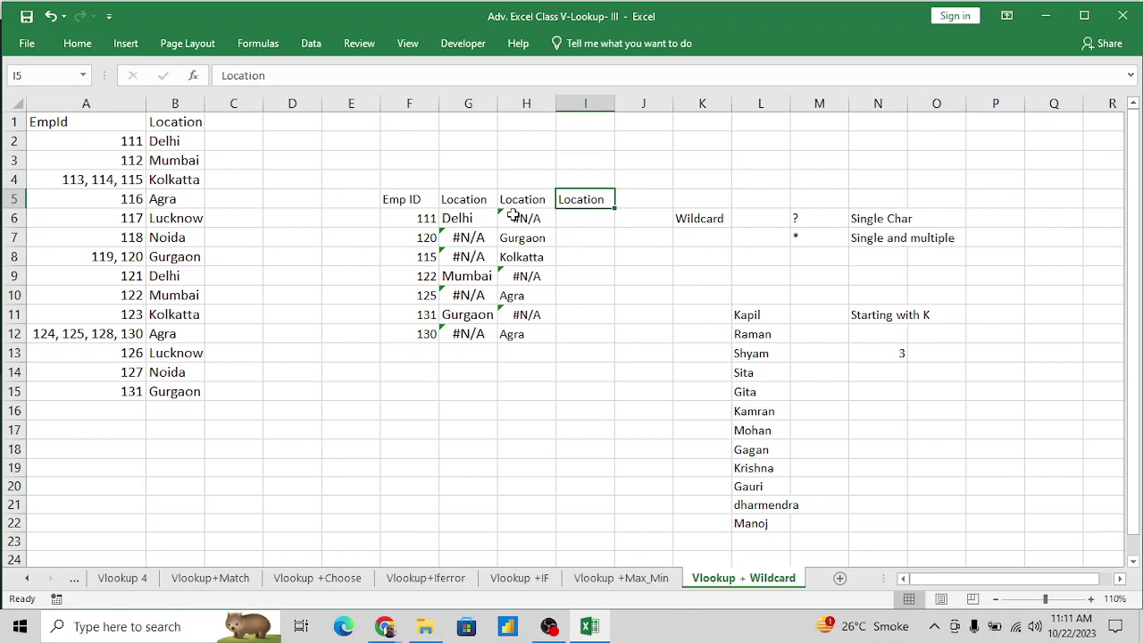
left_click(536, 234)
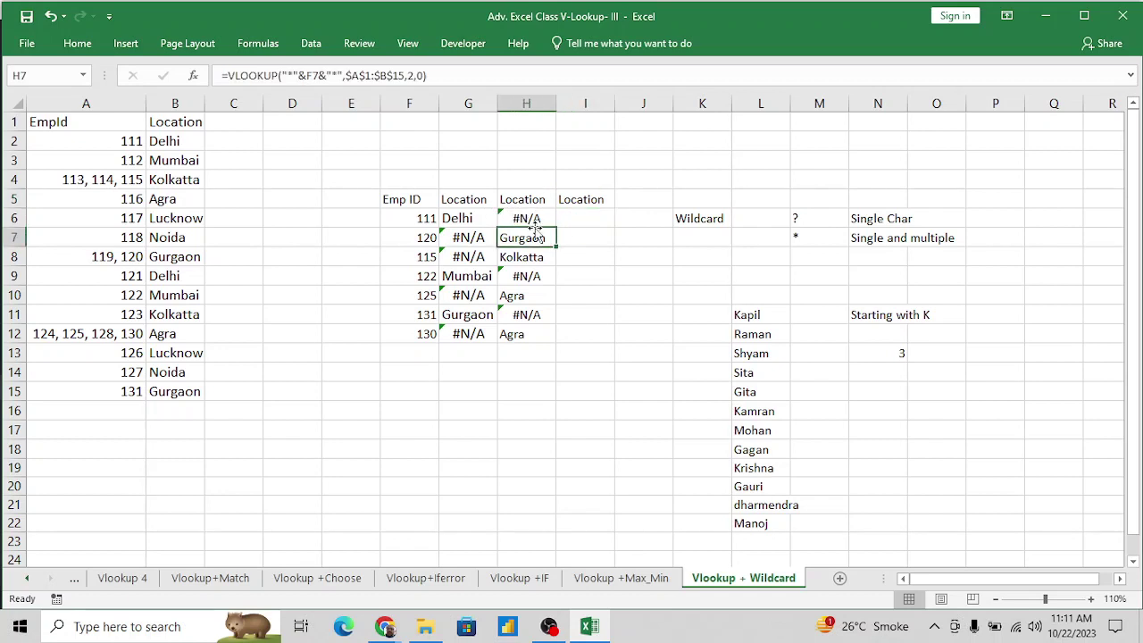
Change the header in I5 to "Location (Combined)".
left_click(590, 214)
left_click(605, 195)
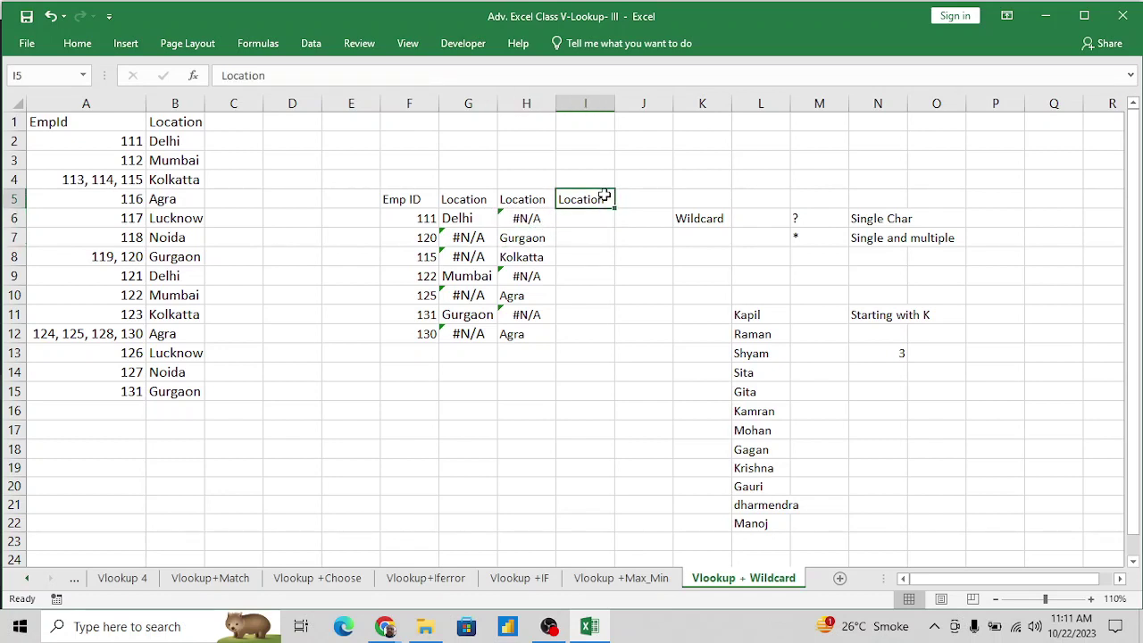
left_click(297, 75)
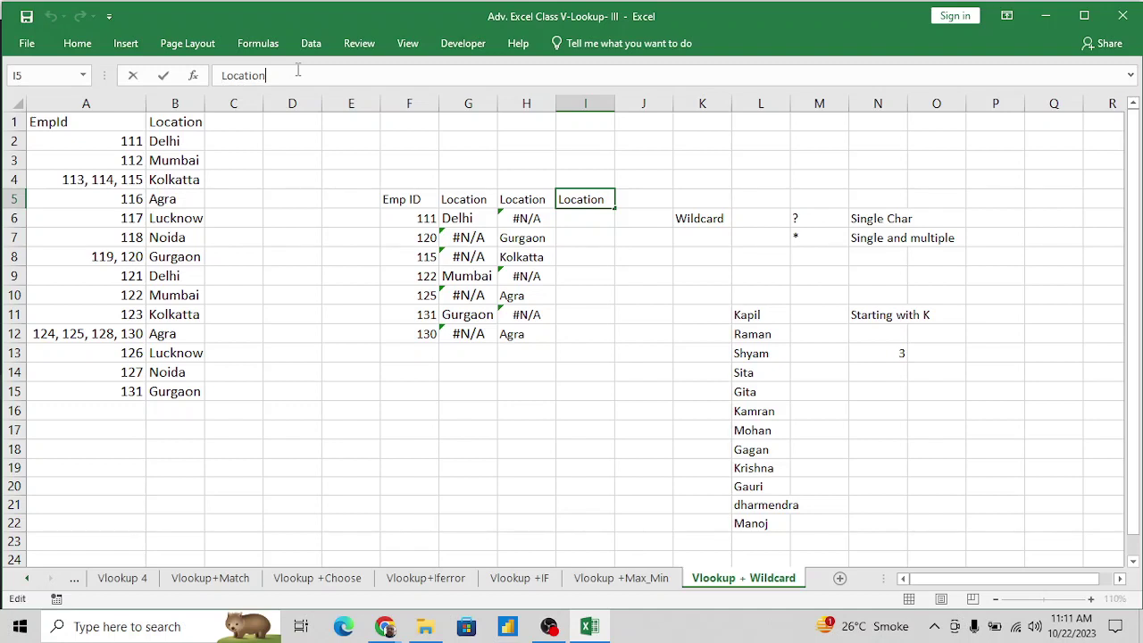
type("9Both")
key("BackSpace")
key("BackSpace")
key("BackSpace")
key("BackSpace")
type("(Combine")
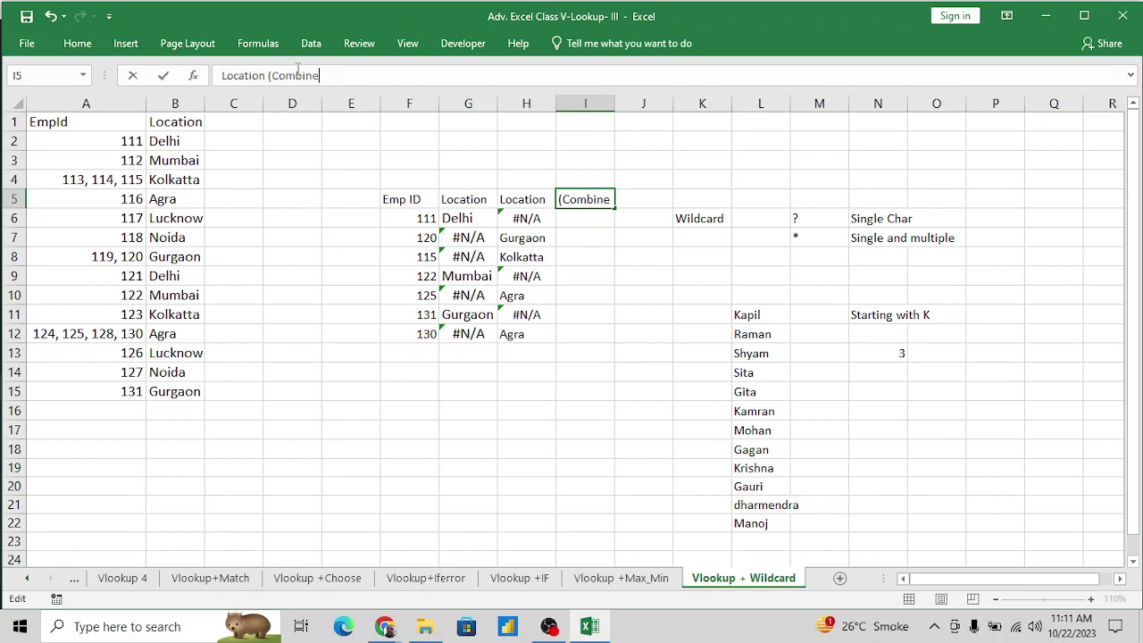
type("d)")
key("Return")
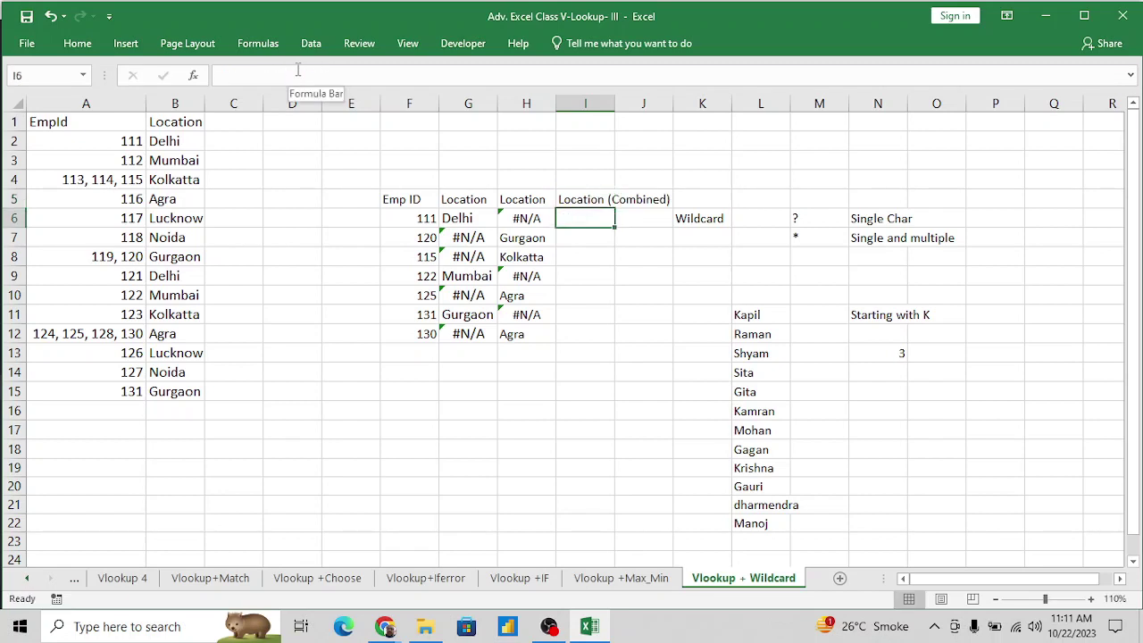
Enter an exact-match VLOOKUP in I6 for F6 in $A$1:$B$15, returning column 2.
type("=vl")
key("Tab")
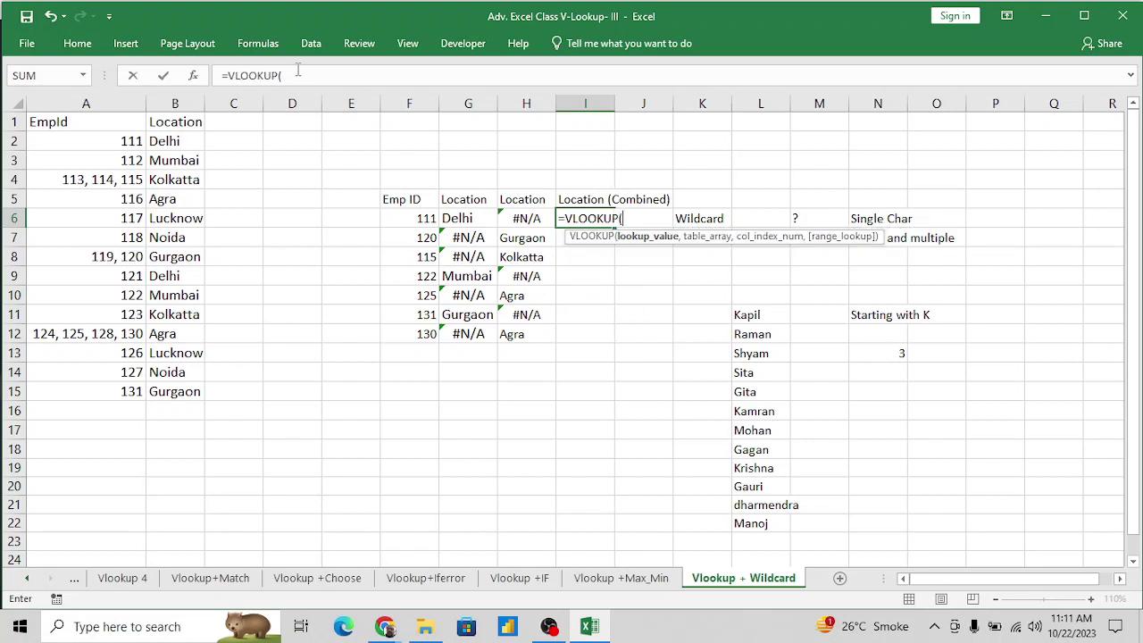
key("Left")
key("Left")
key("Left")
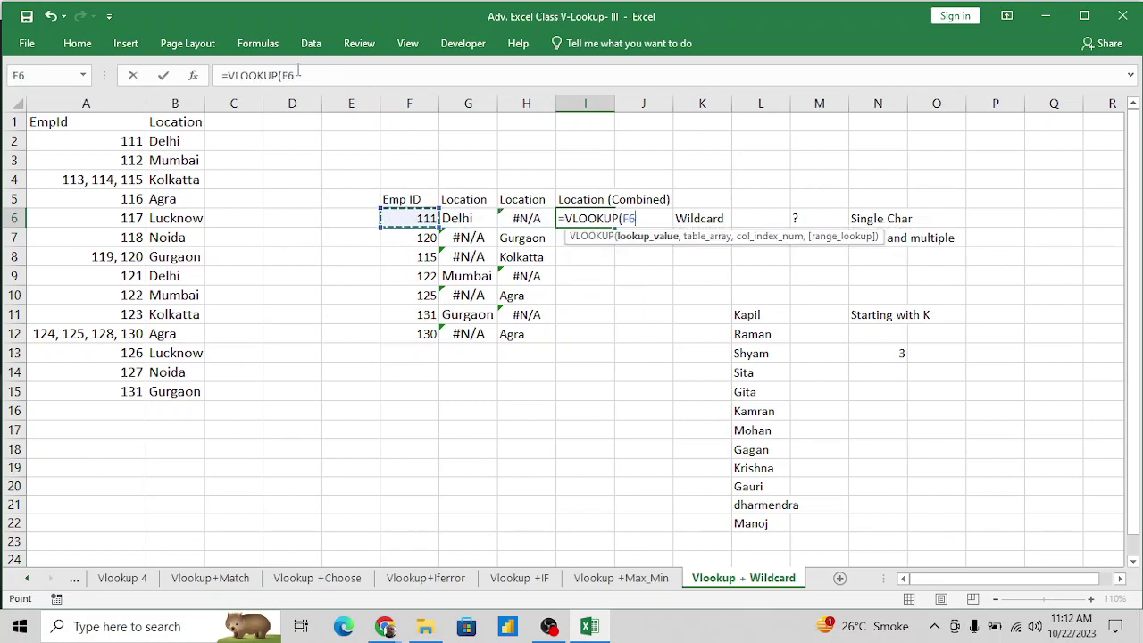
type(",")
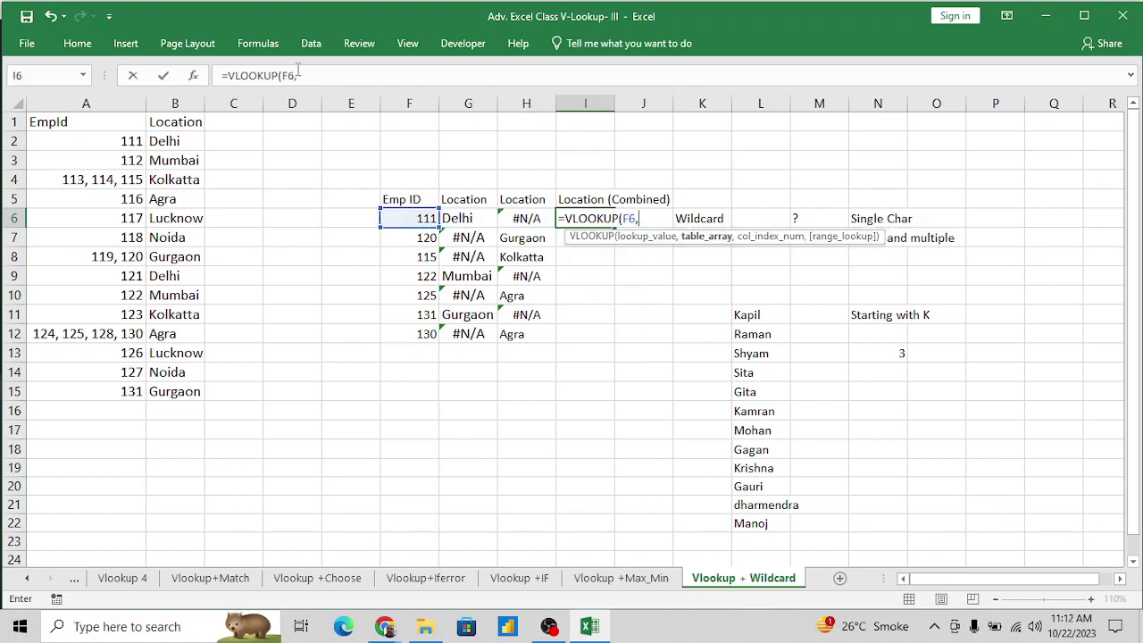
left_click(96, 141)
key("Up")
key("shift+Right")
key("ctrl+shift+Down")
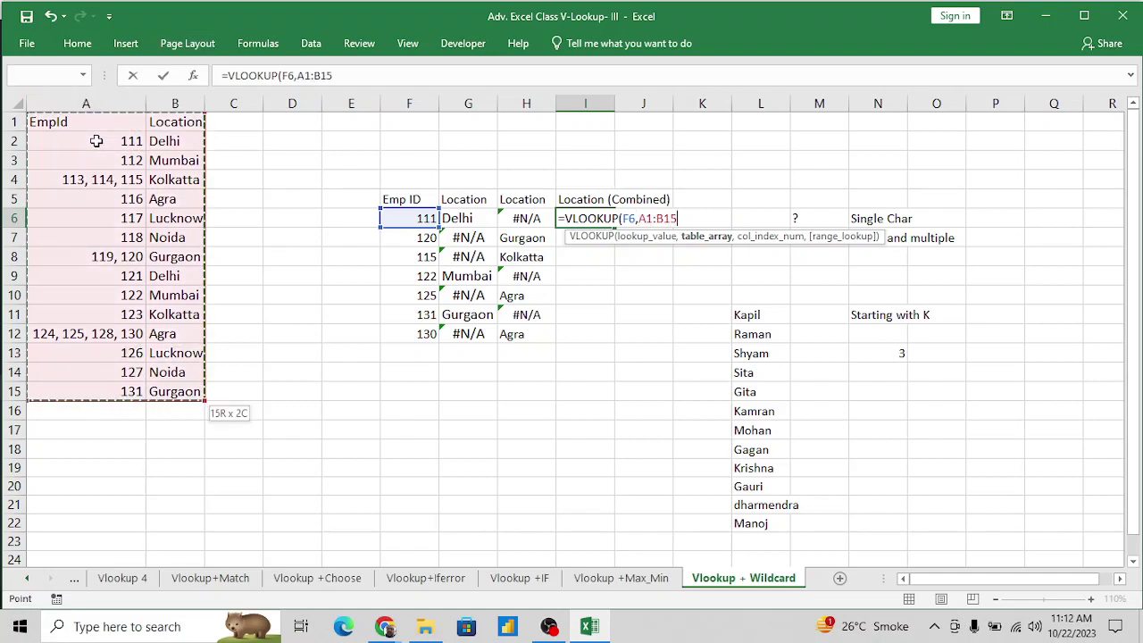
key("F4")
type(",2,0")
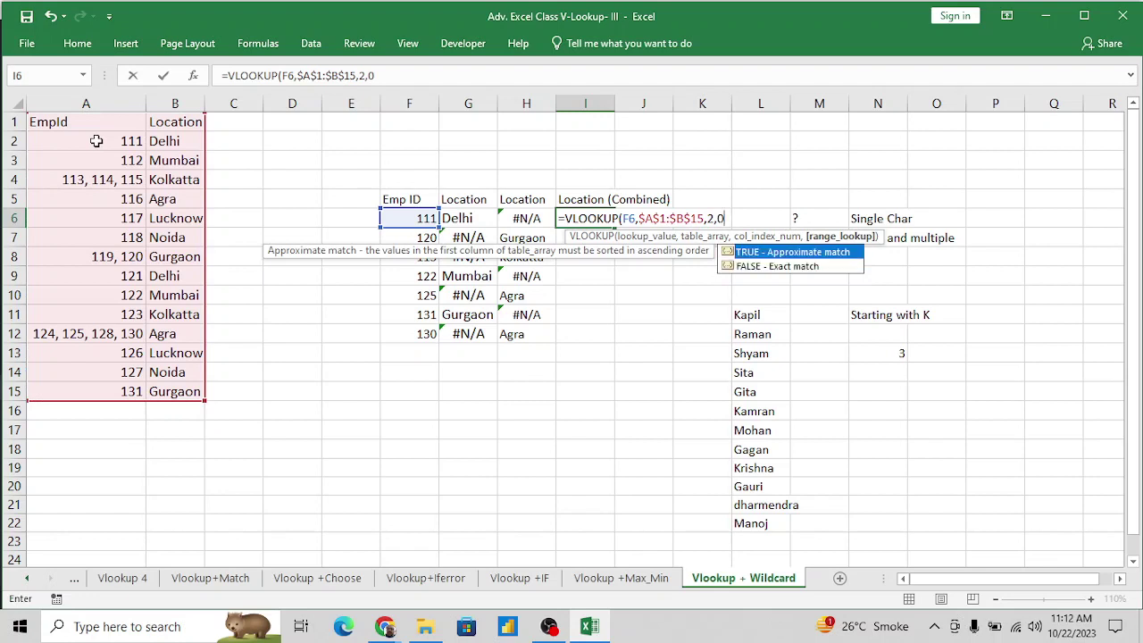
key("Return")
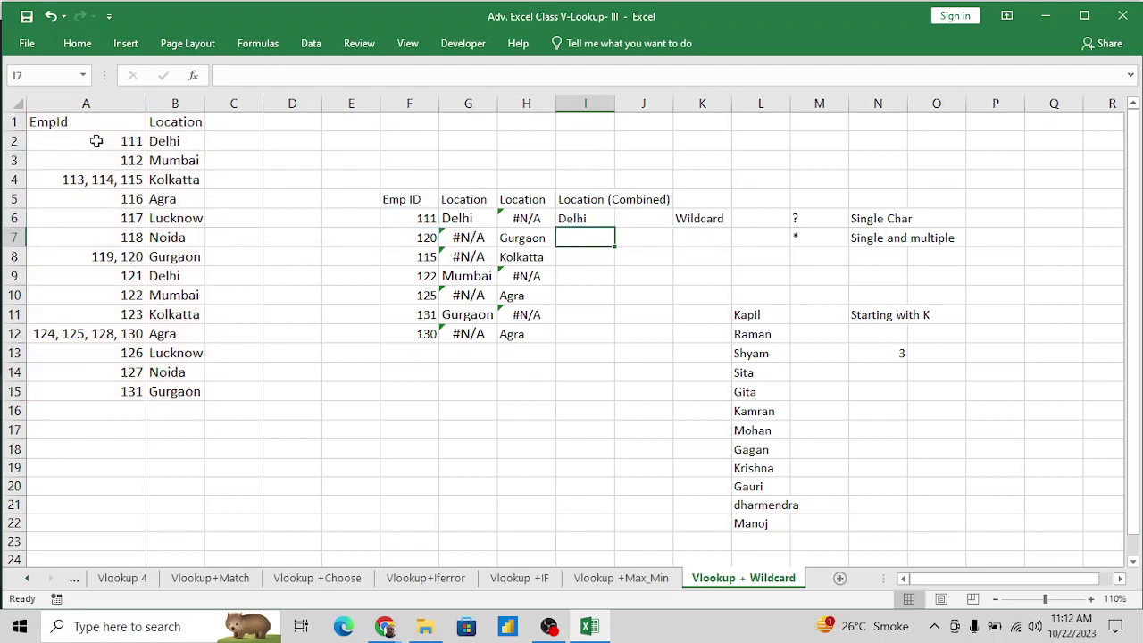
Fill the exact-match VLOOKUP from I6 down into I7 to test it on a combined EmpId.
key("Up")
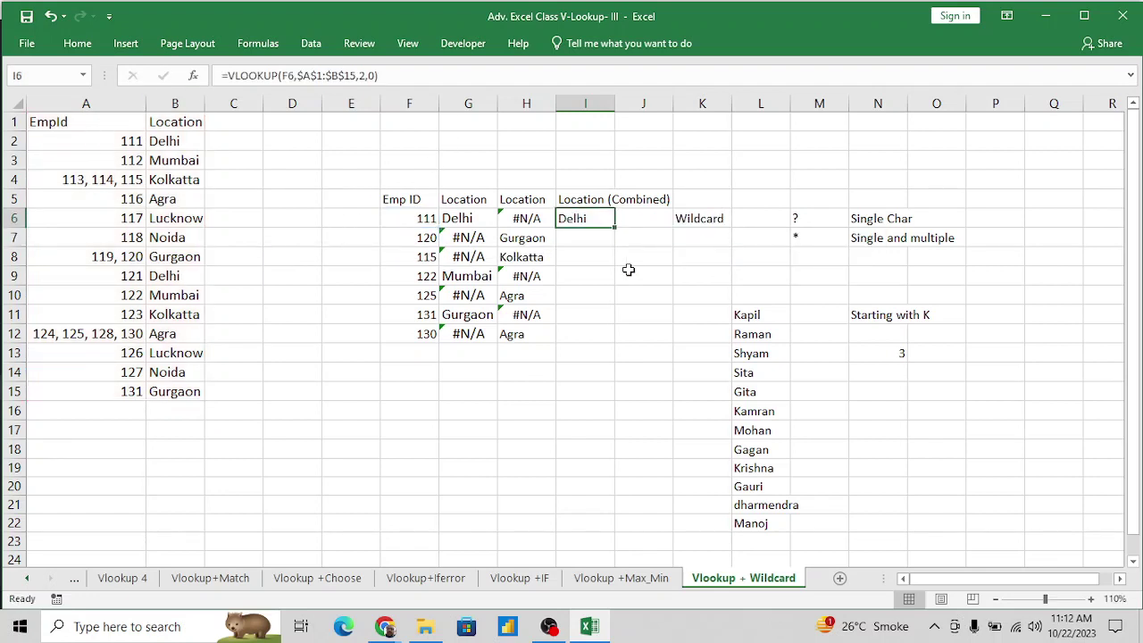
key("shift+Down")
key("ctrl+d")
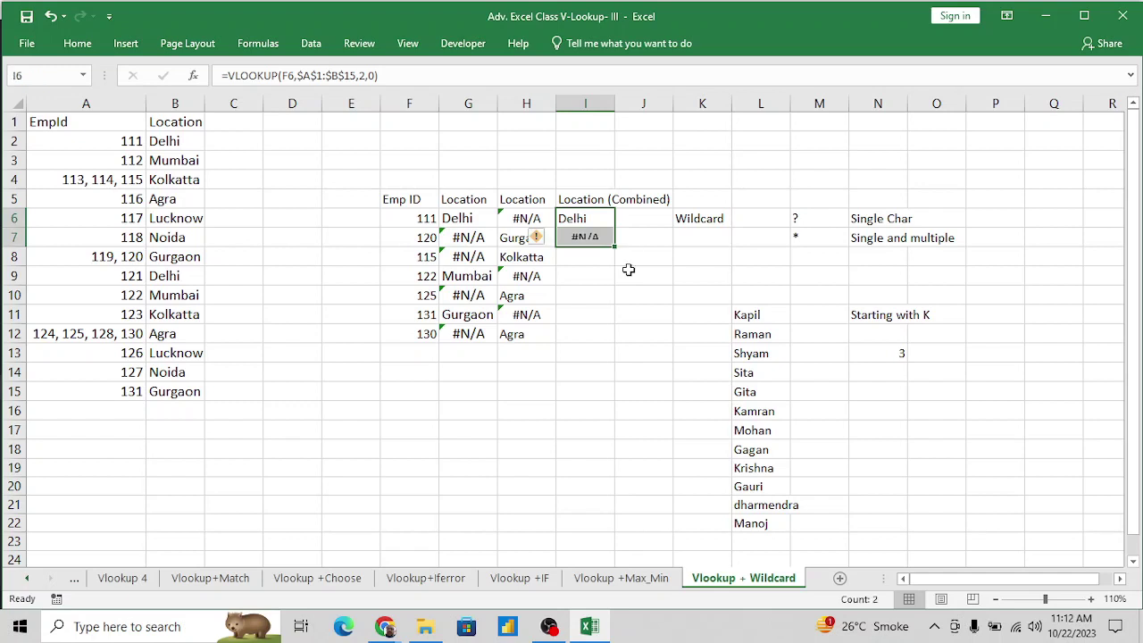
key("Down")
key("Up")
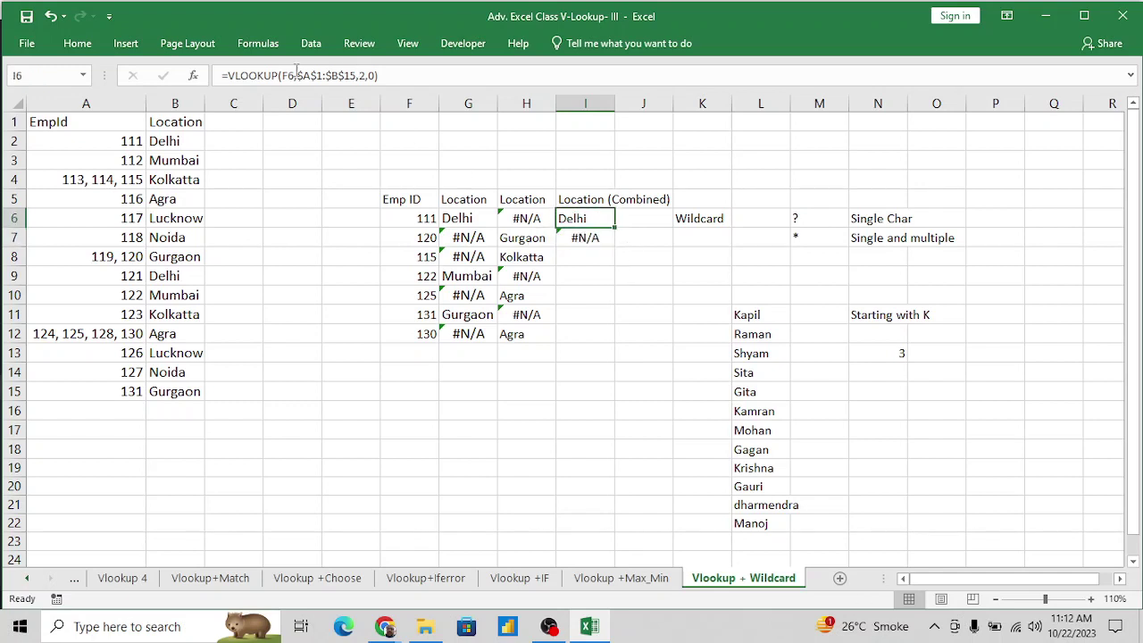
Wrap I6's VLOOKUP in IFERROR, keeping it as the value argument and starting the value_if_error argument.
left_click(230, 76)
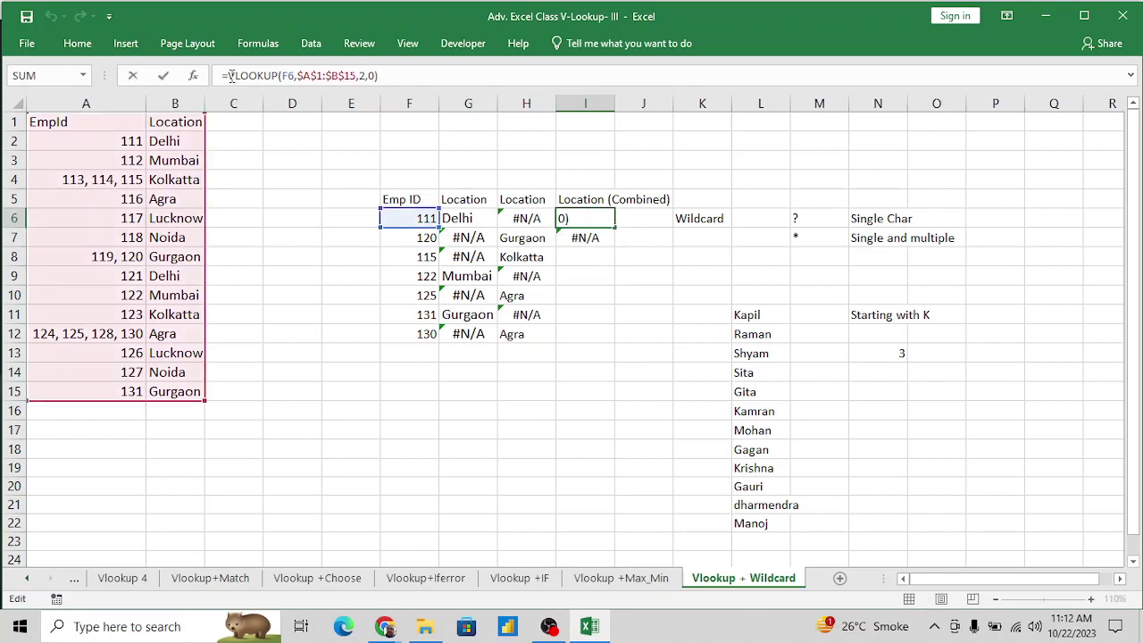
type("IF")
key("Down")
key("Tab")
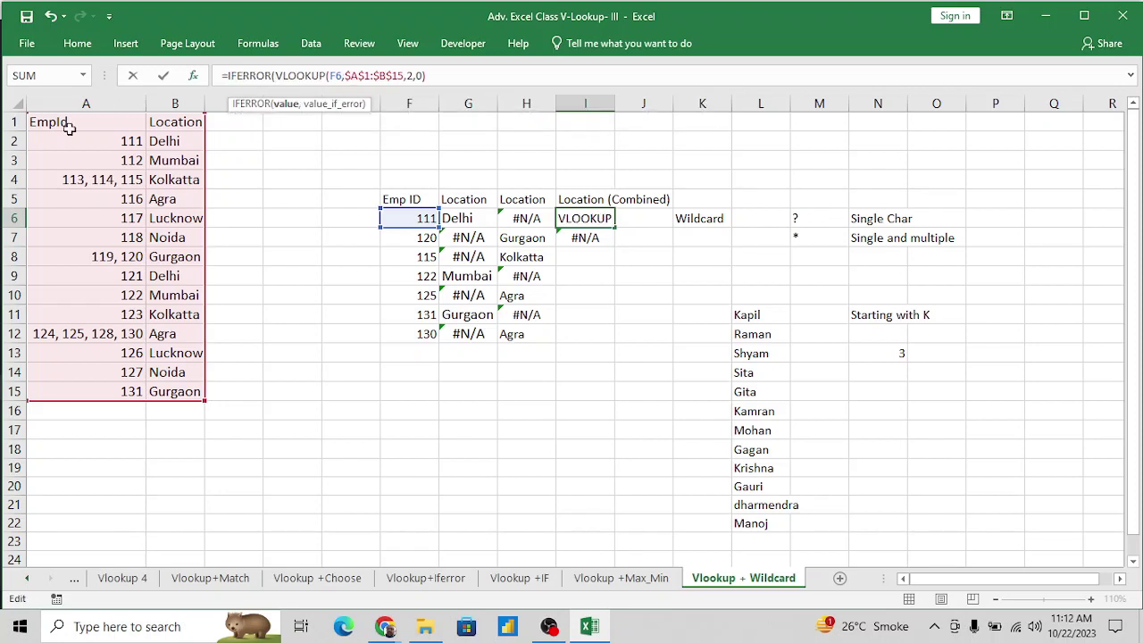
left_click(447, 75)
type(",")
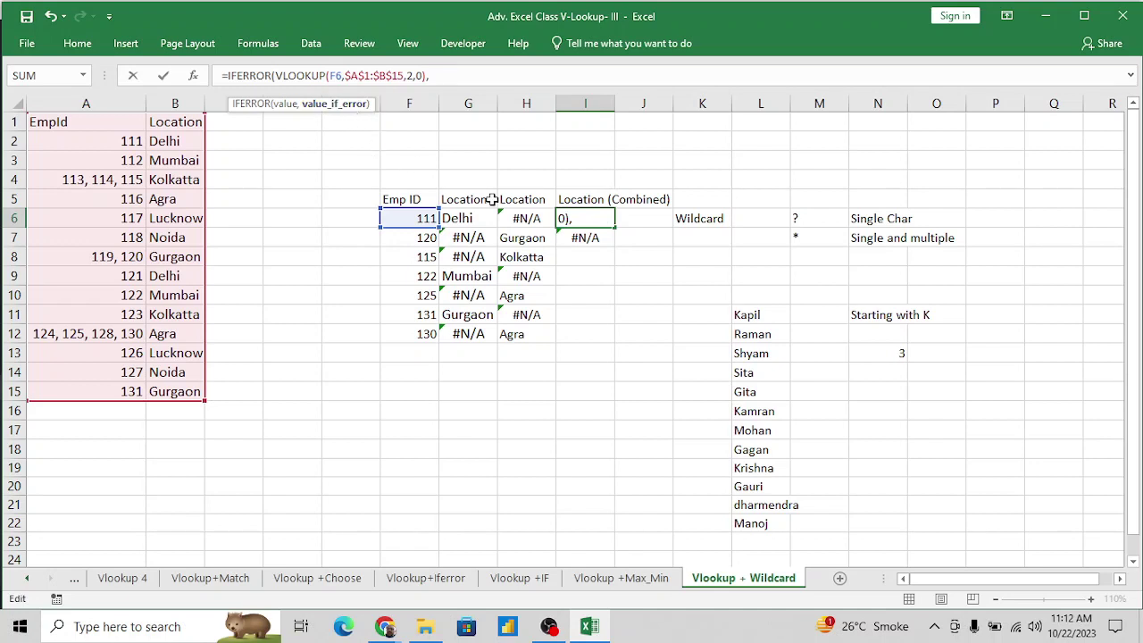
Add a second VLOOKUP as the IFERROR fallback in I6, with "*"&F6&"*" as its lookup value.
type("VLOOKUP(")
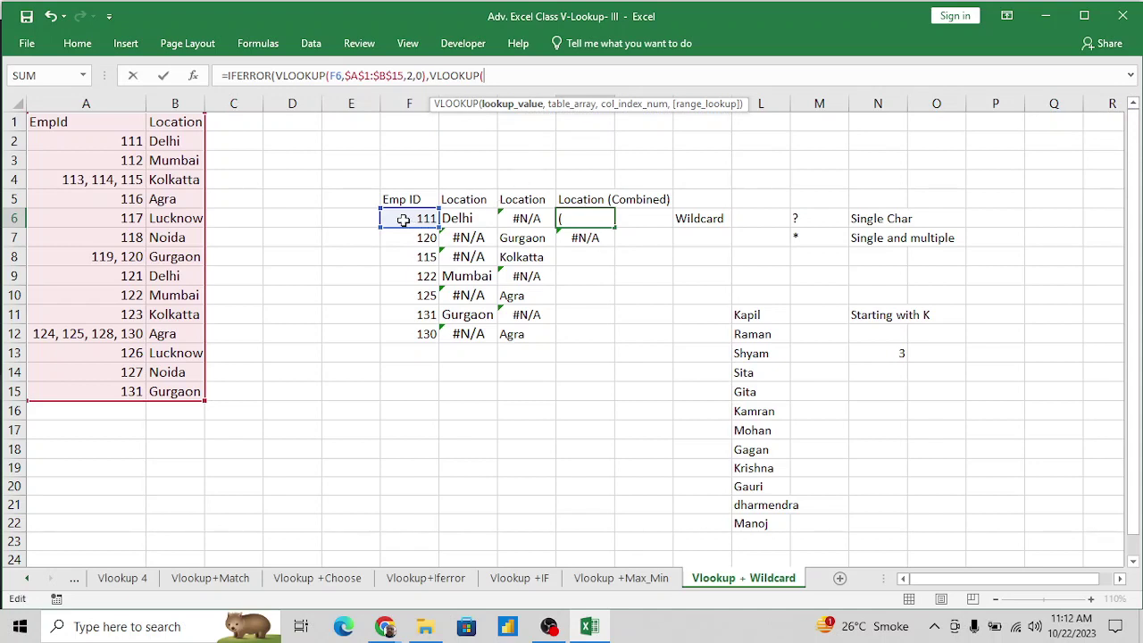
left_click(402, 219)
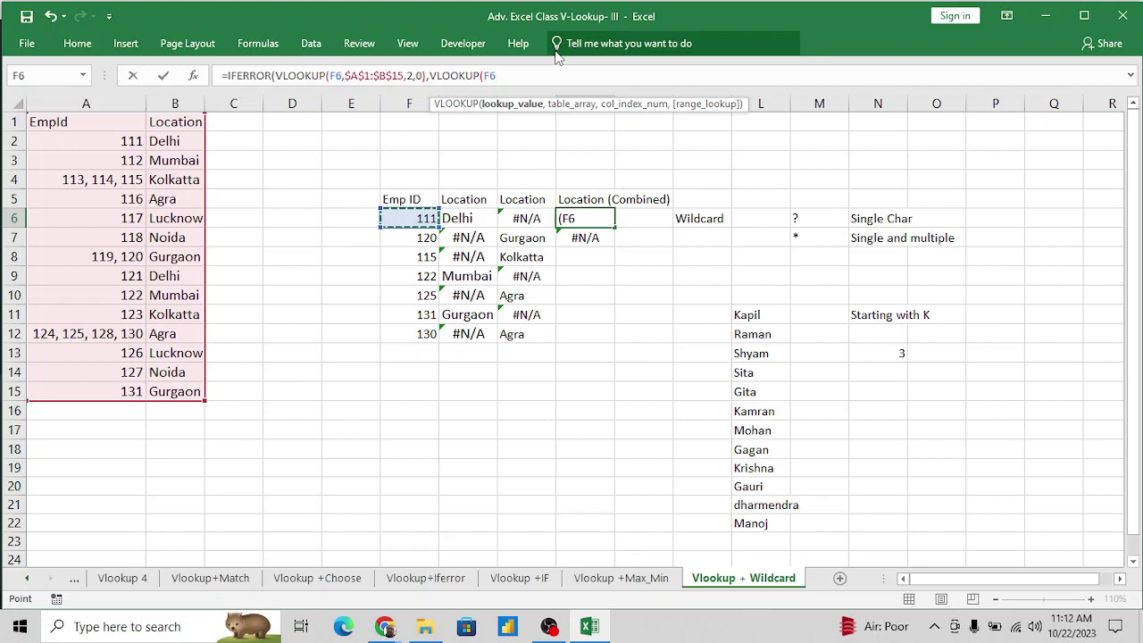
left_click(484, 76)
type("\"*\"")
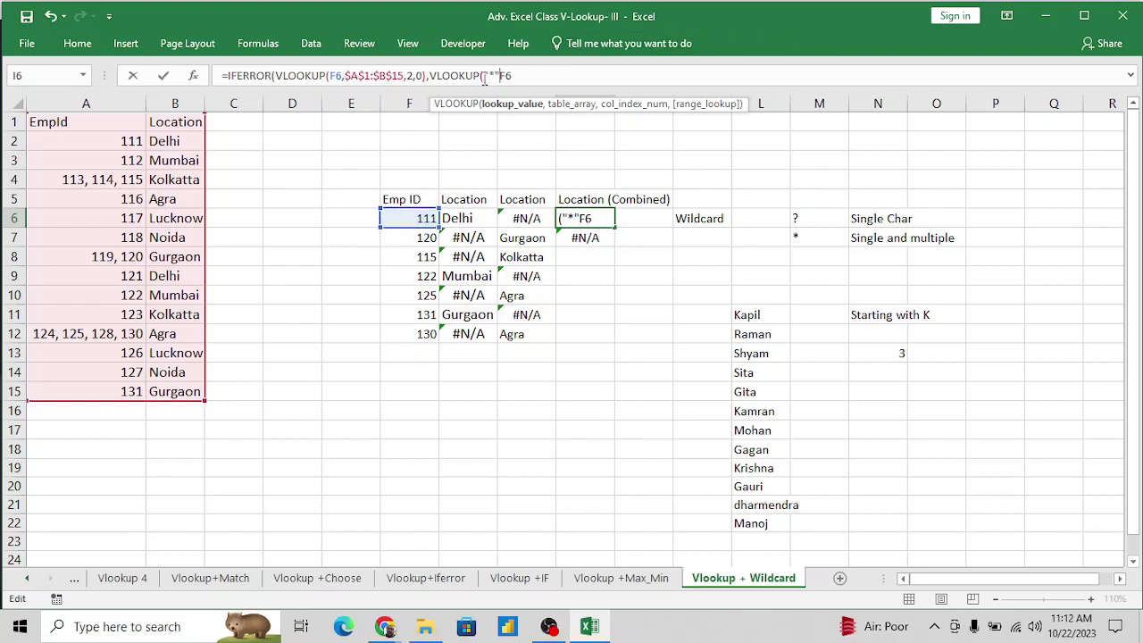
type("&")
key("End")
type("&\"*\"")
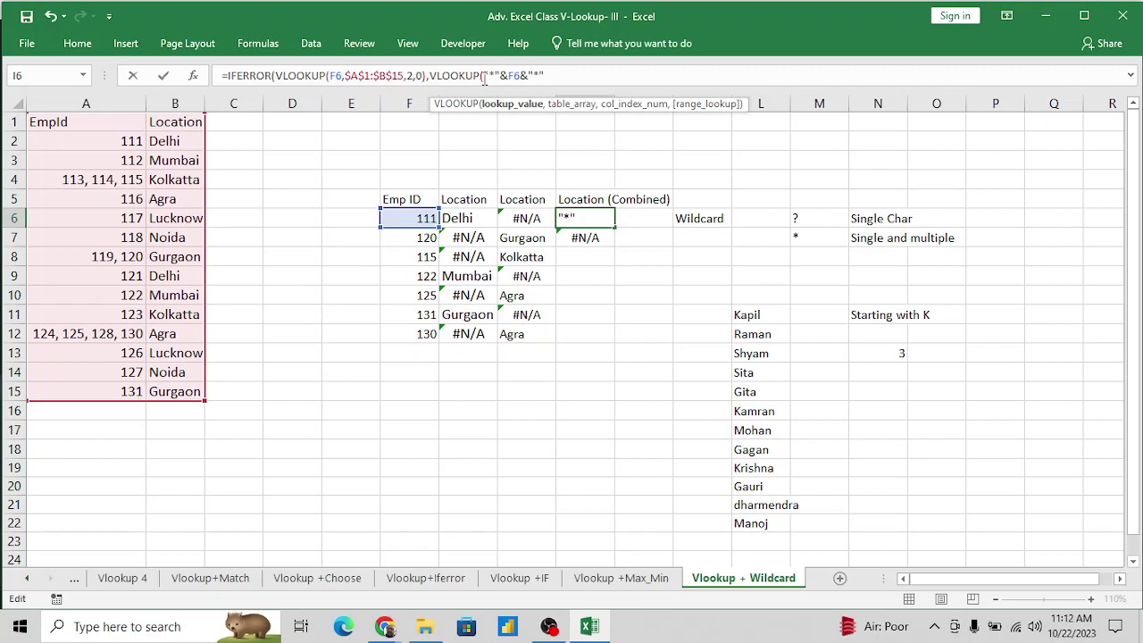
Complete the fallback VLOOKUP with table $A$1:$B$15, column 2 and match type 0, and commit I6's formula.
type(",")
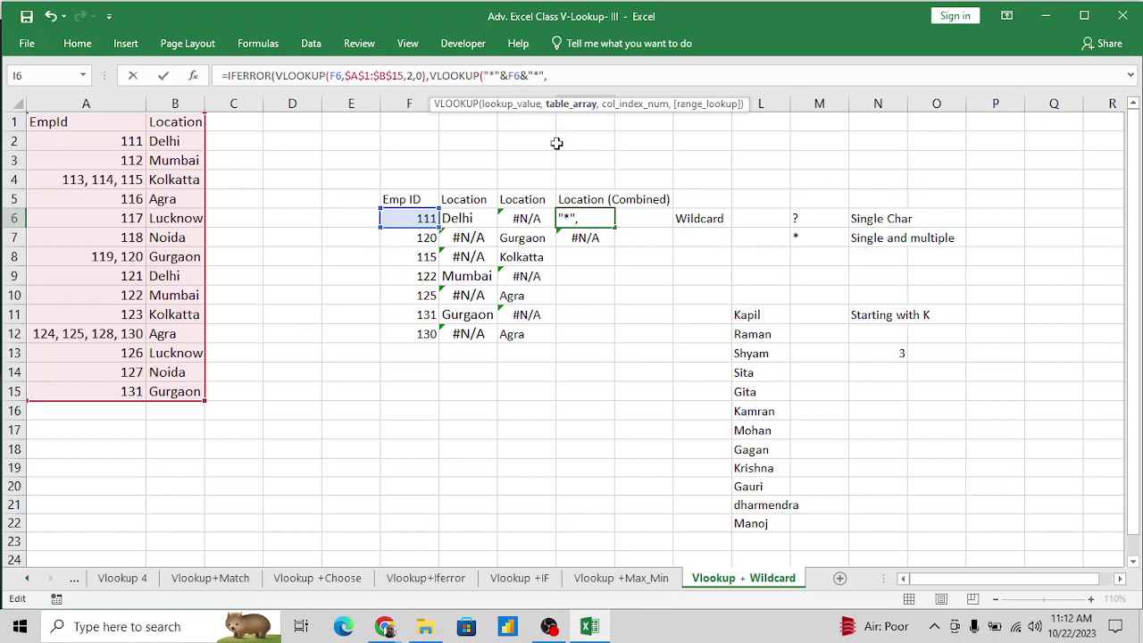
left_click(61, 125)
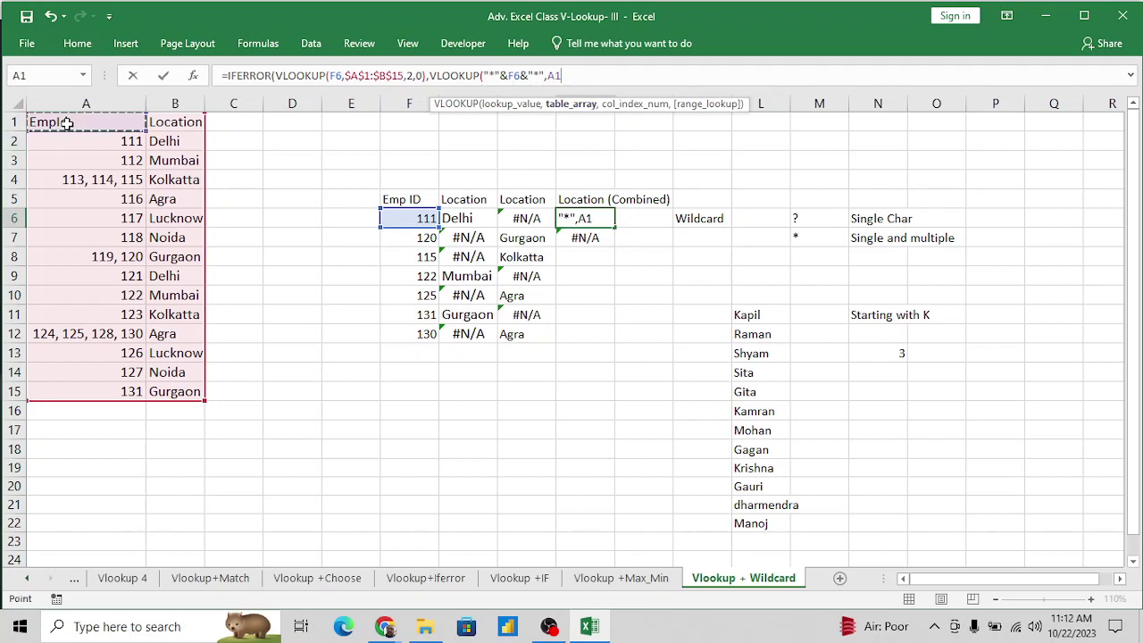
key("ctrl+shift+Right")
key("ctrl+shift+Down")
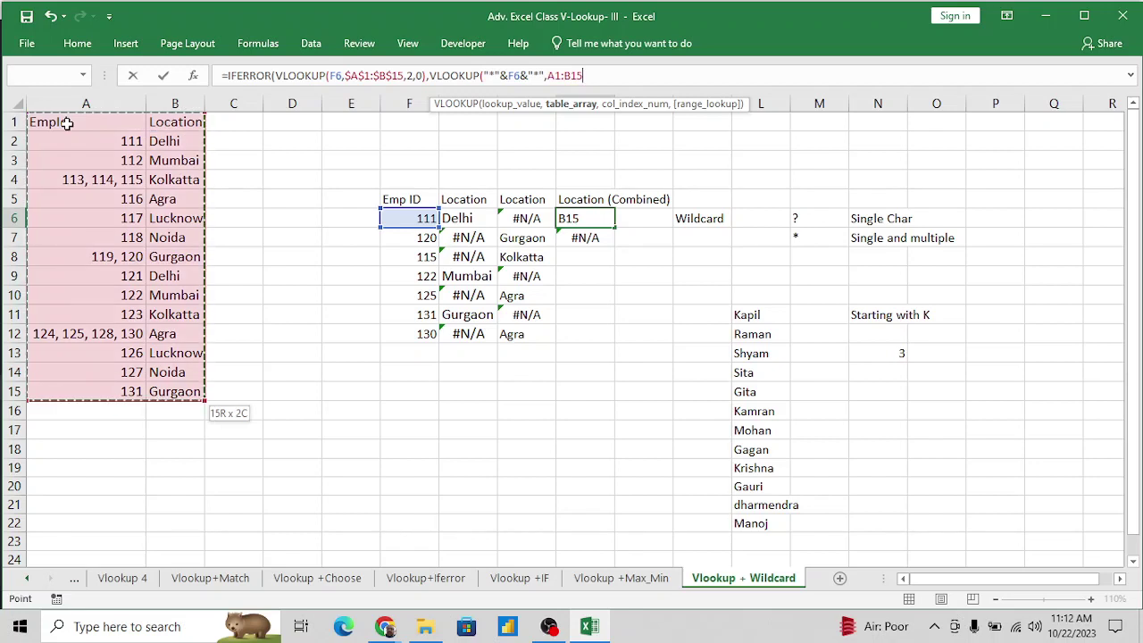
key("F4")
type(",2,0")
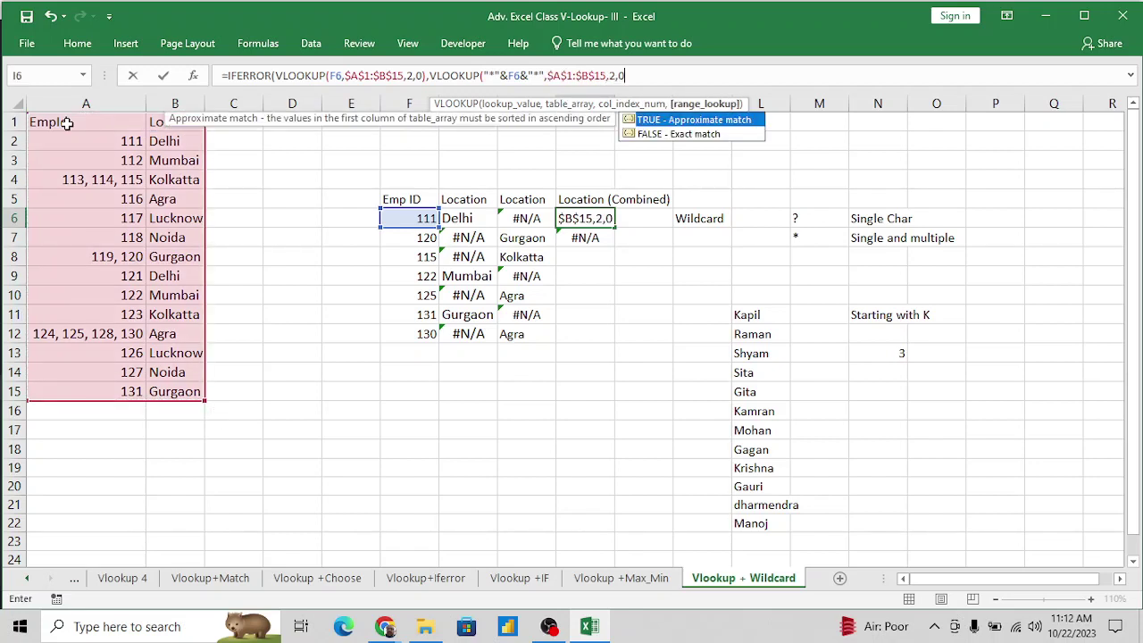
type(")")
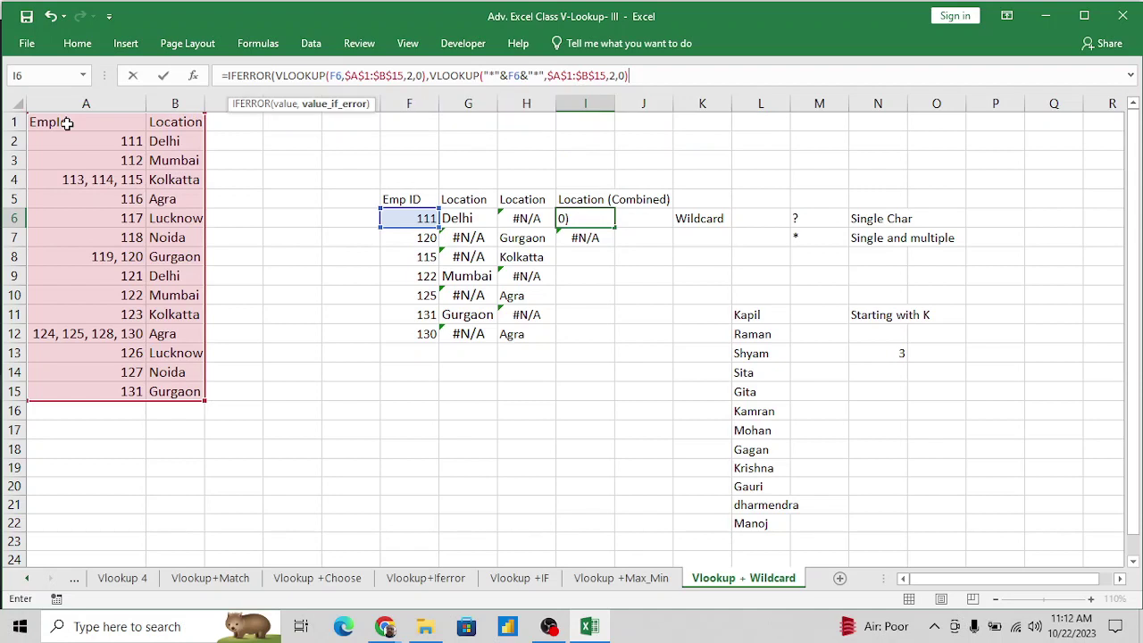
key("Return")
key("Return")
Fill the combined IFERROR formula from I6 down through I12.
key("Up")
key("shift+Down")
key("shift+Down")
key("shift+Down")
key("shift+Down")
key("shift+Down")
key("shift+Down")
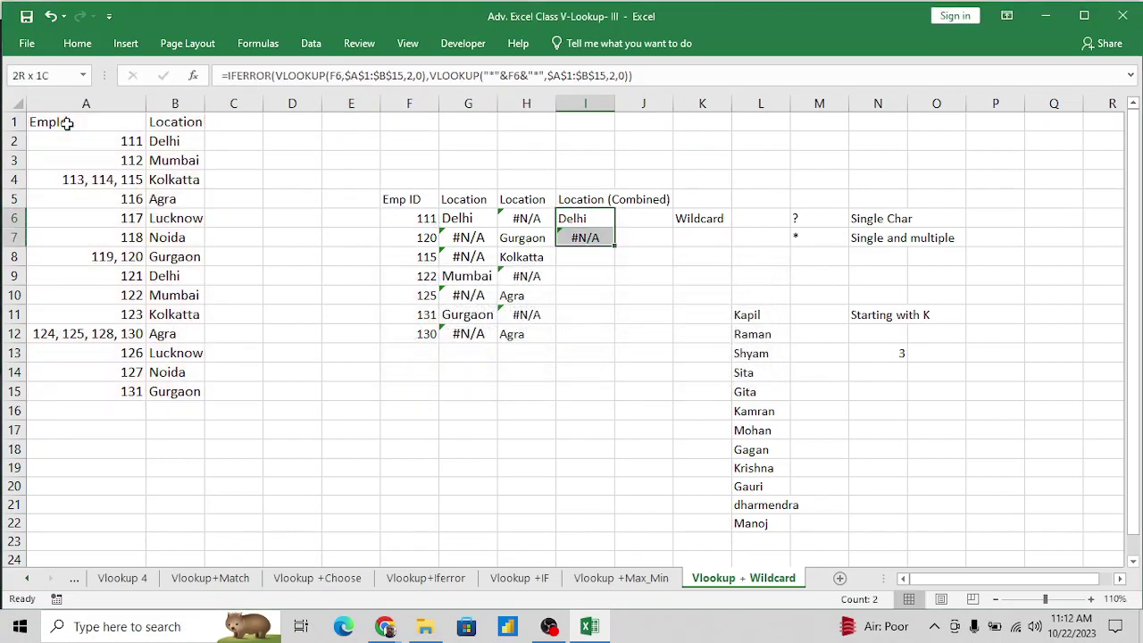
key("ctrl+d")
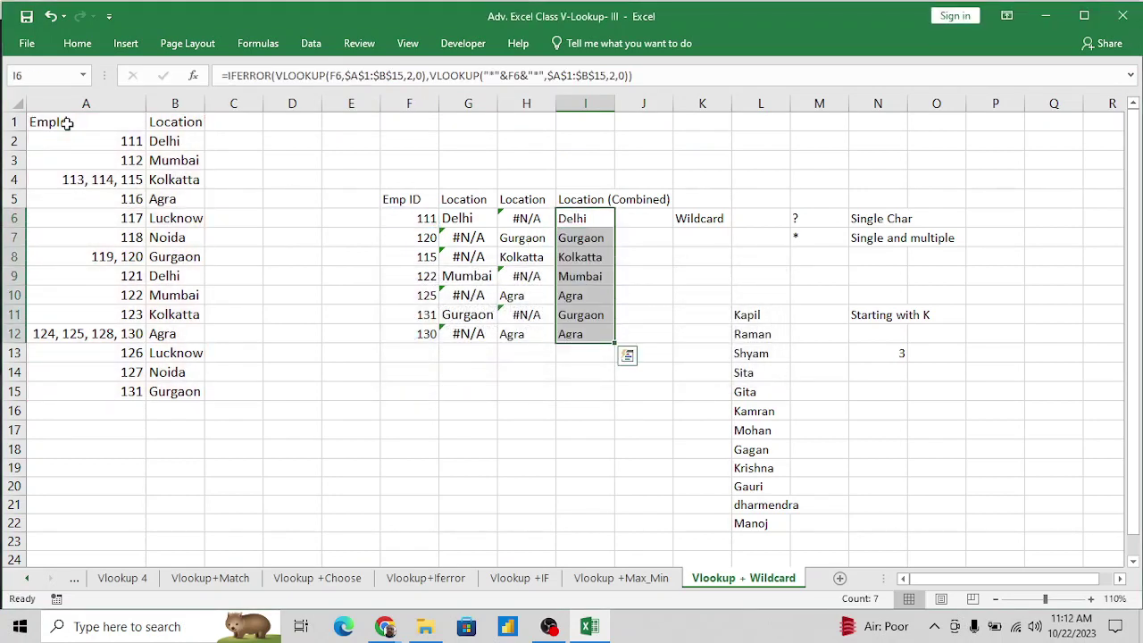
Check the combined formulas and locations in column I against the wildcard VLOOKUP in column H.
key("Down")
key("Down")
key("Down")
key("Down")
key("Up")
key("Up")
key("Up")
key("Up")
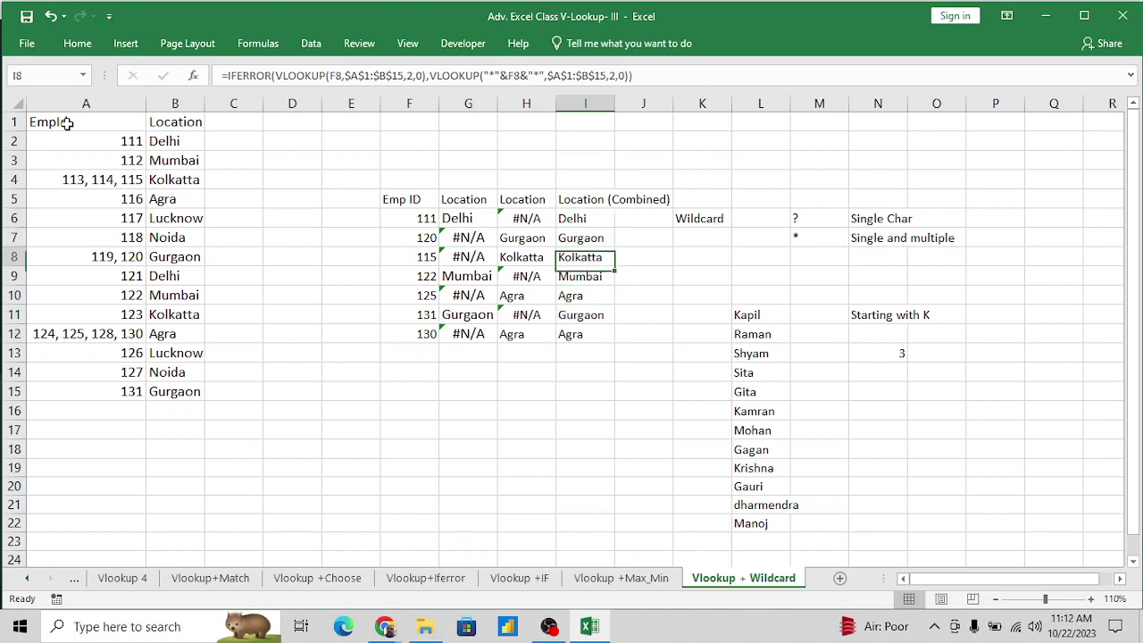
key("Down")
key("Down")
key("Down")
key("Up")
key("Up")
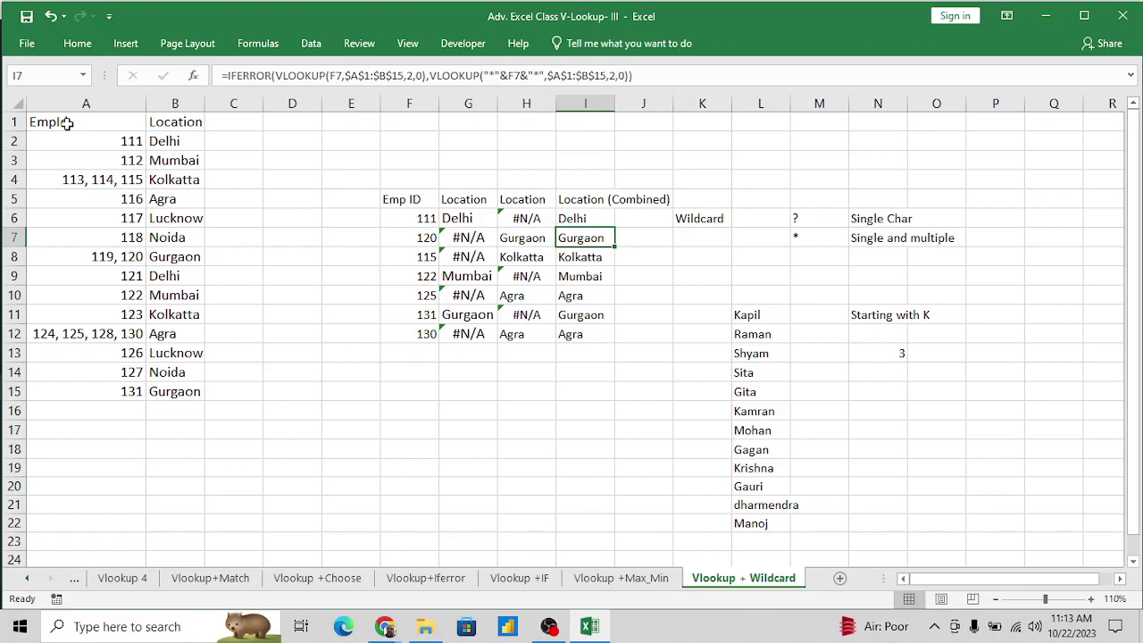
key("Up")
key("Left")
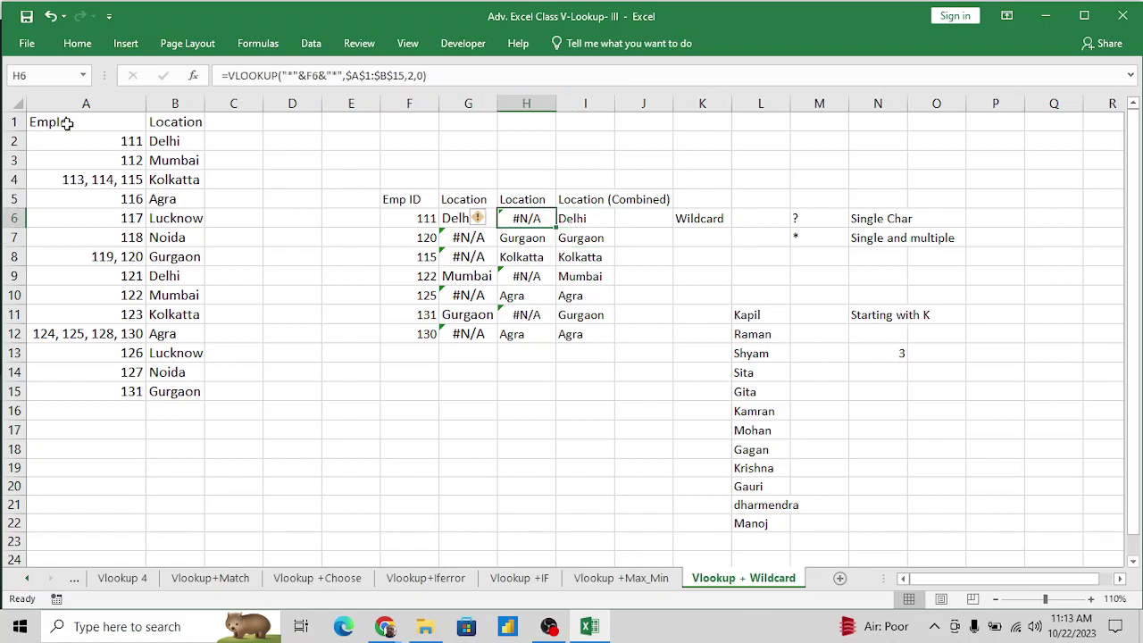
key("Right")
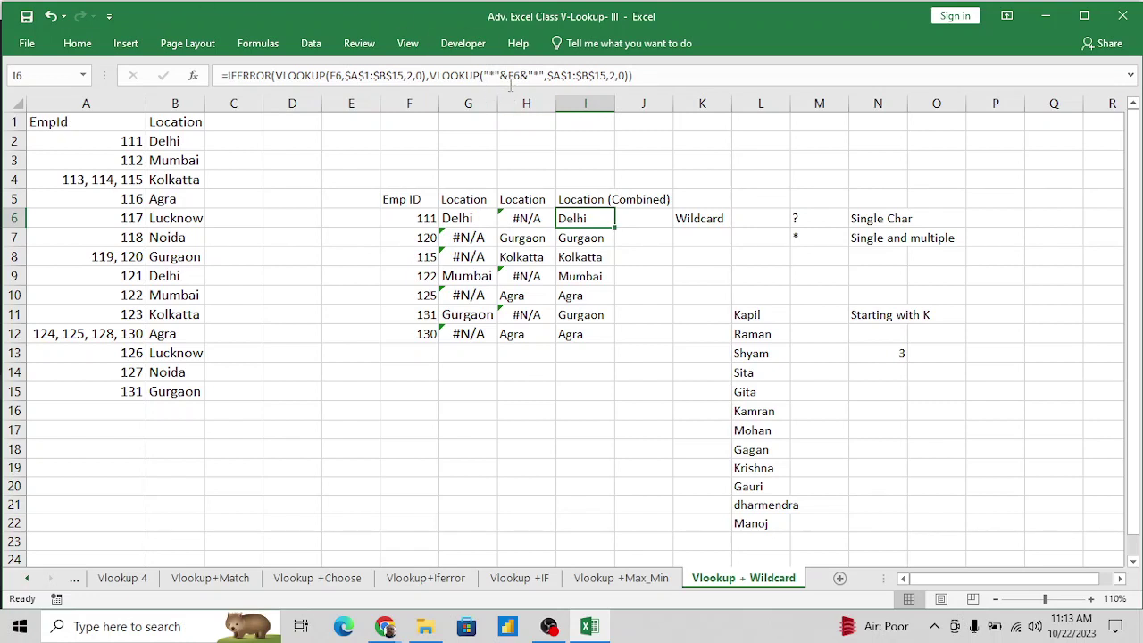
Add a new worksheet after the Vlookup + Wildcard sheet.
left_click(460, 221)
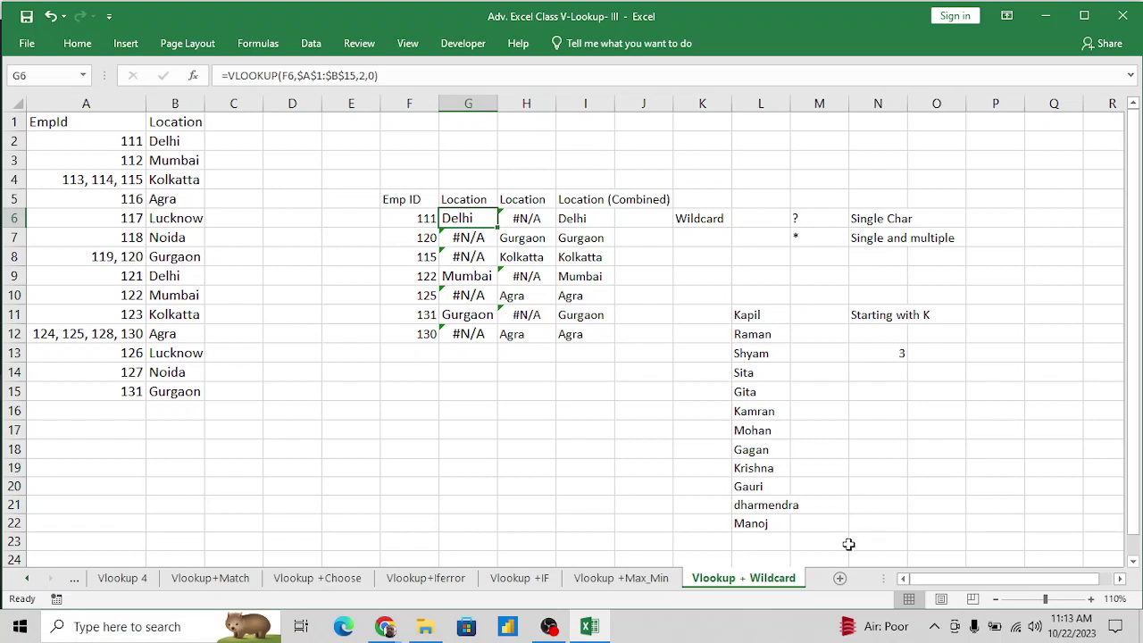
left_click(840, 578)
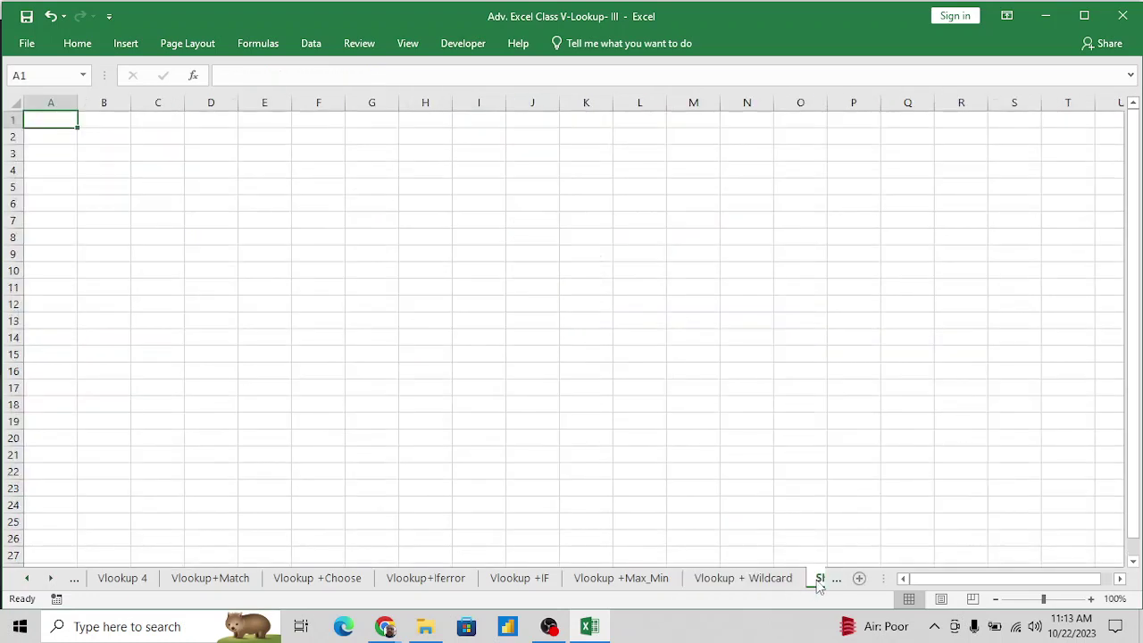
left_click(50, 578)
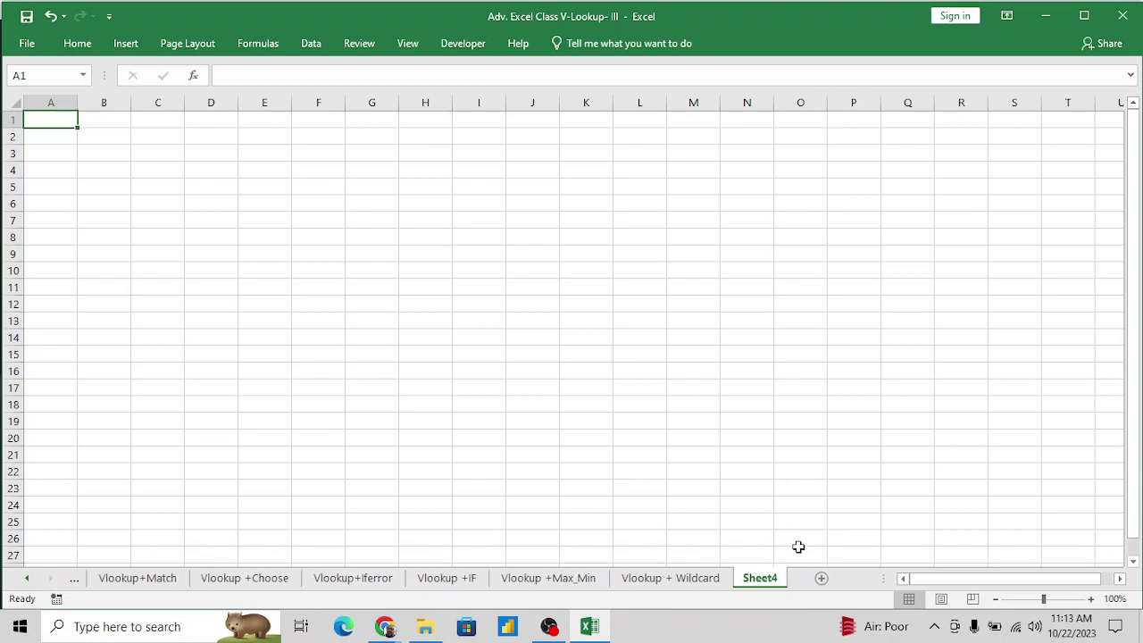
Rename the new worksheet as "Vlookup + Text_Numeric Value".
double_click(767, 578)
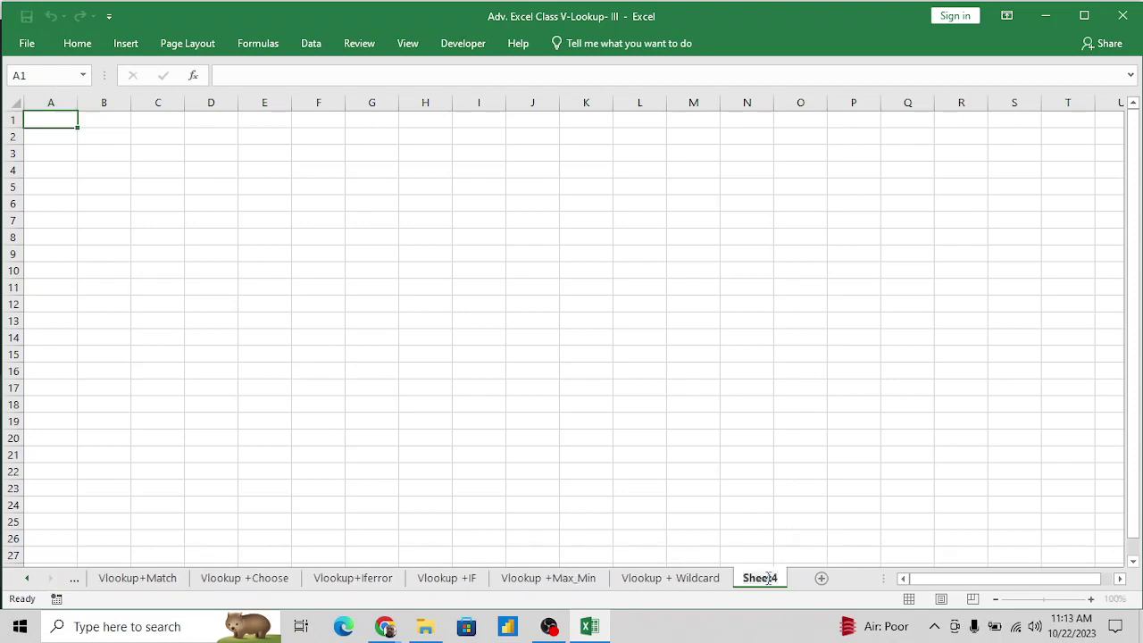
key("BackSpace")
key("BackSpace")
key("BackSpace")
key("BackSpace")
key("BackSpace")
key("BackSpace")
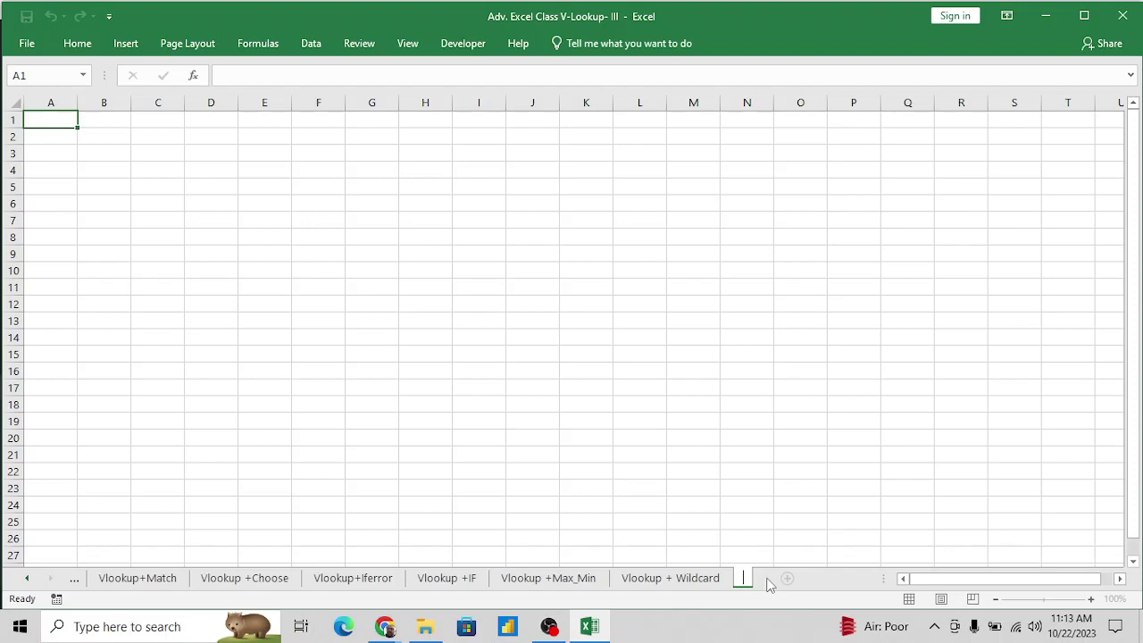
type("Vlookup")
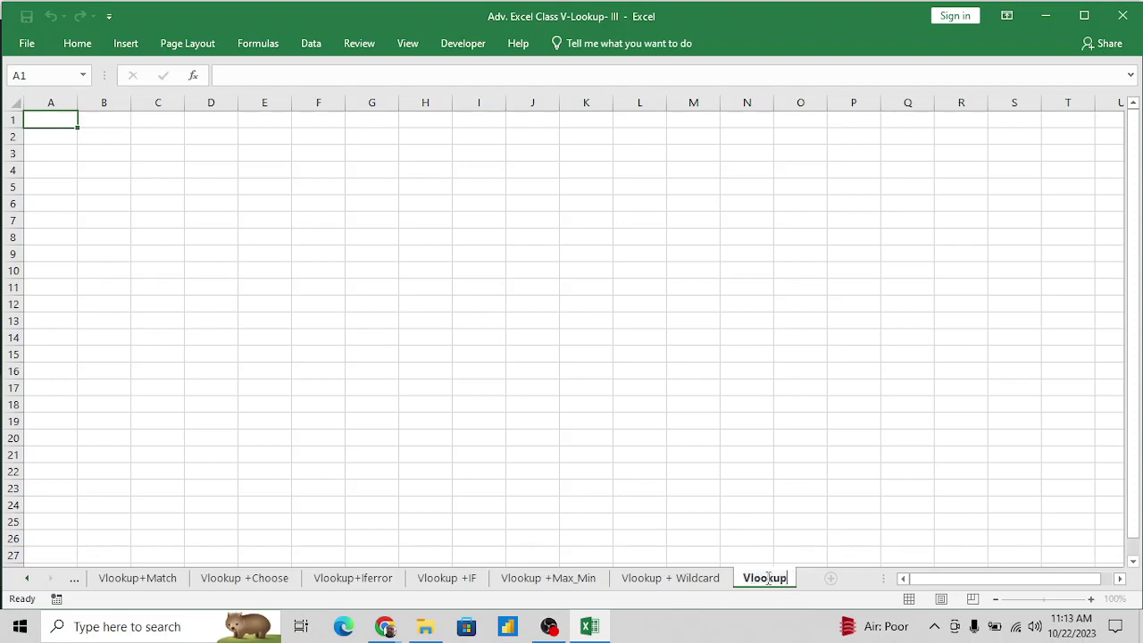
type(" +")
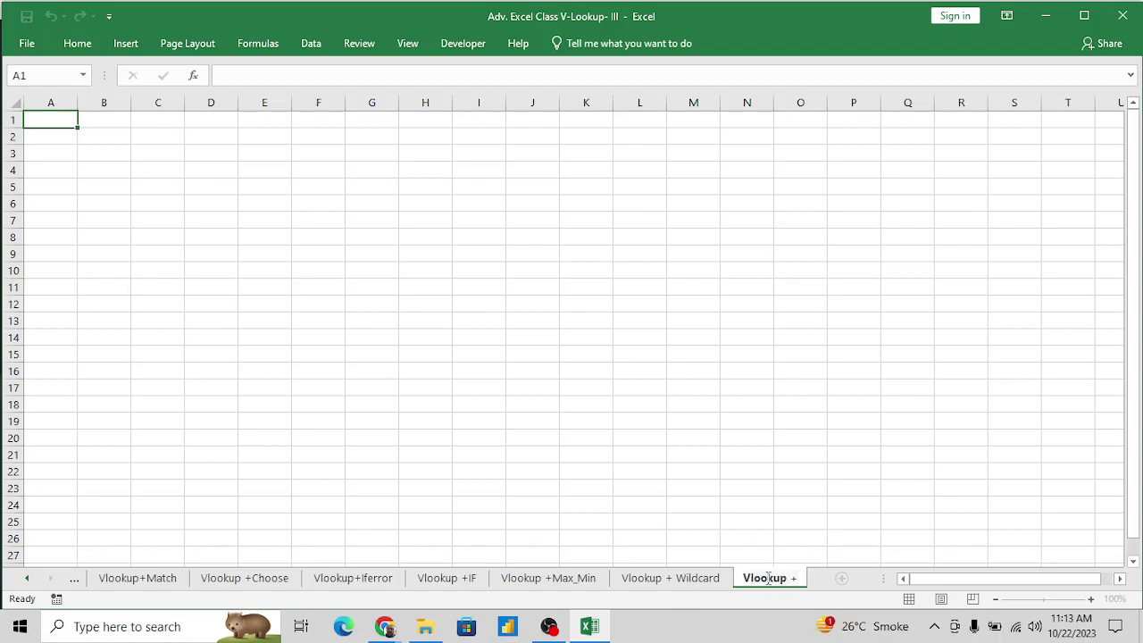
type(" Text_Number")
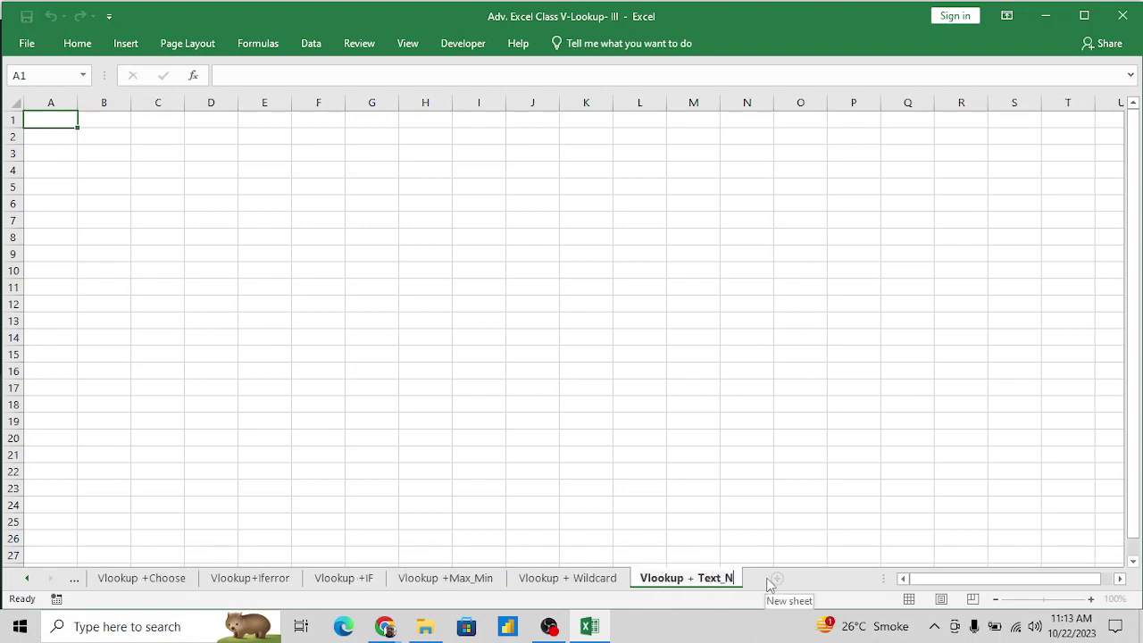
key("BackSpace")
key("BackSpace")
key("BackSpace")
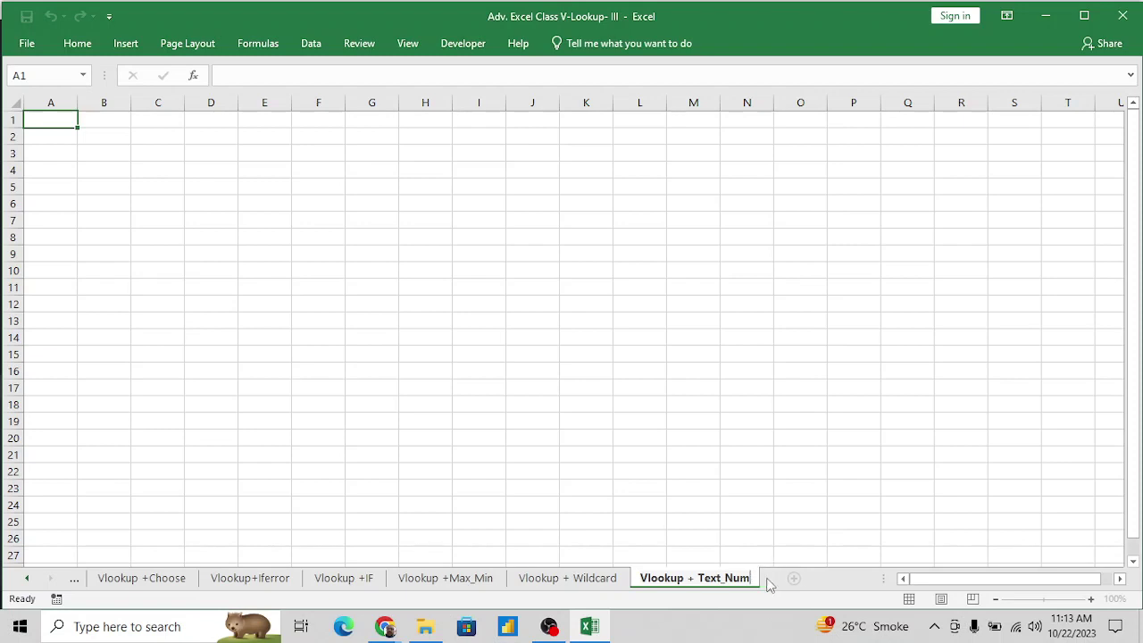
type("eric Value")
key("Return")
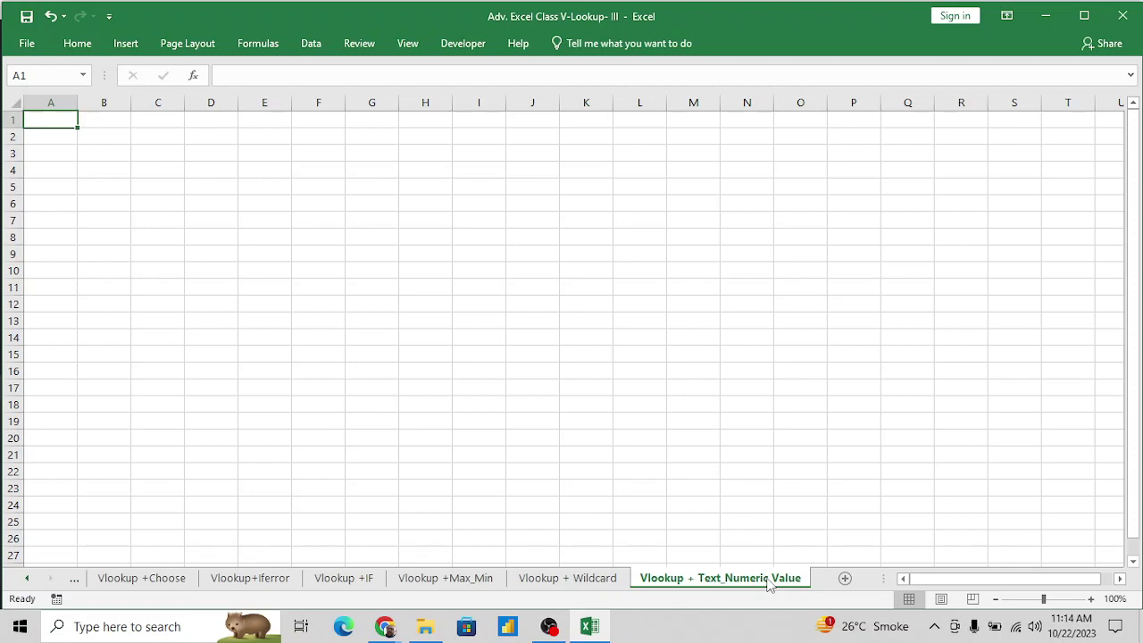
Copy the EmpId, Name and Marks data in A1:C18 from the Vlookup +IF sheet.
key("ctrl+Page_Up")
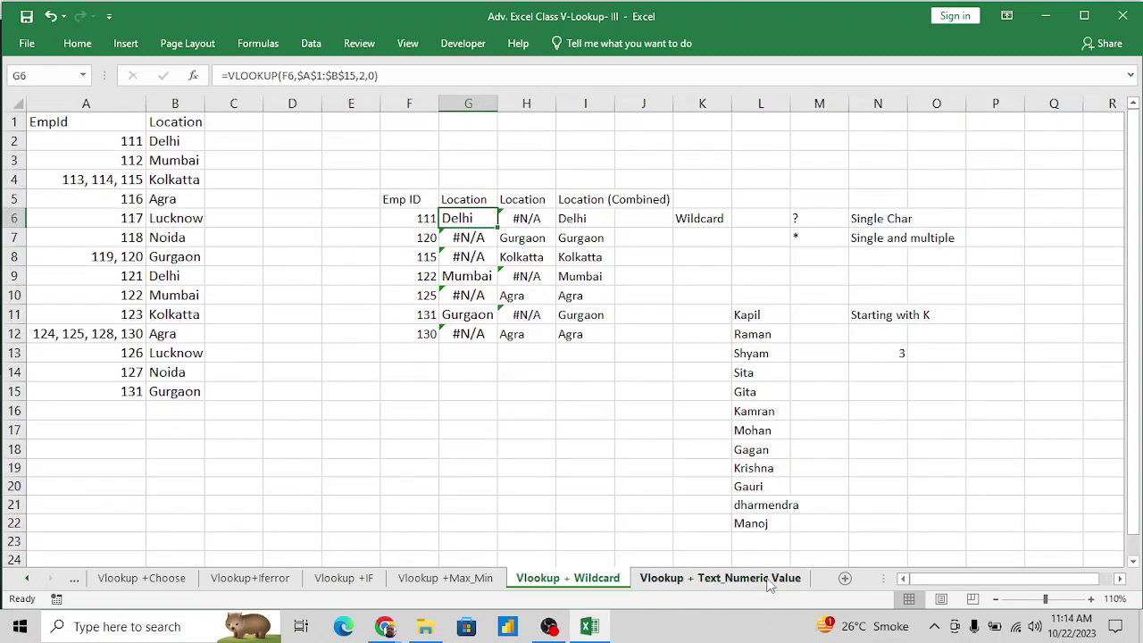
key("ctrl+Page_Up")
key("Left")
key("Left")
key("Left")
key("ctrl+Page_Up")
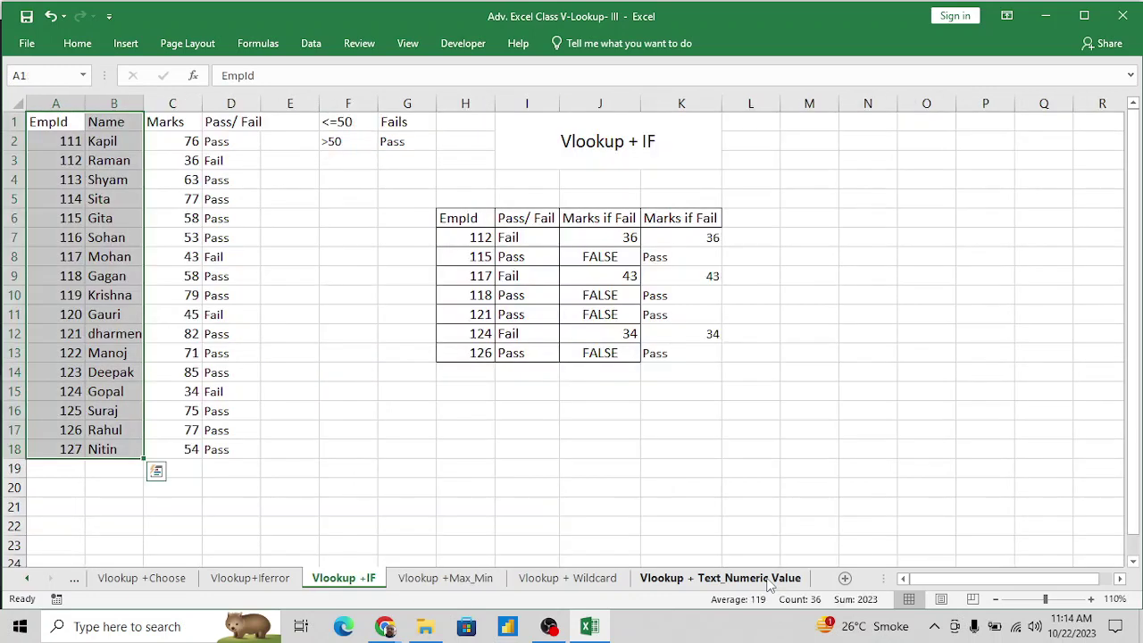
key("Down")
key("Up")
key("shift+Right")
key("ctrl+shift+Down")
key("ctrl+c")
key("shift+Right")
key("ctrl+c")
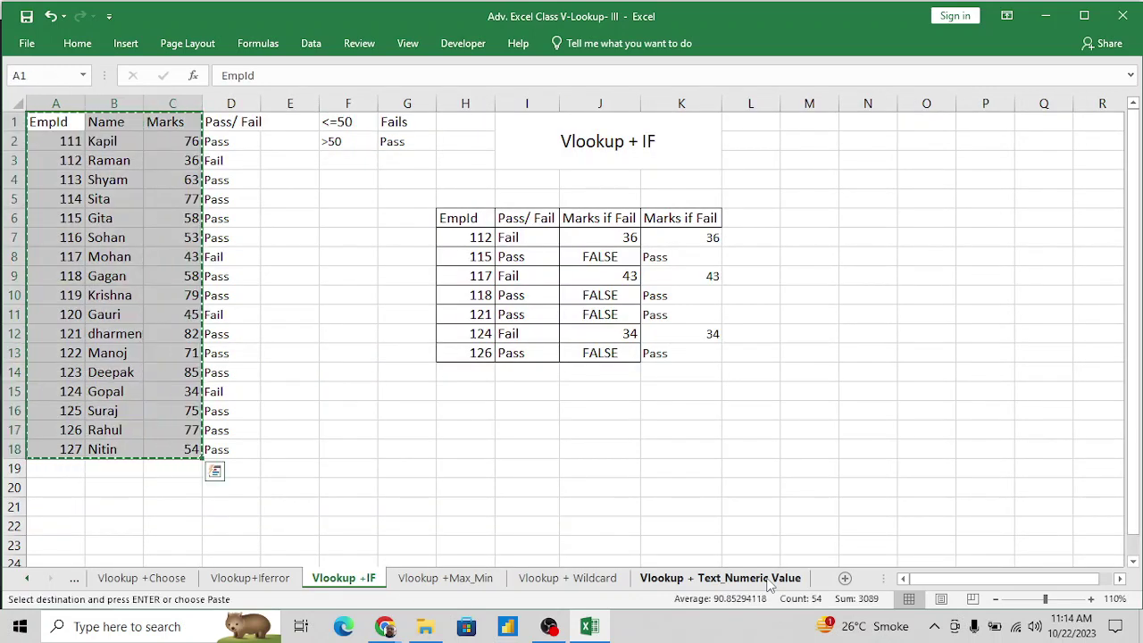
Paste the copied data at A1 of the Vlookup + Text_Numeric Value sheet.
left_click(761, 532)
key("ctrl+Page_Down")
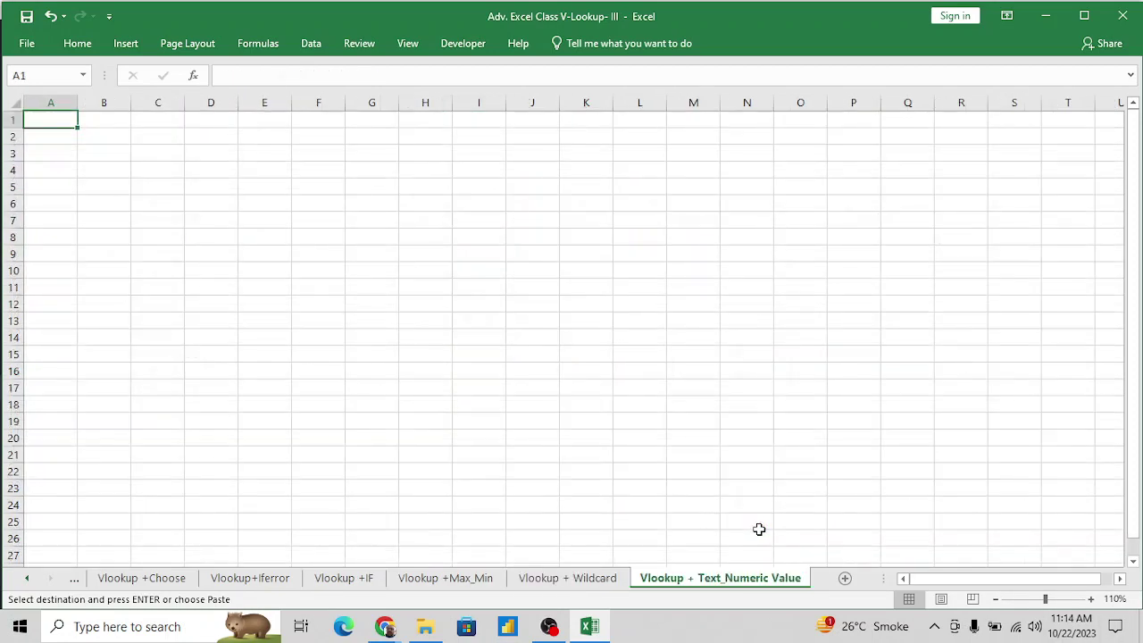
key("ctrl+v")
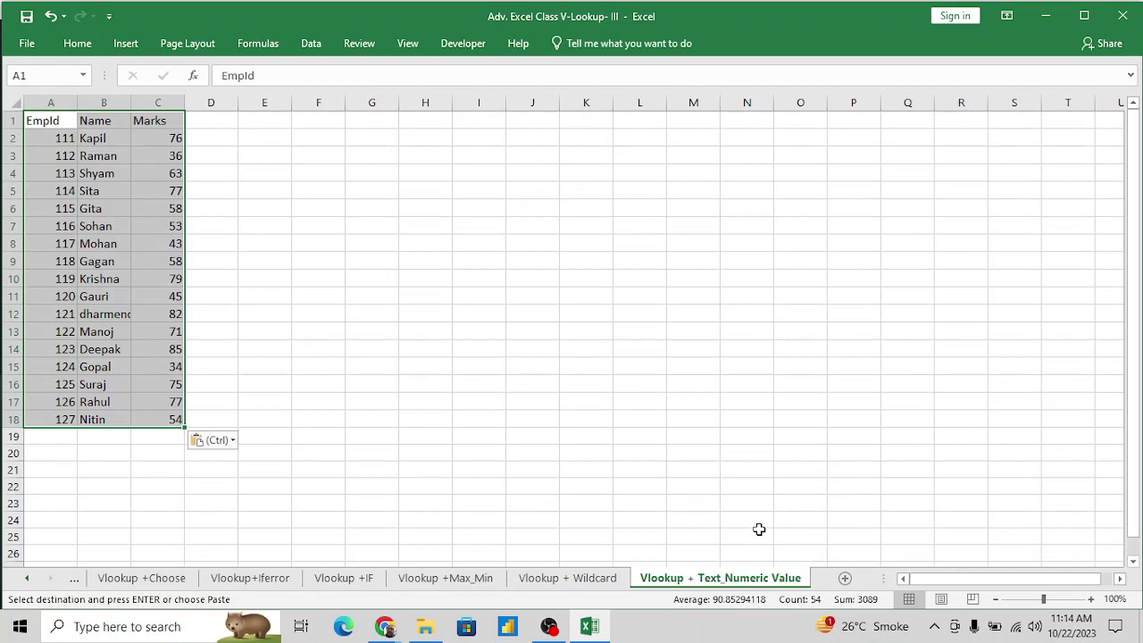
Copy the EmpIds 112, 114, 117, 121 and 124 from column A together into J5:J9.
key("Right")
key("Right")
key("Down")
key("Down")
key("Left")
key("Left")
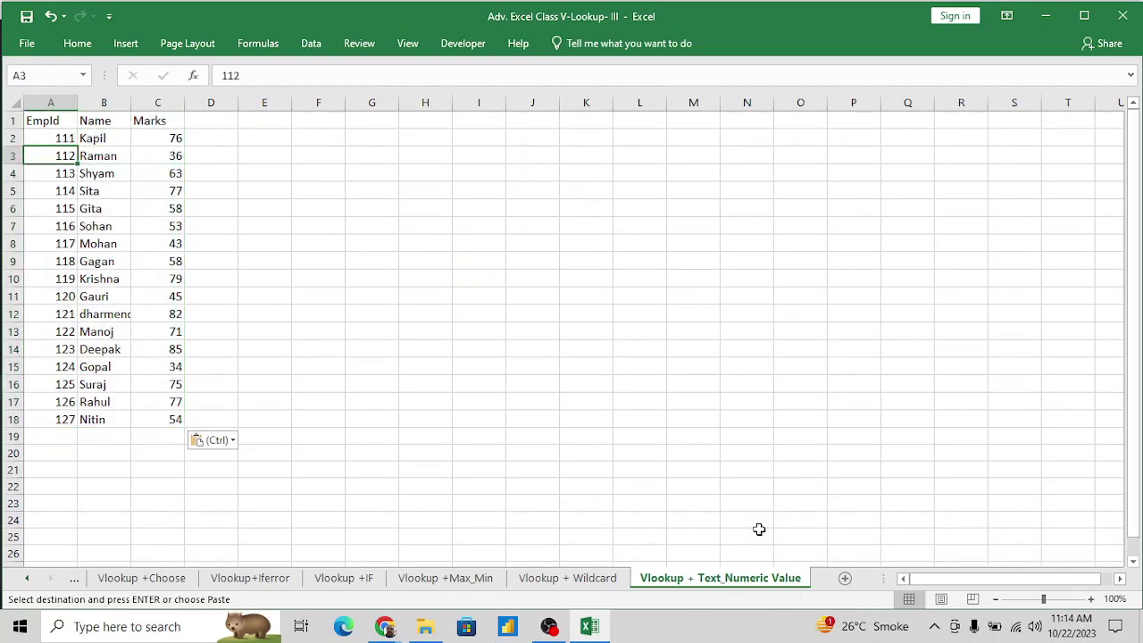
key("Up")
key("Up")
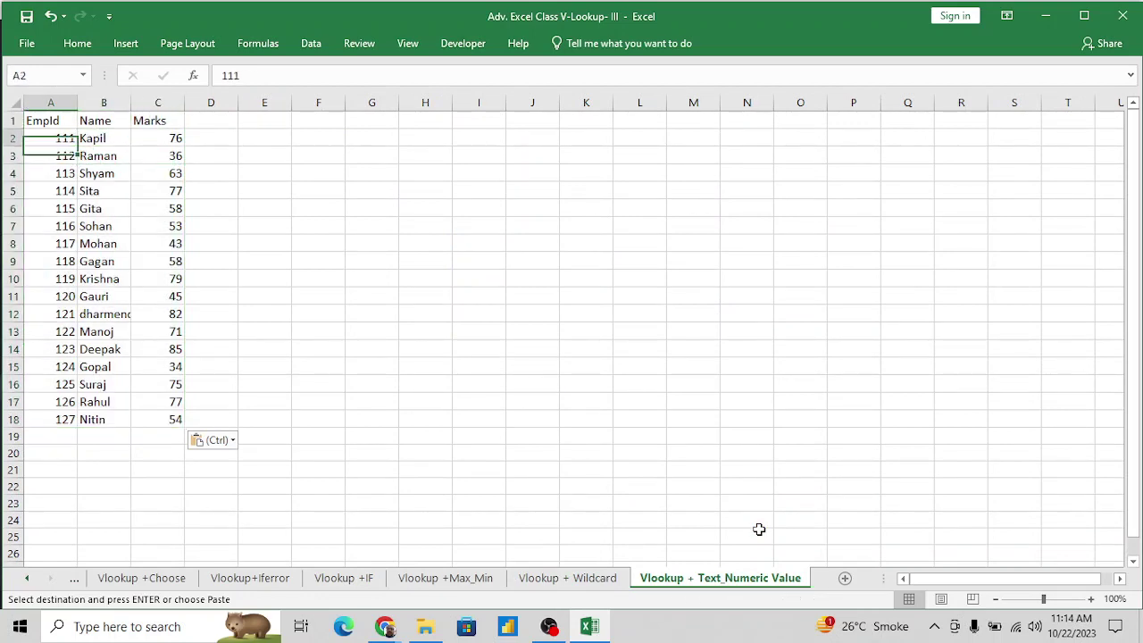
key("Down")
key("Down")
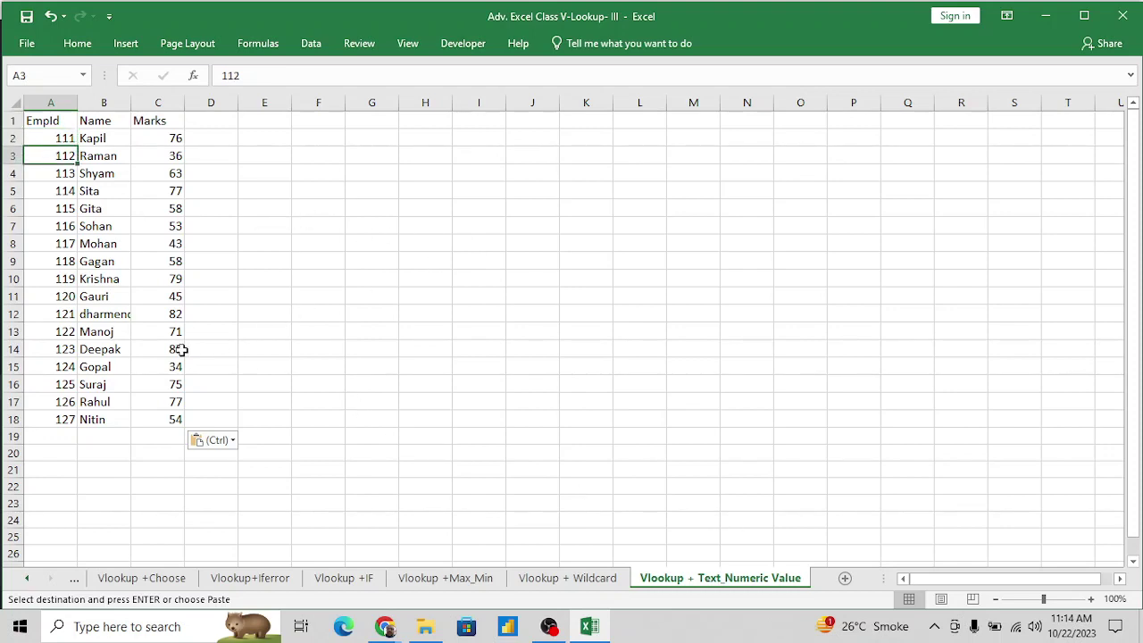
left_click(58, 191, "ctrl")
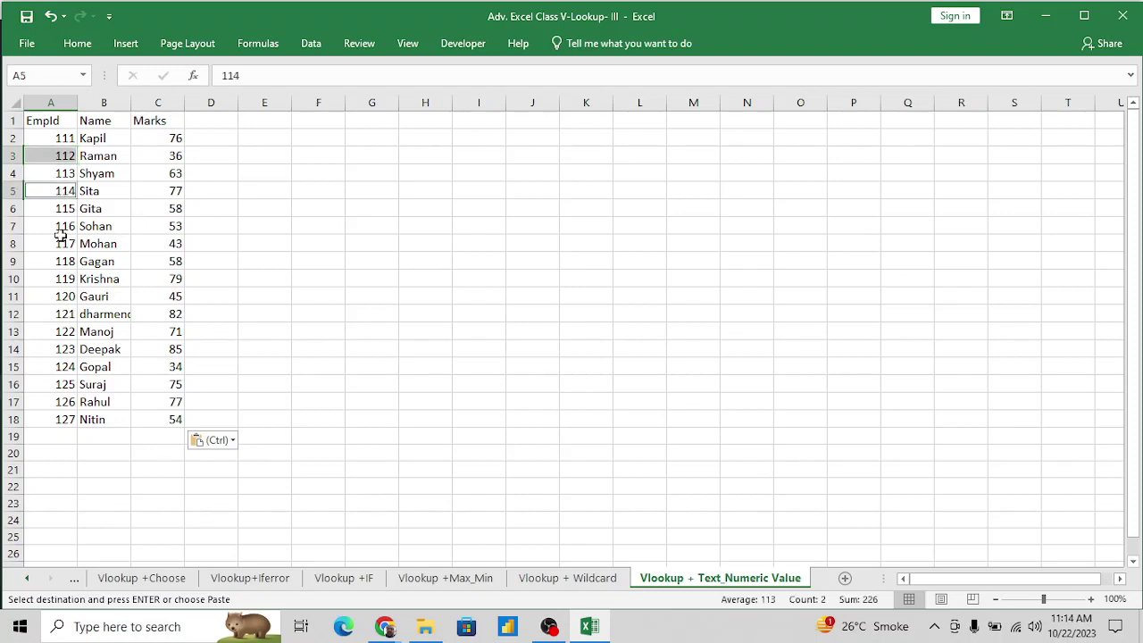
left_click(59, 244, "ctrl")
left_click(58, 313, "ctrl")
left_click(60, 360, "ctrl")
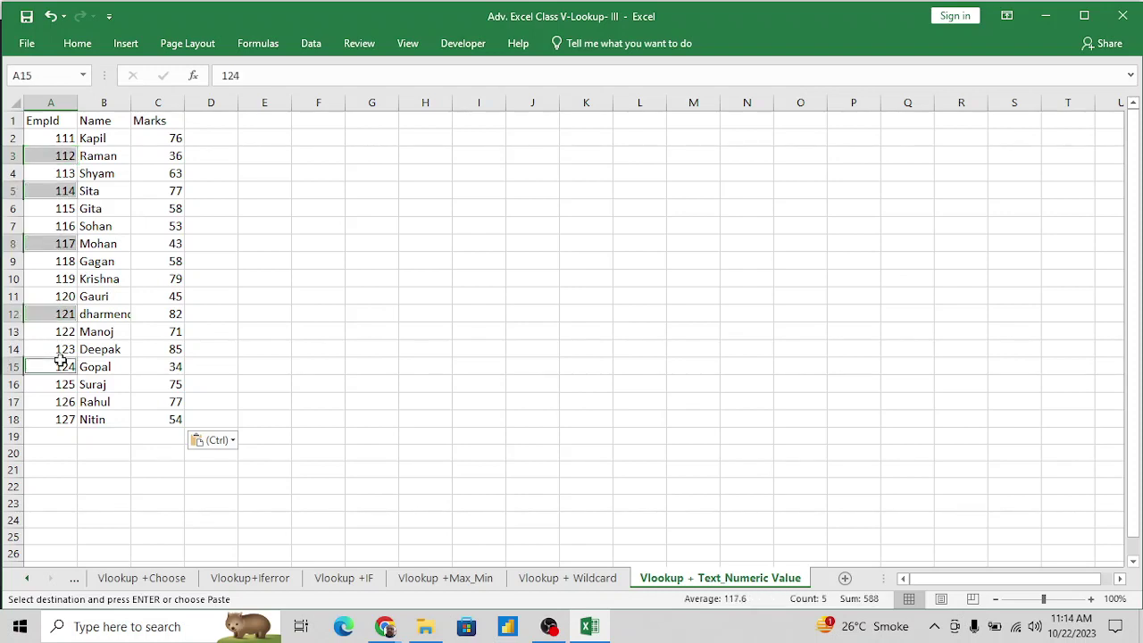
key("ctrl+c")
key("Right")
key("Right")
key("Right")
key("Right")
key("Right")
key("Right")
key("Right")
key("Right")
key("Right")
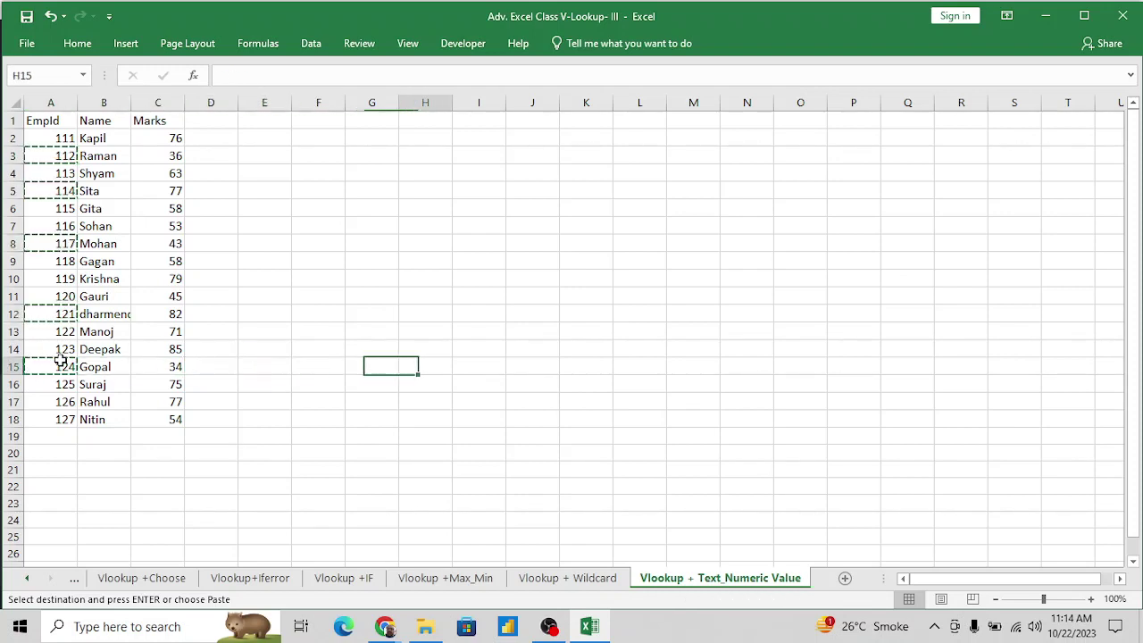
key("Up")
key("Up")
key("Up")
key("Up")
key("Up")
key("Up")
key("Up")
key("Up")
key("Up")
key("Up")
key("Up")
key("Down")
key("ctrl+v")
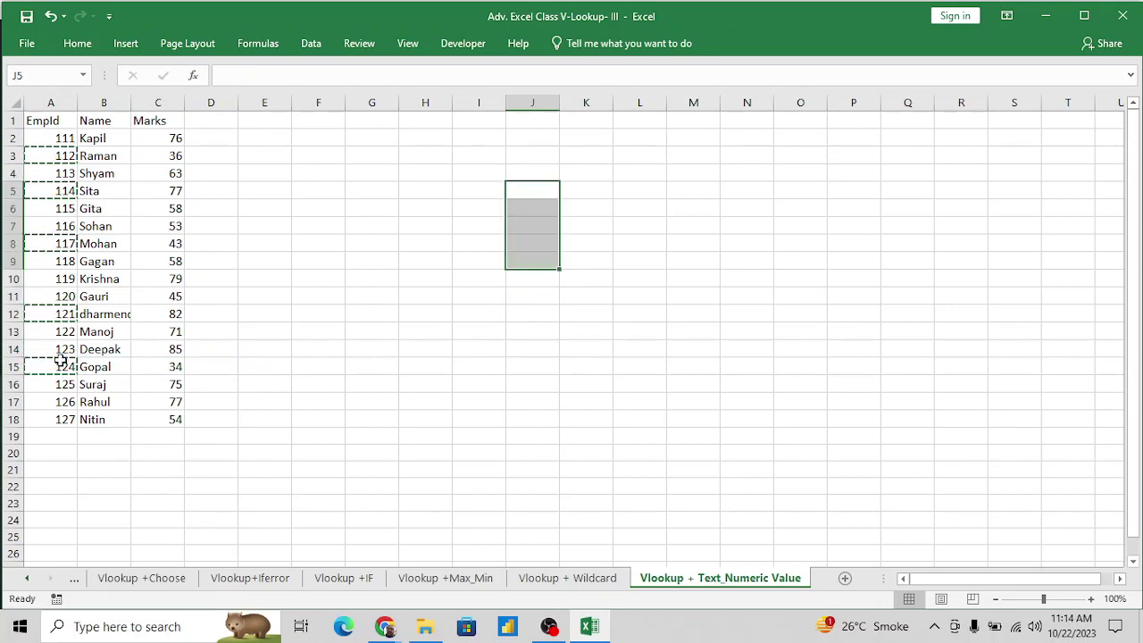
Copy the EmpId, Name and Marks headers from A1:C1 to J4:L4 above the pasted IDs.
key("Up")
key("Up")
key("Up")
key("Up")
key("ctrl+Left")
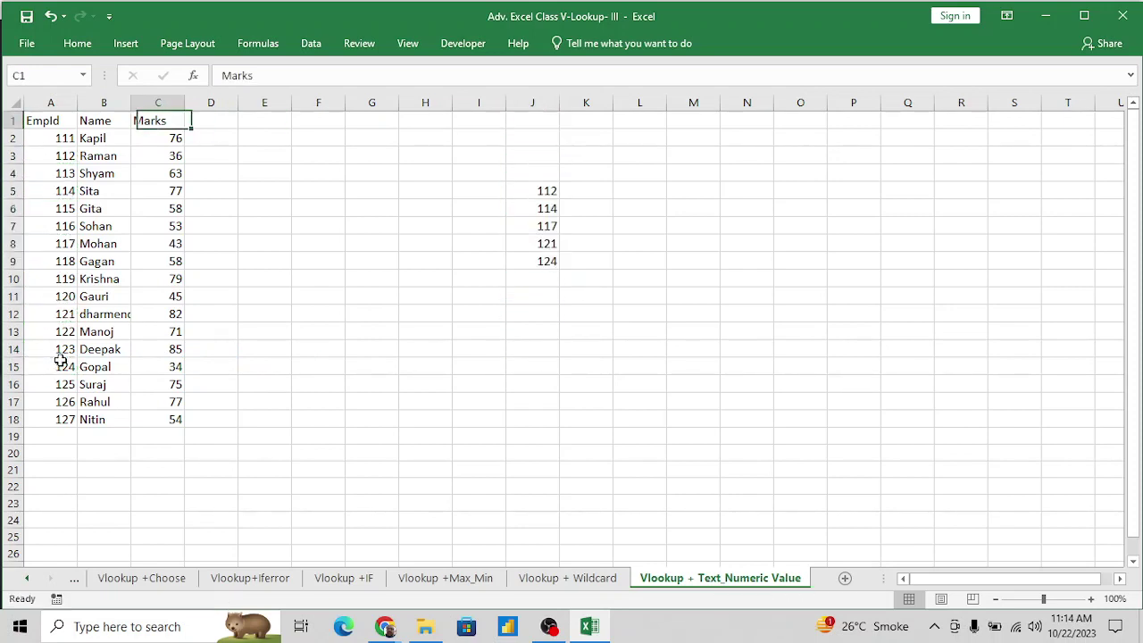
key("ctrl+Left")
key("shift+Right")
key("shift+Right")
key("ctrl+c")
key("ctrl+Right")
key("Right")
key("Right")
key("Right")
key("Right")
key("Right")
key("Right")
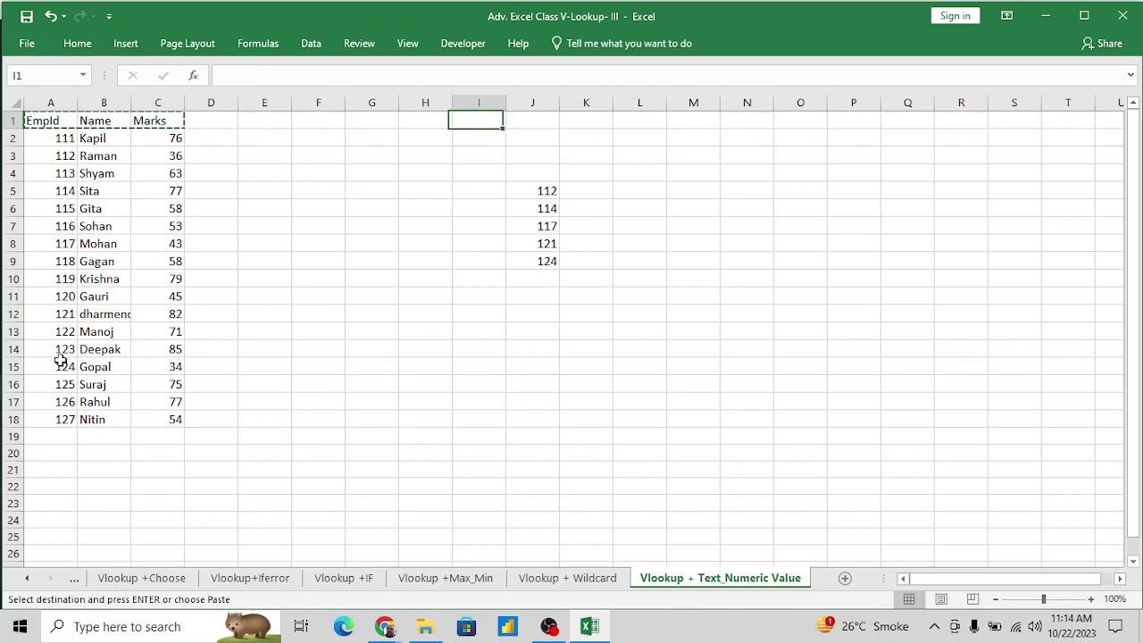
key("Down")
key("Down")
key("Down")
key("Right")
key("Return")
key("Right")
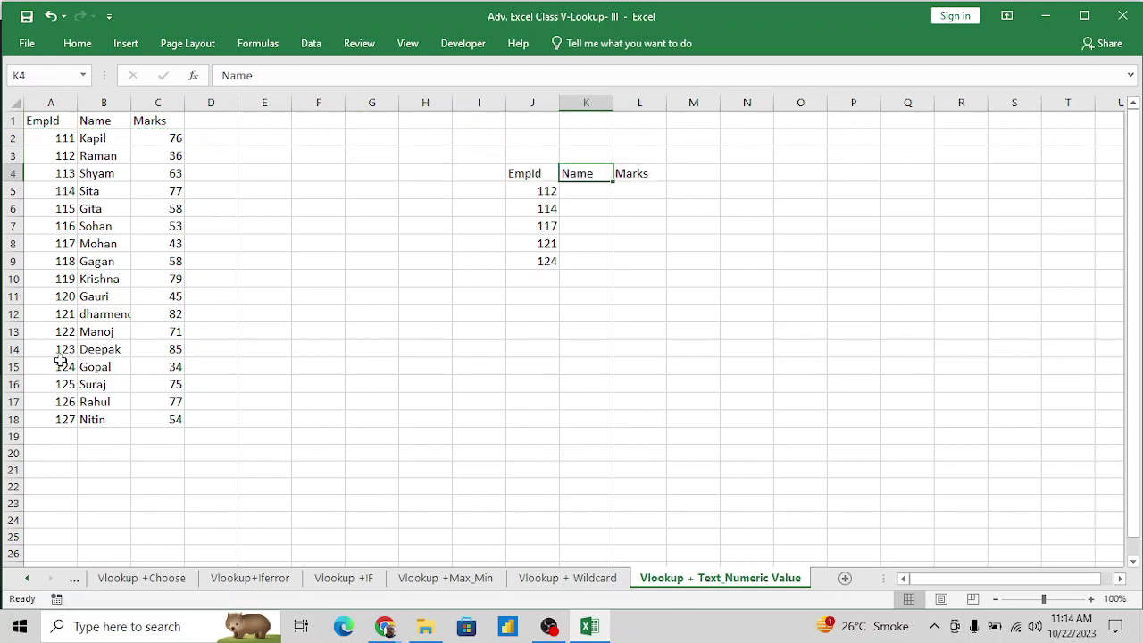
Replace the Name header in K4 with a copy of Marks and clear the extra header in L4.
key("Right")
key("ctrl+c")
key("Left")
key("ctrl+v")
key("Right")
key("Delete")
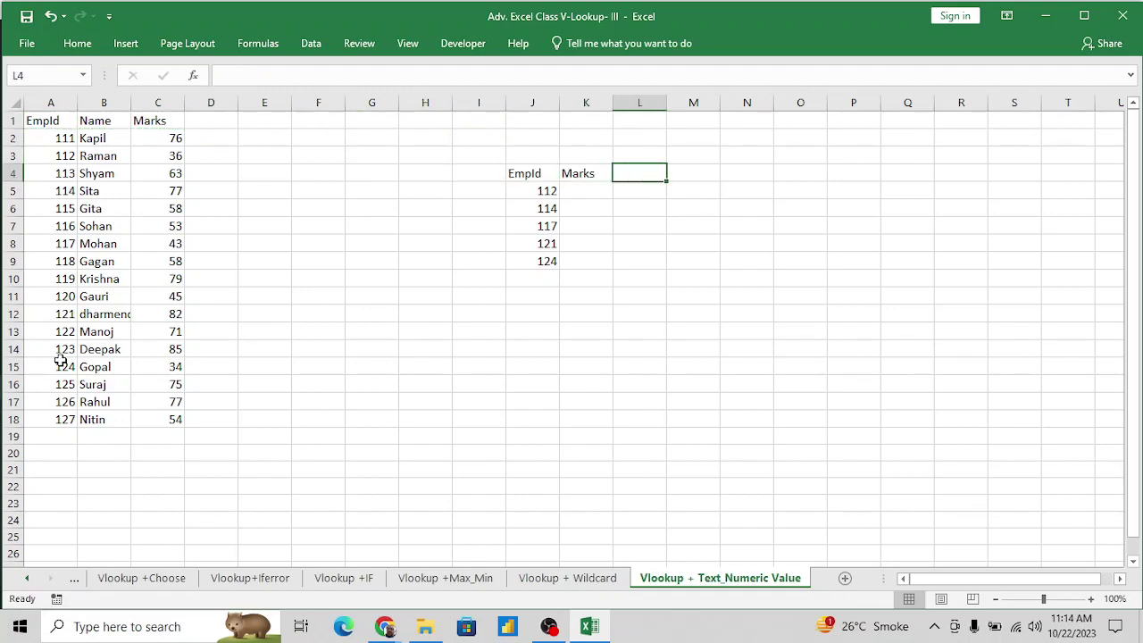
key("Down")
key("Left")
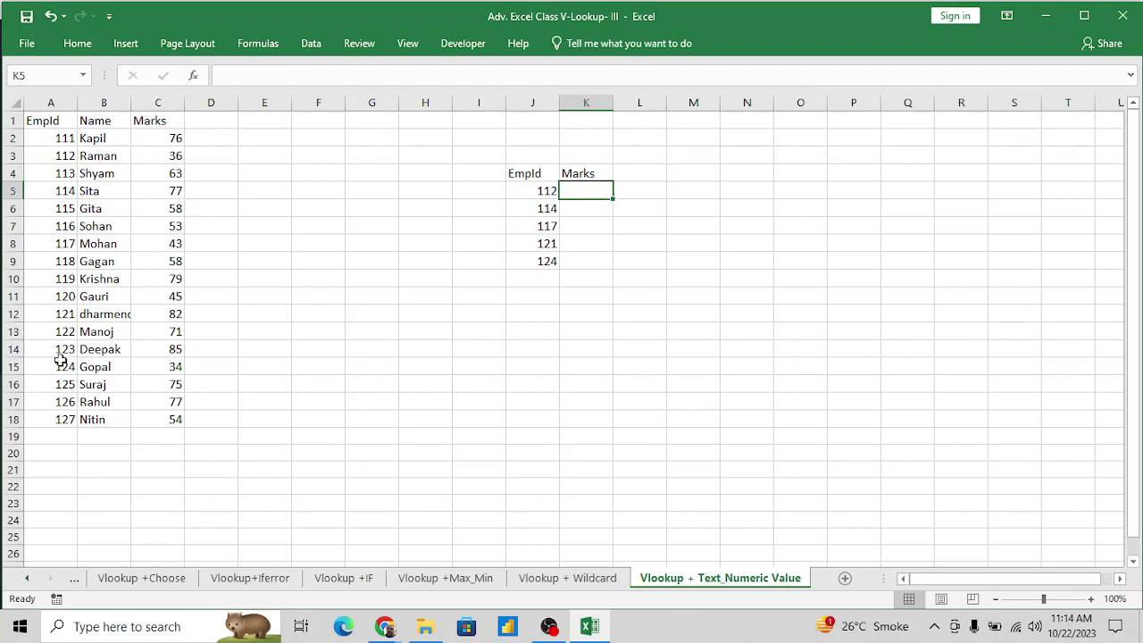
Try adding a trailing space to the EmpId 112 in J5.
key("Left")
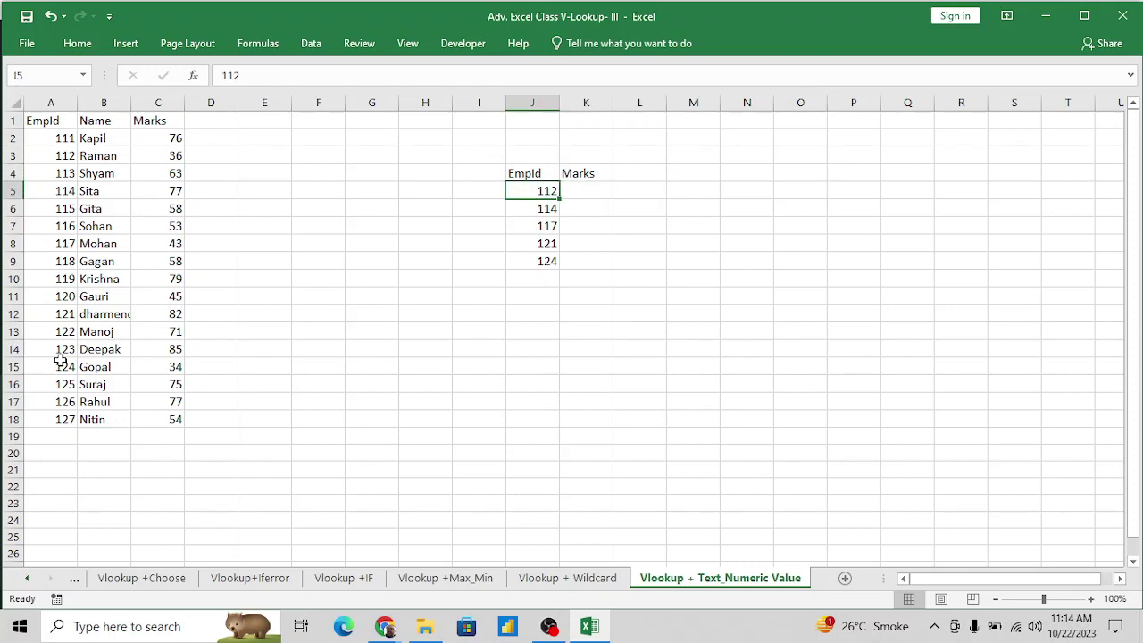
key("Down")
key("Up")
left_click(223, 76)
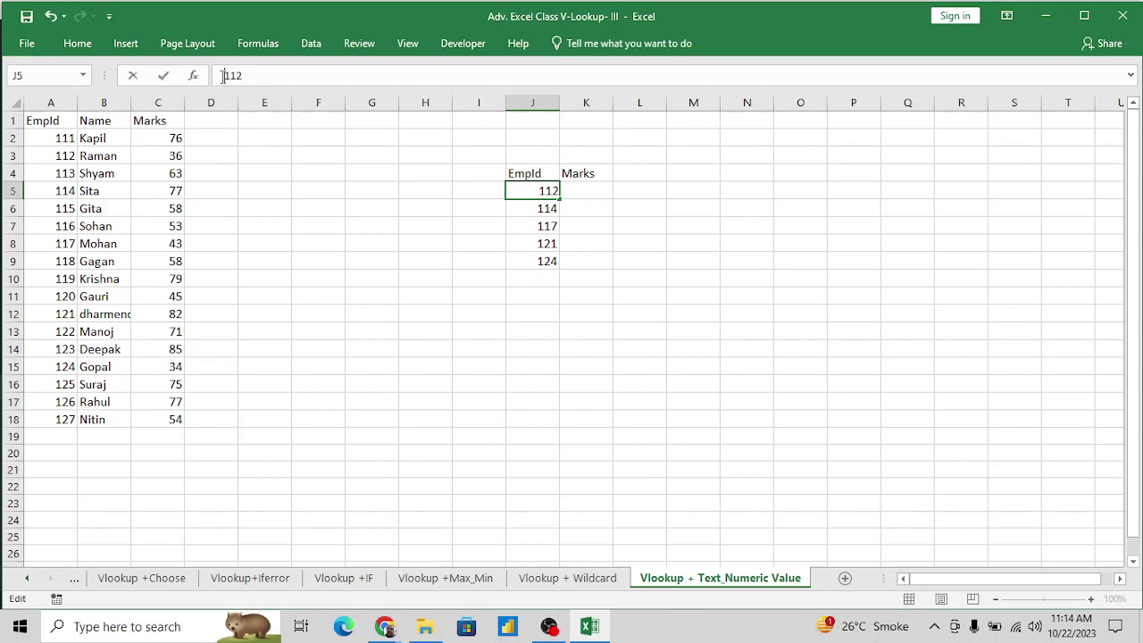
key("Return")
key("Up")
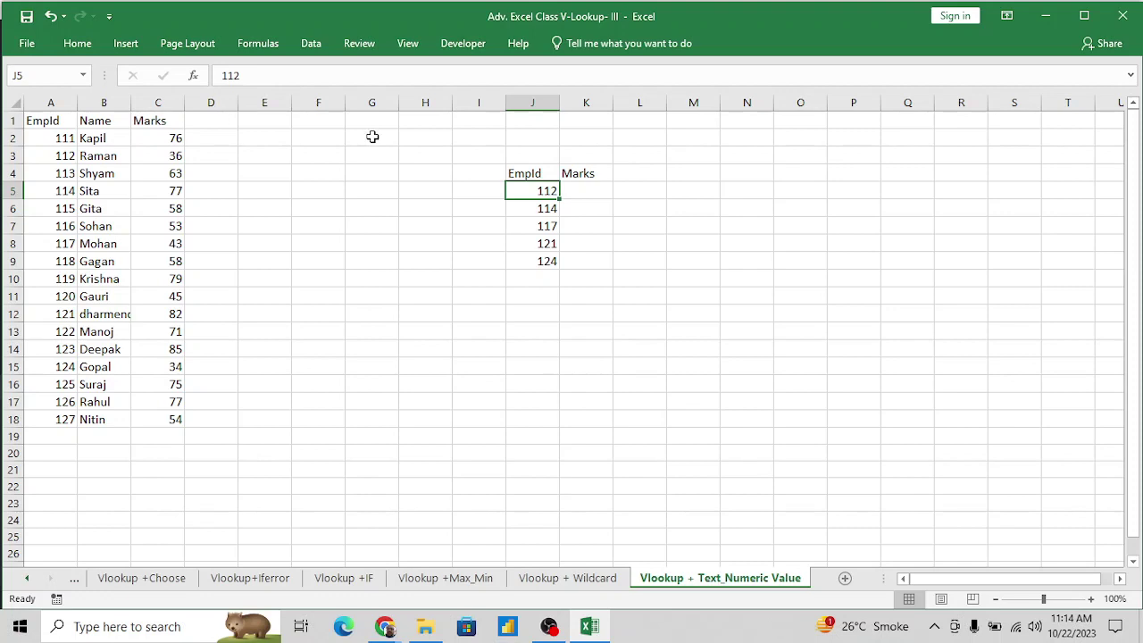
left_click(383, 80)
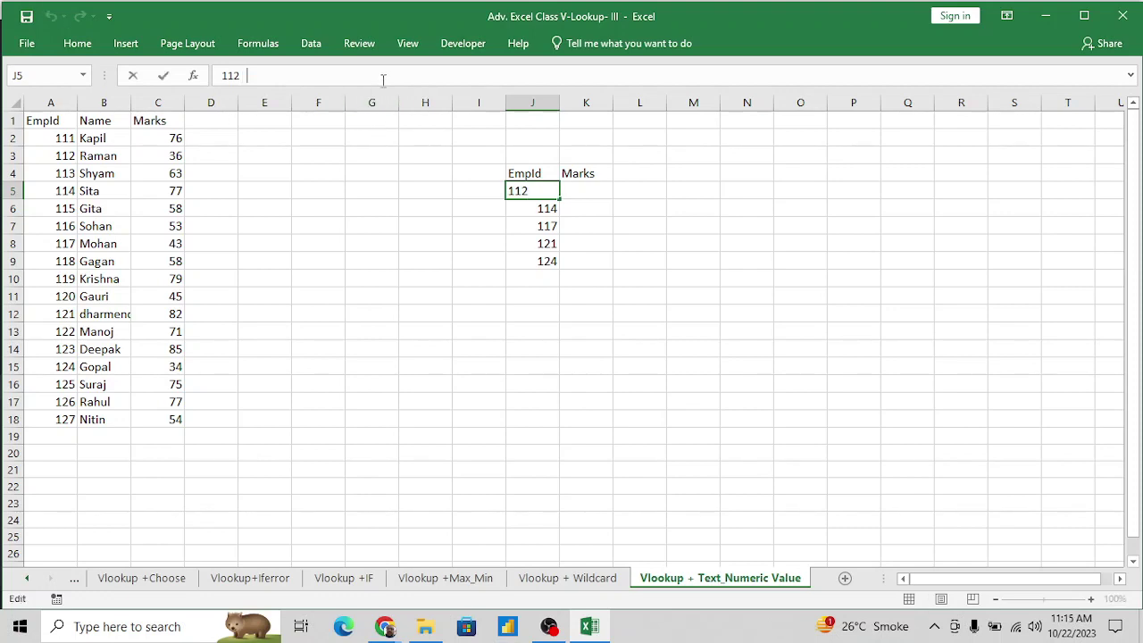
key("Return")
Format the lookup EmpIds in J5:J9 as Text.
key("Up")
key("ctrl+shift+Down")
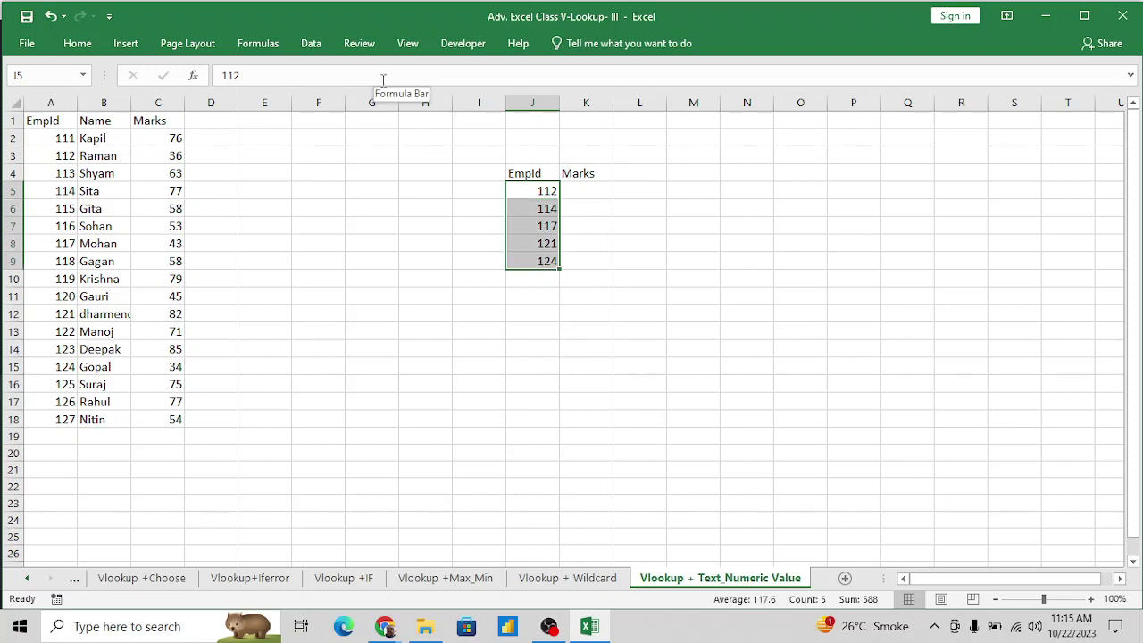
key("ctrl+1")
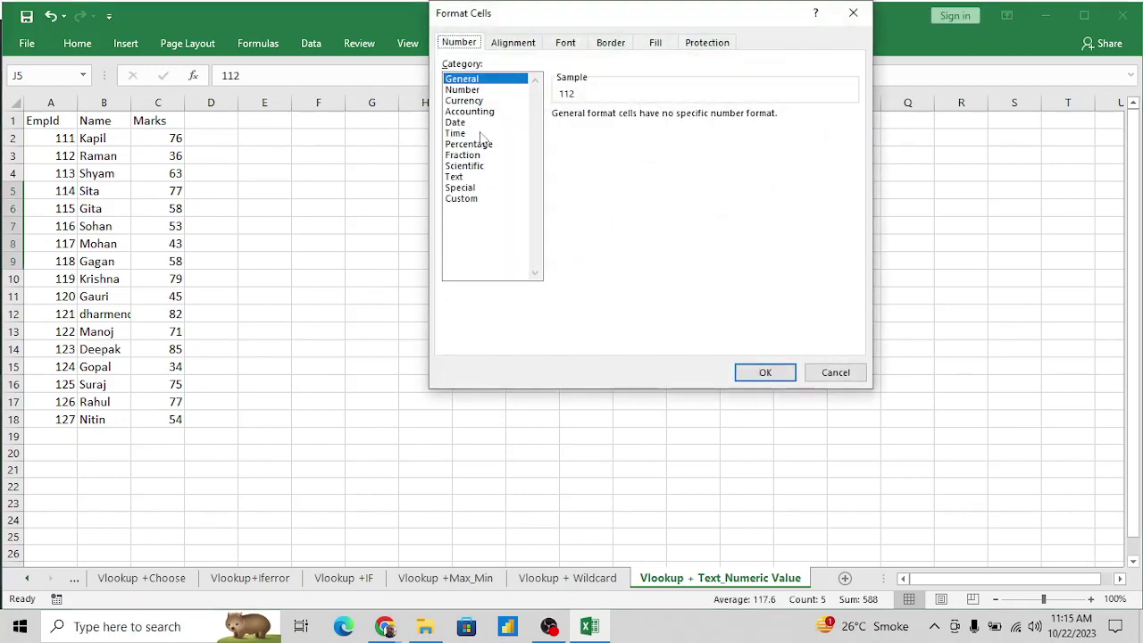
left_click(463, 179)
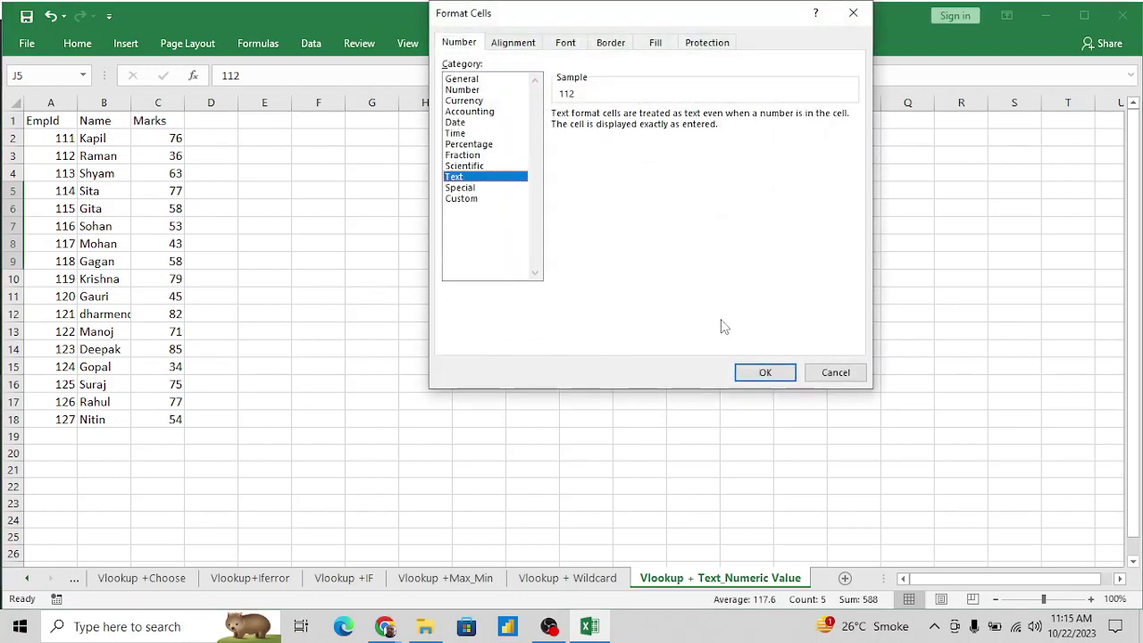
left_click(760, 373)
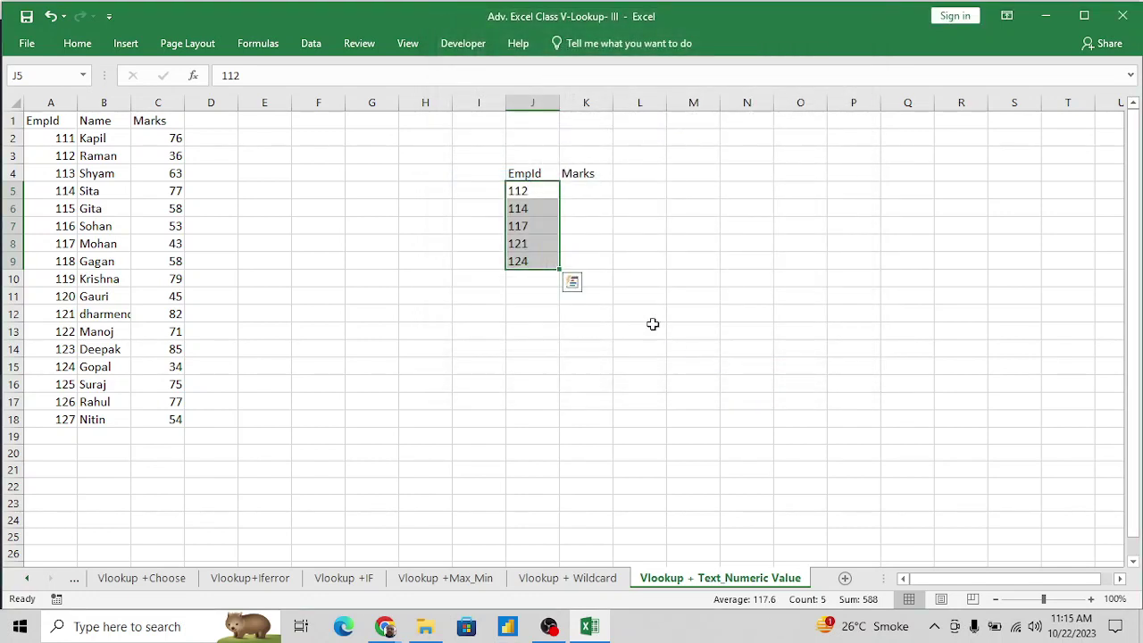
Enter =VLOOKUP(J5,$A$1:$C$18,3,0) in K5 to return the Marks for the EmpId in J5.
left_click(616, 256)
key("Left")
key("Left")
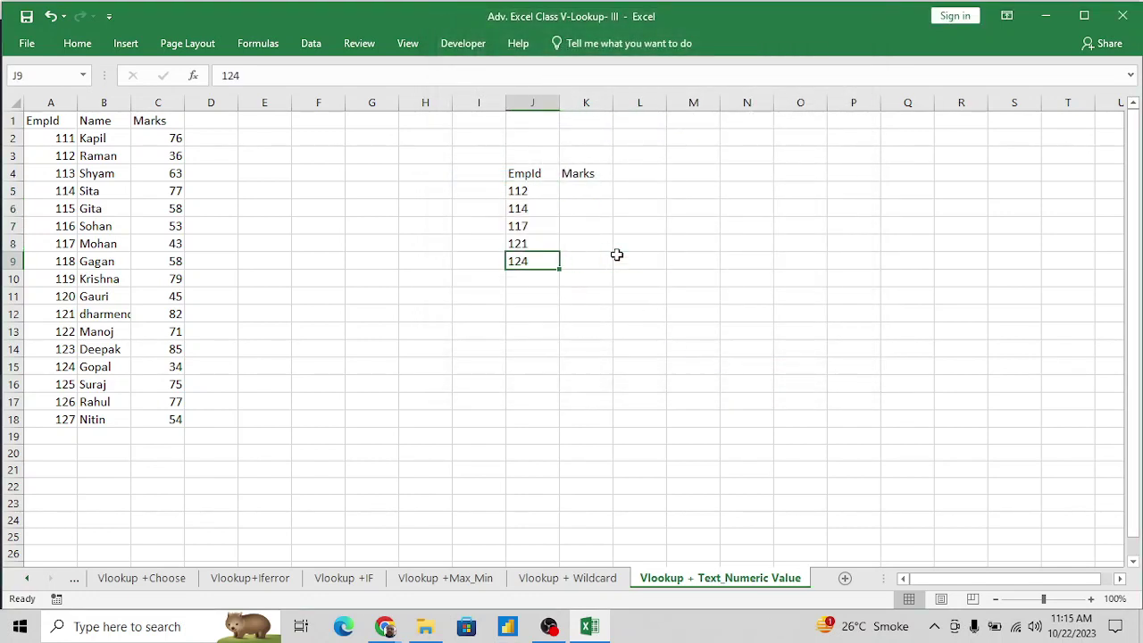
key("ctrl+Up")
key("Down")
key("Right")
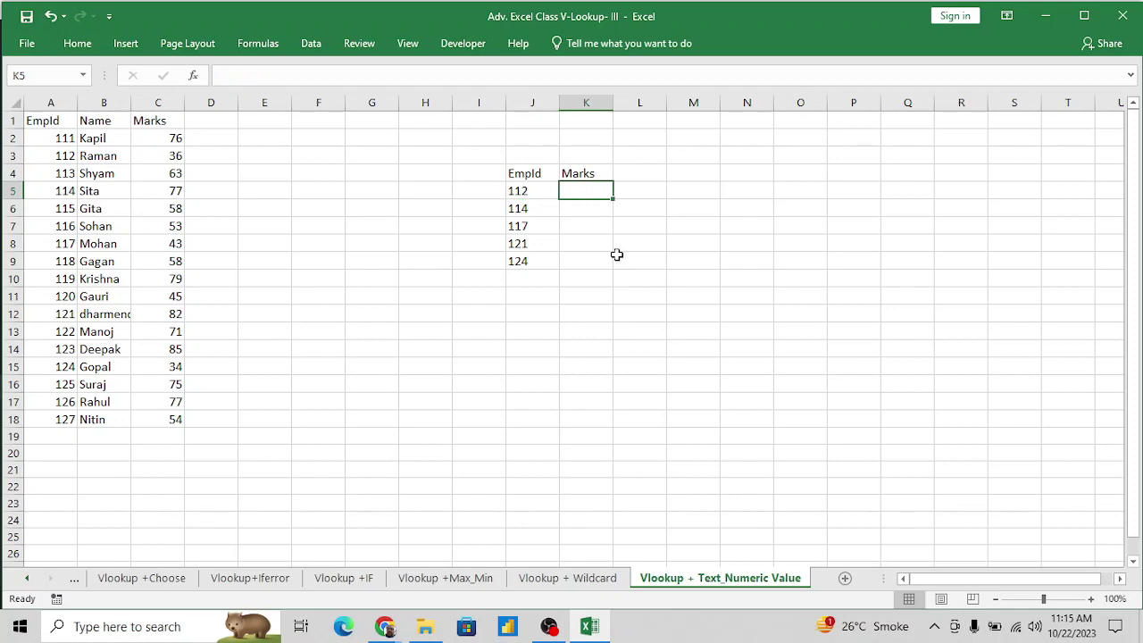
type("=VLOOKUP(")
key("Left")
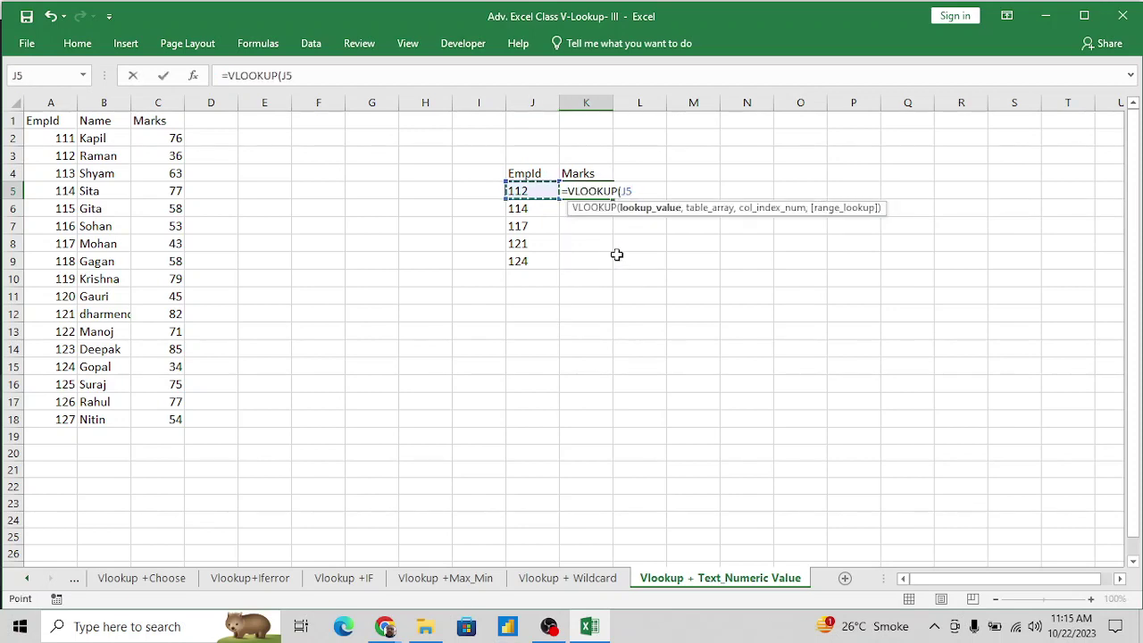
type(",")
key("Left")
key("ctrl+Left")
key("ctrl+Left")
key("ctrl+Up")
key("ctrl+shift+Right")
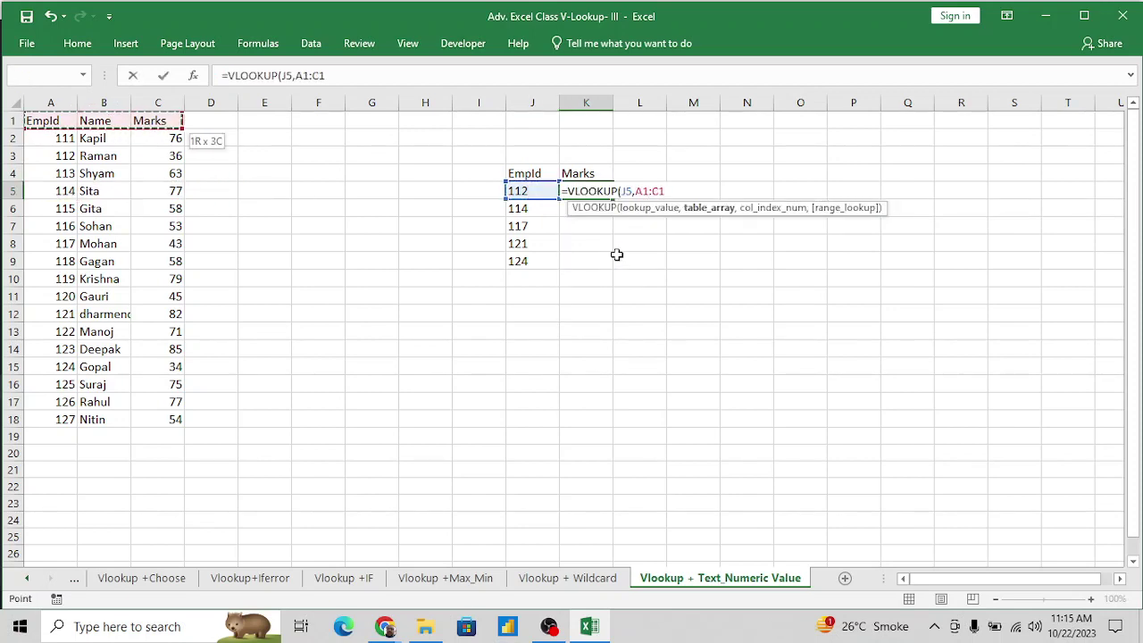
key("ctrl+shift+Down")
key("F4")
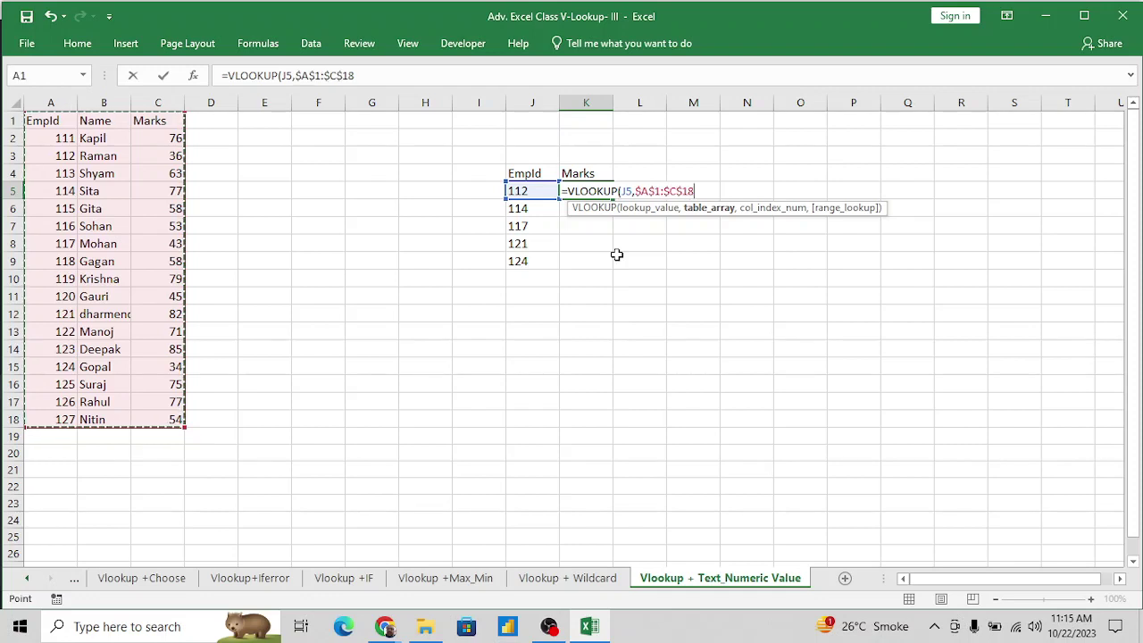
type(",3,")
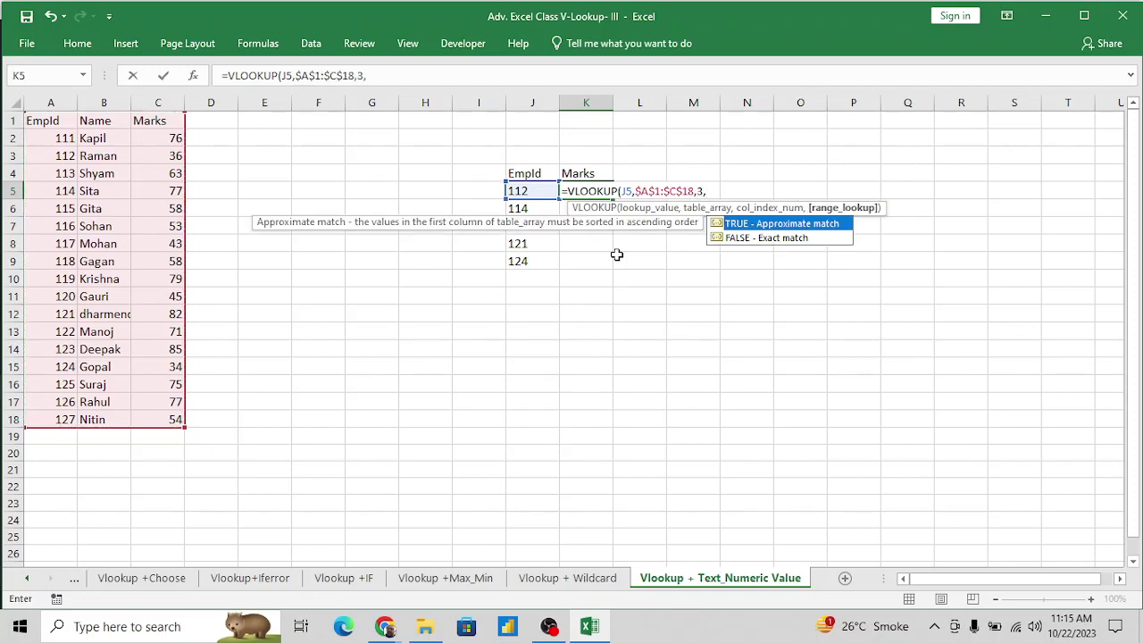
type("0")
key("Return")
Fill the VLOOKUP formula from K5 down through K9.
key("Left")
key("ctrl+Down")
key("Right")
key("ctrl+shift+Up")
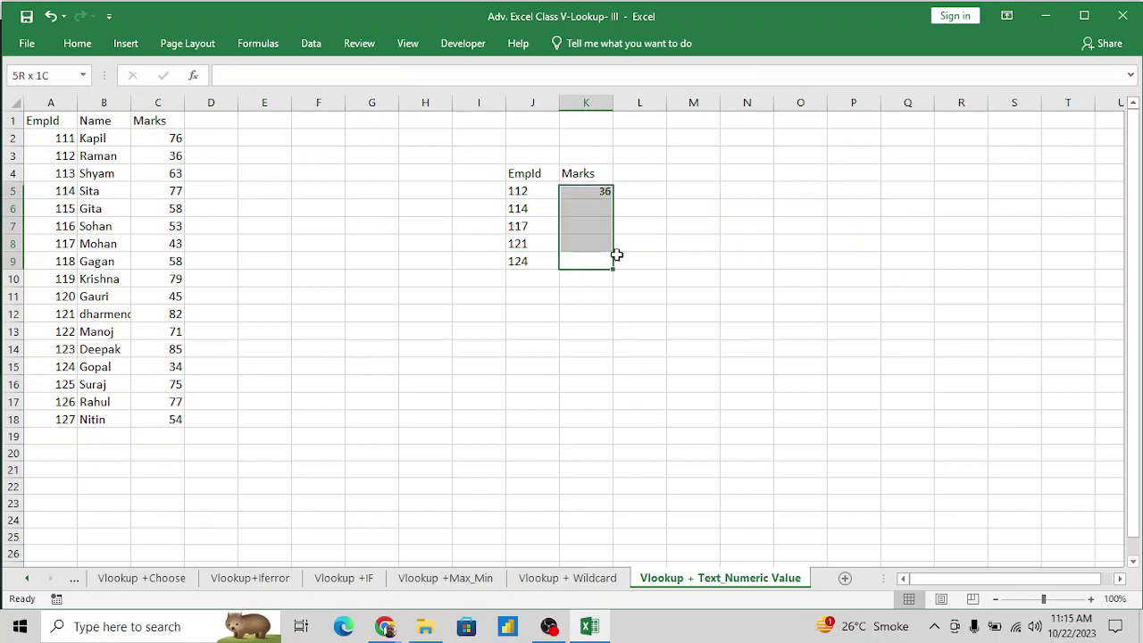
key("ctrl+d")
Store the EmpId 112 in J5 as text by adding a leading apostrophe.
key("Left")
key("Left")
key("Up")
key("Up")
key("Up")
key("Up")
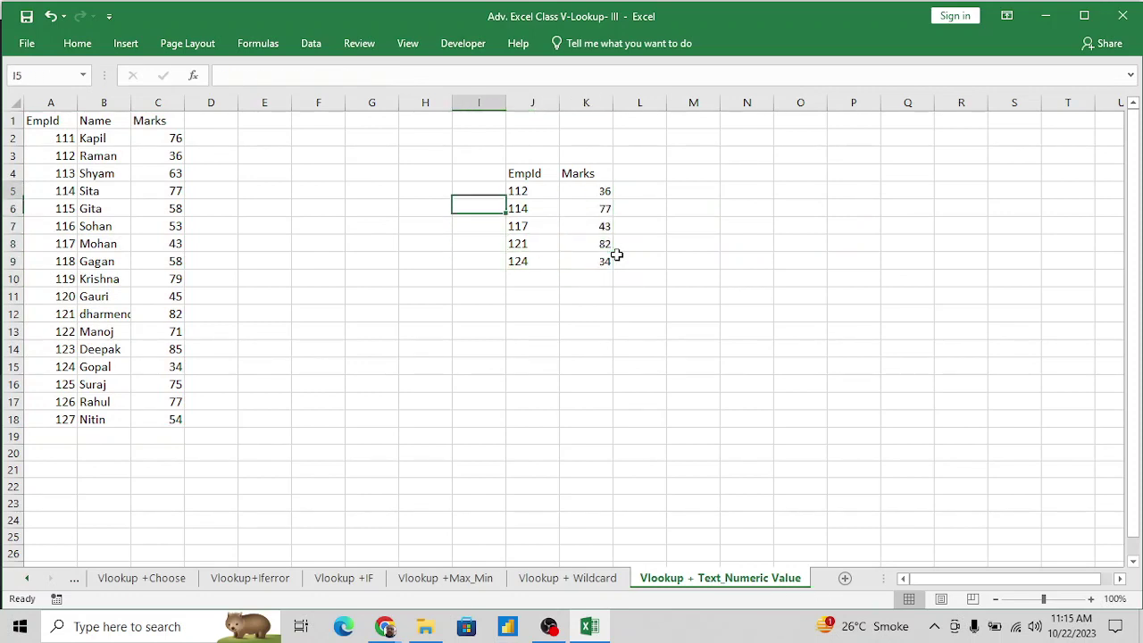
key("Right")
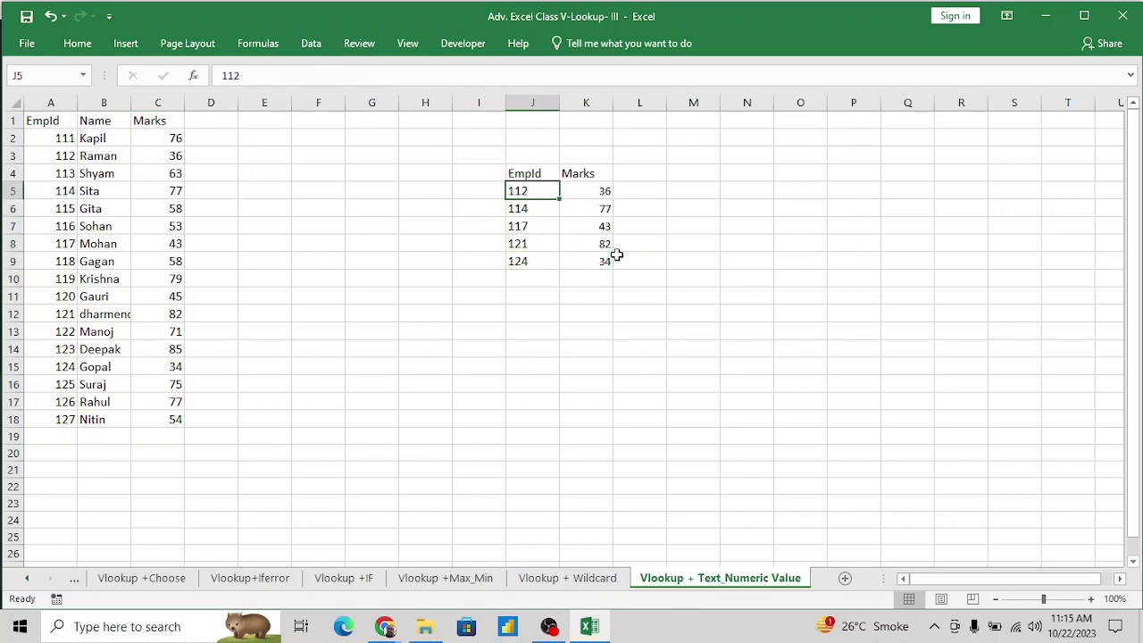
left_click(221, 77)
type("'")
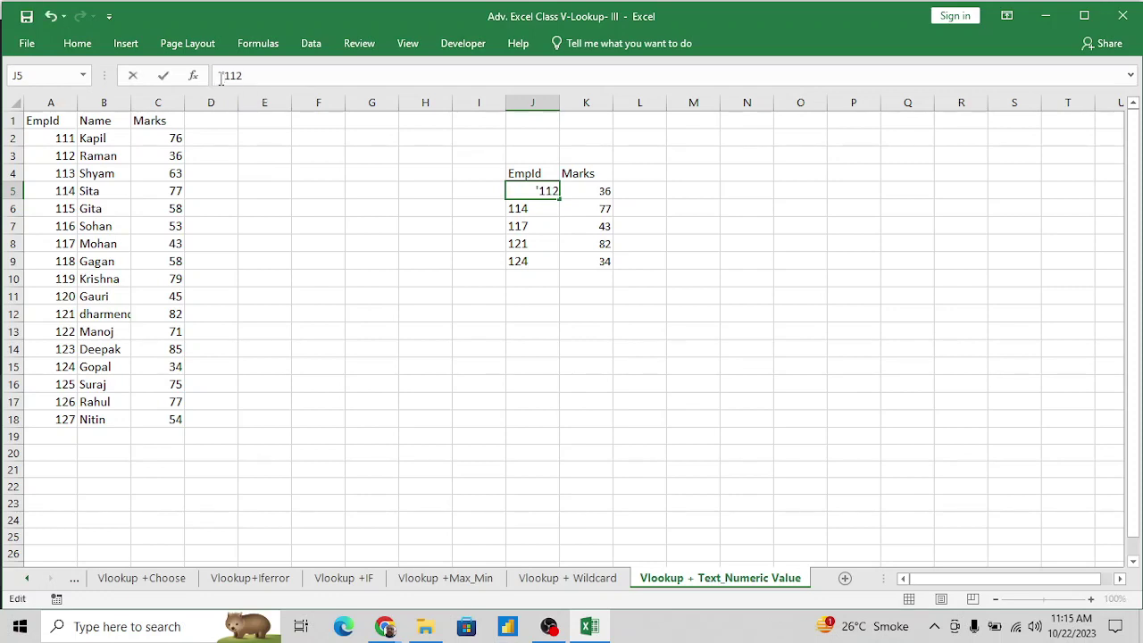
key("Return")
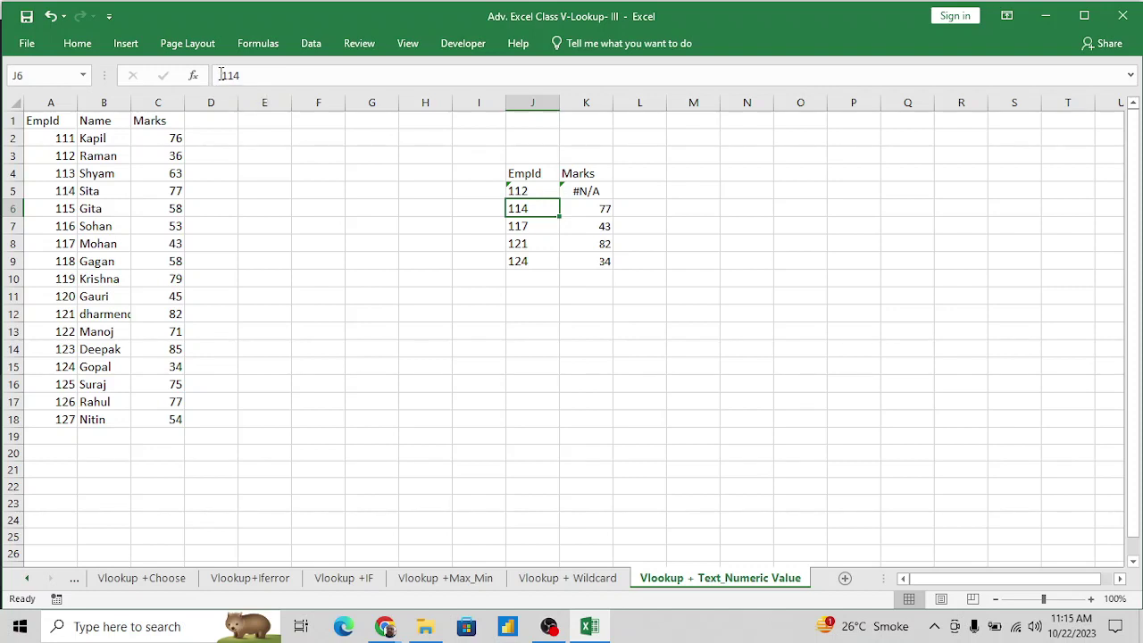
Store the EmpId 114 in J6 as text by adding a leading apostrophe.
type("'")
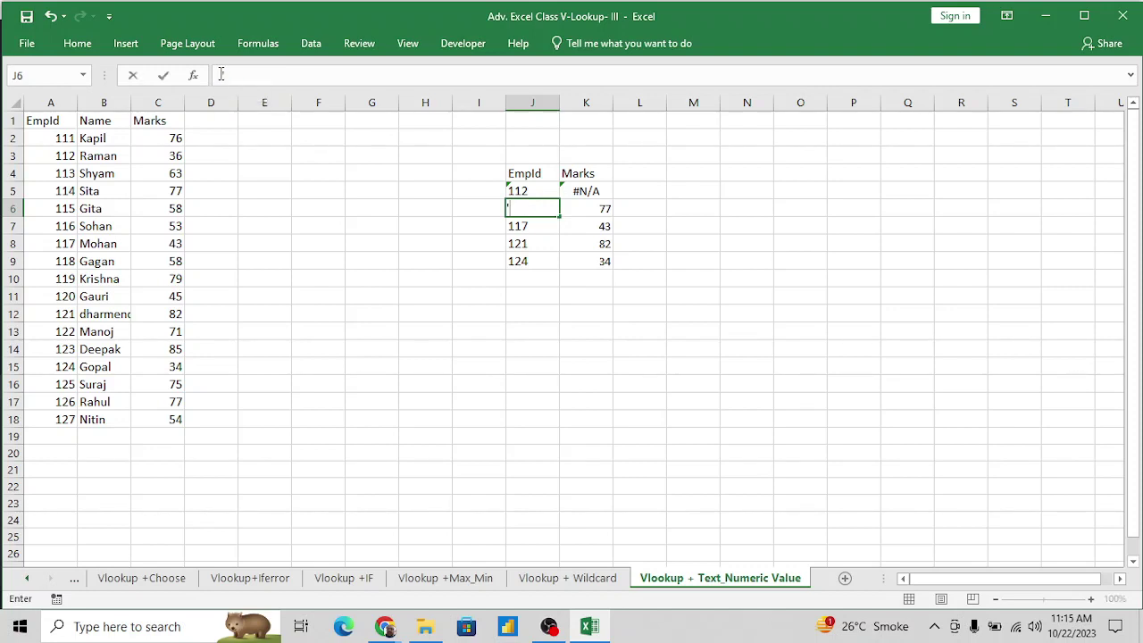
type("114")
key("ctrl+Return")
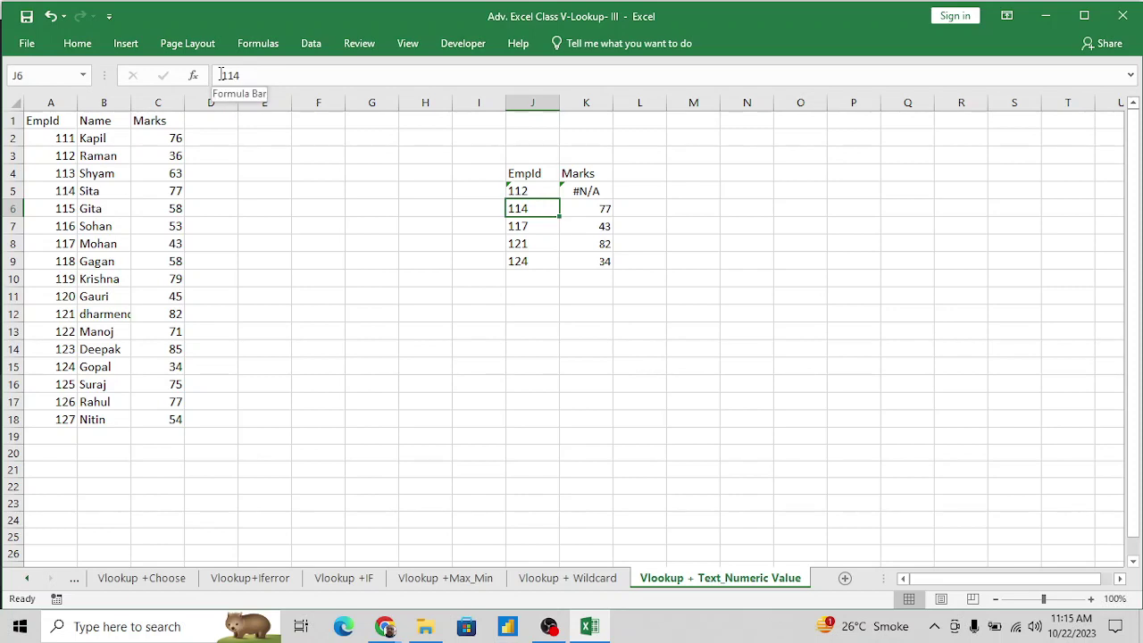
left_click(224, 78)
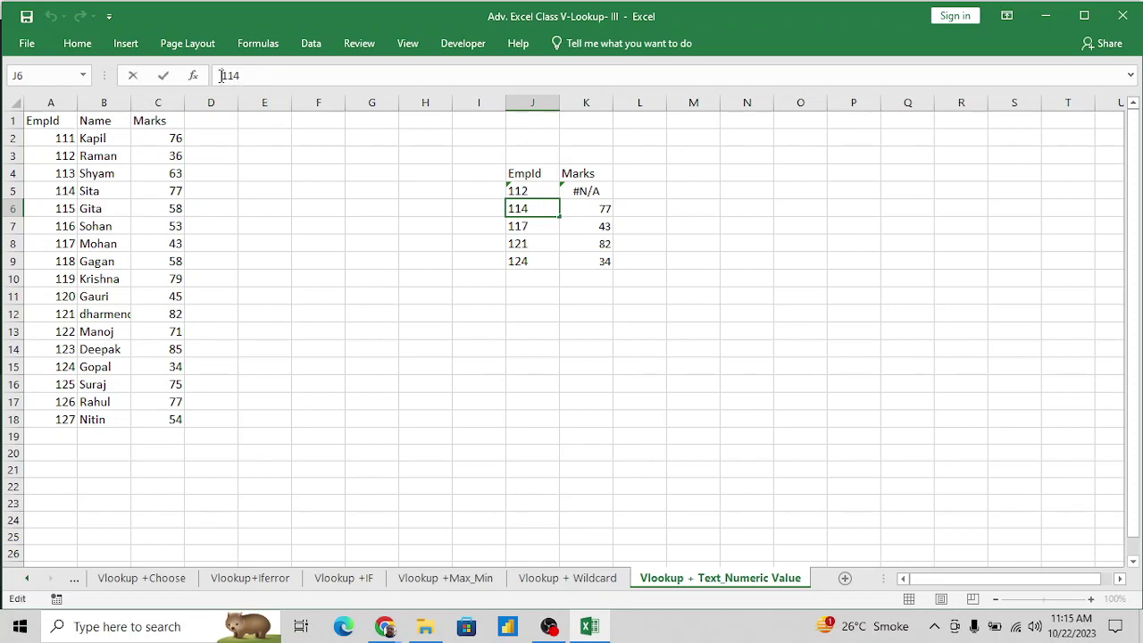
type("'")
key("Return")
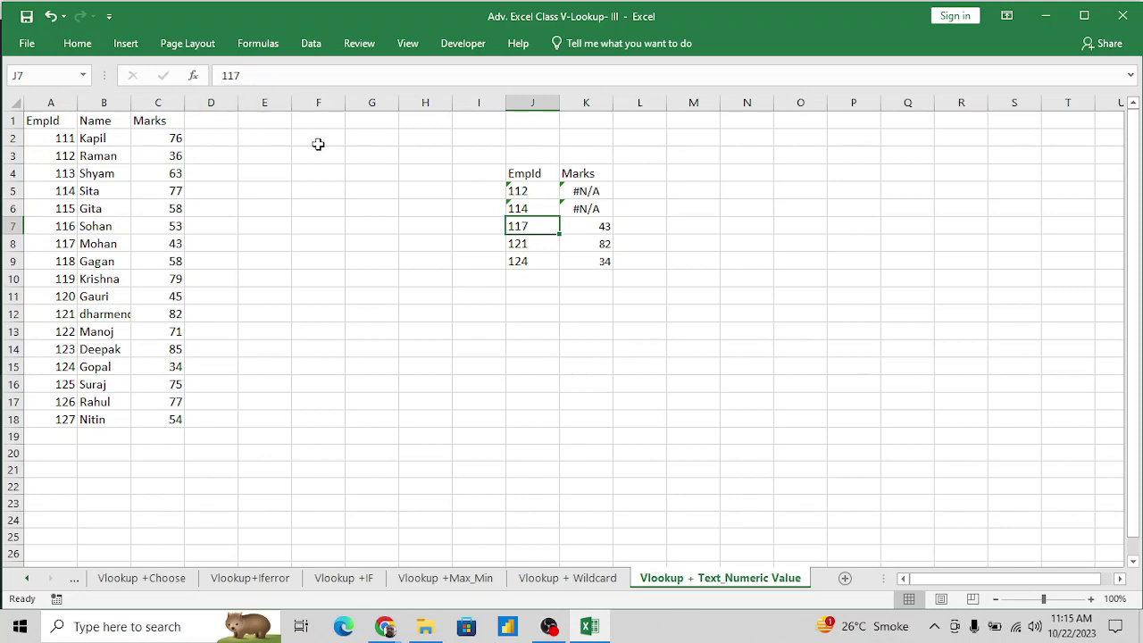
Add a leading apostrophe to the EmpIds 117, 121 and 124 in J7:J9 to store them as text.
left_click(219, 76)
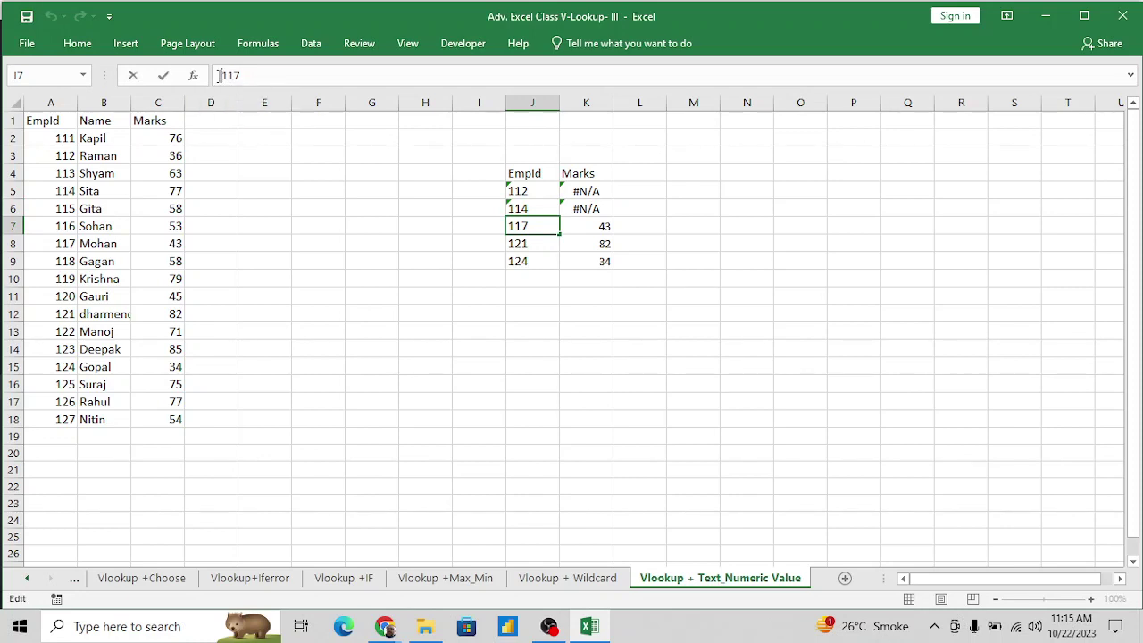
type("'")
key("Return")
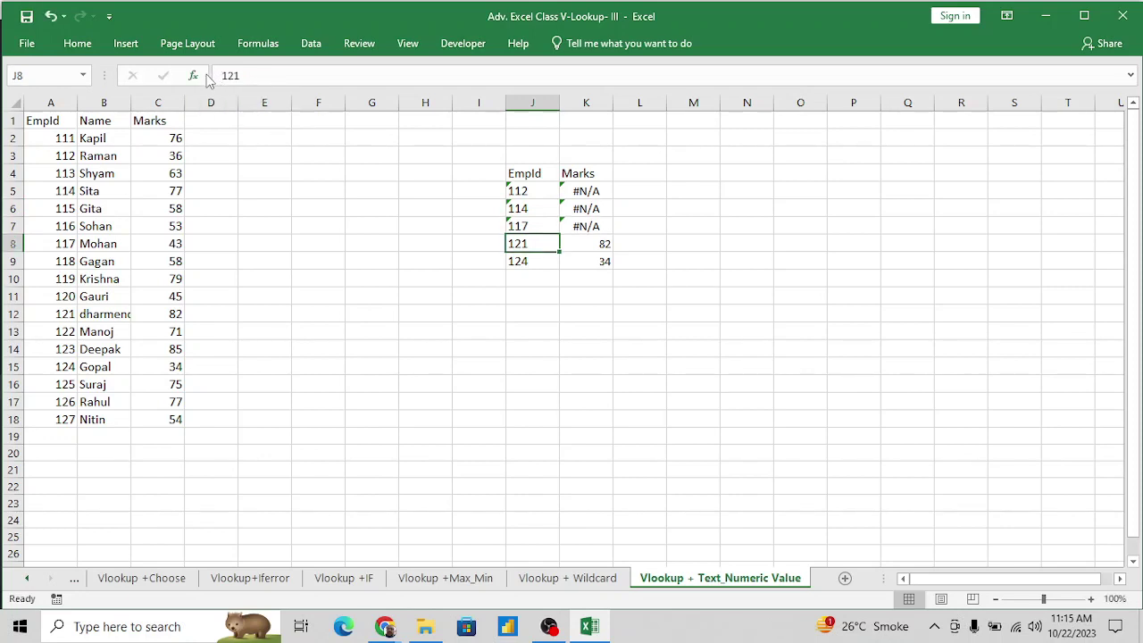
left_click(221, 75)
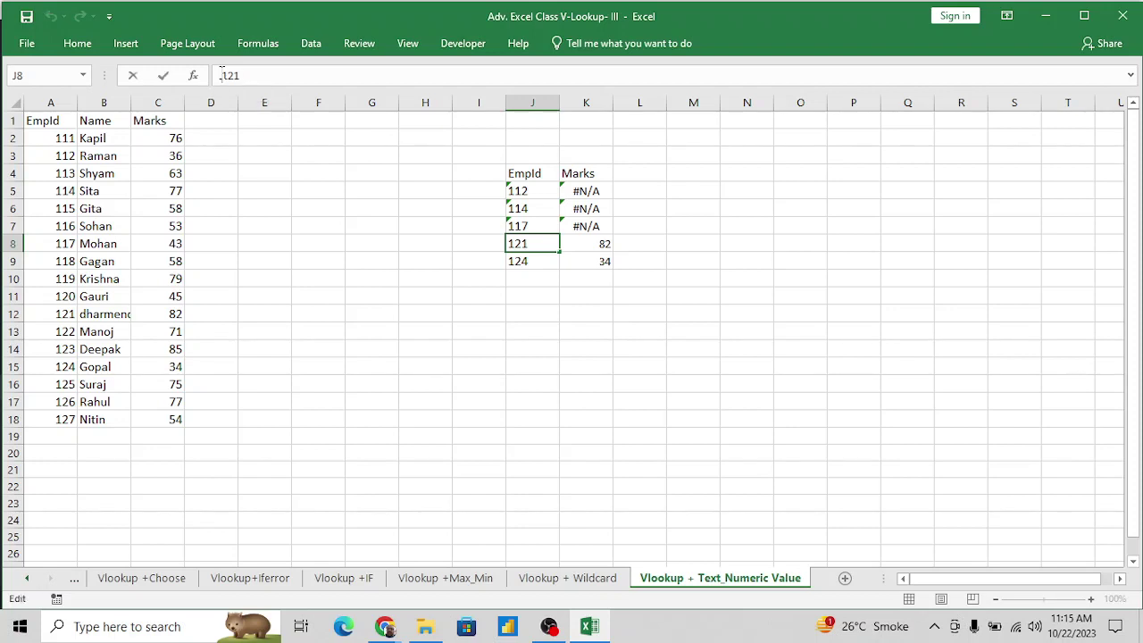
type("'")
key("Return")
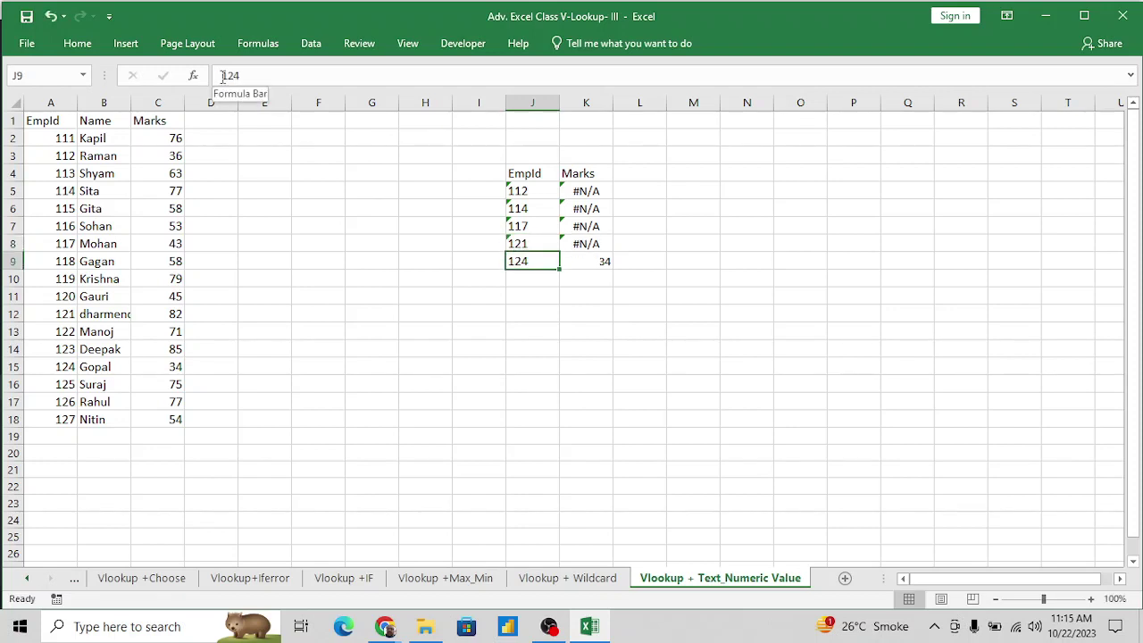
left_click(221, 75)
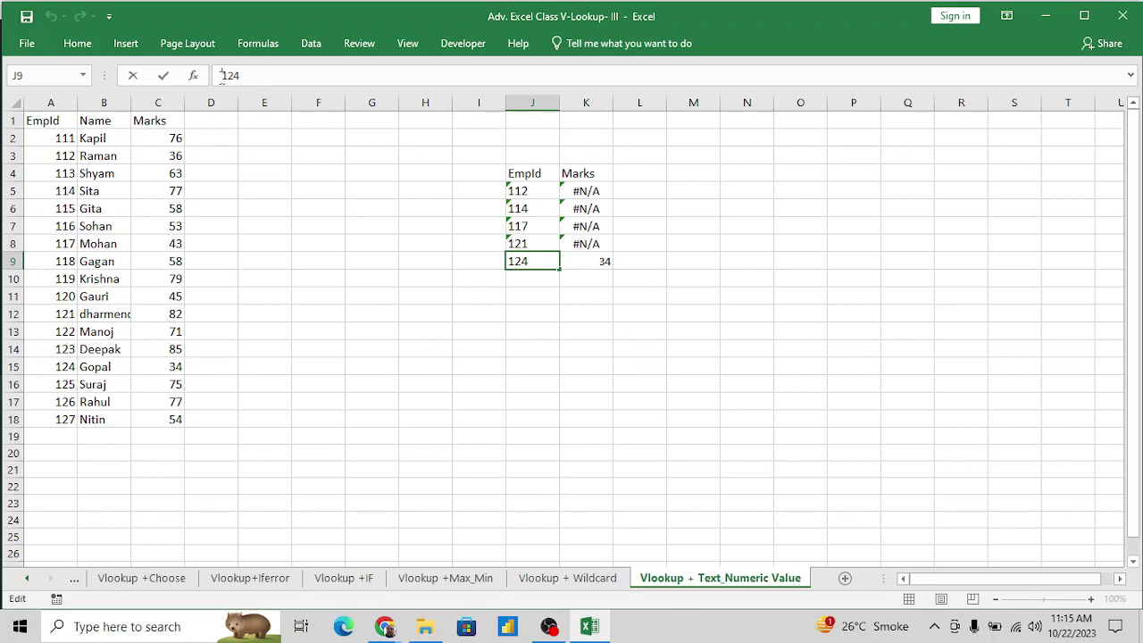
type("'")
key("Return")
Clear the VLOOKUP formulas from the Marks cells K5:K9.
key("Up")
key("Up")
key("Up")
key("Up")
key("Up")
key("Up")
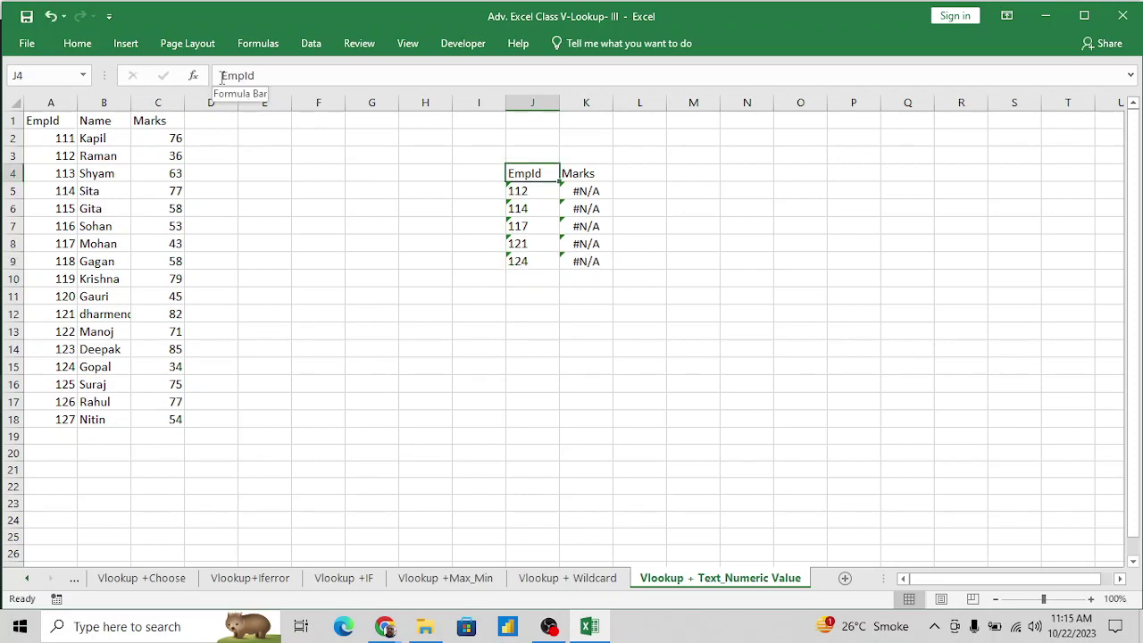
key("Down")
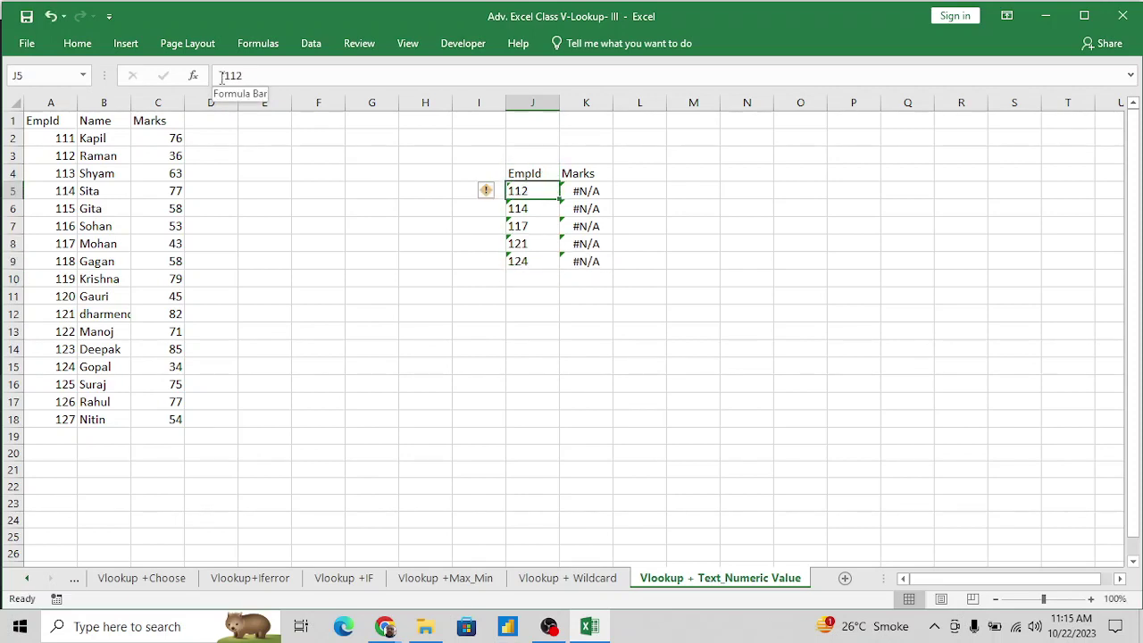
key("Right")
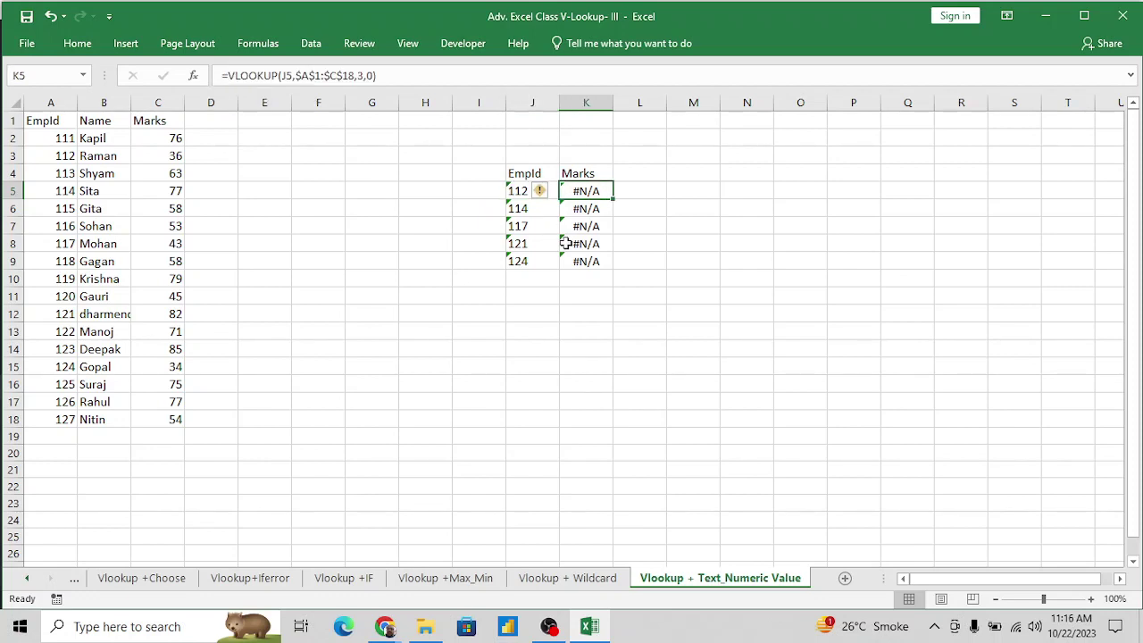
key("ctrl+shift+Down")
key("Delete")
key("Left")
key("Left")
key("Left")
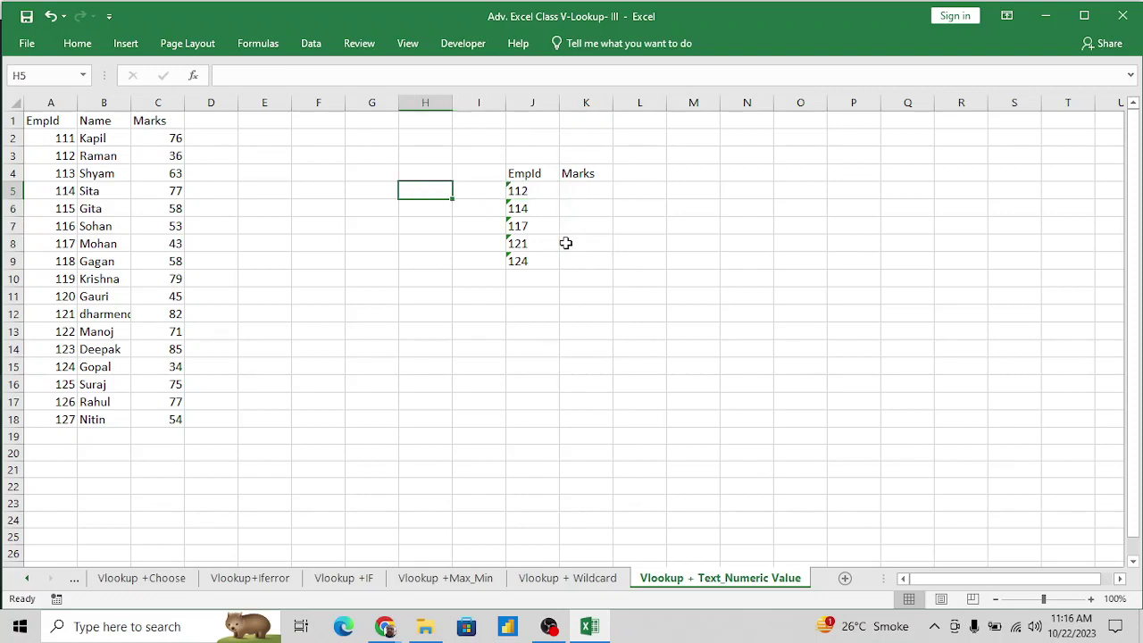
key("Left")
key("Left")
key("Left")
key("Left")
key("Left")
key("Right")
key("Right")
key("Right")
key("Right")
key("Right")
key("Right")
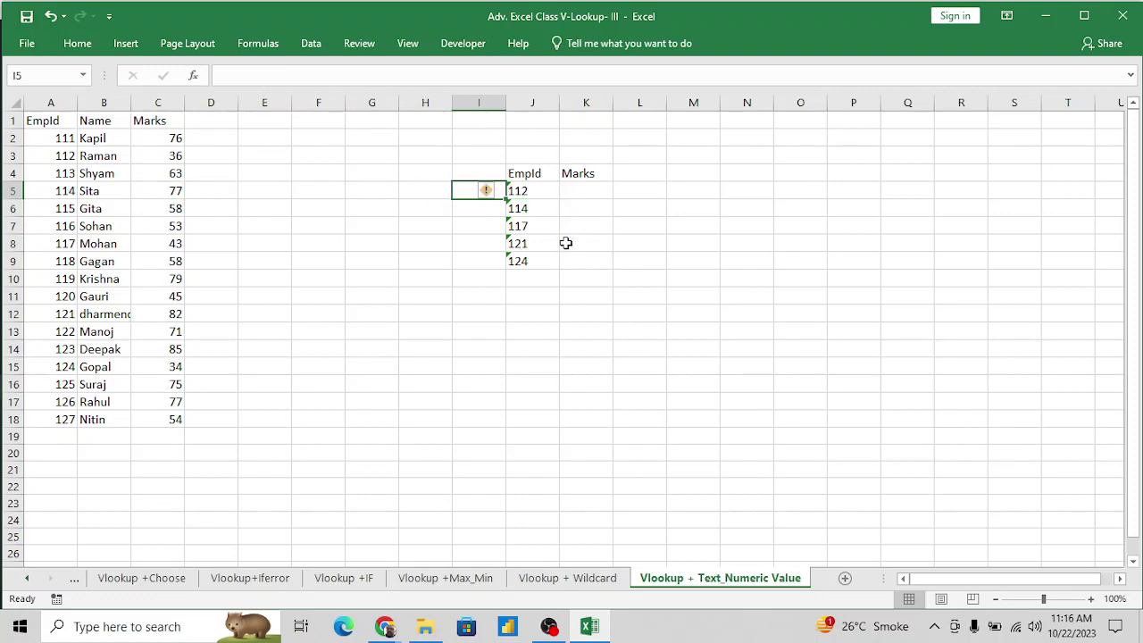
Ignore the Number Stored as Text error for the EmpIds in J5:J9.
key("Right")
key("ctrl+shift+Down")
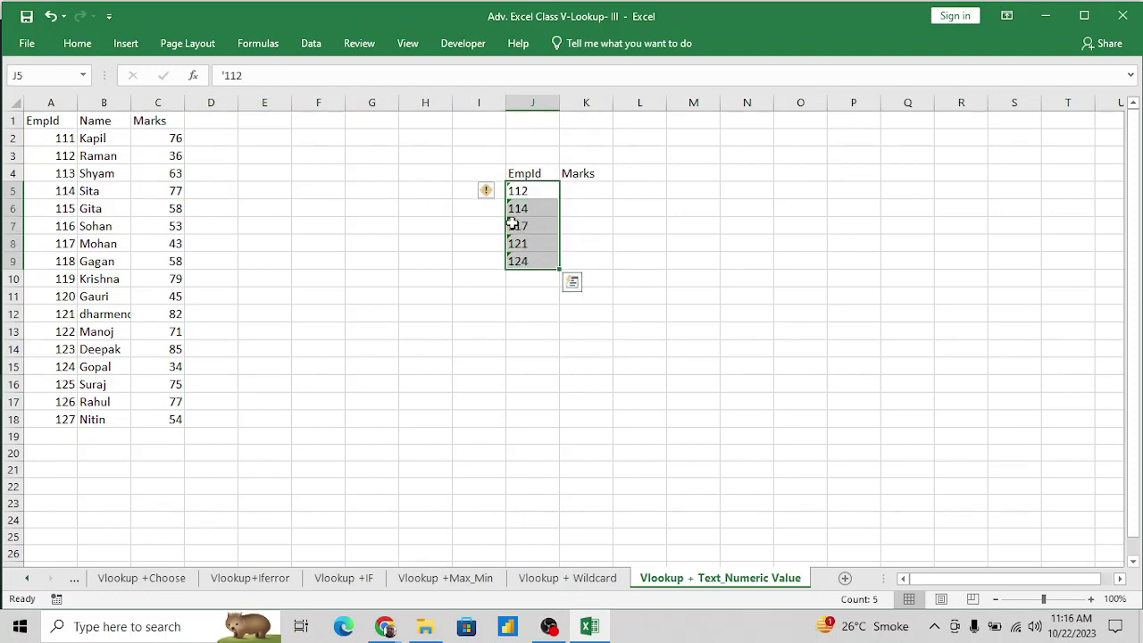
left_click(491, 191)
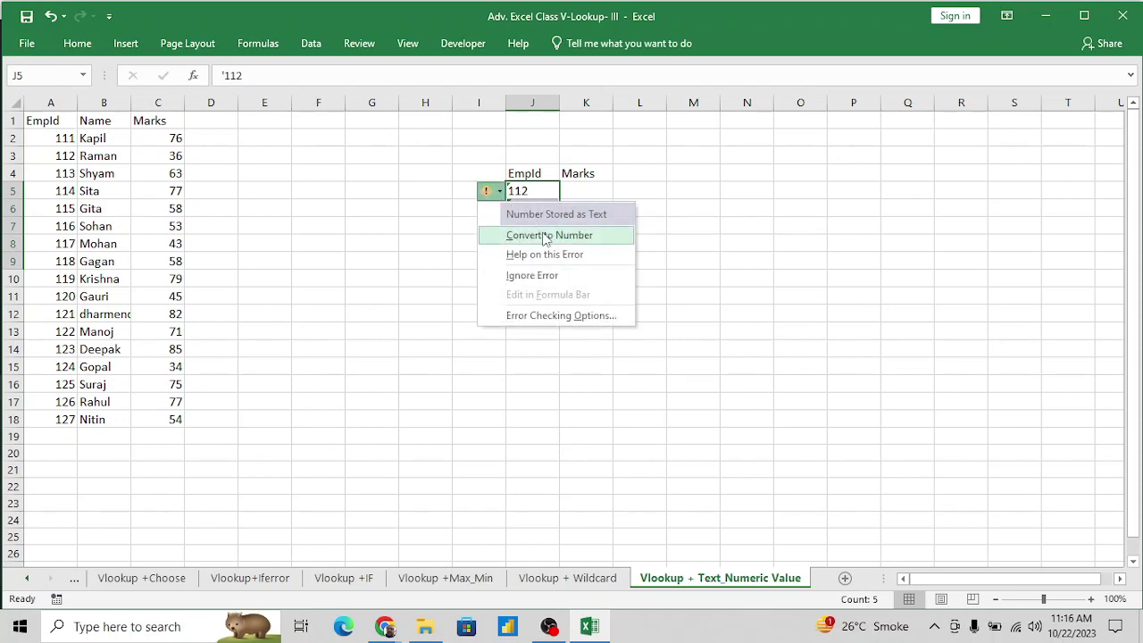
left_click(529, 276)
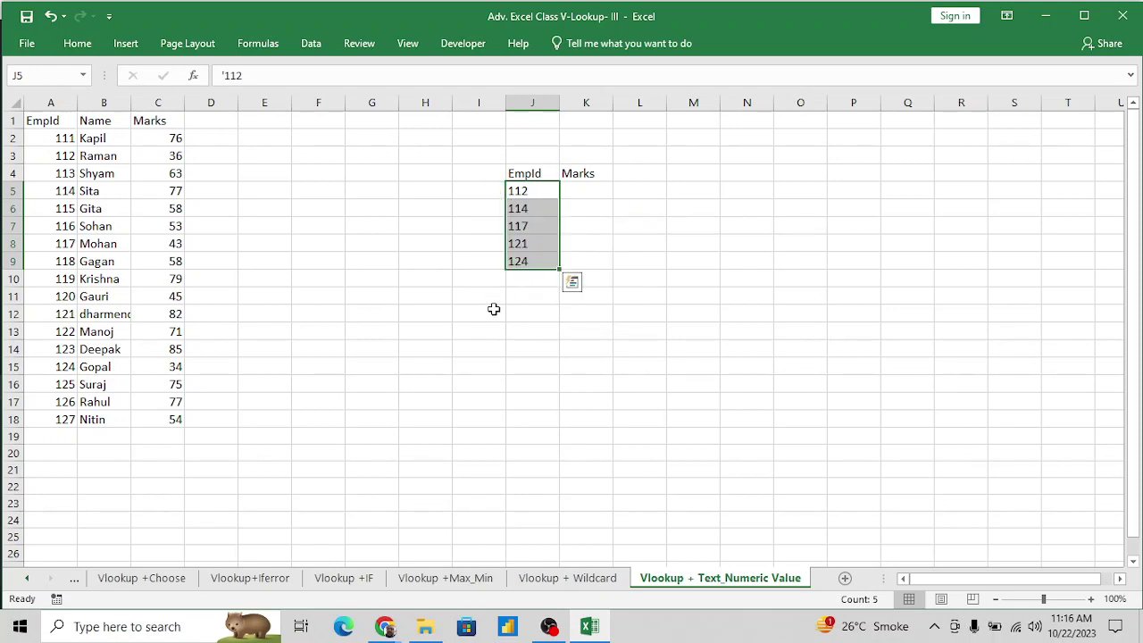
left_click(493, 309)
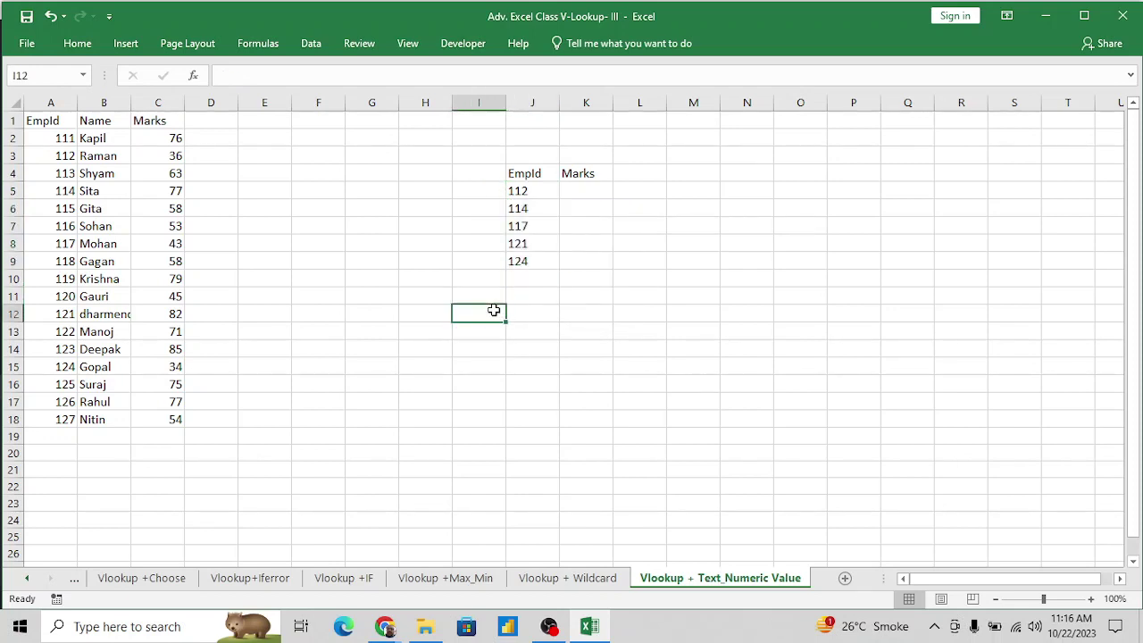
Enter an ISTEXT formula in L5 to check whether the EmpId in J5 is text.
left_click(607, 186)
key("Right")
key("Right")
key("Left")
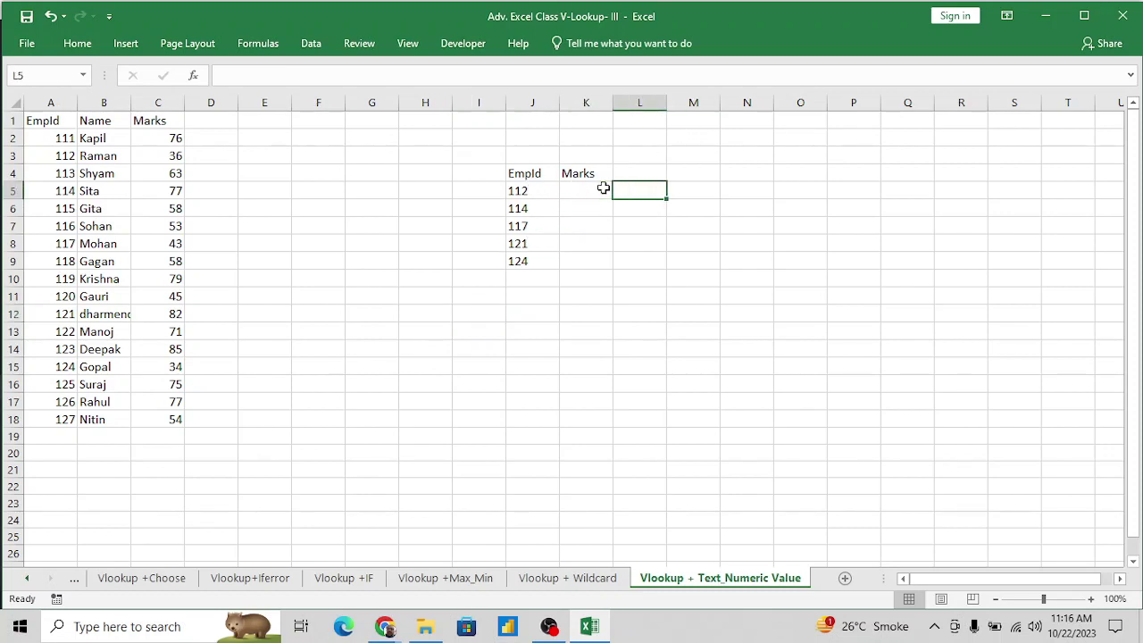
type("=if")
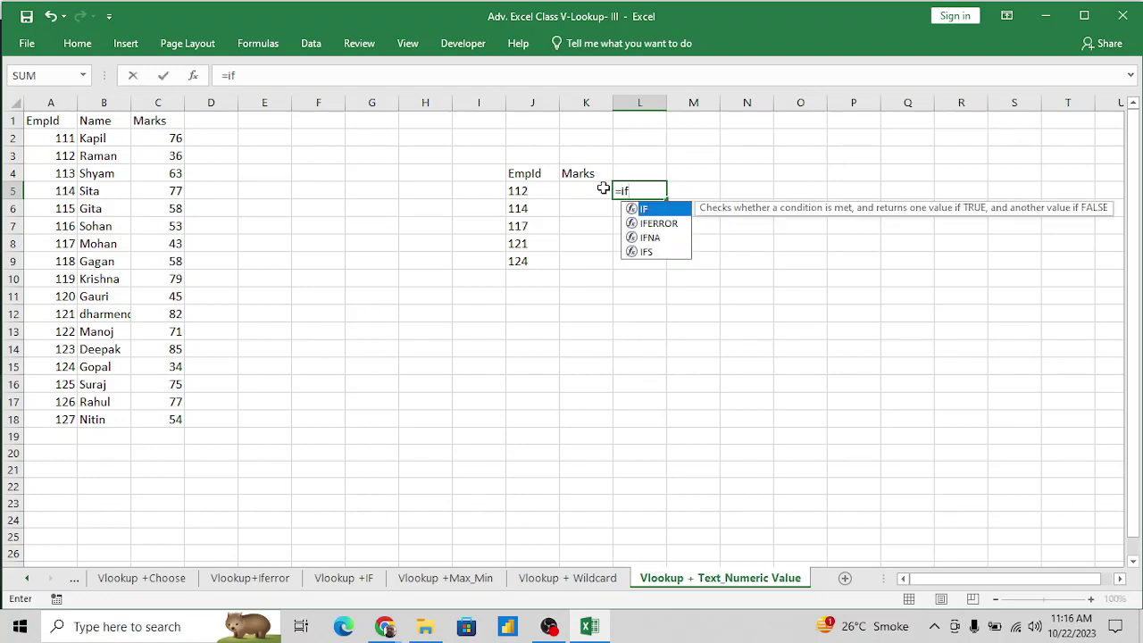
key("Down")
key("BackSpace")
key("BackSpace")
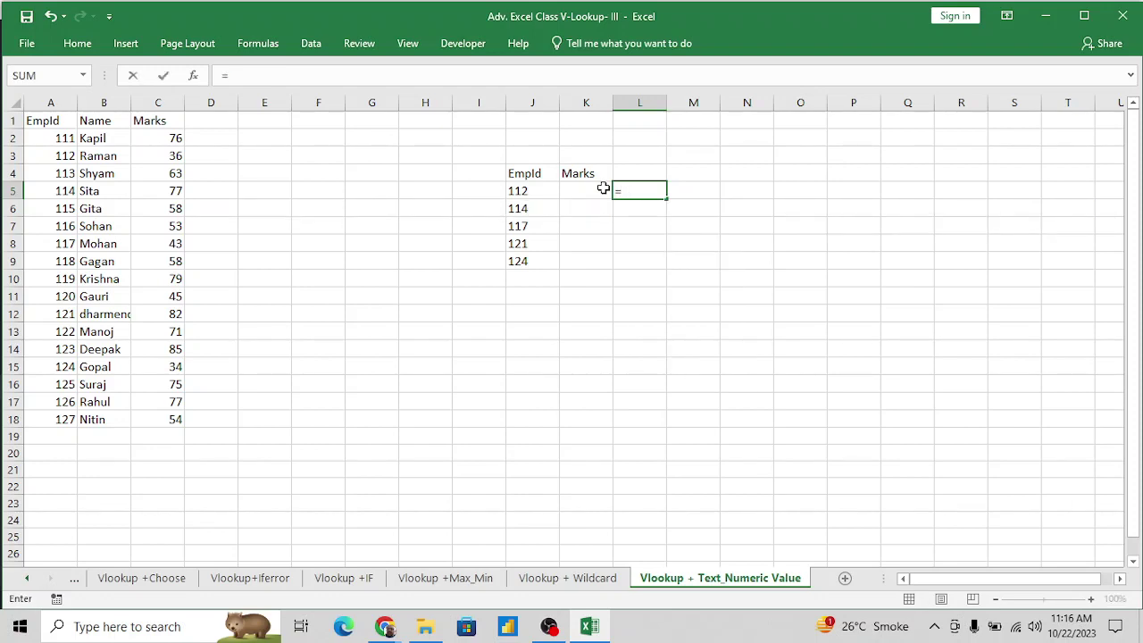
type("istex")
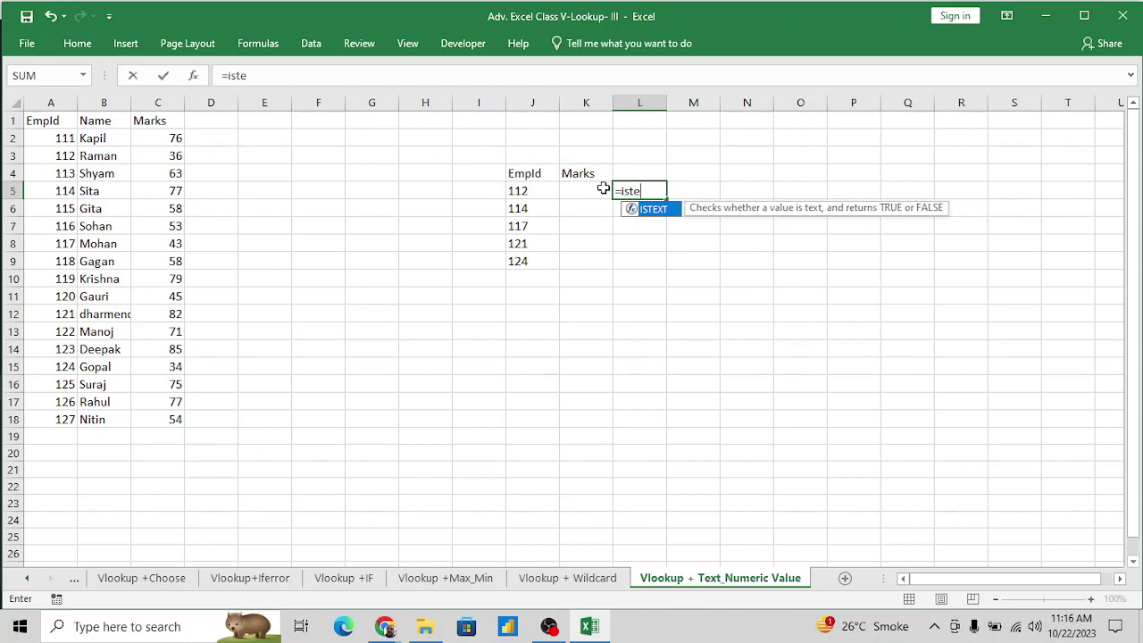
key("Tab")
key("Left")
key("Left")
key("Left")
key("Right")
key("ctrl+Return")
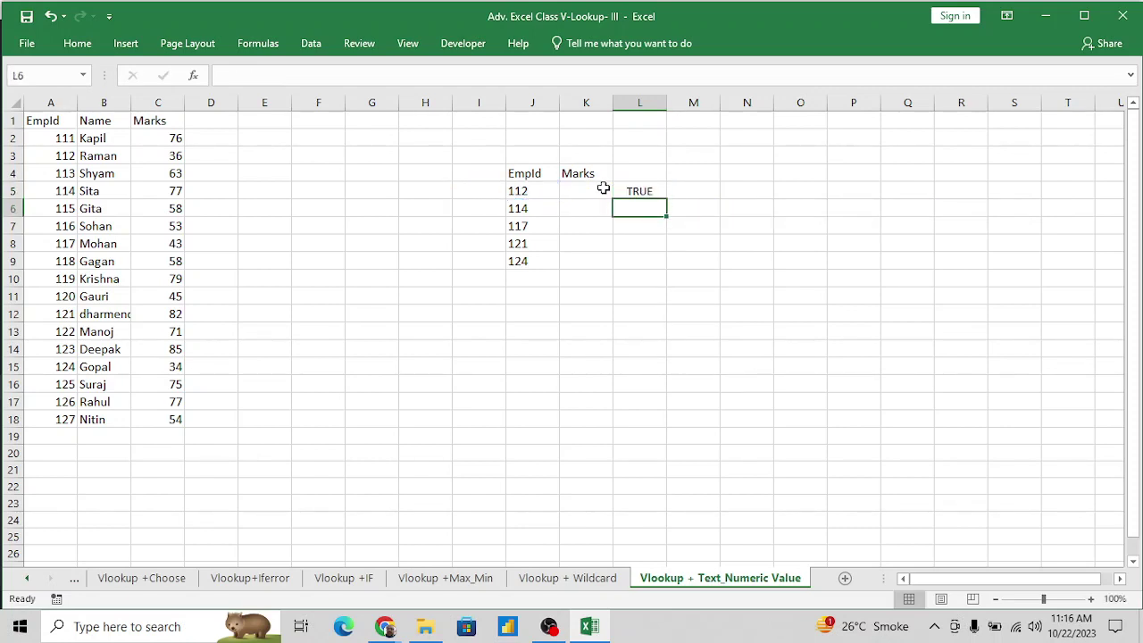
Enter an ISNUMBER formula in M5 to check whether the EmpId in J5 is a number.
key("Right")
type("=")
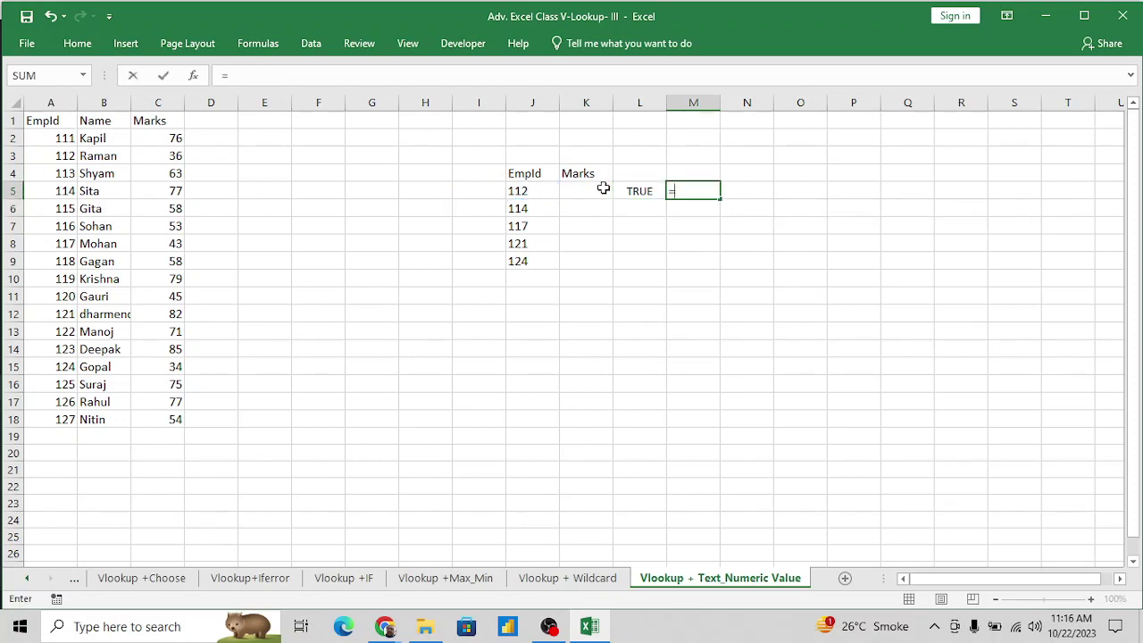
type("isnum")
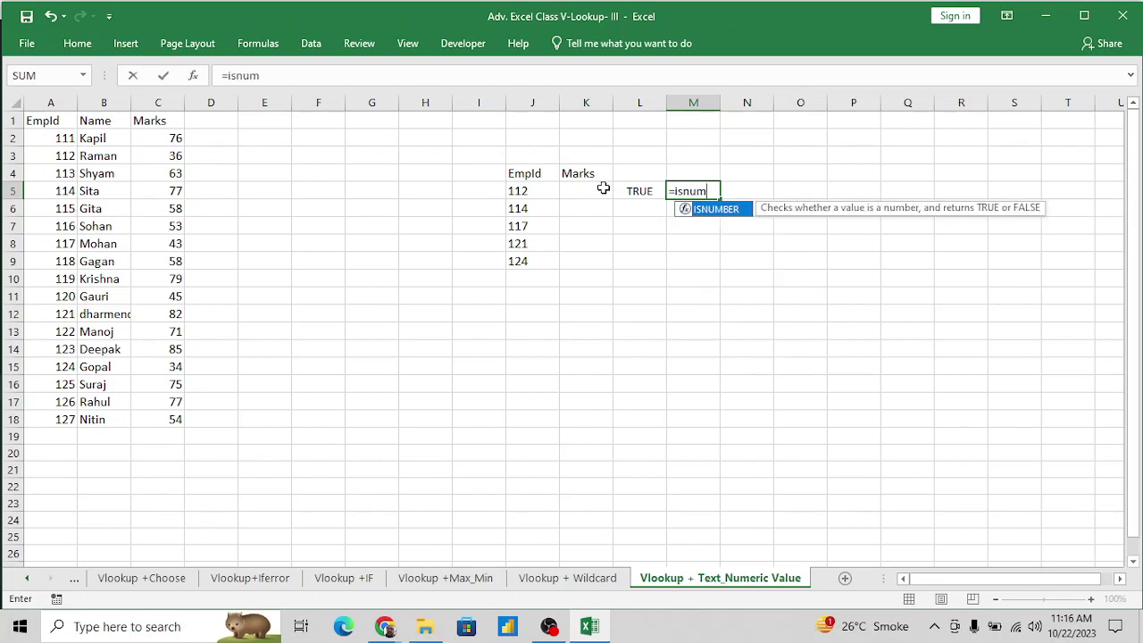
key("Tab")
key("Left")
key("Left")
key("Left")
key("Left")
key("Right")
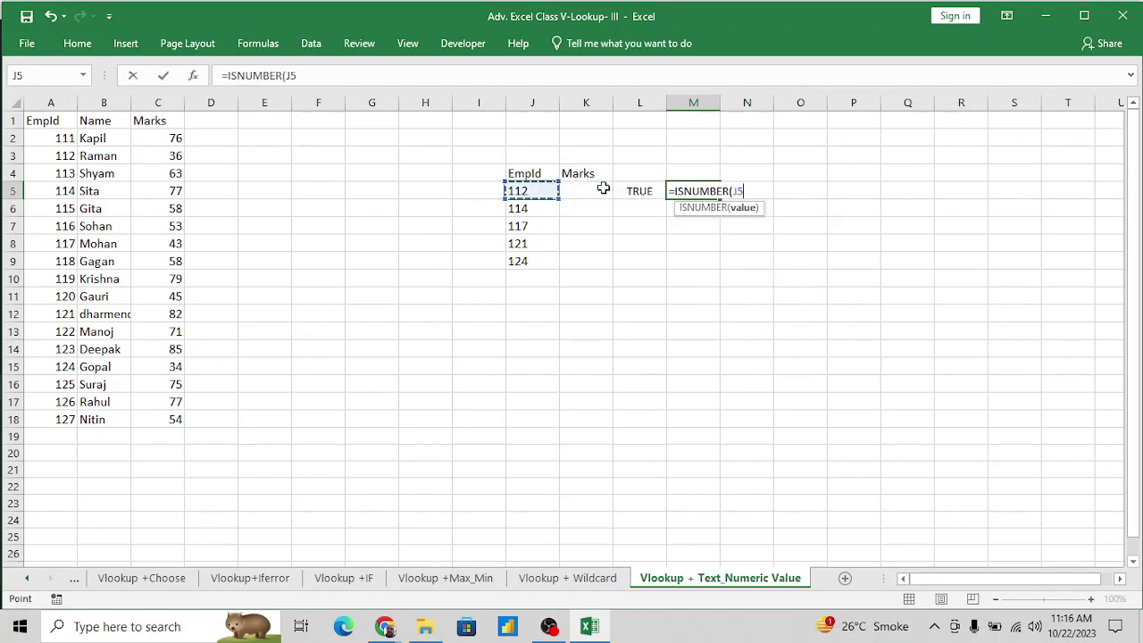
key("Return")
Fill the ISTEXT and ISNUMBER formulas from L5:M5 down to row 9.
key("Up")
key("Left")
key("shift+Right")
key("shift+Down")
key("shift+Down")
key("shift+Down")
key("shift+Down")
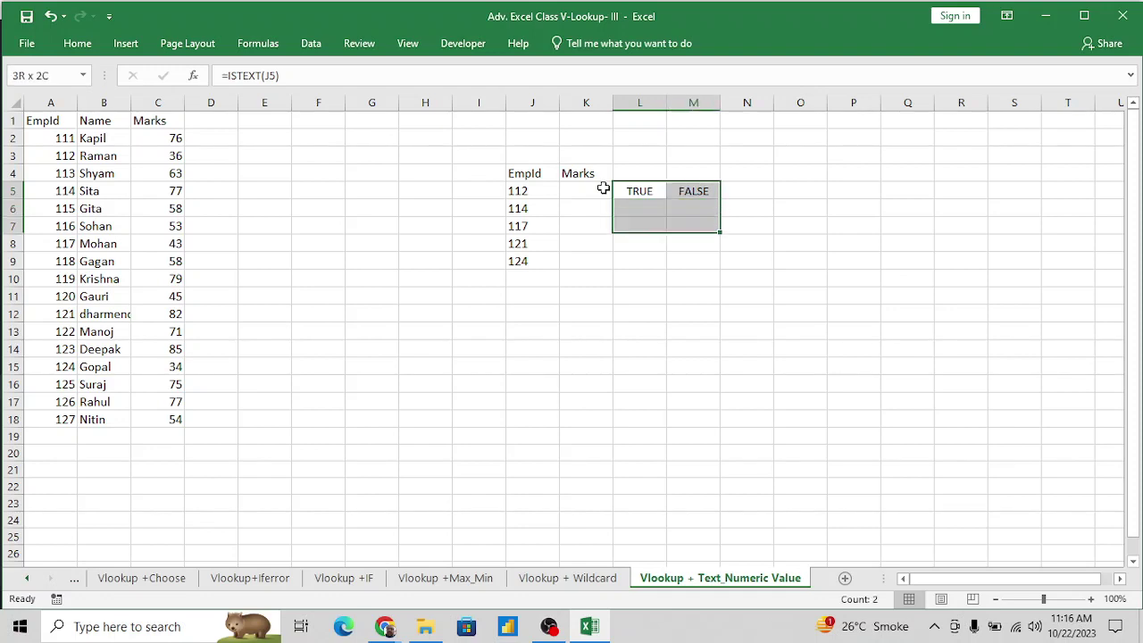
key("ctrl+d")
key("Down")
key("Down")
key("Down")
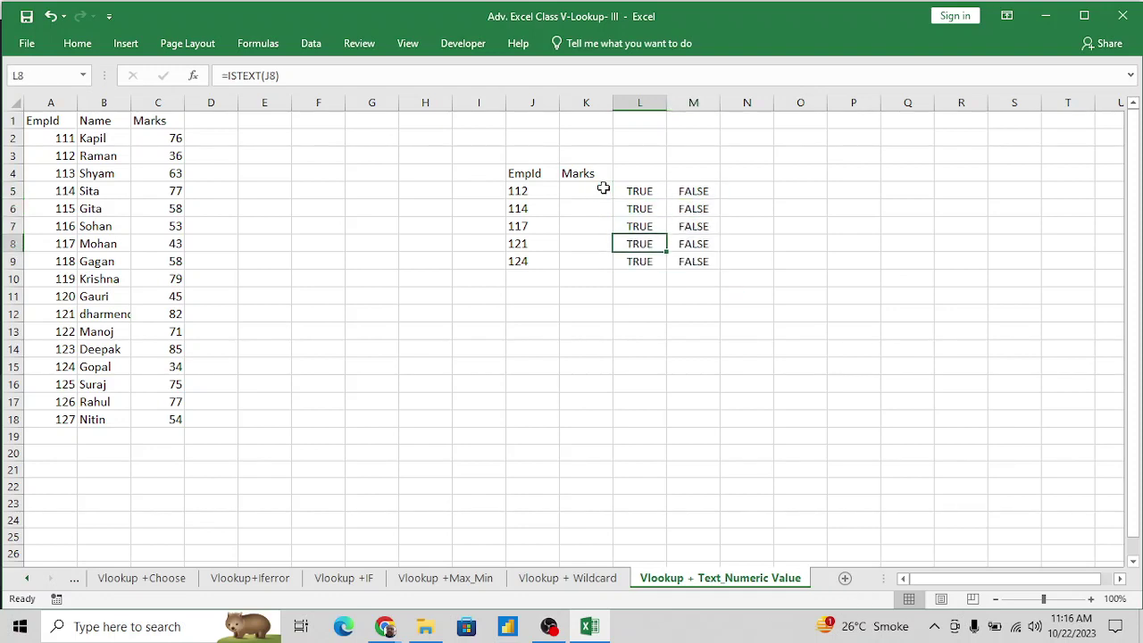
Clear the ISTEXT and ISNUMBER check formulas from L5:M9.
key("Up")
key("Up")
key("Up")
key("shift+Right")
key("shift+Down")
key("shift+Down")
key("shift+Down")
key("shift+Down")
key("Delete")
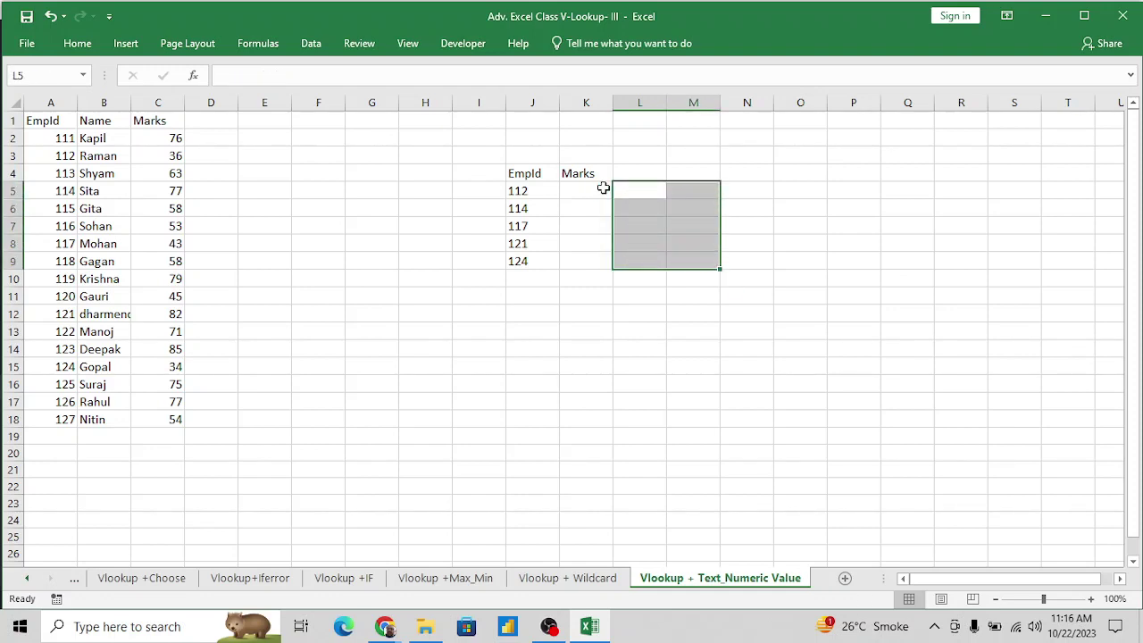
Compare how the EmpId in J5 is stored with an EmpId in column A of the table.
key("Right")
key("Left")
key("Left")
key("Left")
key("Right")
key("Left")
key("Left")
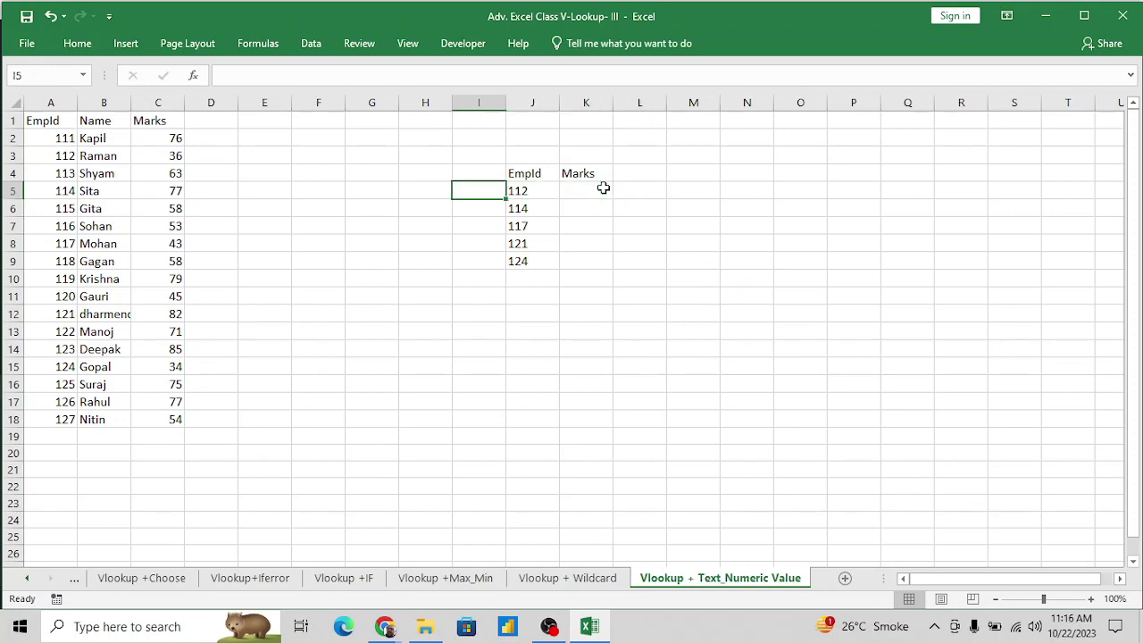
key("Right")
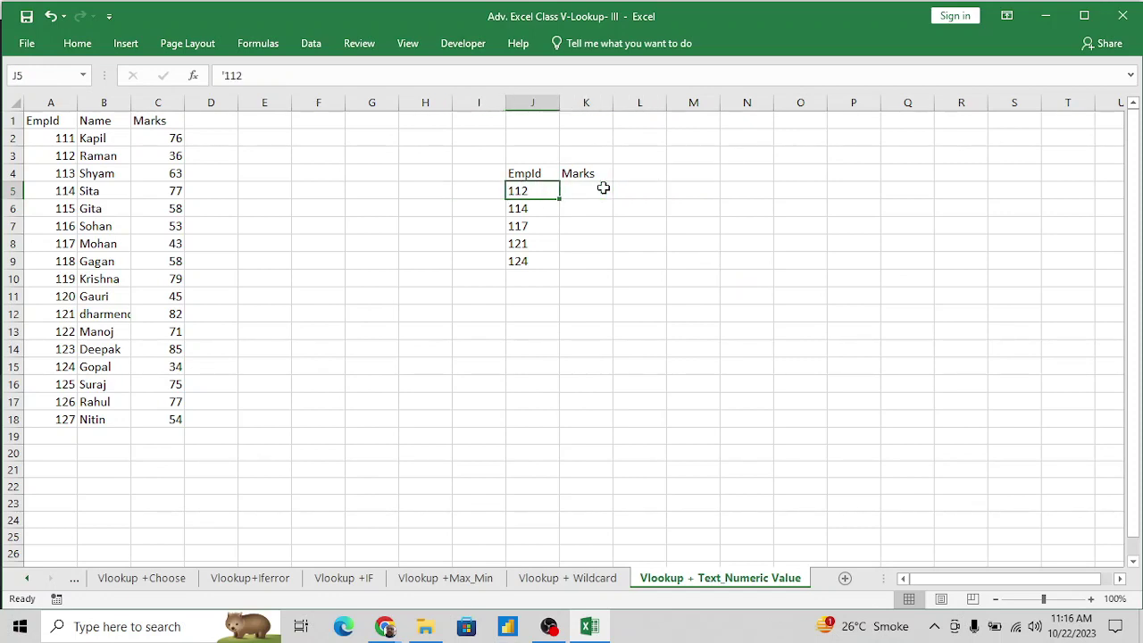
left_click(65, 176)
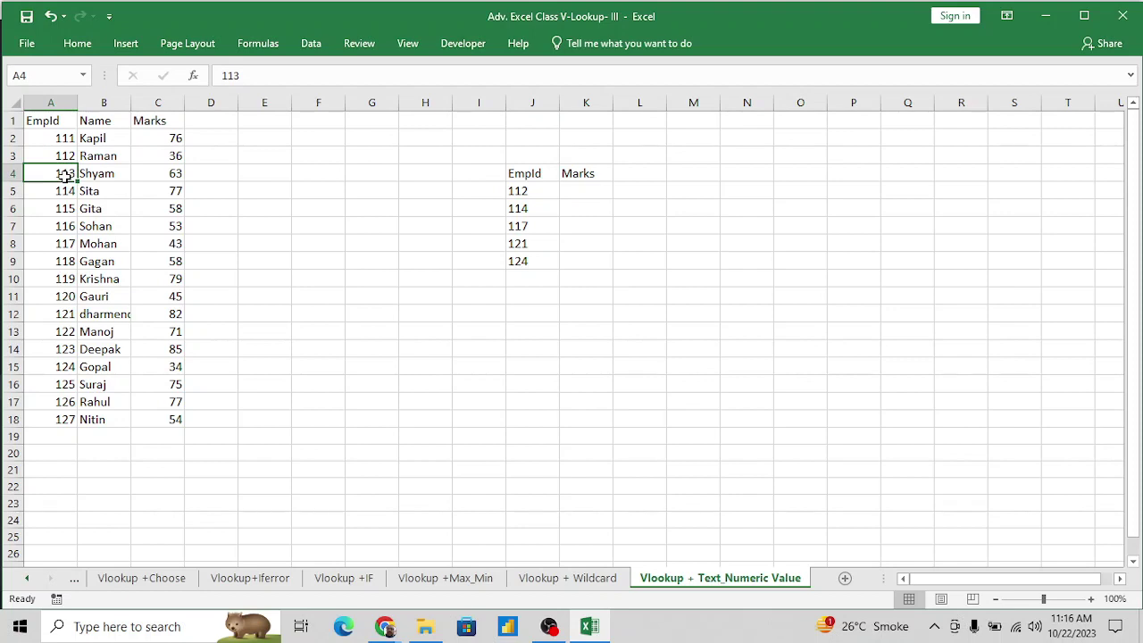
Start a VLOOKUP formula in the Marks cell K5 with J5 as the lookup value.
key("Right")
key("Right")
key("Right")
key("Right")
key("Right")
key("Right")
key("Right")
key("Right")
key("Down")
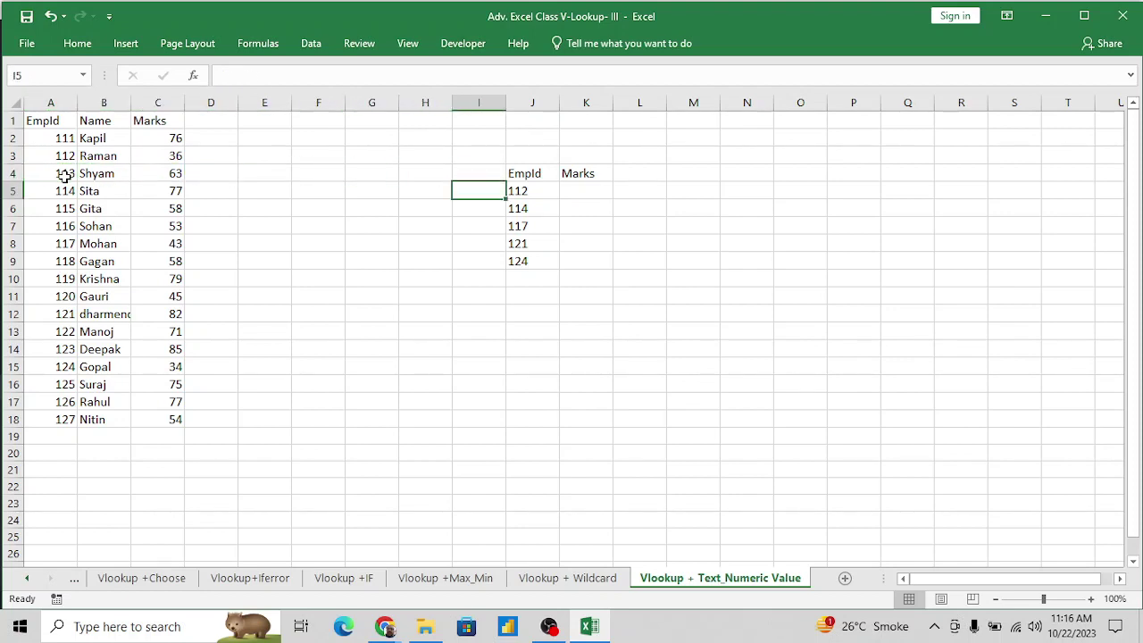
key("Right")
key("Right")
type("=vl")
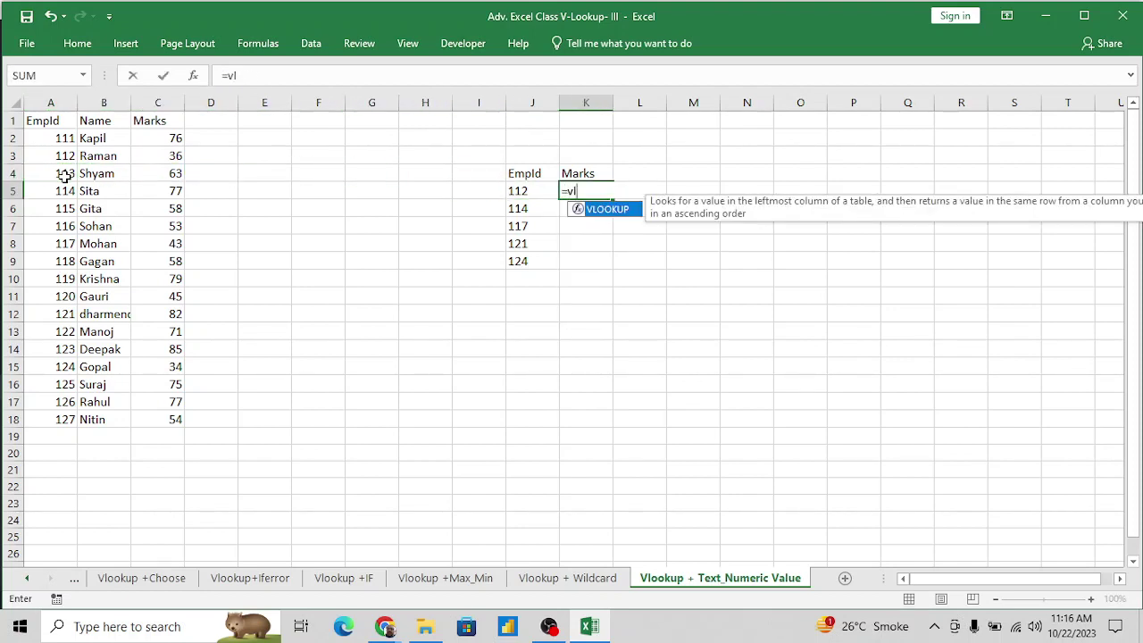
key("Tab")
key("Left")
type(",")
Complete the K5 VLOOKUP with the absolute table range $A$1:$C$18, column index 3 and exact match 0.
key("Left")
key("Left")
key("Left")
key("Left")
key("Left")
key("Left")
key("Left")
key("Left")
key("Left")
key("Left")
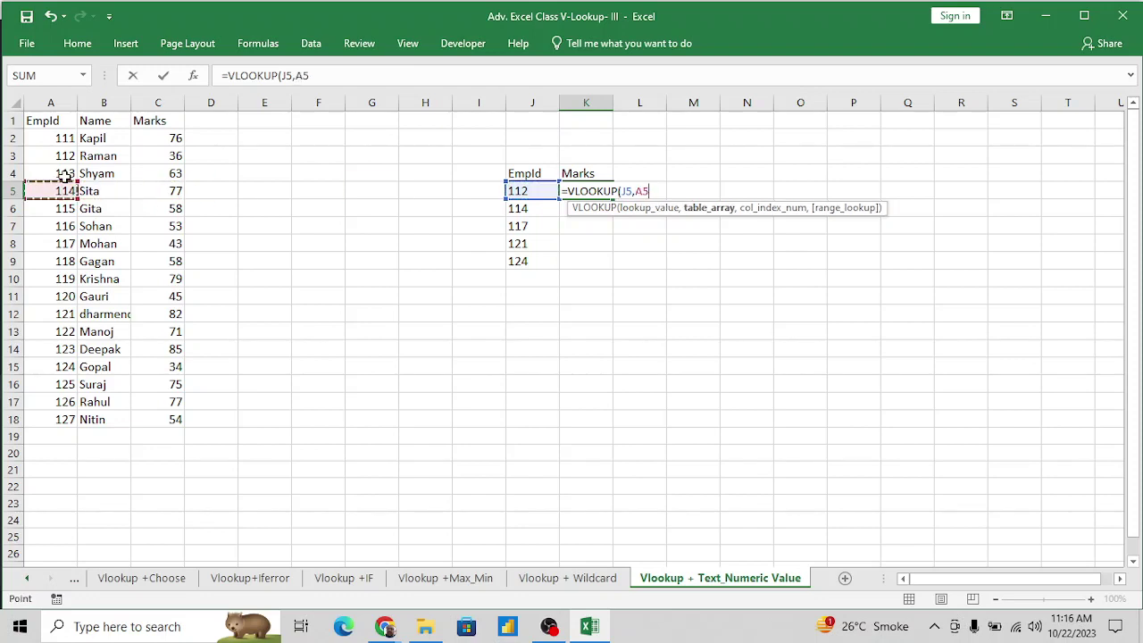
key("Up")
key("Up")
key("Up")
key("Up")
key("shift+Right")
key("shift+Right")
key("ctrl+shift+Down")
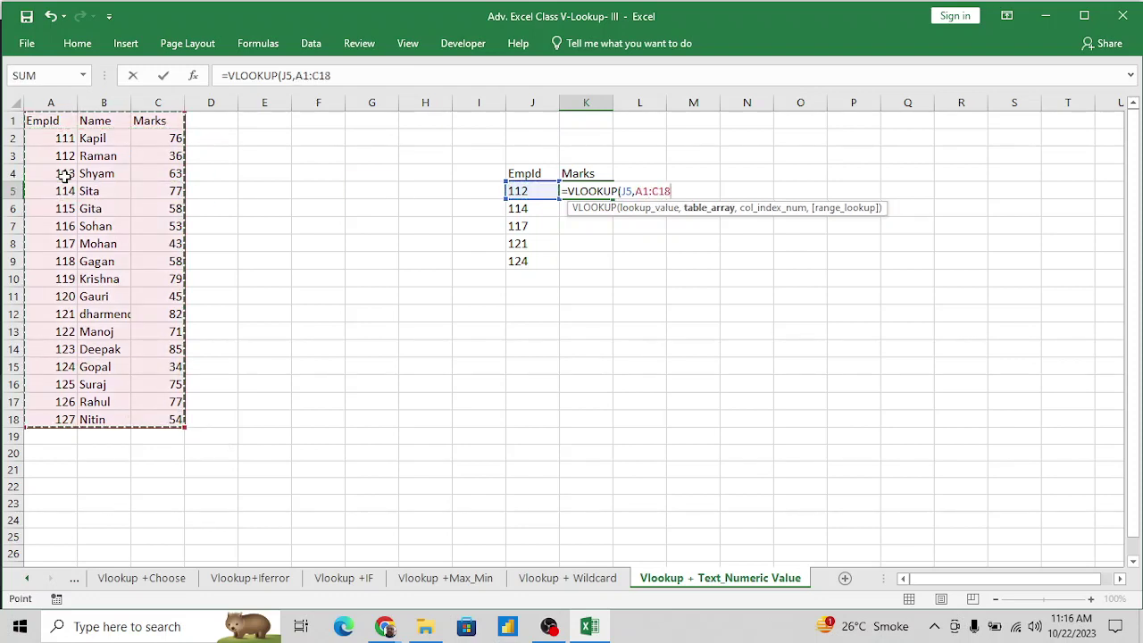
key("F4")
type(",3,")
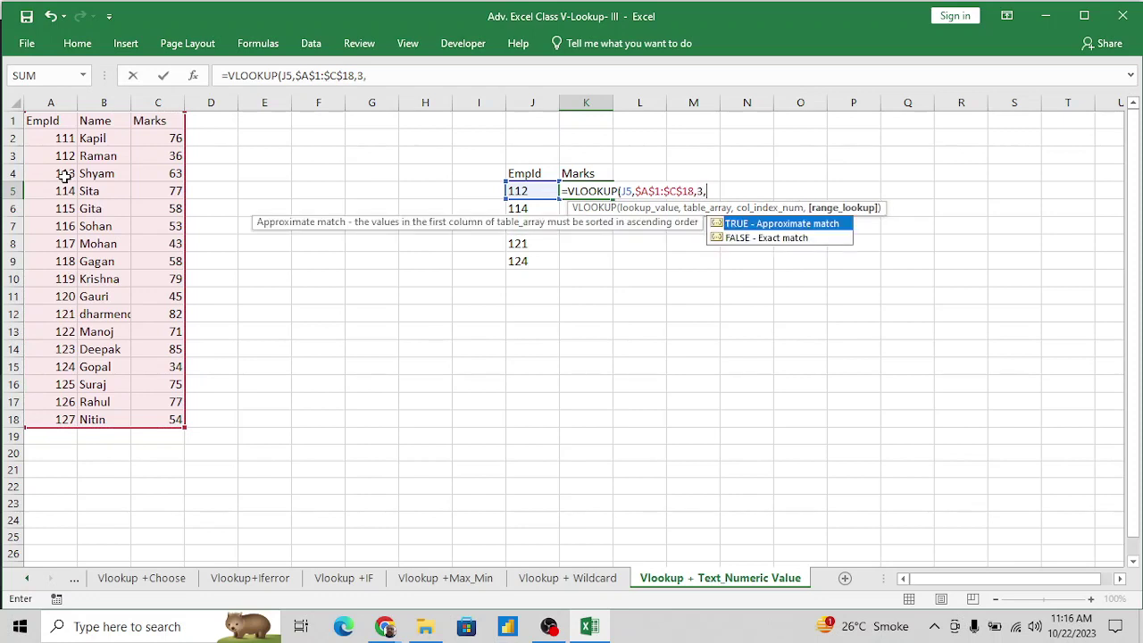
type("0")
key("Return")
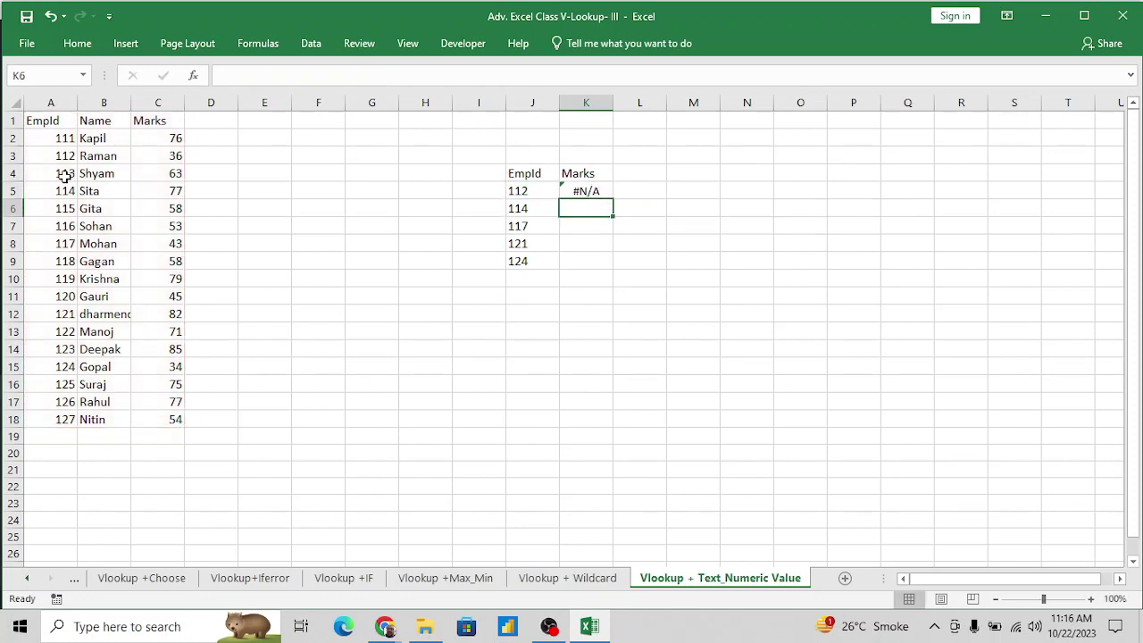
Fill the VLOOKUP formula from K5 down through K9.
key("Left")
key("Down")
key("Down")
key("Down")
key("Right")
key("shift+Up")
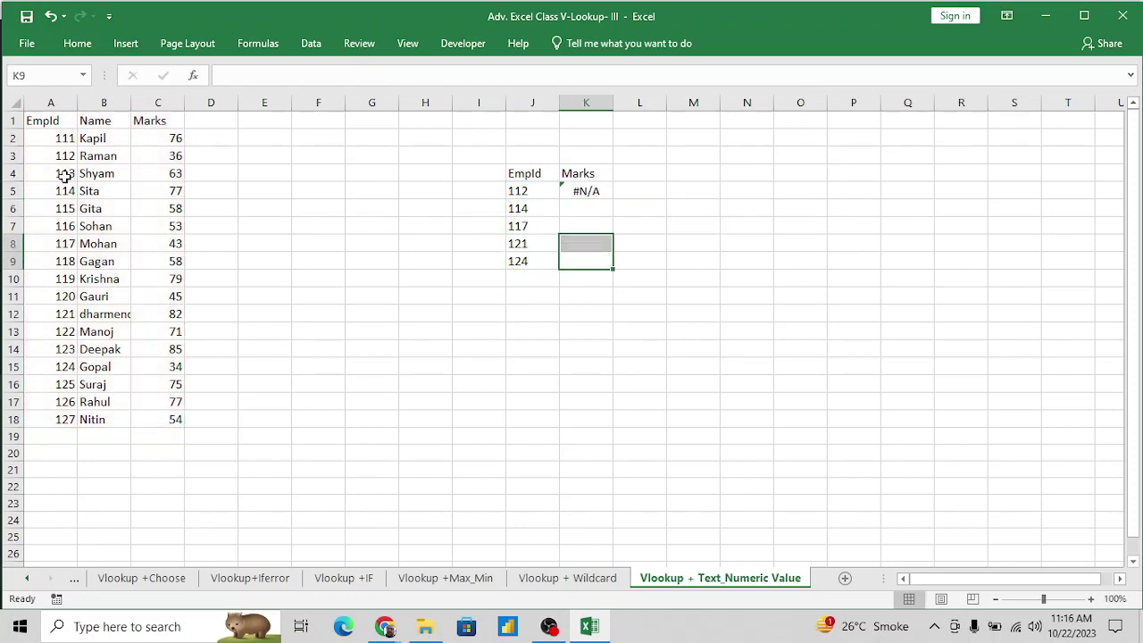
key("shift+Up")
key("shift+Up")
key("shift+Up")
key("ctrl+d")
key("Down")
key("Up")
key("Up")
key("Up")
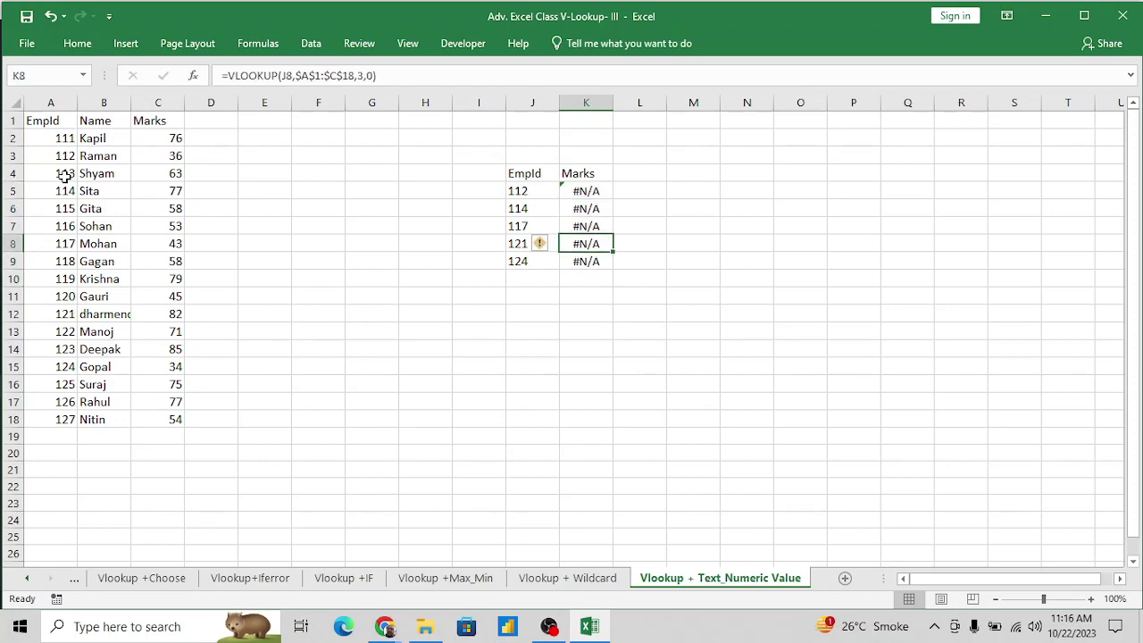
Compare the EmpId 112 in J5 with its matching row in the source table.
key("Left")
key("Up")
key("Up")
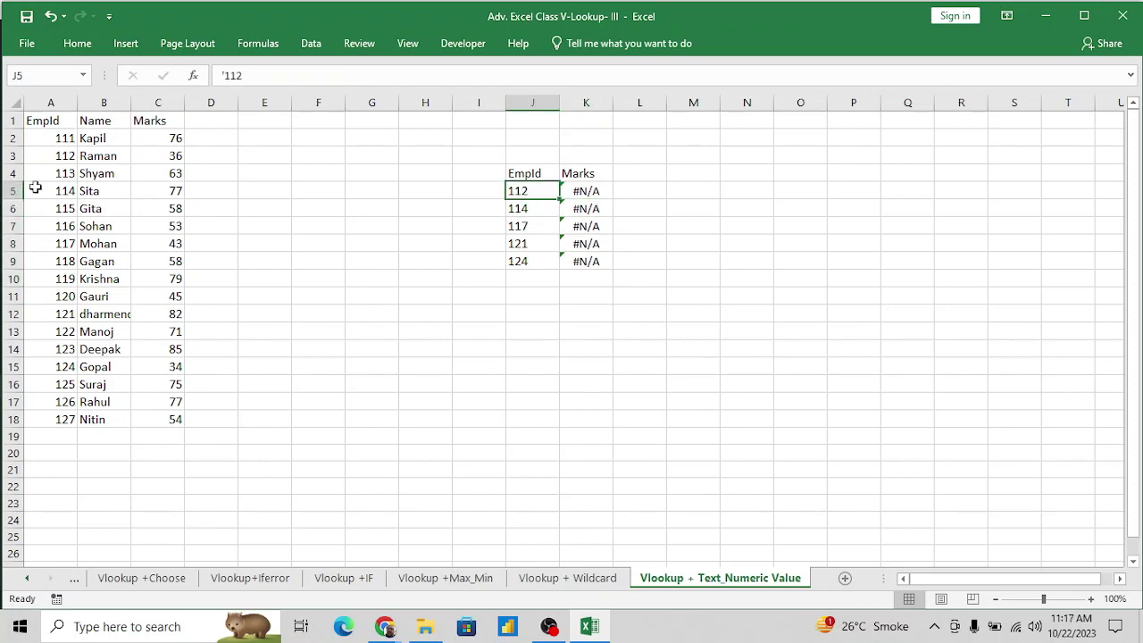
left_click(66, 156)
key("shift+Right")
key("shift+Right")
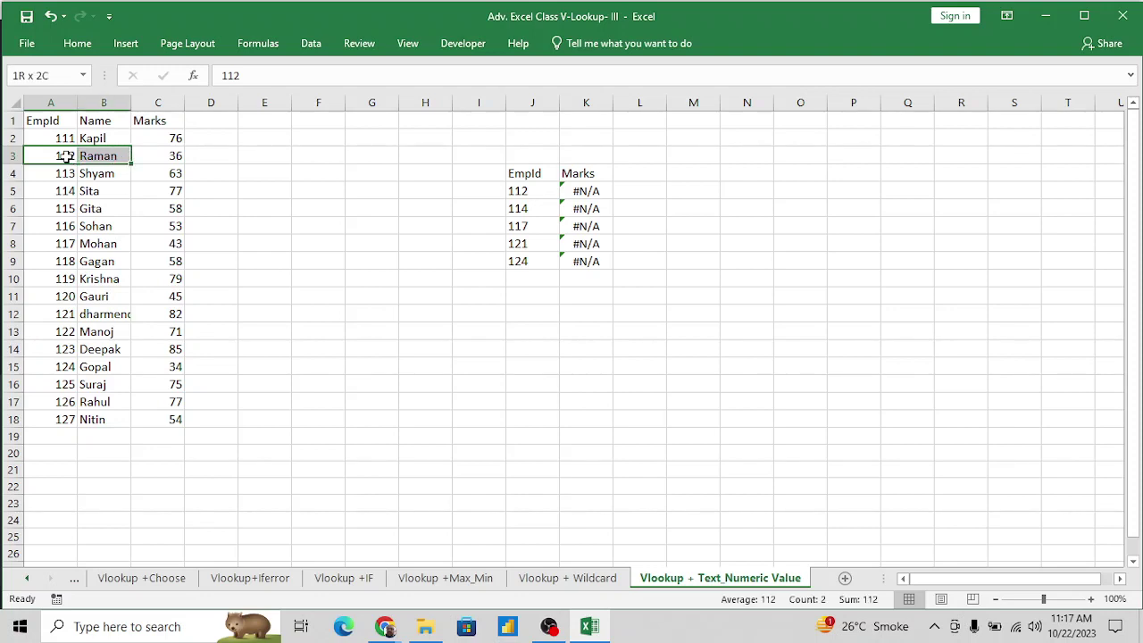
key("Down")
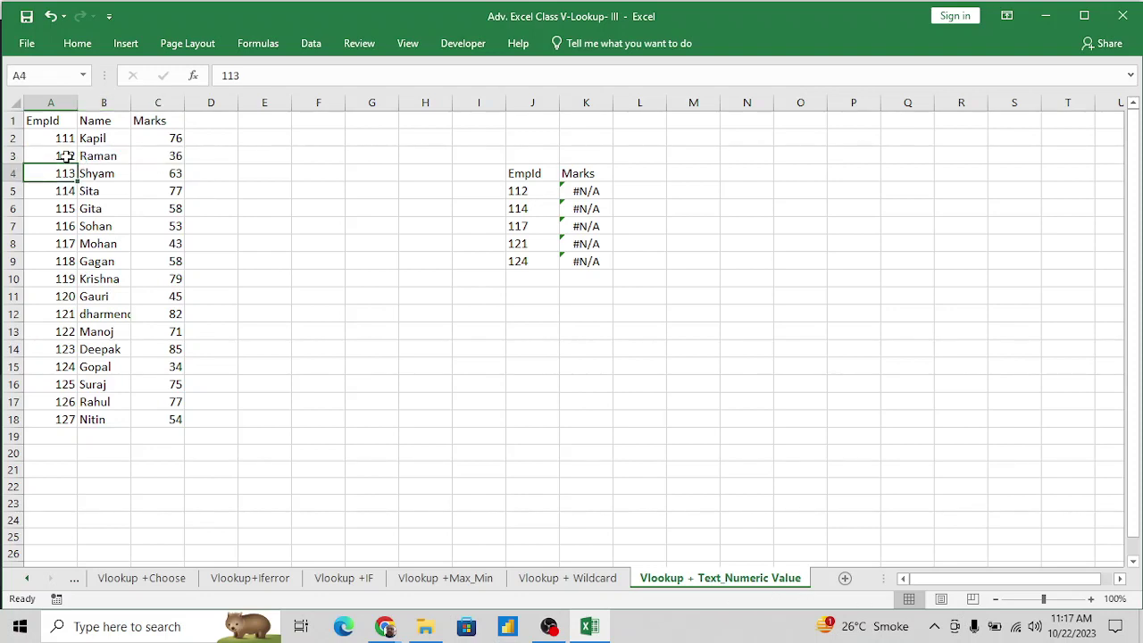
Highlight the whole source table A1:C18 to examine the range used by the lookup.
key("Right")
key("Right")
key("Right")
key("Right")
key("Right")
key("Right")
key("Right")
key("Right")
key("Right")
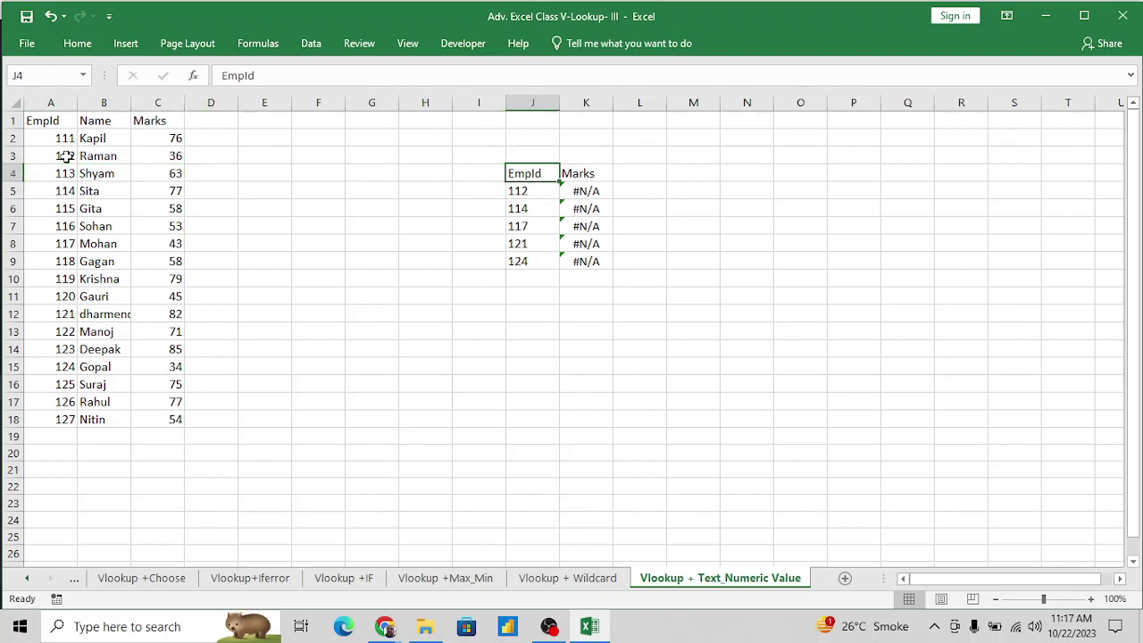
key("ctrl+Left")
key("ctrl+Left")
key("ctrl+Up")
key("shift+Right")
key("shift+Right")
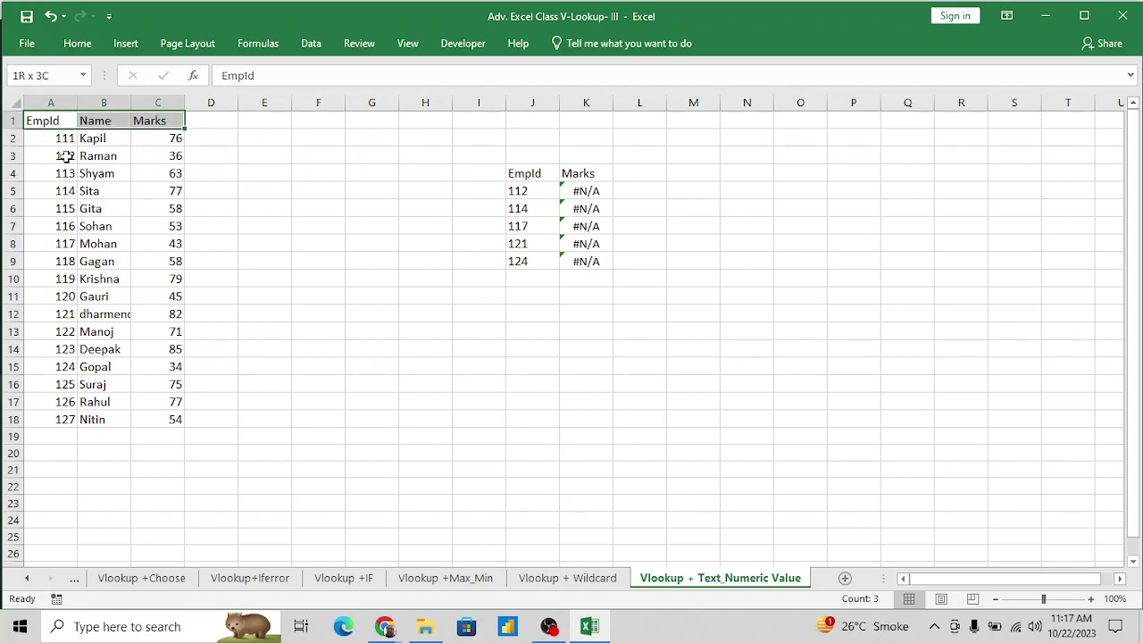
key("ctrl+shift+Down")
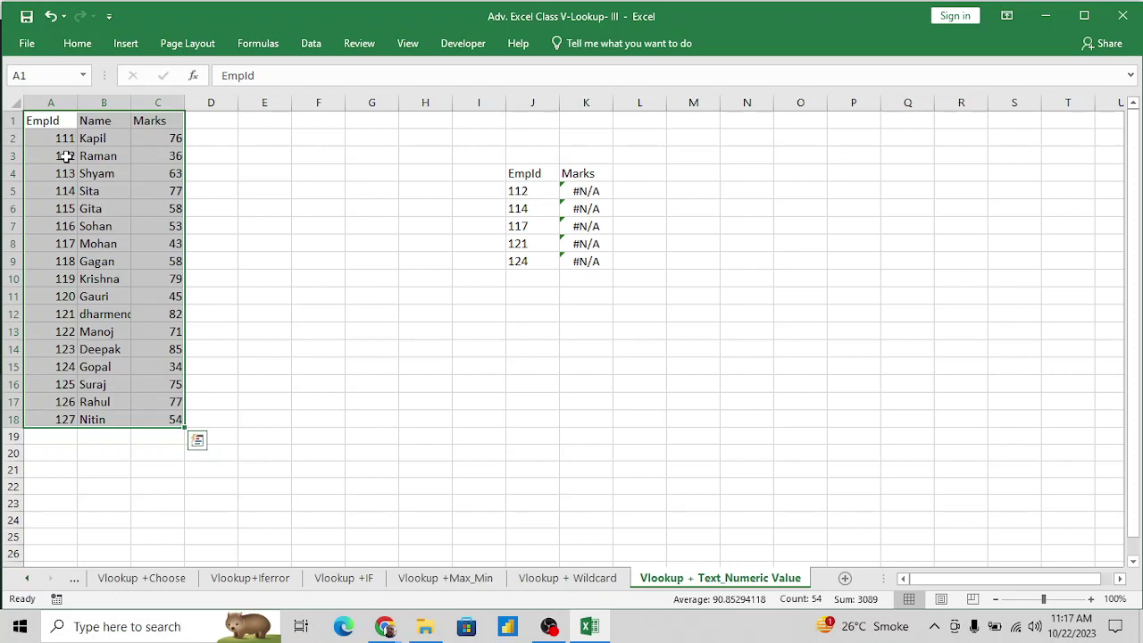
Examine the VLOOKUP formula in the first Marks cell, K5.
key("Right")
key("Right")
key("Right")
key("Right")
key("Right")
key("Right")
key("Right")
key("Right")
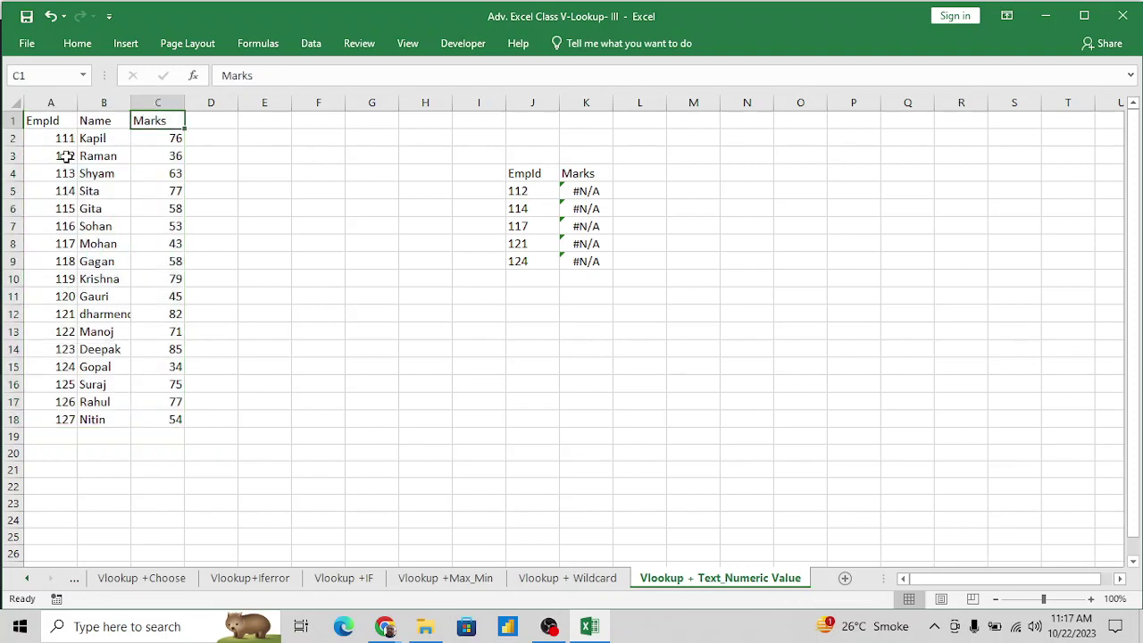
key("Down")
key("Down")
key("Down")
key("Down")
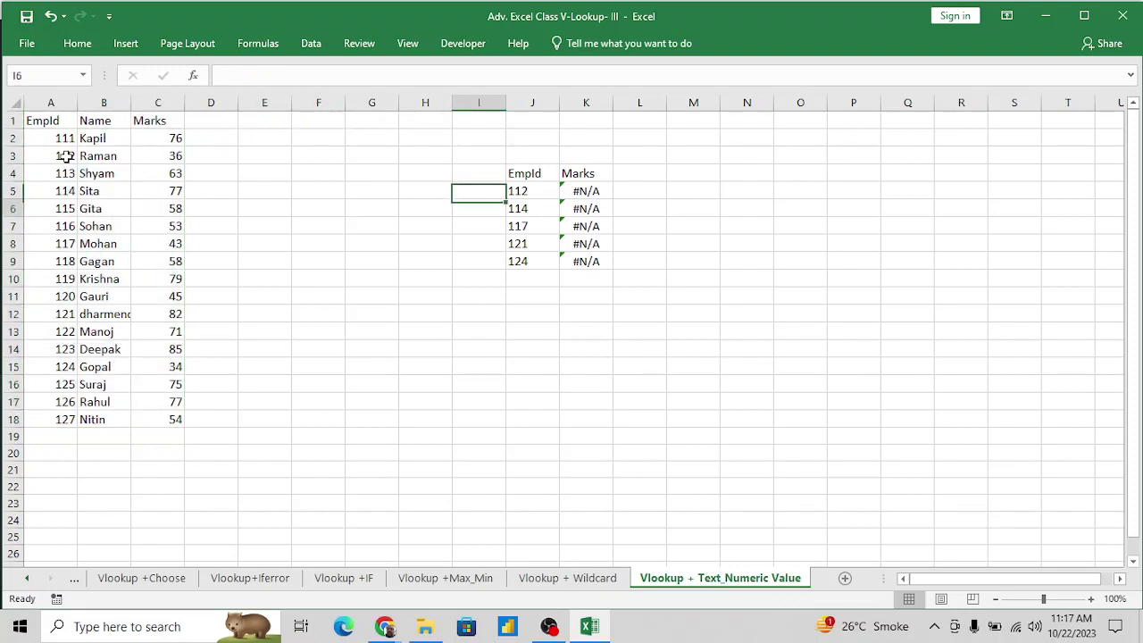
key("Down")
key("Right")
key("Right")
key("Up")
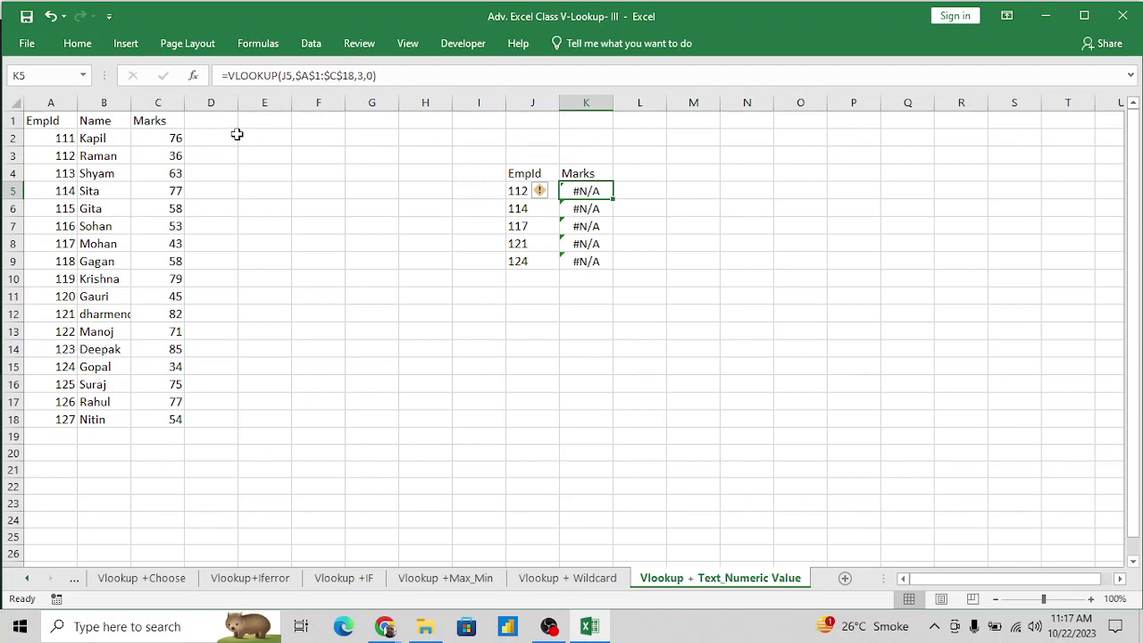
Enter the heading Text in M4, beside the lookup list.
left_click(514, 282)
key("Up")
key("Up")
key("Right")
key("Right")
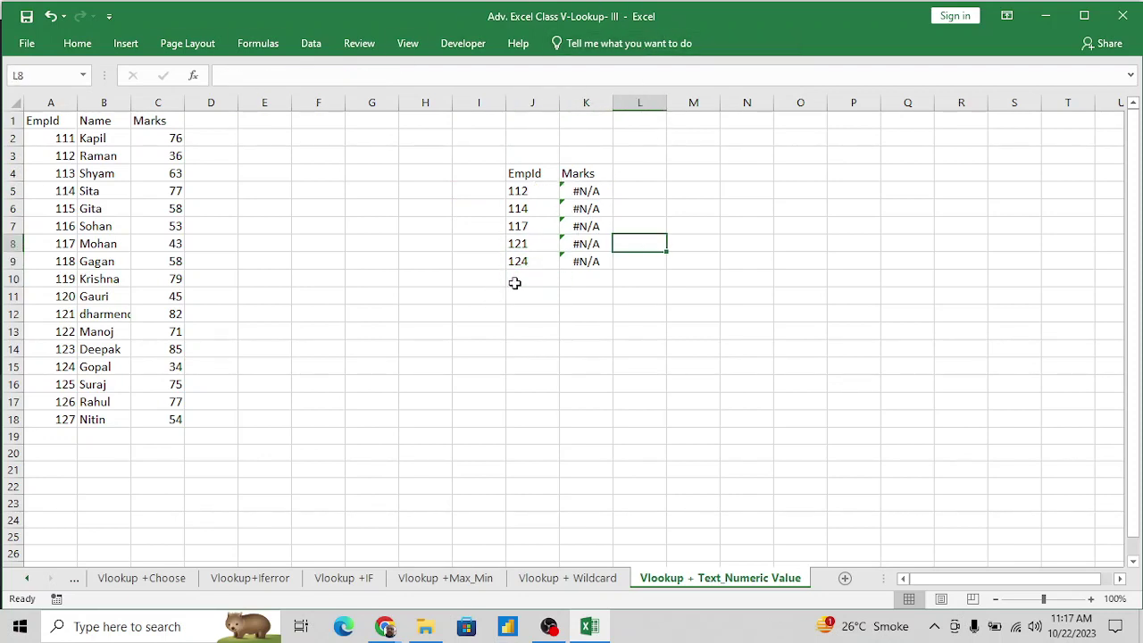
key("Up")
key("Up")
key("Up")
key("Right")
key("Up")
type("Te")
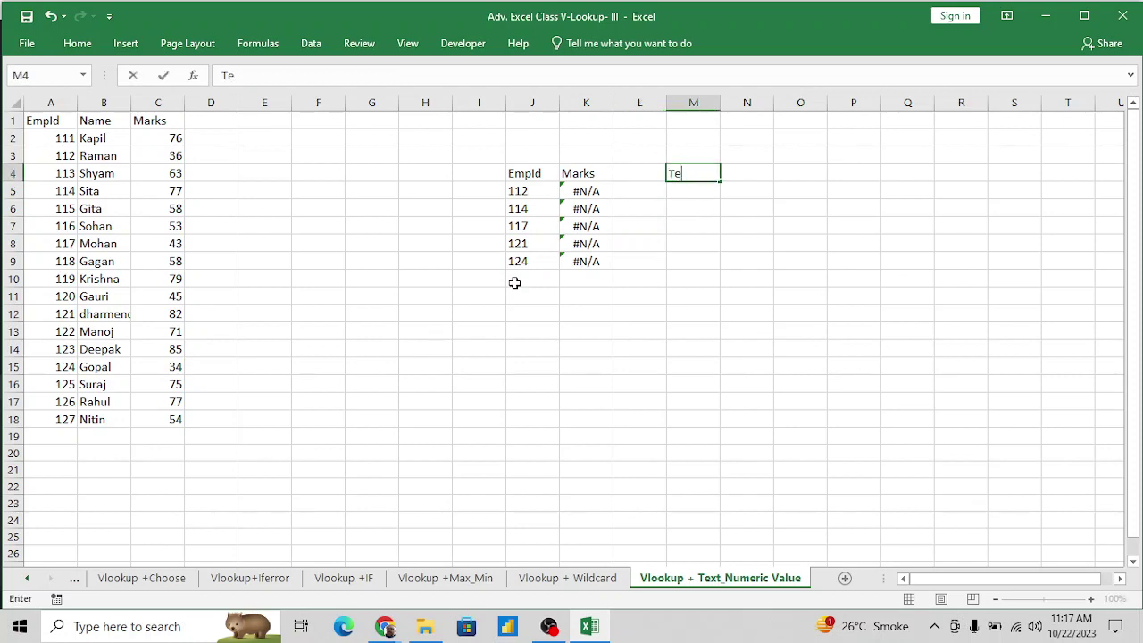
key("Return")
Enter the formula =ISTEXT(J5) in M5 to test whether the EmpId is text.
type("=ist")
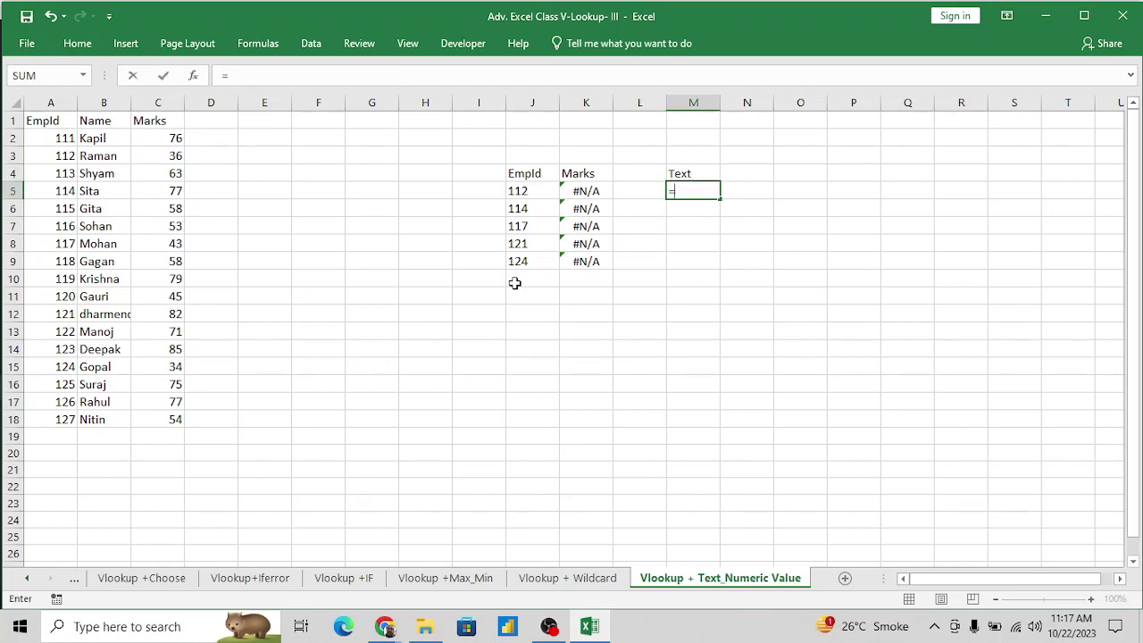
key("Tab")
key("Left")
key("Left")
key("Left")
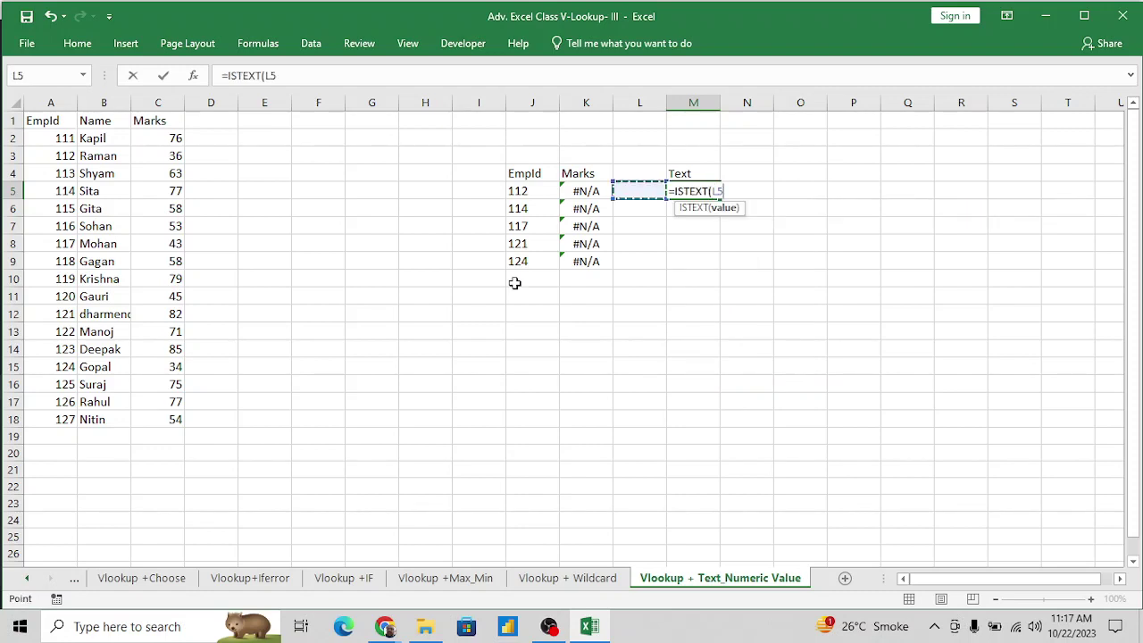
key("Return")
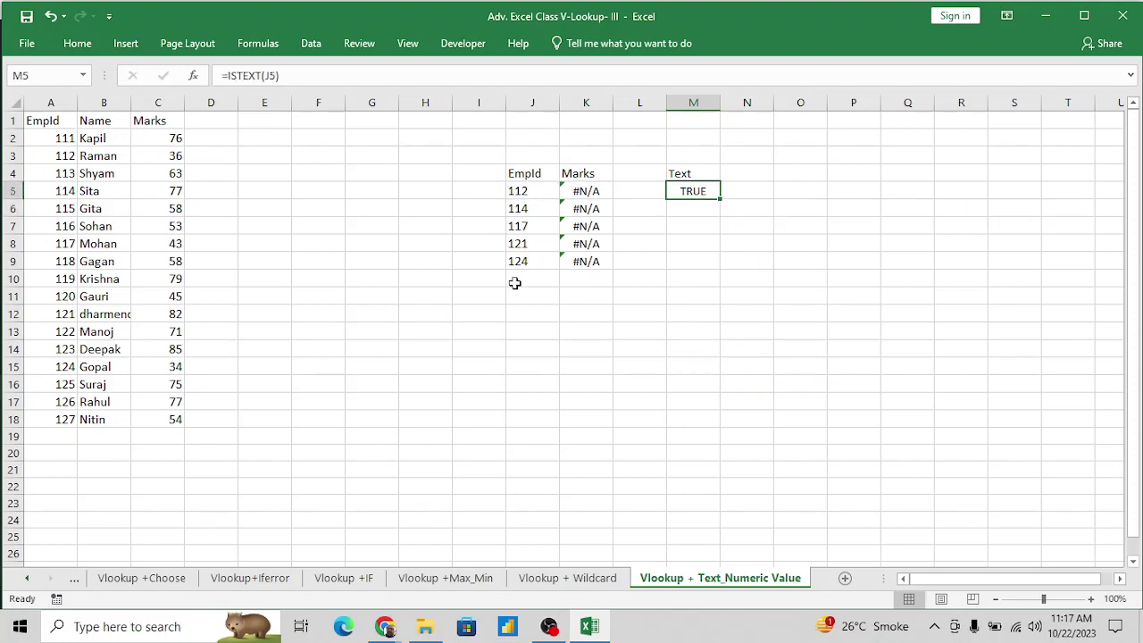
Fill the ISTEXT formula from M5 down through M9.
key("shift+Down")
key("shift+Down")
key("shift+Down")
key("shift+Down")
key("ctrl+d")
key("Down")
key("Down")
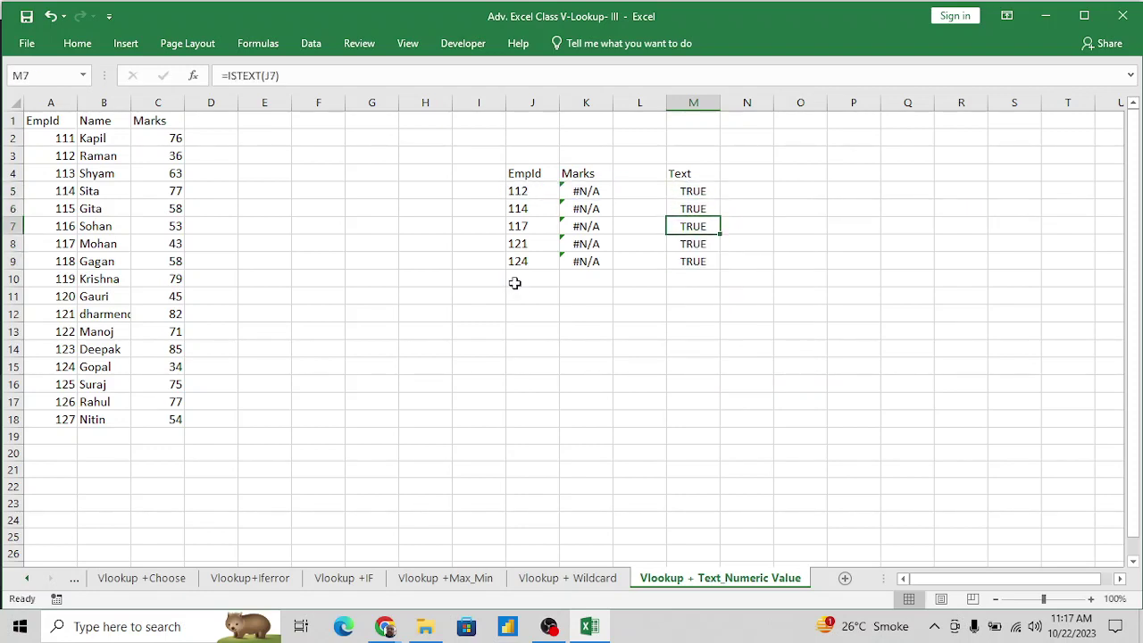
Enter the formula =ISTEXT(A2) in E2 to test whether the table's first EmpId is text.
key("Left")
key("Left")
key("Left")
key("Left")
key("Left")
key("Left")
key("Left")
key("Left")
key("Left")
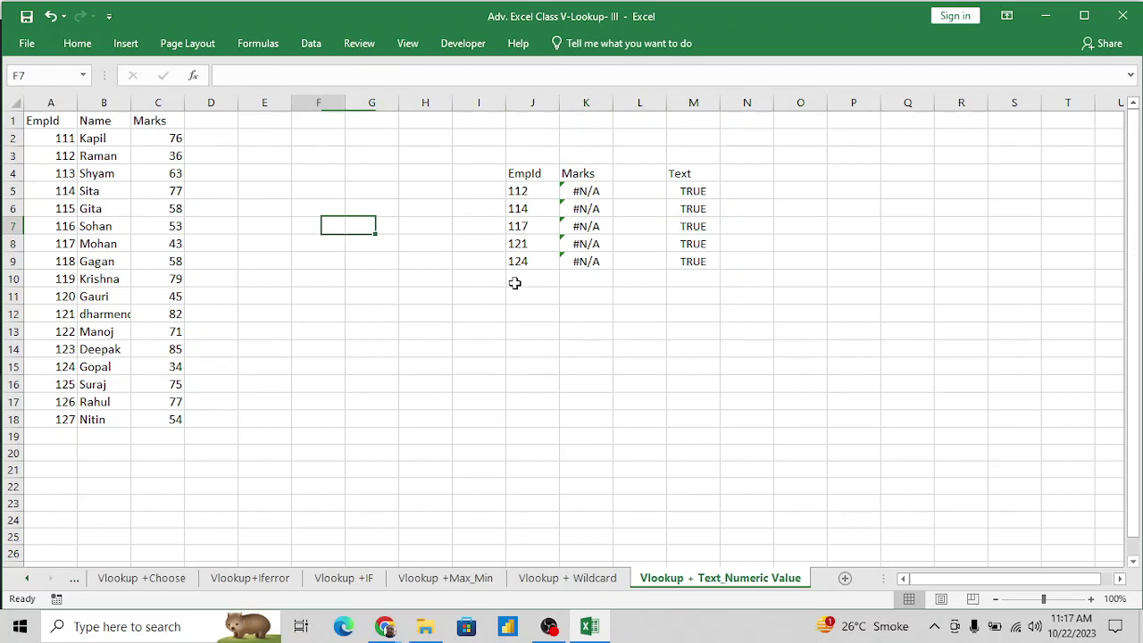
key("Up")
key("Up")
key("Up")
key("Up")
key("Up")
key("Right")
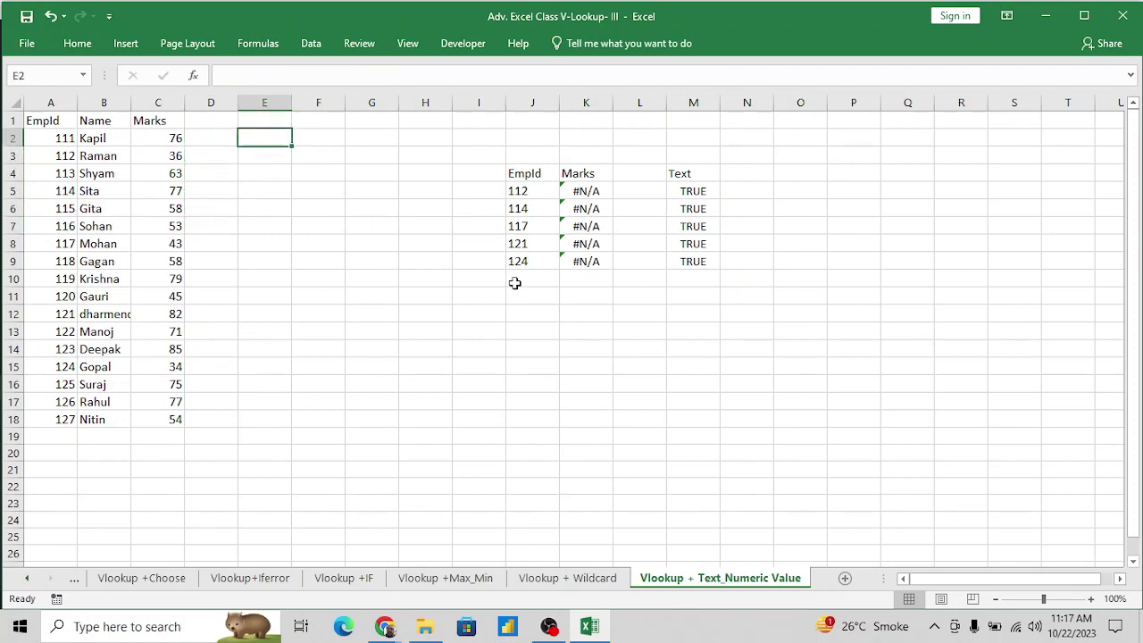
type("=iste")
key("Tab")
key("Left")
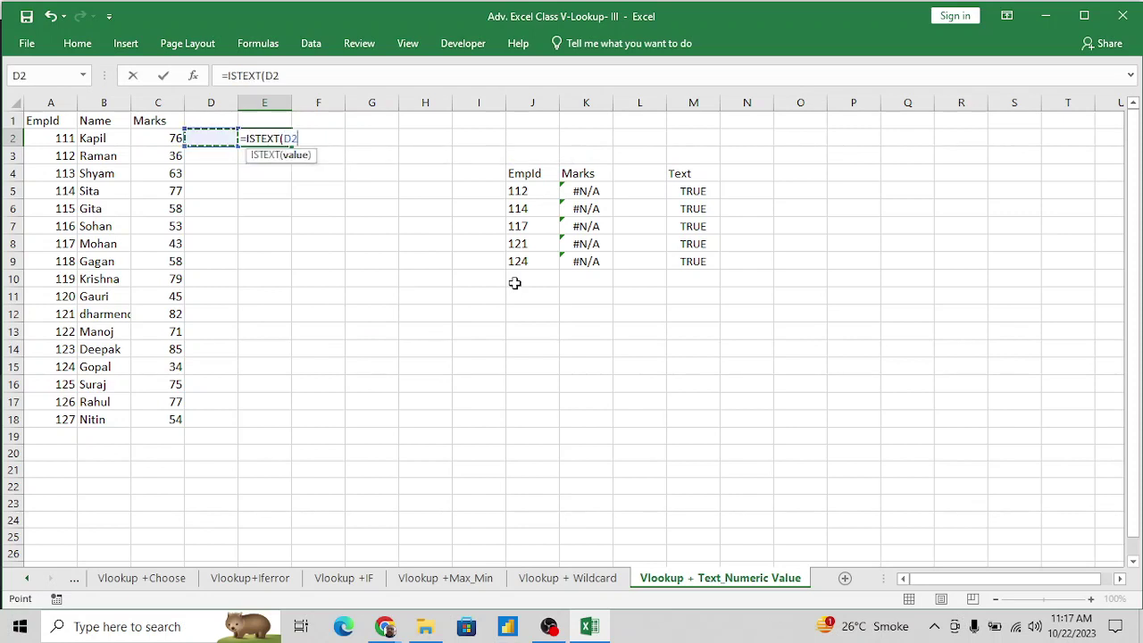
key("Left")
key("Left")
key("Left")
key("Return")
key("Up")
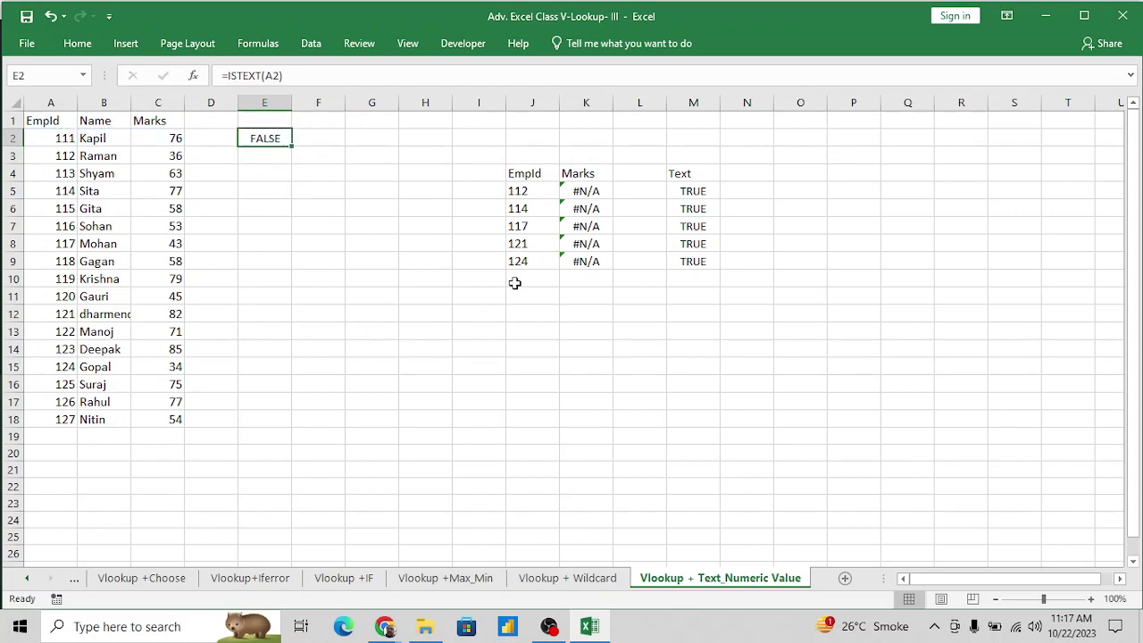
Replace the formula in E2 with =ISNUMBER(A2) to test whether the table's first EmpId is a number.
type("=isn")
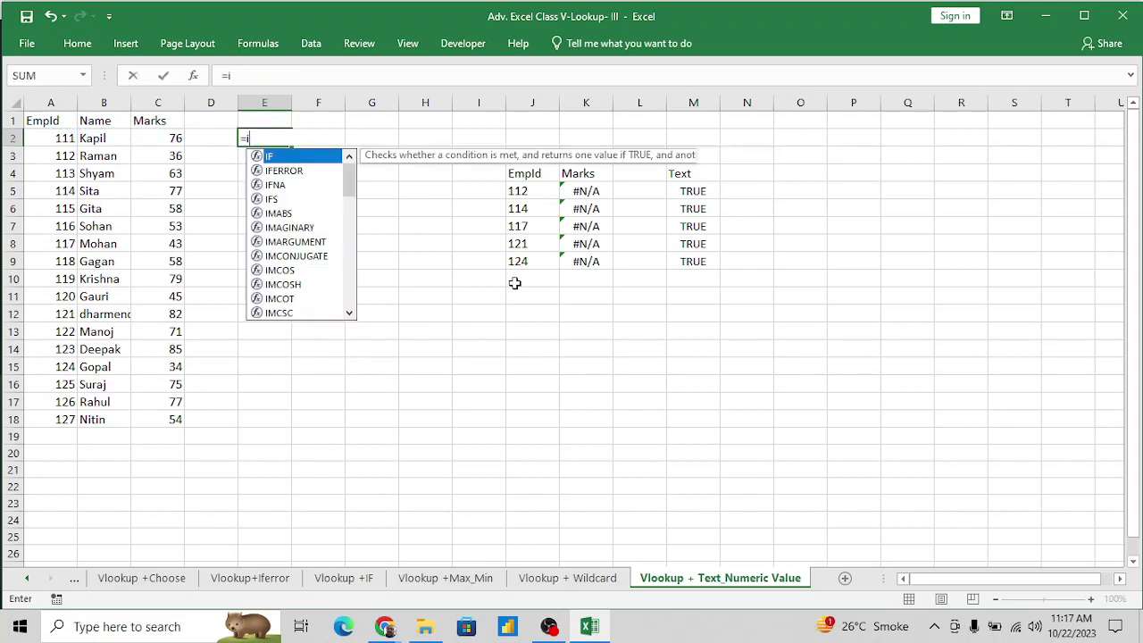
key("Down")
key("Down")
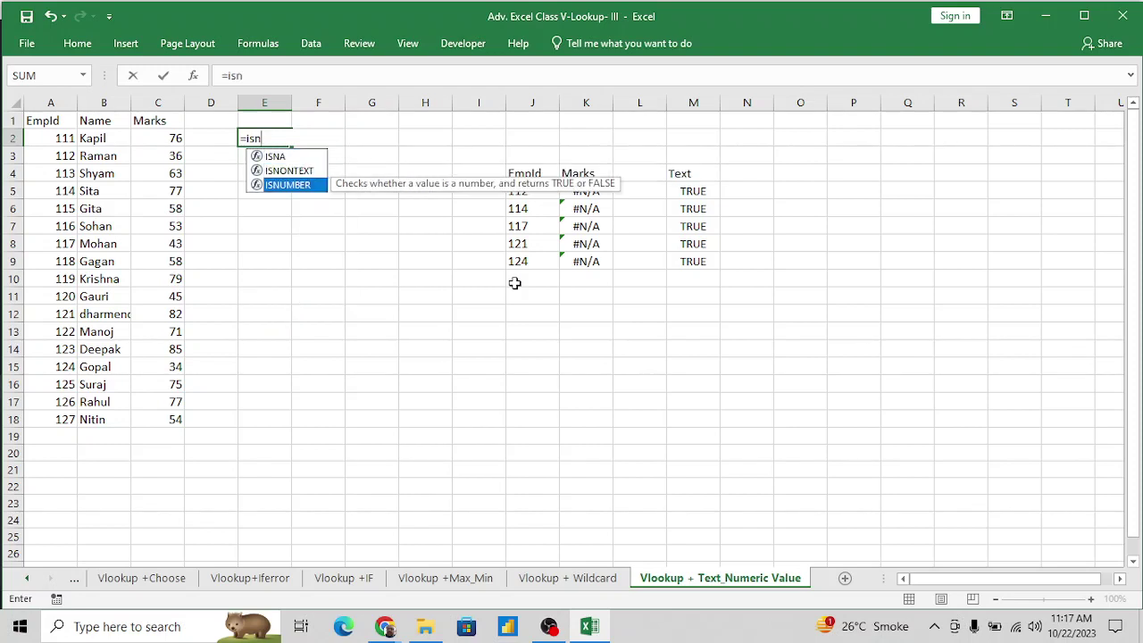
key("Tab")
key("Left")
key("Left")
key("Left")
key("Left")
key("Return")
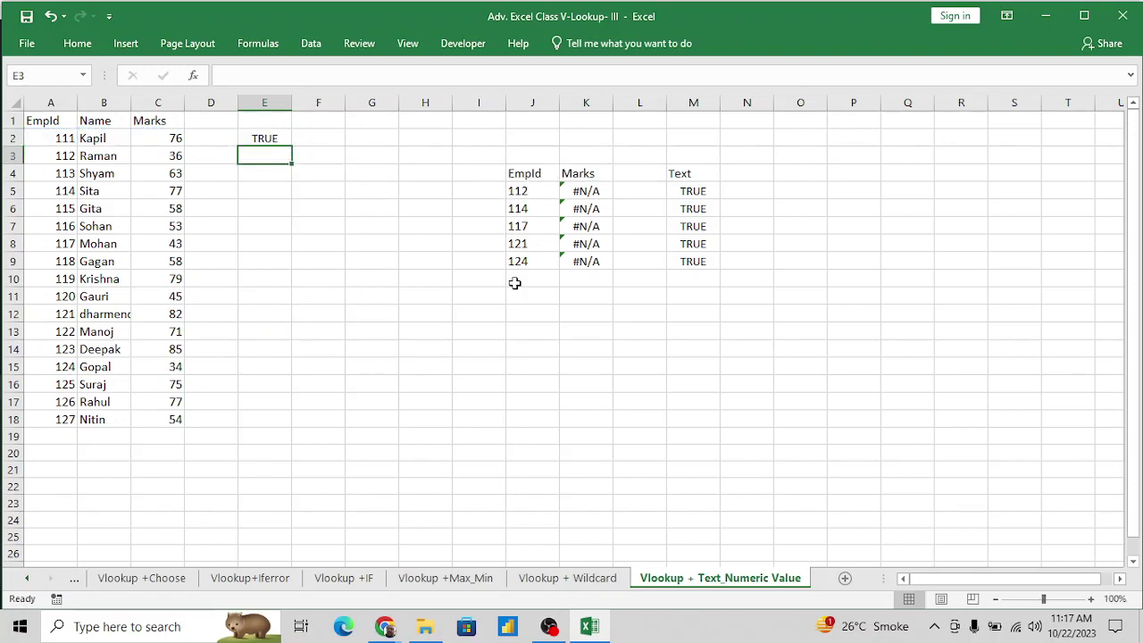
key("Up")
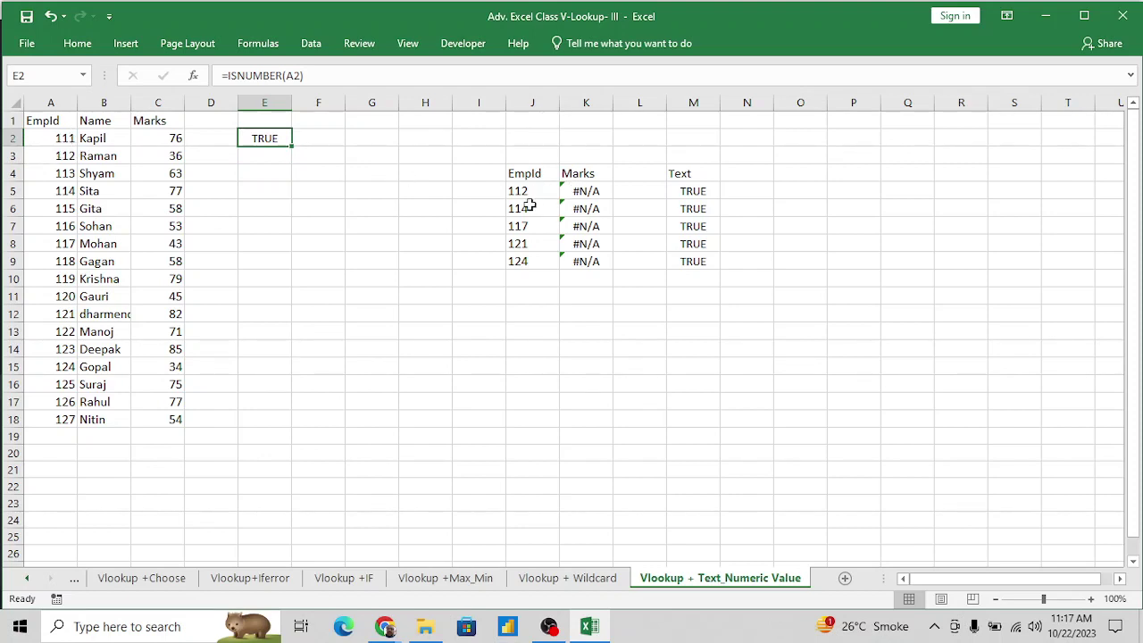
Review the VLOOKUP formula in K5 and the combined Location formula in I6 of the Vlookup + Wildcard sheet.
left_click(694, 191)
key("Left")
key("Left")
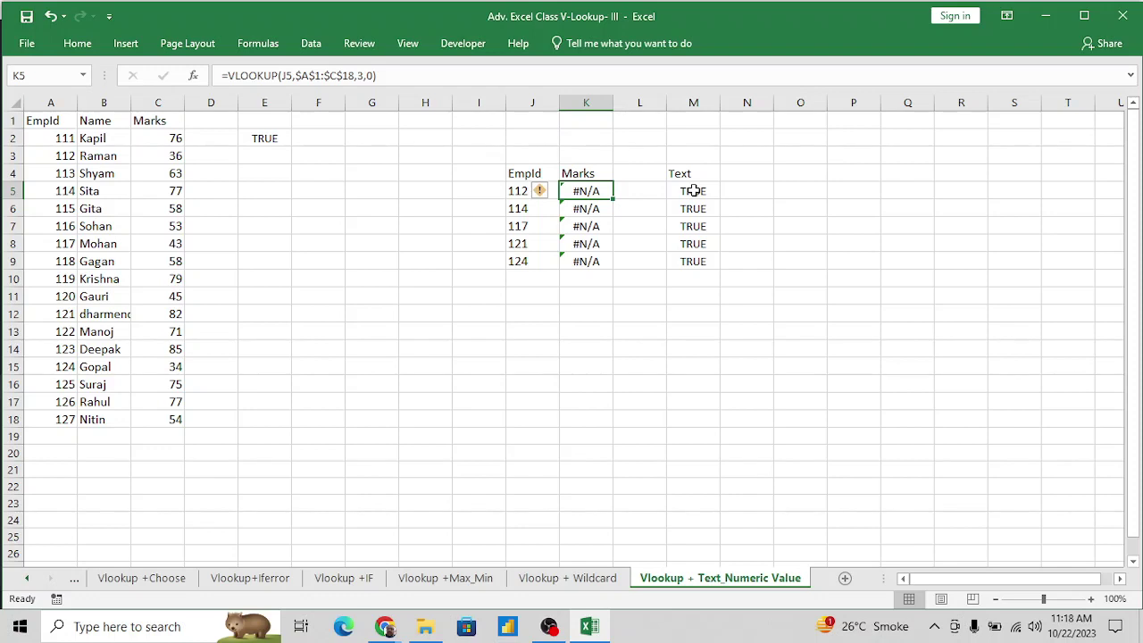
left_click(592, 583)
left_click(576, 220)
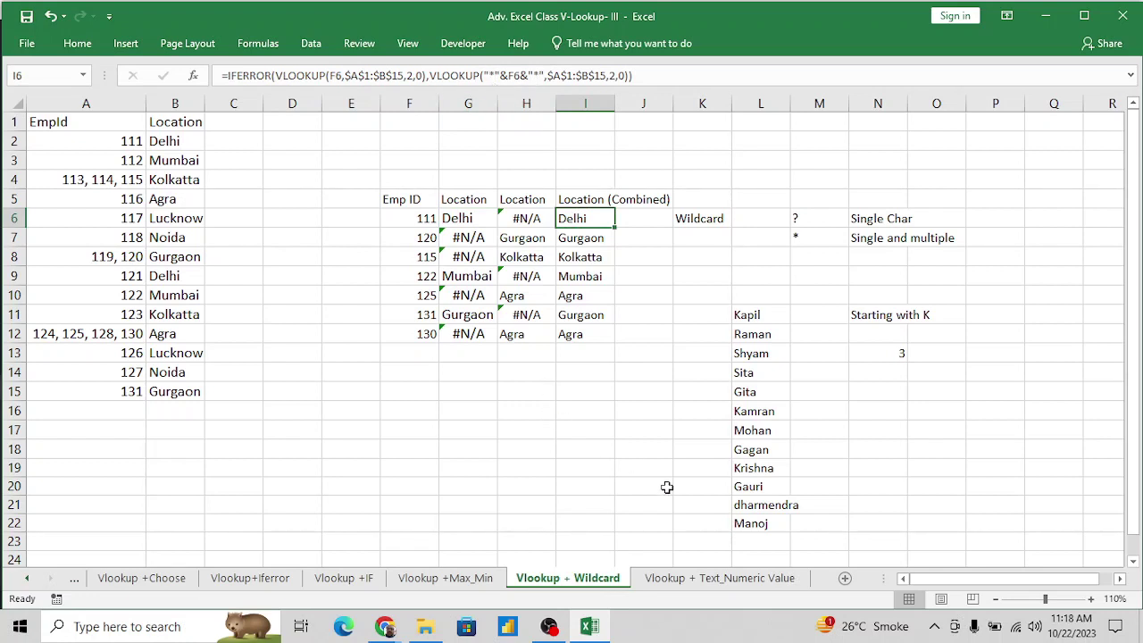
left_click(719, 579)
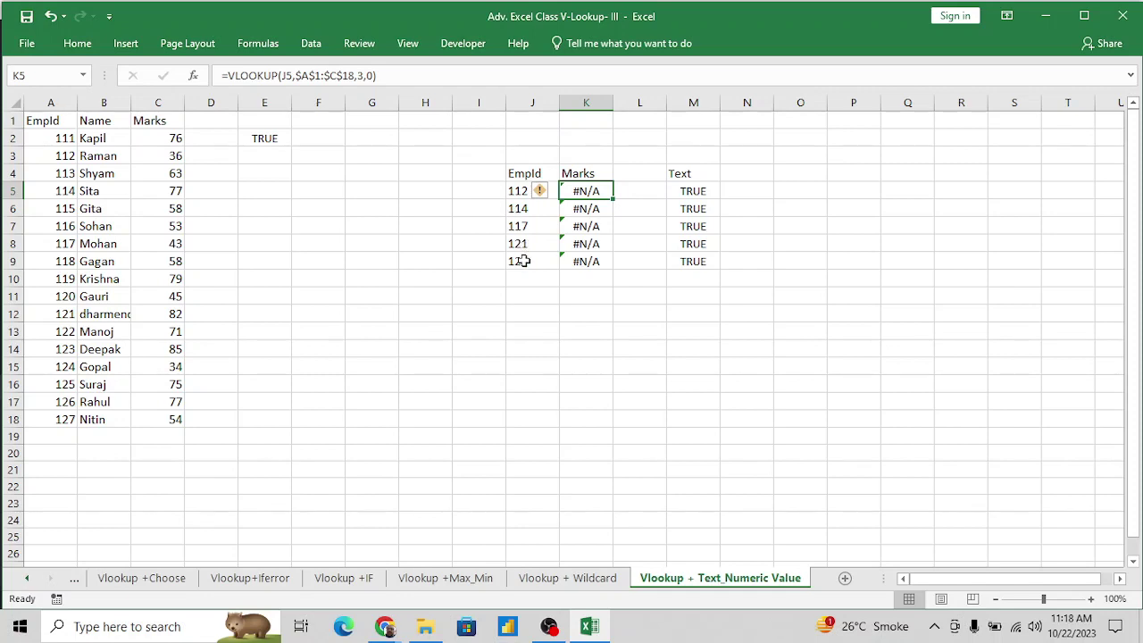
Copy the EmpId lookup list in J4:J9, including its heading, and paste it starting at J13.
left_click(527, 316)
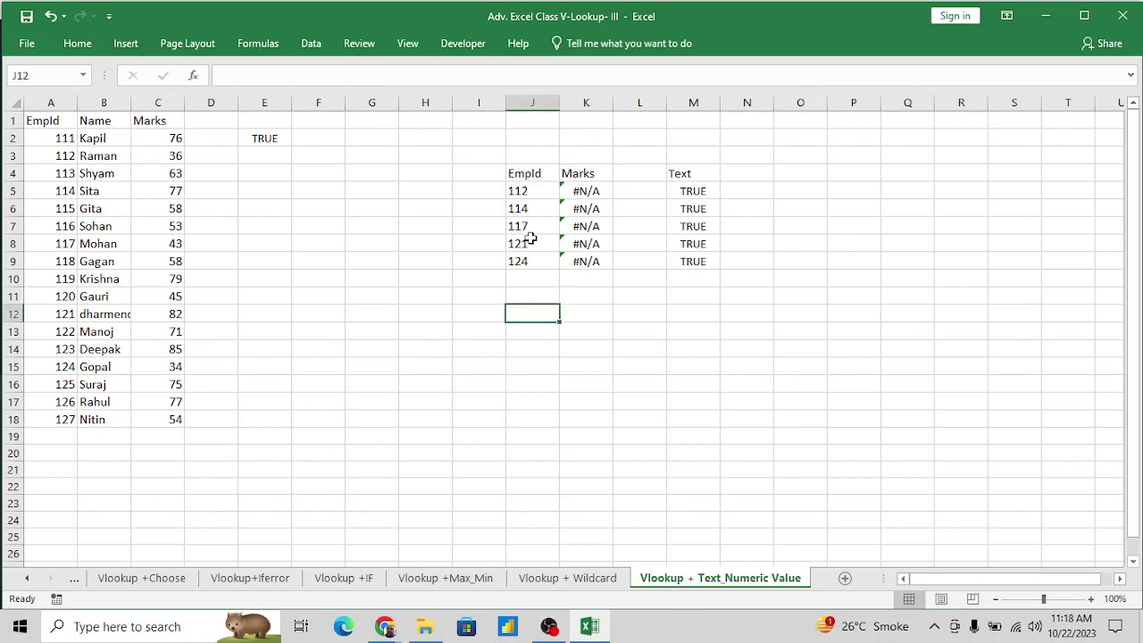
left_click_drag(536, 177, 539, 185)
key("ctrl+c")
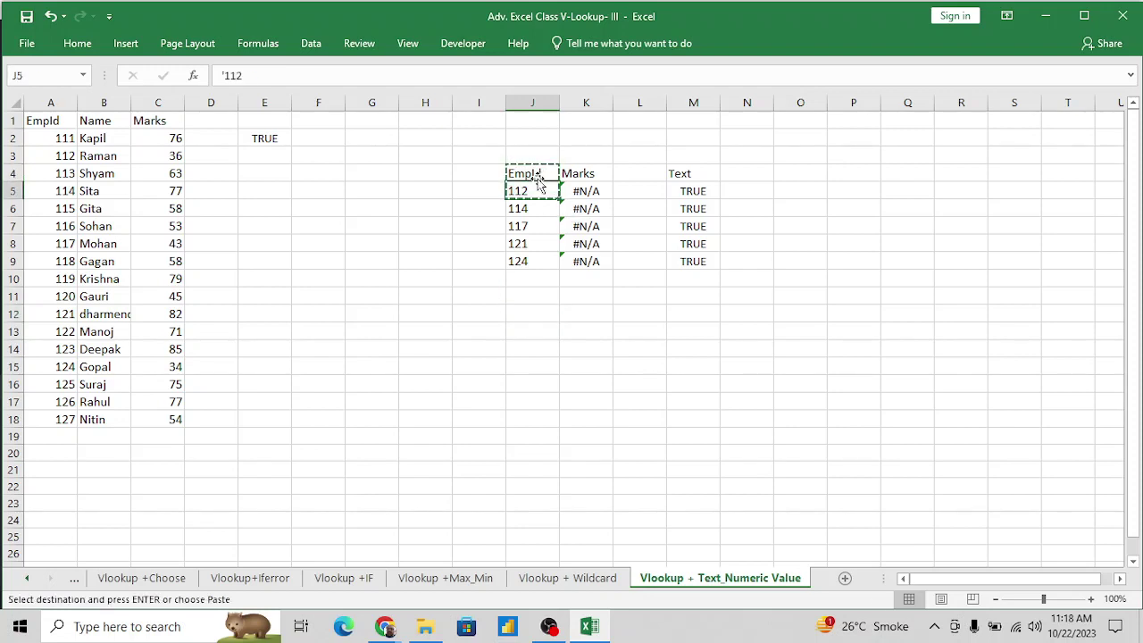
key("shift+Down")
key("ctrl+q")
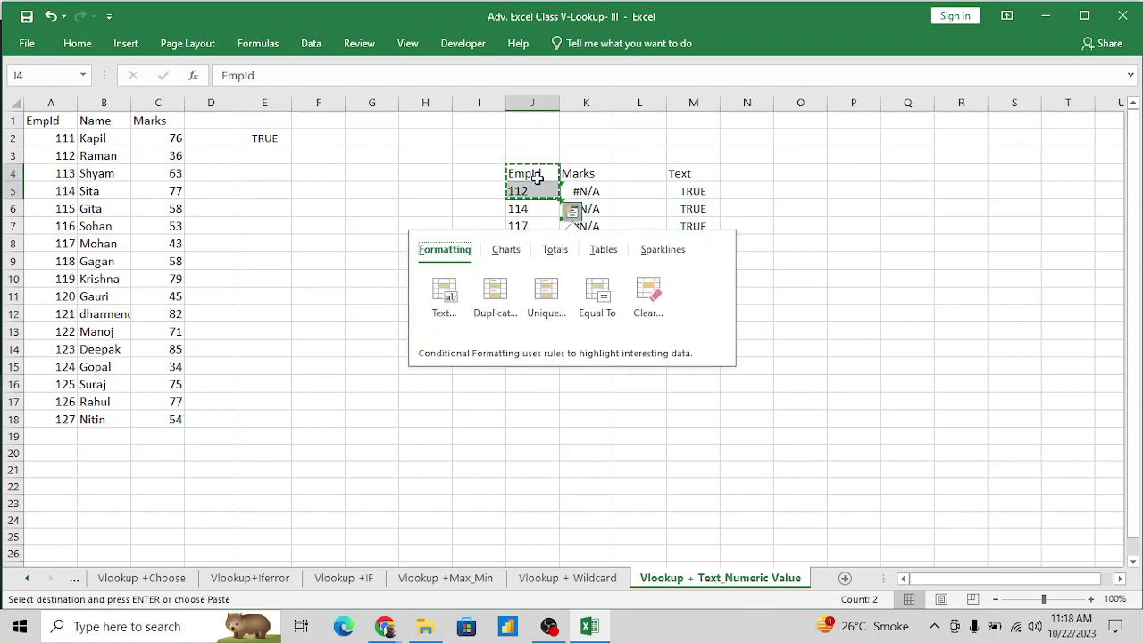
key("Escape")
key("Escape")
key("shift+Down")
key("shift+Down")
key("shift+Down")
key("shift+Down")
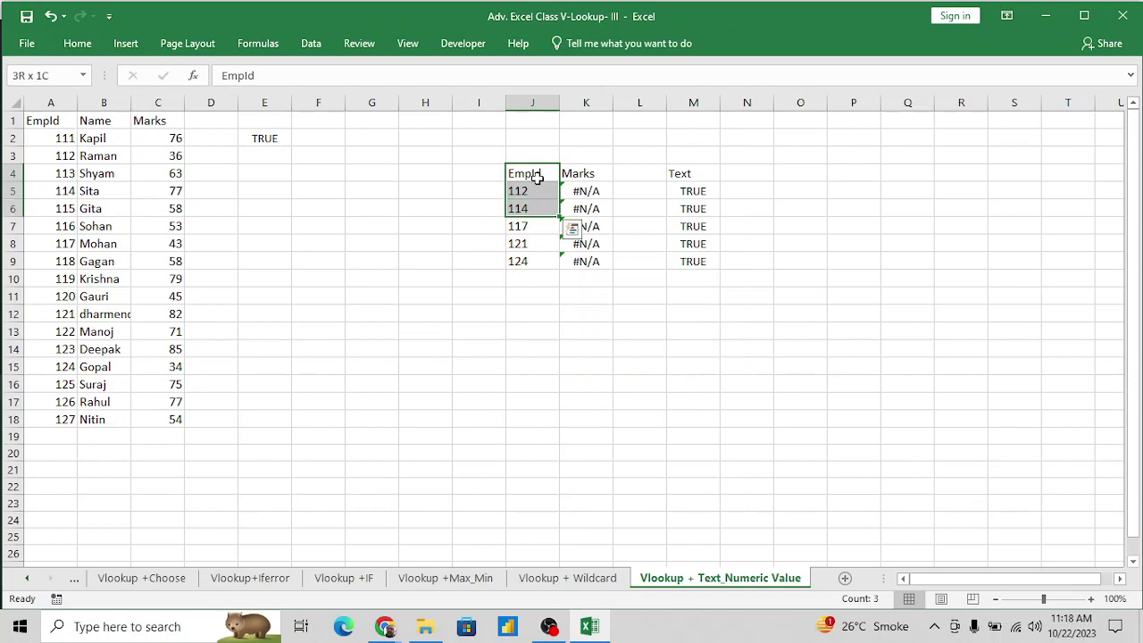
key("ctrl+c")
key("Down")
key("Down")
key("Down")
key("Down")
key("Down")
key("Down")
key("Down")
key("Down")
key("Down")
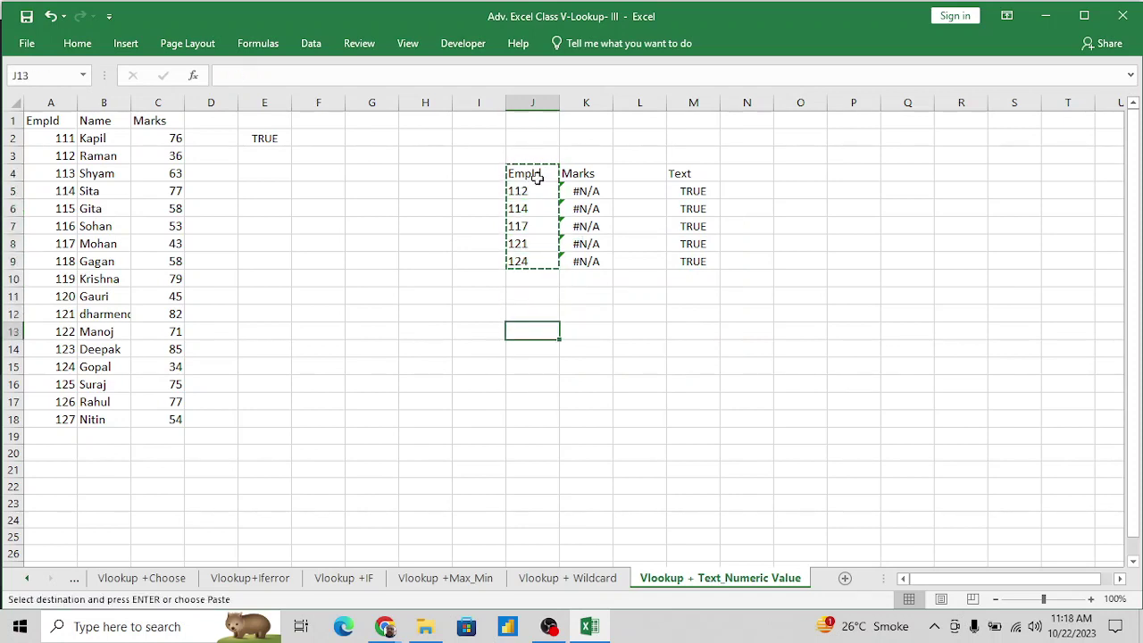
key("ctrl+v")
key("Escape")
Enter the formula =J14*1 in K14 to convert the first copied EmpId to a number.
key("Right")
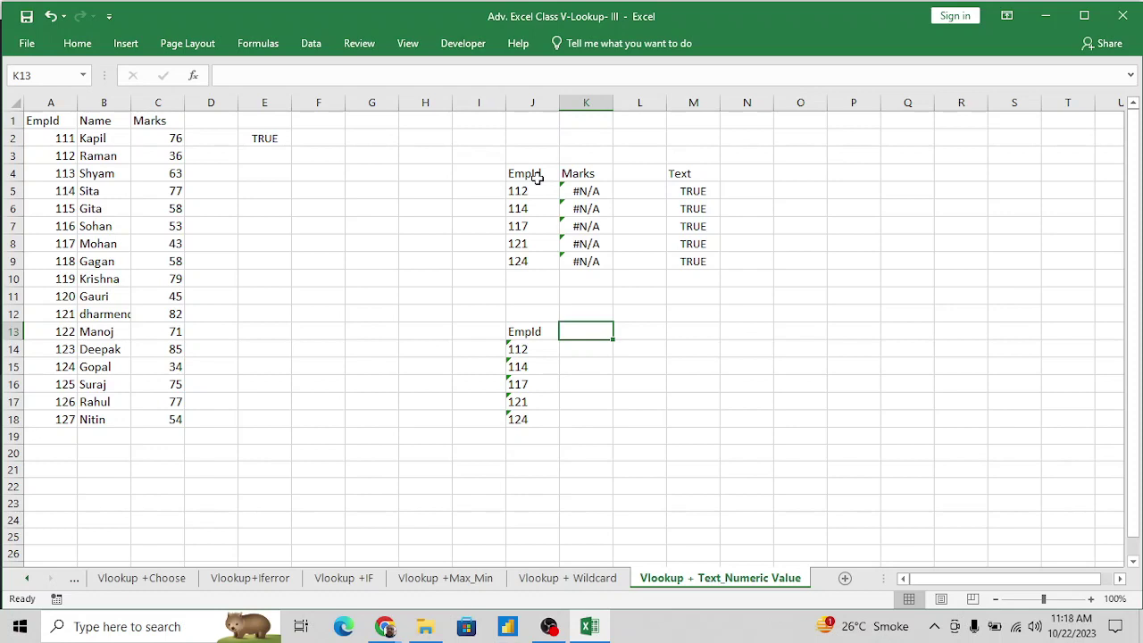
key("Down")
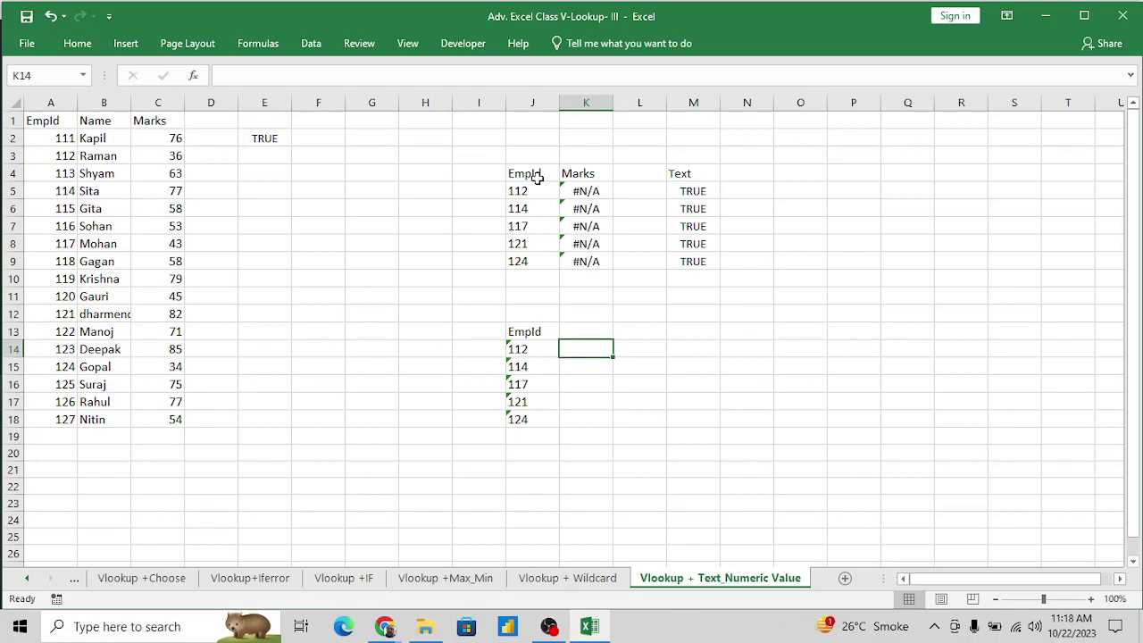
type("=")
key("Left")
type("*")
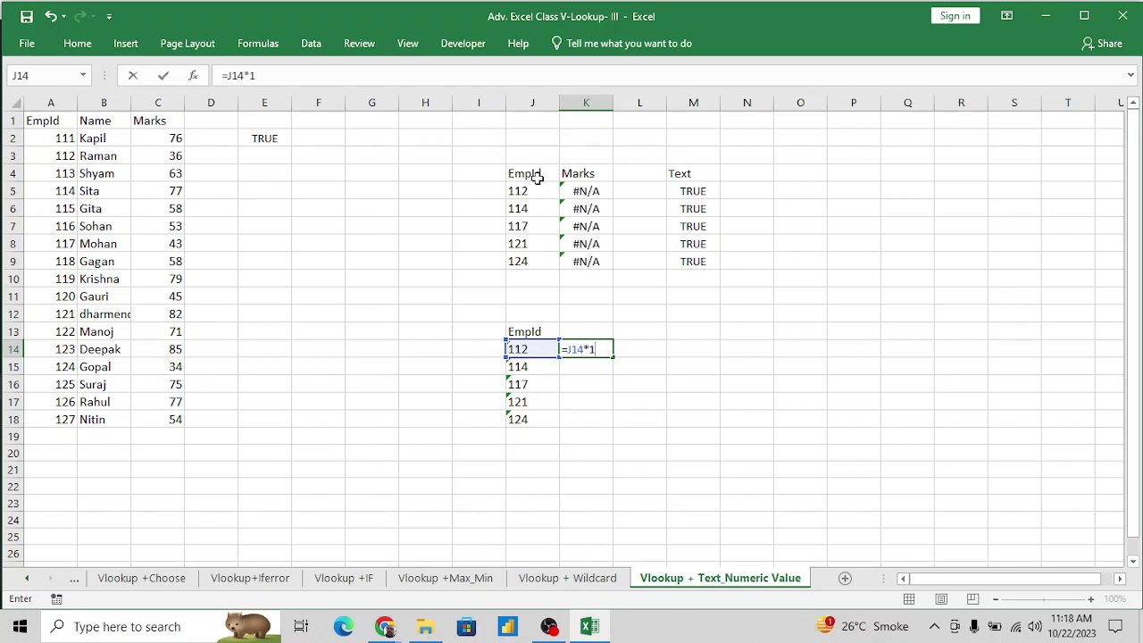
key("Return")
key("Up")
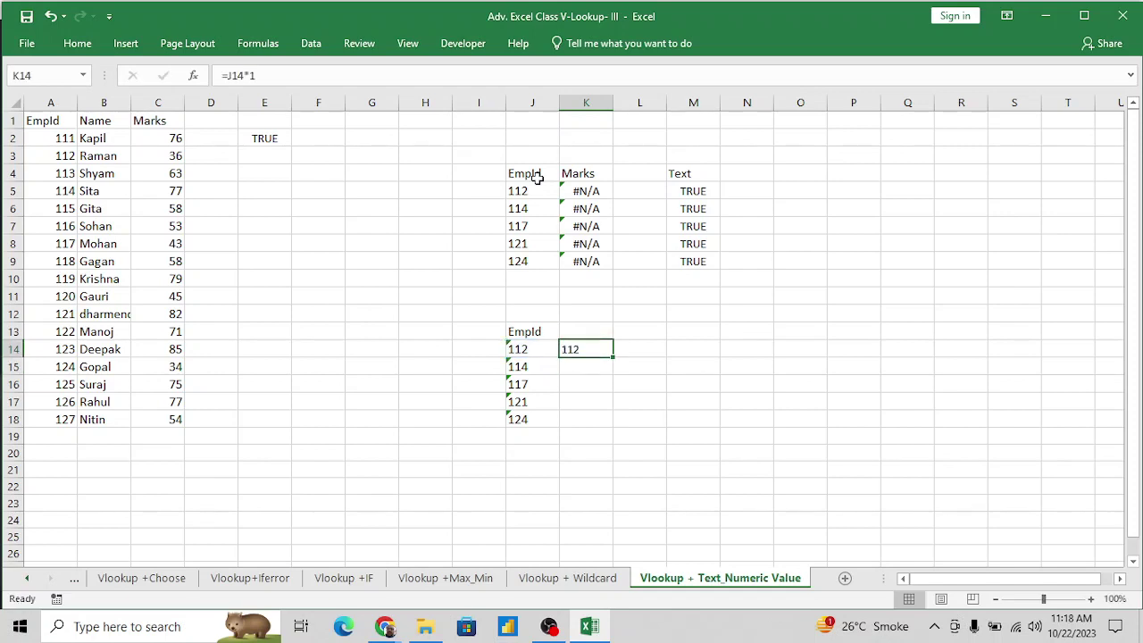
Enter the formula =ISTEXT(J14) in L14 to test whether the first copied EmpId is text.
key("Right")
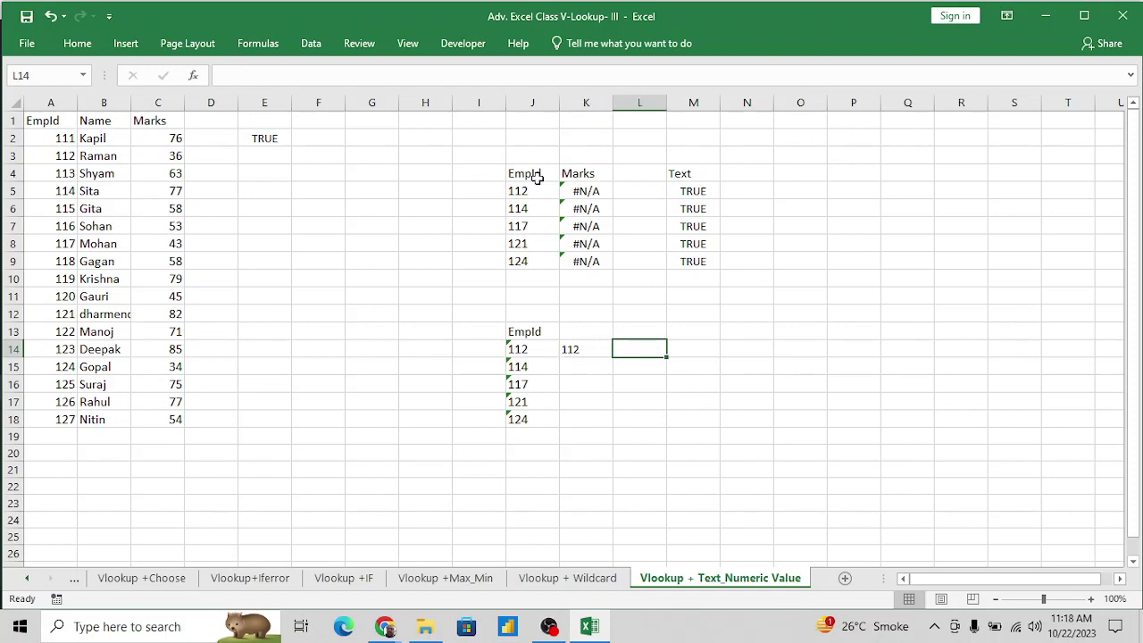
type("=is")
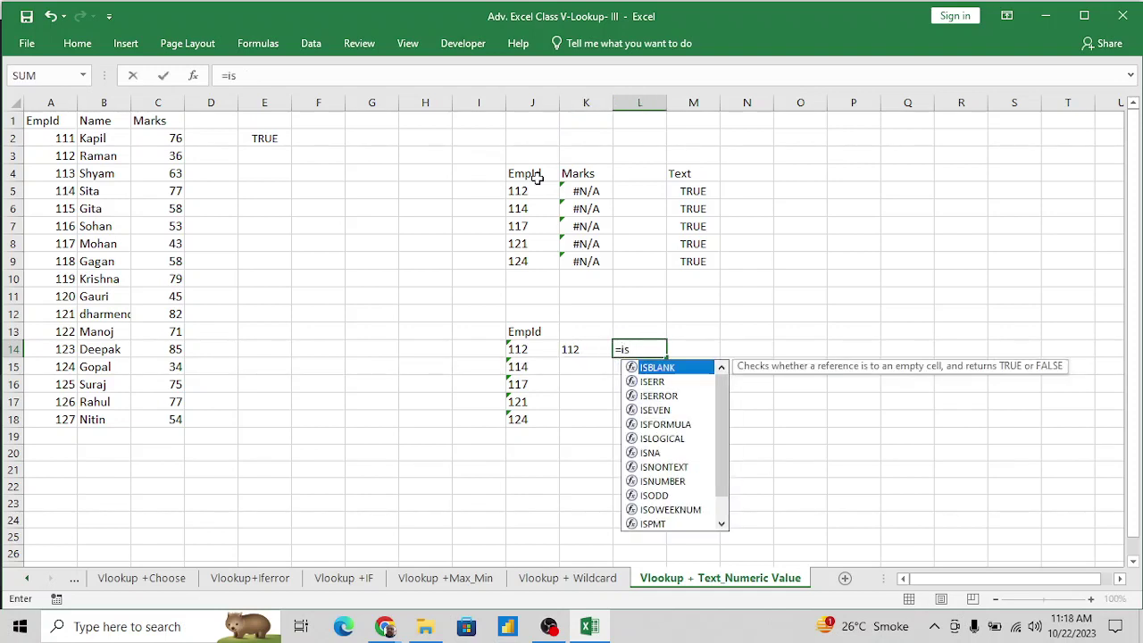
type("t")
key("Tab")
key("Left")
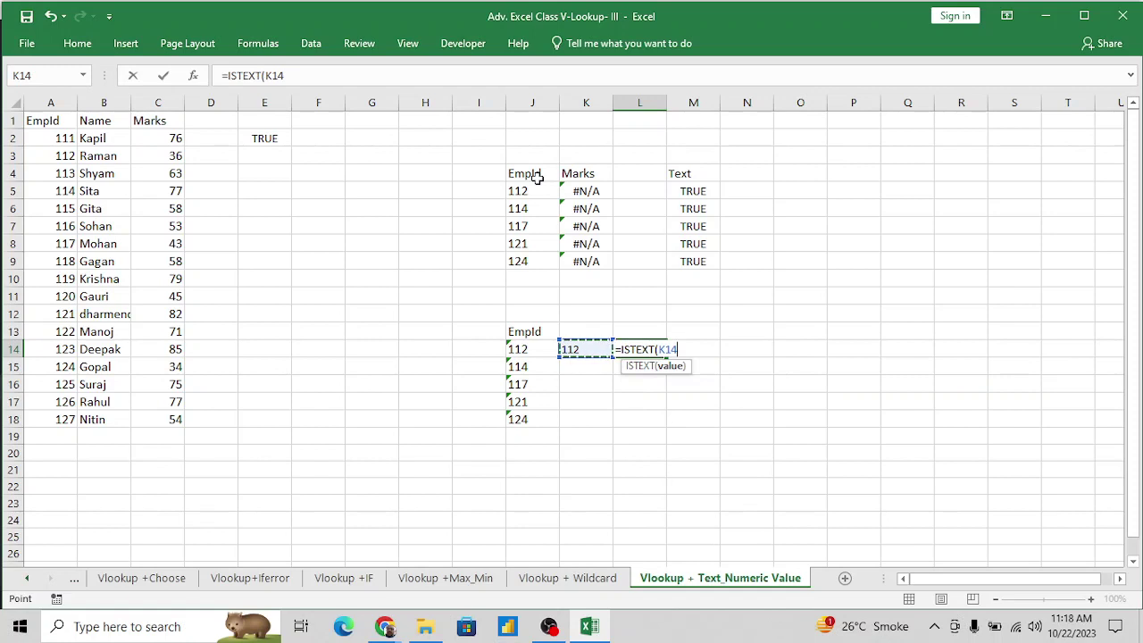
key("Return")
key("Left")
key("Up")
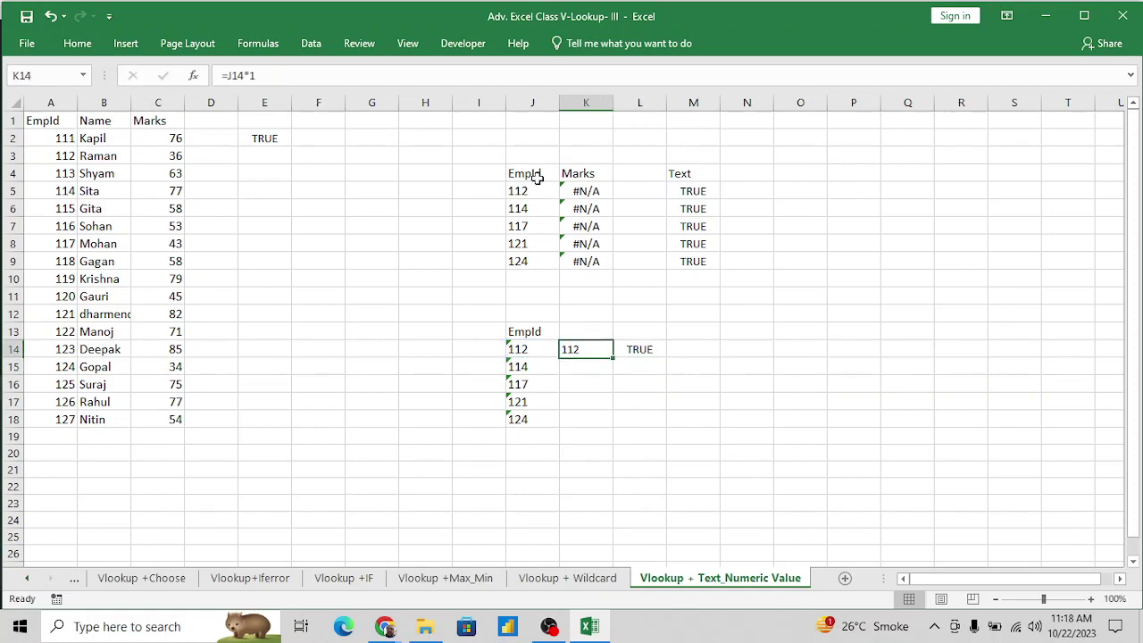
key("Right")
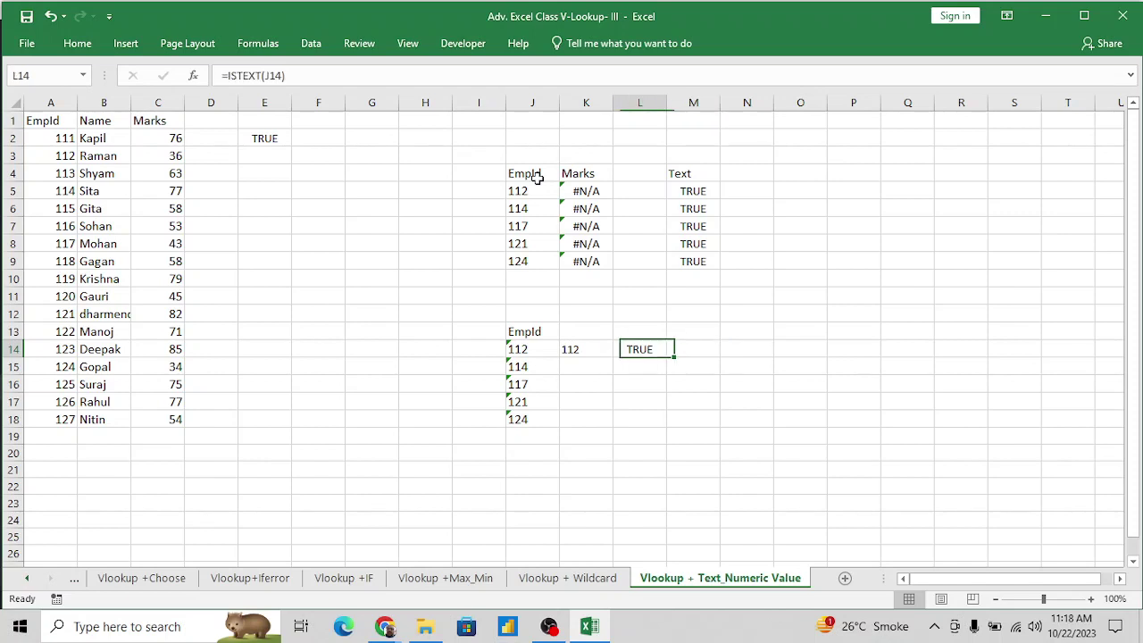
Enter the formula =ISTEXT(K14) in M14 to test whether the multiplied EmpId is text.
key("Right")
type("=ist")
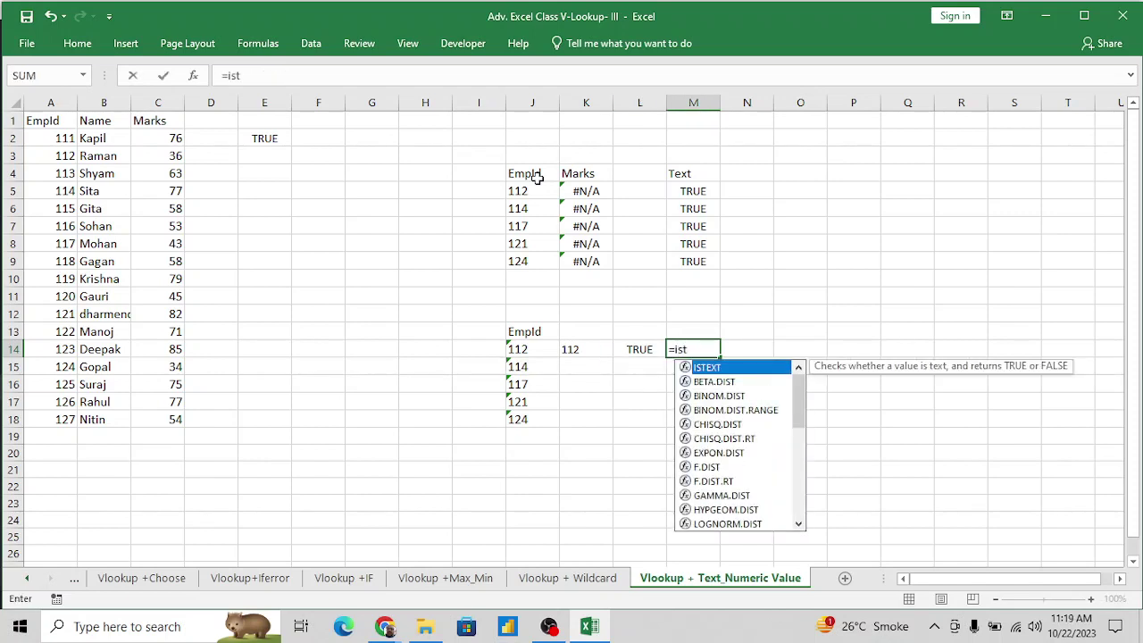
key("Tab")
key("Left")
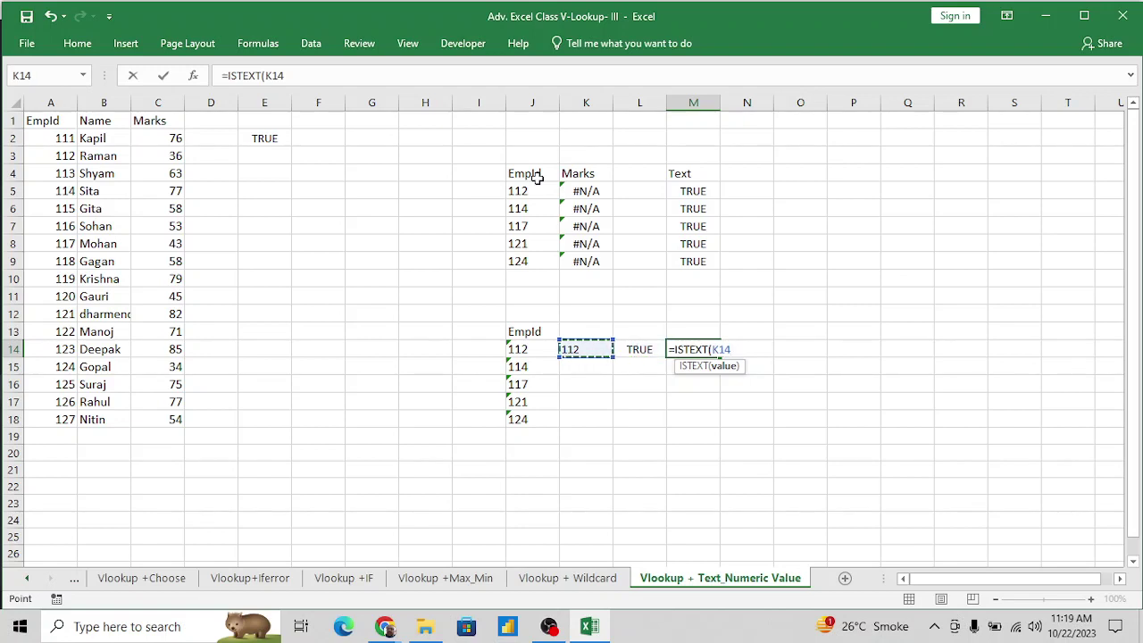
key("Return")
key("Up")
key("Left")
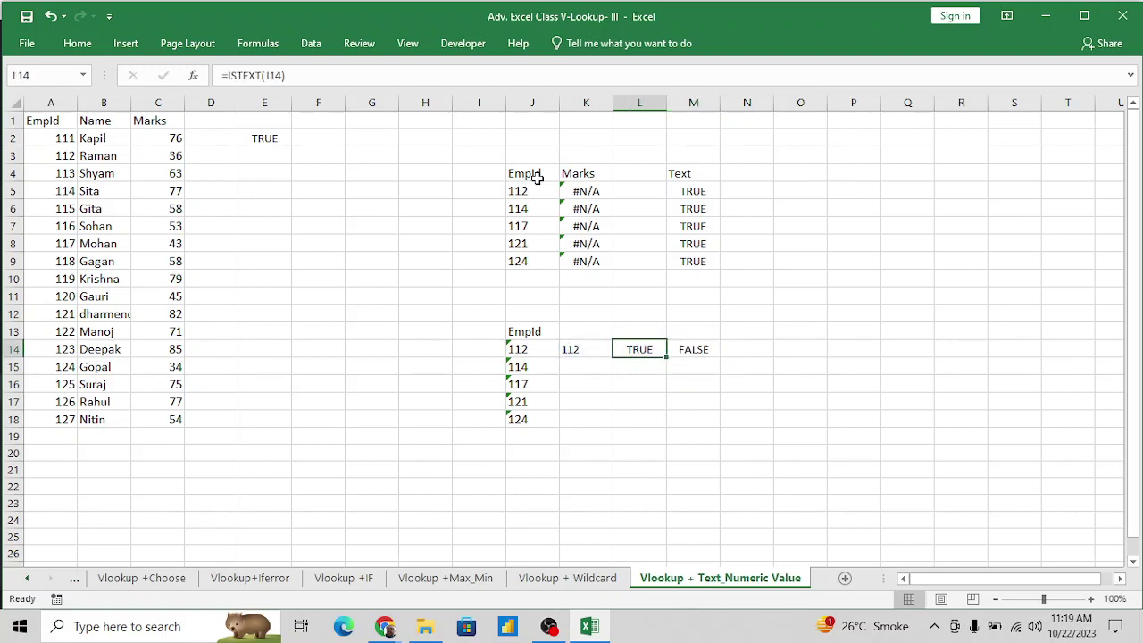
key("Left")
key("Right")
key("Right")
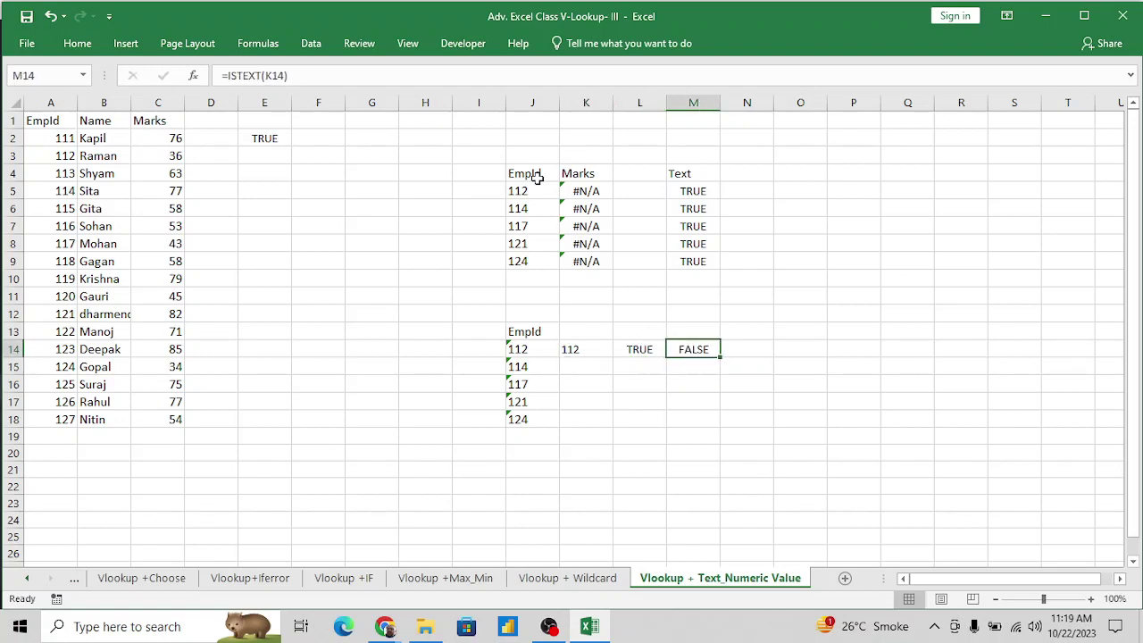
Replace the formula in M14 with =ISNUMBER(K14) to test whether the multiplied EmpId is a number.
type("=isn")
key("Down")
key("Down")
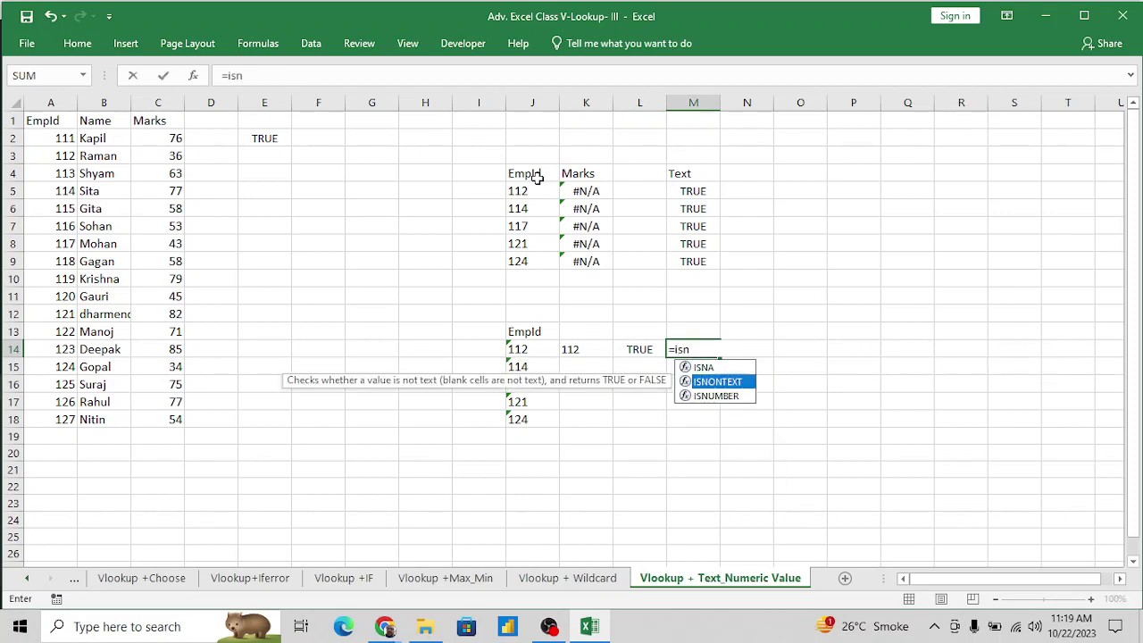
key("Tab")
key("Left")
key("Left")
key("Return")
key("Up")
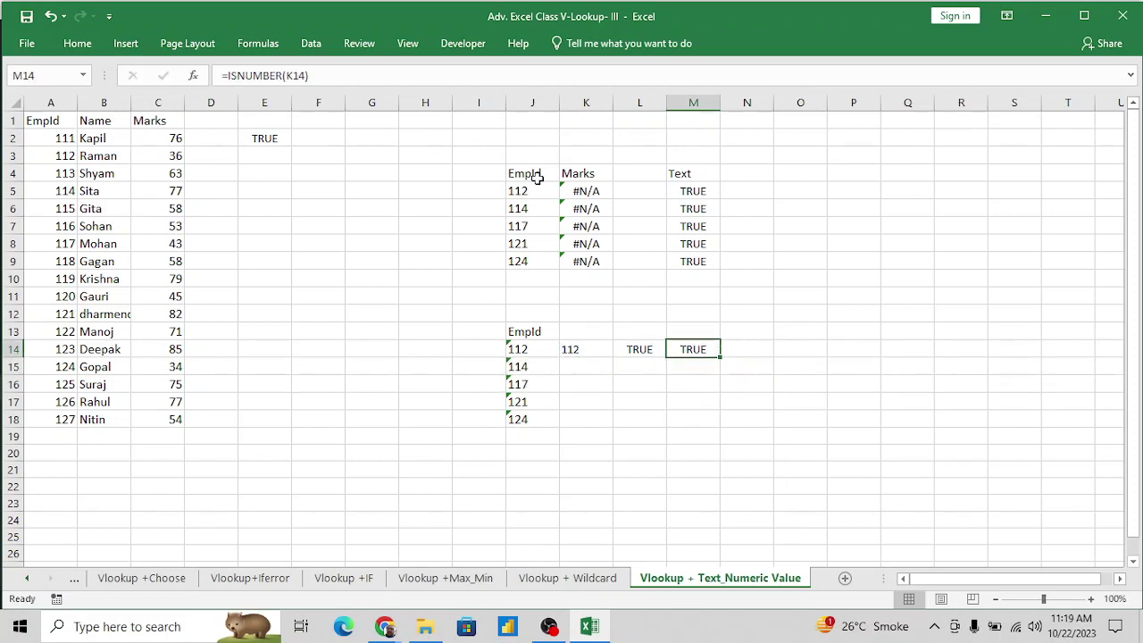
Change the Marks lookup in K5 to =VLOOKUP(J5*1,$A$1:$C$18,3,0) so the text EmpId is matched as a number.
left_click(576, 351)
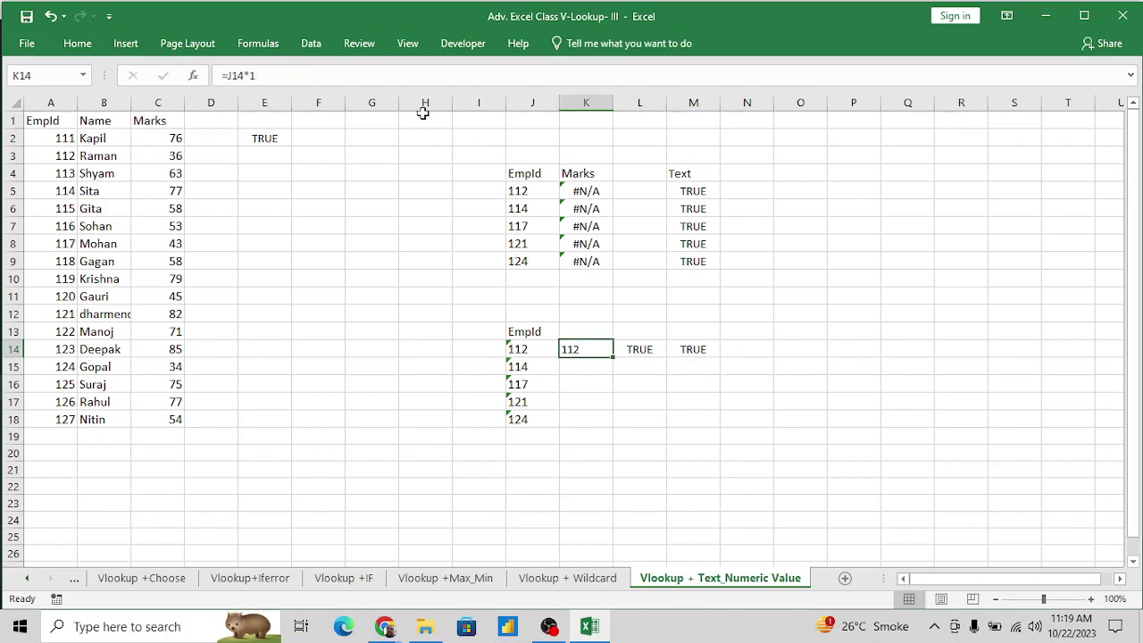
left_click(586, 192)
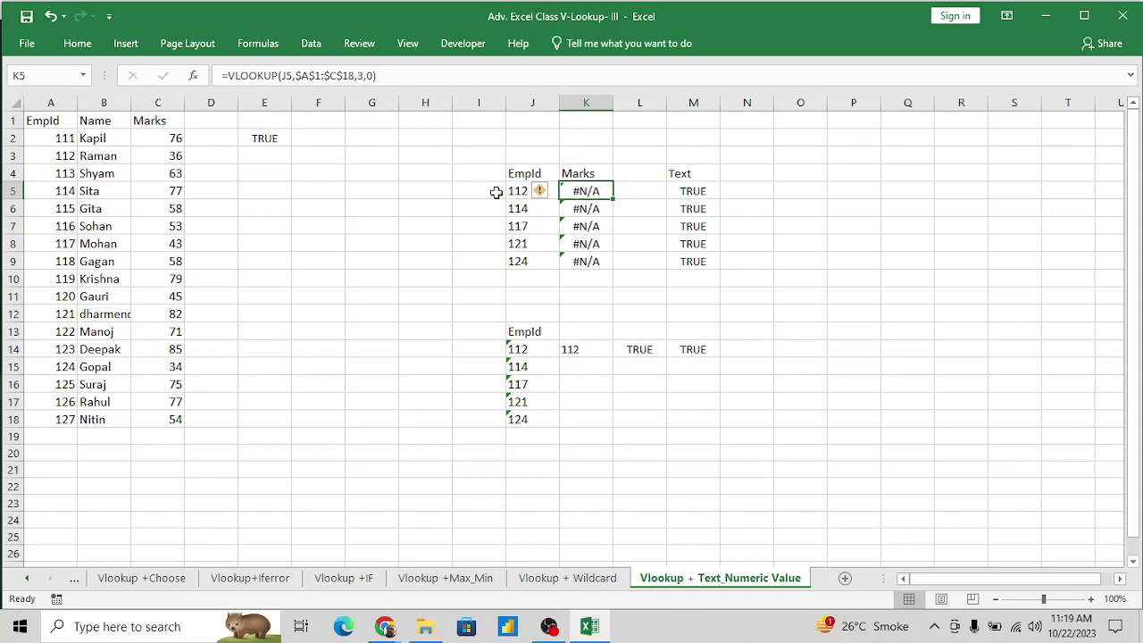
left_click(291, 77)
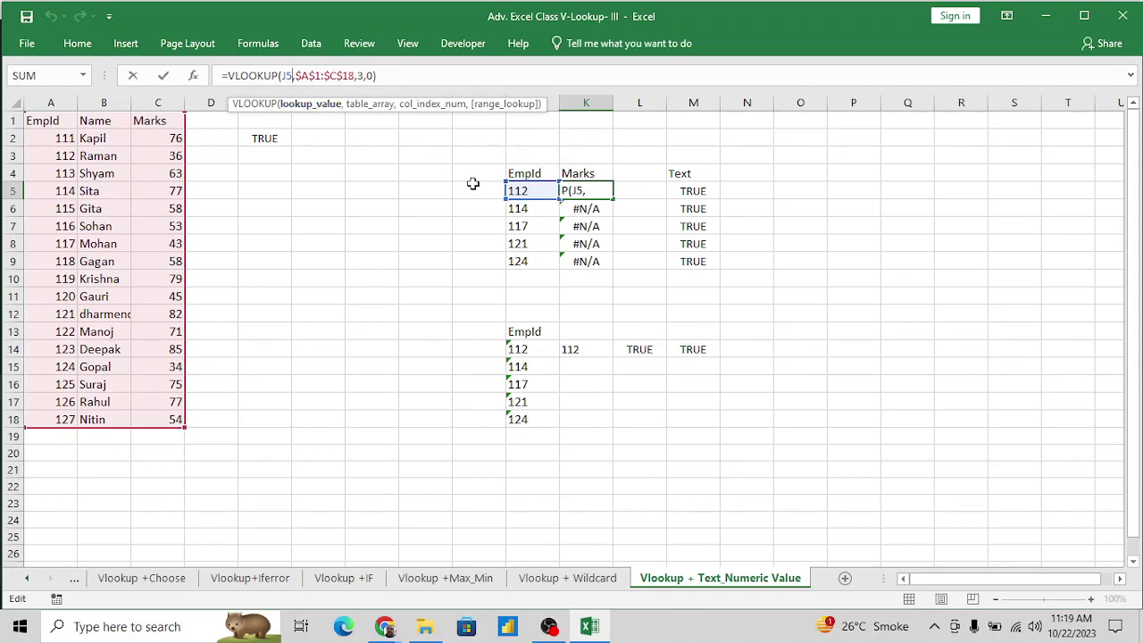
type("*1")
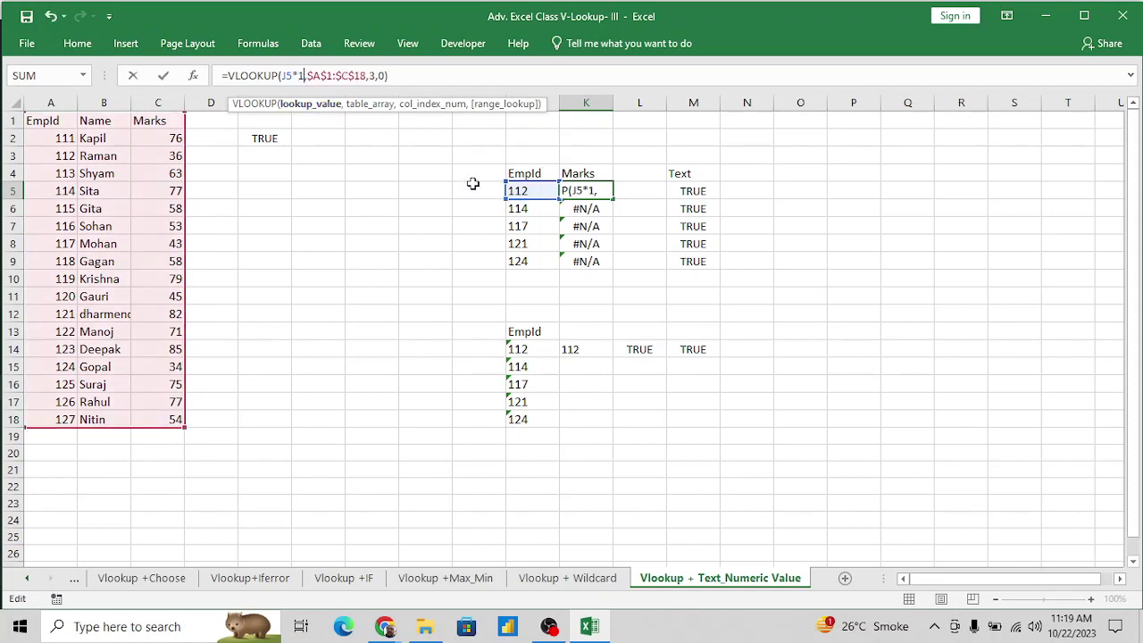
key("ctrl+Return")
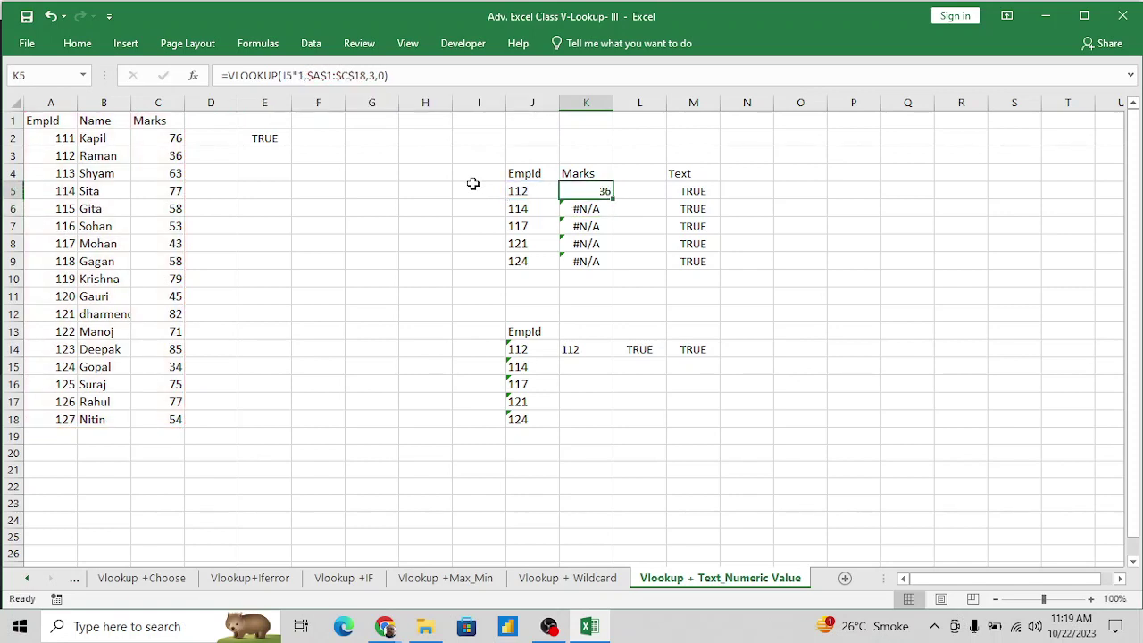
Fill the corrected VLOOKUP formula from K5 down through K9 for the remaining EmpIds.
key("shift+Down")
key("shift+Down")
key("shift+Down")
key("shift+Down")
key("ctrl+d")
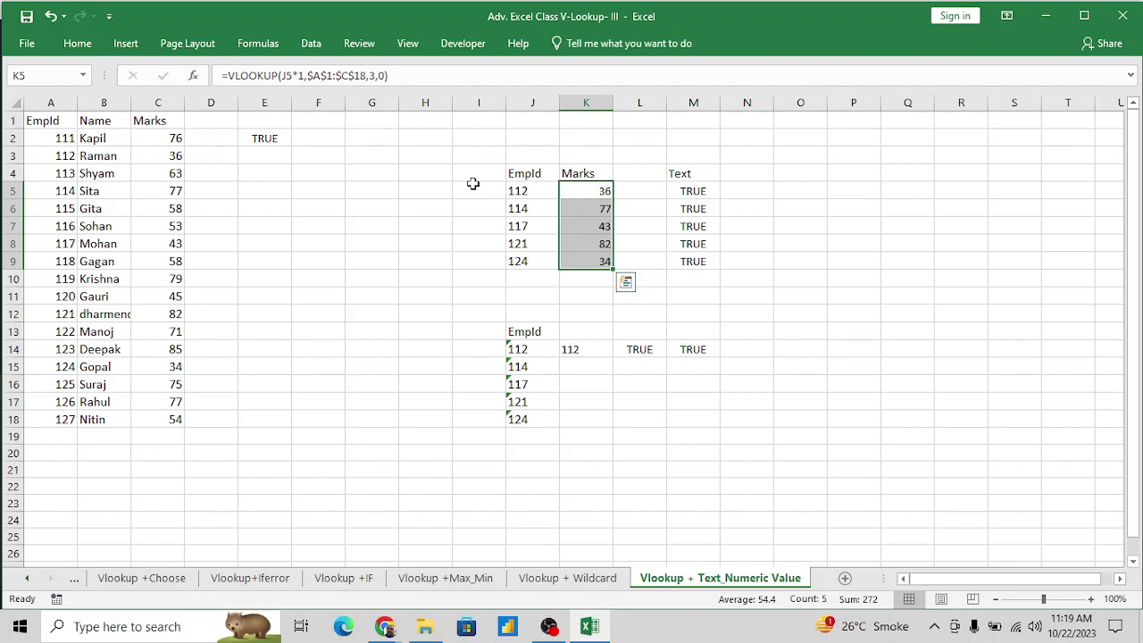
Check the filled Marks formulas in K5:K9 against the text EmpIds in column J.
key("Down")
key("Down")
key("Up")
key("Up")
key("Down")
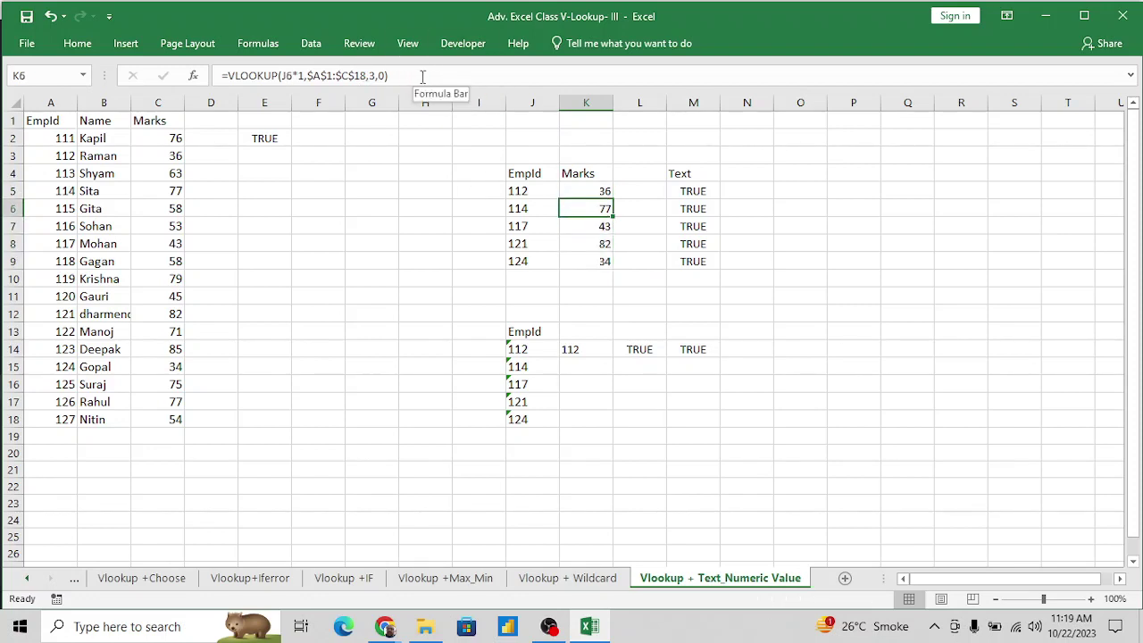
key("Down")
key("Down")
key("Up")
key("Up")
key("Left")
key("Left")
key("Right")
key("Down")
key("Down")
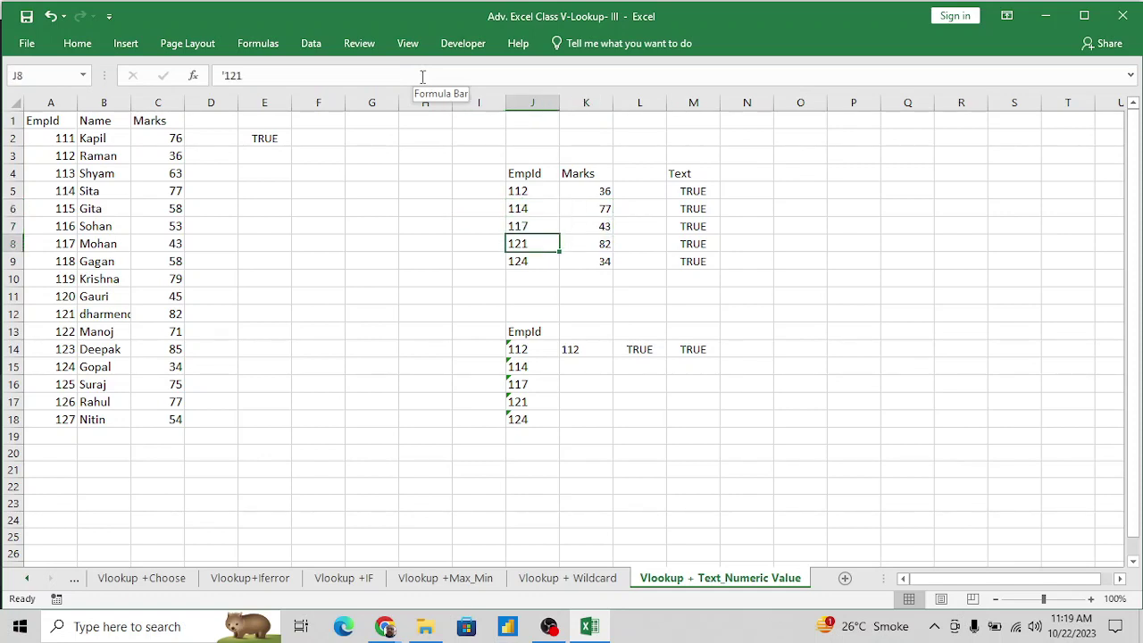
key("Right")
key("Down")
key("Up")
key("Up")
key("Up")
key("Up")
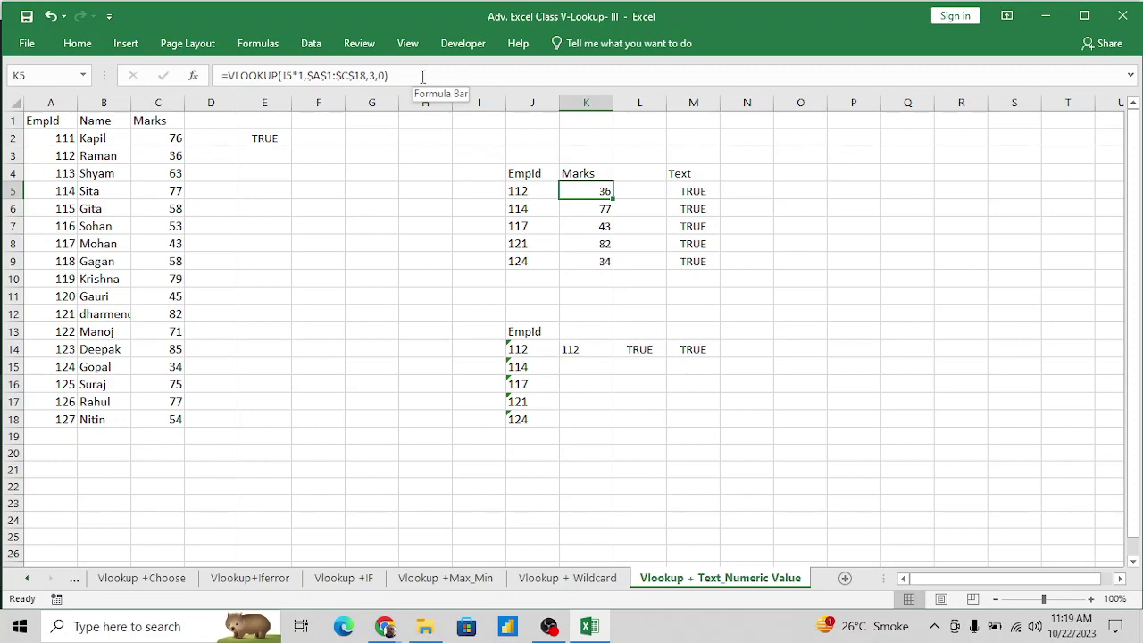
Examine the EmpId and Marks entries in the first rows of the source table in columns A to C.
key("Left")
key("Left")
key("Left")
key("Left")
key("Left")
key("Left")
key("Left")
key("Left")
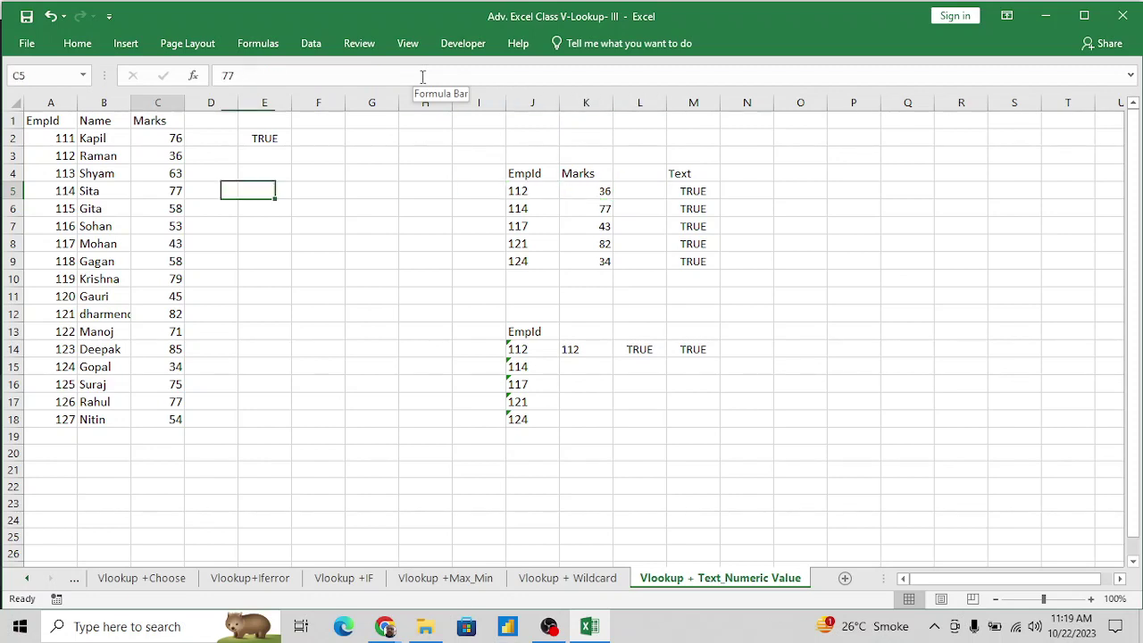
key("Left")
key("Left")
key("Up")
key("Up")
key("Up")
key("Right")
key("Right")
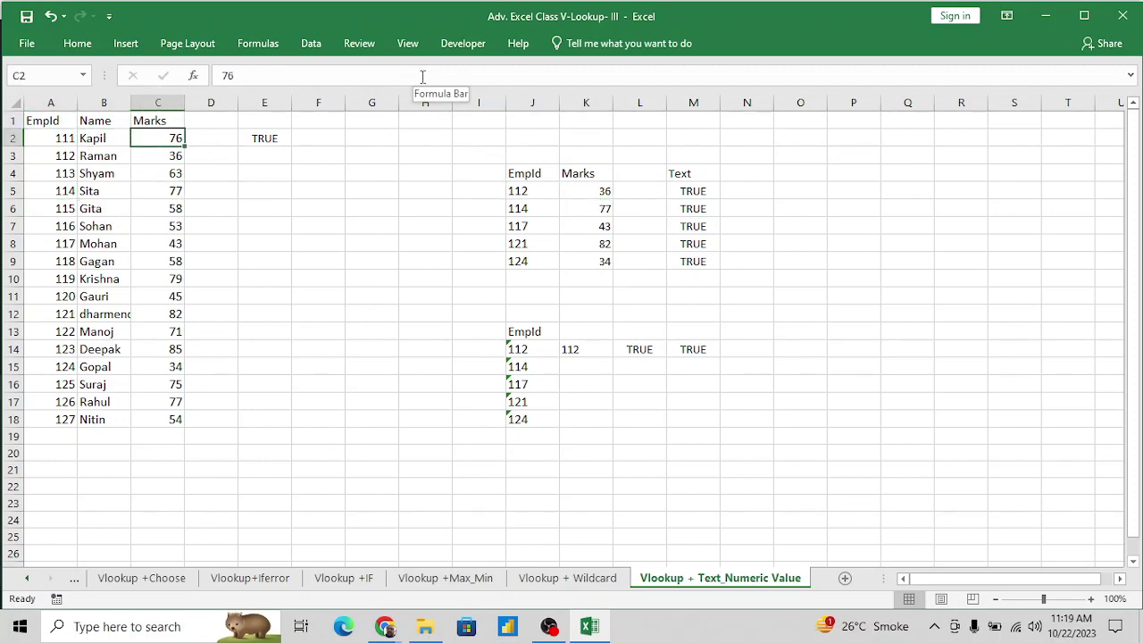
Examine the VLOOKUP formula in K5 and the EmpId entry it refers to in J5.
key("Right")
key("Right")
key("Right")
key("Right")
key("Right")
key("Right")
key("Right")
key("Down")
key("Down")
key("Down")
key("Right")
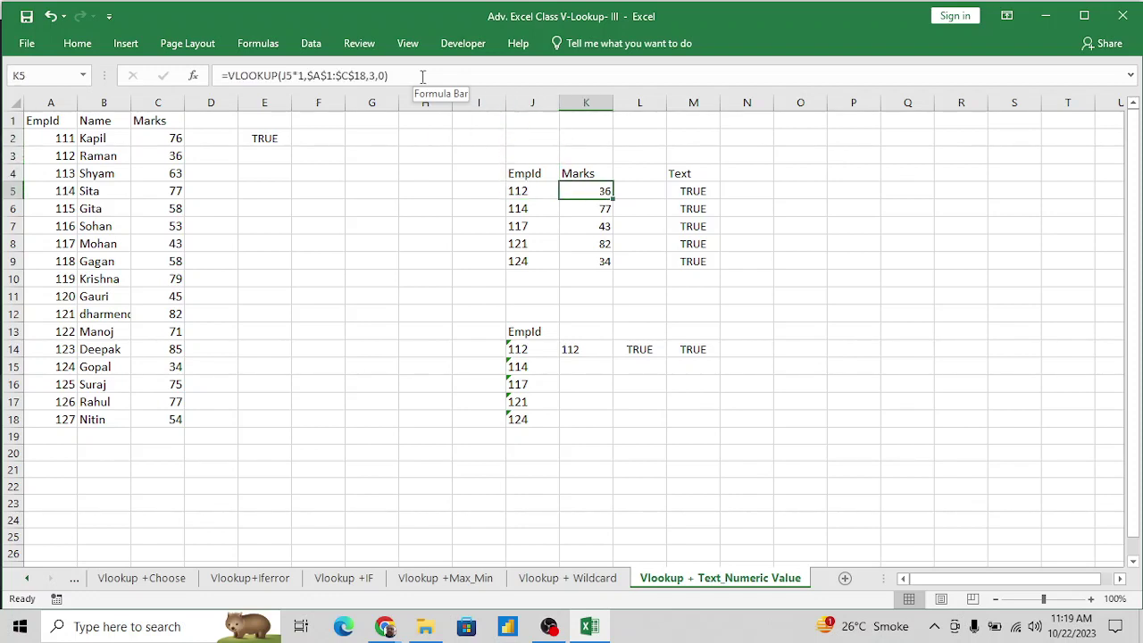
key("Left")
key("Left")
key("Right")
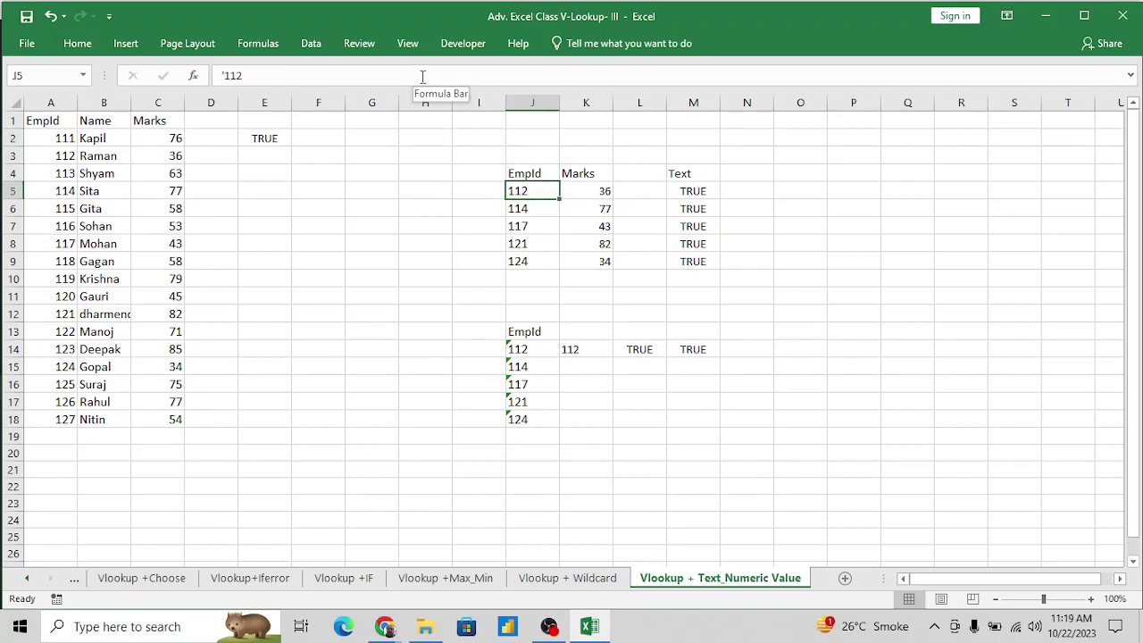
Copy the EmpId, Name and Marks table in A1:C18 and paste it as values starting at P1.
key("ctrl+Left")
key("ctrl+Left")
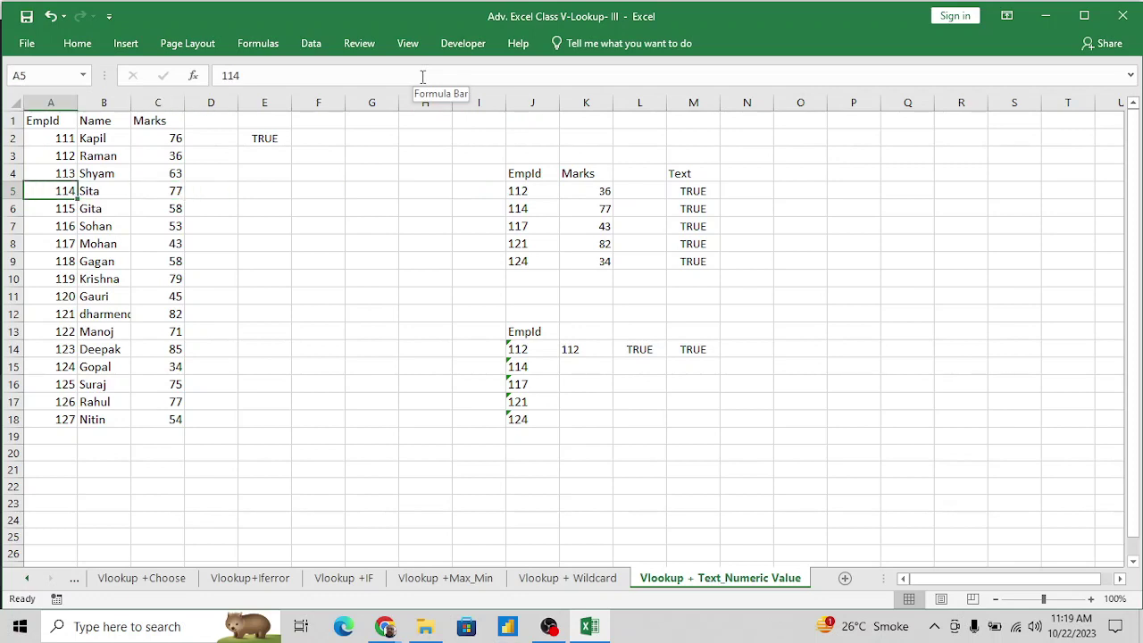
key("ctrl+Up")
key("ctrl+shift+Right")
key("ctrl+shift+Down")
key("ctrl+c")
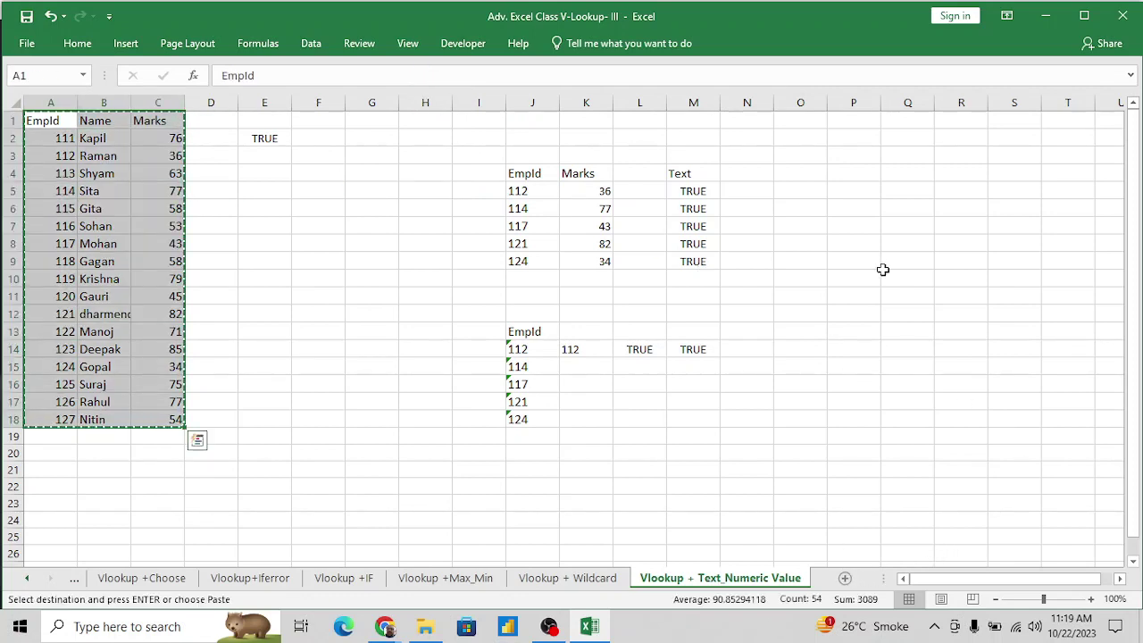
left_click(816, 126)
key("Right")
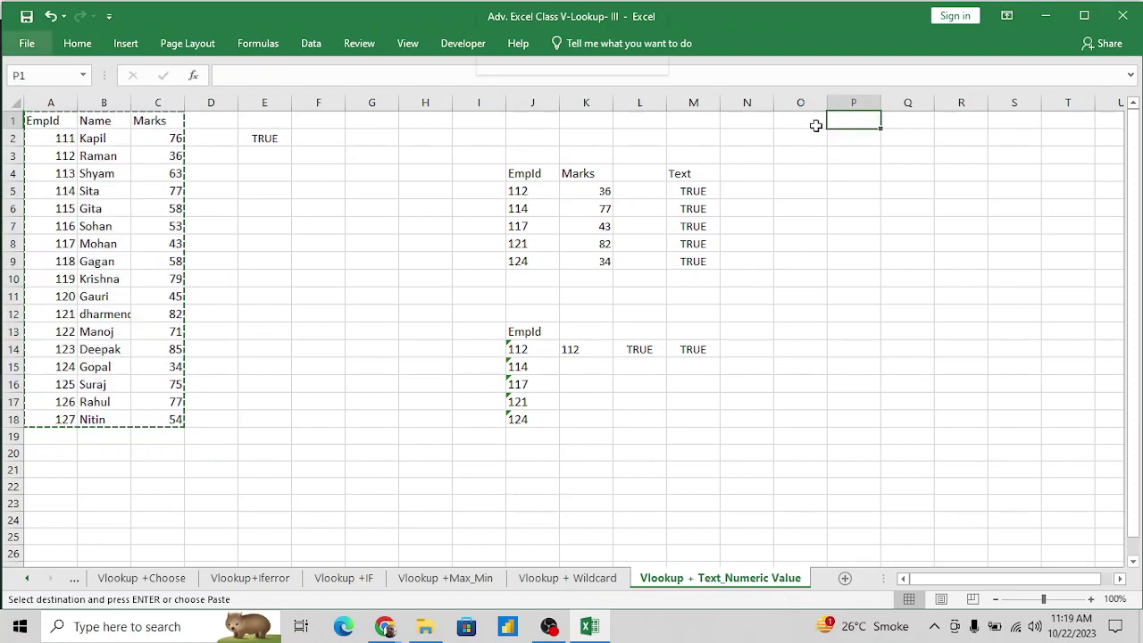
key("ctrl+alt+v")
key("v")
key("Return")
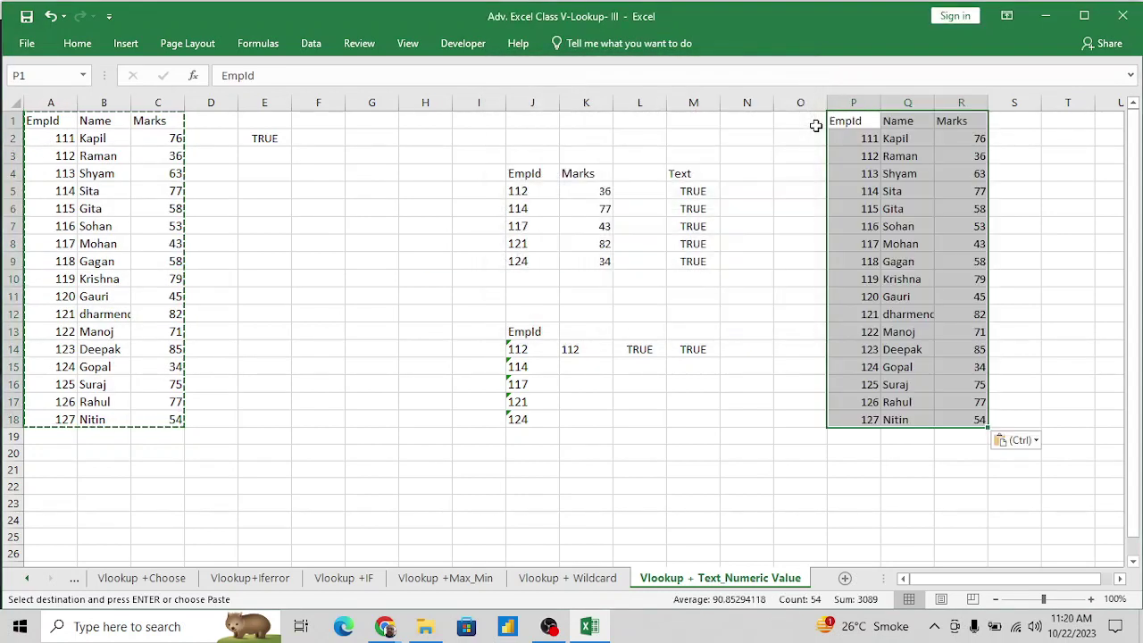
AutoFit the column widths of the pasted table in P1:R18.
key("alt+o")
key("c")
key("a")
Copy cell J6 and paste only its formats onto the EmpId values in P2:P18.
key("Right")
key("Right")
key("Down")
key("Left")
key("Left")
key("Left")
key("Left")
key("Left")
key("Left")
key("Left")
key("Left")
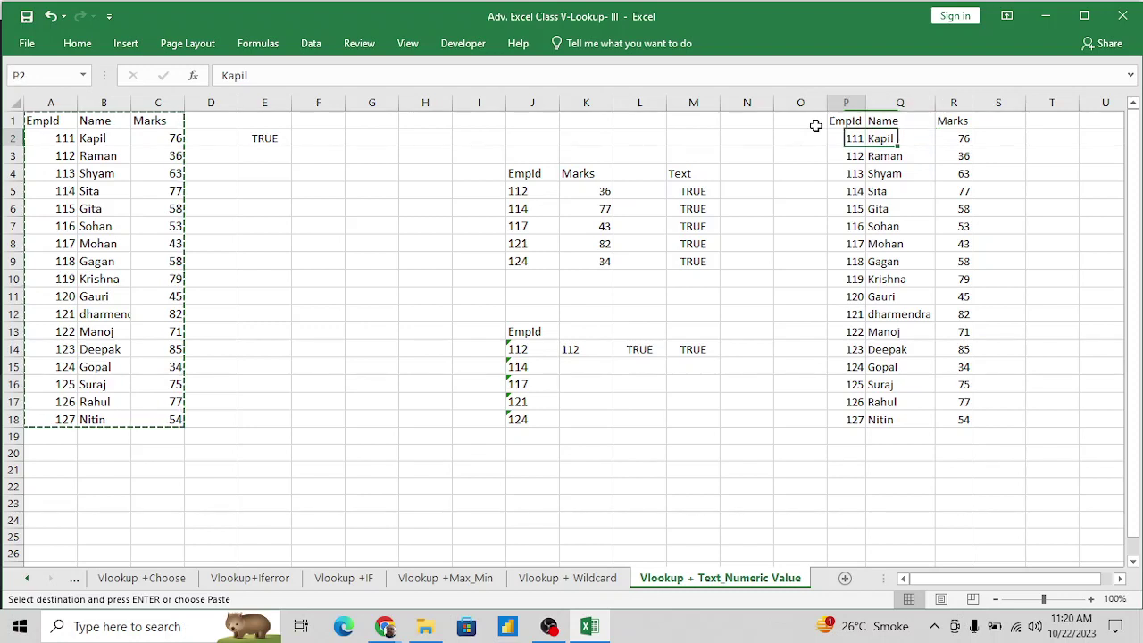
key("Down")
key("Down")
key("Down")
key("Down")
key("ctrl+c")
key("Right")
key("Right")
key("Right")
key("Right")
key("Right")
key("Right")
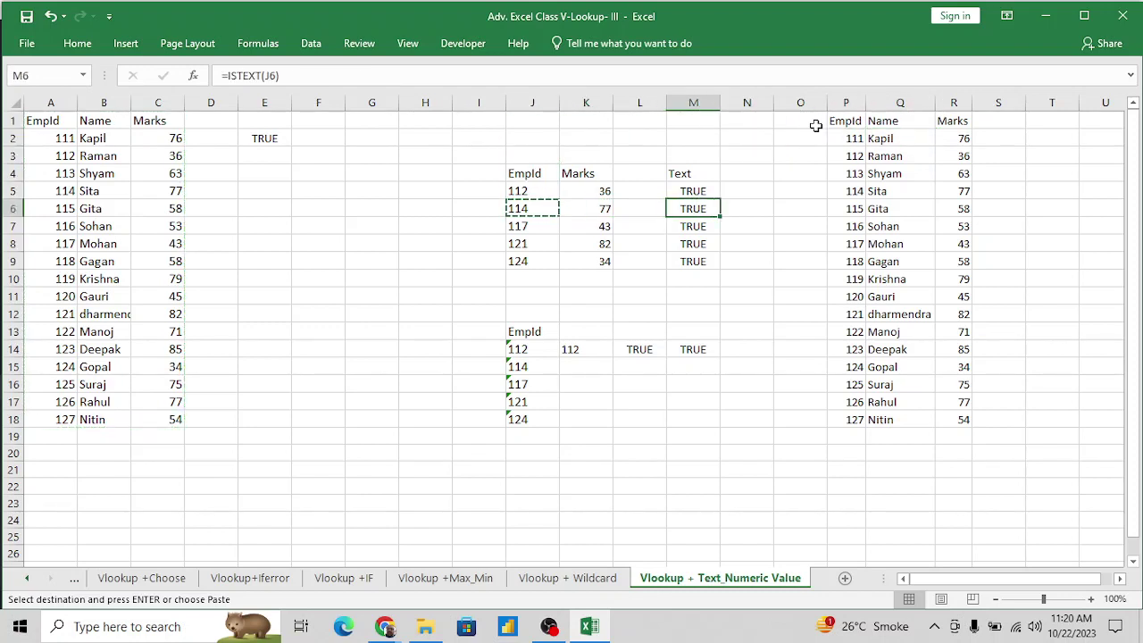
key("Up")
key("Up")
key("Up")
key("Up")
key("Up")
key("Down")
key("ctrl+shift+Down")
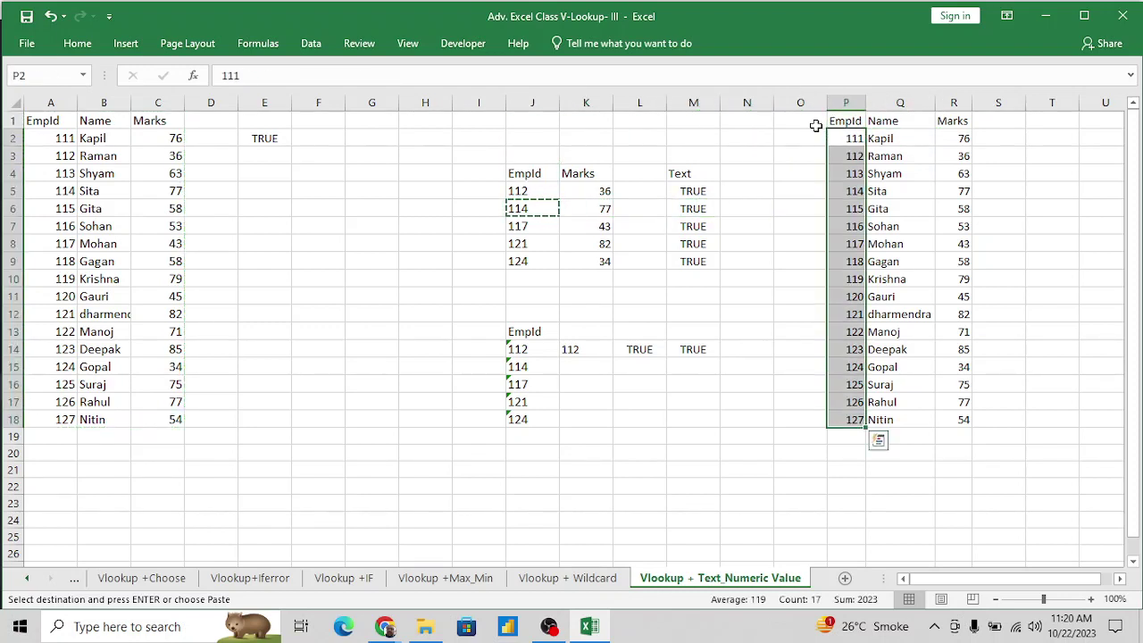
key("ctrl+alt+v")
key("t")
key("Return")
key("Right")
key("Left")
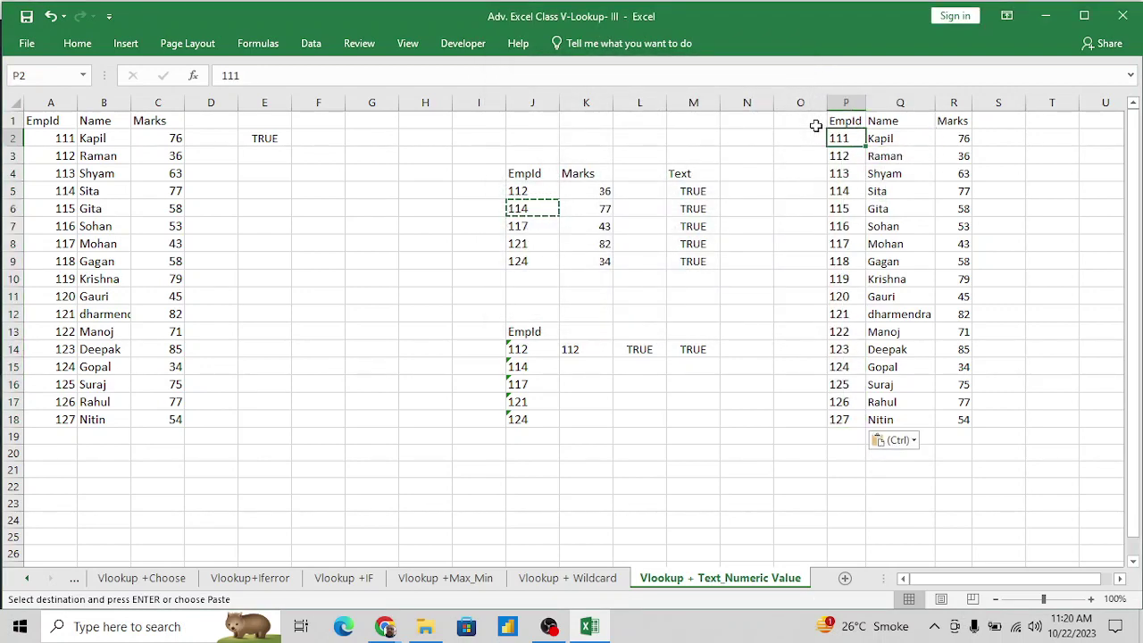
key("Down")
key("Up")
key("Up")
key("Right")
key("Right")
key("Right")
key("Right")
key("Right")
key("Right")
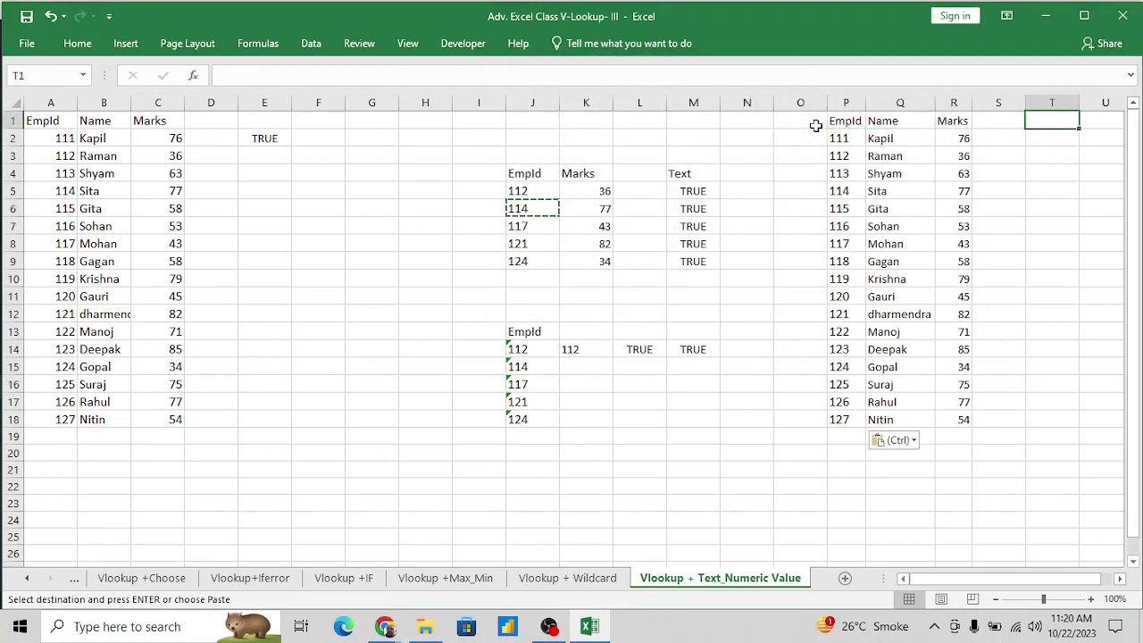
key("Left")
key("Left")
key("Left")
key("Left")
key("Left")
key("Left")
key("Left")
key("Down")
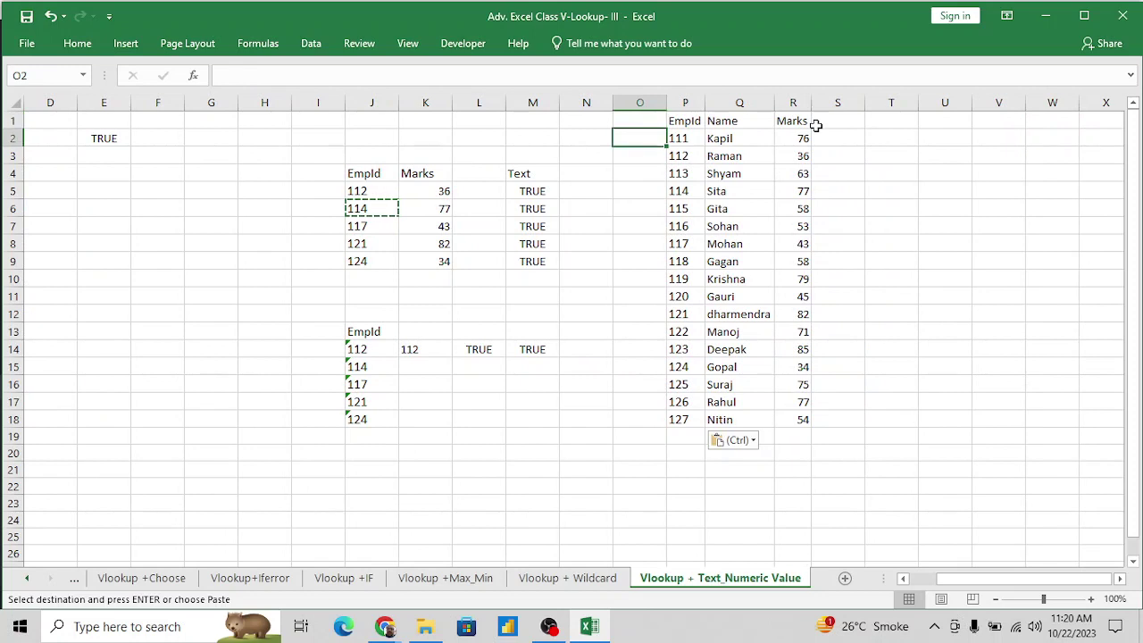
Enter an ISTEXT formula in S2 that checks whether the EmpId in P2 is text.
key("Right")
key("Right")
key("Right")
key("Right")
type("=te")
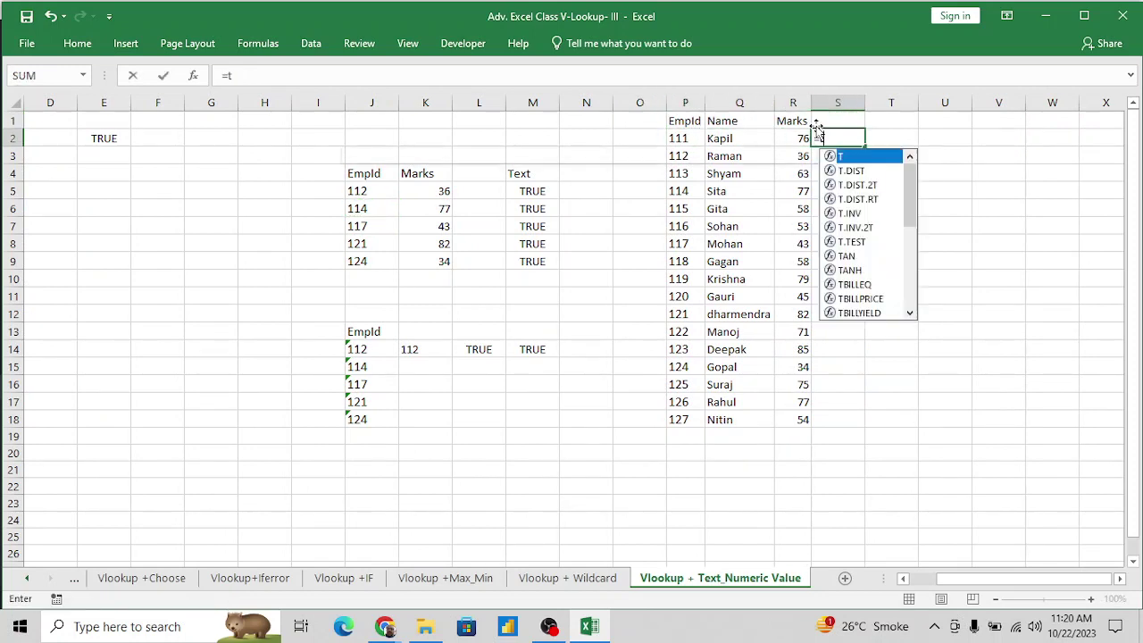
key("BackSpace")
key("BackSpace")
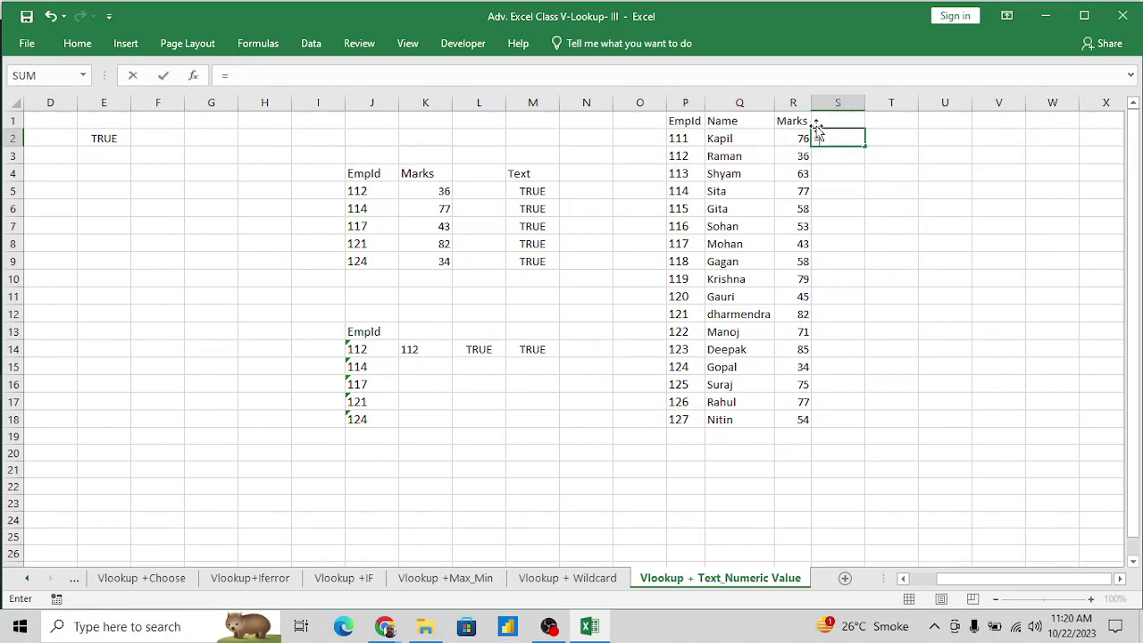
type("ist")
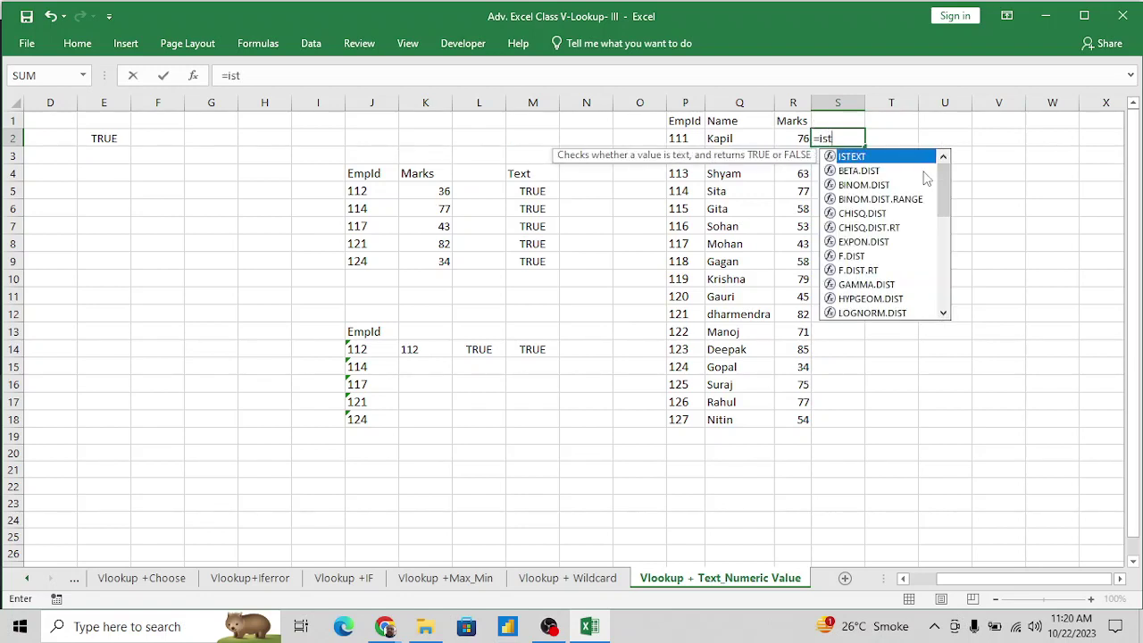
key("Tab")
key("Left")
key("Left")
key("Left")
key("Return")
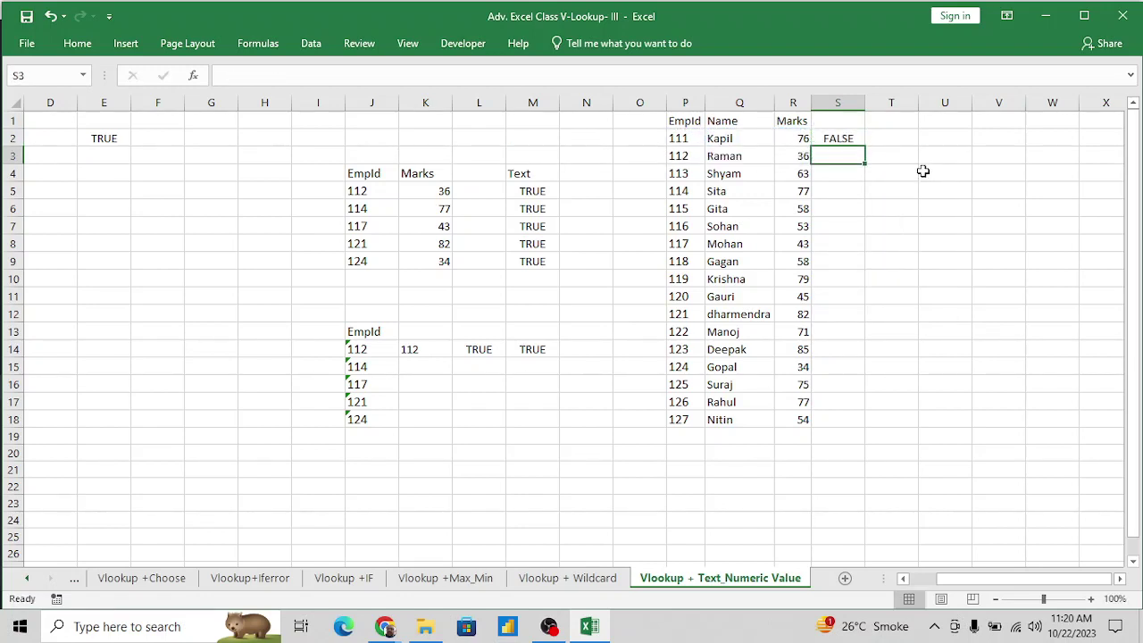
Replace the formula in S2 with an ISNUMBER check of the EmpId in P2.
key("Up")
type("=isn")
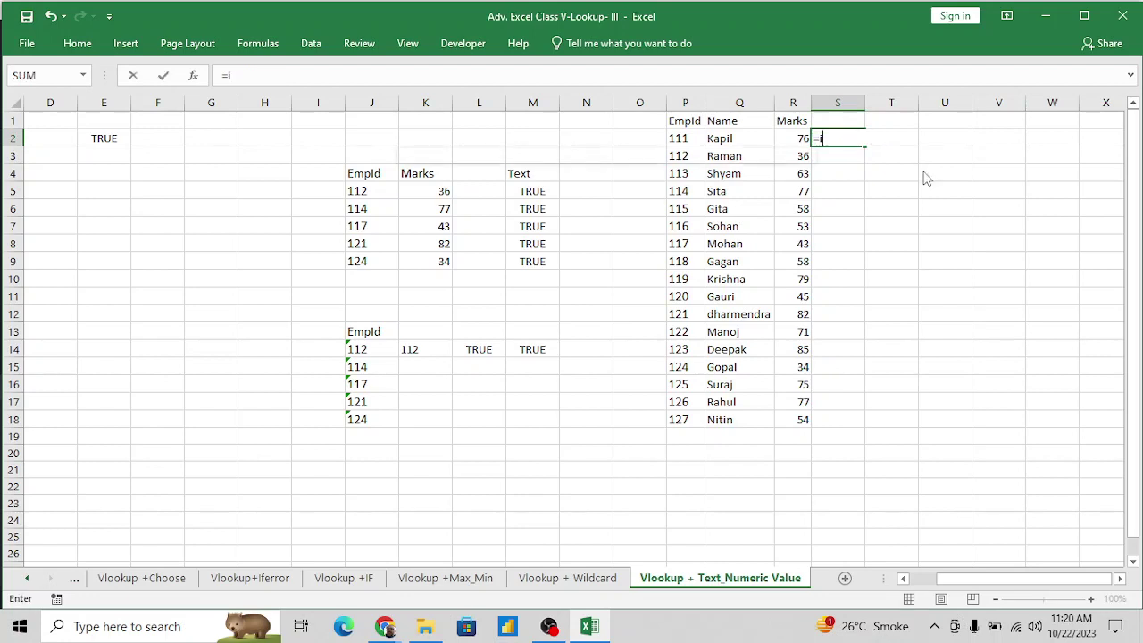
key("Down")
key("Down")
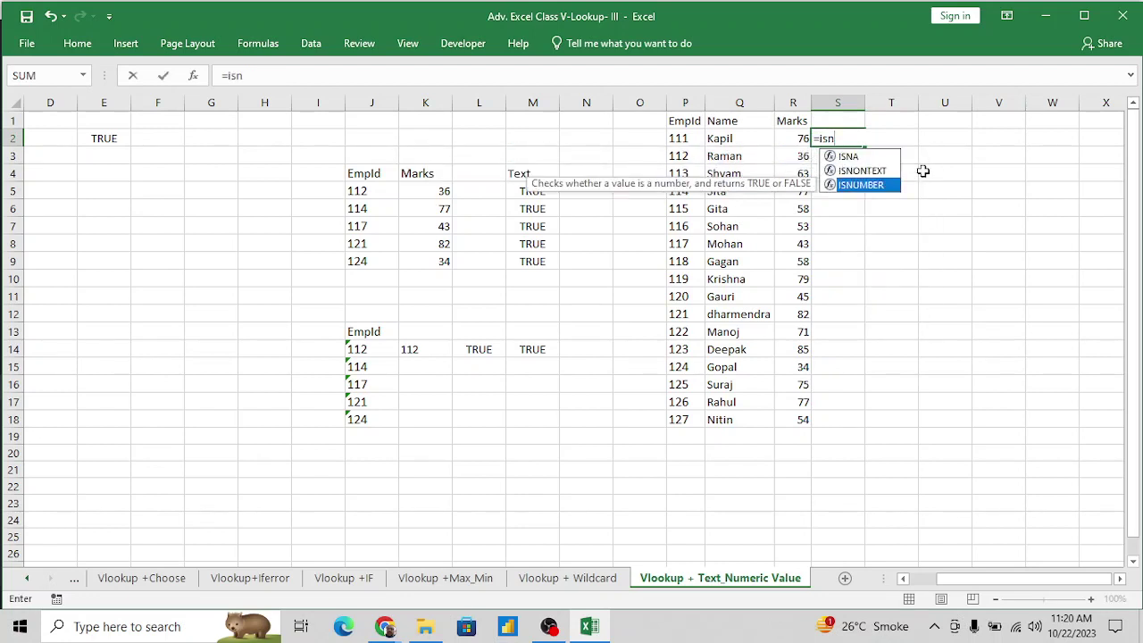
key("Tab")
key("Left")
key("Left")
key("Left")
key("Return")
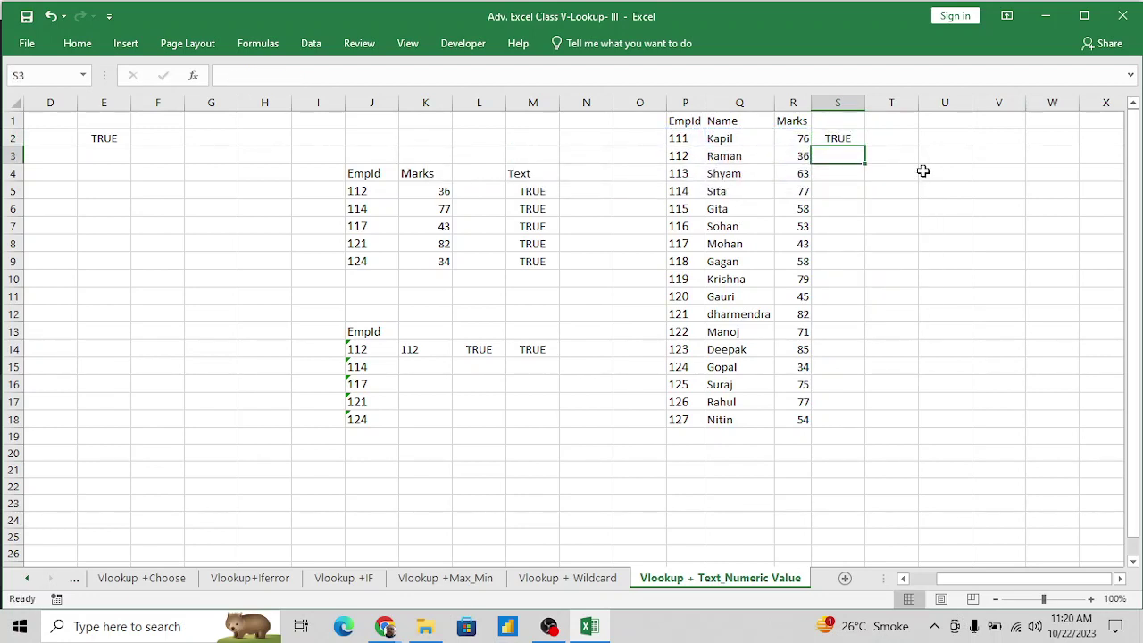
Copy cell J16 from the second EmpId list and paste only its formats onto P2:P18.
key("Up")
key("Down")
key("Down")
key("Down")
key("Down")
key("Down")
key("Down")
key("Down")
key("Down")
key("Down")
key("Down")
key("Down")
key("Down")
key("Down")
key("Down")
key("Down")
key("Down")
key("Down")
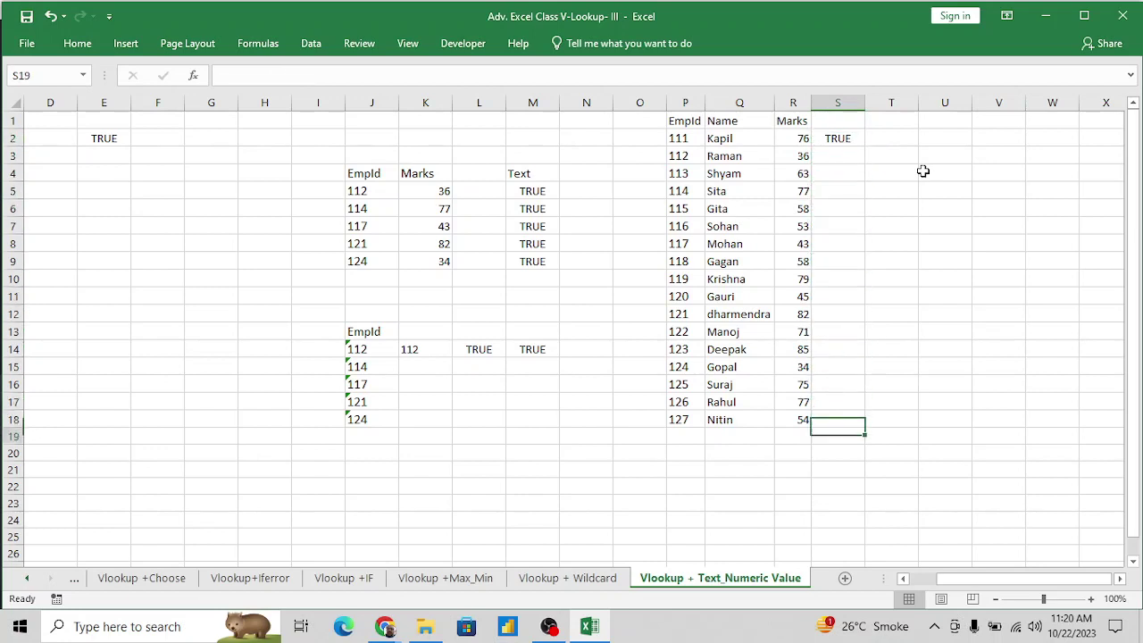
key("Left")
key("Down")
key("Left")
key("Left")
key("Left")
key("Left")
key("Left")
key("Left")
key("Left")
key("Left")
key("Left")
key("Up")
key("Up")
key("Up")
key("Up")
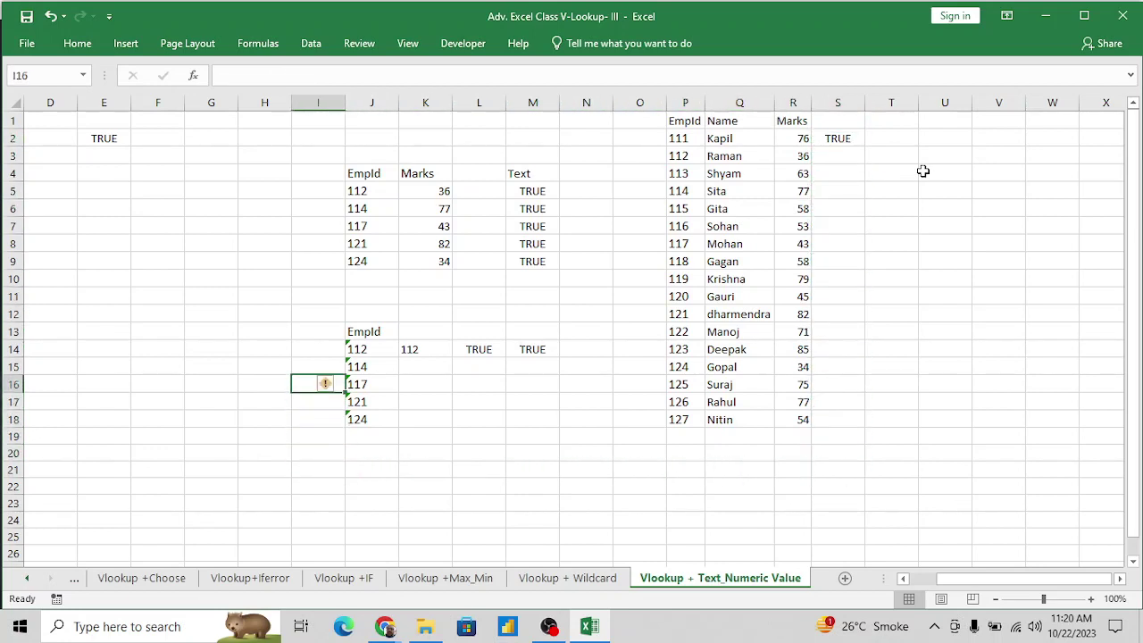
key("Right")
key("ctrl+c")
key("Right")
key("Right")
key("Right")
key("Right")
key("Right")
key("Right")
key("ctrl+Up")
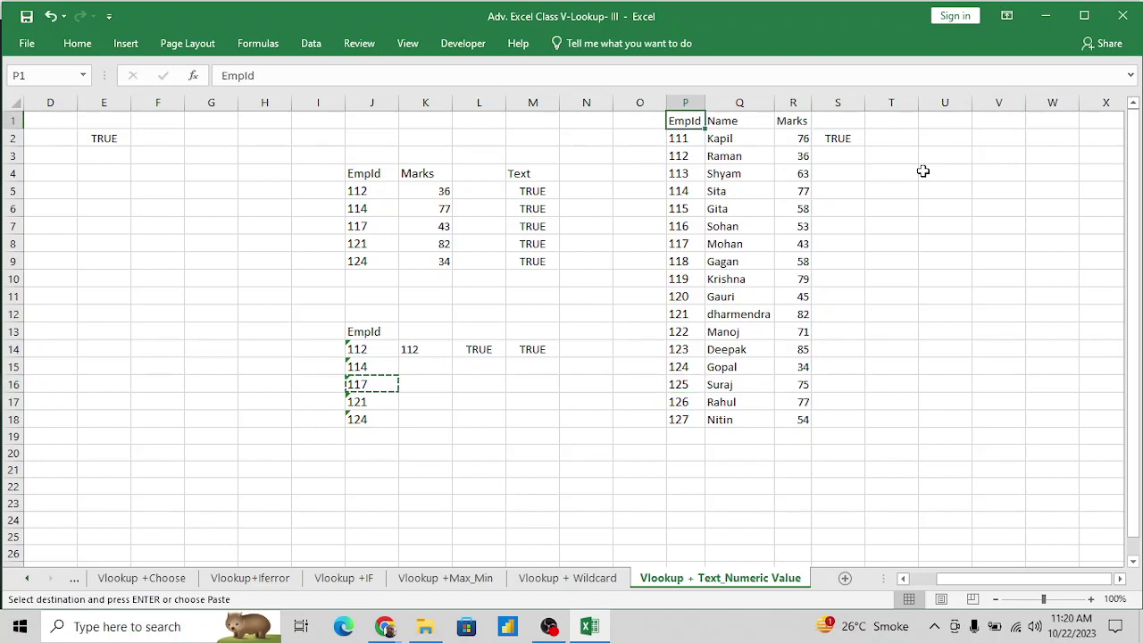
key("Down")
key("ctrl+shift+Down")
key("ctrl+alt+v")
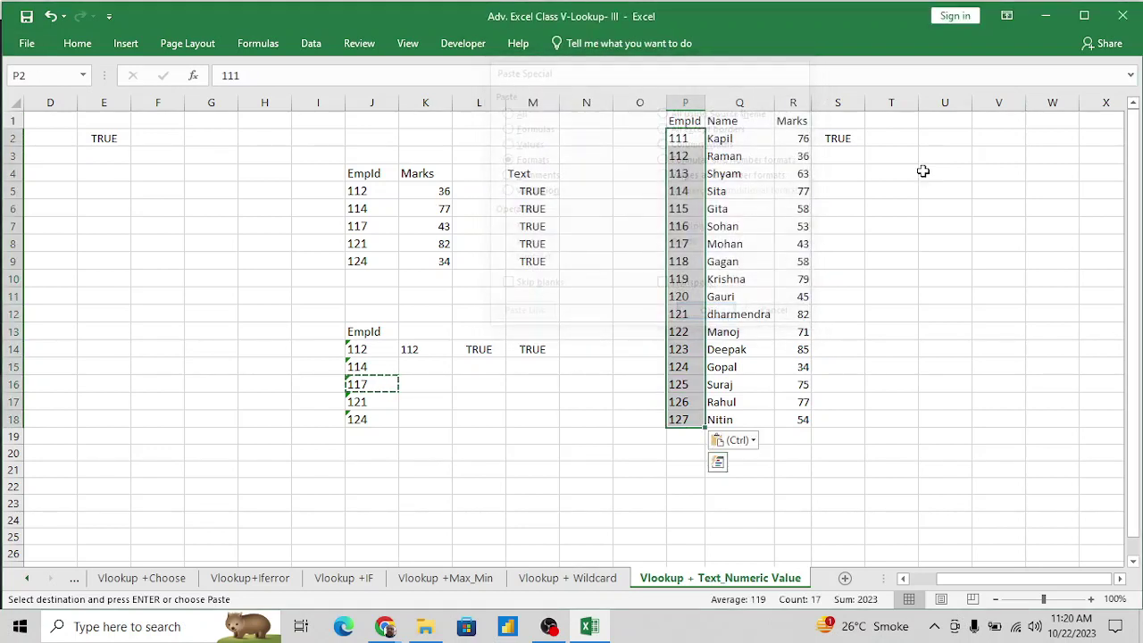
key("Up")
key("Down")
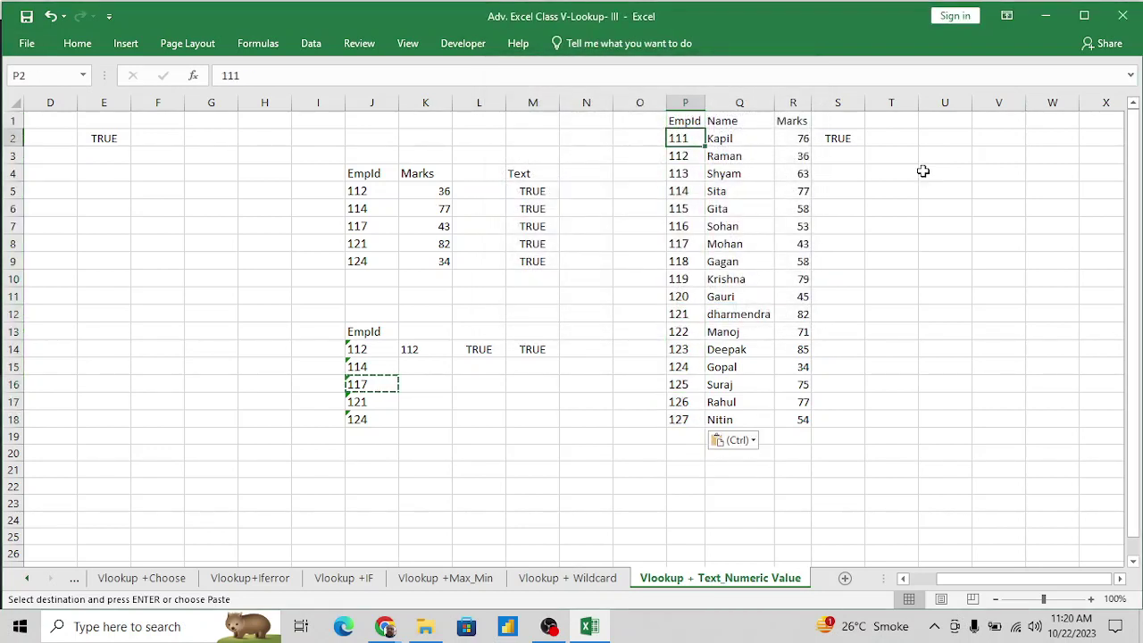
key("ctrl+shift+Down")
key("Up")
key("Down")
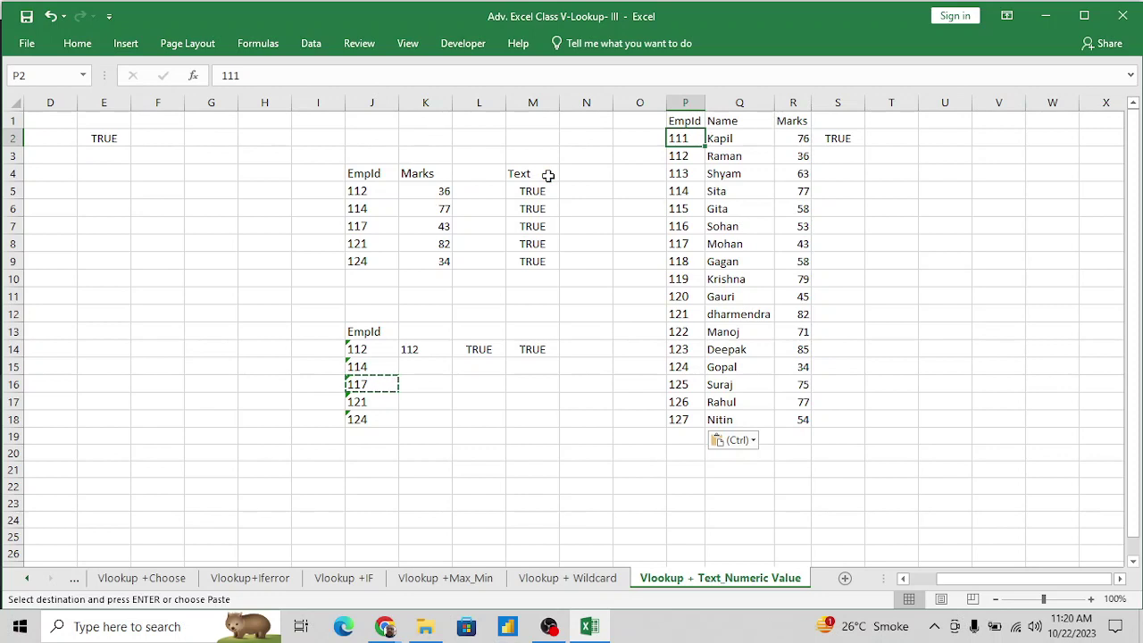
Add an apostrophe before the EmpId value in P2 to store it as text.
double_click(677, 137)
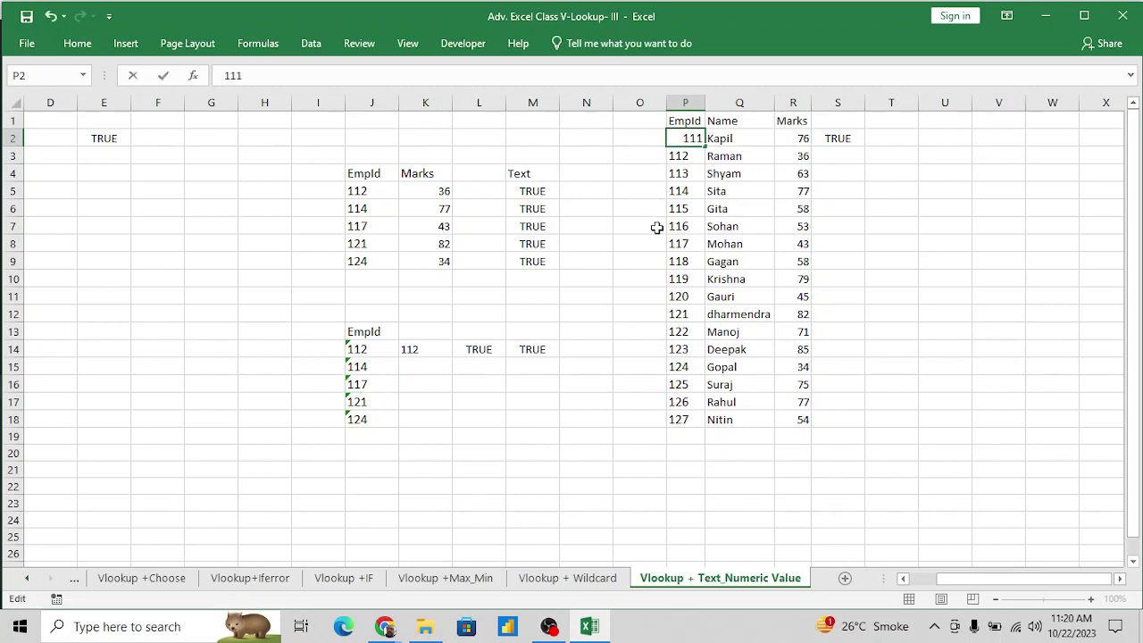
type("'")
key("Return")
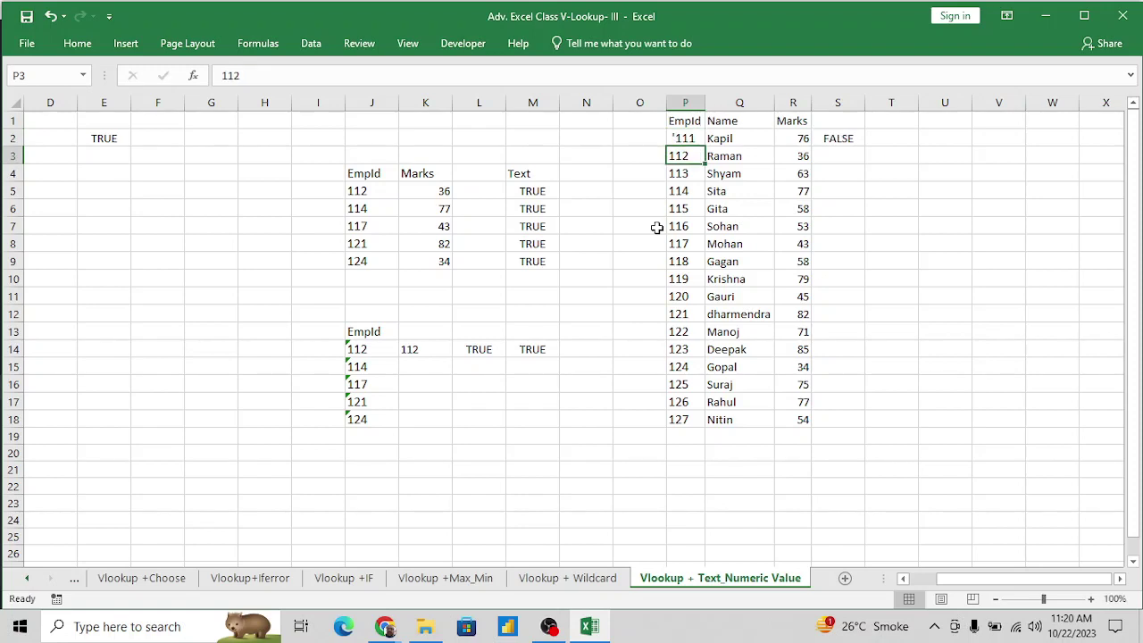
Copy the text EmpIds in J14:J18 and paste them over the first five EmpIds in P2:P6.
key("Up")
key("Down")
key("Left")
key("Left")
key("Down")
key("Down")
key("Down")
key("Down")
key("Down")
key("Down")
key("Down")
key("Down")
key("Down")
key("Down")
key("Down")
key("Left")
key("Left")
key("Left")
key("Left")
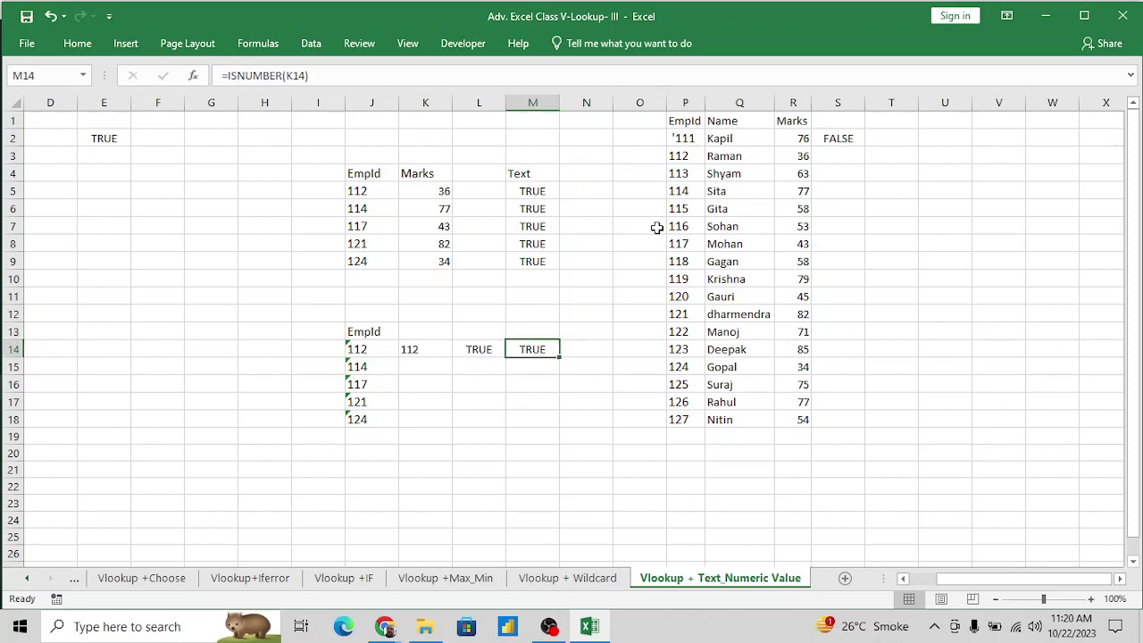
key("shift+Down")
key("shift+Down")
key("shift+Down")
key("shift+Down")
key("ctrl+c")
key("Right")
key("Right")
key("Right")
key("Right")
key("Right")
key("Right")
key("Right")
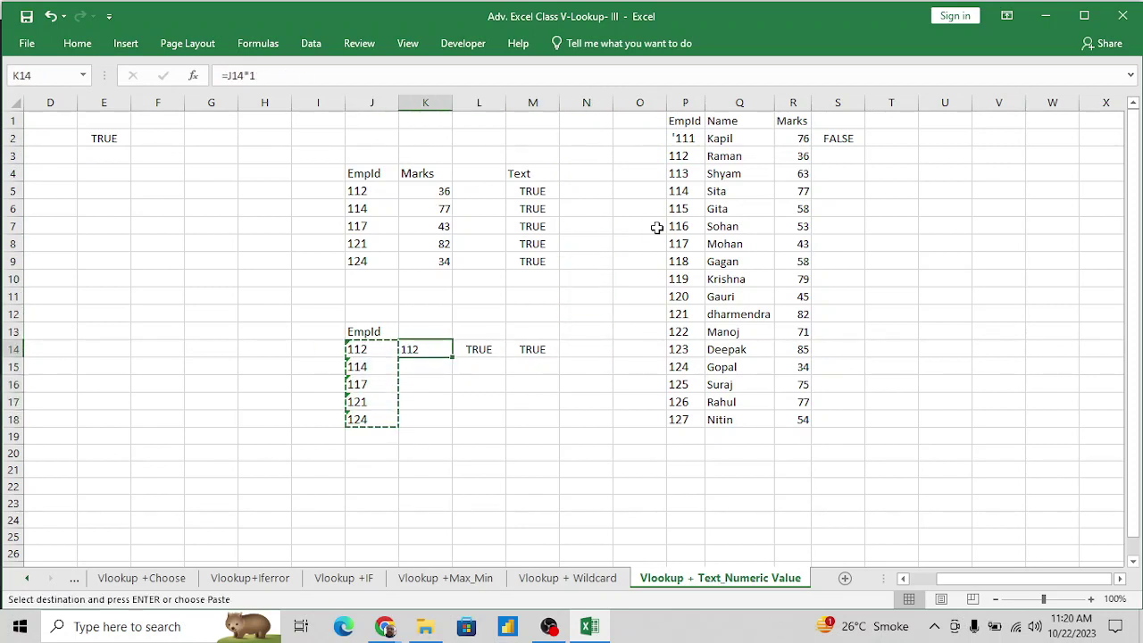
key("Left")
key("ctrl+Up")
key("Down")
key("ctrl+v")
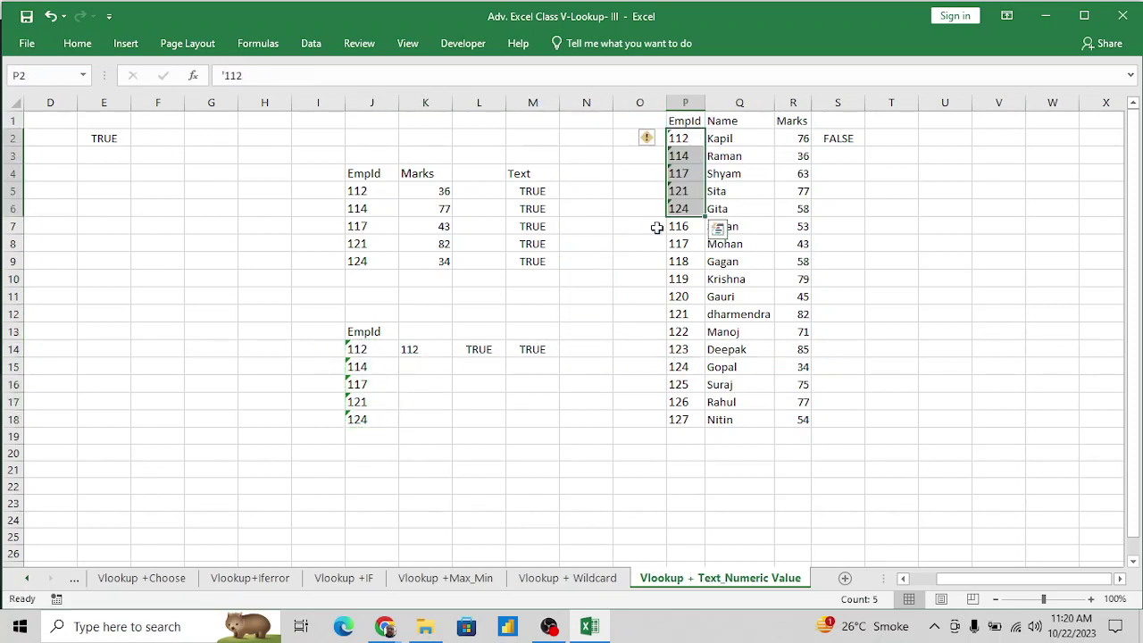
Clear the remaining rows of the copied employee table in P7:R18.
key("Down")
key("Down")
key("Down")
key("Down")
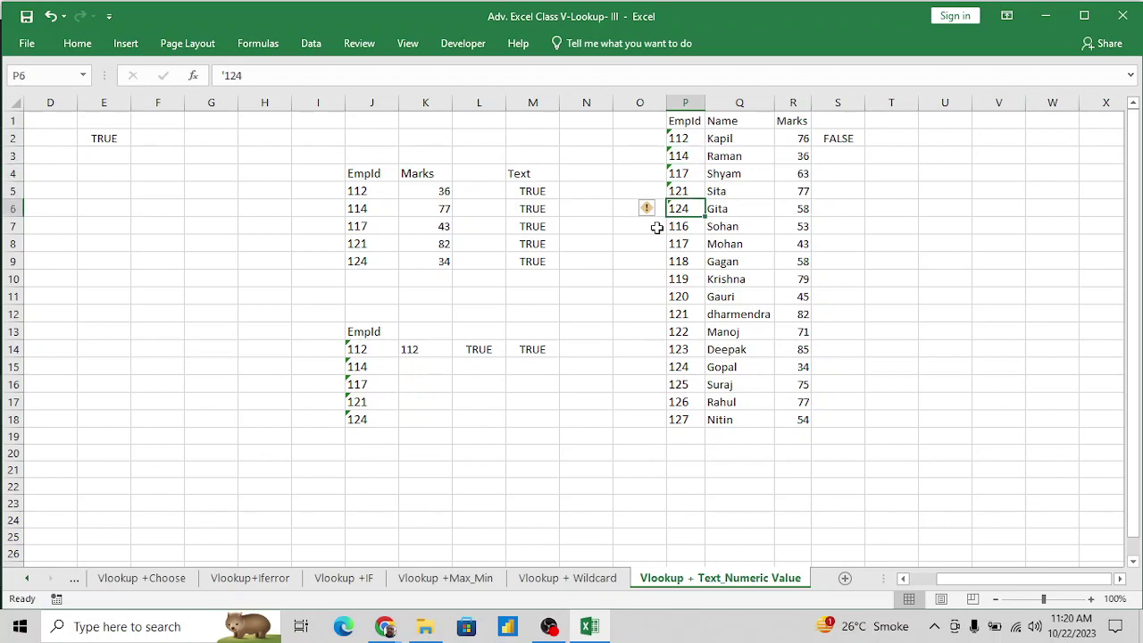
key("Down")
key("shift+Right")
key("shift+Right")
key("ctrl+shift+Down")
key("Delete")
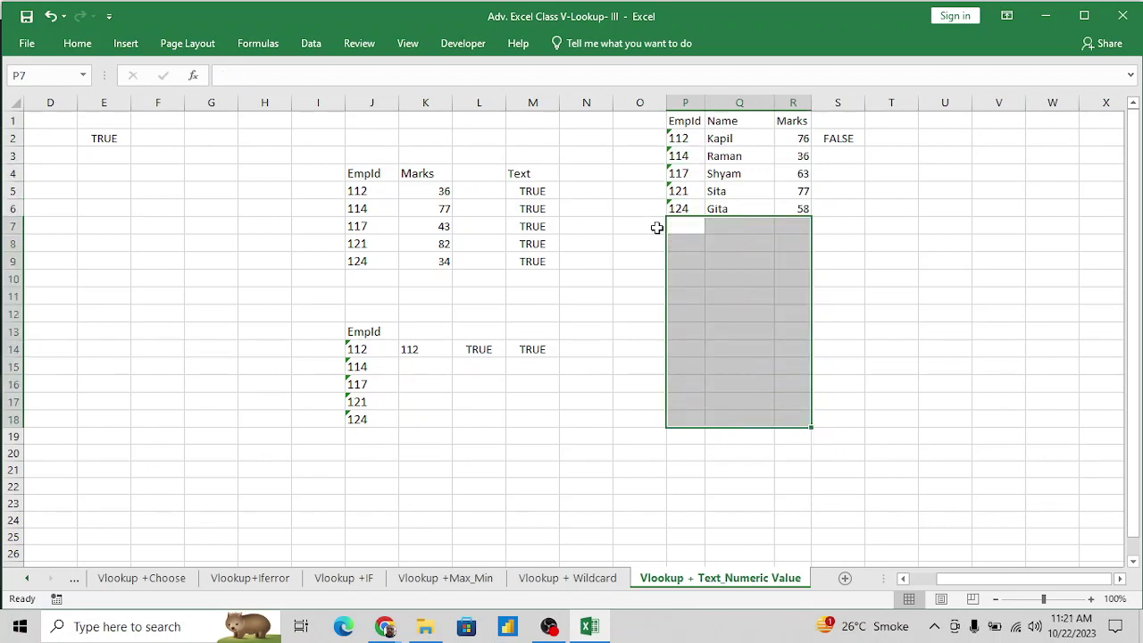
Delete the ISNUMBER formula from S2 beside the shortened employee table.
key("Right")
key("Right")
key("Up")
key("Up")
key("Up")
key("Up")
key("Right")
key("Up")
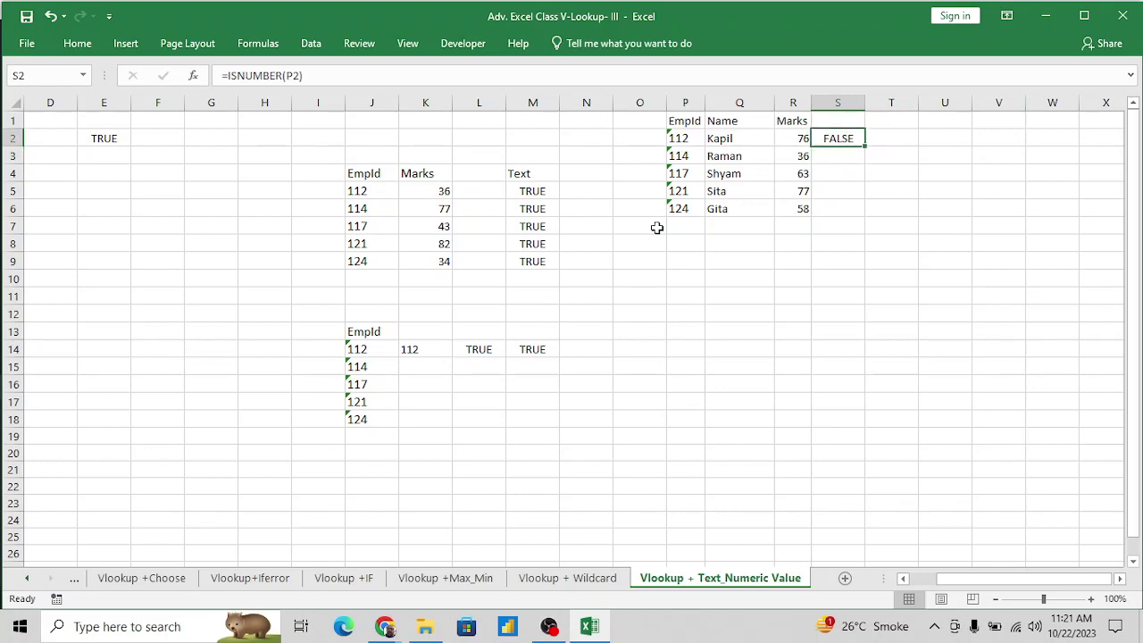
key("Delete")
Examine the original employee table in columns A to C and the VLOOKUP formula in K7.
key("Left")
key("Left")
key("Left")
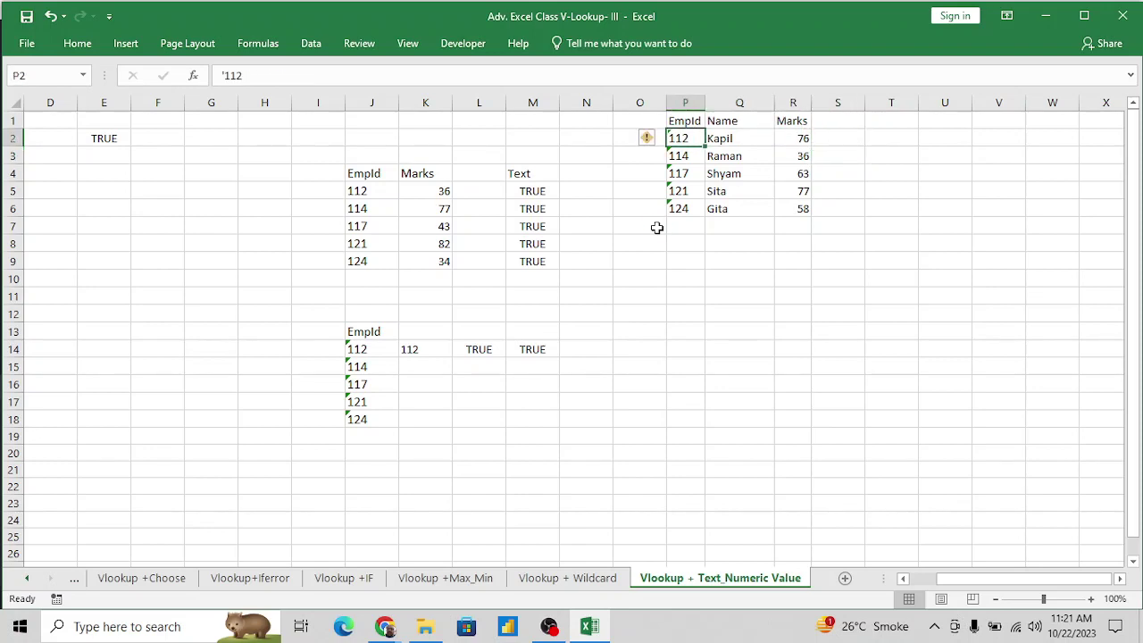
key("ctrl+Left")
key("ctrl+Left")
key("ctrl+Left")
key("Right")
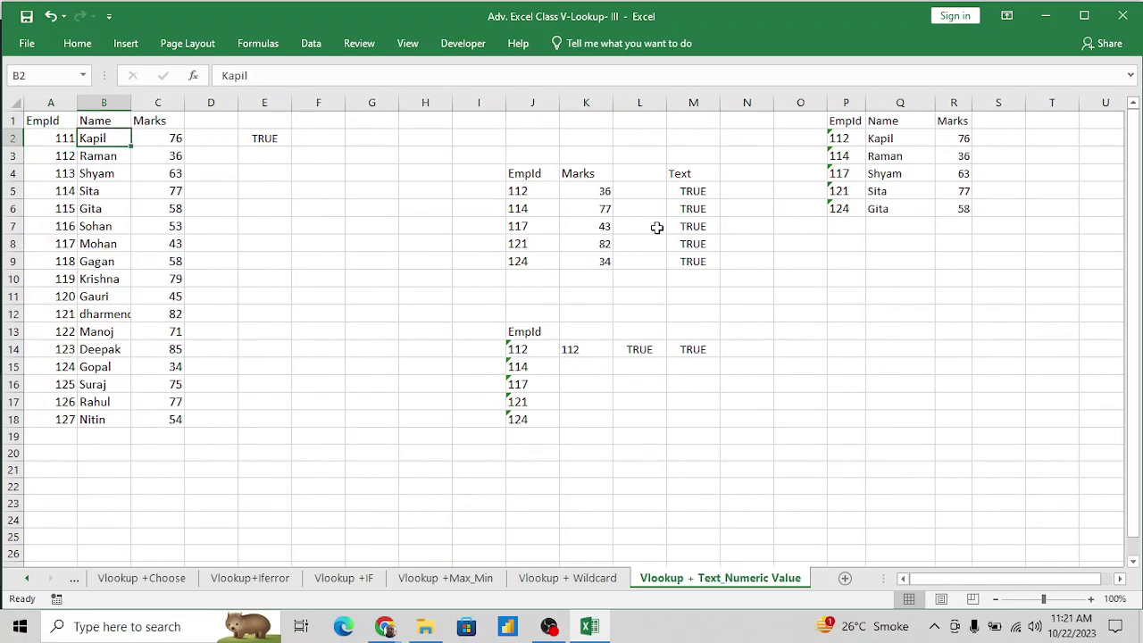
key("Right")
key("Right")
key("Right")
key("Right")
key("Right")
key("Right")
key("Right")
key("Down")
key("Down")
key("Down")
key("Down")
key("Down")
key("Right")
key("Right")
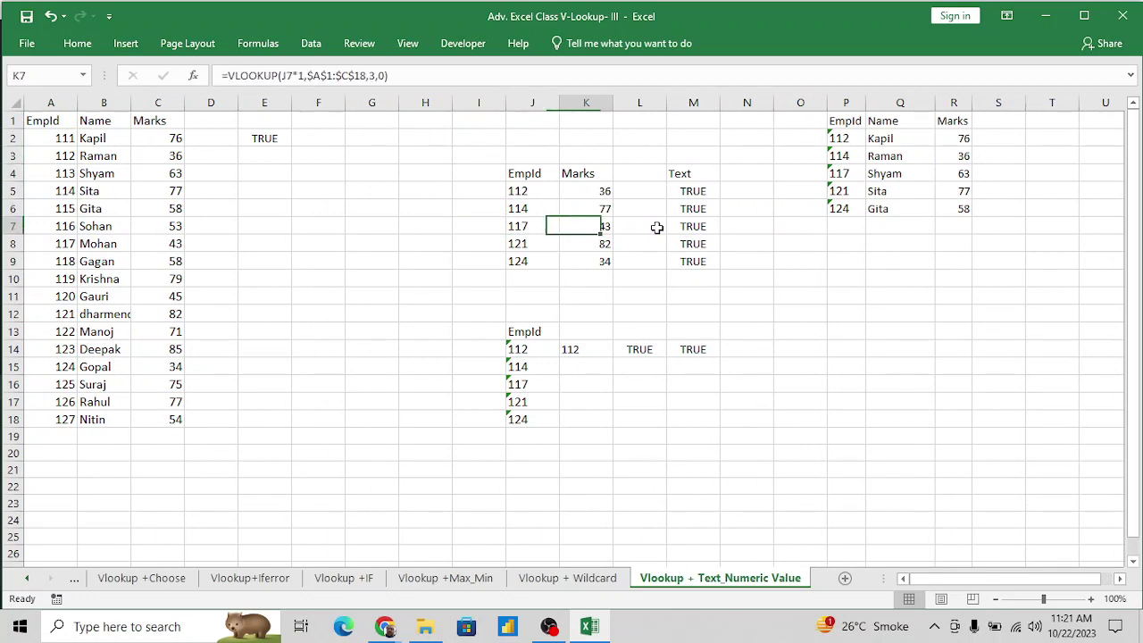
Review the text EmpIds in the shortened table, checking cells P3 and P2.
key("Right")
key("Right")
key("Right")
key("Right")
key("Right")
key("Right")
key("Right")
key("Right")
key("Right")
key("Right")
key("Right")
key("Right")
key("Up")
key("Up")
key("Up")
key("Up")
key("Left")
key("Left")
key("Left")
key("Left")
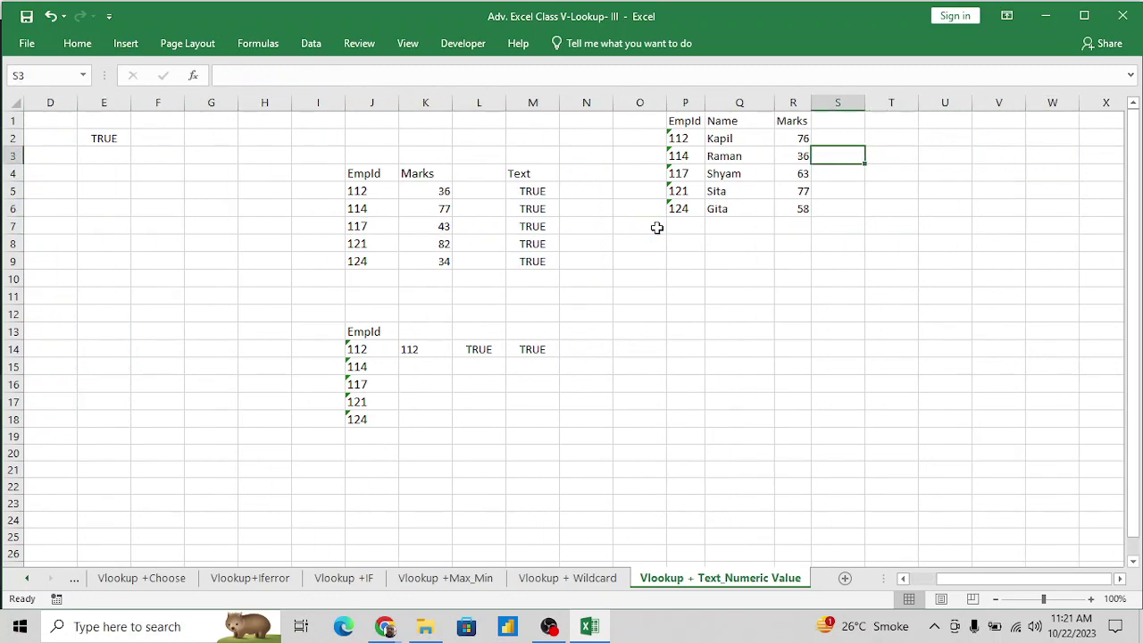
key("Left")
key("Left")
key("Left")
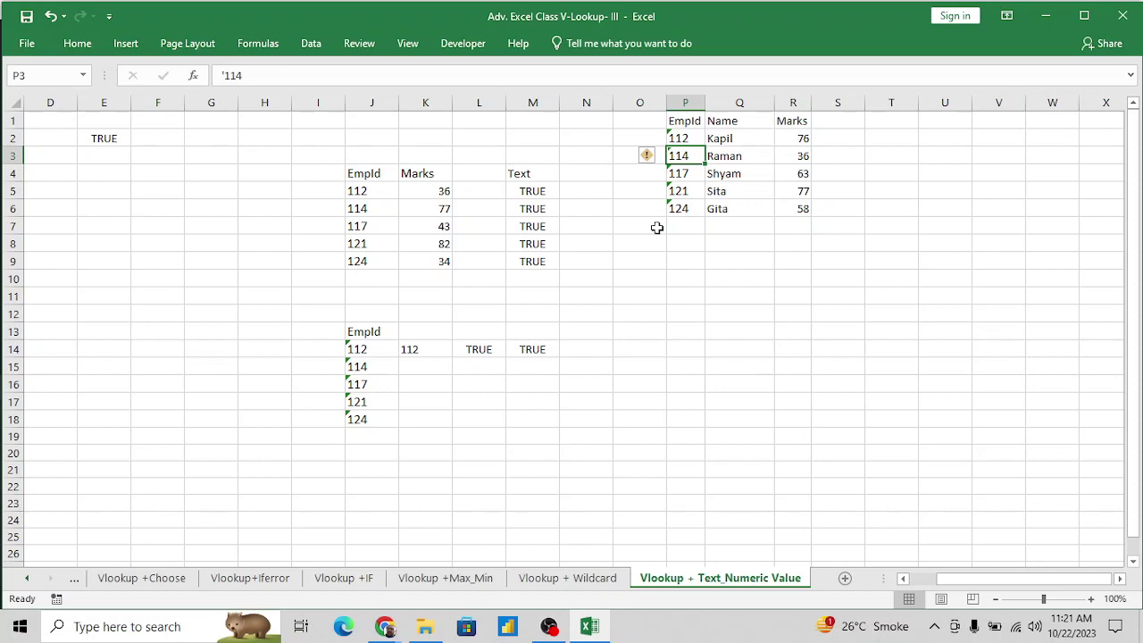
key("Up")
key("Up")
key("Down")
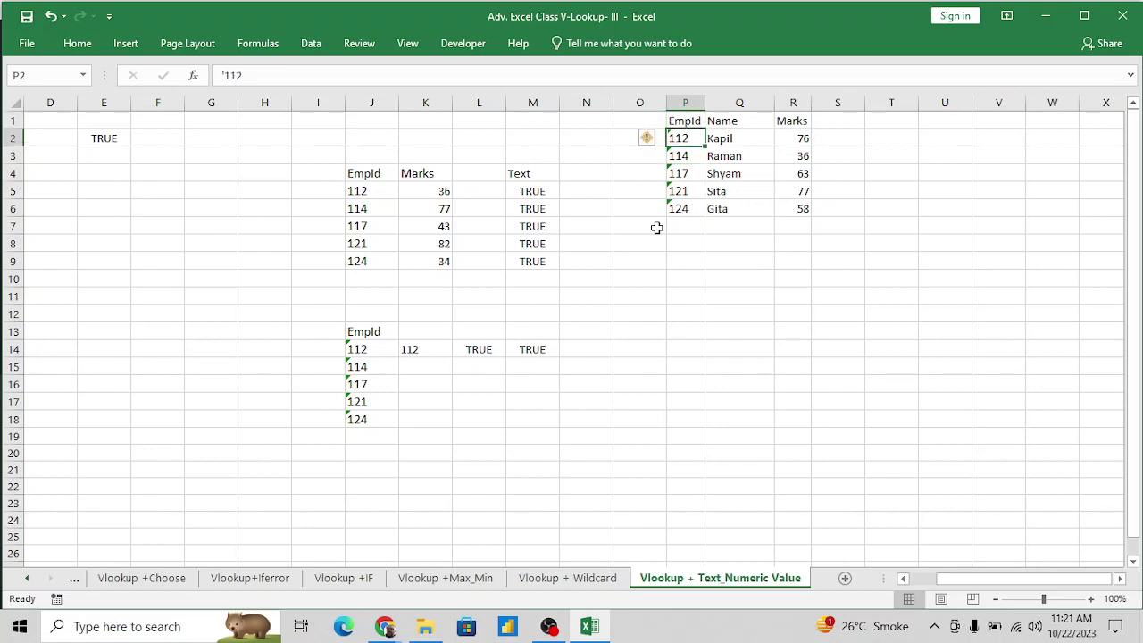
Examine the first EmpId list at J5 and its ISTEXT check in M5.
key("Down")
key("Down")
key("Left")
key("Left")
key("Left")
key("Left")
key("Left")
key("Left")
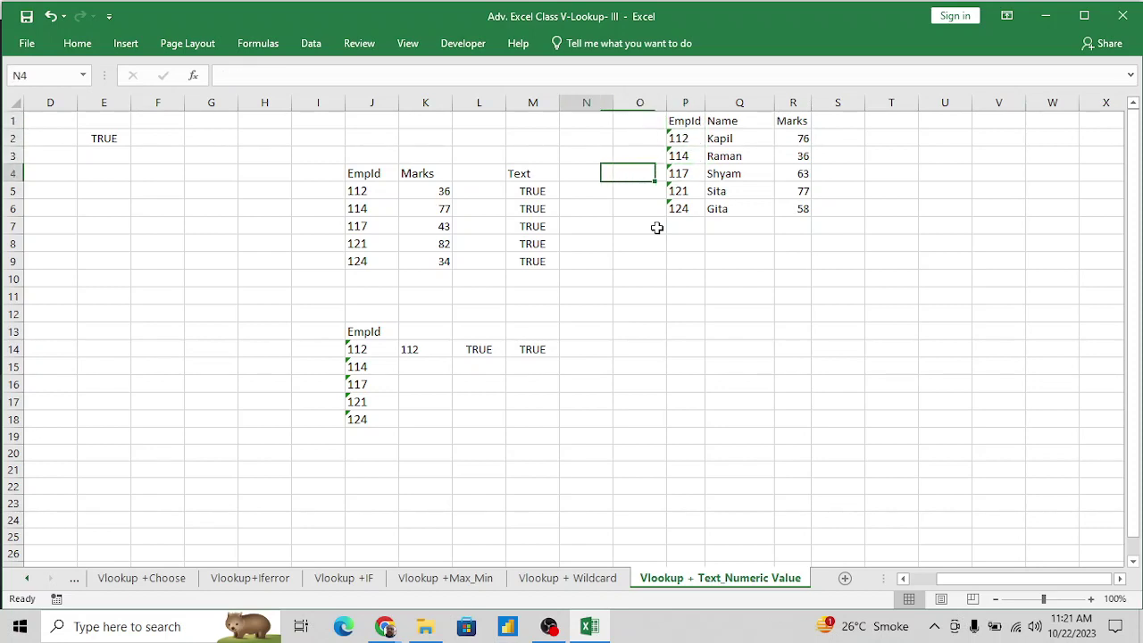
key("Down")
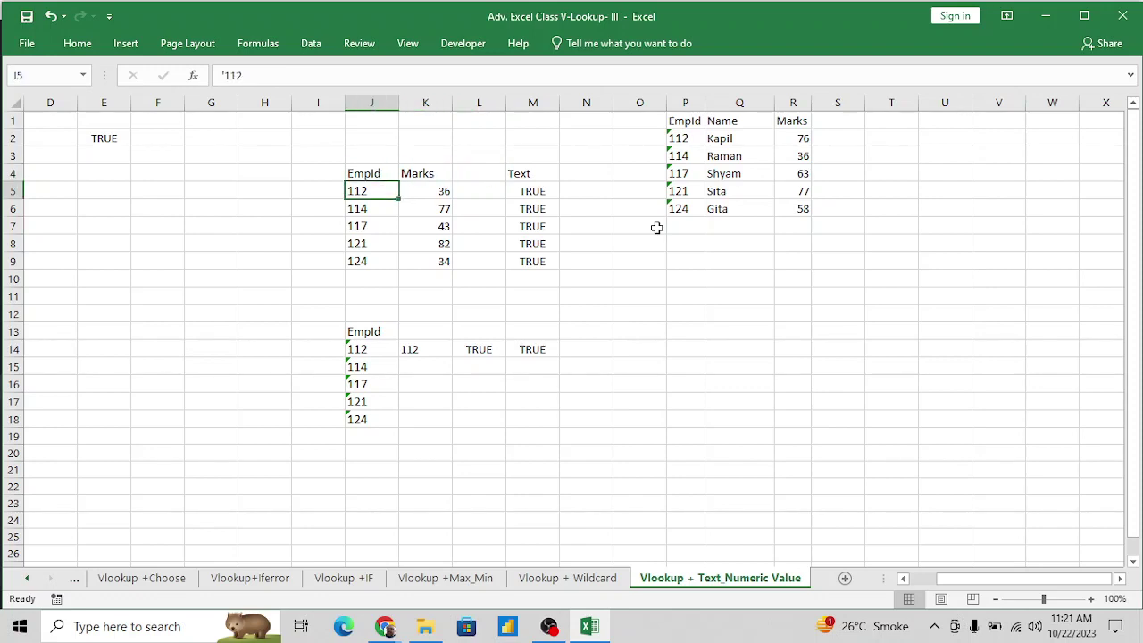
key("Right")
key("Right")
key("Right")
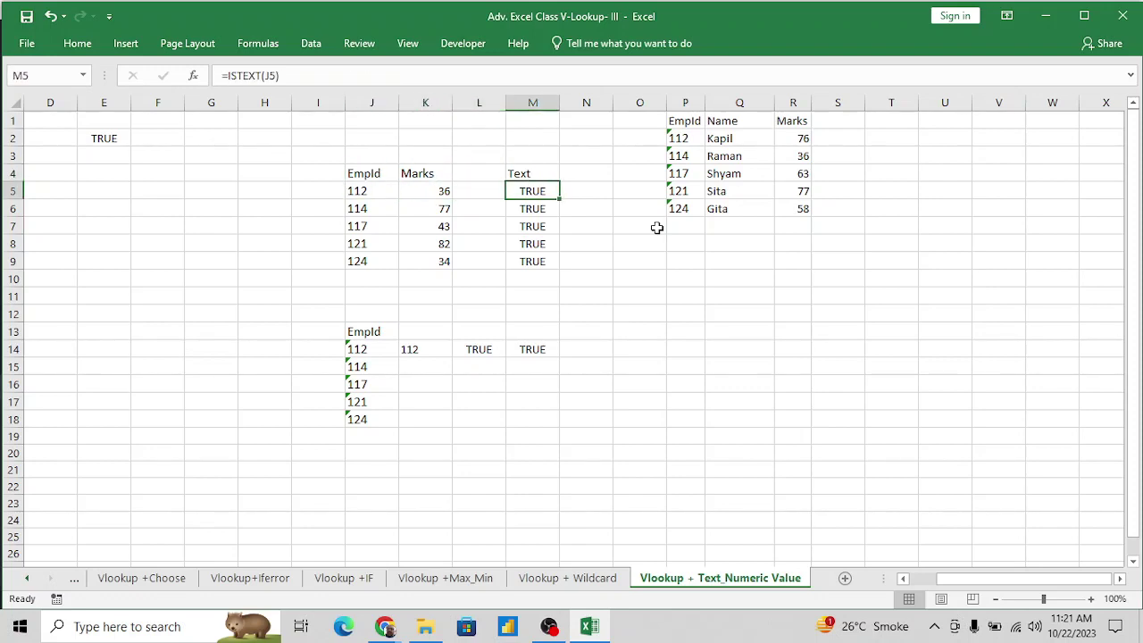
key("Left")
key("Left")
key("Right")
key("Right")
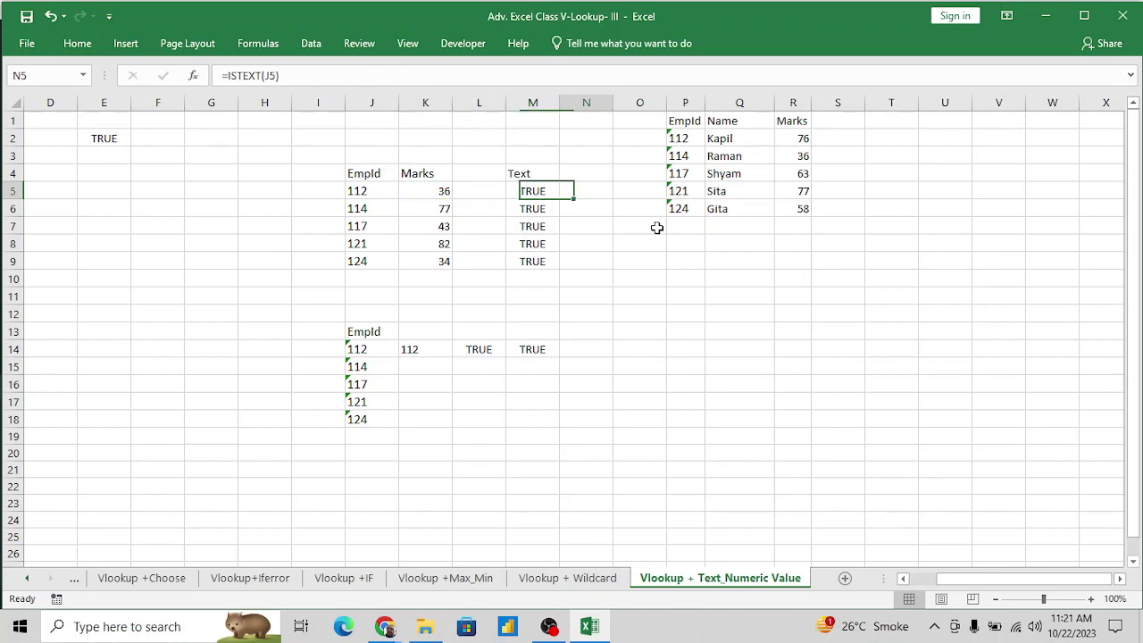
Copy the shortened employee table P1:R6 and paste the duplicate starting at U1.
key("Right")
key("Right")
key("Up")
key("Up")
key("Up")
key("Up")
key("Right")
key("ctrl+shift+Right")
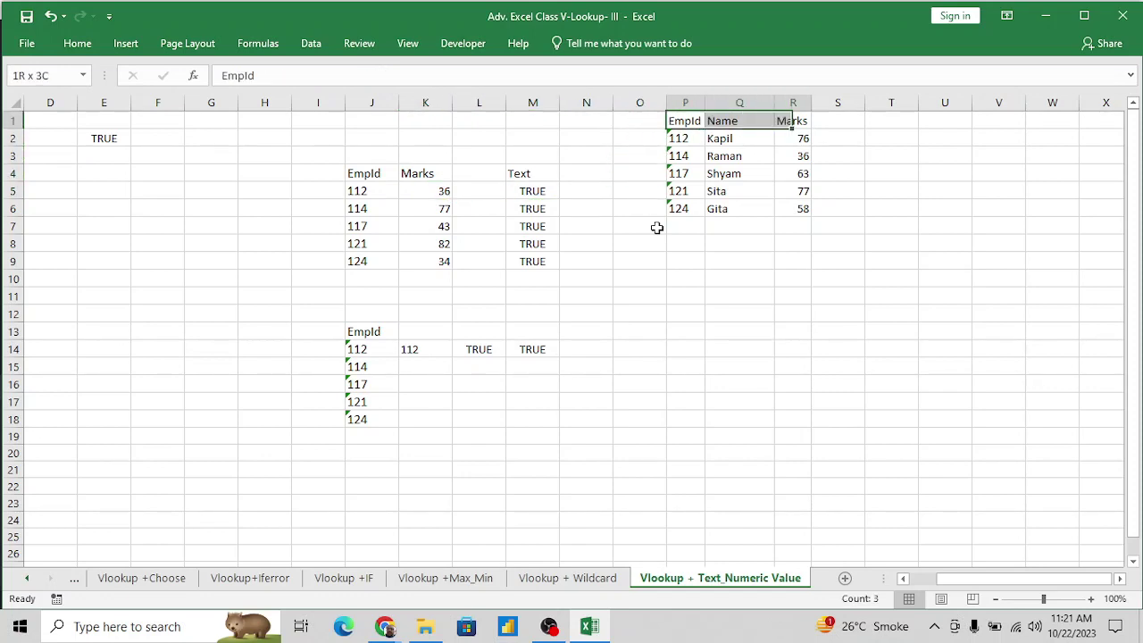
key("ctrl+shift+Down")
key("ctrl+c")
key("Right")
key("Down")
key("Up")
key("Right")
key("Right")
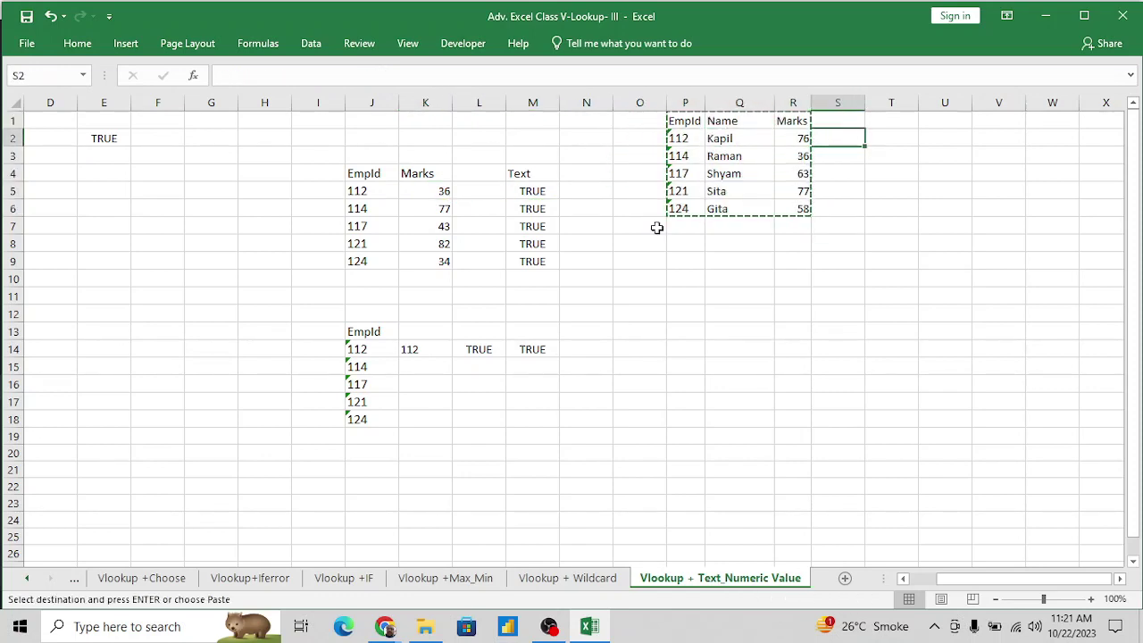
key("Right")
key("Right")
key("Right")
key("Right")
key("Right")
key("Right")
key("Left")
key("Left")
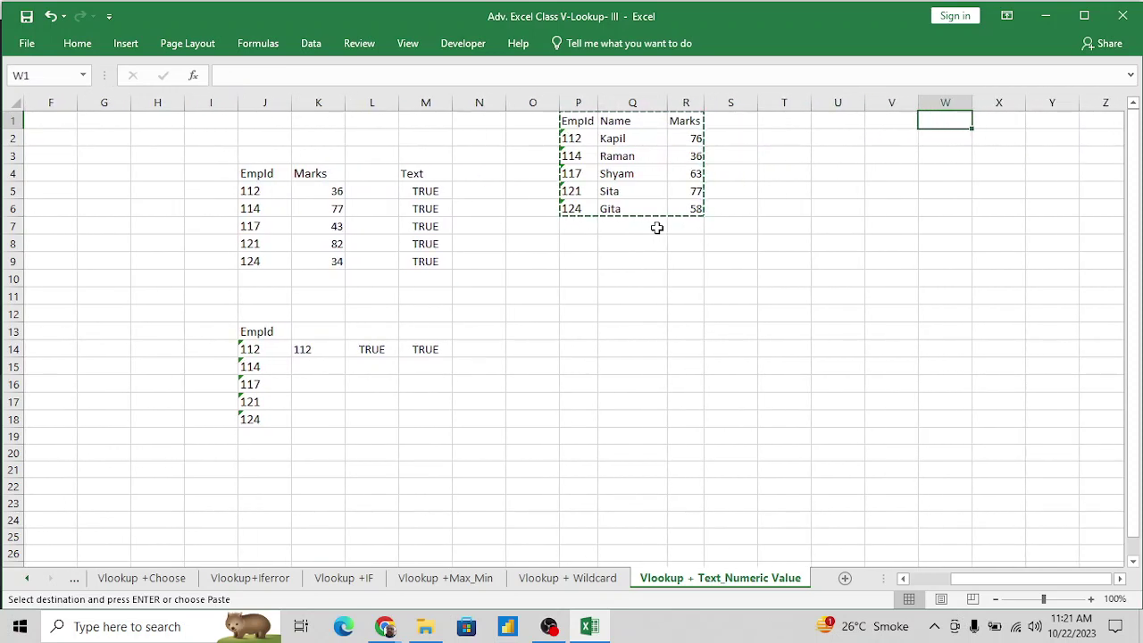
key("Left")
key("Left")
key("Return")
key("Down")
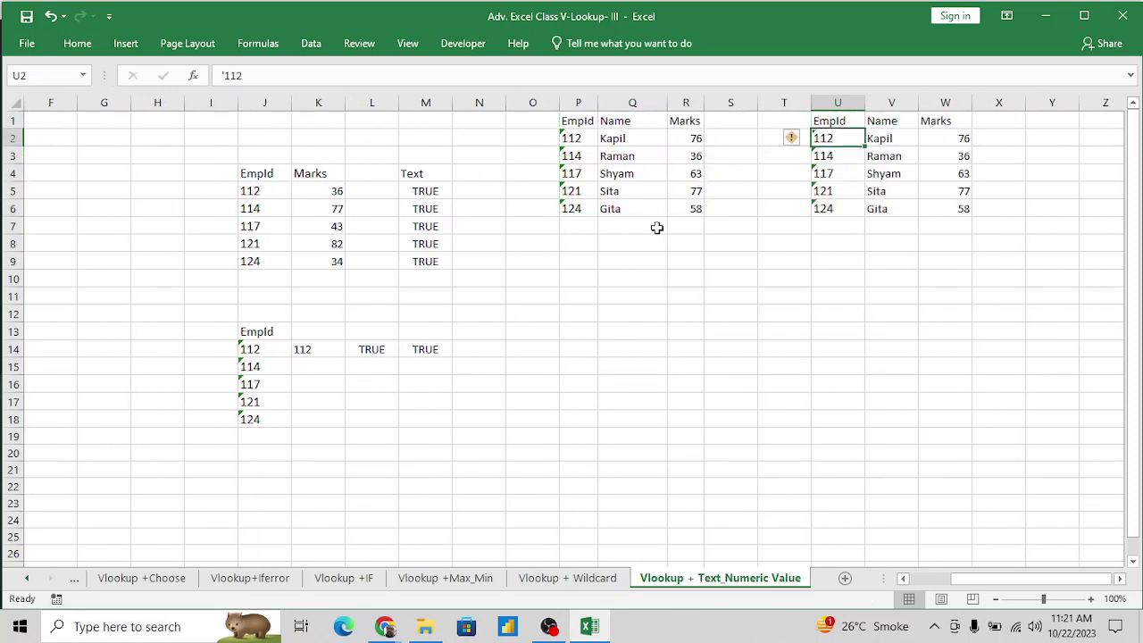
Enter the multiplier 1 in T2, beside the first EmpId of the duplicated table.
key("Left")
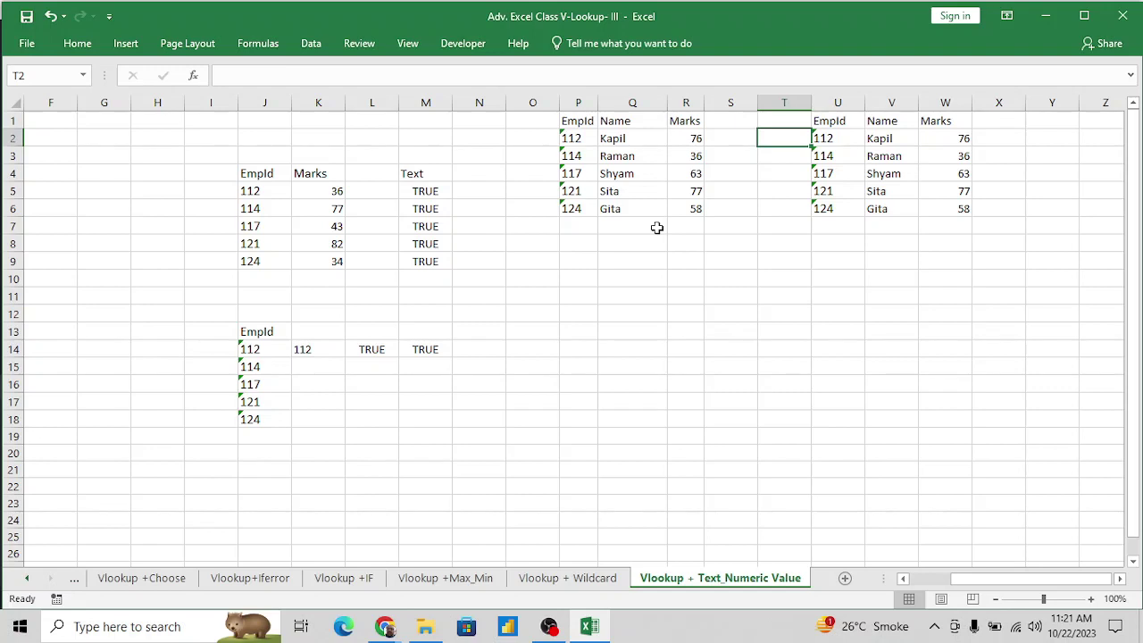
type("1")
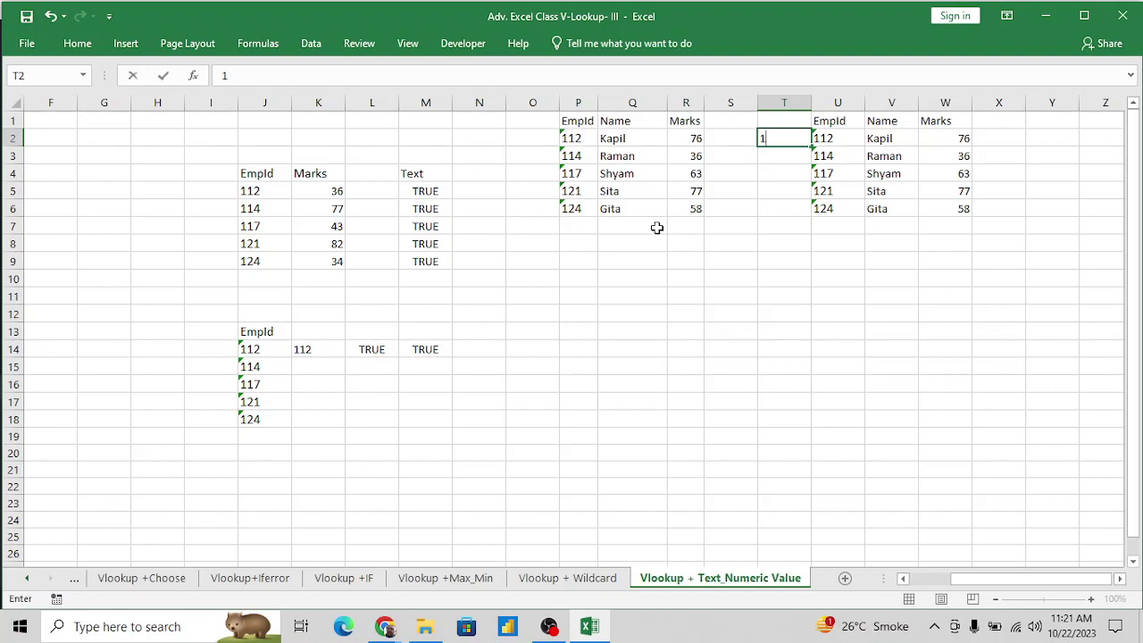
key("Return")
Copy T2 and apply it to the EmpIds in U2:U6 using Paste Special with Values and Multiply.
key("Up")
key("ctrl+c")
key("Right")
key("ctrl+shift+Down")
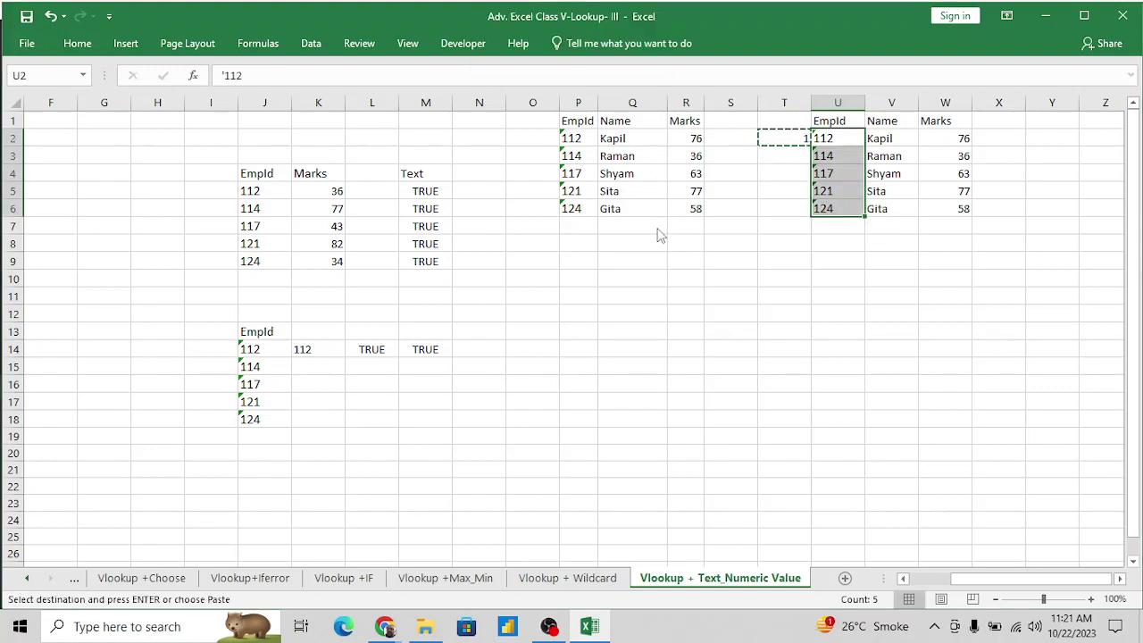
key("ctrl+alt+v")
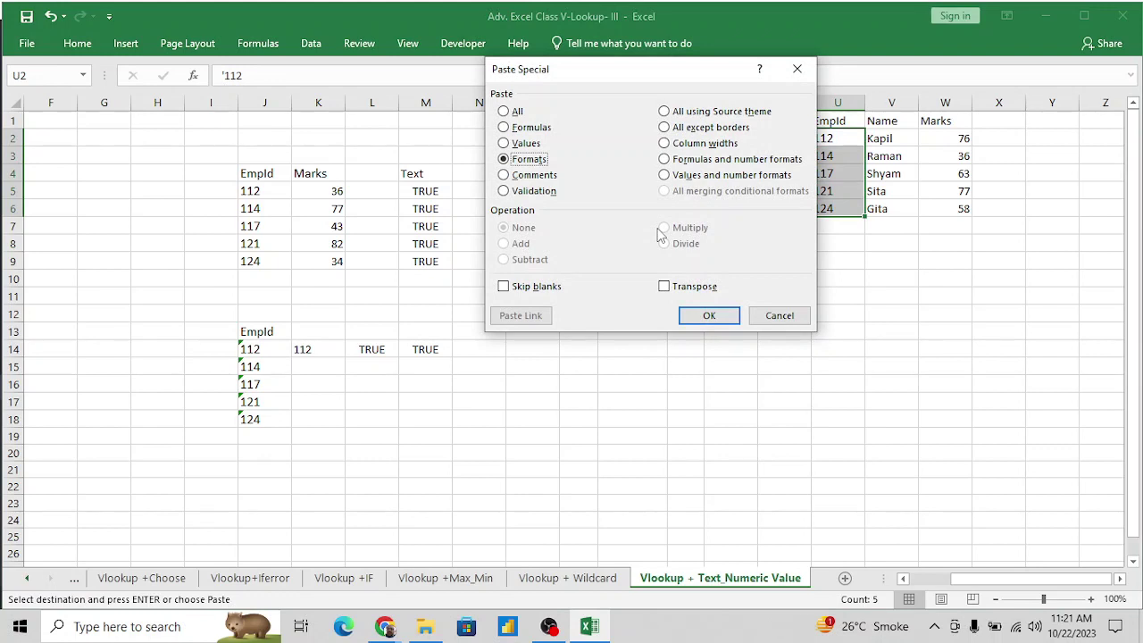
key("n")
key("v")
left_click(660, 230)
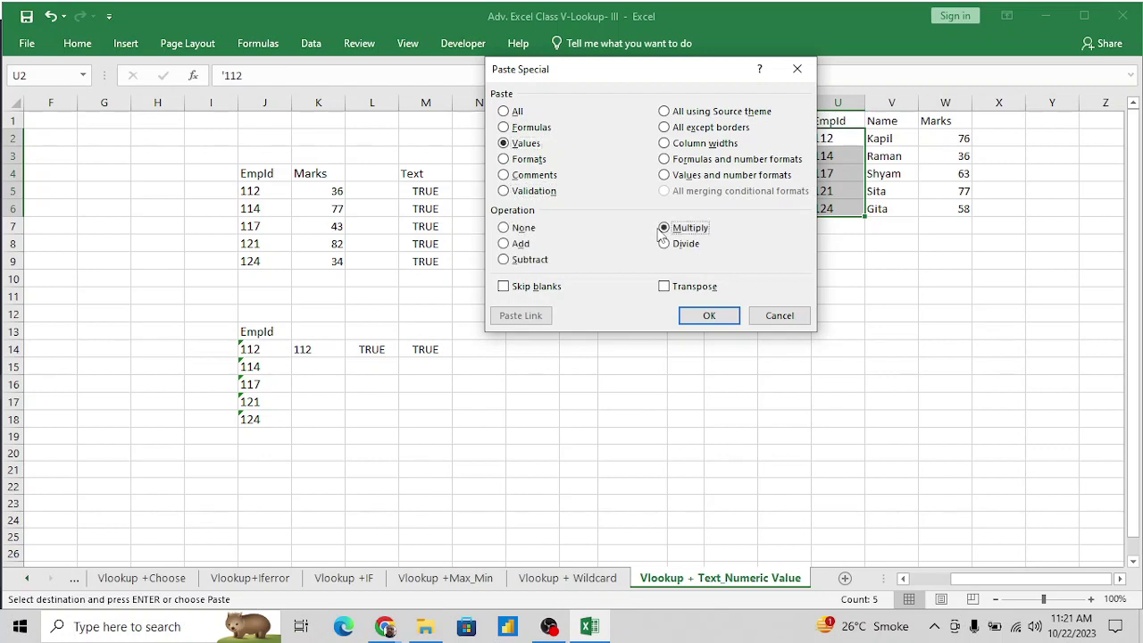
key("Return")
key("Right")
key("Left")
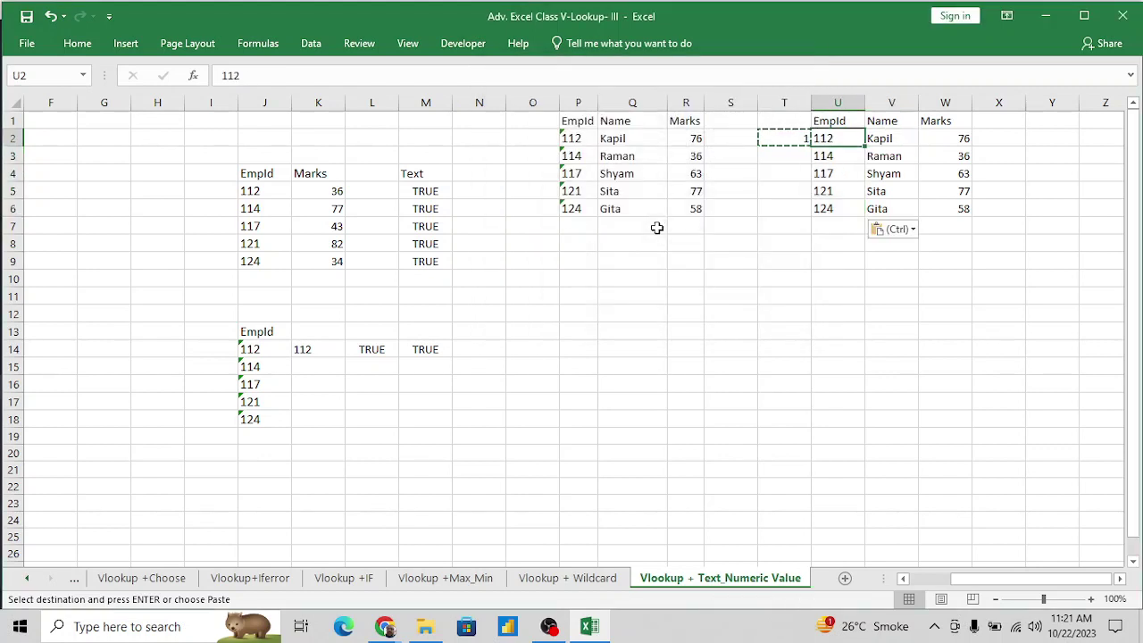
Clear the names and marks in V2:W6 of the duplicated table.
key("Escape")
key("Right")
key("Right")
key("Right")
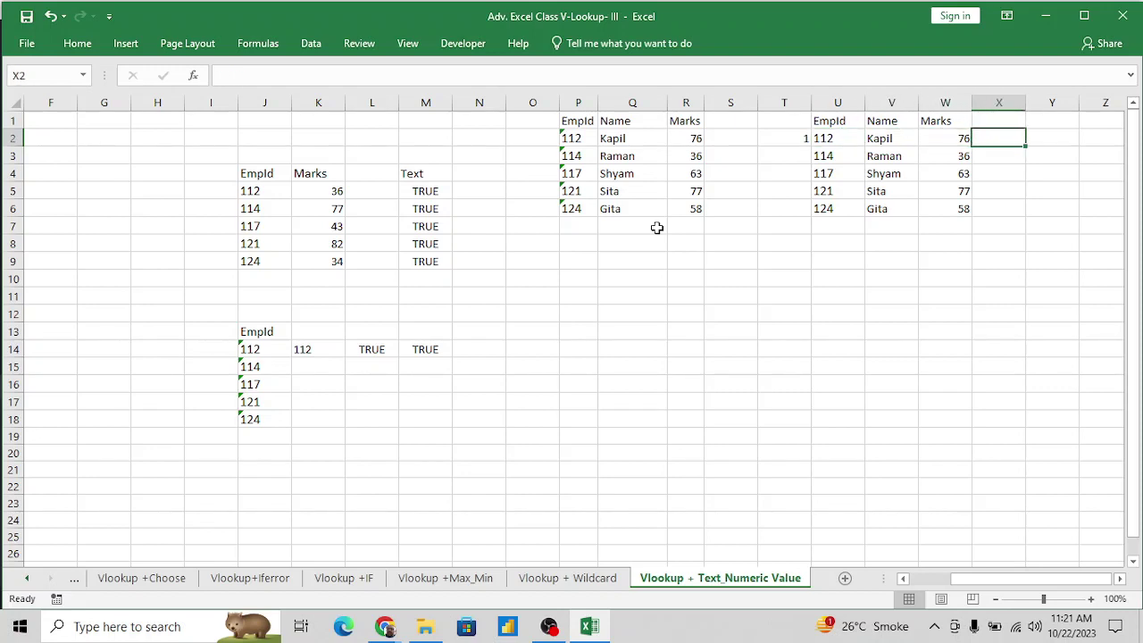
key("Left")
key("Left")
key("shift+Down")
key("shift+Down")
key("shift+Down")
key("shift+Down")
key("shift+Right")
key("Delete")
key("Right")
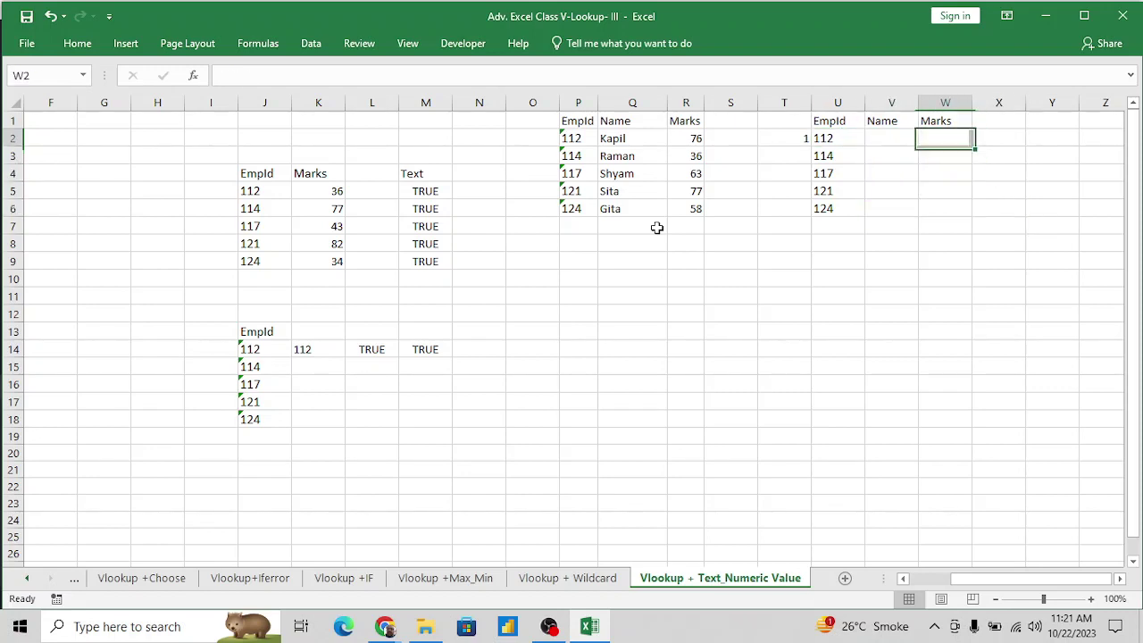
Check the first EmpId by entering =ISNA(U2) in V2.
key("Left")
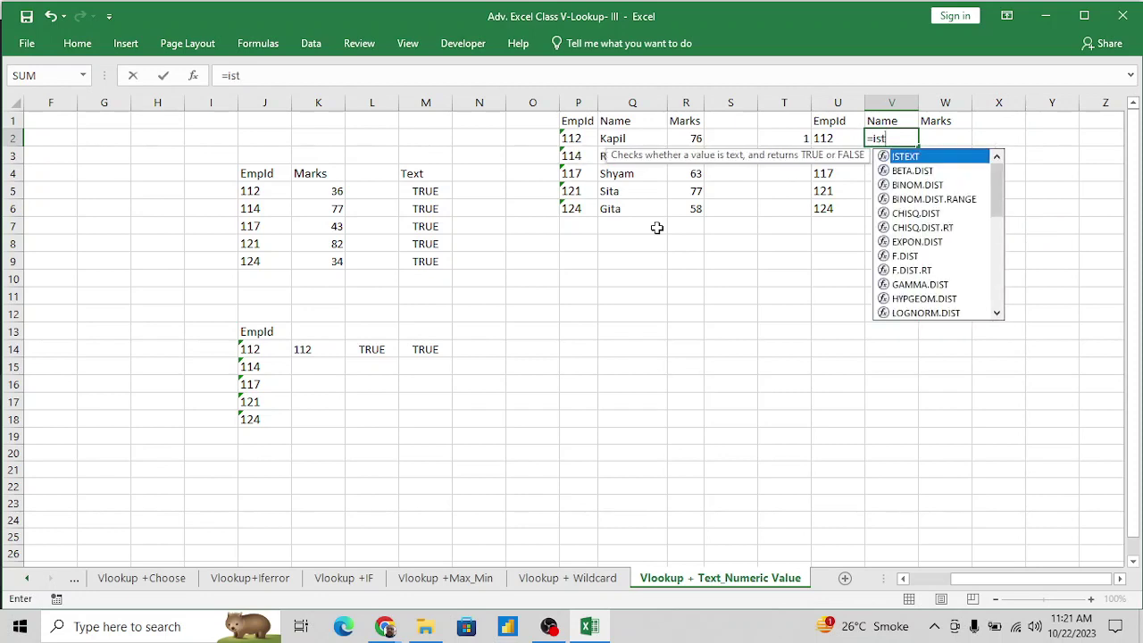
type("na(u2)")
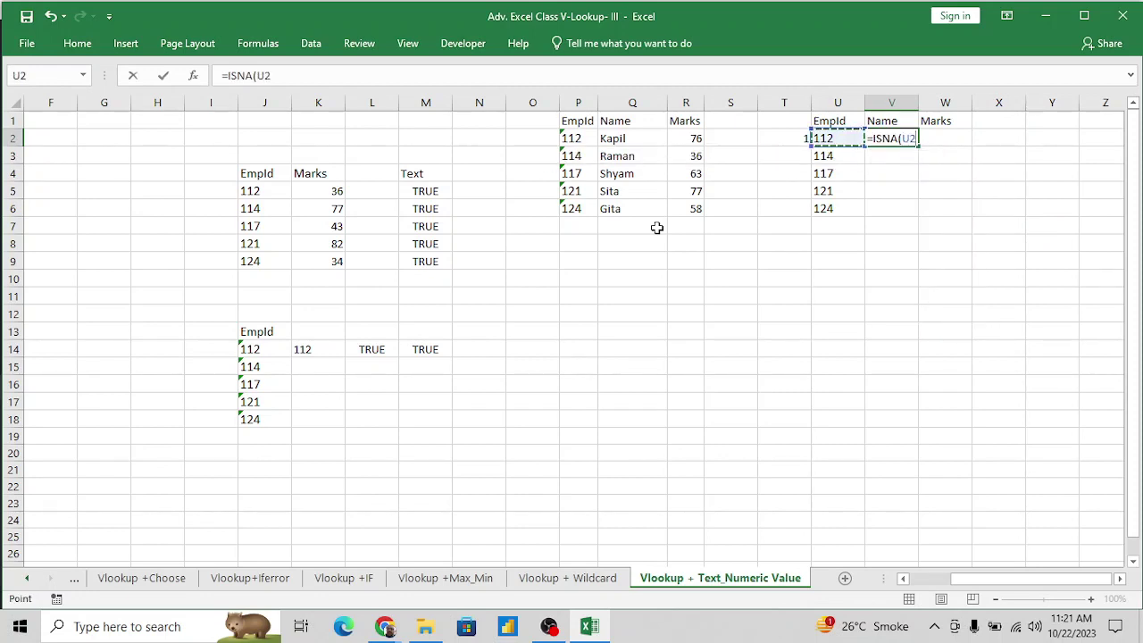
key("Return")
key("Up")
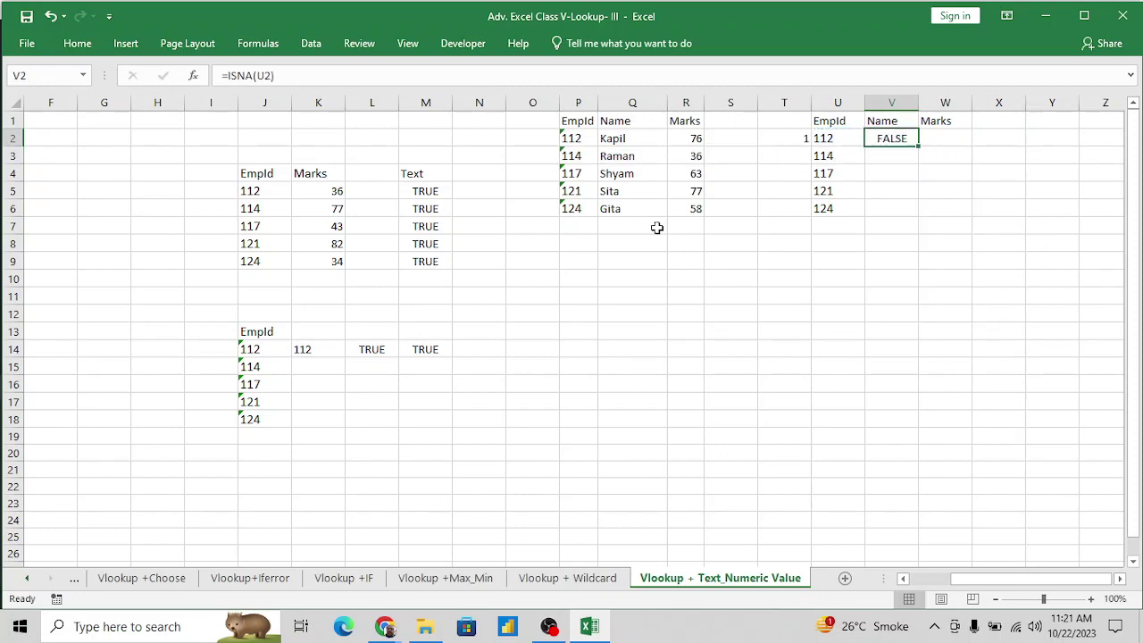
key("Left")
key("Left")
key("Right")
key("Right")
Replace the check in V2 with =ISNUMBER(U2) for the first EmpId.
type("=isnm")
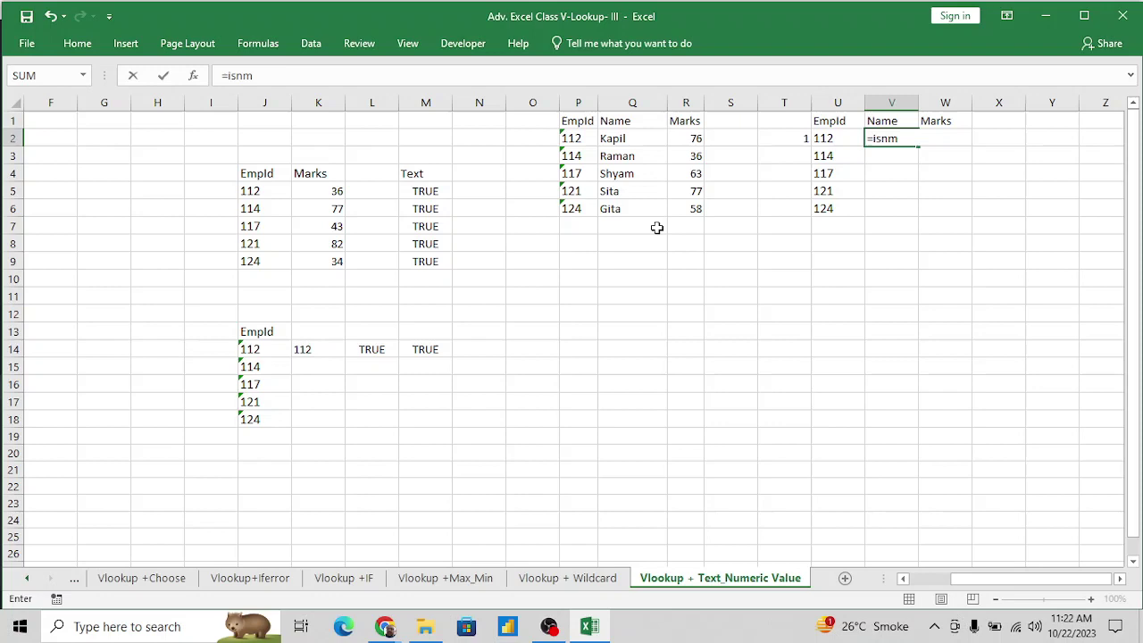
key("BackSpace")
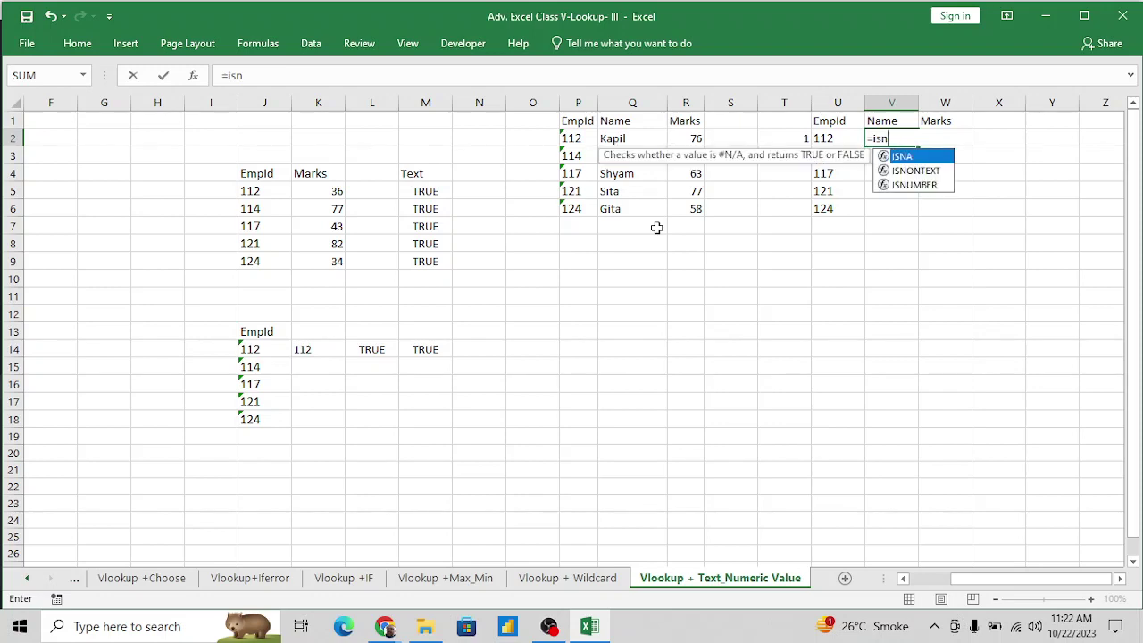
key("Down")
key("Down")
key("Tab")
key("Left")
key("Return")
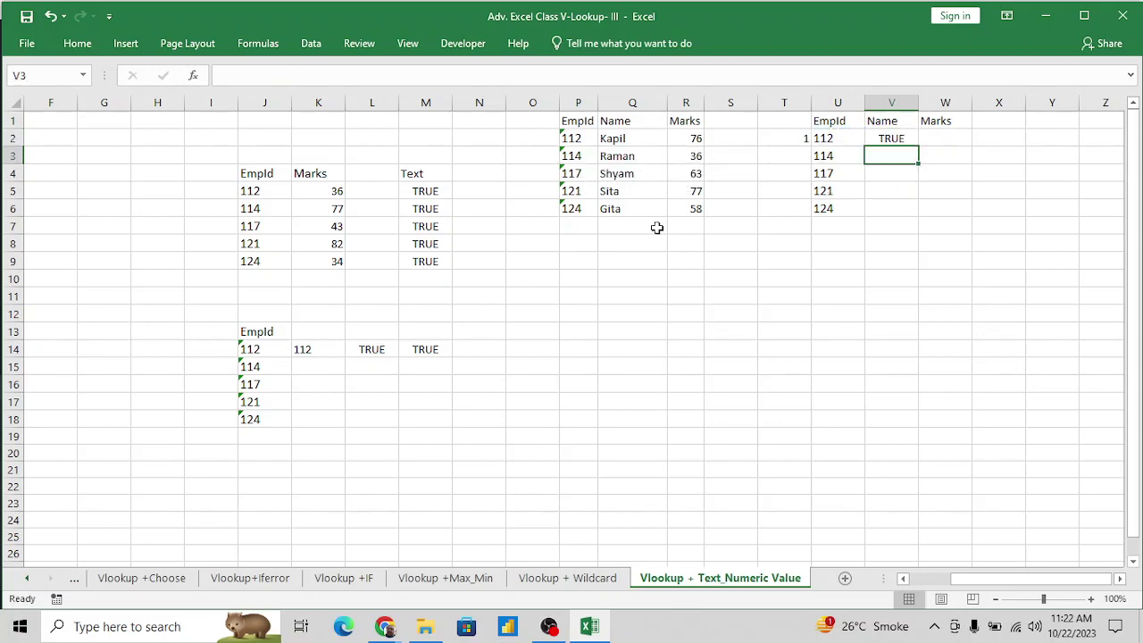
Fill the ISNUMBER check from V2 down to V6.
key("Up")
key("shift+Down")
key("shift+Down")
key("shift+Down")
key("shift+Down")
key("ctrl+d")
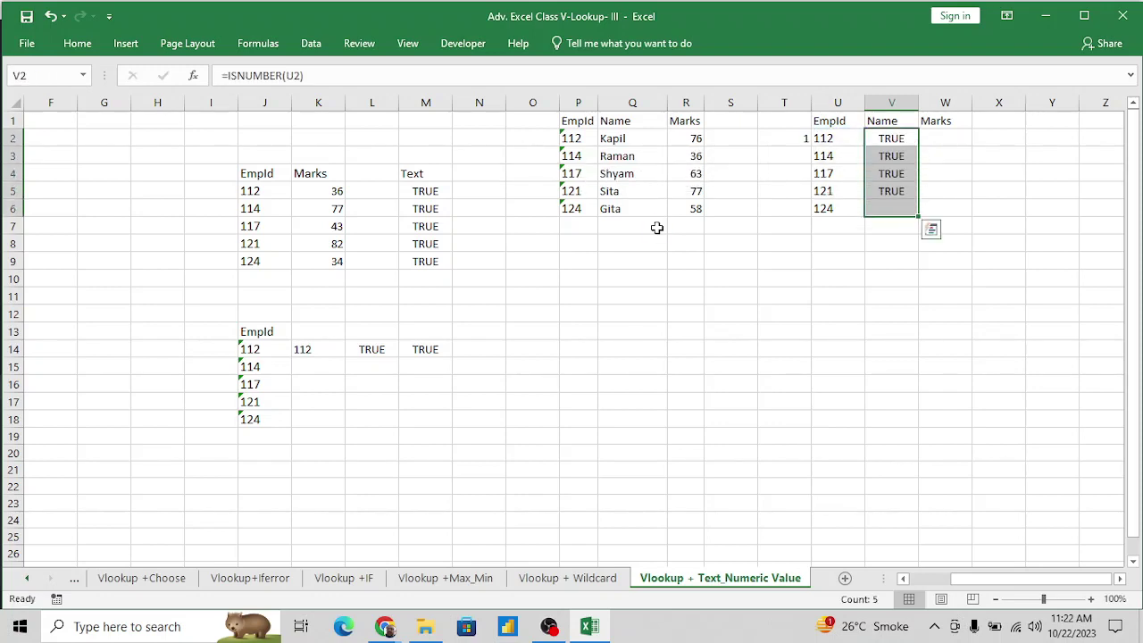
Clear the checks in V2:V6 and the multiplier in T2.
key("Left")
key("Right")
key("ctrl+shift+Down")
key("Delete")
key("Left")
key("Left")
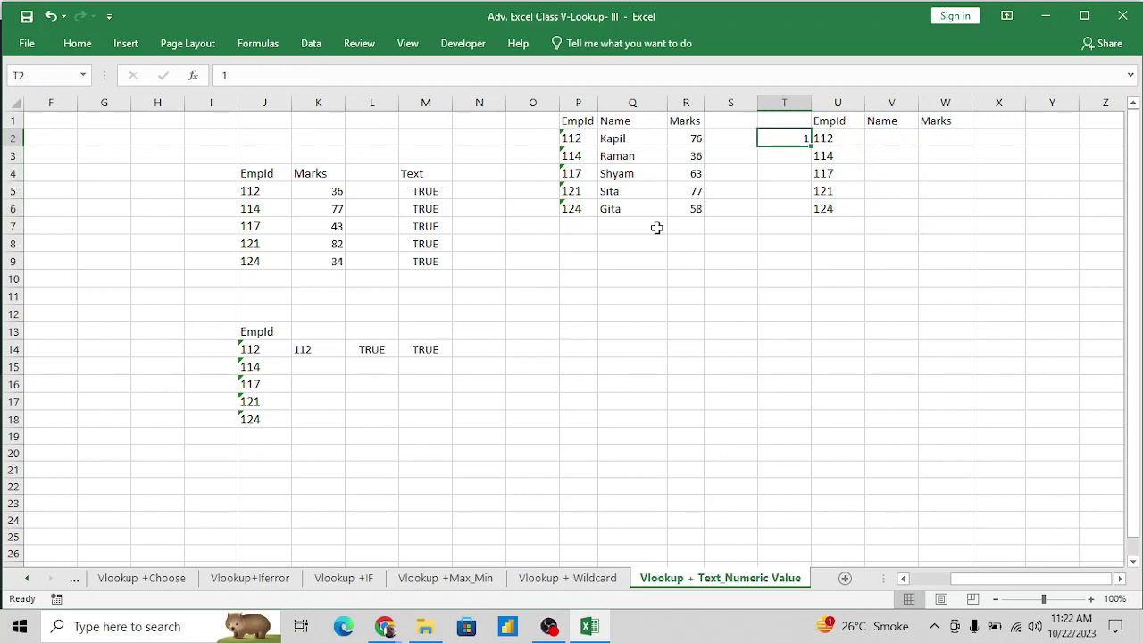
key("Right")
key("Right")
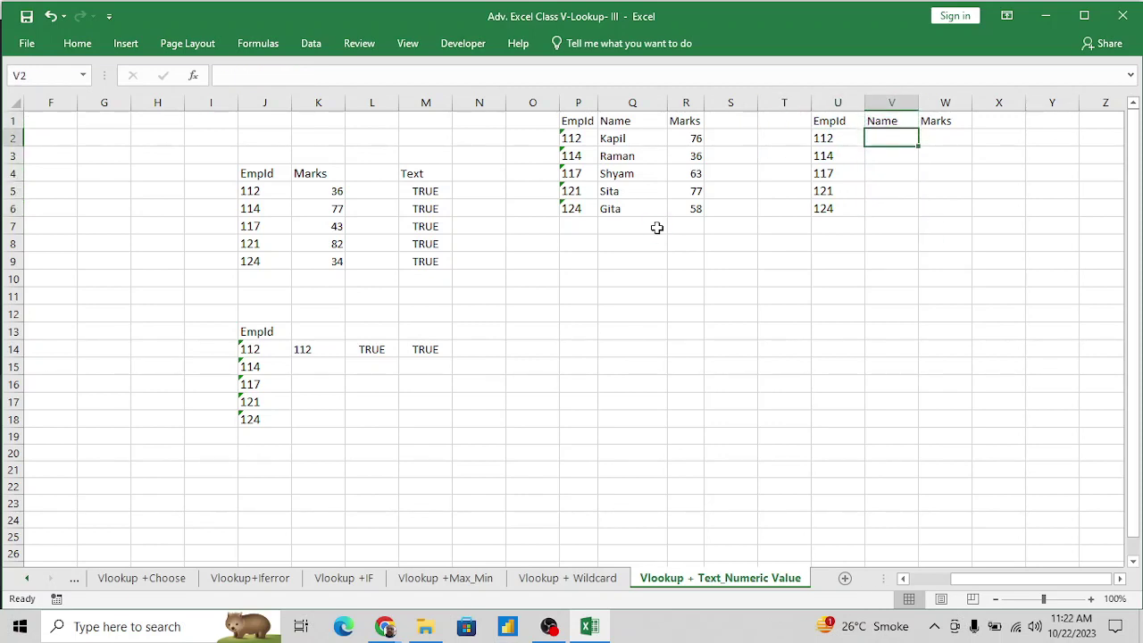
type("=VLOOKUP(")
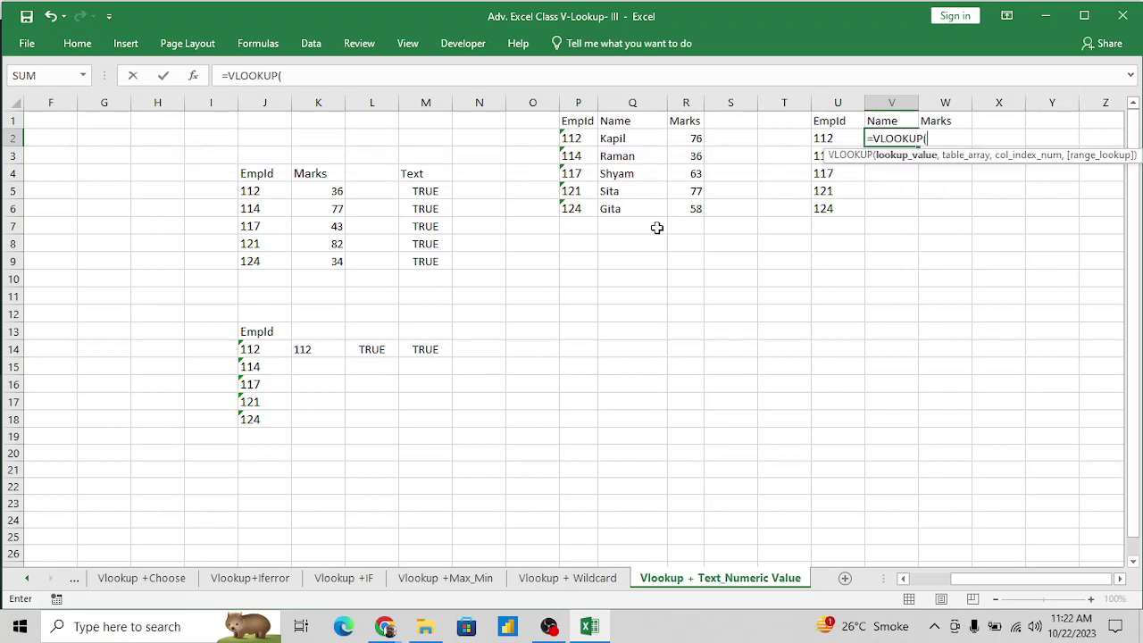
key("Left")
type(":")
key("Left")
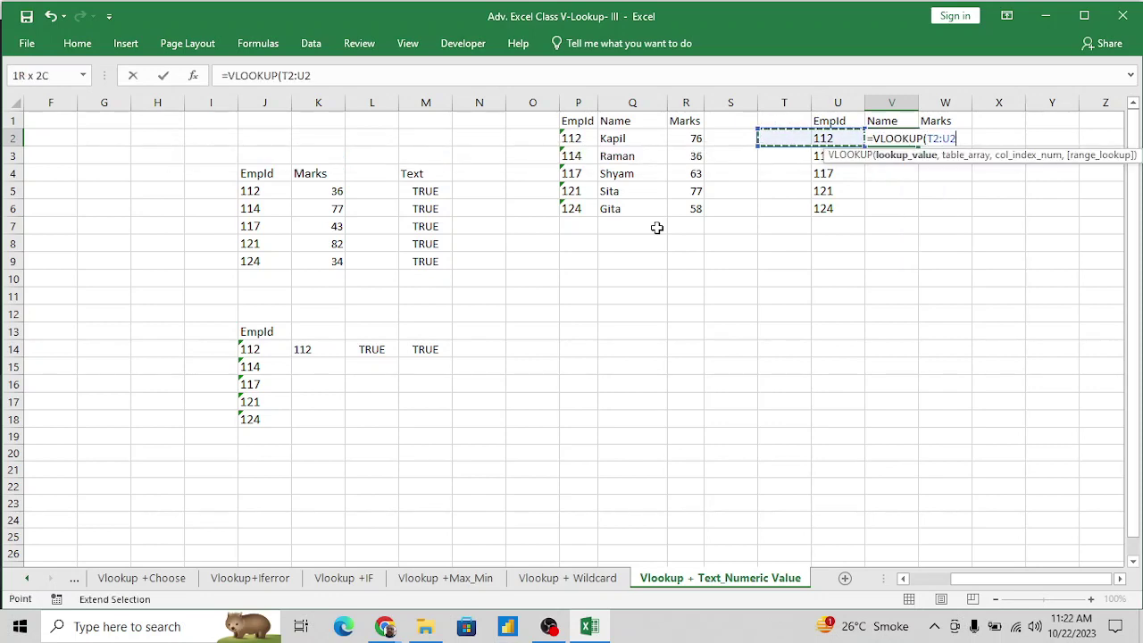
key("Escape")
Begin a VLOOKUP in V2 with lookup value U2 and the absolute table range $P$1:$R$6.
key("Right")
key("Left")
type("=vl")
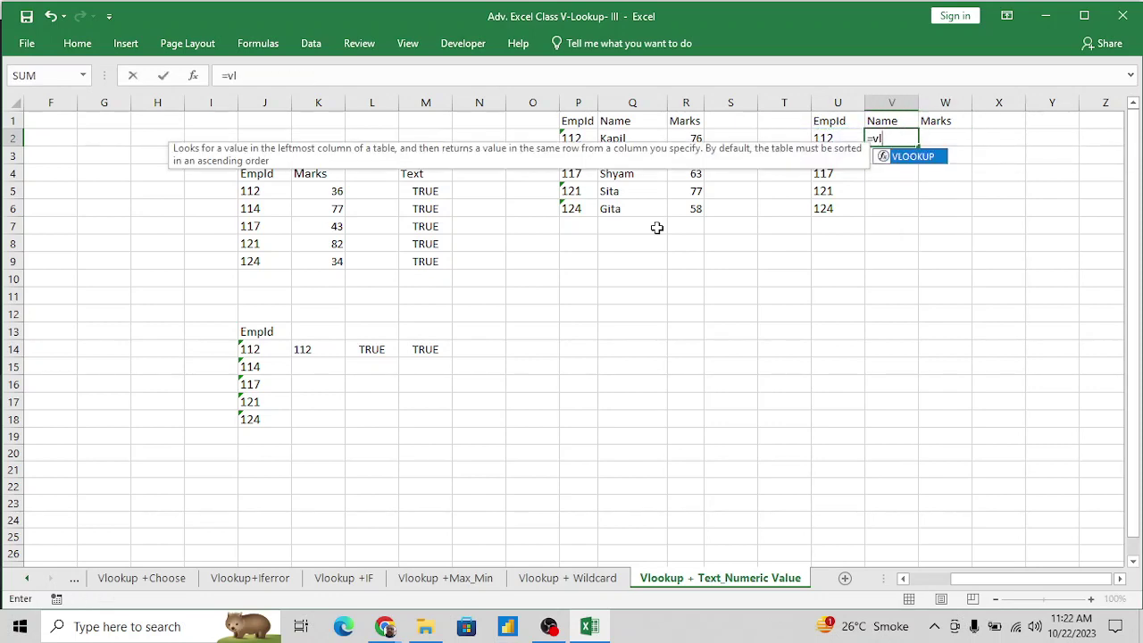
key("Tab")
key("Left")
type(",")
key("Left")
key("Left")
key("Left")
key("Left")
key("Left")
key("Left")
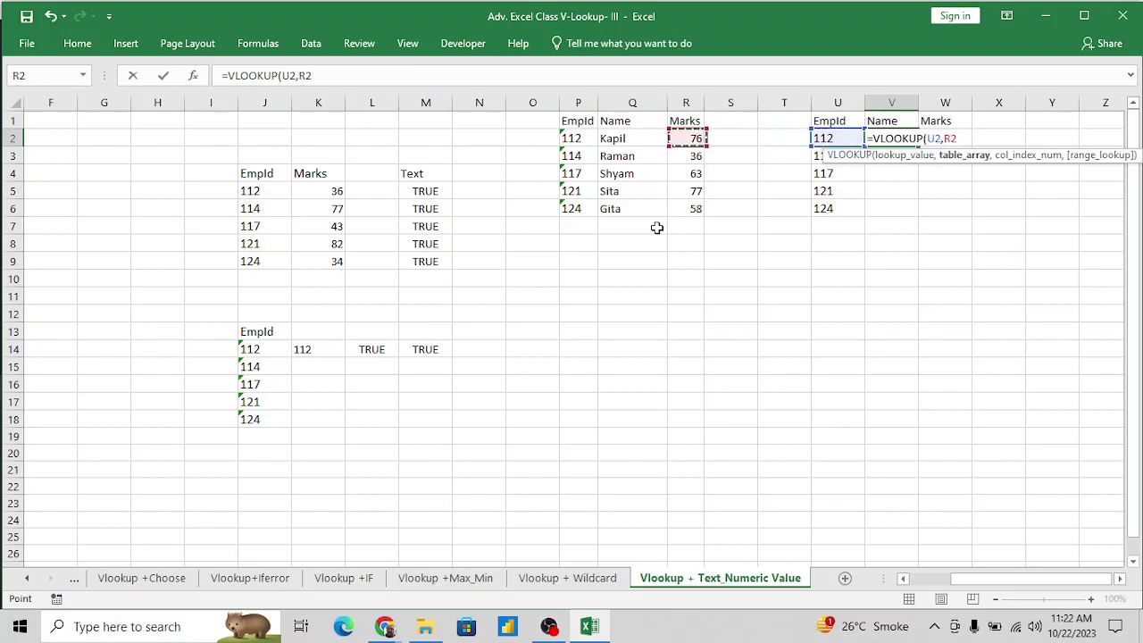
key("Up")
key("shift+Right")
key("shift+Right")
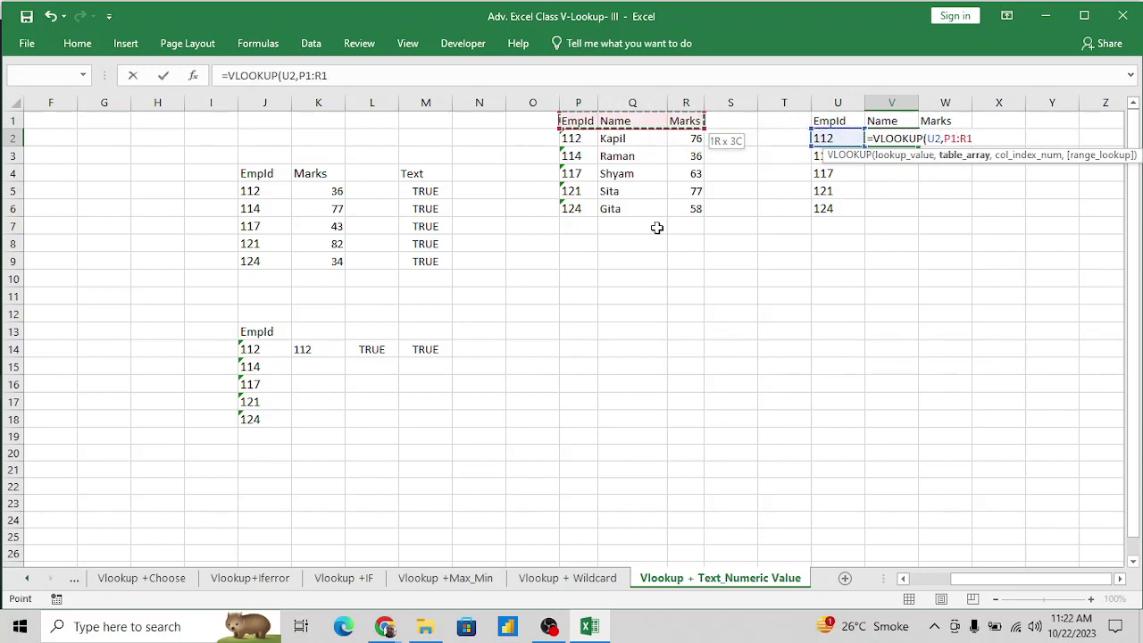
key("ctrl+shift+Down")
key("F4")
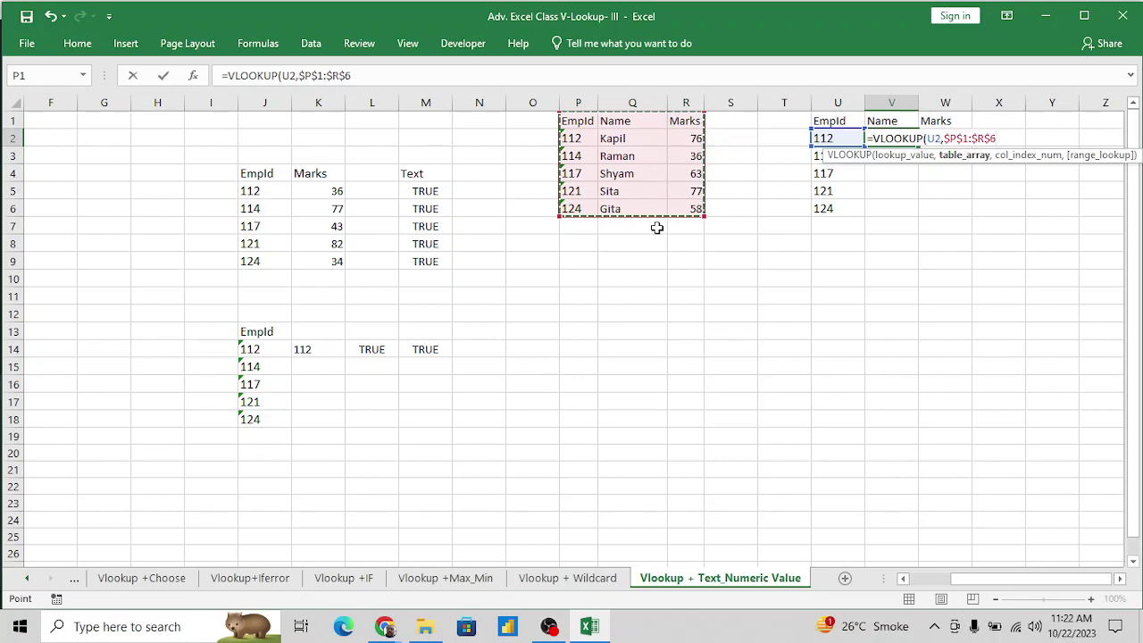
Complete the VLOOKUP in V2 with column index 2 and match type 0, and fill it down to V6.
type(",")
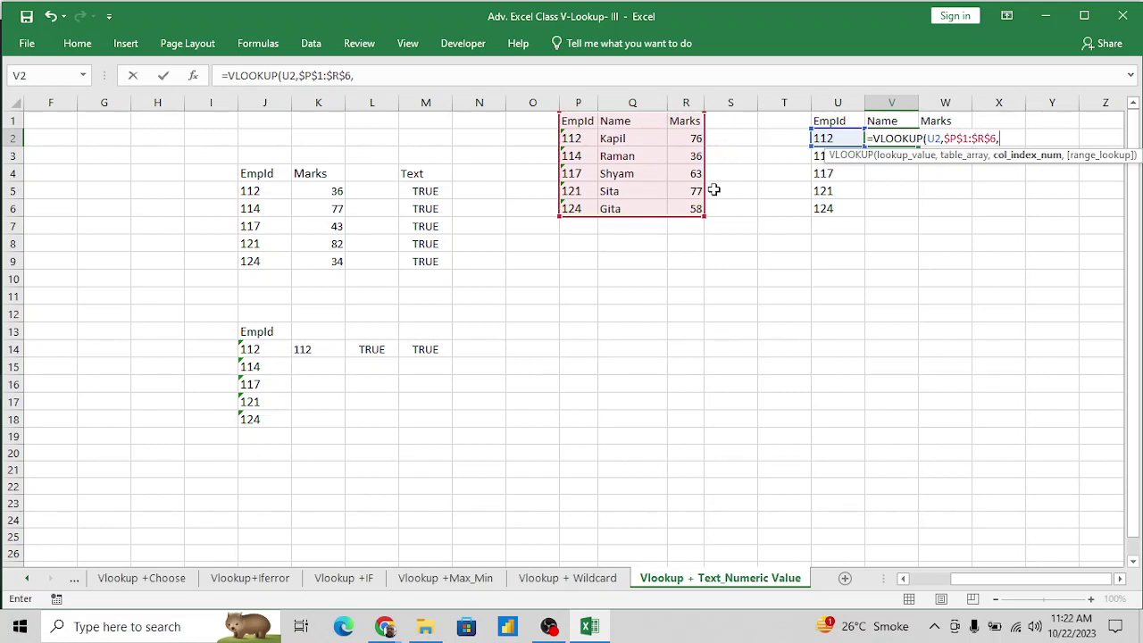
type("2,0")
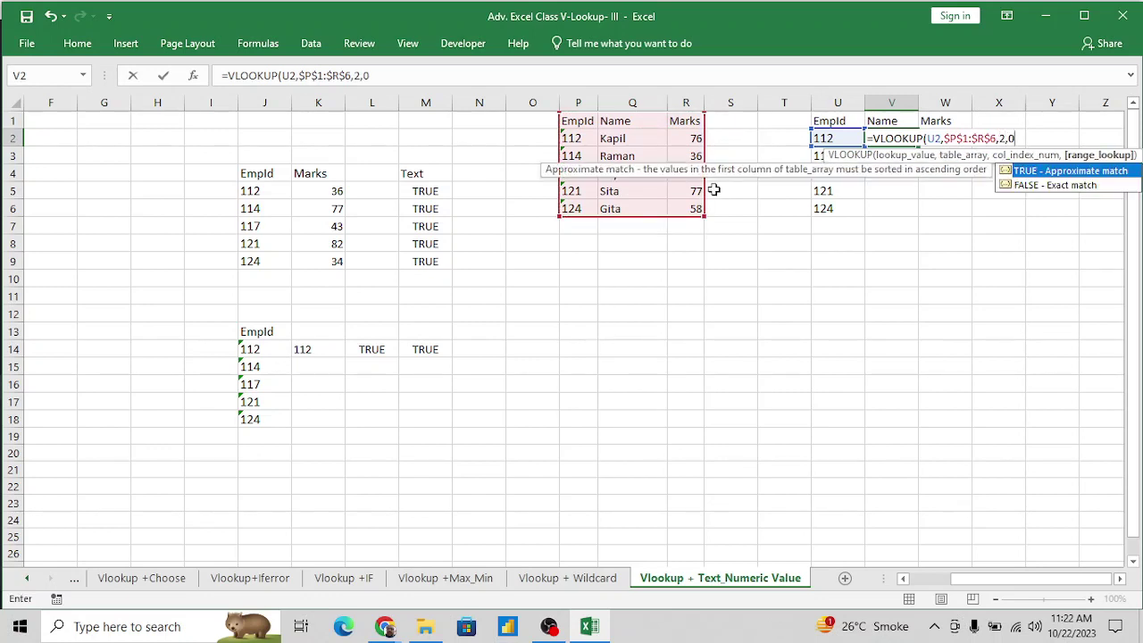
key("Return")
key("Up")
key("shift+Down")
key("shift+Down")
key("shift+Down")
key("shift+Down")
key("ctrl+d")
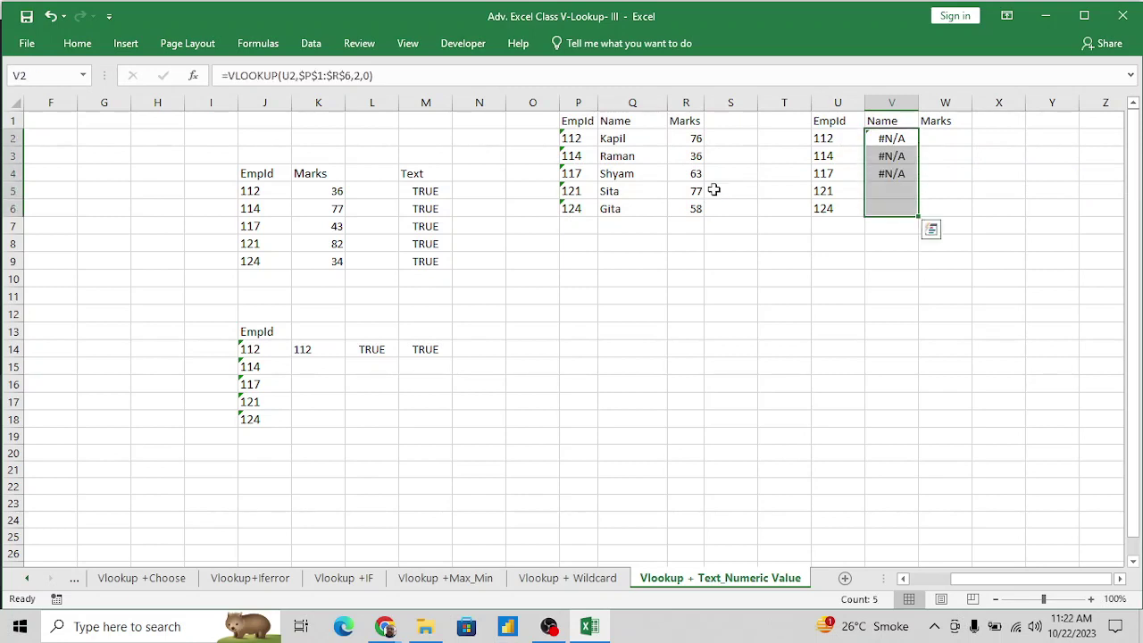
Delete the Marks header in W1 of the duplicated table.
key("Up")
key("Right")
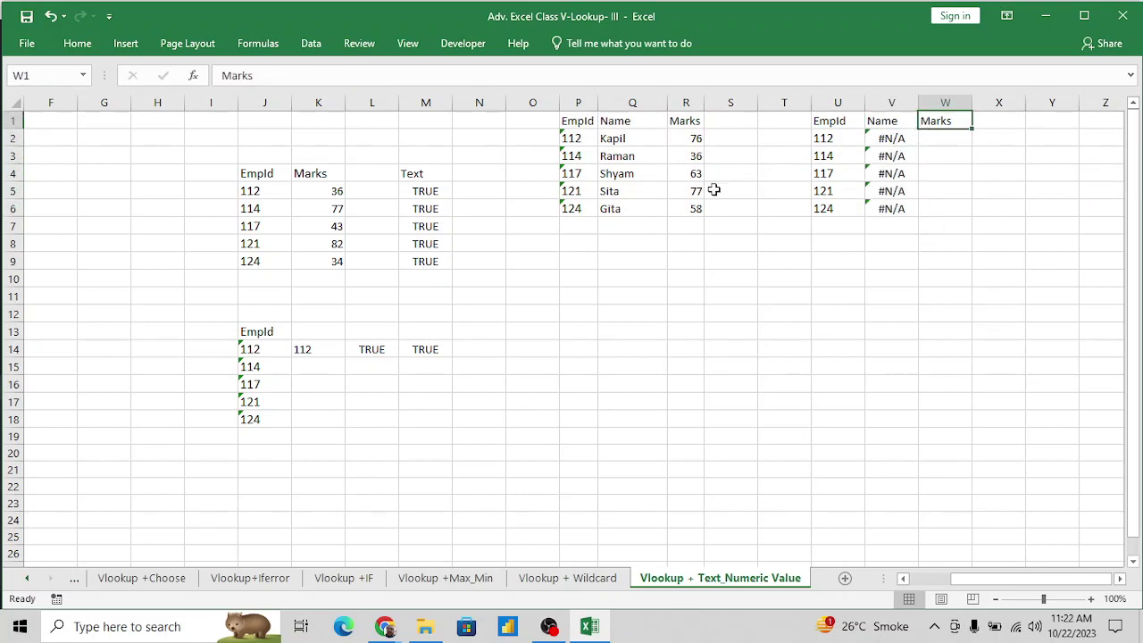
key("Delete")
key("Down")
key("Left")
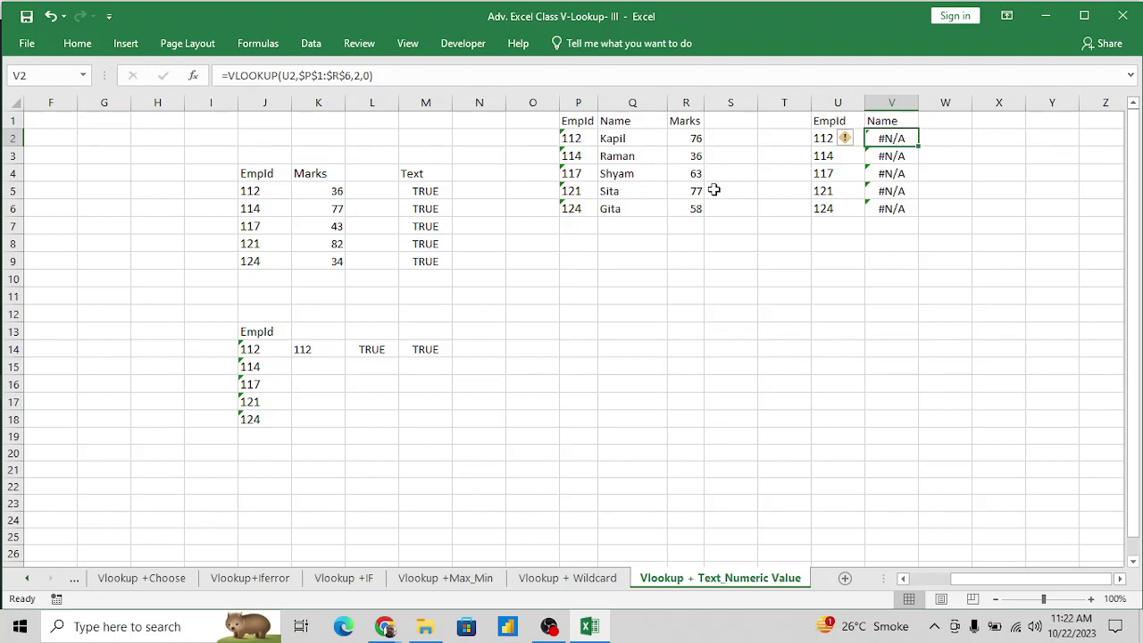
key("Left")
key("Left")
key("Left")
key("Left")
key("Down")
key("Down")
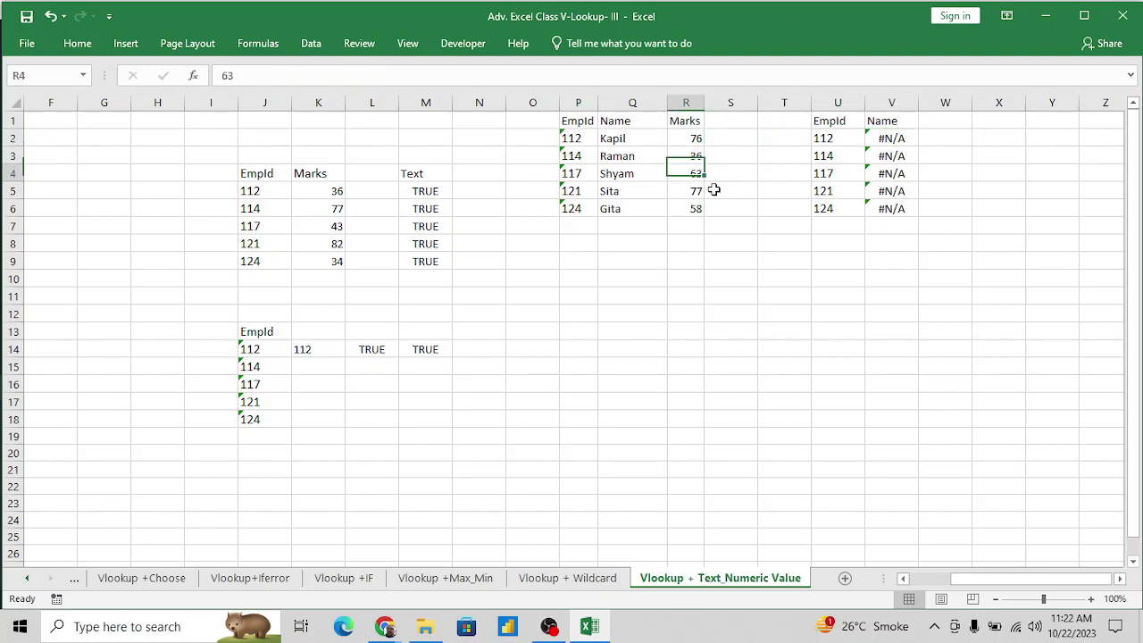
key("Down")
key("Down")
key("Down")
key("Down")
key("Down")
key("Down")
key("Down")
key("Down")
key("Down")
key("Right")
key("Right")
key("Right")
key("Up")
key("Up")
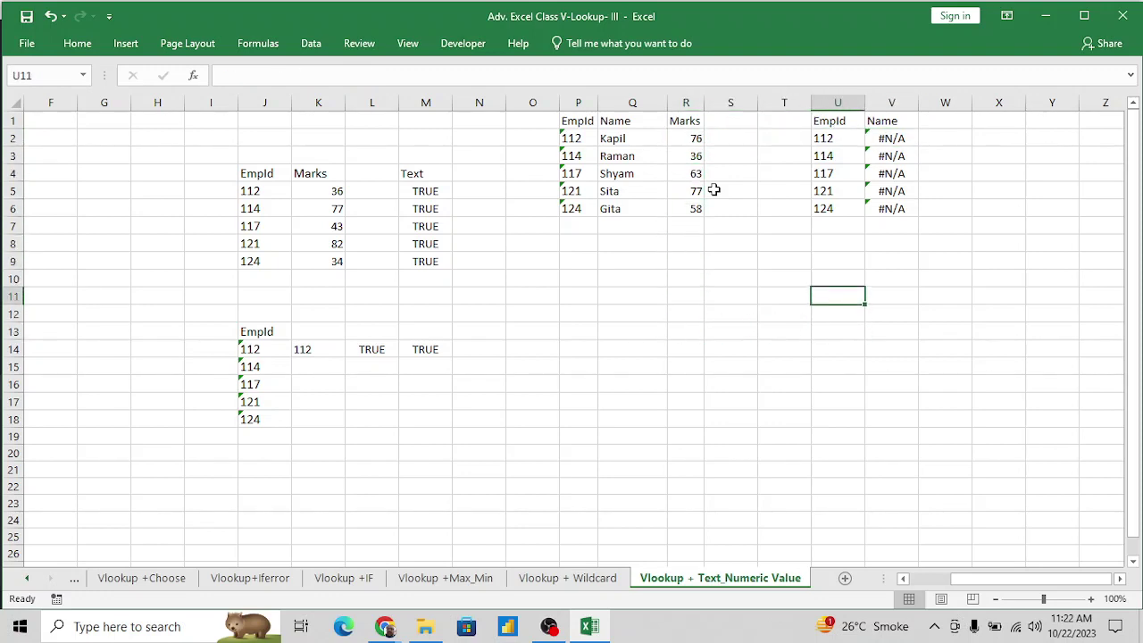
key("Up")
key("Up")
key("Up")
key("Up")
key("Up")
key("Up")
key("Up")
key("Up")
key("Up")
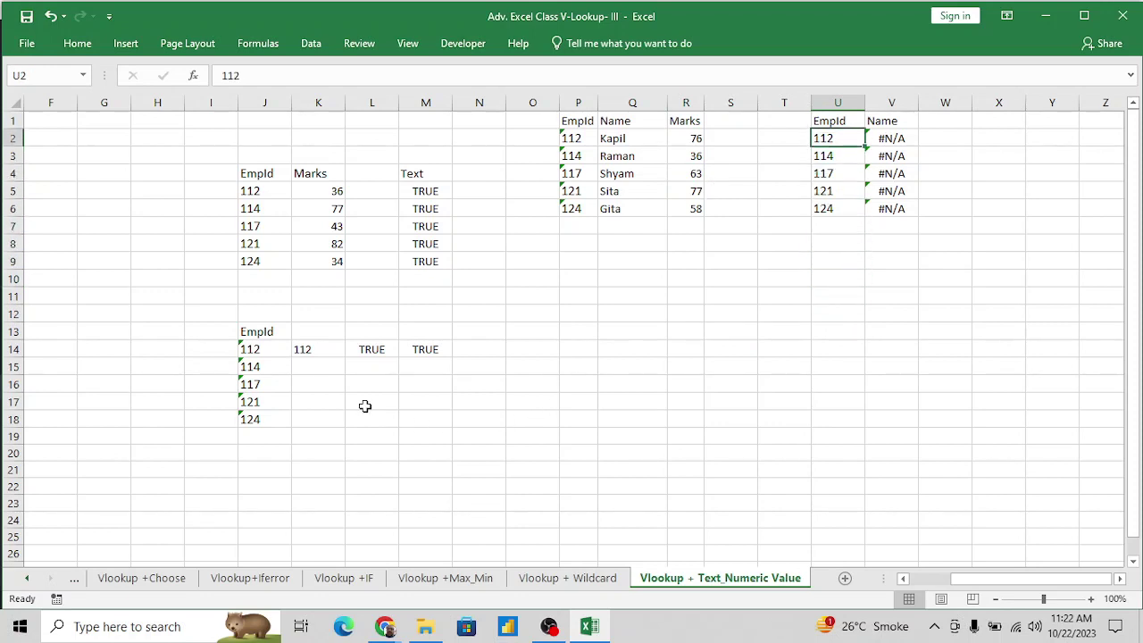
Change the lookup value of the VLOOKUP in V2 to U2&"" so the numeric EmpId is treated as text.
left_click(320, 193)
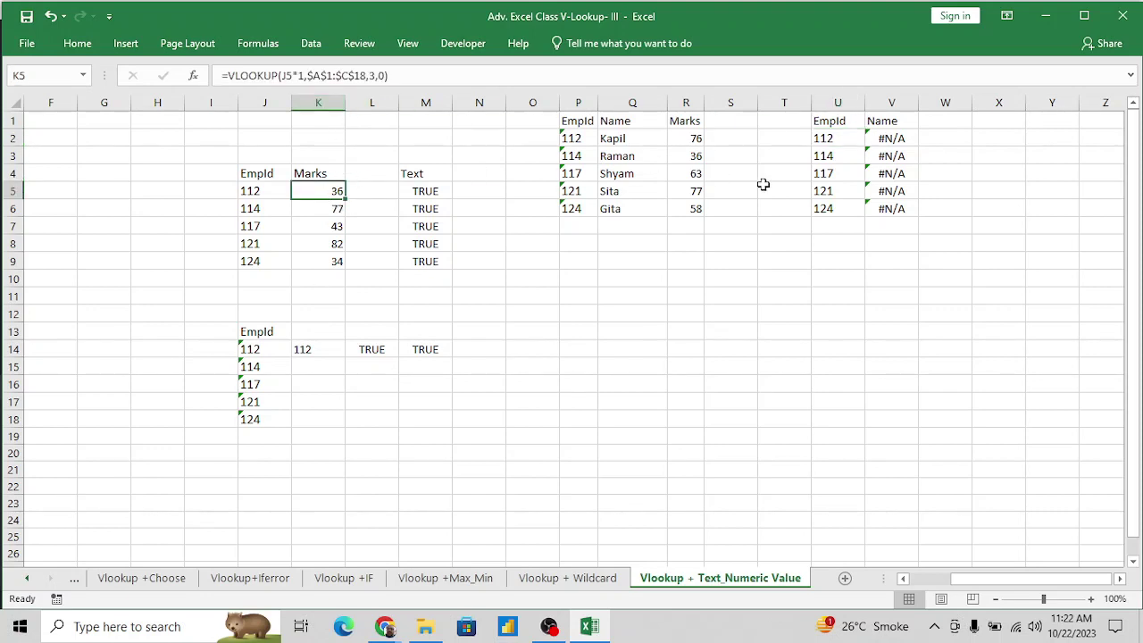
left_click(904, 134)
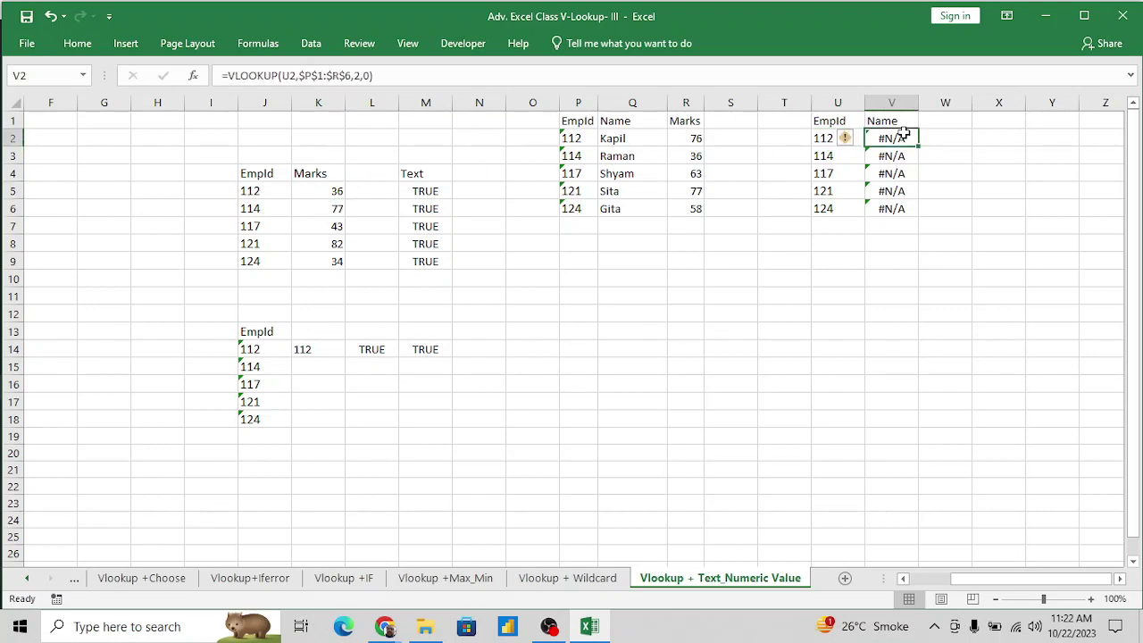
left_click(298, 76)
type("&")
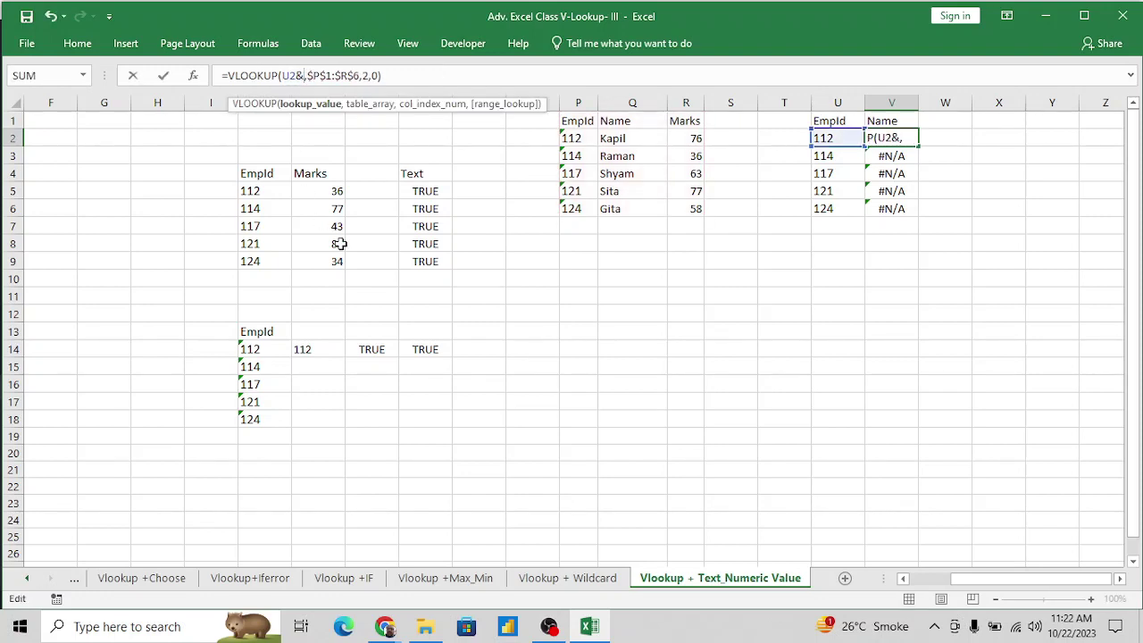
type("\"\"")
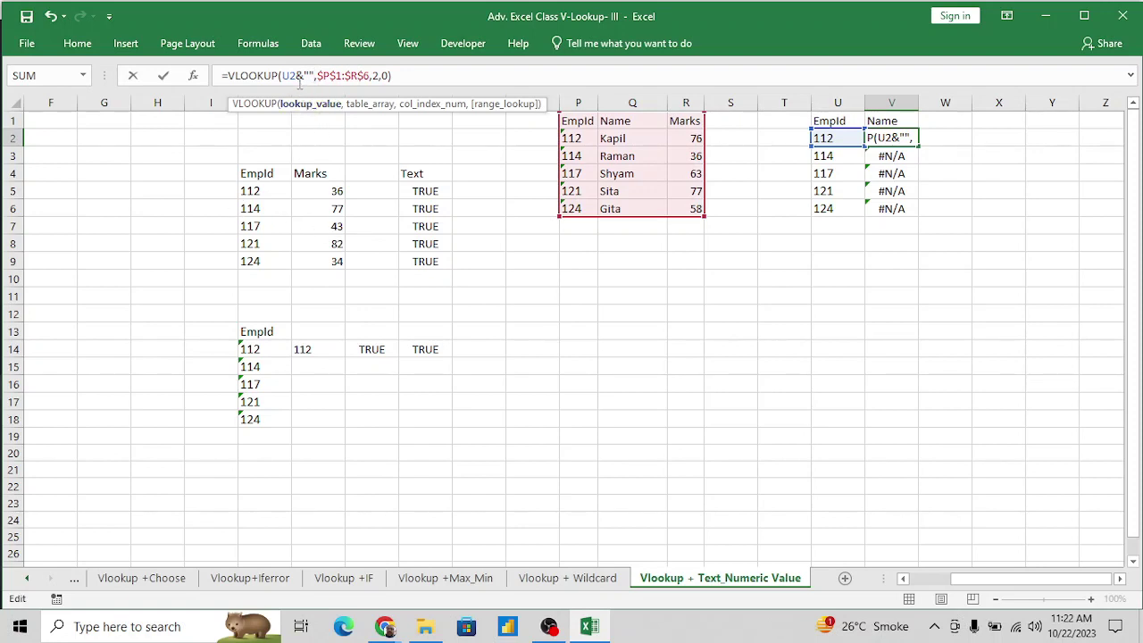
key("ctrl+Return")
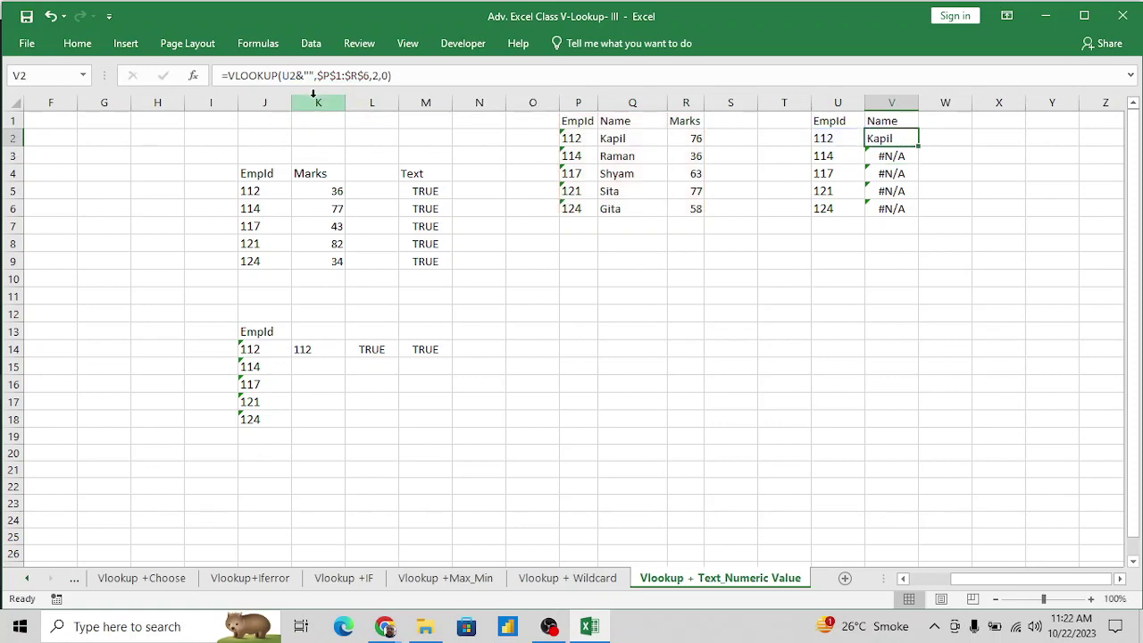
Fill the corrected VLOOKUP from V2 down to V6.
key("shift+Down")
key("shift+Down")
key("shift+Down")
key("shift+Down")
key("ctrl+d")
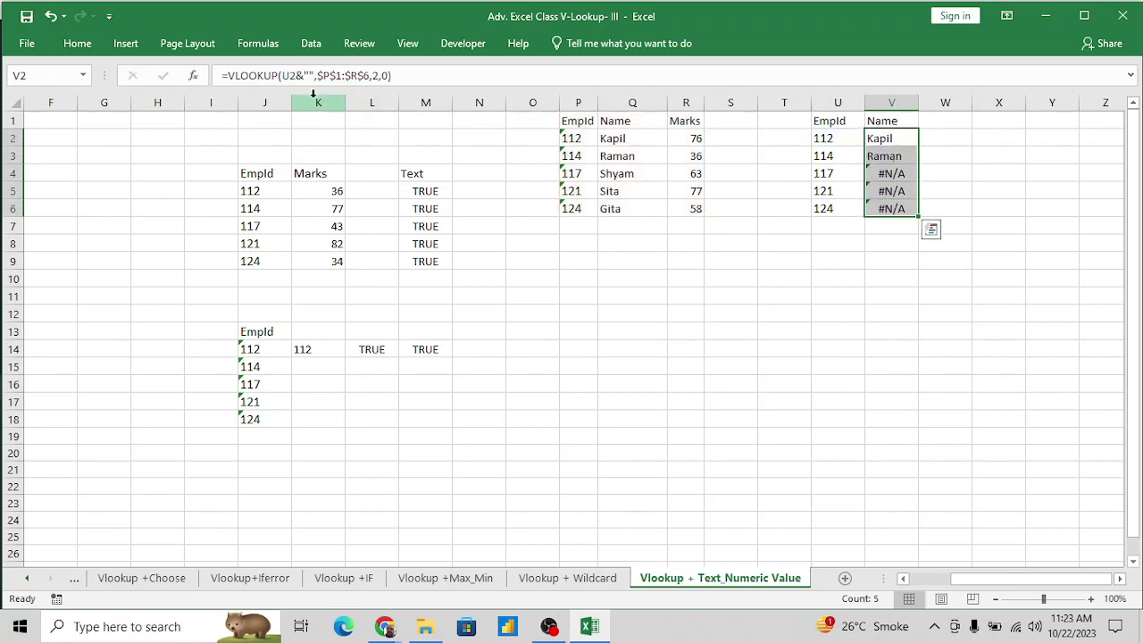
Examine the names returned by the VLOOKUP formulas in V2:V6.
key("Down")
key("Down")
key("Down")
key("Down")
key("Up")
key("Up")
key("Up")
key("Up")
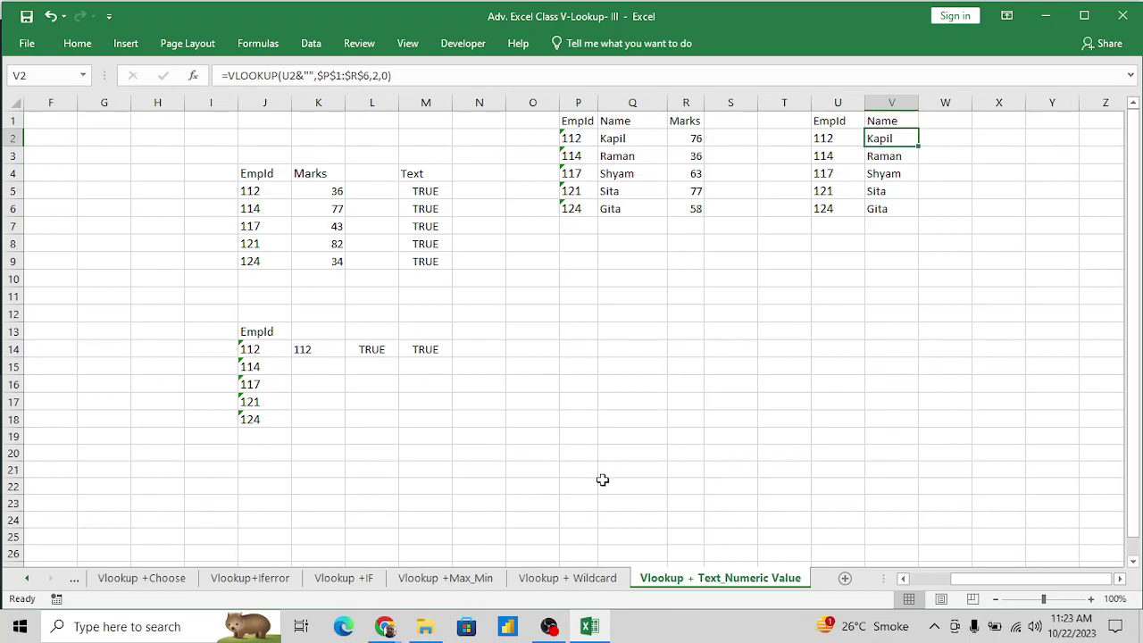
key("Up")
key("Left")
key("Left")
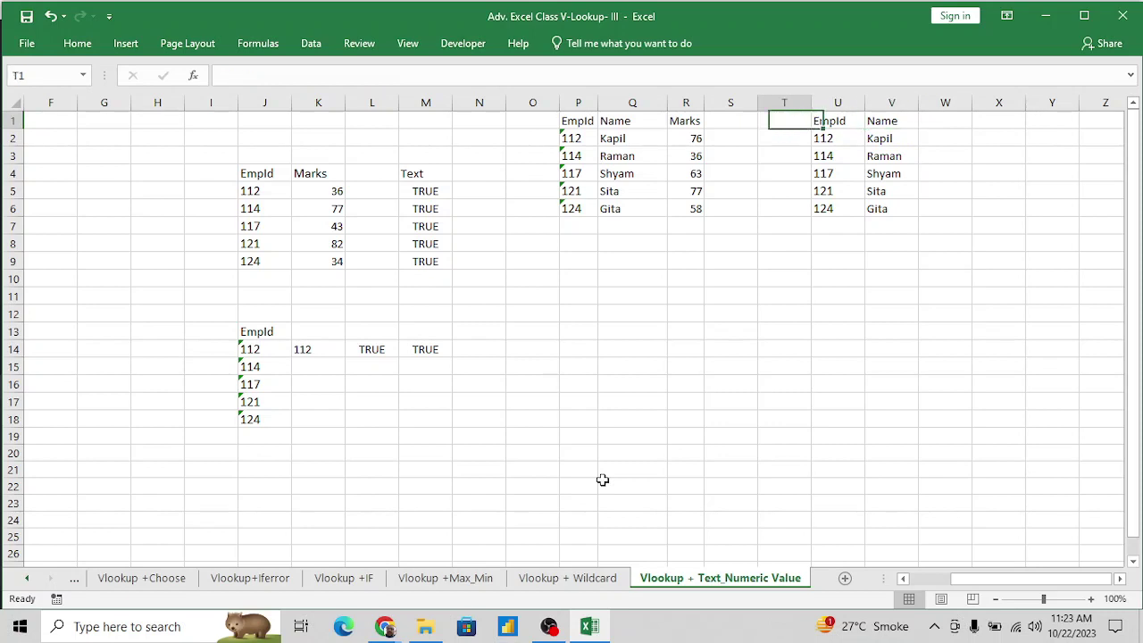
key("Down")
key("Down")
key("Left")
key("Left")
key("Right")
key("Right")
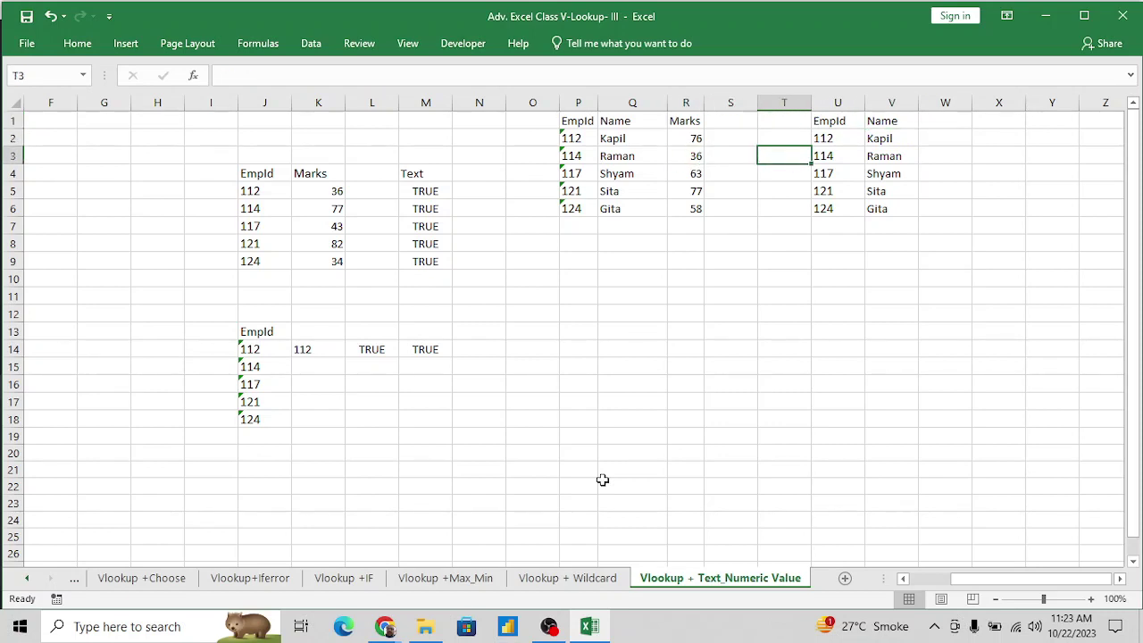
Add a new blank worksheet after the Vlookup + Text_Numeric Value sheet.
left_click(847, 578)
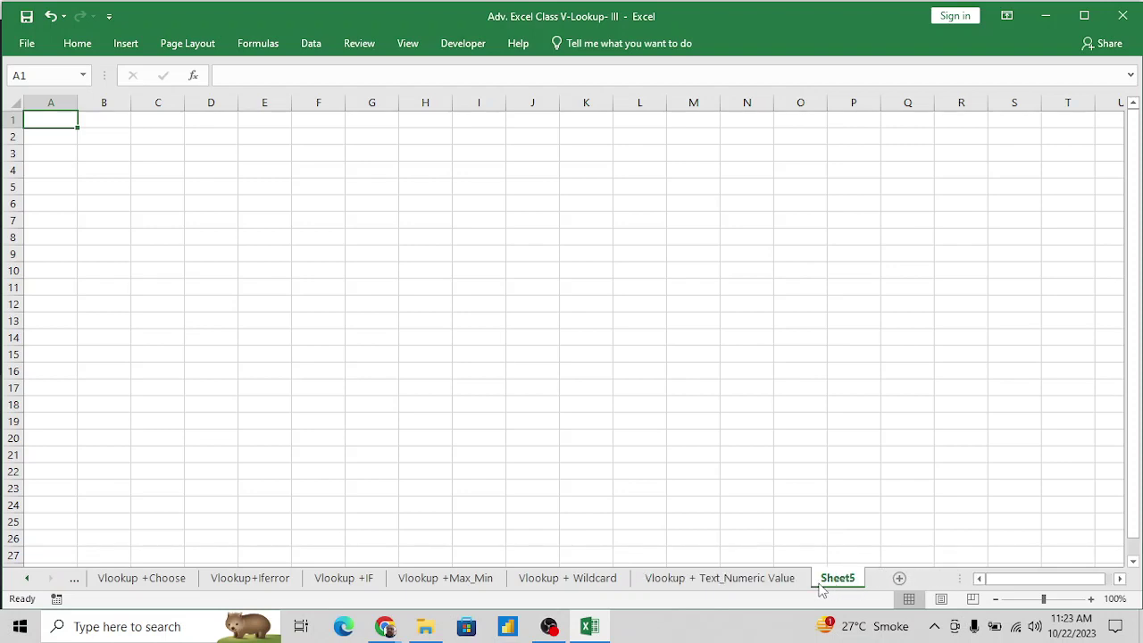
Rename the new blank worksheet as Vlookup+approx match.
double_click(837, 579)
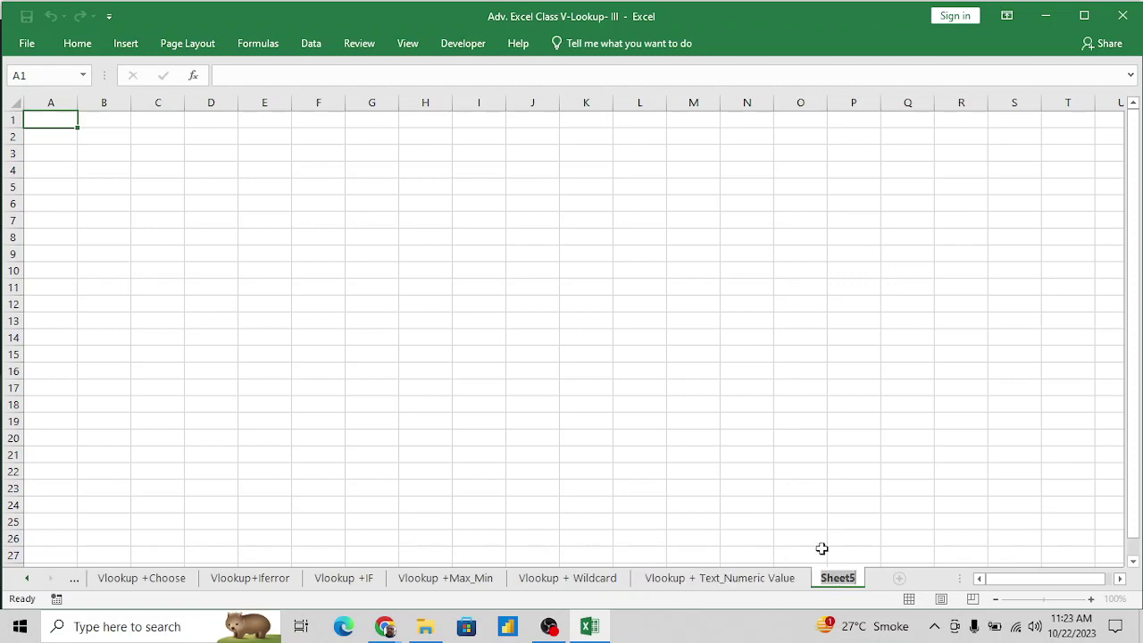
type("Vlookup+ap")
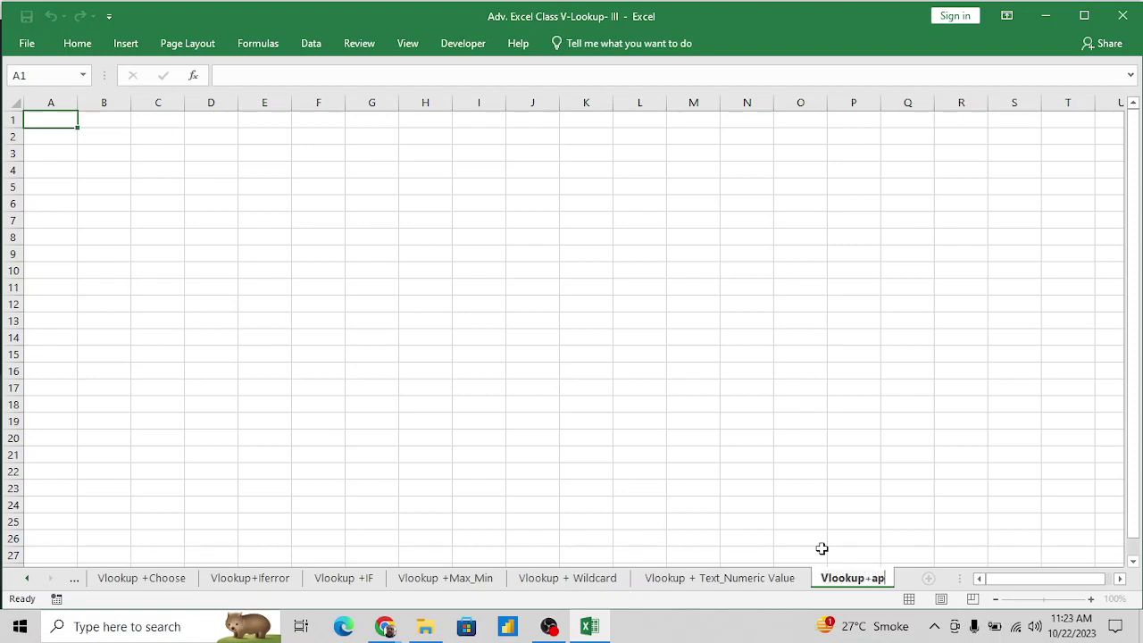
type("prox")
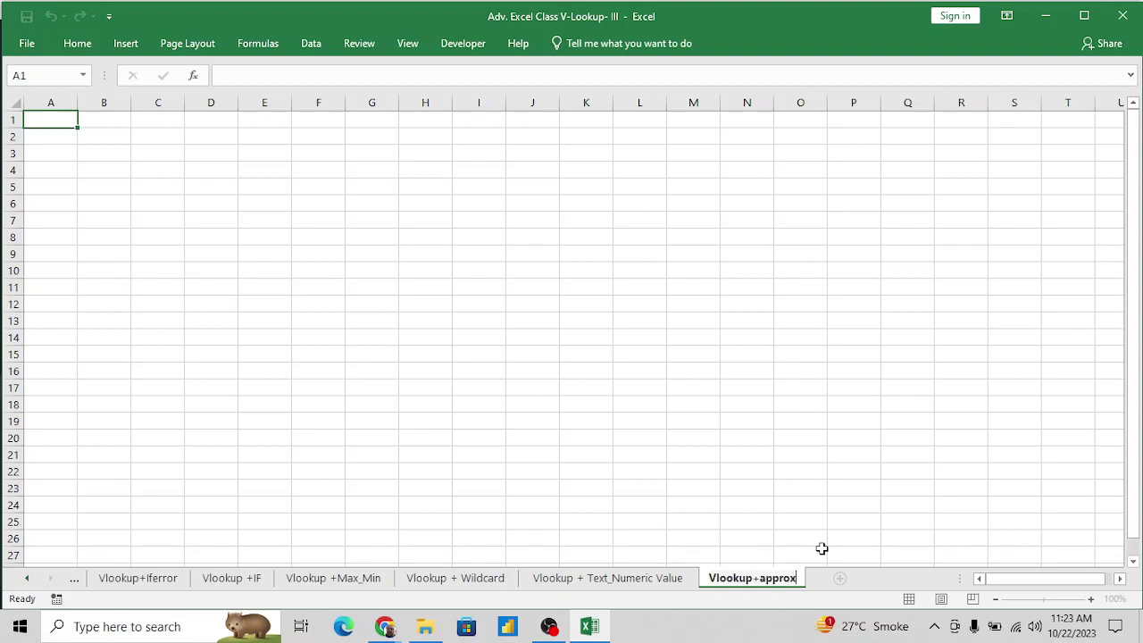
type(" match")
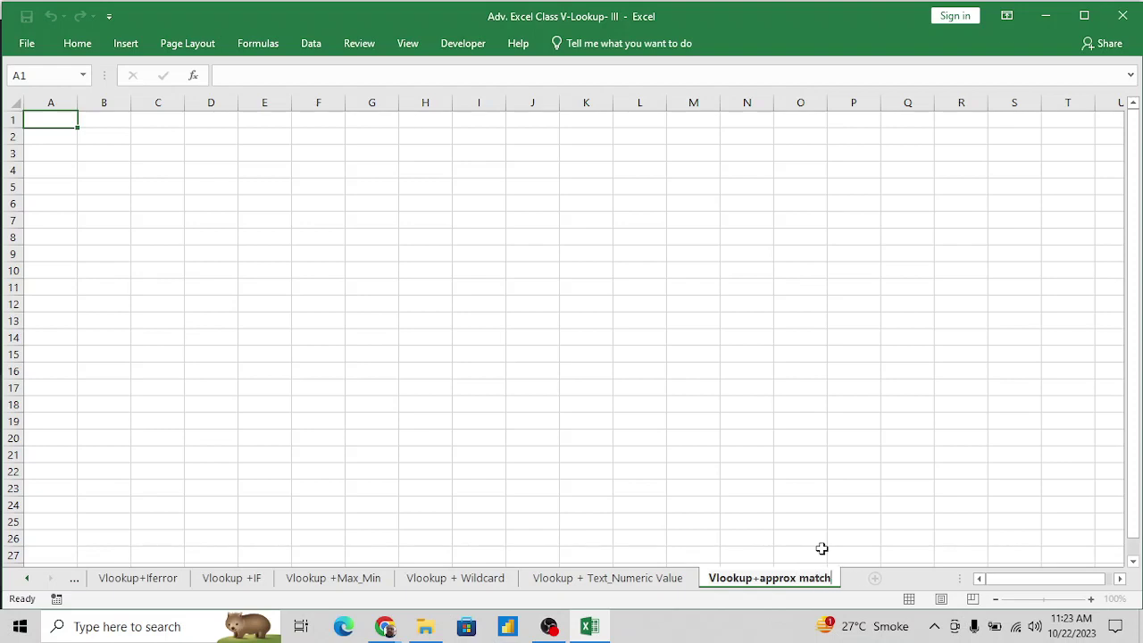
key("Return")
Start a VLOOKUP formula in D3 with C3 as the lookup value.
key("Right")
key("Right")
key("Right")
key("Down")
key("Down")
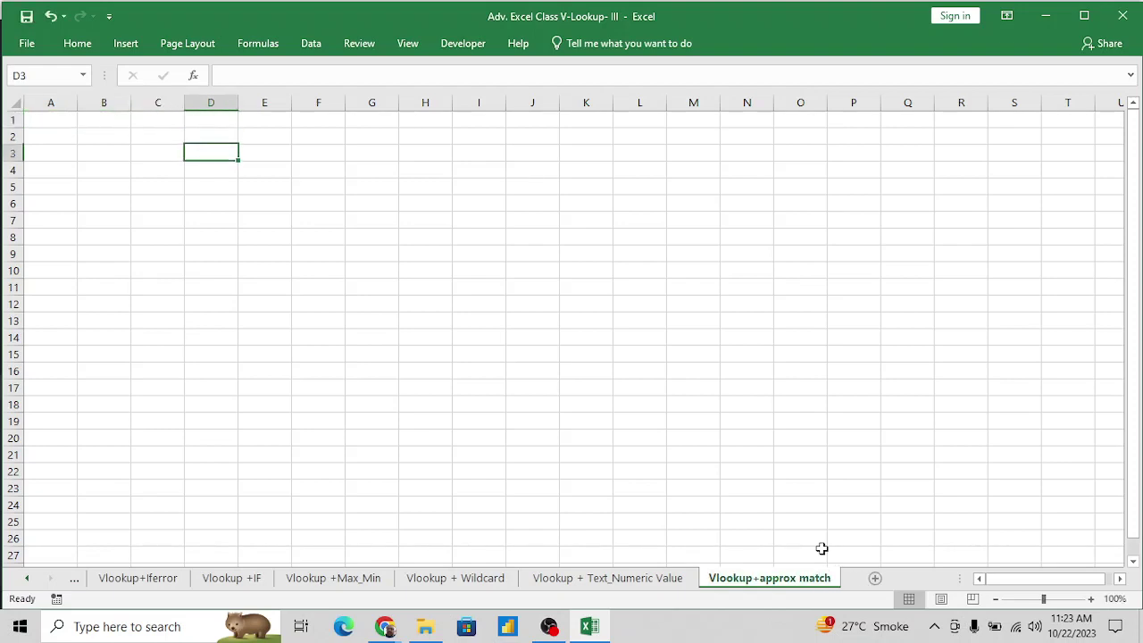
type("=vl")
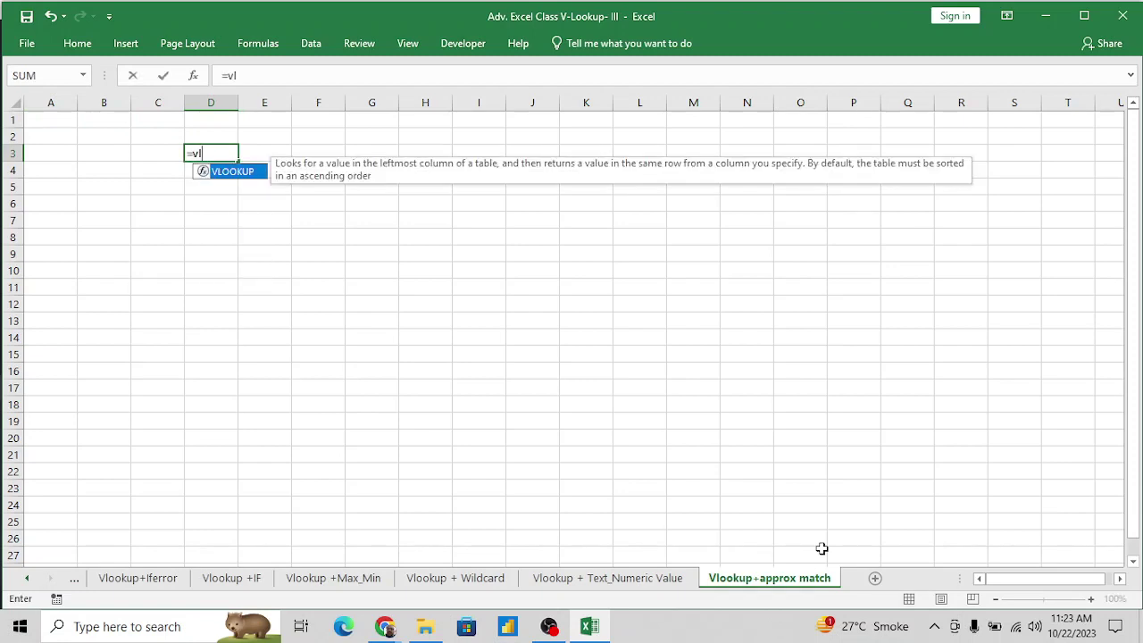
key("Tab")
key("Left")
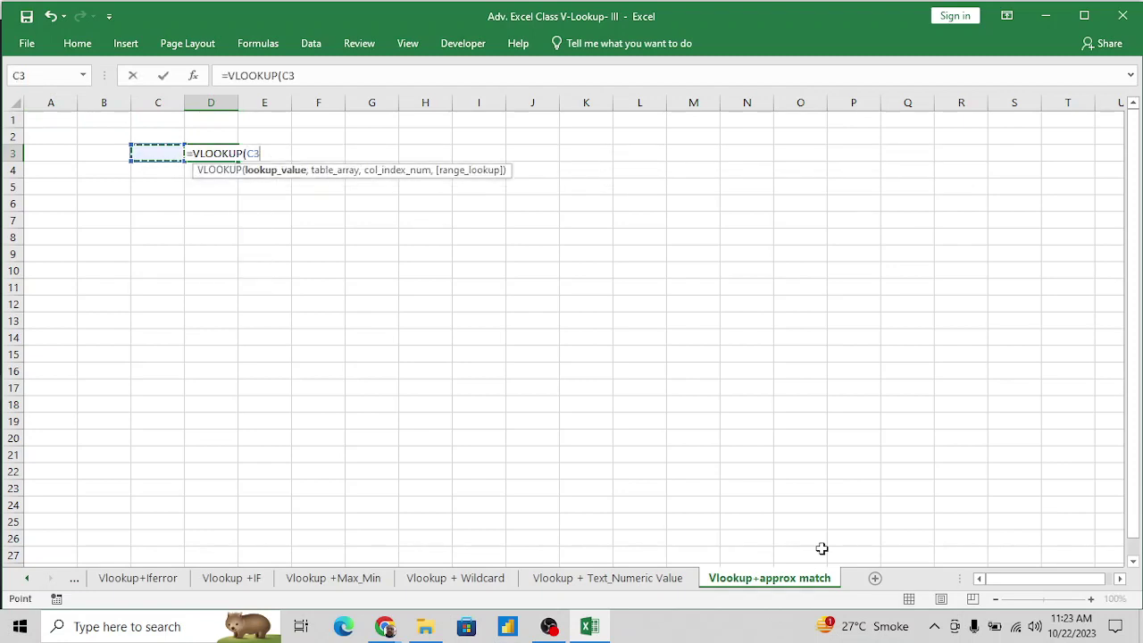
type(",")
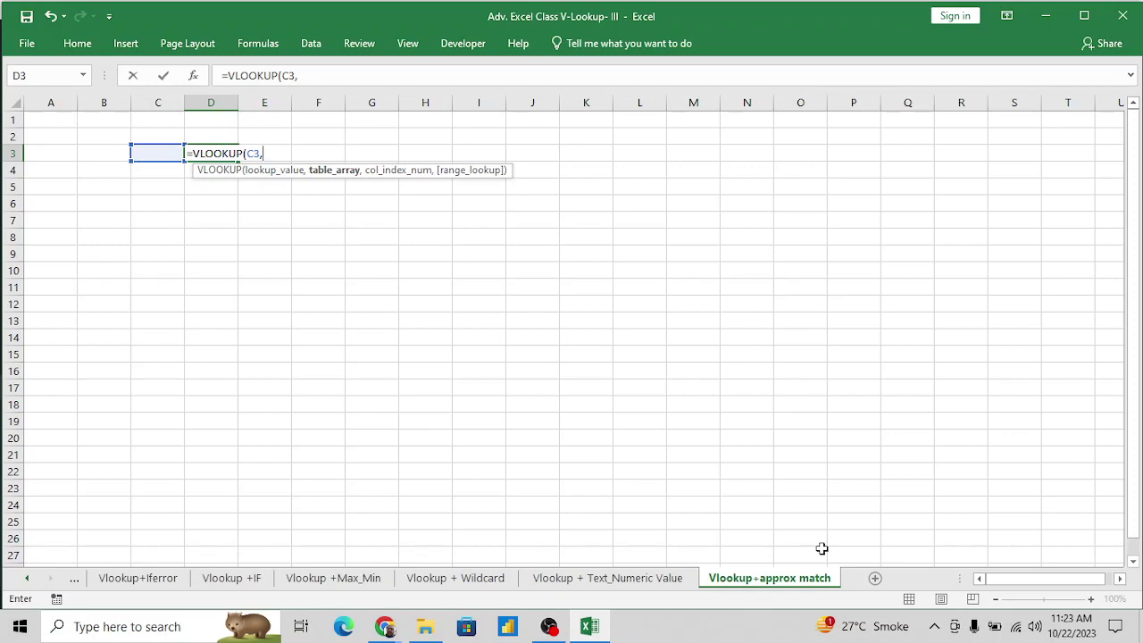
Add A3:B6 as the table array and 2 as the column index in the D3 VLOOKUP.
key("Left")
key("Left")
key("Left")
key("shift+Right")
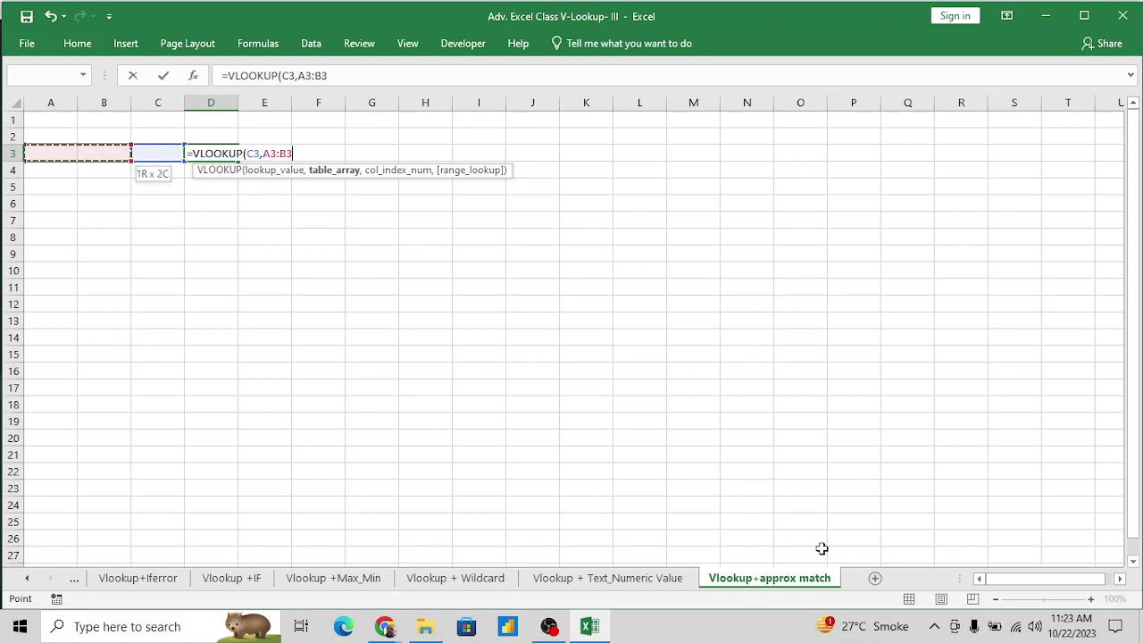
key("shift+Down")
key("shift+Down")
key("shift+Down")
type(",")
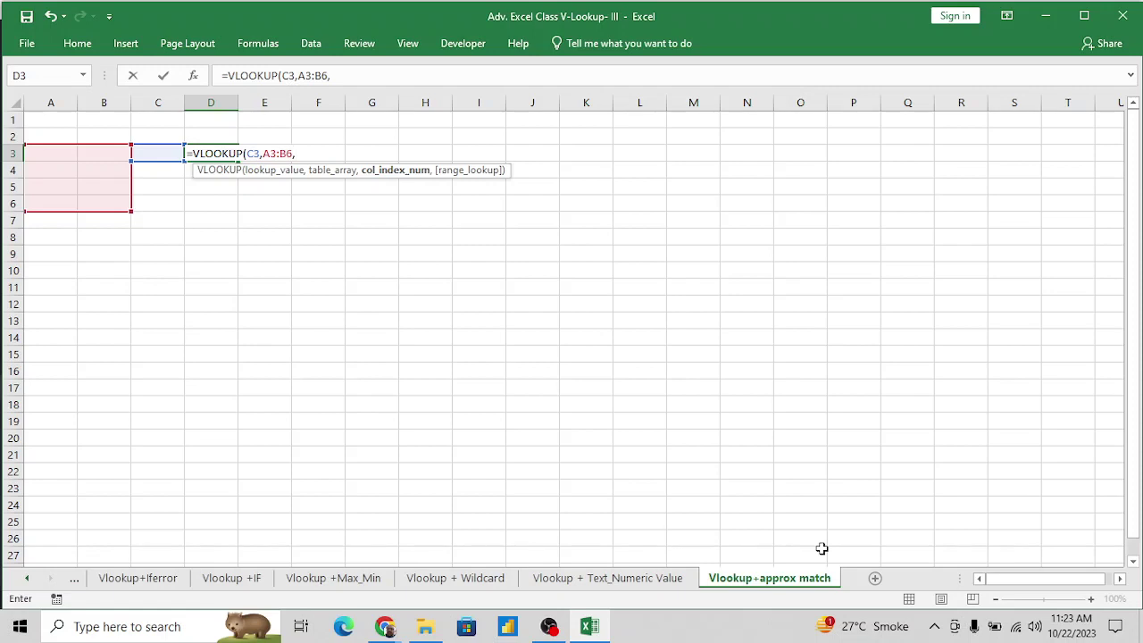
type("2,")
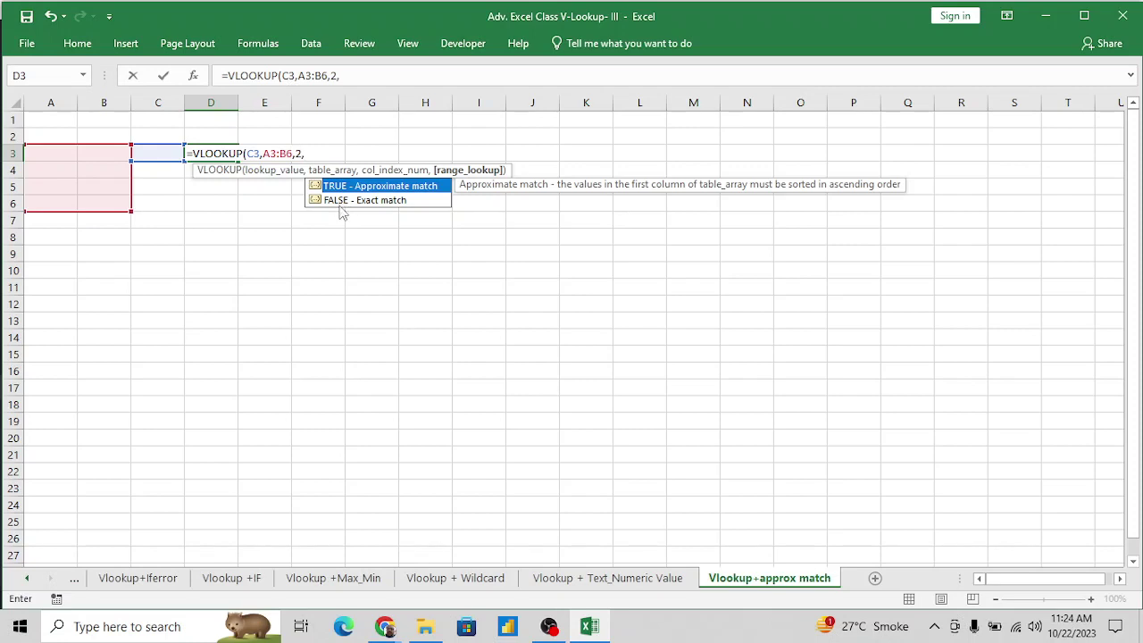
Switch to Google Meet, admit the waiting participant to the call, and return to Excel.
left_click(399, 628)
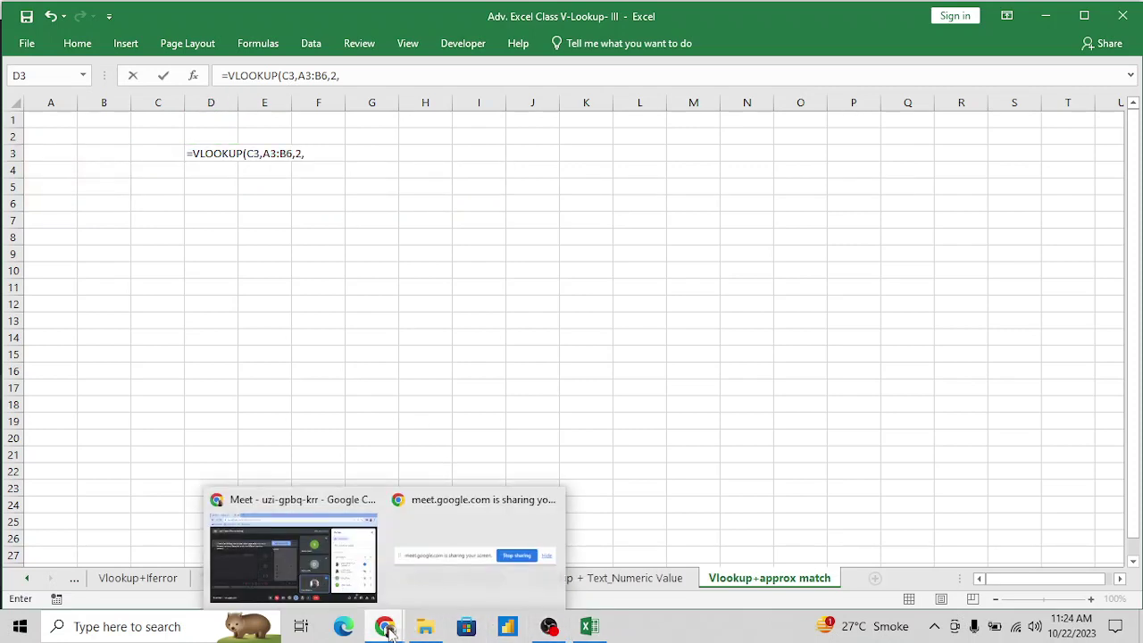
left_click(359, 585)
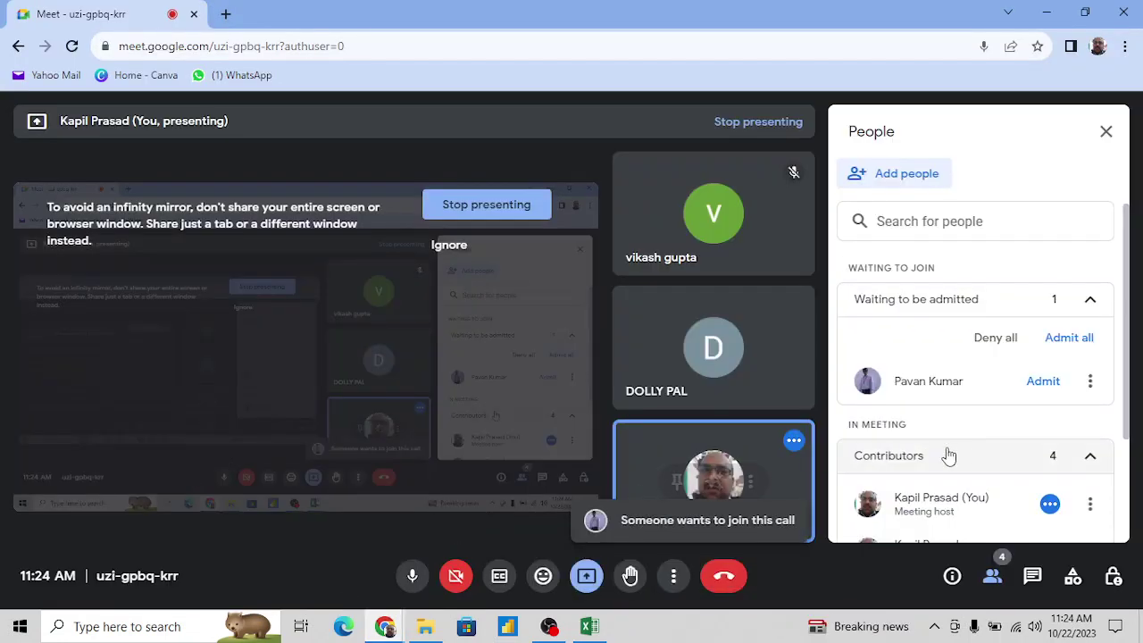
left_click(1047, 386)
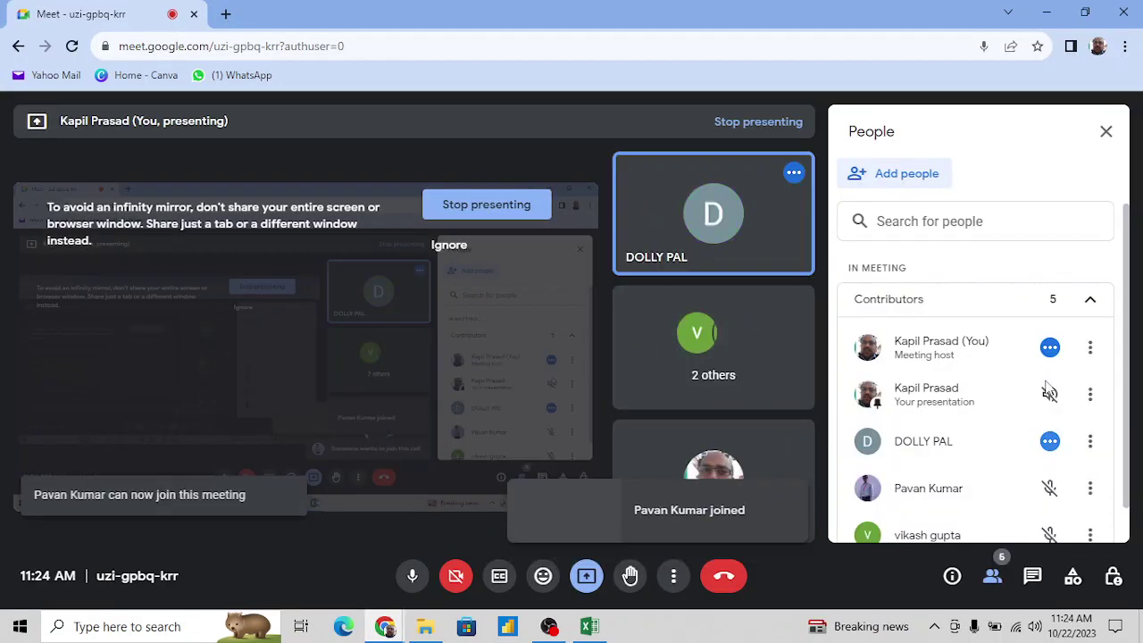
key("alt+Tab")
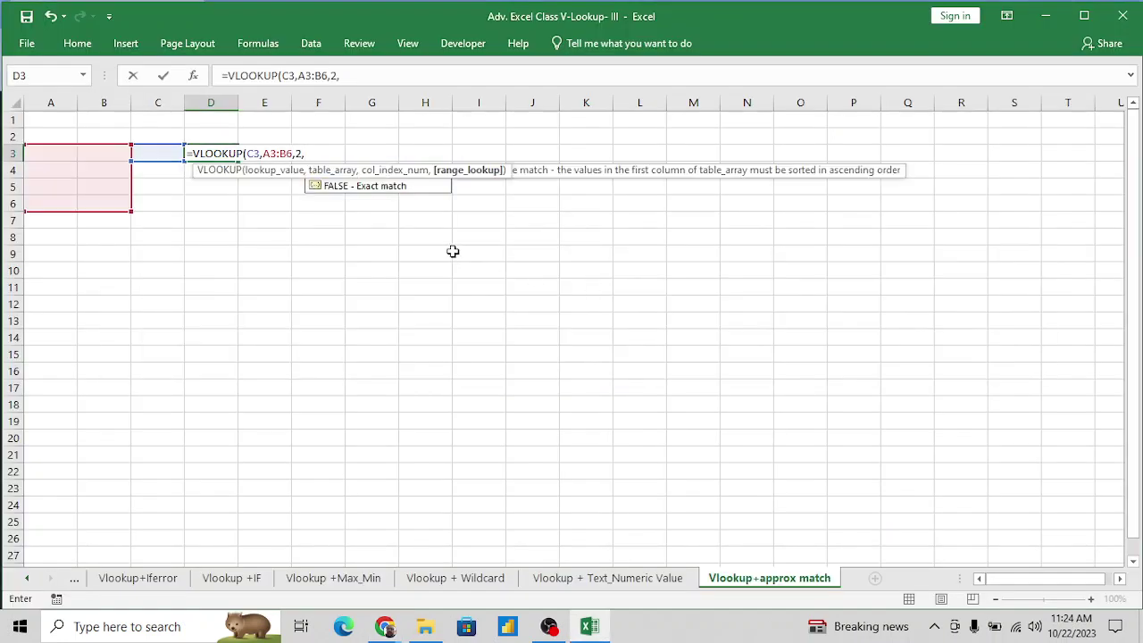
Complete the VLOOKUP in D3 with FALSE for an exact match.
type("0")
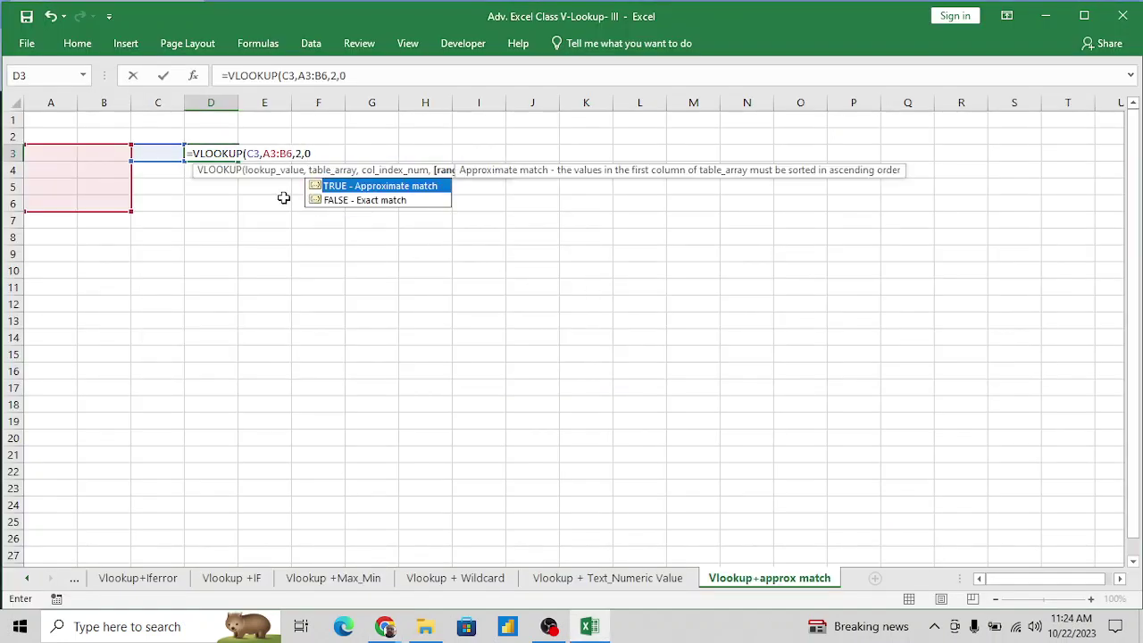
key("Down")
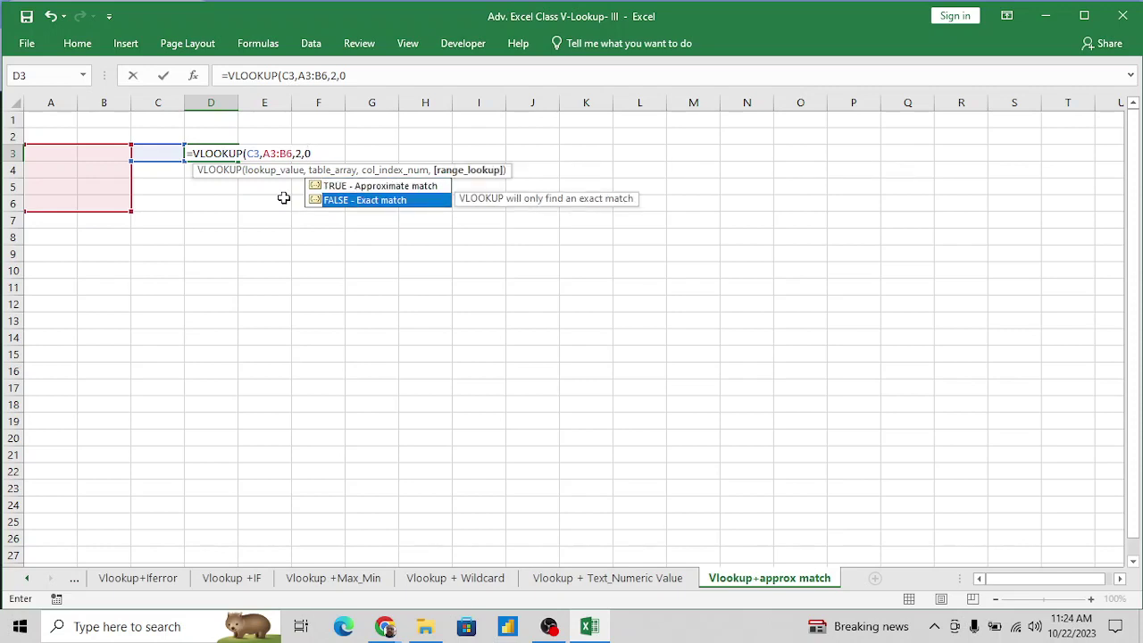
key("Tab")
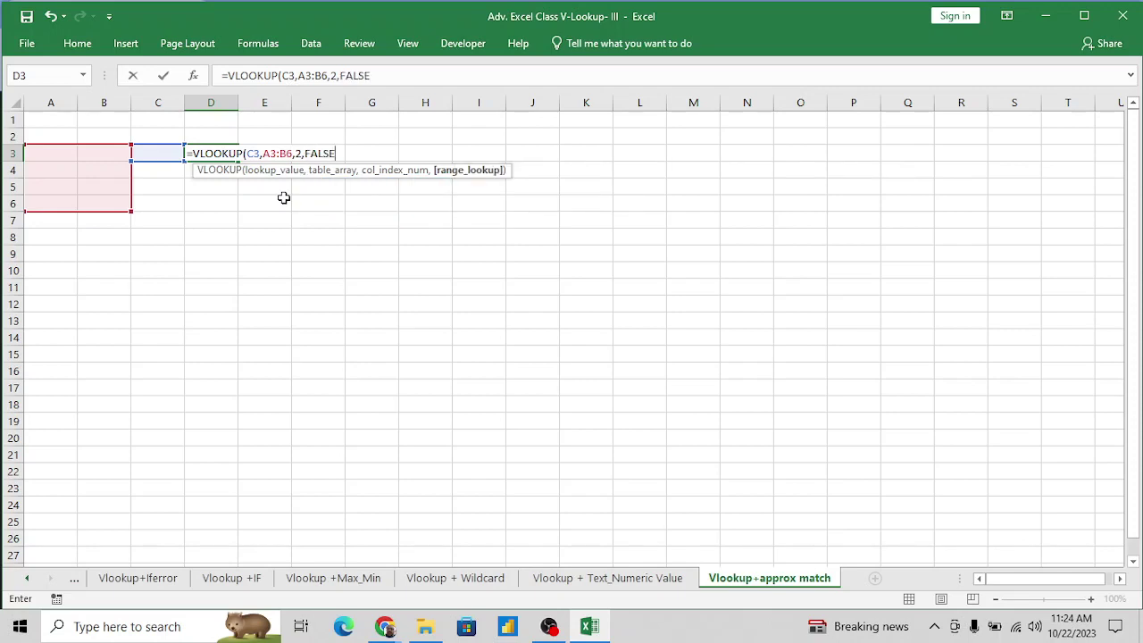
key("Return")
key("Up")
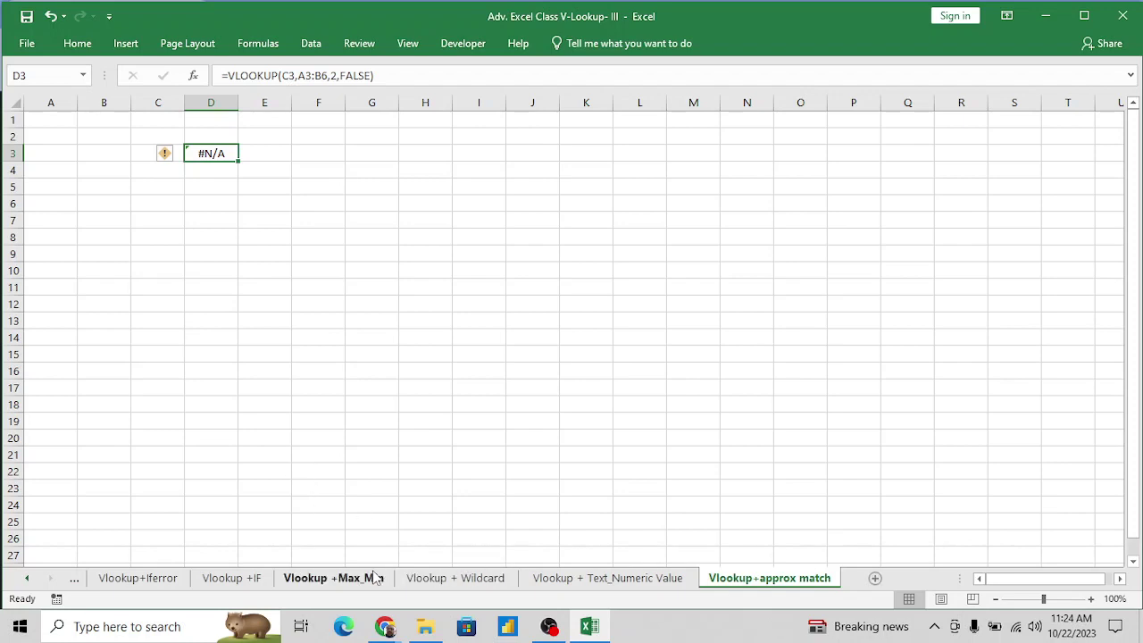
Look through the data on the Text_Numeric Value, Wildcard and Max_Min sheets.
left_click(547, 579)
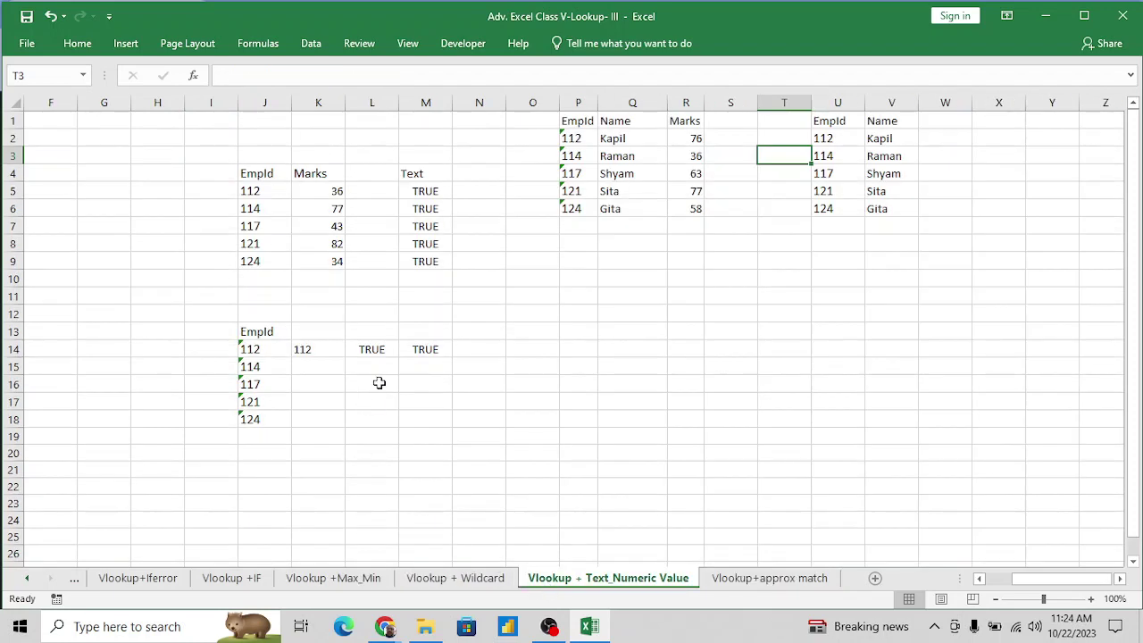
left_click(456, 578)
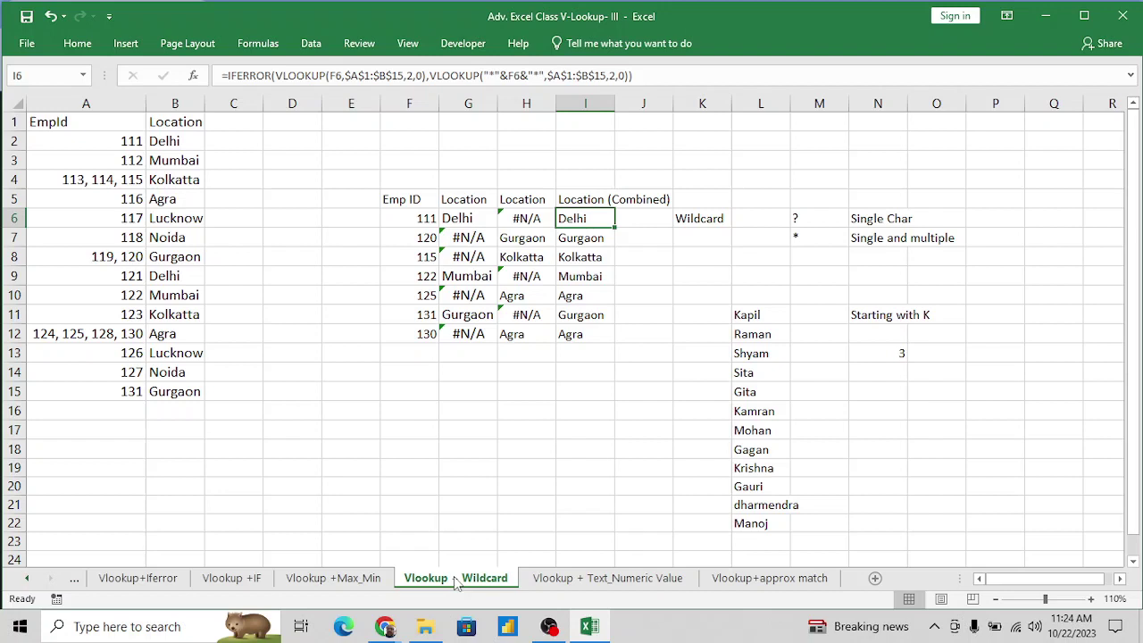
left_click(161, 358)
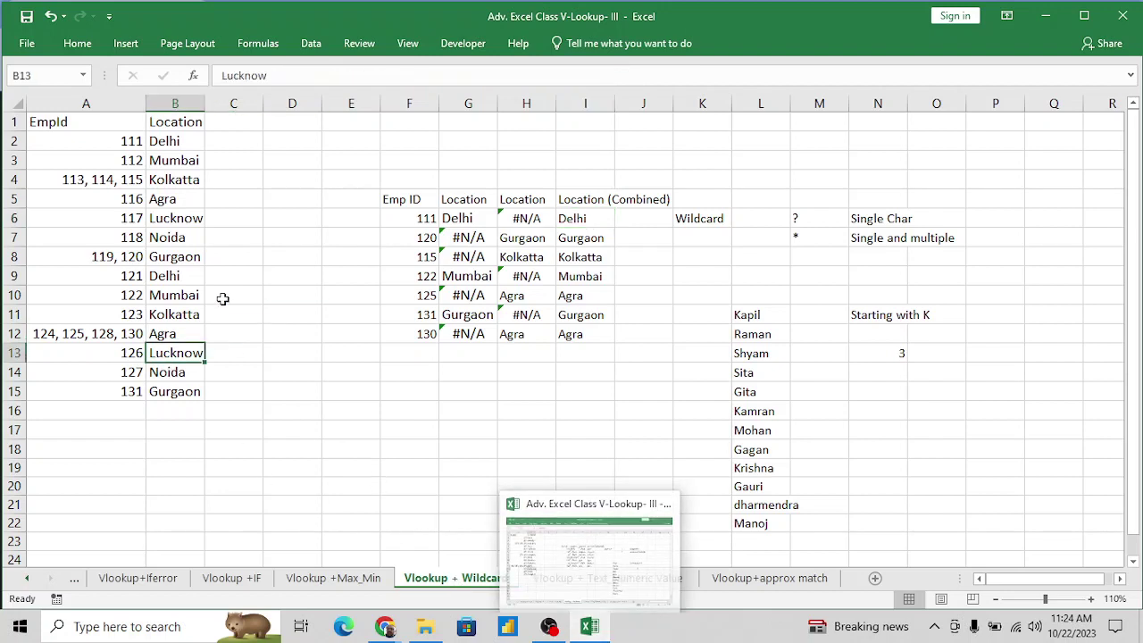
left_click(349, 580)
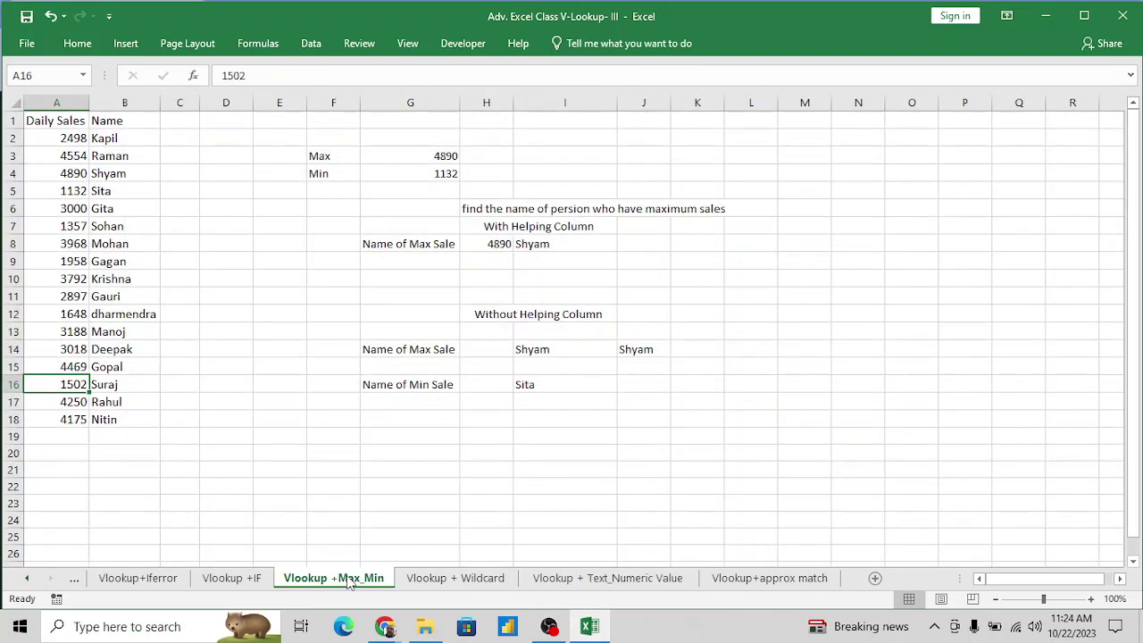
Switch to Google Meet, mute the unmuted participant for everyone, and return to Excel.
key("alt+Tab")
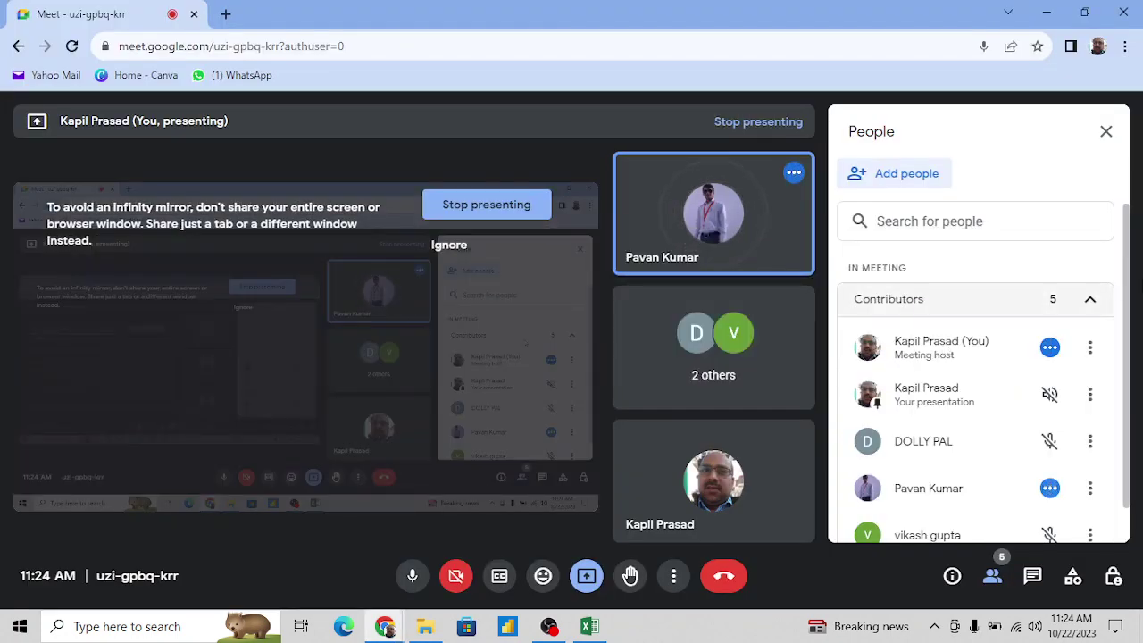
left_click(1050, 490)
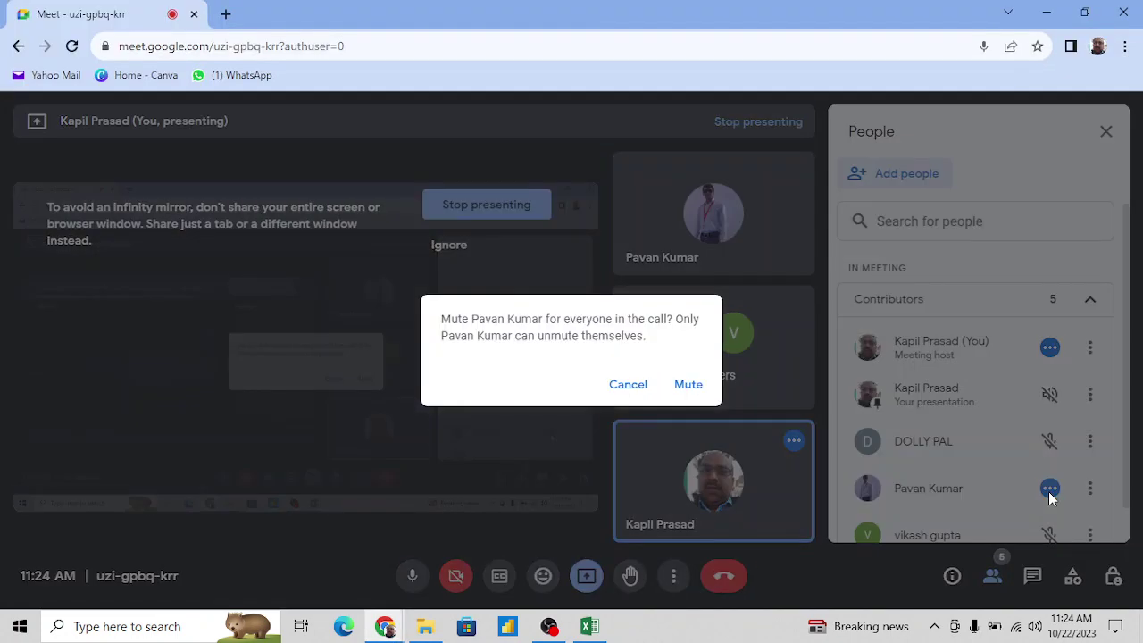
left_click(687, 385)
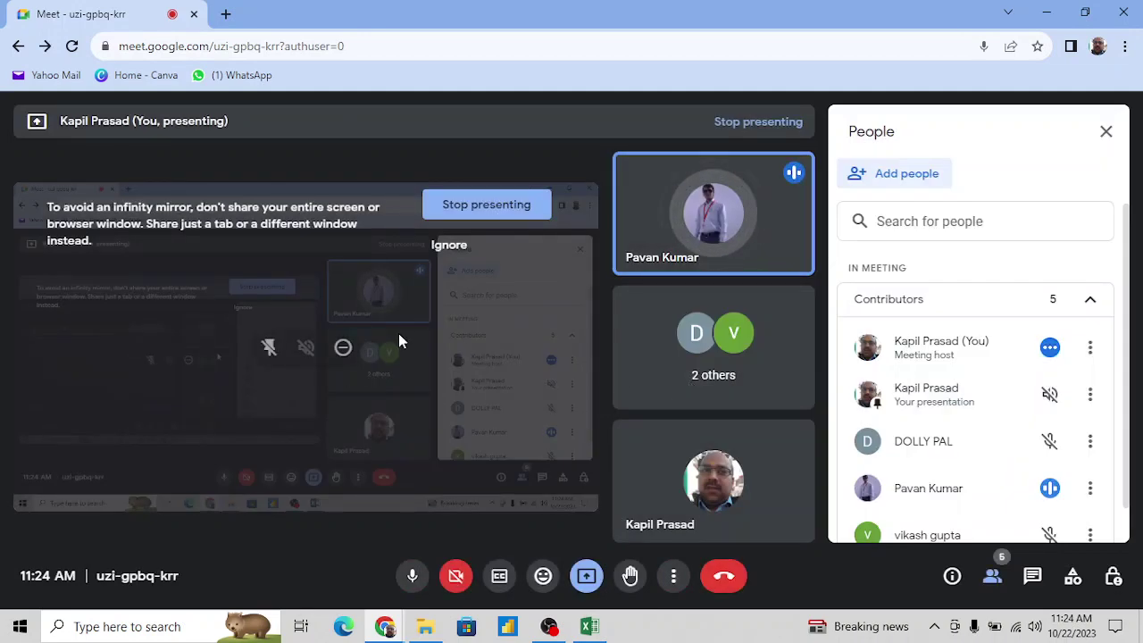
key("alt+Tab")
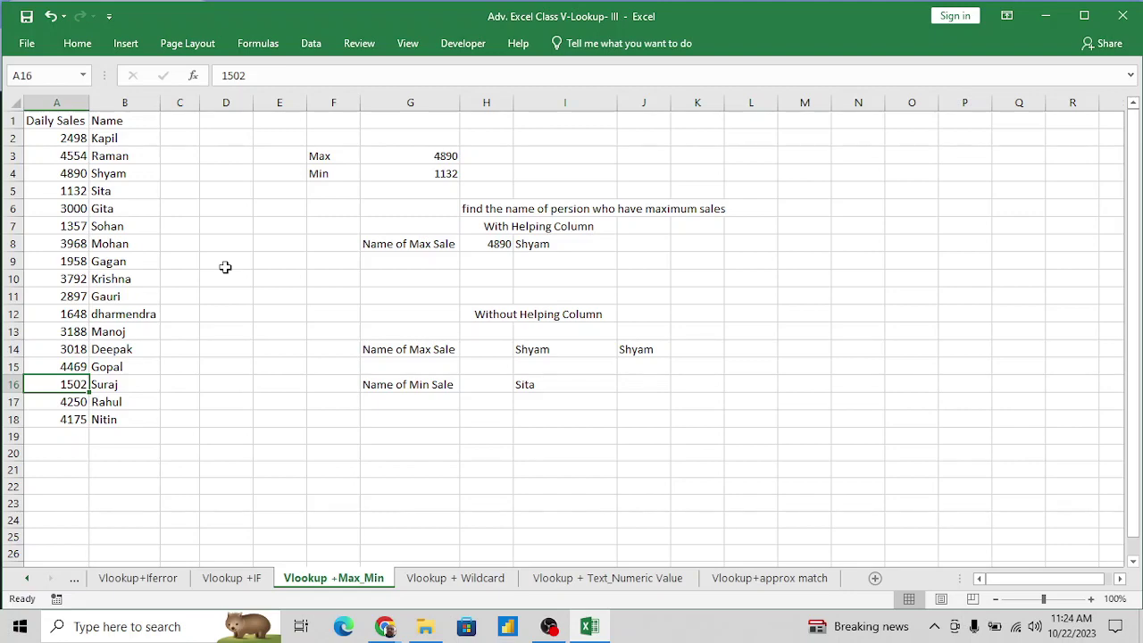
Select the EmpId, Name and Sales table in A1:C18 on the Vlookup+Iferror sheet.
left_click(96, 225)
key("ctrl+Page_Up")
key("ctrl+Page_Up")
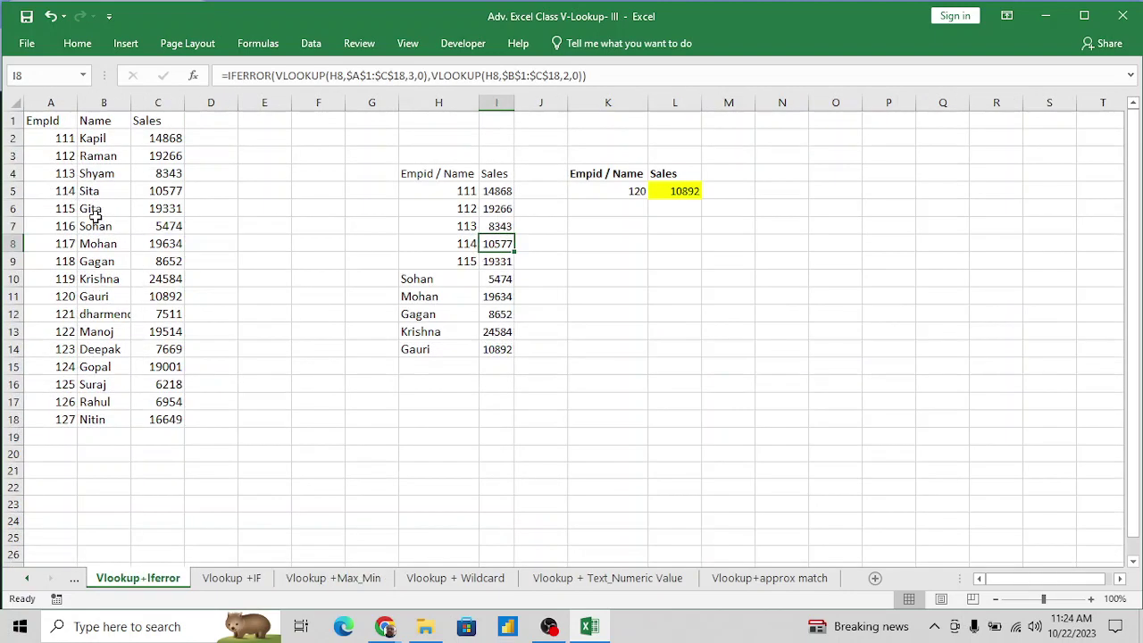
key("ctrl+Left")
key("ctrl+Left")
key("ctrl+Left")
key("ctrl+Up")
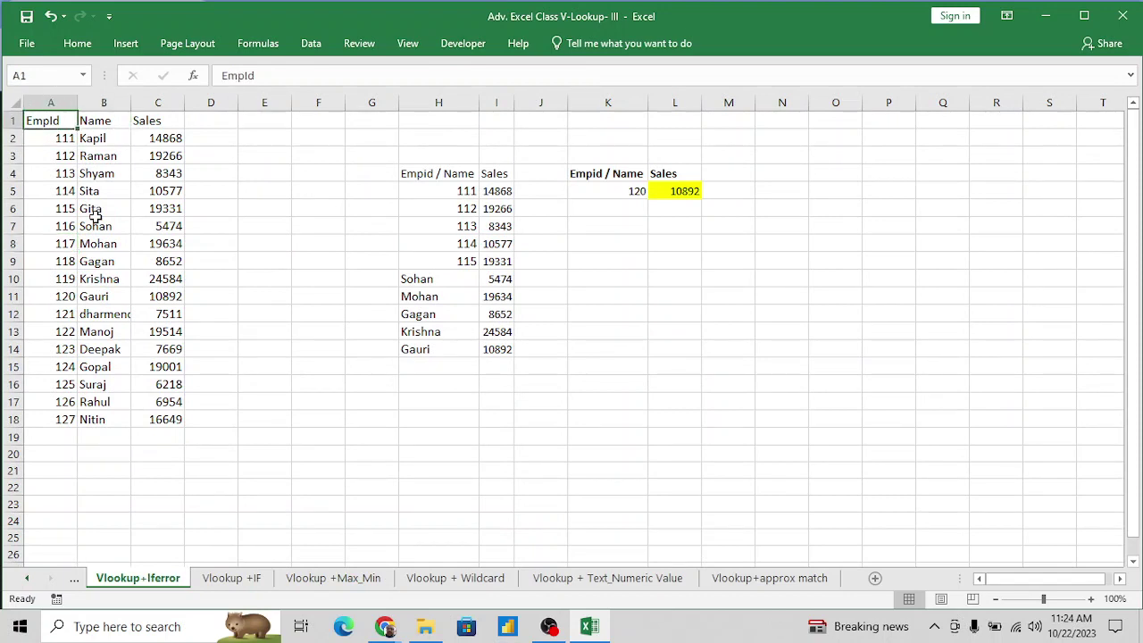
key("shift+Right")
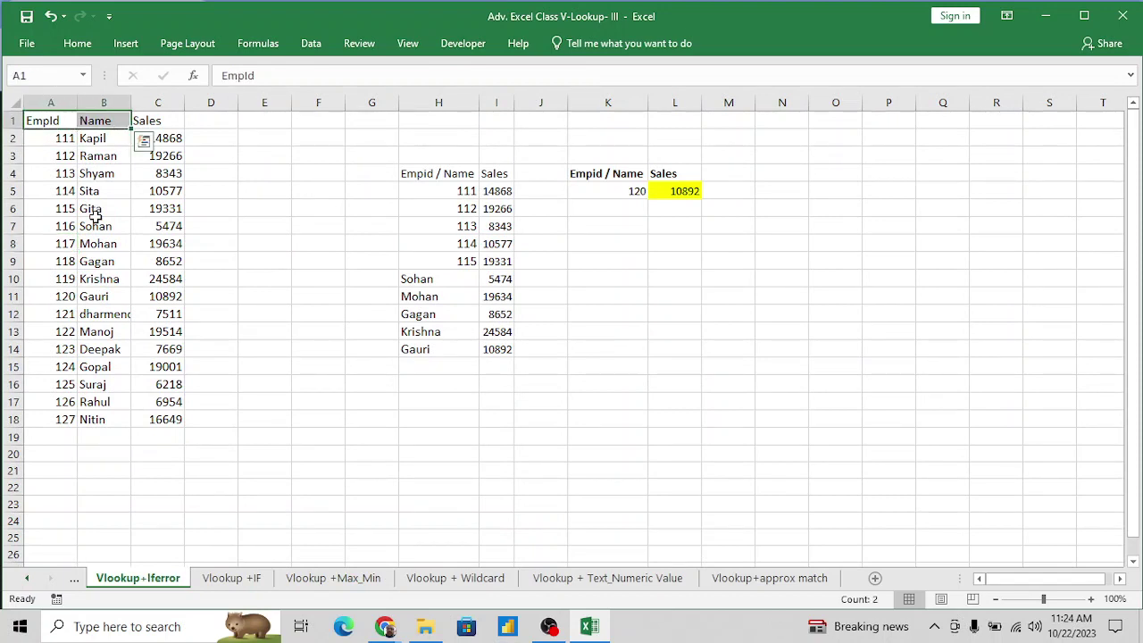
key("shift+Right")
key("ctrl+shift+Down")
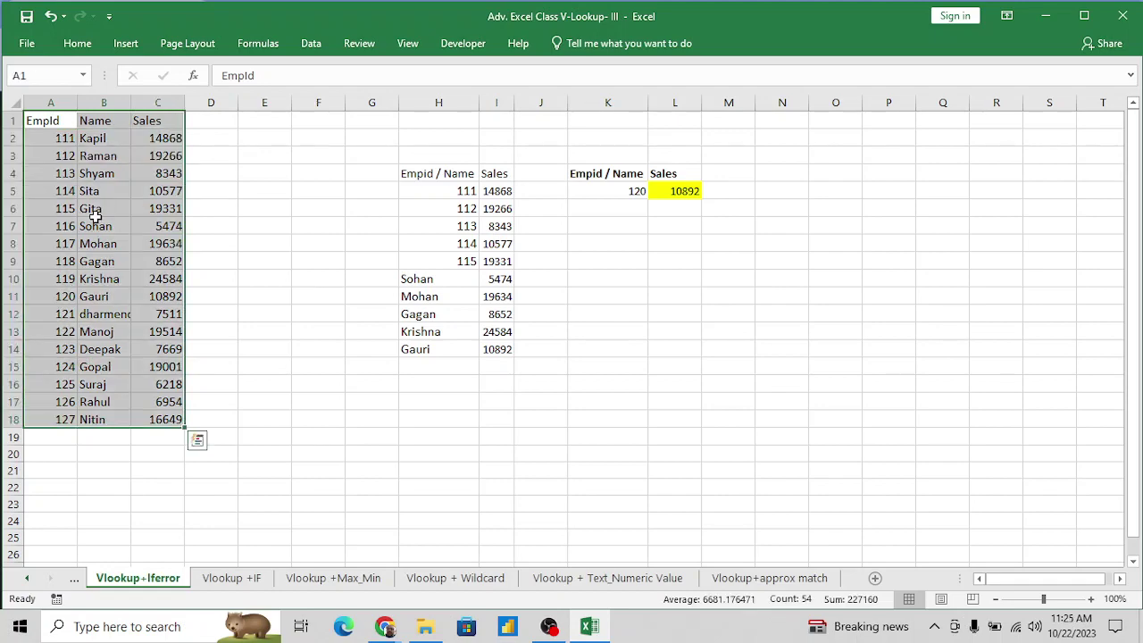
Delete the VLOOKUP formula from D3 on the Vlookup+approx match sheet.
key("ctrl+Page_Down")
key("ctrl+Page_Down")
key("ctrl+Page_Down")
key("ctrl+Page_Down")
key("ctrl+Page_Down")
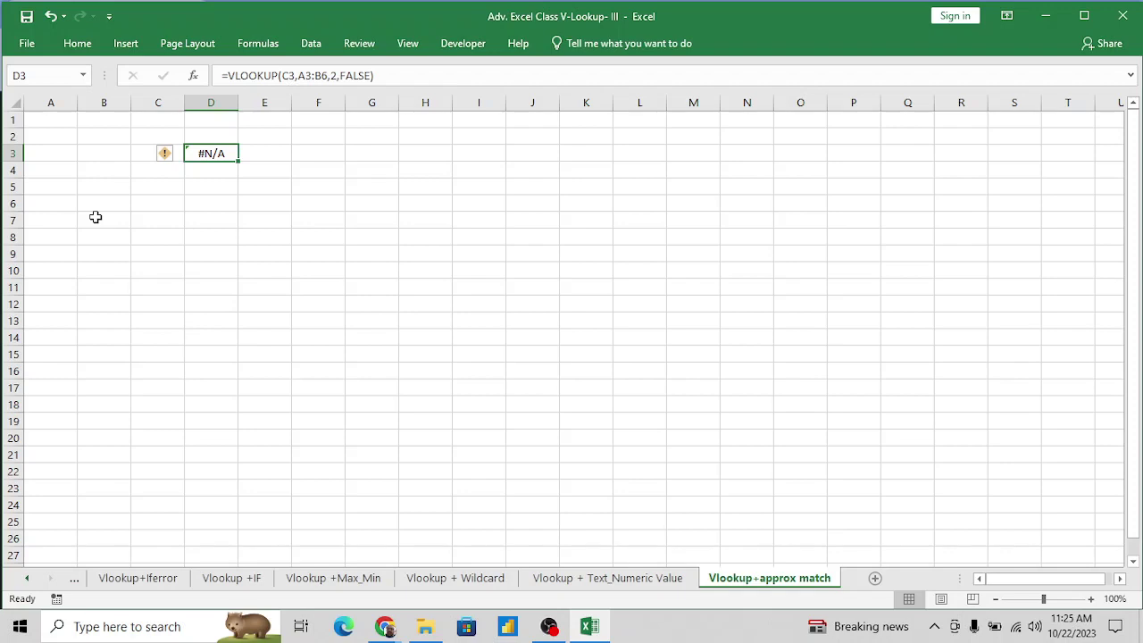
key("Up")
key("Up")
key("Down")
key("Down")
key("Delete")
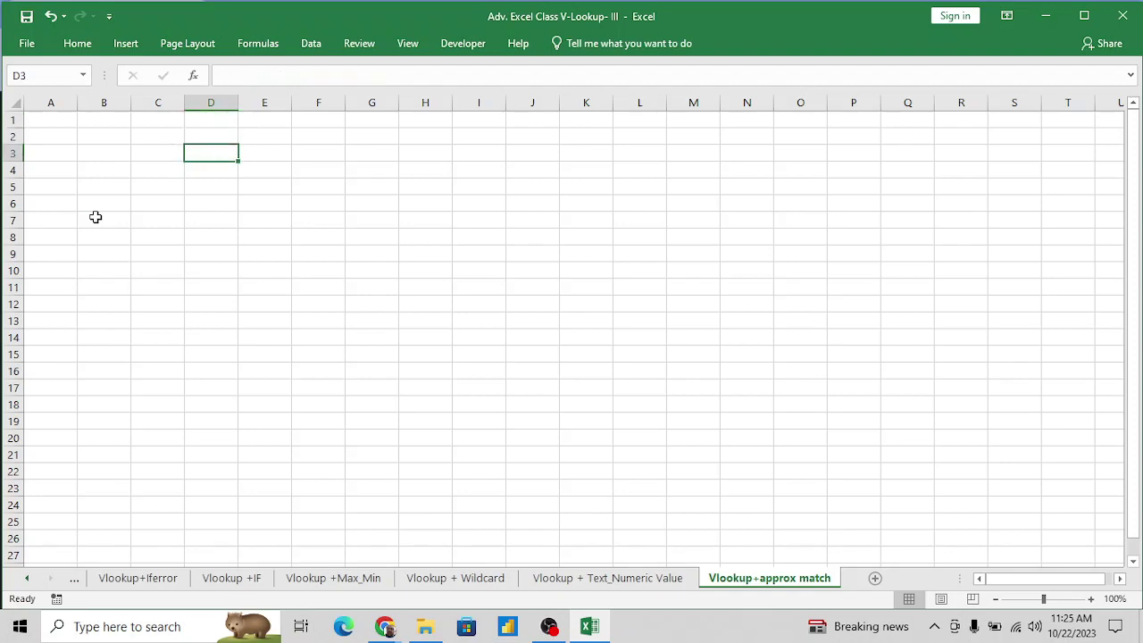
Move the selection to cell A1 of the Vlookup+approx match sheet.
key("Left")
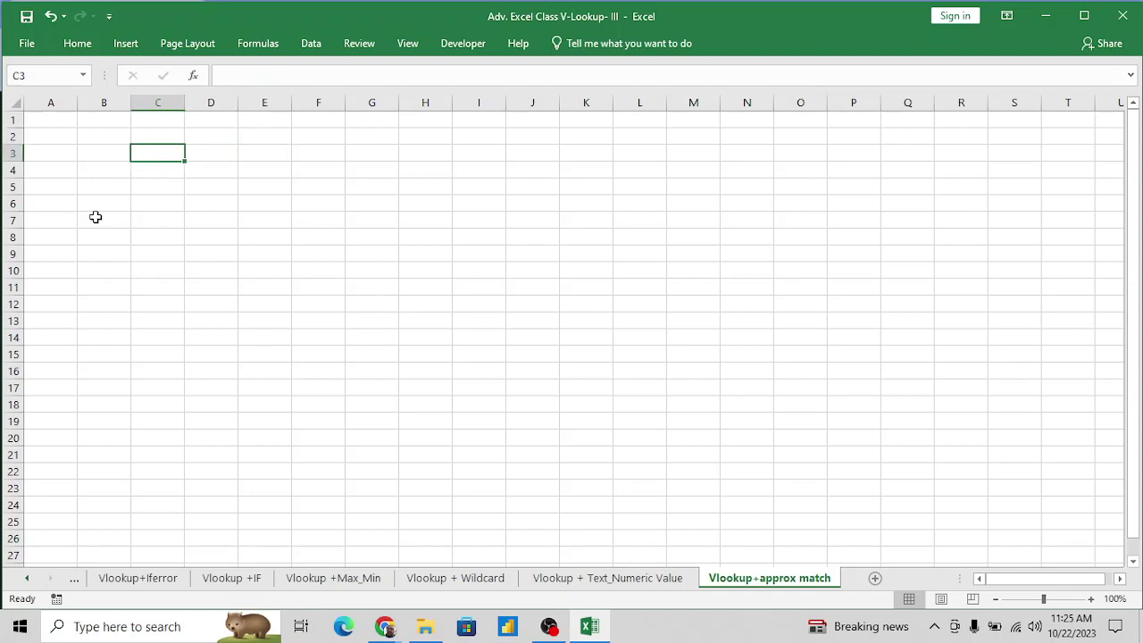
key("Right")
key("Right")
key("Up")
key("Up")
key("ctrl+Home")
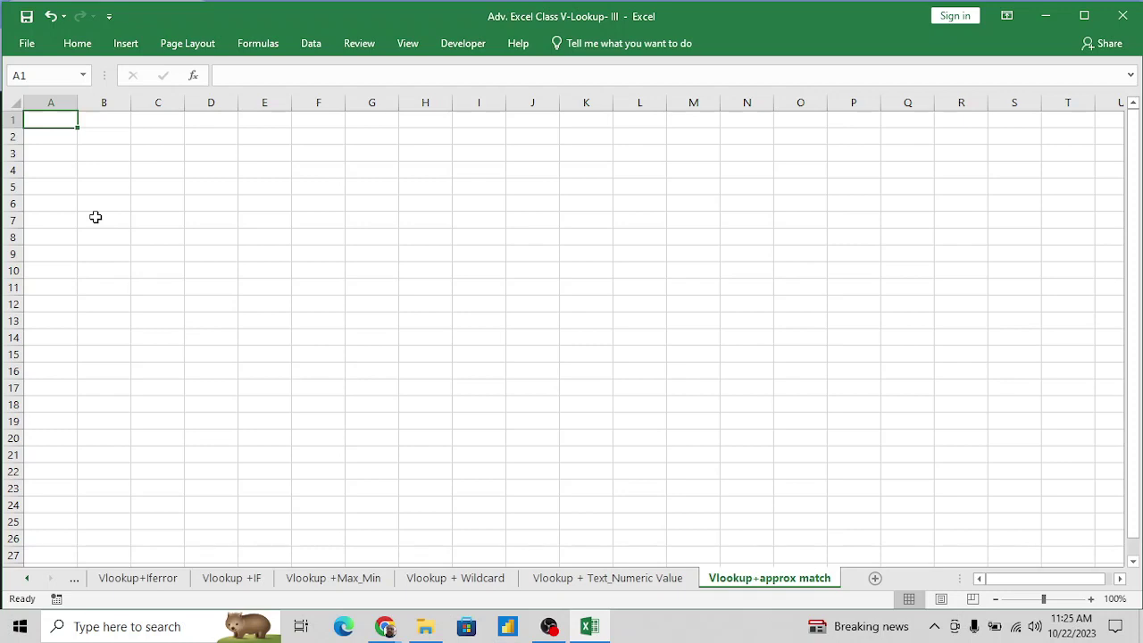
key("Down")
key("Down")
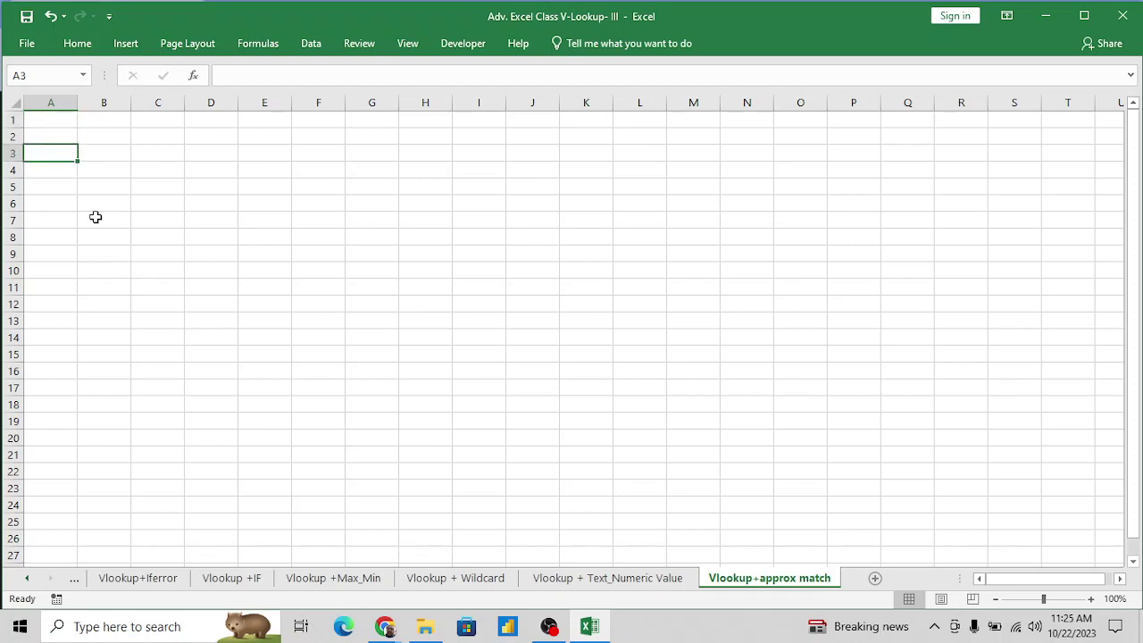
key("Up")
key("Up")
key("Down")
key("Down")
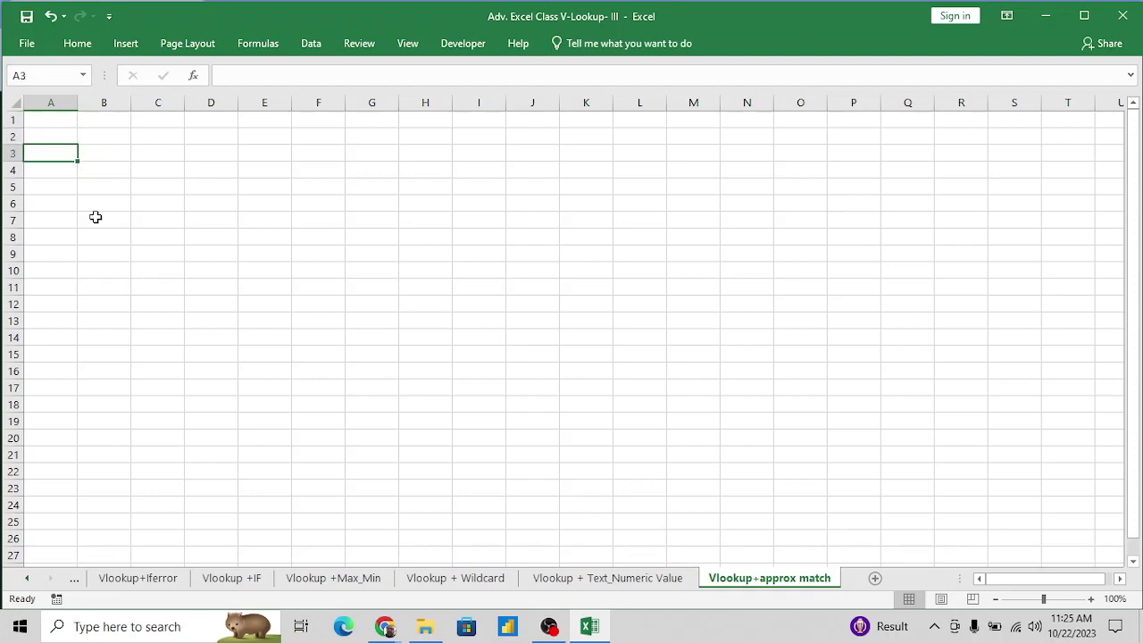
Enter the column headers Marks in I3 and Range in J3 on the Vlookup+approx match sheet.
key("Right")
key("Right")
key("Right")
key("Right")
key("Right")
key("Right")
key("Right")
key("Right")
key("Right")
key("Up")
key("Up")
key("Down")
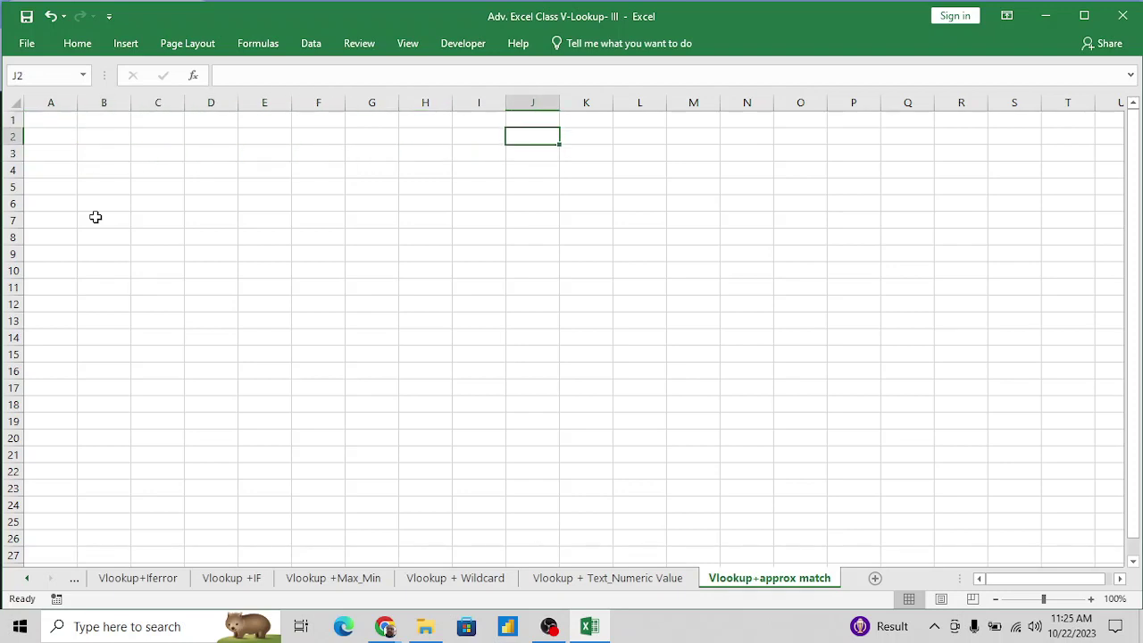
key("Down")
key("Left")
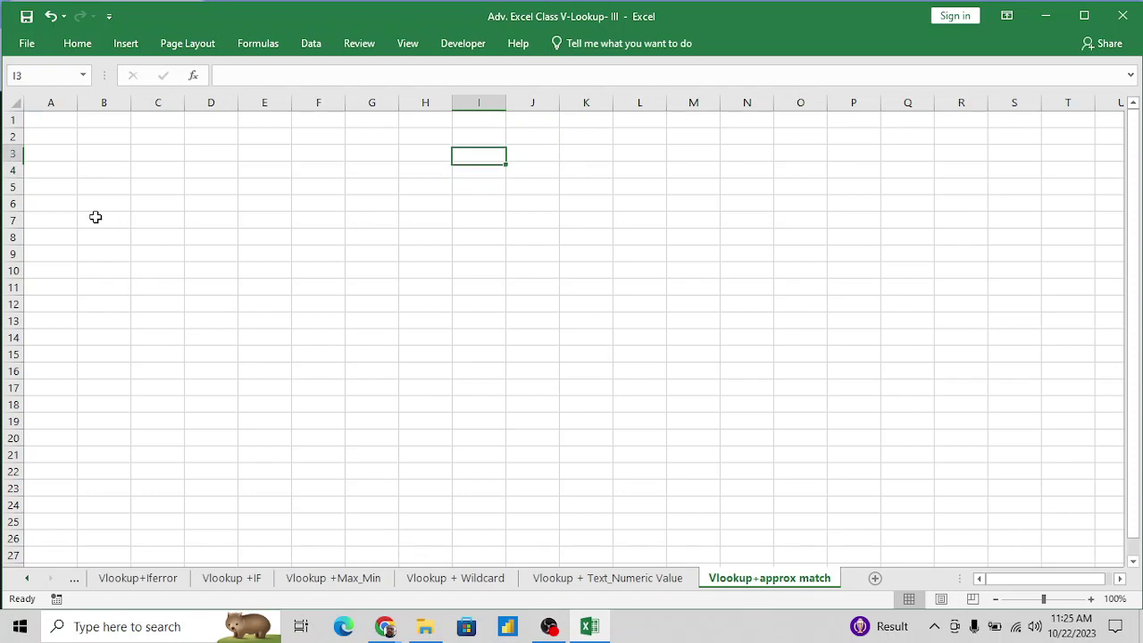
type("Marks")
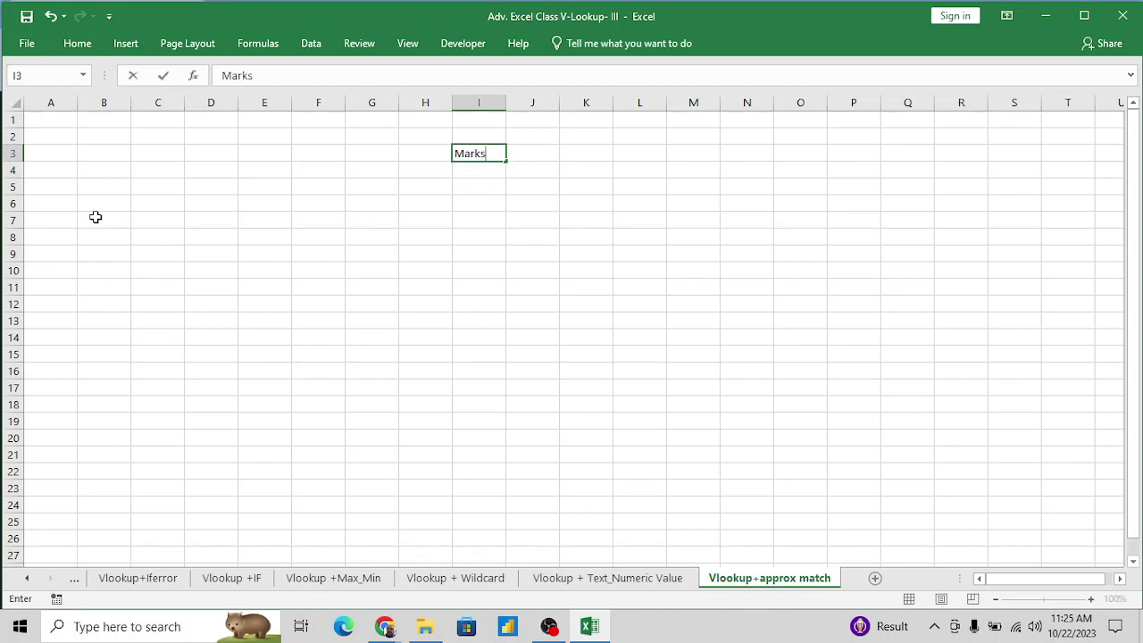
key("Return")
key("Up")
key("Right")
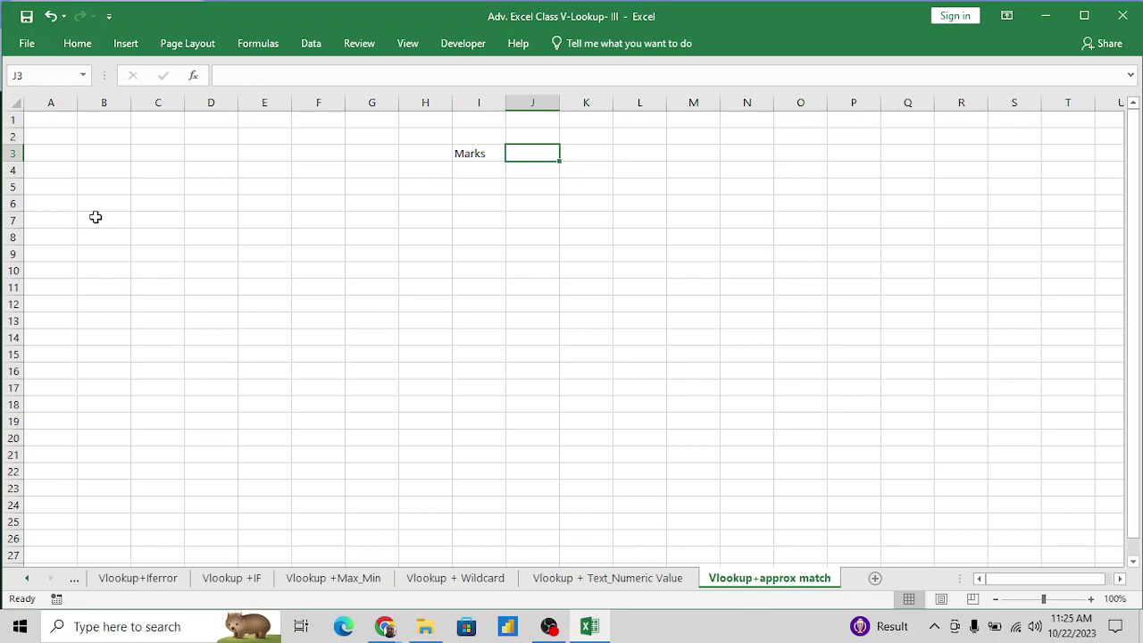
type("Range")
key("Return")
key("Left")
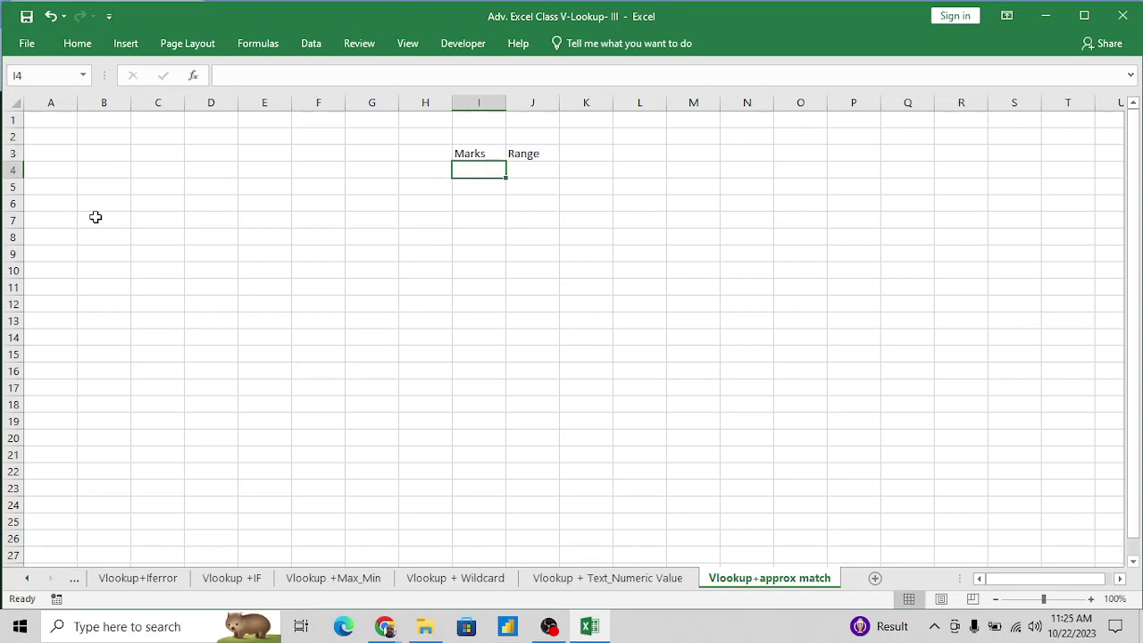
Enter the marks band 30-40 in I5 and its class Pass in J5.
key("Down")
key("Down")
key("Up")
key("Up")
key("Down")
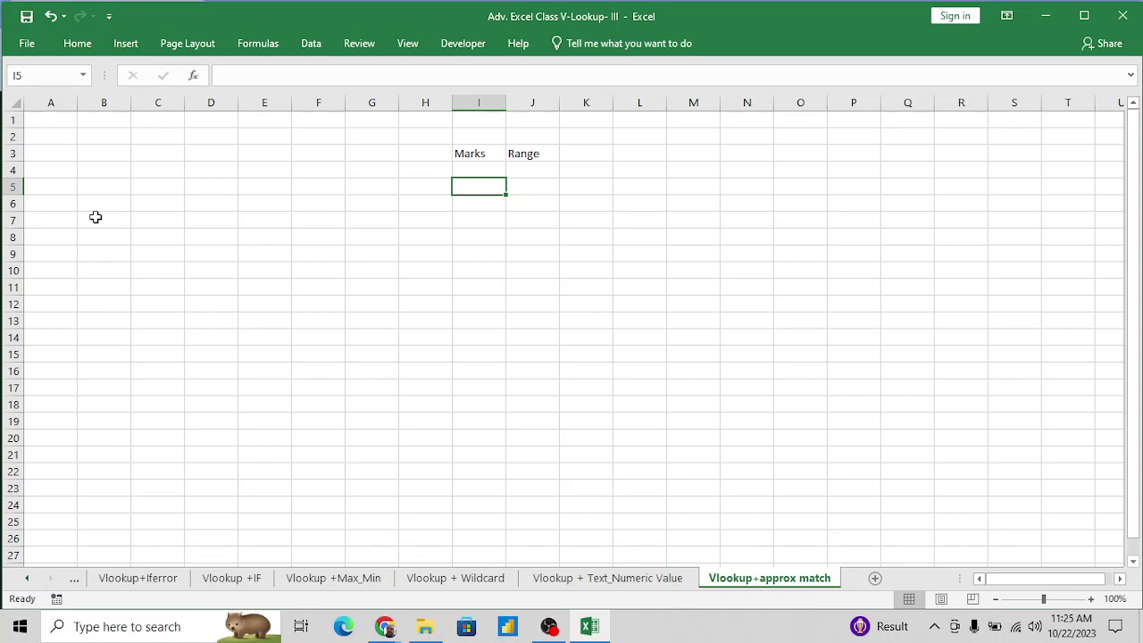
type("30-")
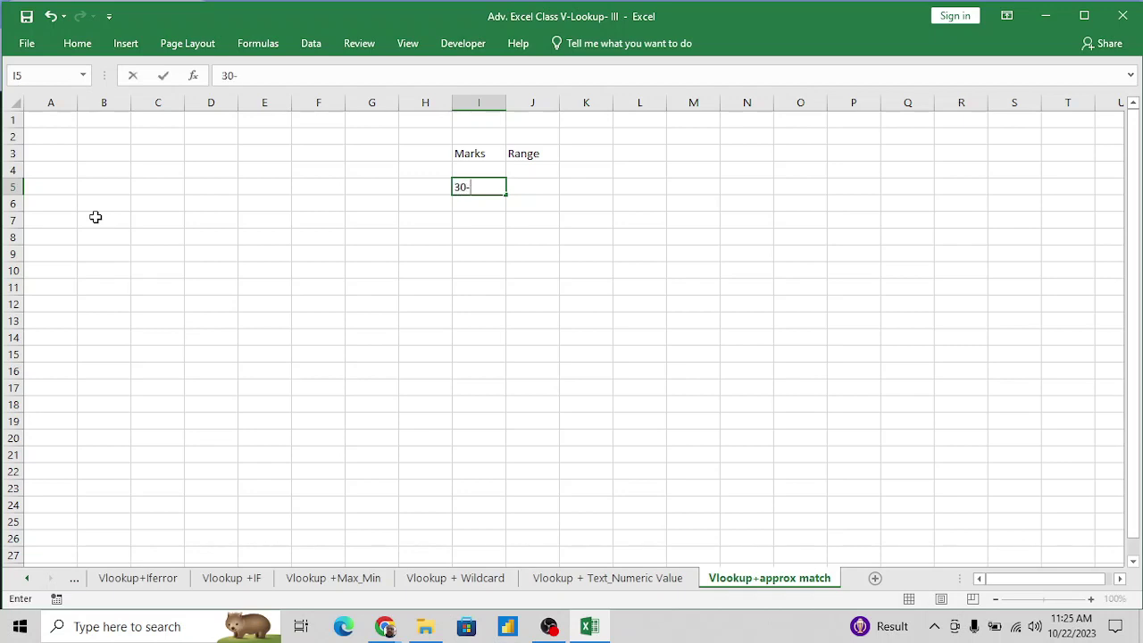
type("40")
key("Tab")
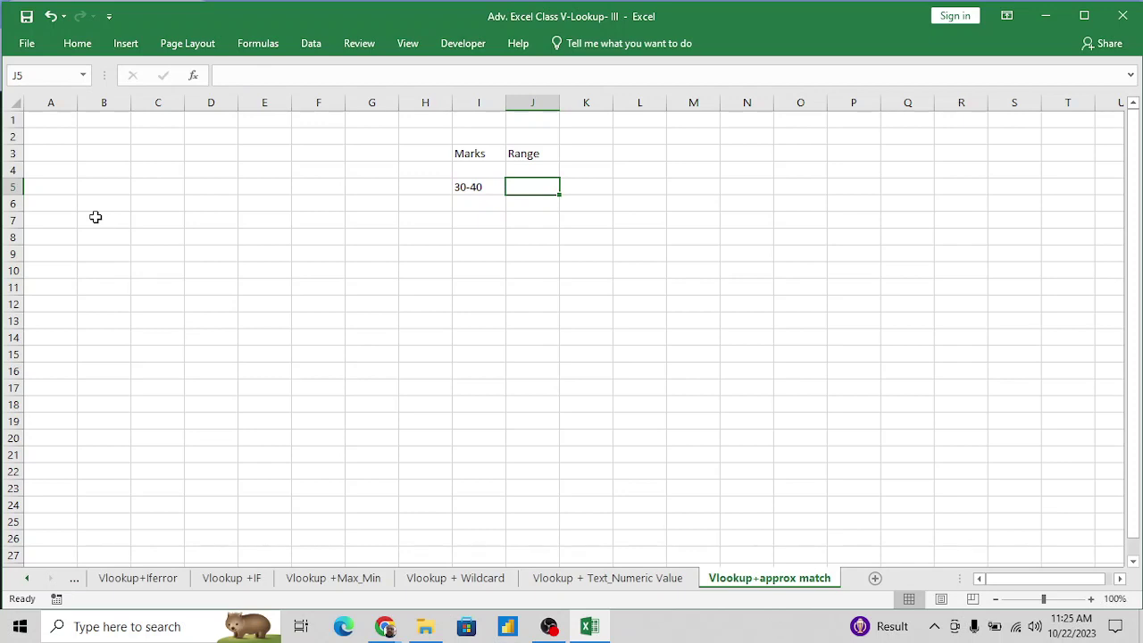
type("Pass")
key("Return")
Enter the marks band 40-60 in I6 with 2nd Class in J6.
type("40-")
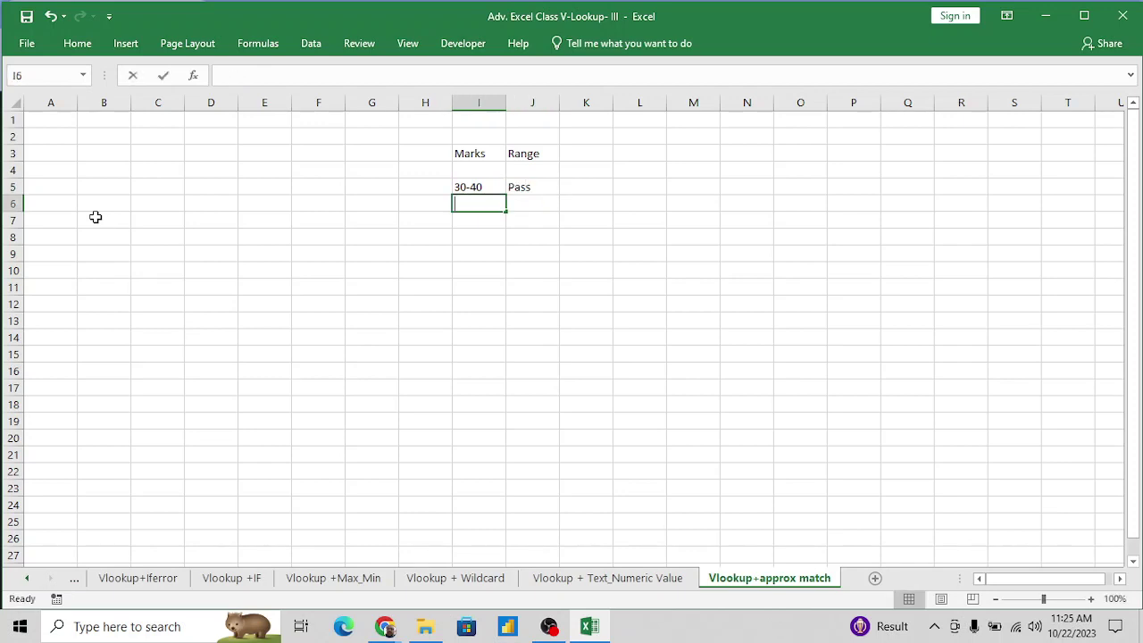
type("60")
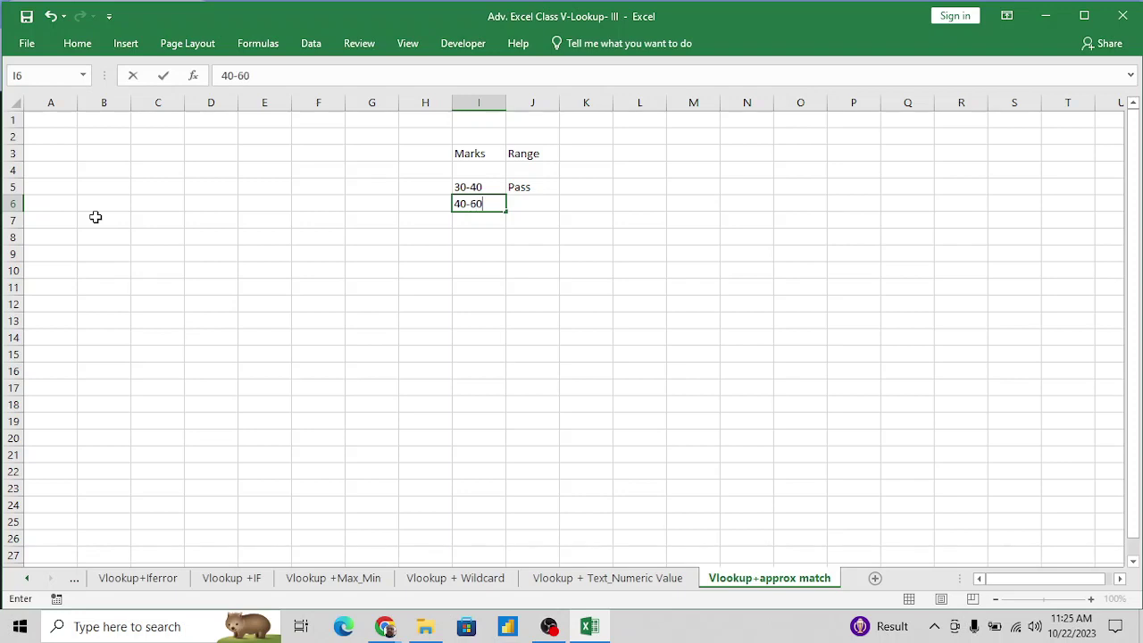
key("Tab")
type("2nd Class")
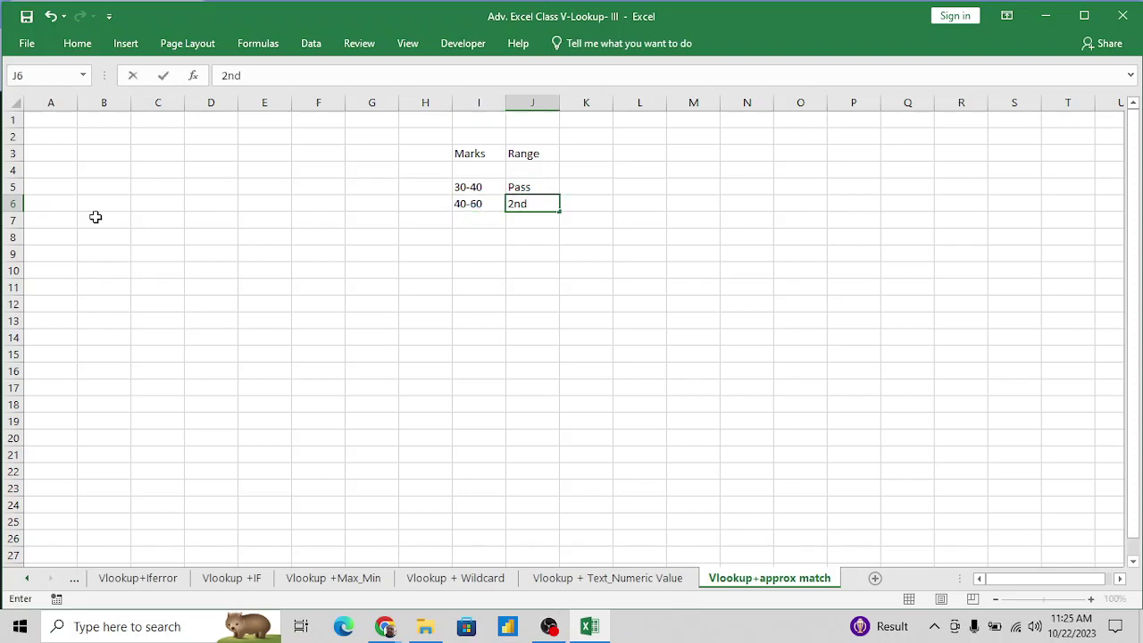
key("Return")
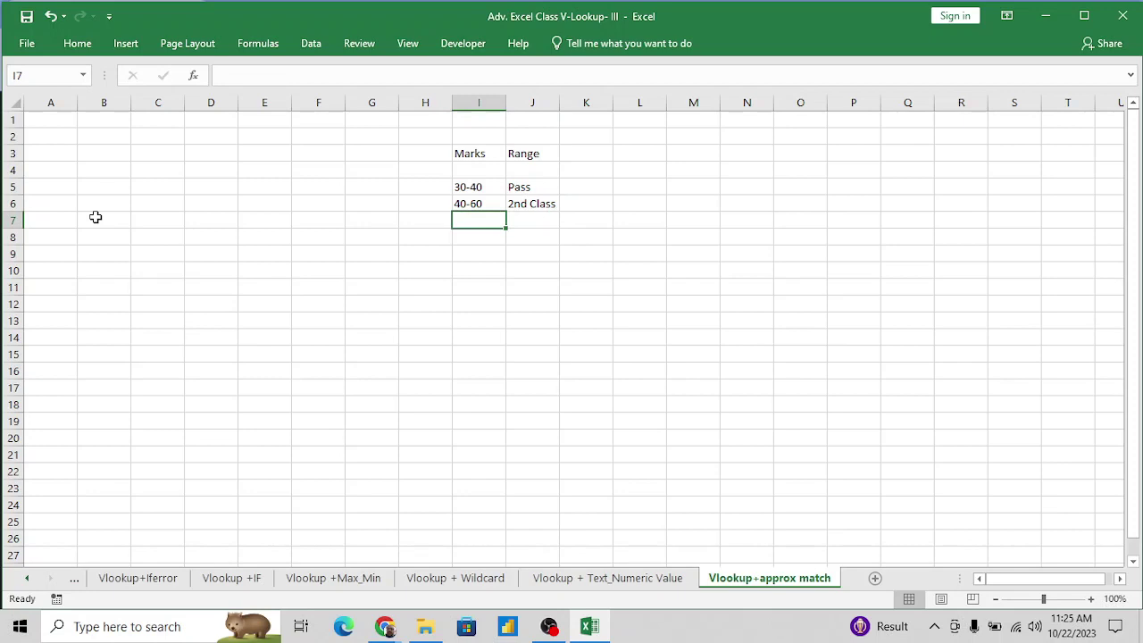
Add the marks band 60-80 in I7 with the class 1St Class in J7.
type("60-")
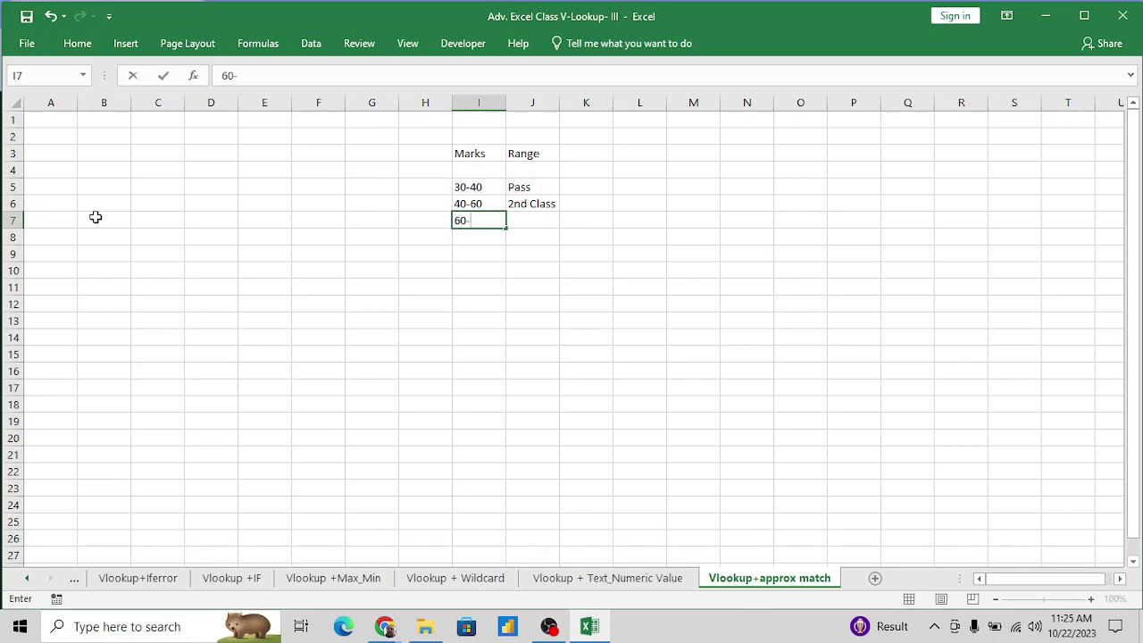
type("80")
key("Tab")
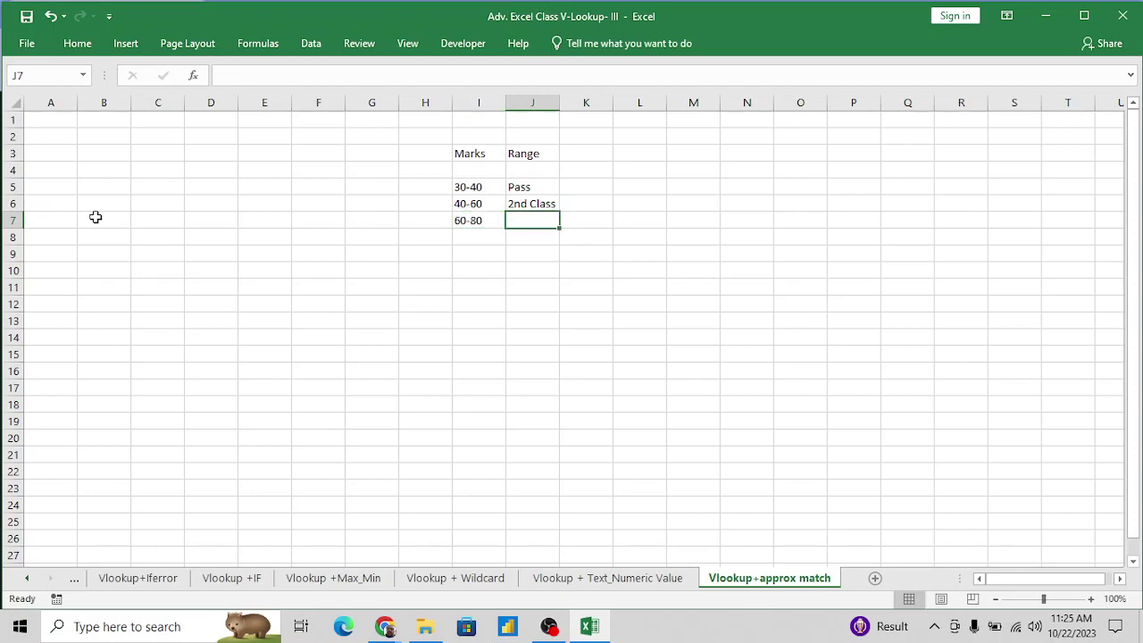
type("1St ")
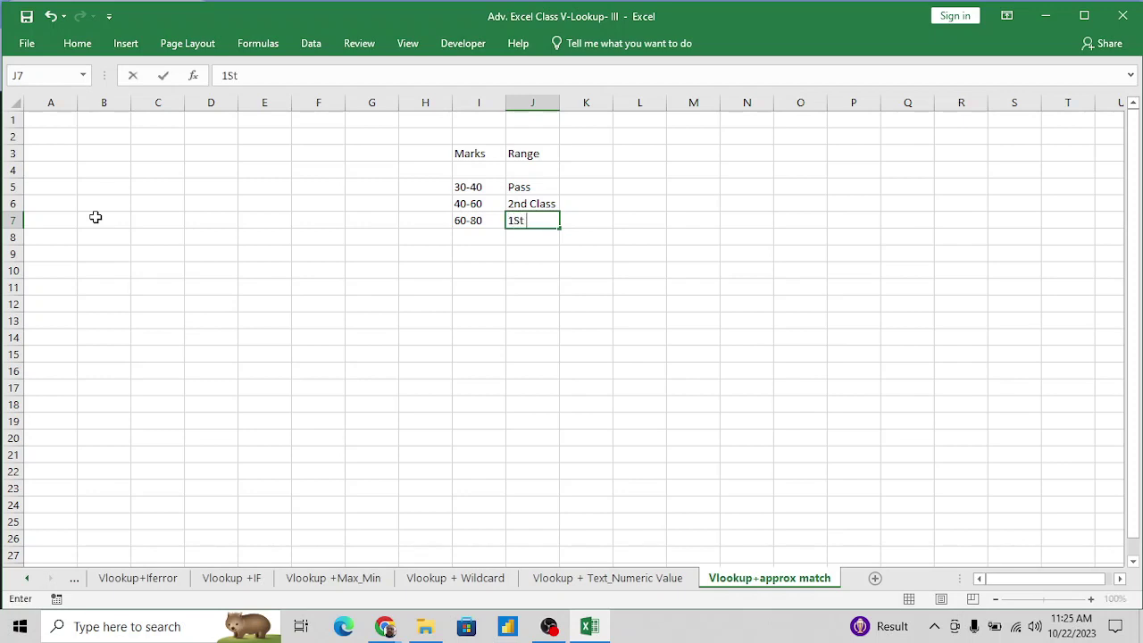
type("Class")
key("Return")
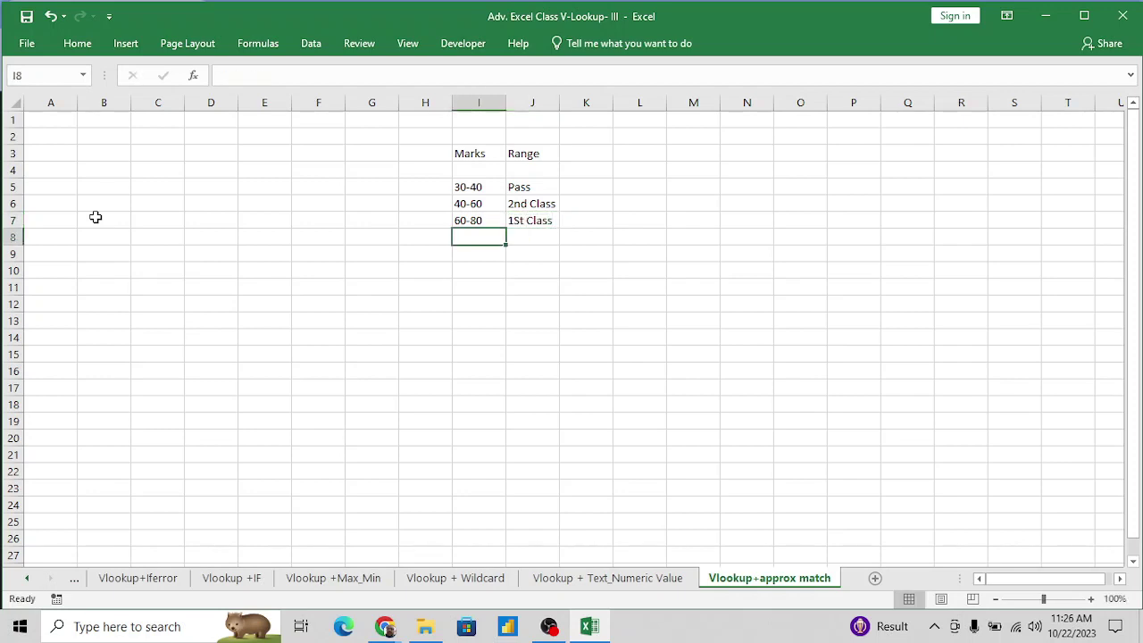
Add the marks band 80-100 in I8 with Grade A in J8.
type("80-10")
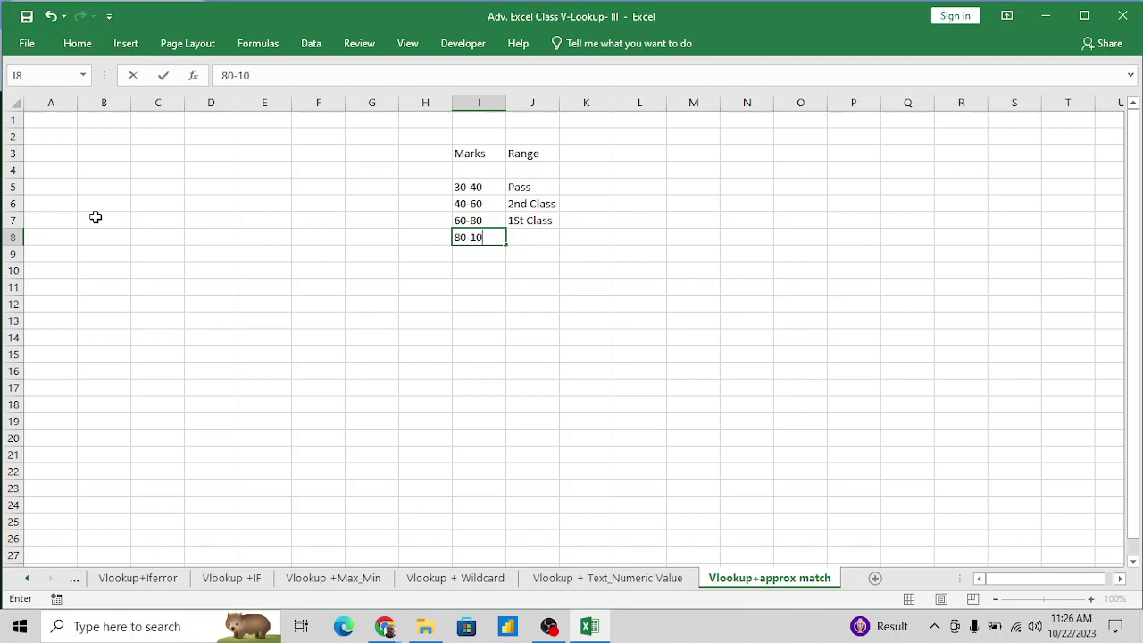
type("0")
key("Tab")
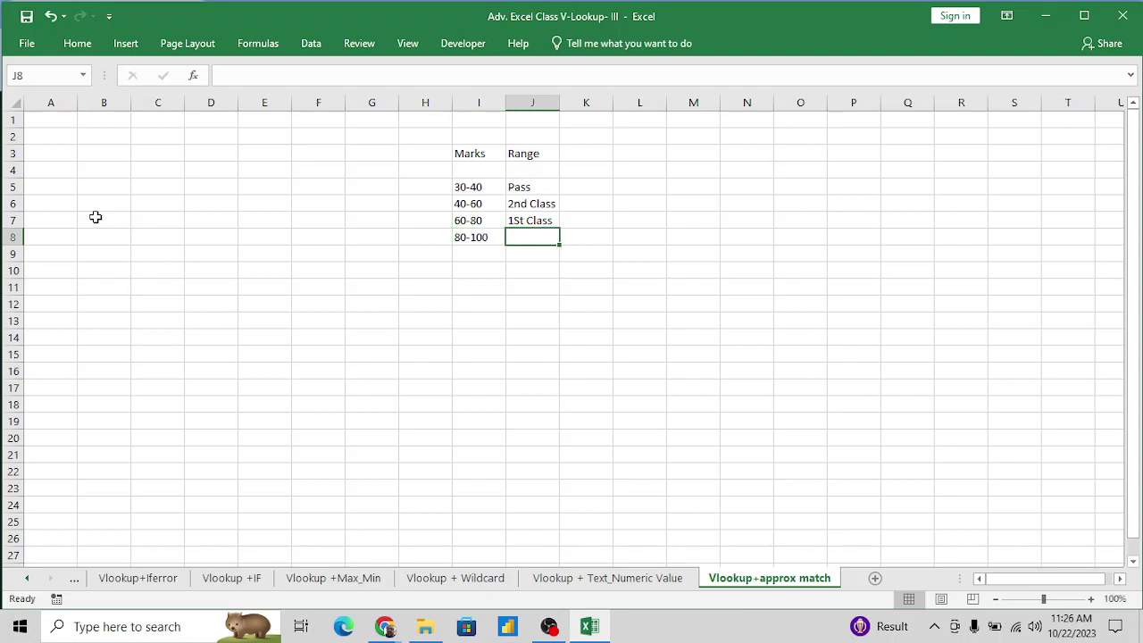
type("Grade A")
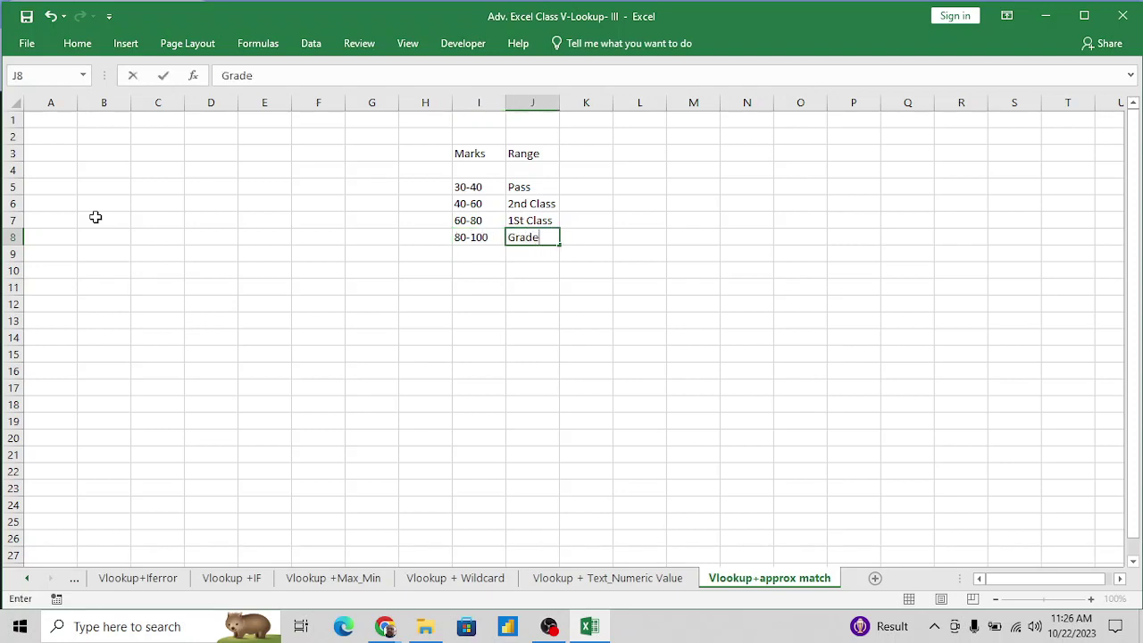
key("Return")
Correct the capitalisation of the class in J7 so it reads 1st Class.
key("Up")
key("Up")
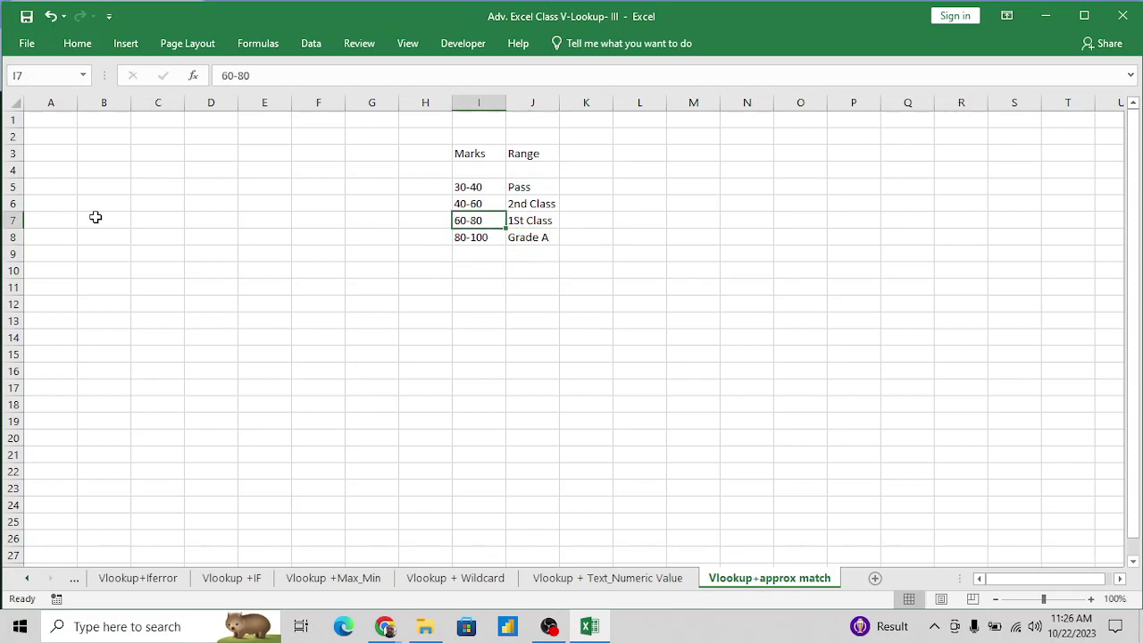
key("Right")
key("F2")
key("Left")
key("Left")
key("Left")
key("Left")
key("Left")
key("Left")
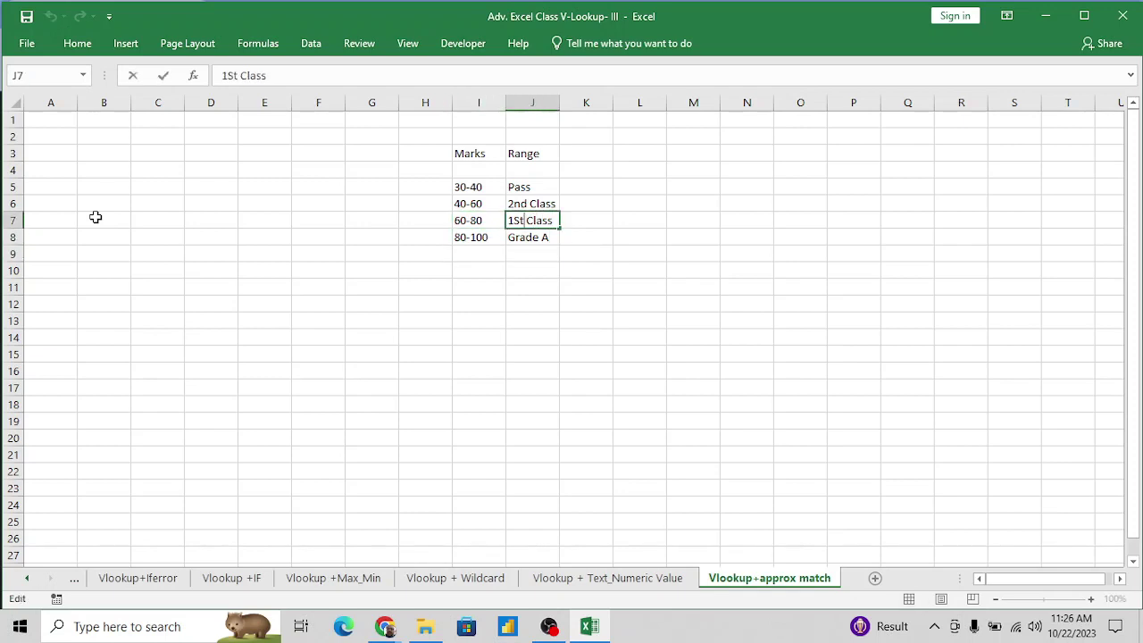
key("Left")
key("Left")
key("Delete")
type("s")
key("Return")
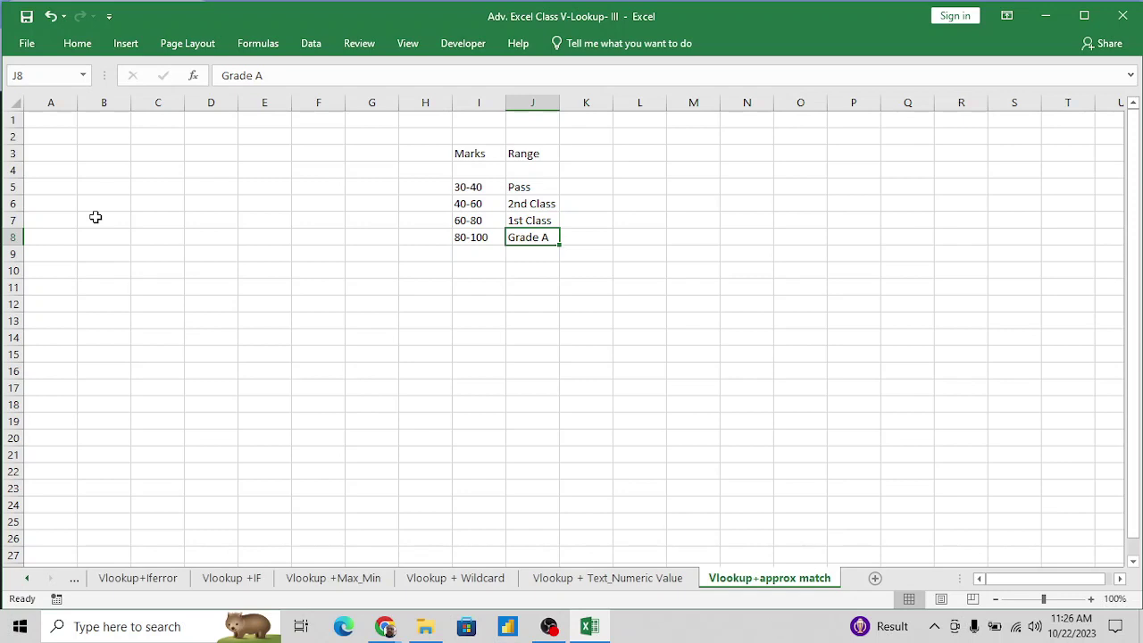
key("Down")
key("Down")
key("Up")
key("Up")
key("Left")
key("Up")
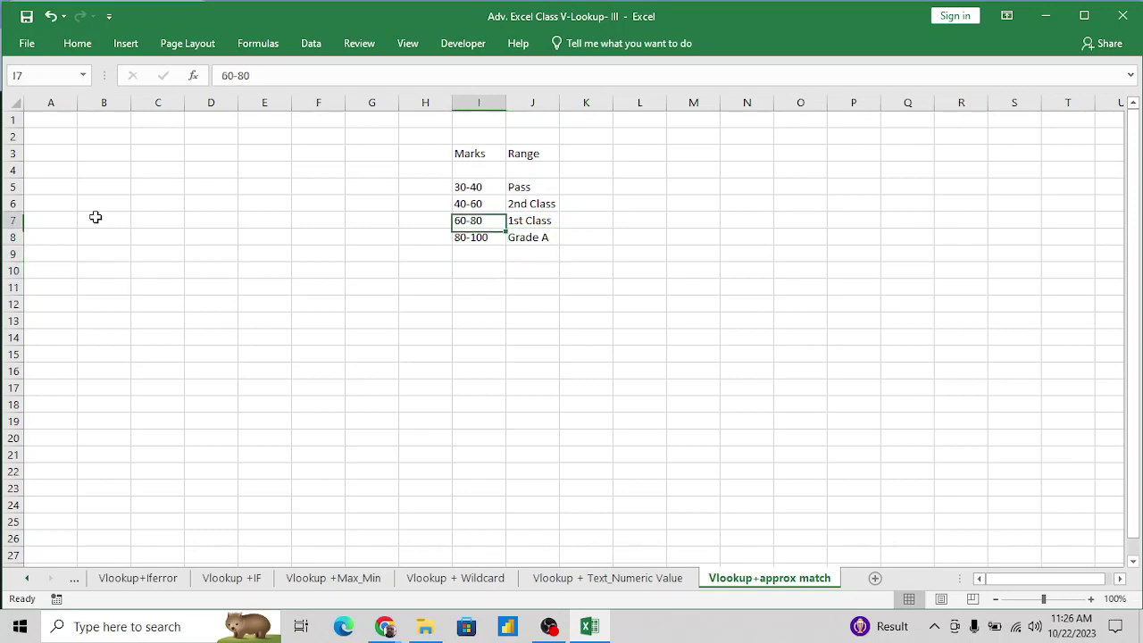
Start a second table below the marks bands with the headers Days in I12 and Tenuar in J12.
key("Down")
key("Down")
key("Down")
key("Down")
key("Down")
key("Down")
key("Down")
key("Down")
key("Up")
key("Up")
key("Up")
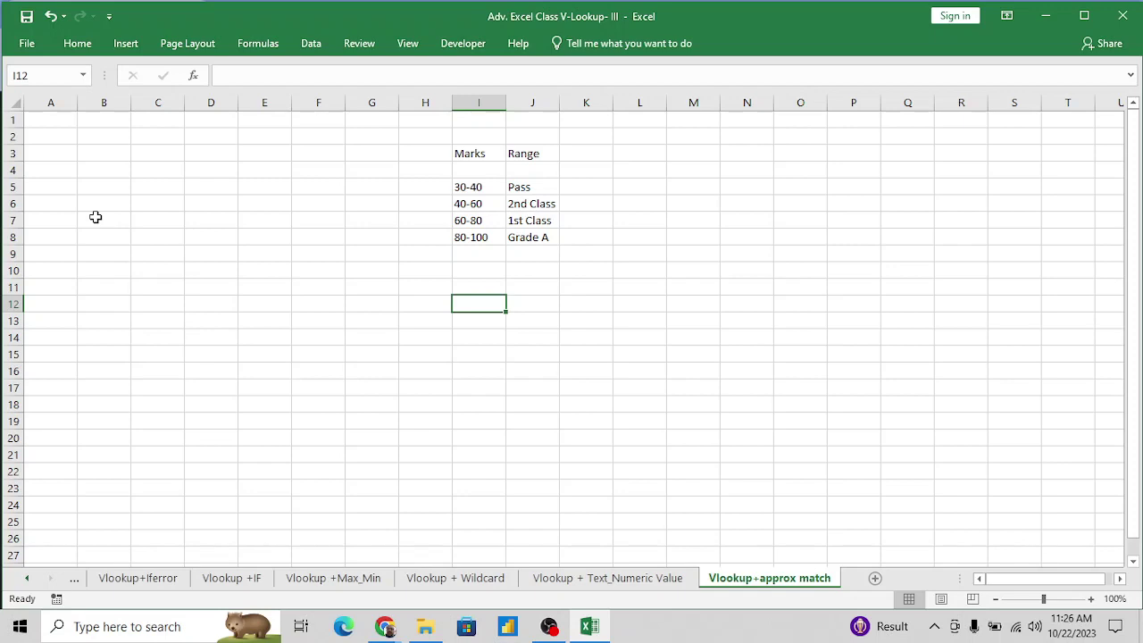
key("Up")
key("Up")
key("Down")
key("Down")
type("Dys")
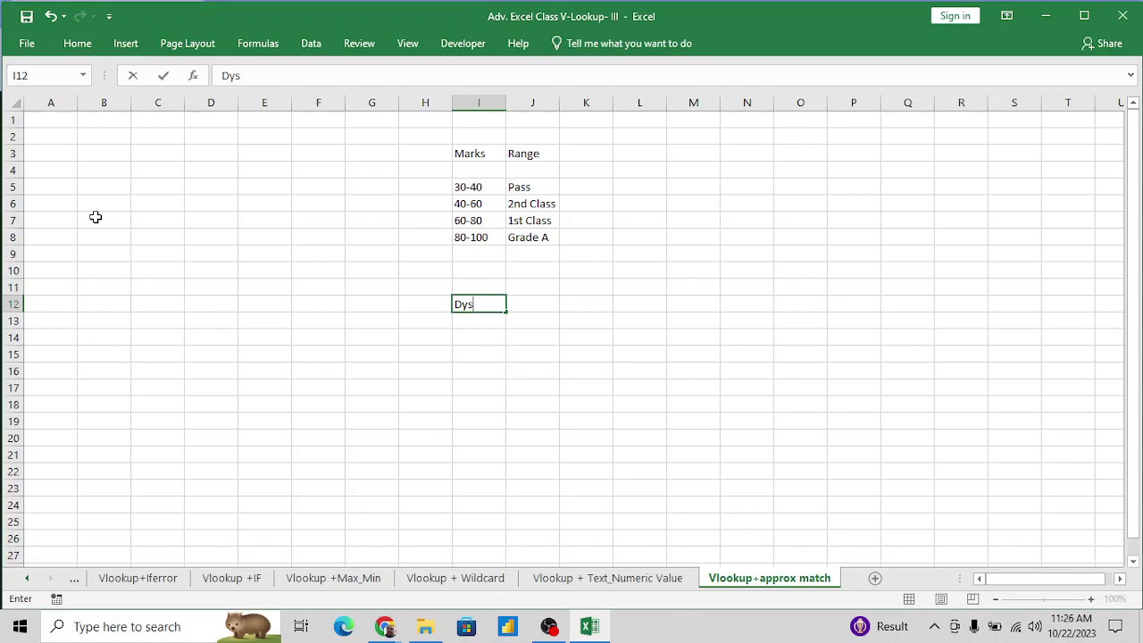
key("BackSpace")
key("BackSpace")
type("ays")
key("Tab")
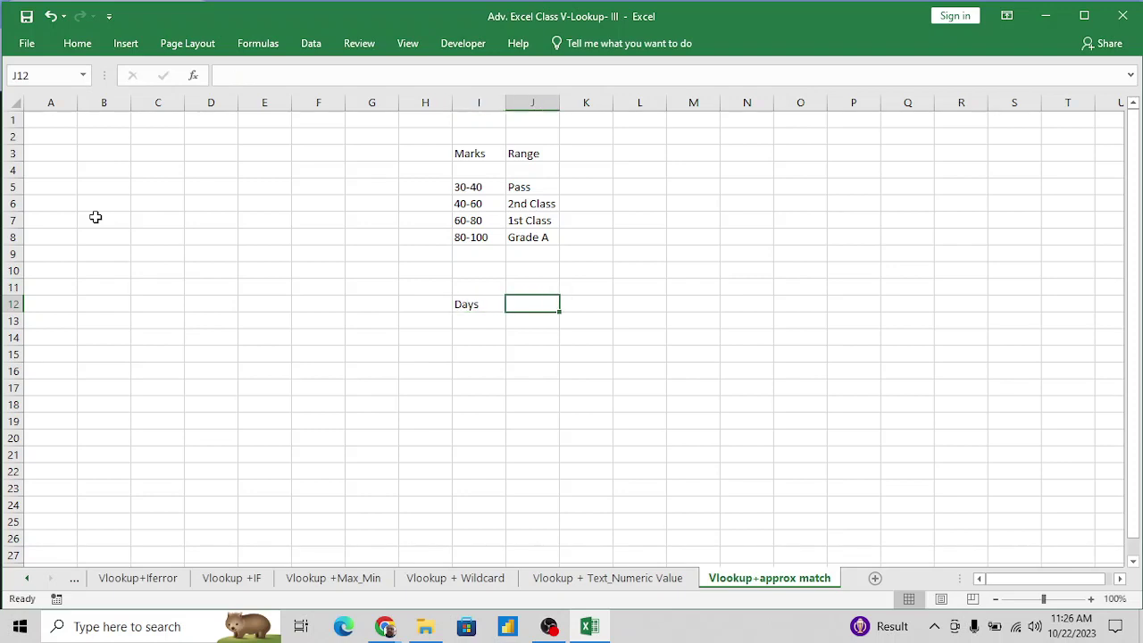
type("Te")
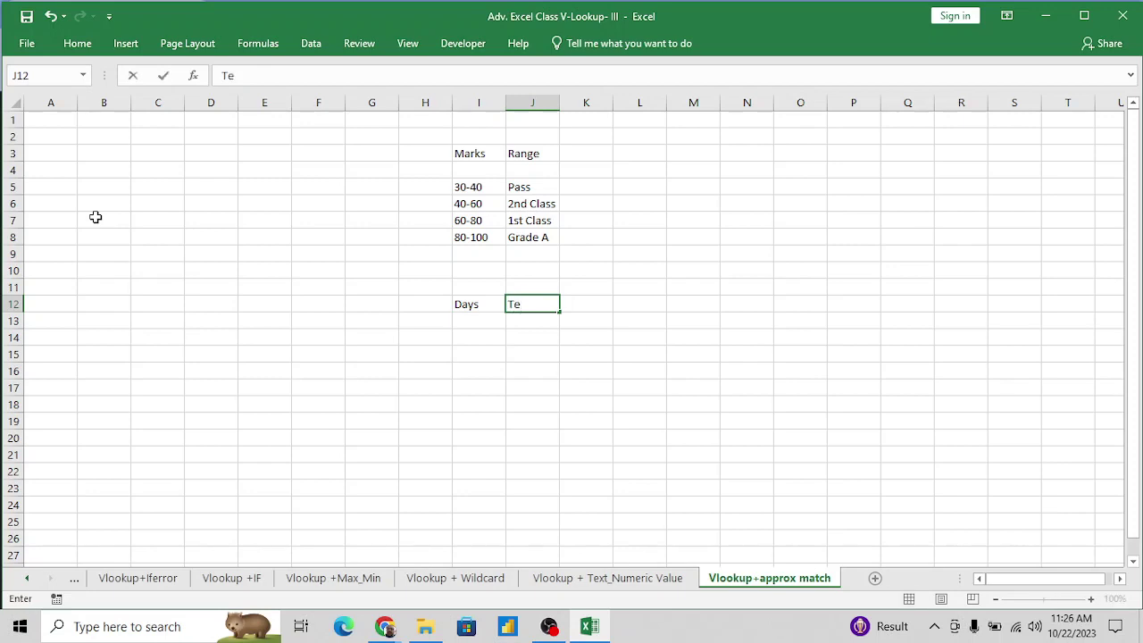
type("nuar")
key("Return")
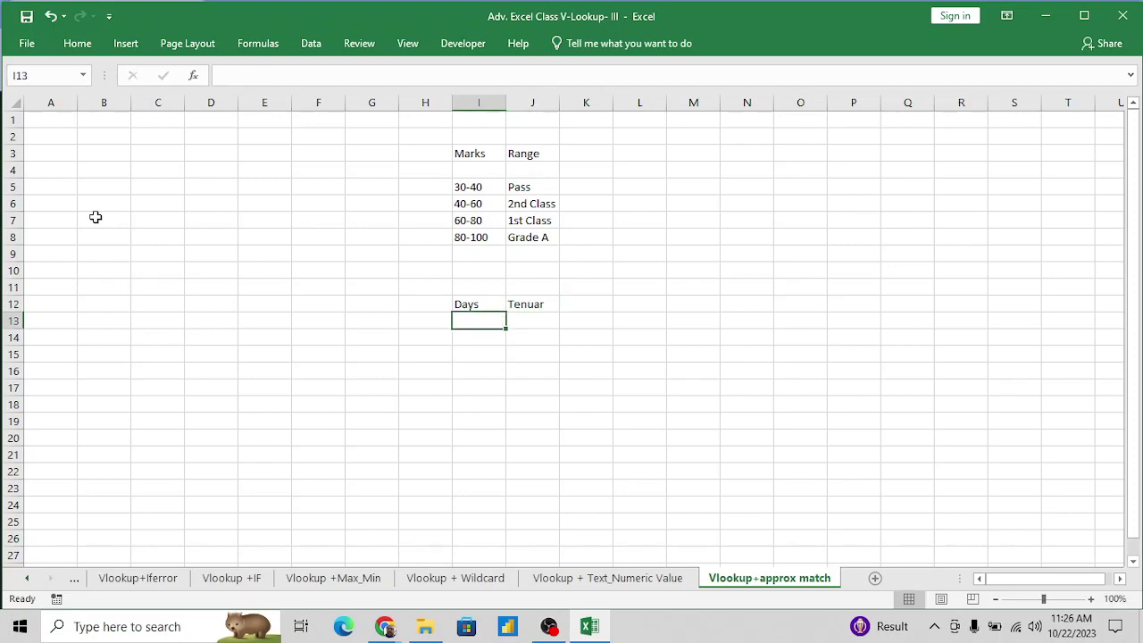
Correct the spelling of the header in J12 to Tenure.
key("Up")
key("Right")
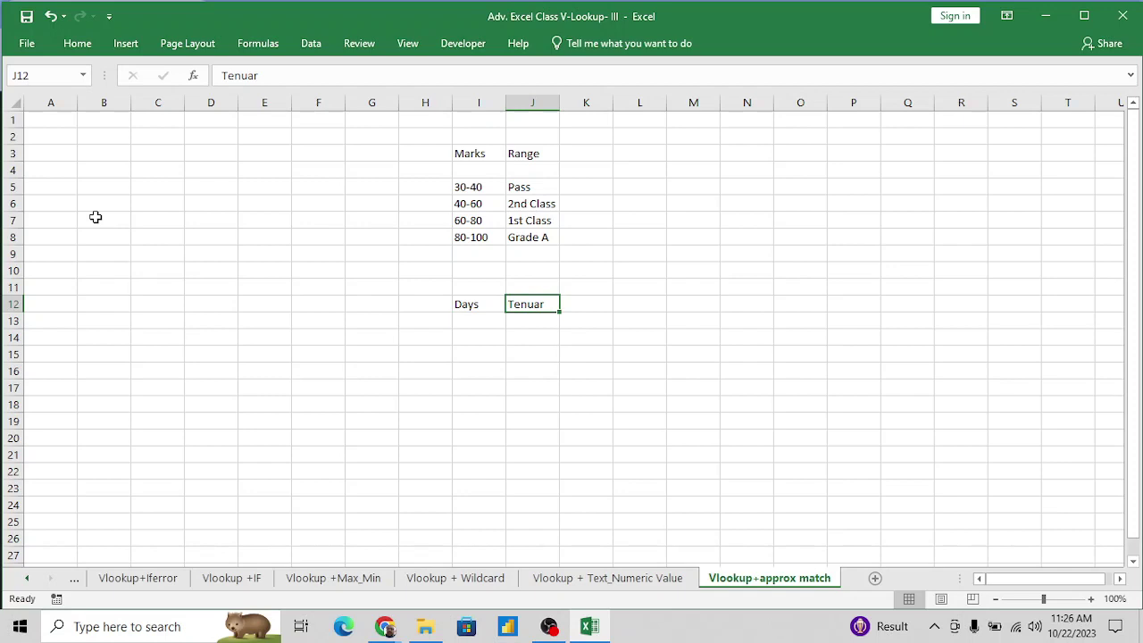
key("BackSpace")
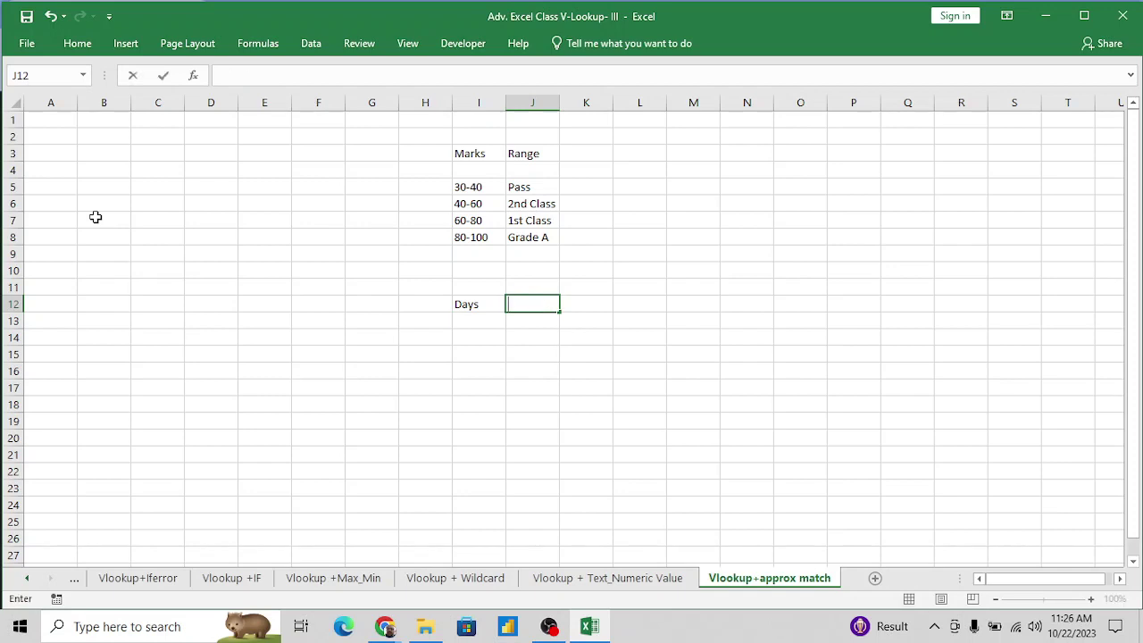
key("Escape")
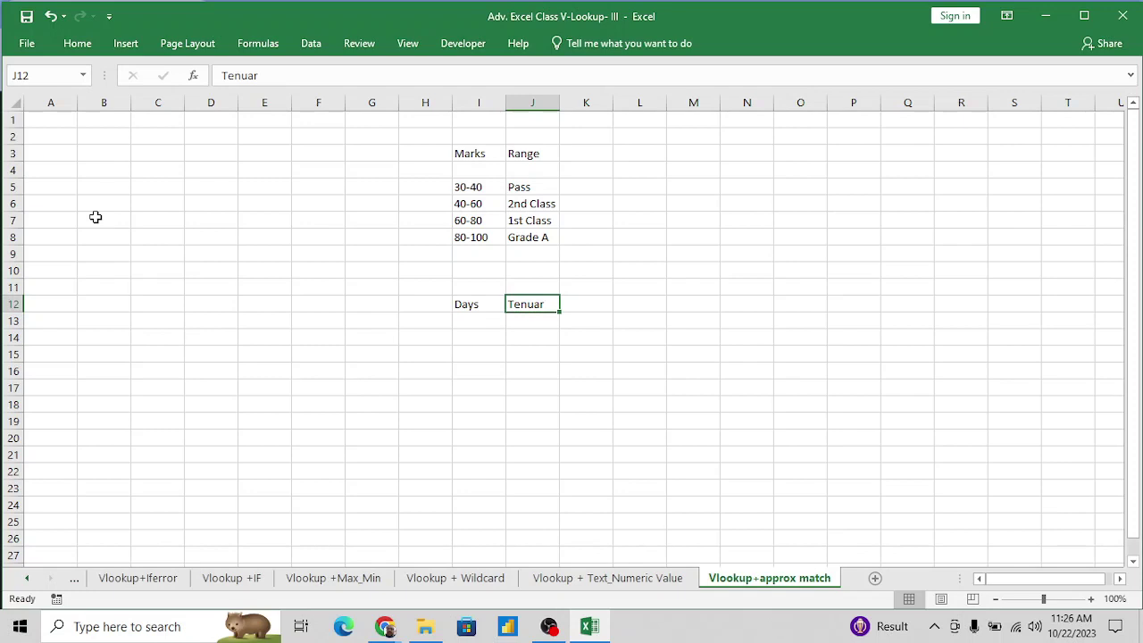
key("F2")
key("BackSpace")
key("BackSpace")
type("re")
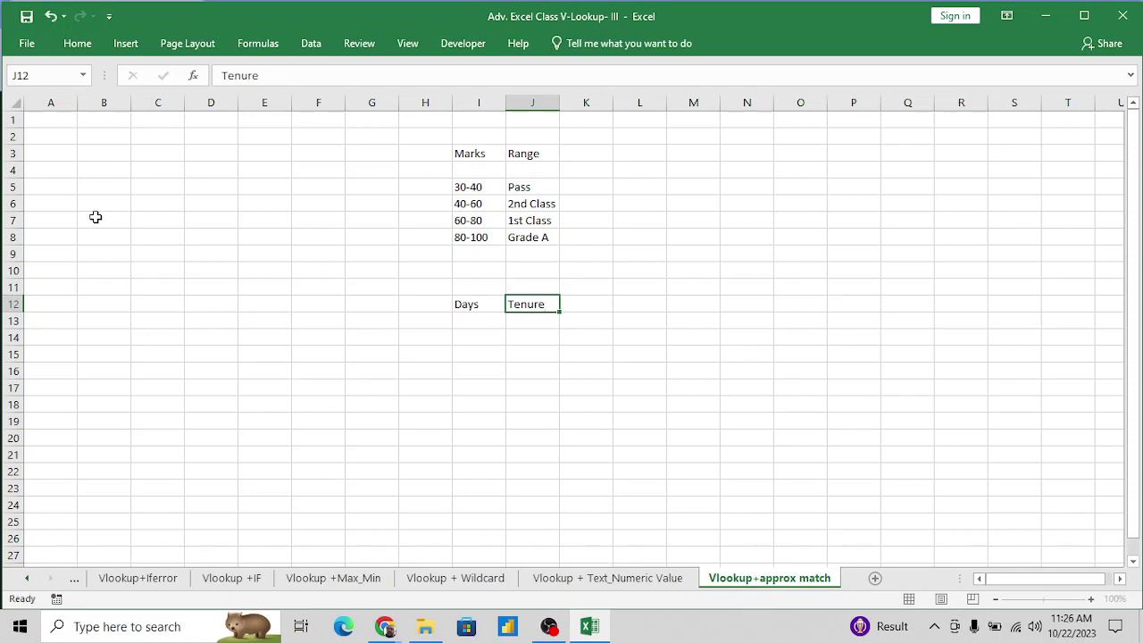
key("Return")
Try to enter the day band 1-30 in I13 under the Days header.
key("Left")
type("1-30")
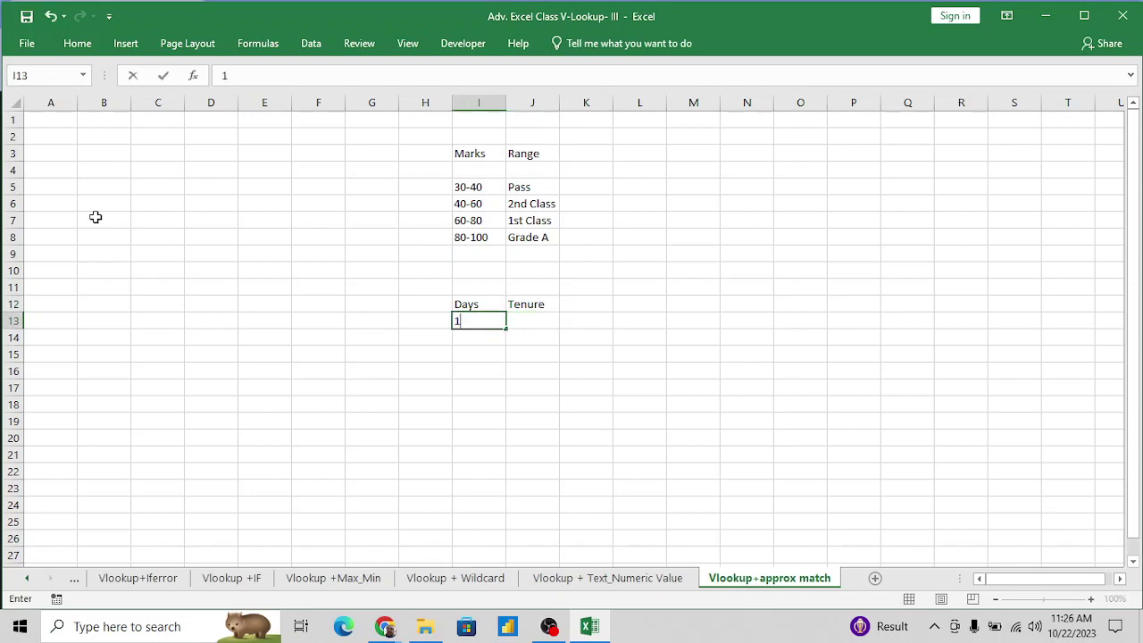
key("Tab")
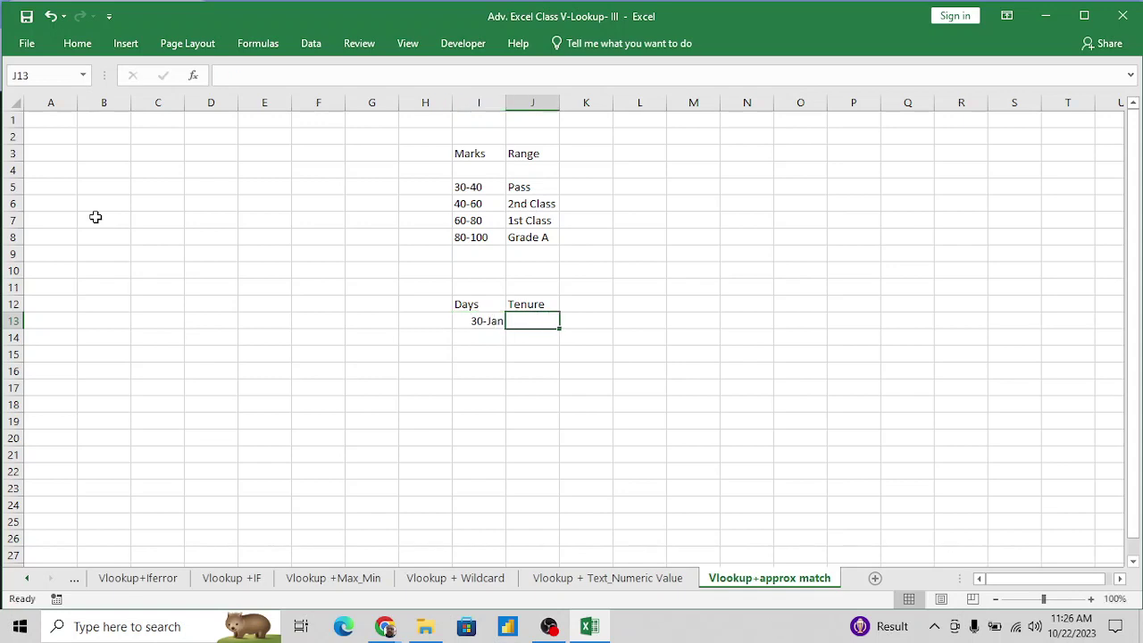
Enter the first tenure band as 1 - 30 Days in I13 with 1 month in J13.
key("Up")
key("Down")
key("Left")
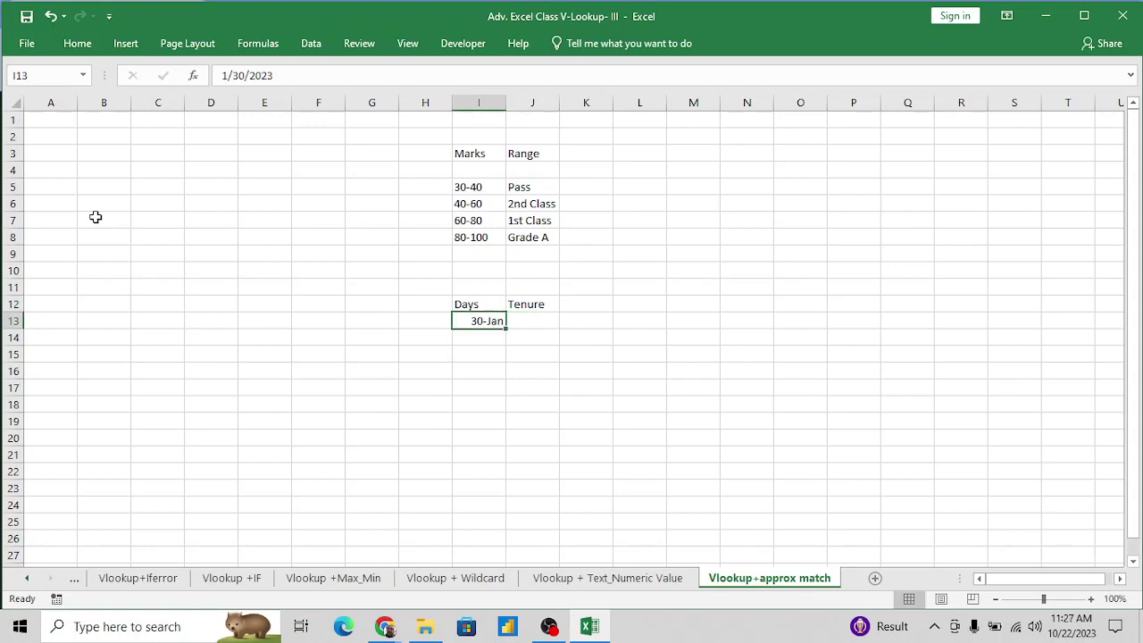
type("1 -")
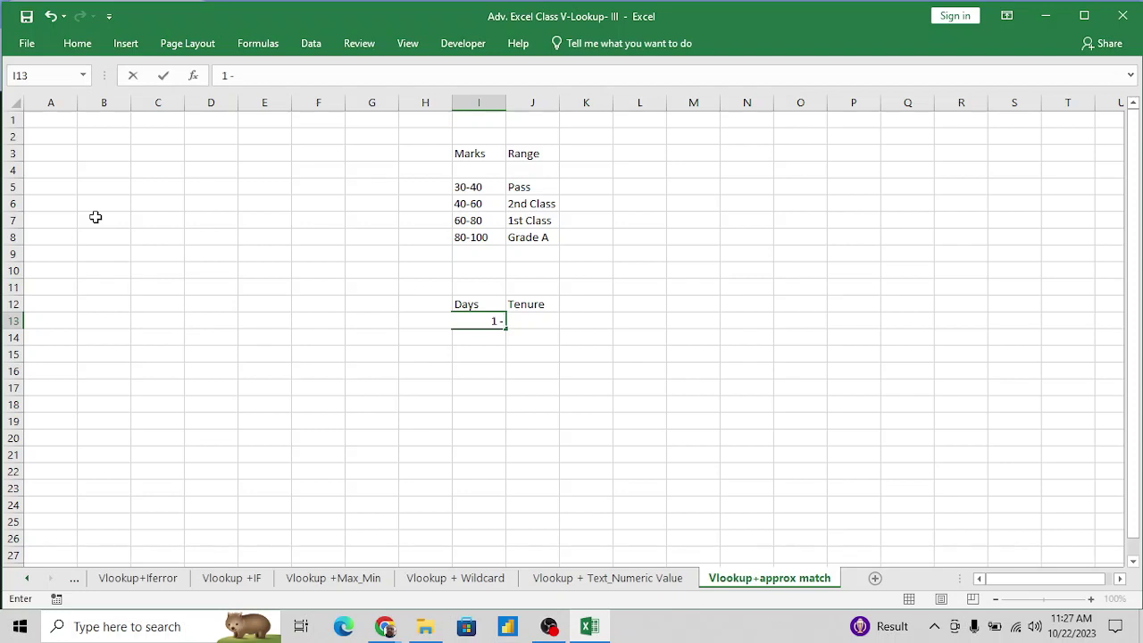
type(" 30 Daus")
key("BackSpace")
key("BackSpace")
type("ys")
key("Tab")
type("1 month")
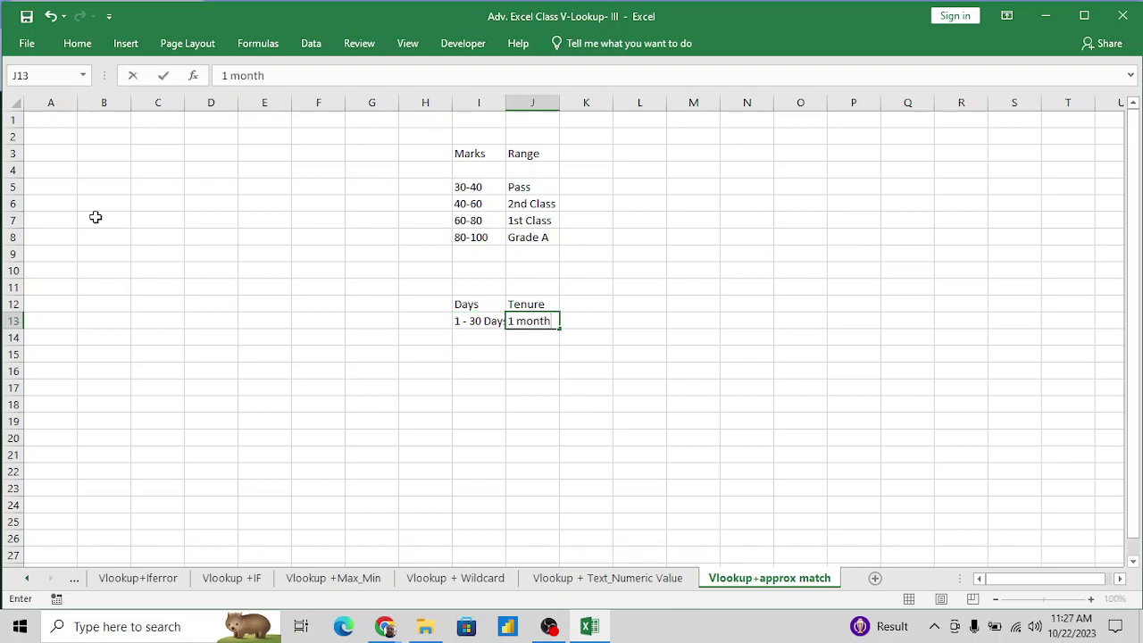
key("Return")
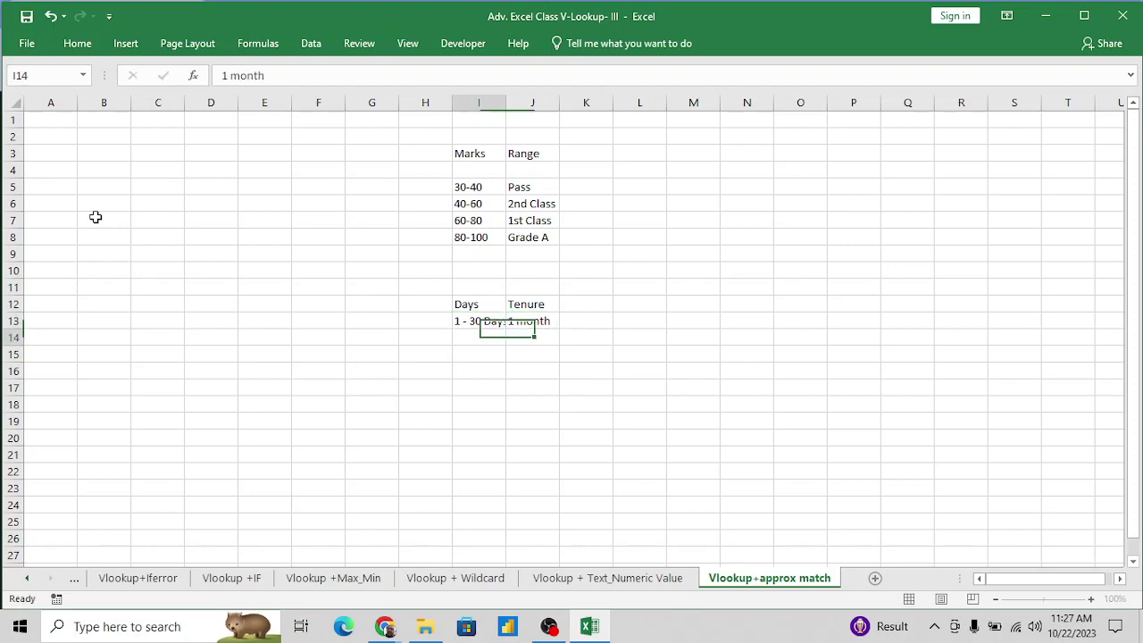
Enter the second day band 31-60 in I14.
type("2")
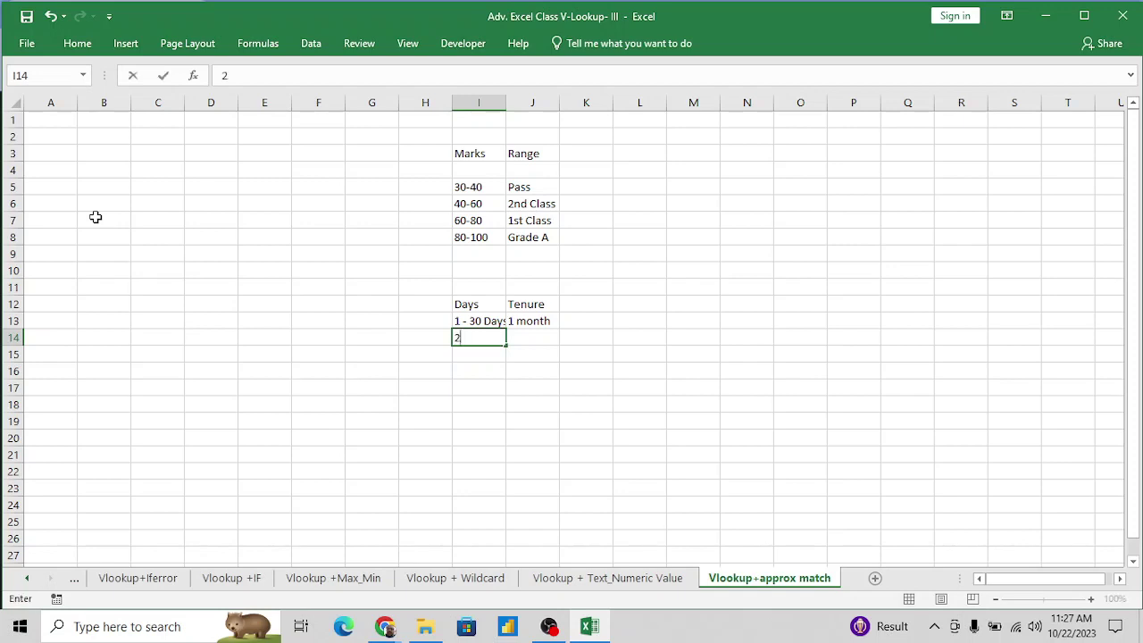
type("- 30")
key("BackSpace")
key("BackSpace")
key("BackSpace")
key("BackSpace")
key("BackSpace")
type("31-60")
key("Tab")
Enter the tenure 2 month in J14 beside the 31-60 band.
type("2")
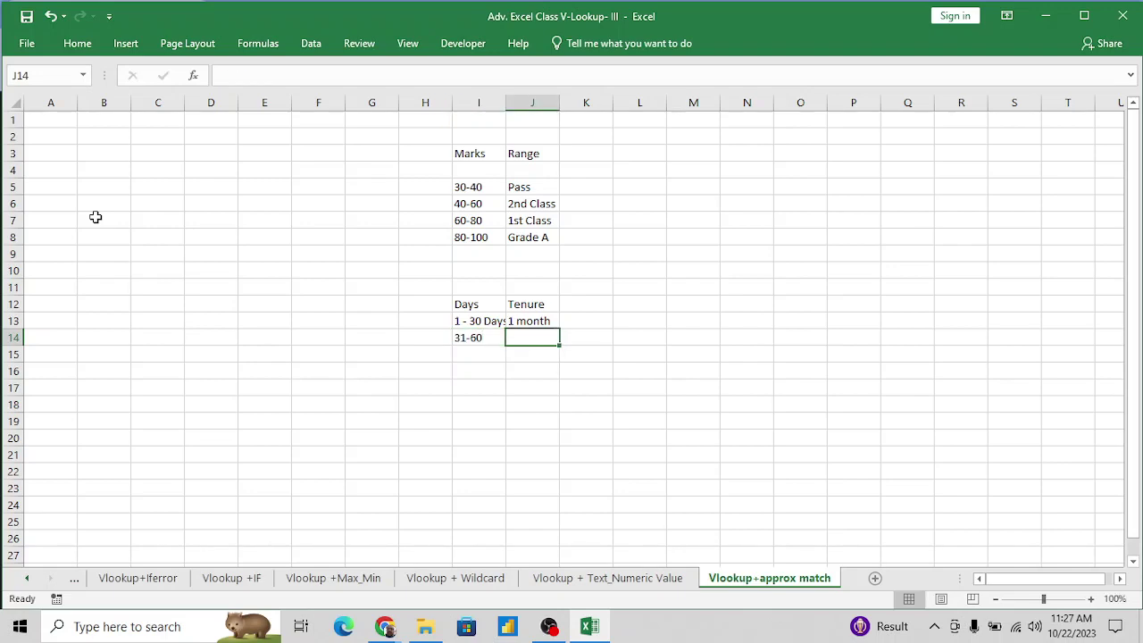
type(" monht")
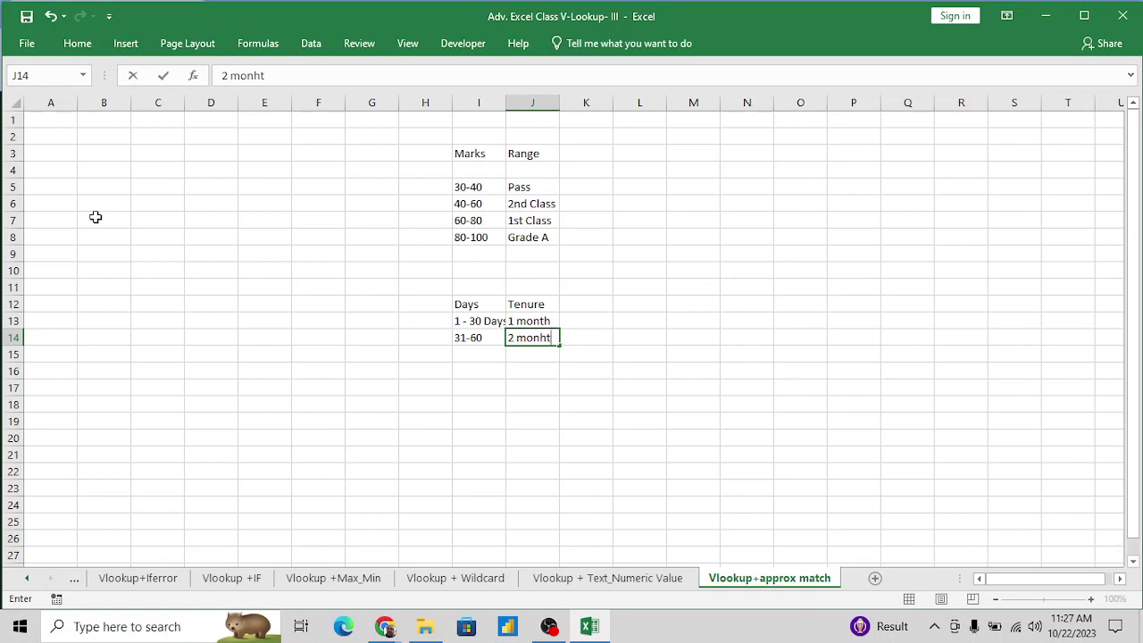
key("BackSpace")
key("BackSpace")
type("ht")
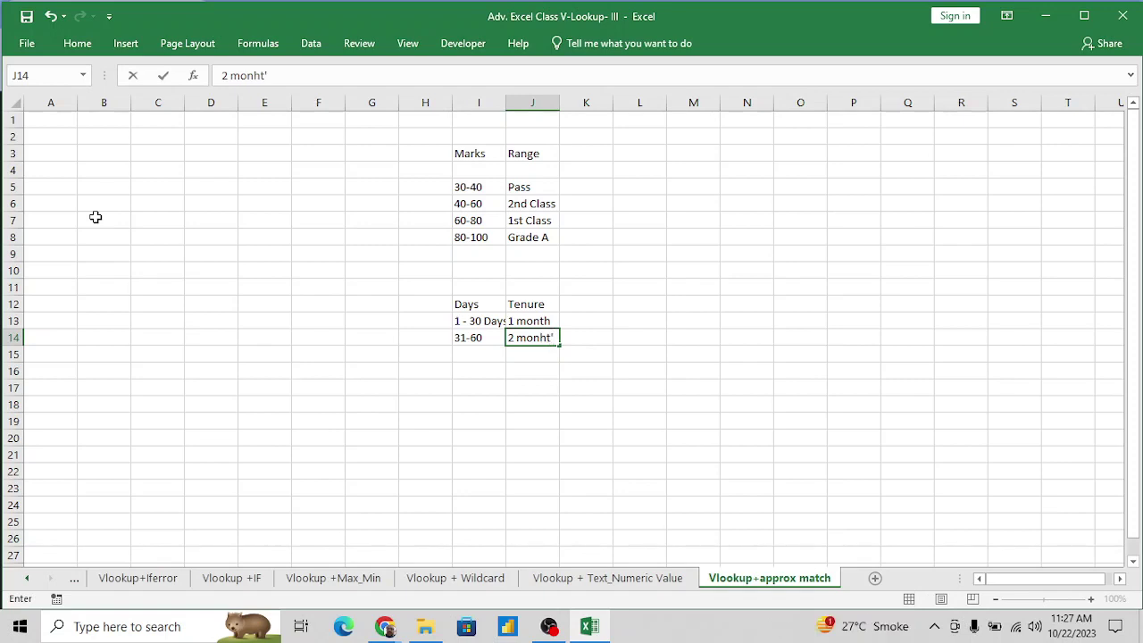
key("BackSpace")
key("BackSpace")
type("th")
key("Return")
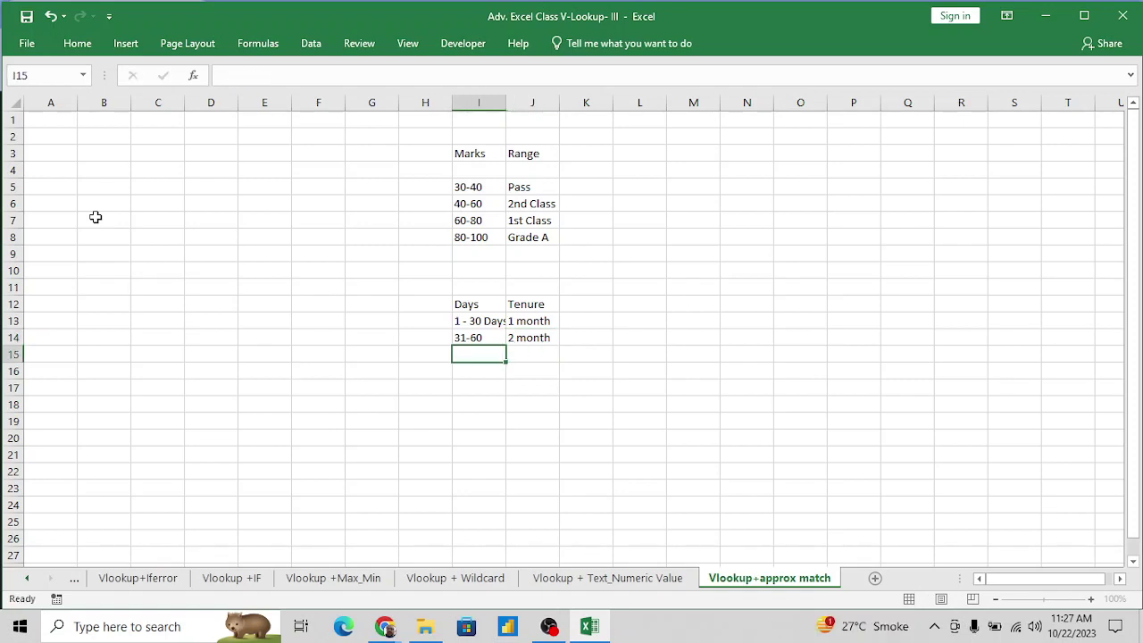
Add the third day band 60-90 in I15 with the text 3 monht in J15.
type("60-90")
key("Tab")
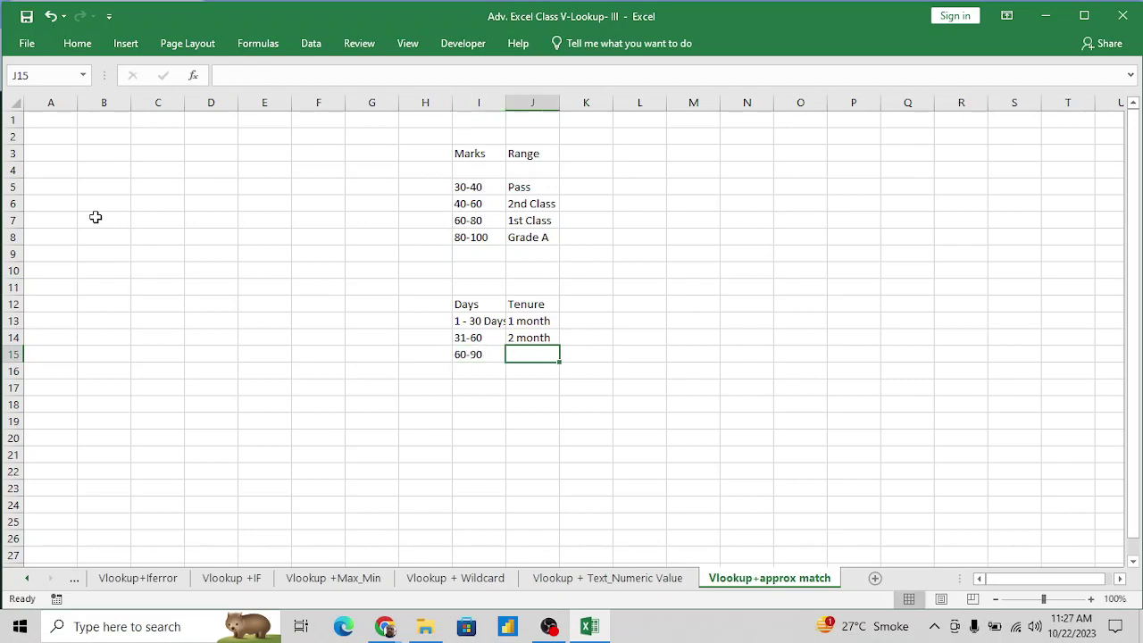
type("3")
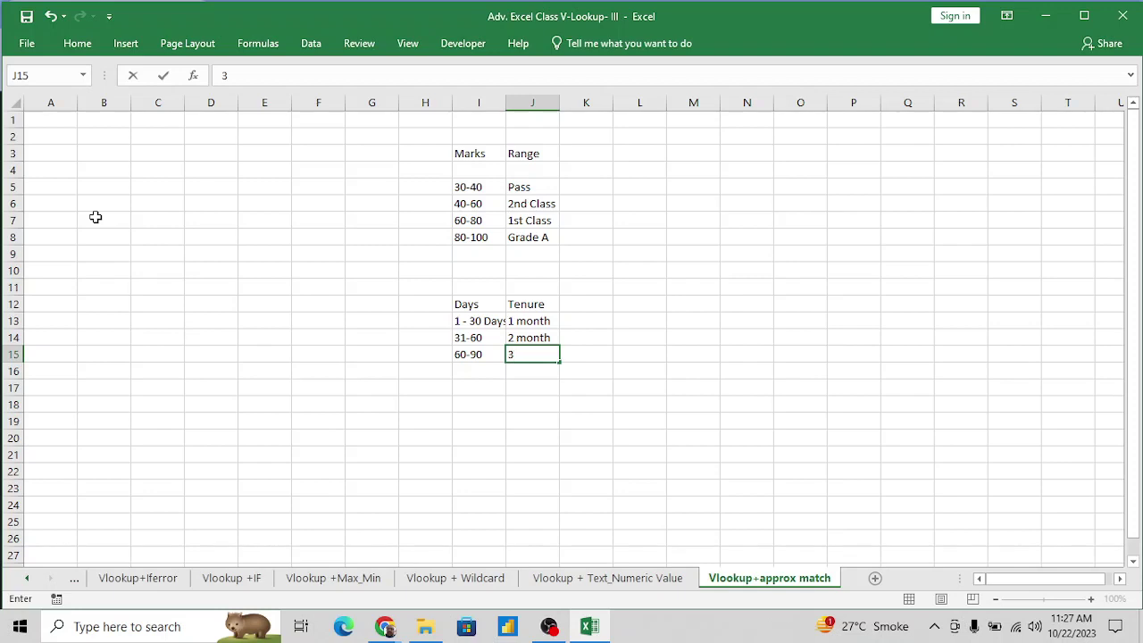
type(" monht")
key("Return")
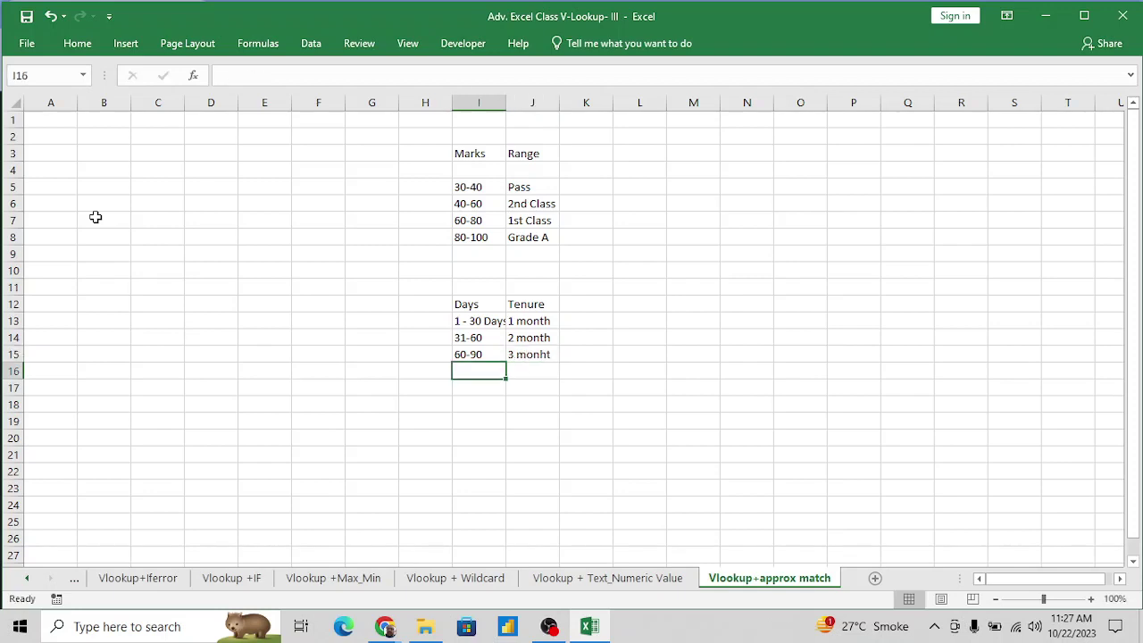
Correct the spelling of the tenure in J15 so it reads 3 month.
key("Up")
key("Right")
key("F2")
key("BackSpace")
key("BackSpace")
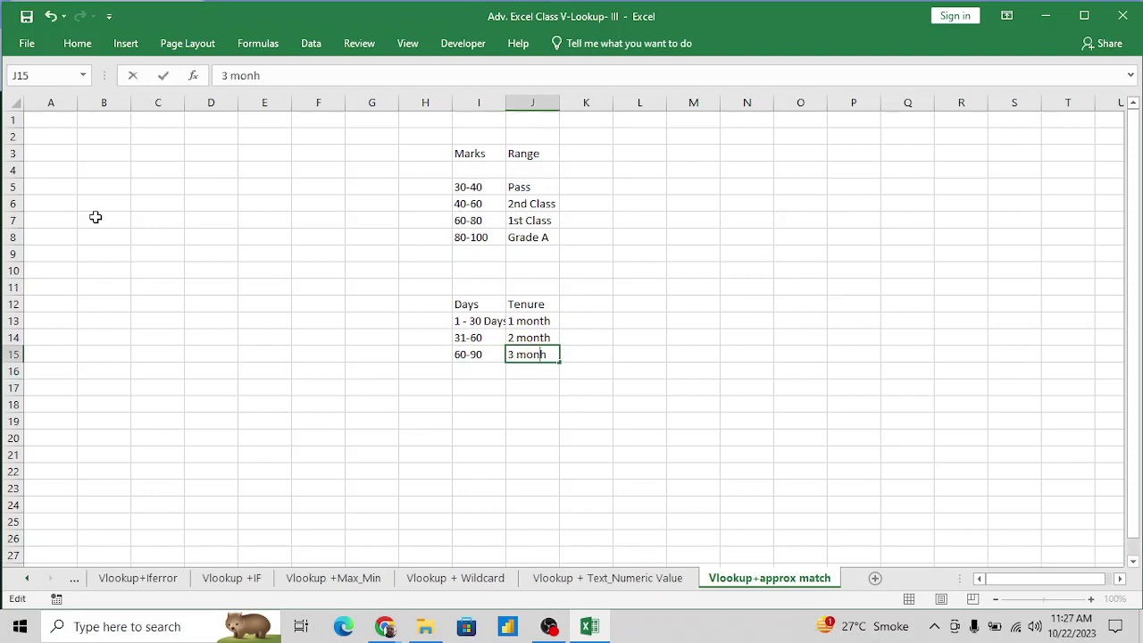
type("th")
key("Return")
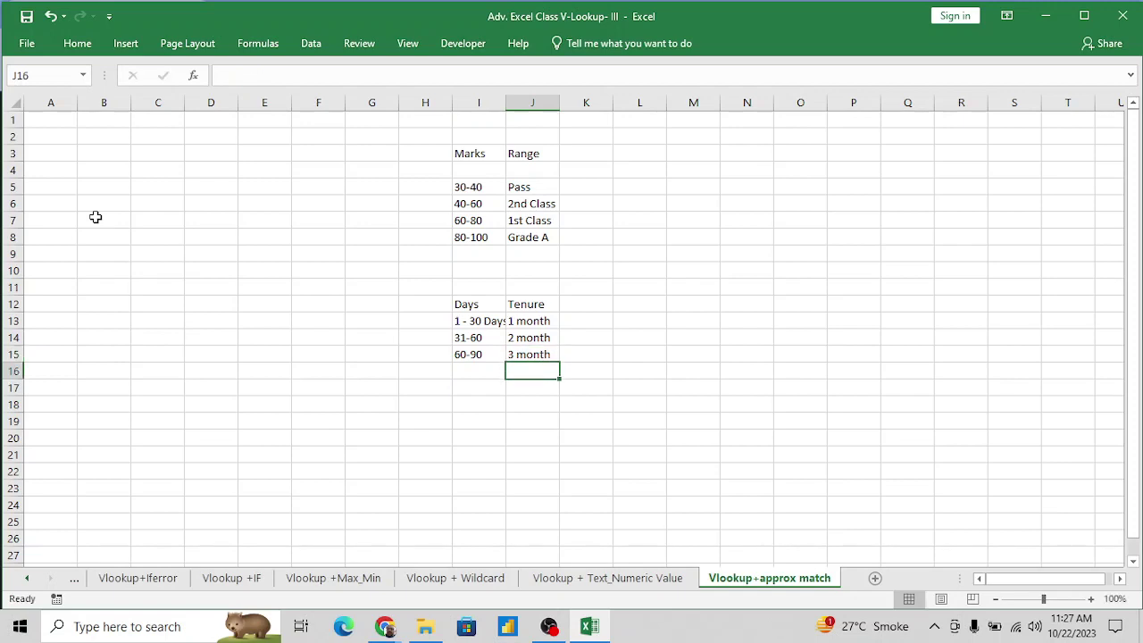
key("Left")
key("Up")
key("Up")
key("Up")
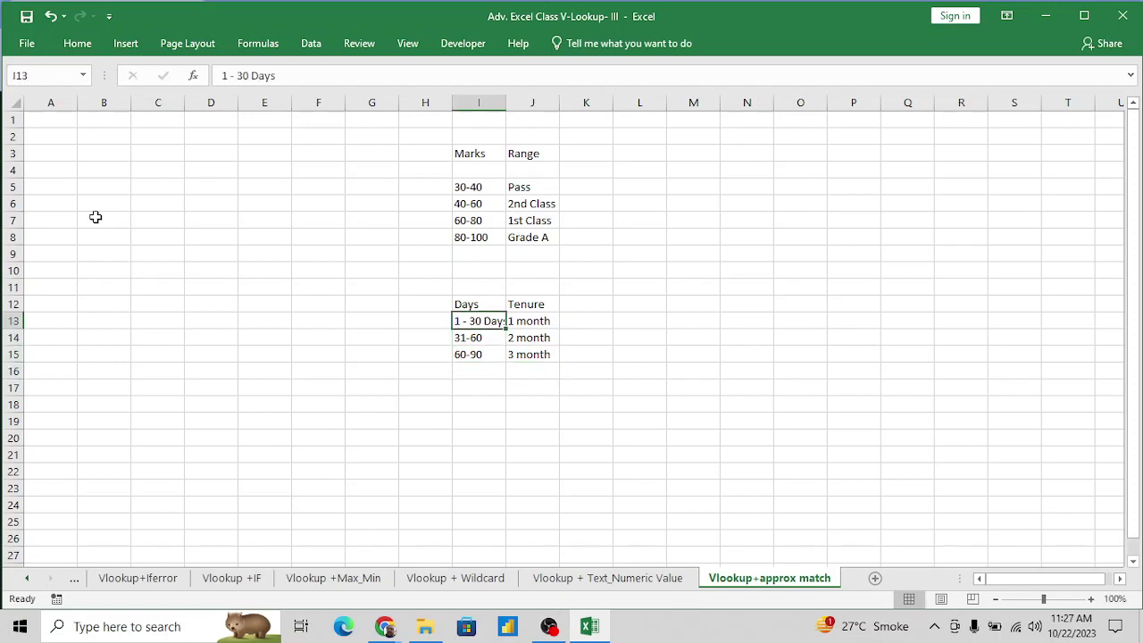
key("ctrl+c")
key("Down")
key("Up")
key("Down")
key("Escape")
key("Down")
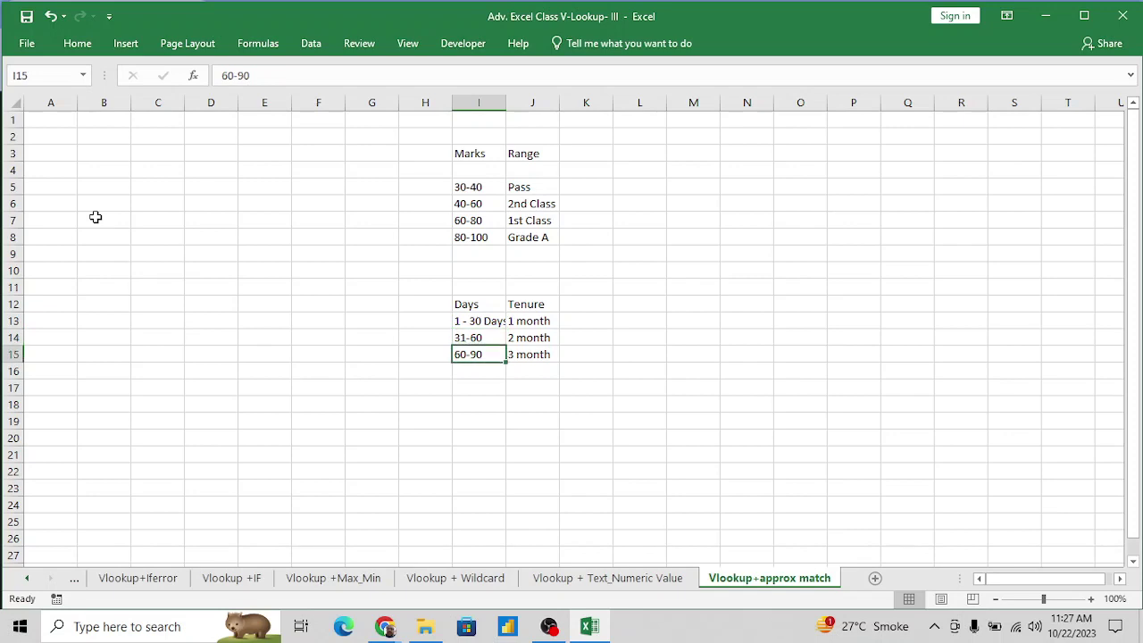
Try to enter the day band 1-90 in I18, below the monthly tenure bands.
key("Down")
key("Down")
key("Down")
key("Down")
key("Down")
key("Up")
key("Up")
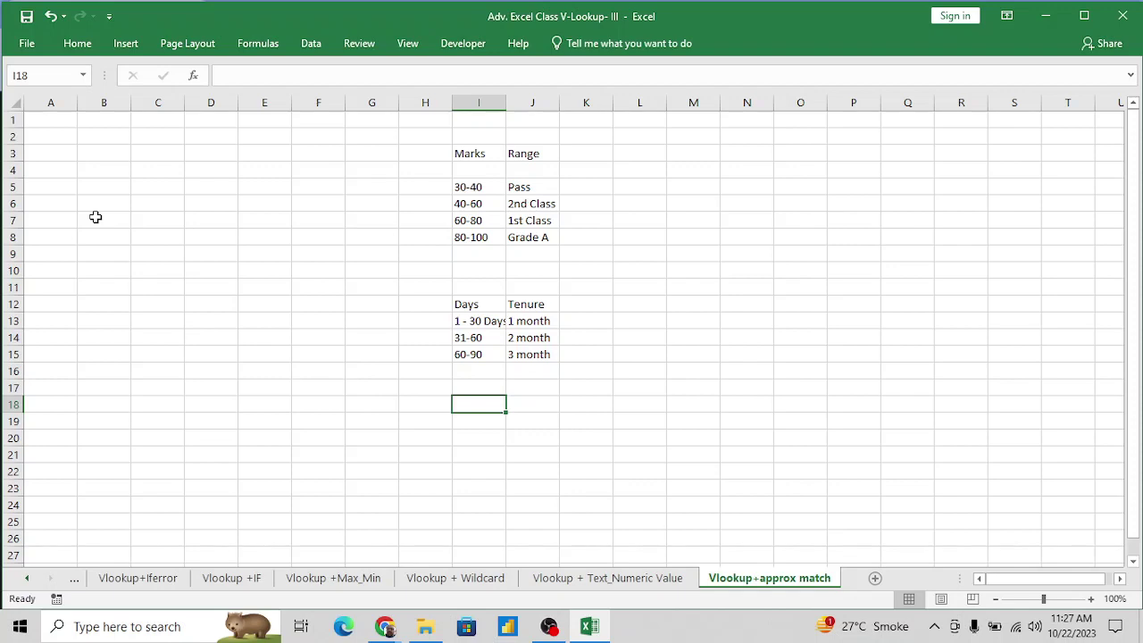
type("1-")
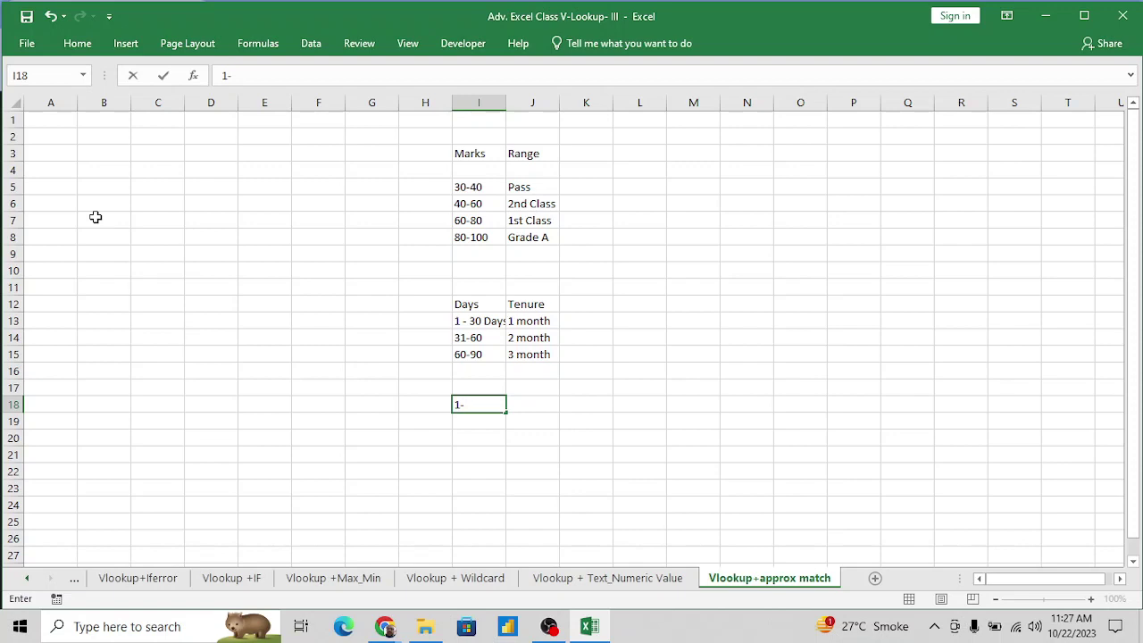
type("90")
key("Tab")
Enter the band 1 - 90 days in I18 with the text with Three Monht in J18.
key("Left")
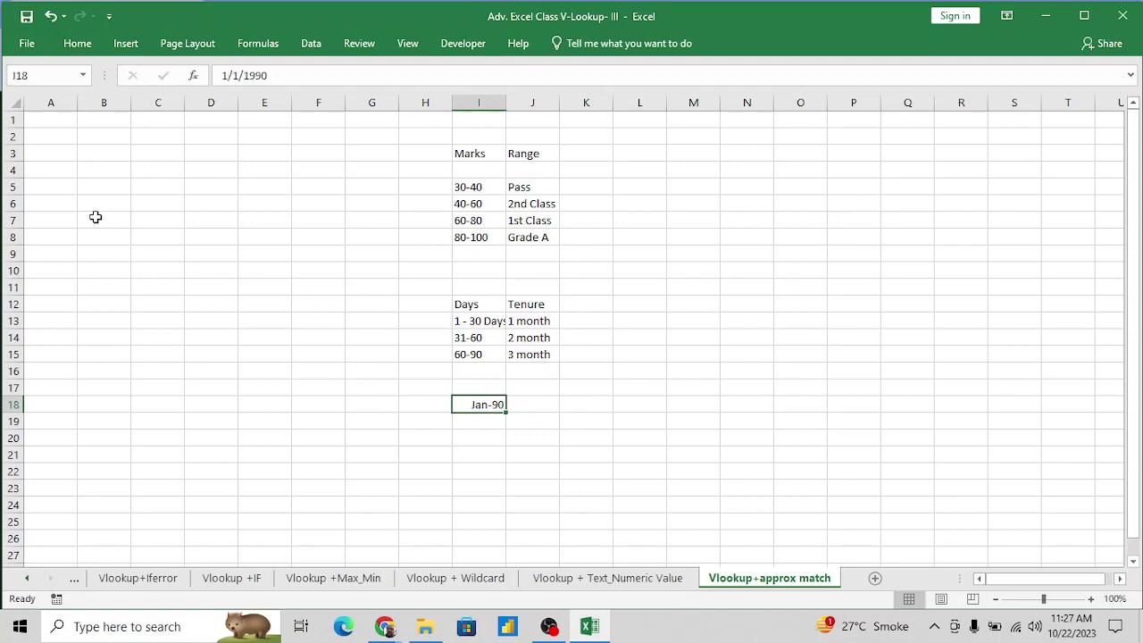
type("1 - 9 d")
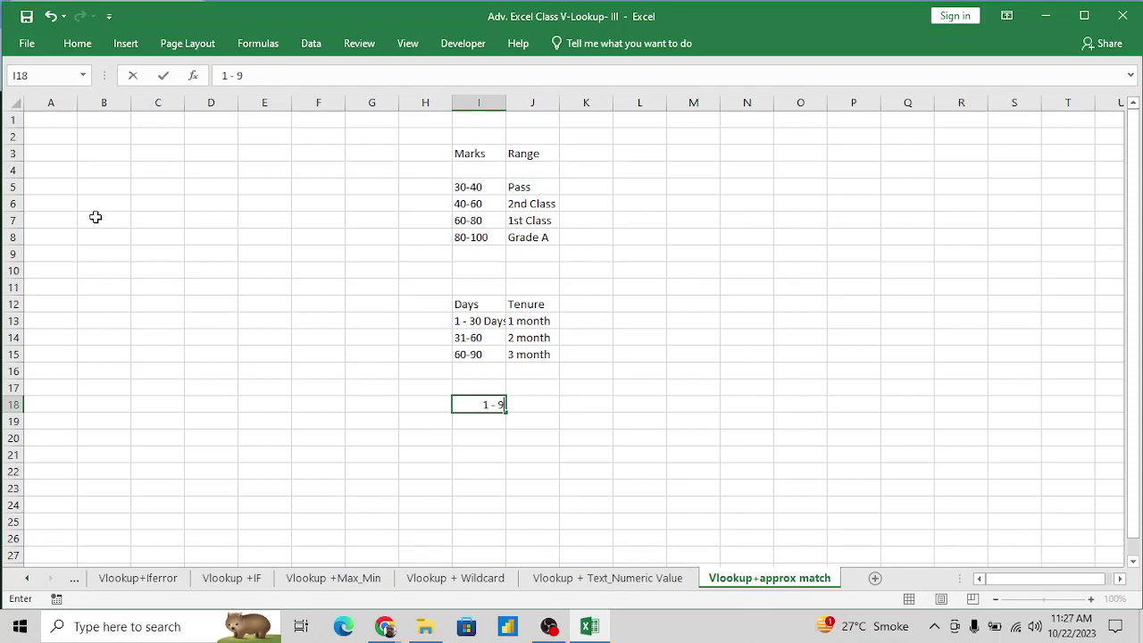
key("BackSpace")
key("BackSpace")
type("0 days")
key("Tab")
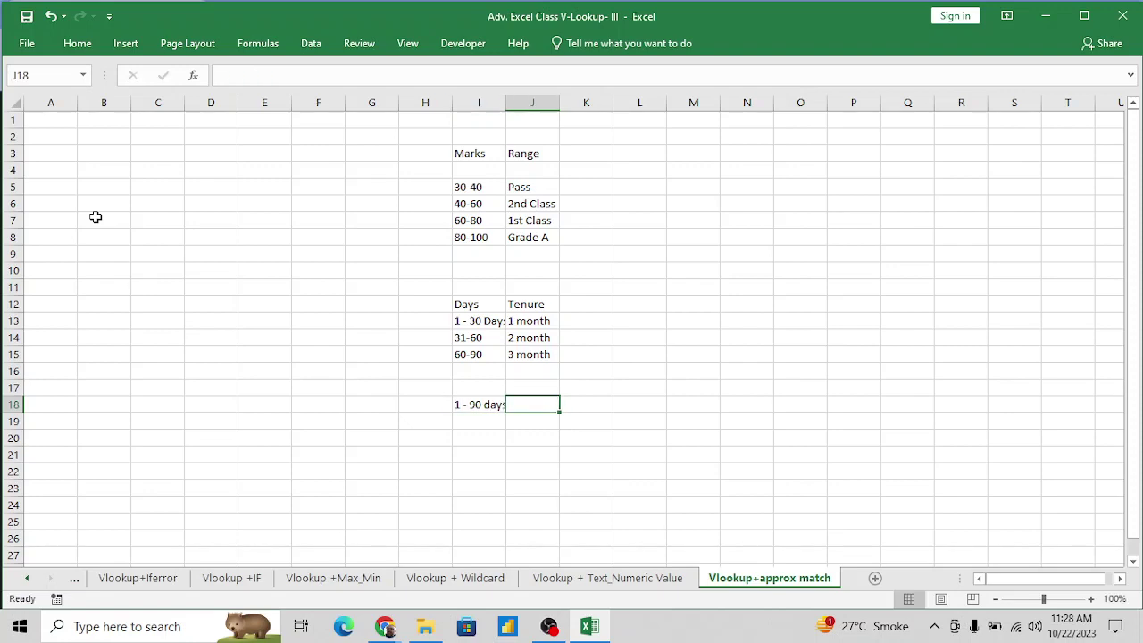
type("with ")
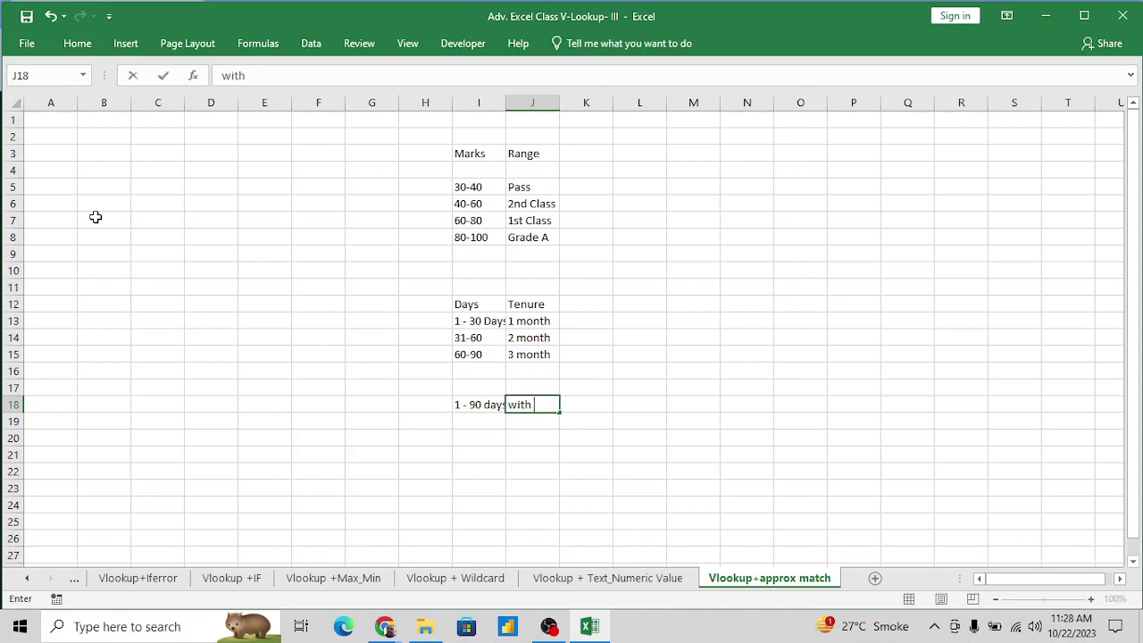
type("Three Monh")
type("t")
key("Return")
Correct the spelling in J18 so it reads with Three Month.
key("Right")
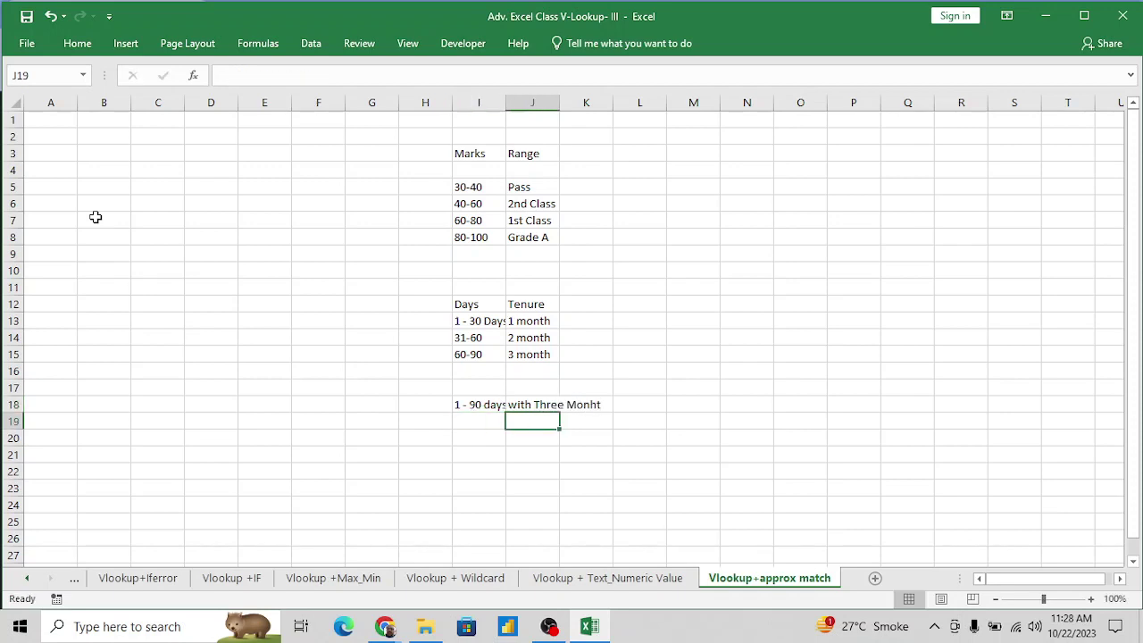
key("Up")
key("F2")
key("BackSpace")
key("BackSpace")
type("th")
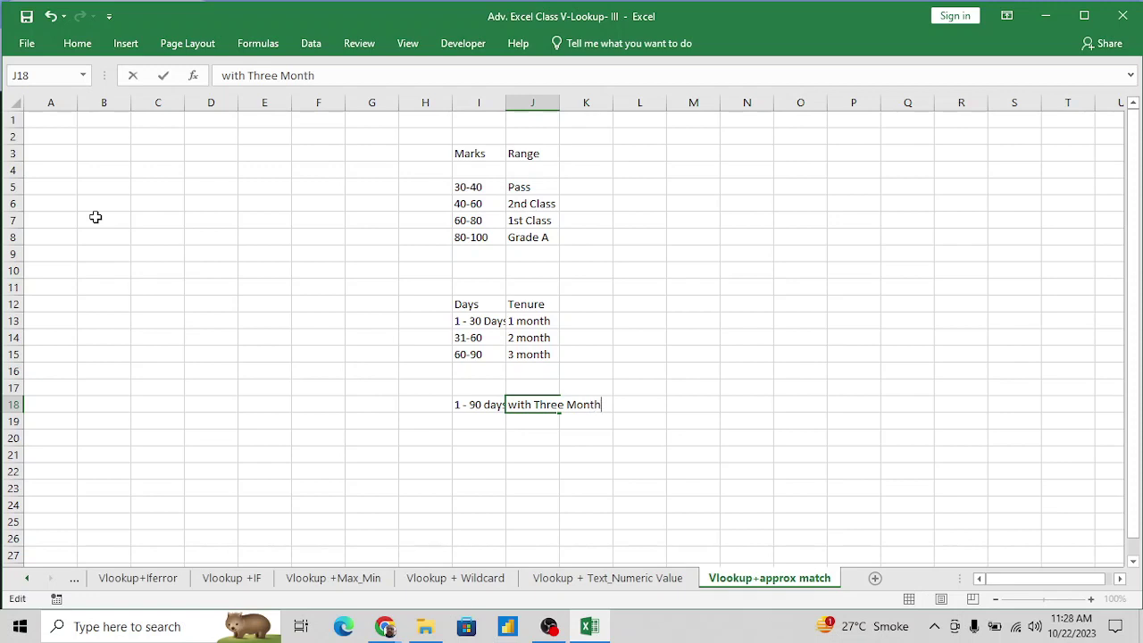
key("Return")
Add the day band 91-180 in I19 with the tenure within six month in J19.
key("Left")
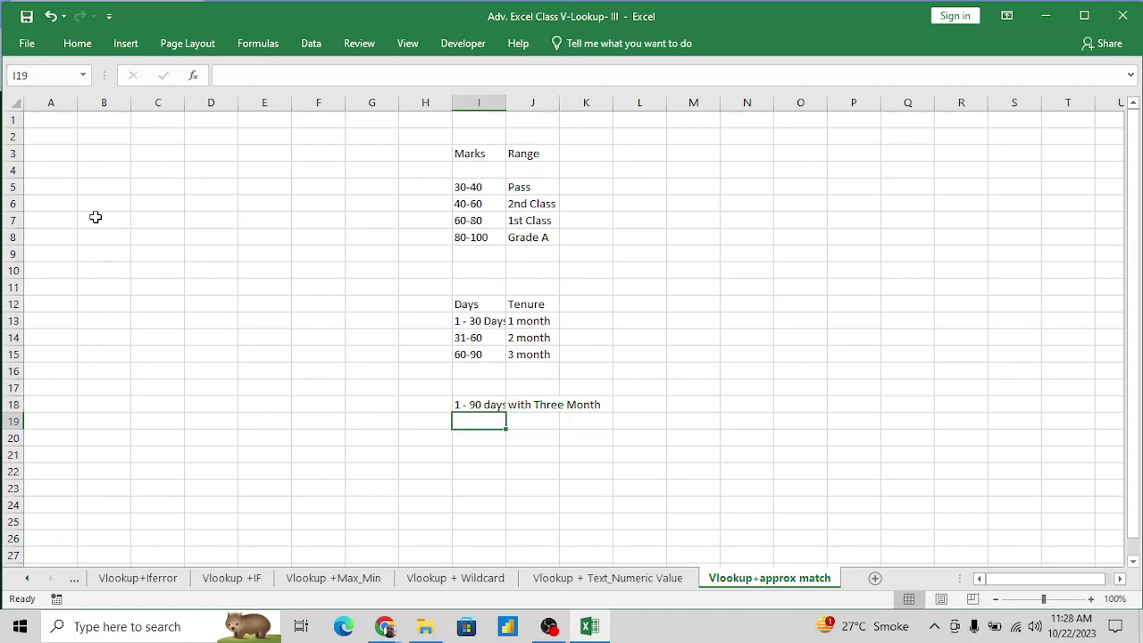
type("91-")
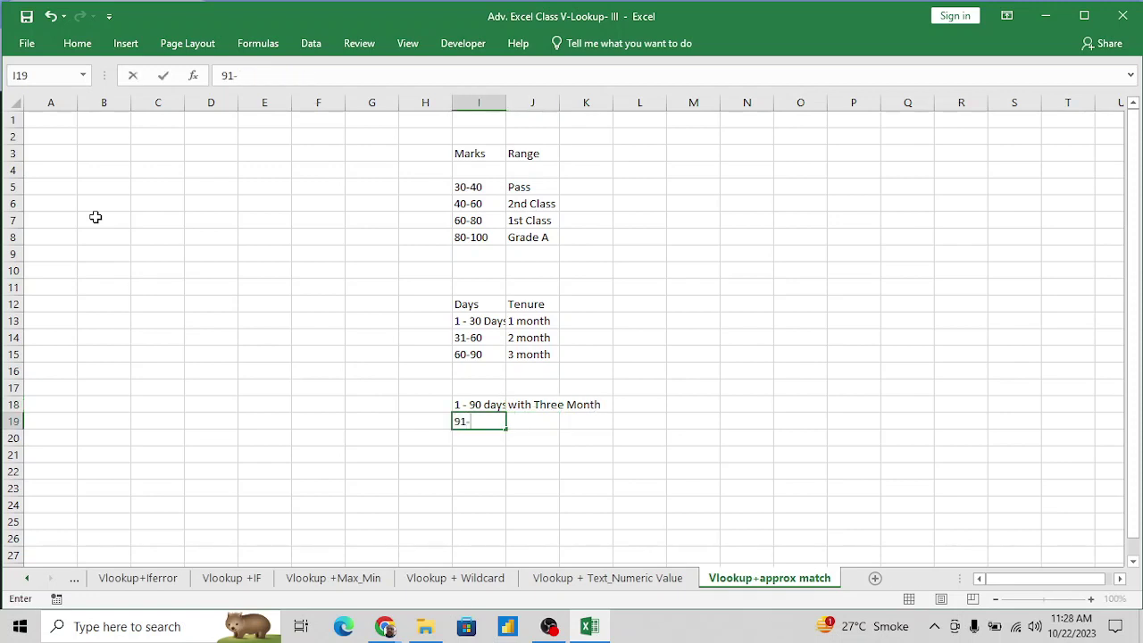
type("180")
key("Tab")
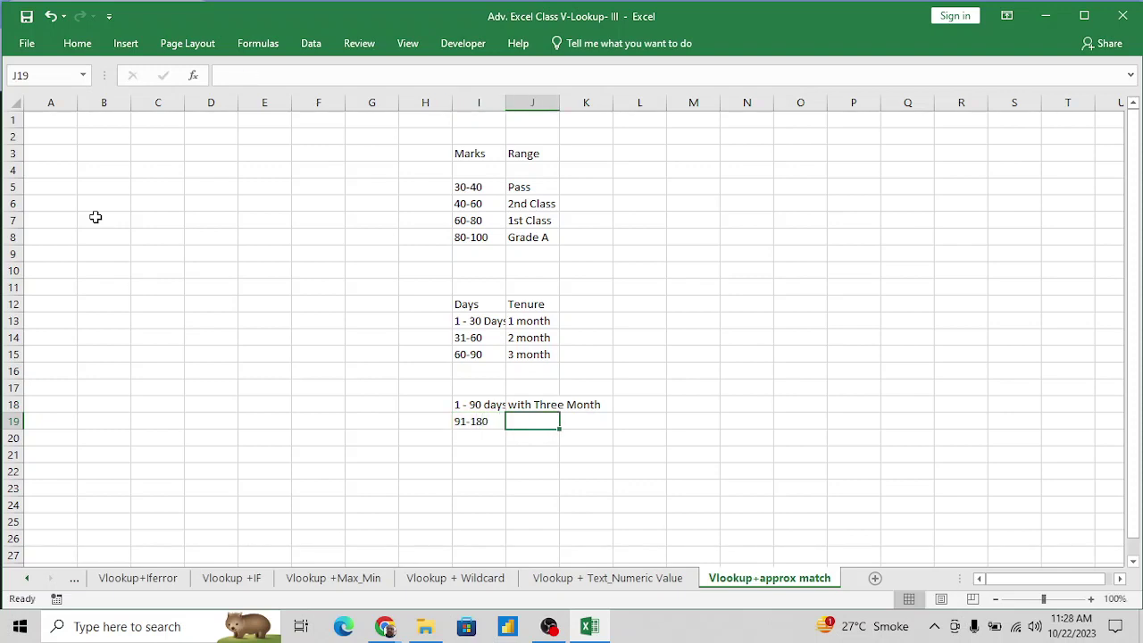
type("with")
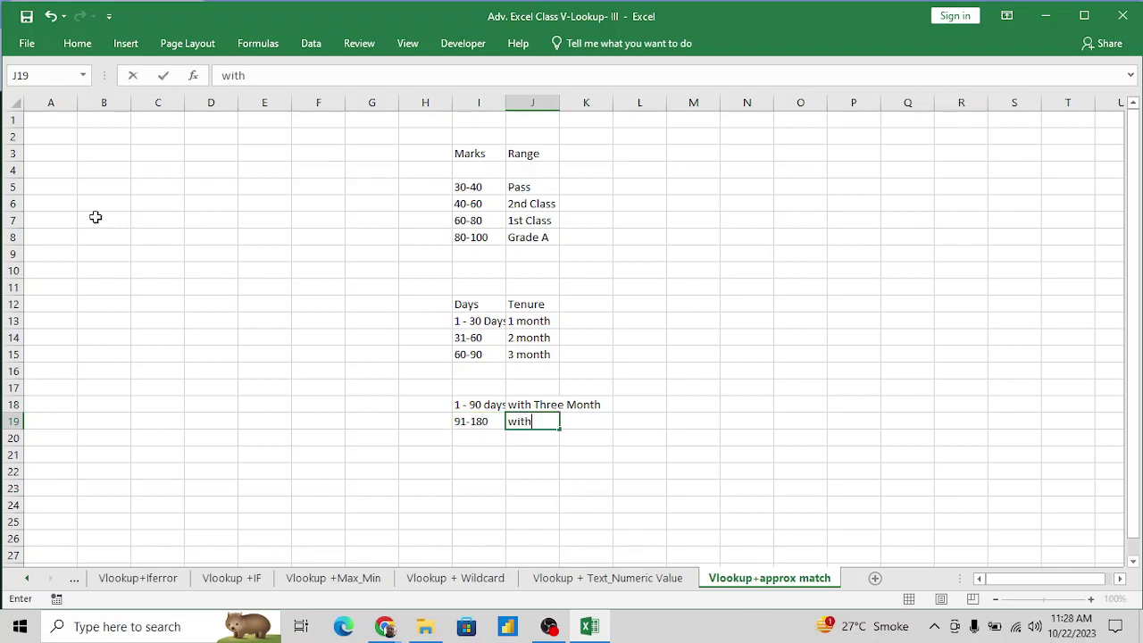
type("in six mont")
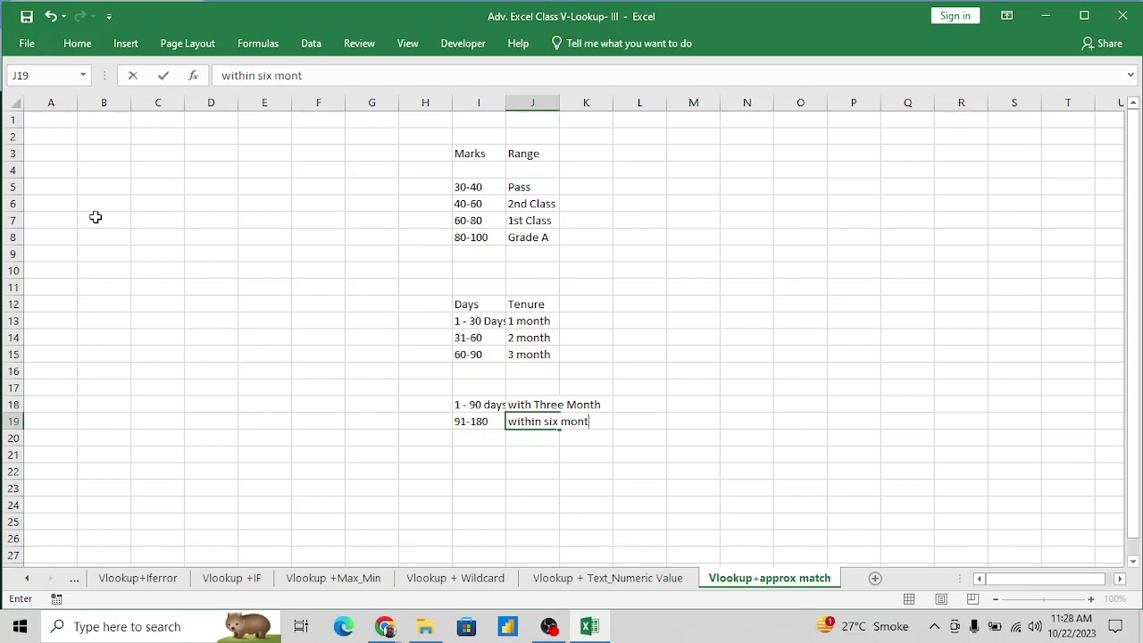
type("h")
key("Return")
Add the day band 180-360 in I20 with the tenure within Year in J20.
type("180-")
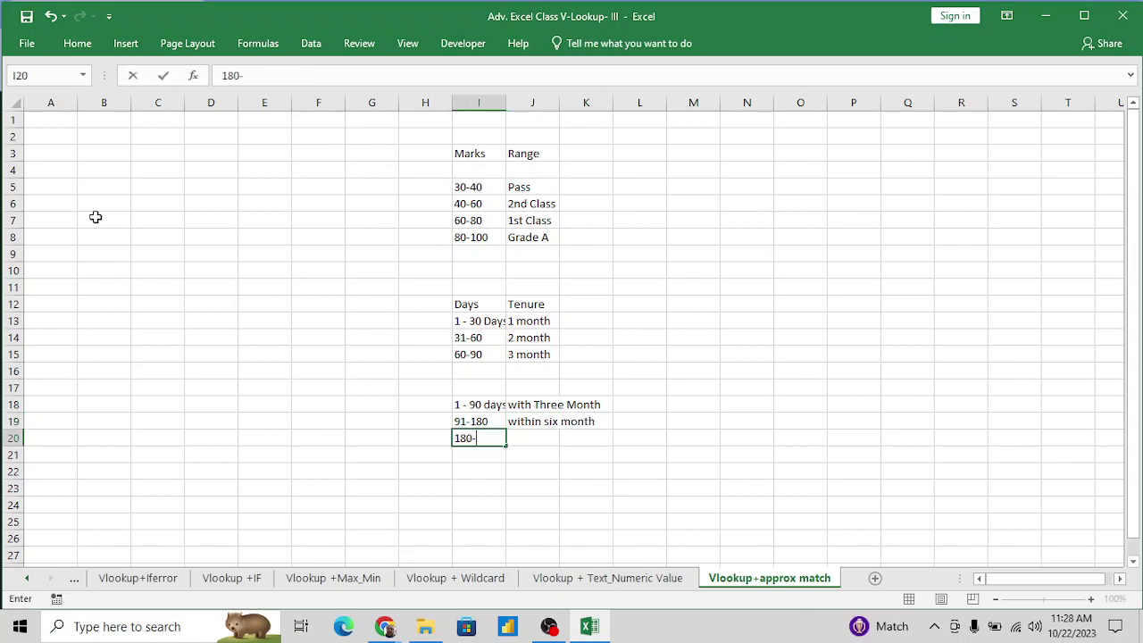
type("360")
key("Tab")
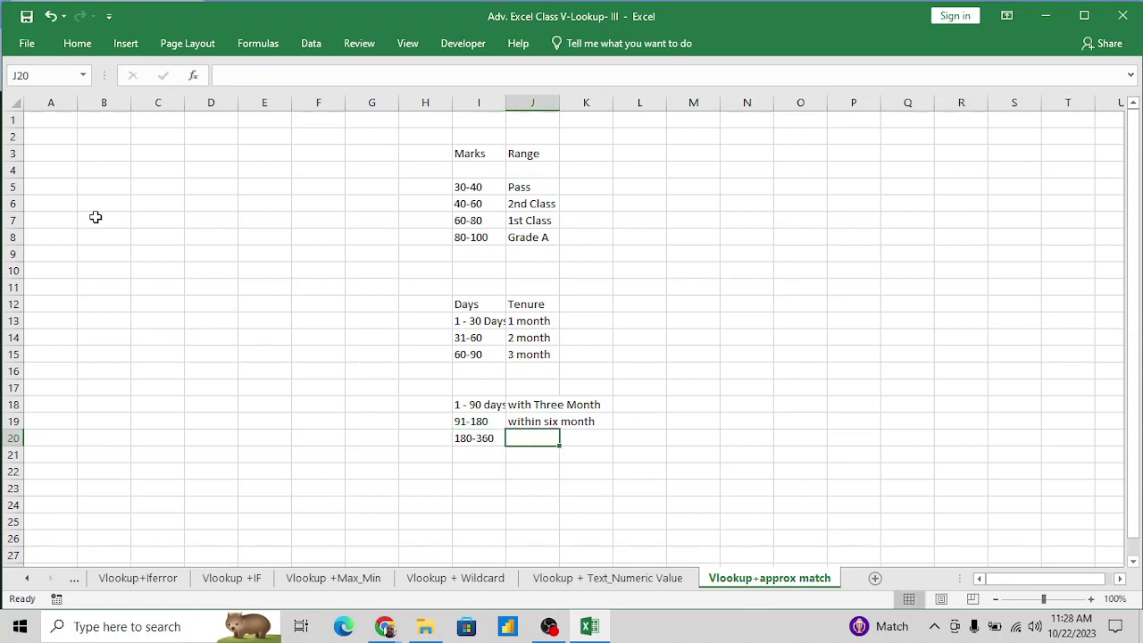
type("with")
key("BackSpace")
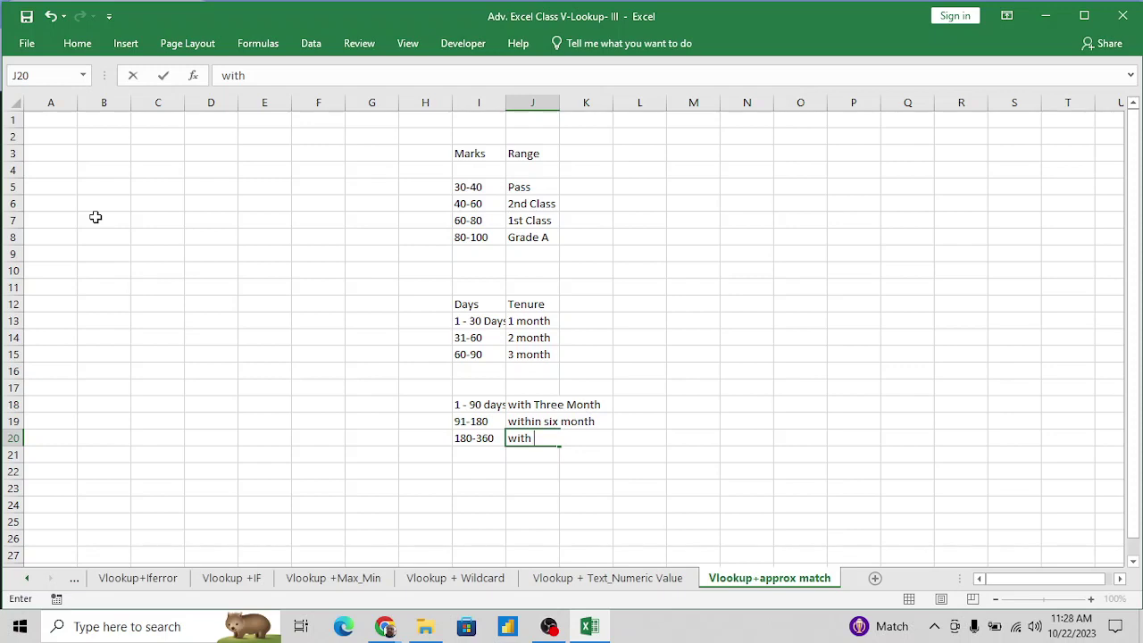
type("in ")
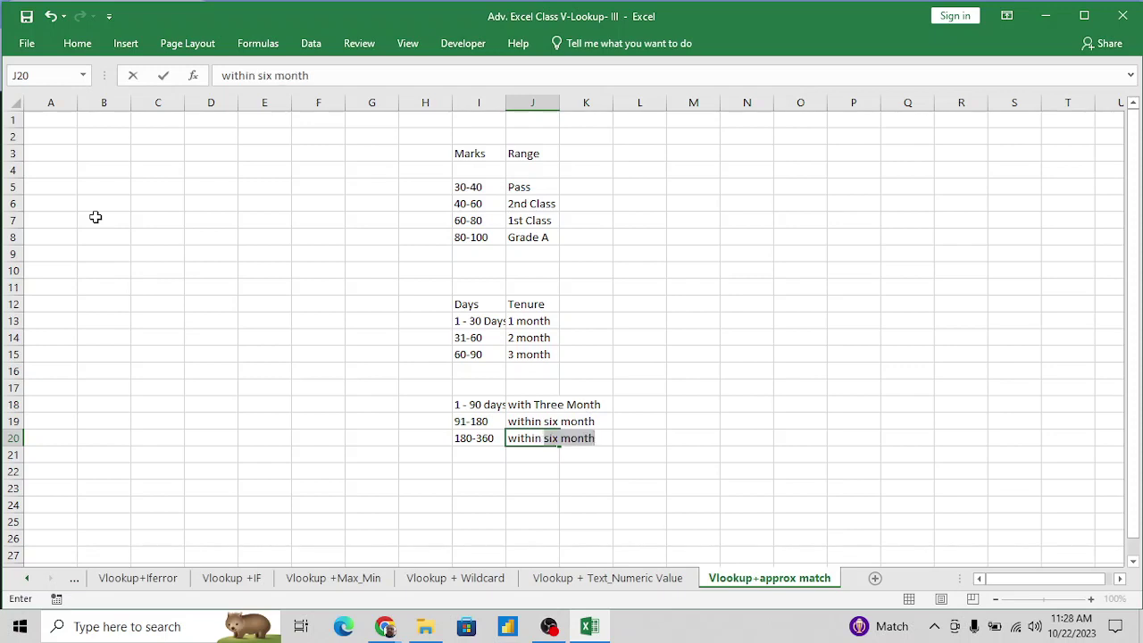
type("Year")
key("Return")
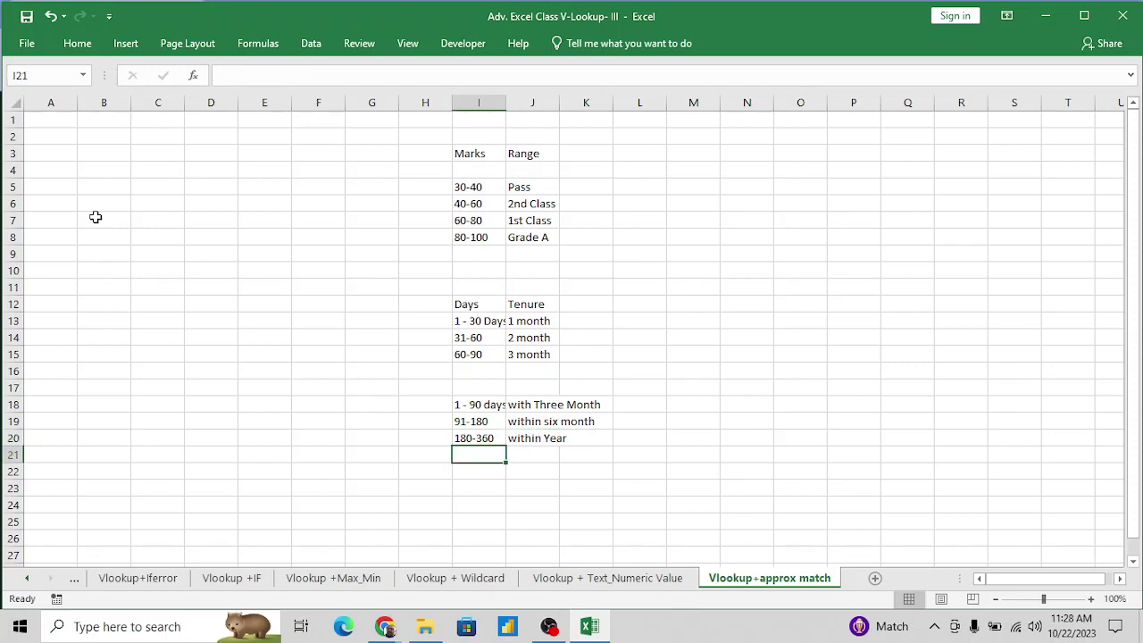
Add the day band 360- 720 in I21 with the tenure within Two Year in J21.
type("360-")
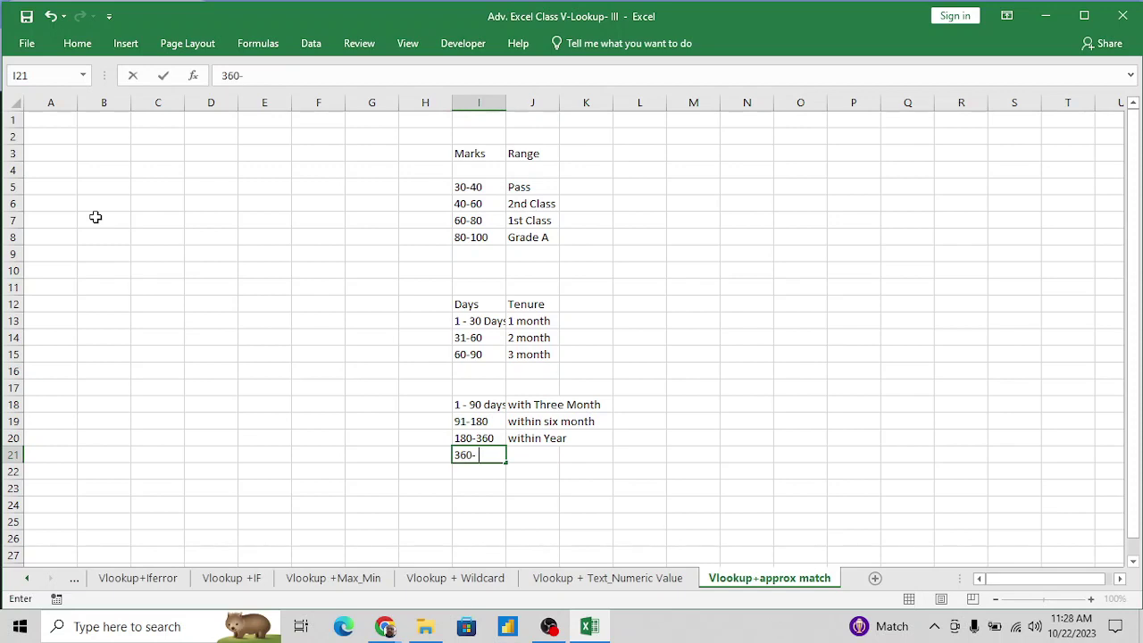
type(" 2")
key("BackSpace")
type("720")
key("Tab")
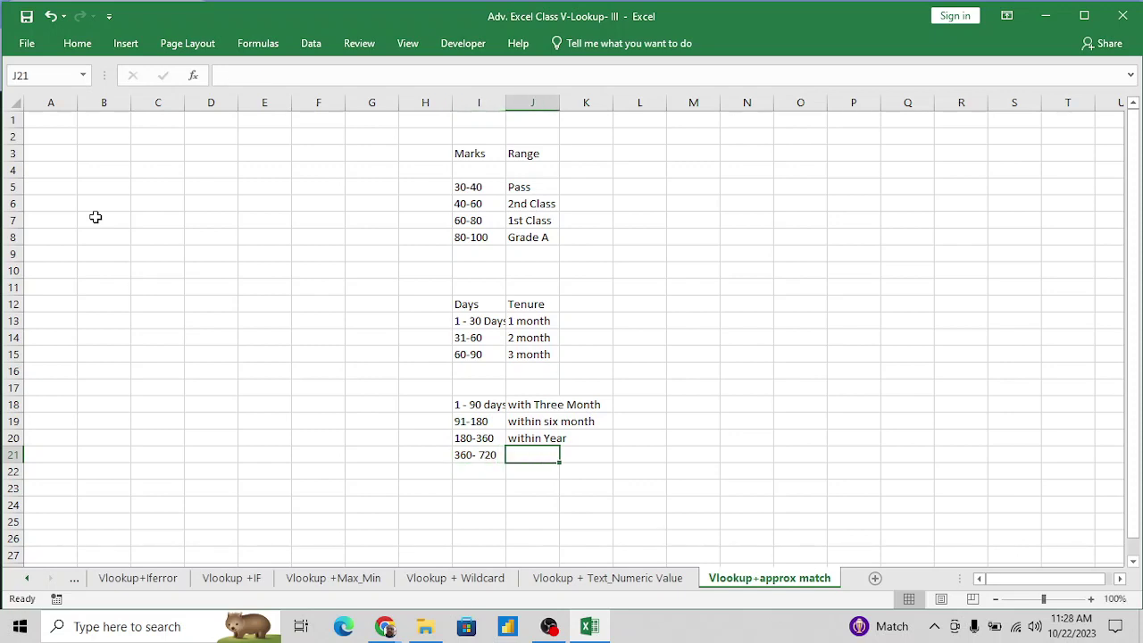
type("with")
key("BackSpace")
key("BackSpace")
key("BackSpace")
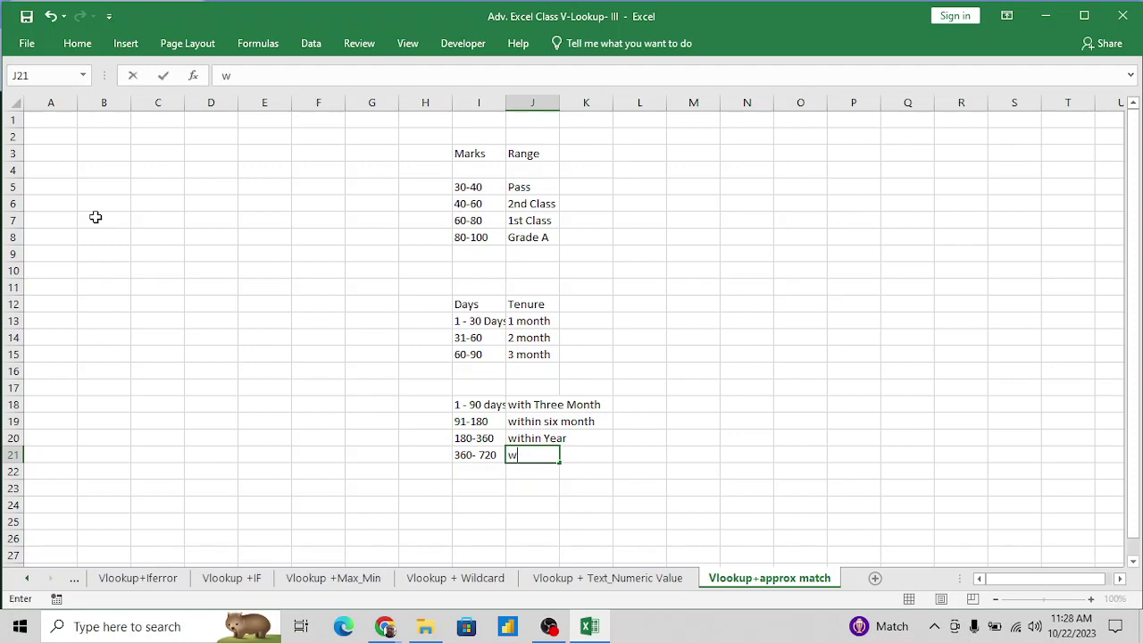
type("ithin Two Year")
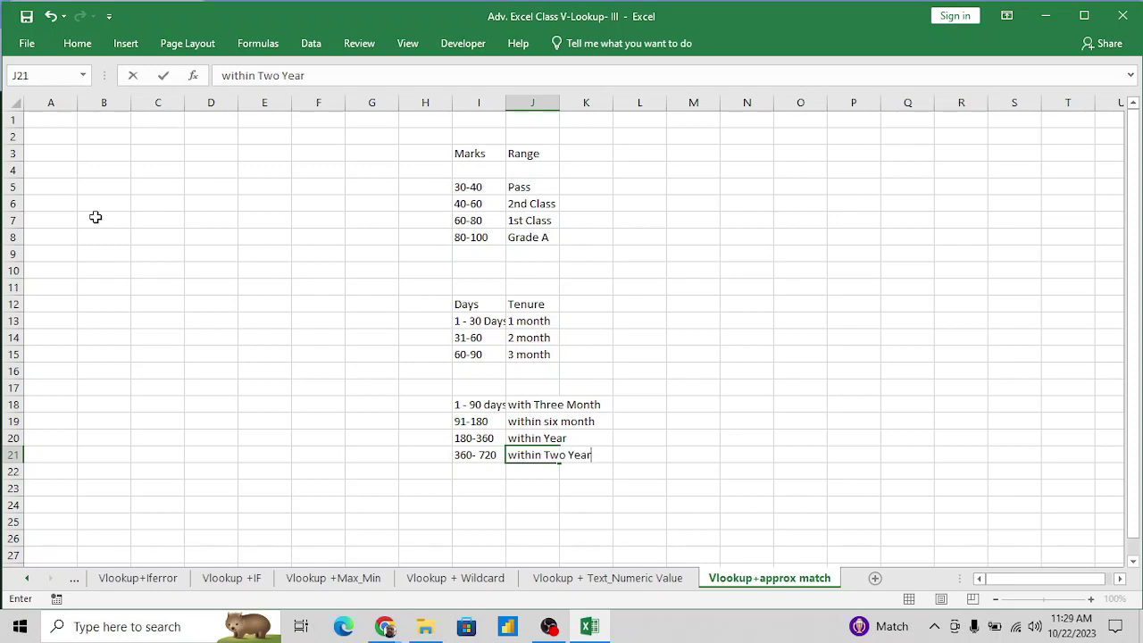
key("Return")
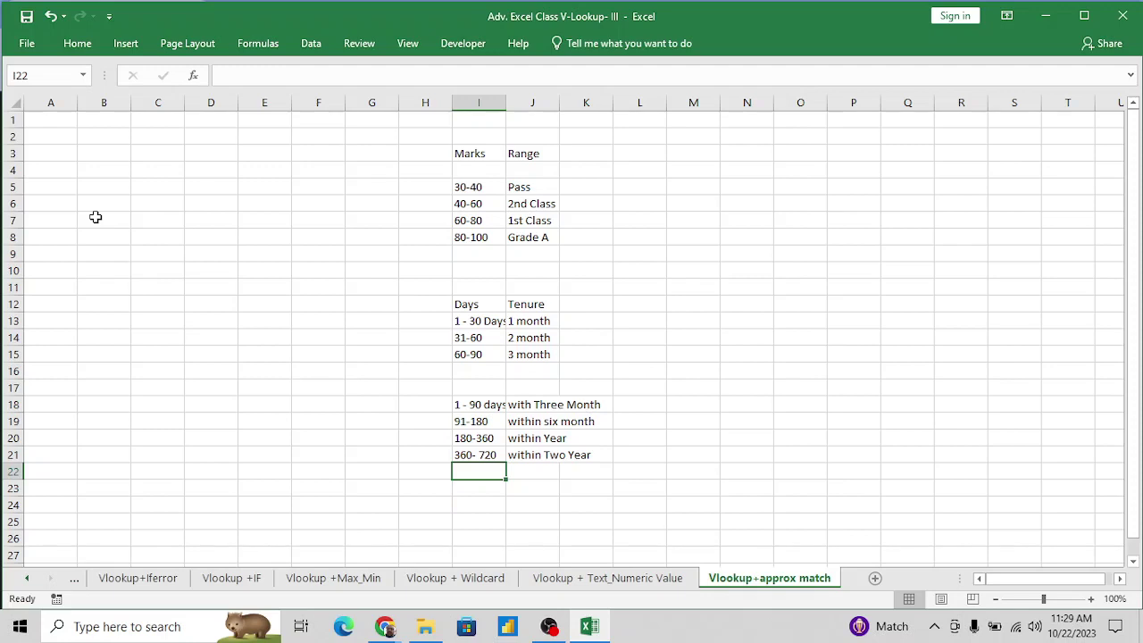
Add the final day band >720 in I22 with the tenure More than Two year in J22.
type("720")
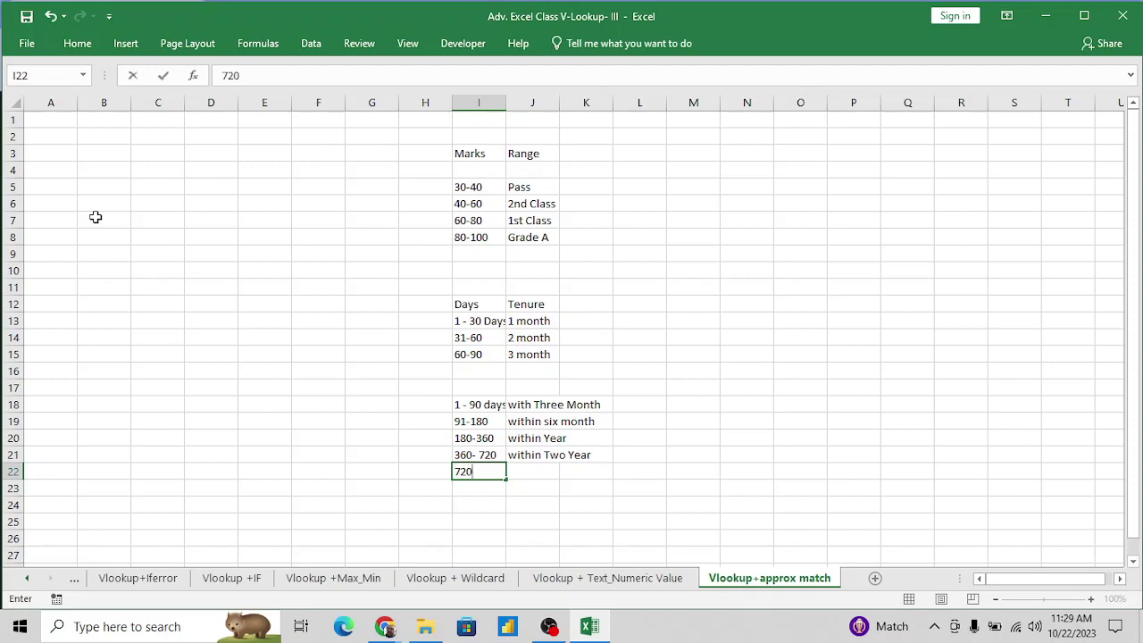
key("BackSpace")
key("BackSpace")
key("BackSpace")
type(">720")
key("Tab")
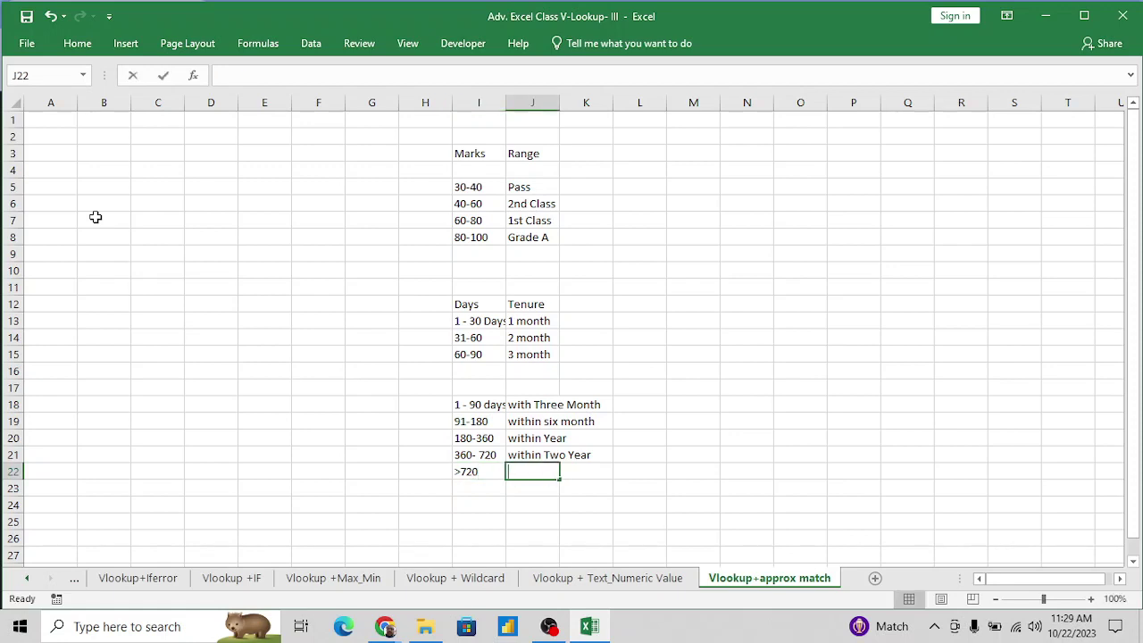
type("More tham")
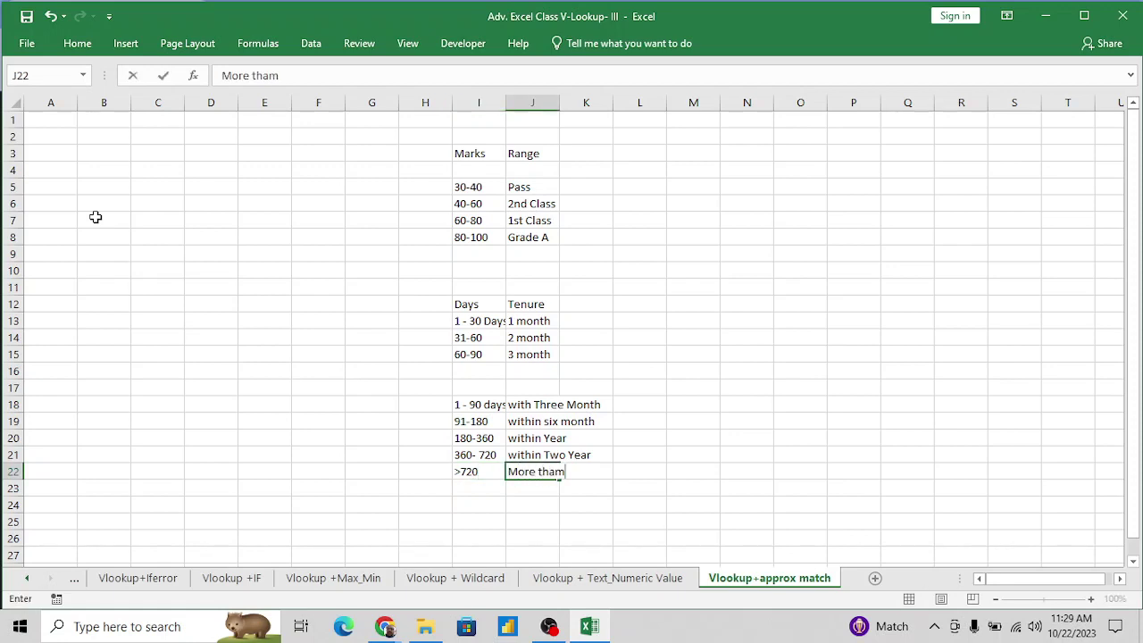
key("BackSpace")
type("n Tow ye")
key("BackSpace")
key("BackSpace")
key("BackSpace")
key("BackSpace")
key("BackSpace")
type("wo year")
key("BackSpace")
type("ear")
key("Return")
key("Up")
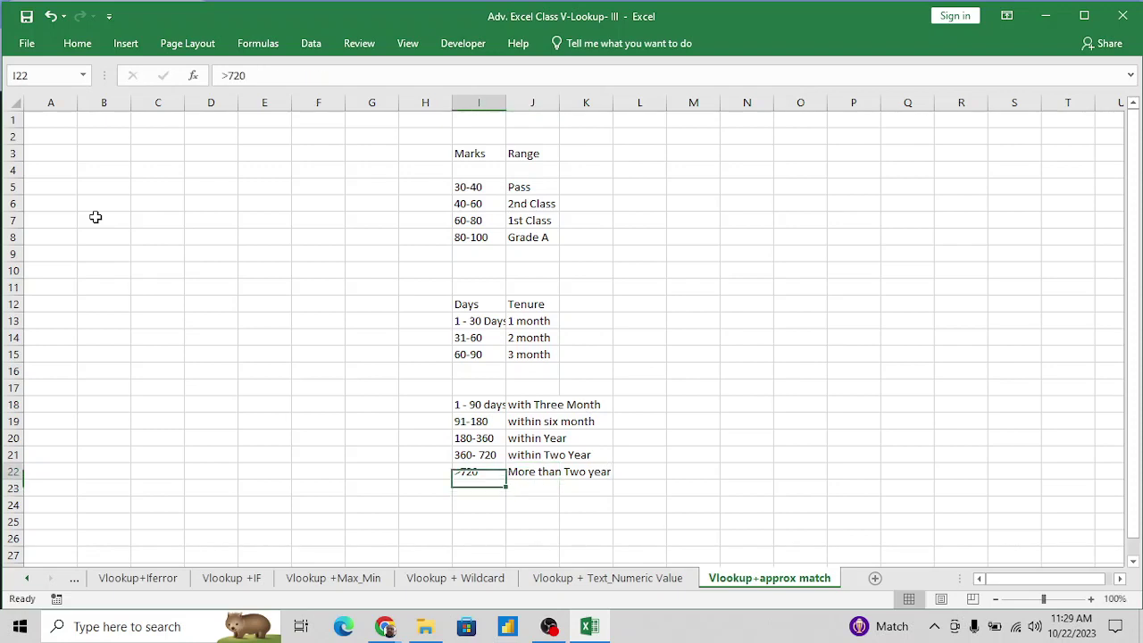
key("Up")
key("Up")
key("Up")
key("Up")
key("Down")
key("Down")
key("Down")
key("Down")
key("Up")
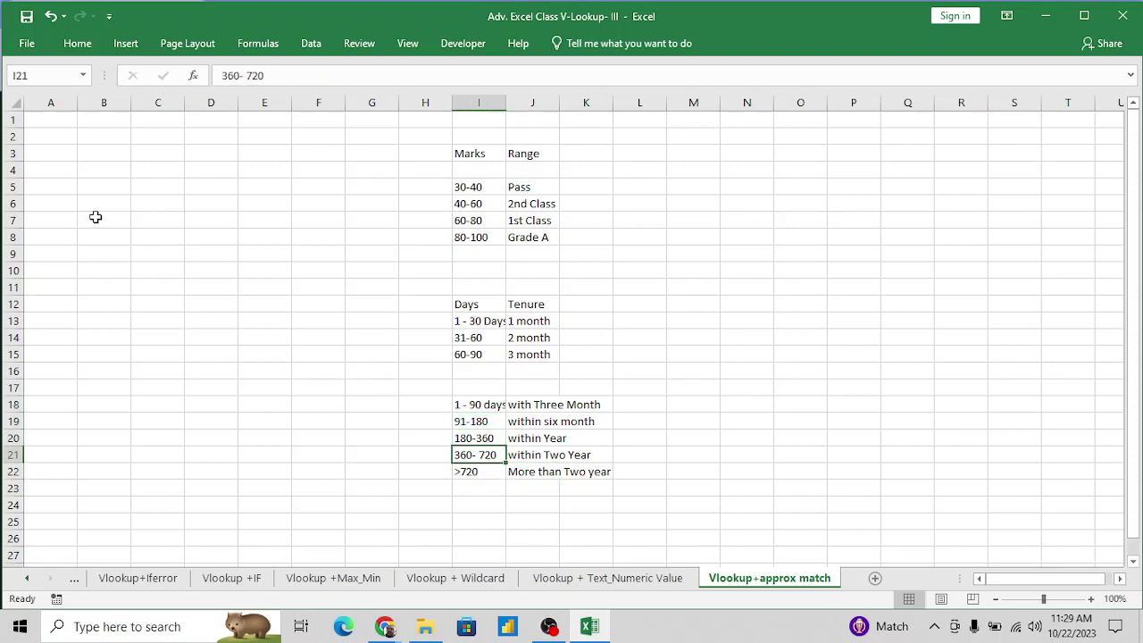
key("Up")
Enter the column heading Marks in A1.
key("Home")
key("ctrl+Home")
key("Right")
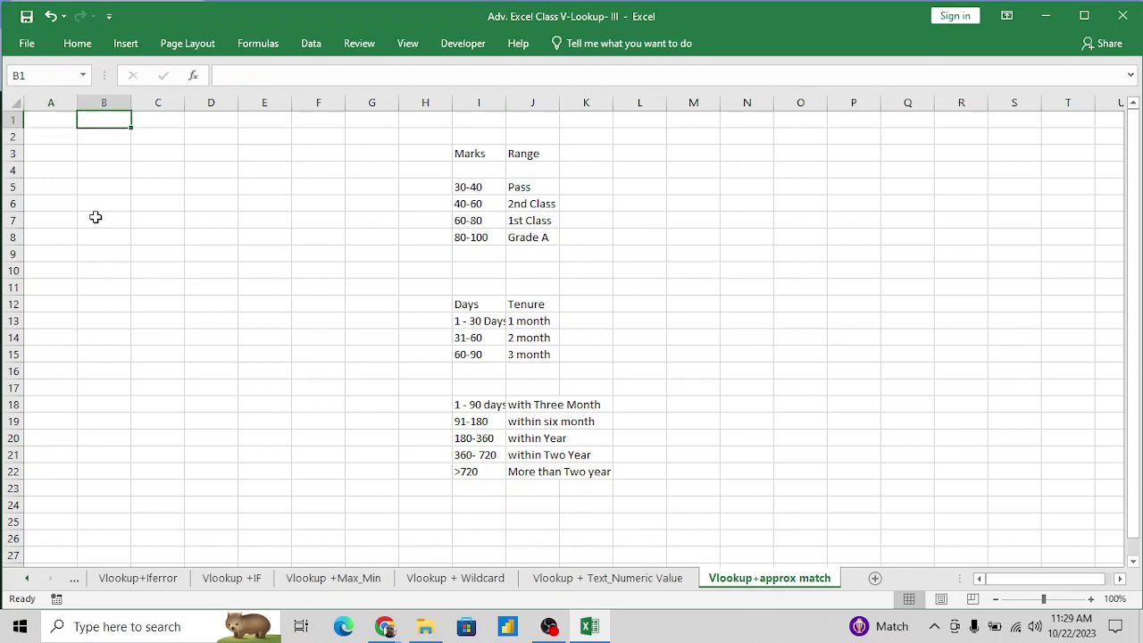
key("Left")
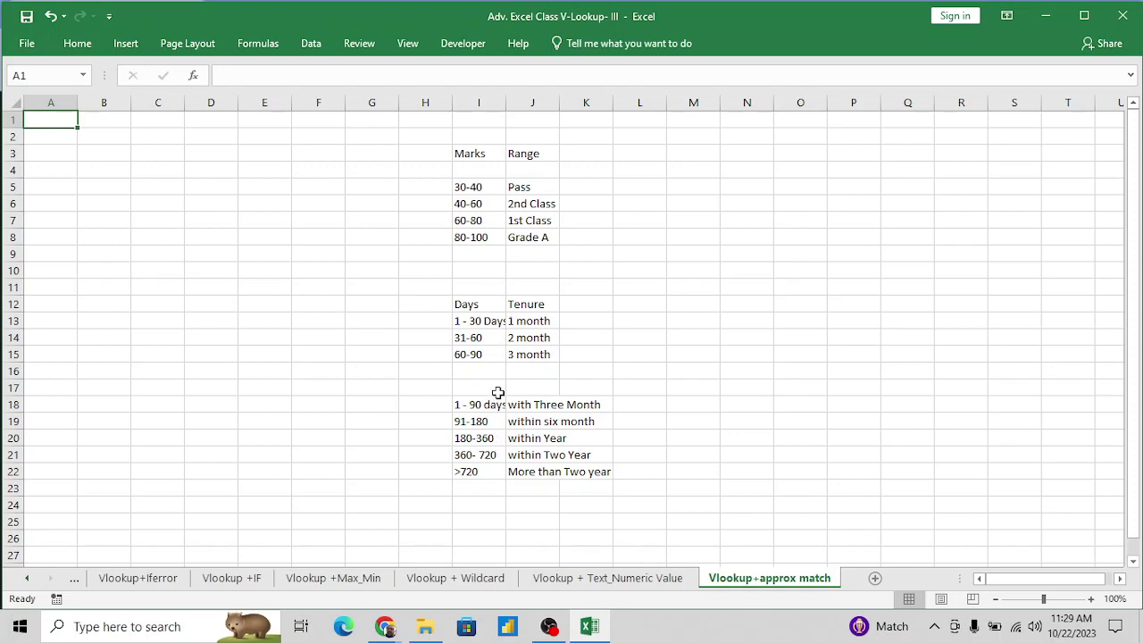
type("Marks")
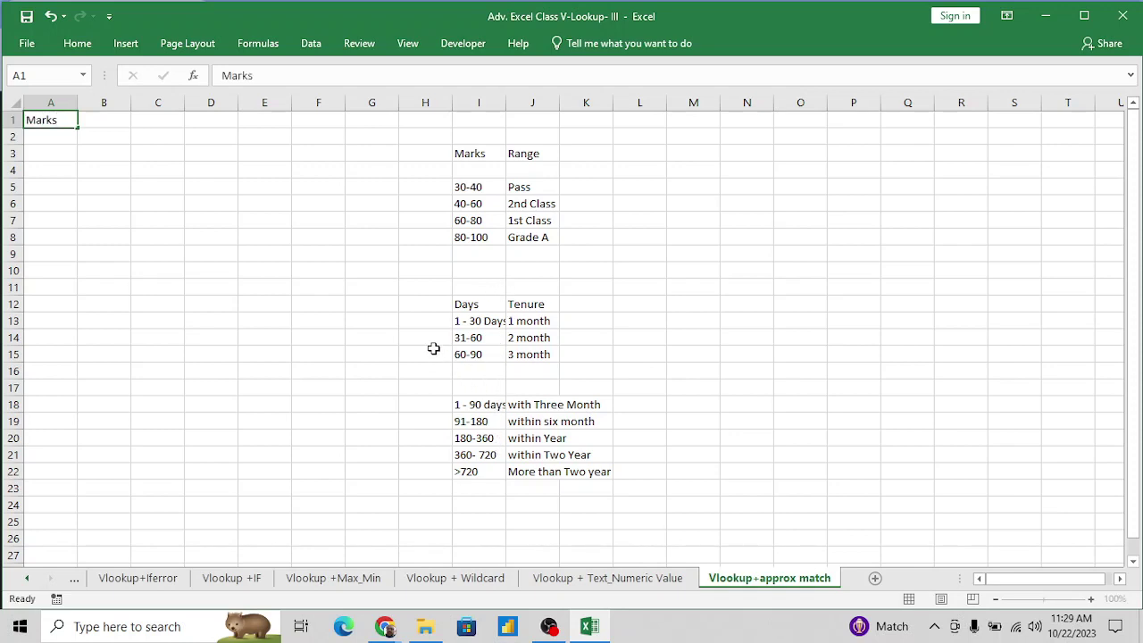
key("Return")
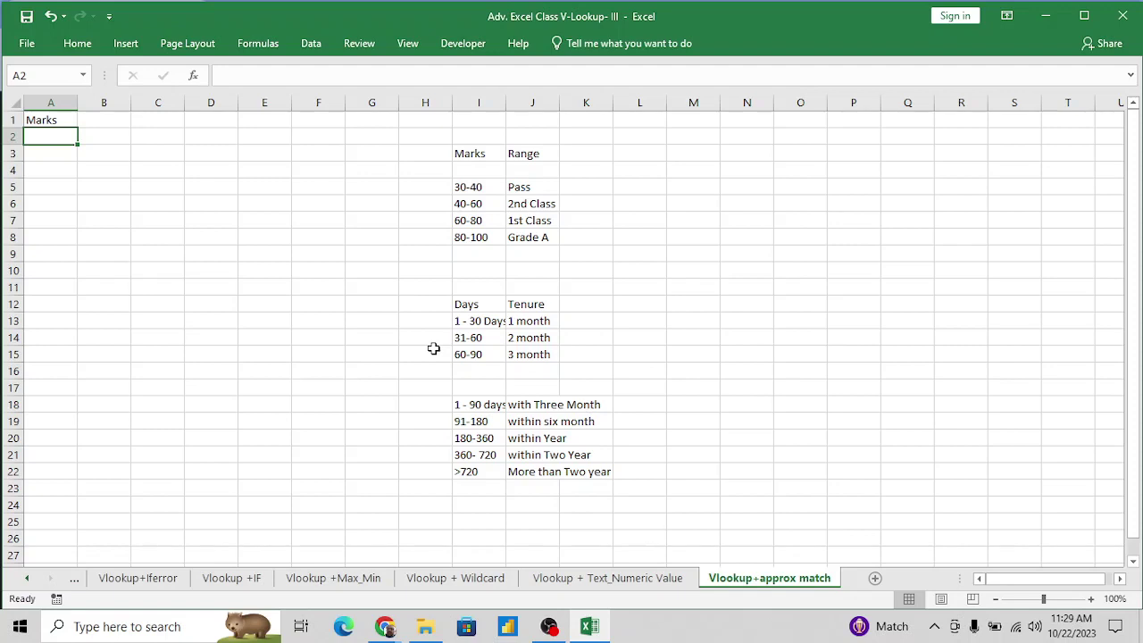
Enter a RANDBETWEEN formula in A2 that generates random marks between 20 and 100.
type("=Ra")
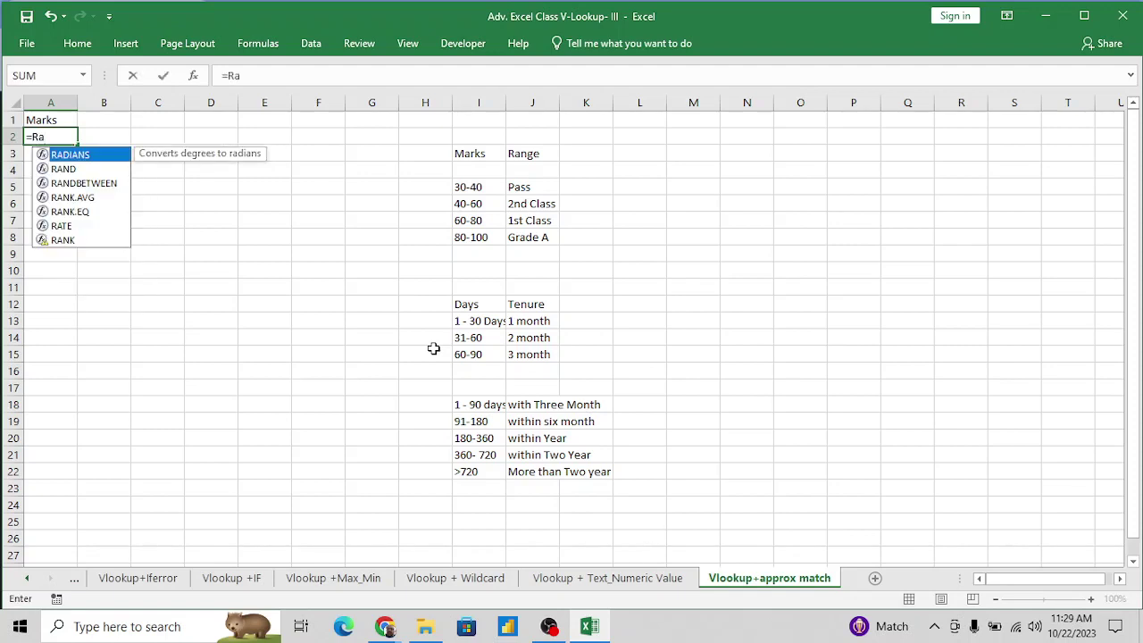
key("Down")
key("Down")
key("Tab")
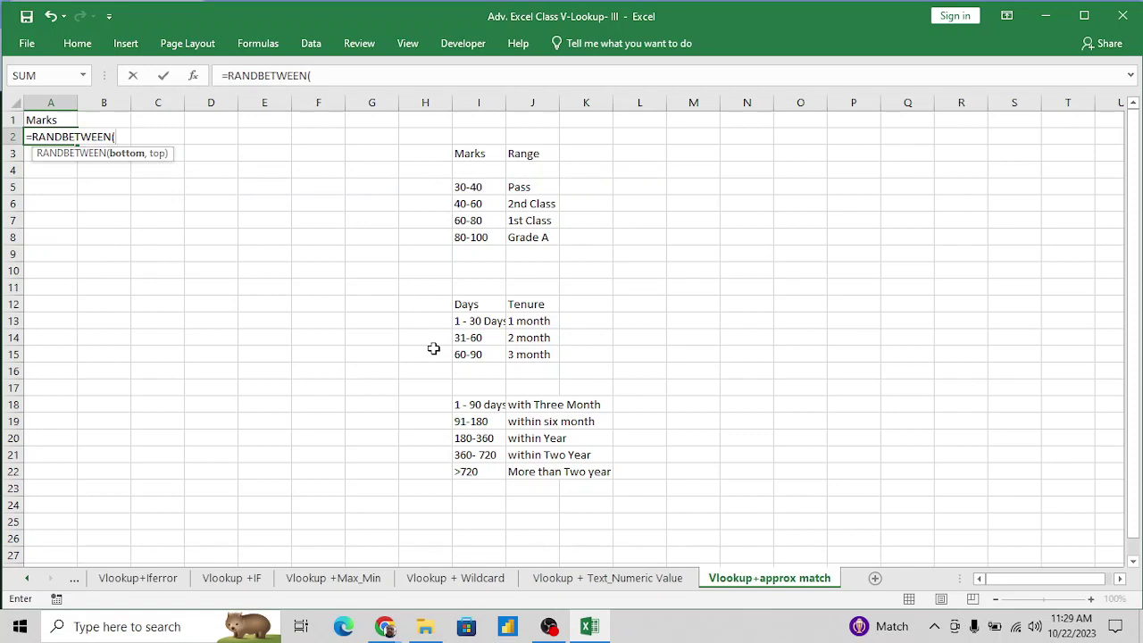
type("20,100")
key("Return")
Fill the random marks formula from A2 down to A20.
key("Up")
key("shift+Down")
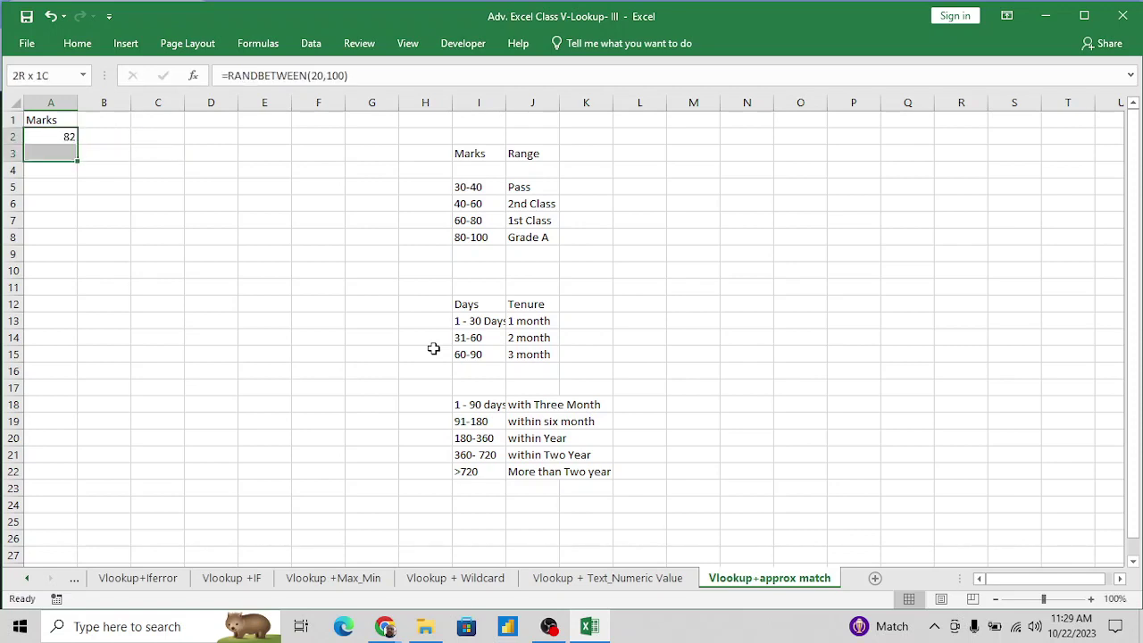
key("shift+Down")
key("shift+Down")
key("shift+Down")
key("shift+Down")
key("shift+Down")
key("shift+Down")
key("shift+Down")
key("shift+Down")
key("shift+Down")
key("shift+Down")
key("shift+Down")
key("shift+Down")
key("shift+Down")
key("shift+Down")
key("shift+Down")
key("shift+Down")
key("shift+Down")
key("ctrl+d")
Replace the random marks formulas in A2:A20 with their static values.
key("Up")
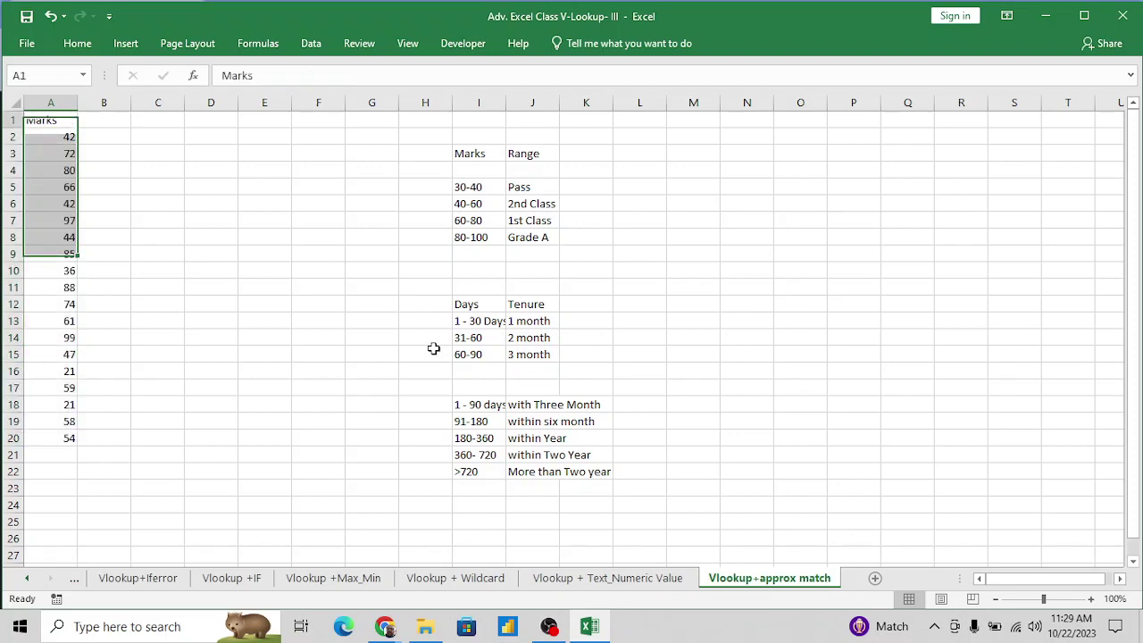
key("Down")
key("ctrl+shift+Down")
key("ctrl+c")
key("ctrl+v")
key("alt+e")
key("s")
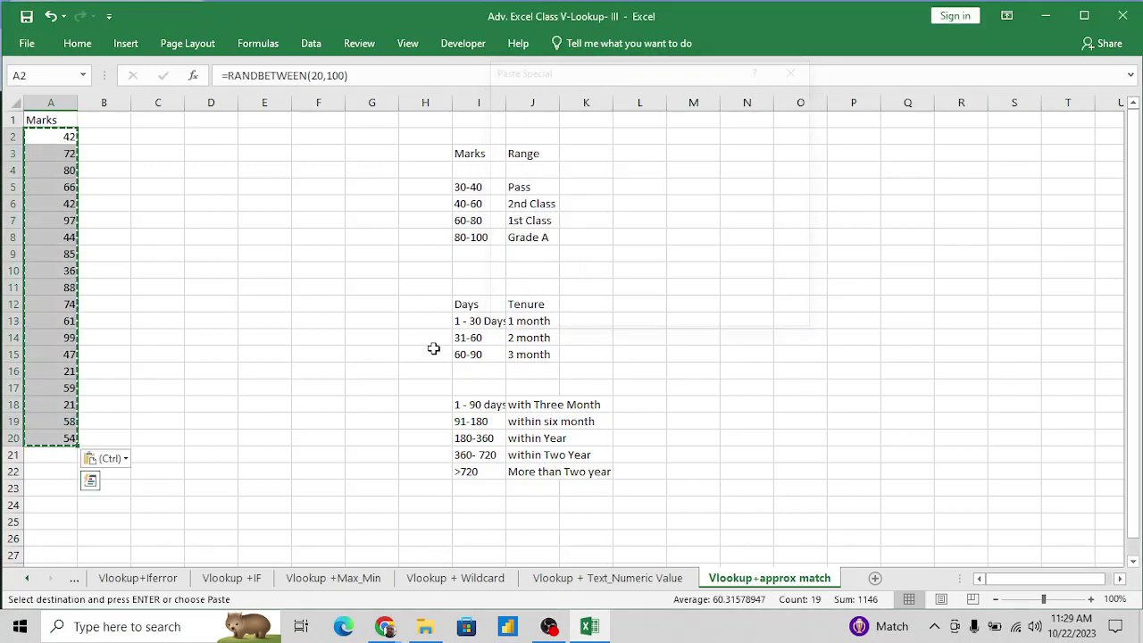
key("Escape")
Try to change the first marks band in I5 to 1-40.
key("Right")
key("Right")
key("Right")
key("Right")
key("Right")
key("Down")
key("Down")
key("Down")
key("Down")
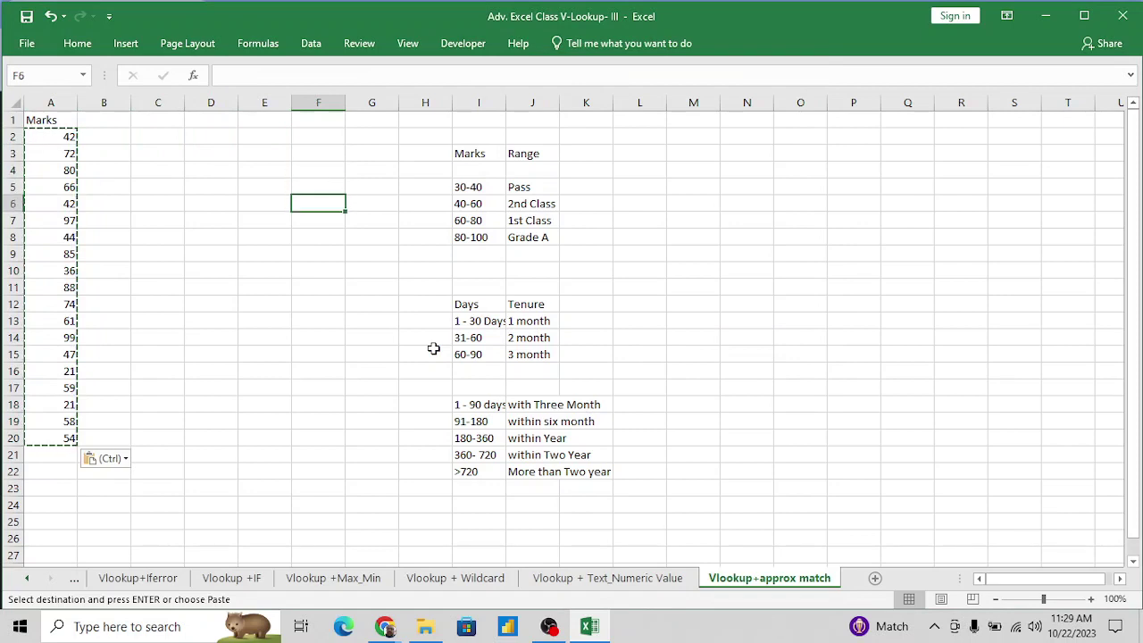
key("Right")
key("Right")
key("Up")
key("Right")
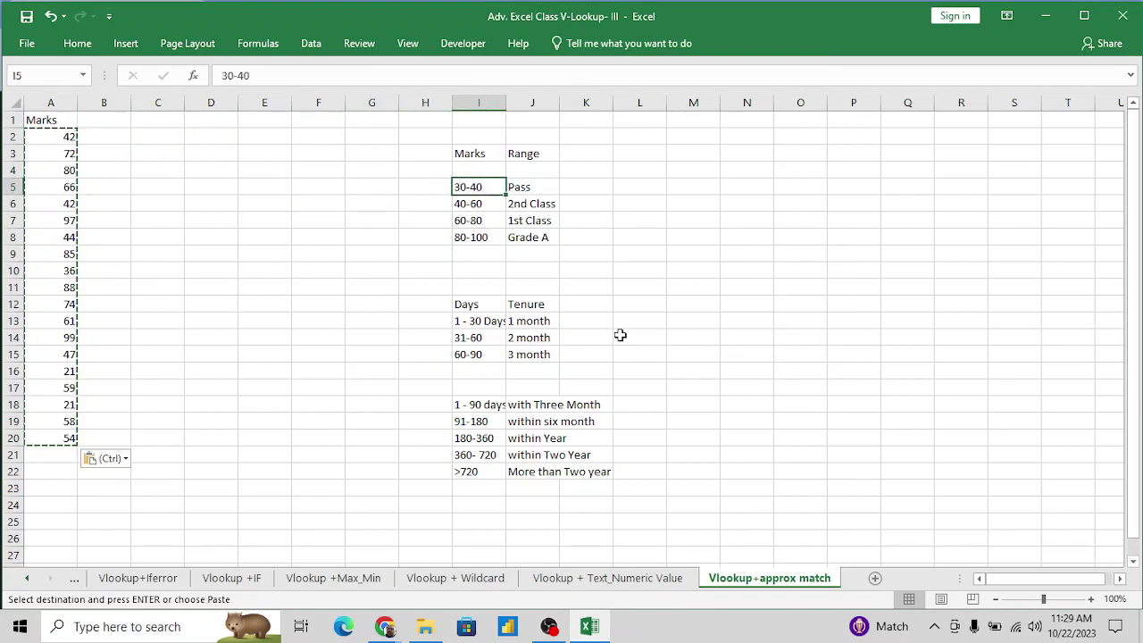
left_click(234, 75)
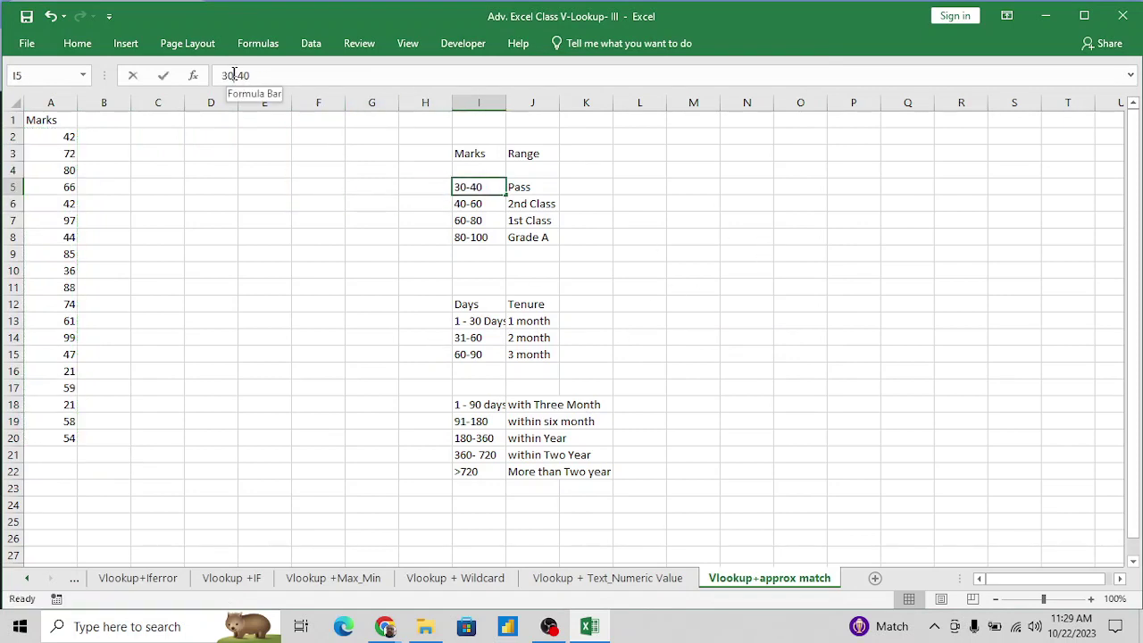
key("BackSpace")
key("BackSpace")
type("1")
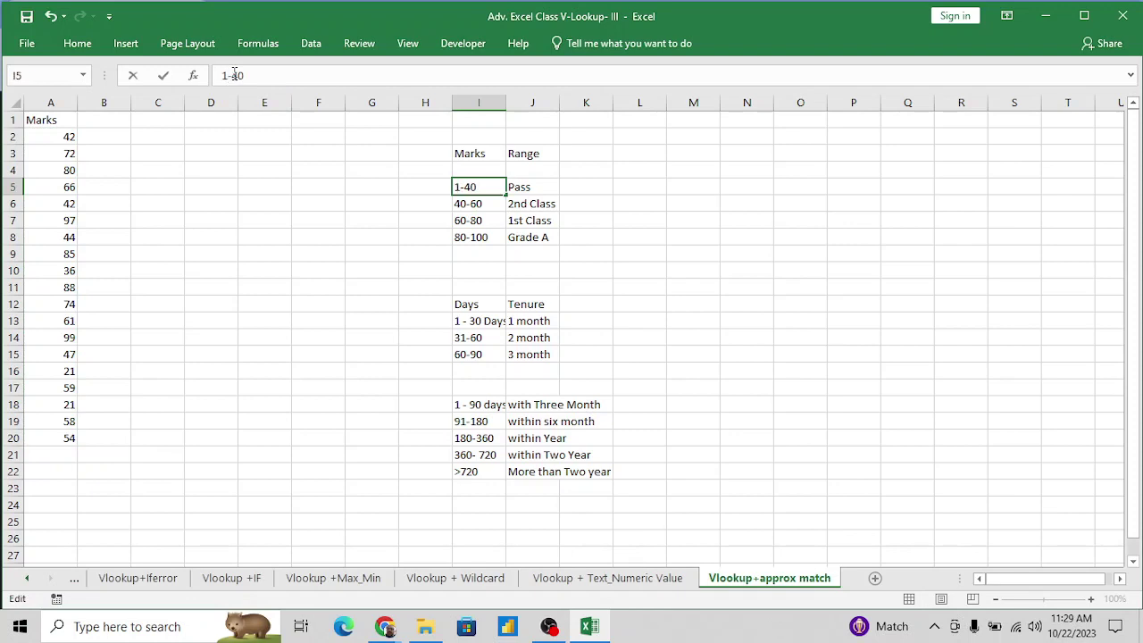
key("Return")
key("Up")
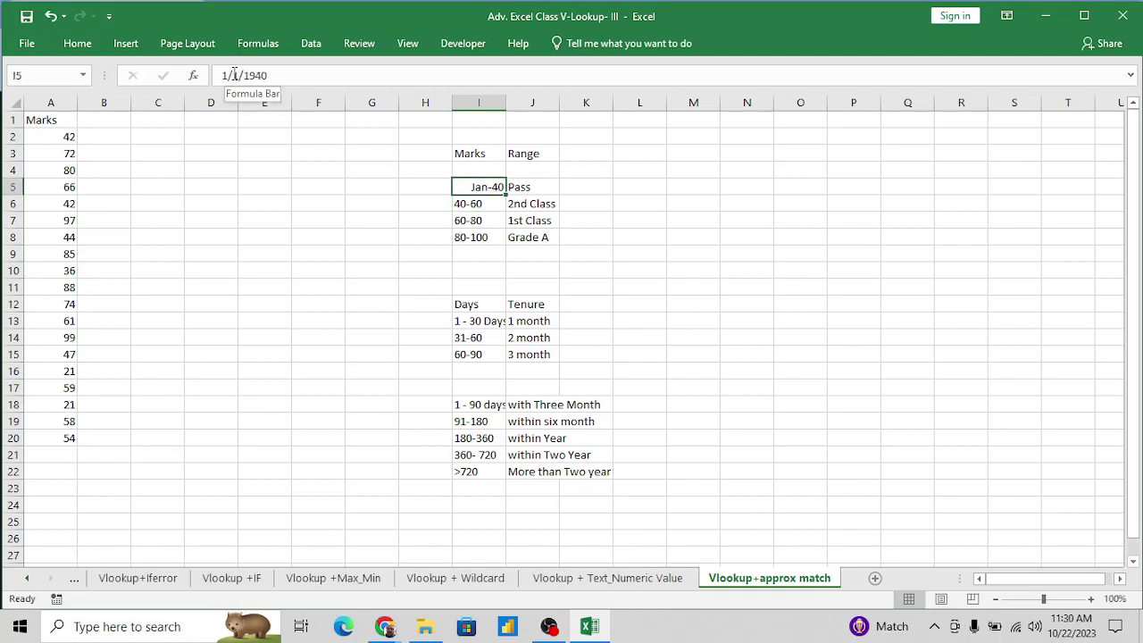
key("Up")
key("Up")
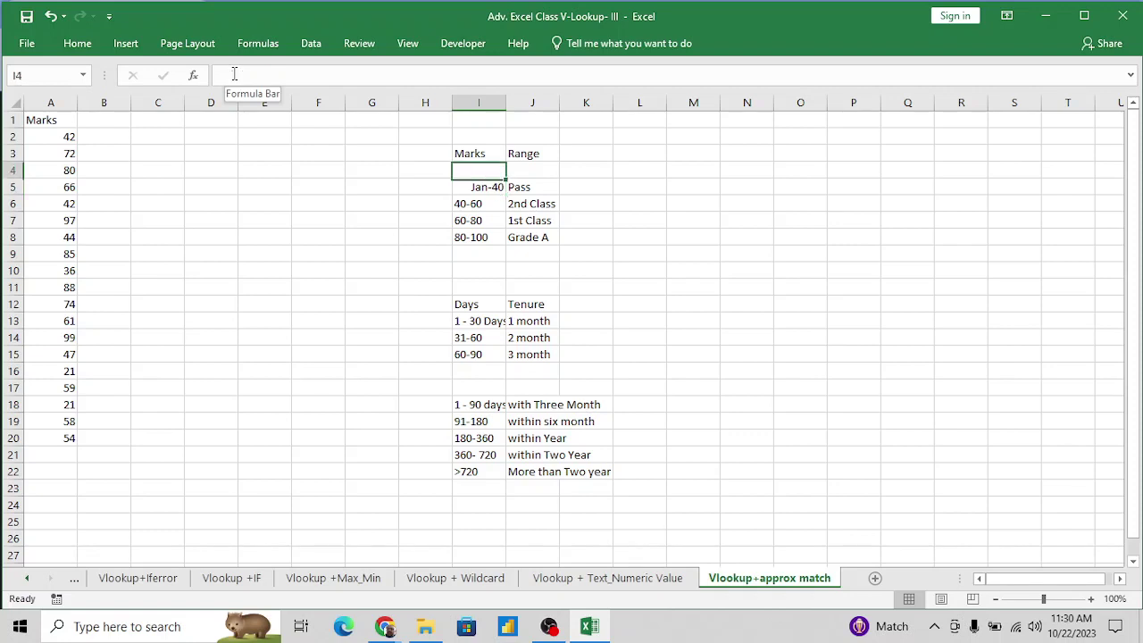
key("Down")
key("Down")
key("ctrl+z")
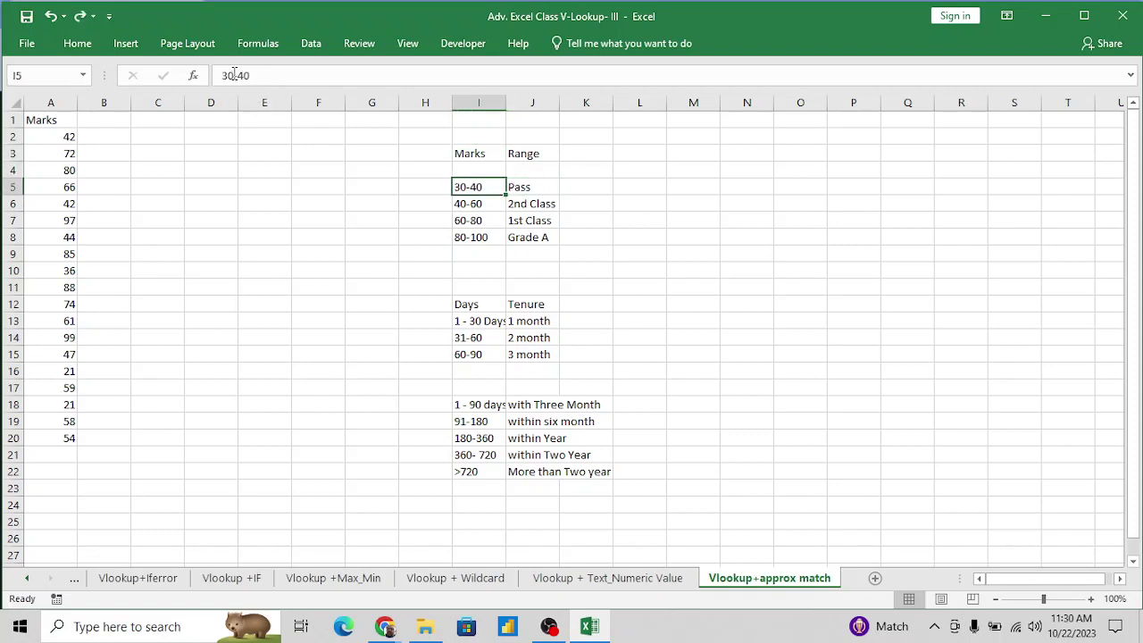
Examine the four marks bands in I5:I8.
key("shift+Down")
key("shift+Down")
key("shift+Down")
key("Up")
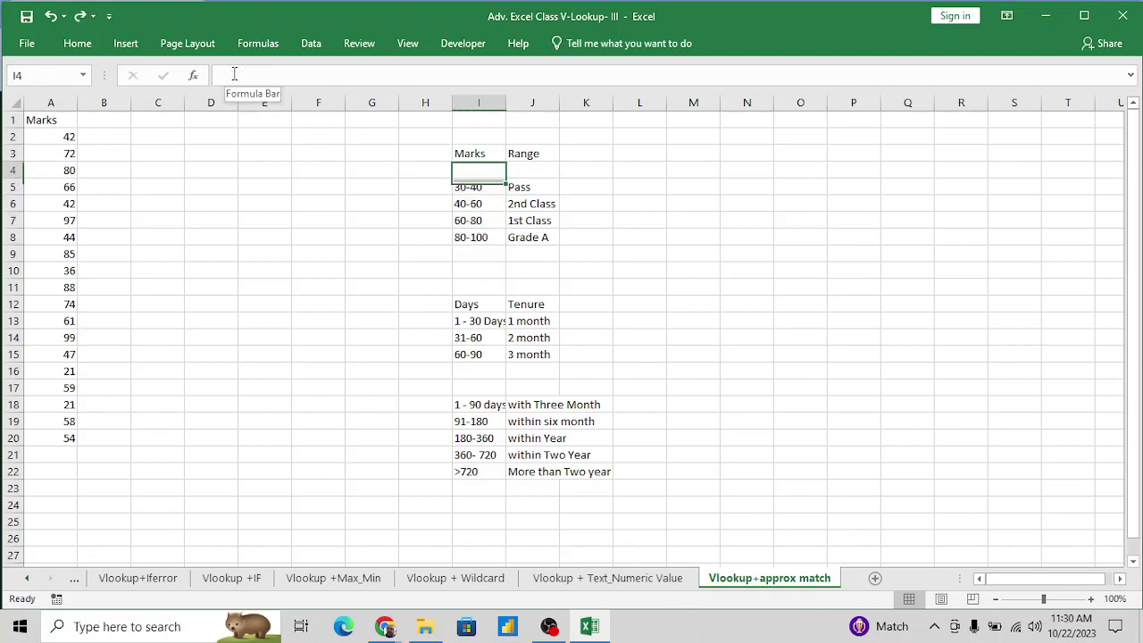
key("Up")
key("Down")
key("Down")
key("shift+Down")
key("shift+Down")
key("shift+Down")
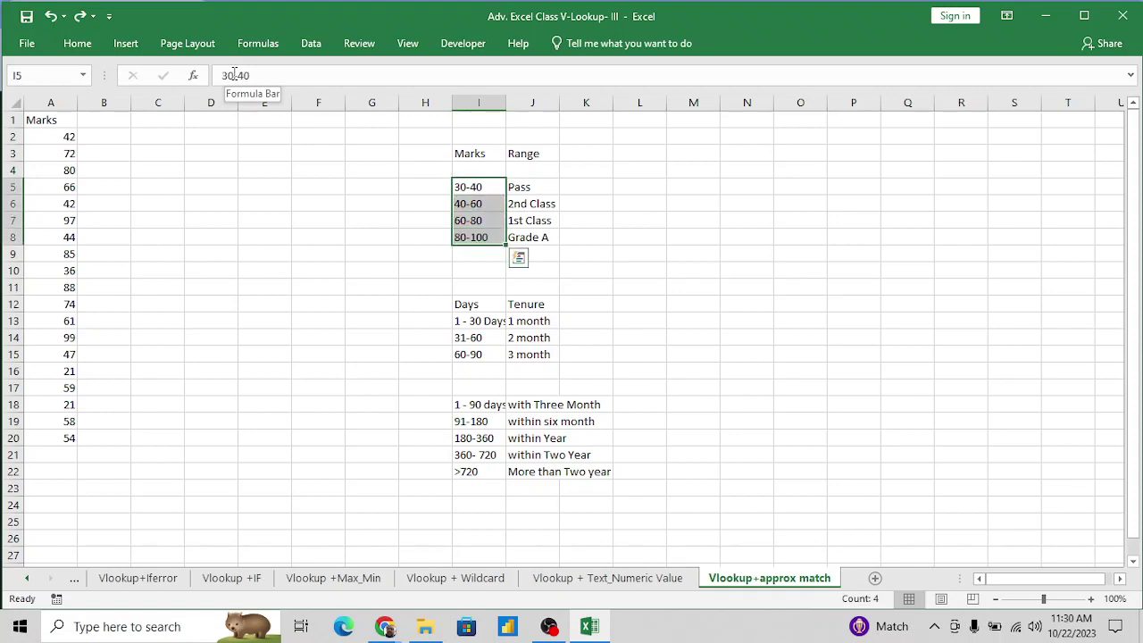
Enter the lower limits 30, 40, 60 and 80 in H5:H8 beside the marks bands.
key("Left")
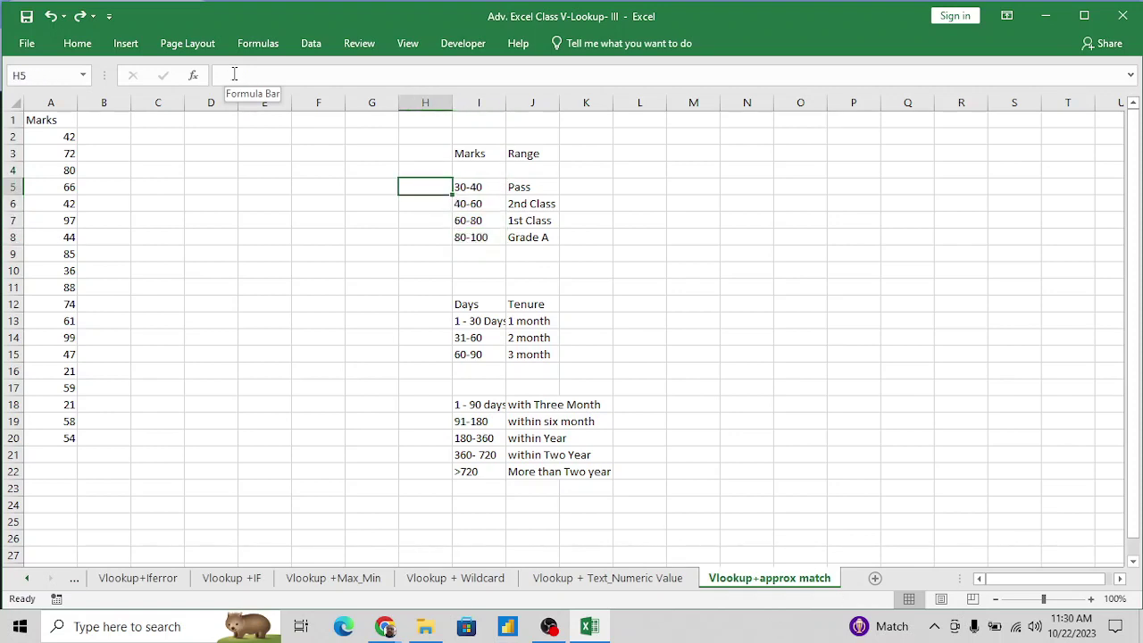
type("30")
key("Return")
type("40")
key("Return")
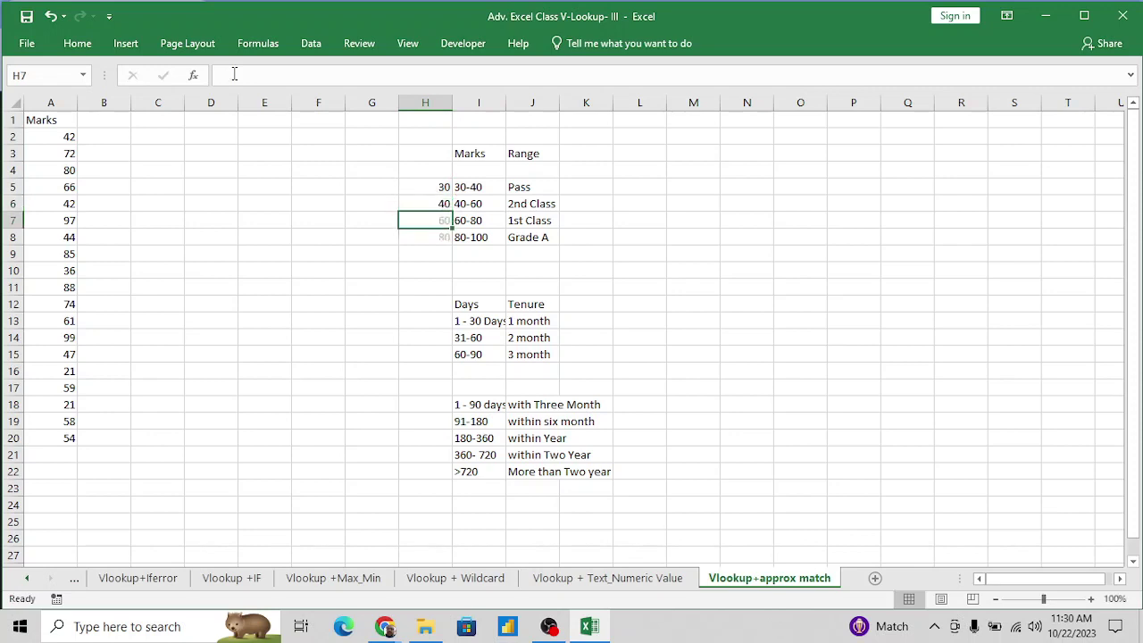
type("60")
key("Return")
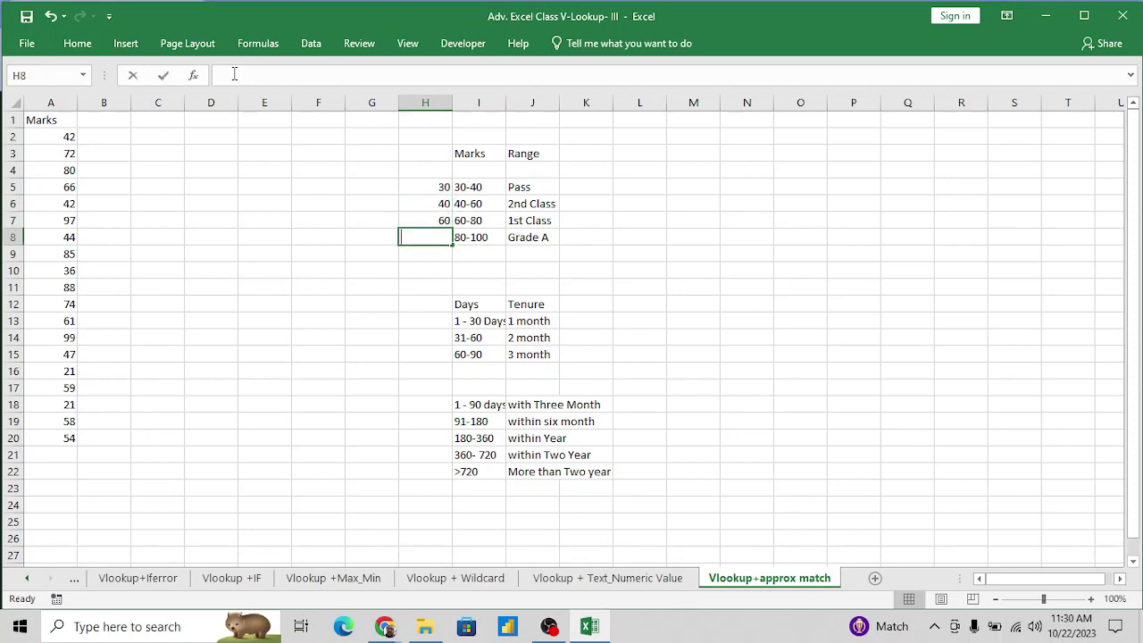
type("80")
key("Return")
key("Up")
key("Up")
key("Up")
key("Up")
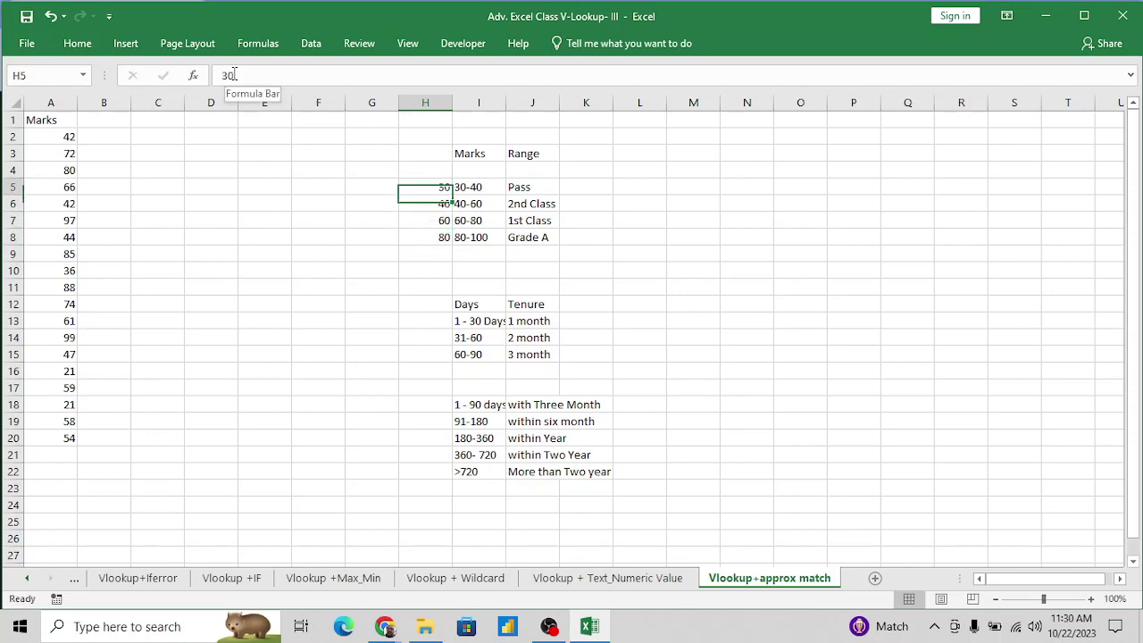
key("shift+Down")
key("shift+Down")
key("shift+Down")
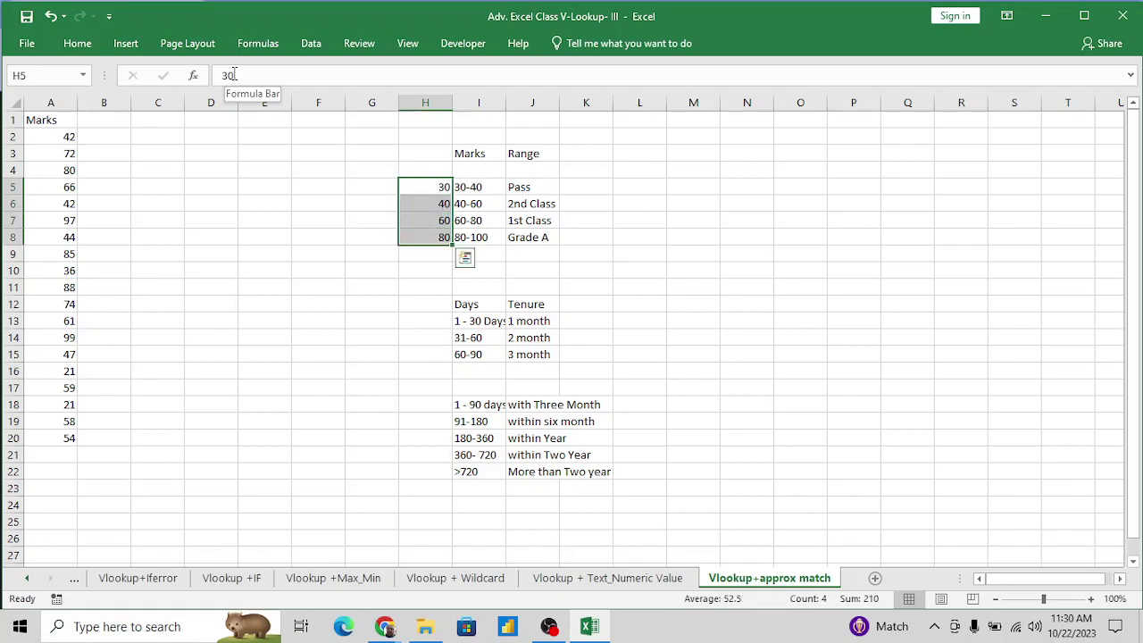
Add the header Range in B1 next to the Marks column.
key("Home")
key("ctrl+Up")
key("Right")
type("Rs")
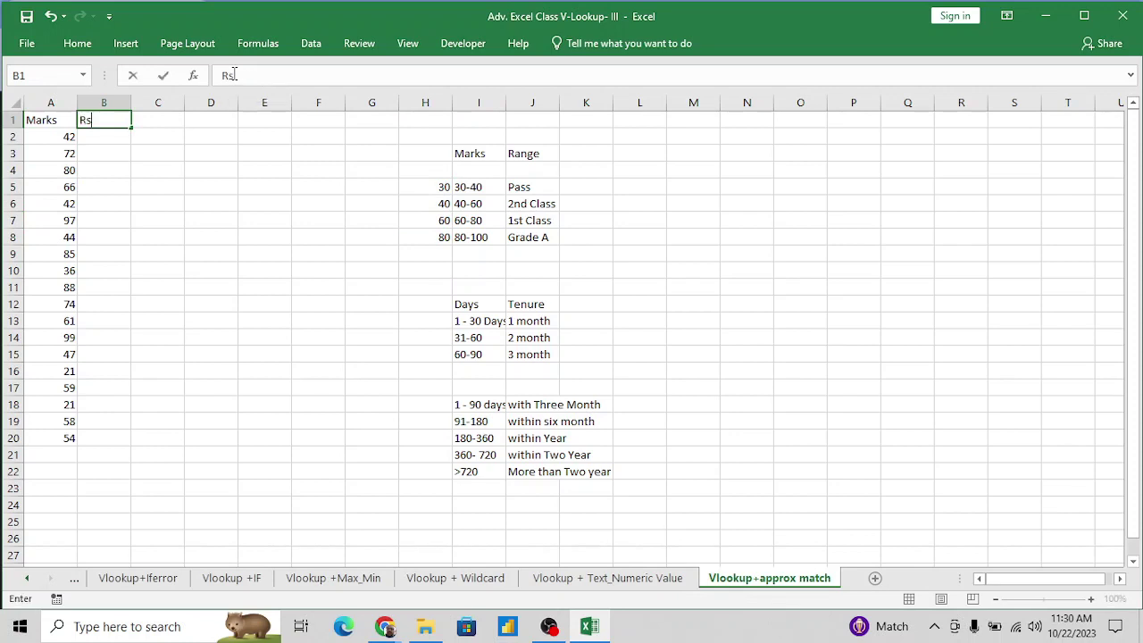
type("ng")
key("BackSpace")
key("BackSpace")
key("BackSpace")
type("ange")
key("Return")
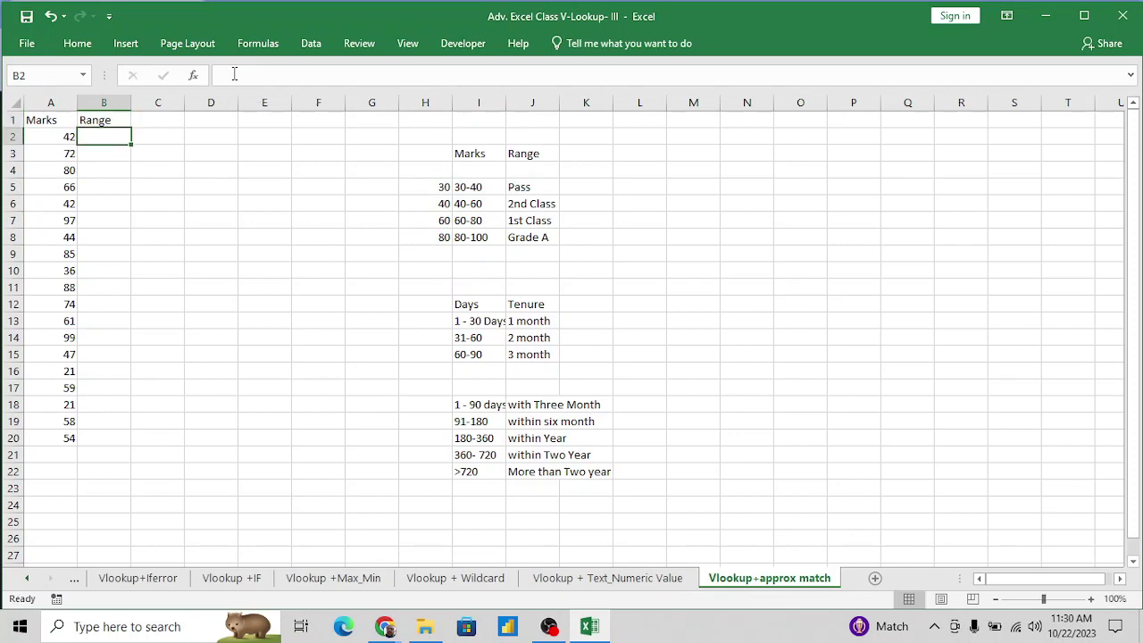
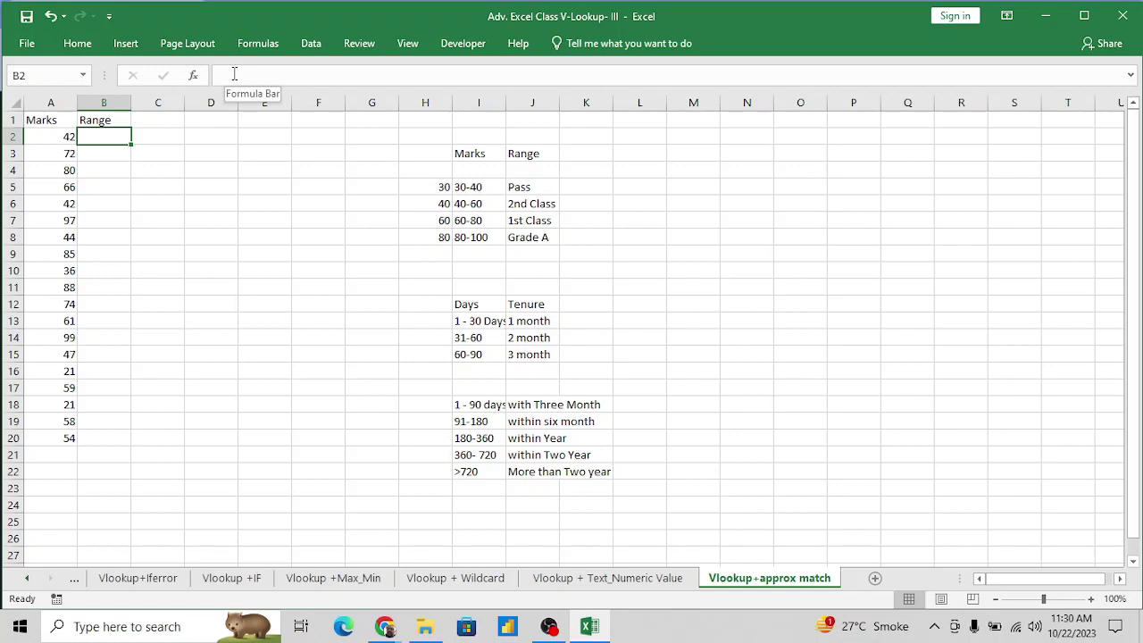
Enter the exact-match formula =VLOOKUP(A2,$H$5:$J$8,3,0) in B2 to look up the class for the first mark.
type("=vl")
key("Tab")
key("Left")
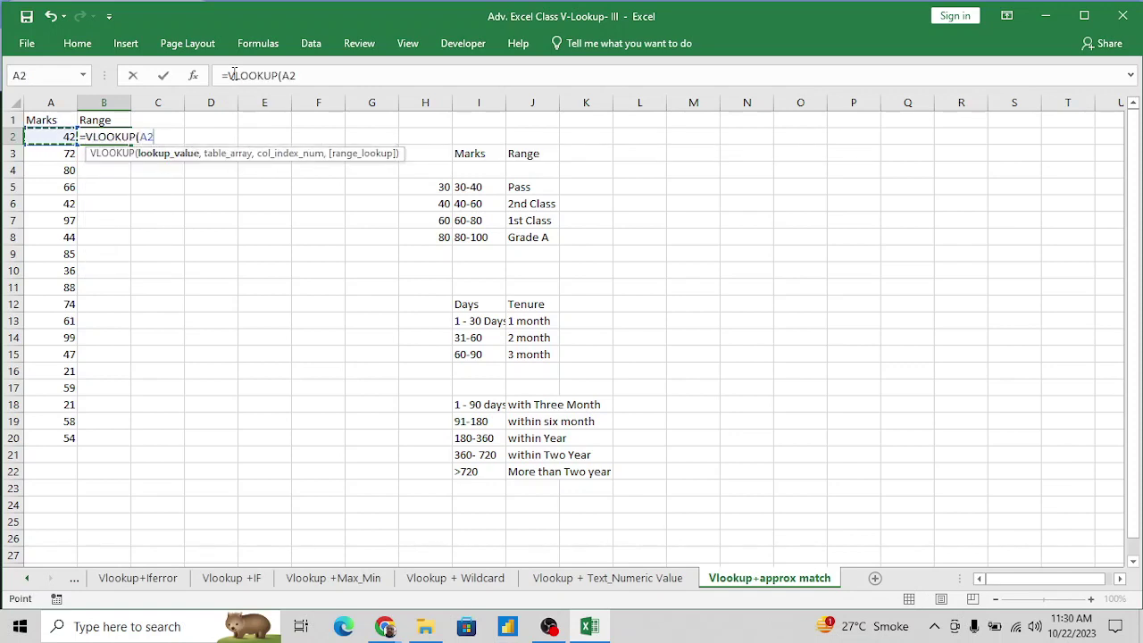
type(",")
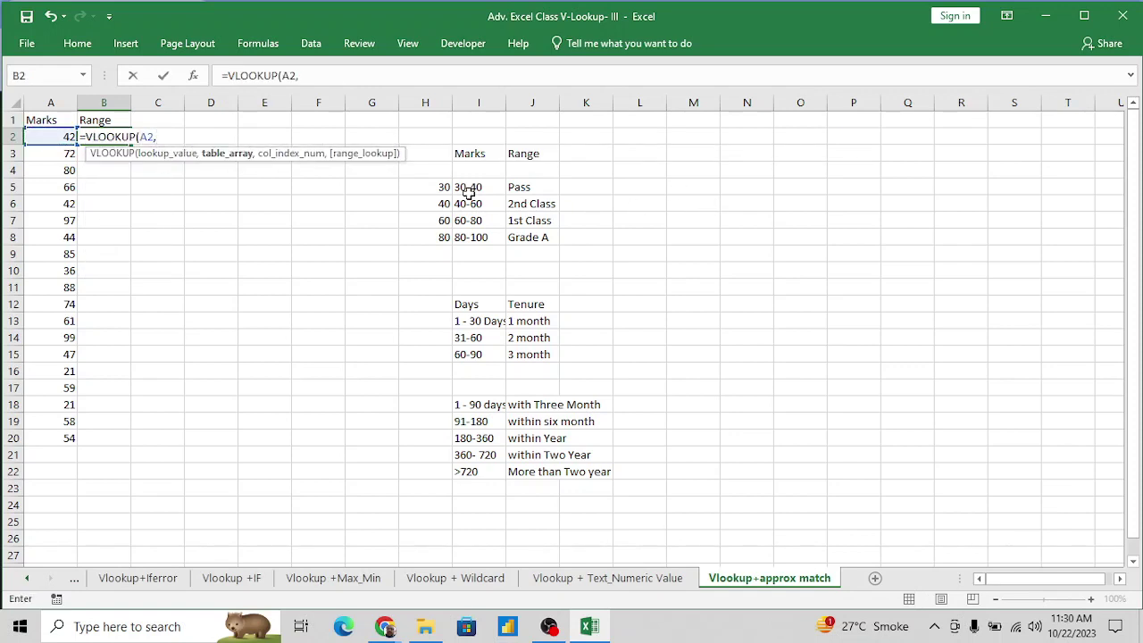
left_click_drag(442, 187, 536, 192)
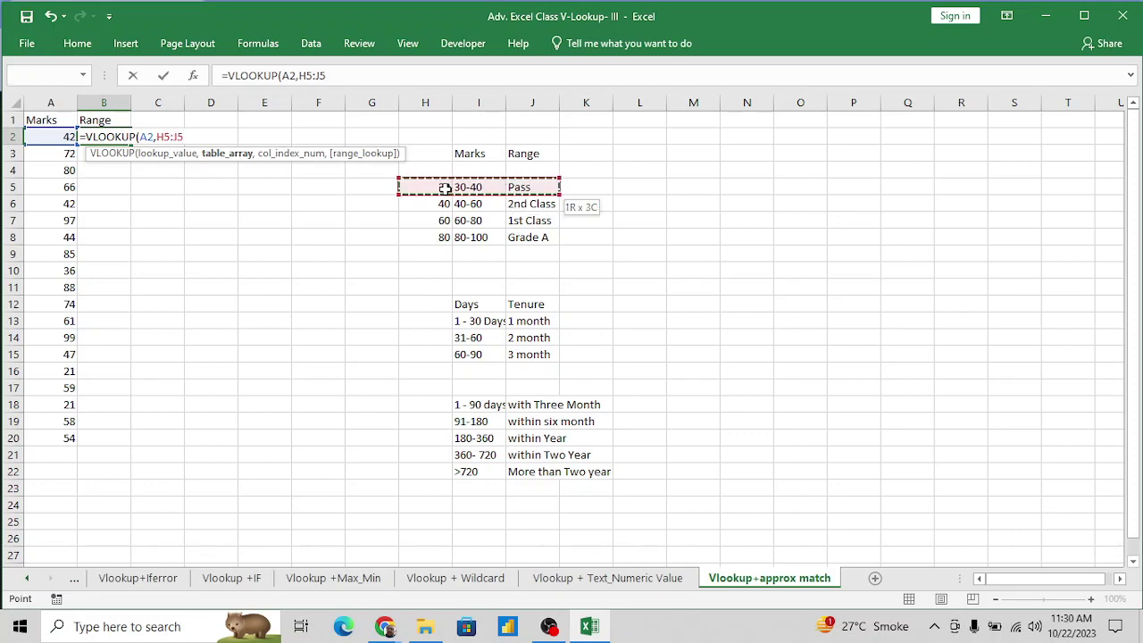
key("ctrl+shift+Down")
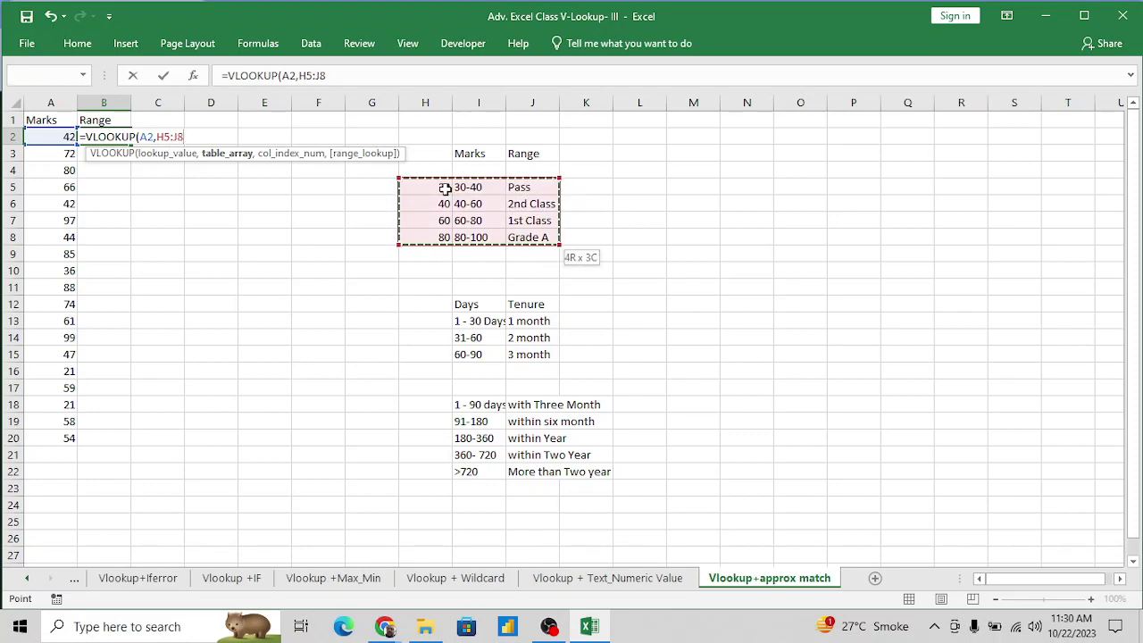
key("F4")
type(",")
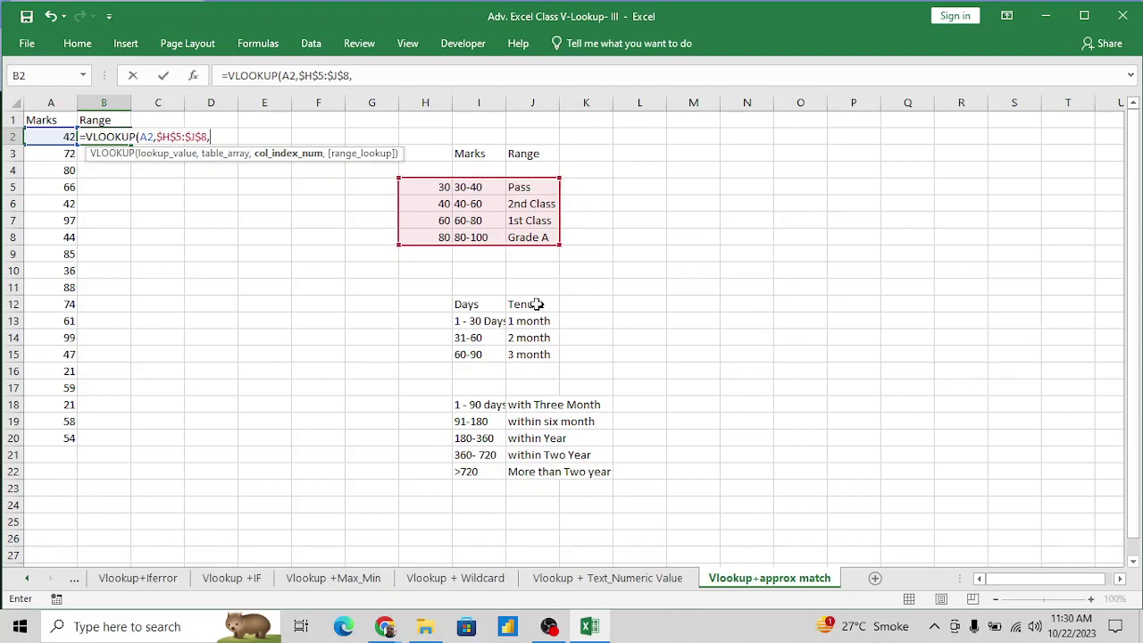
type("4")
key("BackSpace")
type("3,0")
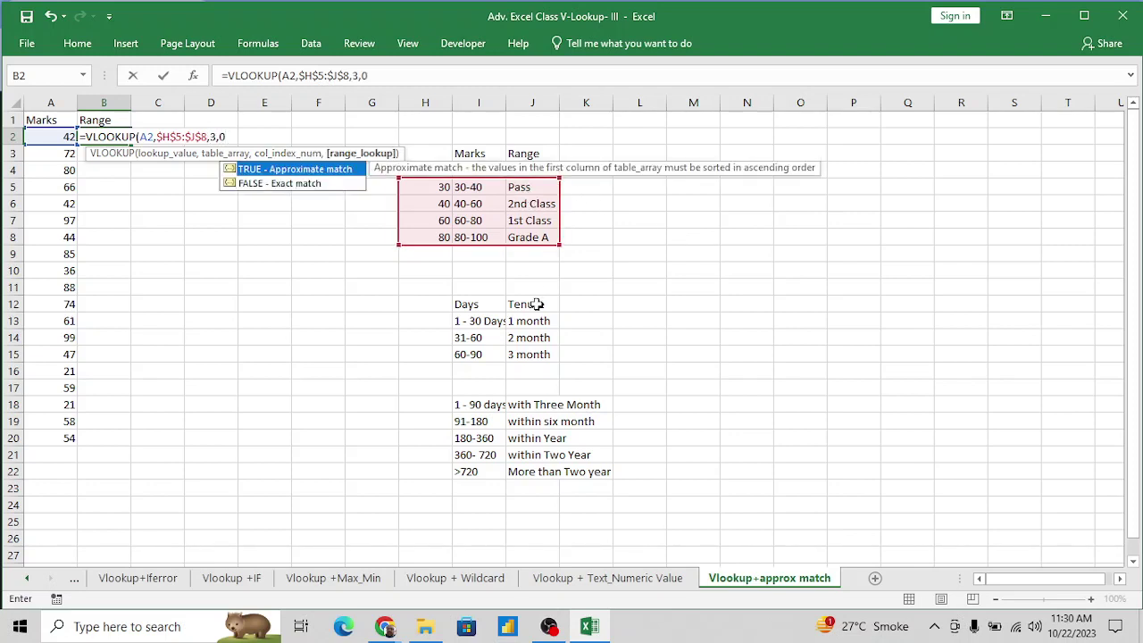
key("Return")
Fill the exact-match VLOOKUP formula from B2 down to B20.
key("Left")
key("ctrl+Down")
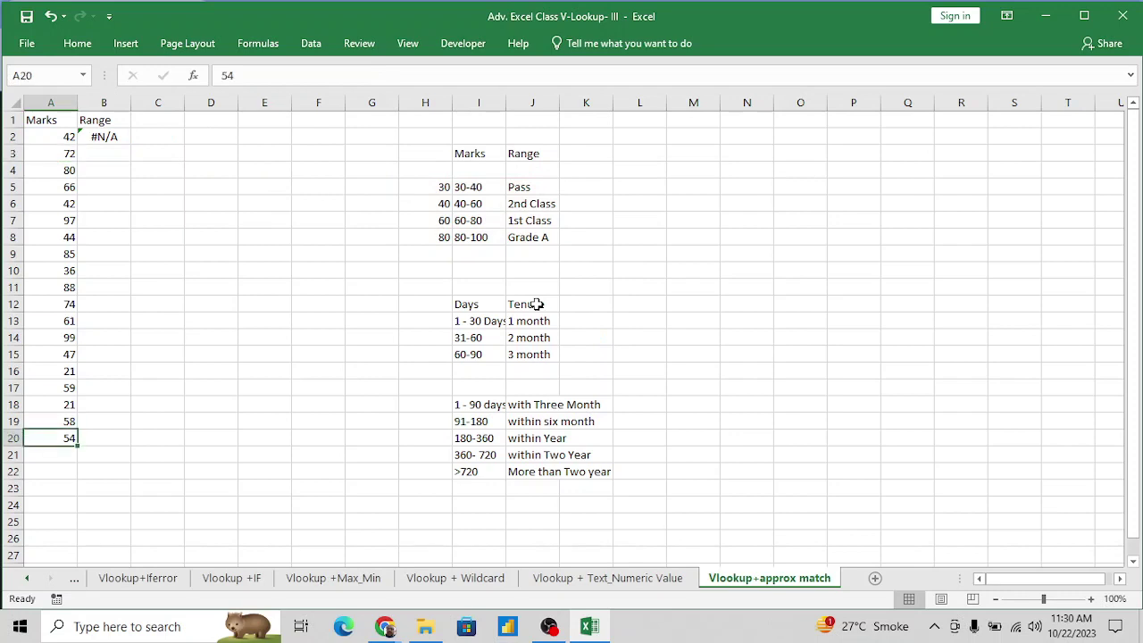
key("Right")
key("ctrl+shift+Up")
key("ctrl+d")
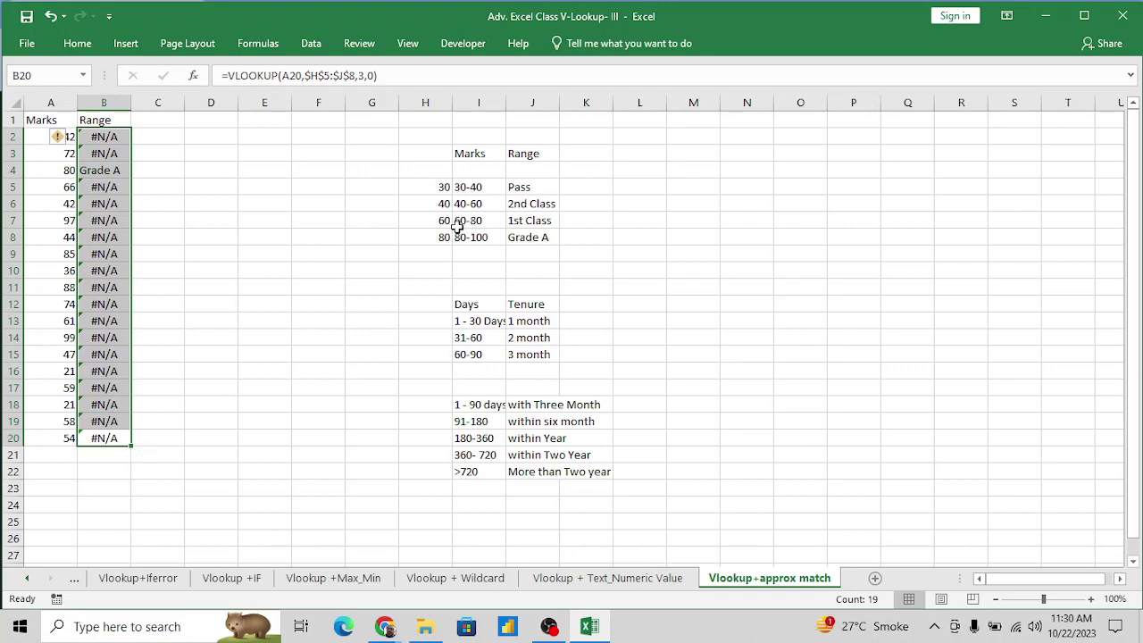
Set the mark in A9 to 60 to test the exact-match lookup.
left_click(65, 251)
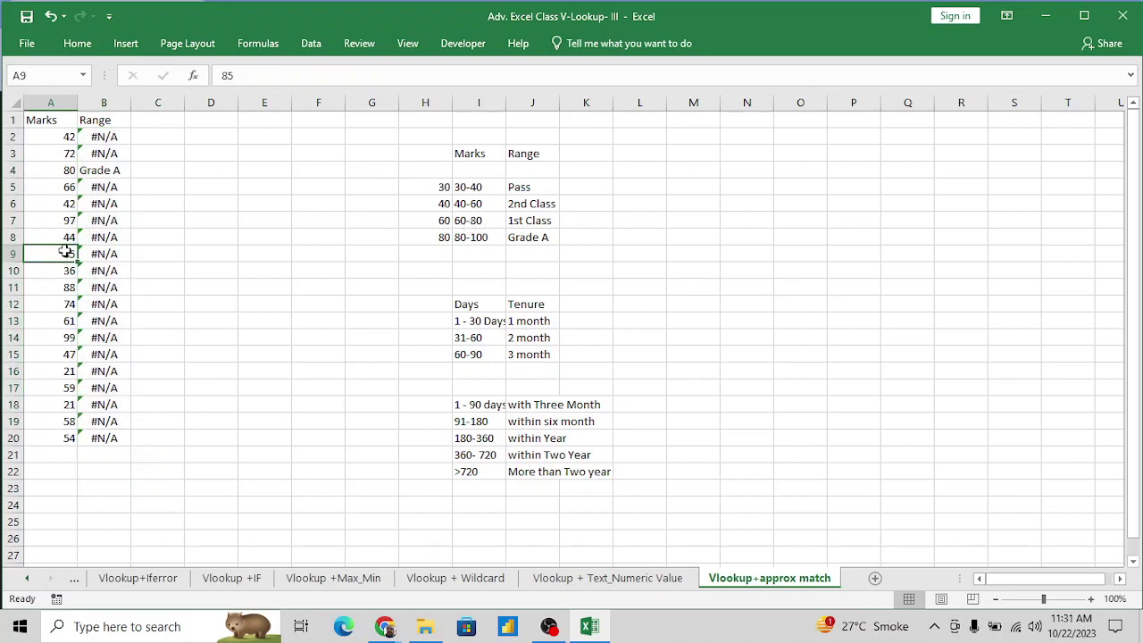
type("60")
key("Return")
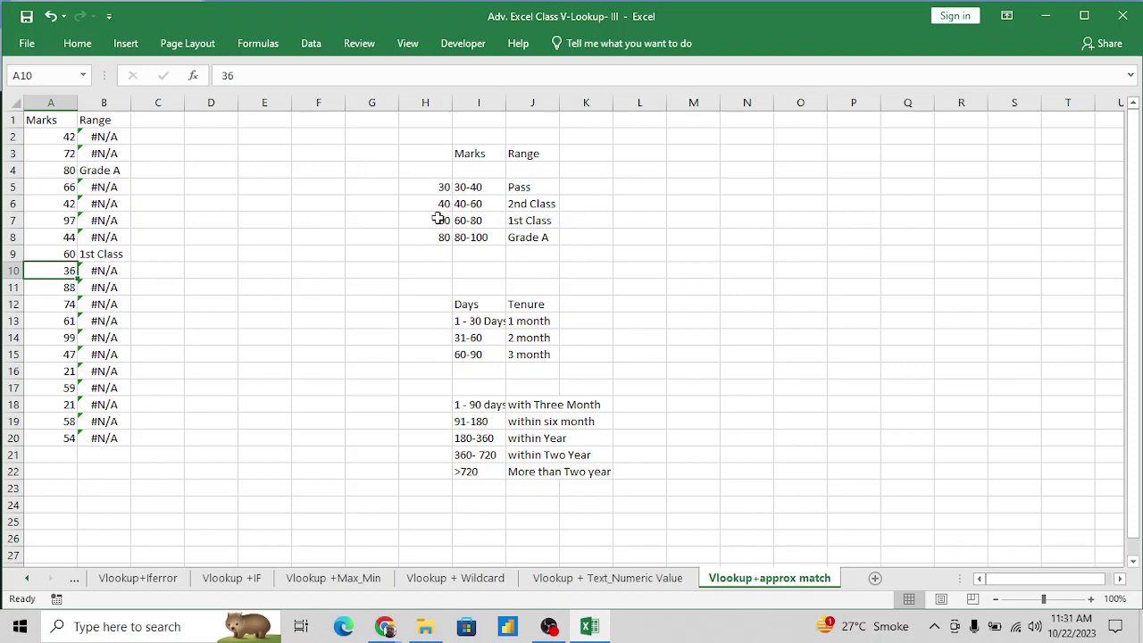
Change the range_lookup argument of the VLOOKUP formula in B2 to 1 for an approximate match.
left_click(67, 137)
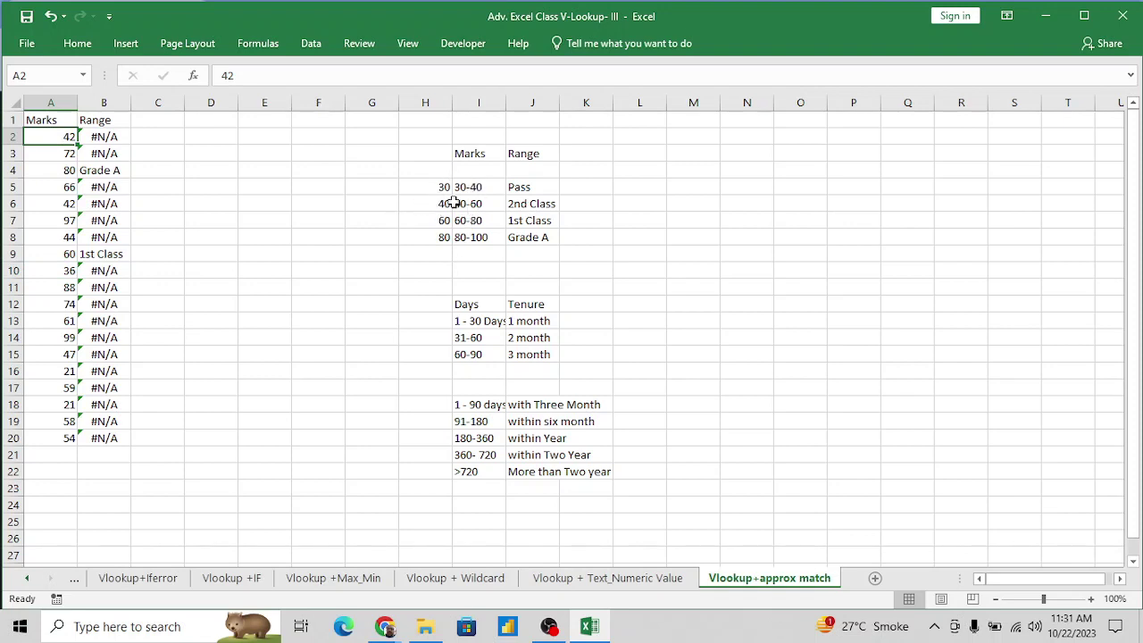
left_click(101, 136)
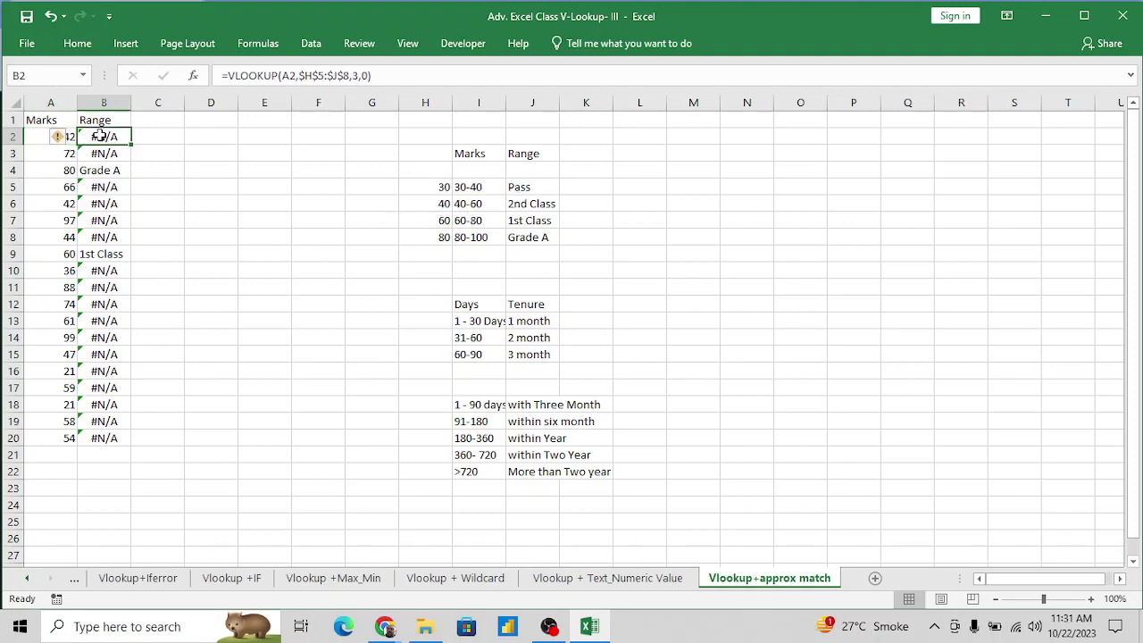
left_click(404, 76)
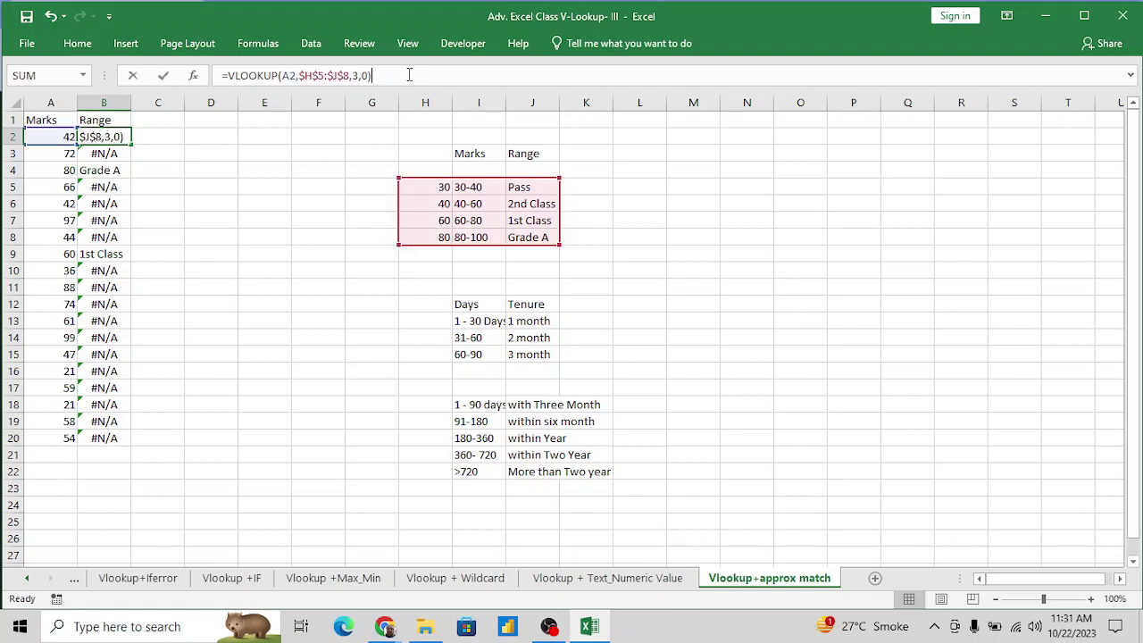
key("Left")
key("Left")
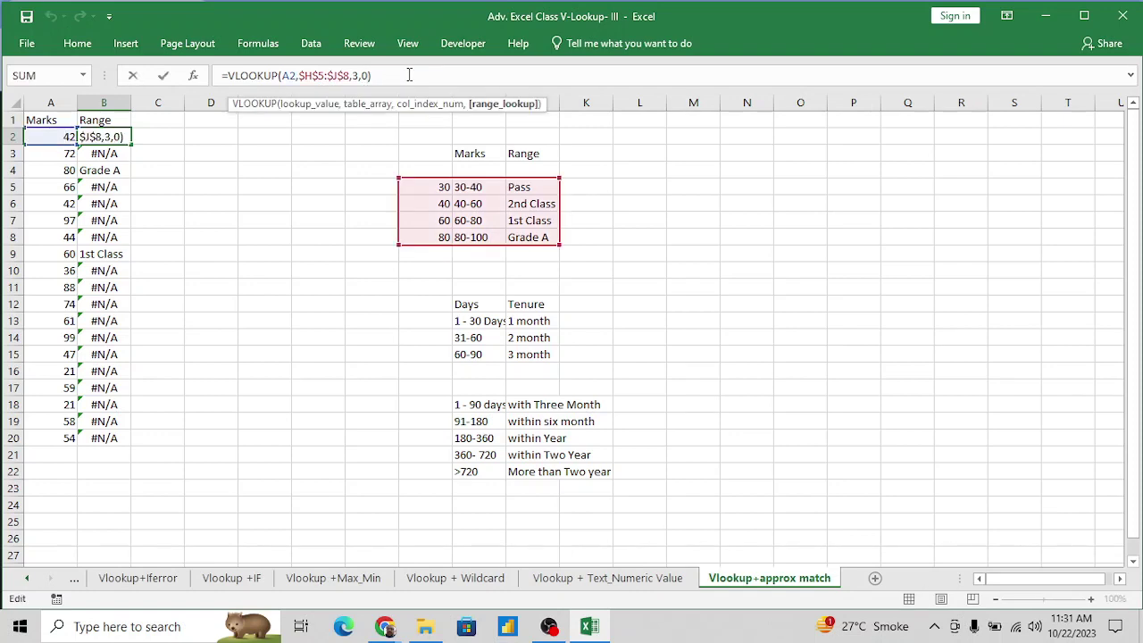
key("Delete")
type("1")
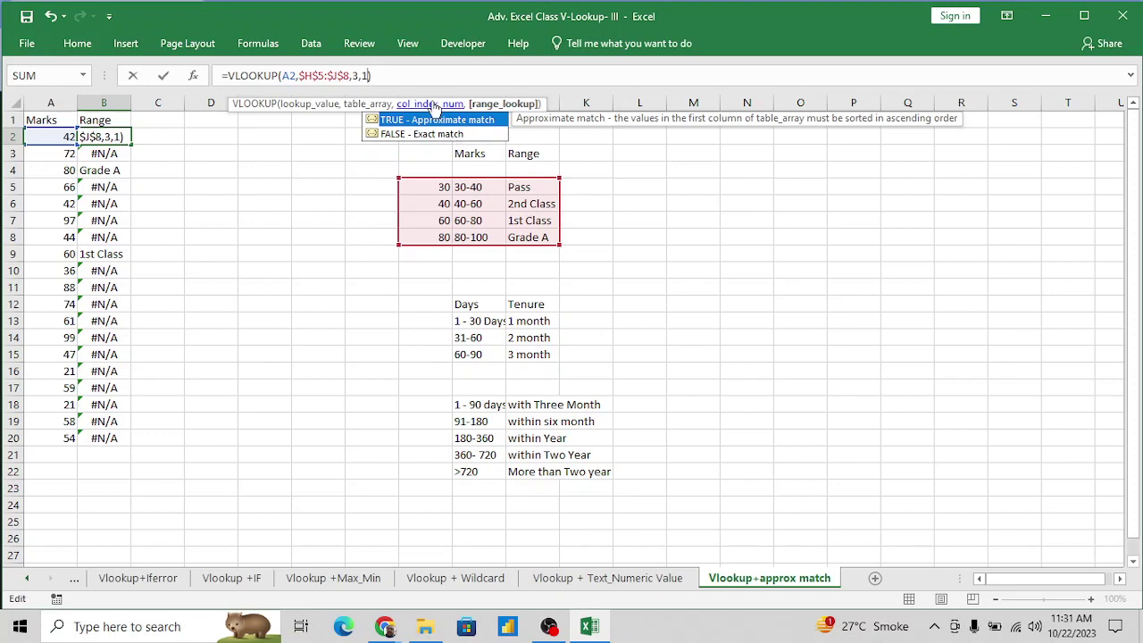
key("Return")
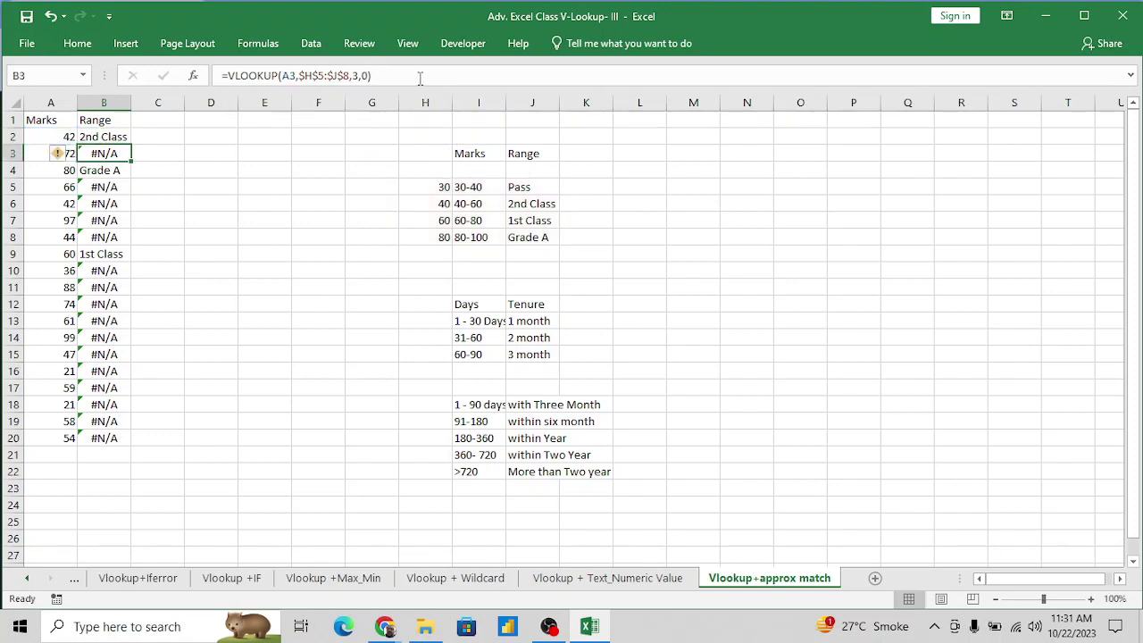
Fill the approximate-match VLOOKUP formula from B2 down to B20.
key("Up")
key("ctrl+shift+Down")
key("ctrl+d")
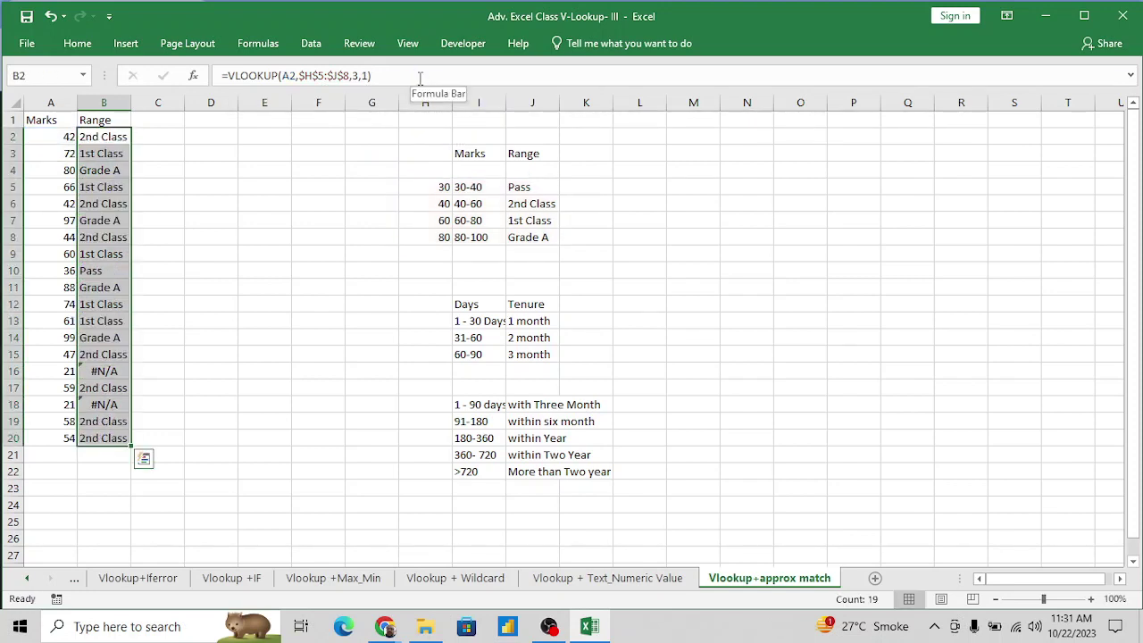
Examine the looked-up classes in column B against the marks, including the error cells.
key("Down")
key("Down")
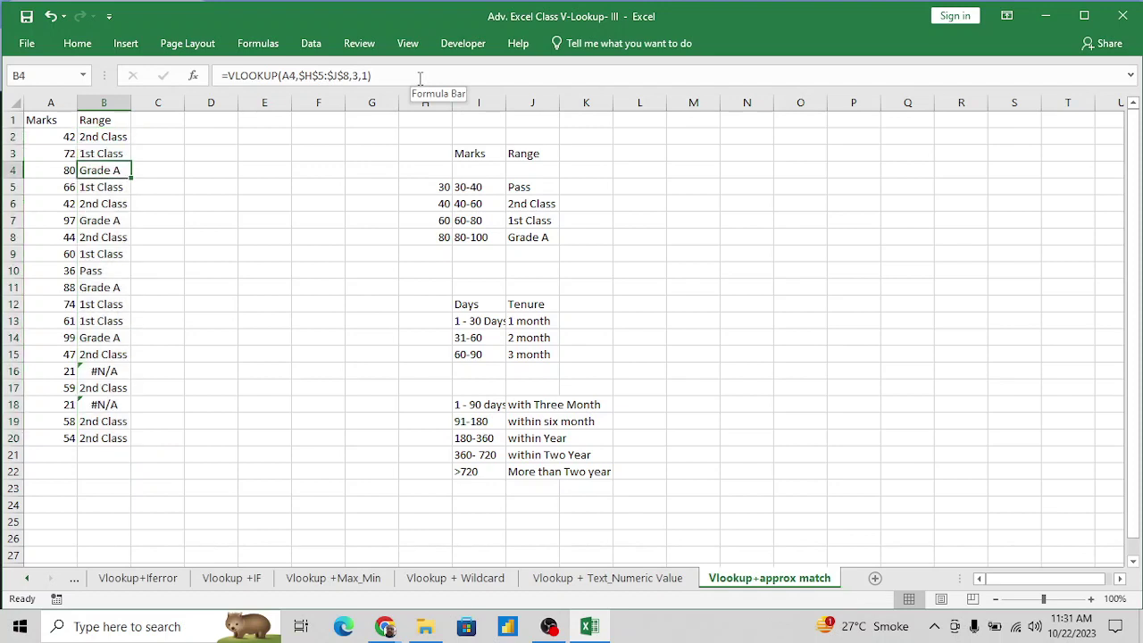
key("ctrl+Down")
key("Down")
key("Up")
key("Up")
key("Up")
key("Up")
key("Up")
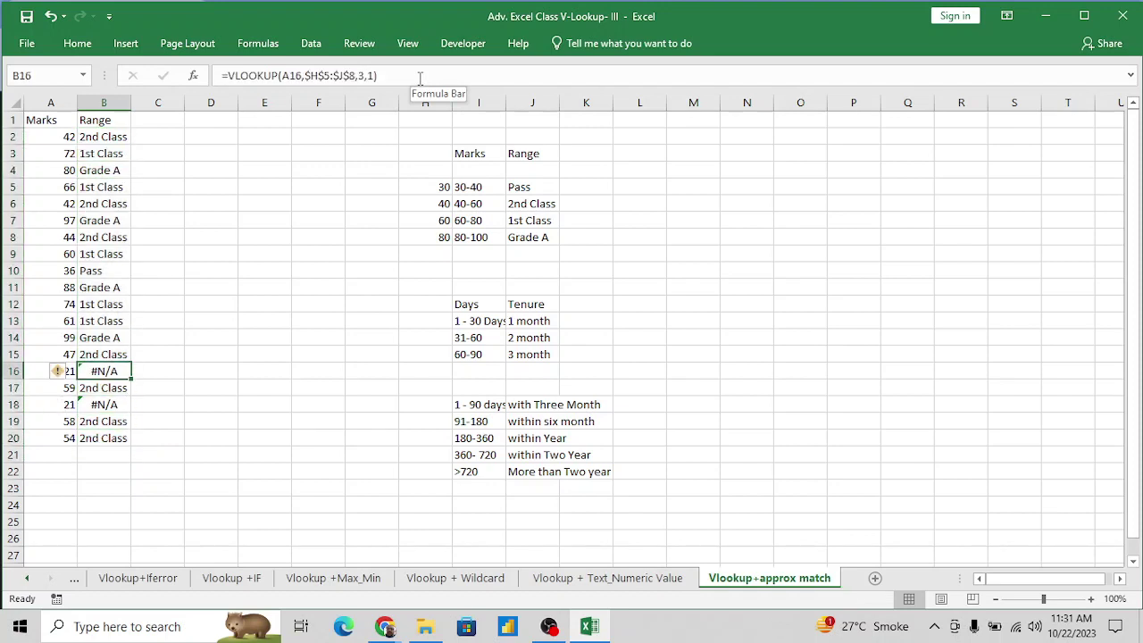
key("Left")
key("Right")
key("Up")
key("Up")
key("Up")
key("Up")
key("Up")
key("Up")
key("Up")
key("Up")
key("Up")
key("Up")
key("Up")
key("Up")
key("Up")
key("Up")
key("Up")
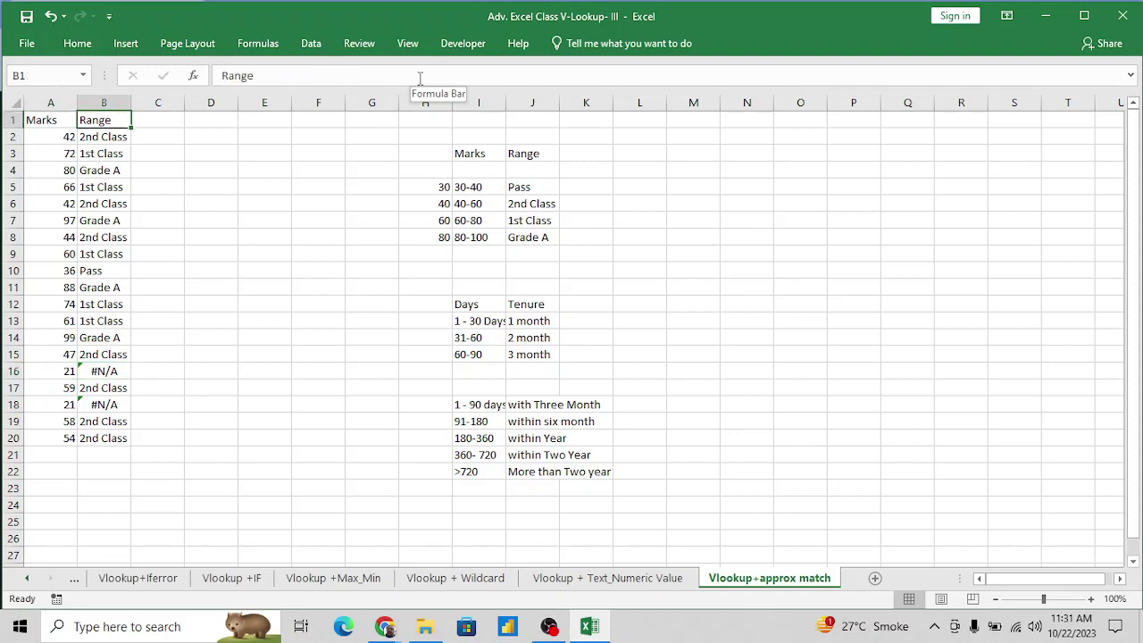
key("Down")
key("Down")
key("Down")
key("Down")
key("Down")
key("Down")
key("Down")
key("Down")
key("Down")
key("Down")
key("Down")
key("Down")
key("Down")
key("Down")
key("ctrl+Down")
key("Up")
key("Up")
key("Up")
key("Up")
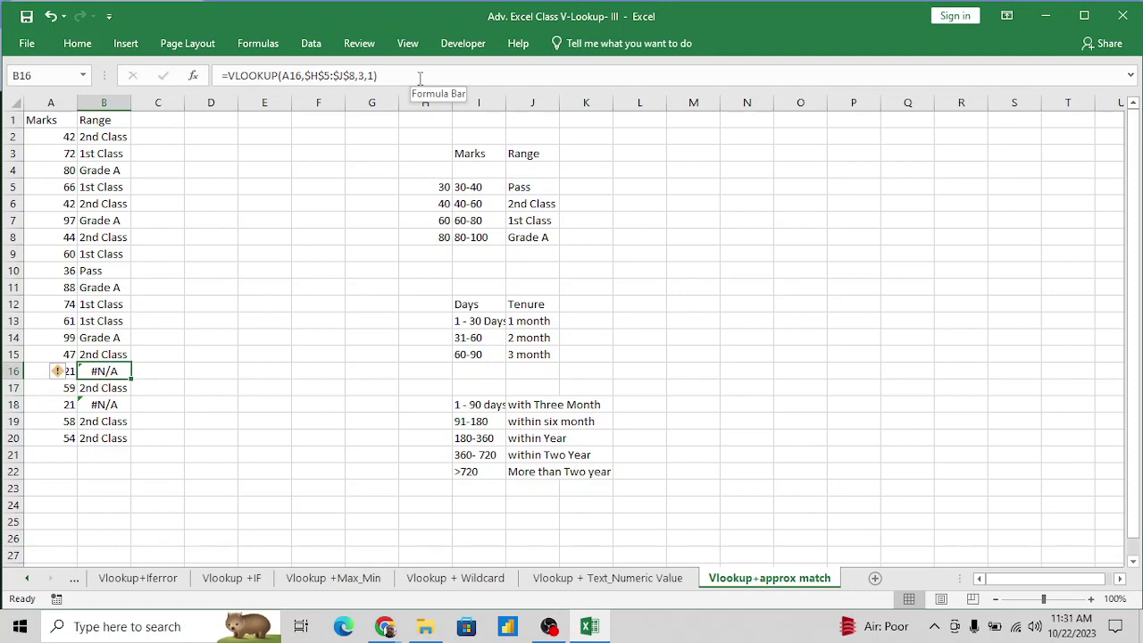
key("Up")
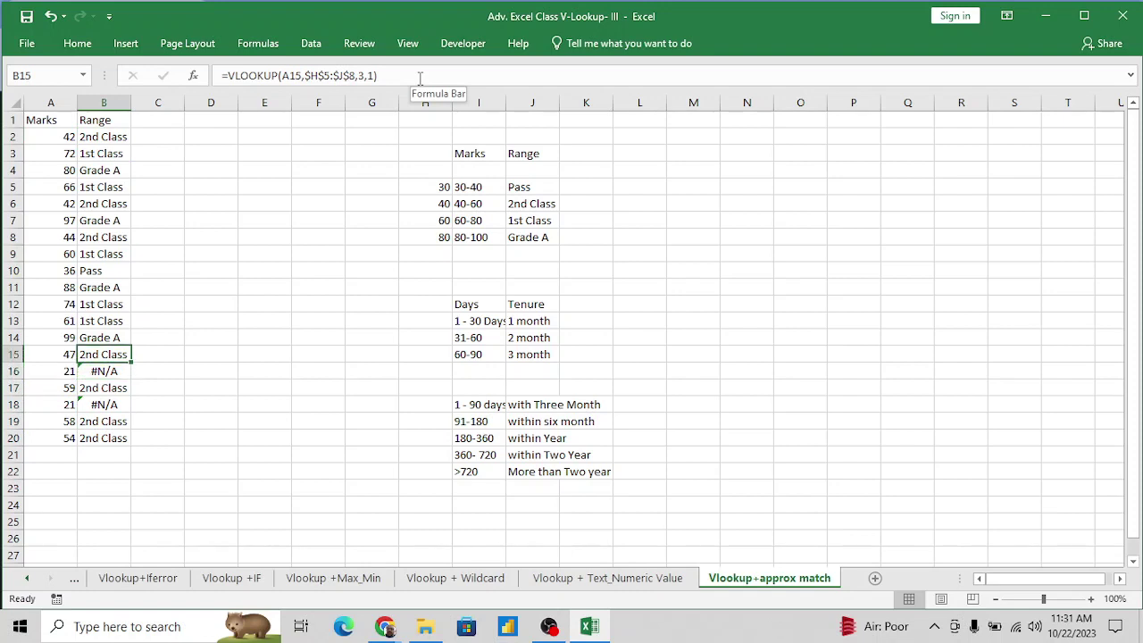
key("Up")
key("Up")
key("Up")
key("Up")
key("Up")
key("Up")
key("Up")
key("Up")
key("Up")
key("Up")
key("Up")
key("Up")
key("Up")
key("Up")
key("Down")
key("Down")
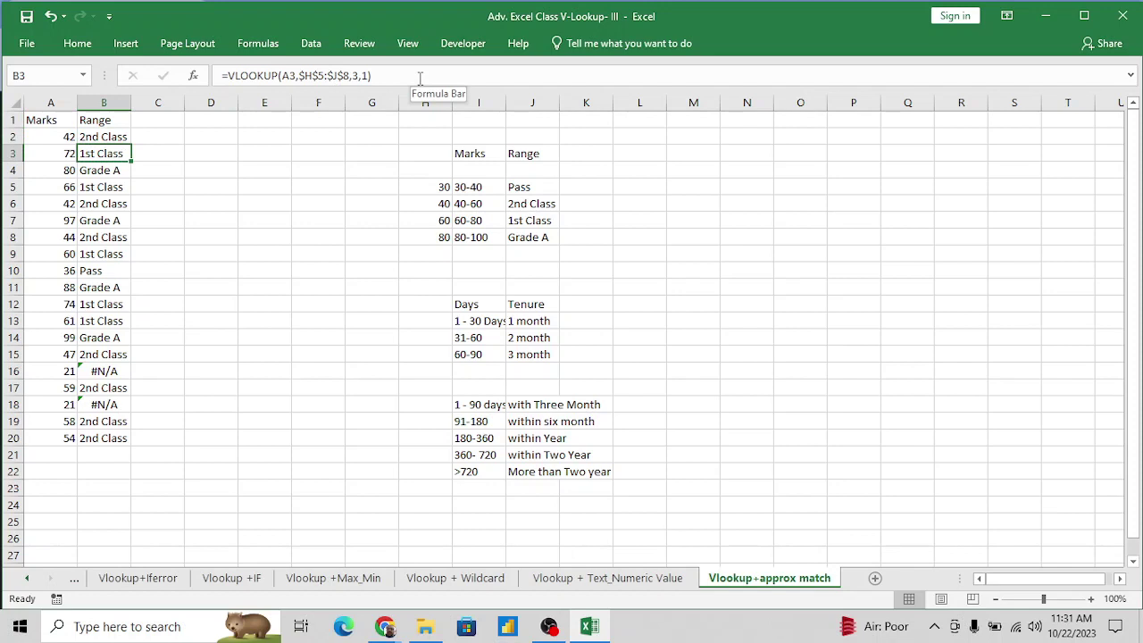
Set the lower limit of the Pass band in H5 to 1.
key("Down")
key("Down")
key("Right")
key("Right")
key("Right")
key("Right")
key("Right")
key("Right")
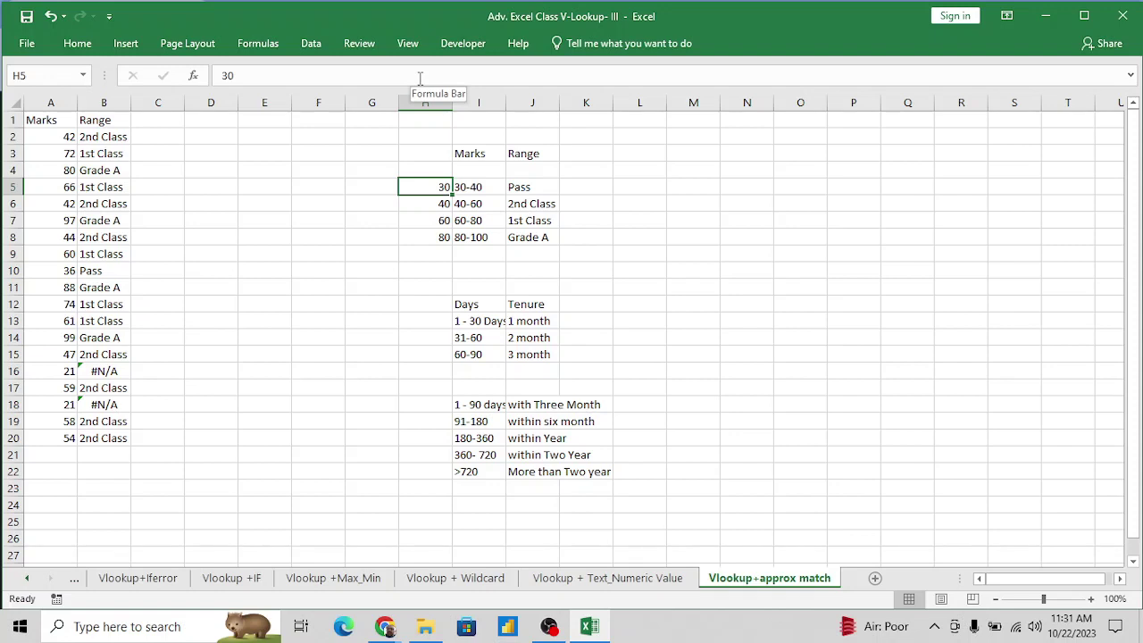
key("Return")
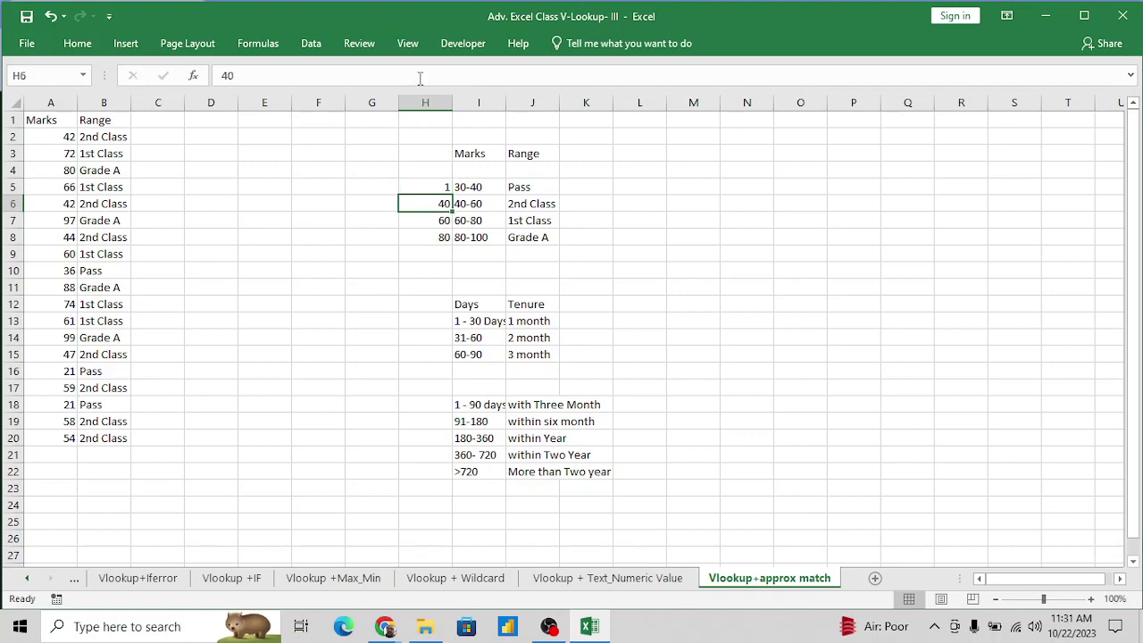
key("Up")
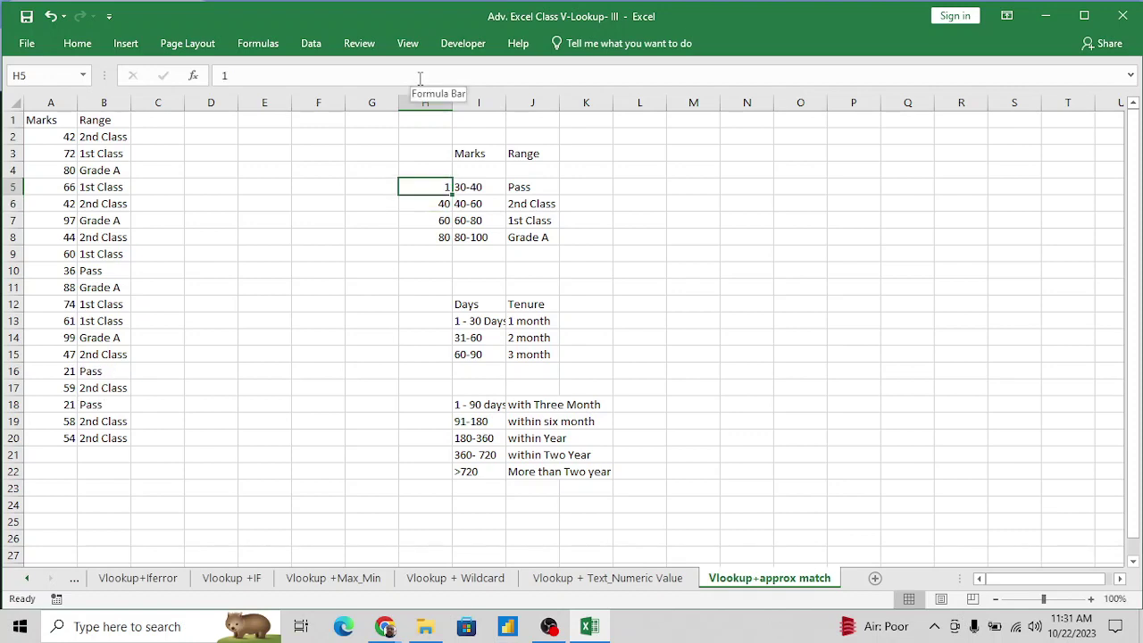
key("Right")
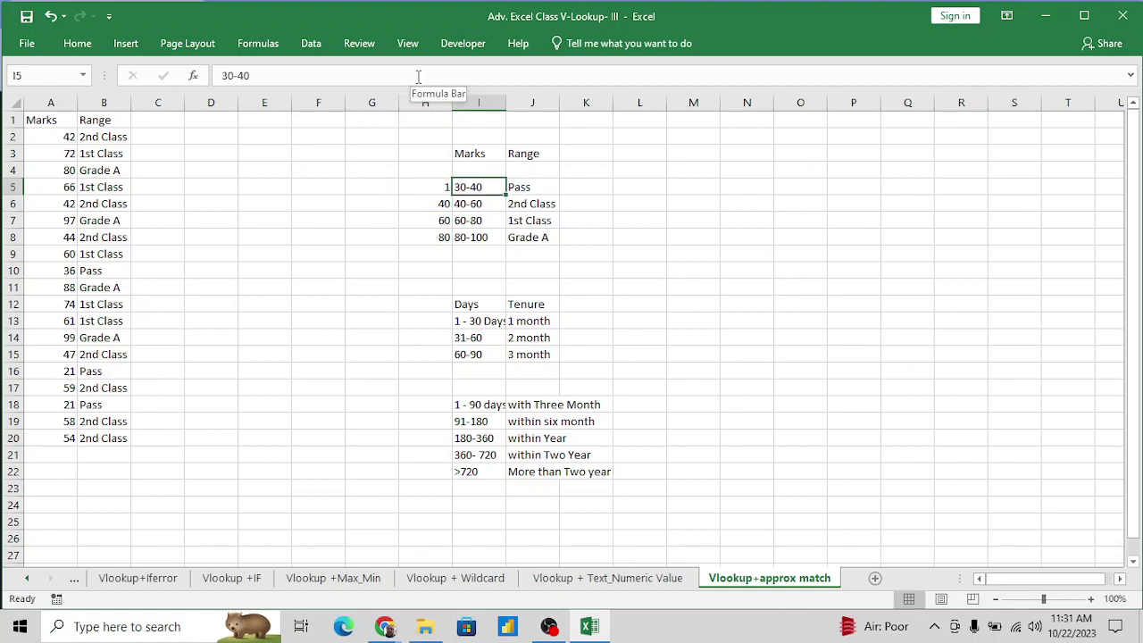
Try to change the Pass band's marks range in I5 to 1-40 by editing the existing text.
left_click(227, 75)
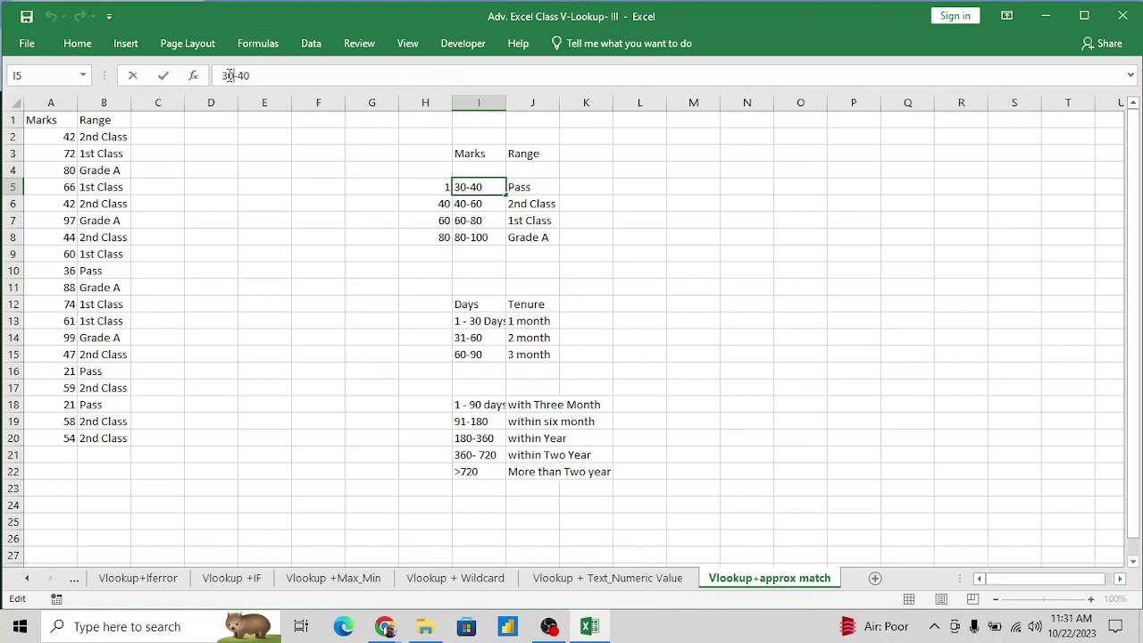
key("BackSpace")
key("BackSpace")
type("1 0")
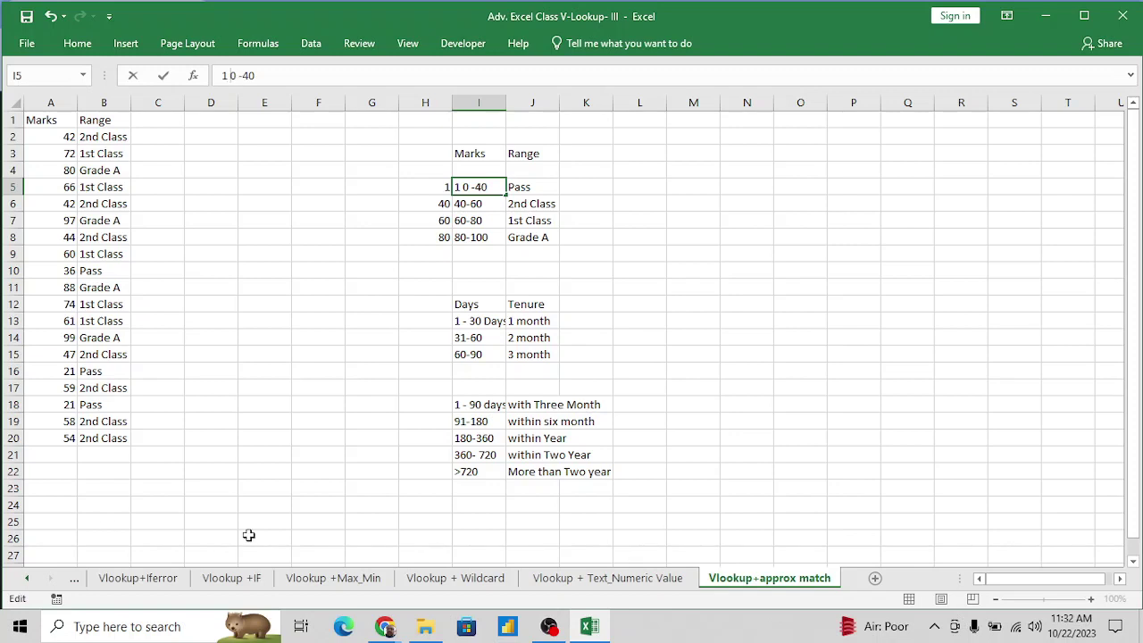
key("Return")
key("Up")
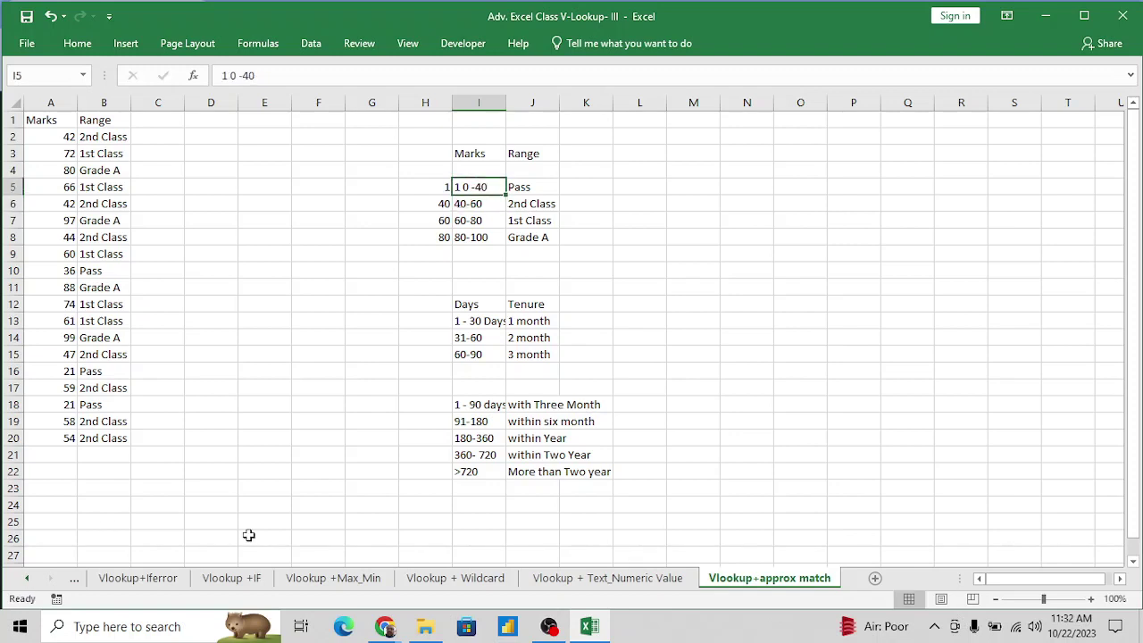
left_click(235, 76)
key("BackSpace")
key("Return")
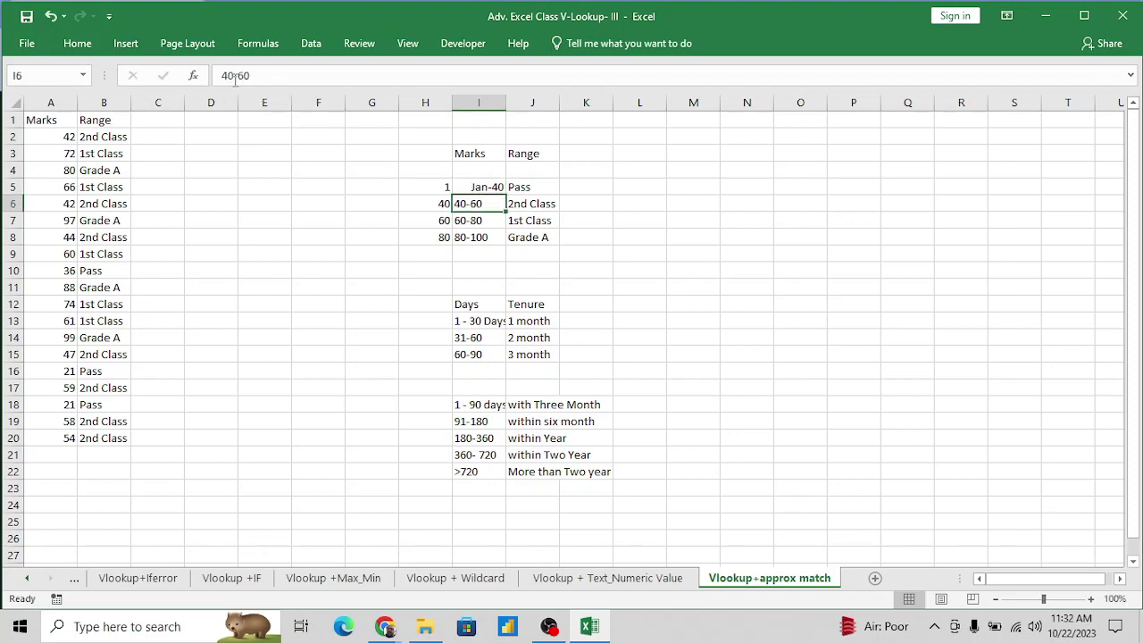
Replace the Pass band's marks range in I5 with 1 - 40, spaced so that it stays text.
key("Up")
key("BackSpace")
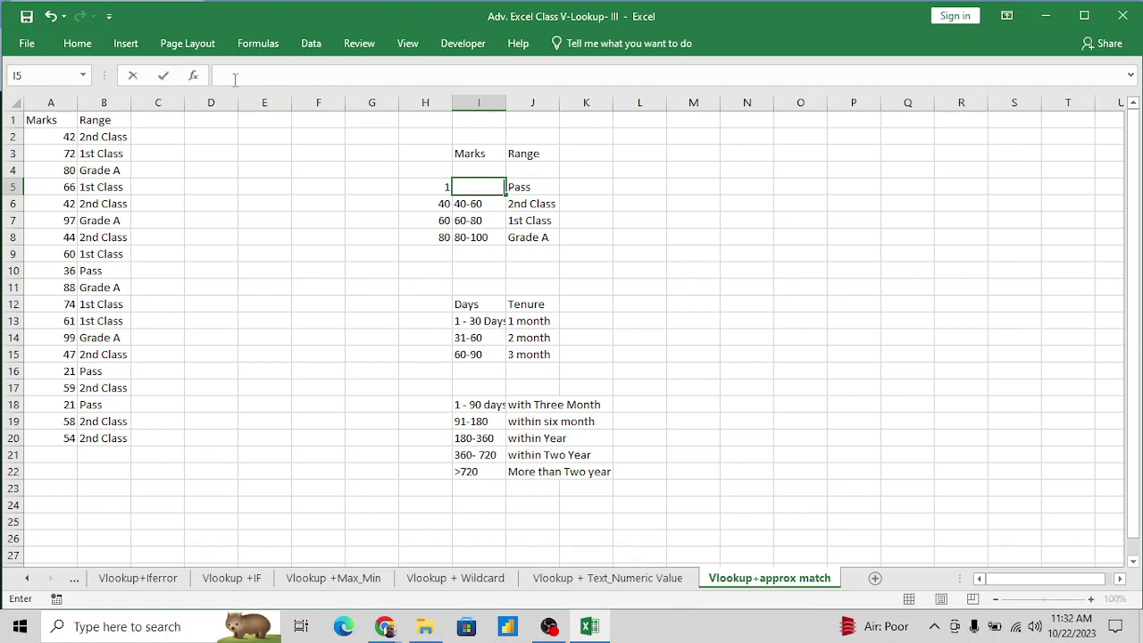
type("1 - 40")
key("Return")
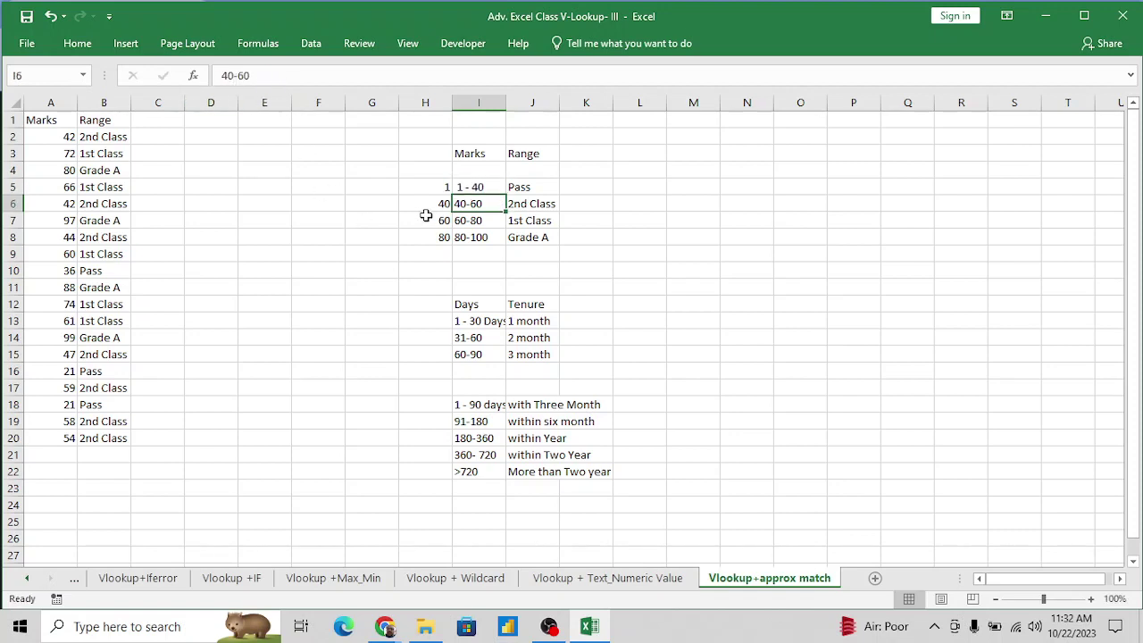
left_click(441, 188)
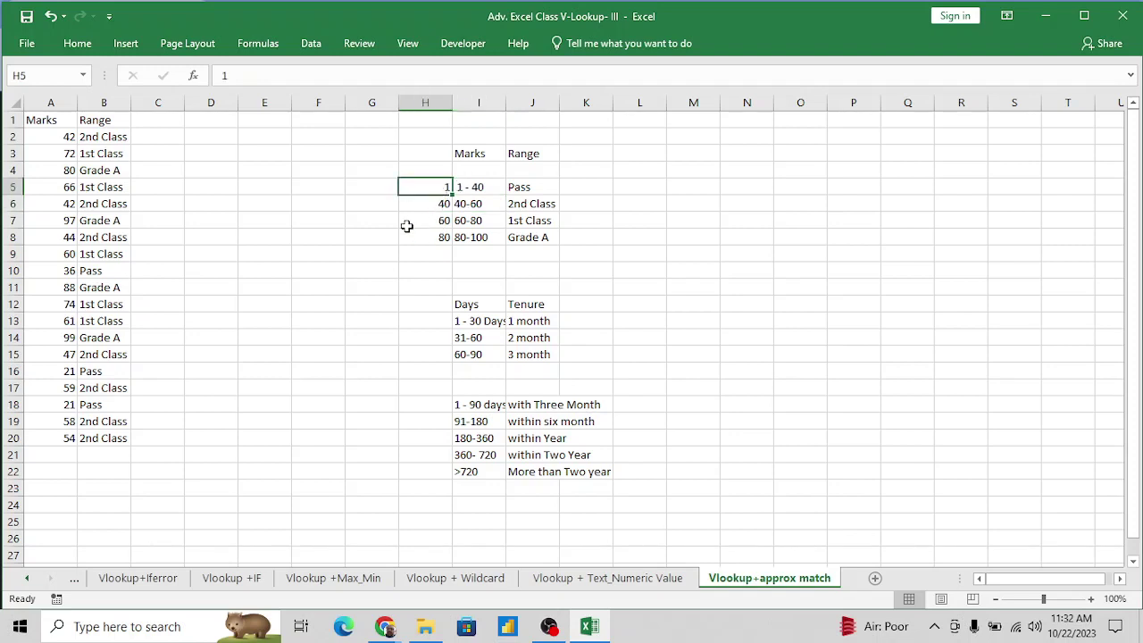
left_click(437, 205)
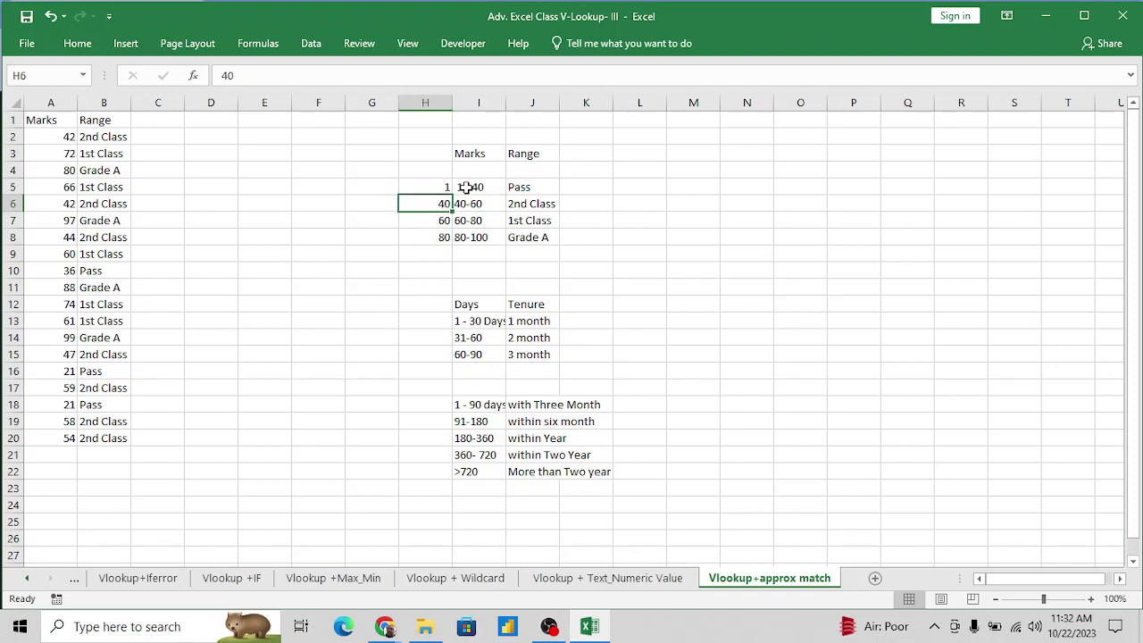
left_click(530, 190)
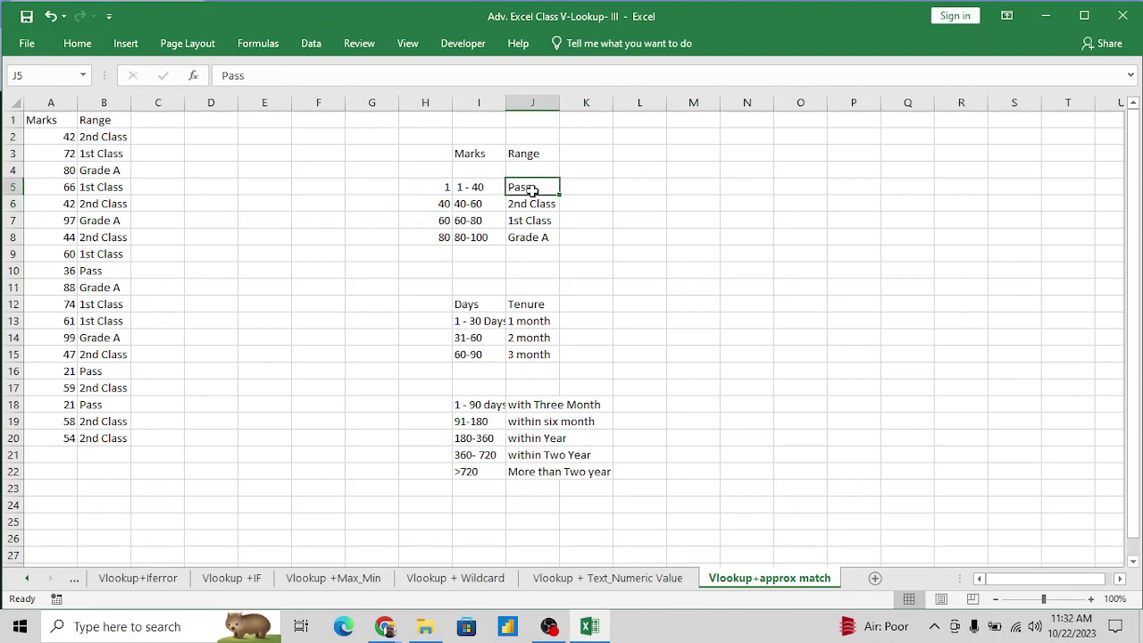
Add filters to the Marks and Range headers in row 1 and filter the Range column to Pass only.
left_click(71, 120)
key("ctrl+shift+l")
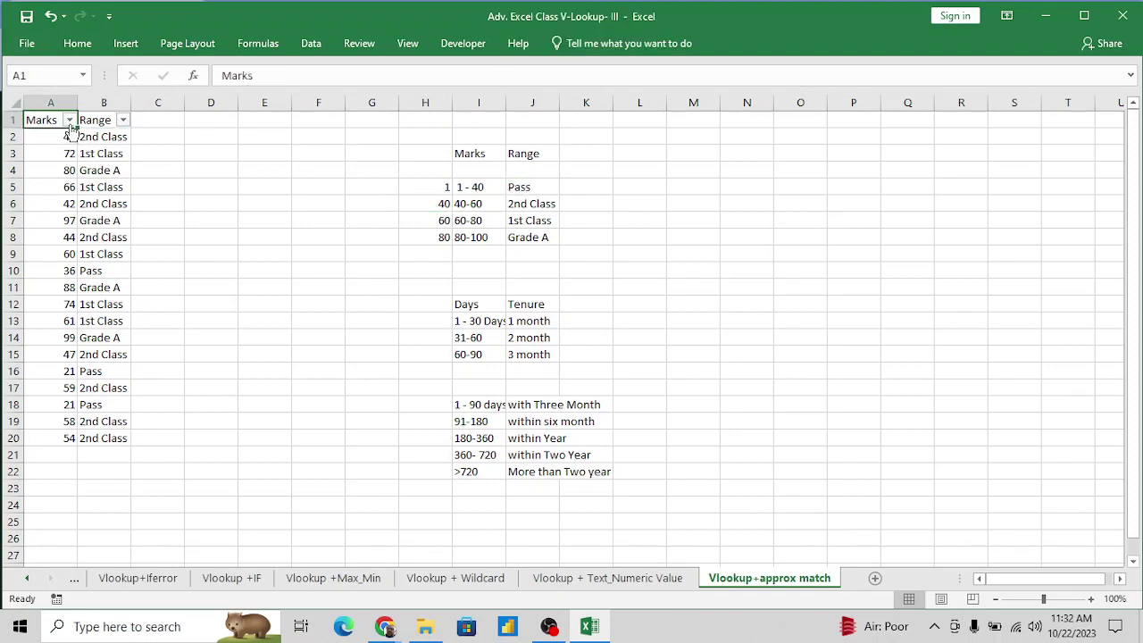
key("Right")
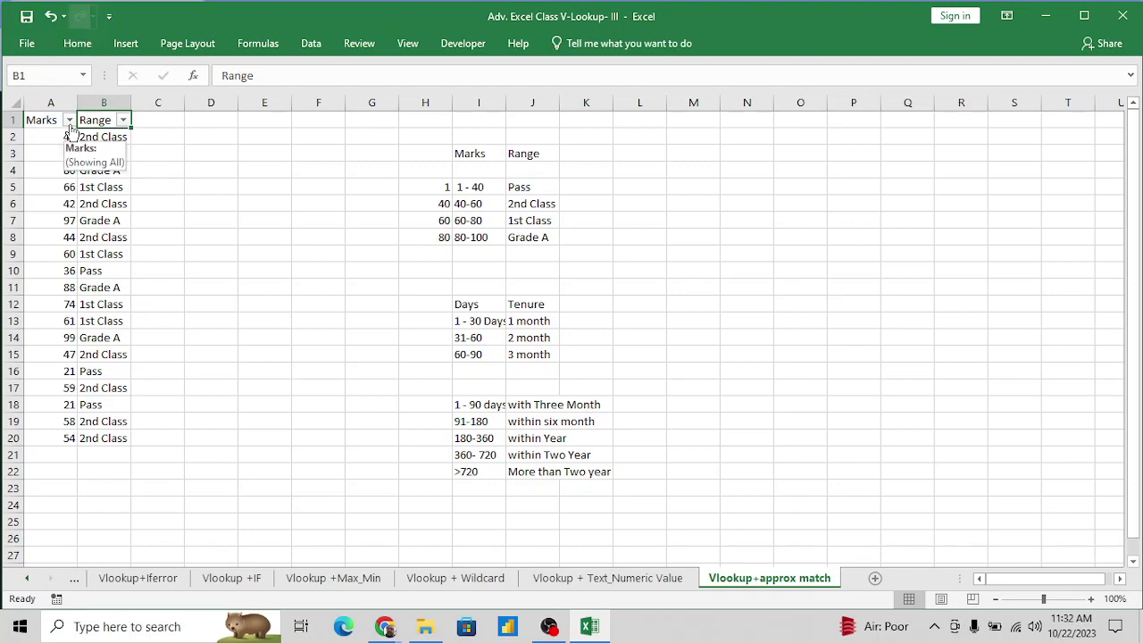
key("alt+Down")
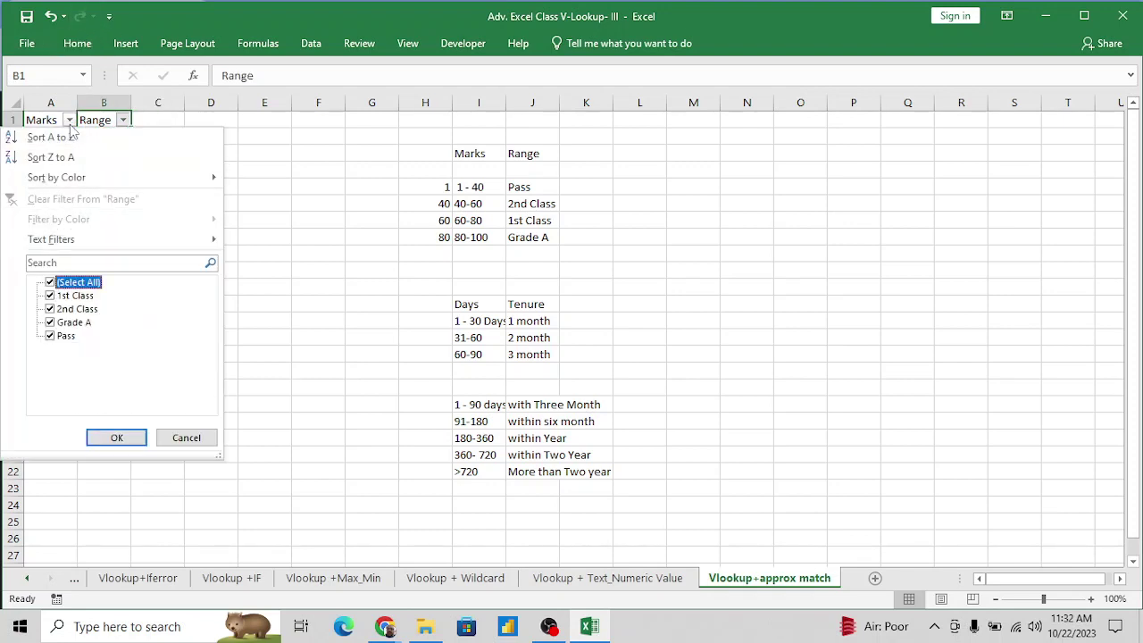
key("space")
key("Down")
key("Down")
key("Down")
key("Down")
key("space")
key("Return")
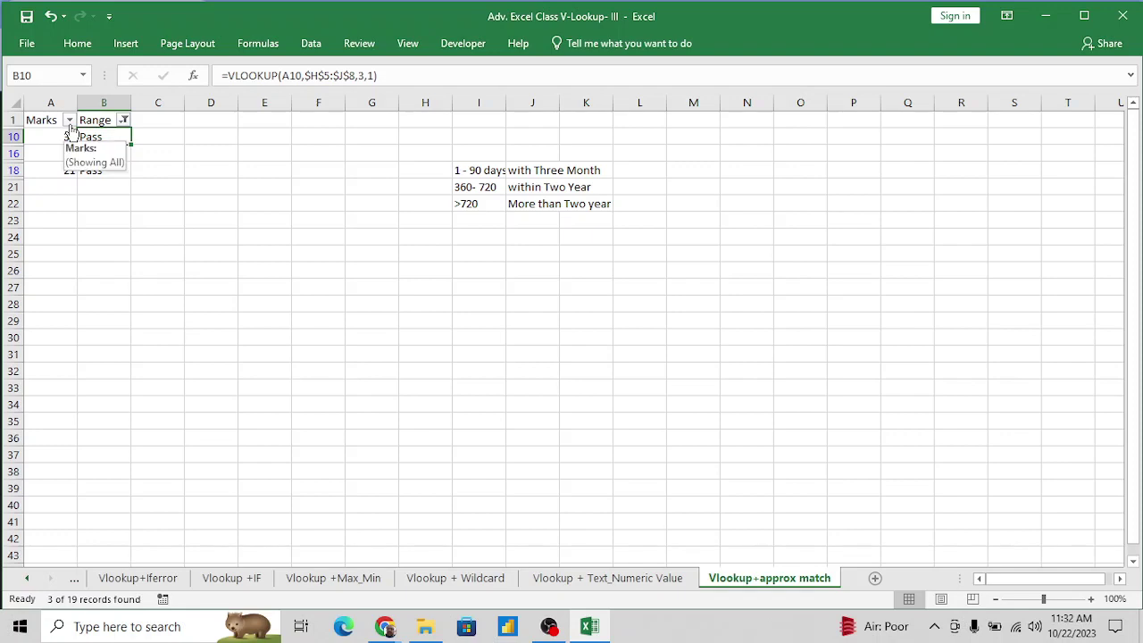
Set the mark in A18 to 40 to test the boundary between Pass and 2nd Class.
left_click(64, 173)
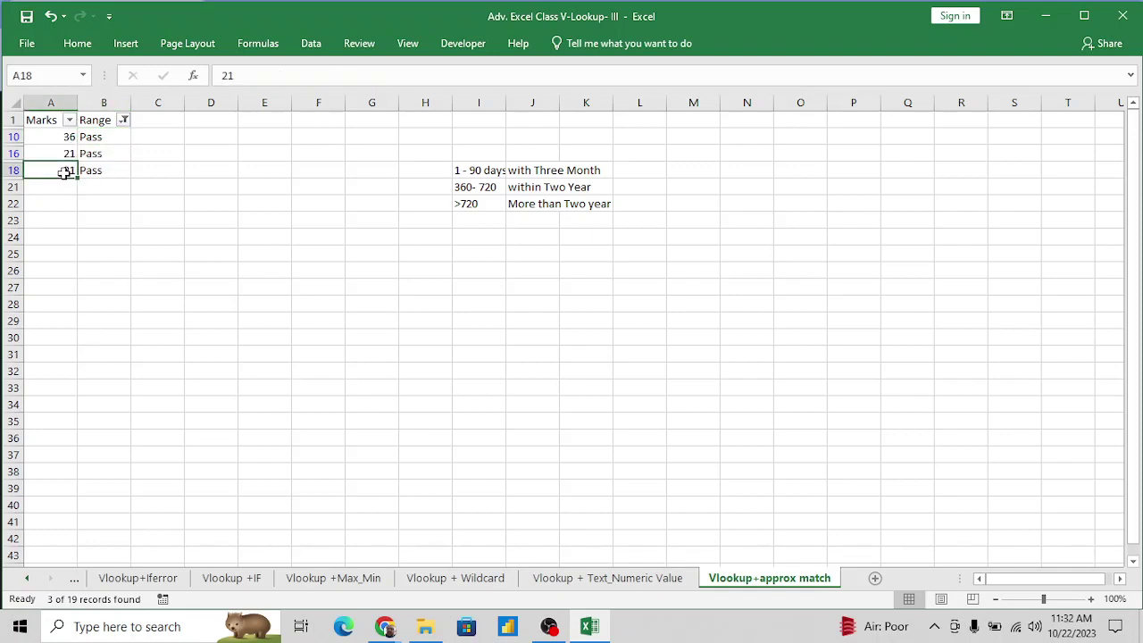
type("40")
key("Return")
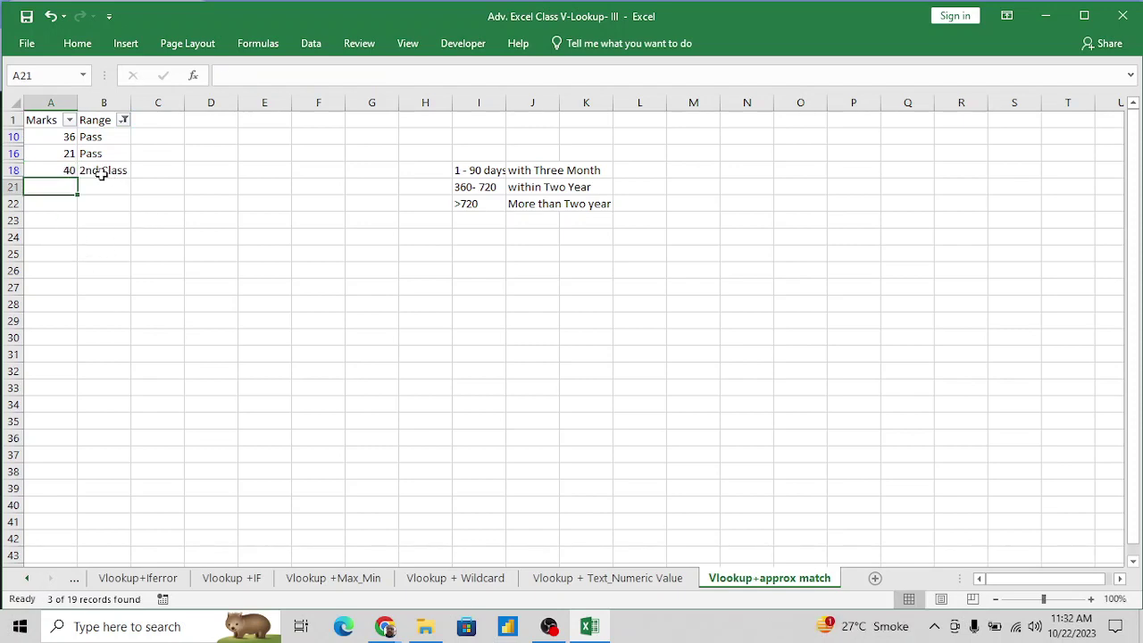
Remove the filter from the marks list so that all rows are listed.
left_click(62, 173)
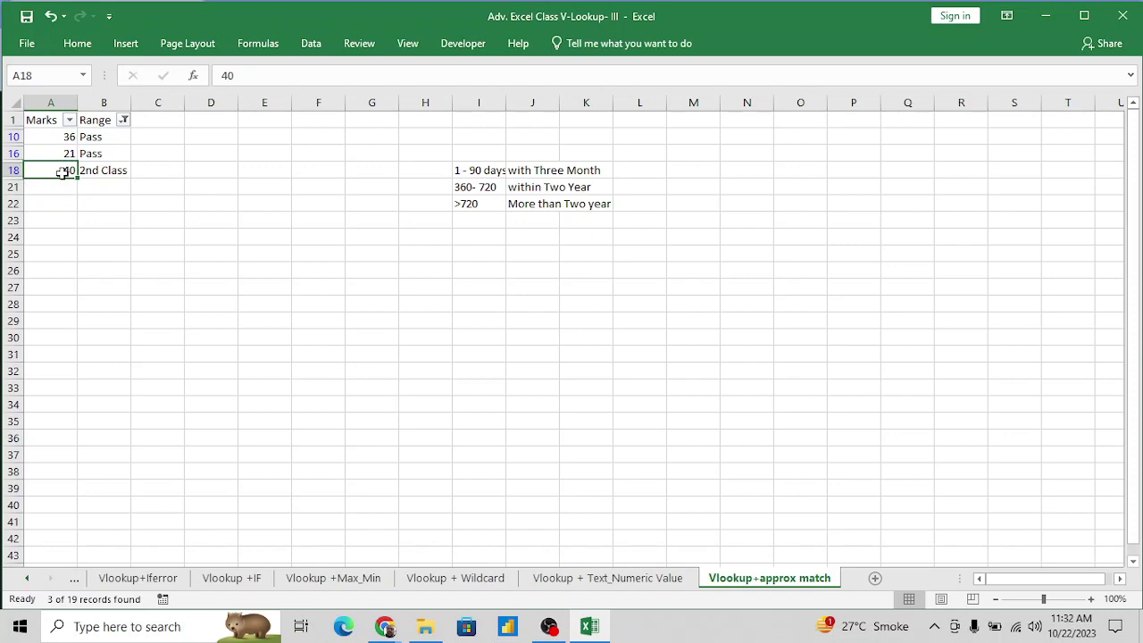
key("alt+d")
key("f")
key("f")
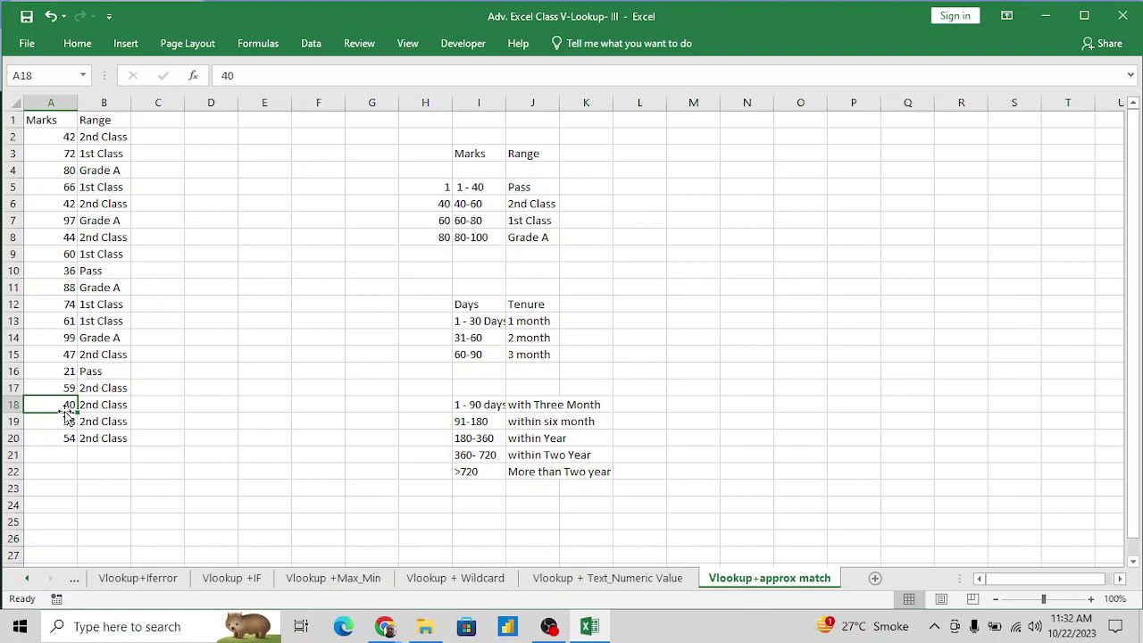
Test the lookup with a mark of 39 in A18 and set the mark back to 40.
type("39")
key("Return")
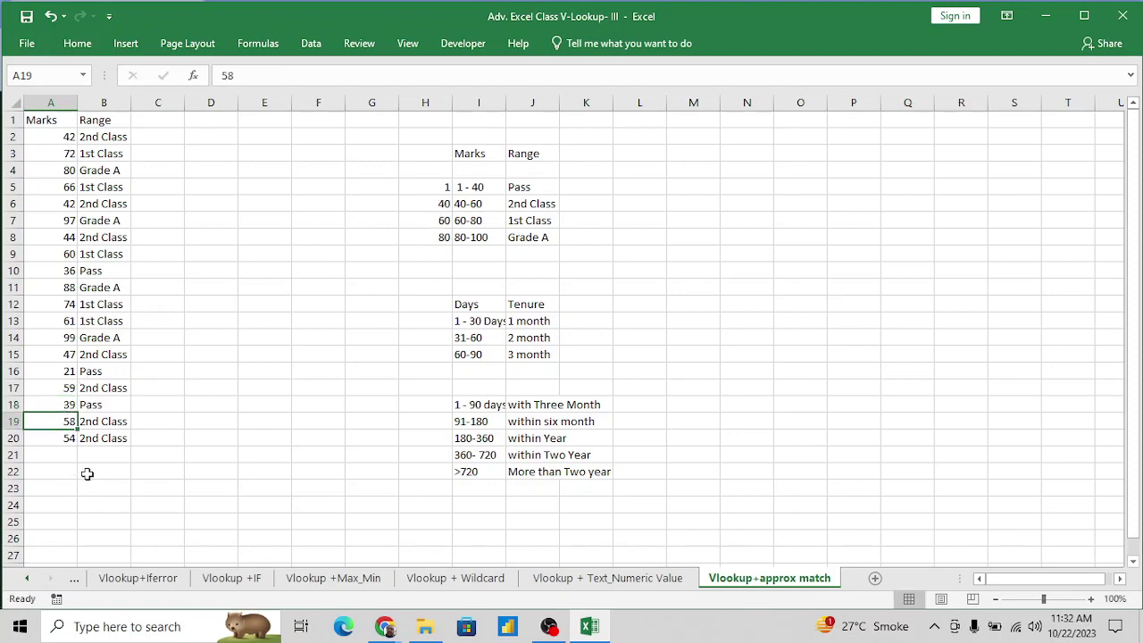
key("Up")
type("40")
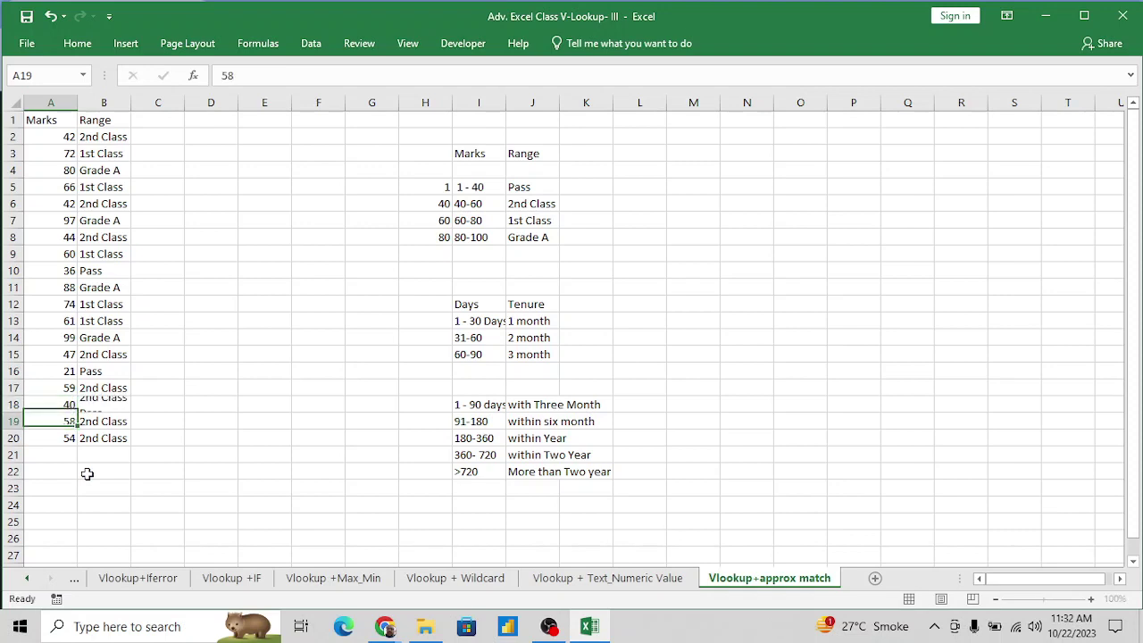
key("Return")
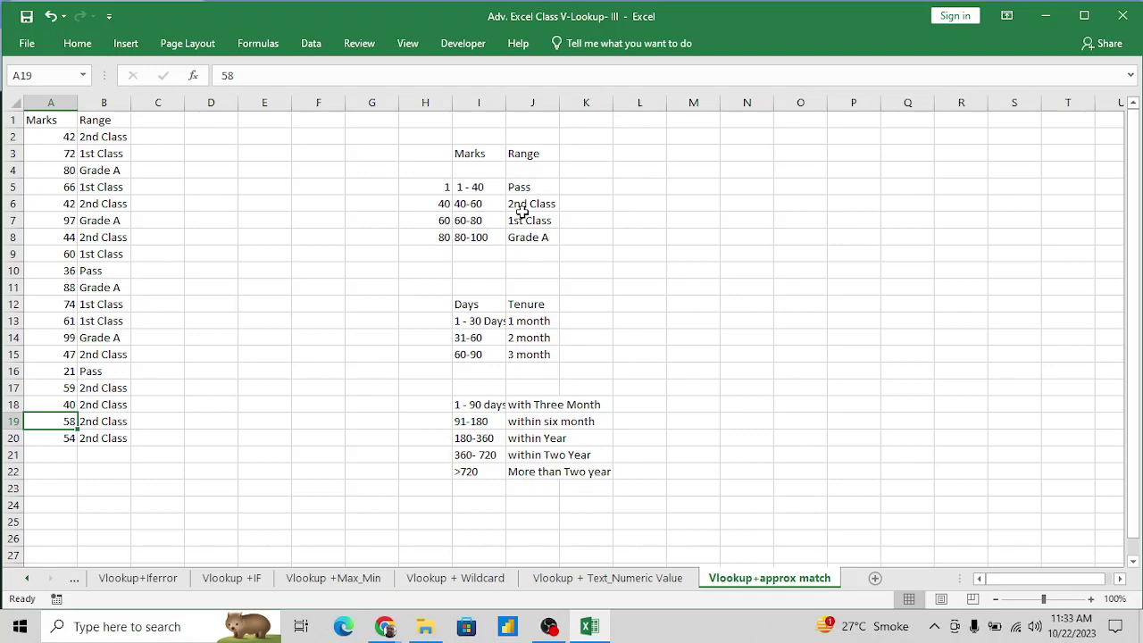
Enter the out-of-order example limits 40, 60, 1 and 80 in K5:K8 beside the class table.
left_click(447, 191)
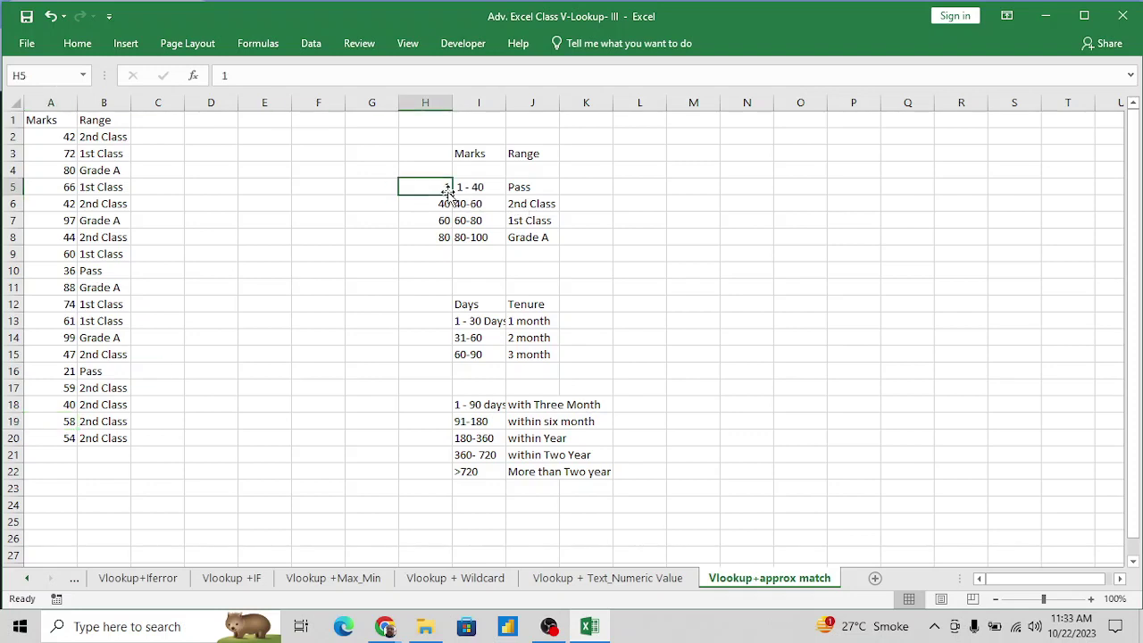
key("shift+Down")
key("shift+Down")
key("shift+Down")
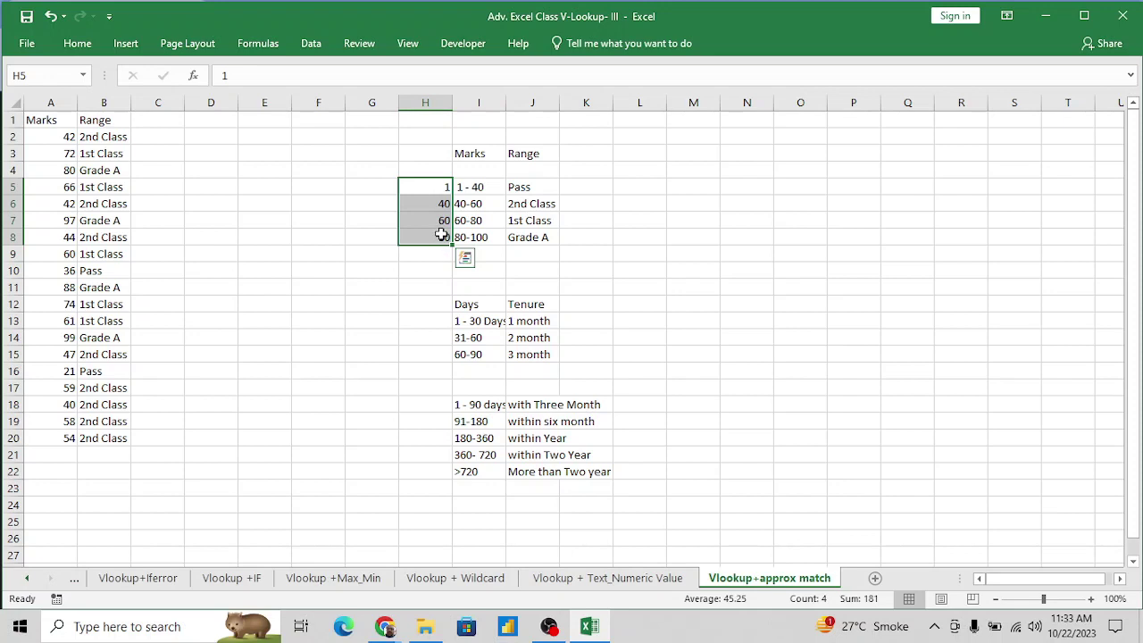
left_click(600, 187)
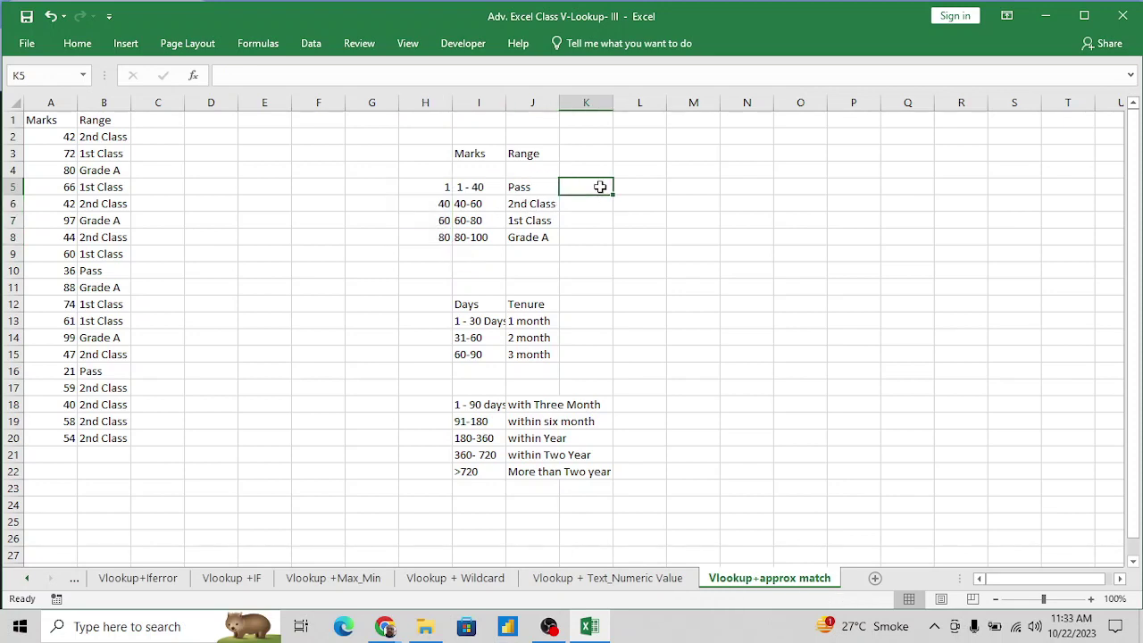
type("40")
key("Return")
type("60")
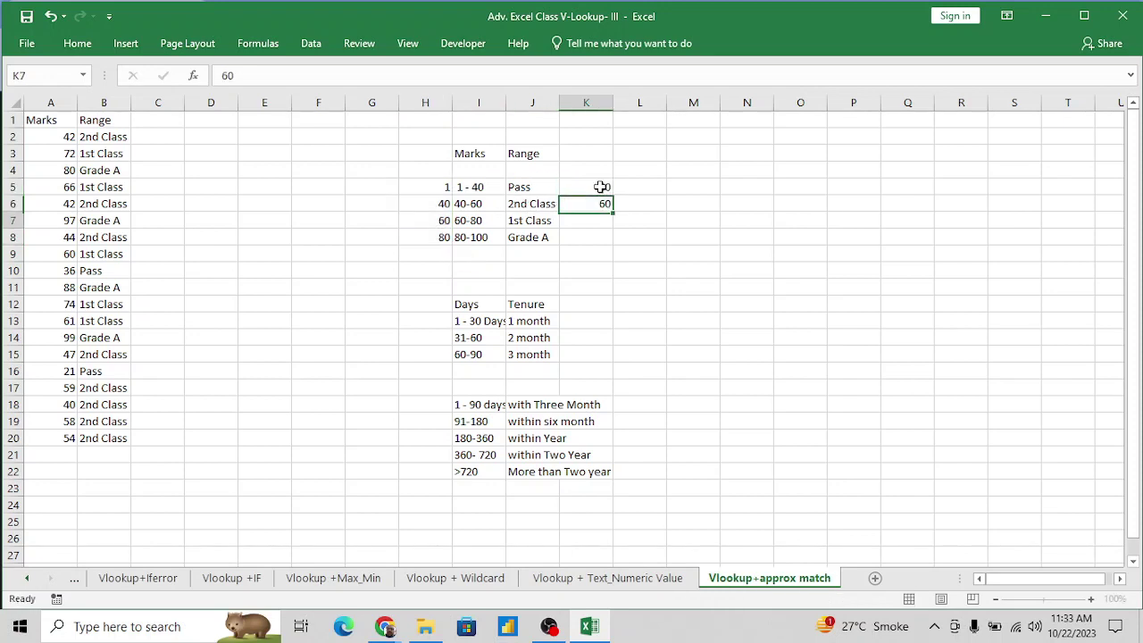
key("Return")
type("1")
key("Return")
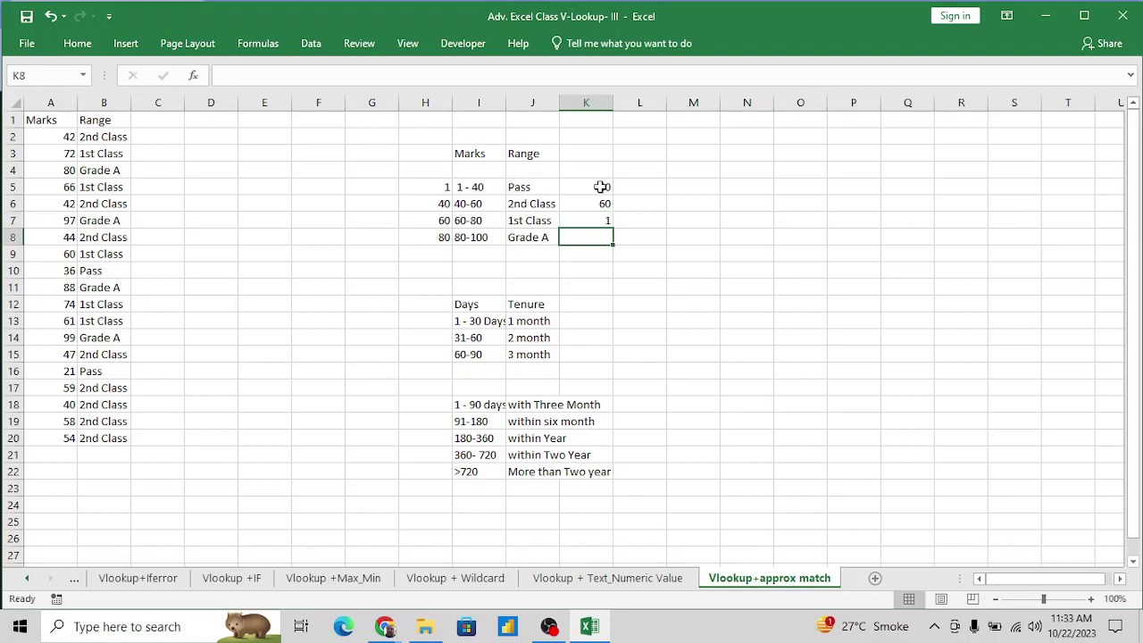
type("80")
key("Return")
Compare the order of the lower limits in H5:H8 with the example values in K5:K8.
key("Up")
key("Up")
key("Up")
key("Left")
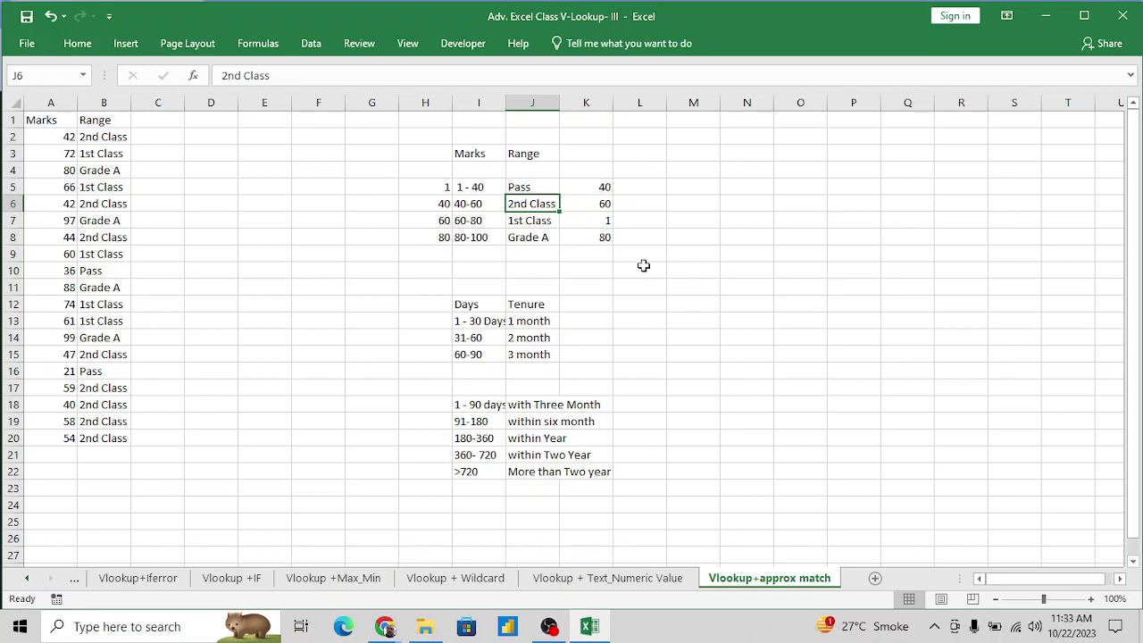
key("Up")
key("Up")
key("Right")
key("Down")
key("Left")
key("Left")
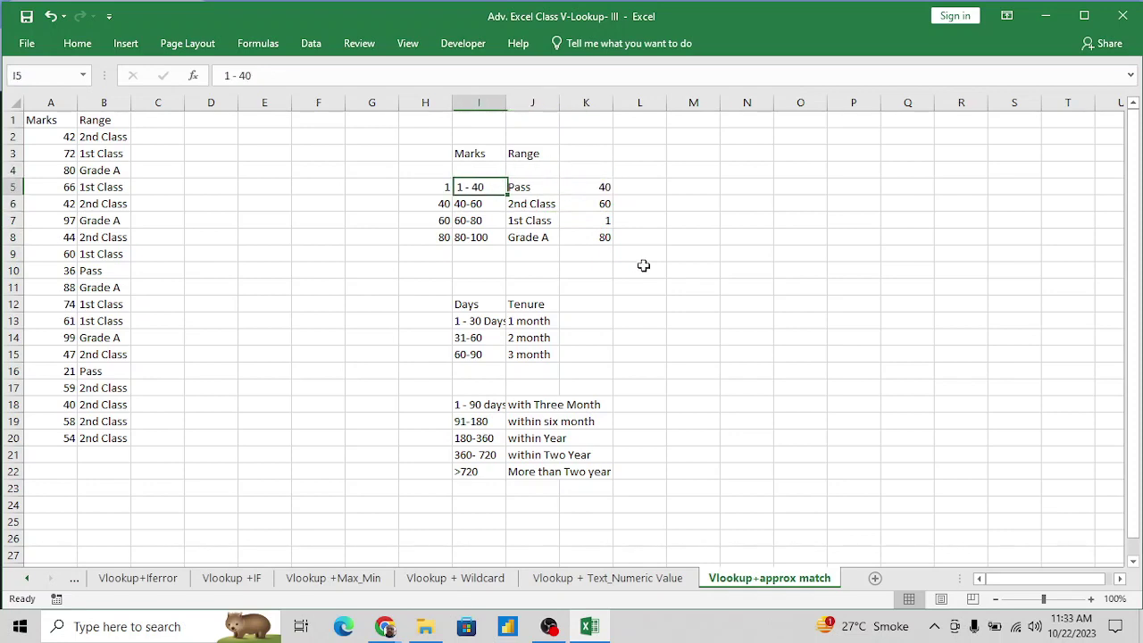
key("Left")
key("shift+Right")
key("shift+Right")
key("shift+Right")
key("ctrl+q")
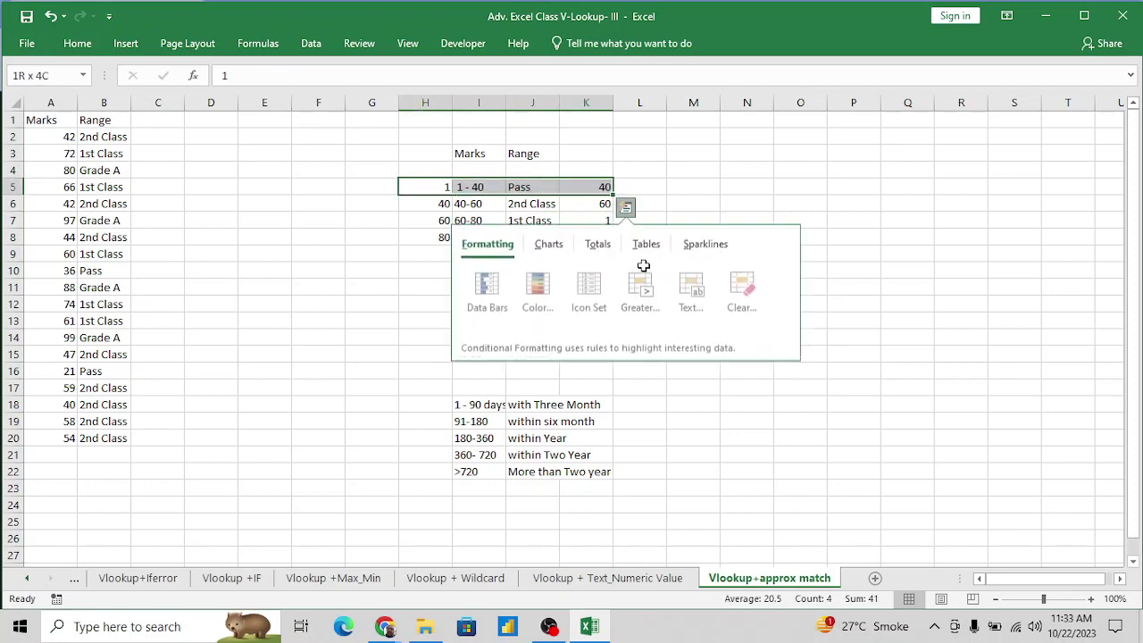
key("Left")
key("Escape")
key("Left")
key("Right")
key("shift+Down")
key("shift+Down")
key("shift+Down")
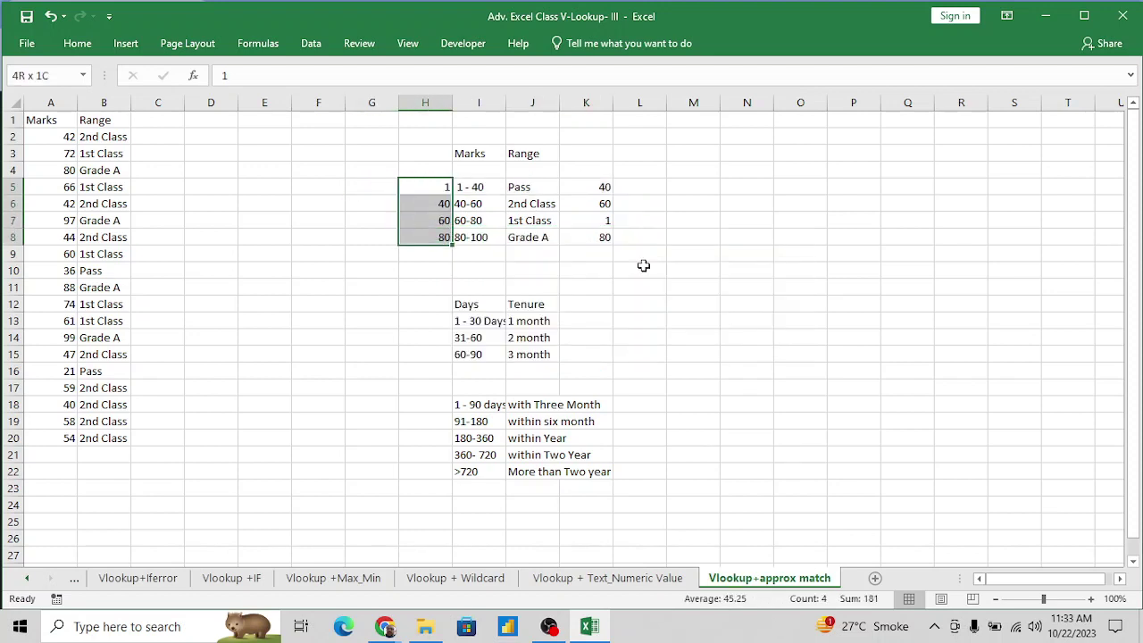
key("Up")
key("Down")
key("Down")
key("Up")
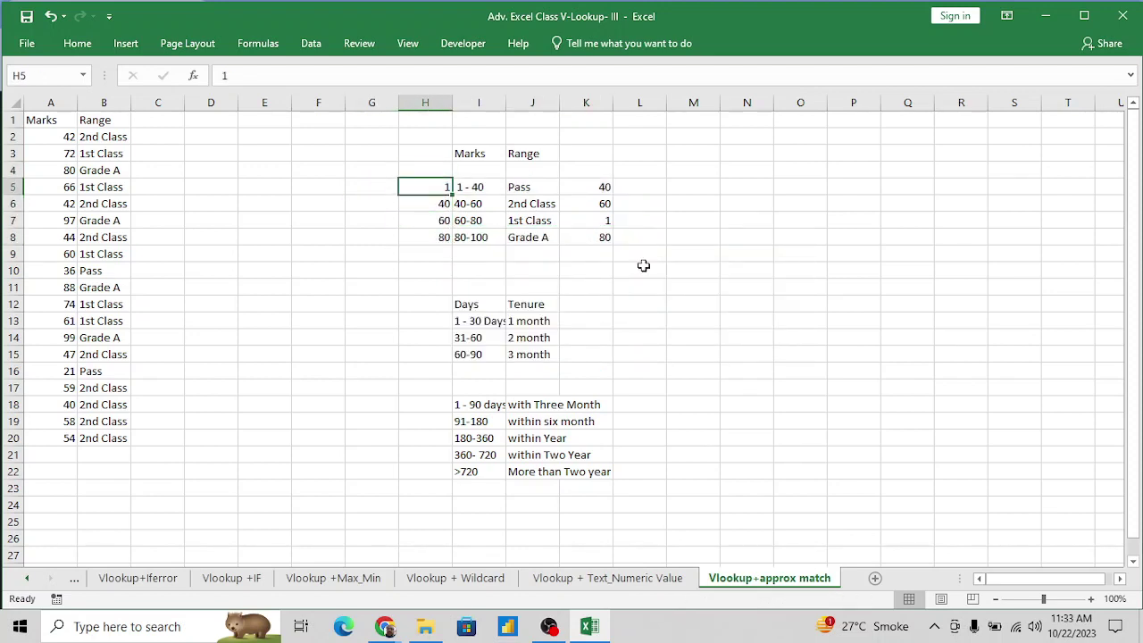
key("Down")
key("Up")
key("shift+Down")
key("shift+Down")
key("shift+Down")
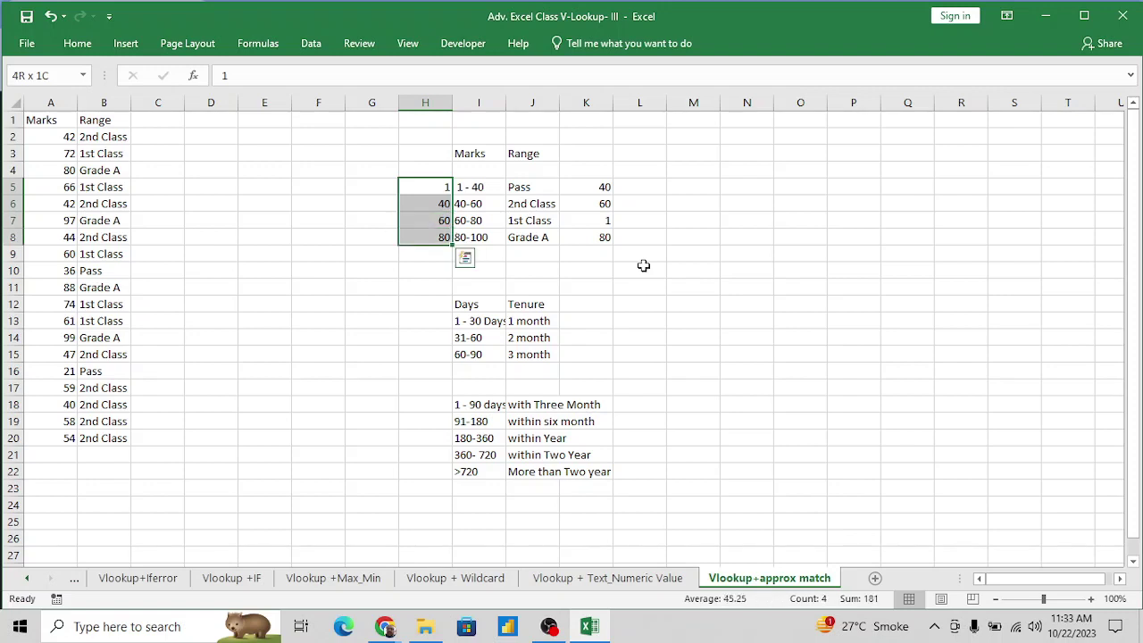
key("shift+Right")
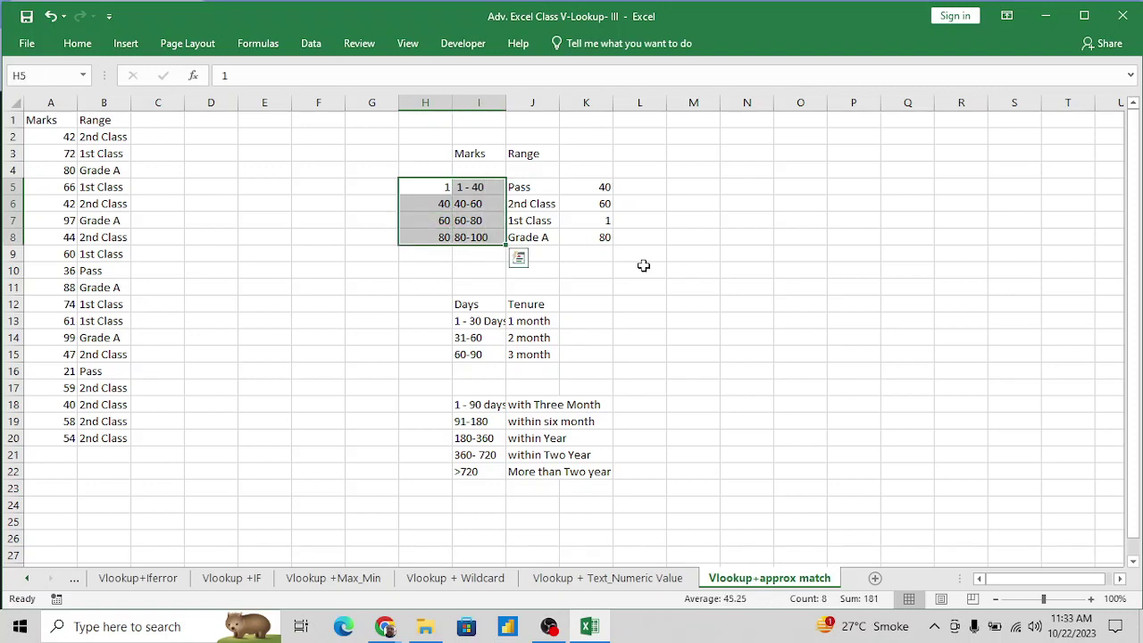
key("Right")
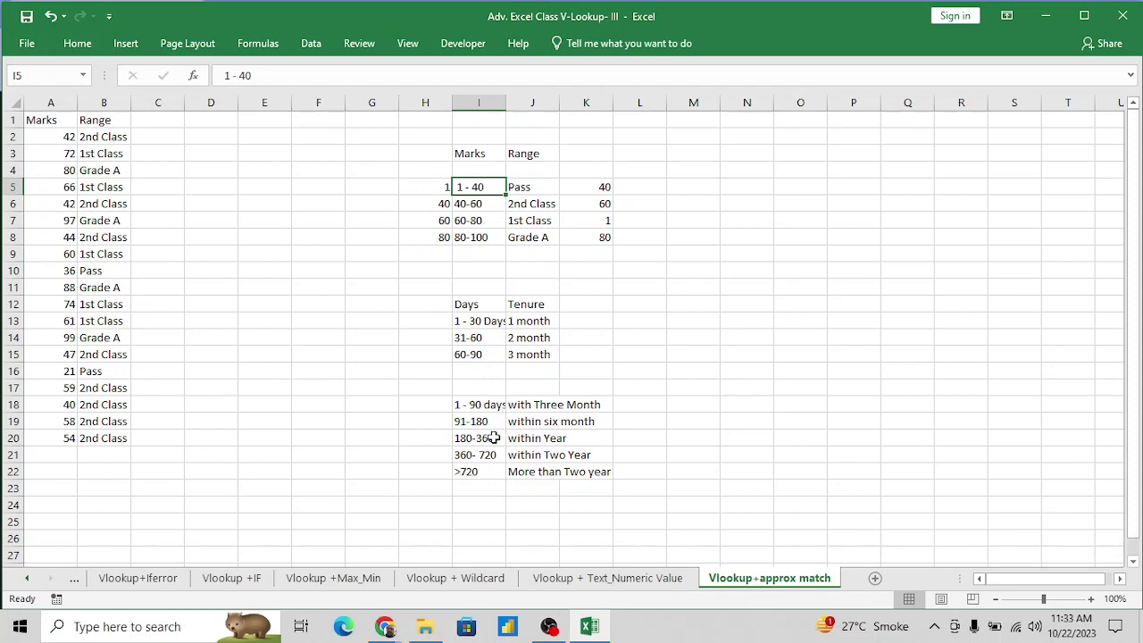
Enter the lower limits 1, 91, 180, 360 and 720 in H18:H22 beside the second days table.
left_click(426, 404)
type("1")
key("Return")
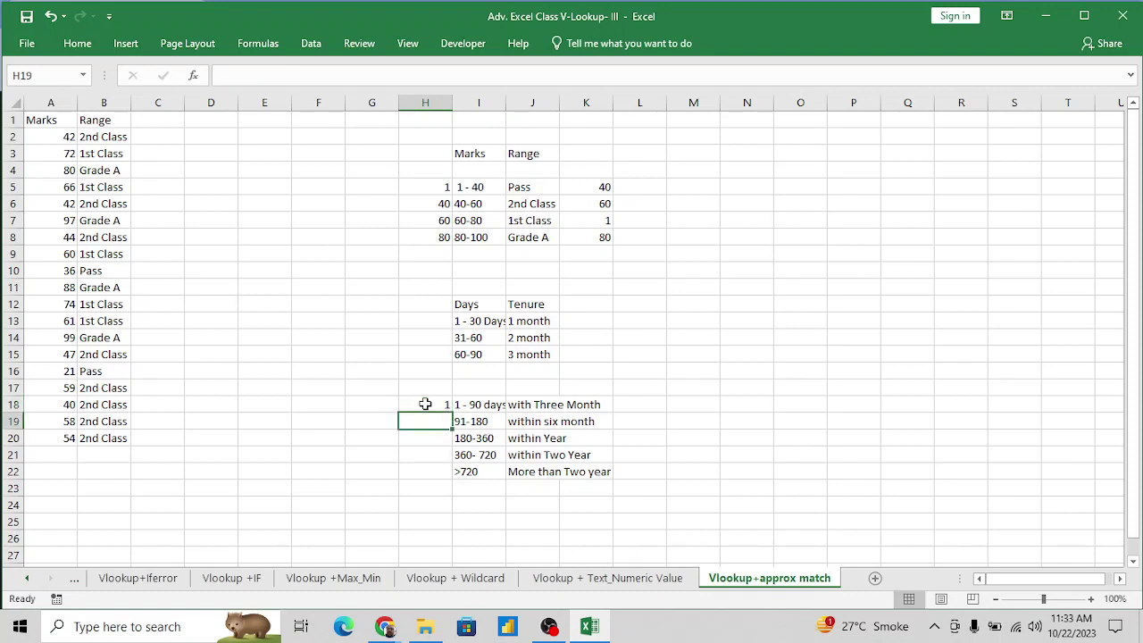
type("91")
key("Return")
type("180")
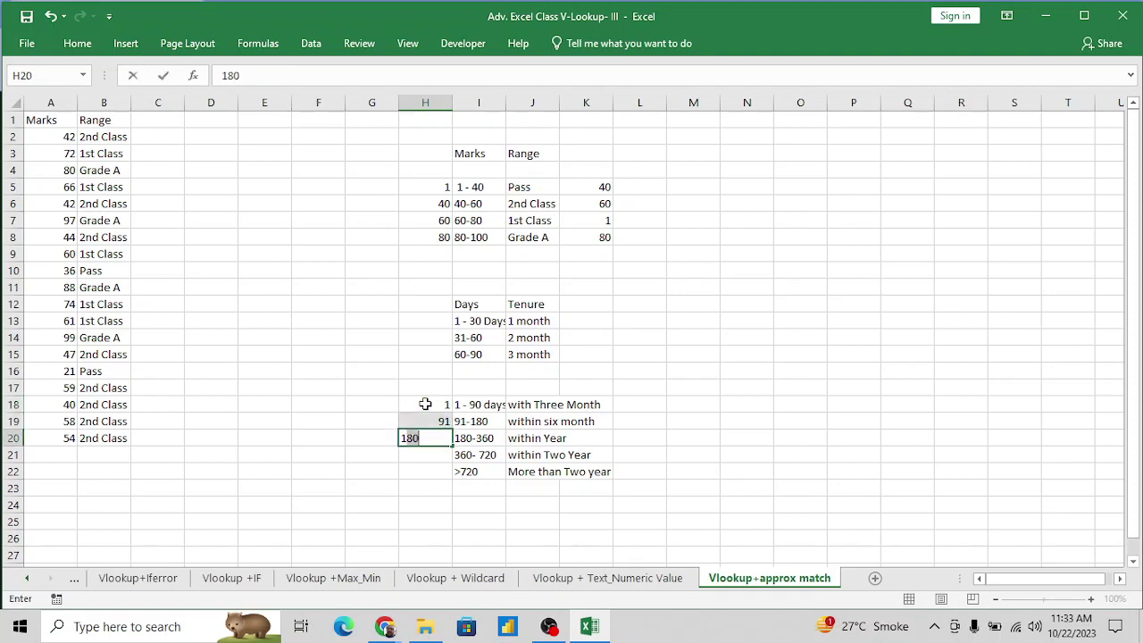
key("Return")
type("360")
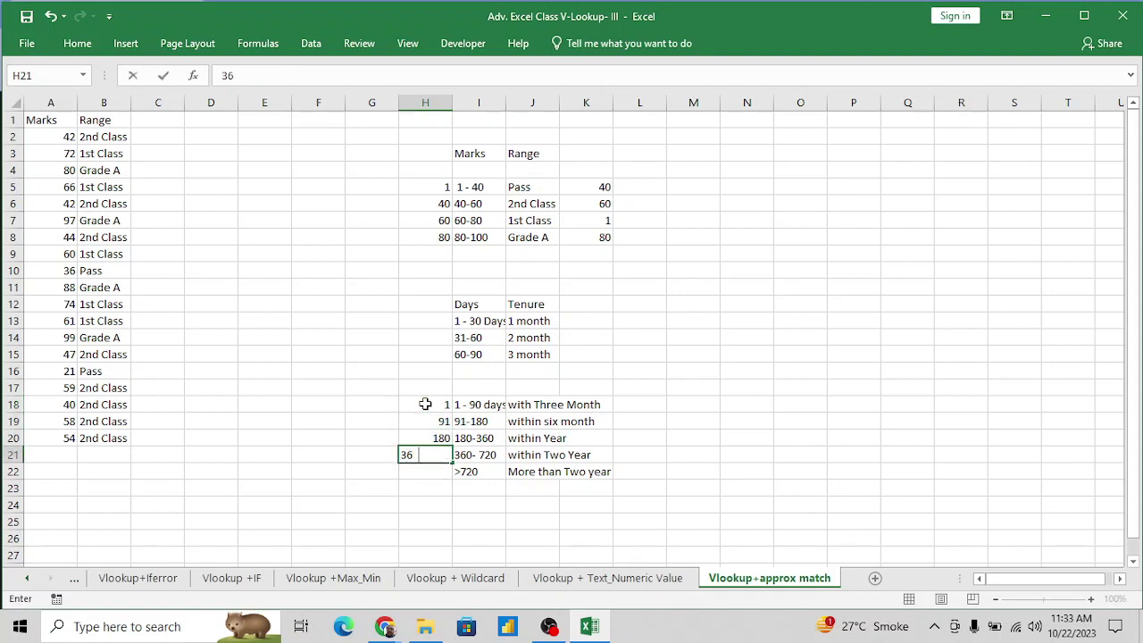
key("Return")
type("720")
key("Return")
key("Up")
key("Up")
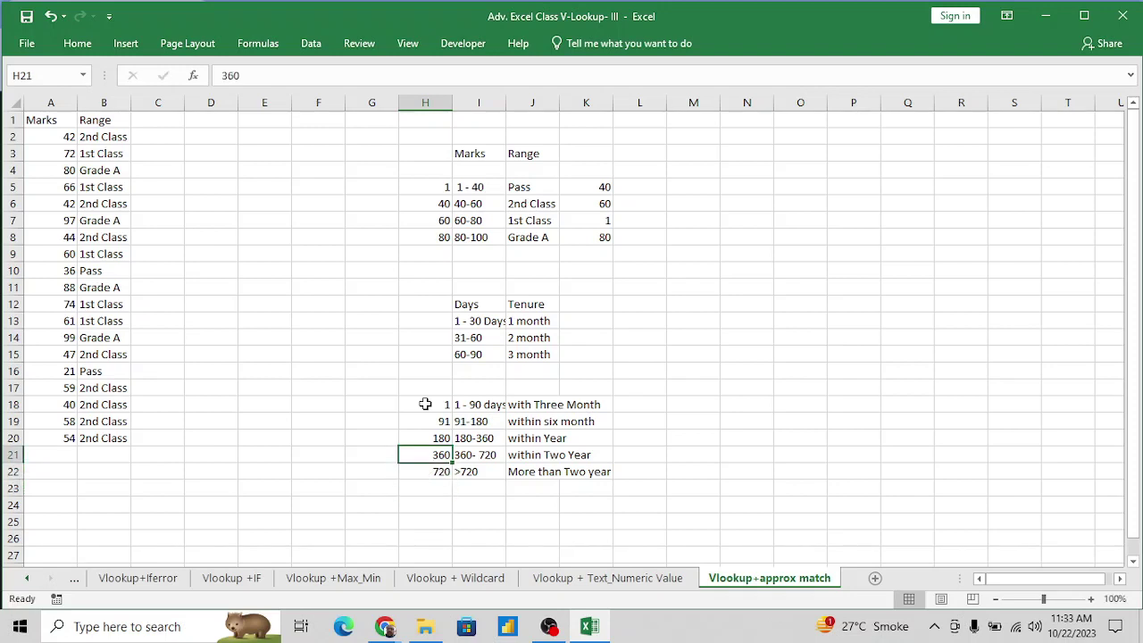
key("Up")
key("Up")
key("Up")
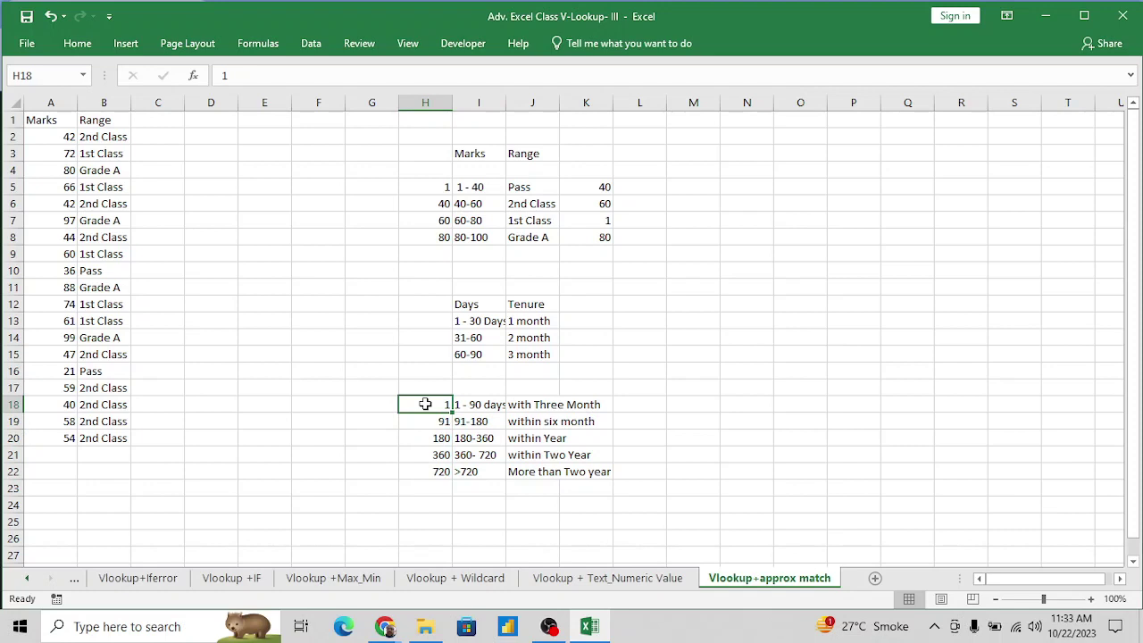
Add the column headers Days in D1 and Tenure in E1.
key("Left")
key("Left")
key("Left")
key("Left")
key("Left")
key("ctrl+Up")
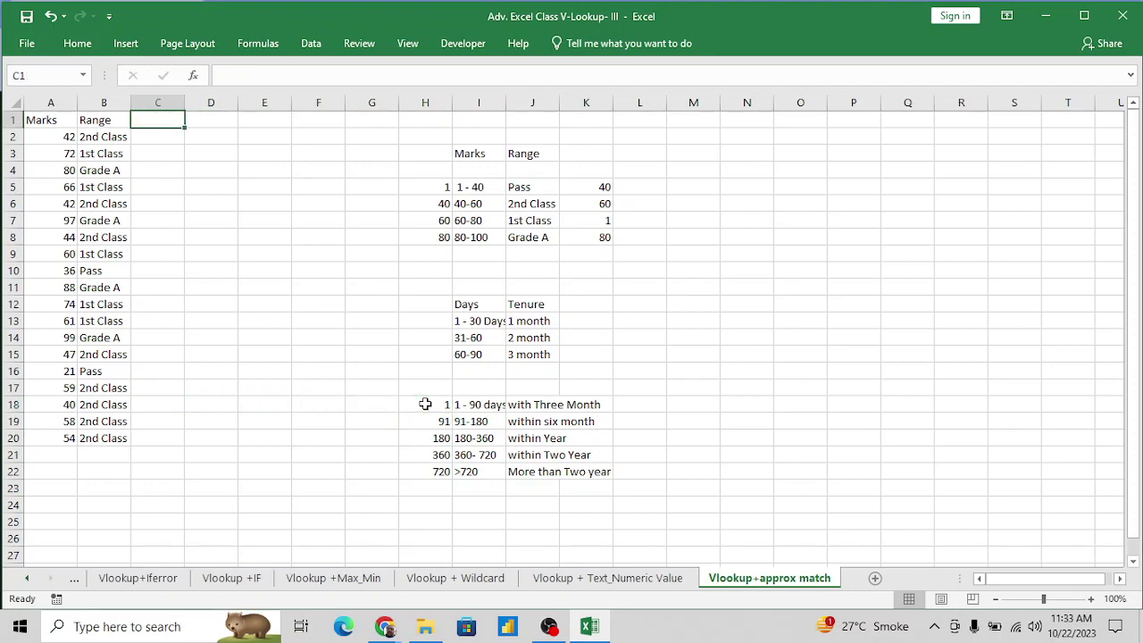
key("Down")
key("Right")
key("Right")
key("Right")
key("Right")
key("Right")
key("Right")
key("Right")
key("Right")
key("Right")
key("Right")
key("Right")
key("Right")
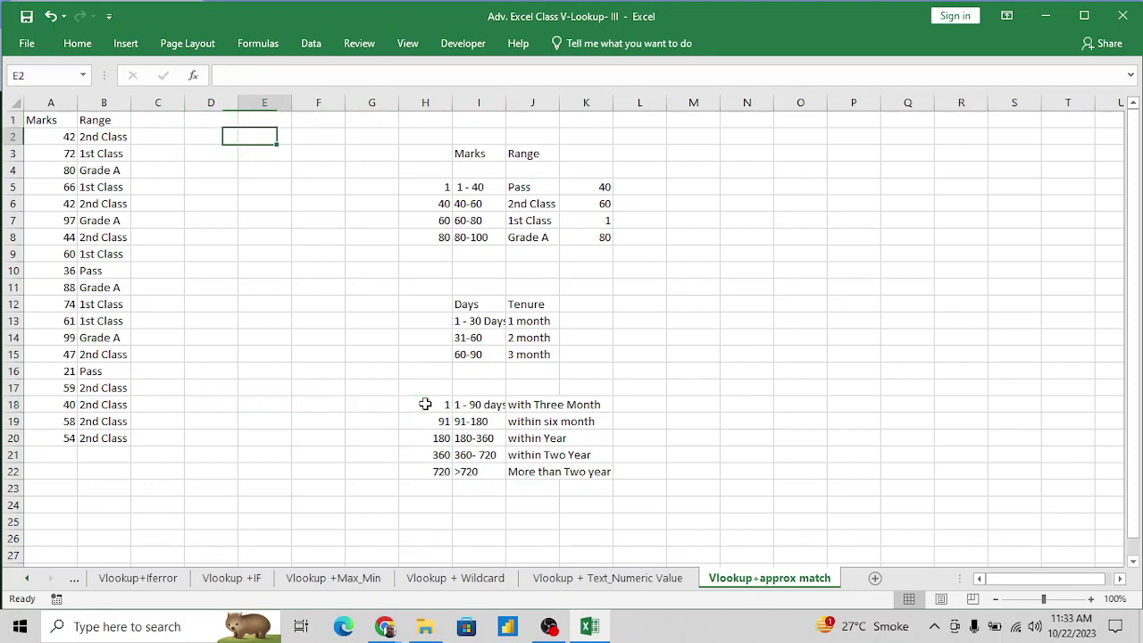
key("Left")
key("Left")
key("Left")
key("Left")
key("Left")
key("Left")
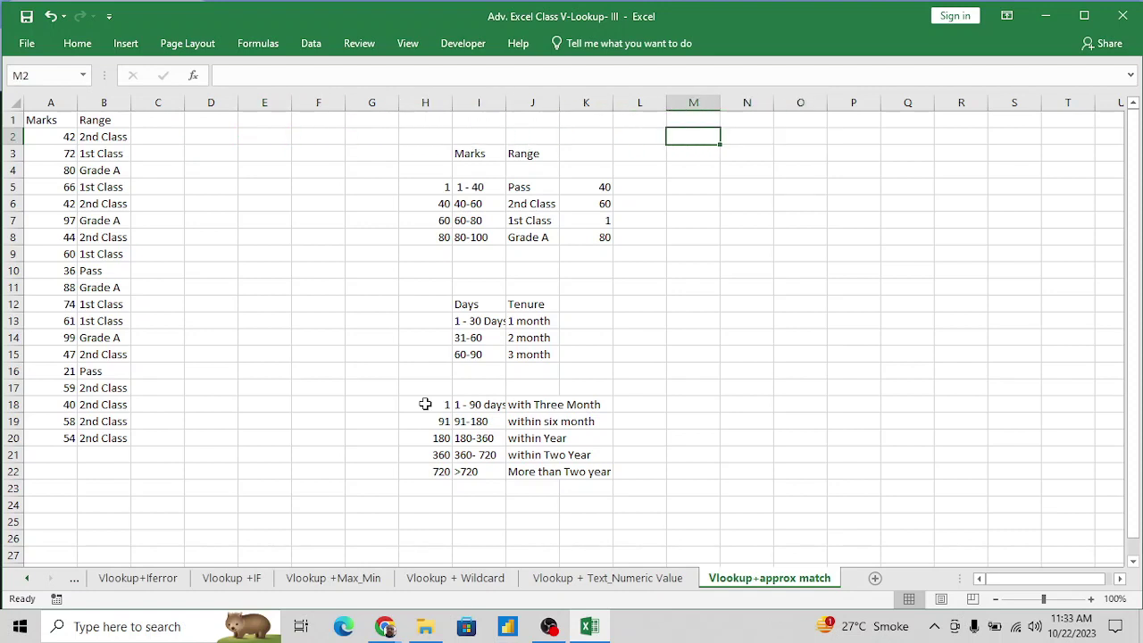
key("Up")
key("Left")
key("Left")
key("Left")
key("Left")
key("Left")
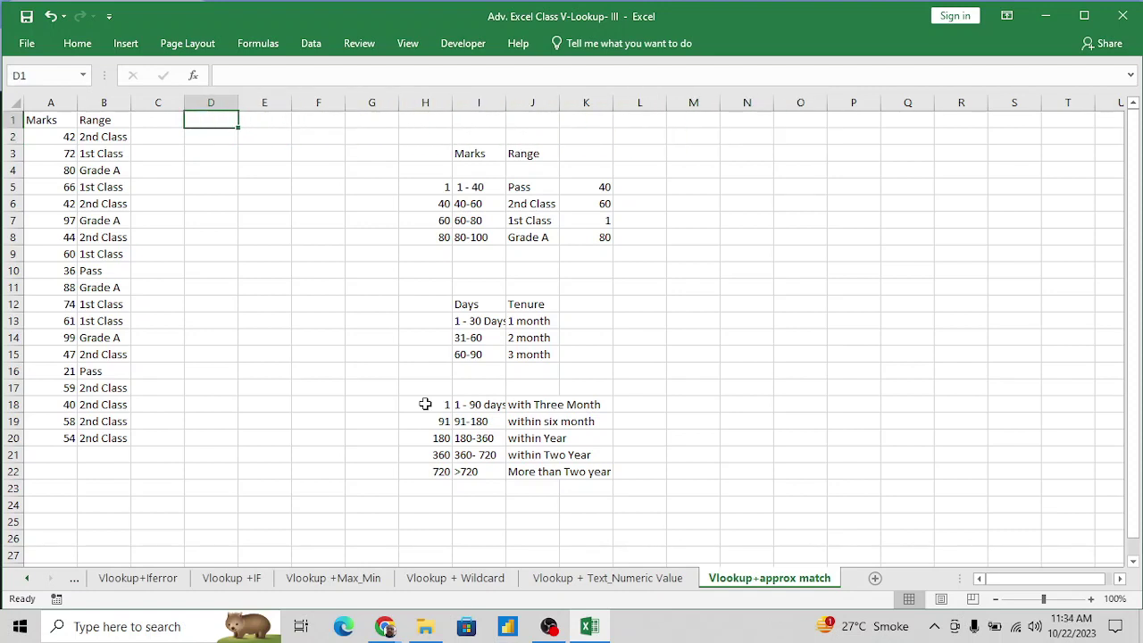
type("Days")
key("Return")
key("Up")
key("Right")
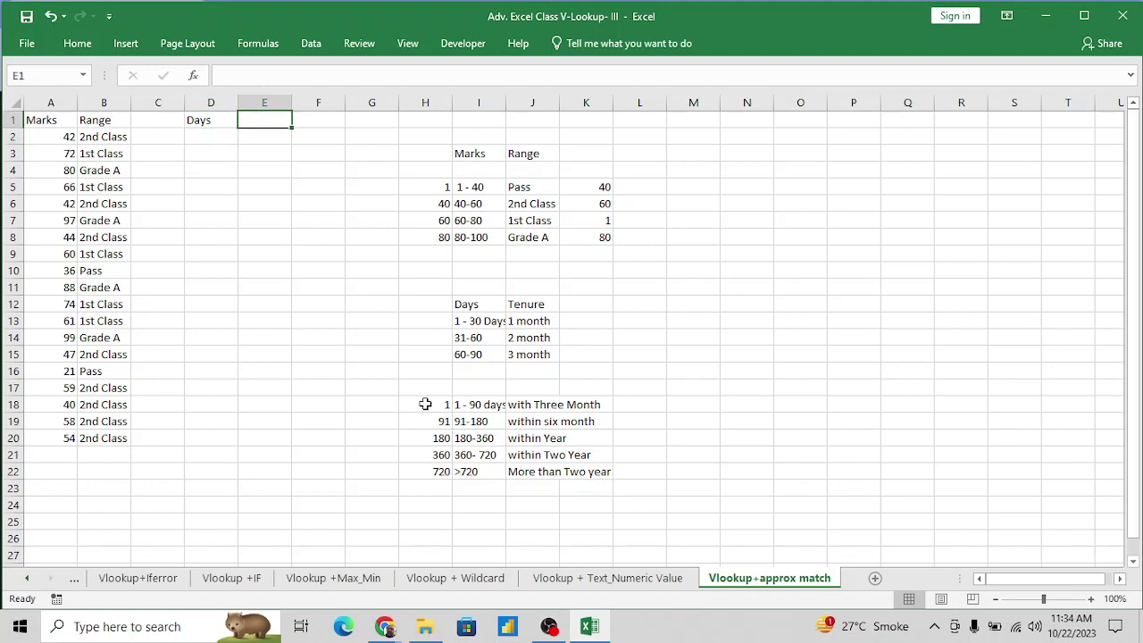
type("Tenure")
key("Return")
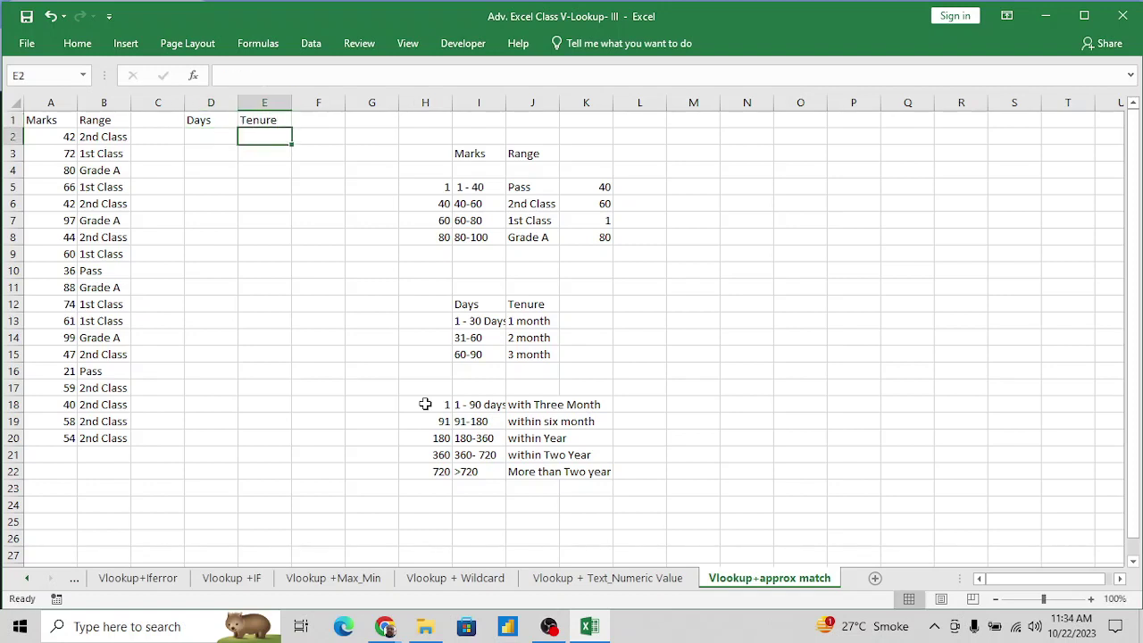
Generate a random number of days in D2 with =RANDBETWEEN(1,1000).
key("Left")
type("=Ran")
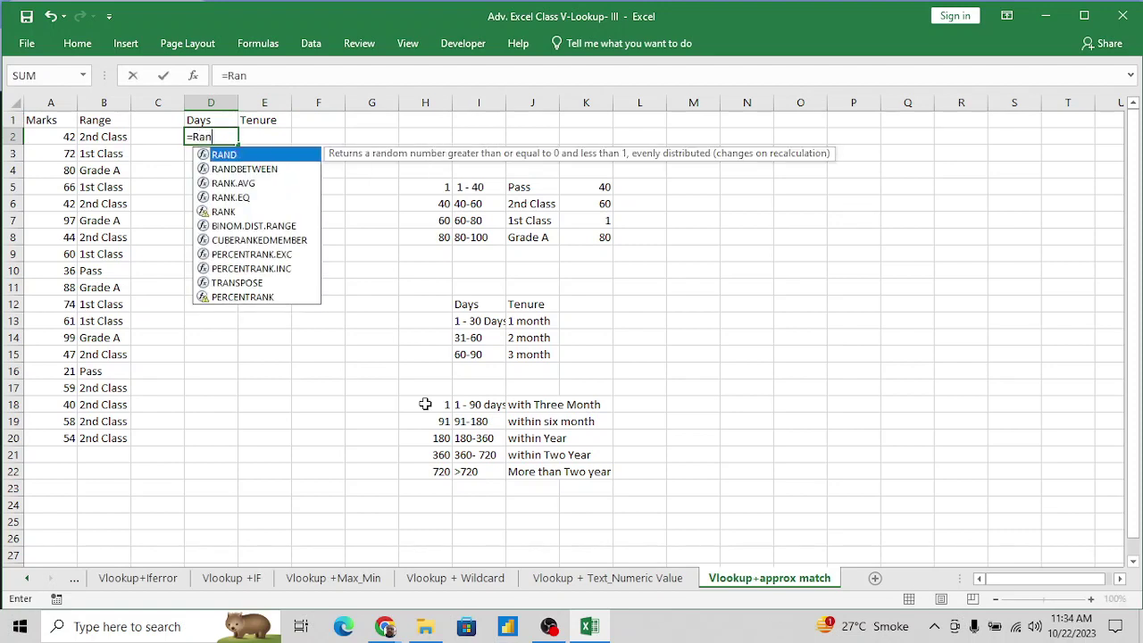
type("d1")
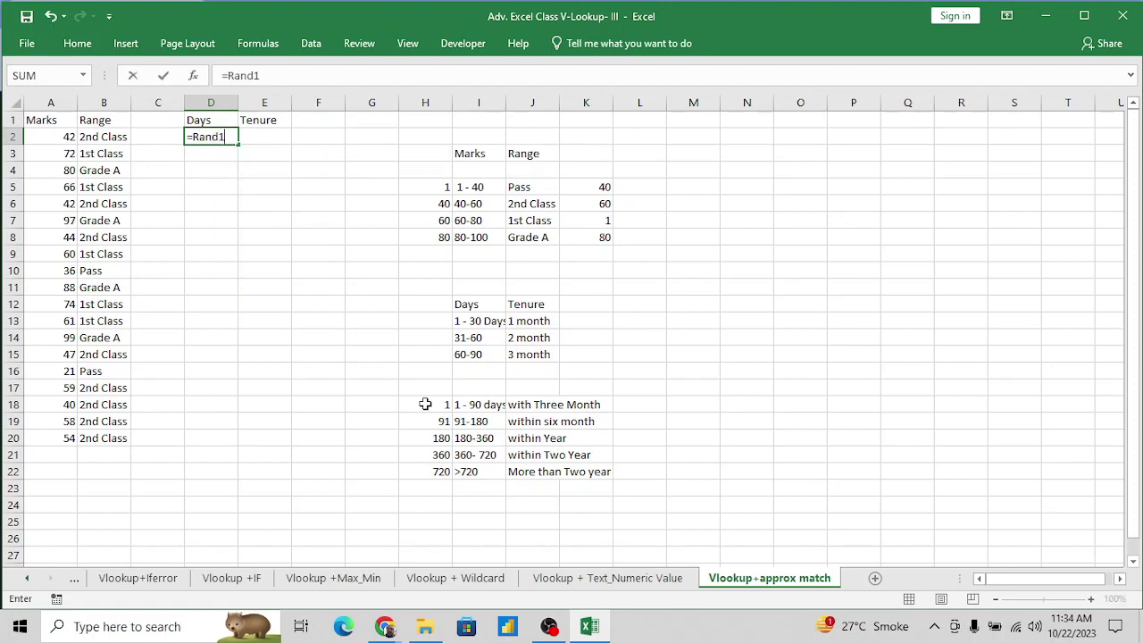
key("BackSpace")
key("Down")
key("Tab")
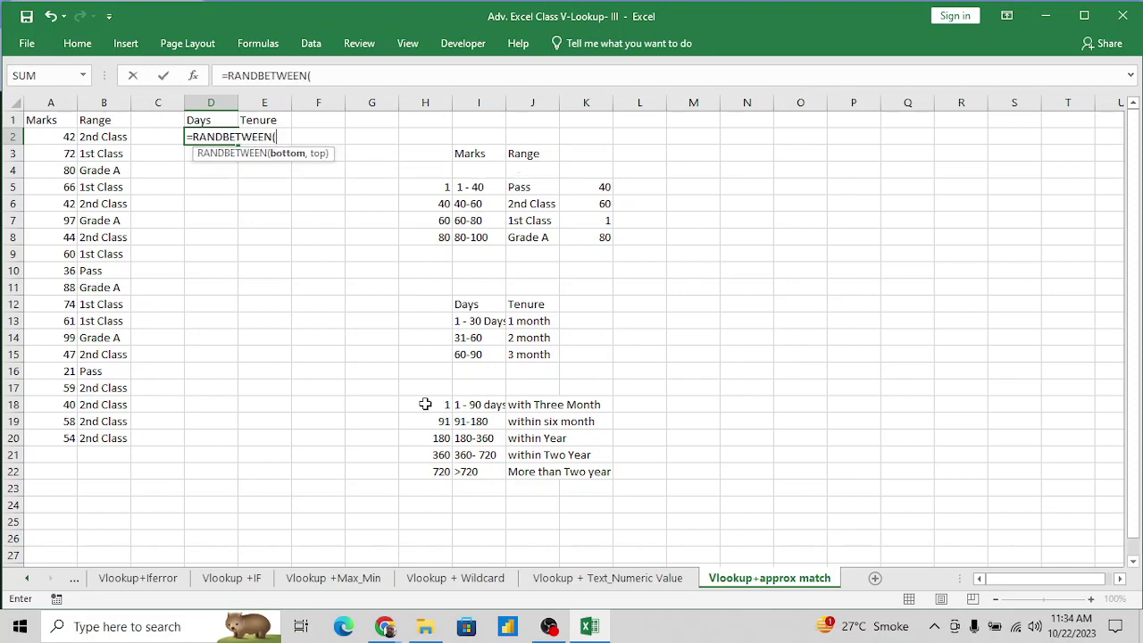
type("1,1000)")
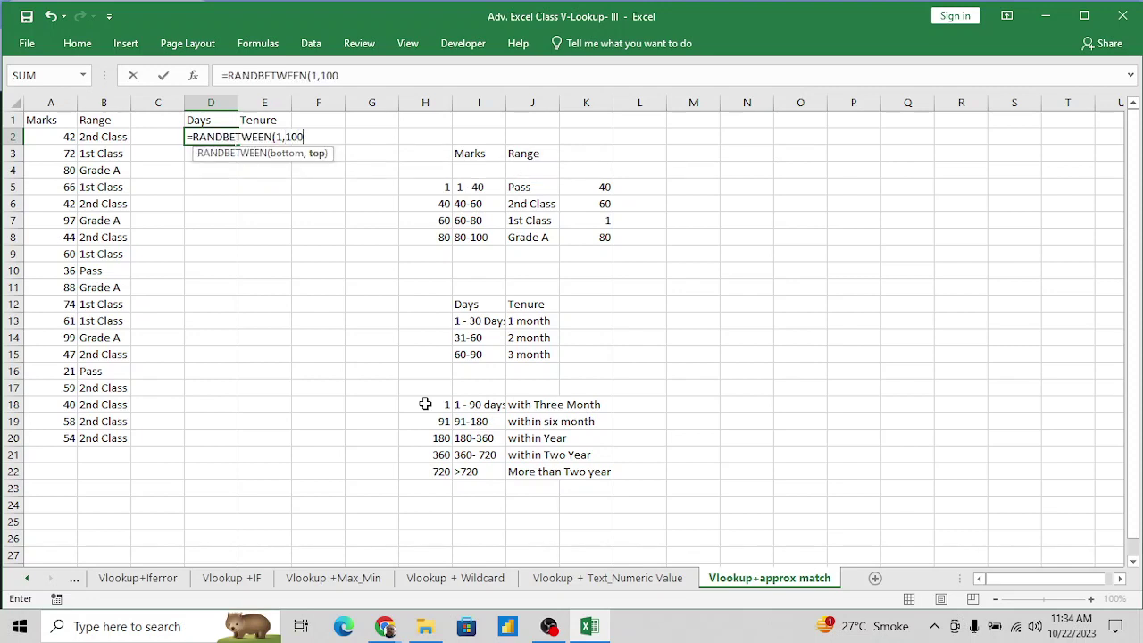
key("Return")
Fill the random days formula from D2 down to D22.
key("Up")
key("shift+Down")
key("shift+Down")
key("shift+Down")
key("shift+Down")
key("shift+Down")
key("shift+Down")
key("shift+Down")
key("shift+Down")
key("shift+Down")
key("shift+Down")
key("shift+Down")
key("shift+Down")
key("shift+Down")
key("shift+Down")
key("shift+Down")
key("shift+Down")
key("shift+Down")
key("shift+Down")
key("shift+Down")
key("shift+Down")
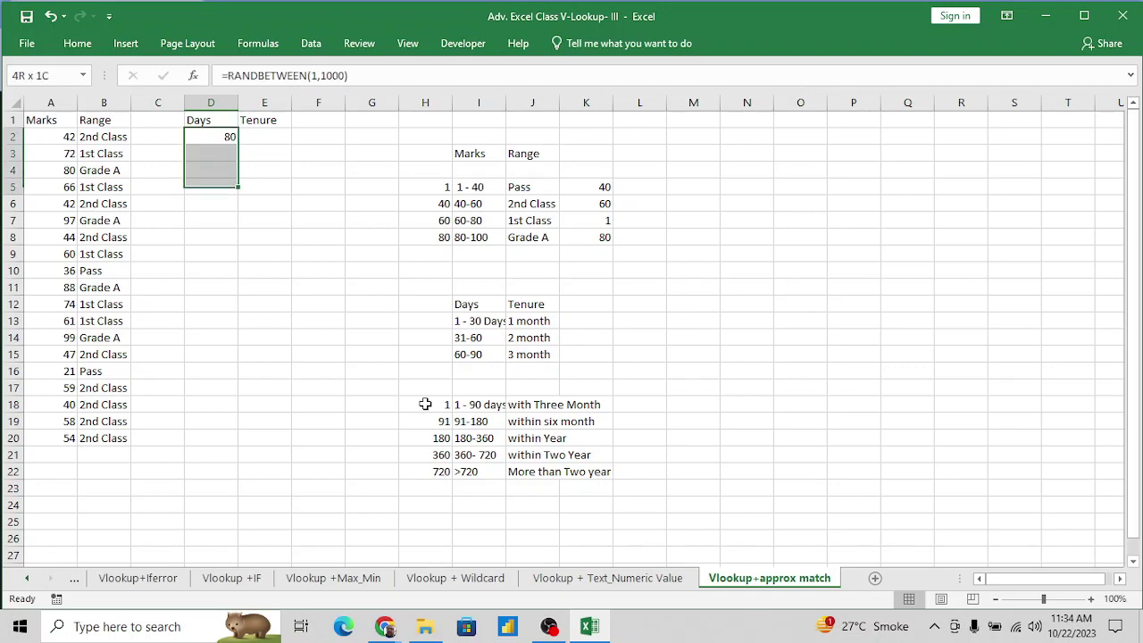
key("ctrl+d")
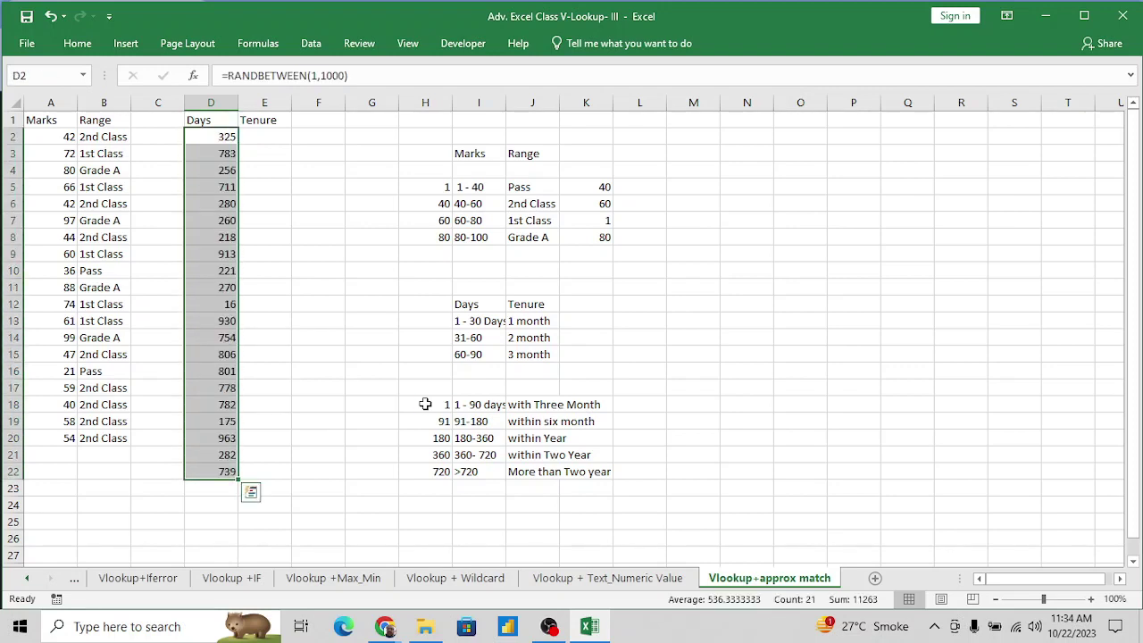
Replace the random formulas in D2:D22 with their fixed values.
key("ctrl+c")
key("alt+e")
key("s")
key("v")
key("Return")
Look up the tenure in E2 by approximate match with =VLOOKUP(D2,$H$18:$J$22,3,1).
key("Right")
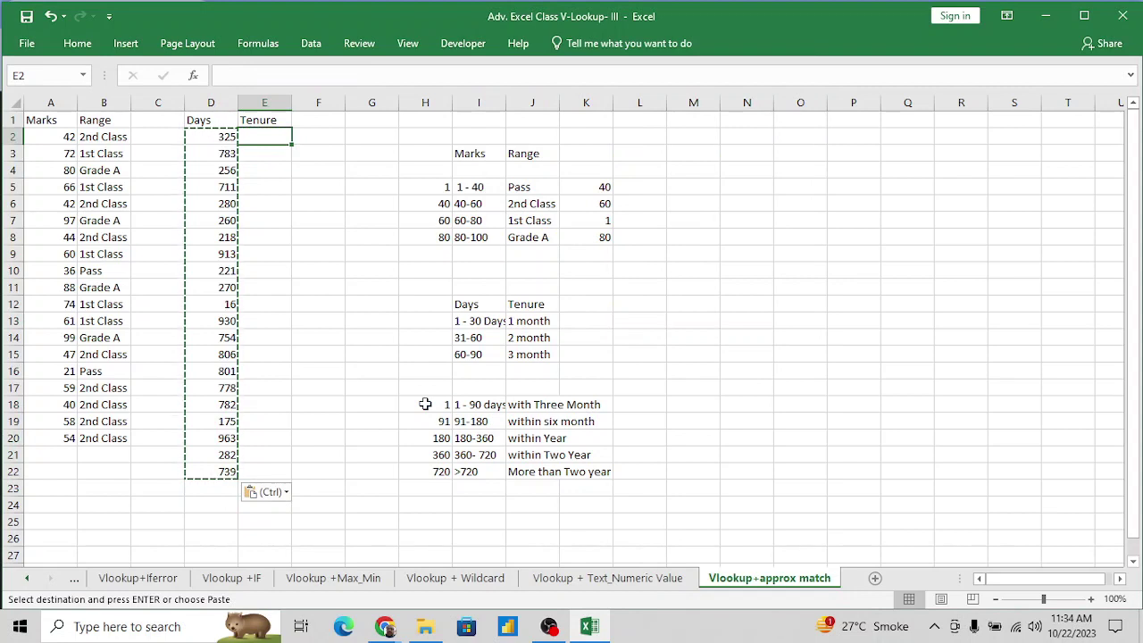
type("=vl")
key("Tab")
key("Left")
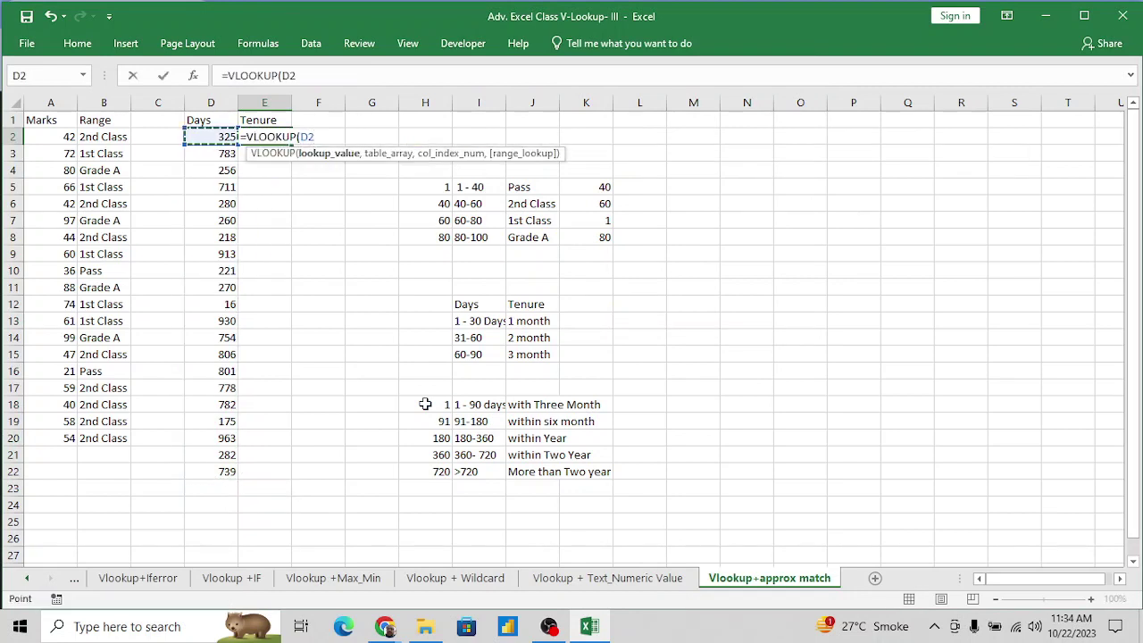
type(",")
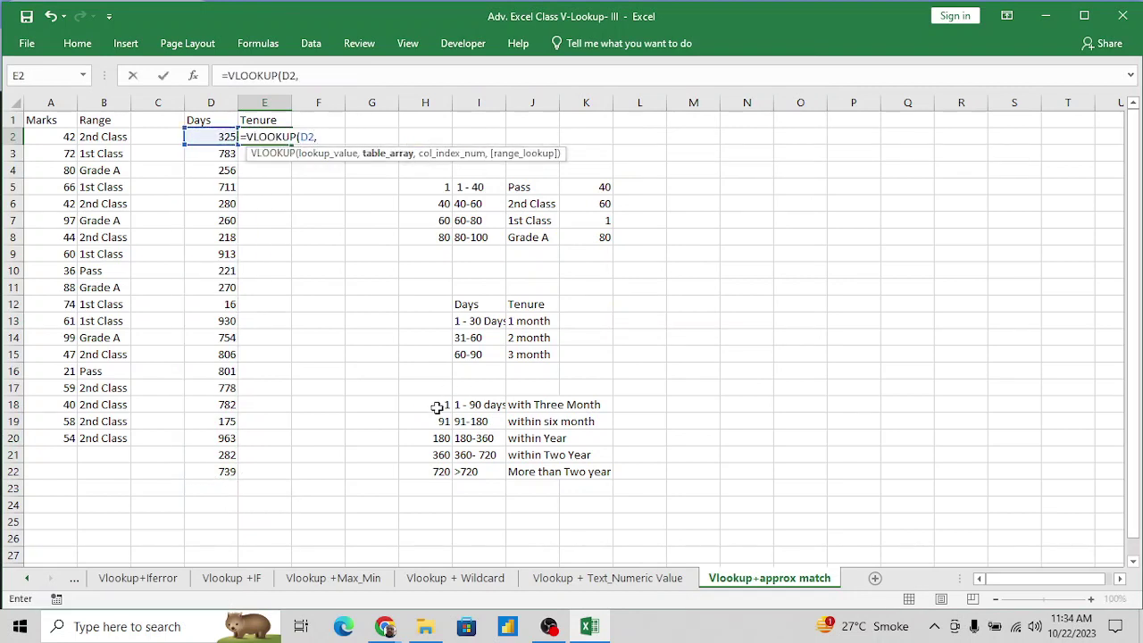
left_click_drag(438, 406, 549, 406)
key("ctrl+shift+Down")
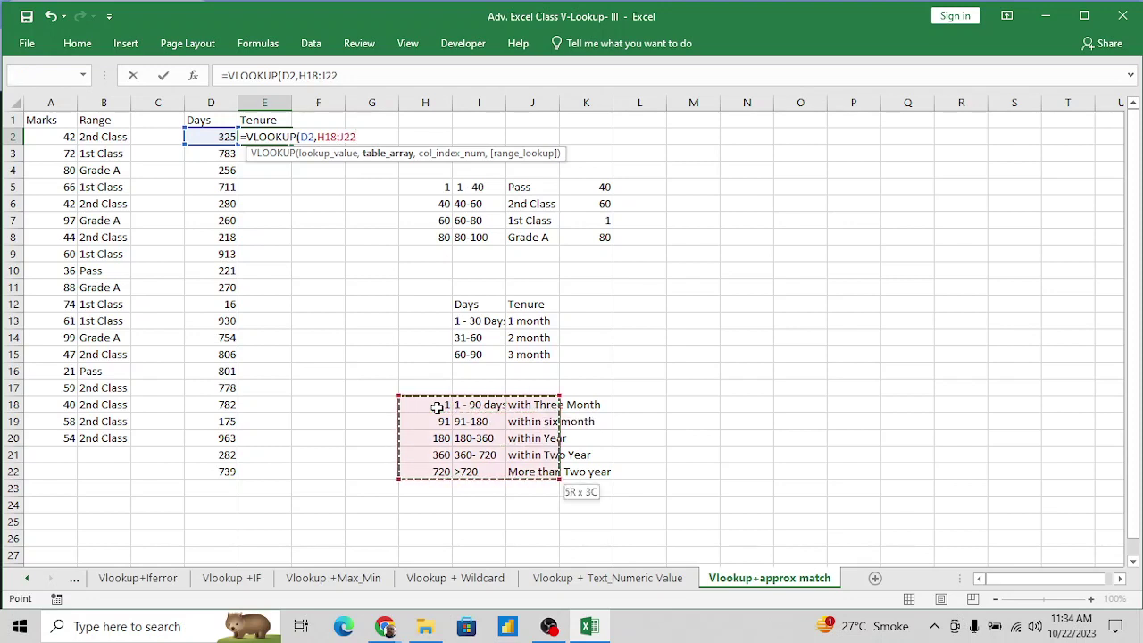
key("F4")
type(",")
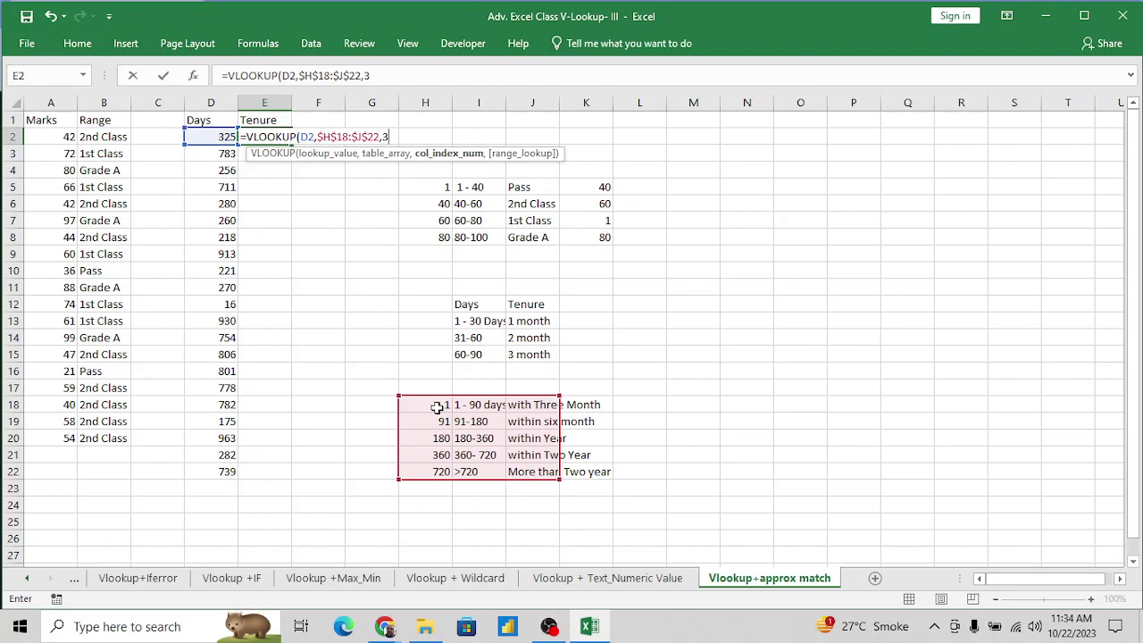
type("3,")
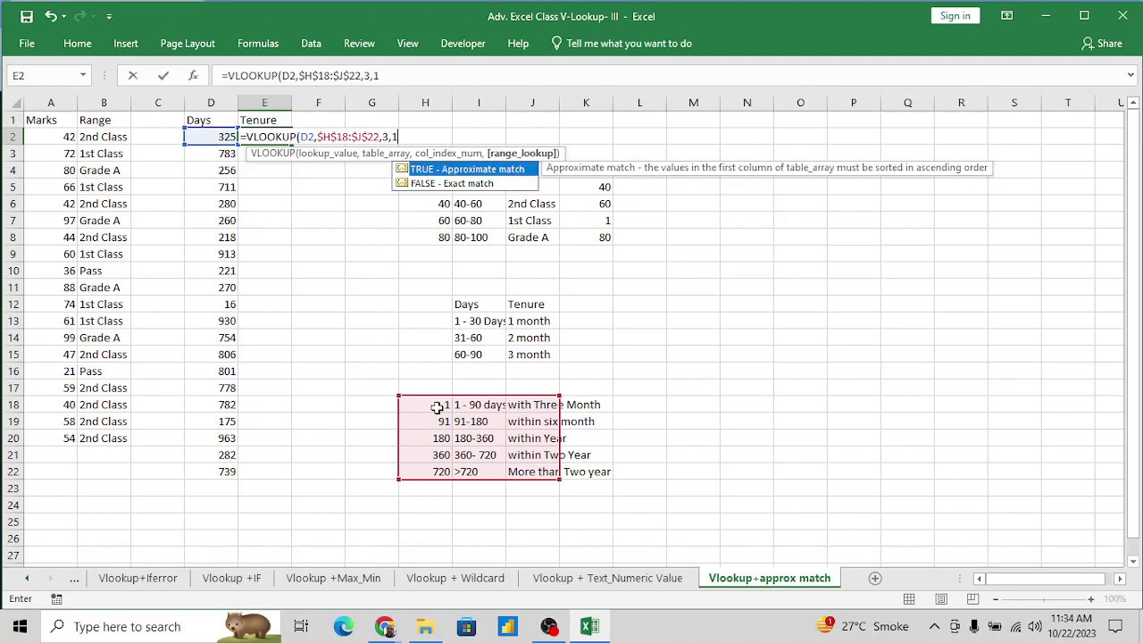
type("1")
key("Return")
Fill the tenure lookup formula from E2 down to E22.
key("Left")
key("ctrl+Down")
key("Right")
key("ctrl+shift+Up")
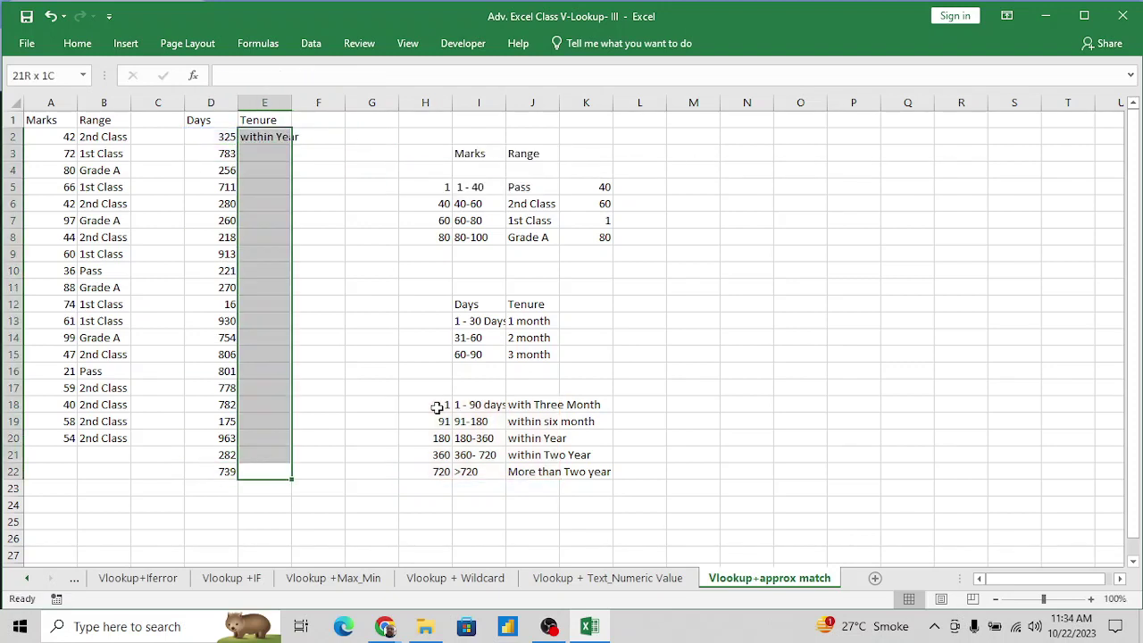
key("ctrl+d")
Check the tenure results in the lower rows of column E against their days in column D.
key("Up")
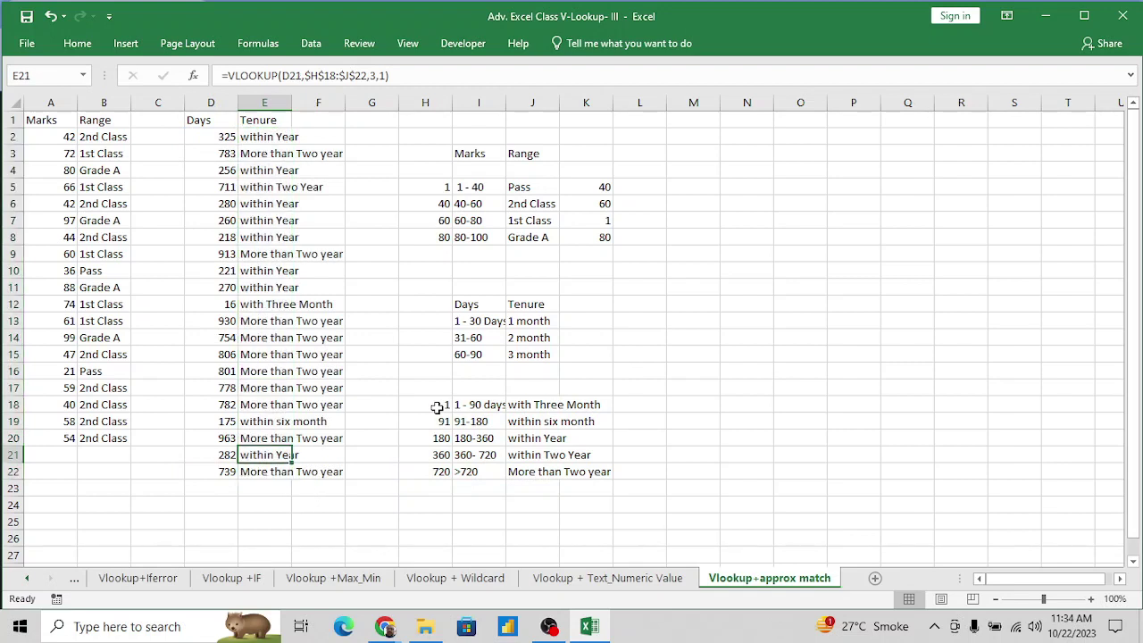
key("Down")
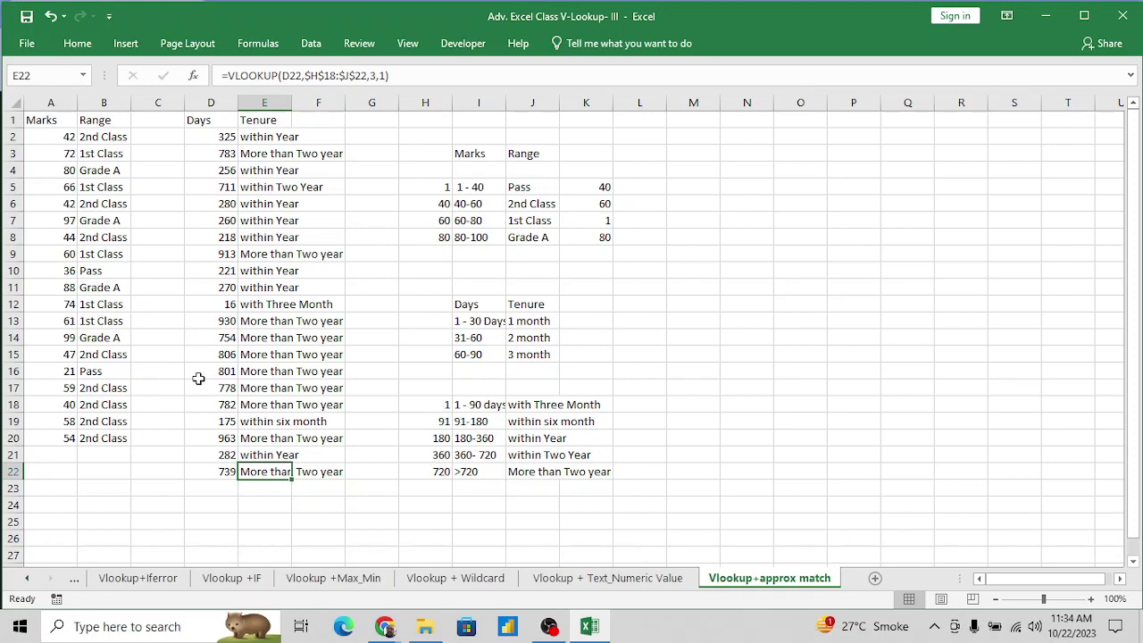
left_click(274, 357)
key("Down")
key("Down")
key("Down")
key("Down")
key("Down")
key("Down")
key("Down")
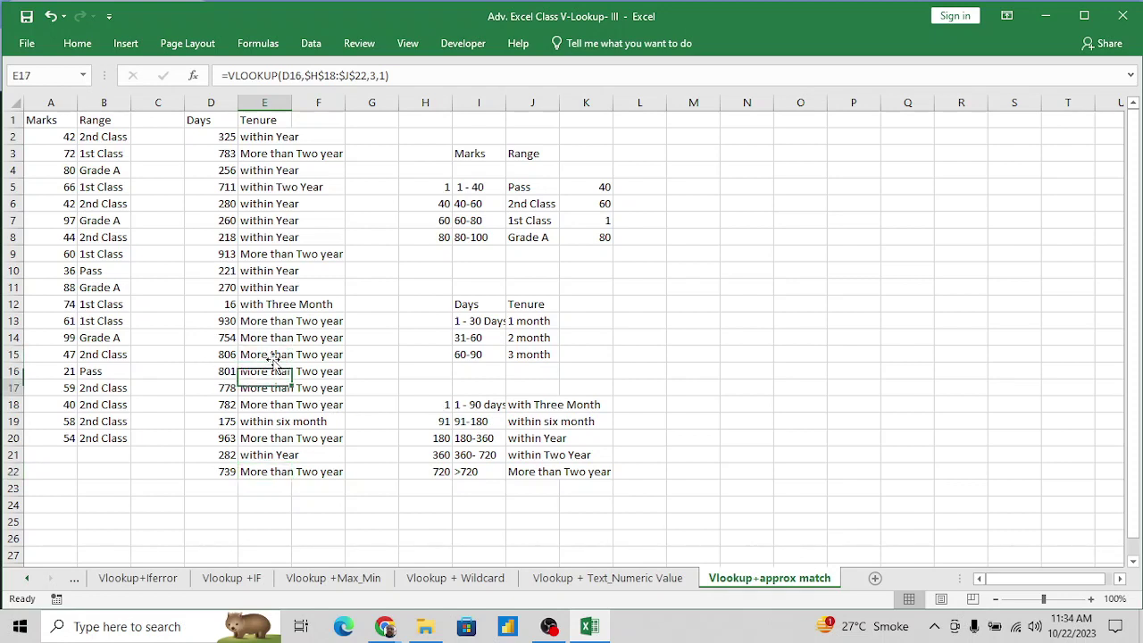
key("Up")
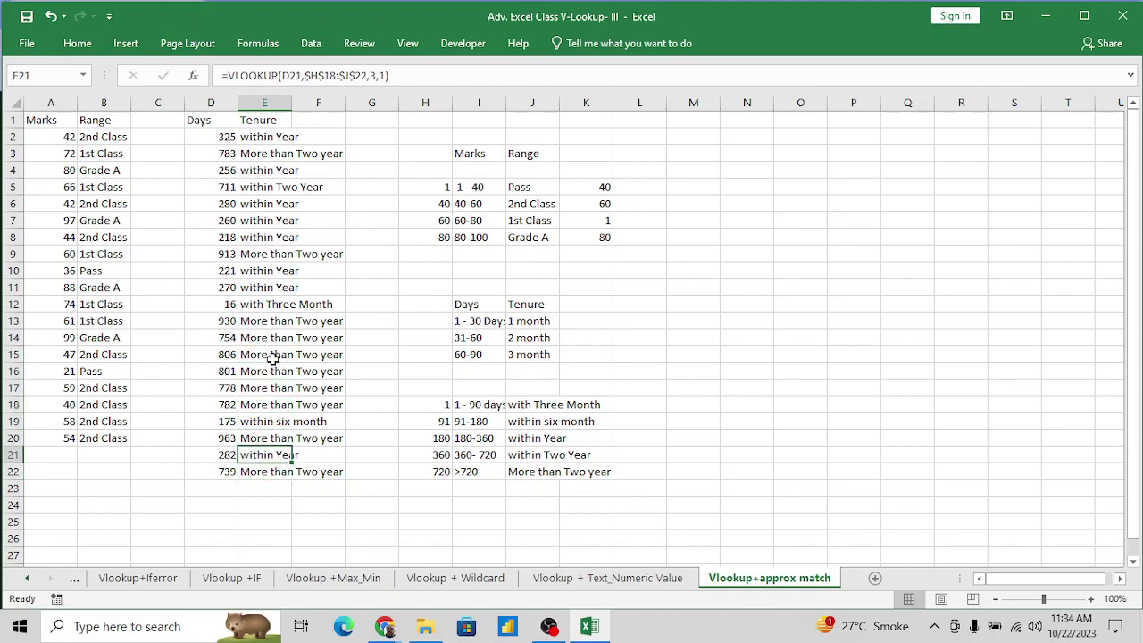
Put the lower limits out of ascending order by setting H19 to 180 and H20 to 91.
key("Right")
key("Right")
key("Right")
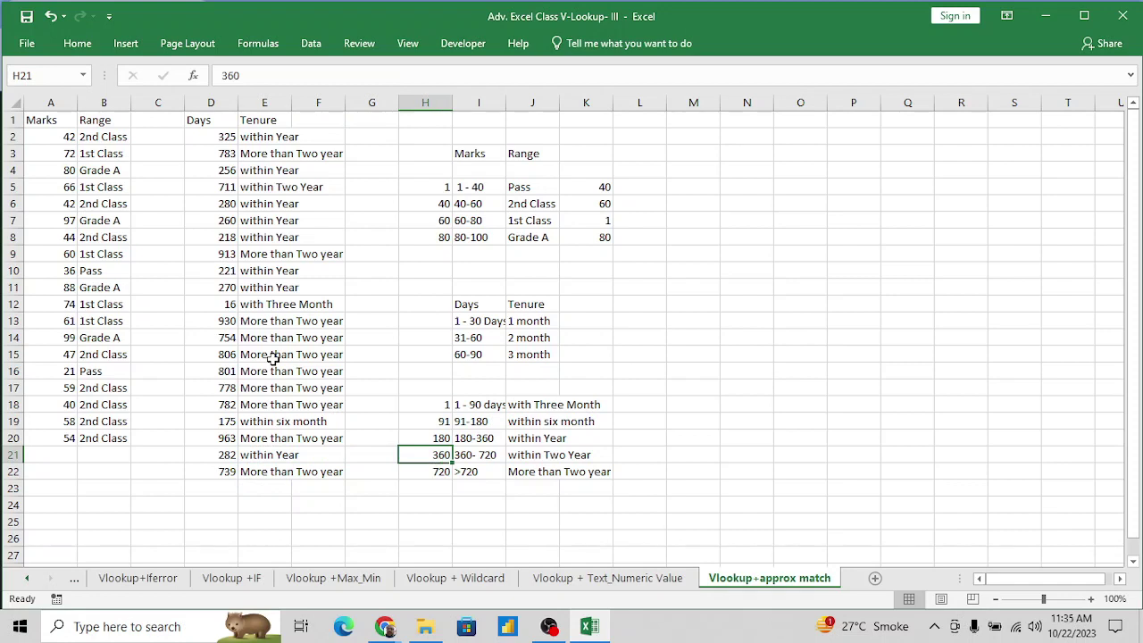
key("Up")
key("Up")
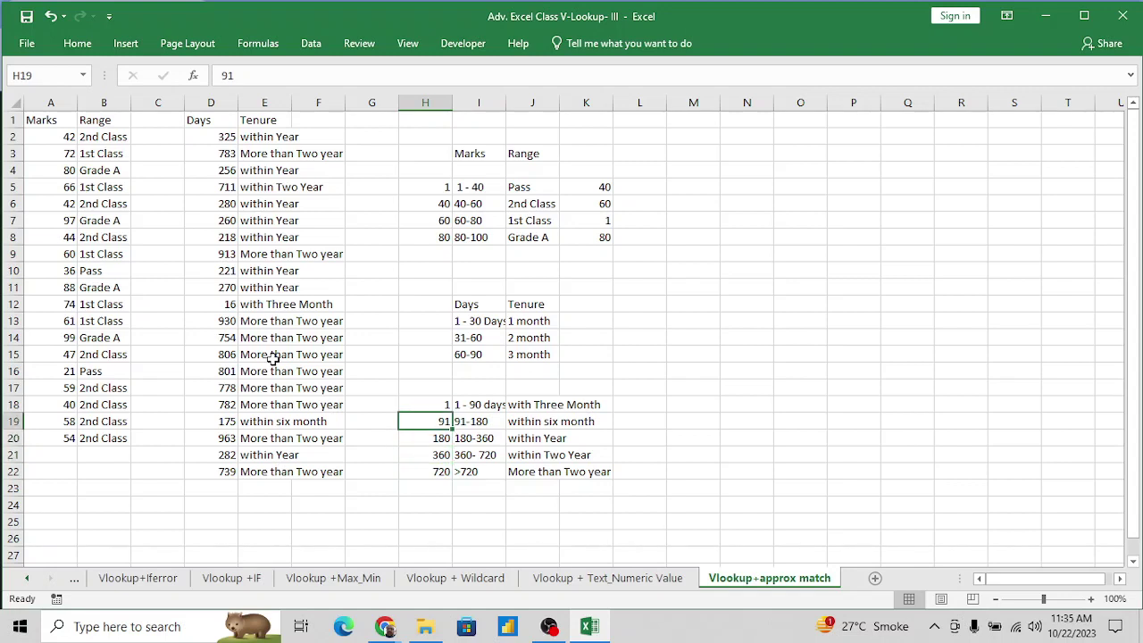
type("180")
key("Return")
key("Return")
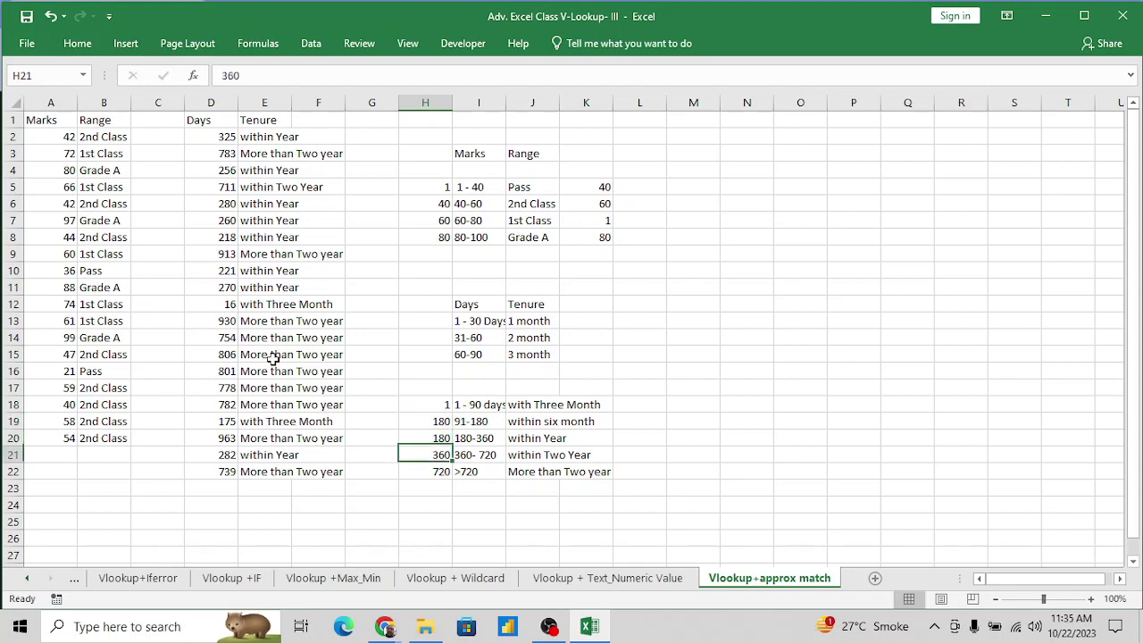
key("Up")
type("91")
key("Return")
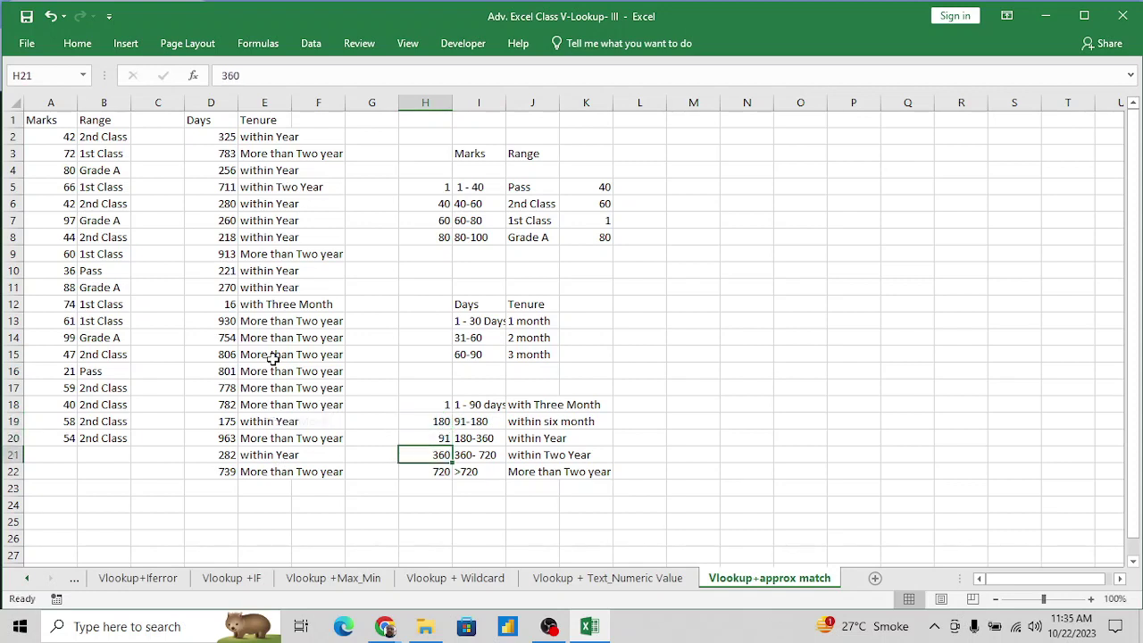
Examine the tenure returned for the days value in D19 with the limits out of order.
key("Up")
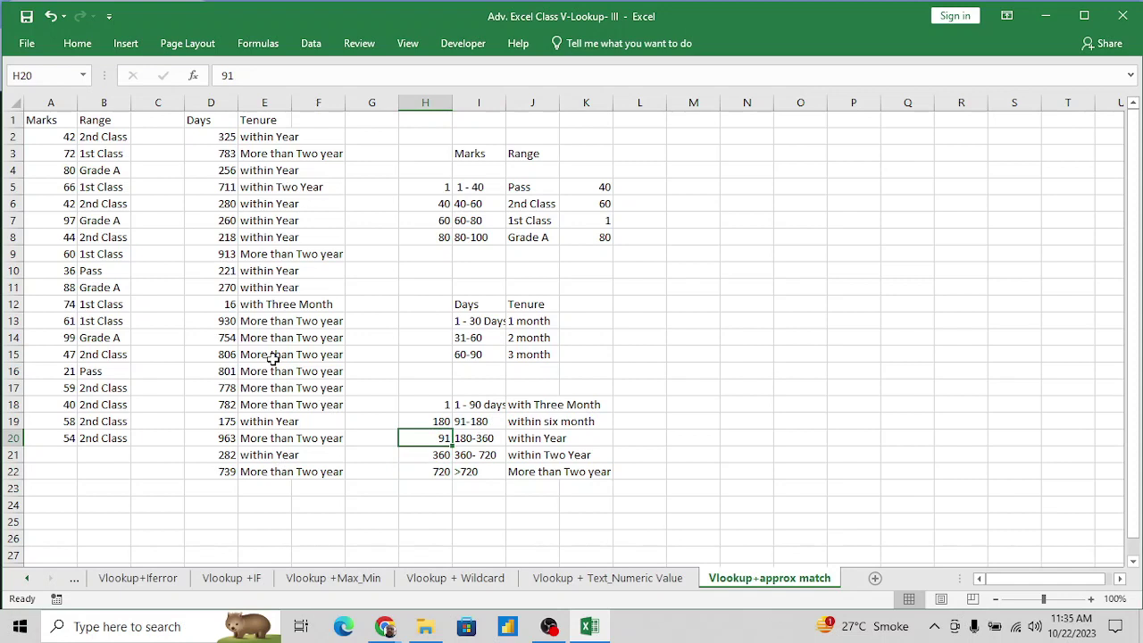
key("Up")
key("Up")
key("Up")
key("Left")
key("Left")
key("Left")
key("Left")
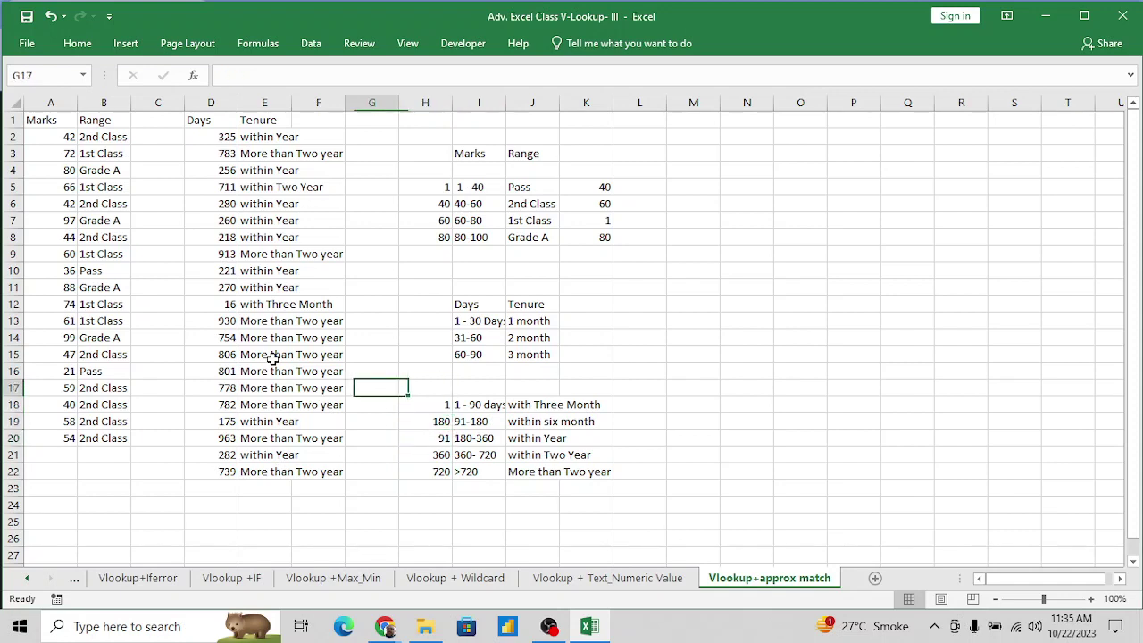
key("Down")
key("Down")
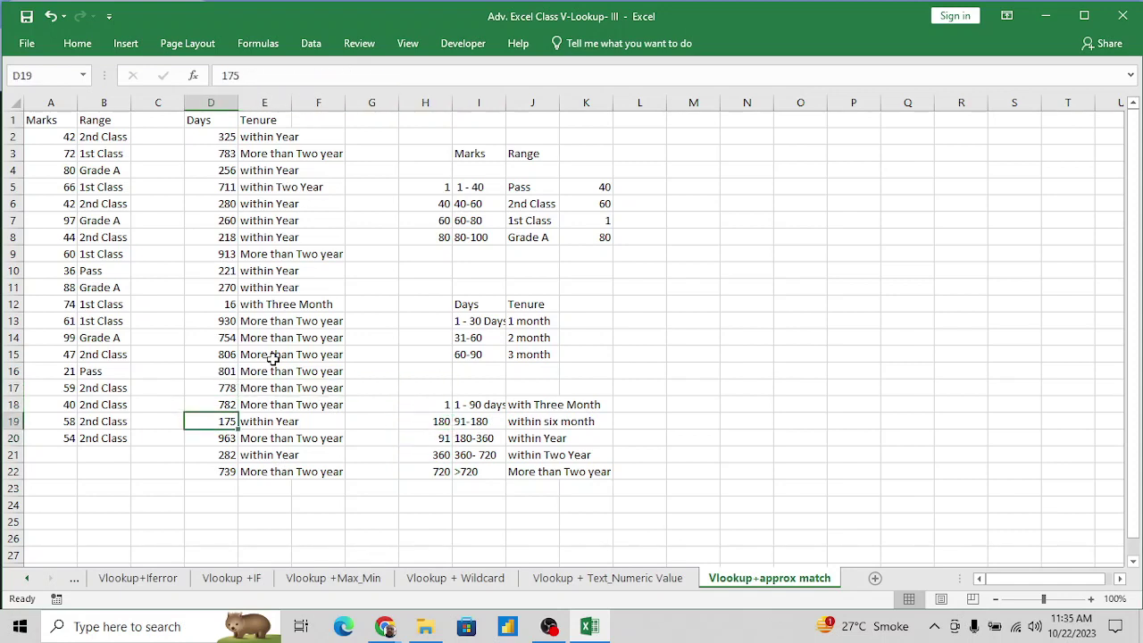
Test the tenure lookup against the out-of-order limits by setting the days in D19 to 91 and to 185.
type("91")
key("Return")
key("Up")
key("Right")
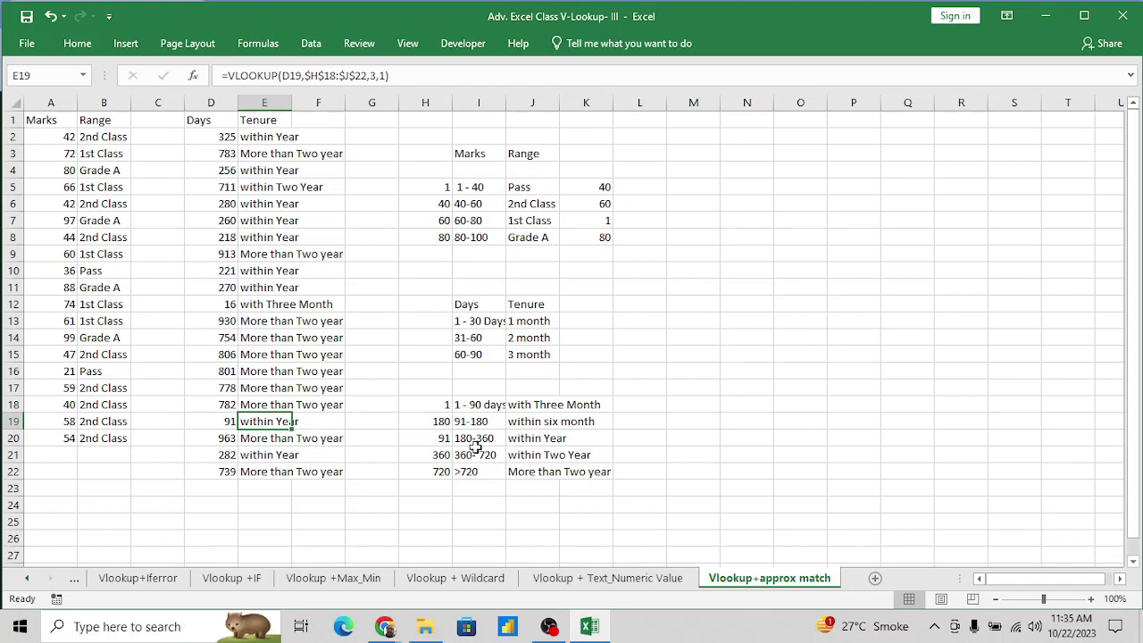
left_click(225, 425)
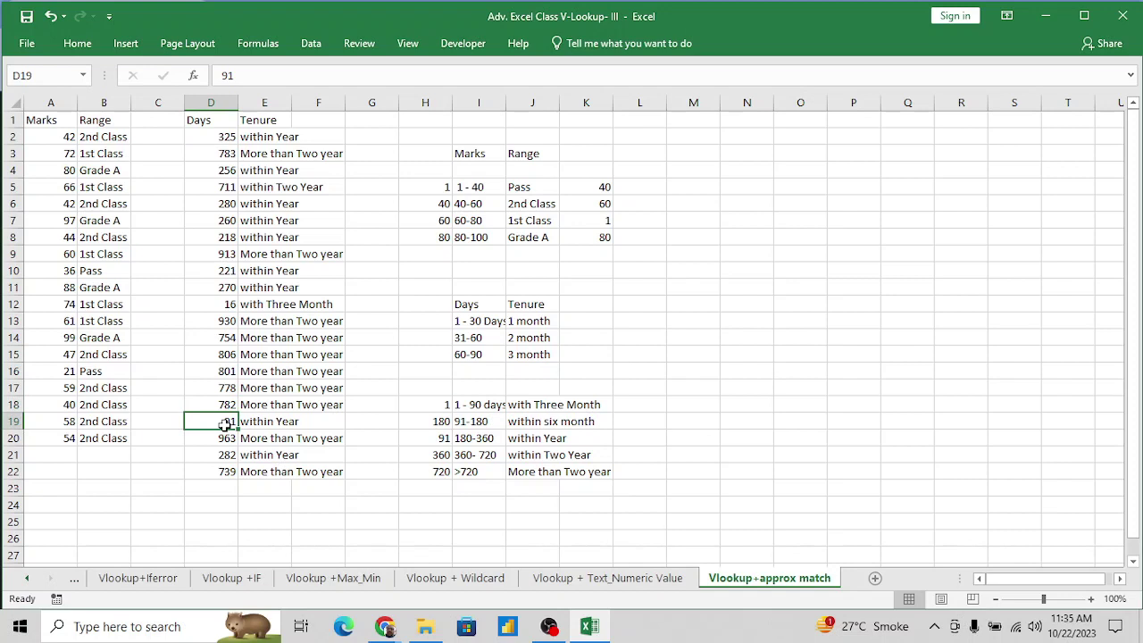
type("185")
key("Return")
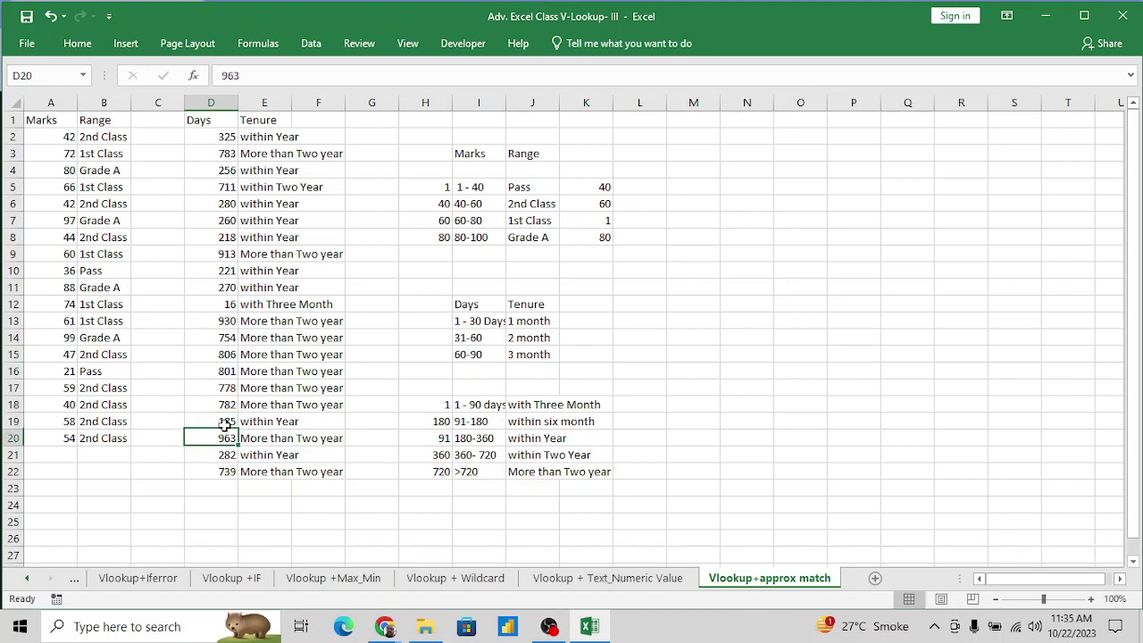
Test two more days values, 360 and 350, in D19 with the lower limits still out of order.
left_click(195, 422)
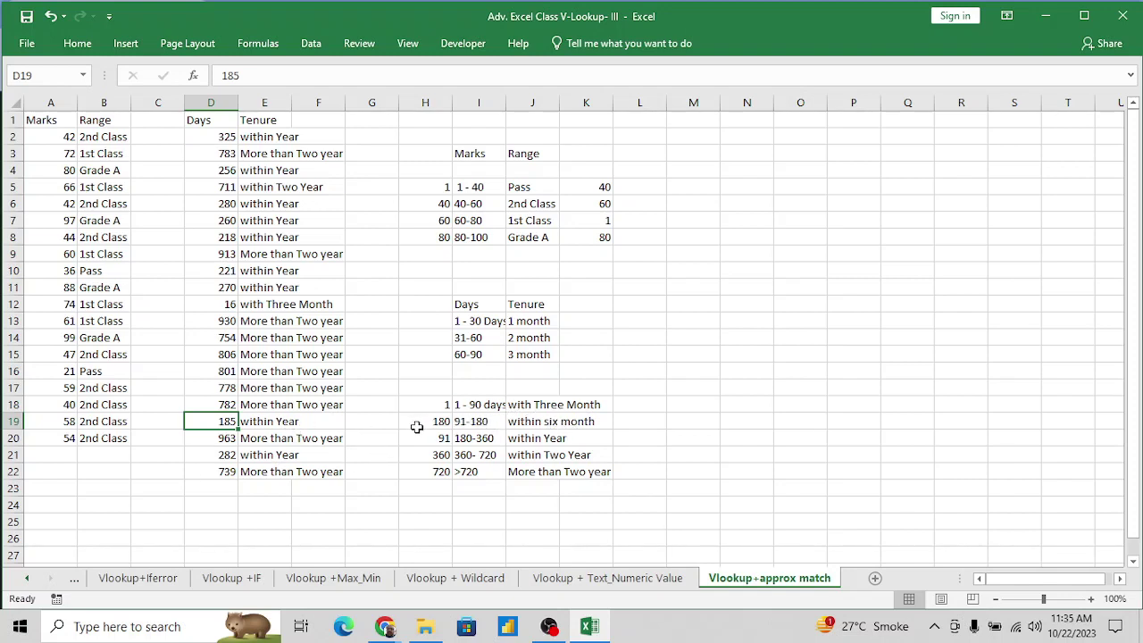
type("360")
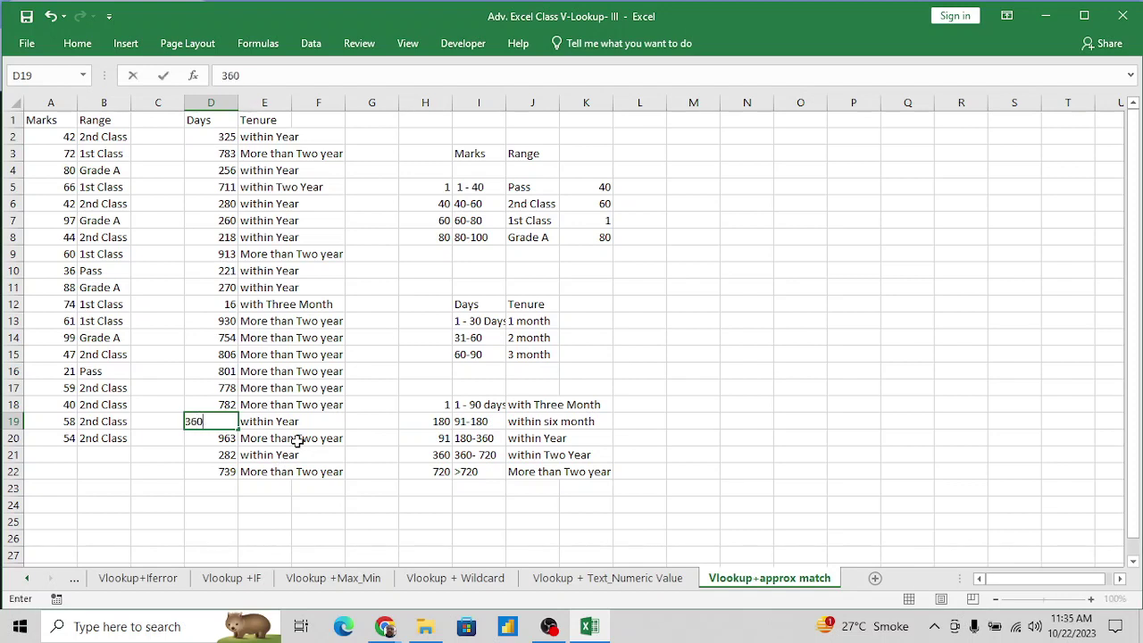
key("Return")
key("Up")
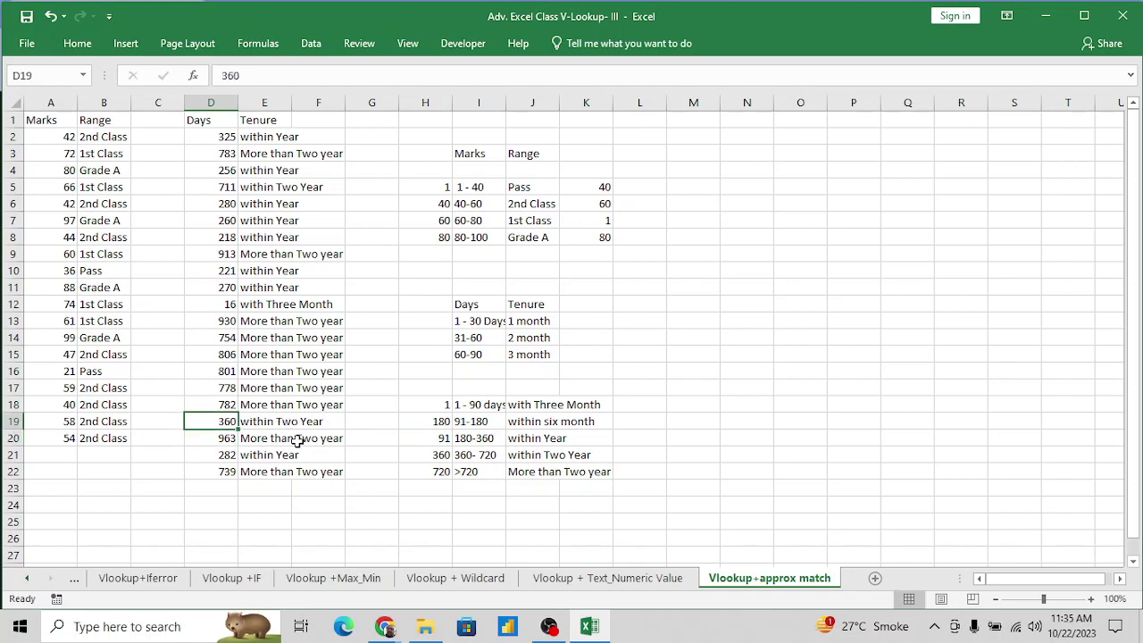
key("shift+Right")
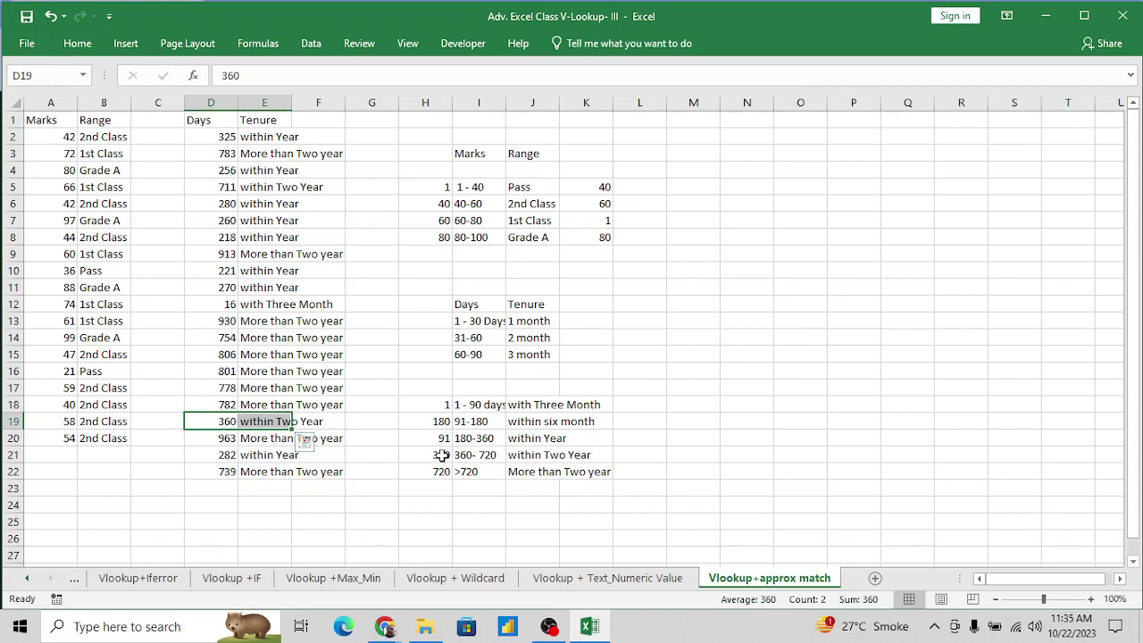
left_click(223, 424)
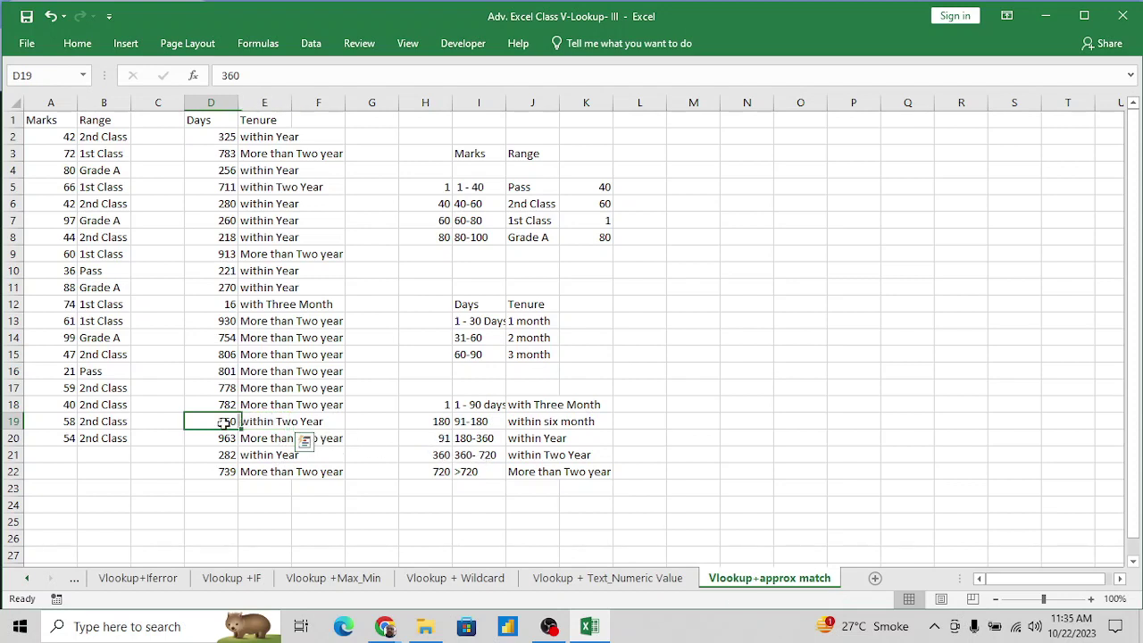
type("35")
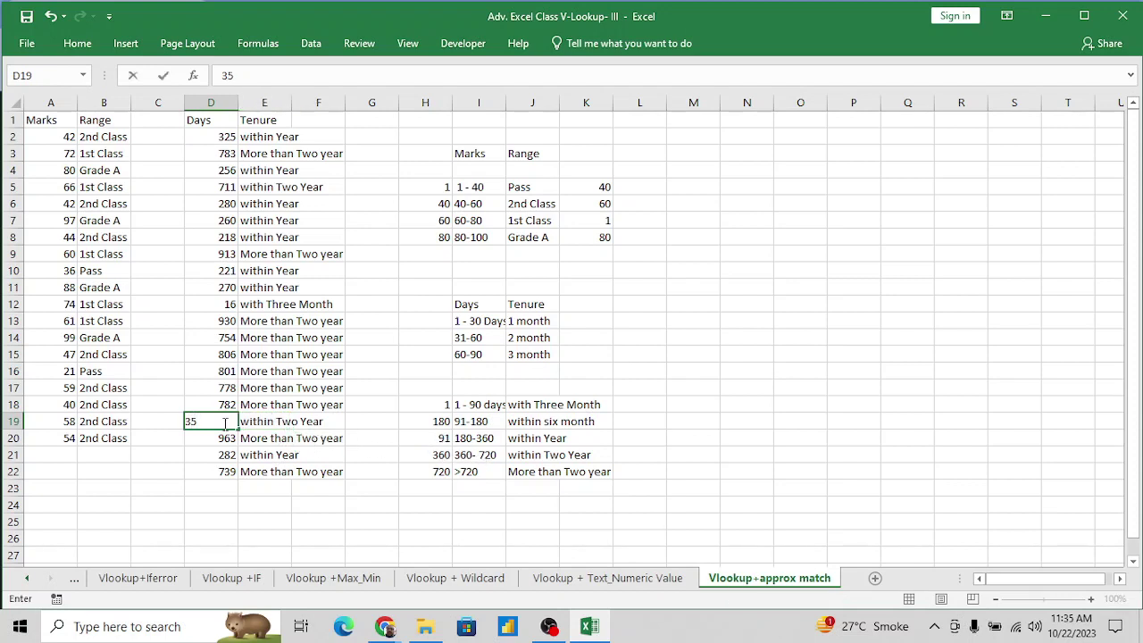
type("0")
key("Return")
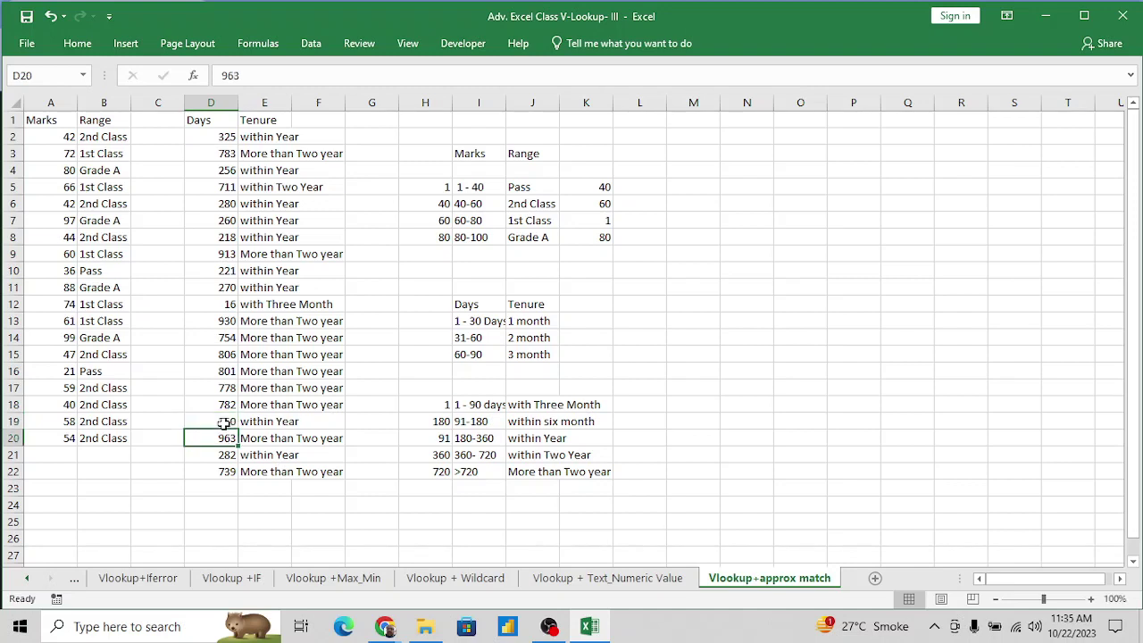
Restore the ascending order of the lower limits by setting H19 to 91 and H20 to 180.
left_click(223, 423)
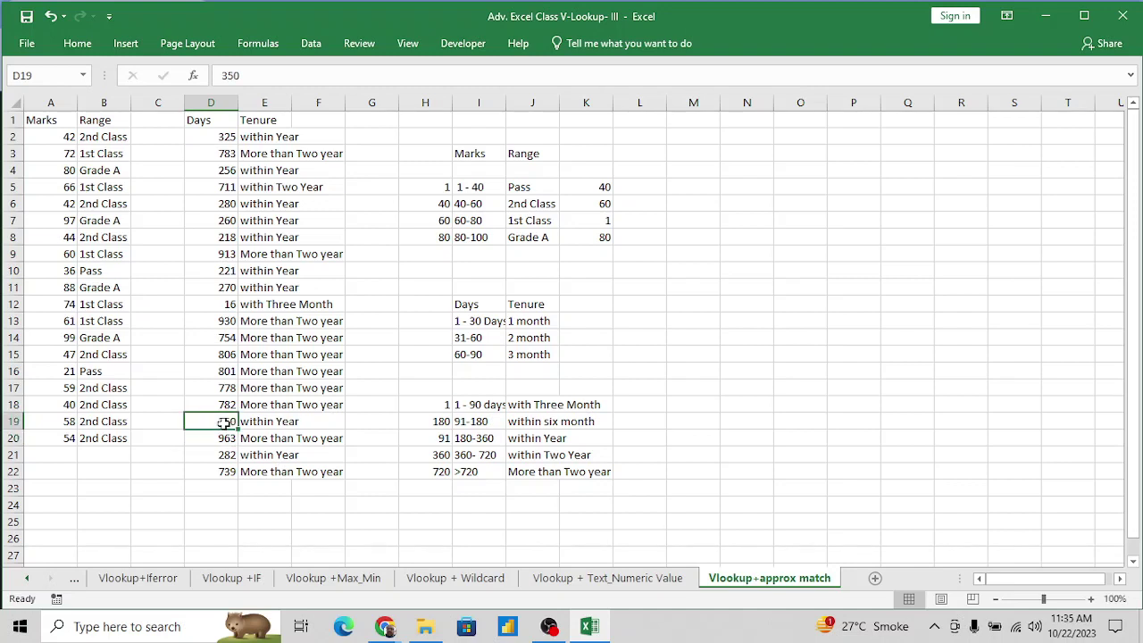
key("Right")
key("Right")
key("Right")
key("Right")
type("91")
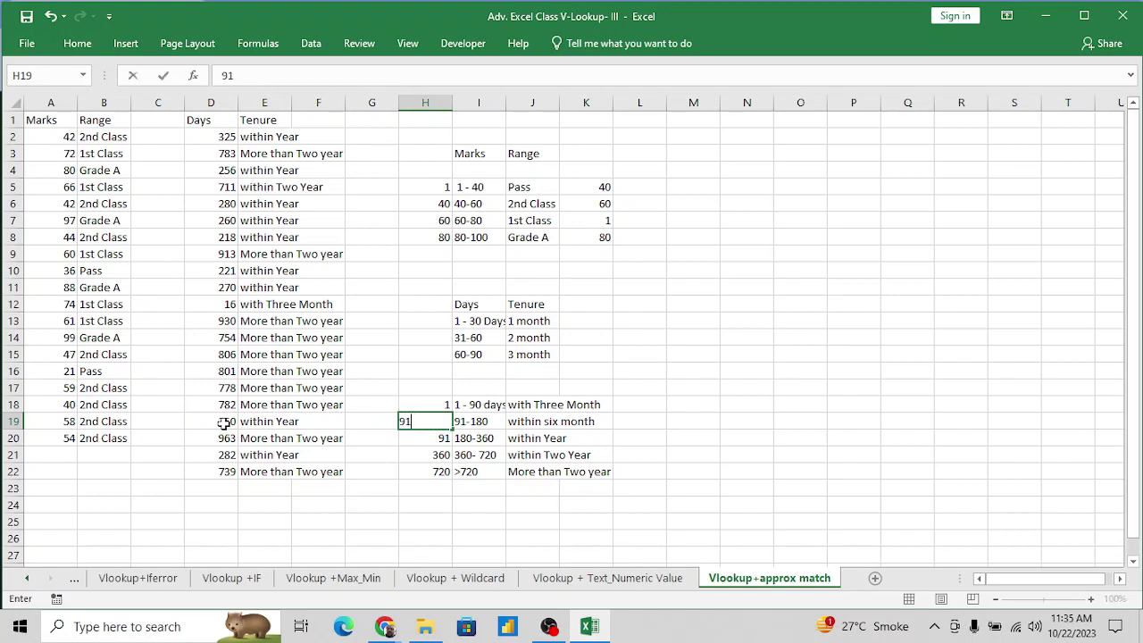
key("Return")
type("180")
key("Return")
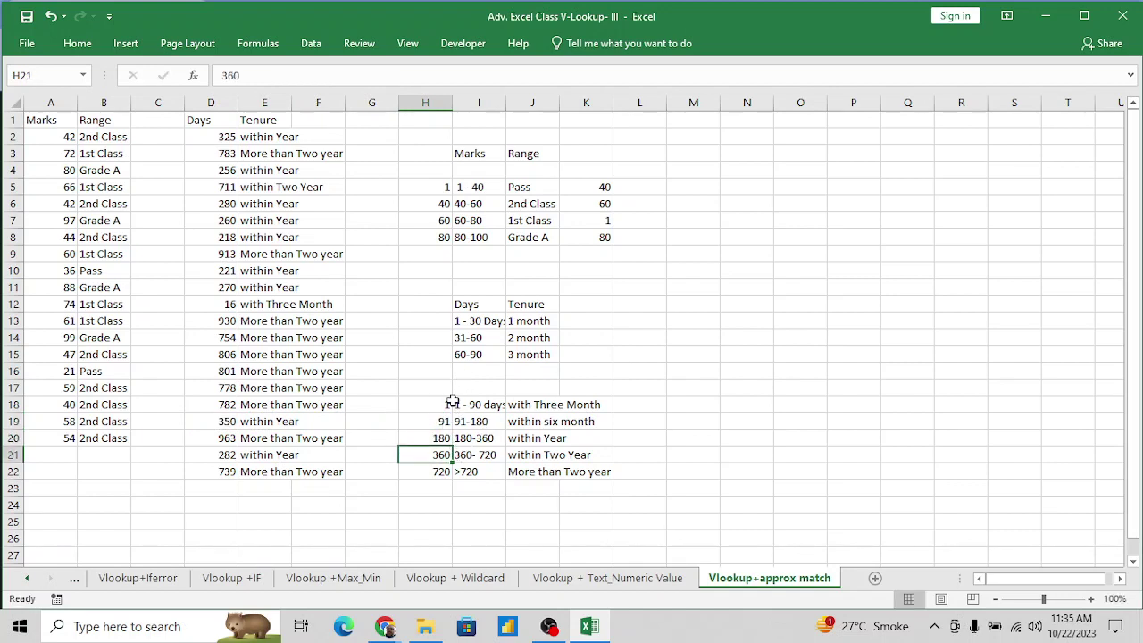
Examine the reordered lower limits in column H against their day ranges, from row 18 downwards.
left_click(456, 422)
key("Left")
key("Up")
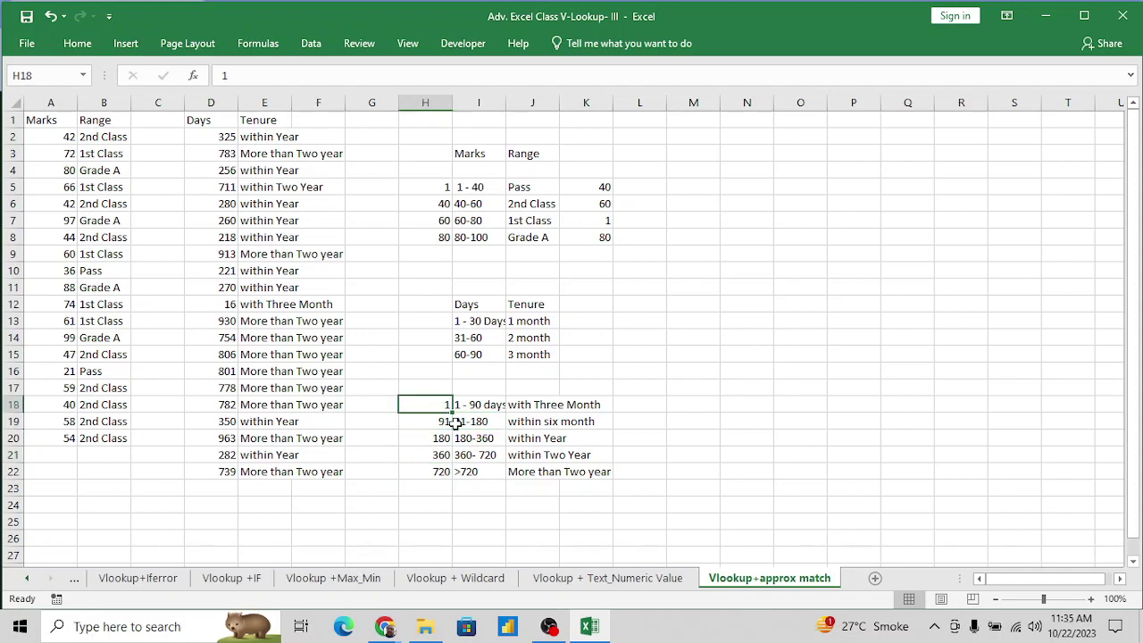
key("shift+Right")
key("shift+Right")
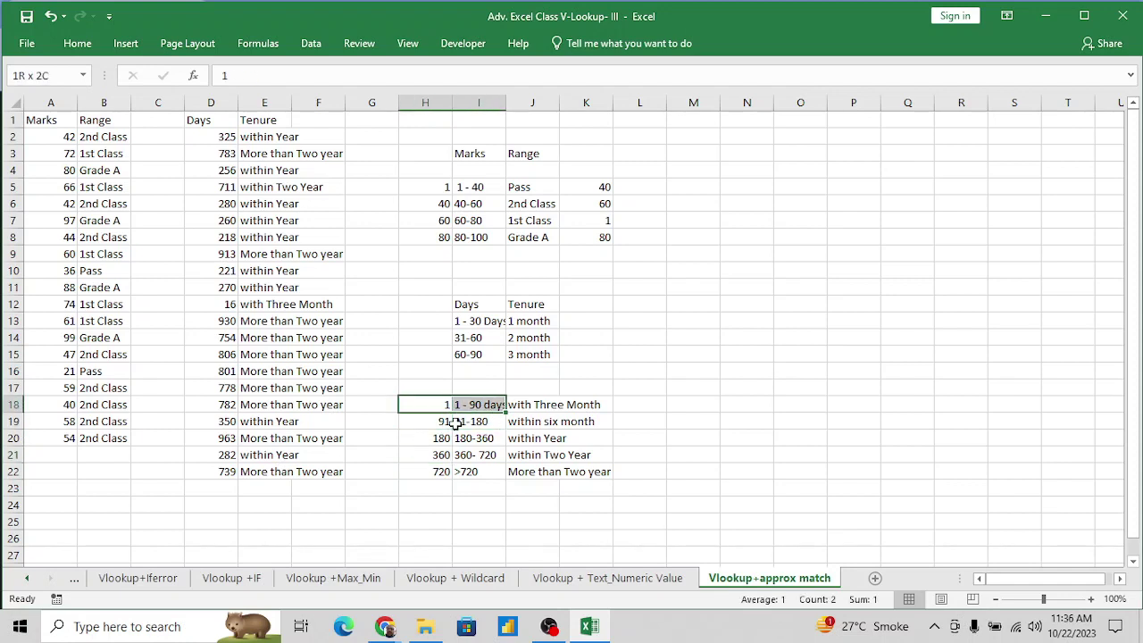
key("Down")
key("Down")
key("Down")
key("Up")
key("Up")
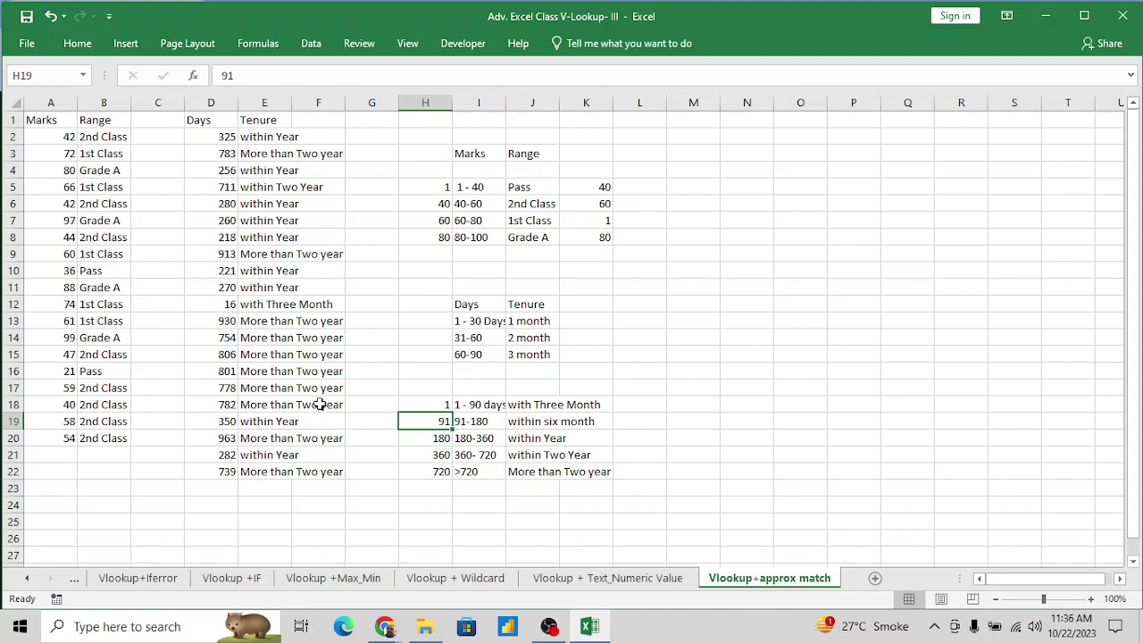
Test the boundary between the first two tenure ranges by setting D19 to 90 and finally to 91.
left_click(220, 420)
type("90")
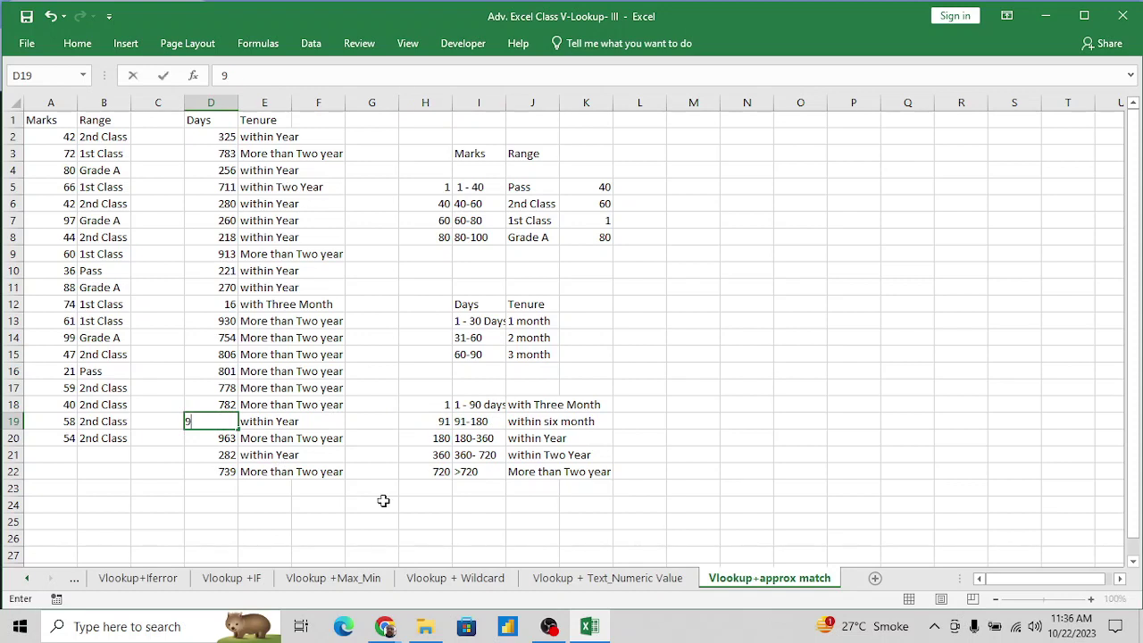
key("Return")
key("Up")
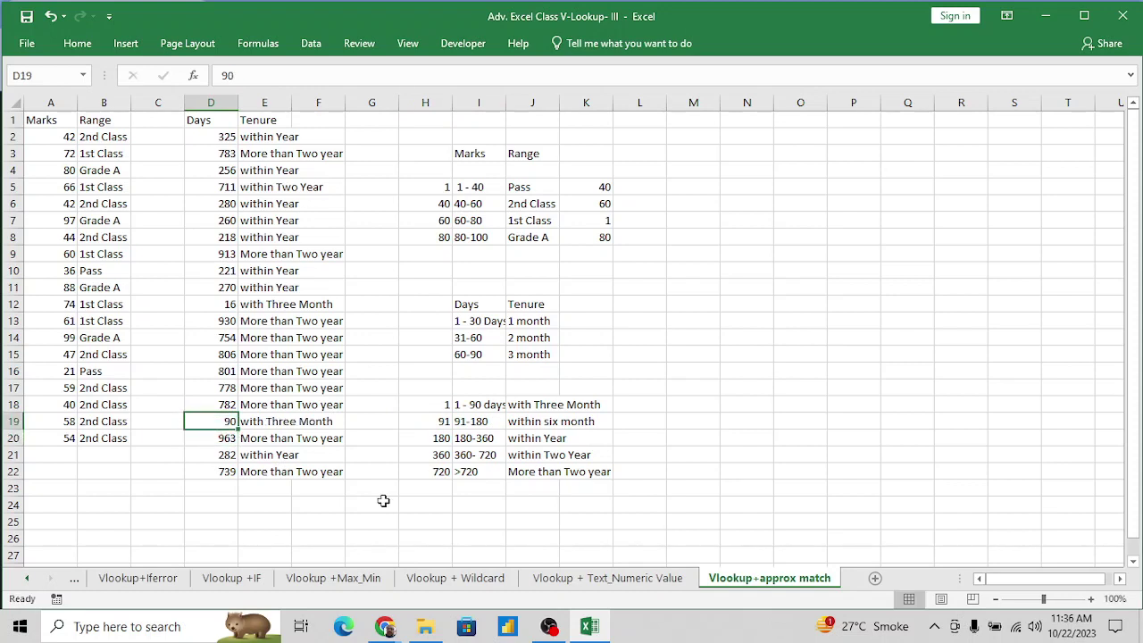
type("91")
key("Return")
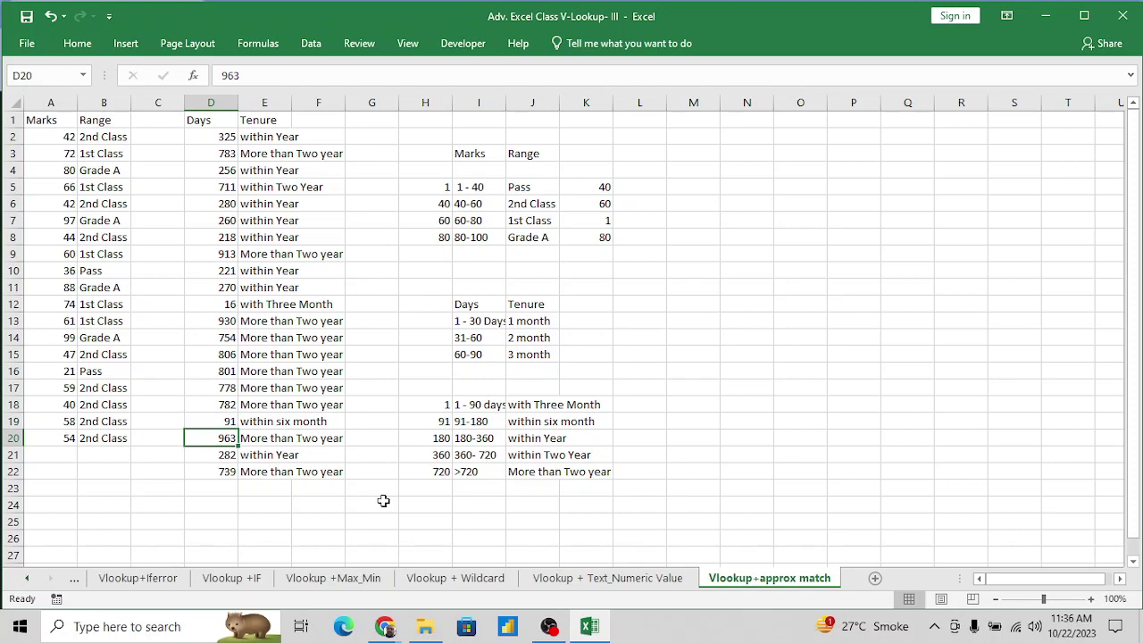
Compare the tenure returned in row 19 with the first two range rows of the lookup table, and return to the Tenure header.
key("Up")
key("Right")
key("Right")
key("Right")
key("Right")
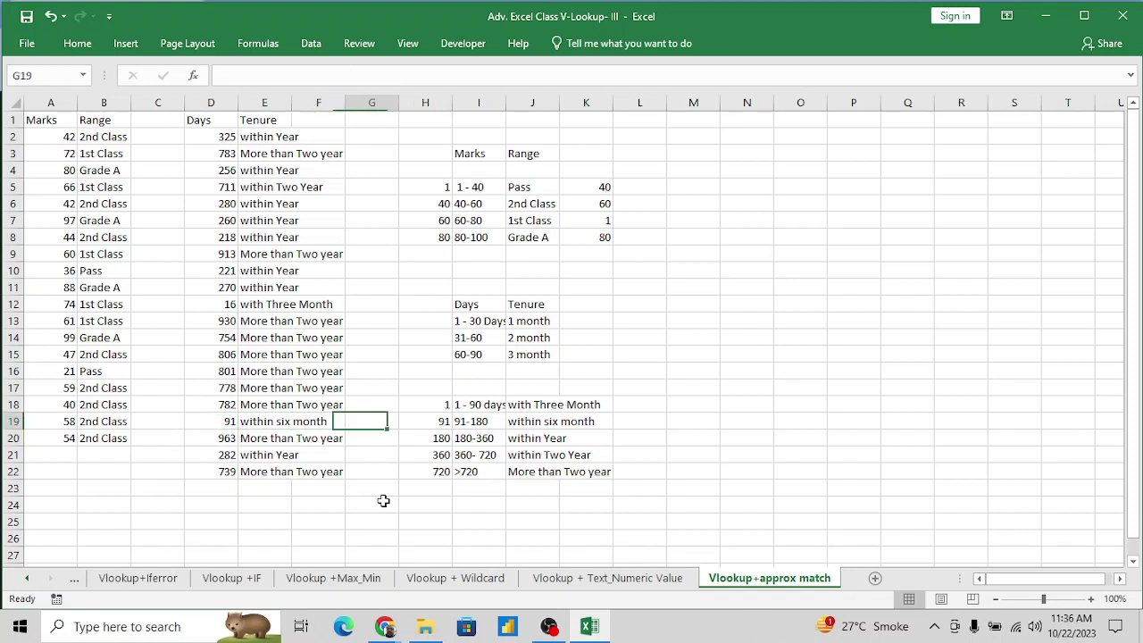
key("shift+Right")
key("shift+Right")
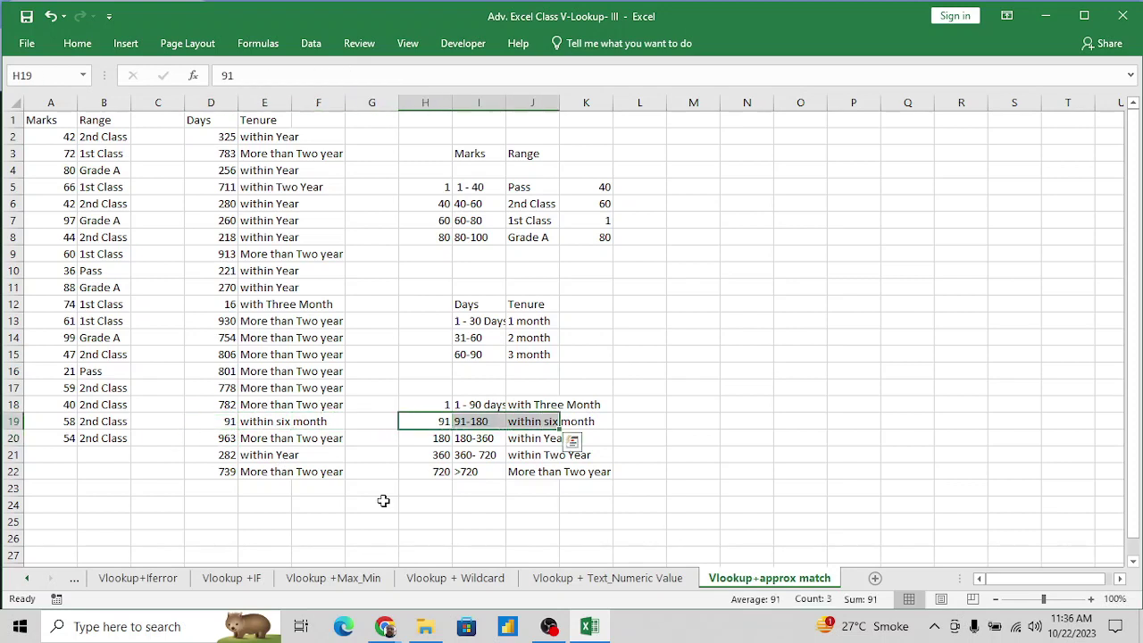
key("Up")
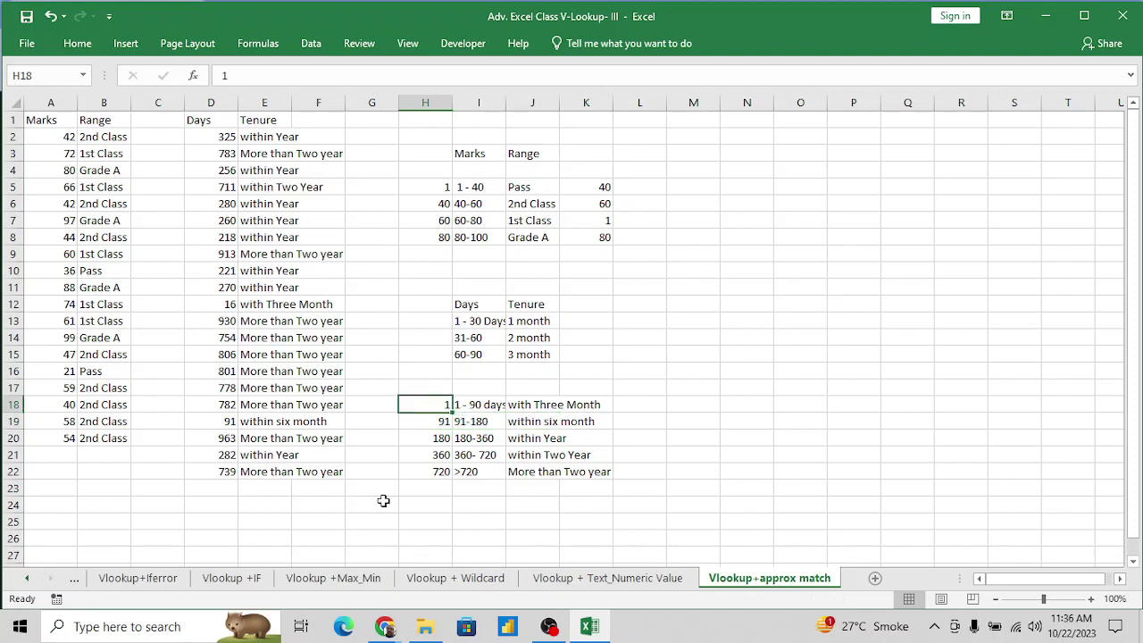
key("shift+Right")
key("Left")
key("Left")
key("Left")
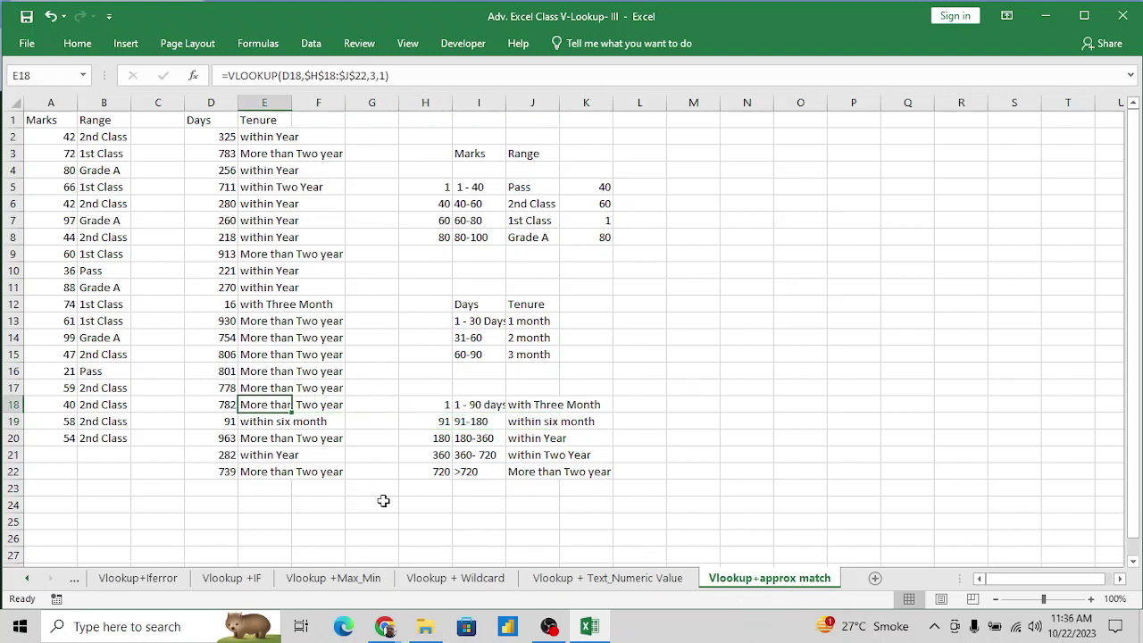
key("ctrl+Up")
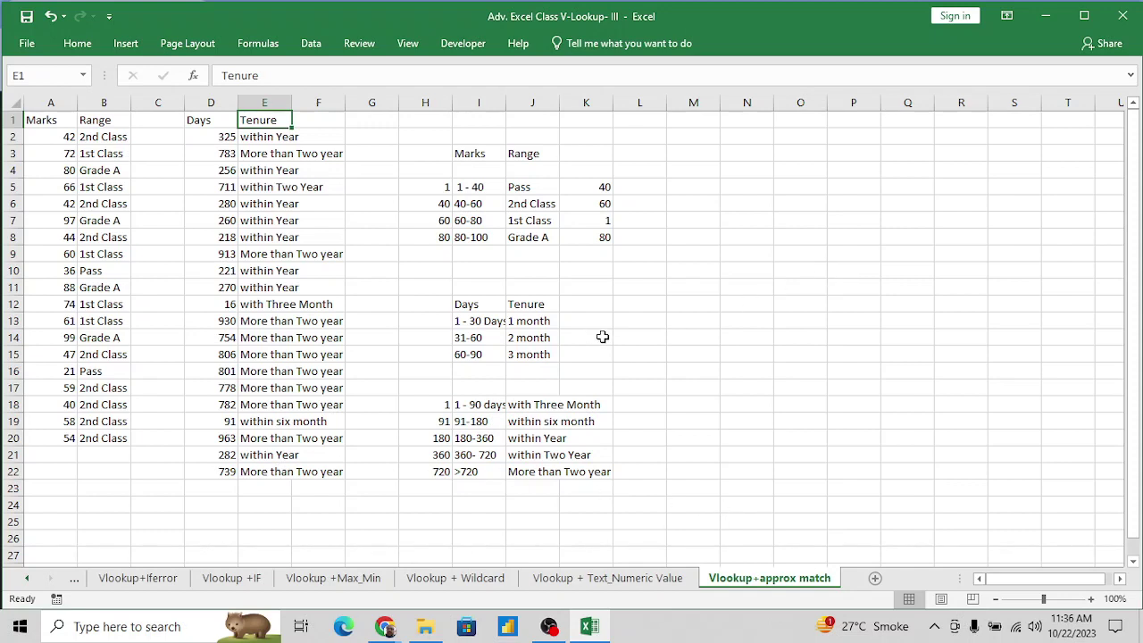
Switch from the Excel workbook to the Google Meet window.
key("alt+Tab")
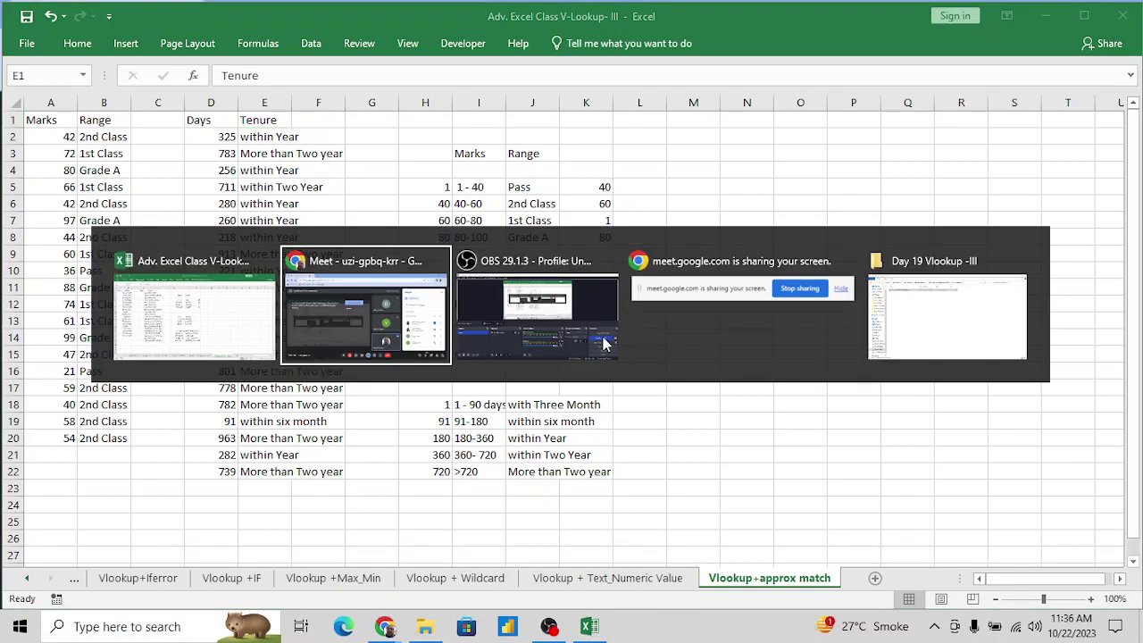